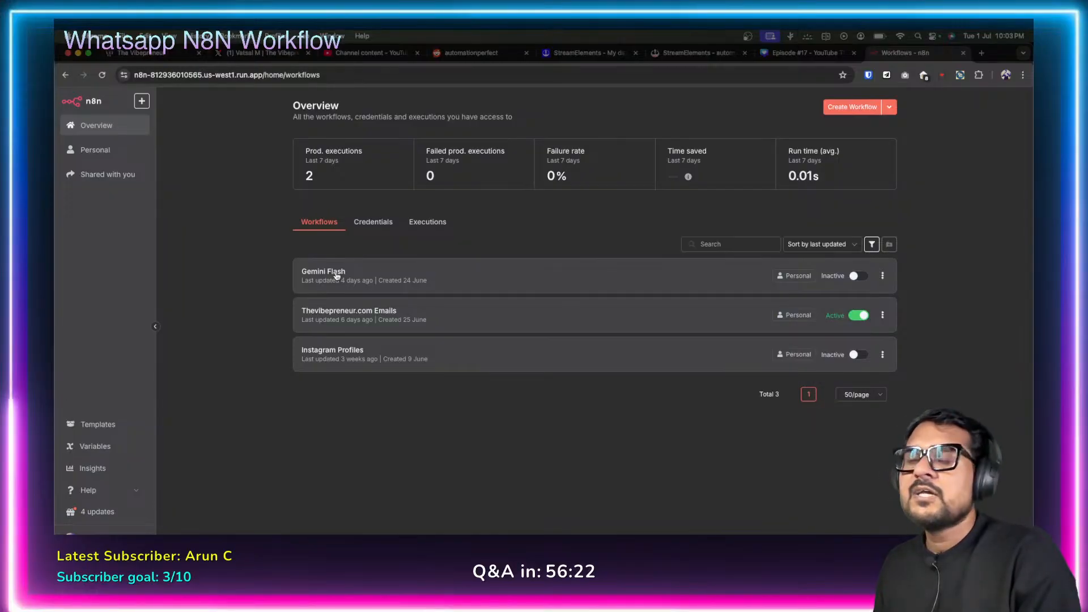
Open the Gemini Flash workflow from the Overview and reposition its nodes on the canvas.
{"action": "left_click", "coordinate": [334, 276]}
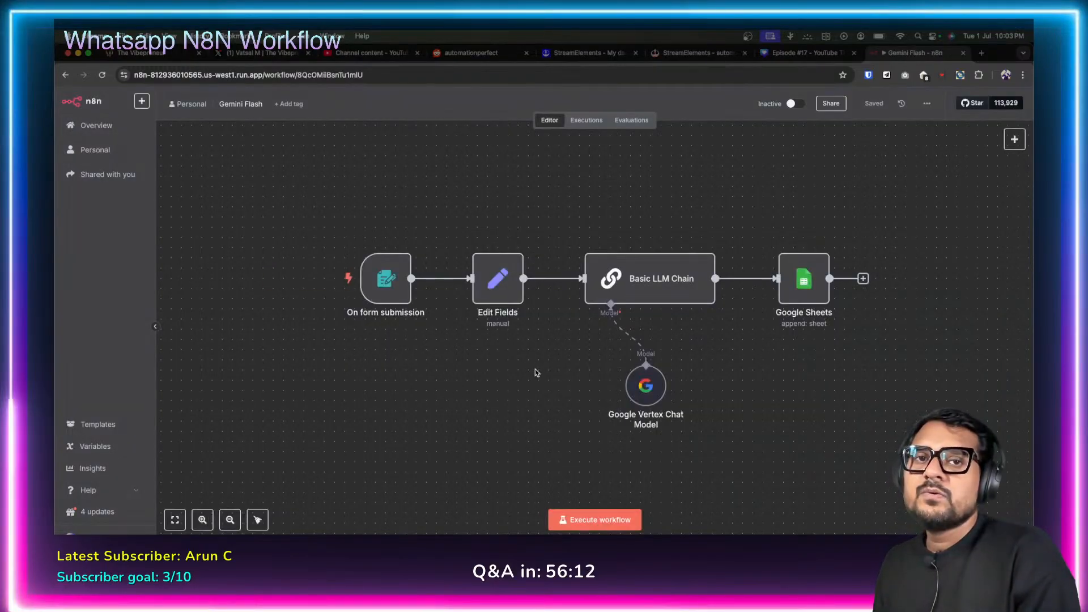
{"action": "left_click_drag", "start_coordinate": [537, 373], "coordinate": [459, 354]}
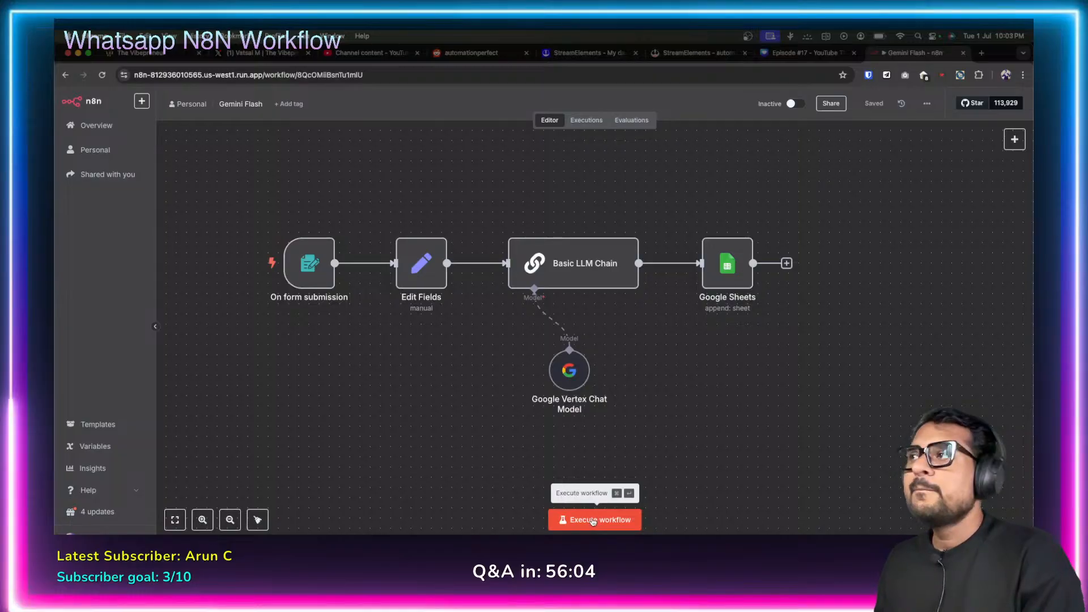
Start a test run and enter the full name in the Talk To Gemini form.
{"action": "left_click", "coordinate": [592, 521]}
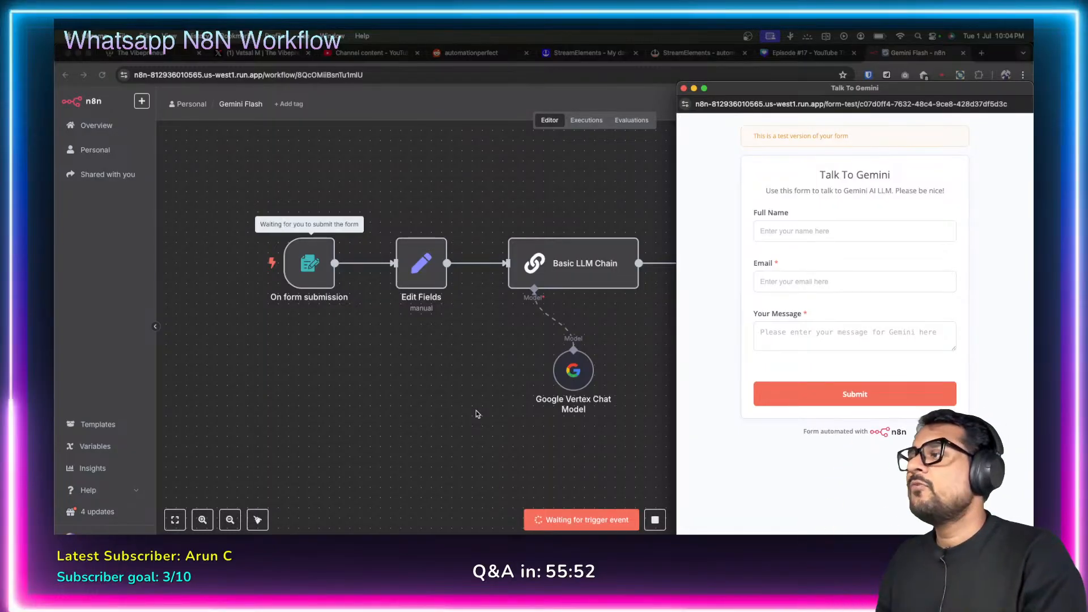
{"action": "left_click_drag", "start_coordinate": [784, 90], "coordinate": [527, 77]}
{"action": "left_click", "coordinate": [541, 219]}
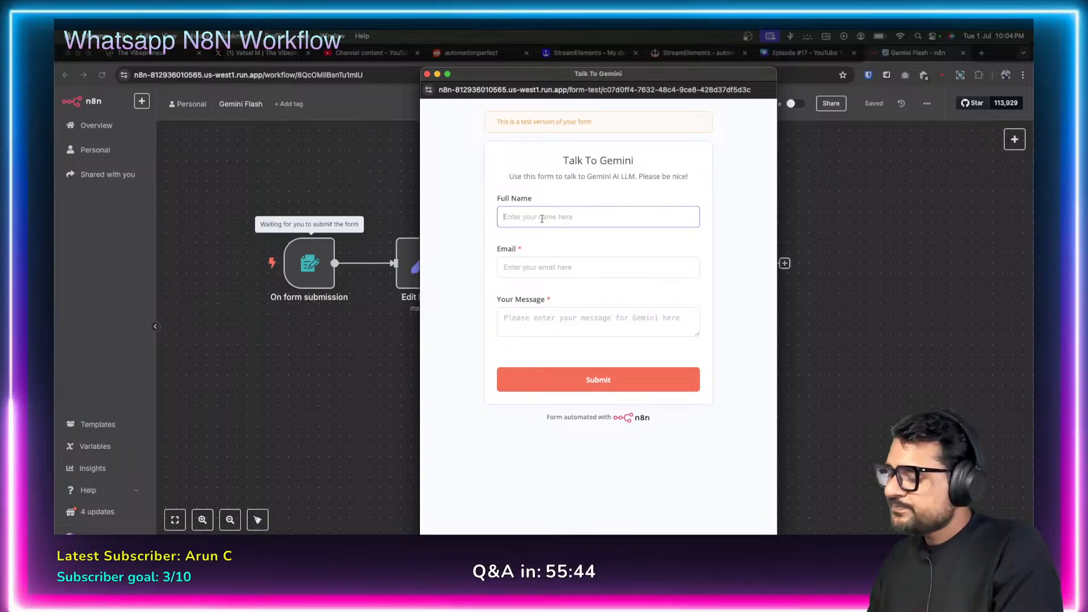
{"action": "type", "text": "Th e"}
{"action": "key", "text": "BackSpace"}
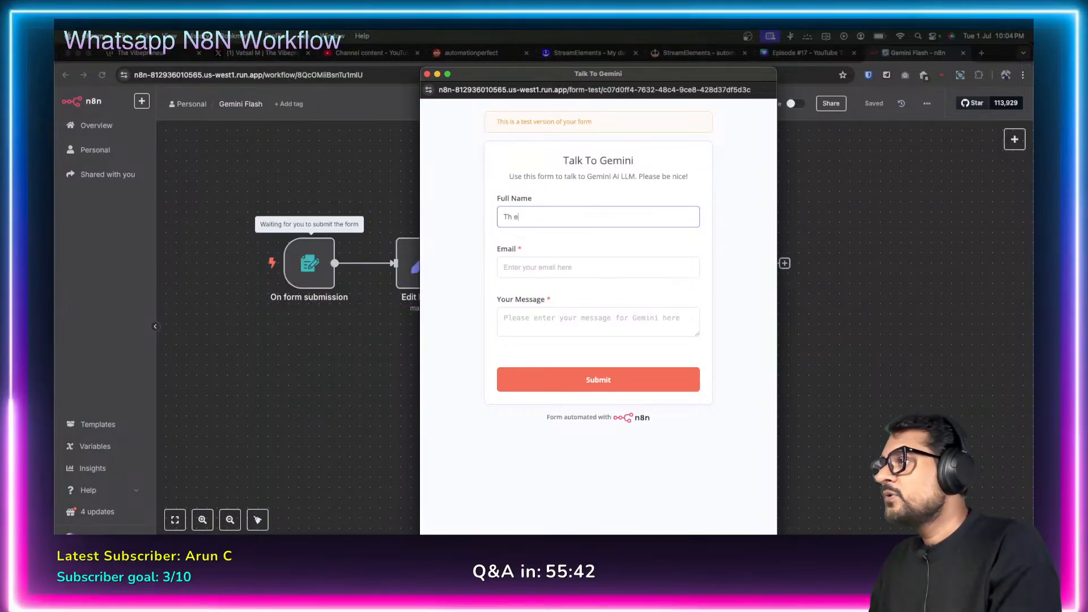
{"action": "type", "text": "Viberp"}
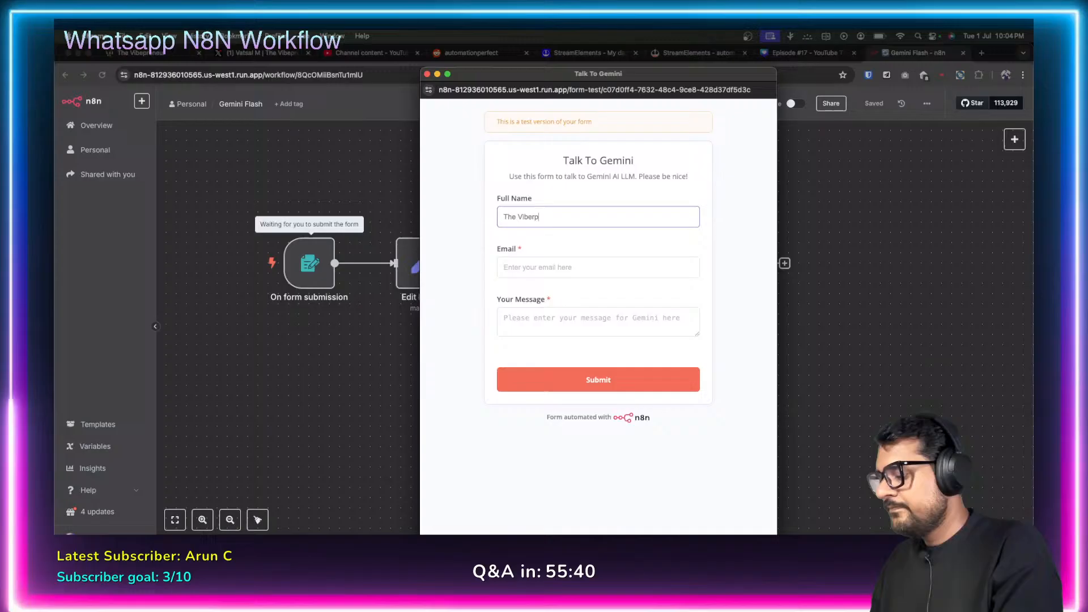
{"action": "key", "text": "BackSpace"}
{"action": "type", "text": "epr"}
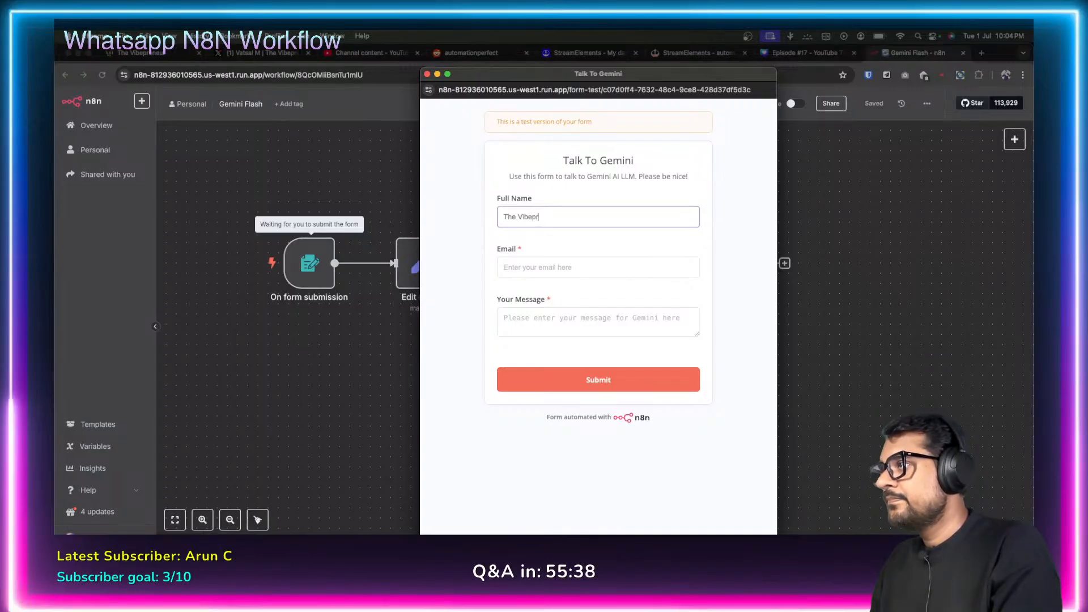
{"action": "type", "text": "eneur"}
Fill in the contact's e-mail address in the Email field.
{"action": "left_click", "coordinate": [535, 267]}
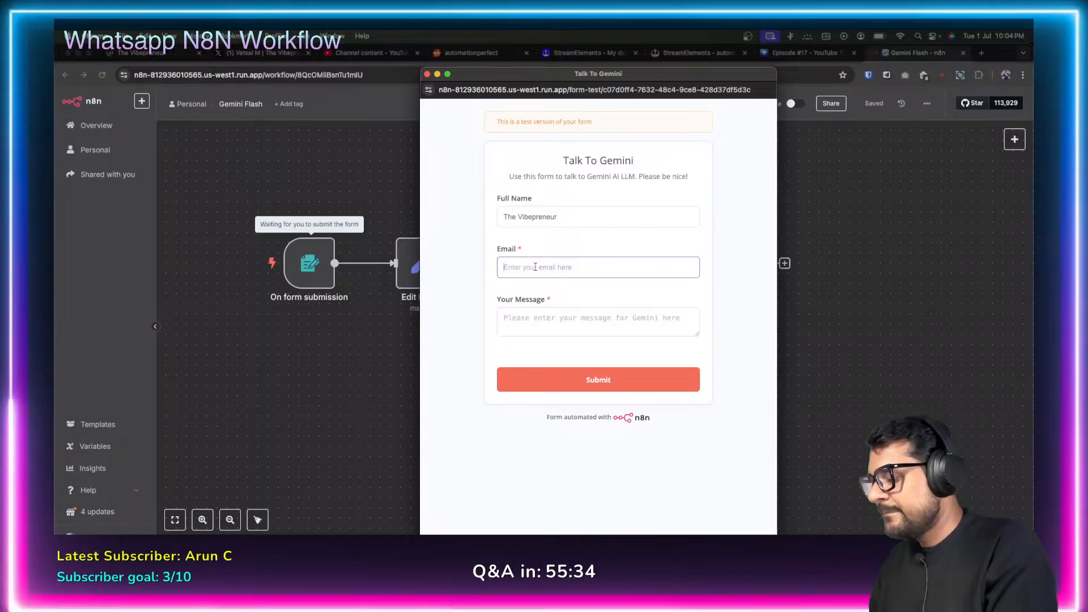
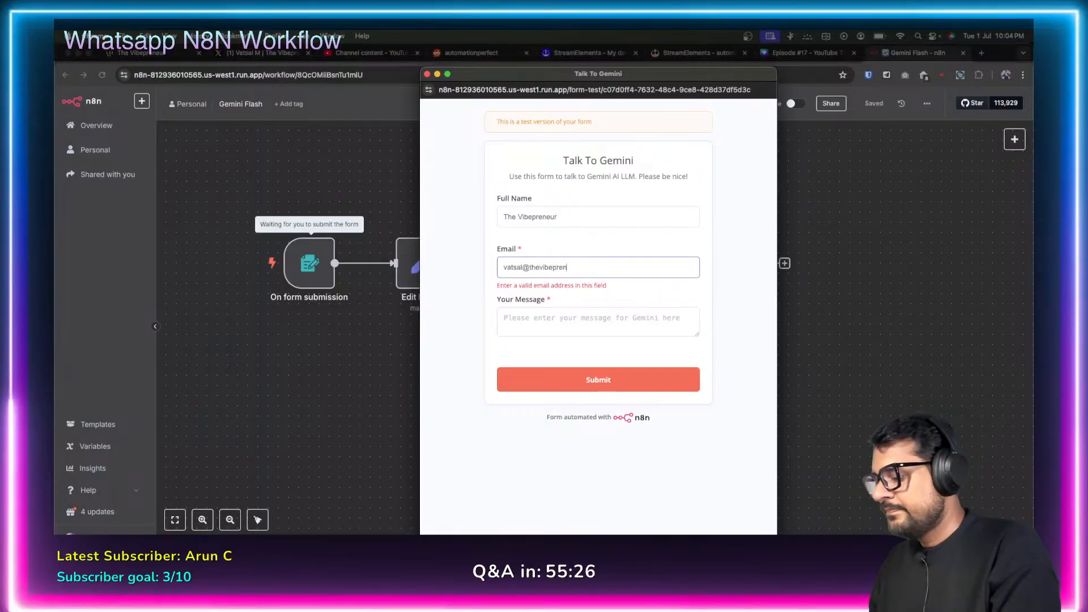
Write the message 'Hi how are you doing this morning?' and submit the form.
{"action": "left_click", "coordinate": [539, 325]}
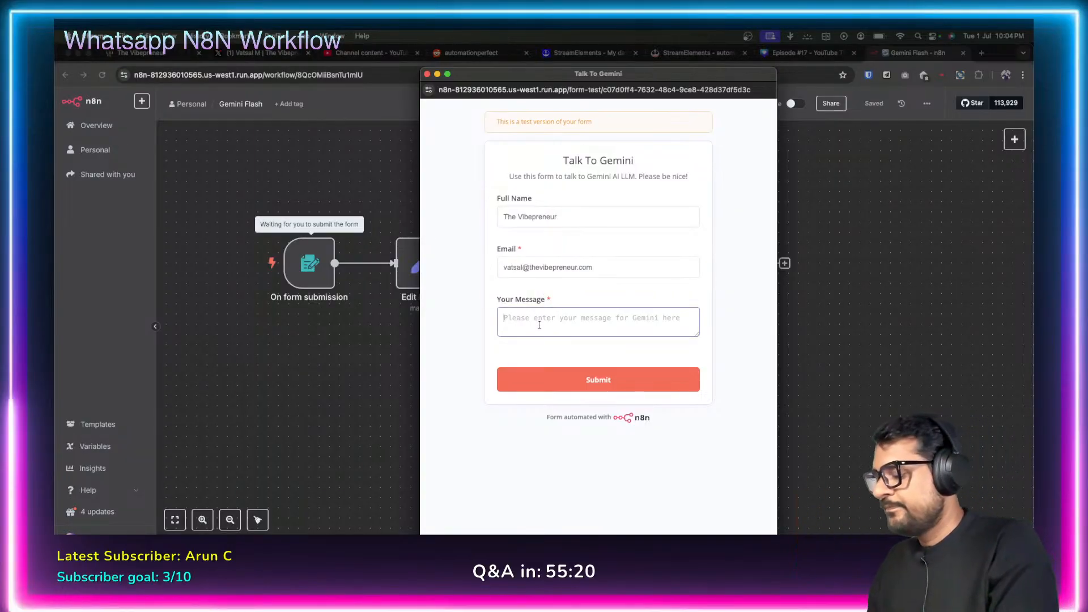
{"action": "type", "text": "Ho"}
{"action": "key", "text": "BackSpace"}
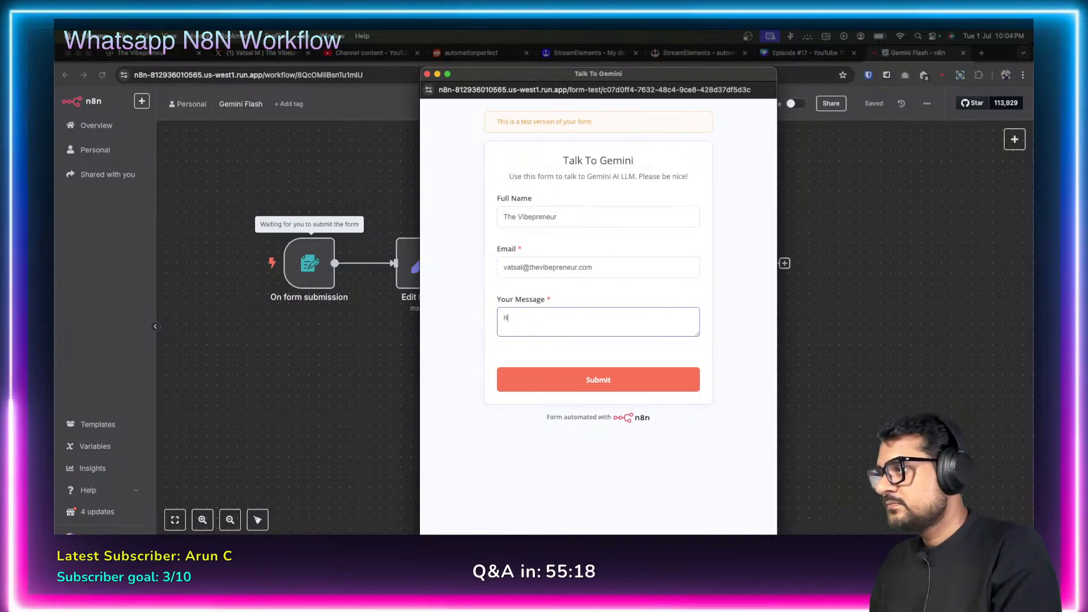
{"action": "type", "text": "i how are "}
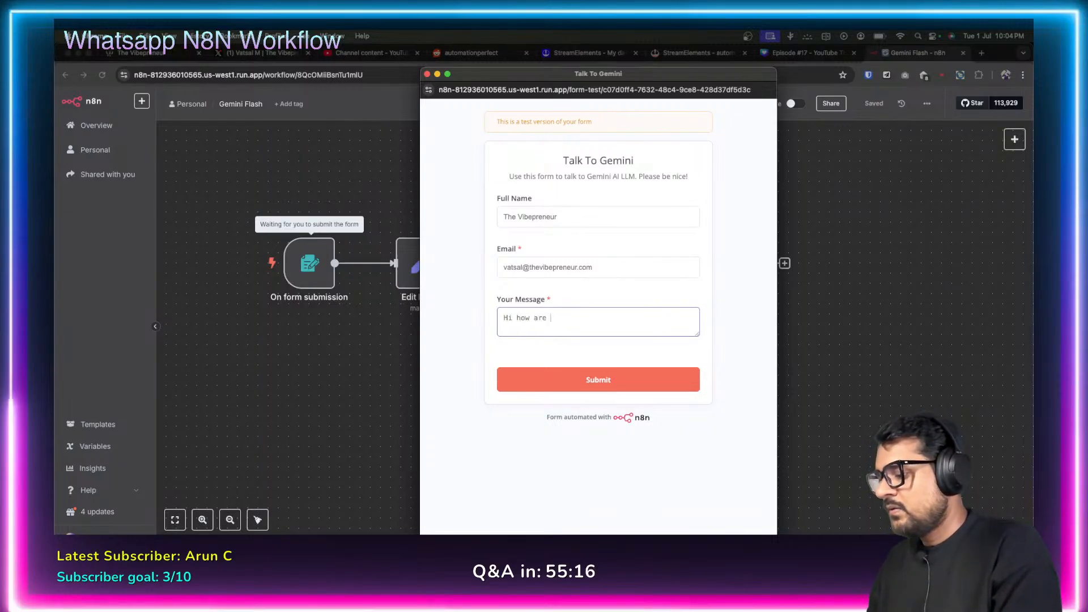
{"action": "type", "text": "you doing to"}
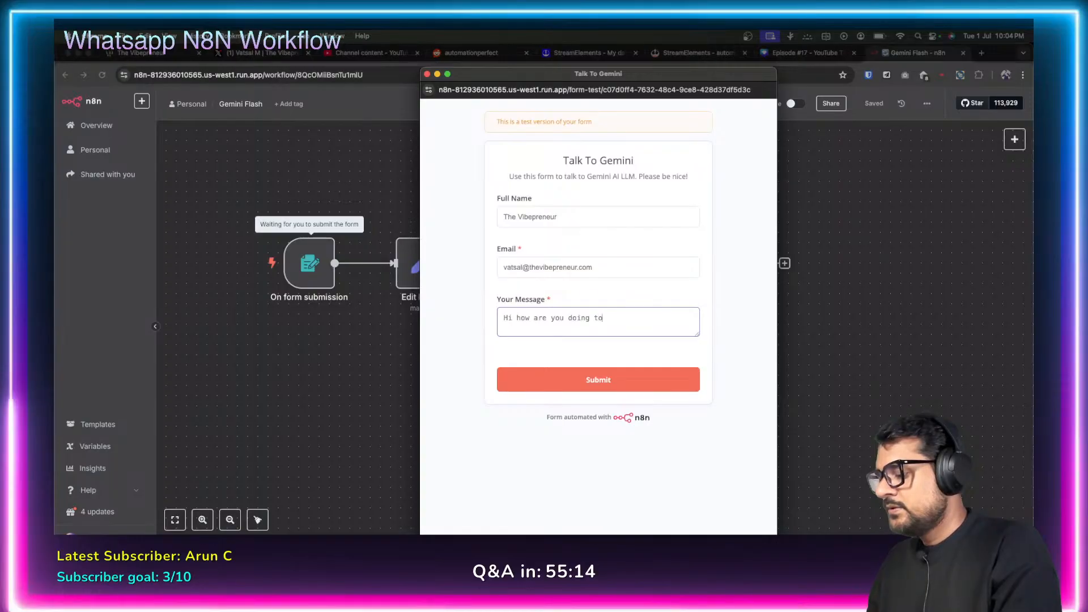
{"action": "type", "text": "day?"}
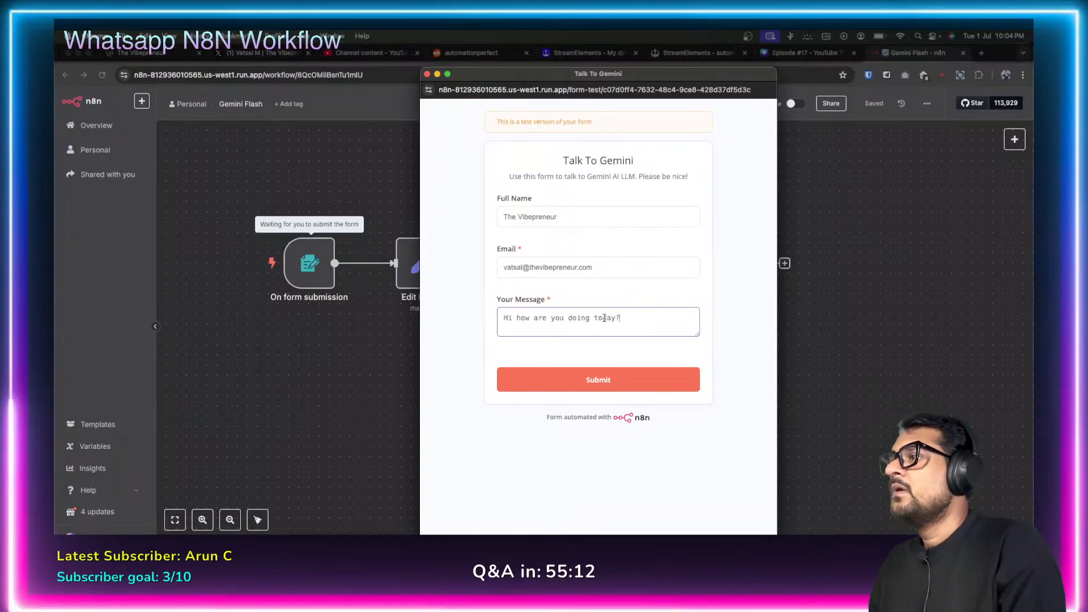
{"action": "double_click", "coordinate": [604, 318]}
{"action": "type", "text": "this"}
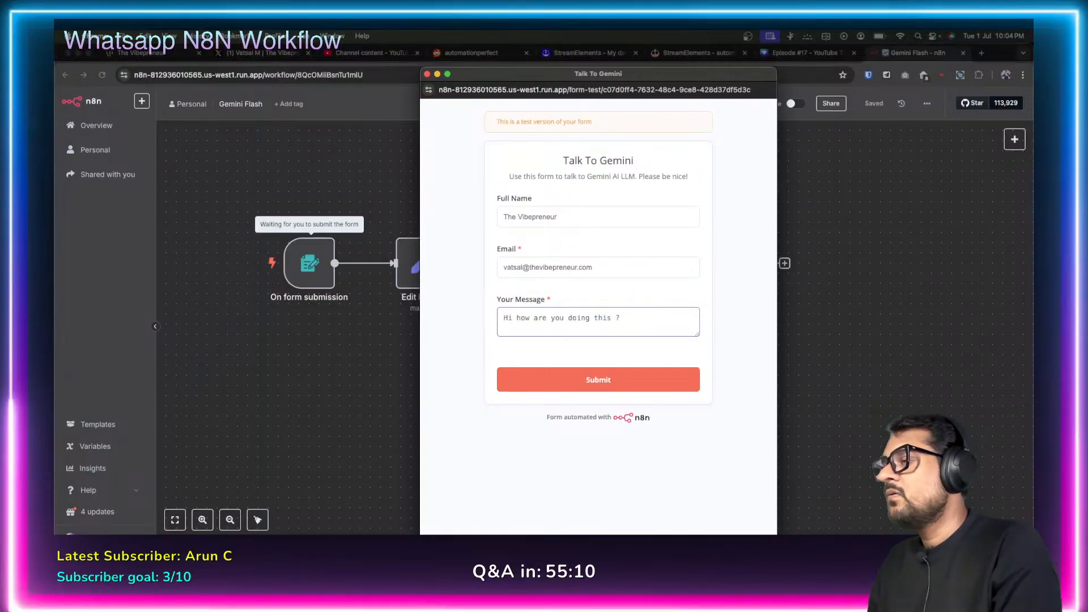
{"action": "type", "text": " moning"}
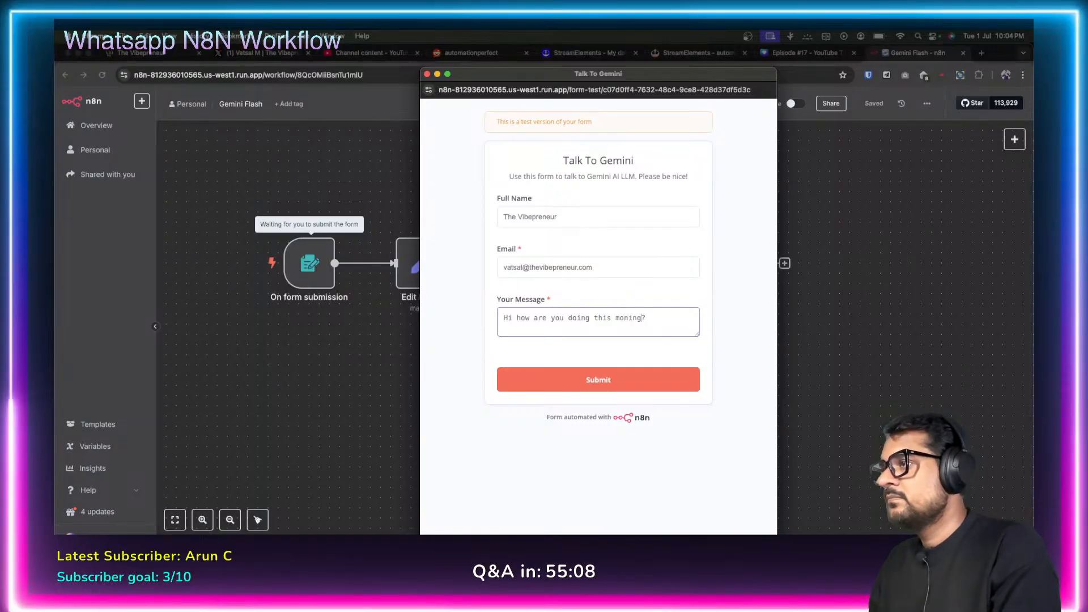
{"action": "key", "text": "BackSpace"}
{"action": "type", "text": "rning"}
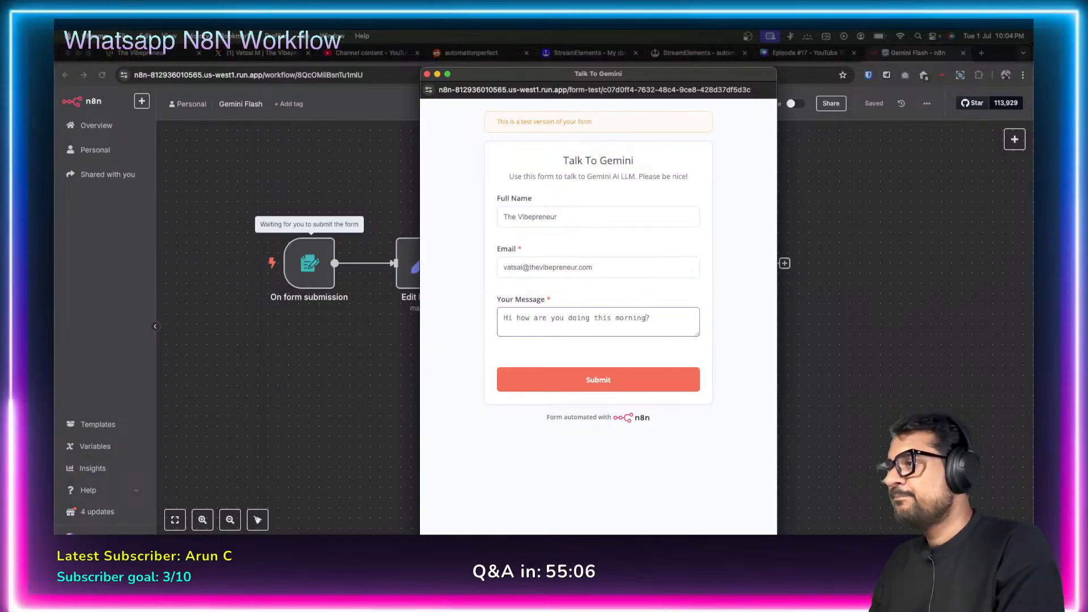
{"action": "left_click", "coordinate": [579, 377]}
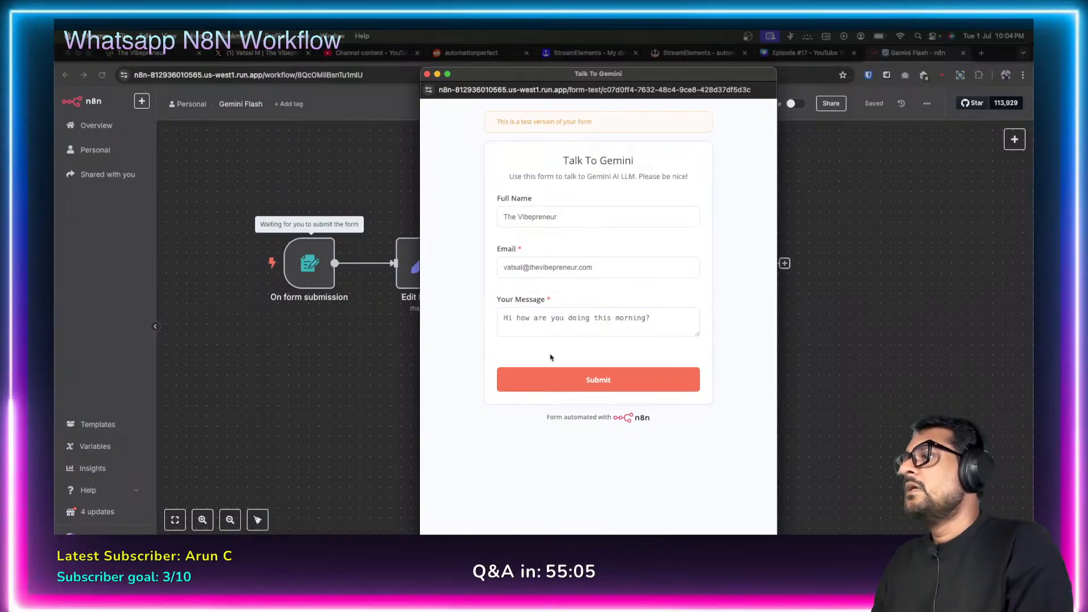
{"action": "left_click", "coordinate": [585, 381]}
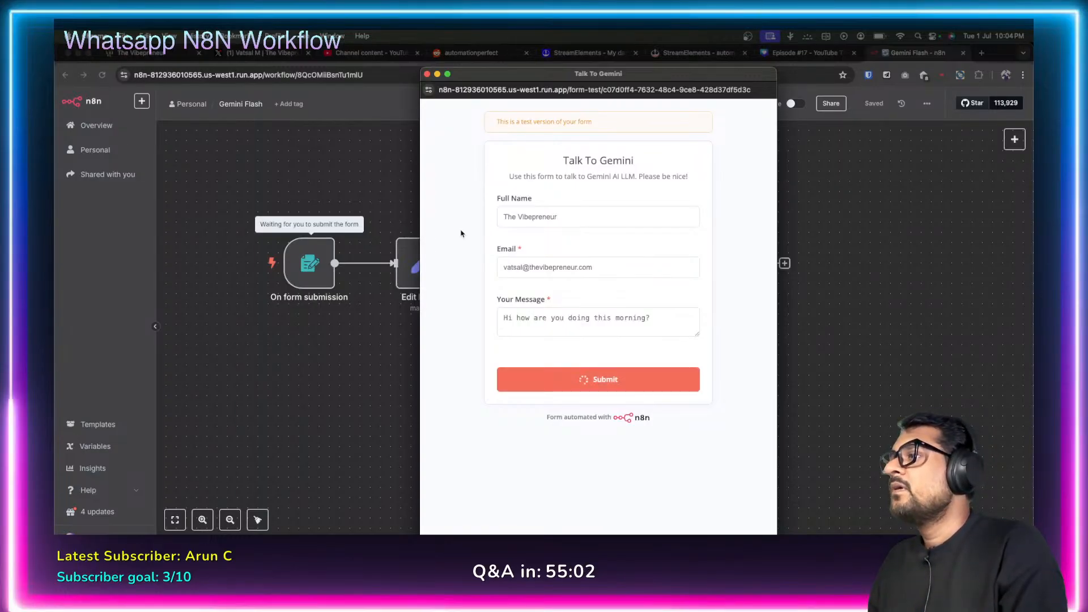
Close the test form, open the Google Sheets node, and open its target spreadsheet externally.
{"action": "left_click", "coordinate": [427, 74]}
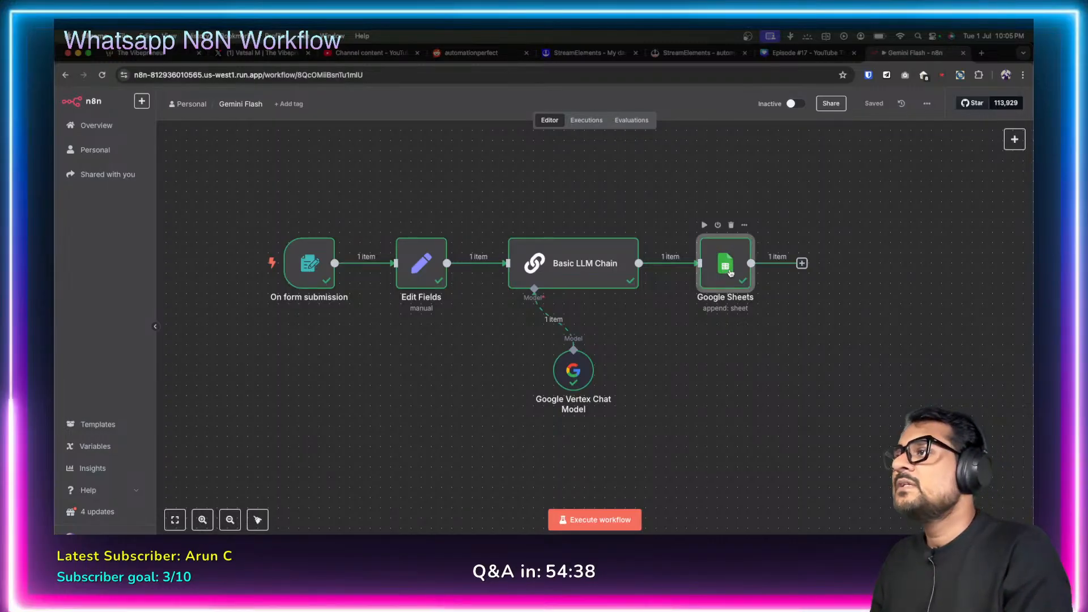
{"action": "double_click", "coordinate": [731, 273]}
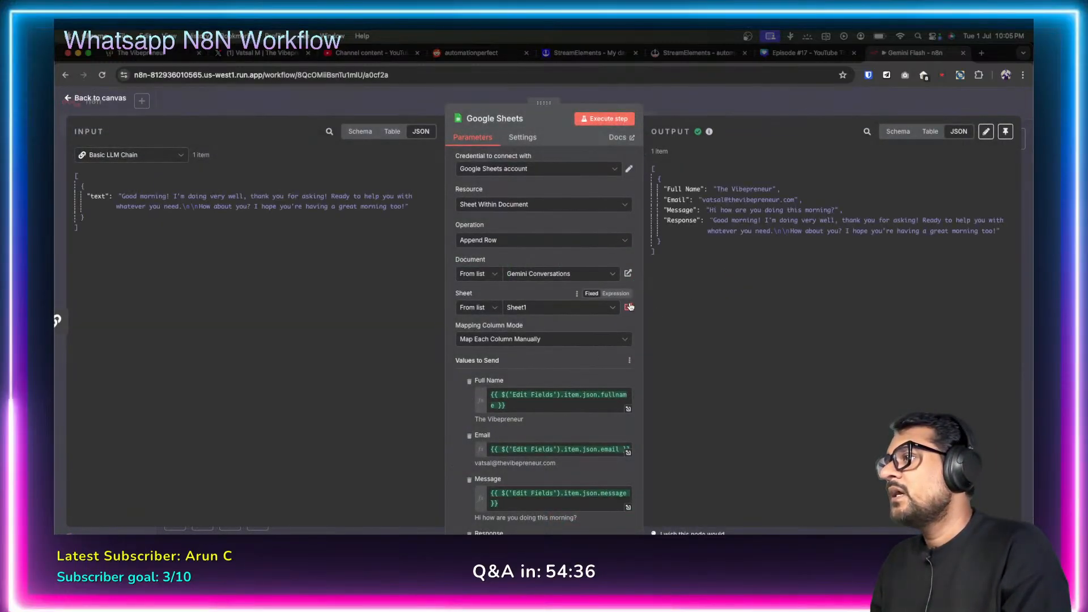
{"action": "left_click", "coordinate": [627, 273]}
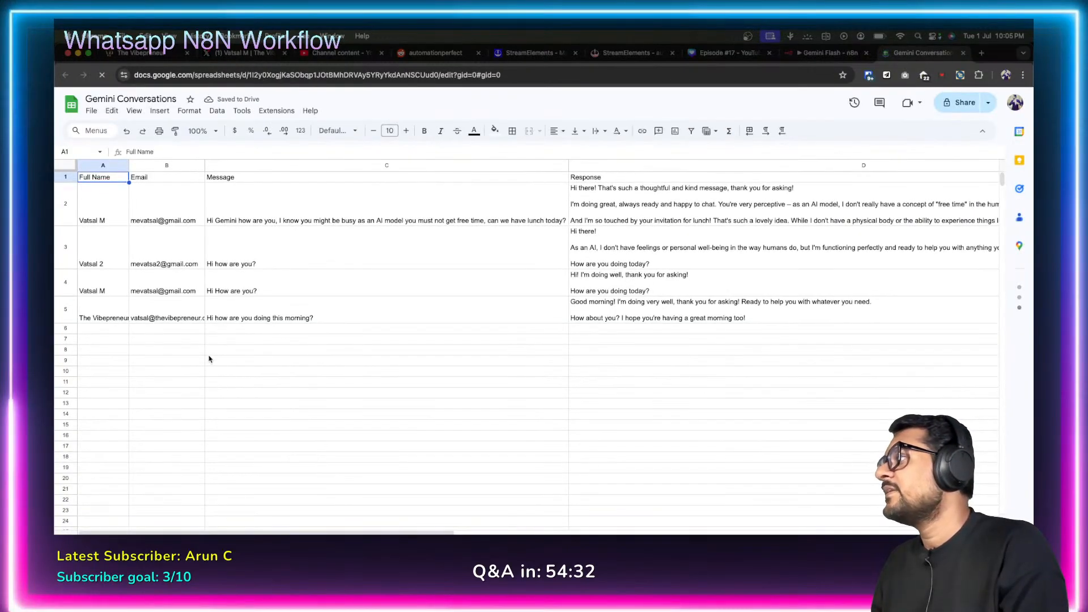
Auto-fit columns A and B, then check row 5's name, e-mail, message and Gemini reply.
{"action": "double_click", "coordinate": [204, 165]}
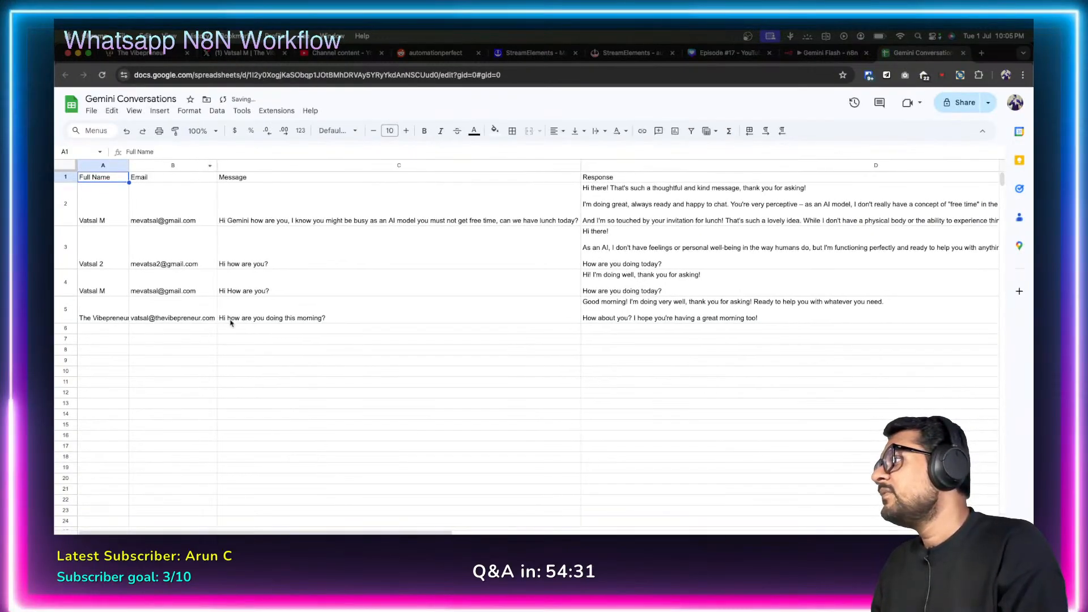
{"action": "left_click", "coordinate": [120, 317]}
{"action": "double_click", "coordinate": [129, 164]}
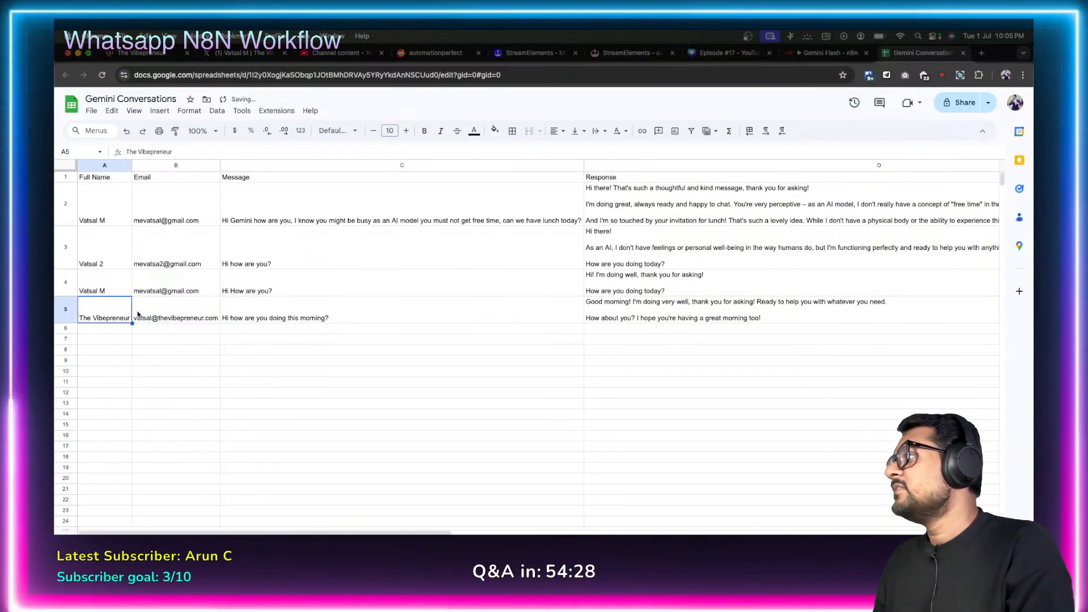
{"action": "left_click", "coordinate": [168, 311]}
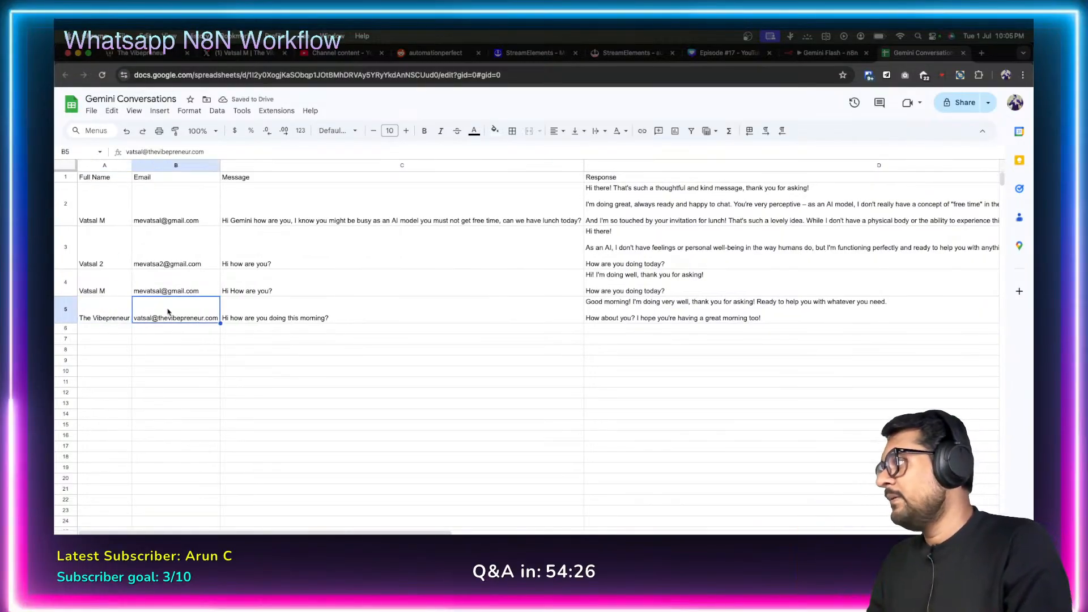
{"action": "left_click", "coordinate": [278, 309]}
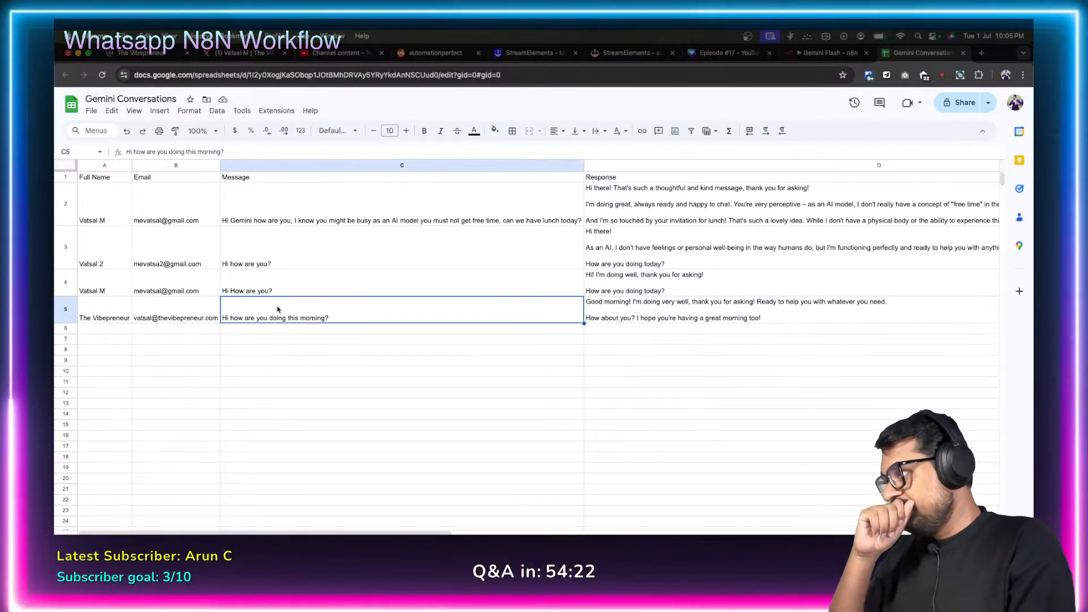
{"action": "left_click", "coordinate": [669, 315]}
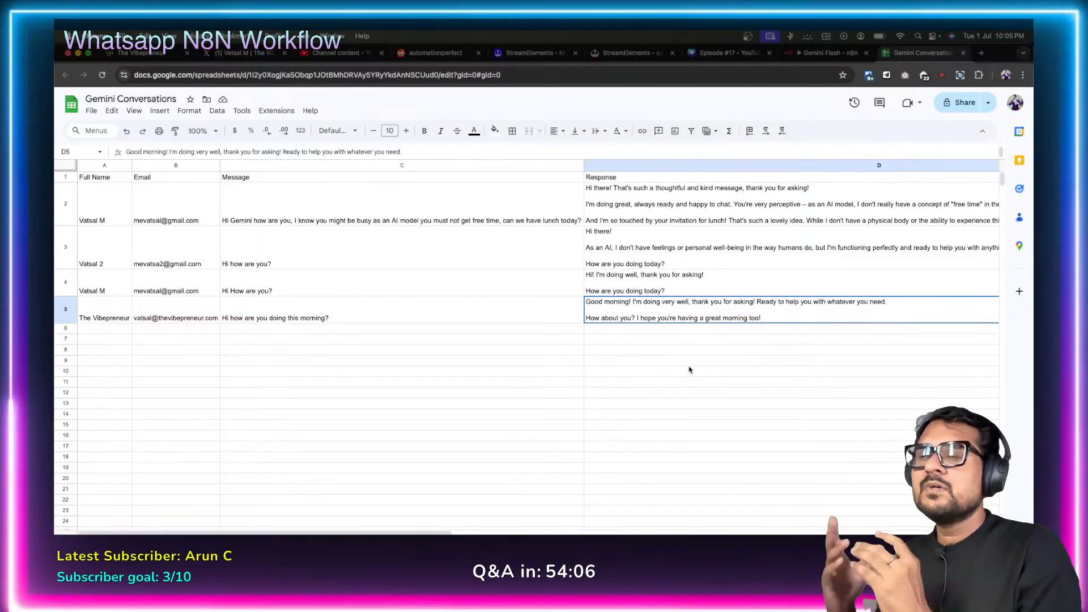
Switch back to the Gemini Flash n8n tab and close the Google Sheets node editor.
{"action": "left_click", "coordinate": [821, 57]}
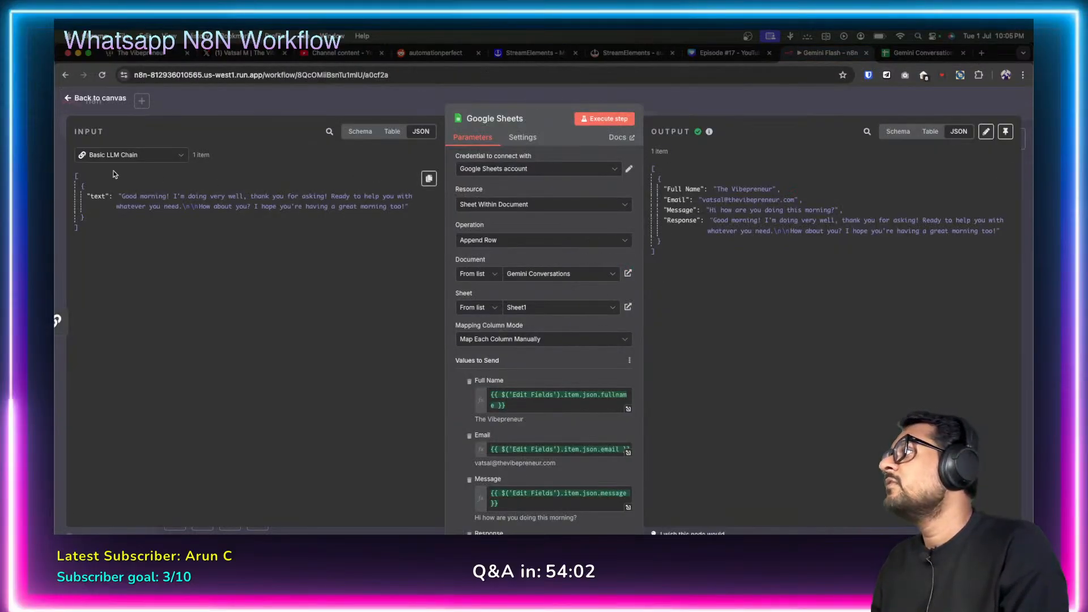
{"action": "left_click", "coordinate": [70, 100]}
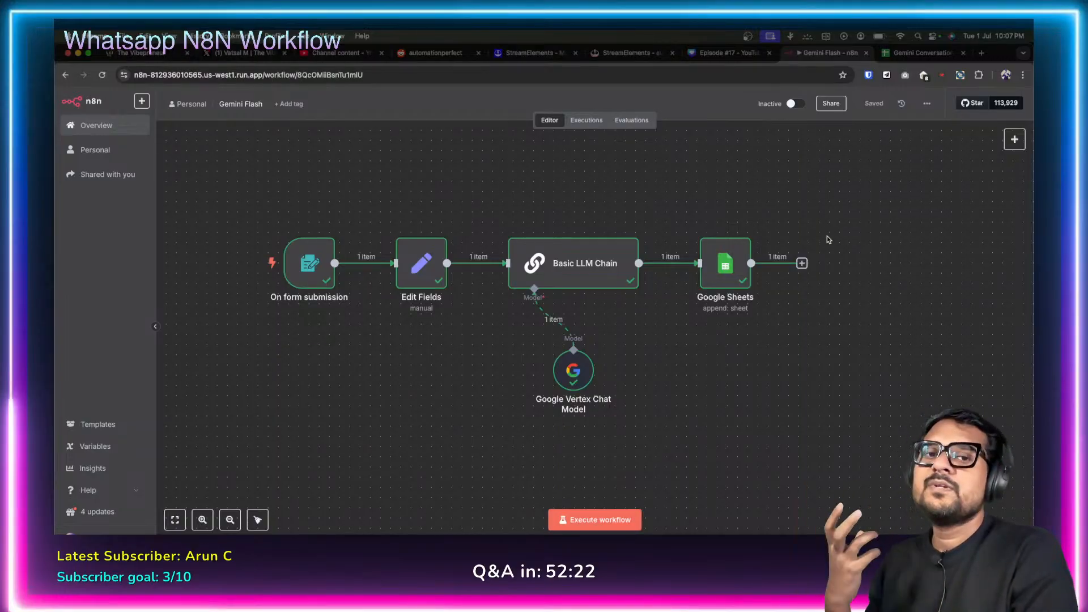
{"action": "mouse_move", "coordinate": [731, 276]}
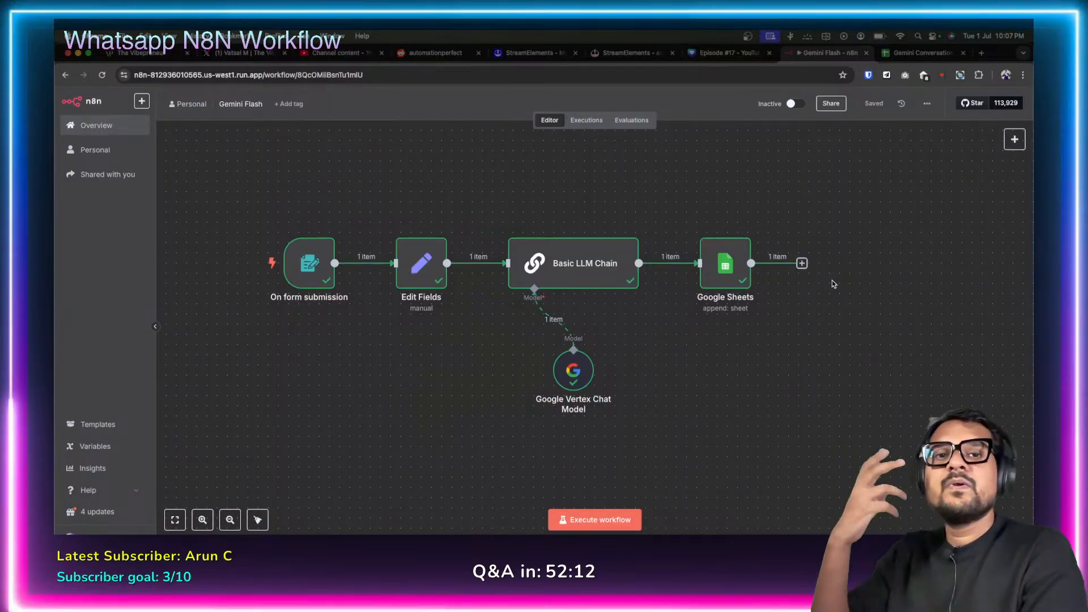
Add a WhatsApp Business Cloud 'Send message' action after the Google Sheets node.
{"action": "left_click", "coordinate": [802, 264]}
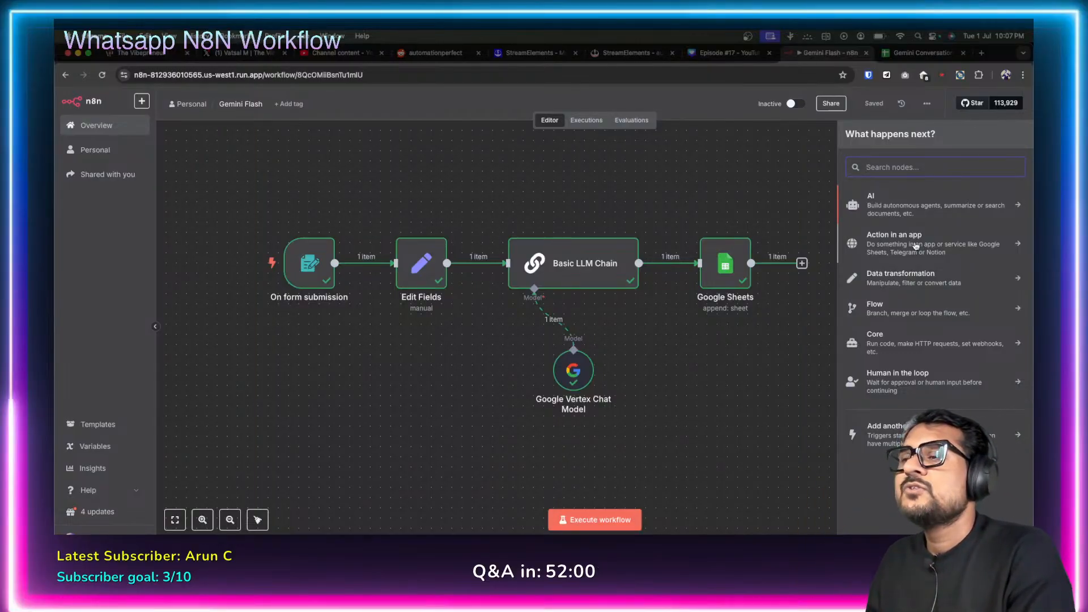
{"action": "left_click", "coordinate": [992, 258]}
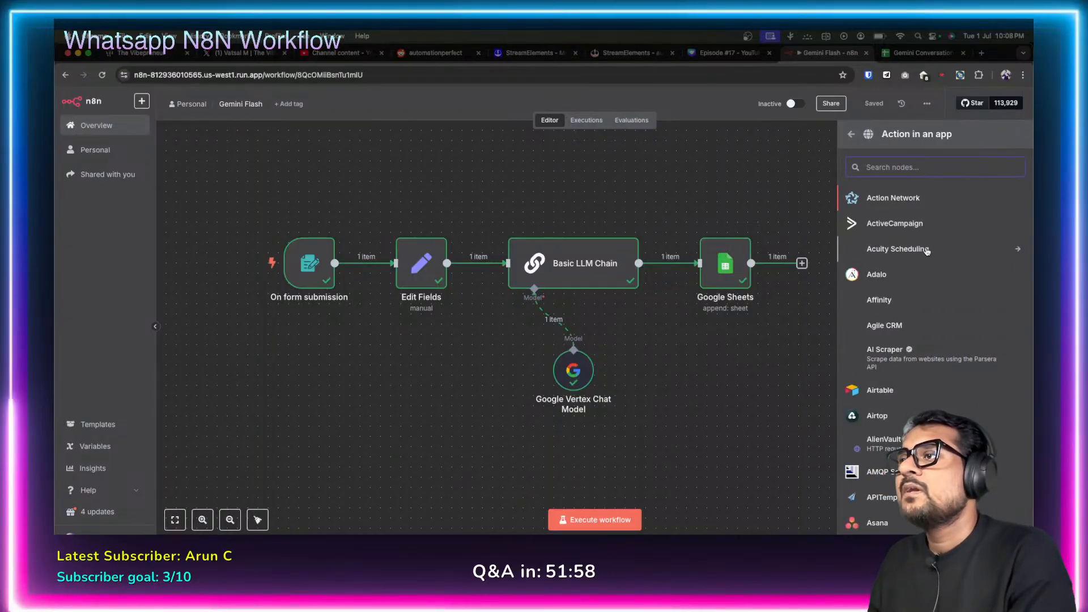
{"action": "scroll", "coordinate": [907, 331], "scroll_direction": "down", "scroll_amount": 1}
{"action": "scroll", "coordinate": [907, 331], "scroll_direction": "down", "scroll_amount": 10}
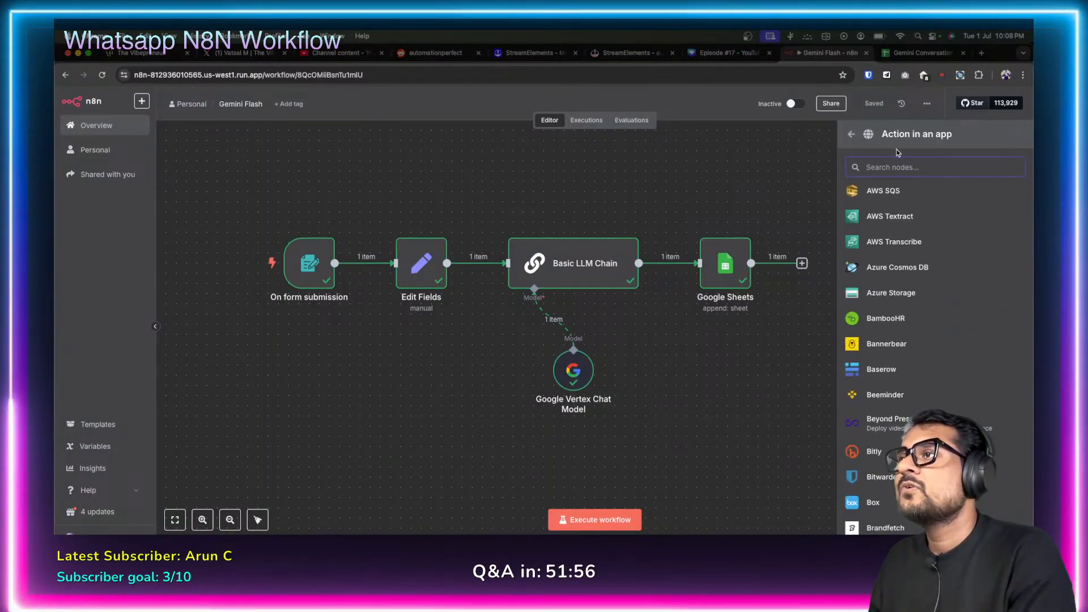
{"action": "type", "text": "what"}
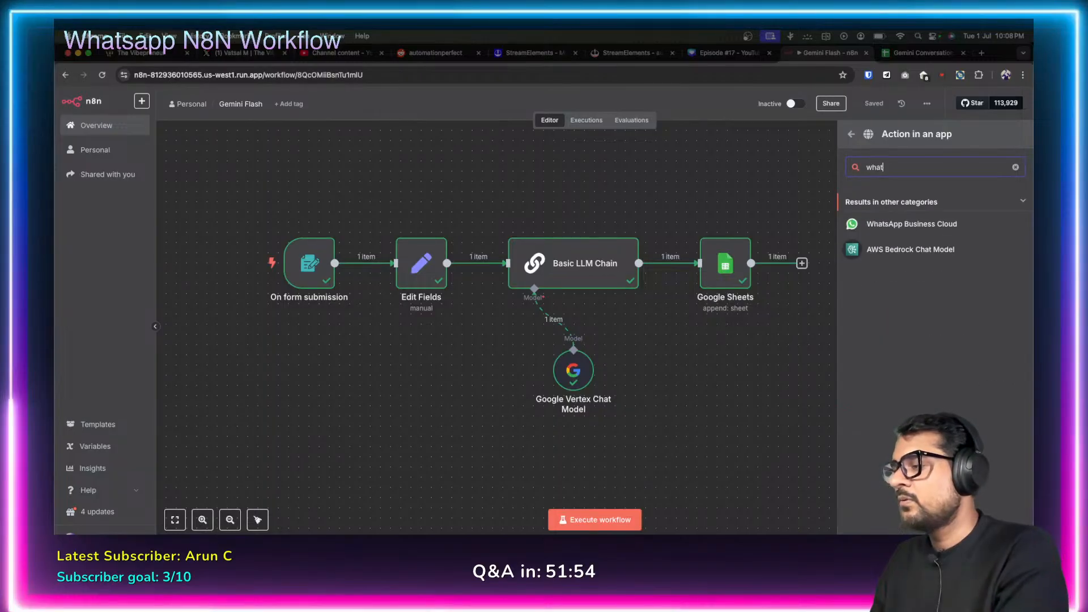
{"action": "type", "text": "sap"}
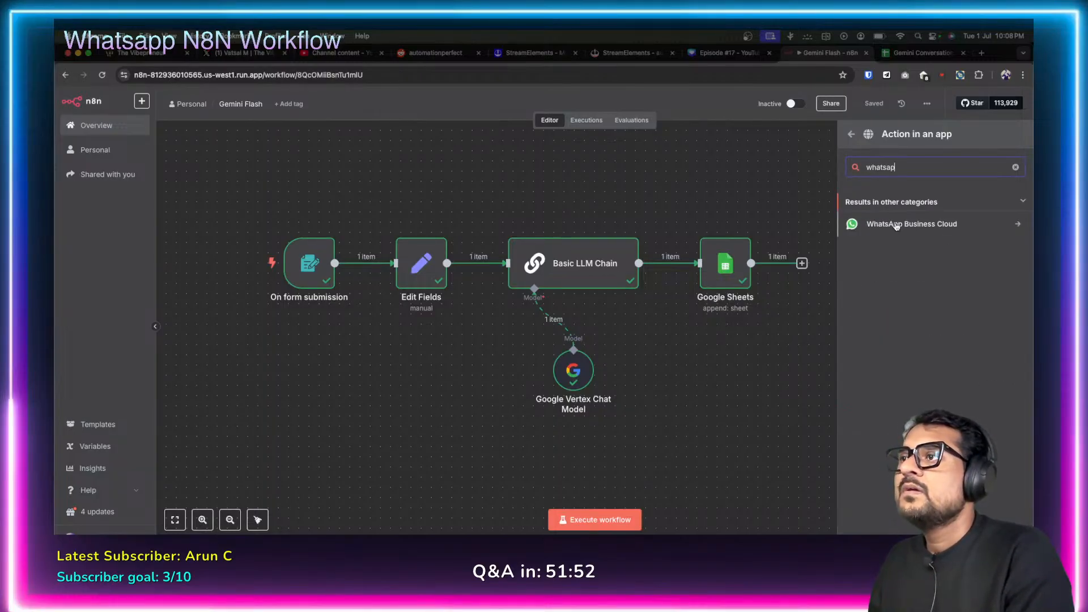
{"action": "left_click", "coordinate": [895, 225]}
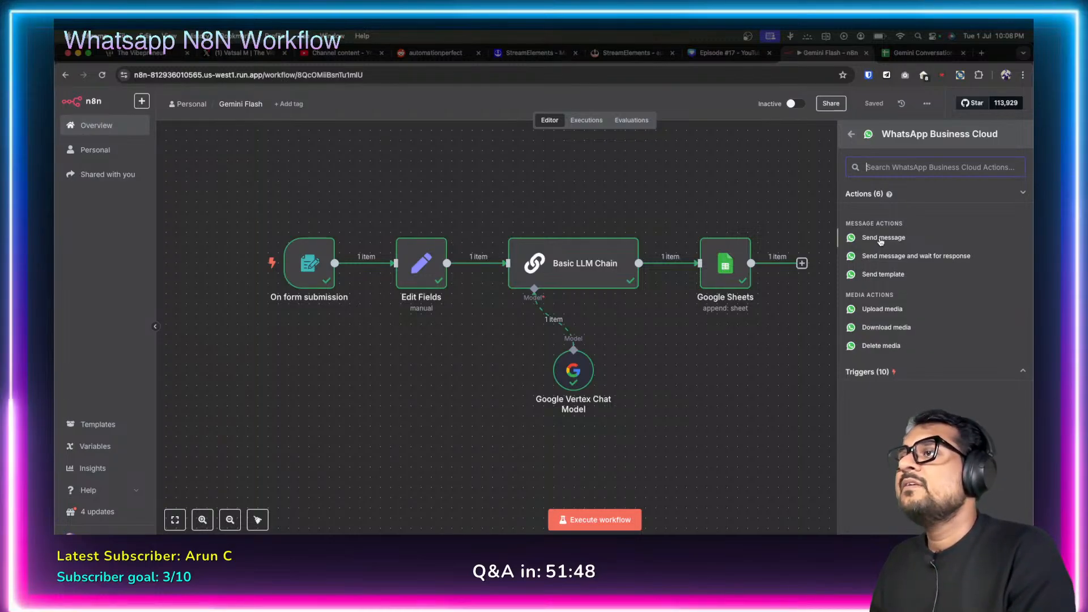
{"action": "left_click", "coordinate": [881, 241]}
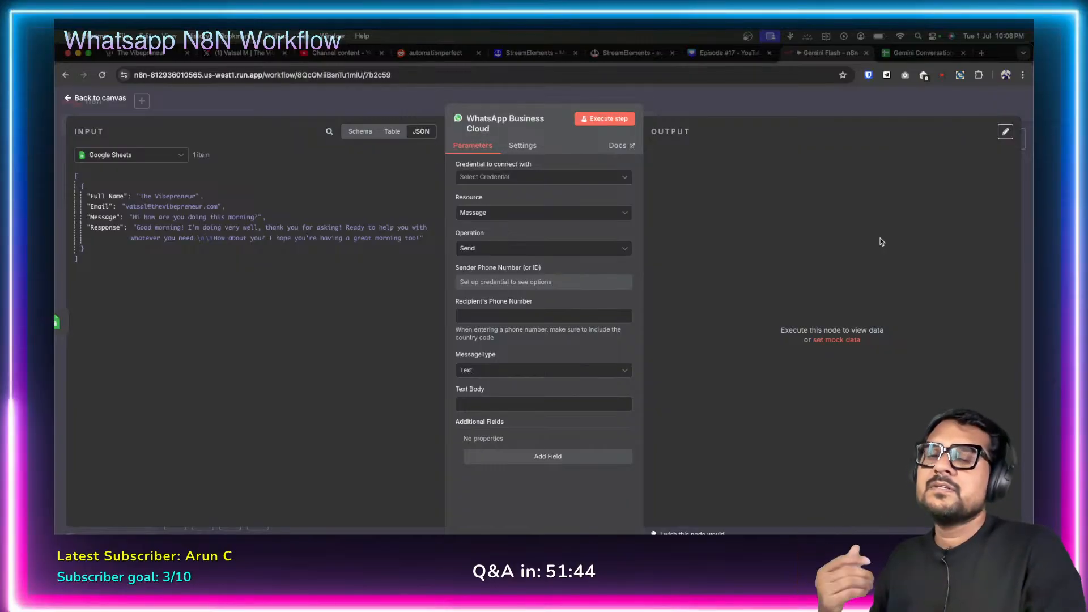
{"action": "left_click", "coordinate": [69, 101]}
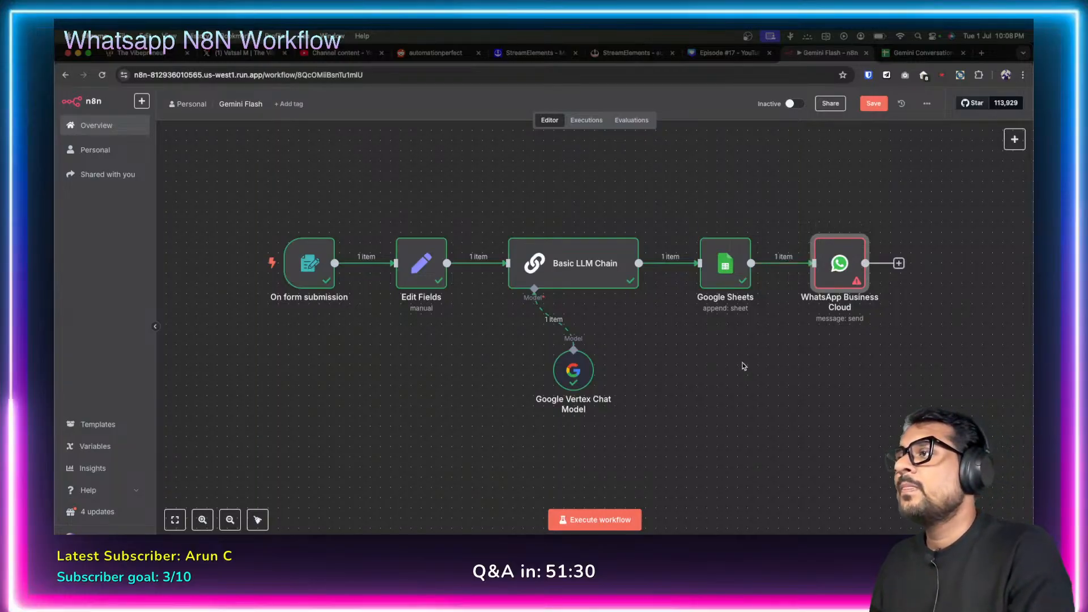
Pin the Google Sheets node's output data and return to the canvas.
{"action": "double_click", "coordinate": [728, 265]}
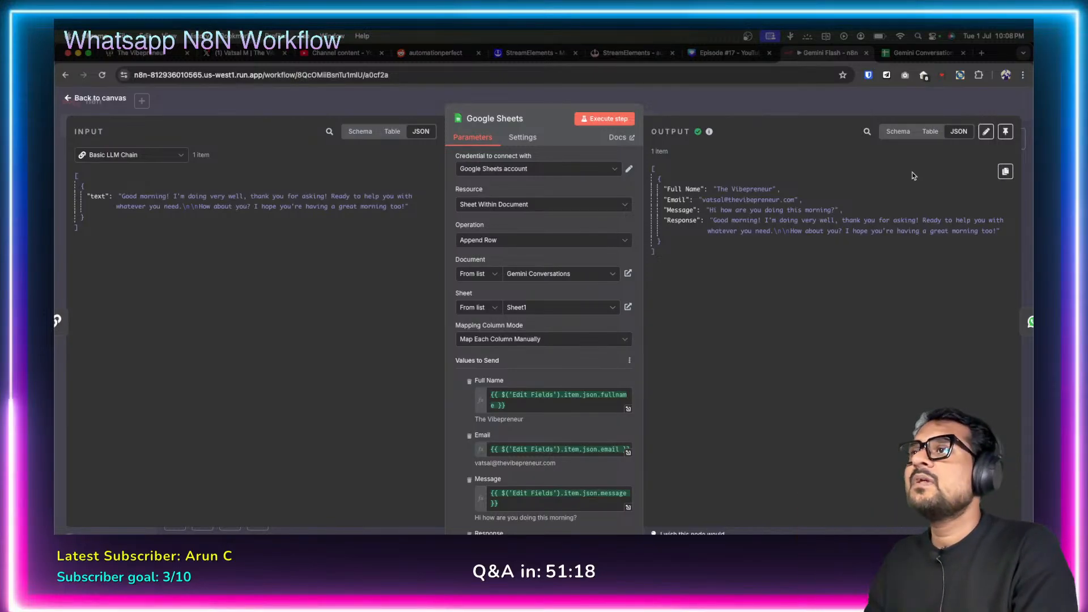
{"action": "left_click", "coordinate": [1005, 132]}
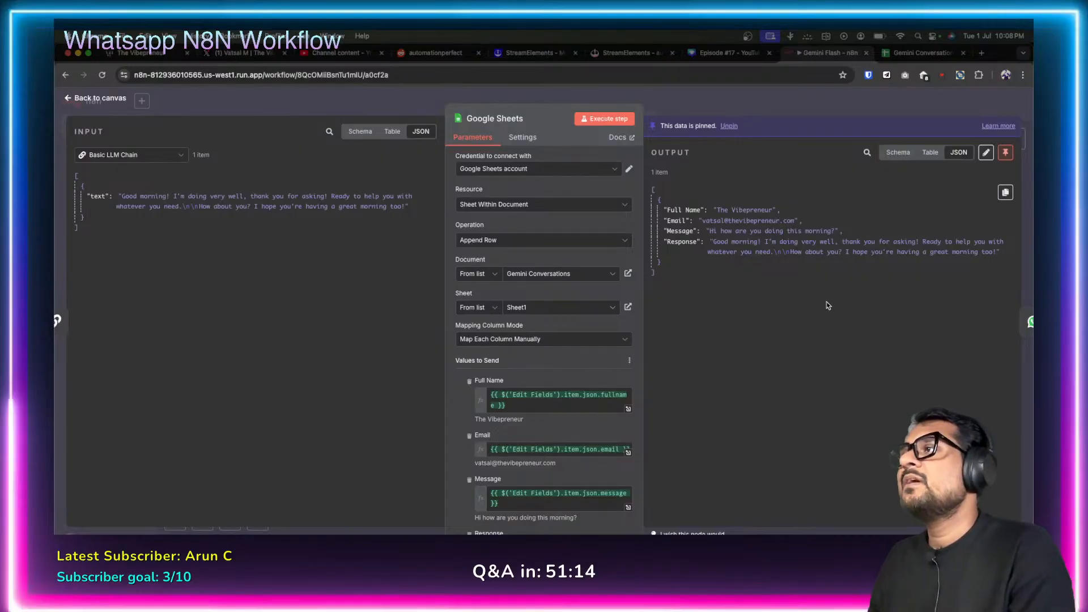
{"action": "left_click", "coordinate": [68, 98]}
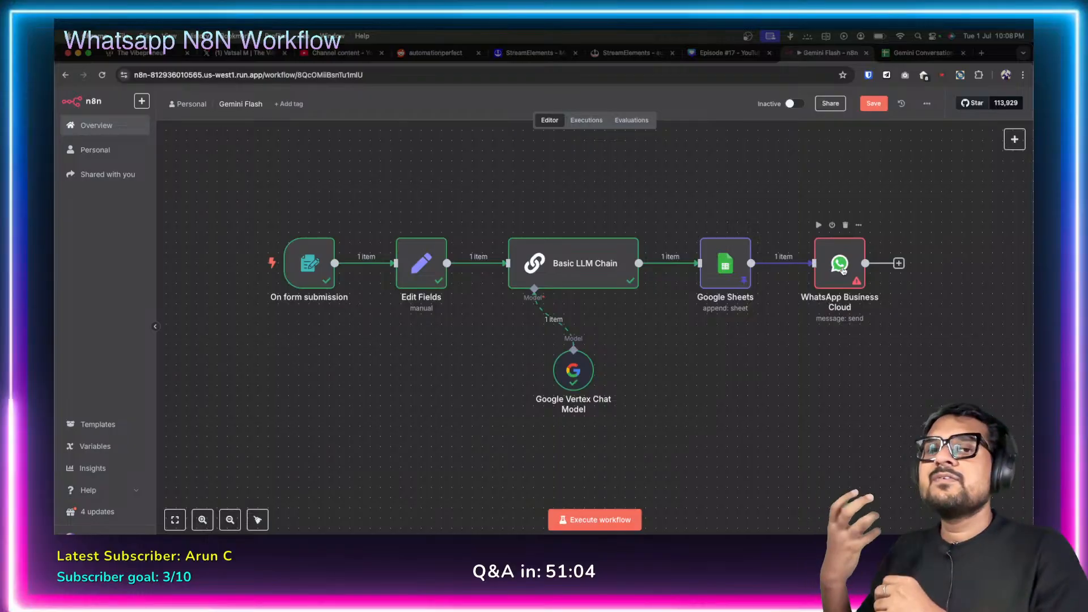
Open the WhatsApp Business Cloud node and look through its credential options.
{"action": "double_click", "coordinate": [840, 267]}
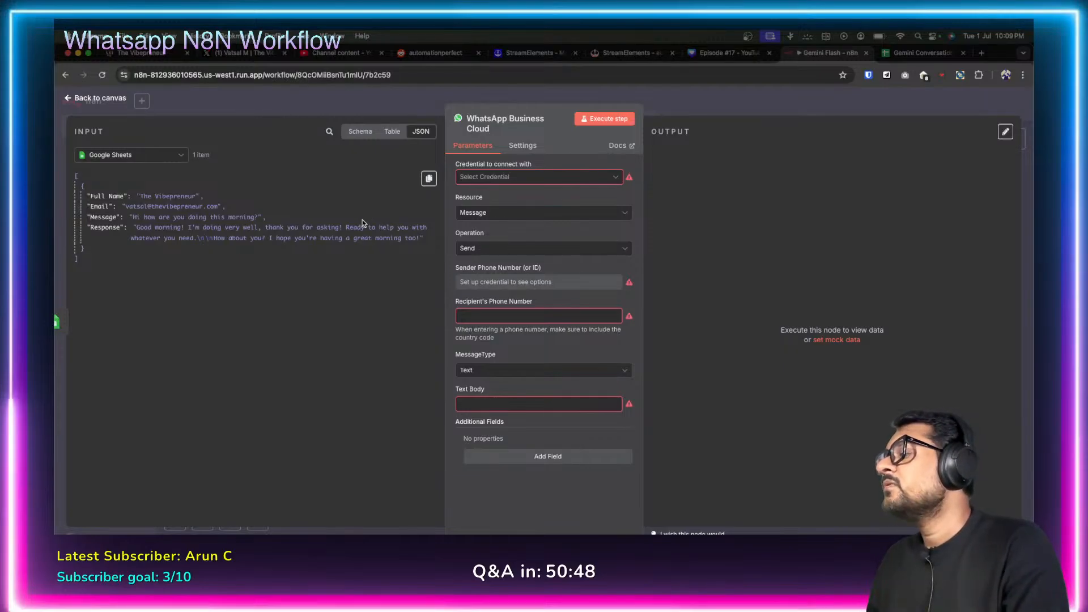
{"action": "left_click", "coordinate": [68, 100]}
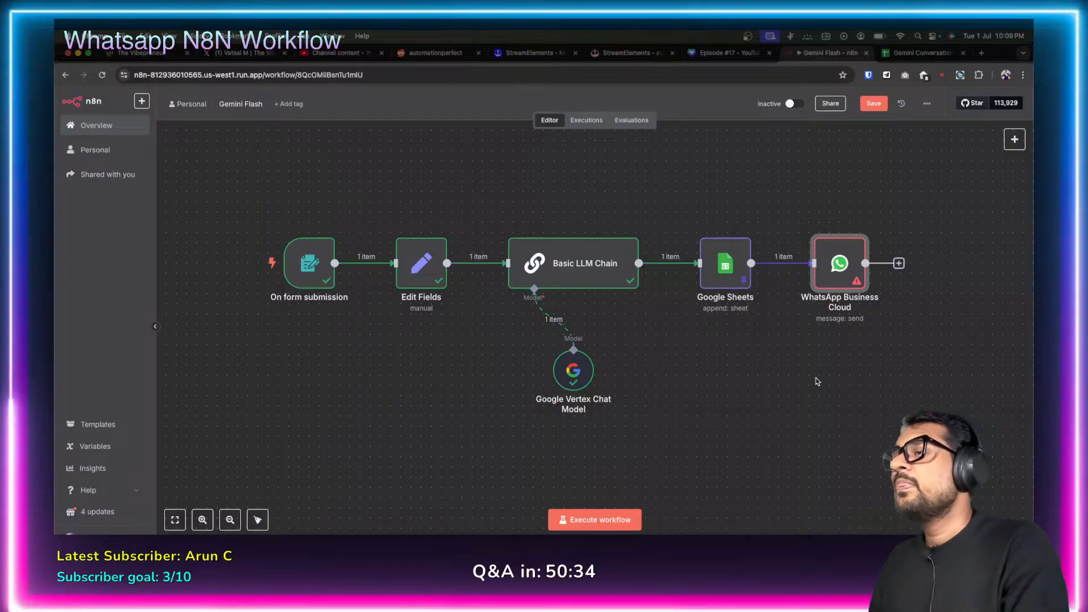
{"action": "double_click", "coordinate": [840, 267]}
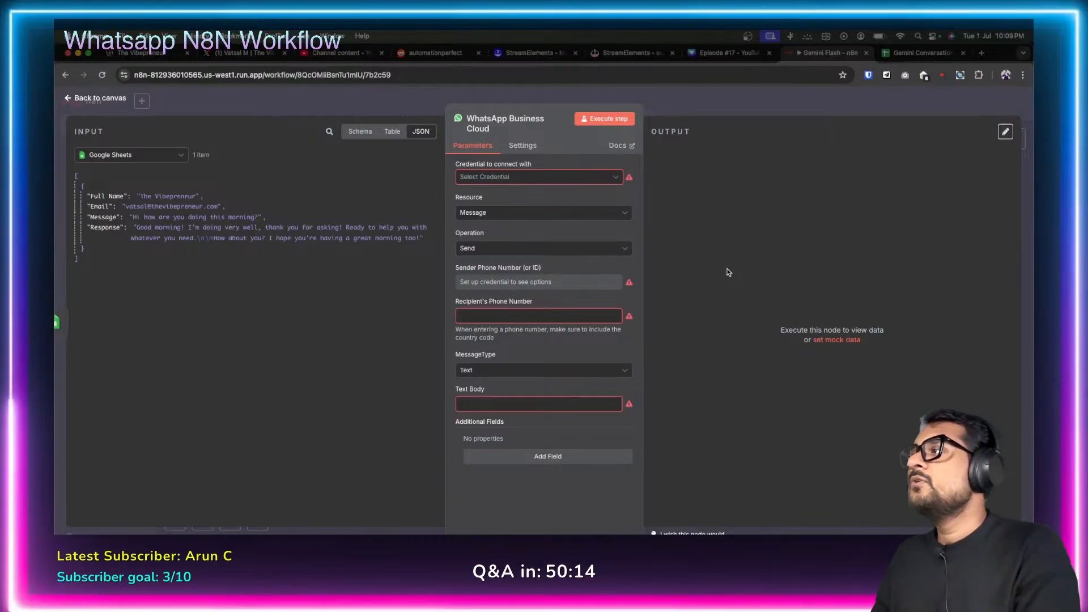
{"action": "left_click", "coordinate": [618, 179]}
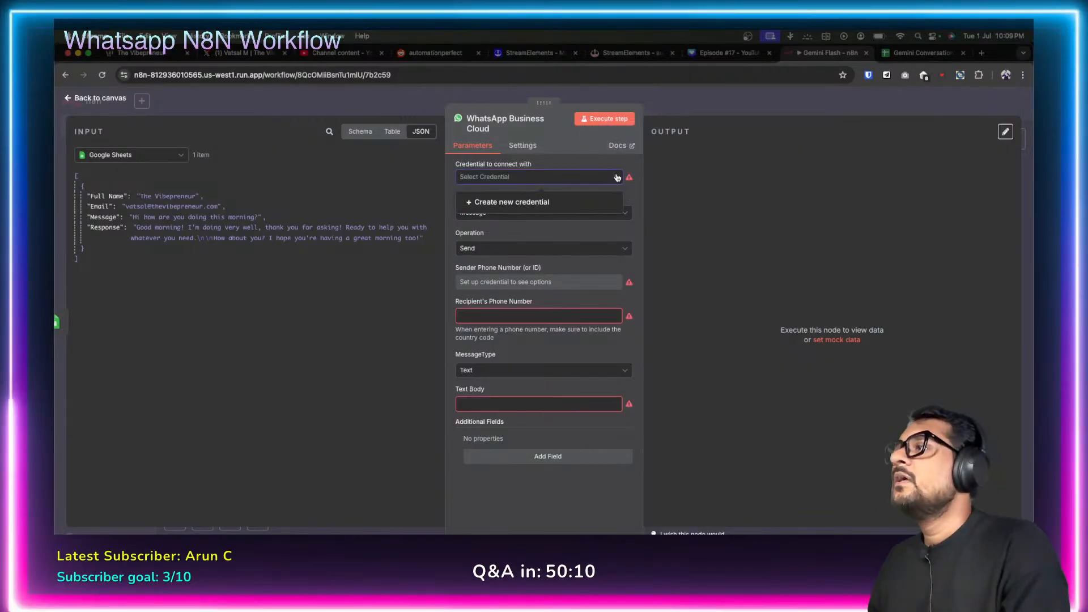
{"action": "left_click", "coordinate": [613, 178]}
{"action": "left_click", "coordinate": [619, 179]}
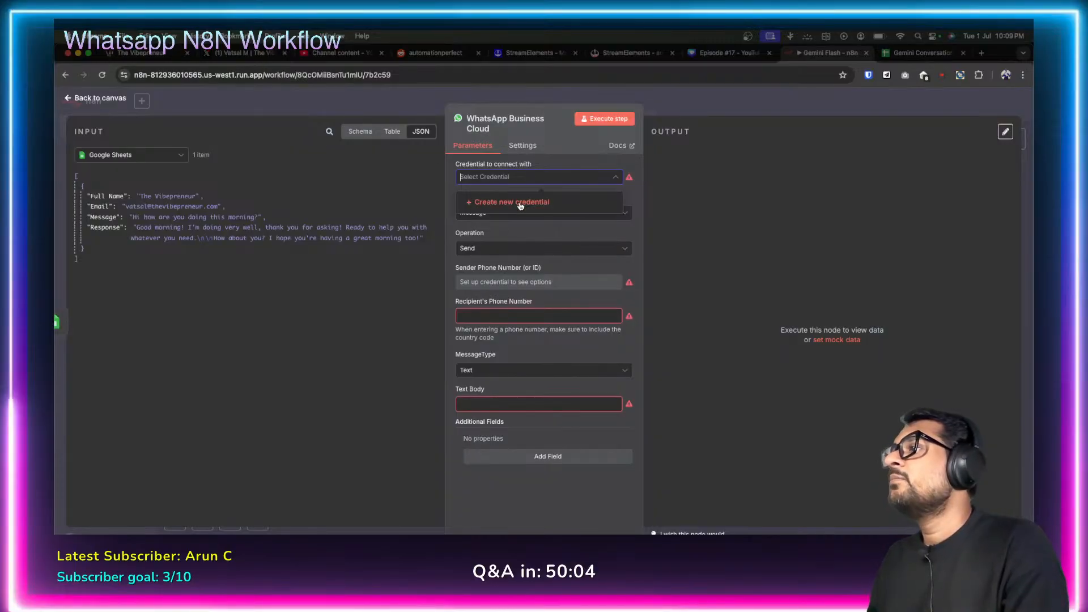
{"action": "left_click", "coordinate": [586, 159]}
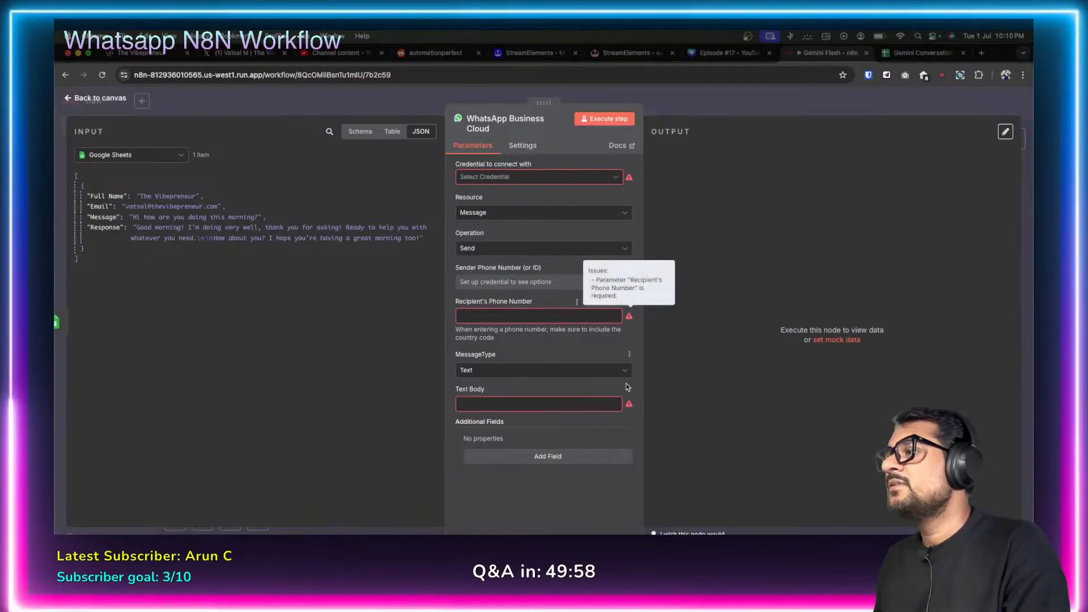
Choose Create new credential to bring up the WhatsApp account credential form.
{"action": "mouse_move", "coordinate": [630, 405]}
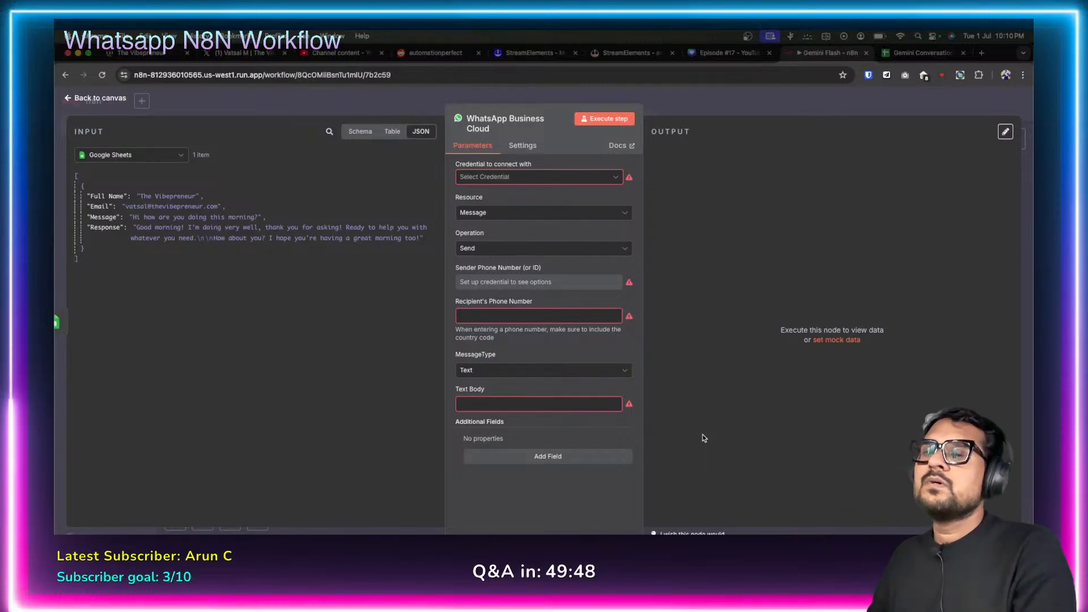
{"action": "mouse_move", "coordinate": [627, 185]}
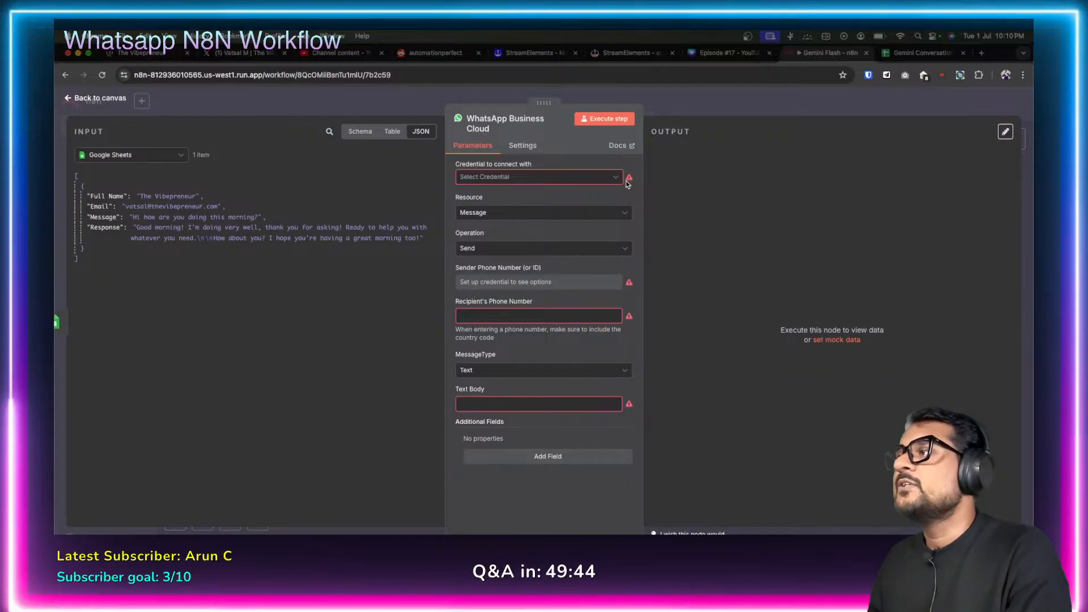
{"action": "left_click", "coordinate": [616, 178]}
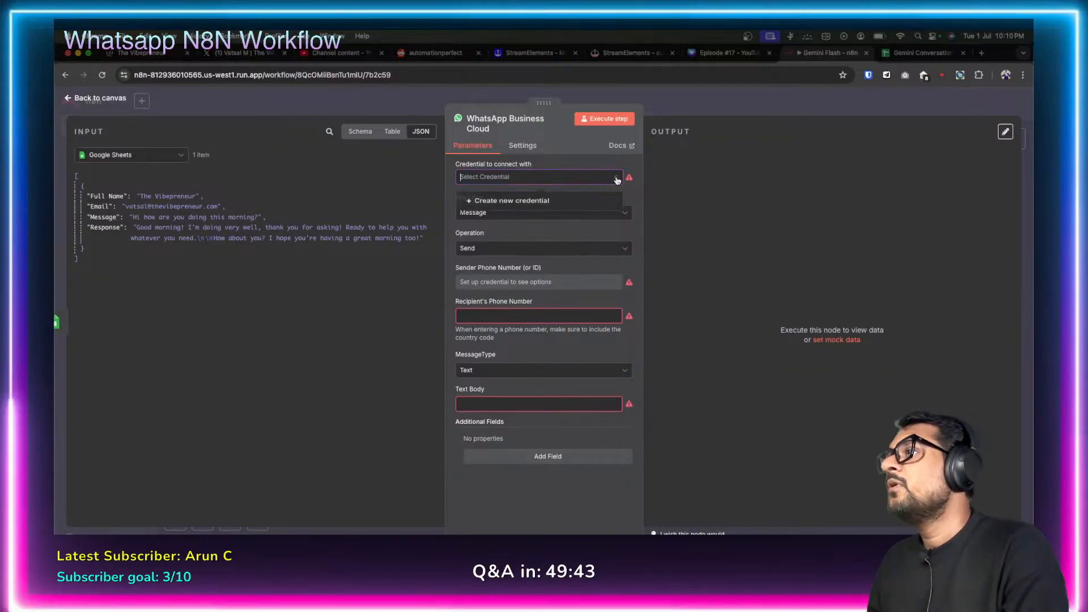
{"action": "left_click", "coordinate": [507, 203]}
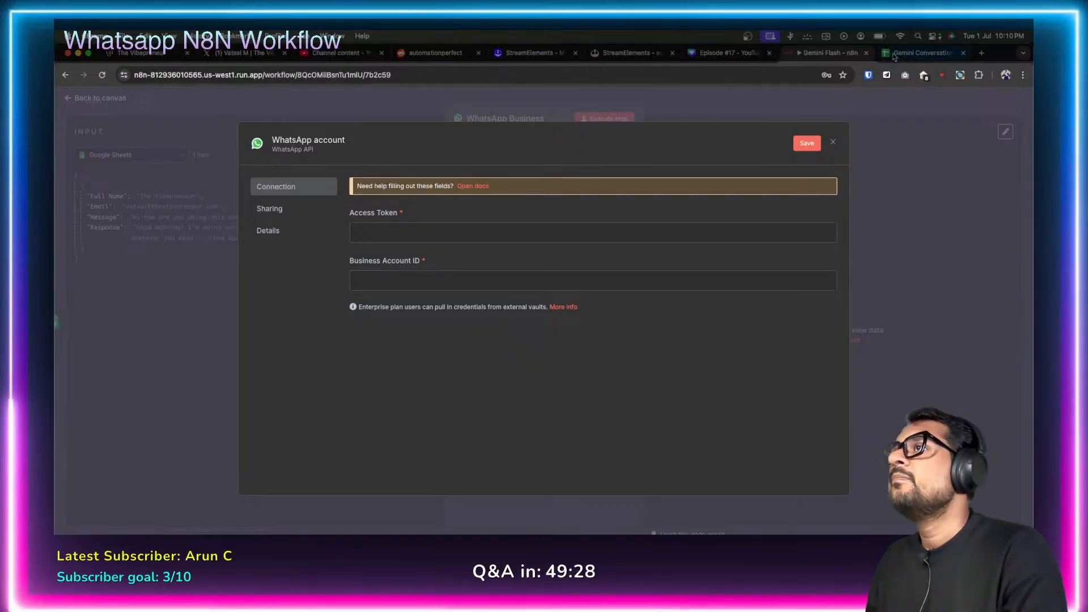
{"action": "left_click", "coordinate": [982, 53]}
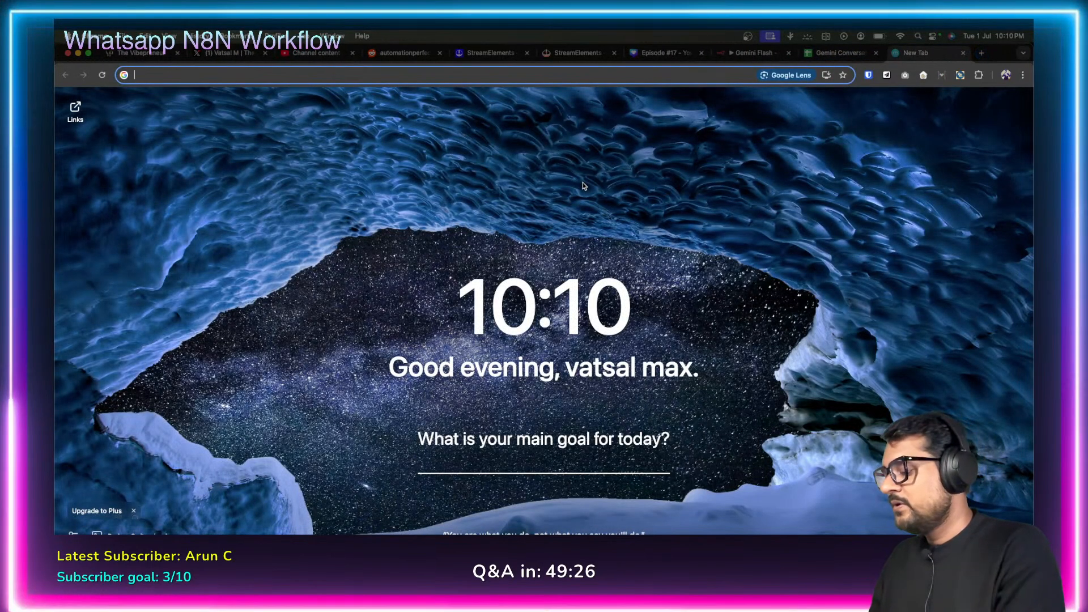
Go to the Meta for Developers site in the new tab.
{"action": "type", "text": "face"}
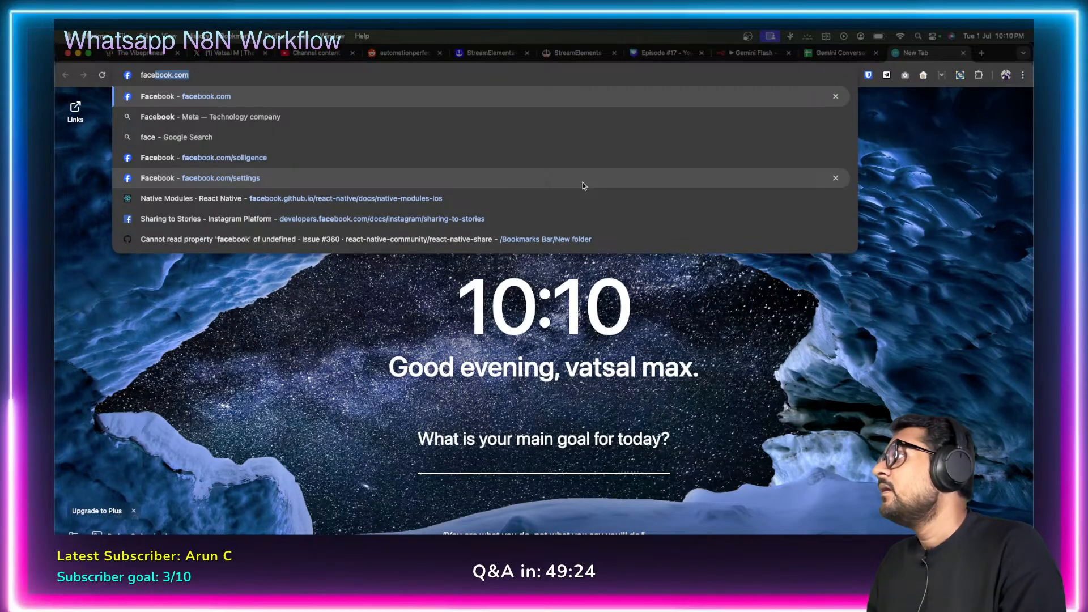
{"action": "key", "text": "BackSpace"}
{"action": "key", "text": "BackSpace"}
{"action": "key", "text": "BackSpace"}
{"action": "key", "text": "BackSpace"}
{"action": "key", "text": "BackSpace"}
{"action": "type", "text": "develop"}
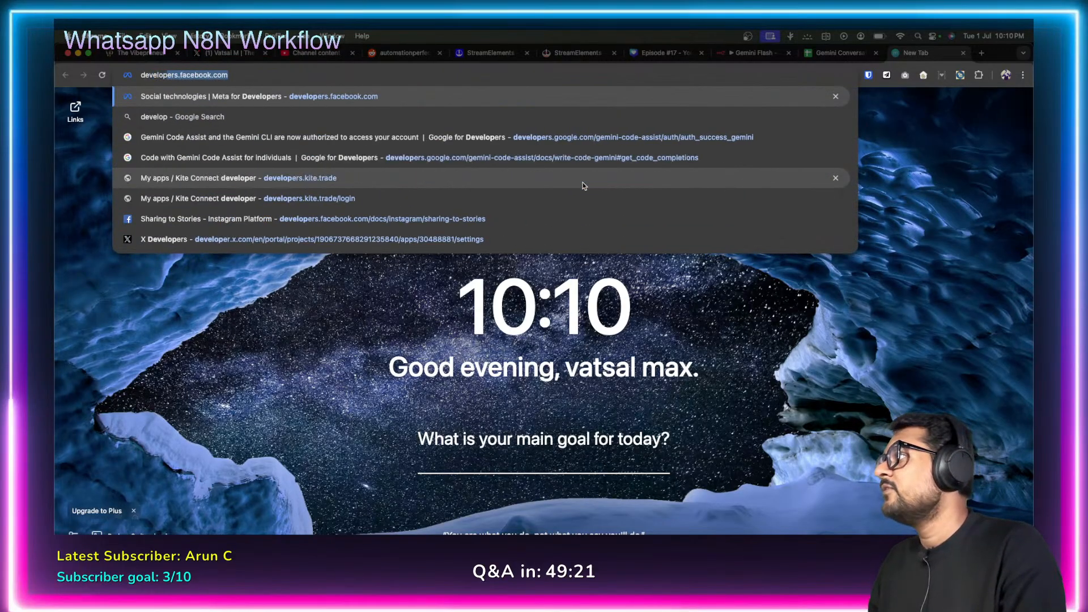
{"action": "key", "text": "Return"}
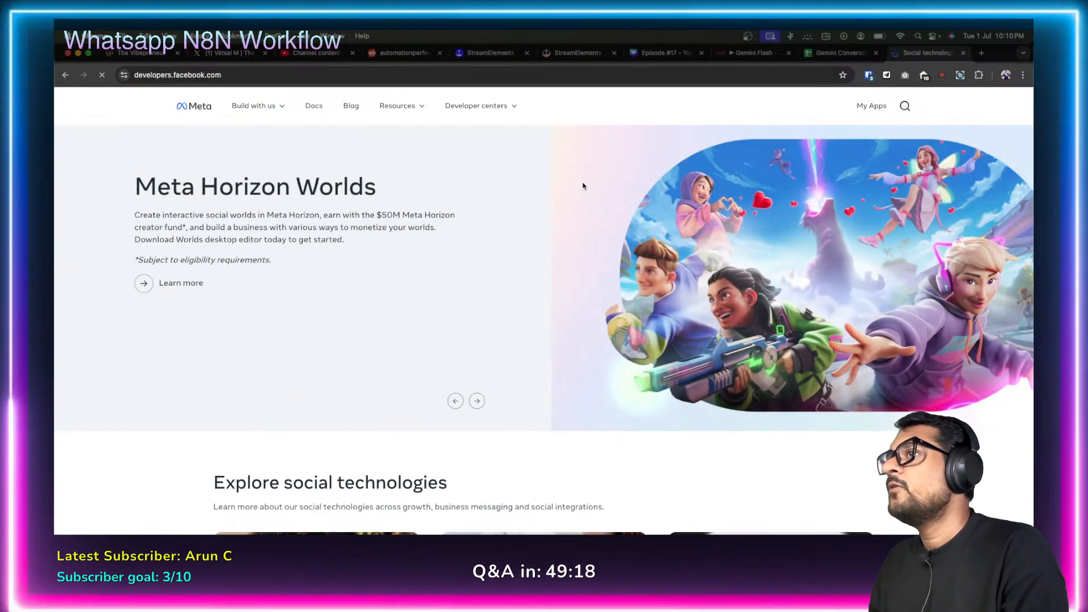
Open My Apps, view the WBA Test app dashboard, then return to the apps list.
{"action": "left_click", "coordinate": [870, 107]}
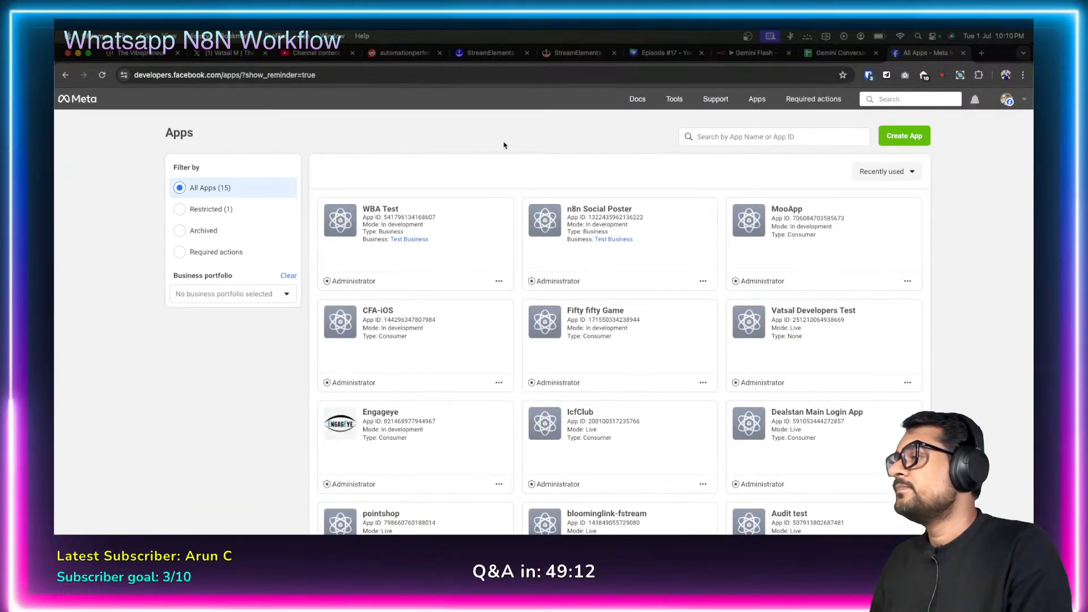
{"action": "left_click", "coordinate": [380, 213]}
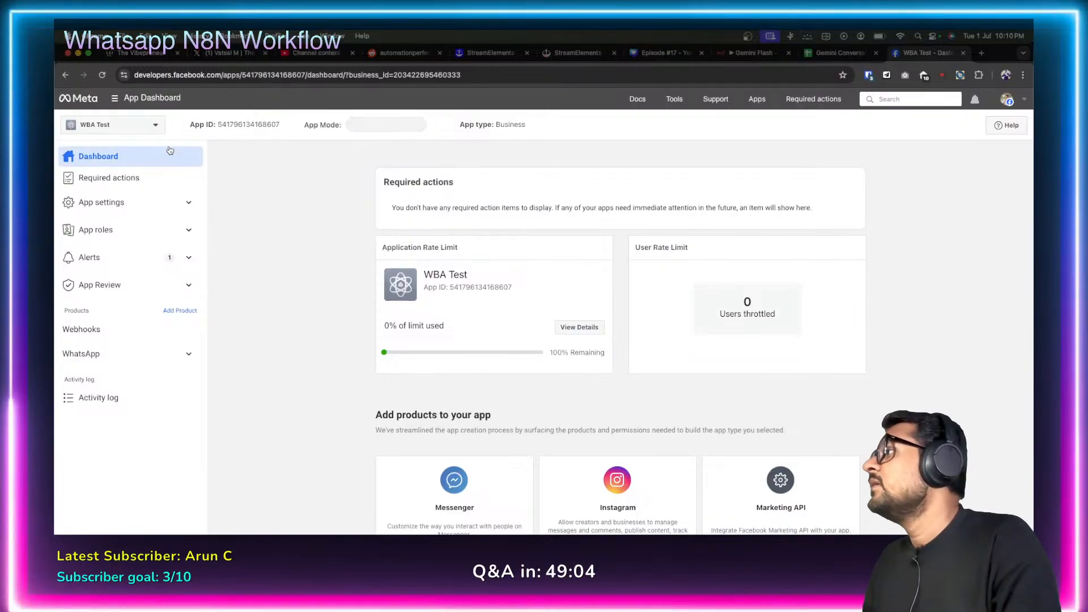
{"action": "left_click", "coordinate": [66, 75]}
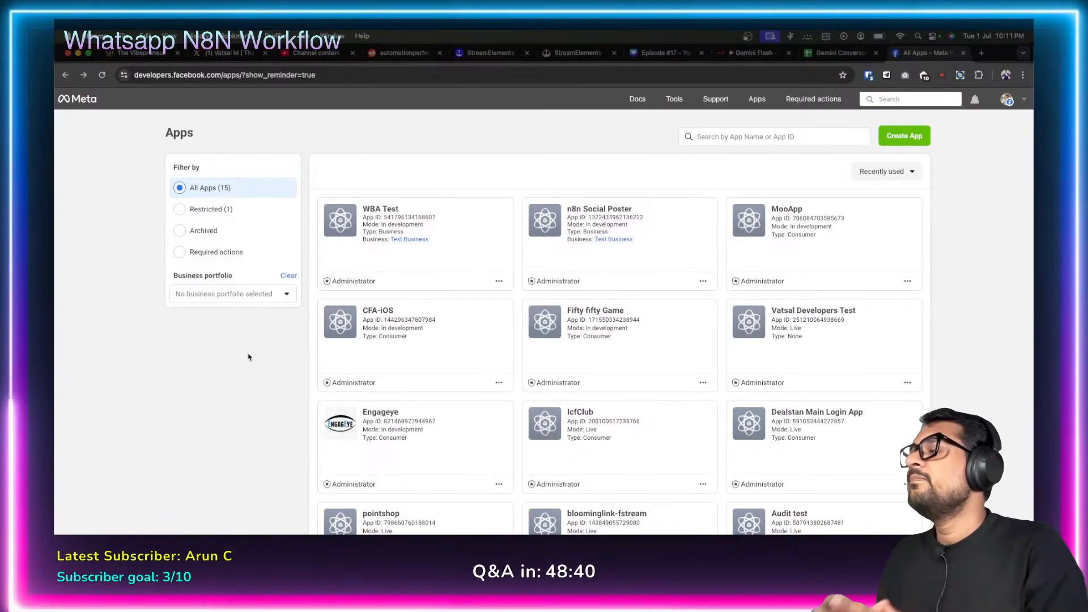
{"action": "scroll", "coordinate": [248, 357], "scroll_direction": "down", "scroll_amount": 3}
{"action": "scroll", "coordinate": [248, 357], "scroll_direction": "up", "scroll_amount": 3}
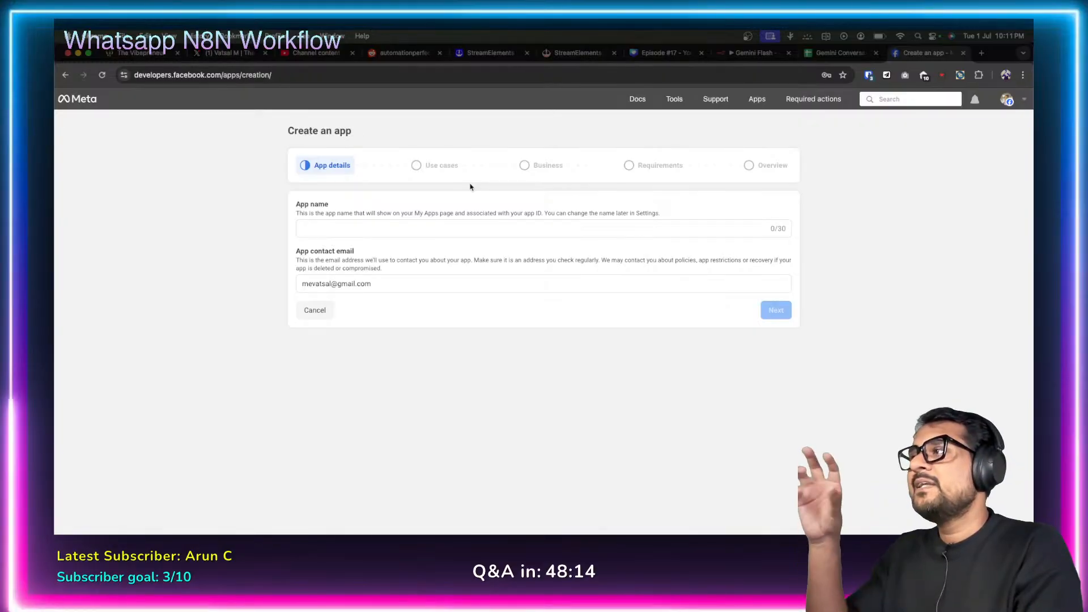
Name the new app 'test App' and continue to the use case step.
{"action": "left_click", "coordinate": [340, 234]}
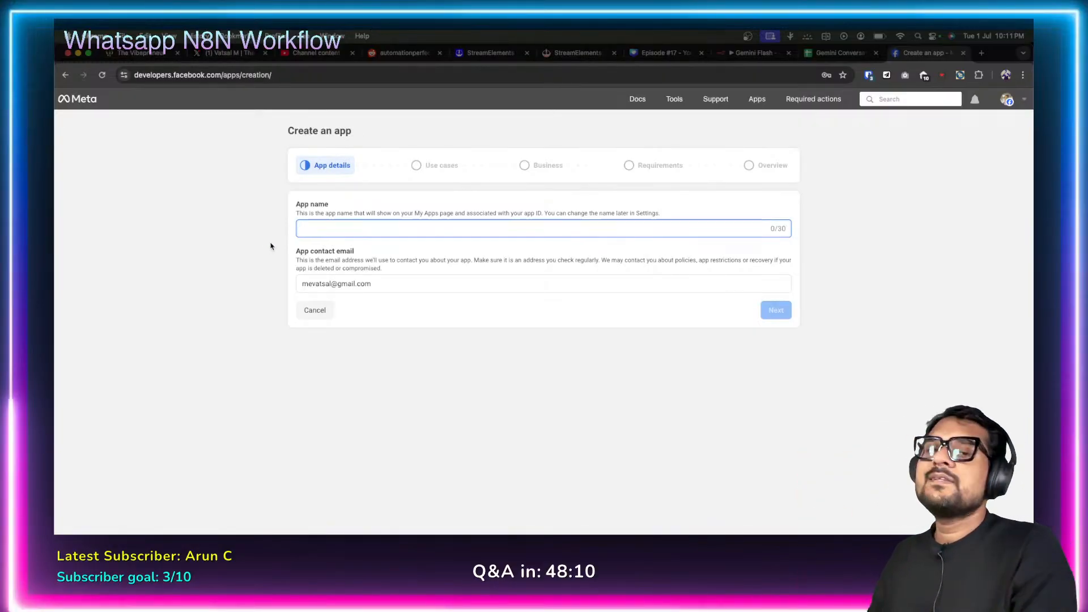
{"action": "type", "text": "test App"}
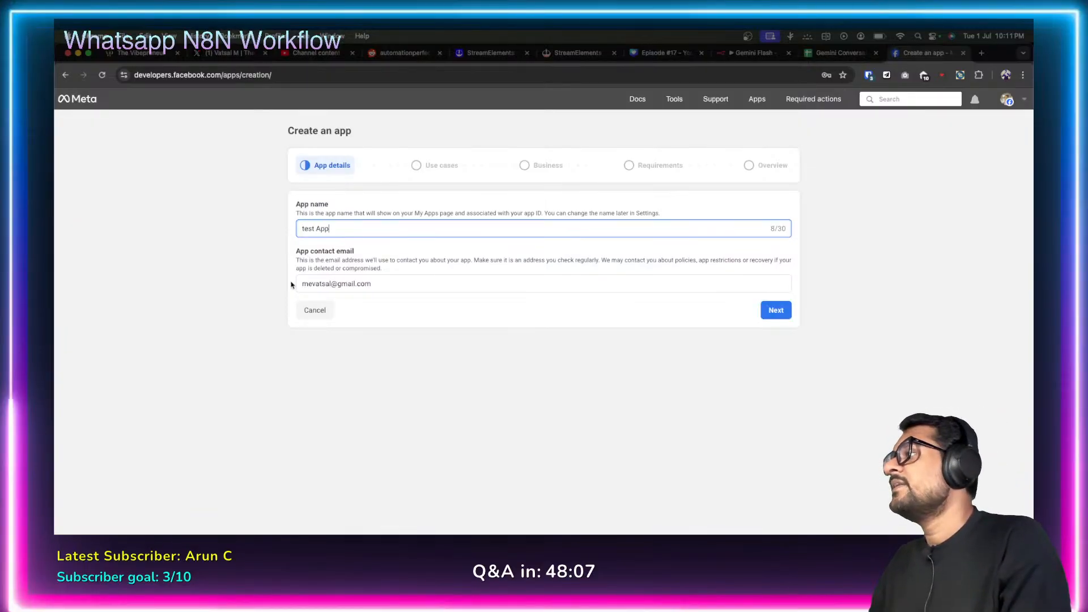
{"action": "left_click", "coordinate": [373, 345]}
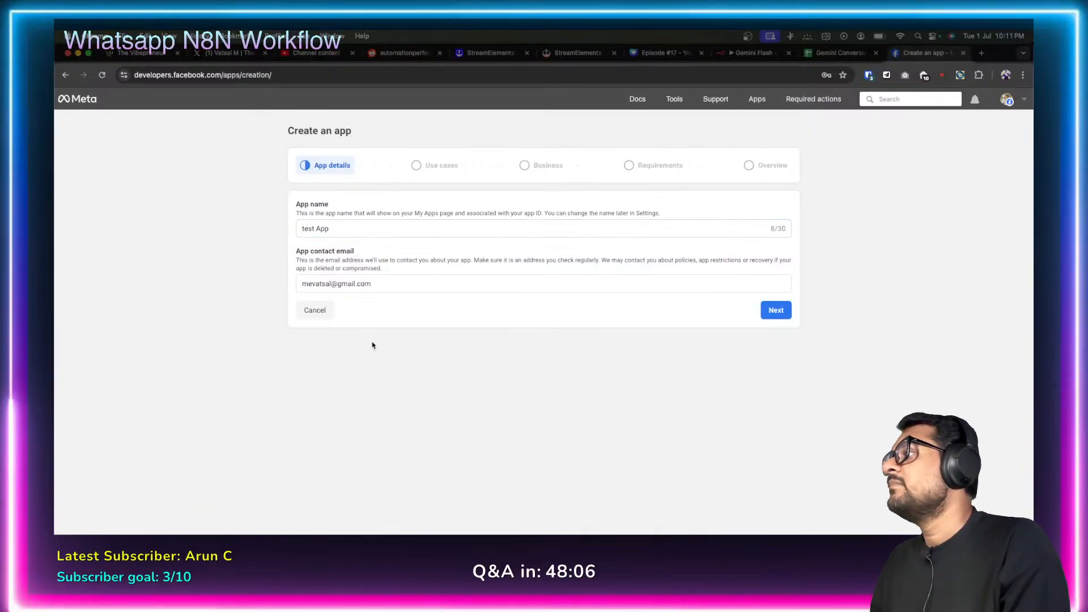
{"action": "left_click", "coordinate": [776, 311]}
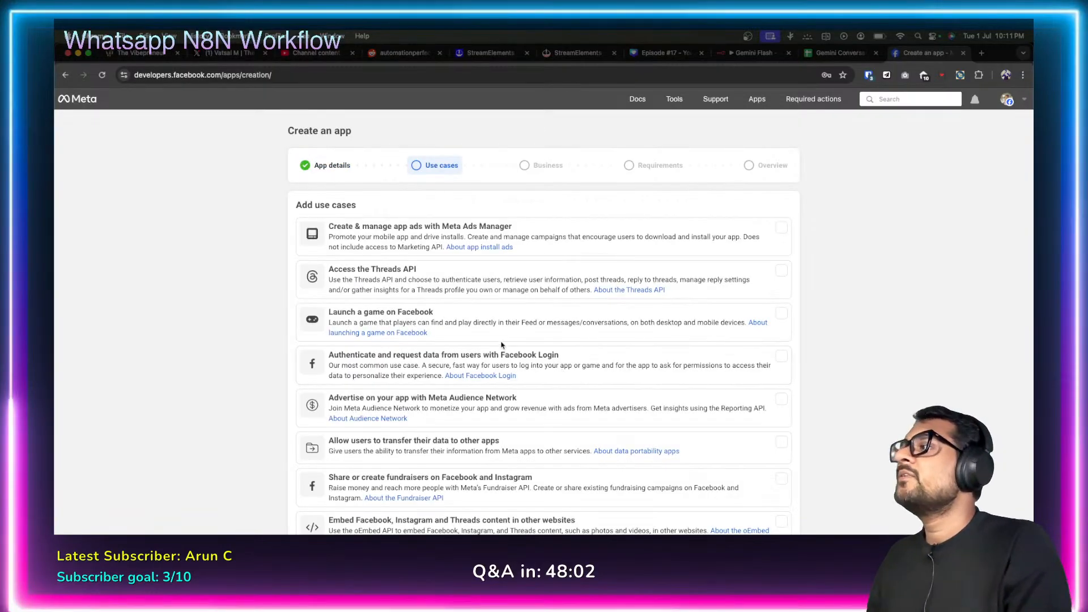
Select the Other use case and the Business app type, then continue.
{"action": "scroll", "coordinate": [562, 373], "scroll_direction": "down", "scroll_amount": 5}
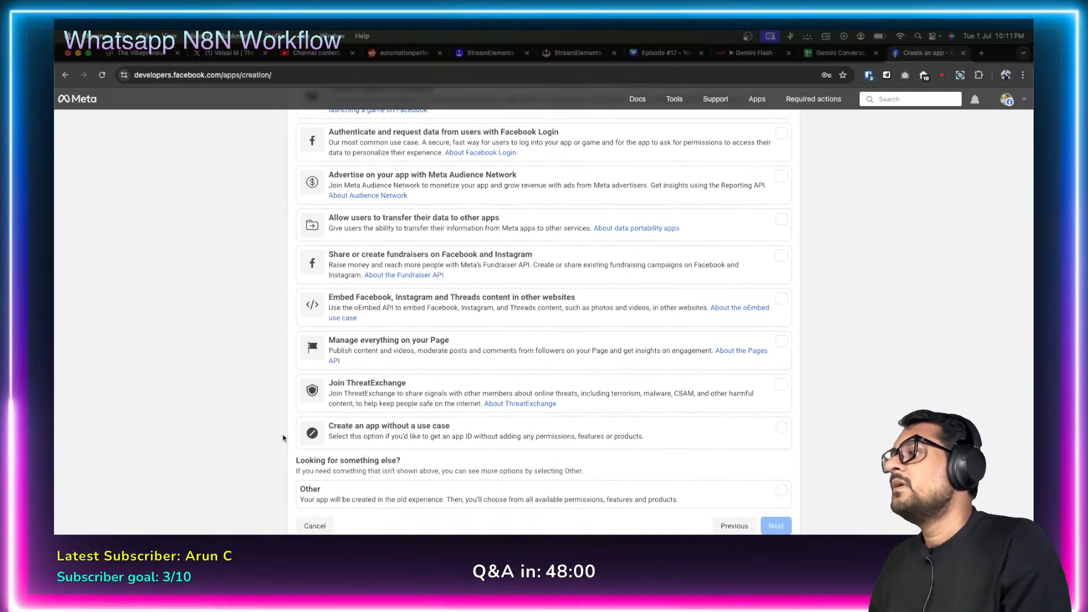
{"action": "left_click", "coordinate": [408, 490]}
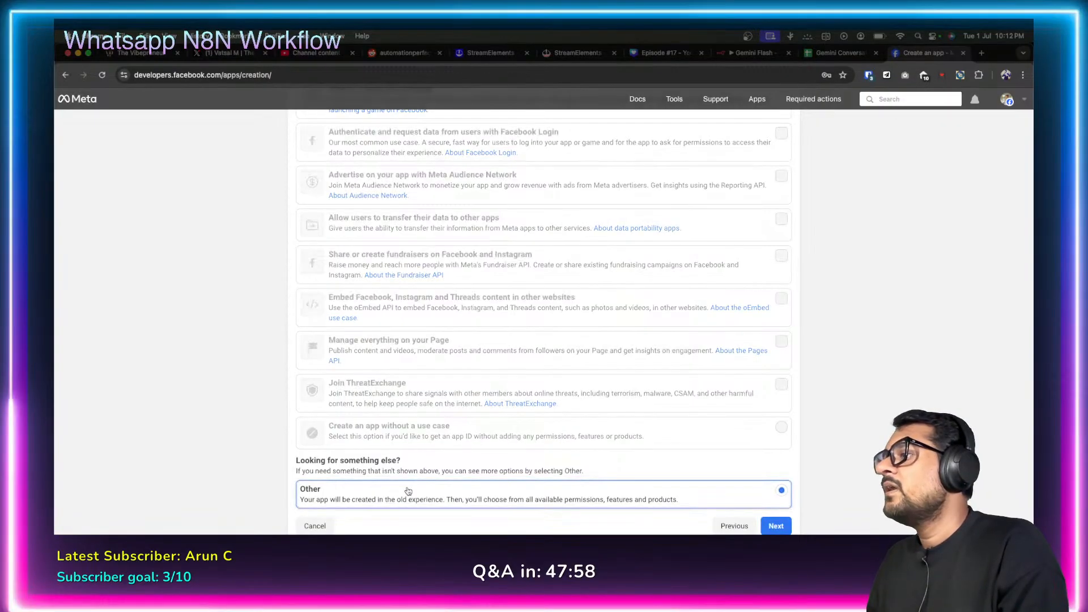
{"action": "left_click", "coordinate": [776, 526]}
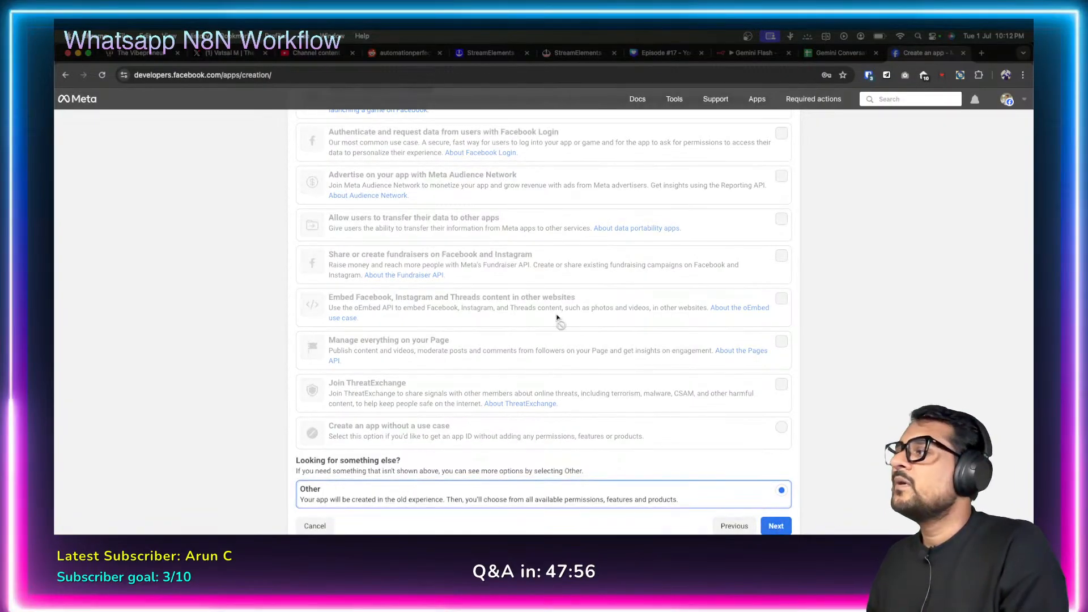
{"action": "scroll", "coordinate": [546, 308], "scroll_direction": "down", "scroll_amount": 5}
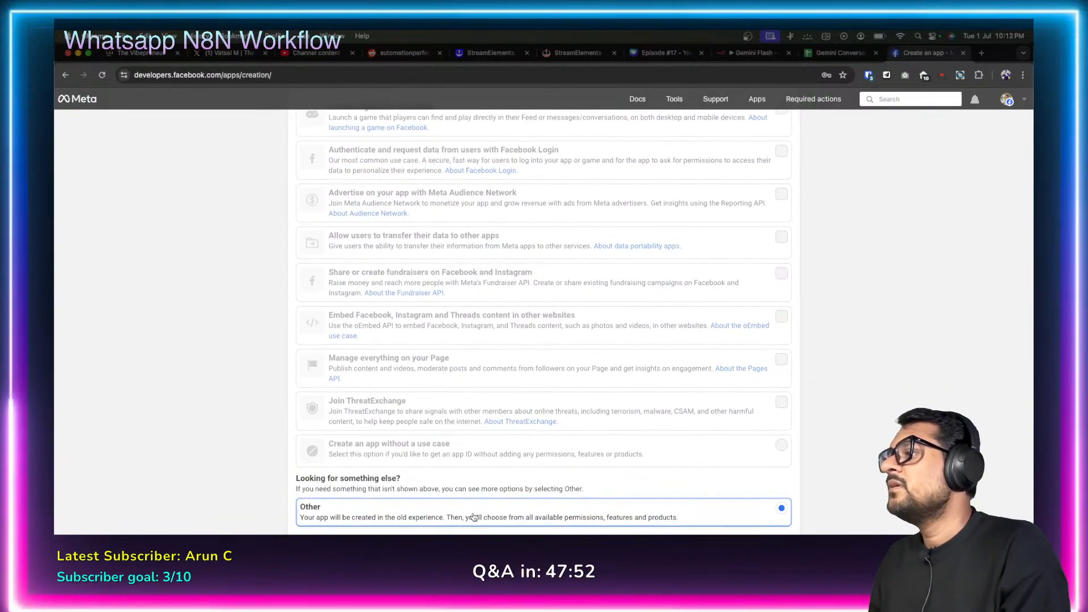
{"action": "left_click", "coordinate": [776, 548]}
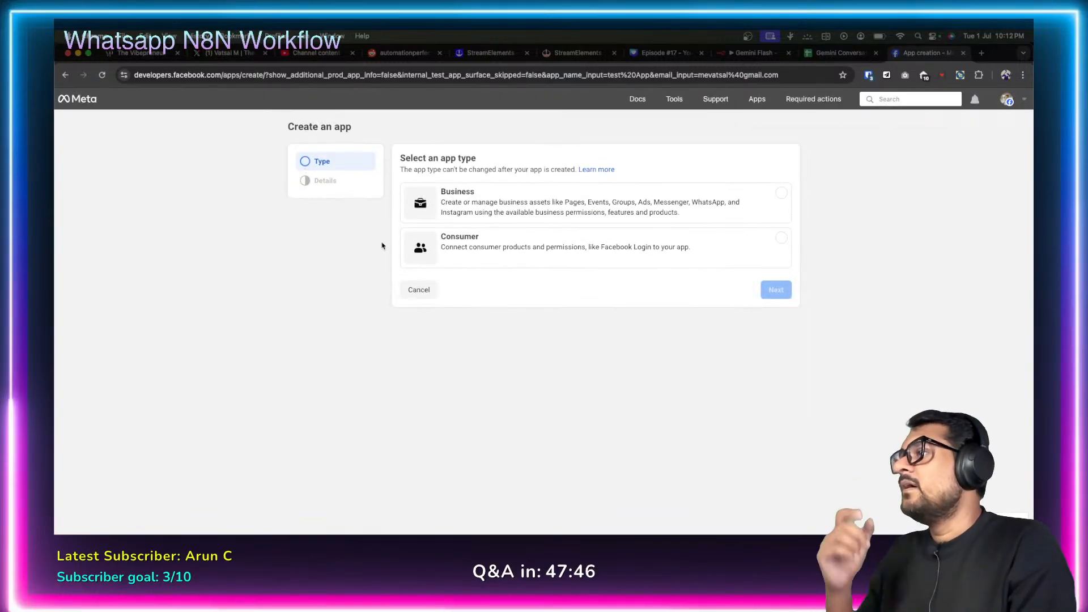
{"action": "left_click", "coordinate": [562, 209]}
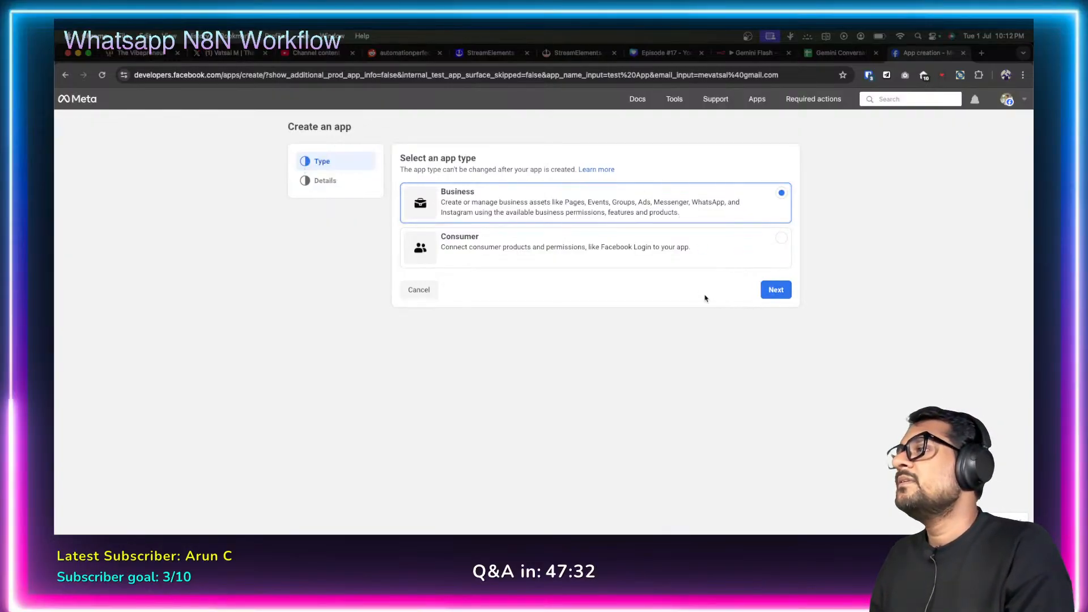
{"action": "left_click", "coordinate": [776, 288]}
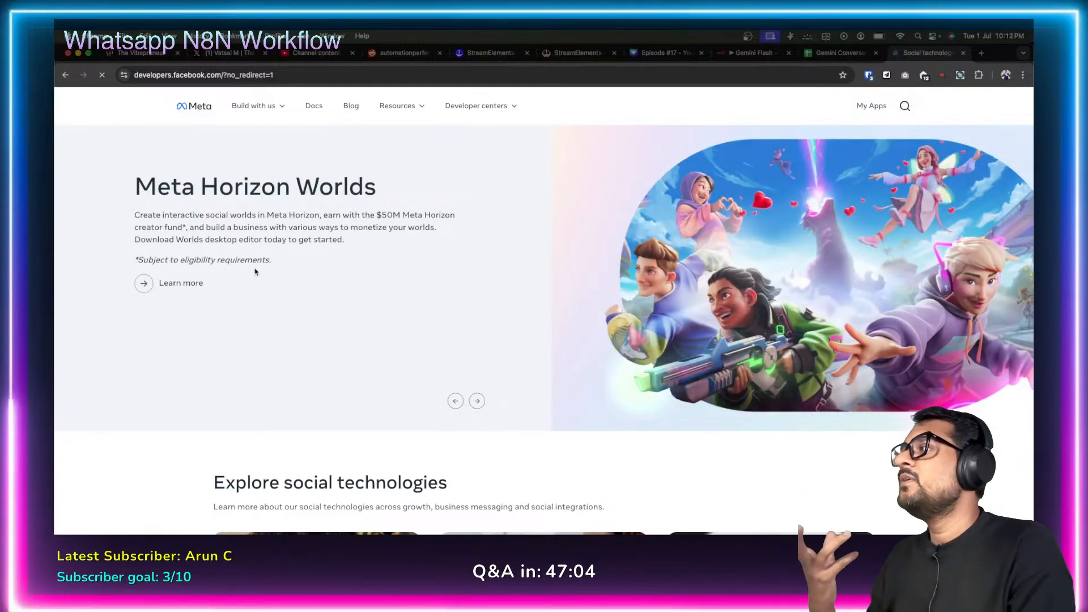
Go to My Apps and open the WBA Test app's dashboard in Meta for Developers.
{"action": "left_click", "coordinate": [871, 106]}
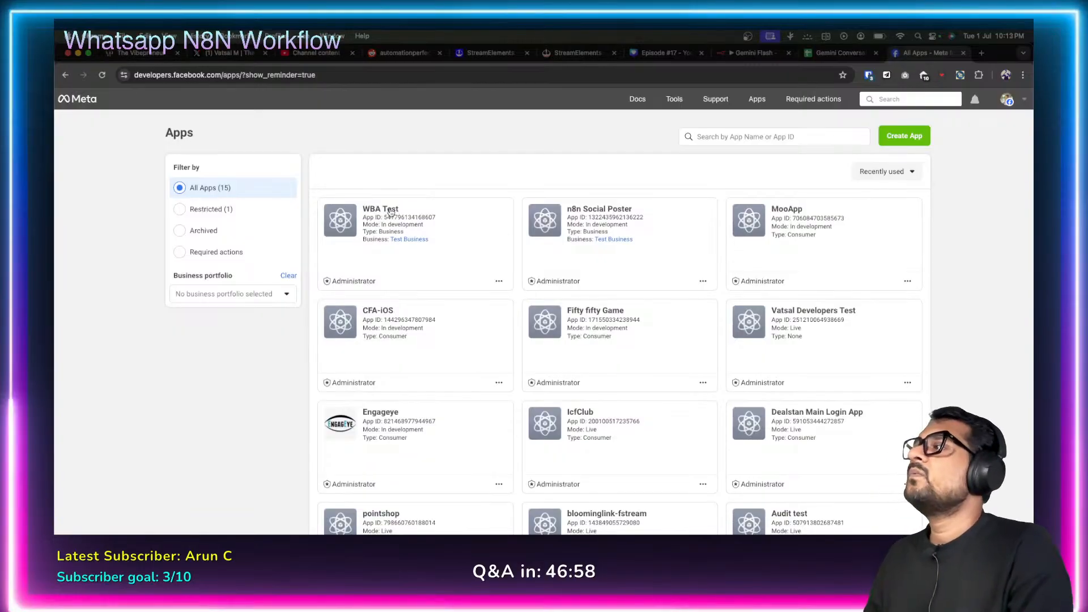
{"action": "left_click", "coordinate": [391, 210]}
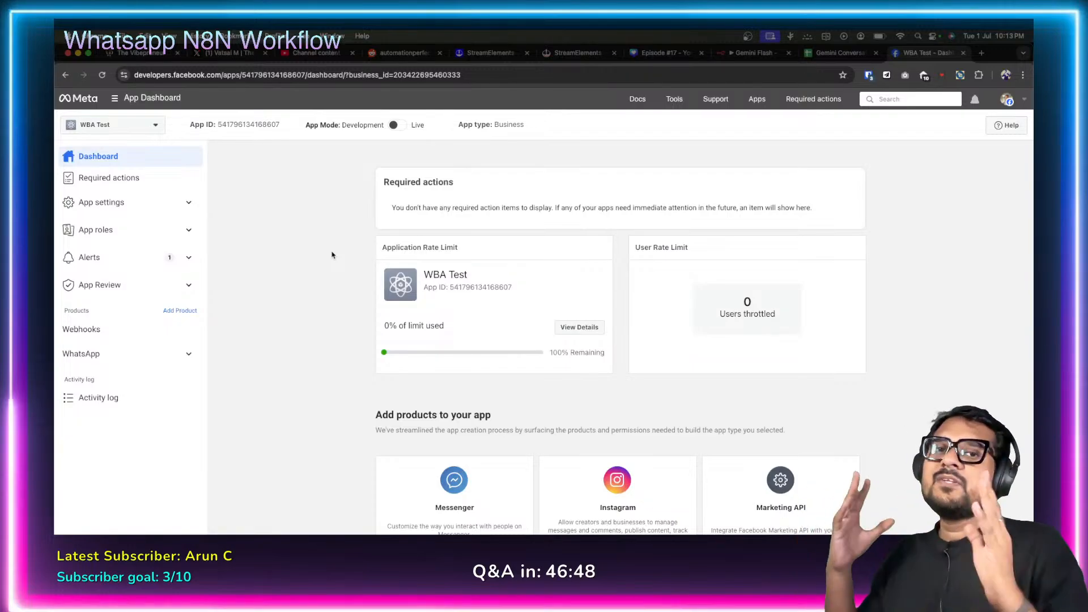
{"action": "key", "text": "super+r"}
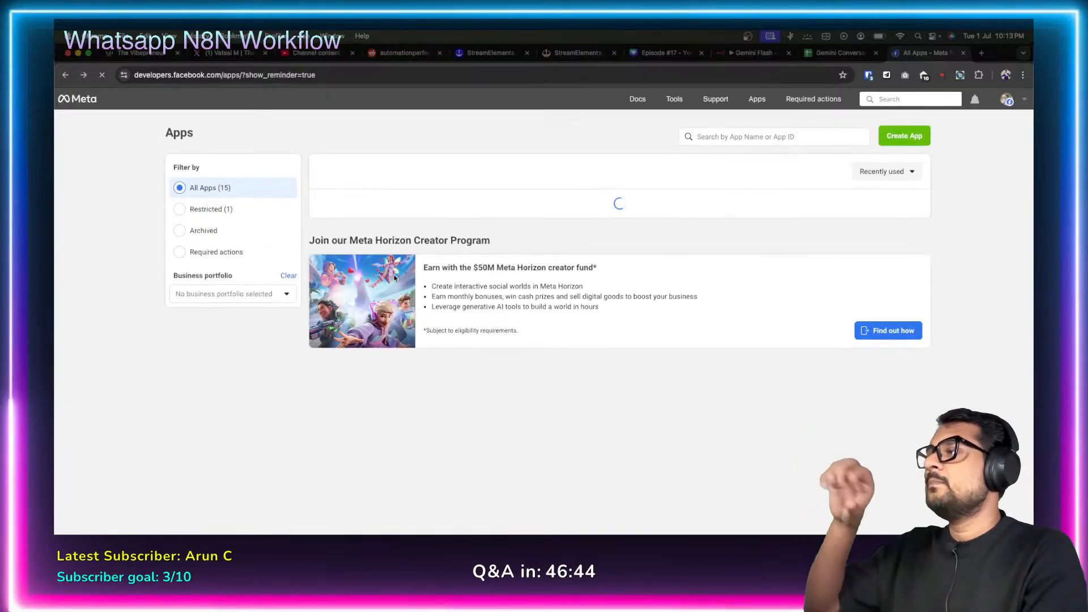
{"action": "scroll", "coordinate": [633, 329], "scroll_direction": "down", "scroll_amount": 6}
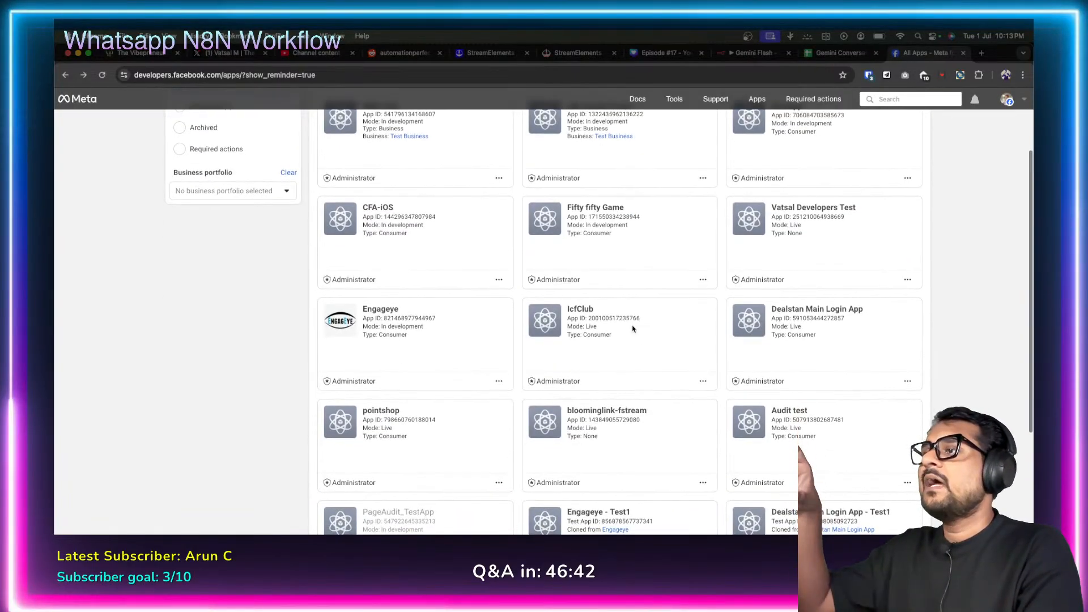
{"action": "scroll", "coordinate": [633, 329], "scroll_direction": "up", "scroll_amount": 6}
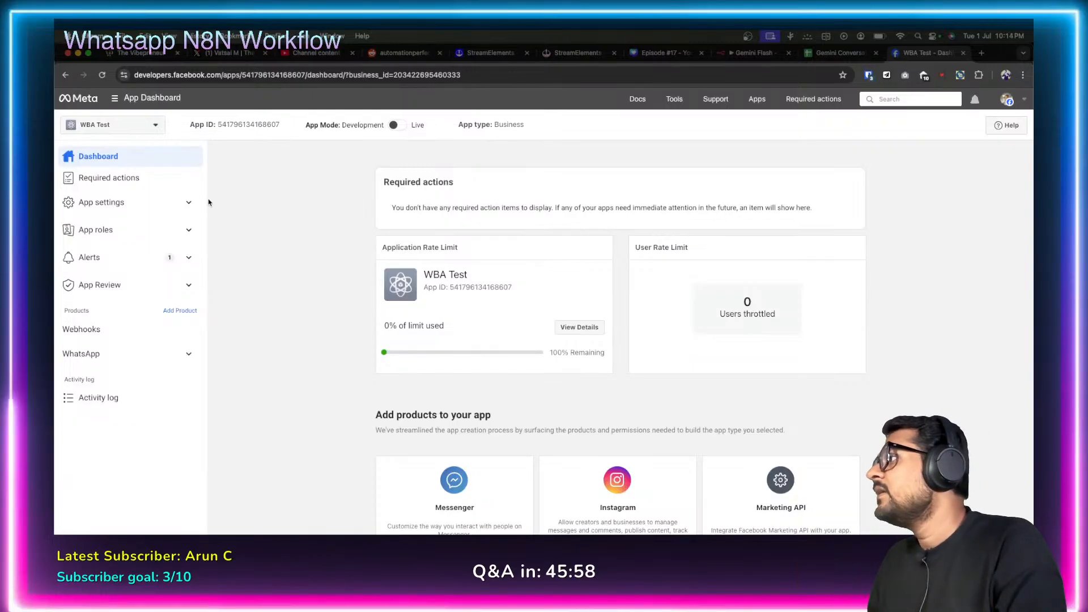
Open the WBA Test app's Basic settings, select its App ID, and compare with the n8n credential form.
{"action": "left_click", "coordinate": [188, 202]}
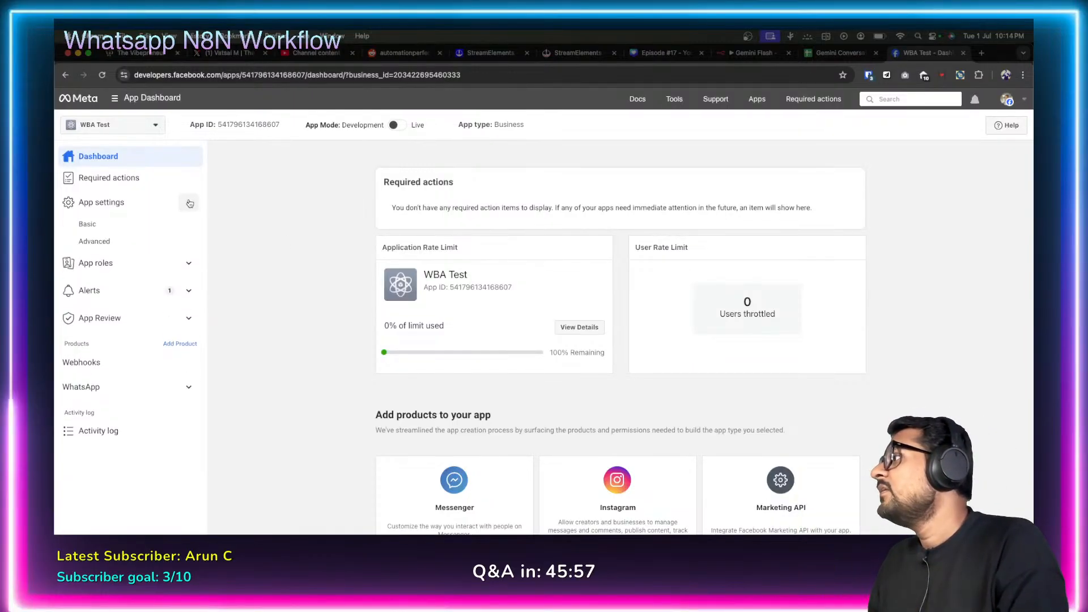
{"action": "left_click", "coordinate": [92, 226]}
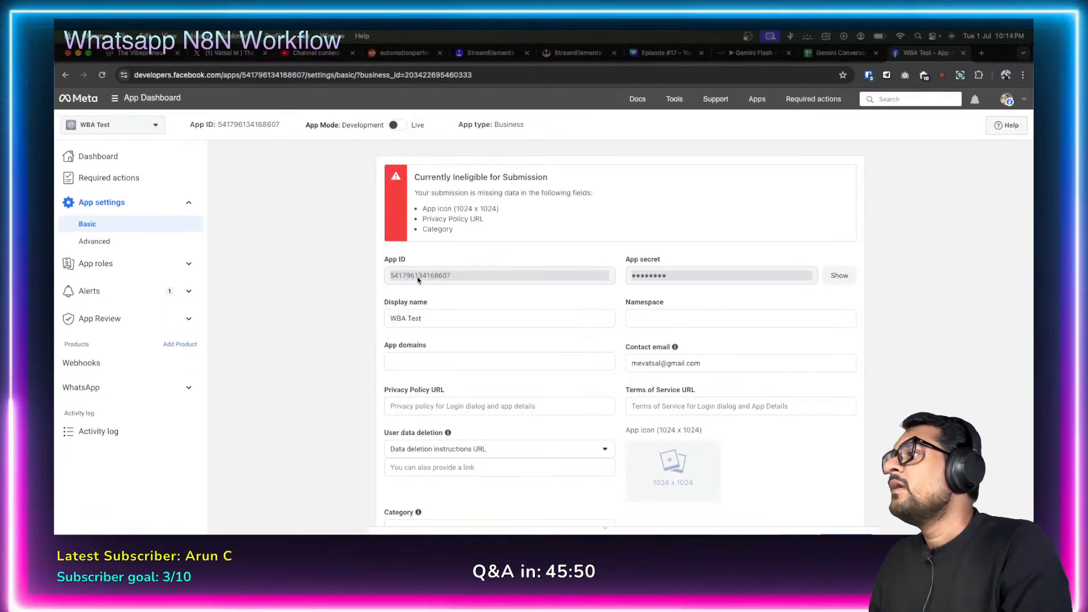
{"action": "double_click", "coordinate": [429, 276]}
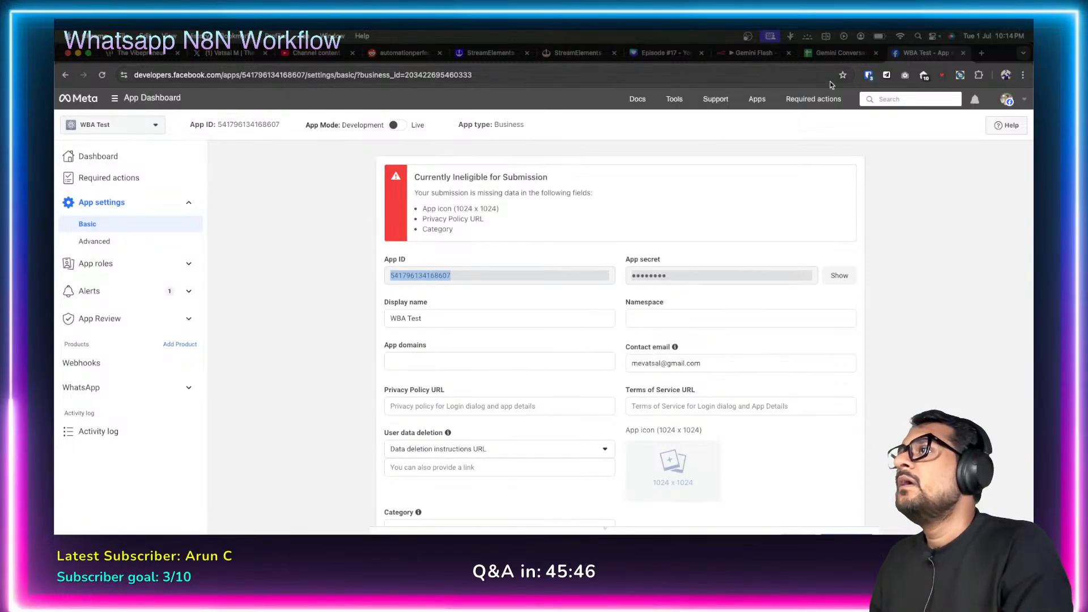
{"action": "left_click", "coordinate": [732, 54]}
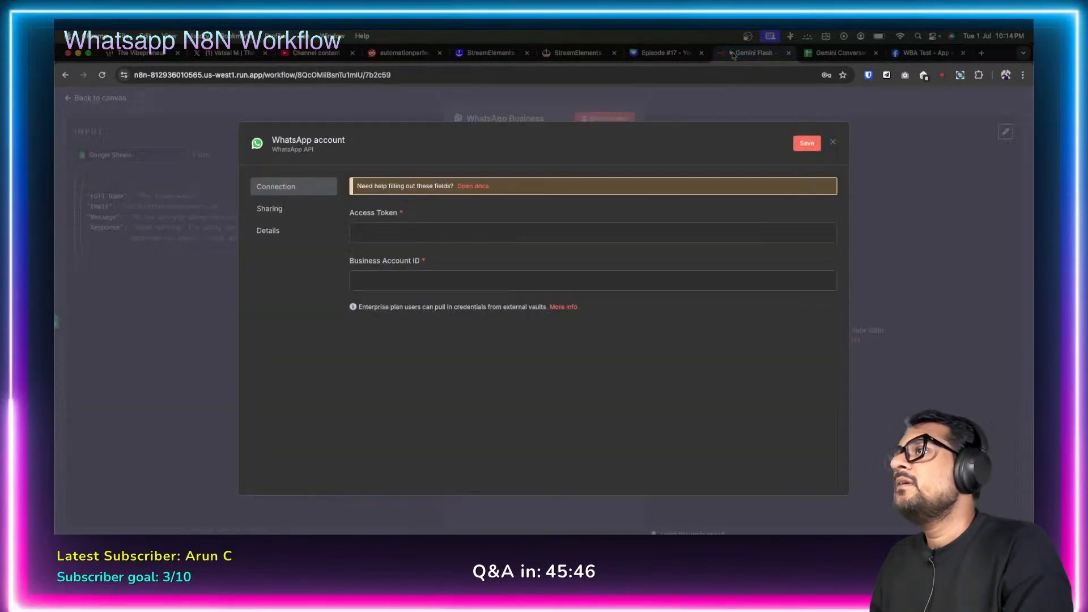
{"action": "left_click", "coordinate": [403, 234]}
{"action": "left_click", "coordinate": [508, 209]}
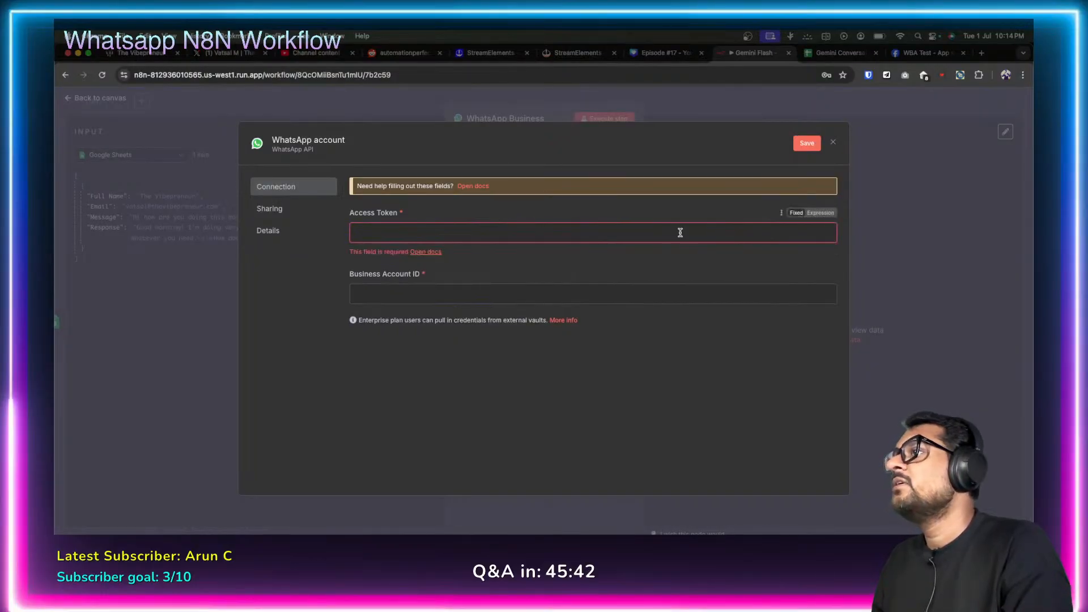
{"action": "left_click", "coordinate": [927, 53]}
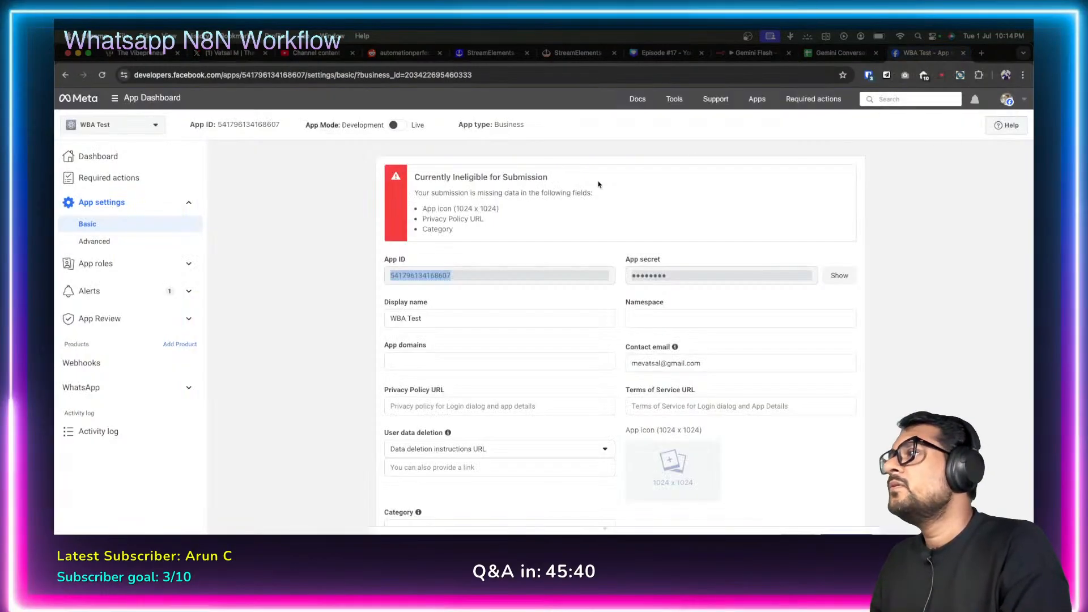
{"action": "scroll", "coordinate": [334, 298], "scroll_direction": "down", "scroll_amount": 2}
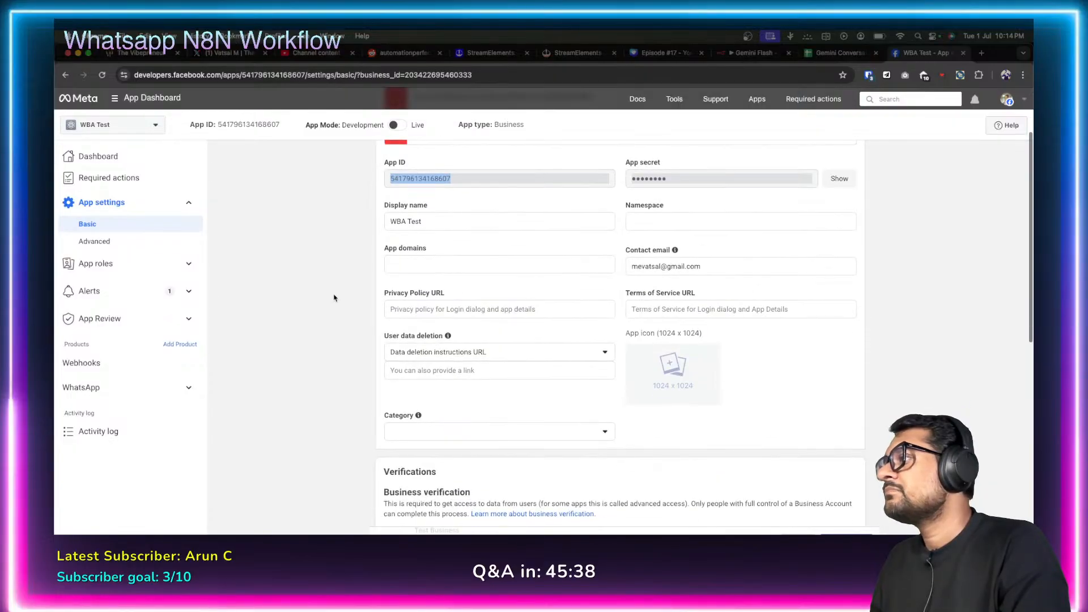
{"action": "scroll", "coordinate": [334, 297], "scroll_direction": "up", "scroll_amount": 2}
Review the app's Advanced settings, then load the list of products to add.
{"action": "left_click", "coordinate": [166, 248]}
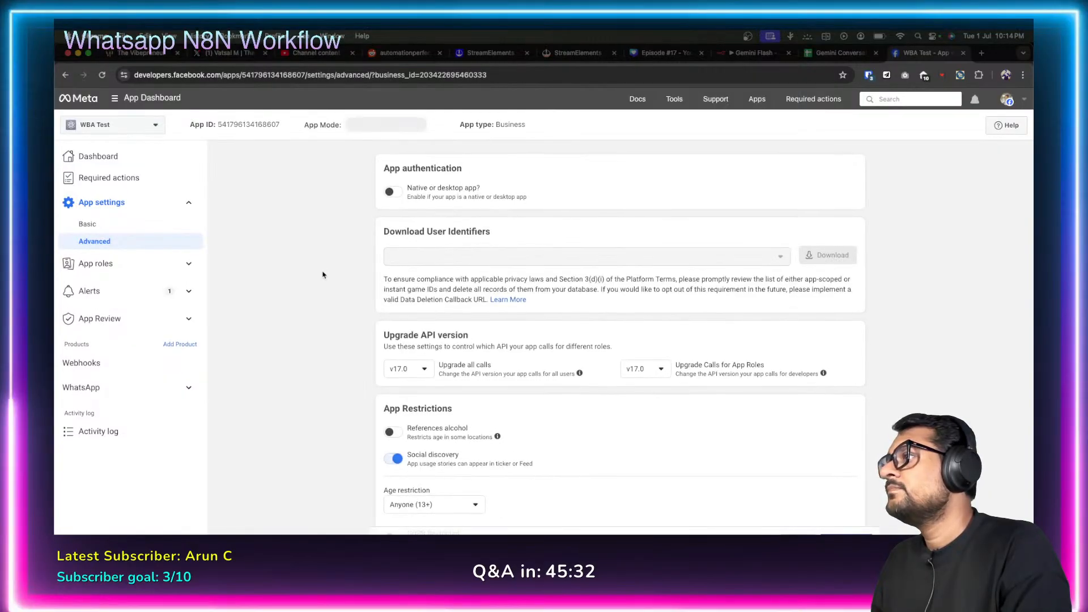
{"action": "scroll", "coordinate": [322, 275], "scroll_direction": "down", "scroll_amount": 1}
{"action": "scroll", "coordinate": [322, 275], "scroll_direction": "down", "scroll_amount": 5}
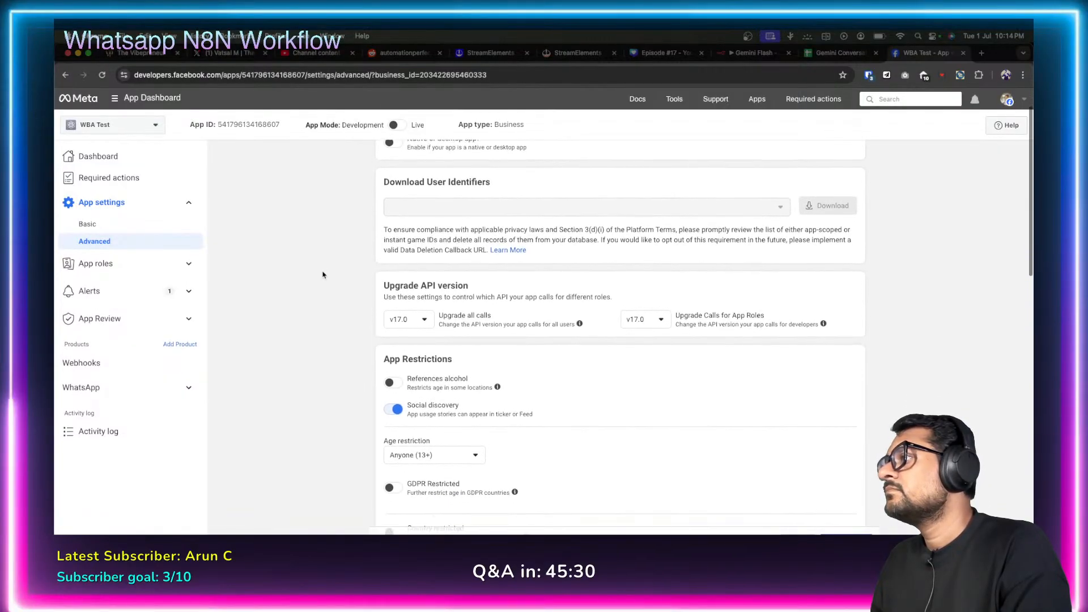
{"action": "scroll", "coordinate": [323, 275], "scroll_direction": "down", "scroll_amount": 15}
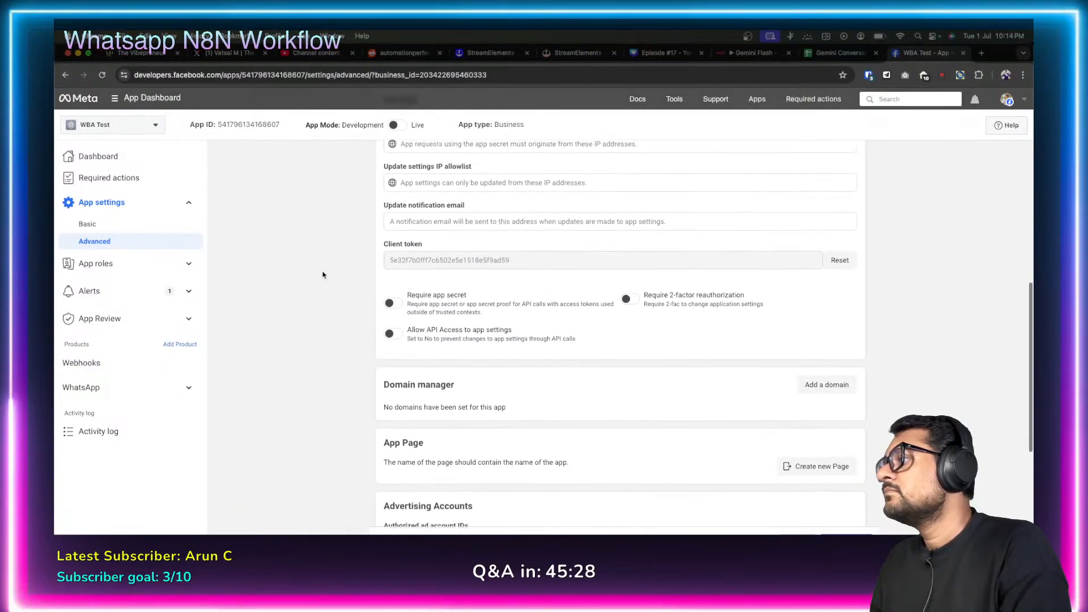
{"action": "scroll", "coordinate": [323, 274], "scroll_direction": "down", "scroll_amount": 5}
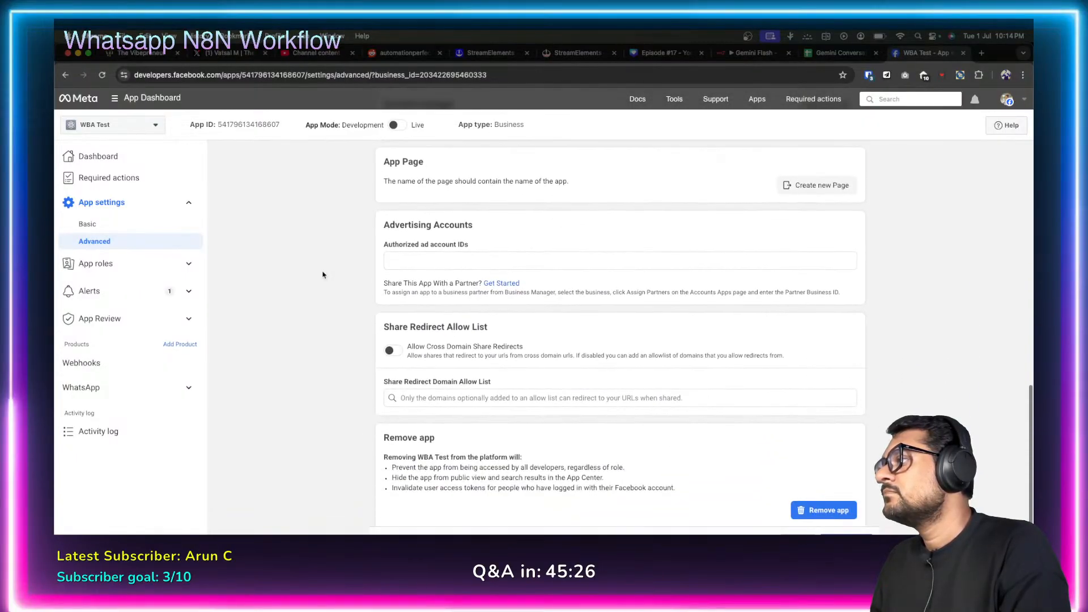
{"action": "scroll", "coordinate": [323, 275], "scroll_direction": "up", "scroll_amount": 15}
{"action": "scroll", "coordinate": [323, 275], "scroll_direction": "up", "scroll_amount": 7}
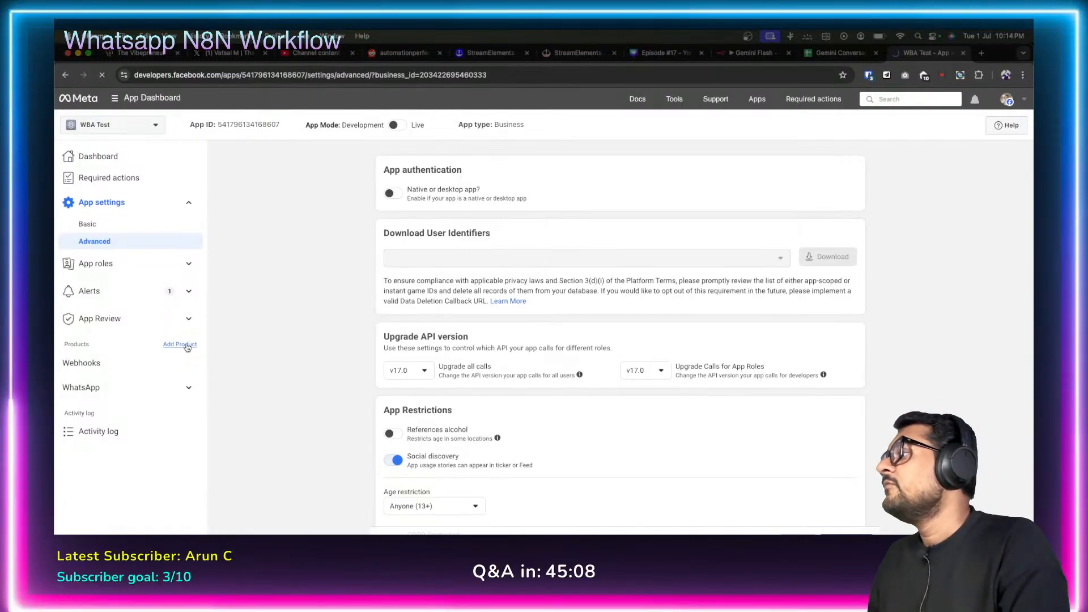
{"action": "left_click", "coordinate": [179, 344]}
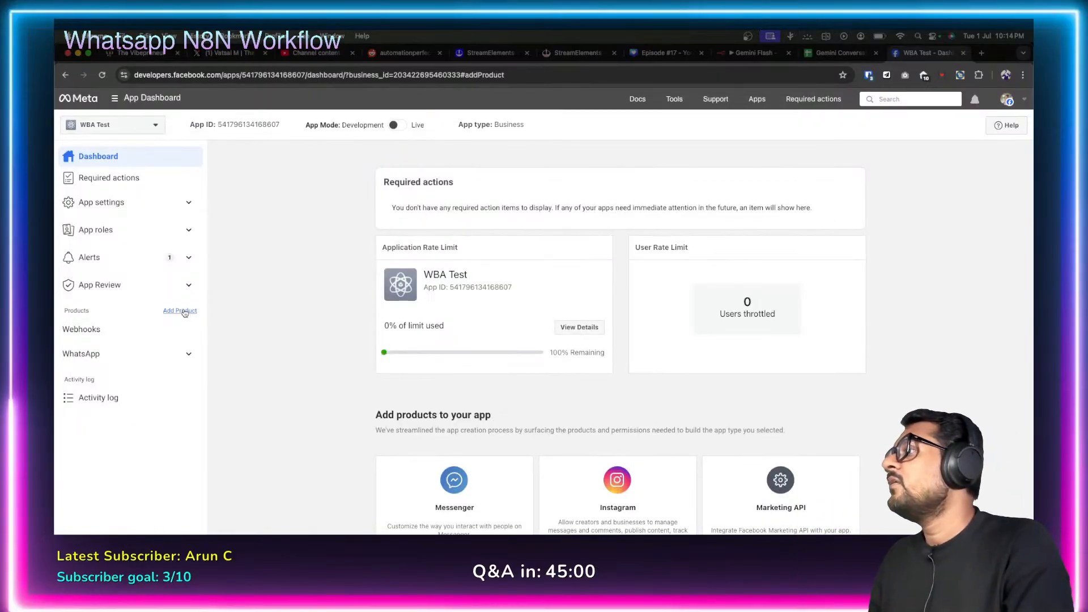
{"action": "left_click", "coordinate": [185, 310]}
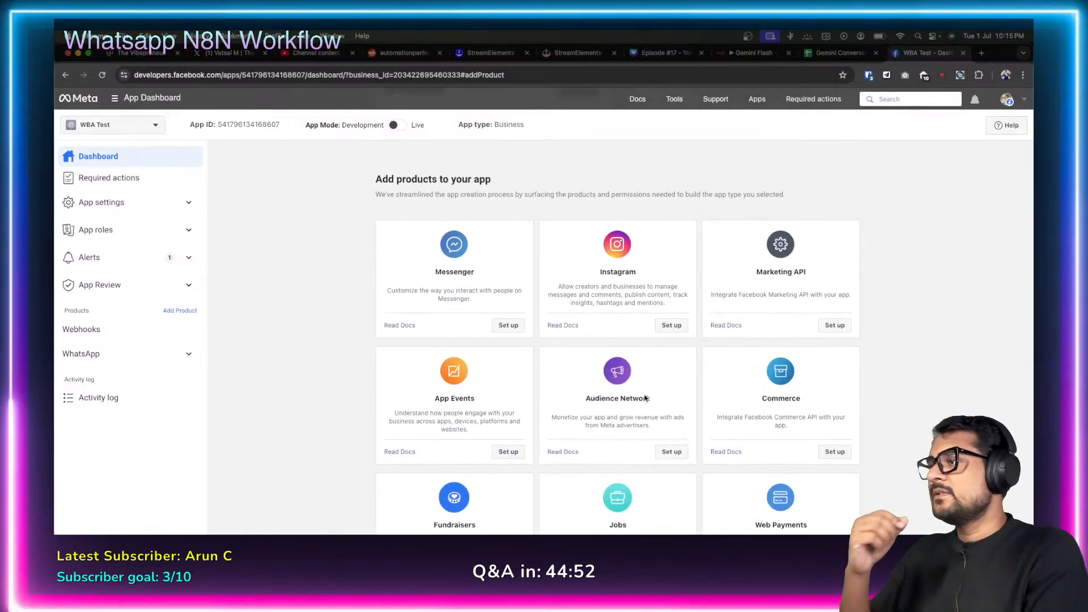
Scroll through the Add products cards to review the available products.
{"action": "scroll", "coordinate": [588, 421], "scroll_direction": "down", "scroll_amount": 3}
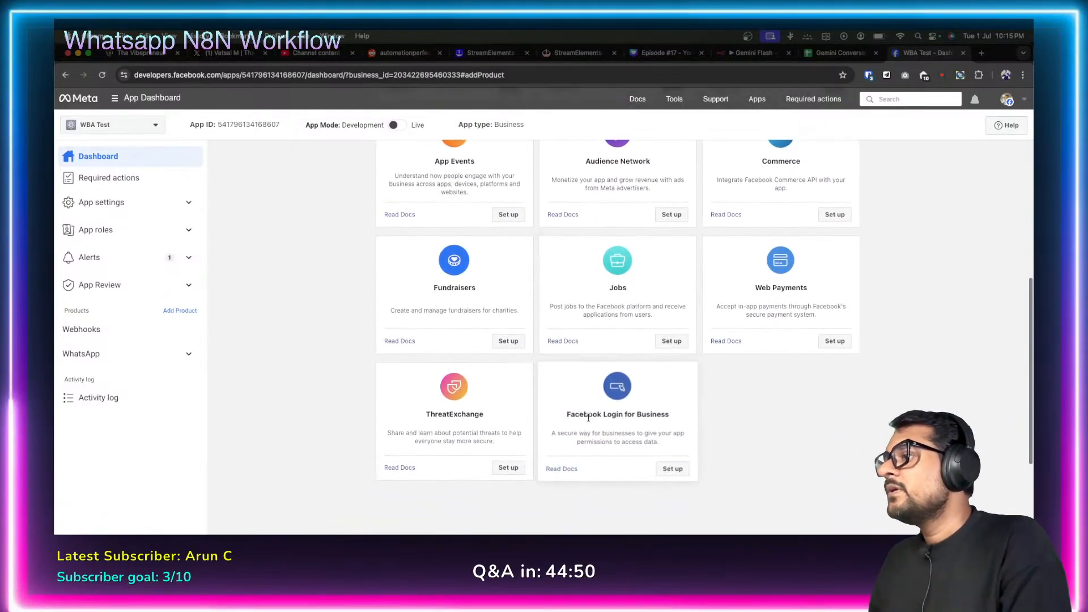
{"action": "scroll", "coordinate": [588, 421], "scroll_direction": "up", "scroll_amount": 4}
{"action": "scroll", "coordinate": [588, 421], "scroll_direction": "down", "scroll_amount": 3}
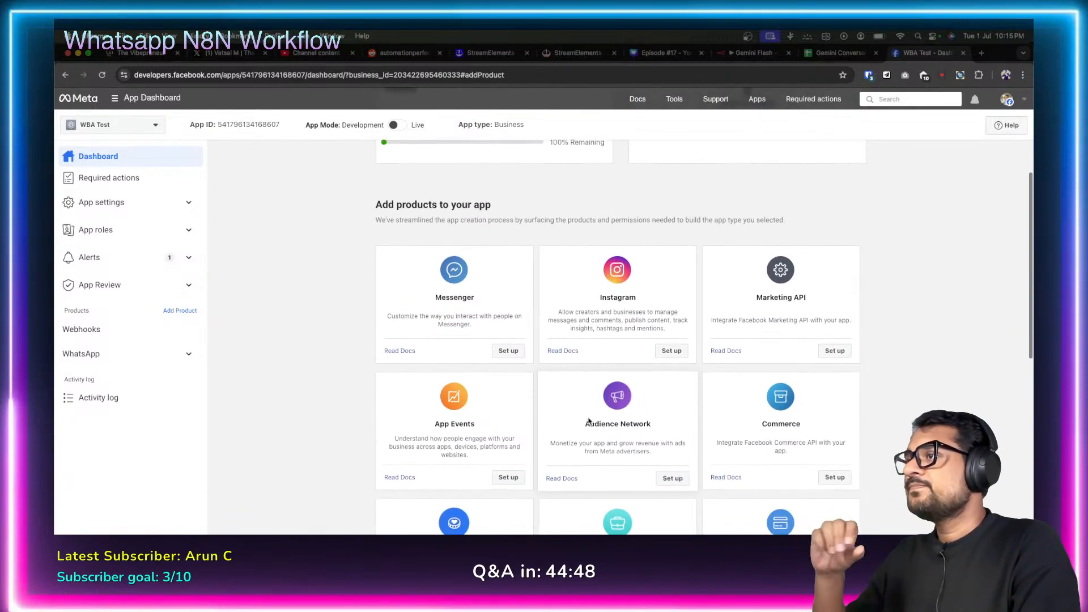
{"action": "scroll", "coordinate": [588, 421], "scroll_direction": "down", "scroll_amount": 3}
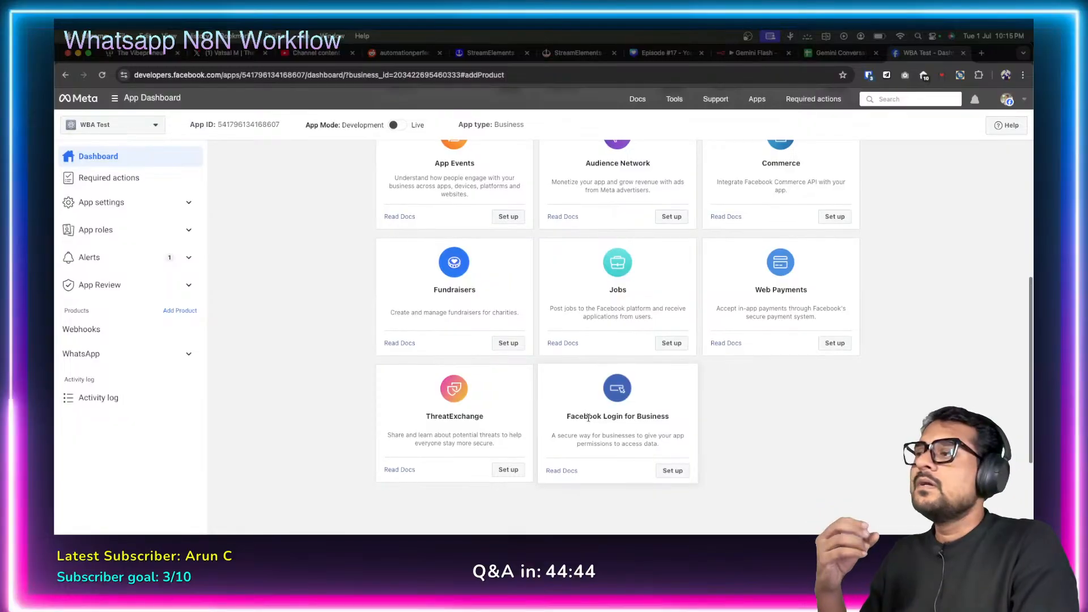
{"action": "scroll", "coordinate": [753, 403], "scroll_direction": "up", "scroll_amount": 3}
{"action": "scroll", "coordinate": [753, 403], "scroll_direction": "up", "scroll_amount": 3}
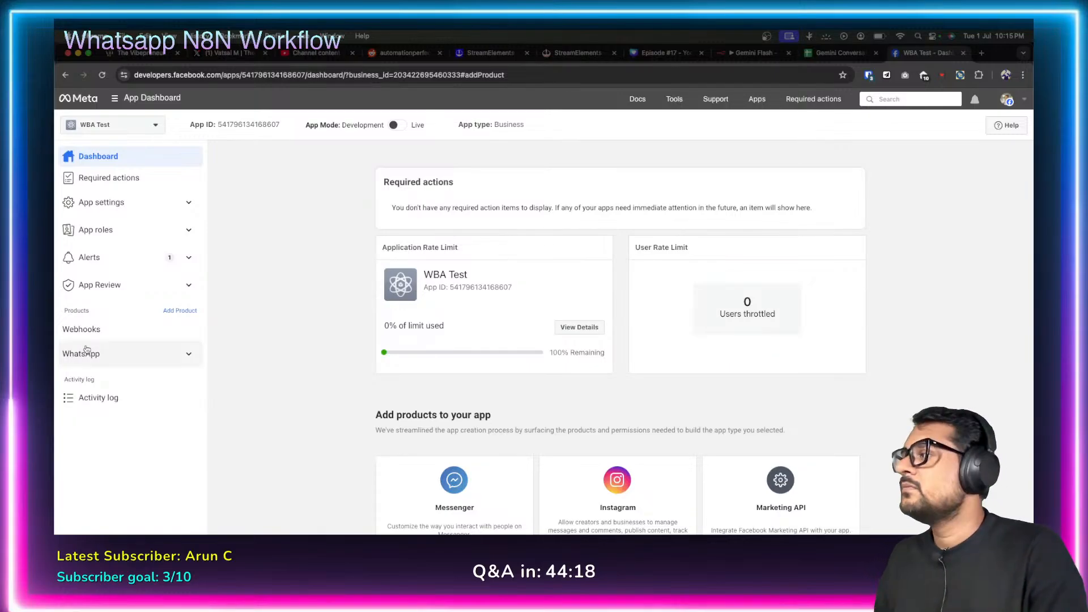
{"action": "scroll", "coordinate": [340, 326], "scroll_direction": "down", "scroll_amount": 5}
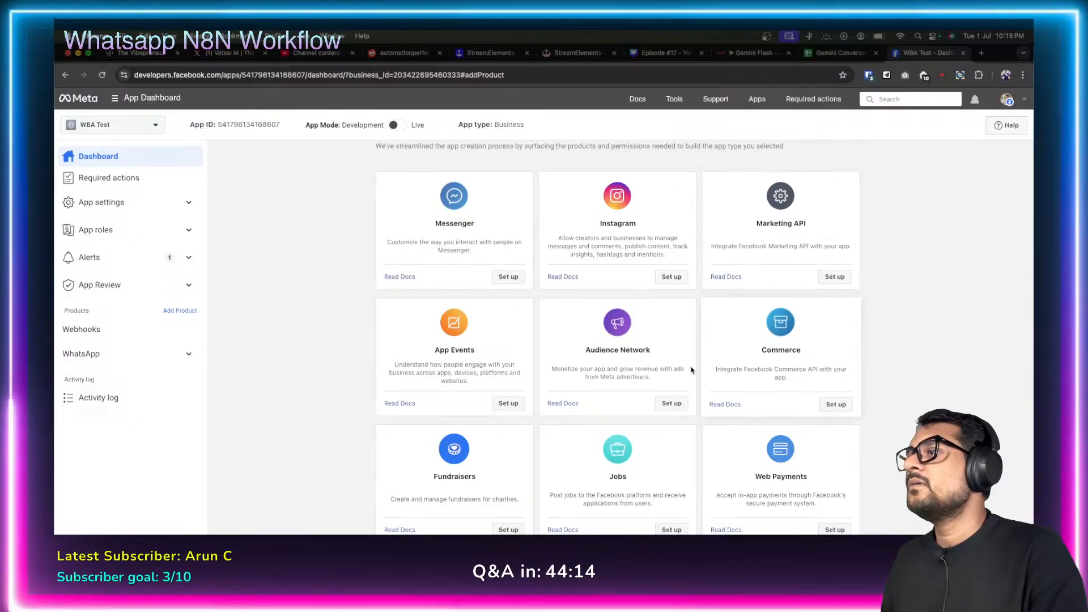
{"action": "scroll", "coordinate": [623, 375], "scroll_direction": "down", "scroll_amount": 3}
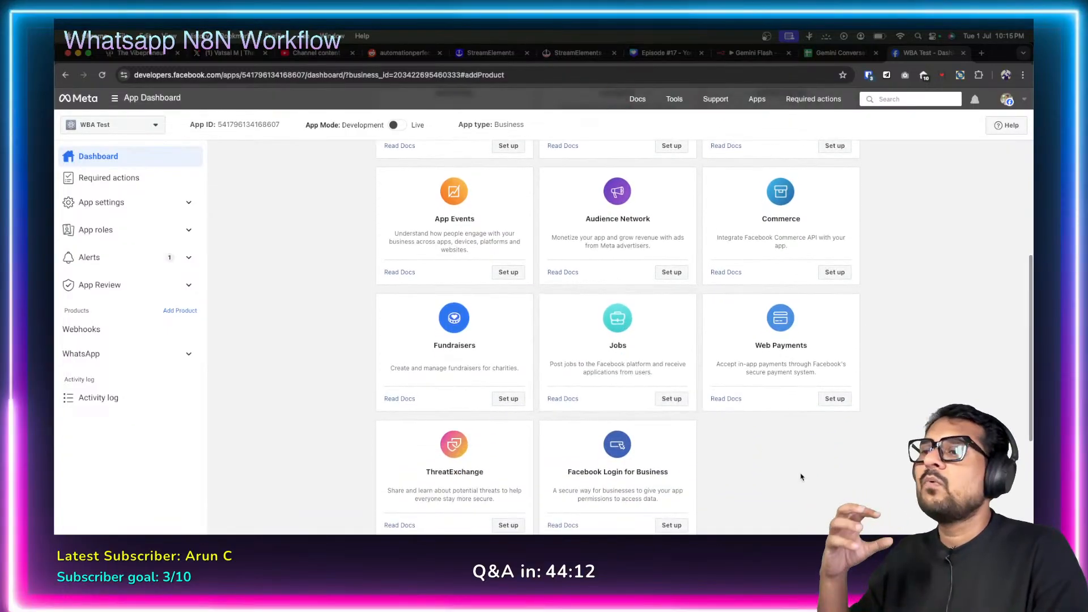
{"action": "scroll", "coordinate": [368, 356], "scroll_direction": "up", "scroll_amount": 6}
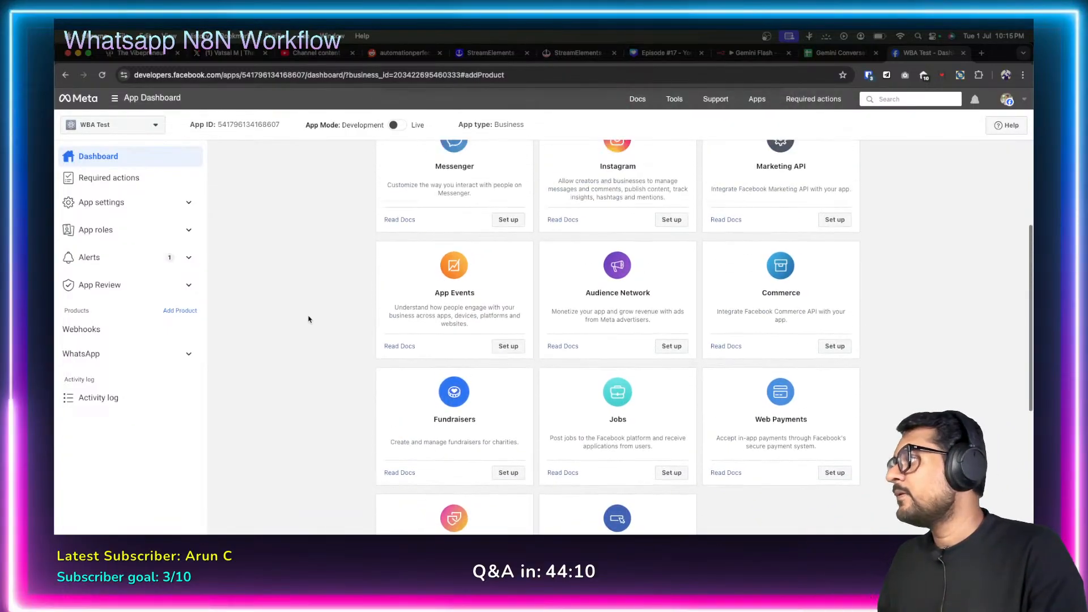
Expand WhatsApp in the app sidebar and review its Quickstart page.
{"action": "left_click", "coordinate": [117, 356]}
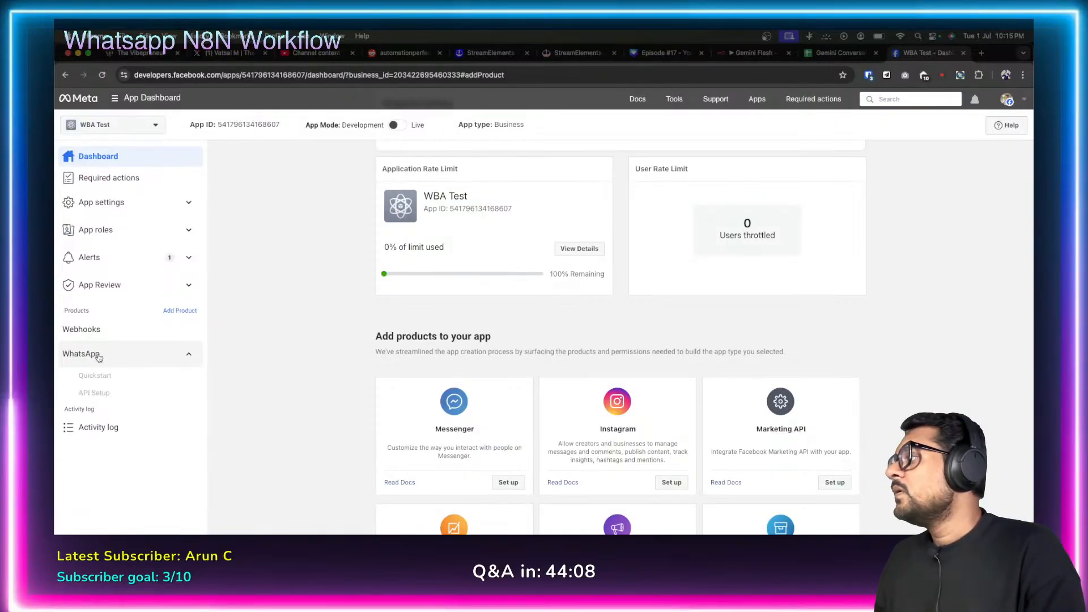
{"action": "left_click", "coordinate": [103, 379]}
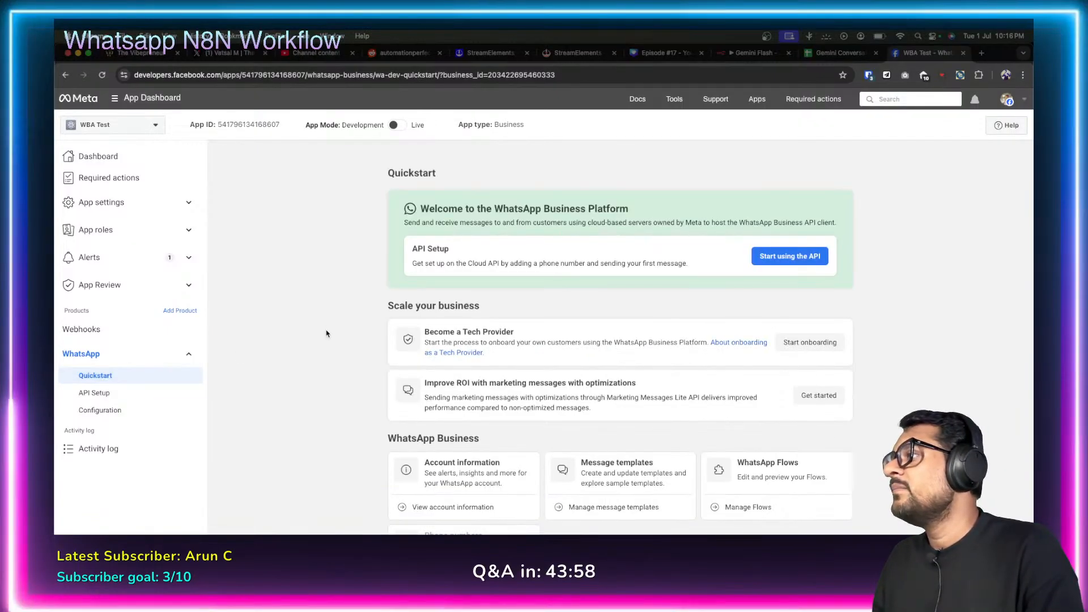
{"action": "scroll", "coordinate": [339, 341], "scroll_direction": "down", "scroll_amount": 5}
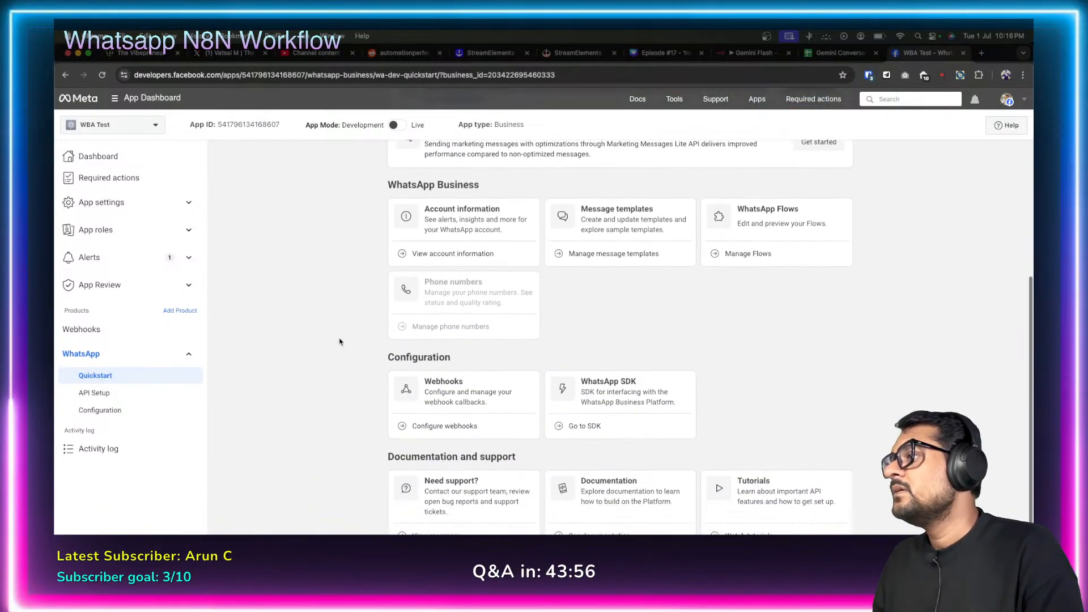
{"action": "scroll", "coordinate": [339, 342], "scroll_direction": "up", "scroll_amount": 5}
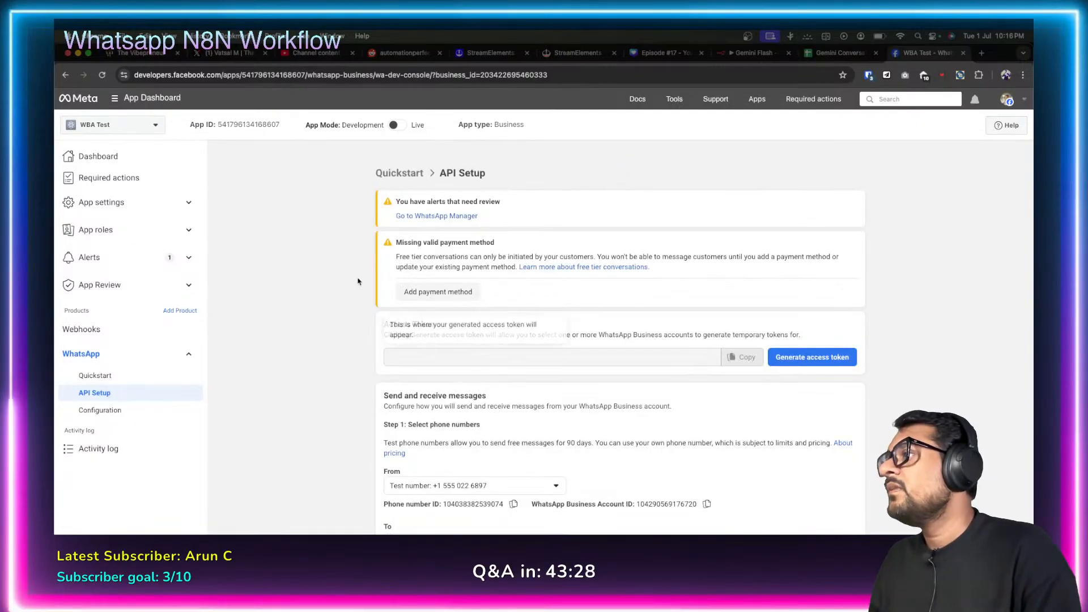
Generate and copy a fresh temporary WhatsApp access token, then focus n8n's Access Token field.
{"action": "scroll", "coordinate": [362, 292], "scroll_direction": "down", "scroll_amount": 5}
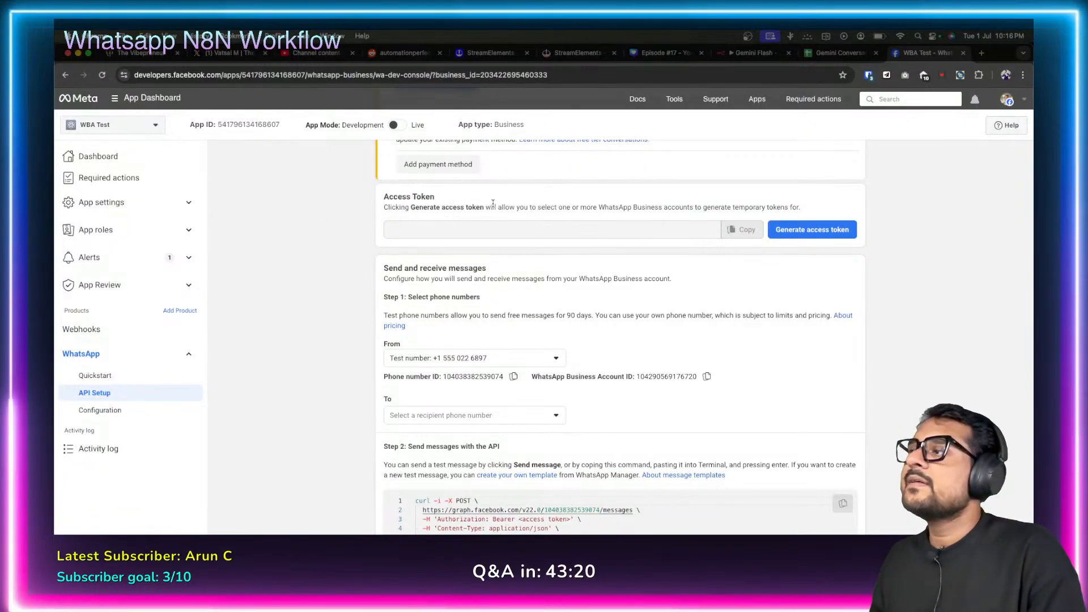
{"action": "left_click", "coordinate": [801, 230]}
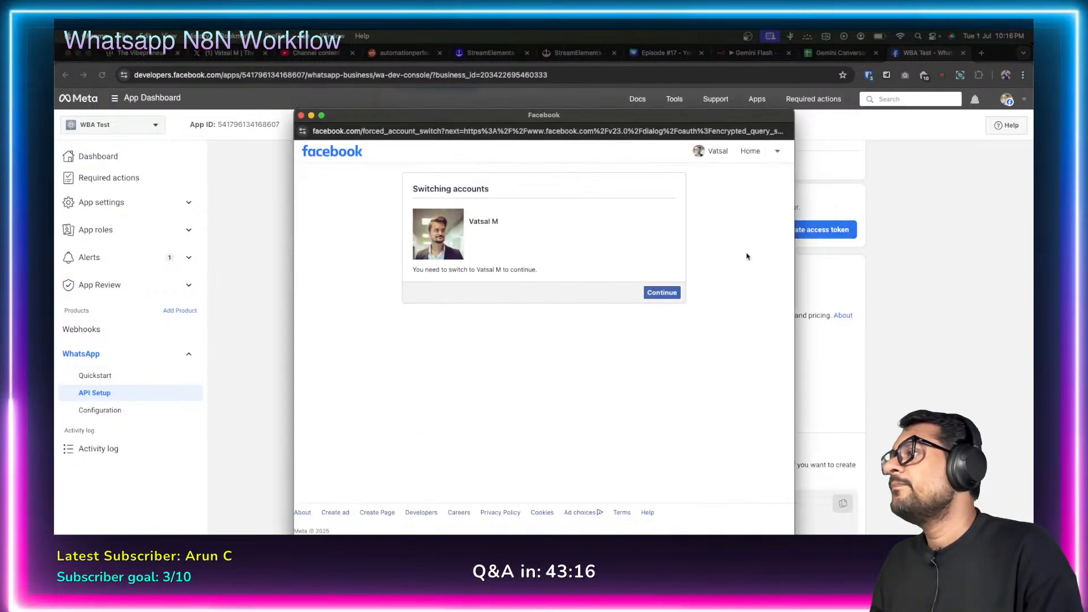
{"action": "left_click", "coordinate": [660, 293]}
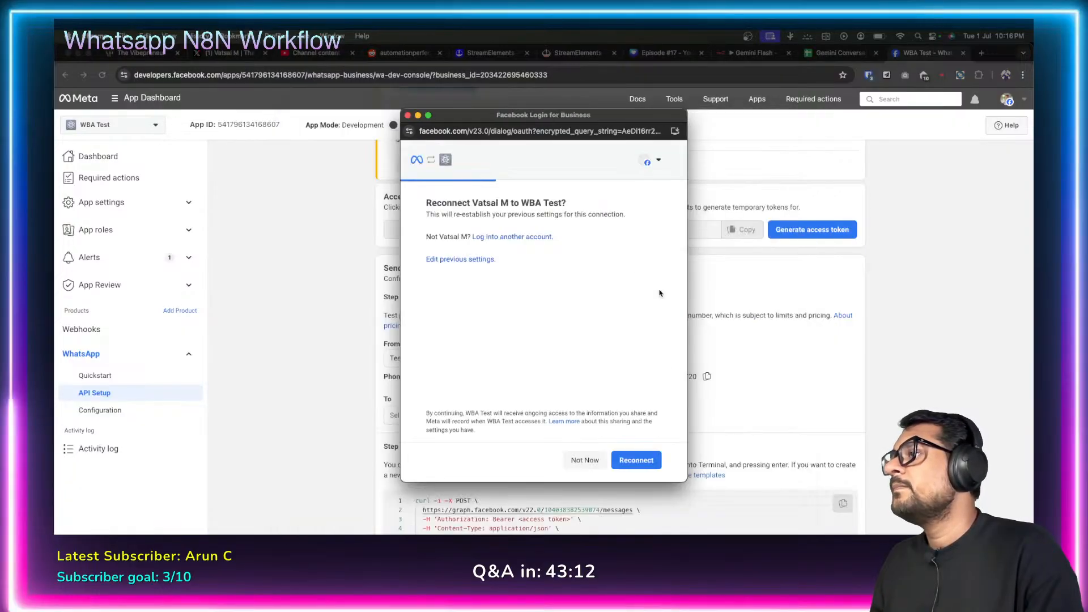
{"action": "left_click", "coordinate": [631, 457]}
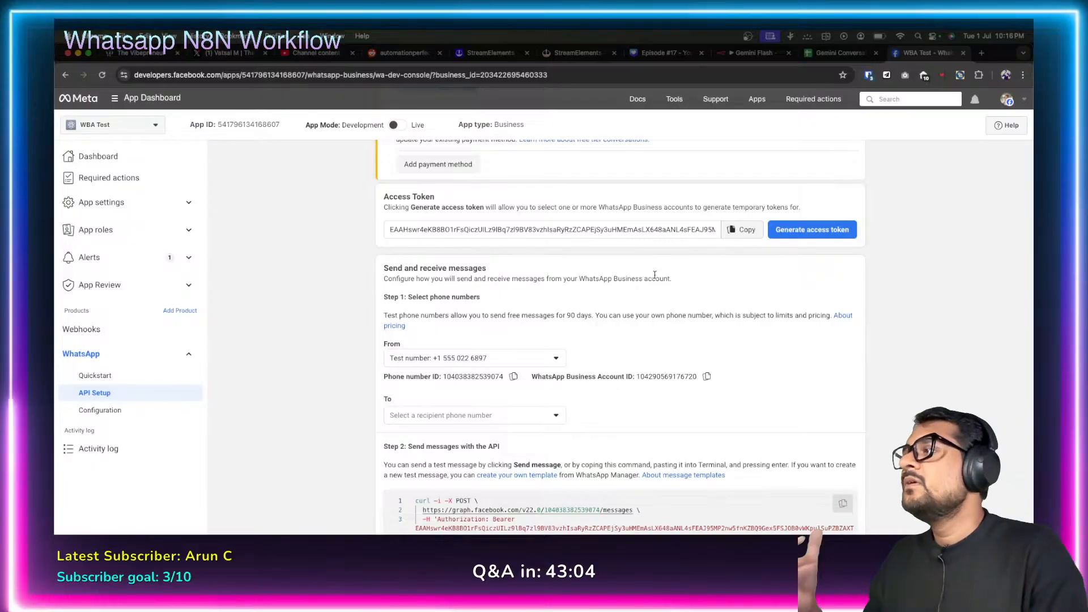
{"action": "left_click", "coordinate": [744, 230]}
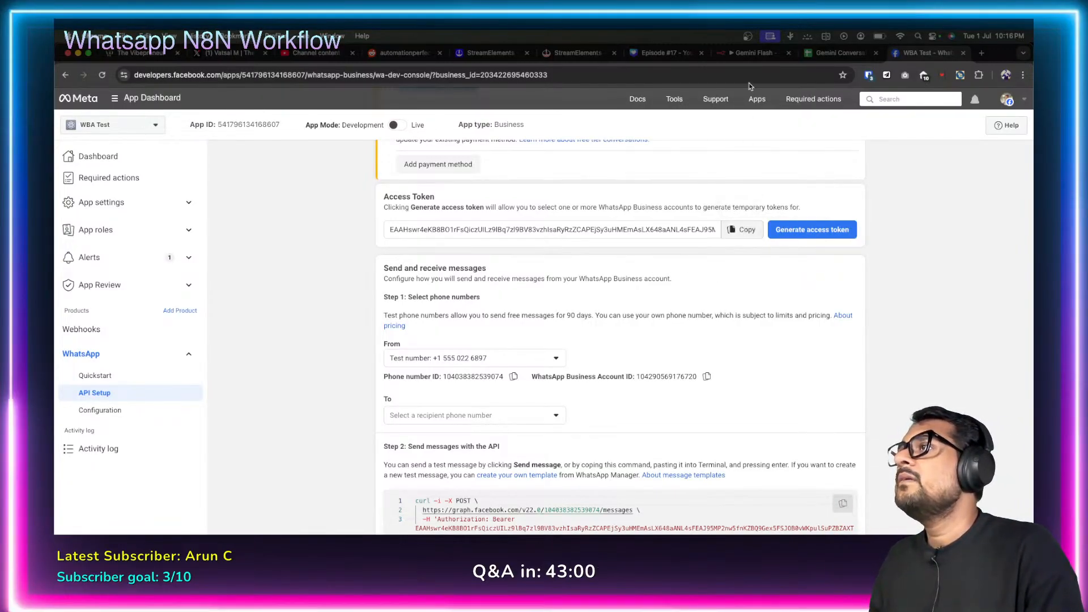
{"action": "left_click", "coordinate": [753, 52]}
{"action": "left_click", "coordinate": [368, 230]}
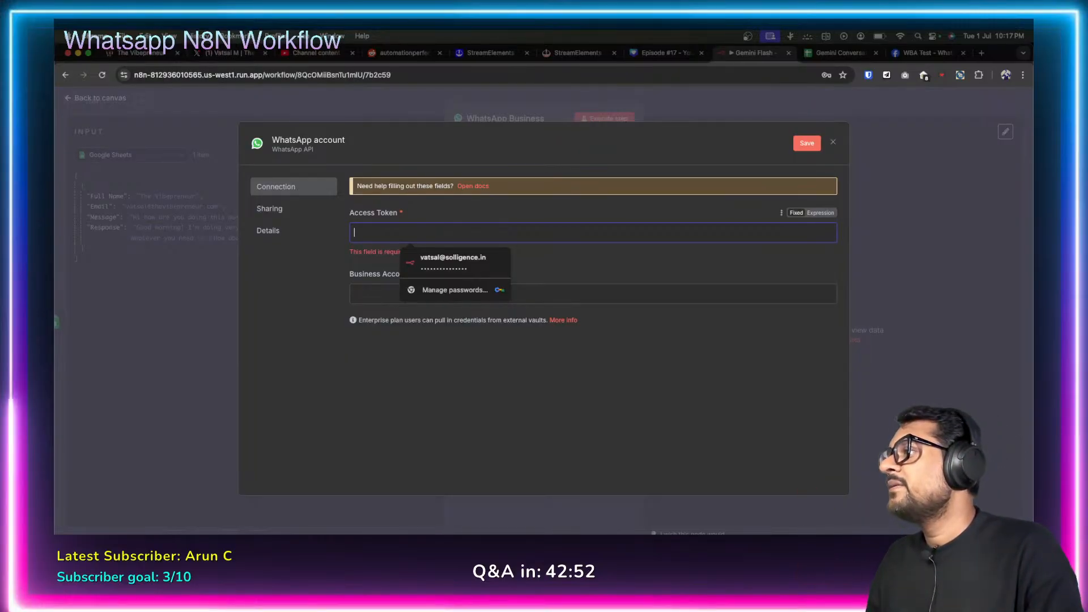
Paste the copied access token into the credential's Access Token field.
{"action": "right_click", "coordinate": [378, 232]}
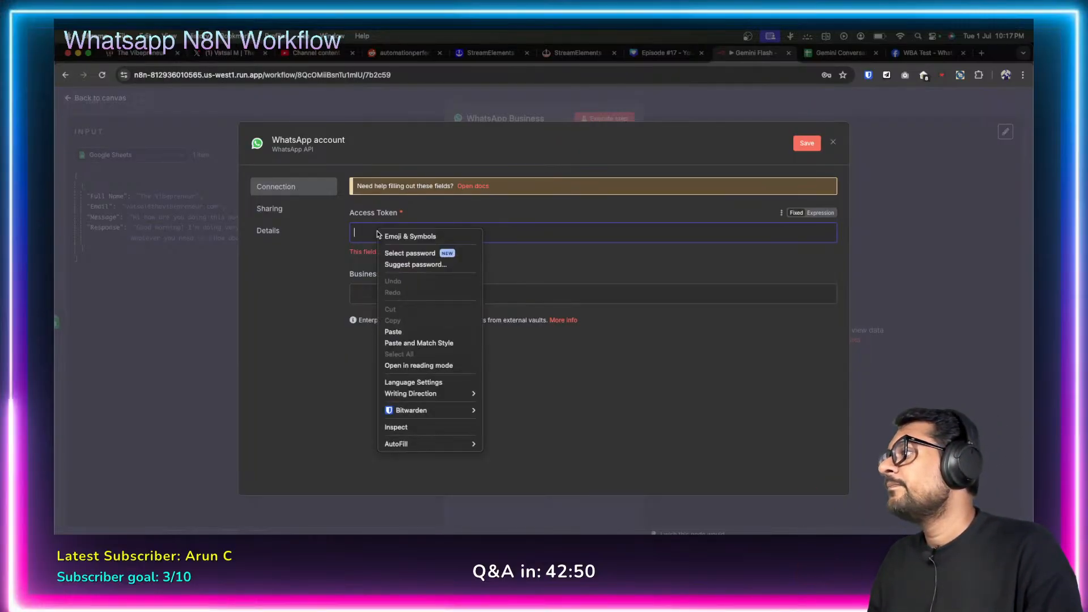
{"action": "left_click", "coordinate": [419, 332]}
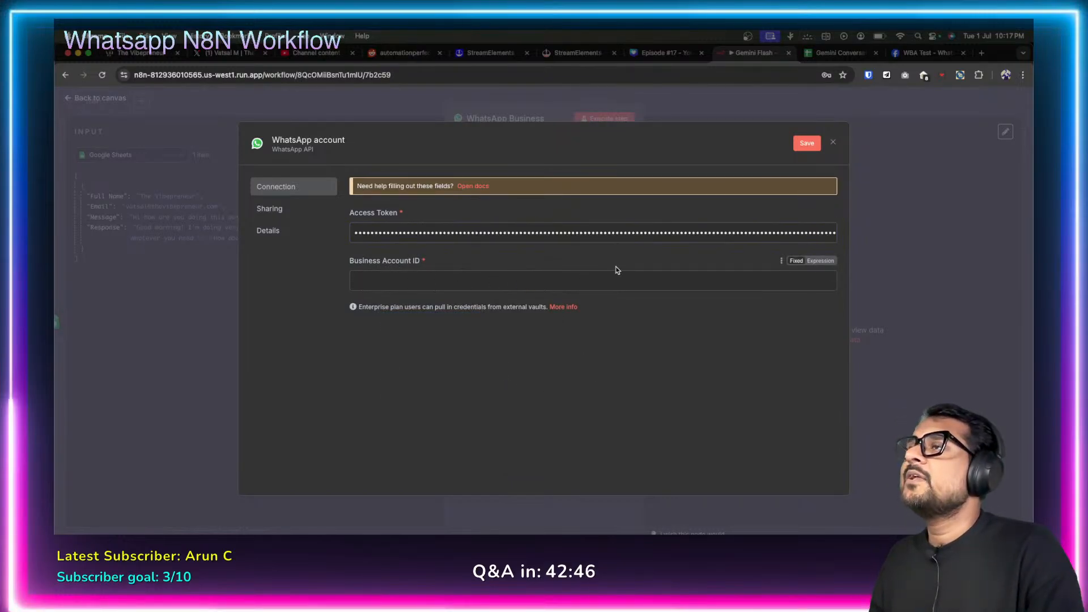
{"action": "left_click", "coordinate": [914, 53]}
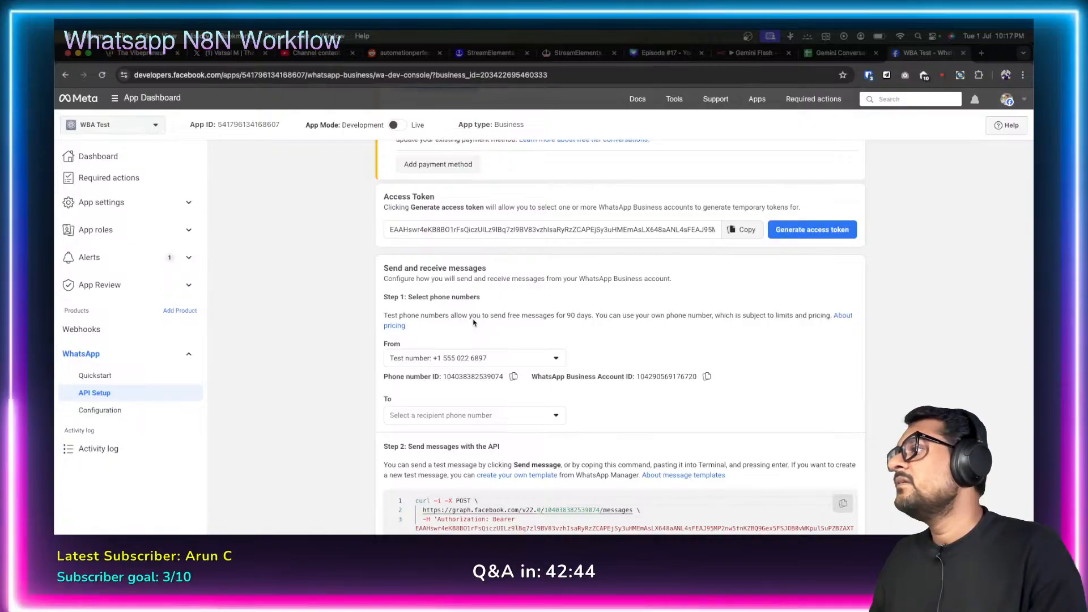
{"action": "scroll", "coordinate": [473, 322], "scroll_direction": "down", "scroll_amount": 5}
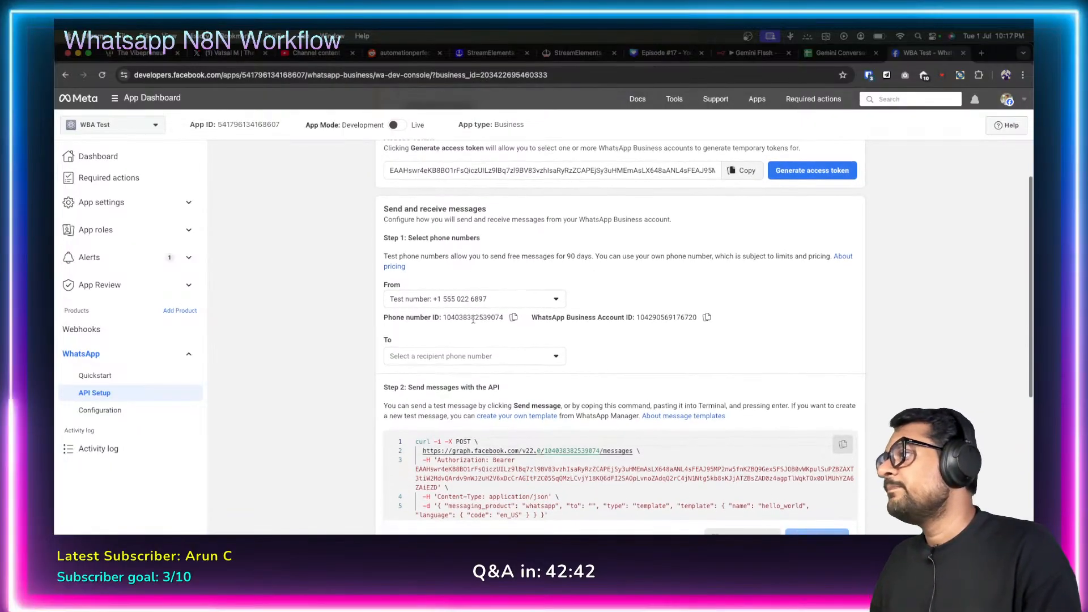
{"action": "scroll", "coordinate": [473, 321], "scroll_direction": "up", "scroll_amount": 1}
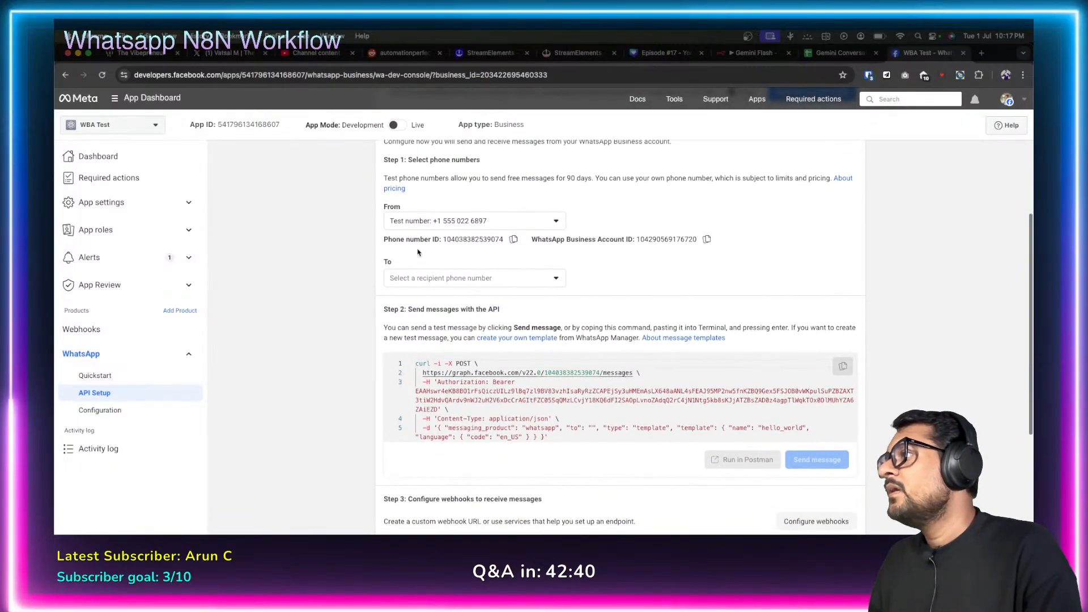
{"action": "scroll", "coordinate": [608, 228], "scroll_direction": "up", "scroll_amount": 3}
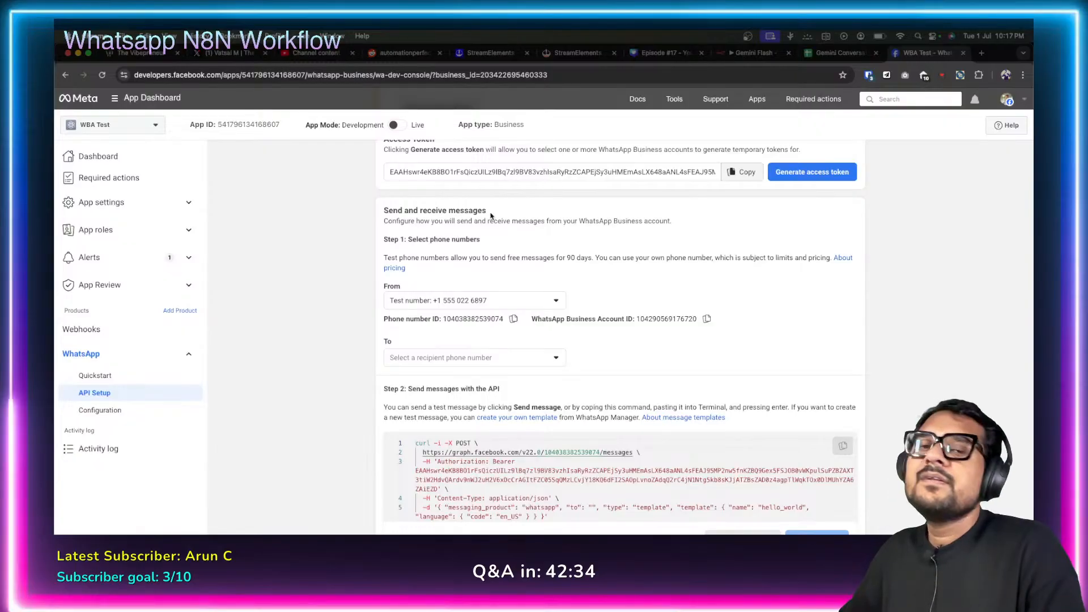
{"action": "scroll", "coordinate": [586, 248], "scroll_direction": "down", "scroll_amount": 1}
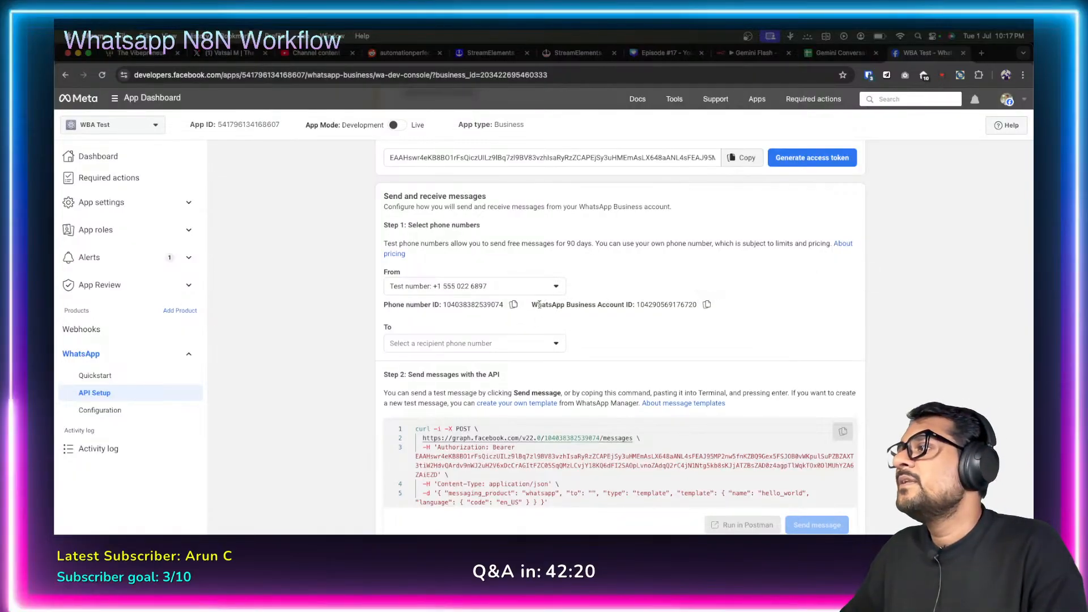
Paste the WhatsApp Business Account ID from Meta into the credential, then save and close it.
{"action": "left_click_drag", "start_coordinate": [531, 306], "coordinate": [636, 304]}
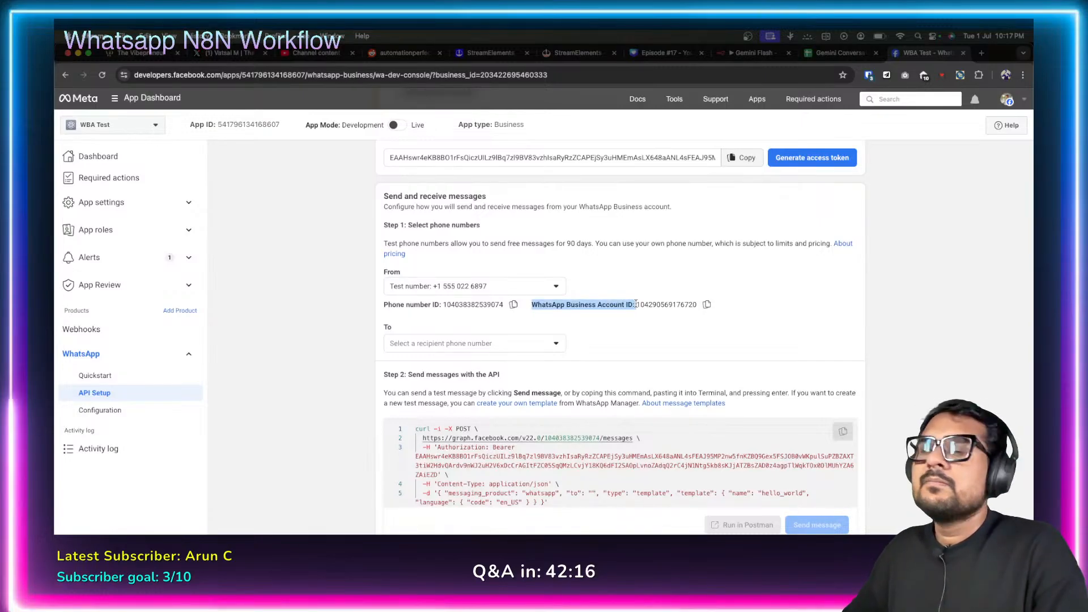
{"action": "left_click", "coordinate": [817, 308]}
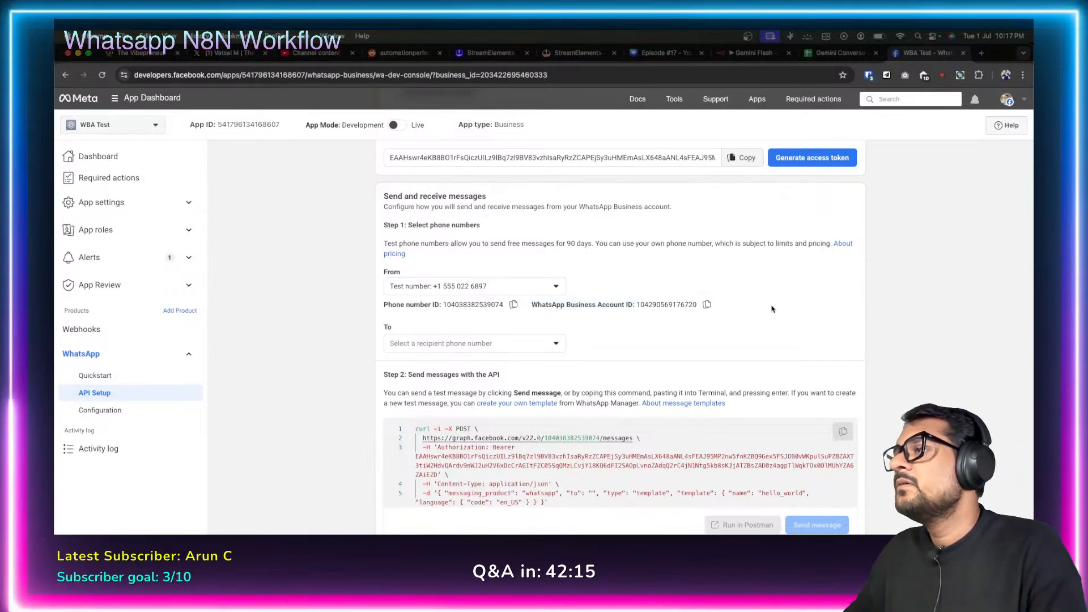
{"action": "left_click", "coordinate": [710, 306]}
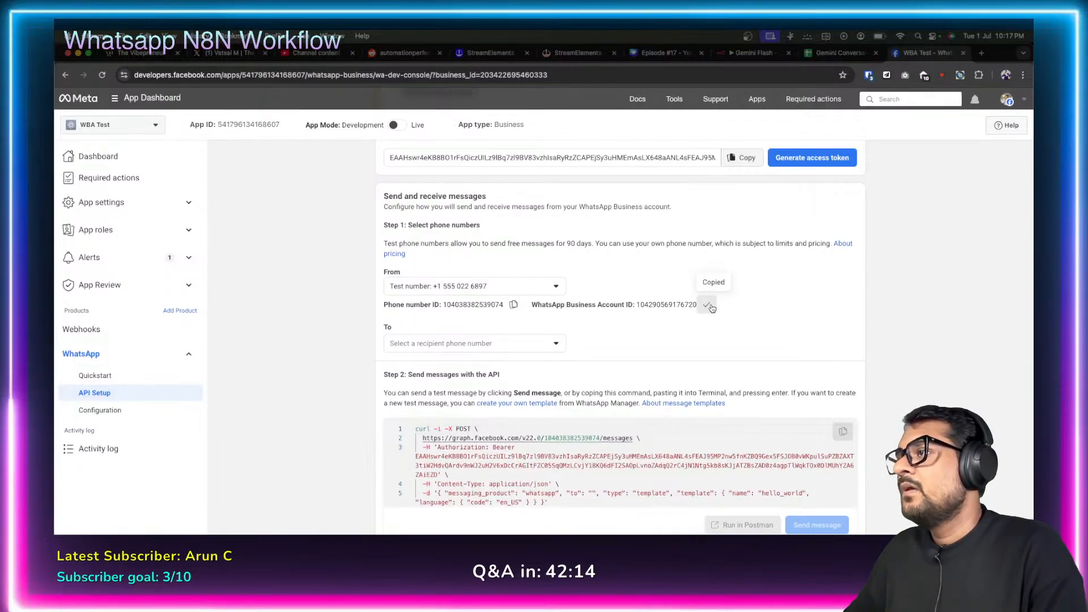
{"action": "left_click", "coordinate": [753, 53]}
{"action": "left_click", "coordinate": [411, 277]}
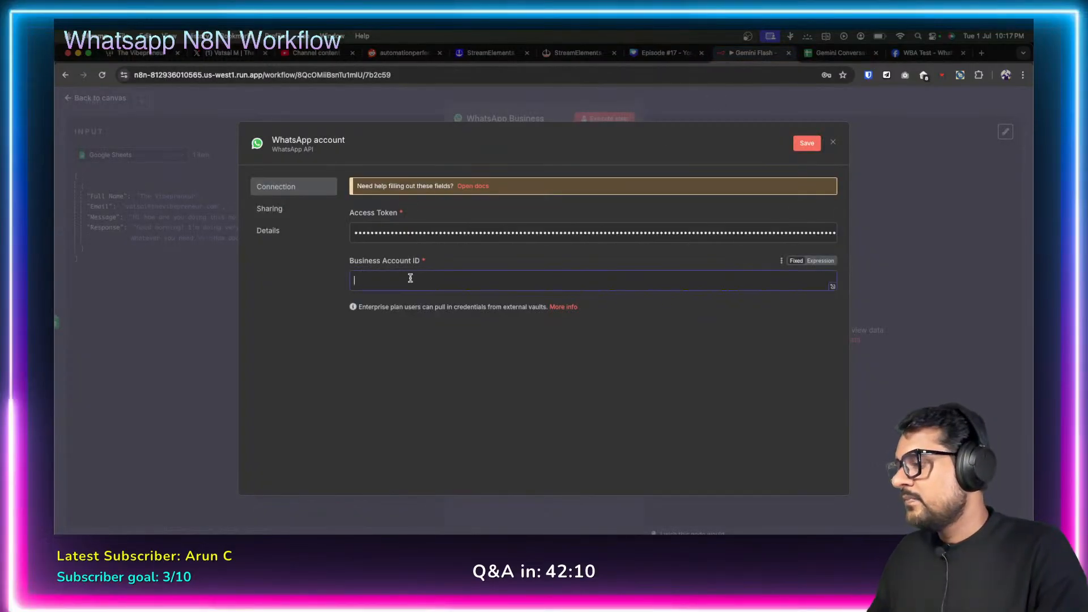
{"action": "right_click", "coordinate": [434, 283]}
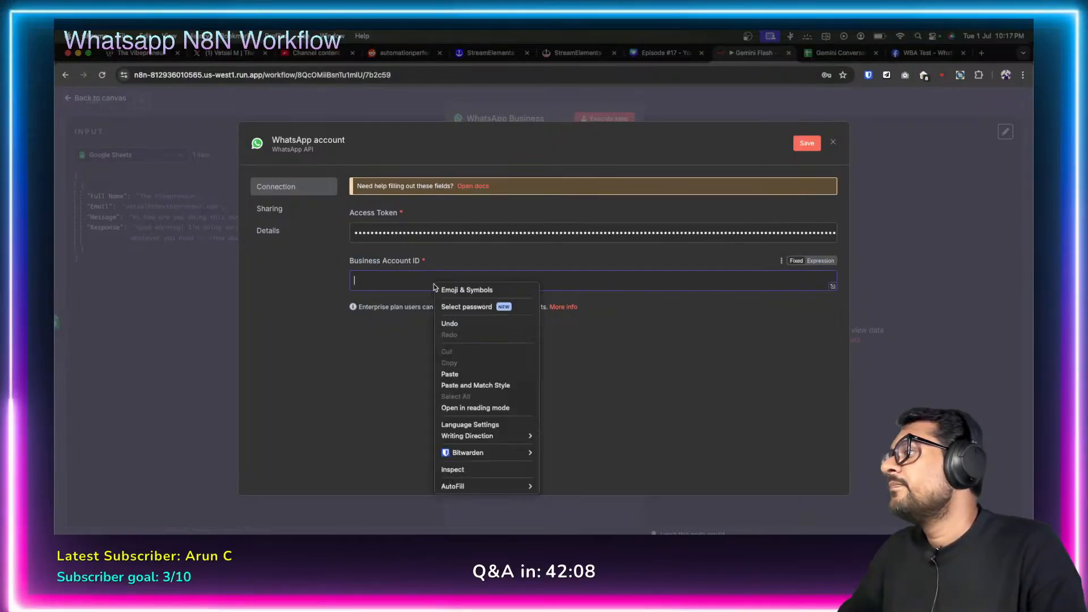
{"action": "left_click", "coordinate": [449, 374]}
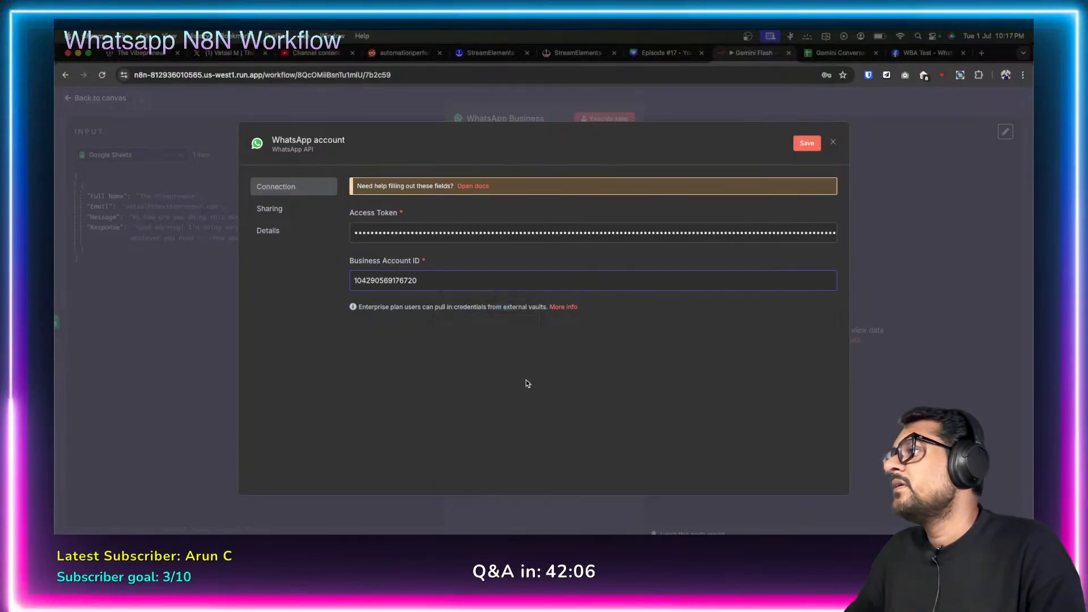
{"action": "left_click", "coordinate": [811, 142]}
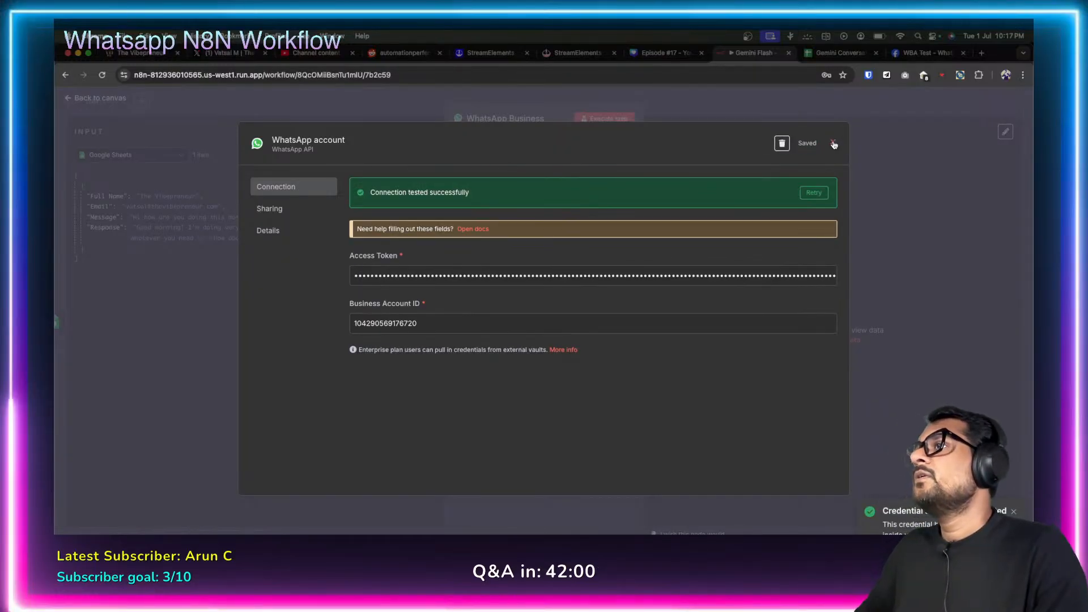
{"action": "left_click", "coordinate": [833, 144]}
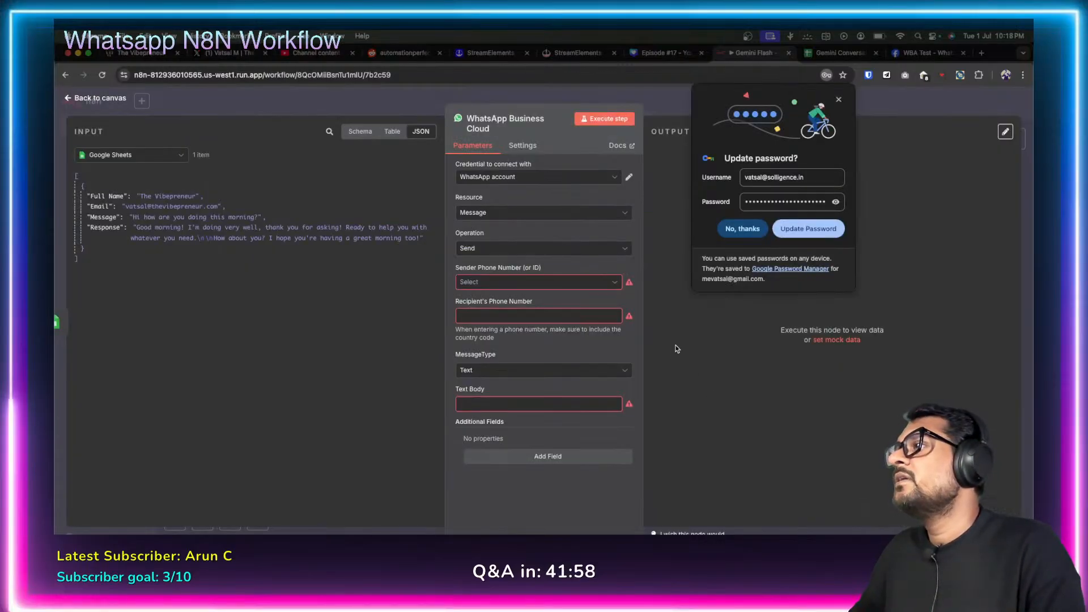
Dismiss the browser password prompt and select the WhatsApp account credential for the node.
{"action": "left_click", "coordinate": [837, 100]}
{"action": "left_click", "coordinate": [615, 178]}
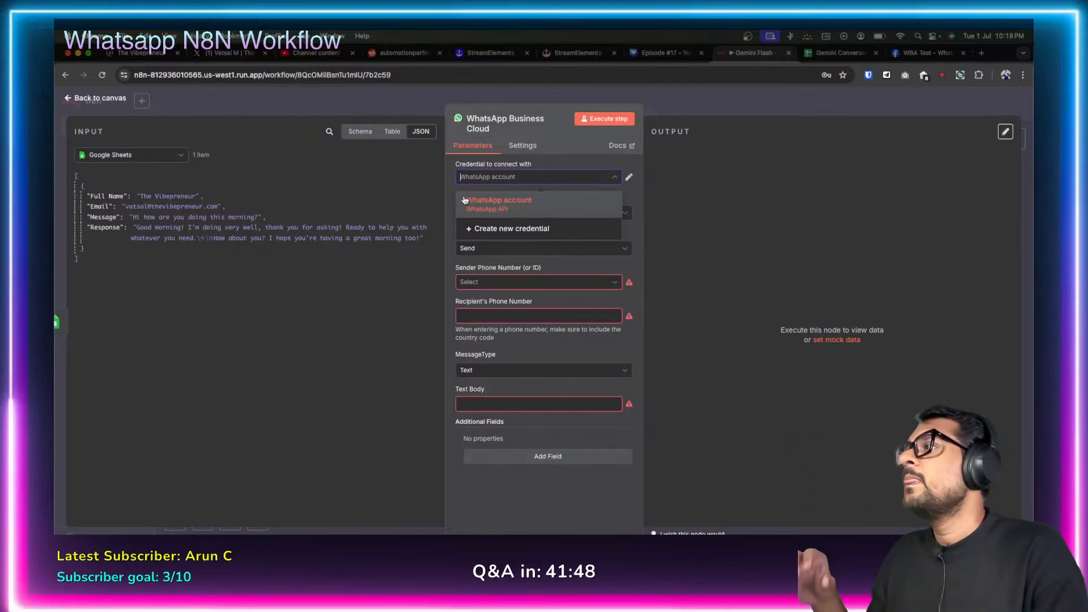
{"action": "left_click", "coordinate": [509, 205]}
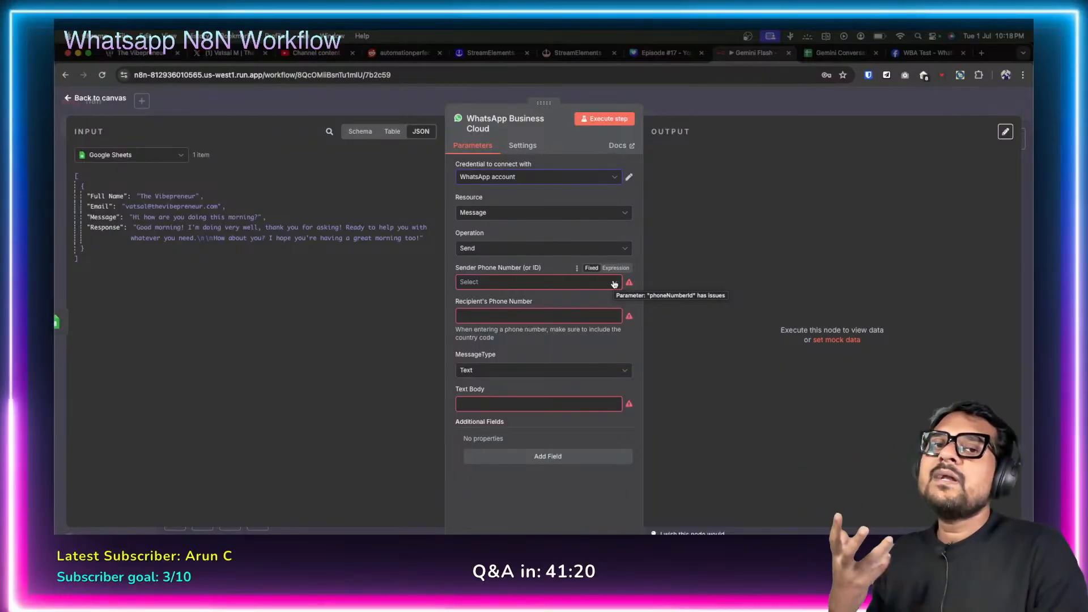
On Meta's API Setup page, inspect the From sender list several times, keeping Test number selected.
{"action": "left_click", "coordinate": [913, 53]}
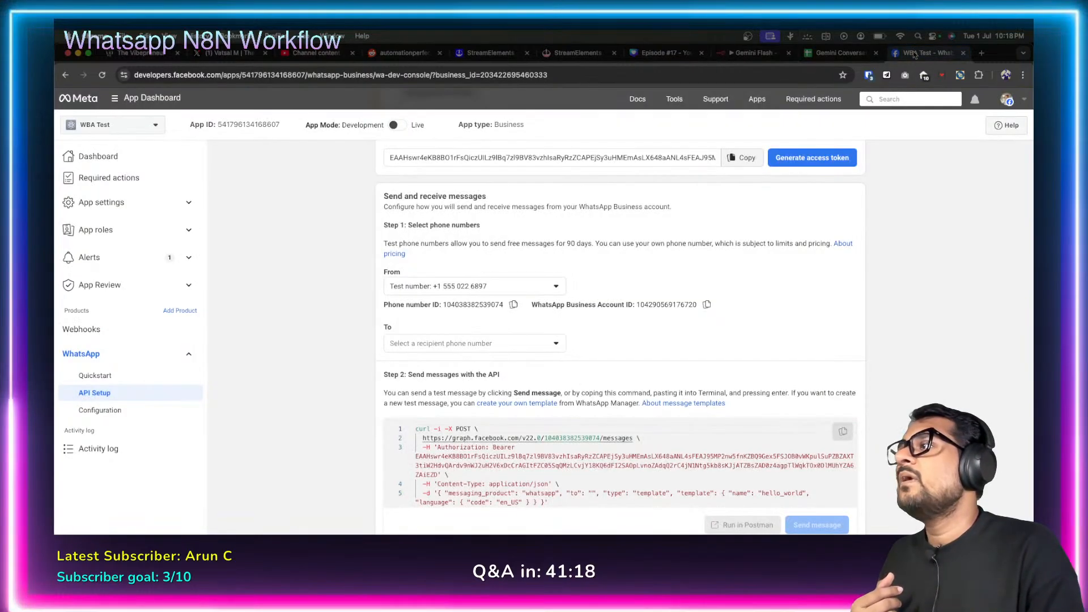
{"action": "left_click", "coordinate": [555, 288]}
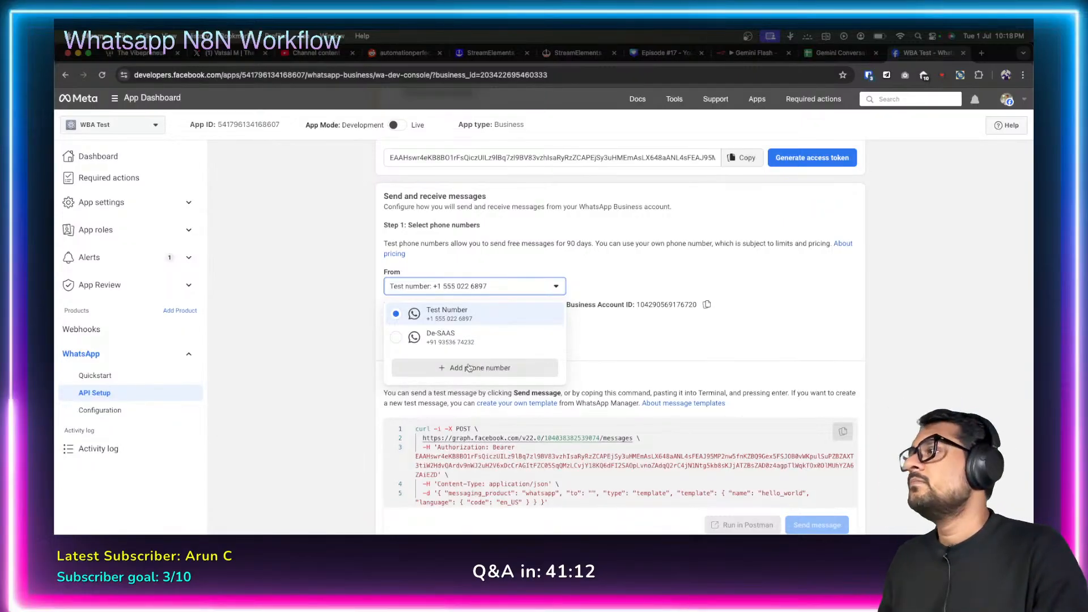
{"action": "left_click", "coordinate": [577, 276]}
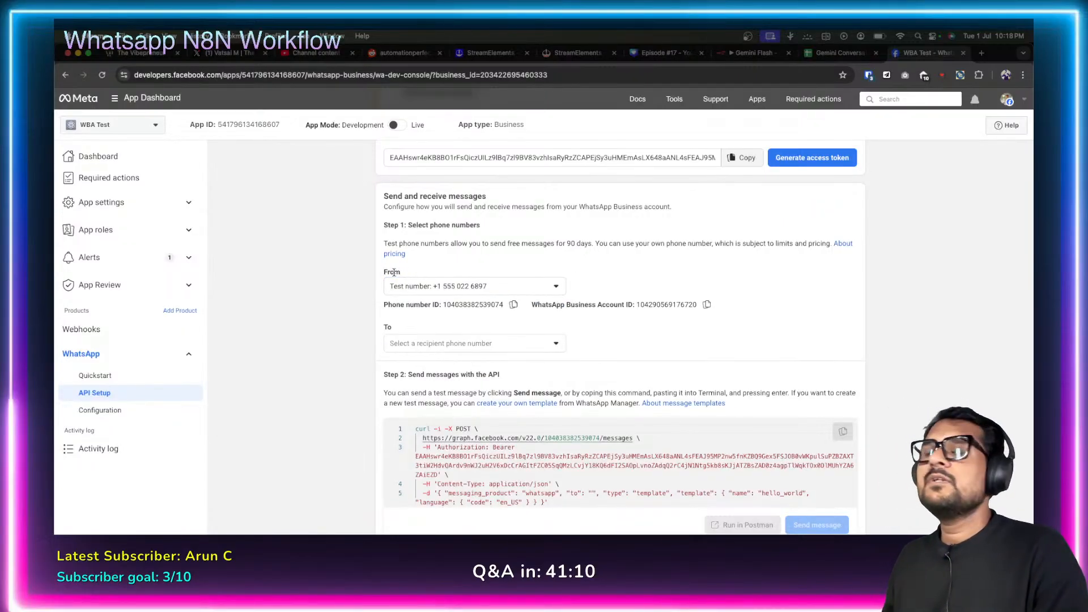
{"action": "left_click", "coordinate": [558, 286]}
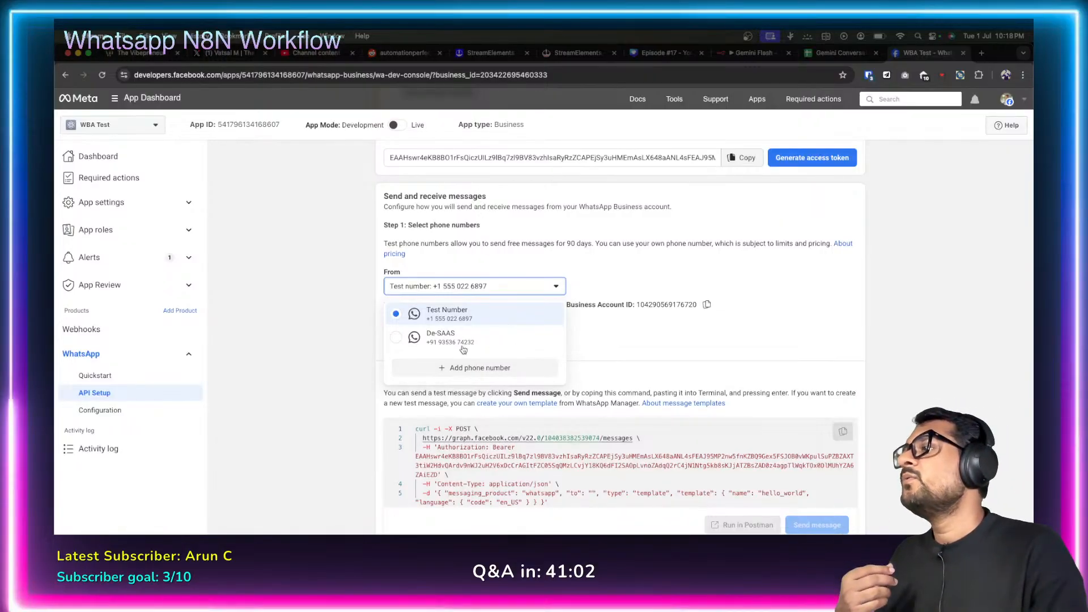
{"action": "left_click", "coordinate": [615, 262]}
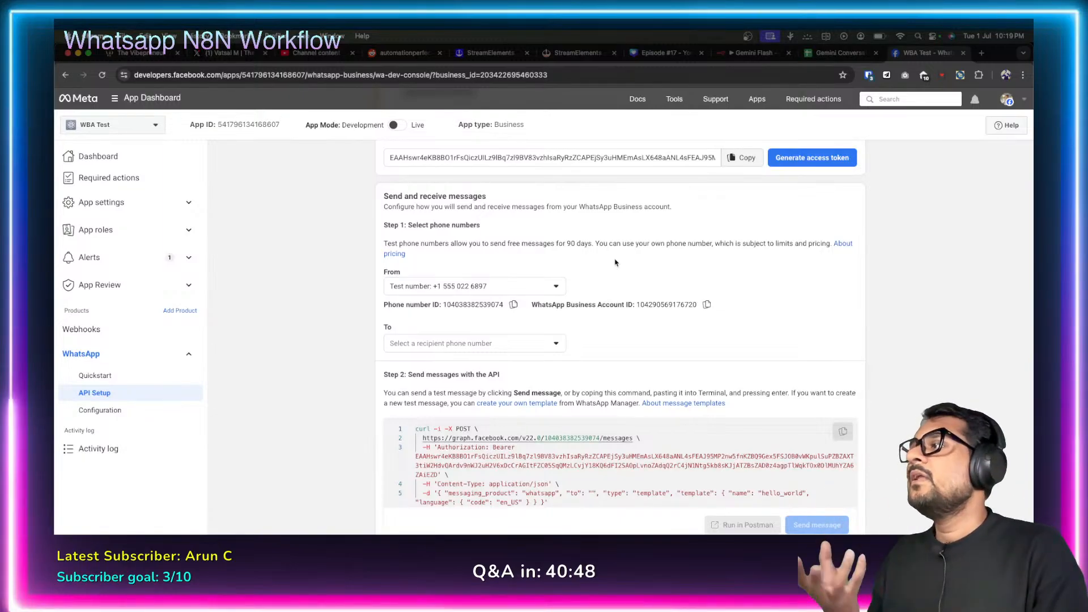
{"action": "left_click", "coordinate": [555, 287]}
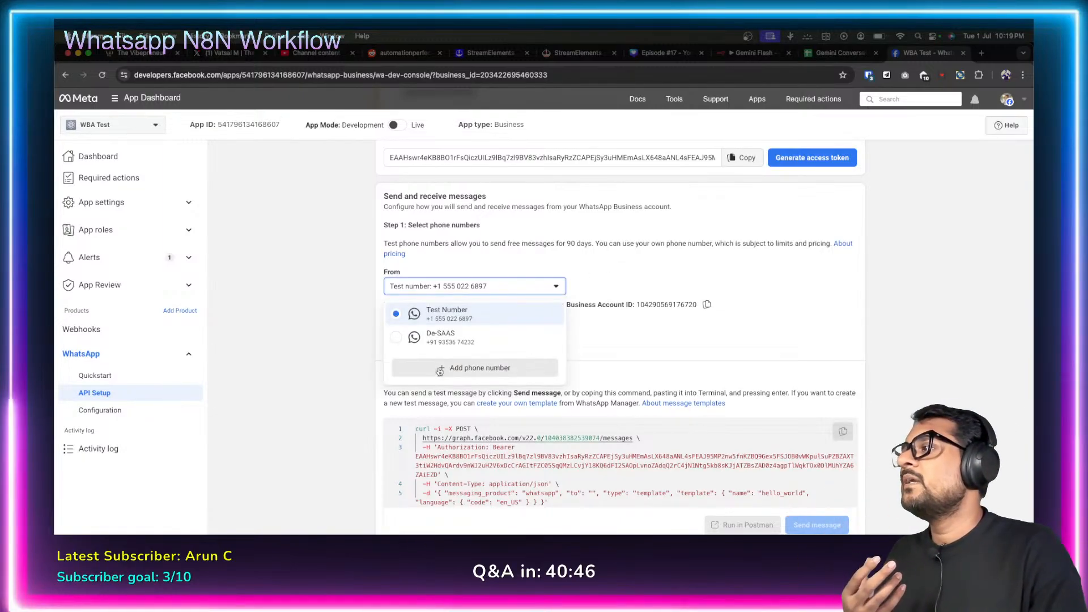
{"action": "left_click", "coordinate": [603, 282]}
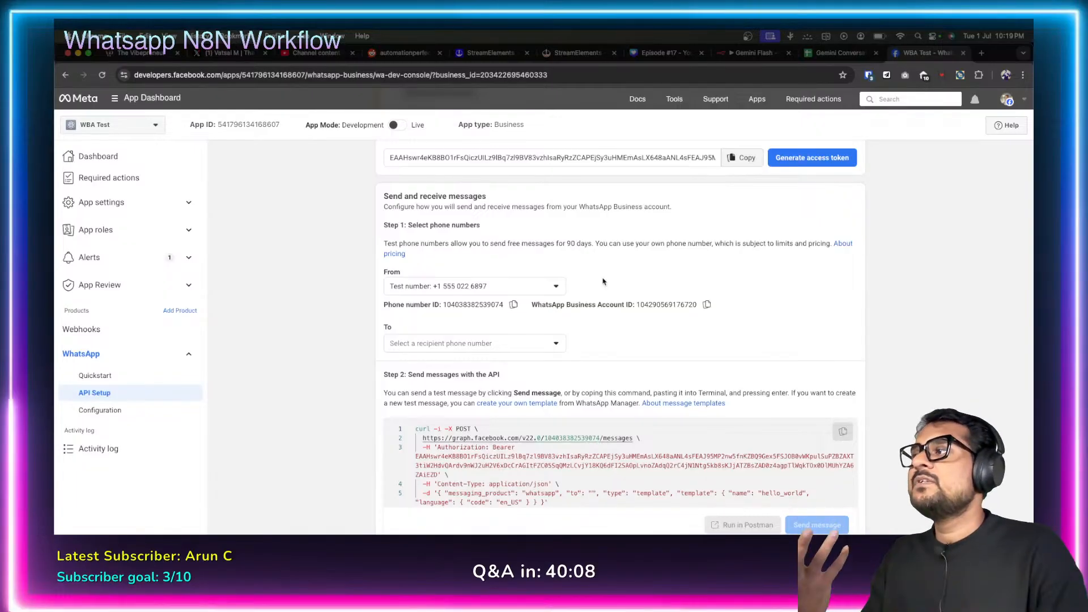
{"action": "left_click", "coordinate": [556, 288]}
{"action": "left_click", "coordinate": [632, 271]}
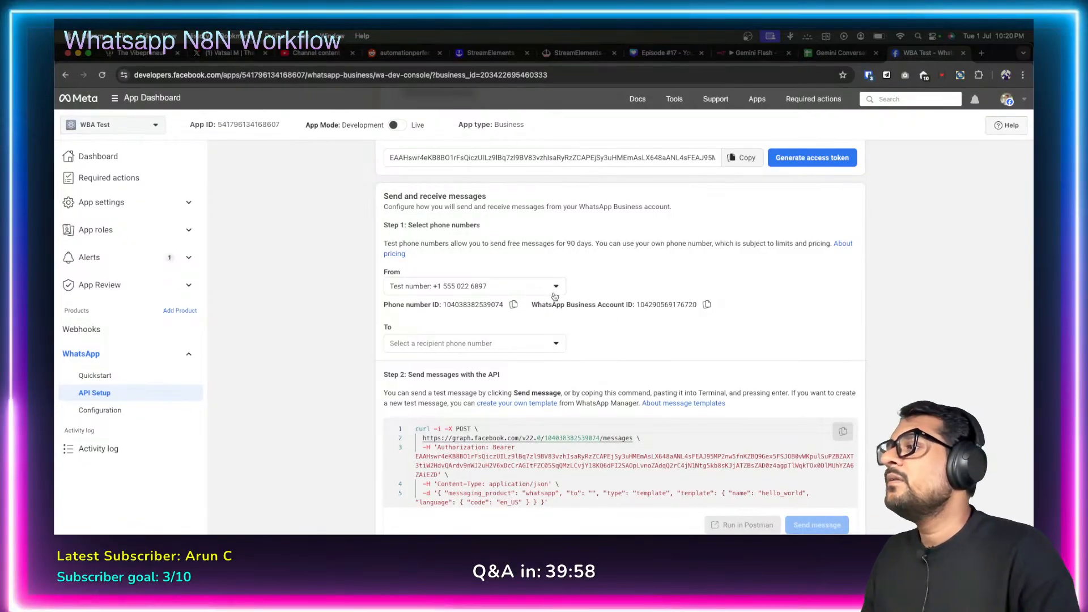
{"action": "left_click", "coordinate": [553, 288]}
{"action": "left_click", "coordinate": [591, 273]}
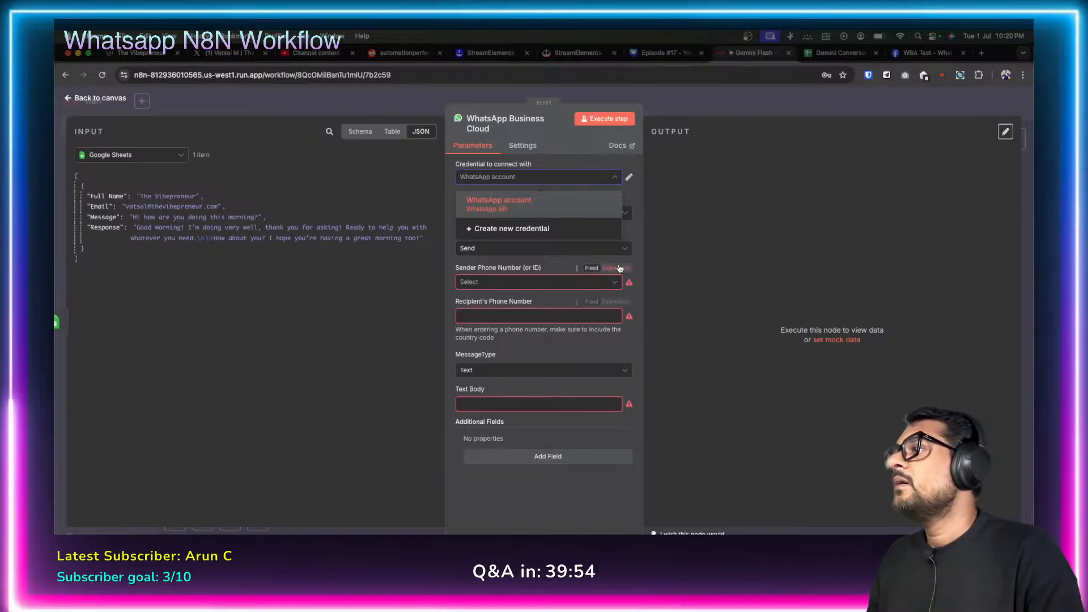
{"action": "left_click", "coordinate": [613, 282]}
{"action": "left_click", "coordinate": [612, 282]}
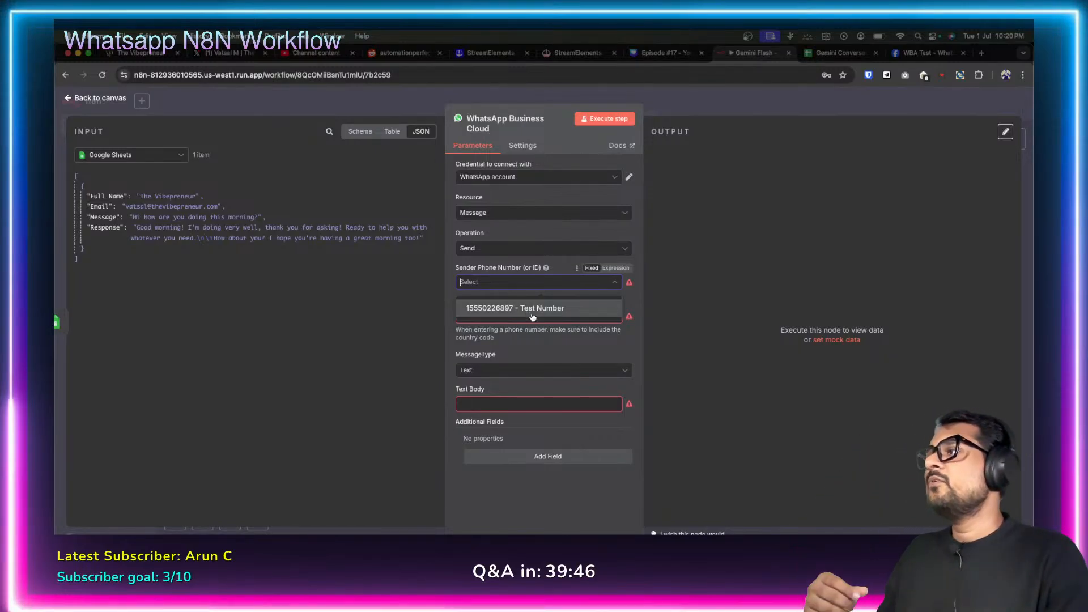
{"action": "left_click", "coordinate": [616, 288]}
{"action": "left_click", "coordinate": [614, 288]}
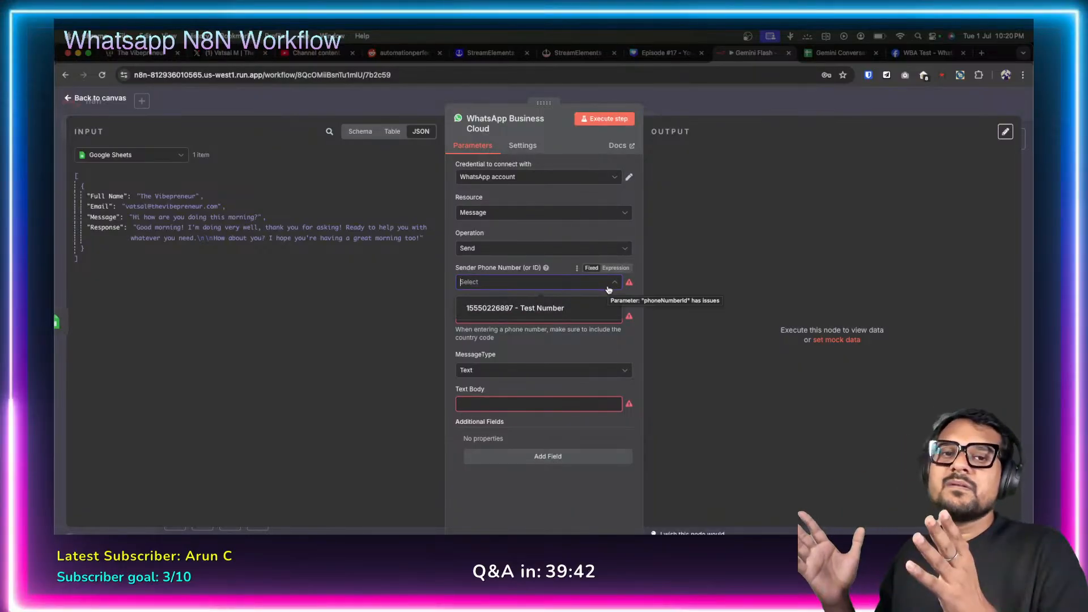
{"action": "key", "text": "ctrl+Tab"}
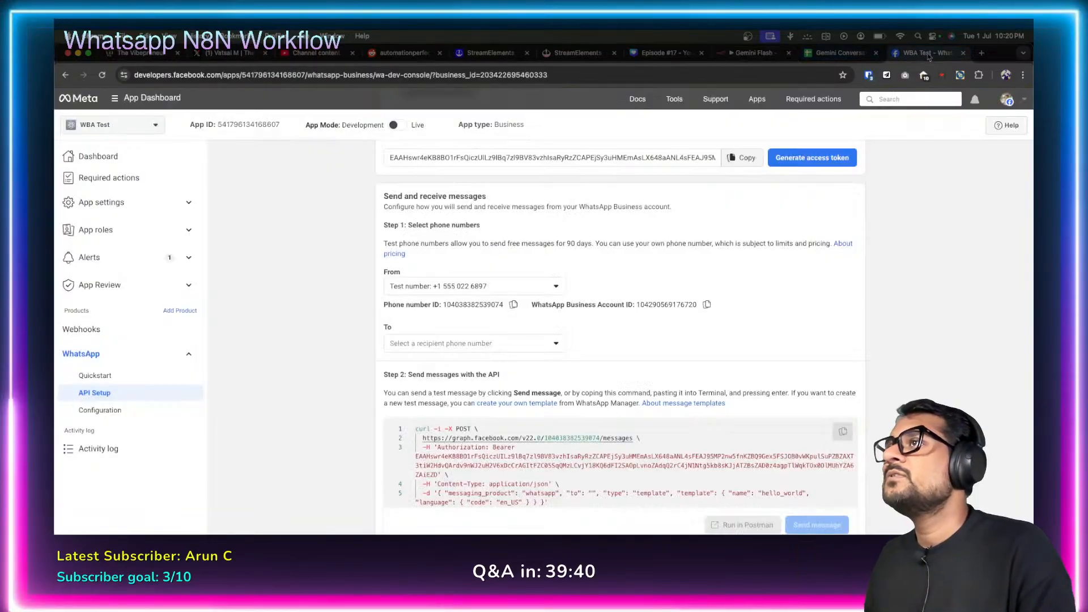
{"action": "left_click", "coordinate": [558, 289]}
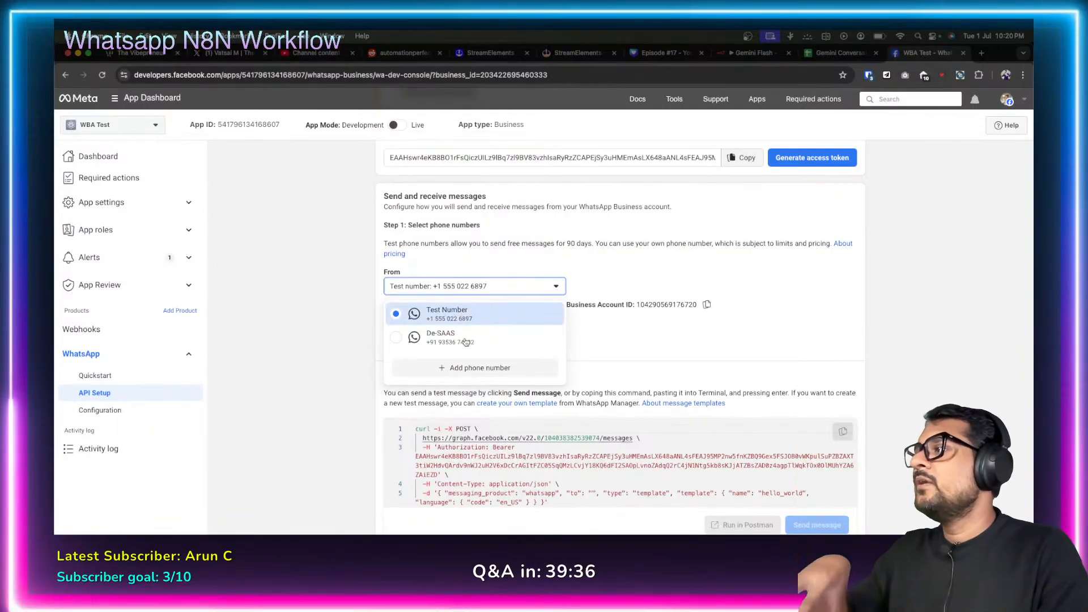
{"action": "left_click", "coordinate": [419, 271]}
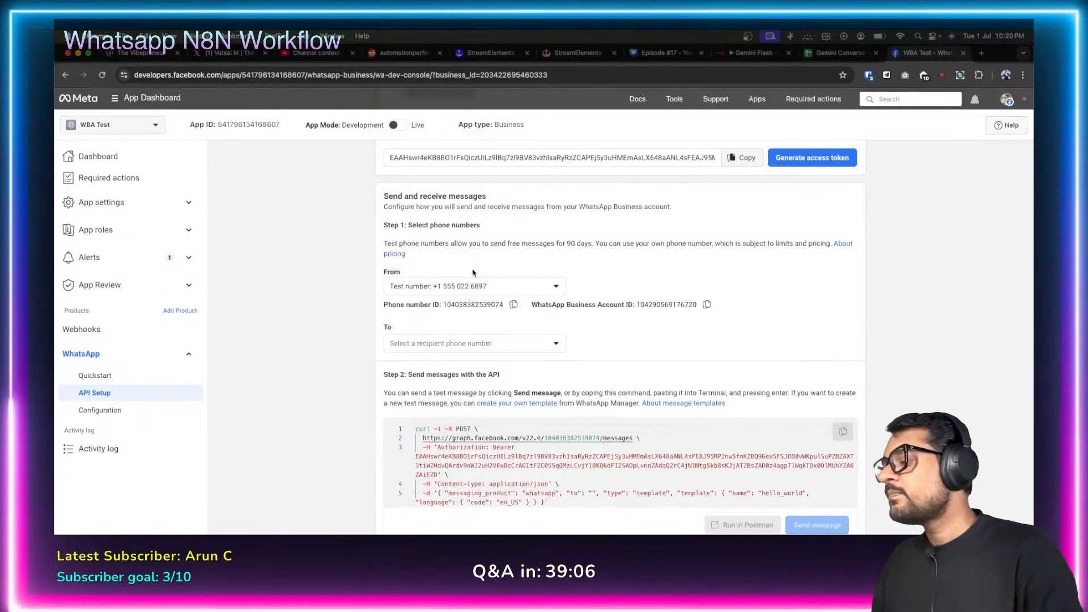
{"action": "left_click", "coordinate": [726, 54]}
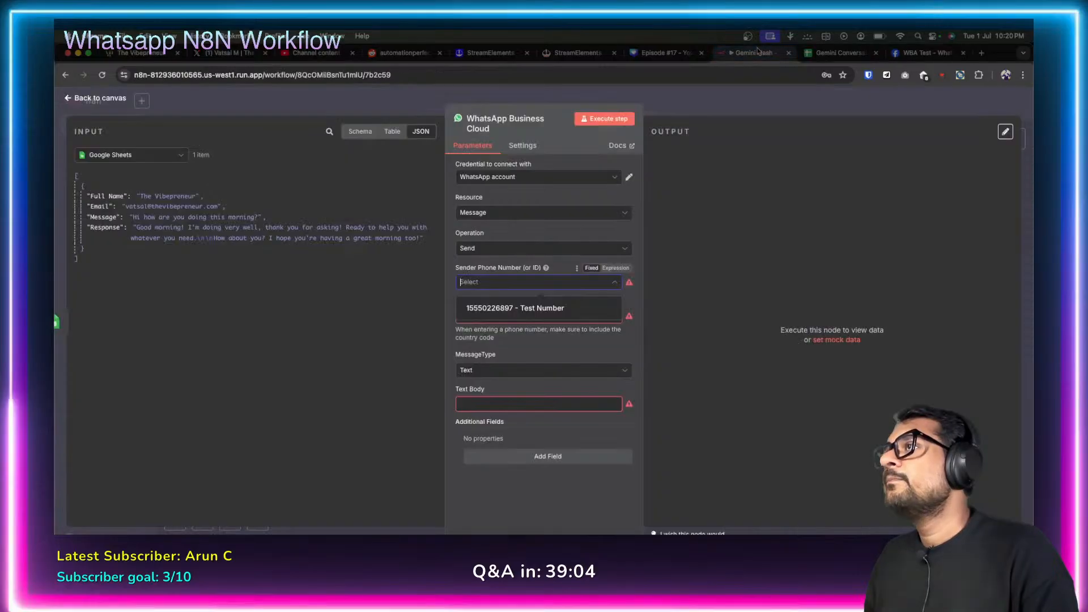
{"action": "left_click", "coordinate": [553, 309]}
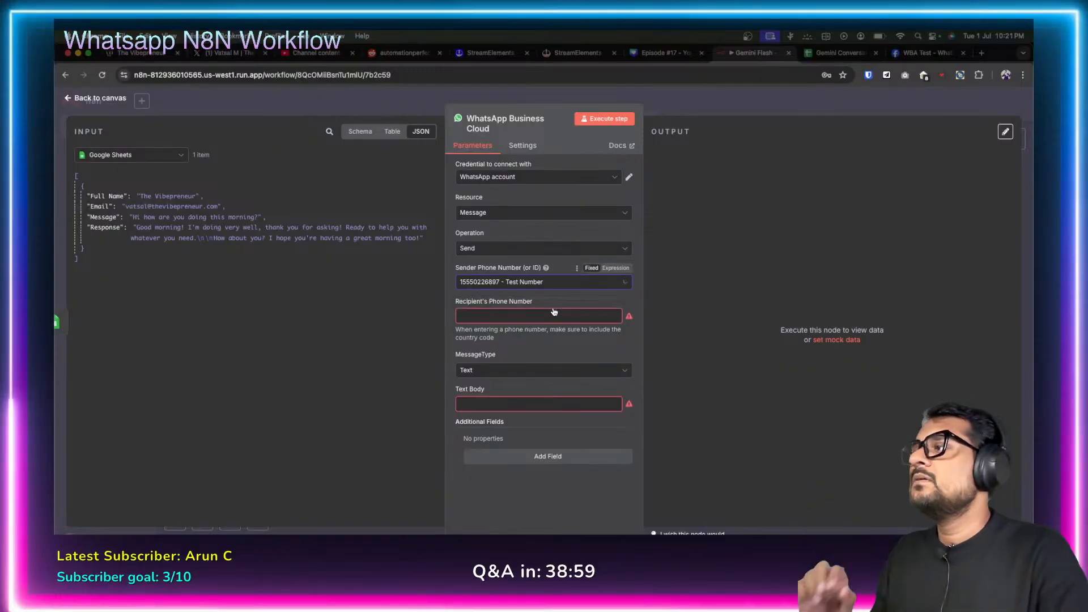
{"action": "left_click", "coordinate": [502, 317]}
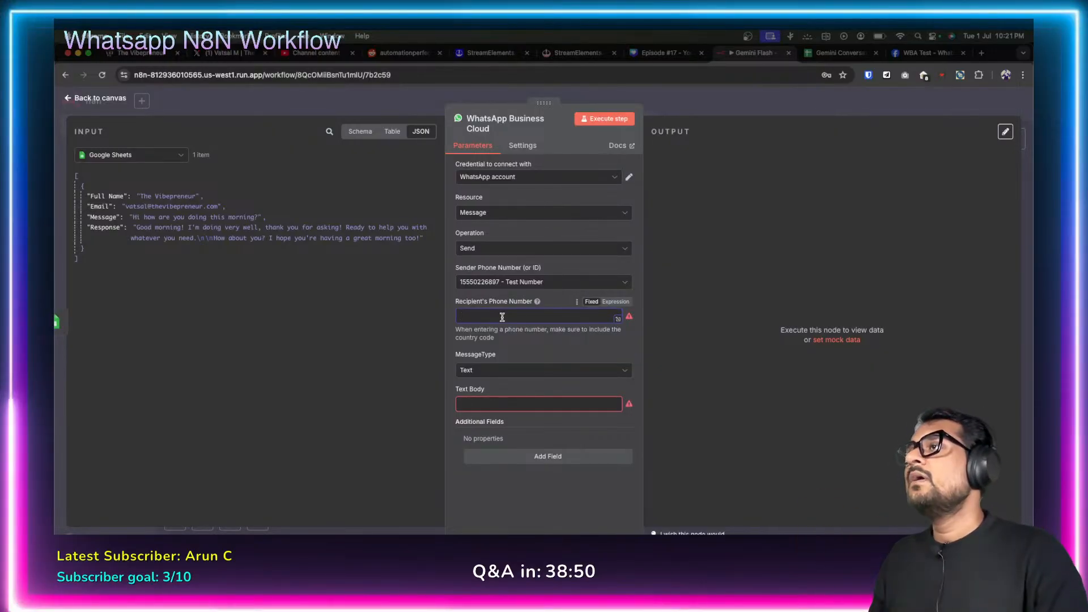
{"action": "left_click", "coordinate": [914, 56]}
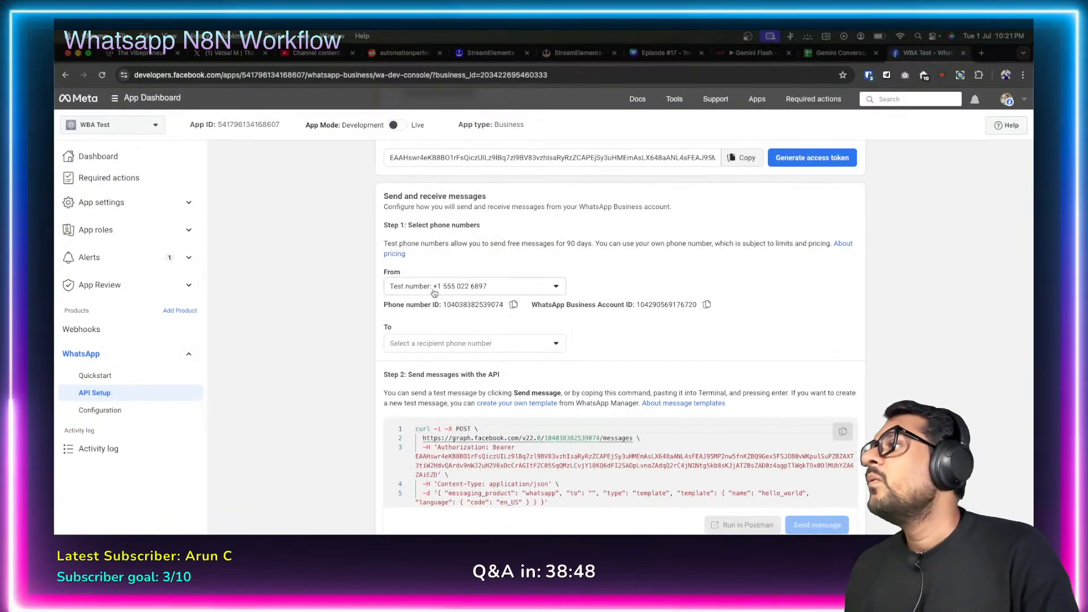
Point out WBA Test's Development app mode and list its three allowed recipient phone numbers.
{"action": "scroll", "coordinate": [495, 286], "scroll_direction": "up", "scroll_amount": 5}
{"action": "mouse_move", "coordinate": [377, 129]}
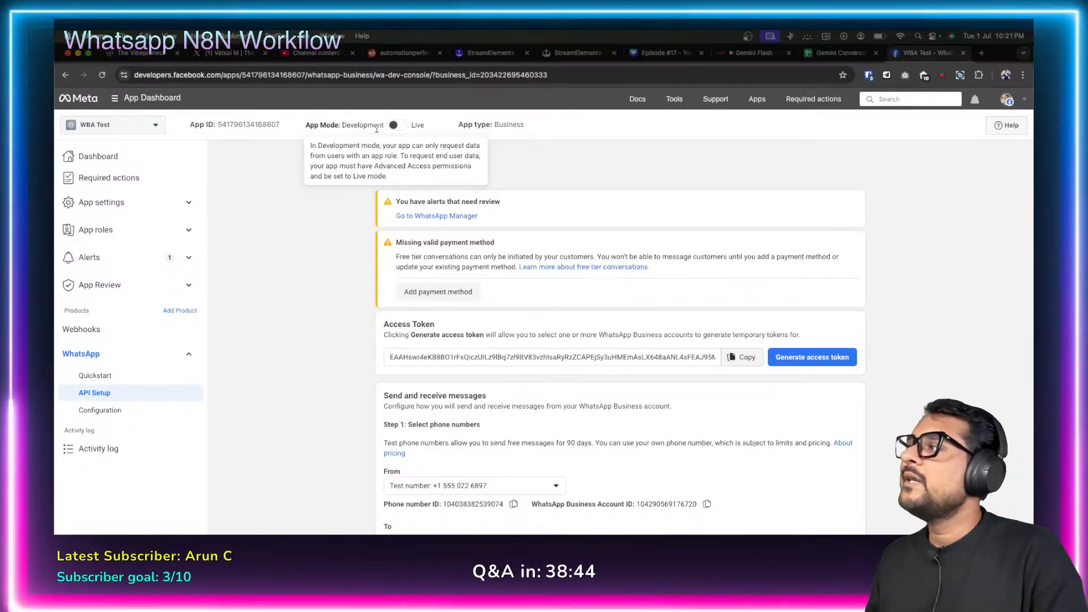
{"action": "left_click_drag", "start_coordinate": [305, 127], "coordinate": [337, 123]}
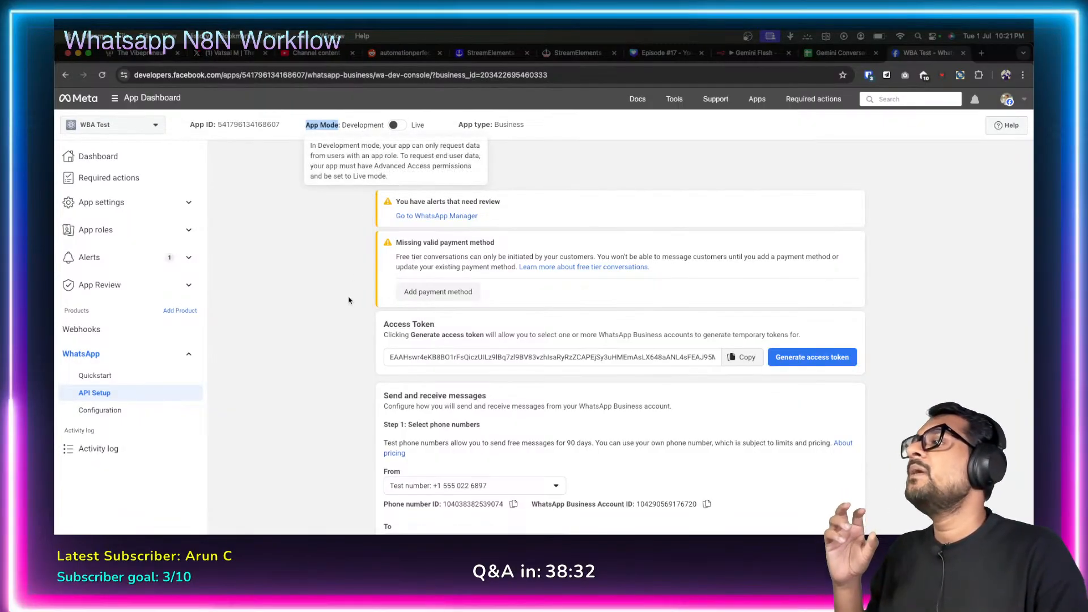
{"action": "scroll", "coordinate": [492, 416], "scroll_direction": "down", "scroll_amount": 5}
{"action": "left_click", "coordinate": [492, 414]}
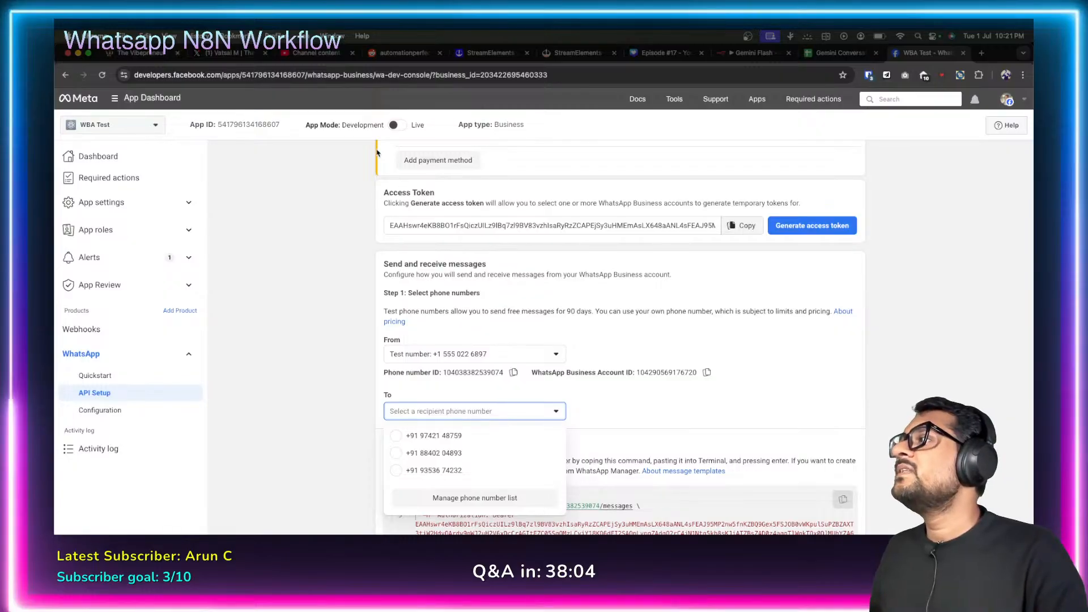
{"action": "left_click", "coordinate": [345, 413]}
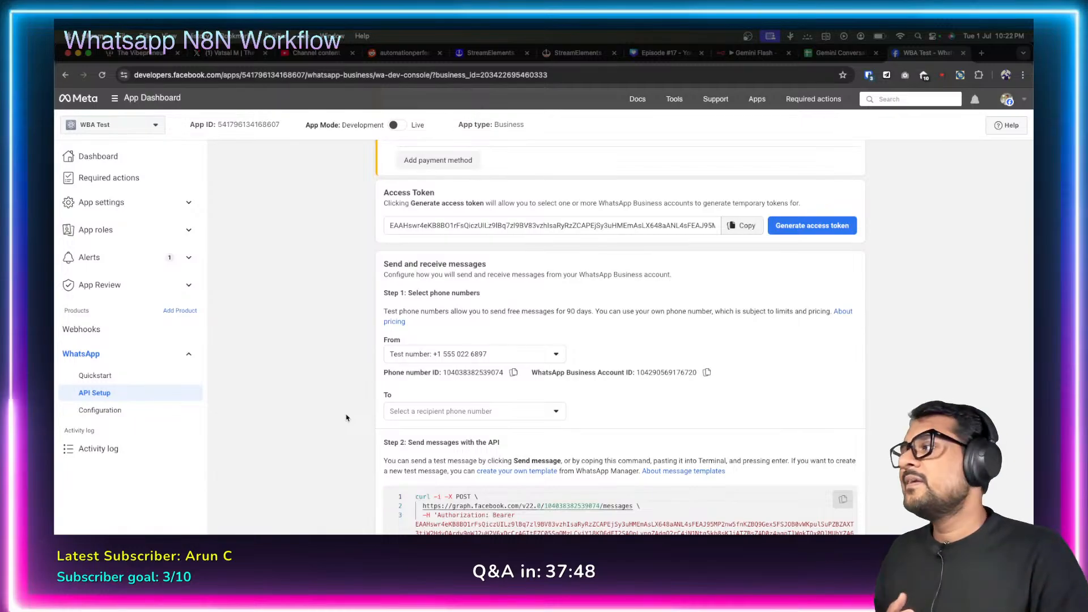
{"action": "mouse_move", "coordinate": [395, 124]}
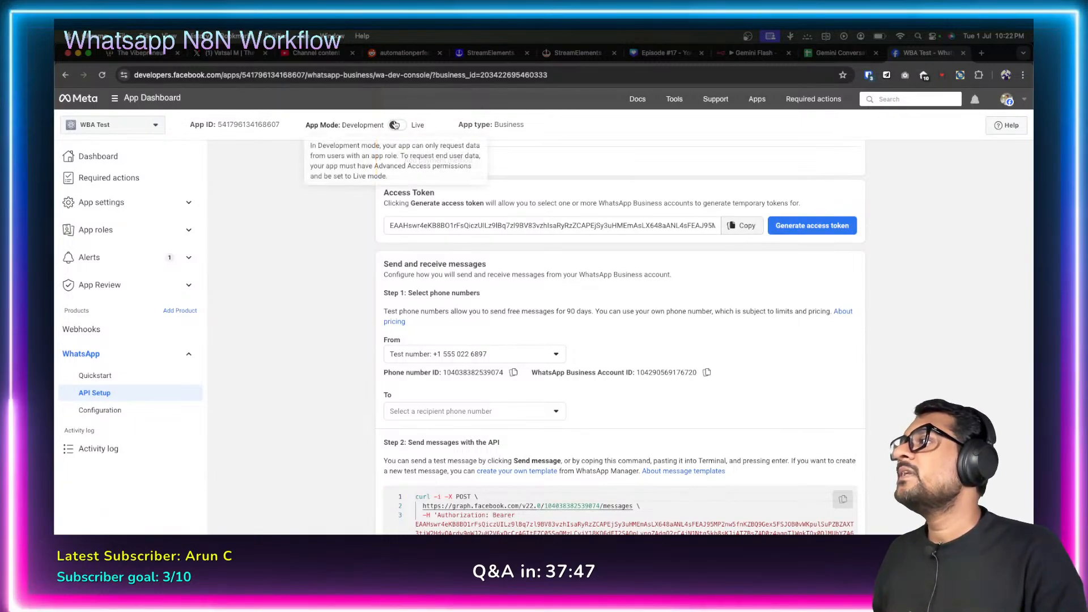
{"action": "left_click", "coordinate": [474, 411]}
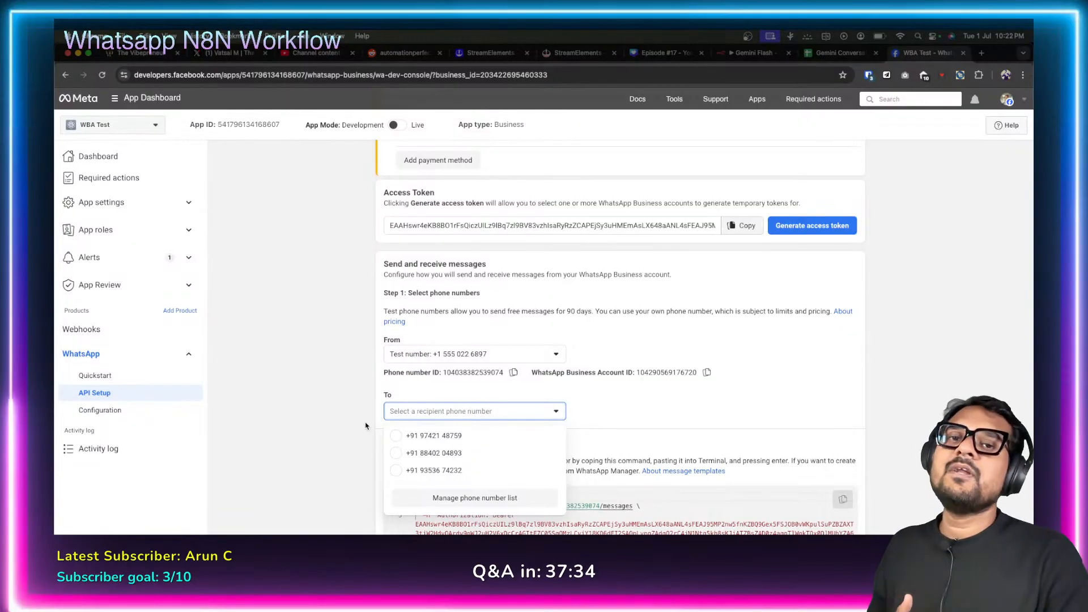
{"action": "left_click", "coordinate": [353, 430]}
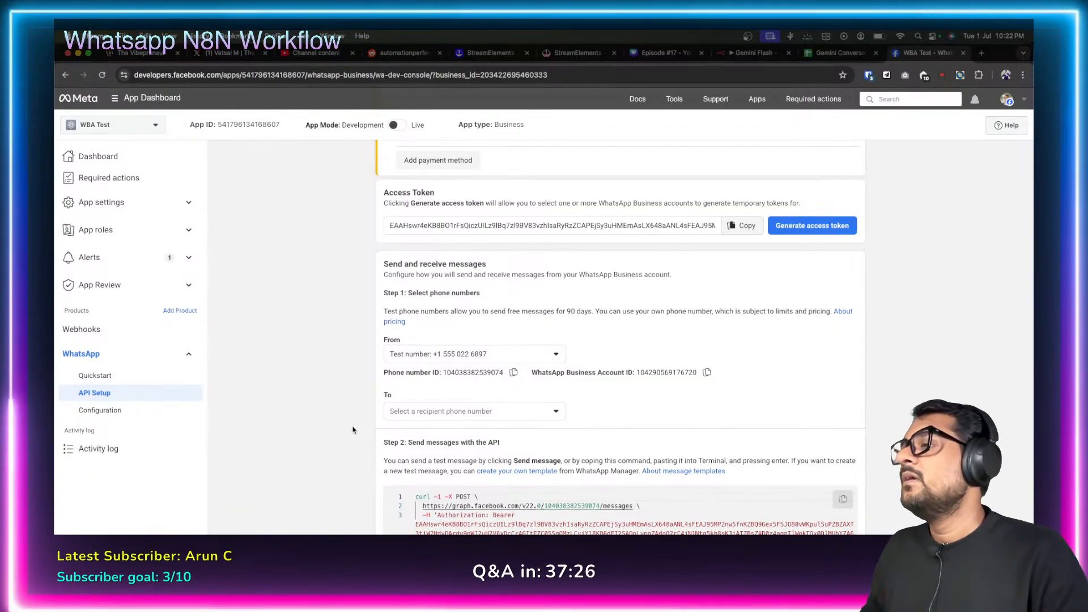
{"action": "left_click", "coordinate": [738, 57]}
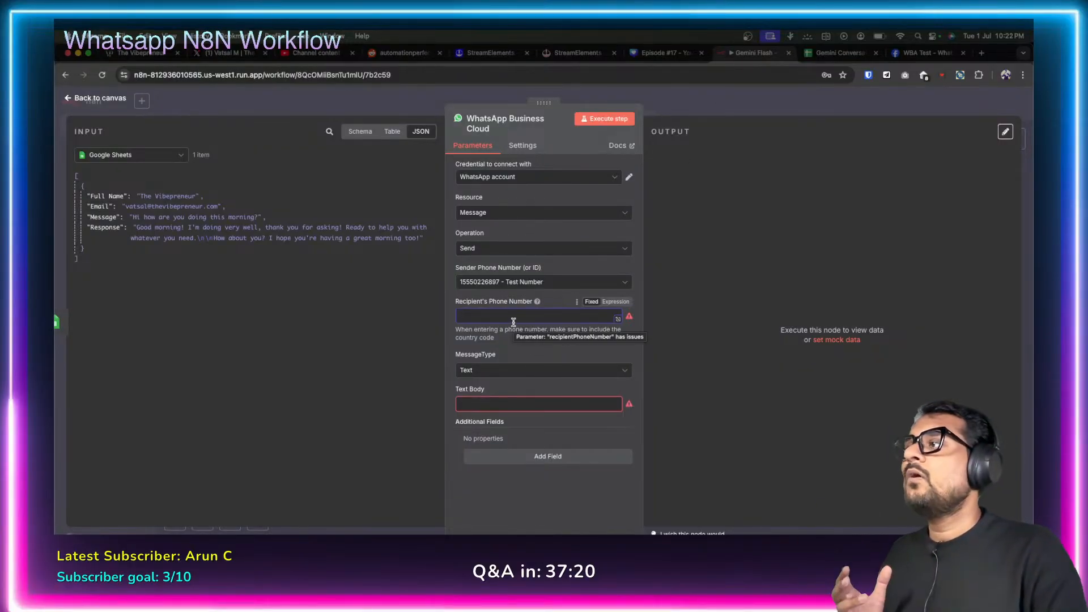
{"action": "left_click", "coordinate": [925, 53]}
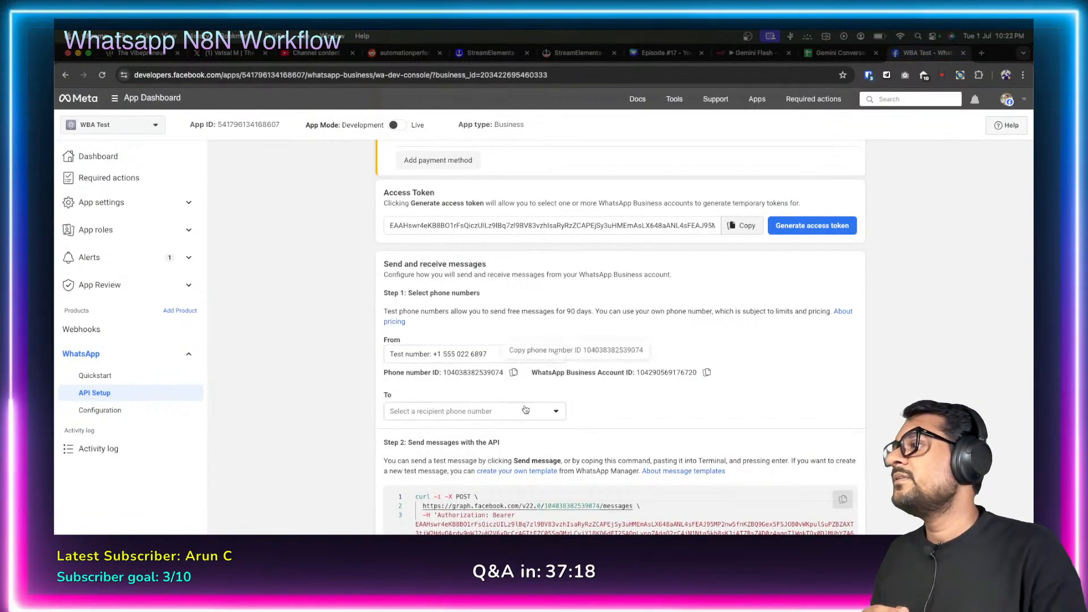
{"action": "left_click", "coordinate": [526, 412]}
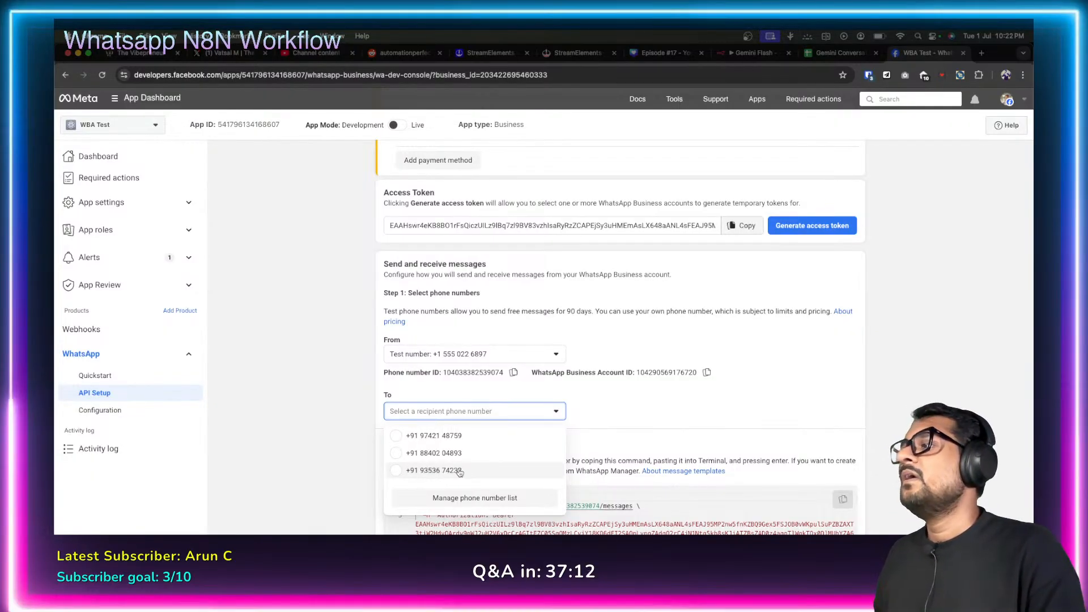
{"action": "left_click", "coordinate": [621, 408]}
Enter the recipient's 10-digit phone number, without country code, in the n8n WhatsApp node.
{"action": "left_click", "coordinate": [744, 55]}
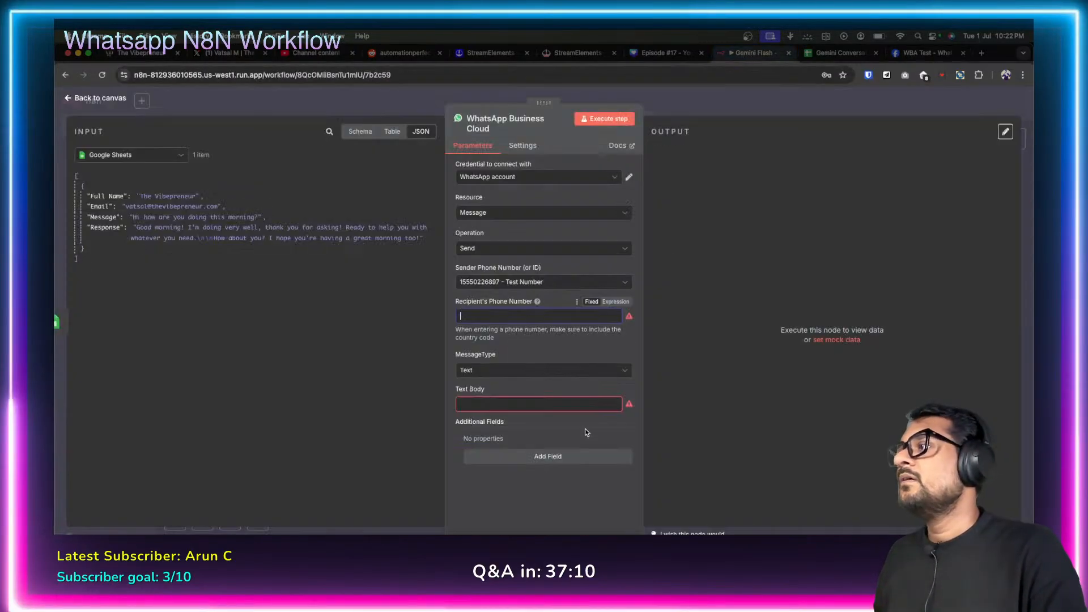
{"action": "left_click", "coordinate": [490, 315]}
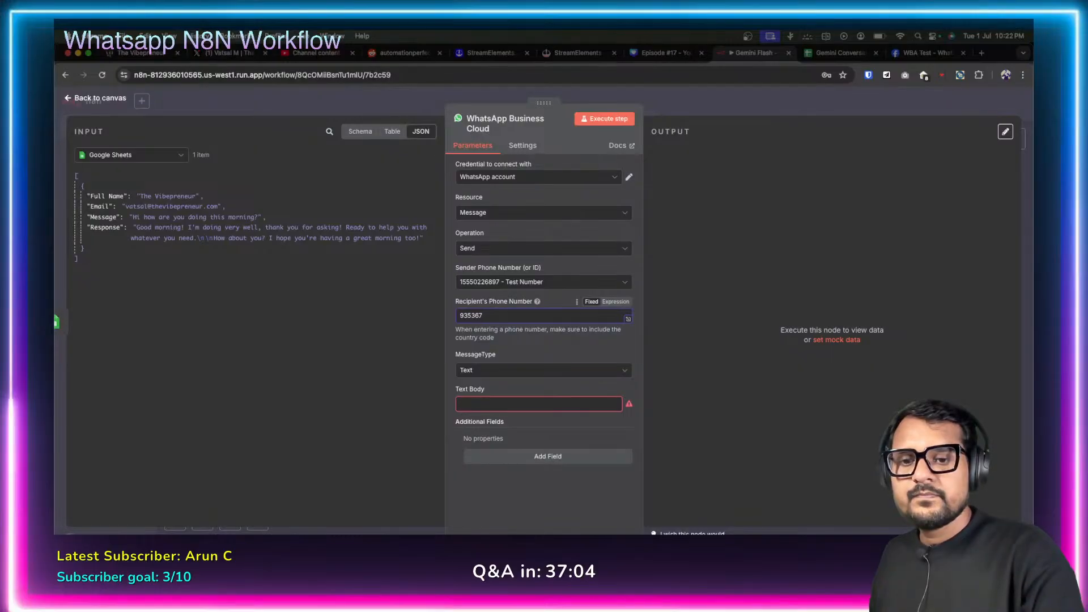
{"action": "left_click", "coordinate": [458, 316]}
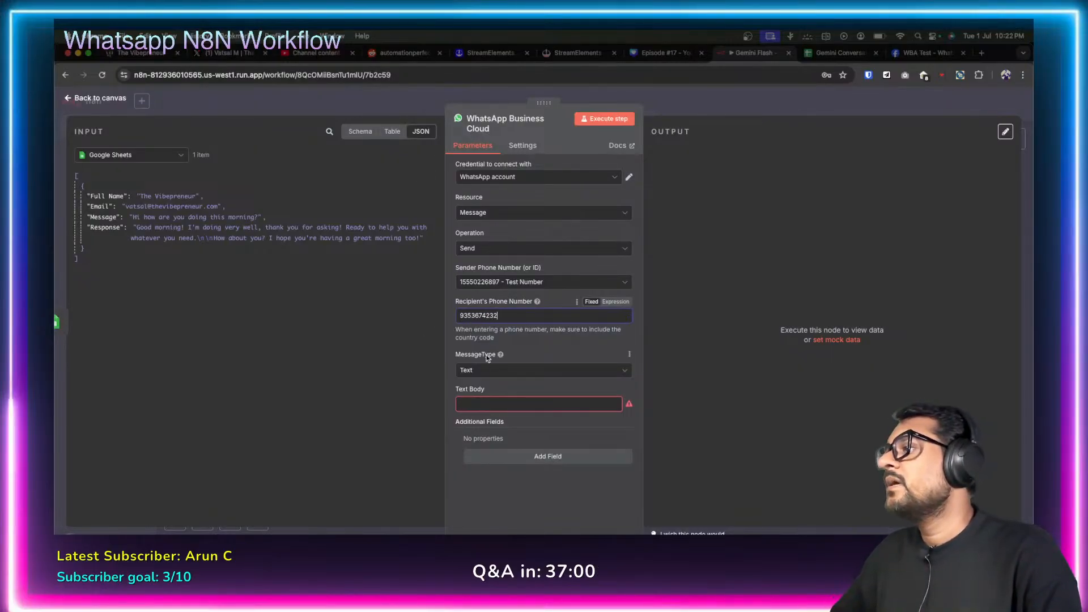
{"action": "left_click", "coordinate": [507, 404]}
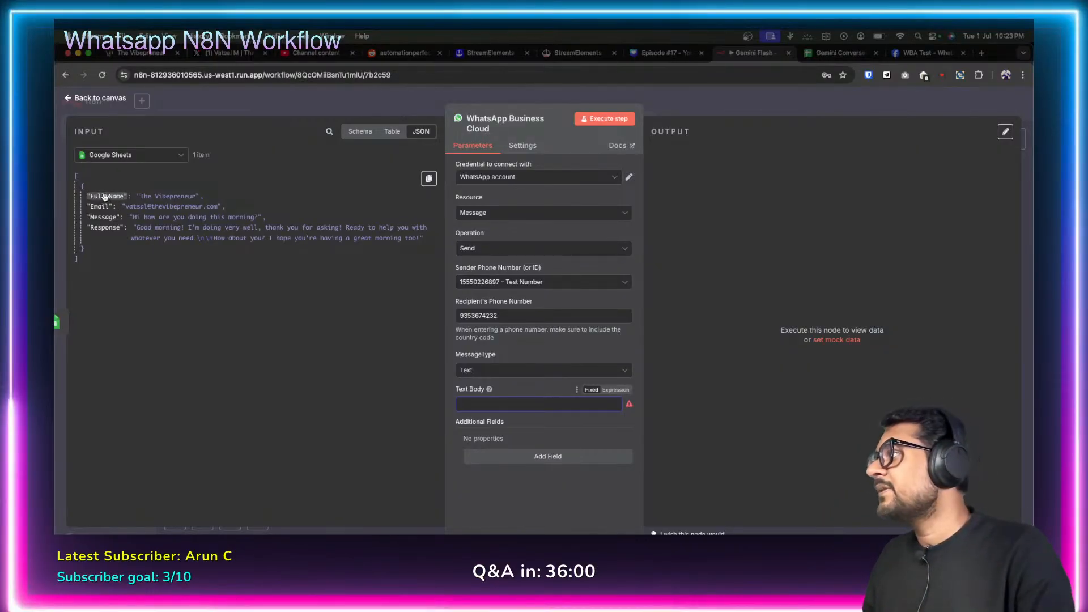
Fill Text Body with Full Name, ' has submitted his question for Gemini', then the Message field.
{"action": "left_click_drag", "start_coordinate": [108, 196], "coordinate": [488, 403]}
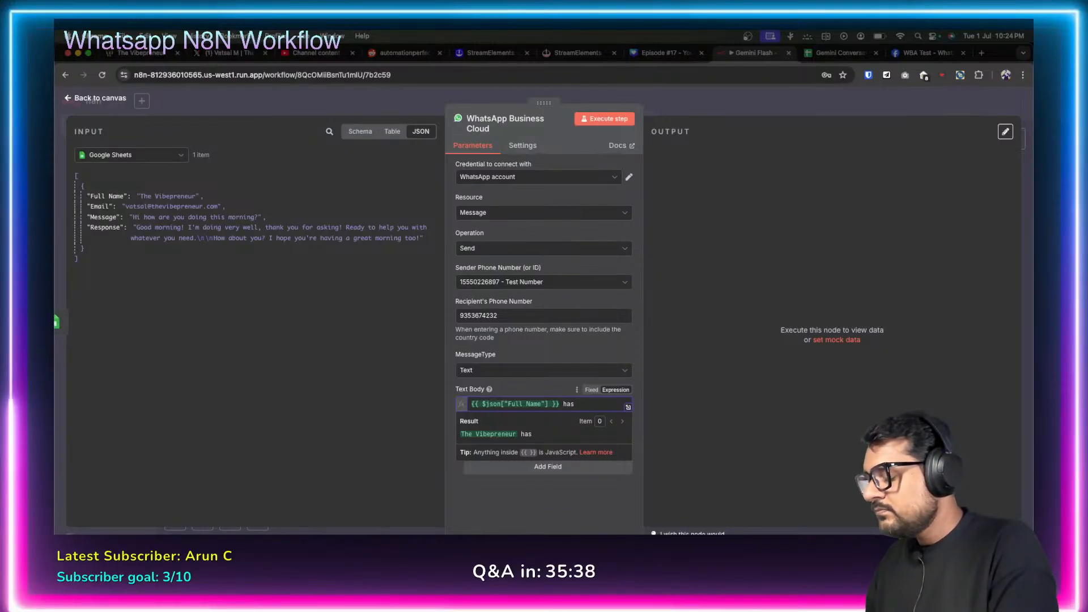
{"action": "type", "text": "has submitted"}
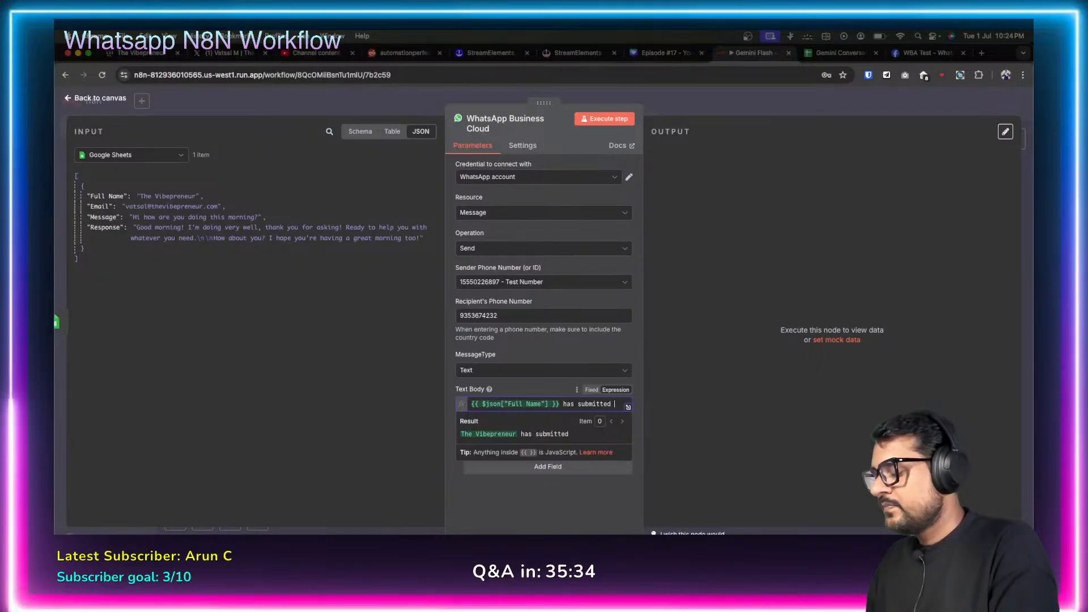
{"action": "type", "text": " h"}
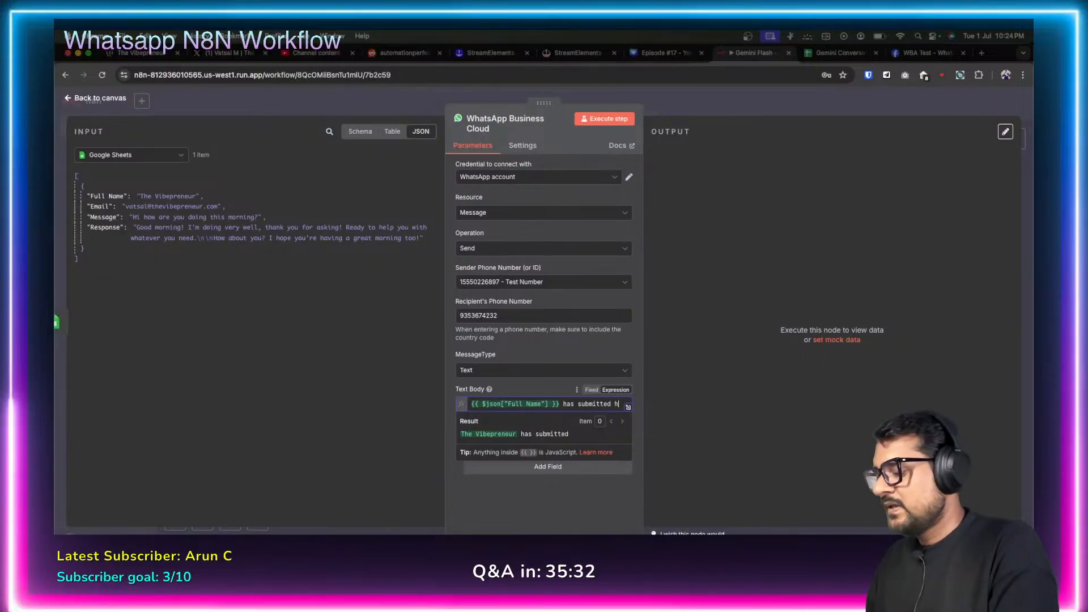
{"action": "type", "text": "is detai"}
{"action": "key", "text": "BackSpace"}
{"action": "key", "text": "BackSpace"}
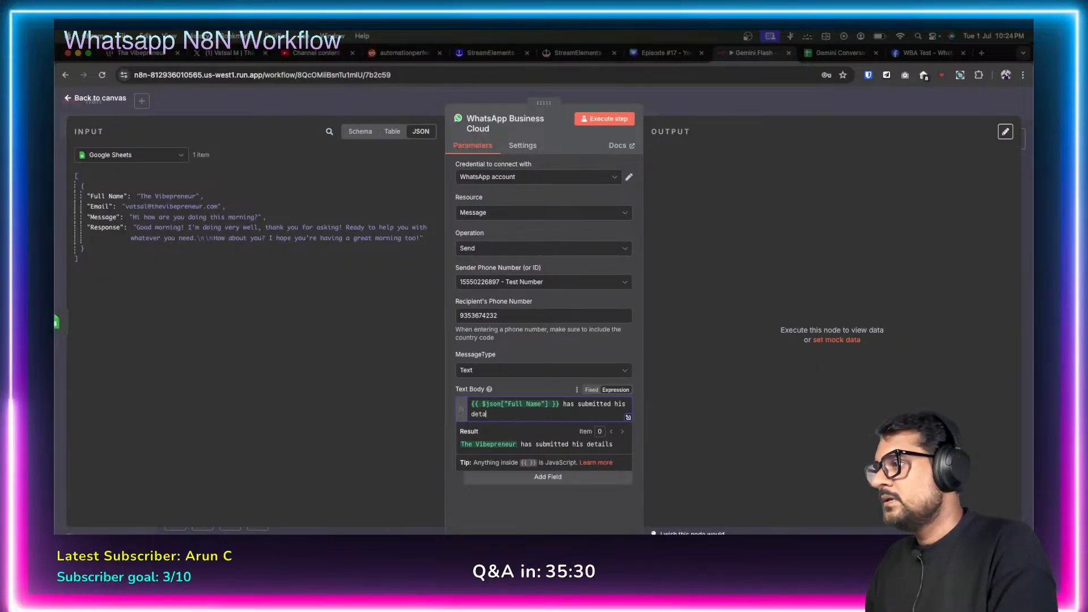
{"action": "key", "text": "BackSpace"}
{"action": "key", "text": "BackSpace"}
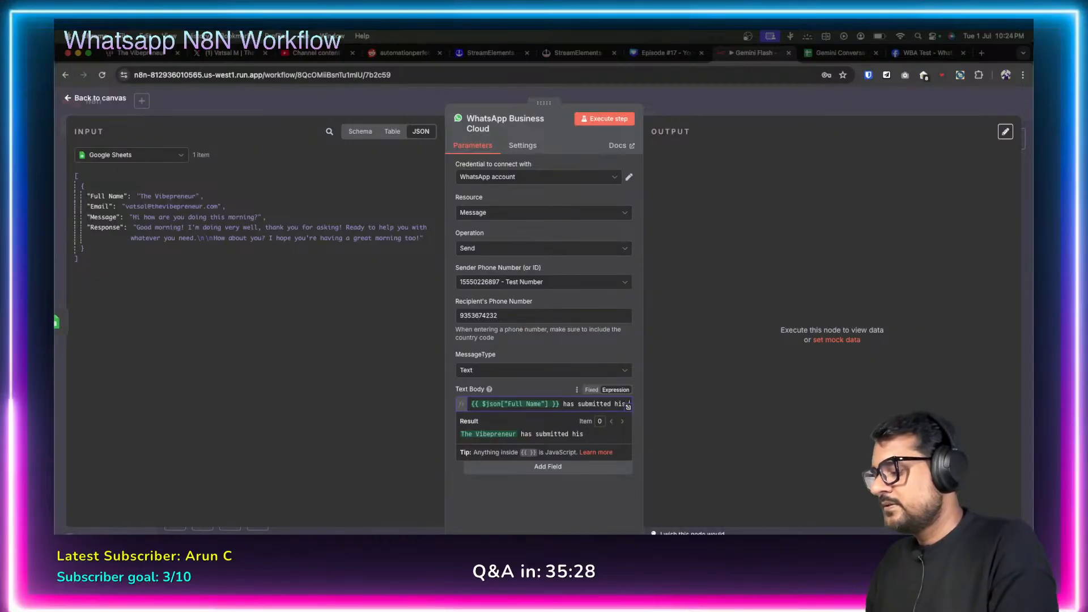
{"action": "type", "text": "ques"}
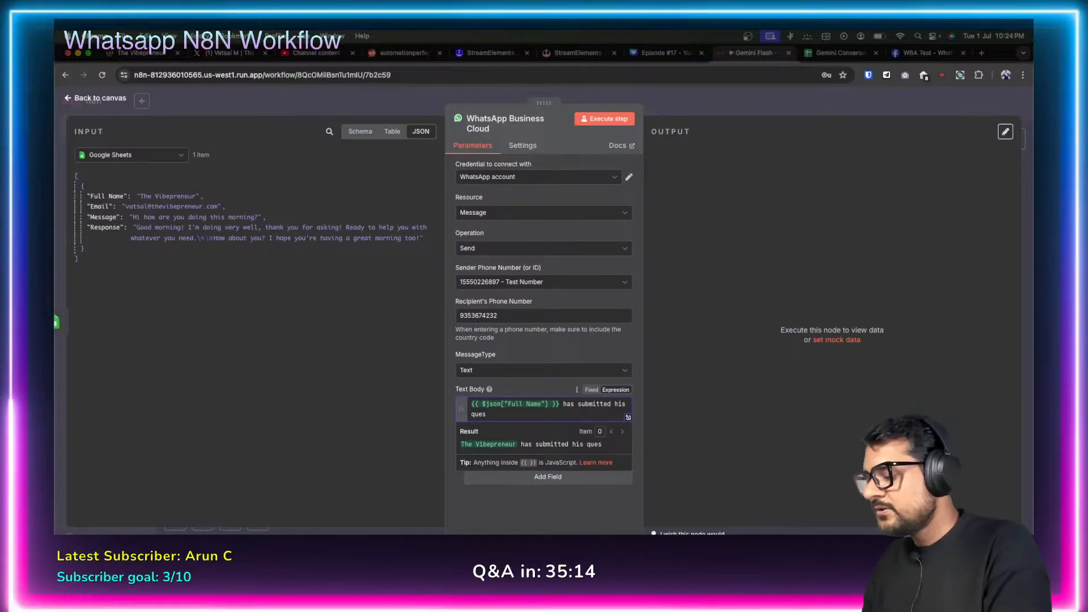
{"action": "type", "text": "tion for"}
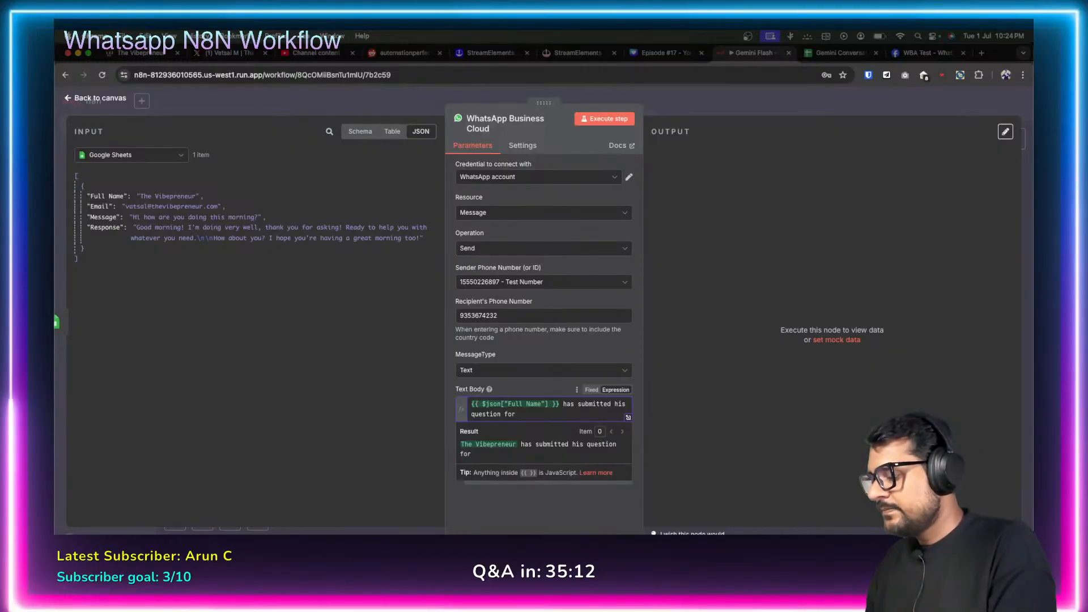
{"action": "type", "text": " Gem"}
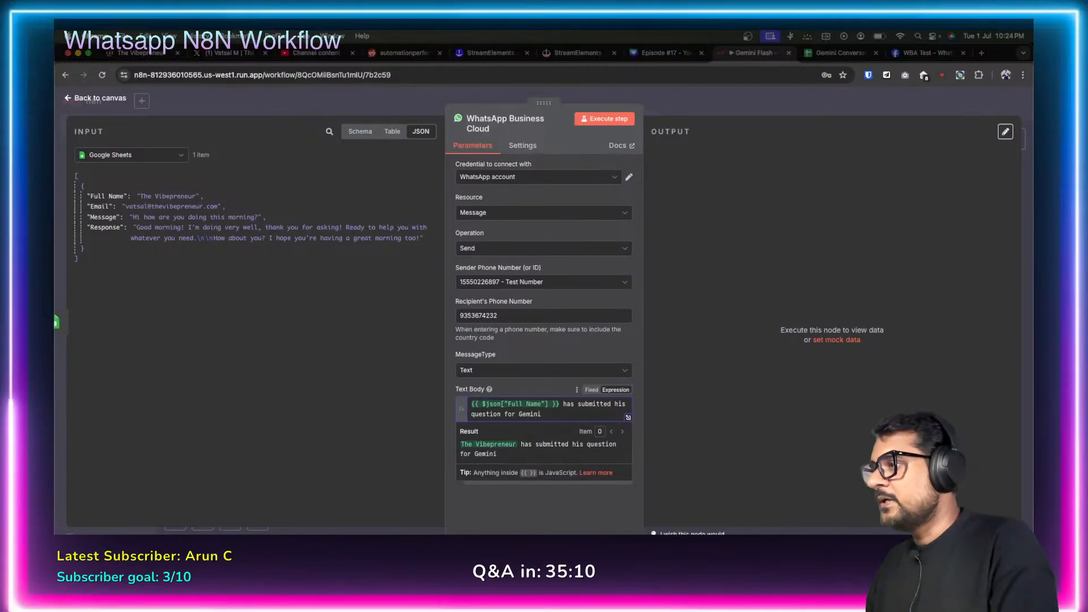
{"action": "type", "text": "ini"}
{"action": "key", "text": "Return"}
{"action": "key", "text": "Return"}
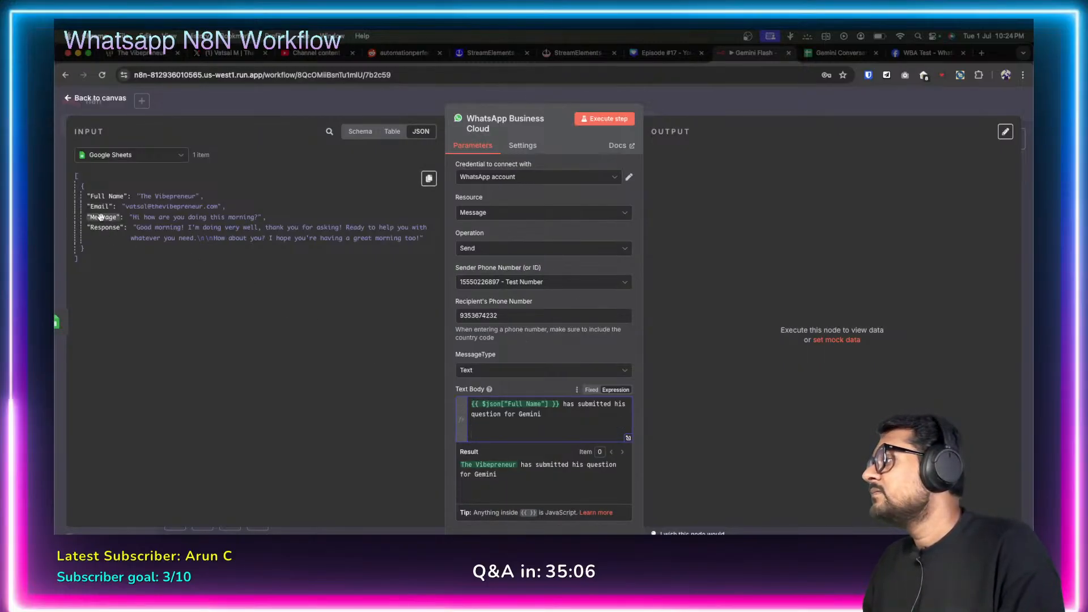
{"action": "left_click_drag", "start_coordinate": [100, 217], "coordinate": [485, 432]}
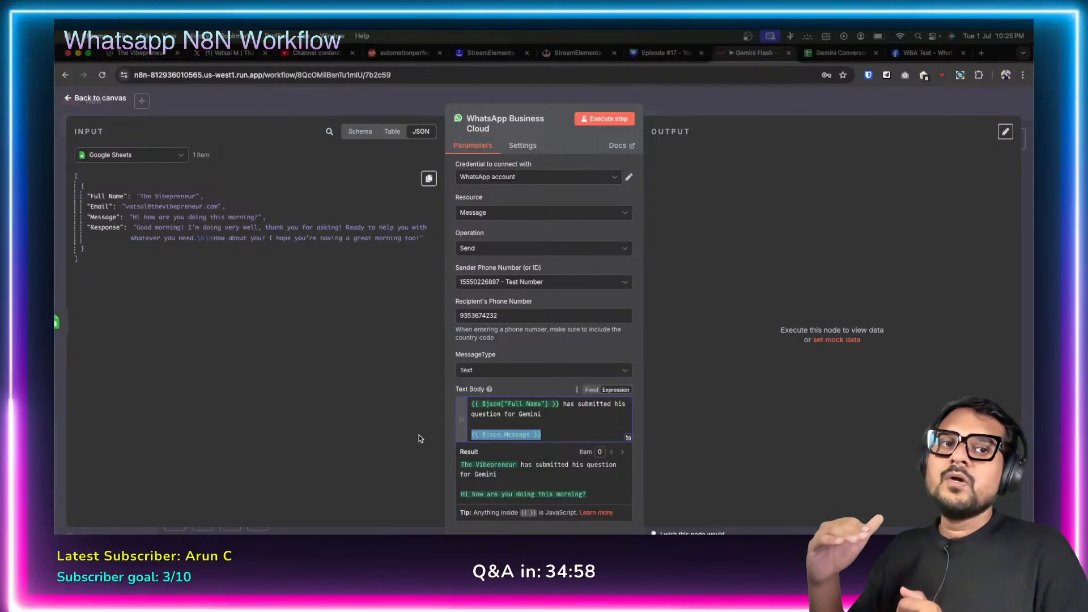
{"action": "left_click", "coordinate": [421, 413]}
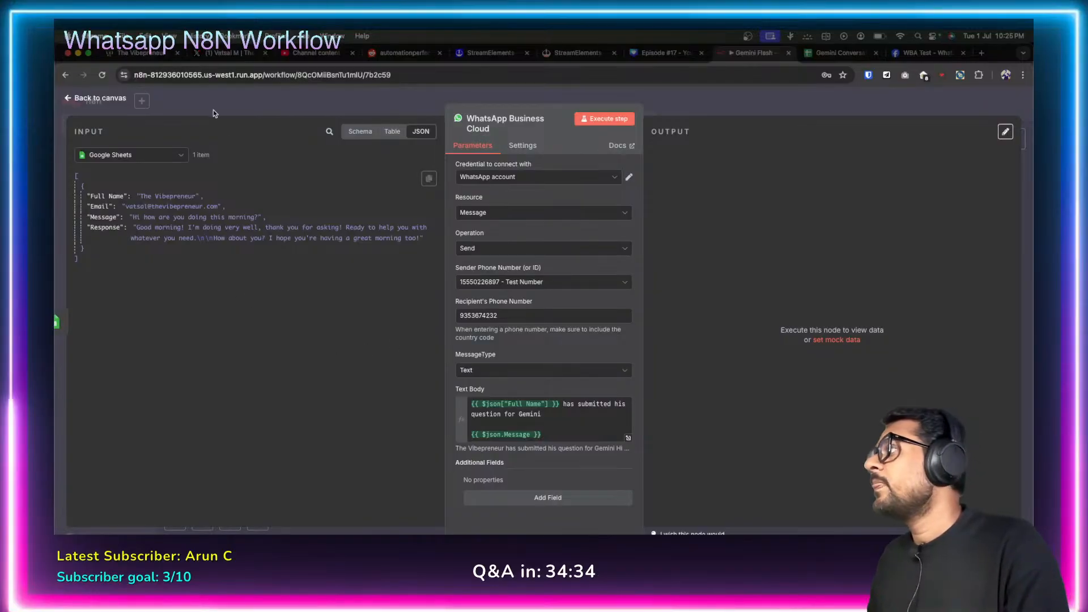
{"action": "left_click", "coordinate": [81, 106]}
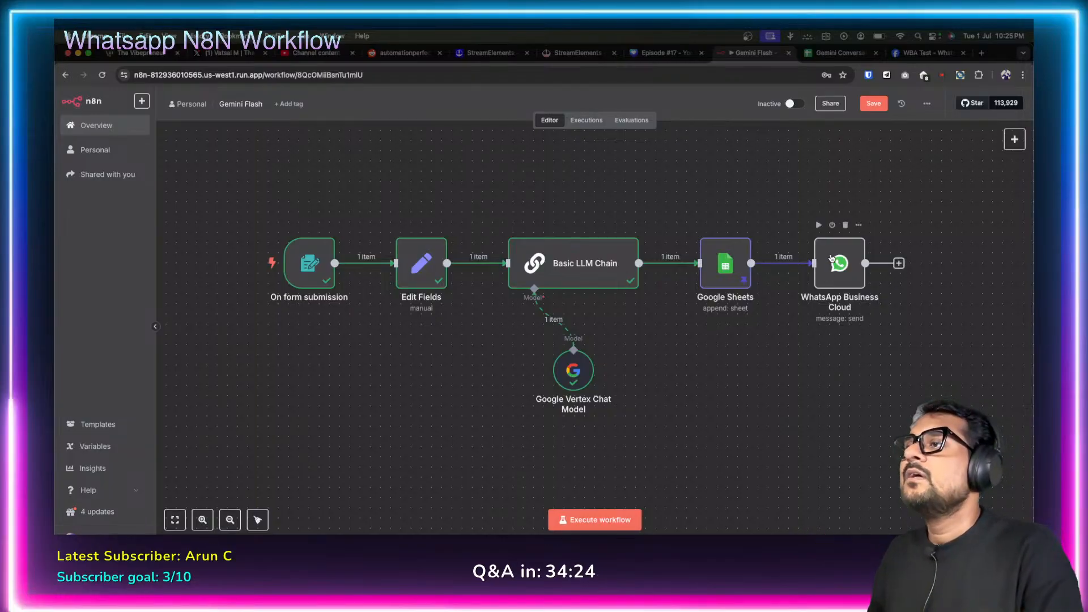
{"action": "double_click", "coordinate": [840, 271]}
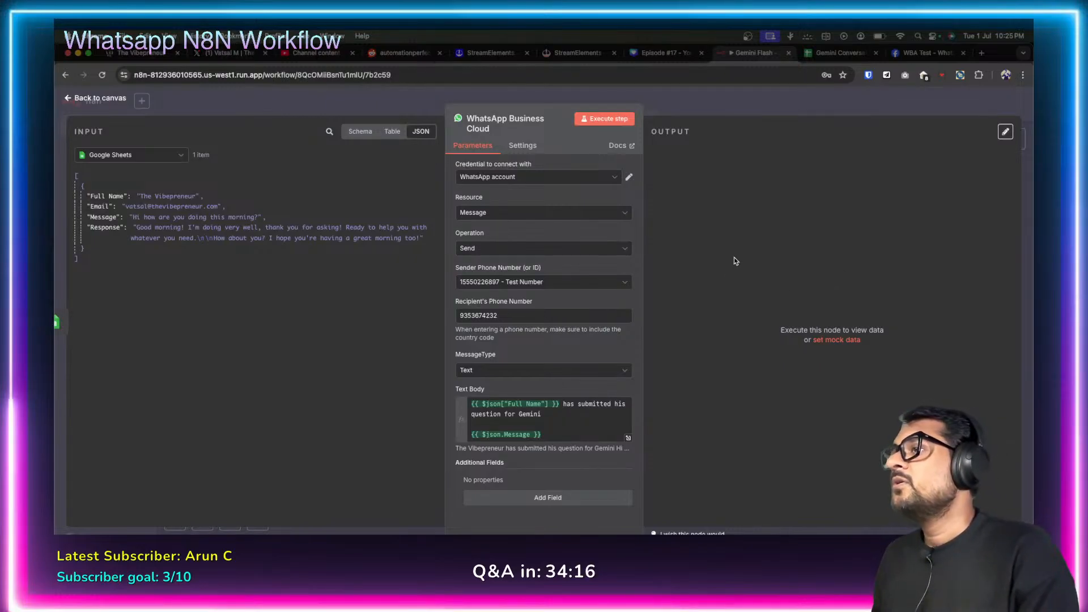
Test-run the WhatsApp node and highlight its 'Recipient phone number not in allowed list' error.
{"action": "left_click", "coordinate": [602, 119]}
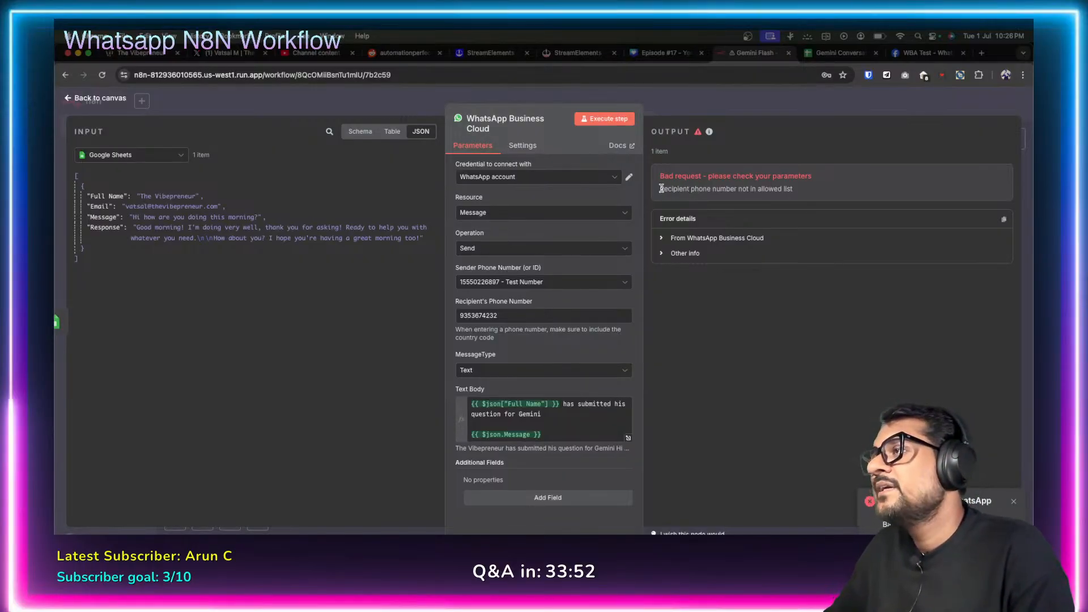
{"action": "left_click_drag", "start_coordinate": [660, 189], "coordinate": [805, 189]}
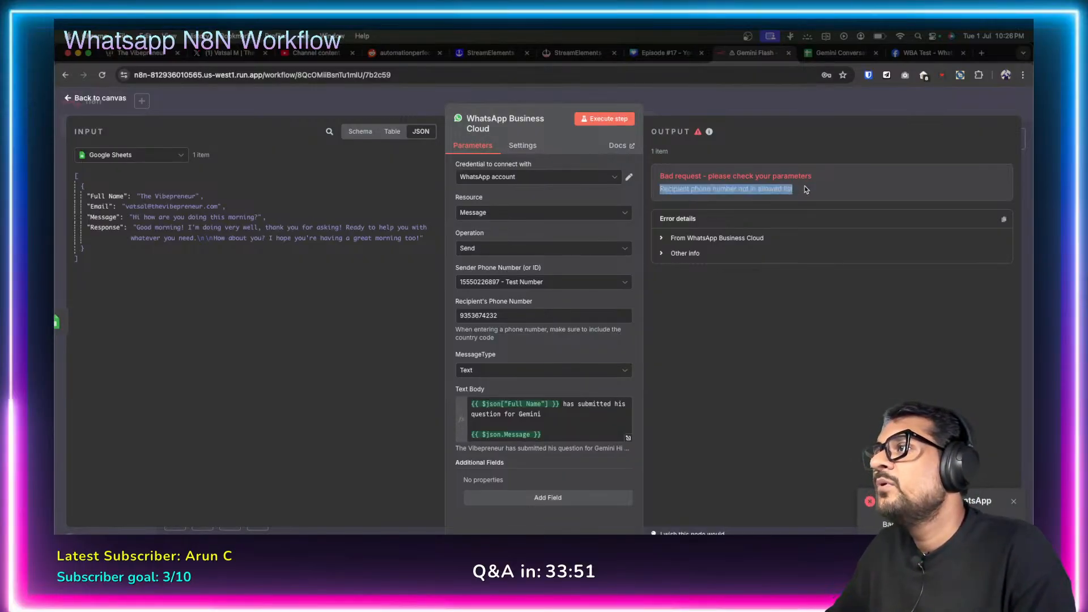
{"action": "left_click", "coordinate": [758, 303]}
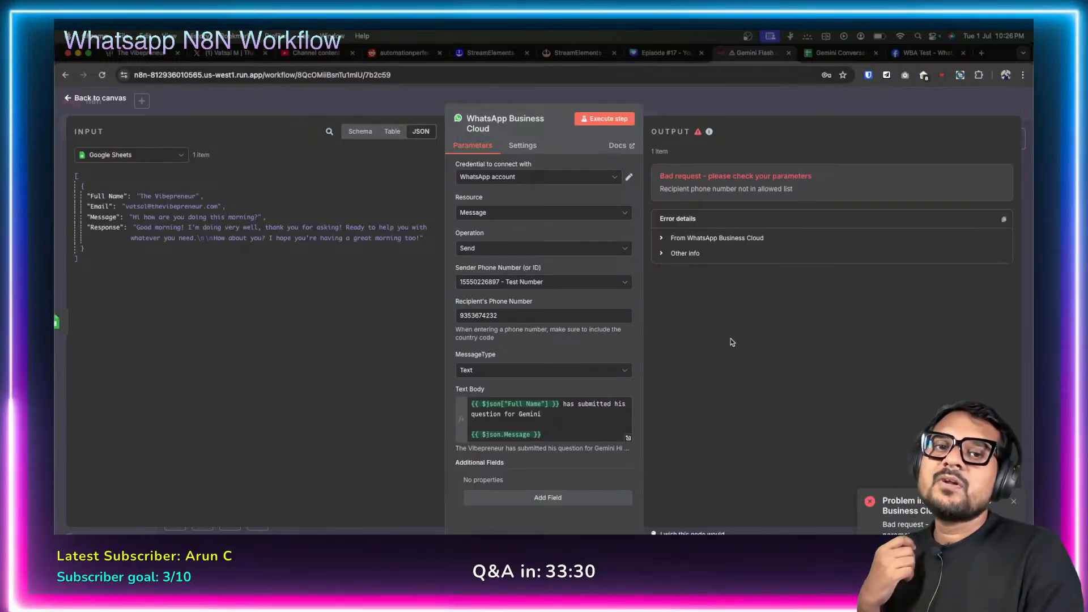
{"action": "left_click", "coordinate": [928, 53]}
{"action": "left_click", "coordinate": [544, 413]}
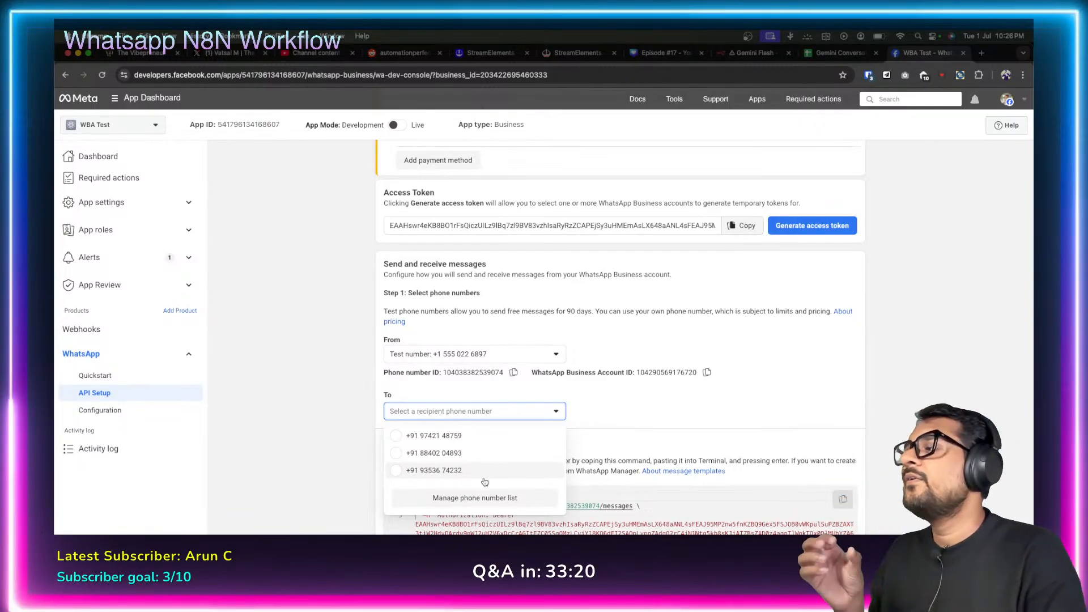
{"action": "left_click", "coordinate": [743, 54]}
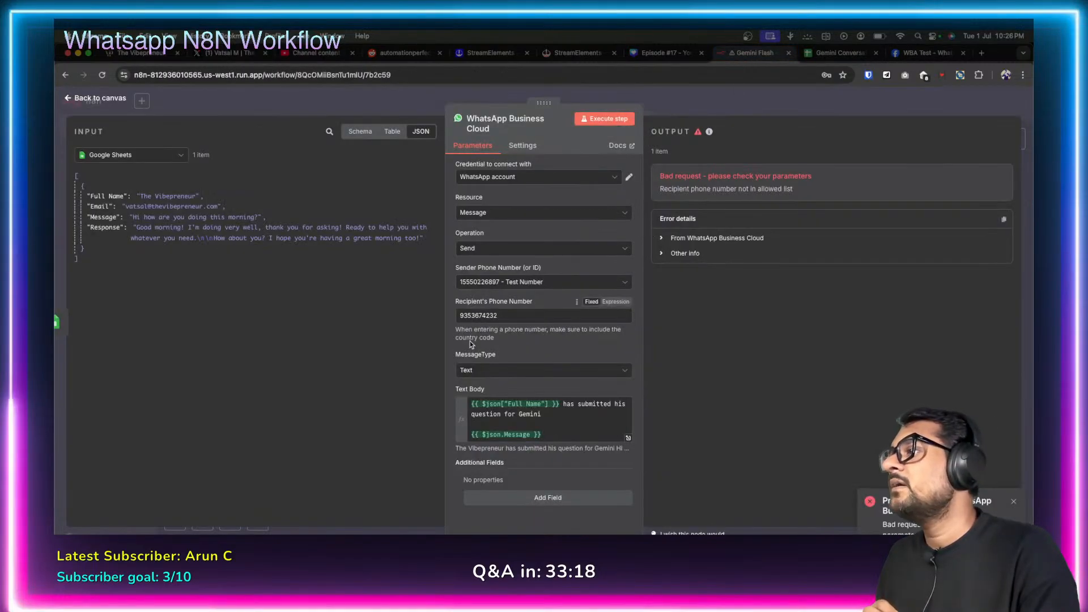
Prefix the recipient's number with the +91 country code and rerun the node successfully.
{"action": "left_click", "coordinate": [459, 312]}
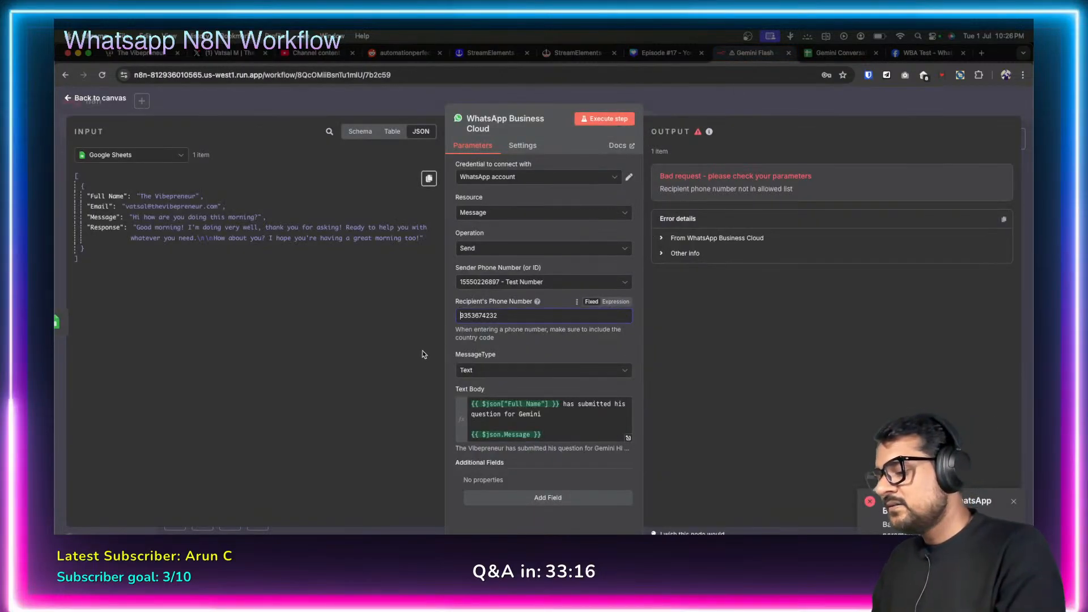
{"action": "type", "text": "+91"}
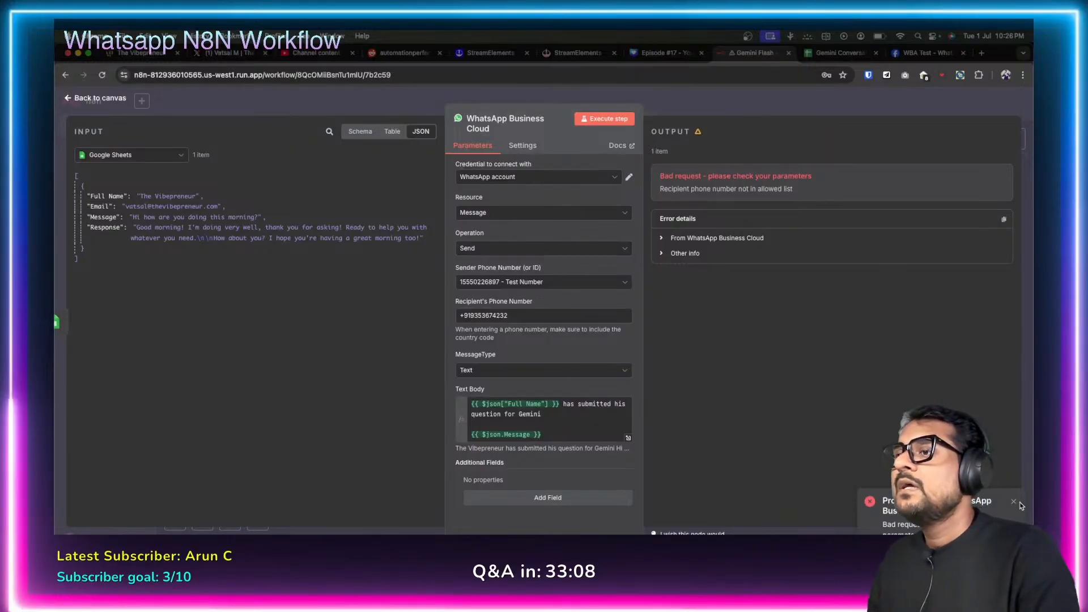
{"action": "left_click", "coordinate": [604, 119]}
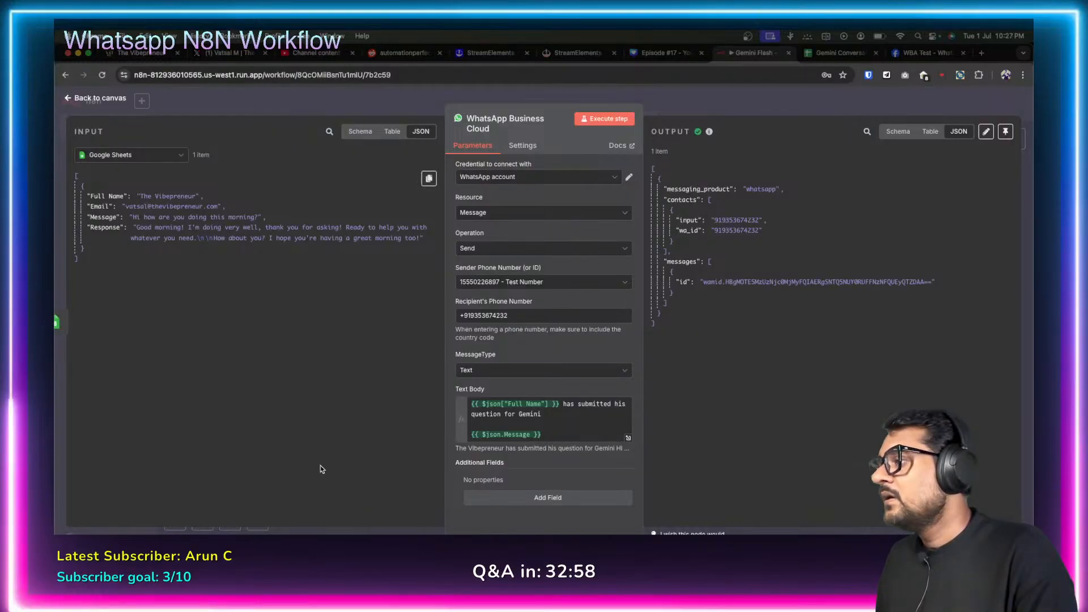
Launch iPhone Mirroring from Launchpad's last page and drag its window off to the right.
{"action": "left_click", "coordinate": [309, 606]}
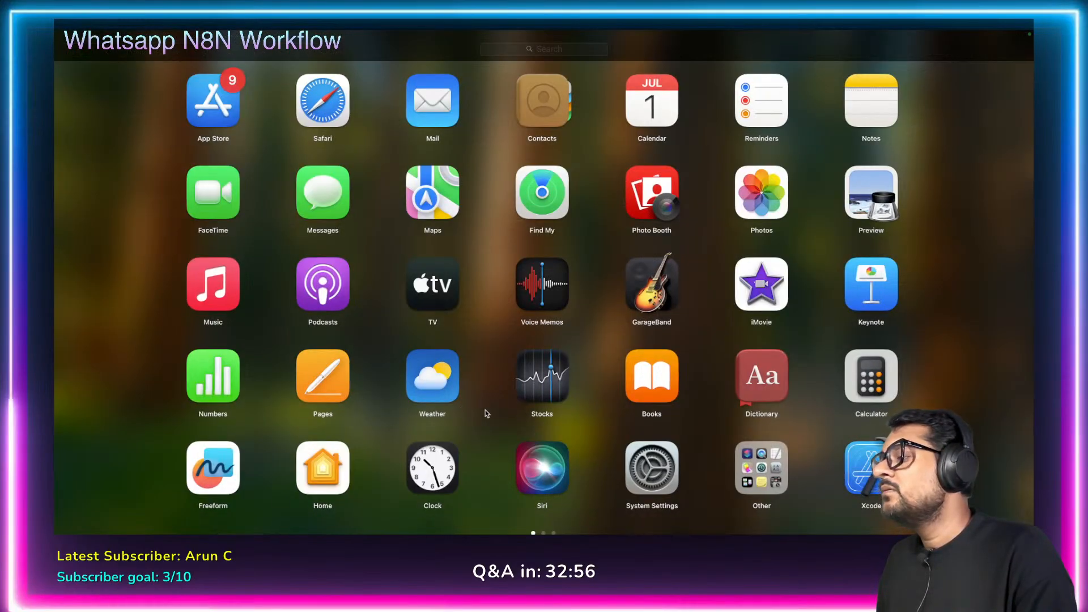
{"action": "scroll", "coordinate": [486, 411], "scroll_direction": "right", "scroll_amount": 2}
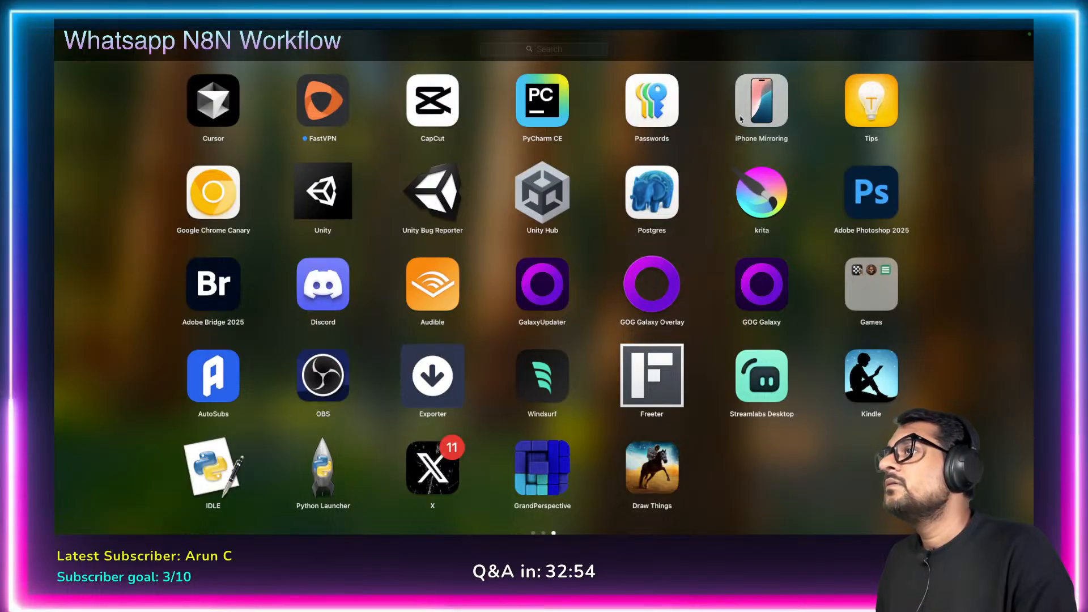
{"action": "left_click", "coordinate": [761, 101]}
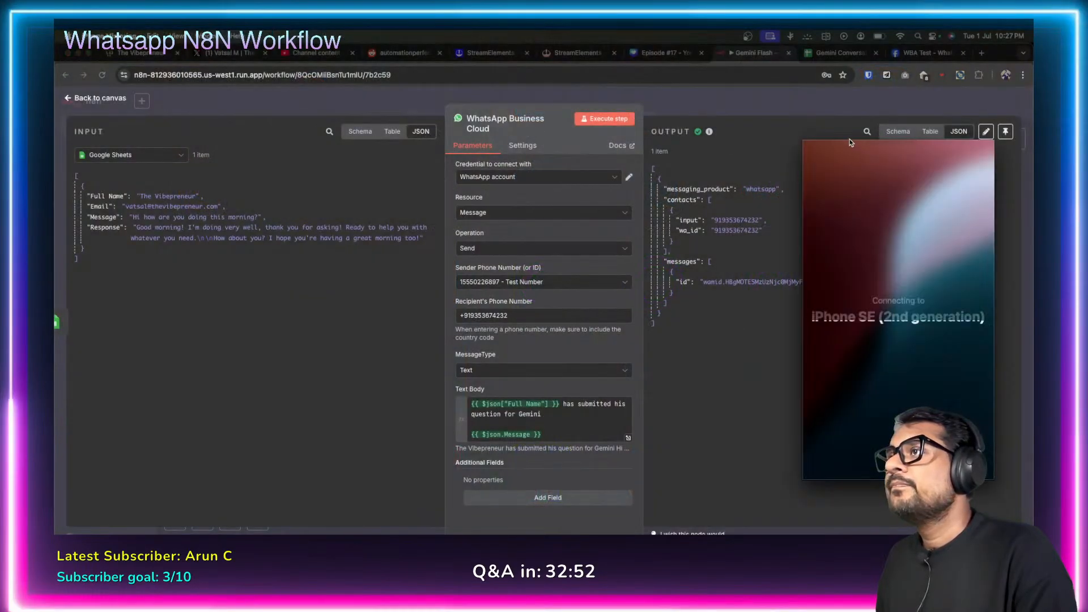
{"action": "mouse_move", "coordinate": [855, 134]}
{"action": "left_click_drag", "start_coordinate": [858, 134], "coordinate": [1087, 135]}
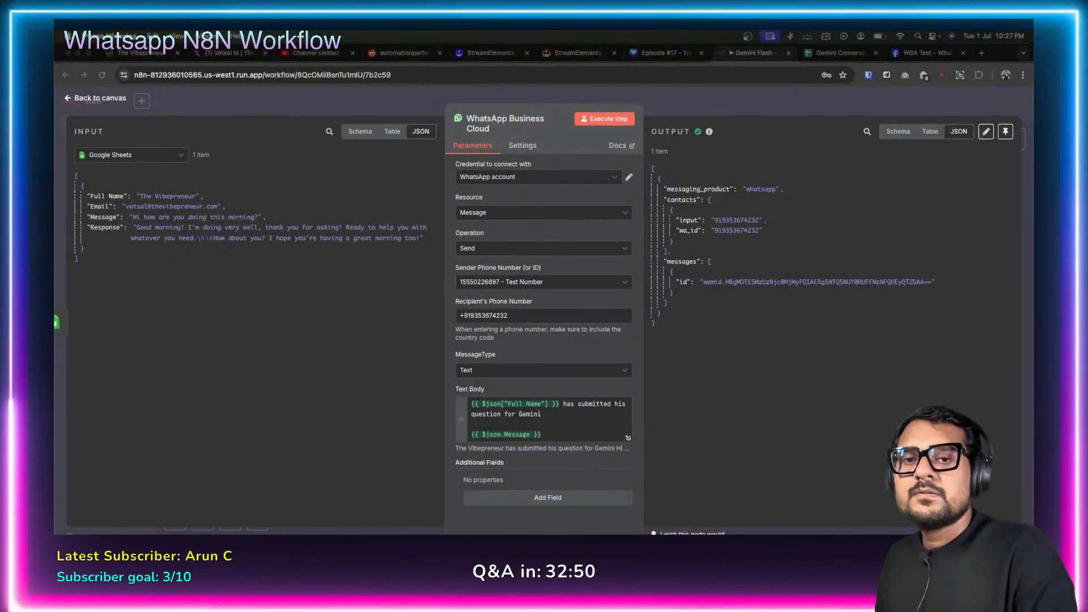
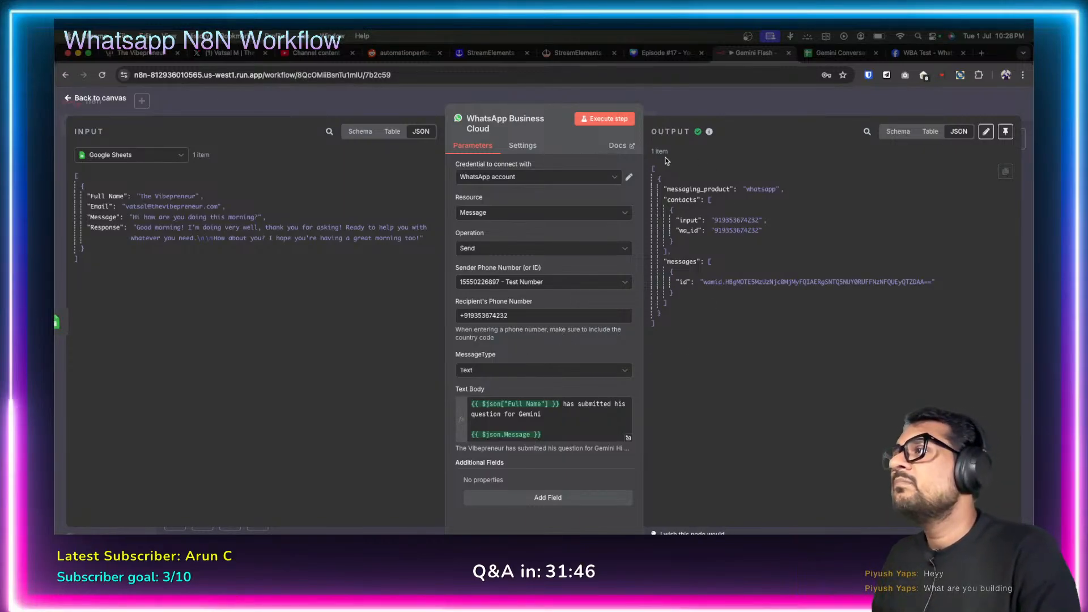
Highlight the WhatsApp node's output JSON, then leave the node for the workflow canvas.
{"action": "left_click_drag", "start_coordinate": [657, 179], "coordinate": [704, 324]}
{"action": "left_click", "coordinate": [702, 316]}
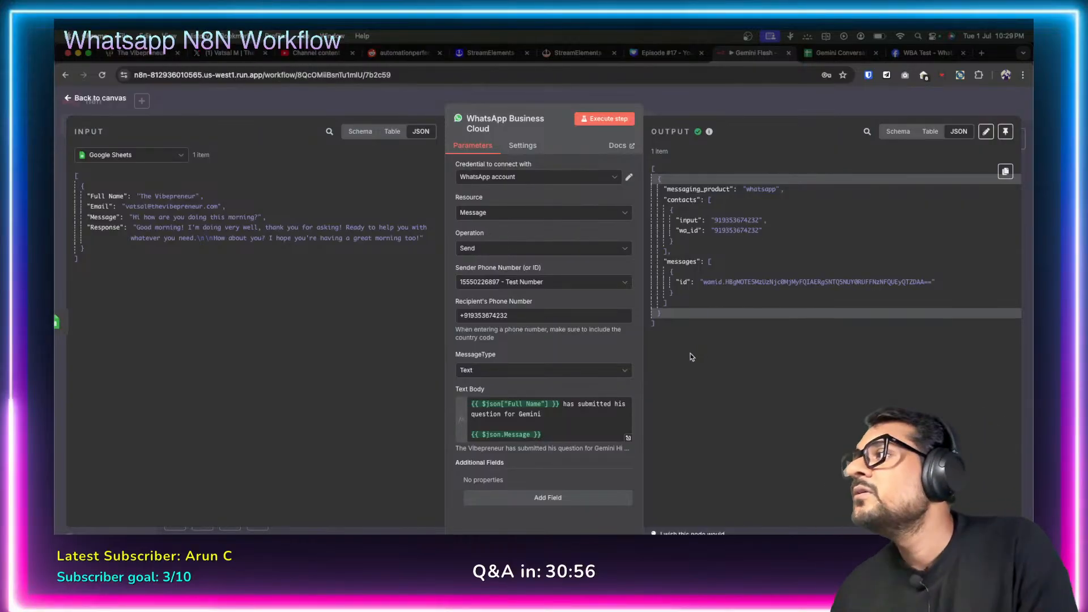
{"action": "left_click", "coordinate": [69, 99]}
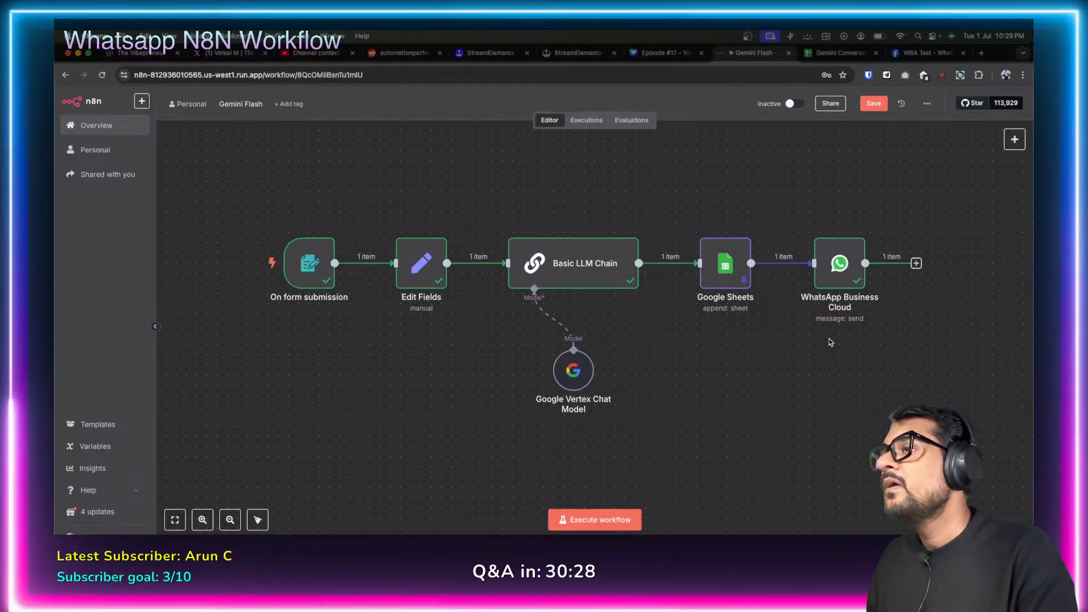
Reopen the WhatsApp node, check Meta's allowed recipients, and start replacing the old recipient number.
{"action": "double_click", "coordinate": [825, 272]}
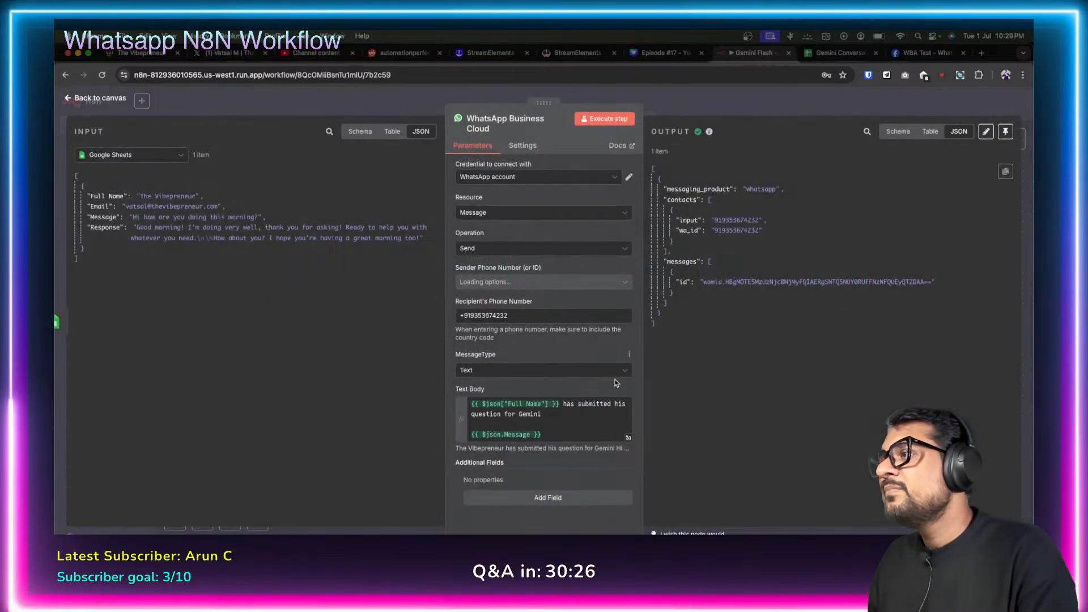
{"action": "left_click", "coordinate": [928, 53]}
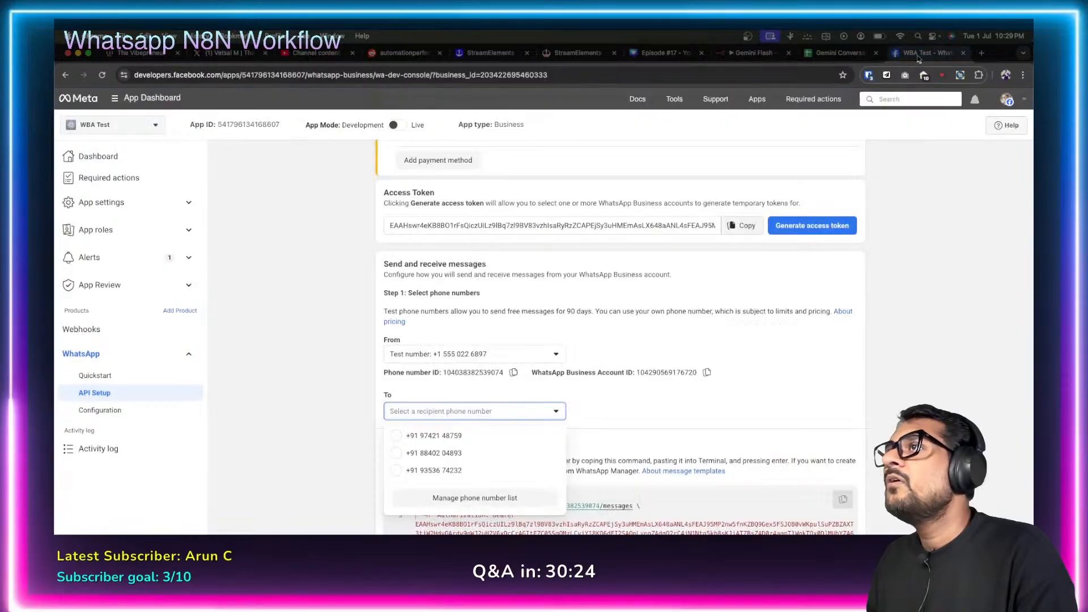
{"action": "scroll", "coordinate": [567, 408], "scroll_direction": "down", "scroll_amount": 1}
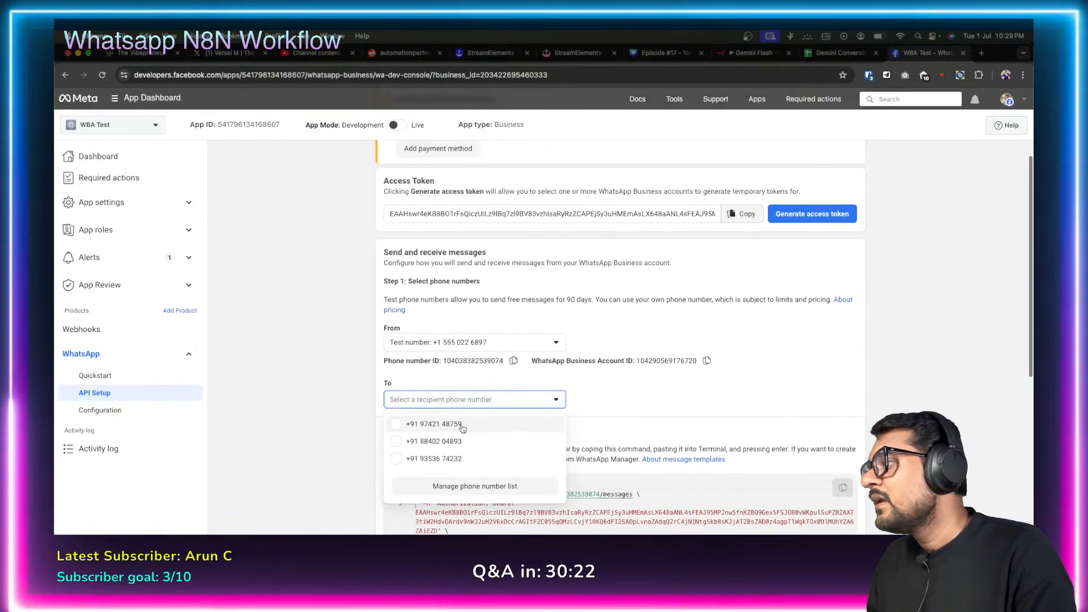
{"action": "left_click", "coordinate": [688, 385]}
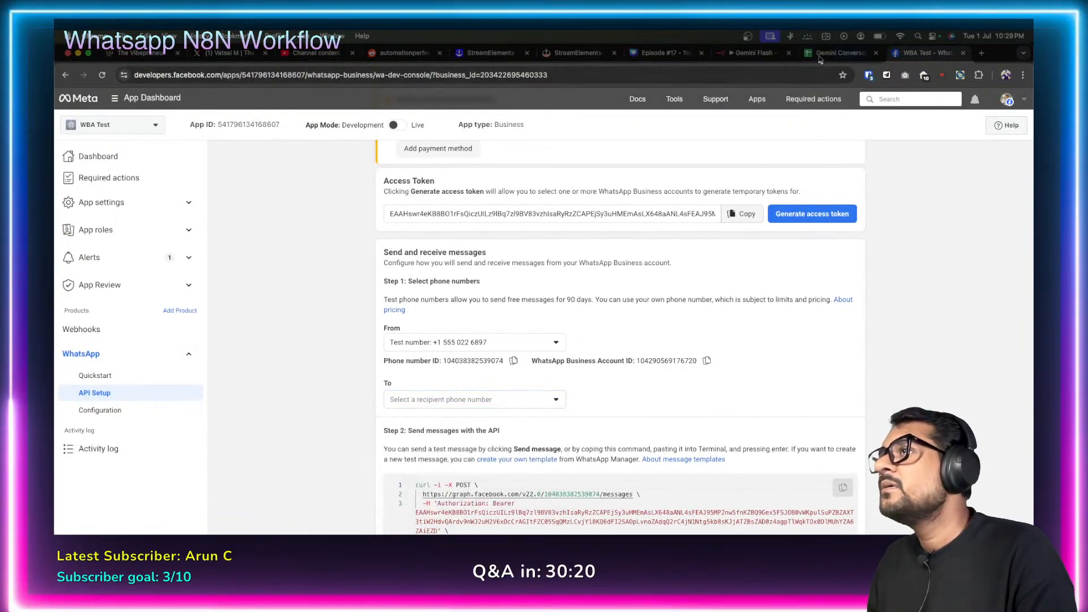
{"action": "left_click", "coordinate": [727, 56]}
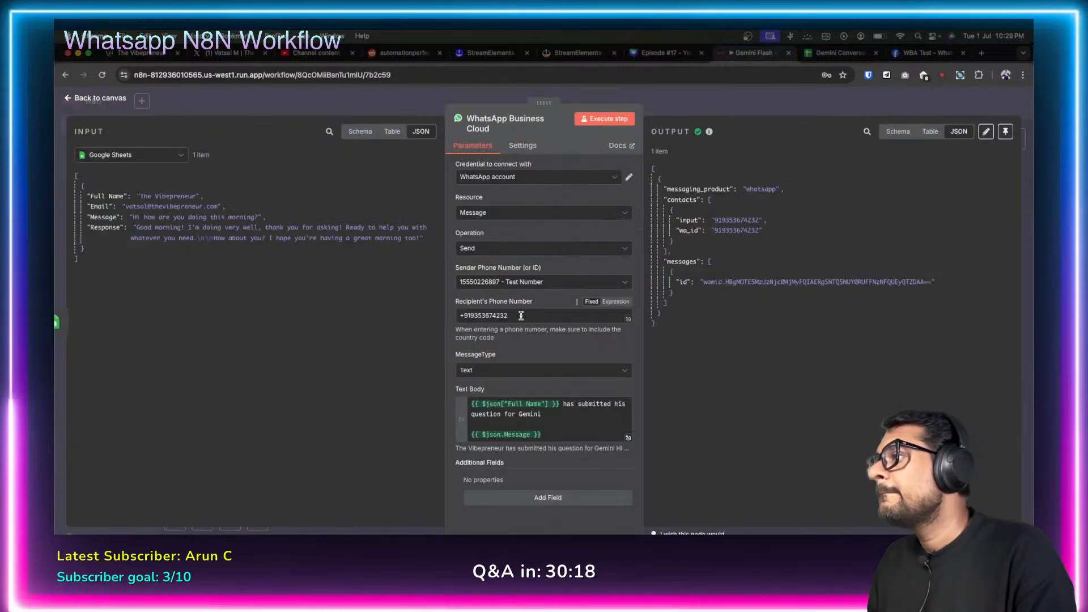
{"action": "left_click_drag", "start_coordinate": [508, 316], "coordinate": [477, 313]}
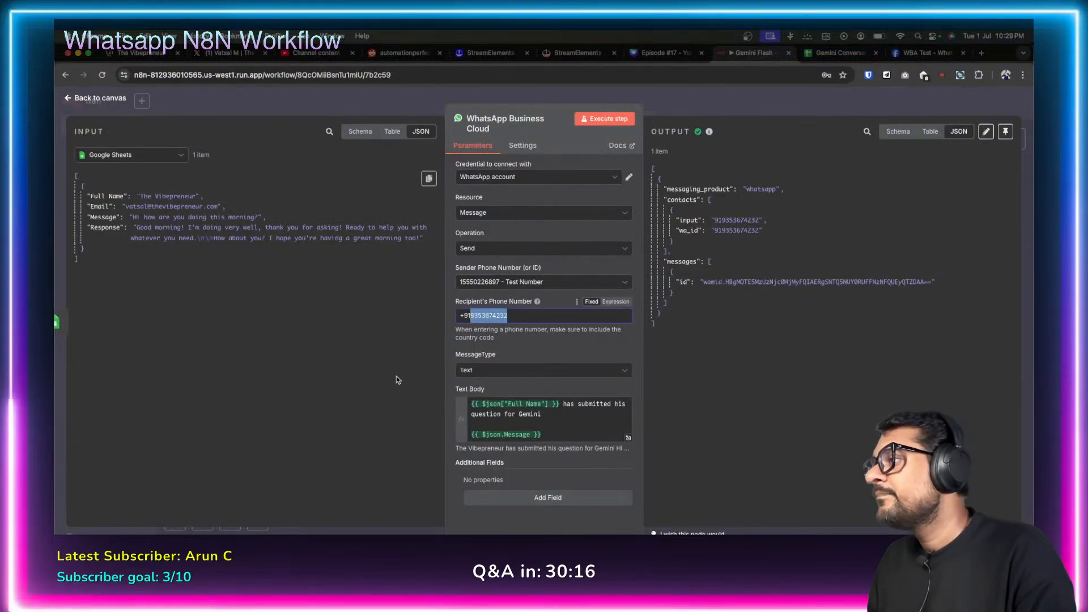
{"action": "key", "text": "BackSpace"}
{"action": "type", "text": "97"}
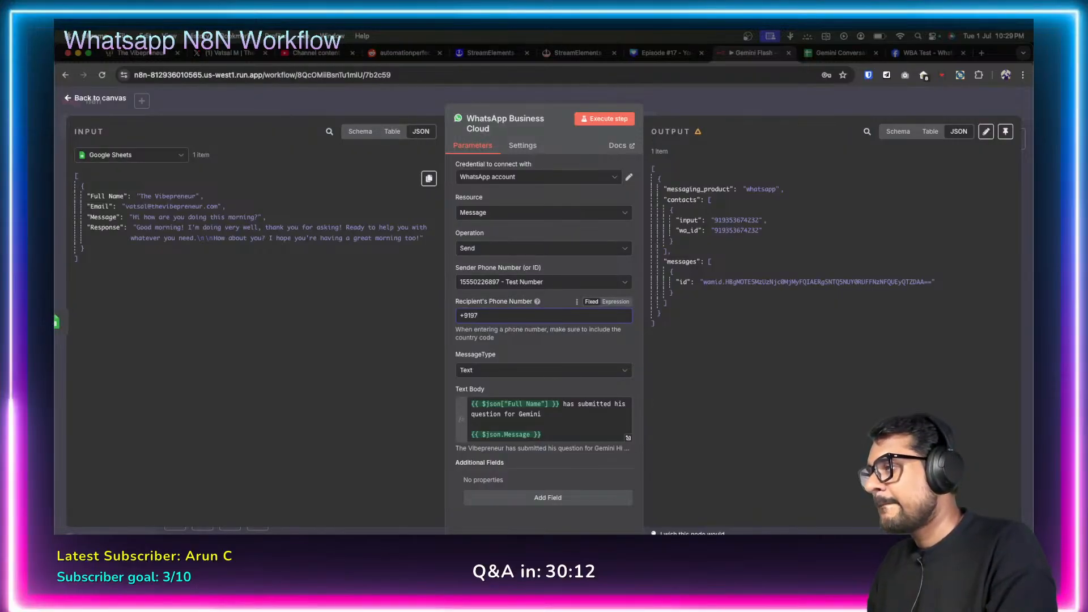
Enter another allowed test number with the +91 prefix as recipient and execute the node.
{"action": "left_click", "coordinate": [927, 53]}
{"action": "left_click", "coordinate": [561, 400]}
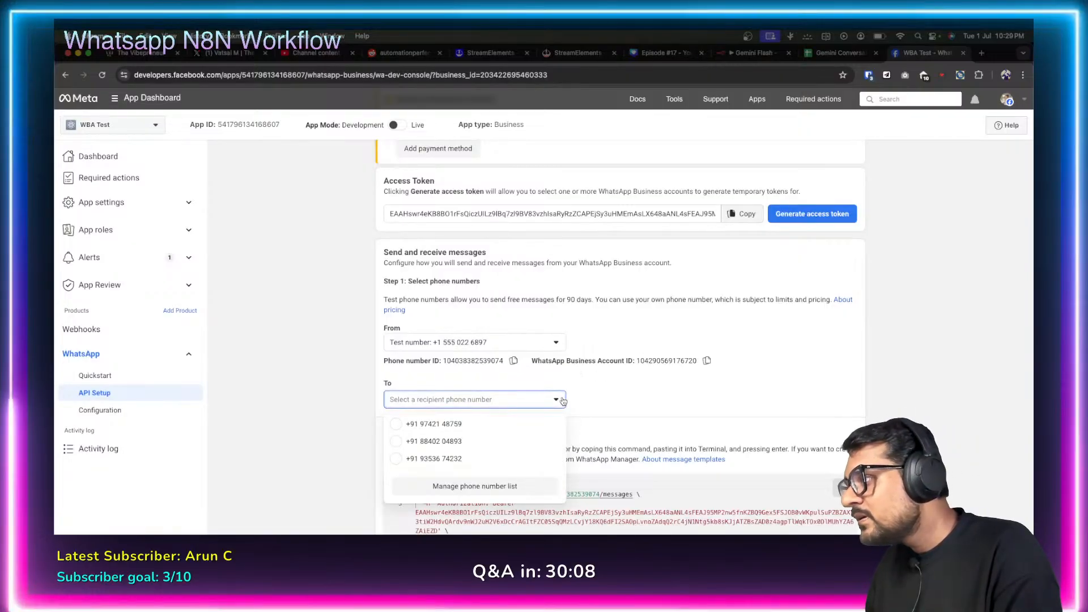
{"action": "left_click", "coordinate": [609, 397]}
{"action": "left_click", "coordinate": [753, 52]}
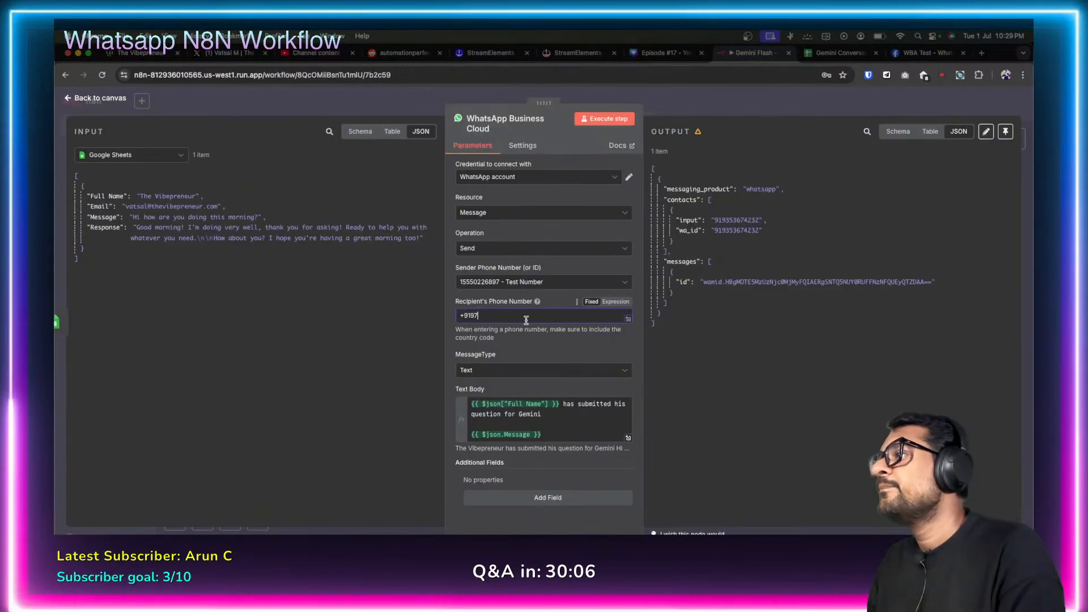
{"action": "left_click", "coordinate": [503, 322]}
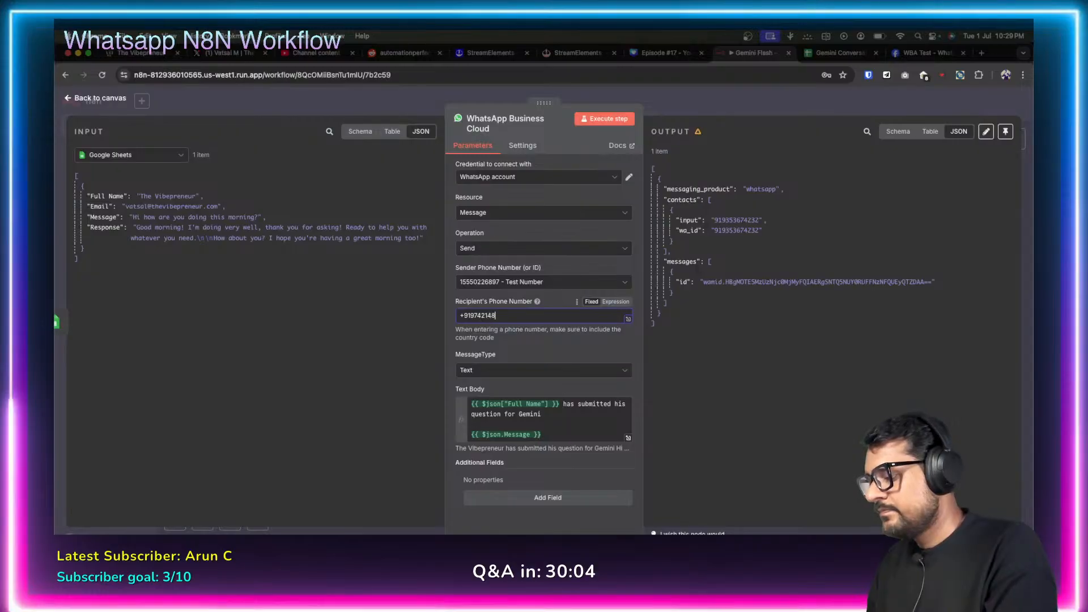
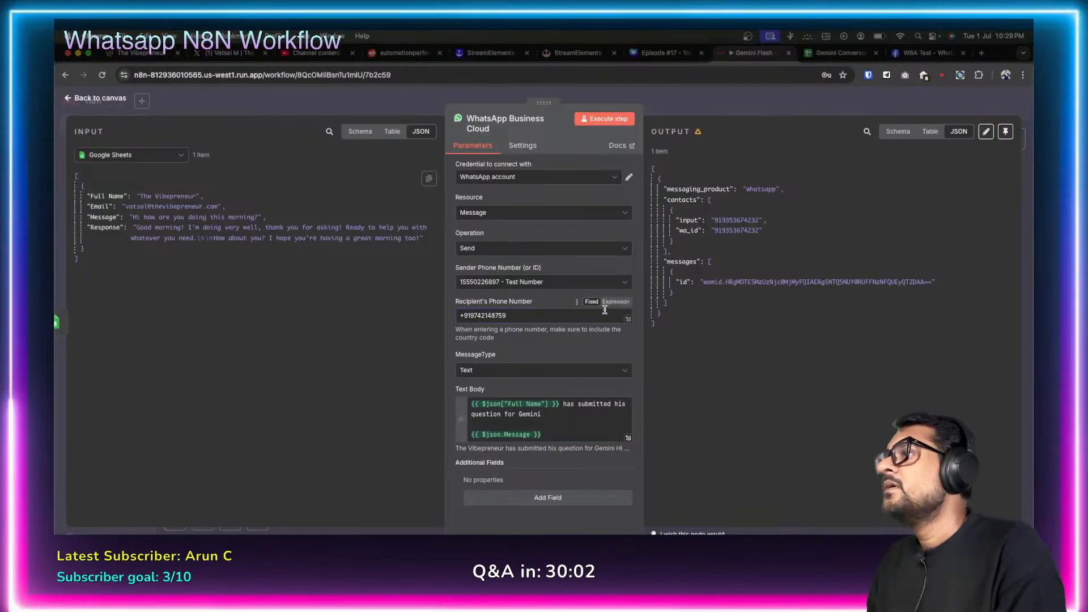
{"action": "left_click", "coordinate": [608, 120]}
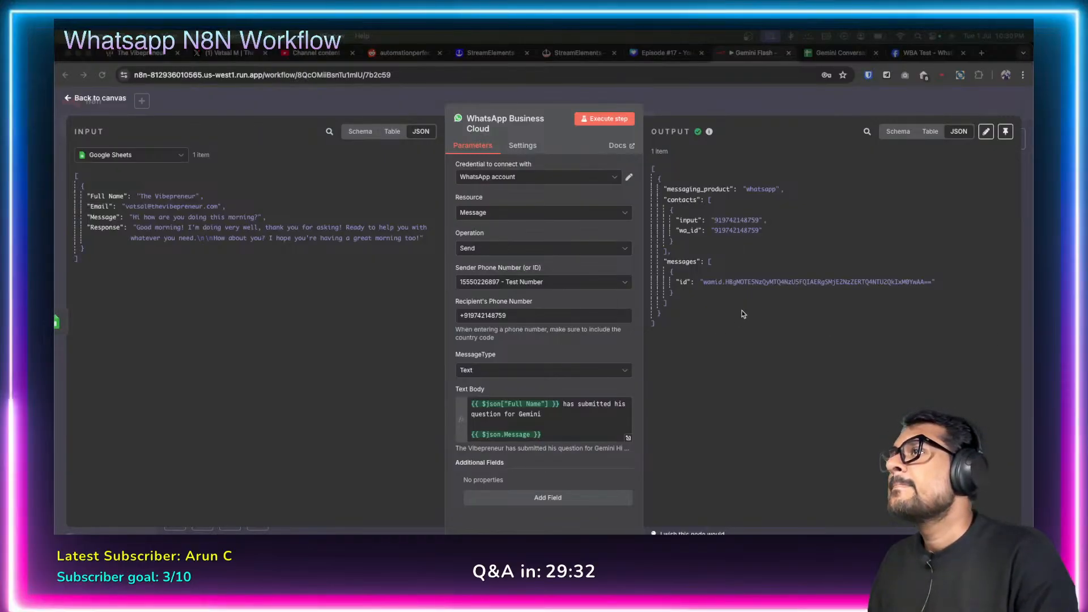
In Meta API Setup, pick the third test number and send the hello_world message.
{"action": "left_click", "coordinate": [925, 53]}
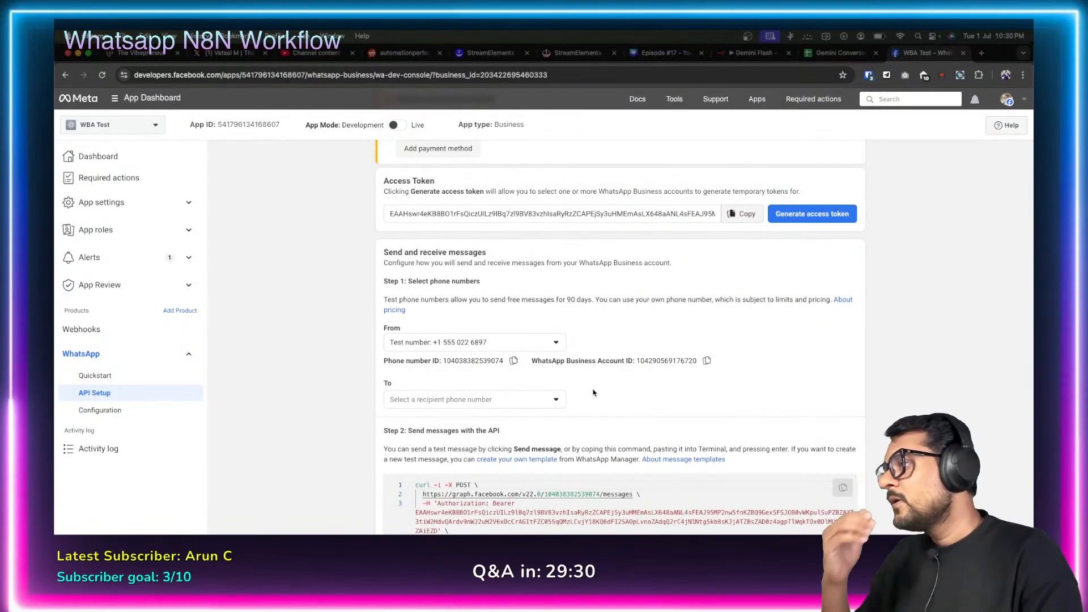
{"action": "left_click", "coordinate": [548, 406]}
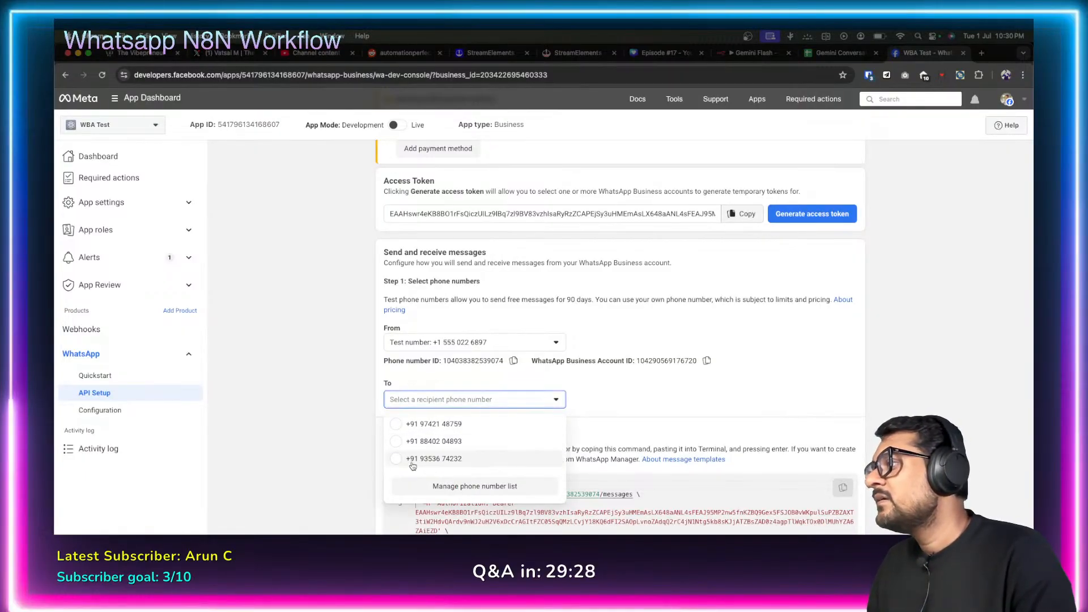
{"action": "left_click", "coordinate": [611, 412]}
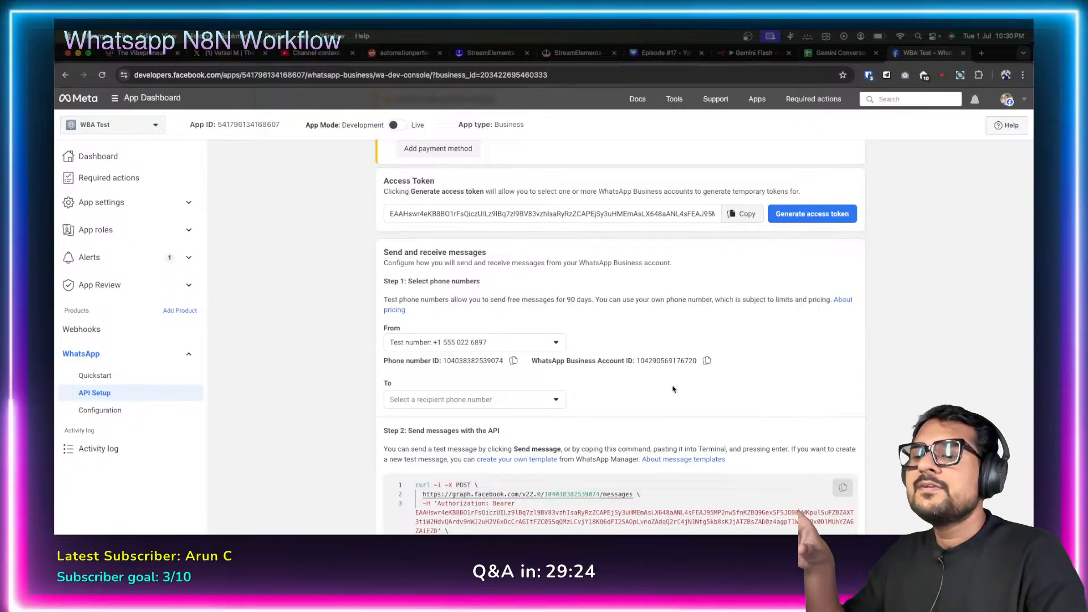
{"action": "left_click", "coordinate": [538, 399]}
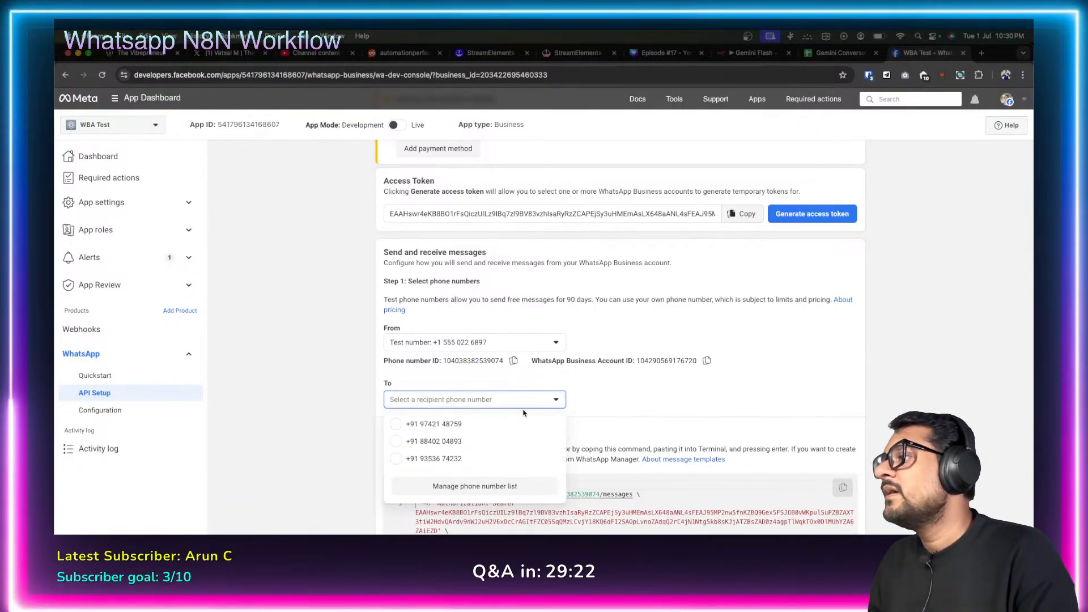
{"action": "left_click", "coordinate": [419, 460]}
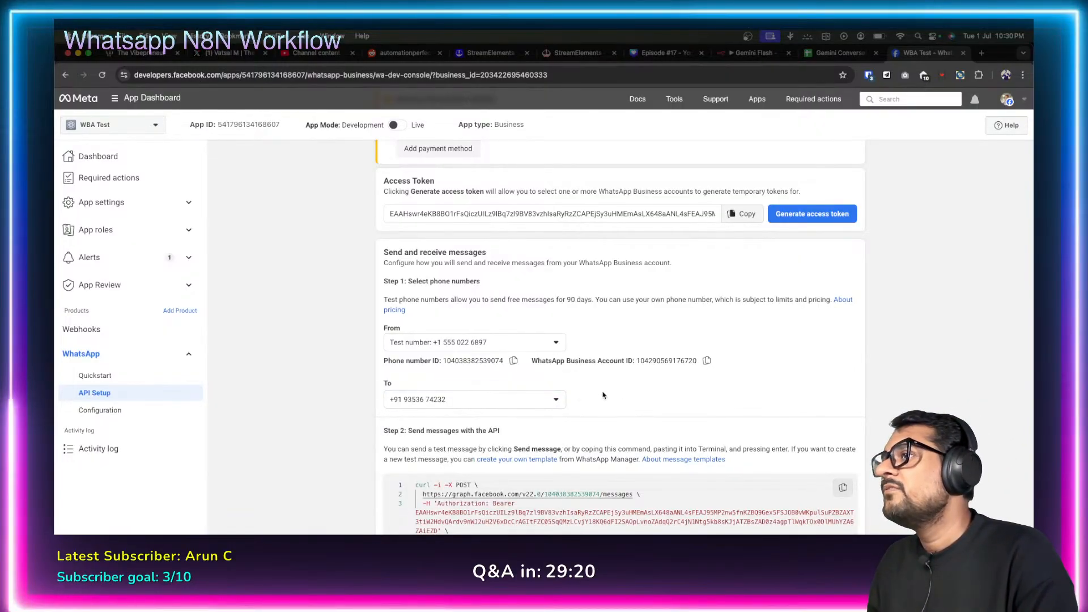
{"action": "scroll", "coordinate": [604, 396], "scroll_direction": "down", "scroll_amount": 5}
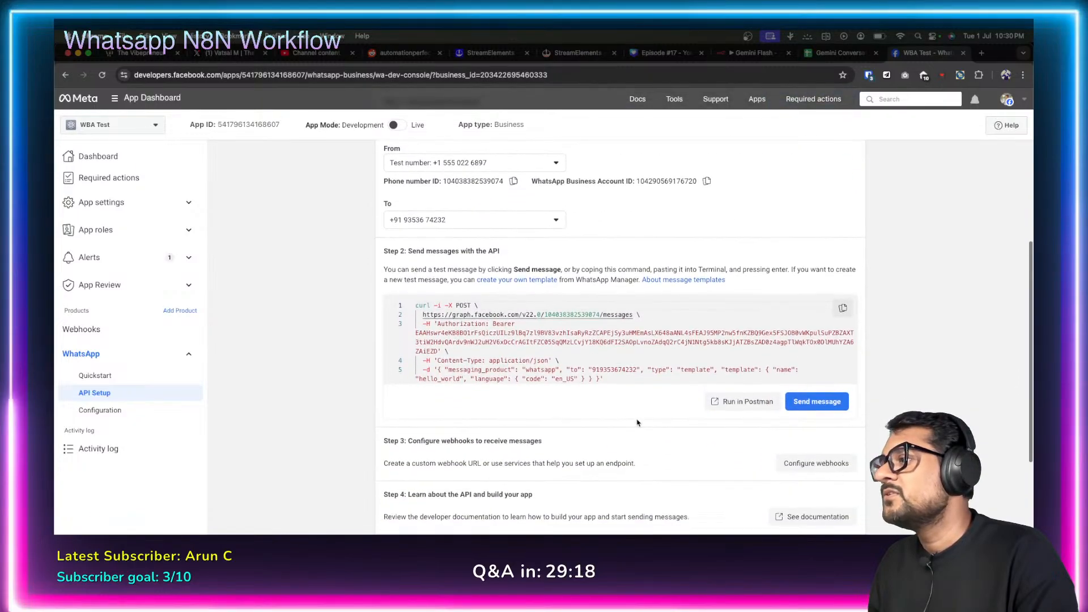
{"action": "left_click", "coordinate": [813, 330]}
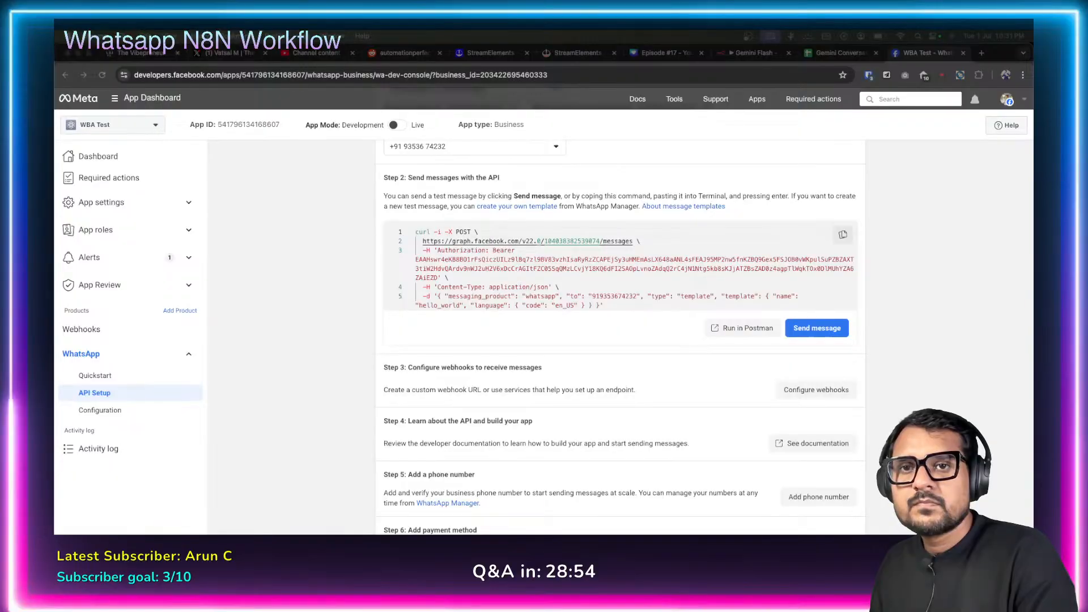
Check the received message on the mirrored phone, hide it, and return to n8n.
{"action": "left_click_drag", "start_coordinate": [1077, 144], "coordinate": [791, 143]}
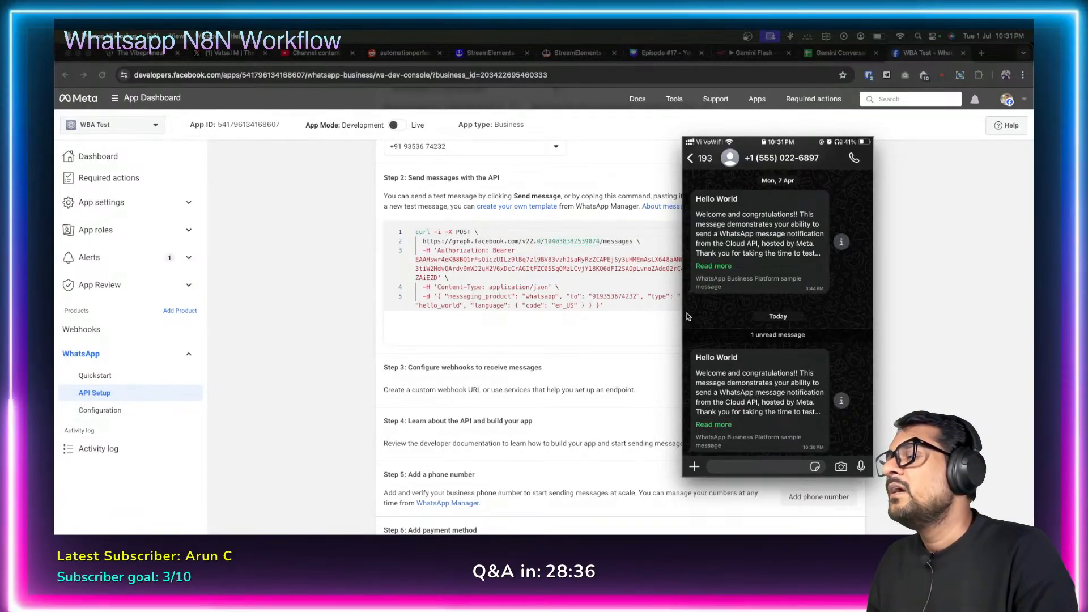
{"action": "left_click", "coordinate": [608, 351]}
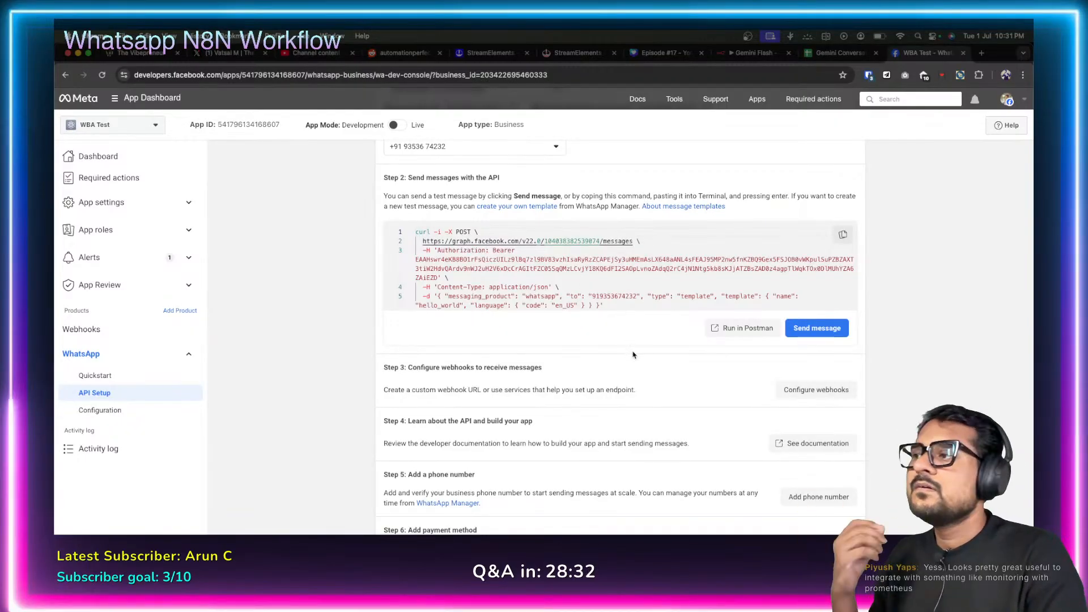
{"action": "scroll", "coordinate": [632, 374], "scroll_direction": "down", "scroll_amount": 2}
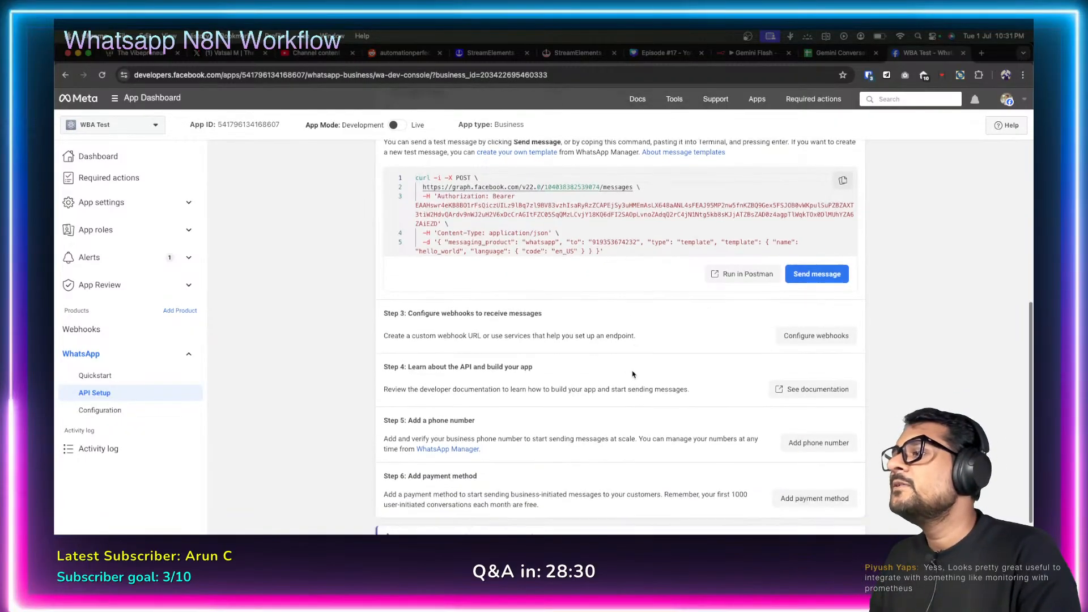
{"action": "scroll", "coordinate": [708, 227], "scroll_direction": "up", "scroll_amount": 10}
{"action": "left_click", "coordinate": [753, 53]}
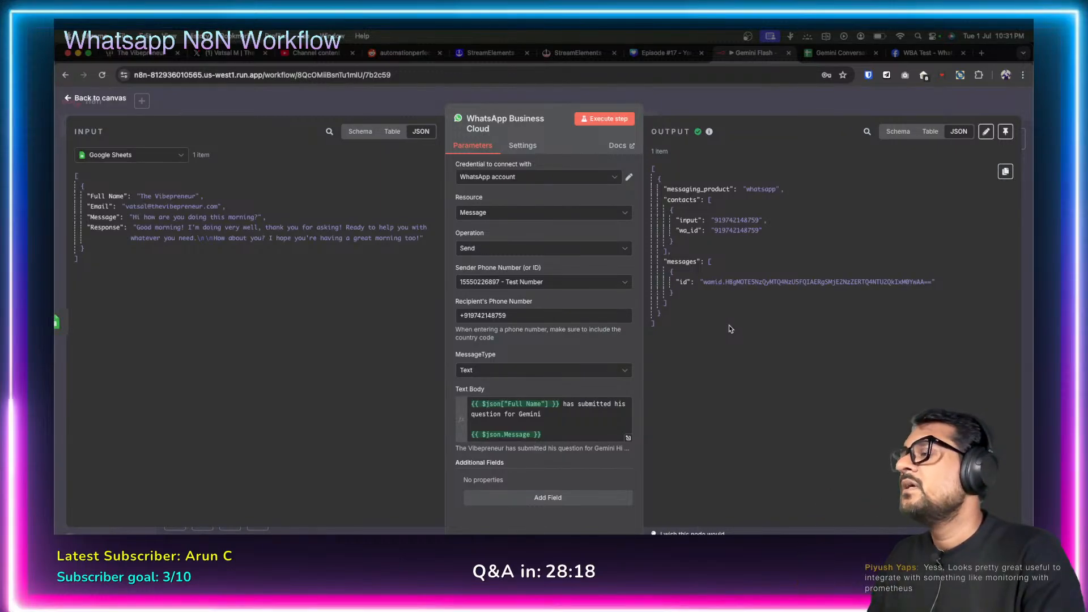
Scroll Meta API Setup to Step 3 and open the webhook Configuration page, then return to n8n.
{"action": "left_click", "coordinate": [903, 56]}
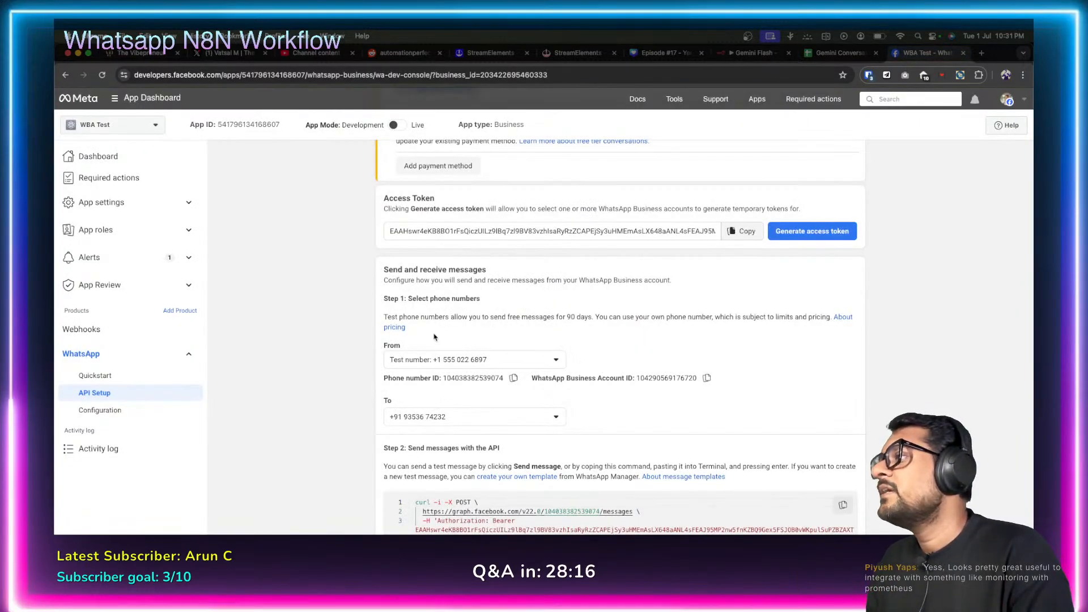
{"action": "scroll", "coordinate": [324, 342], "scroll_direction": "down", "scroll_amount": 7}
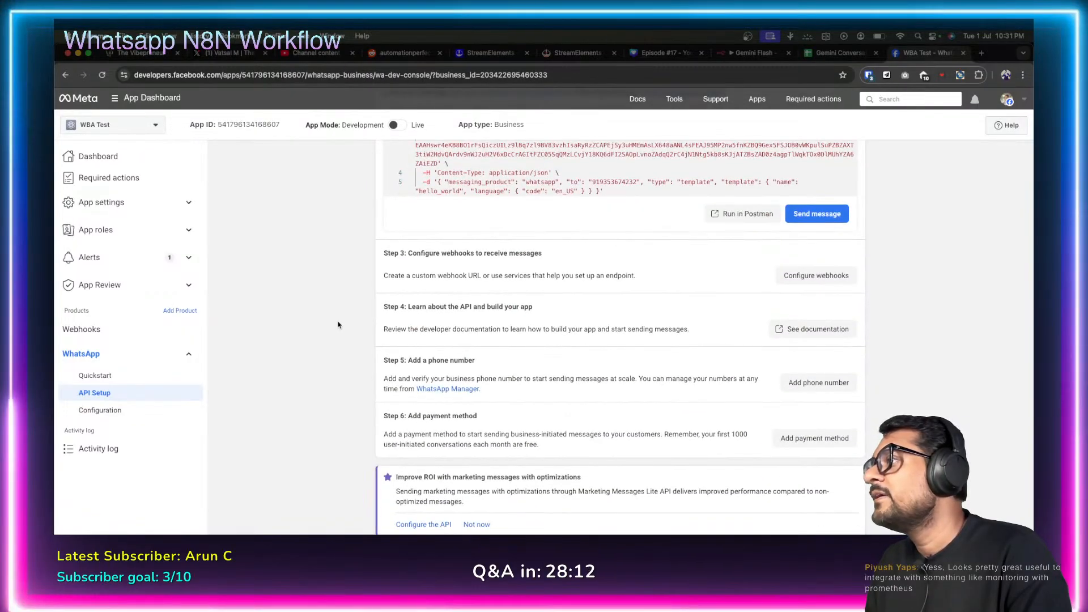
{"action": "scroll", "coordinate": [340, 318], "scroll_direction": "up", "scroll_amount": 9}
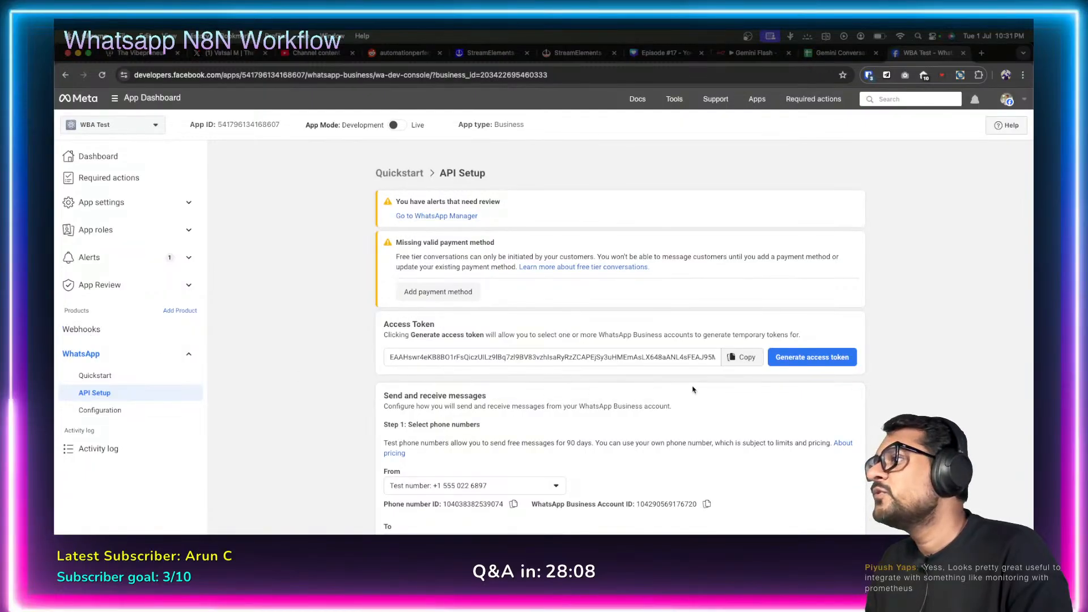
{"action": "scroll", "coordinate": [667, 403], "scroll_direction": "down", "scroll_amount": 1}
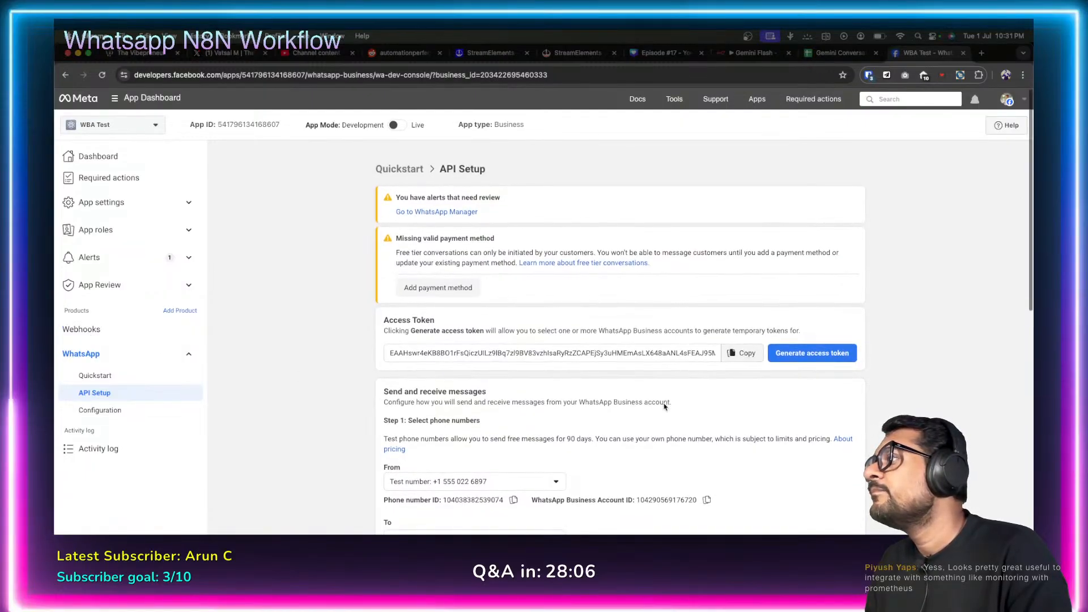
{"action": "scroll", "coordinate": [664, 406], "scroll_direction": "down", "scroll_amount": 8}
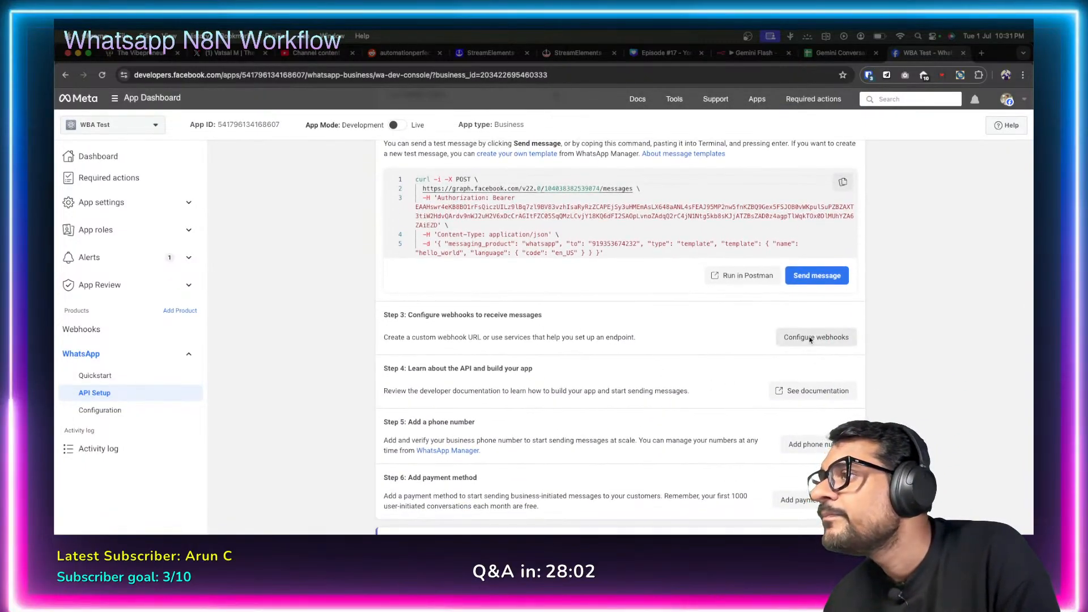
{"action": "left_click", "coordinate": [810, 339]}
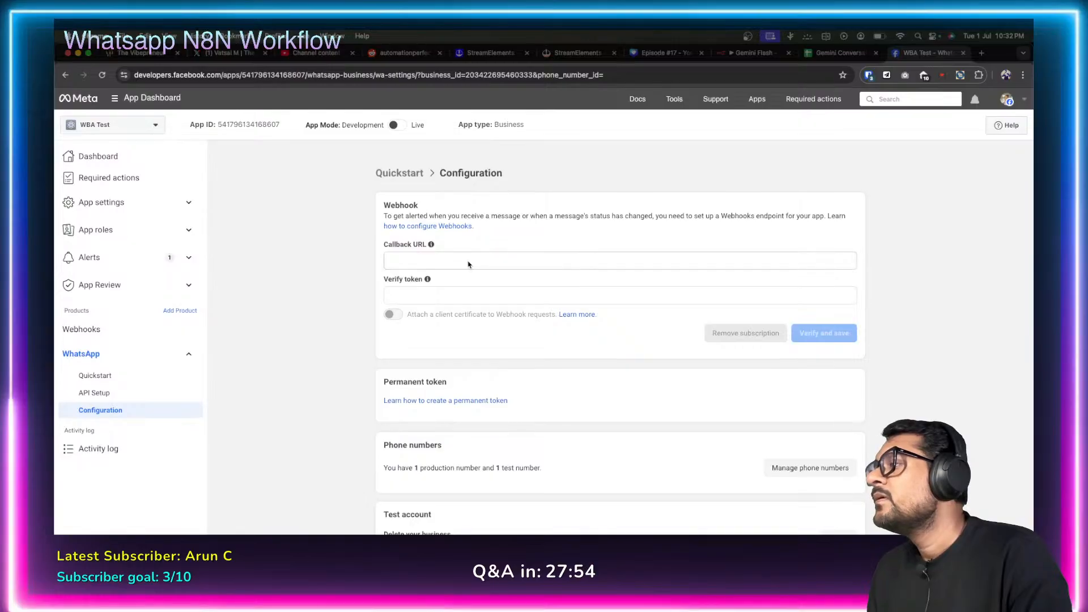
{"action": "left_click", "coordinate": [747, 58]}
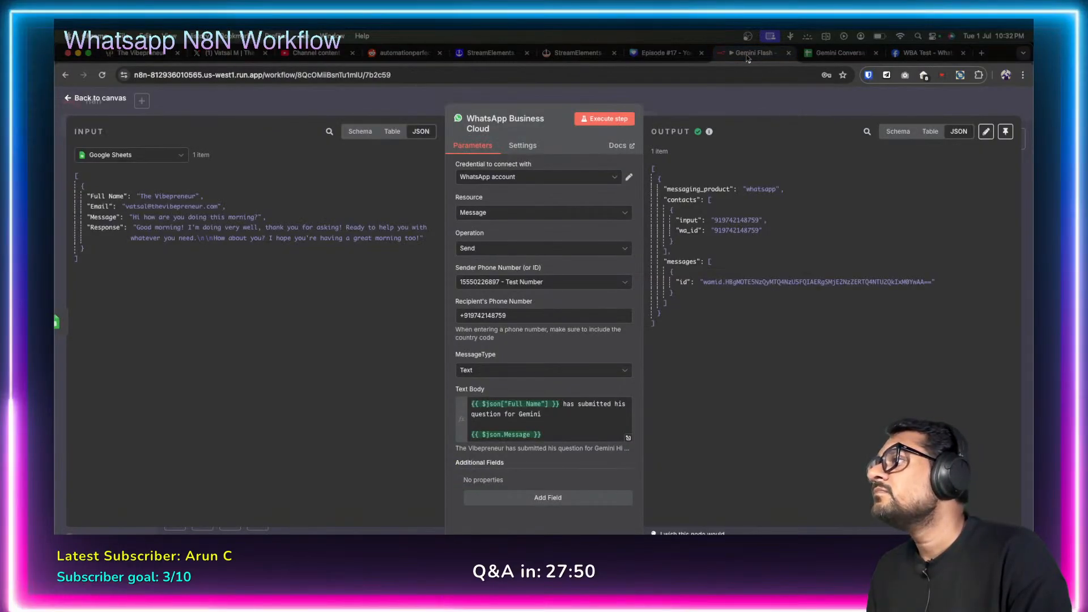
Reopen the WhatsApp Business Cloud node and edit its WhatsApp account credential.
{"action": "left_click", "coordinate": [69, 99]}
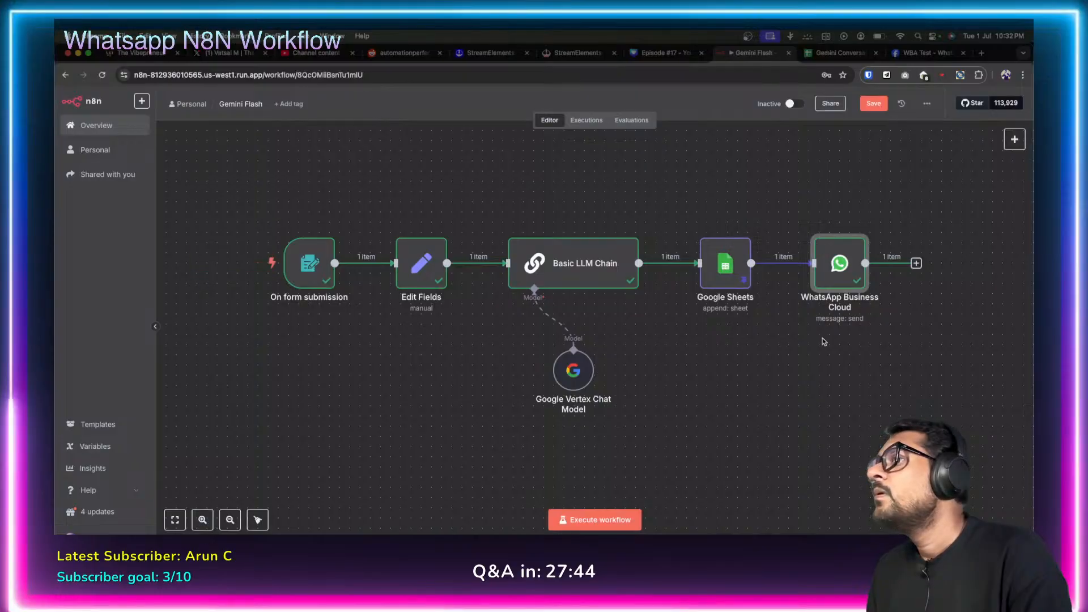
{"action": "double_click", "coordinate": [840, 264]}
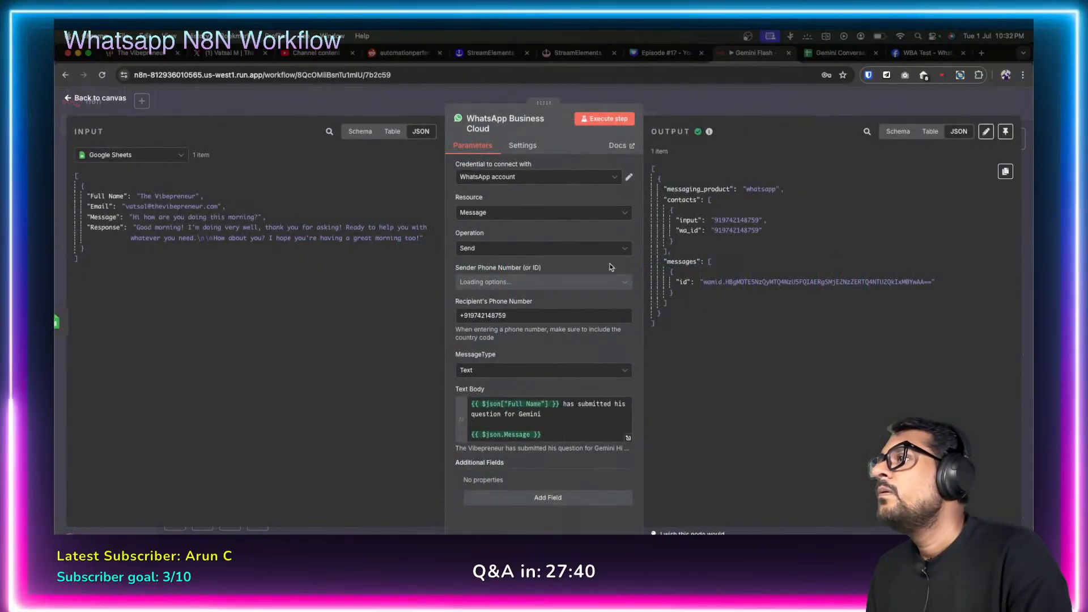
{"action": "left_click", "coordinate": [627, 180]}
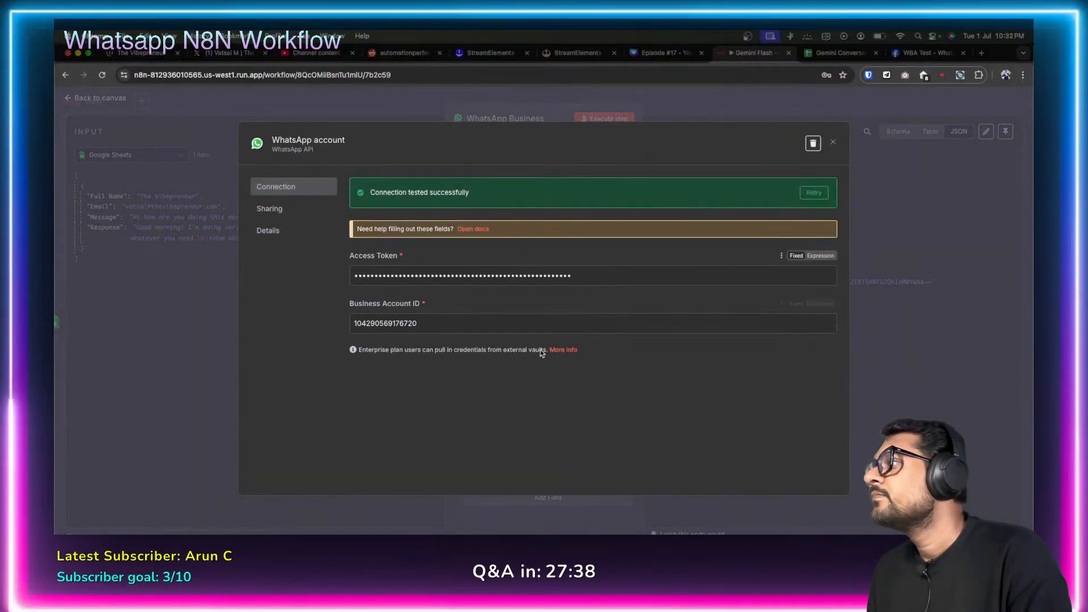
Follow the credential's More info link and browse the External secrets docs page.
{"action": "left_click", "coordinate": [565, 351]}
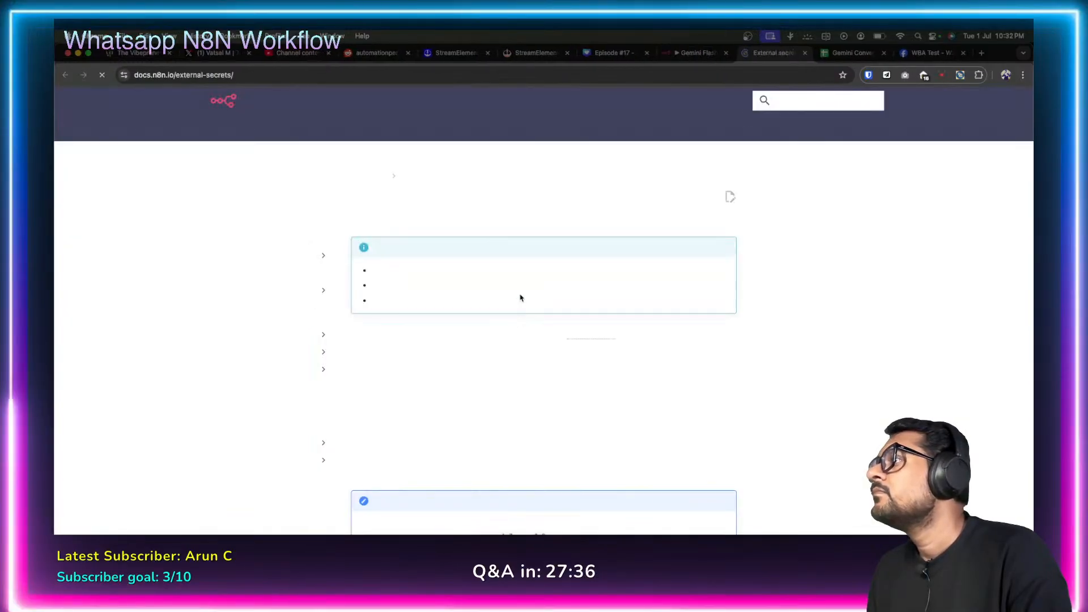
{"action": "scroll", "coordinate": [436, 363], "scroll_direction": "down", "scroll_amount": 10}
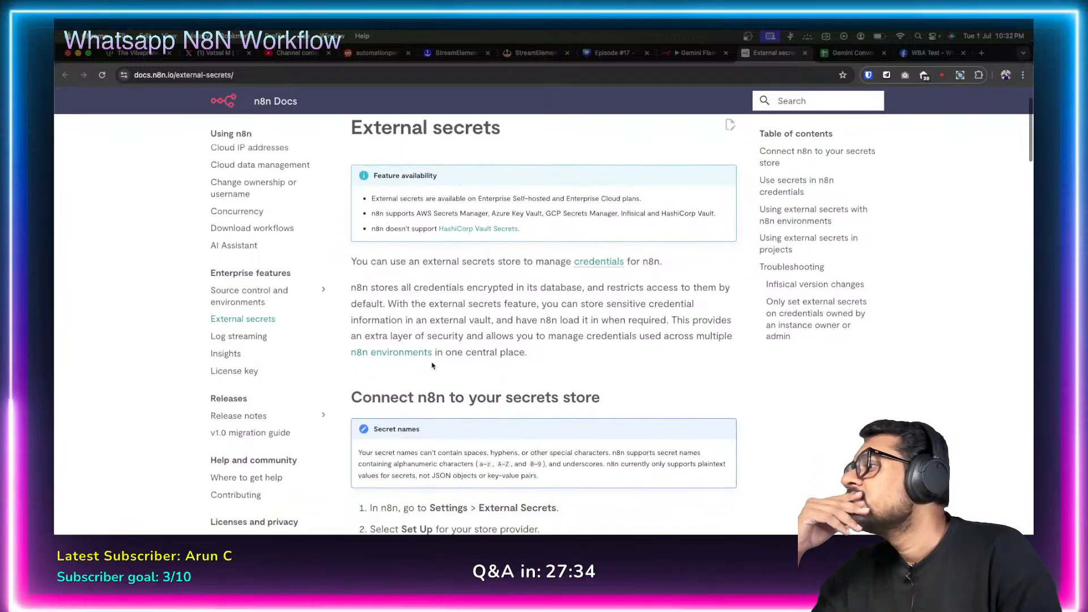
{"action": "scroll", "coordinate": [419, 334], "scroll_direction": "up", "scroll_amount": 4}
{"action": "scroll", "coordinate": [416, 331], "scroll_direction": "up", "scroll_amount": 6}
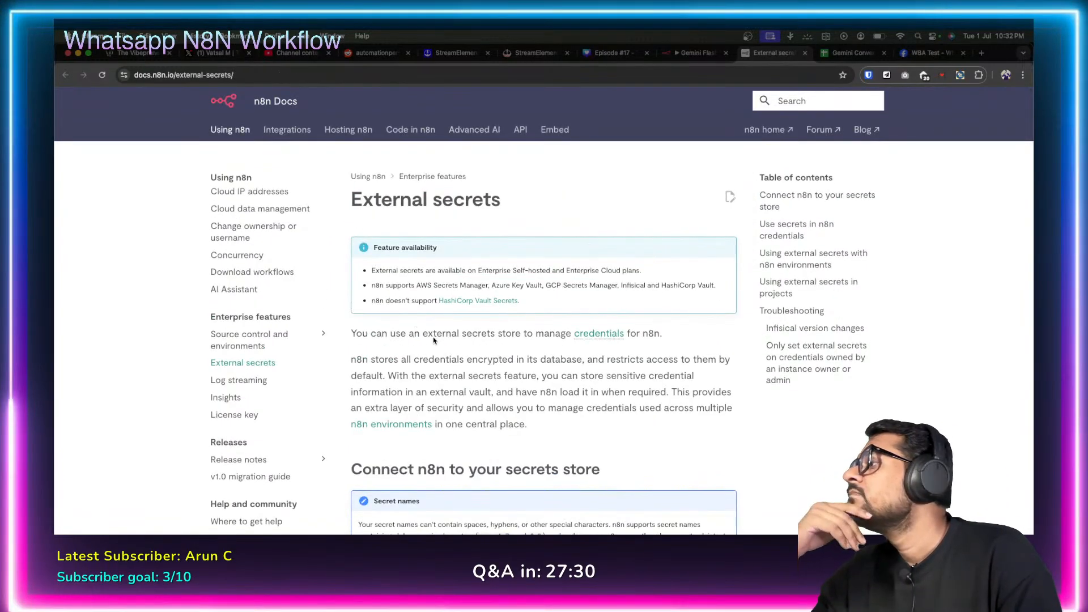
{"action": "scroll", "coordinate": [434, 339], "scroll_direction": "down", "scroll_amount": 12}
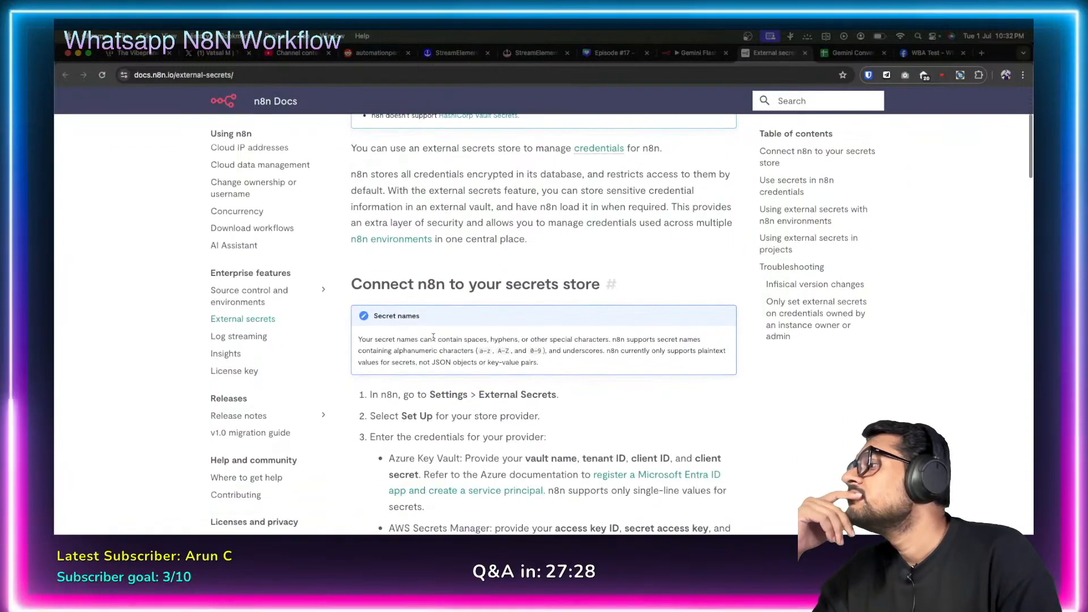
{"action": "scroll", "coordinate": [434, 339], "scroll_direction": "down", "scroll_amount": 4}
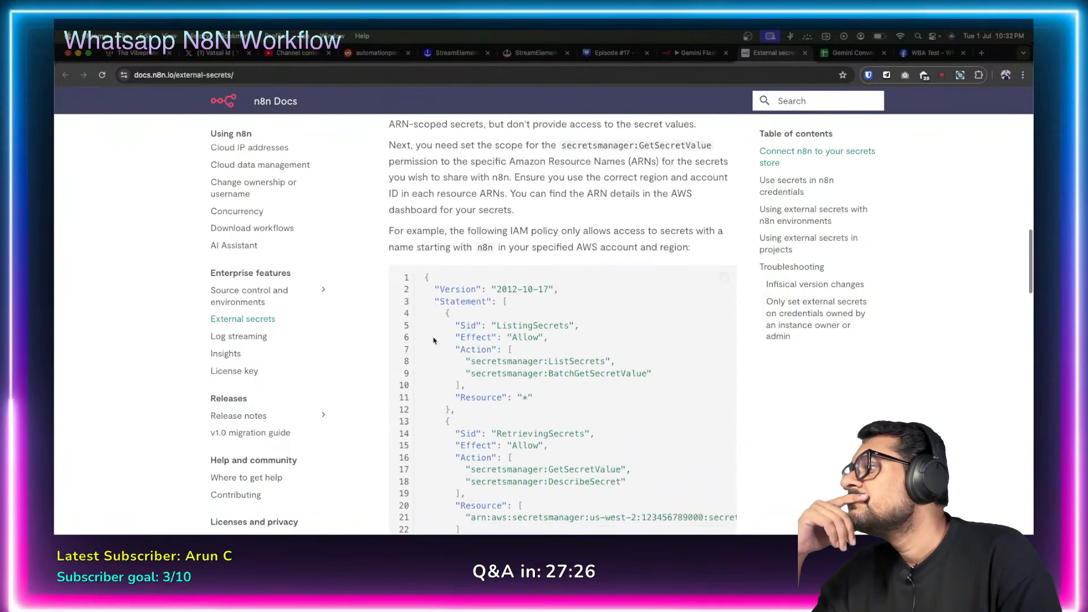
{"action": "scroll", "coordinate": [539, 269], "scroll_direction": "up", "scroll_amount": 6}
{"action": "scroll", "coordinate": [538, 268], "scroll_direction": "up", "scroll_amount": 3}
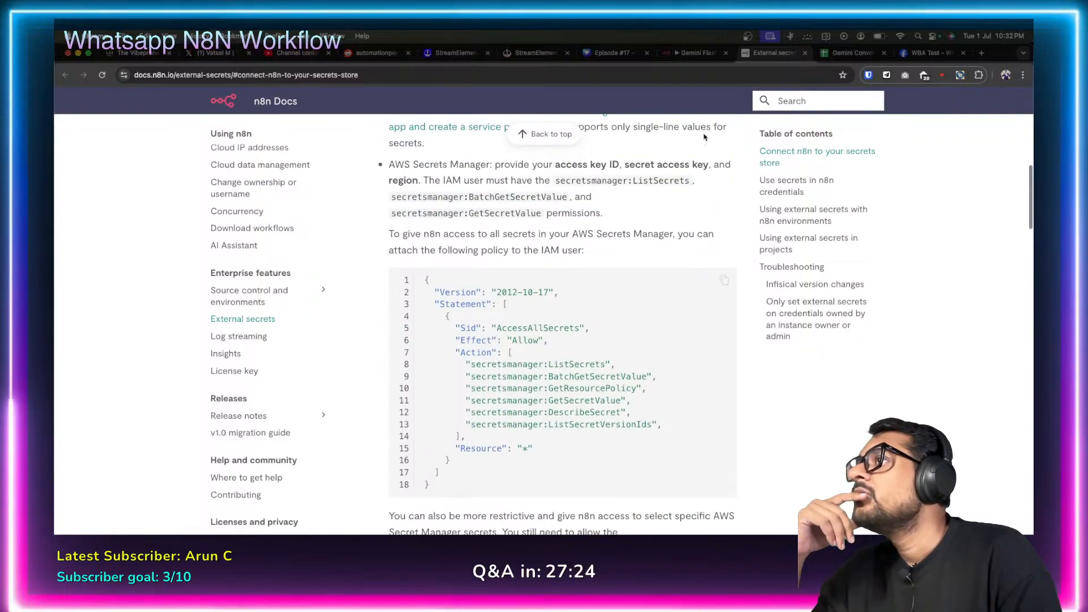
Search the n8n docs for 'whatsapp' and open the WhatsApp Business Cloud credentials page.
{"action": "left_click", "coordinate": [788, 105]}
{"action": "type", "text": "h"}
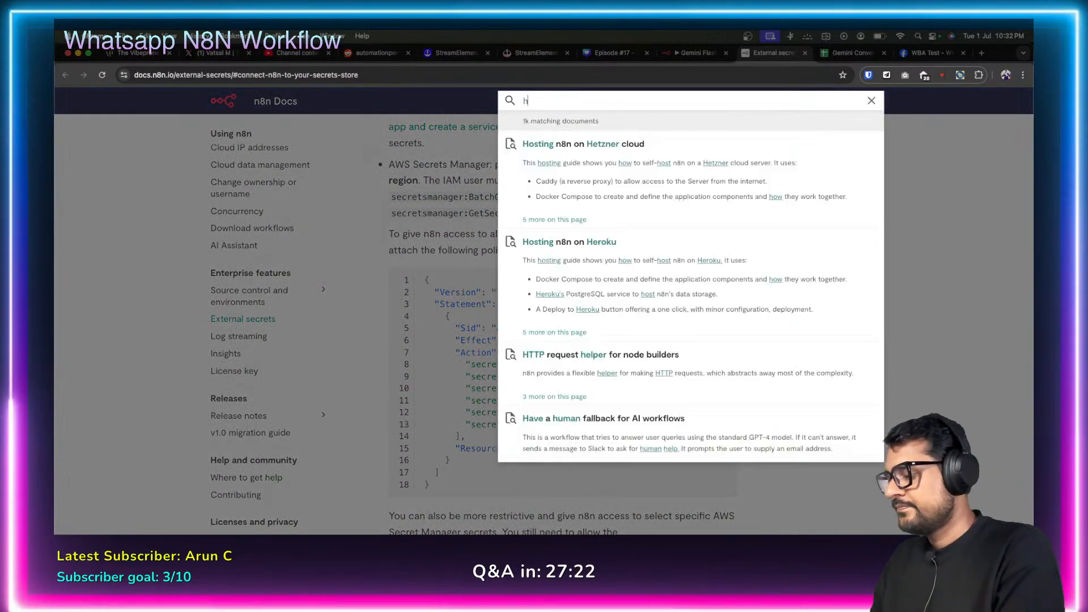
{"action": "key", "text": "BackSpace"}
{"action": "type", "text": "whatsapp"}
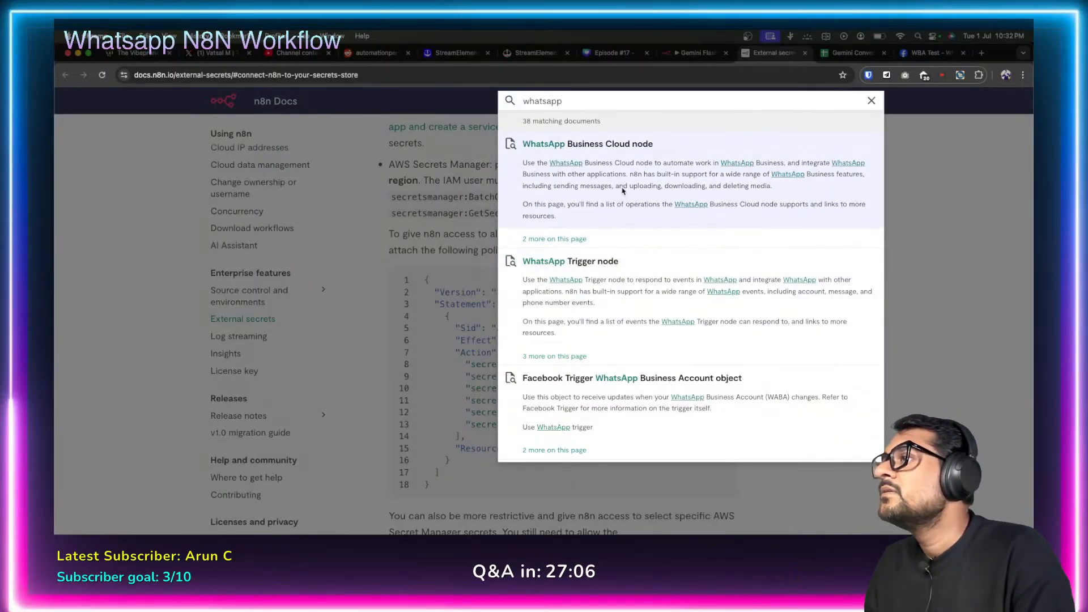
{"action": "scroll", "coordinate": [633, 308], "scroll_direction": "down", "scroll_amount": 1}
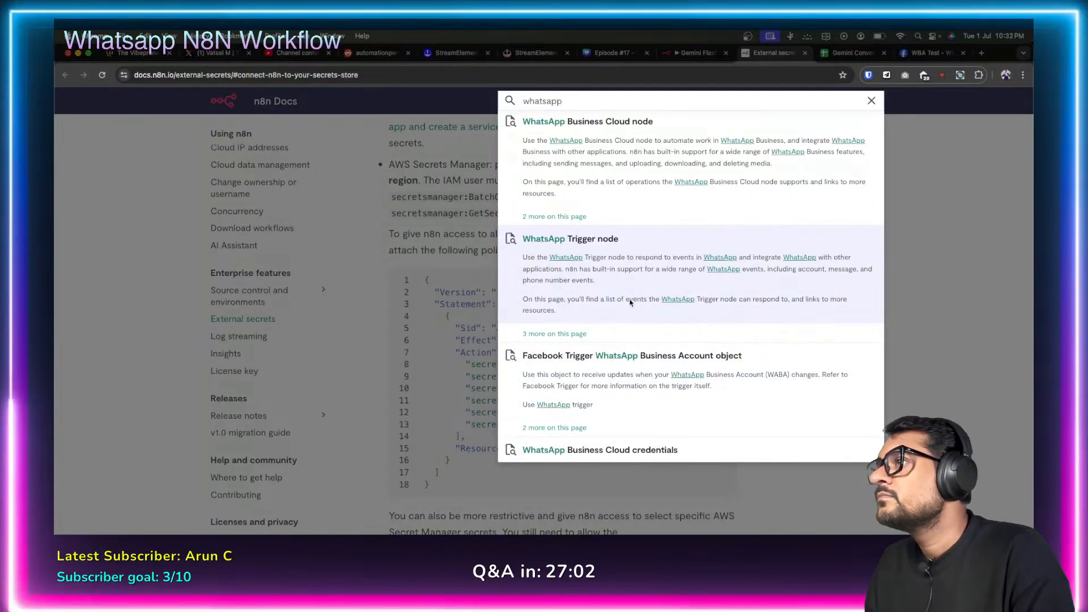
{"action": "scroll", "coordinate": [632, 303], "scroll_direction": "down", "scroll_amount": 3}
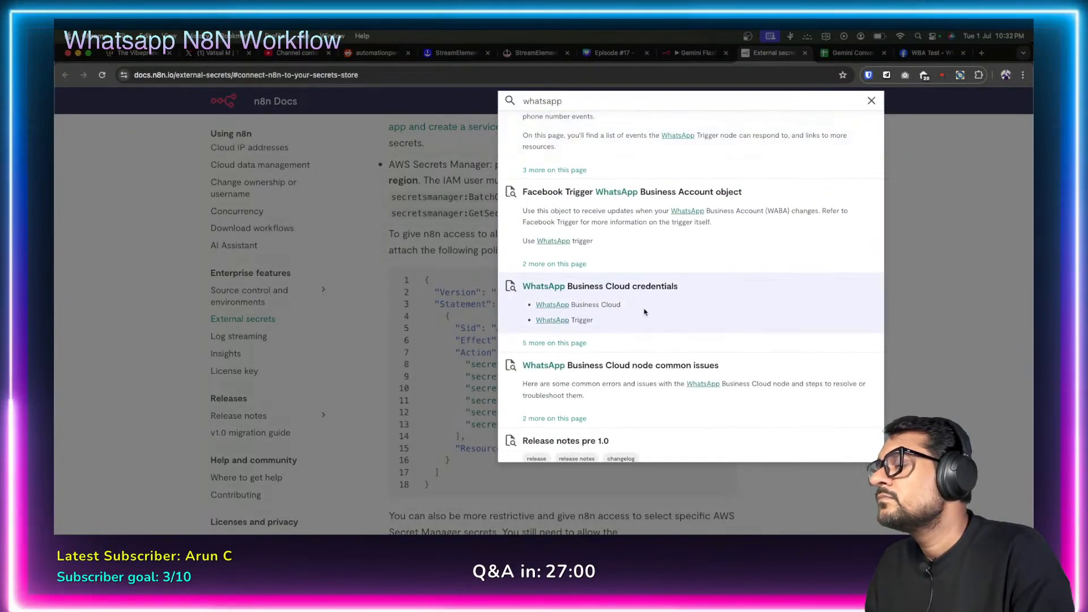
{"action": "left_click", "coordinate": [644, 303]}
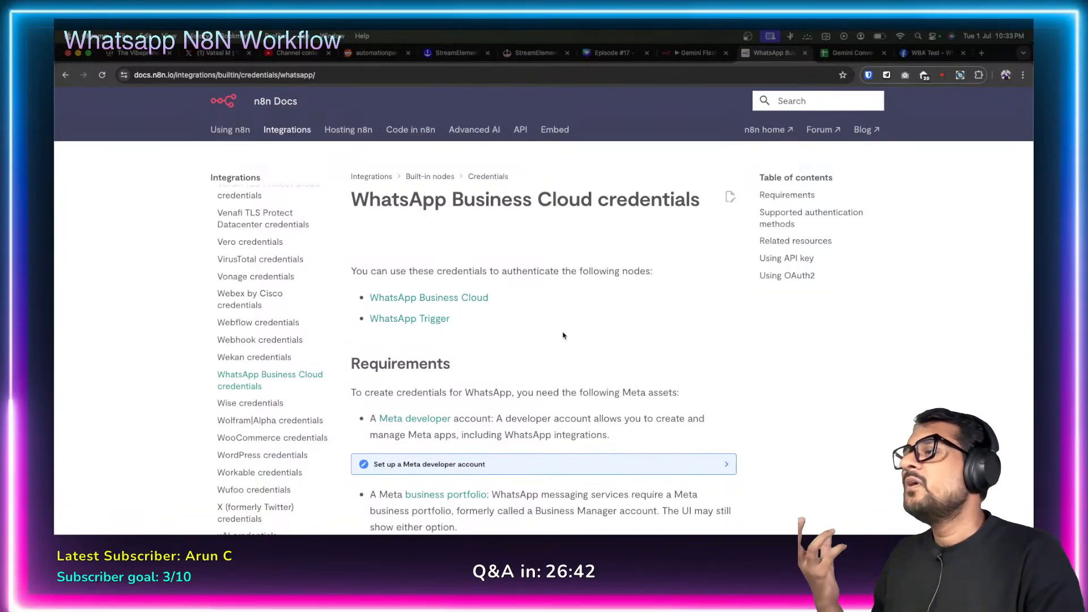
Close the WhatsApp account credential dialog in n8n, glance at Meta, and return to the docs.
{"action": "left_click", "coordinate": [695, 53]}
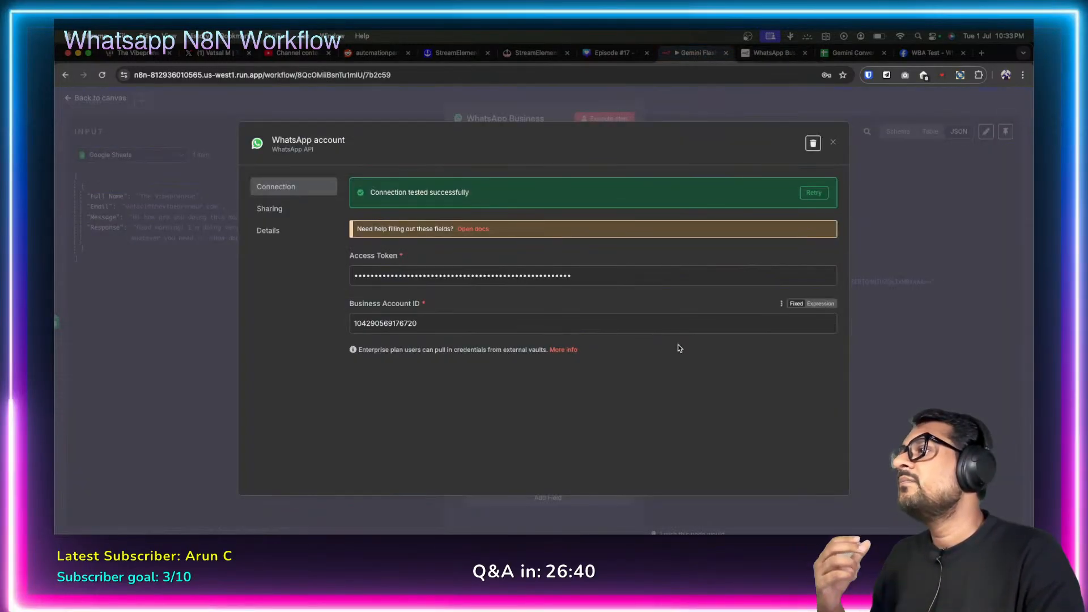
{"action": "left_click", "coordinate": [833, 142]}
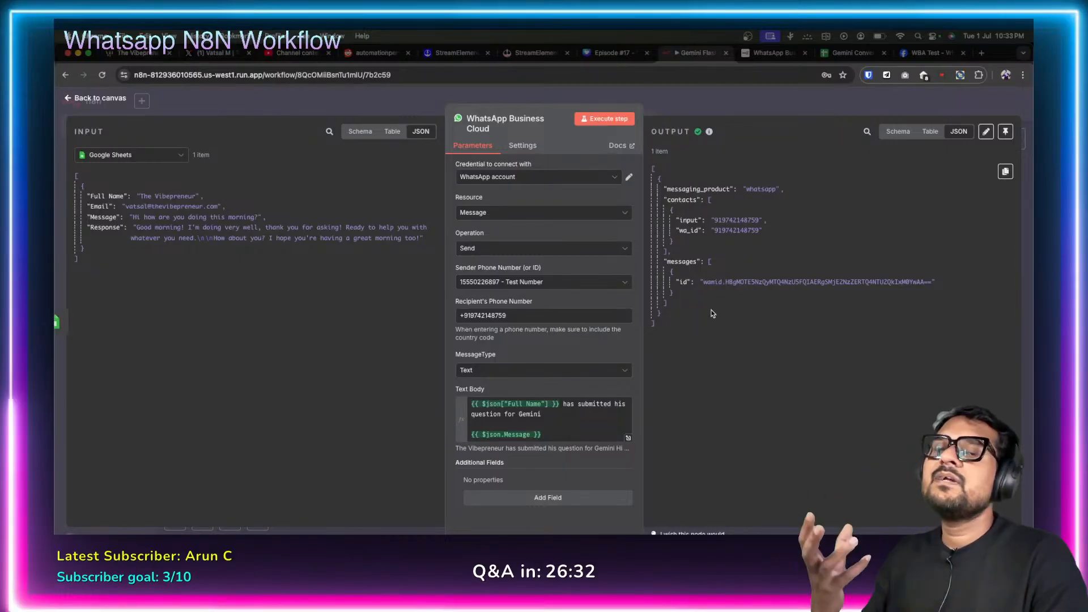
{"action": "left_click", "coordinate": [929, 53]}
{"action": "left_click", "coordinate": [775, 53]}
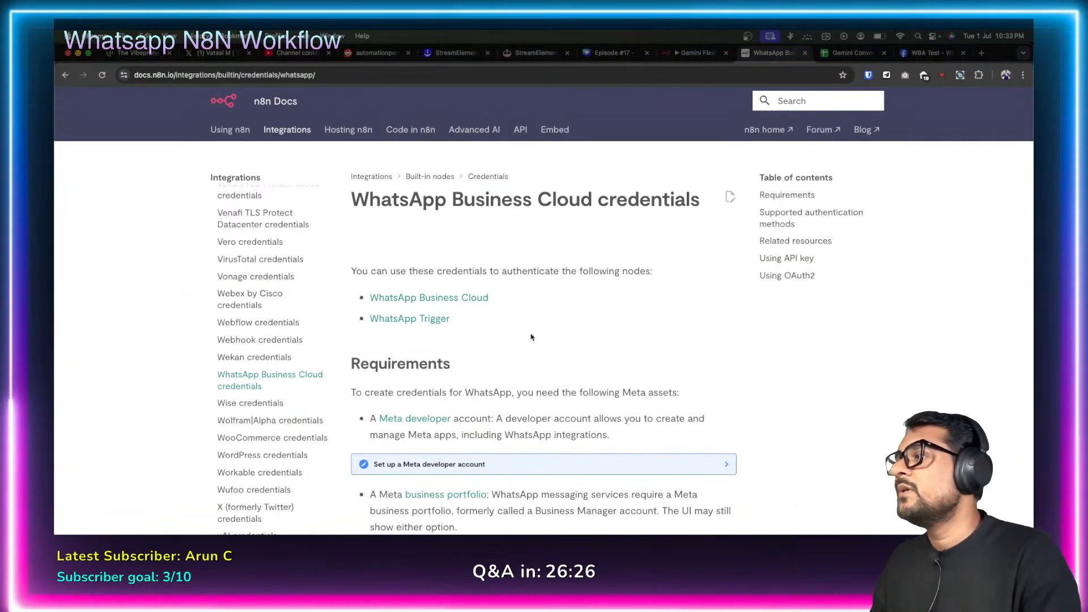
Scroll to the API key section and mark its Access Token requirement.
{"action": "scroll", "coordinate": [531, 337], "scroll_direction": "down", "scroll_amount": 5}
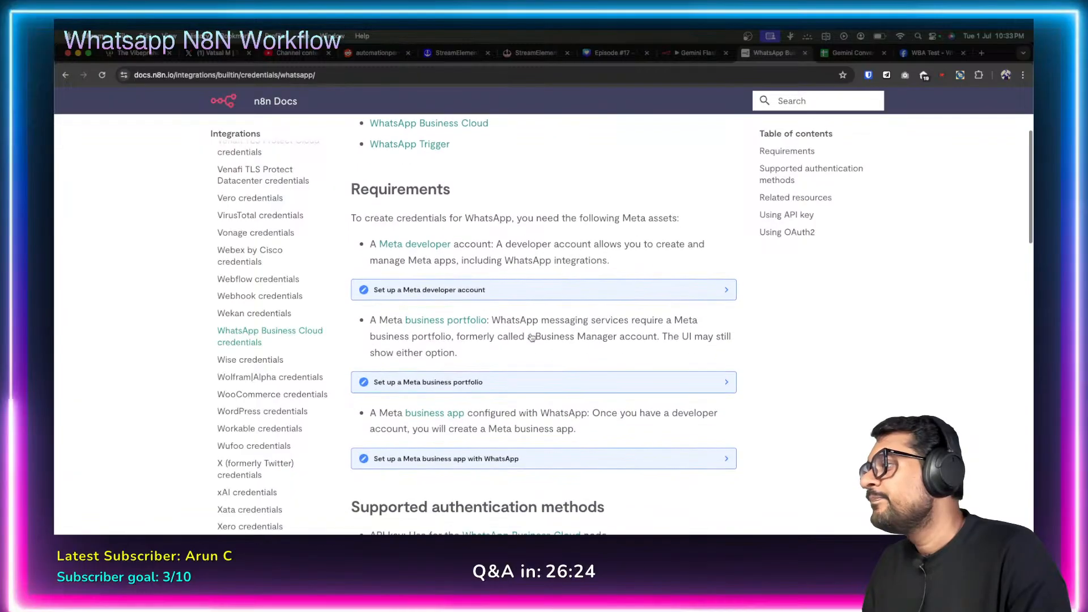
{"action": "scroll", "coordinate": [531, 337], "scroll_direction": "down", "scroll_amount": 10}
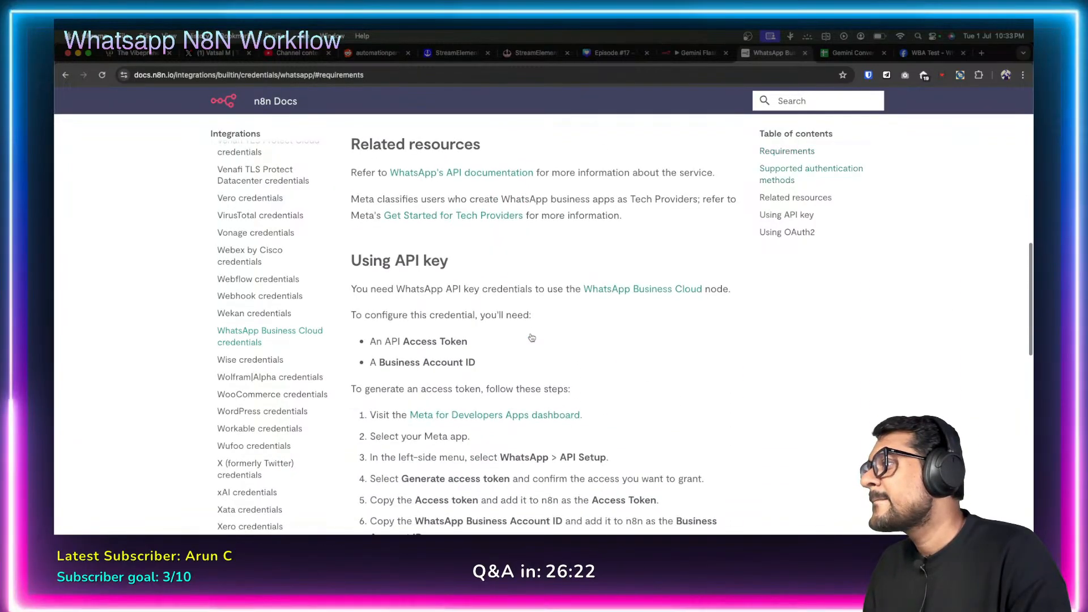
{"action": "scroll", "coordinate": [532, 338], "scroll_direction": "down", "scroll_amount": 4}
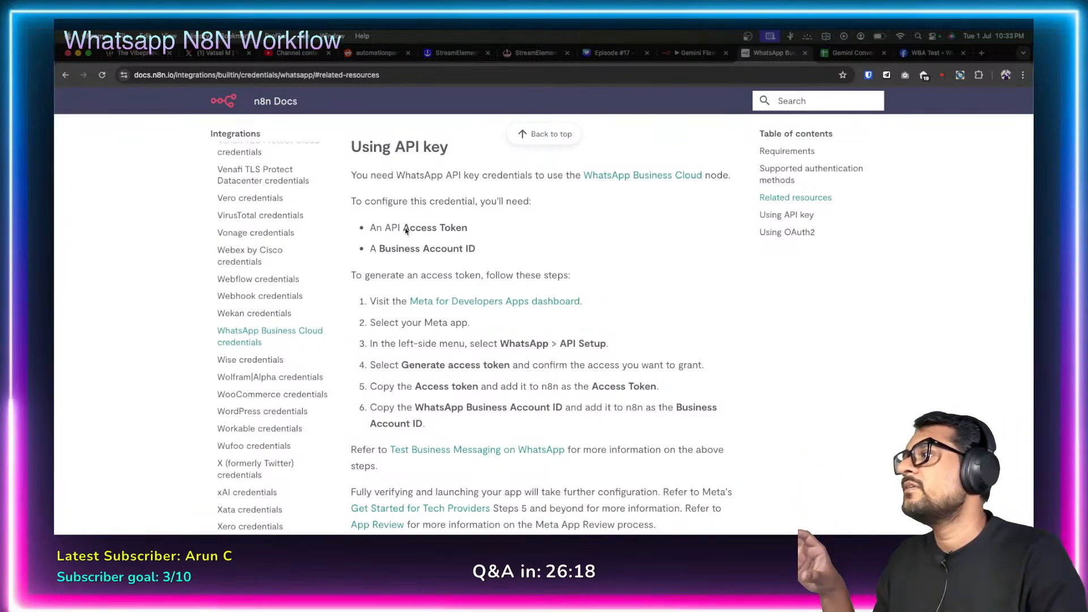
{"action": "left_click_drag", "start_coordinate": [406, 229], "coordinate": [472, 230]}
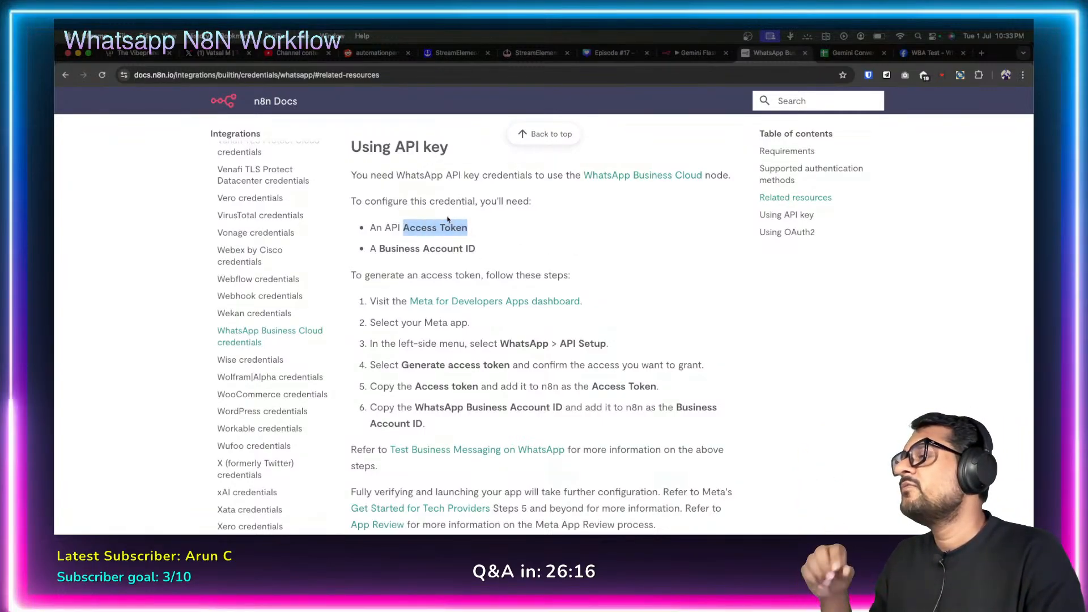
{"action": "left_click_drag", "start_coordinate": [388, 249], "coordinate": [582, 256]}
{"action": "left_click", "coordinate": [583, 257]}
Mark the WhatsApp > API Setup path and the WhatsApp Business Account ID wording in the steps.
{"action": "scroll", "coordinate": [534, 354], "scroll_direction": "down", "scroll_amount": 1}
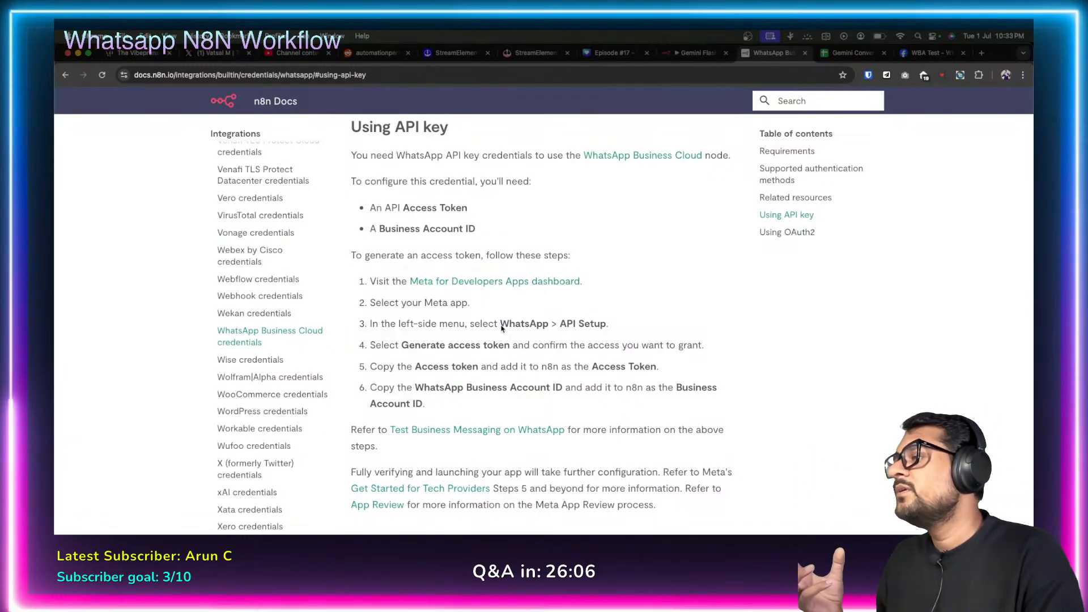
{"action": "left_click_drag", "start_coordinate": [501, 327], "coordinate": [597, 324]}
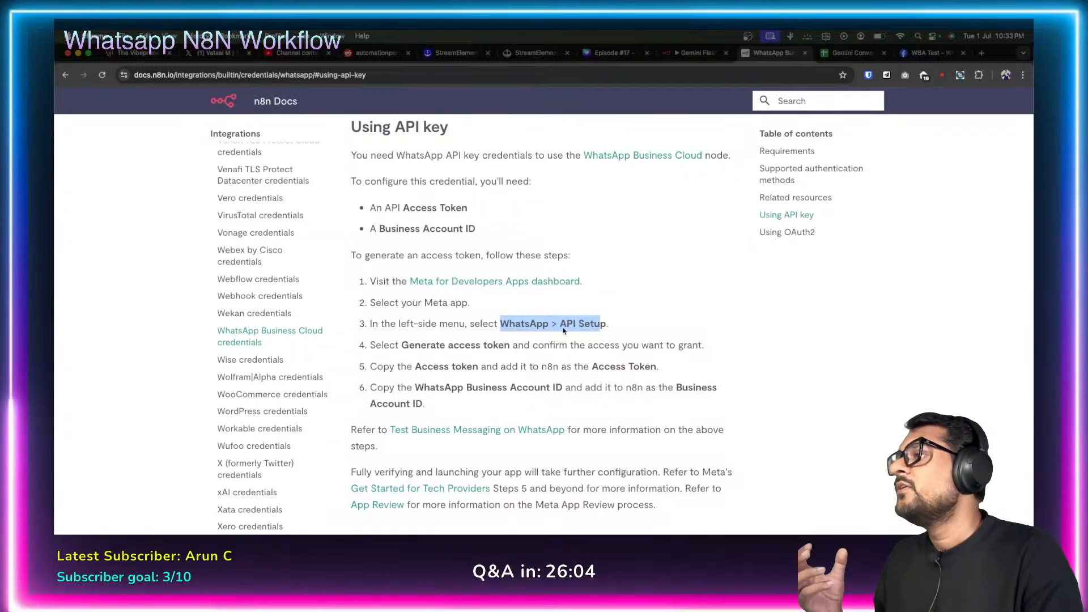
{"action": "double_click", "coordinate": [583, 327]}
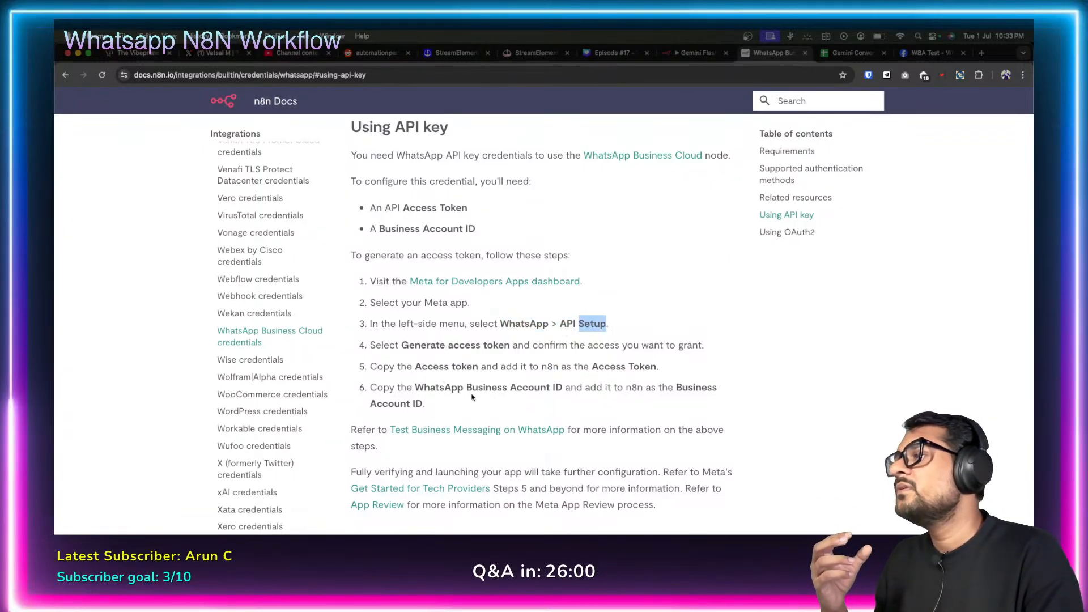
{"action": "left_click_drag", "start_coordinate": [435, 391], "coordinate": [558, 390]}
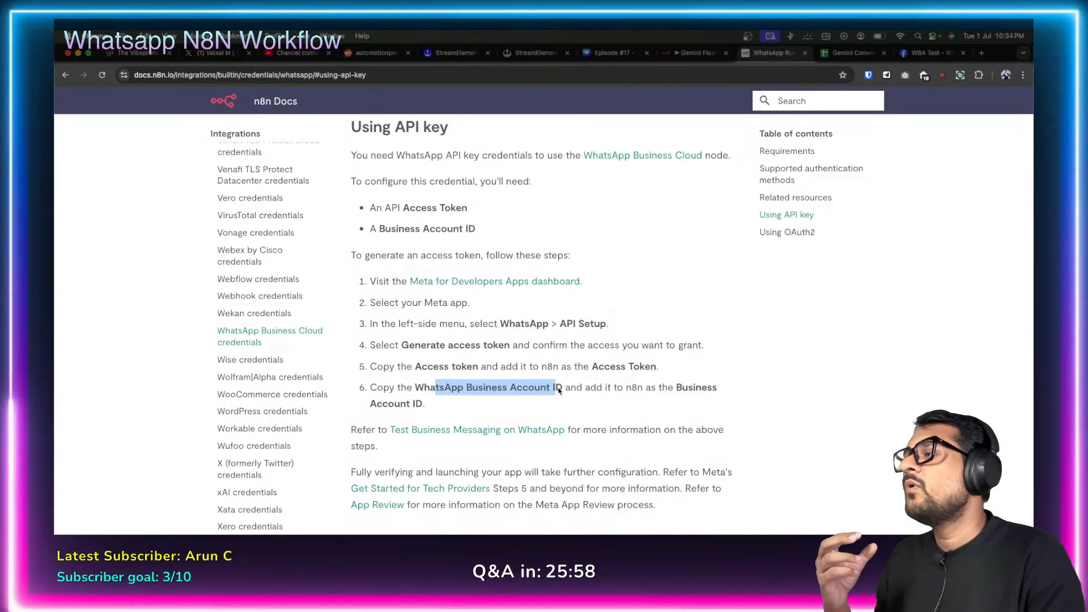
{"action": "left_click", "coordinate": [509, 391]}
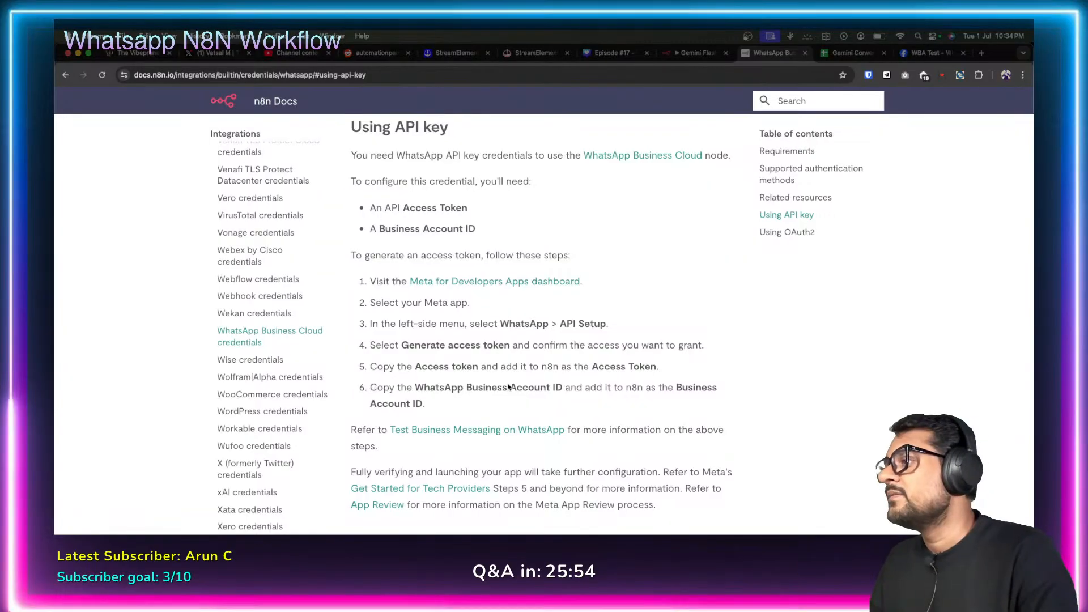
Scroll through the OAuth2 setup section and back up to the Test Business Messaging link.
{"action": "scroll", "coordinate": [510, 385], "scroll_direction": "down", "scroll_amount": 3}
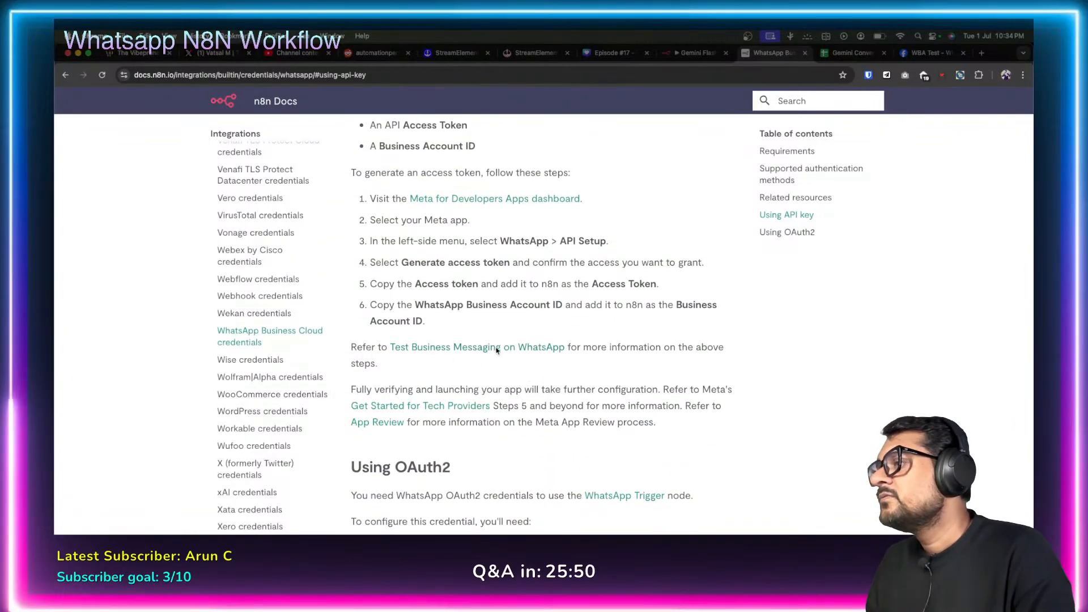
{"action": "scroll", "coordinate": [500, 348], "scroll_direction": "down", "scroll_amount": 4}
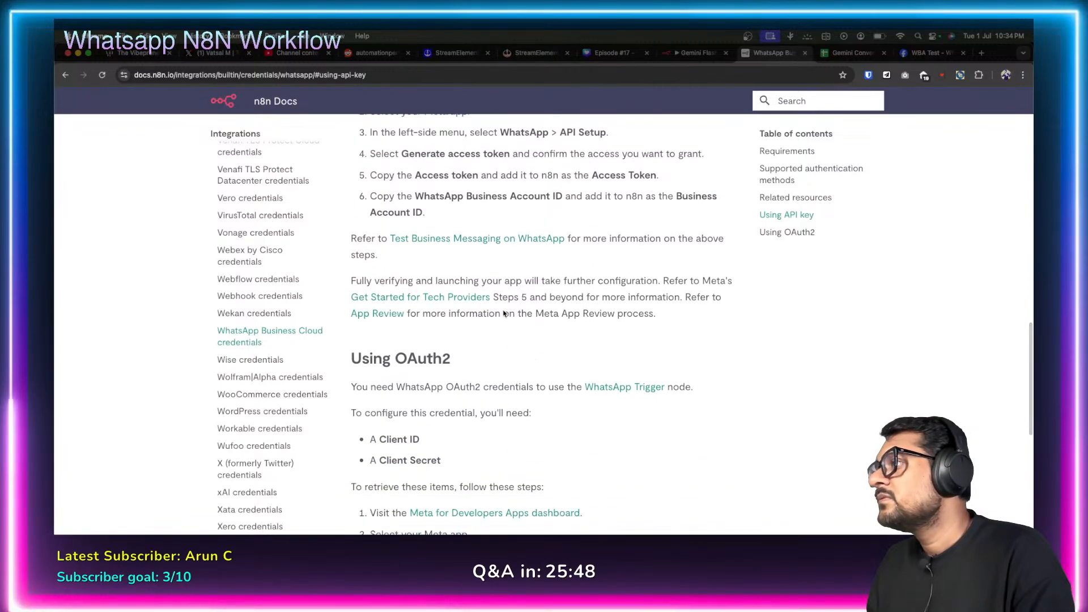
{"action": "scroll", "coordinate": [561, 349], "scroll_direction": "down", "scroll_amount": 8}
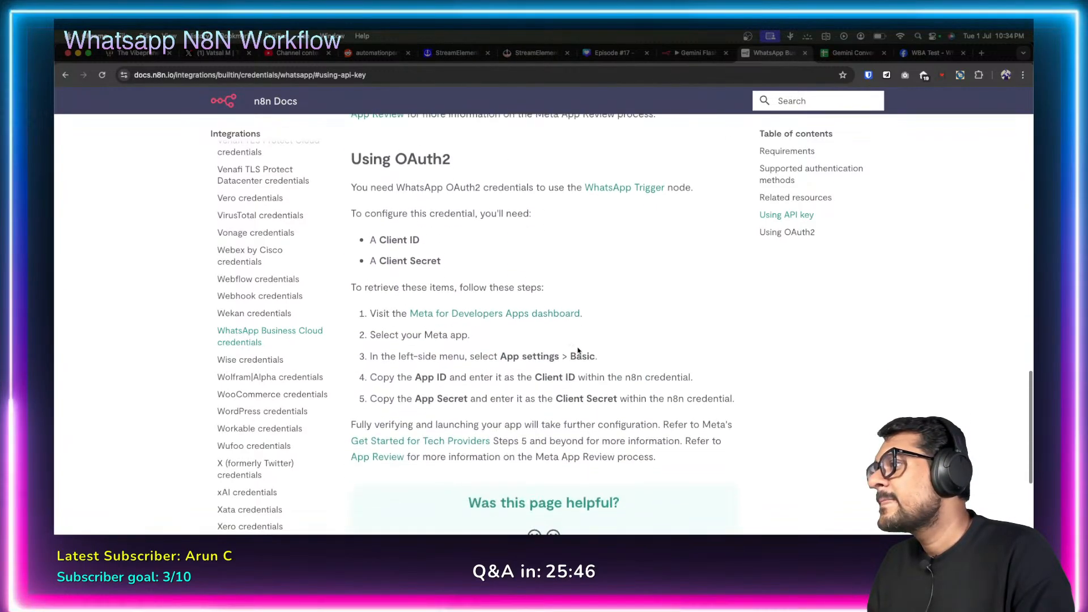
{"action": "scroll", "coordinate": [598, 358], "scroll_direction": "down", "scroll_amount": 3}
{"action": "scroll", "coordinate": [572, 346], "scroll_direction": "up", "scroll_amount": 4}
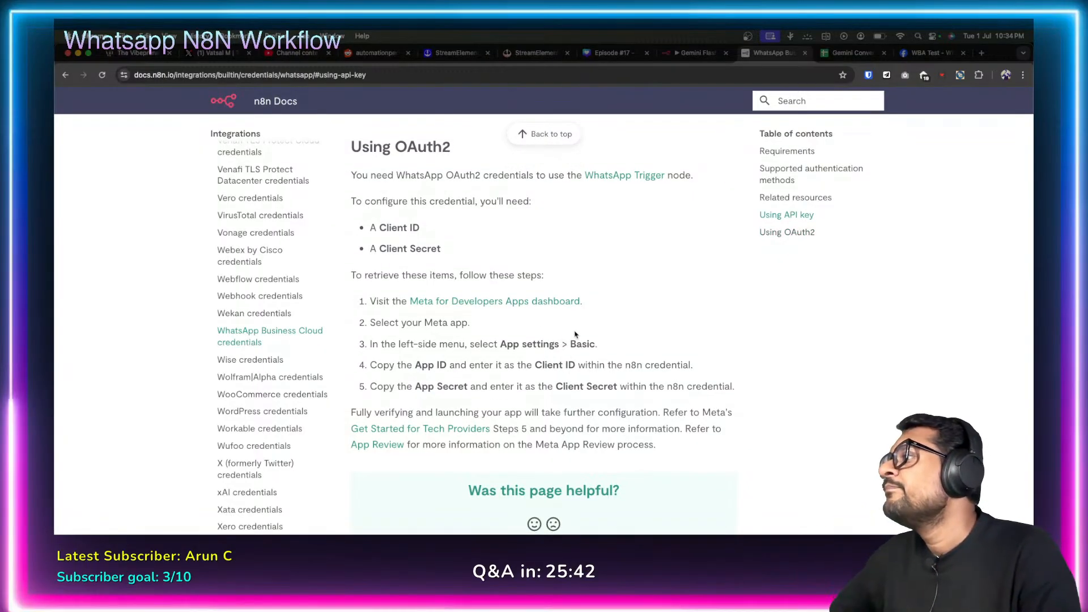
{"action": "scroll", "coordinate": [595, 344], "scroll_direction": "up", "scroll_amount": 1}
{"action": "scroll", "coordinate": [595, 345], "scroll_direction": "up", "scroll_amount": 3}
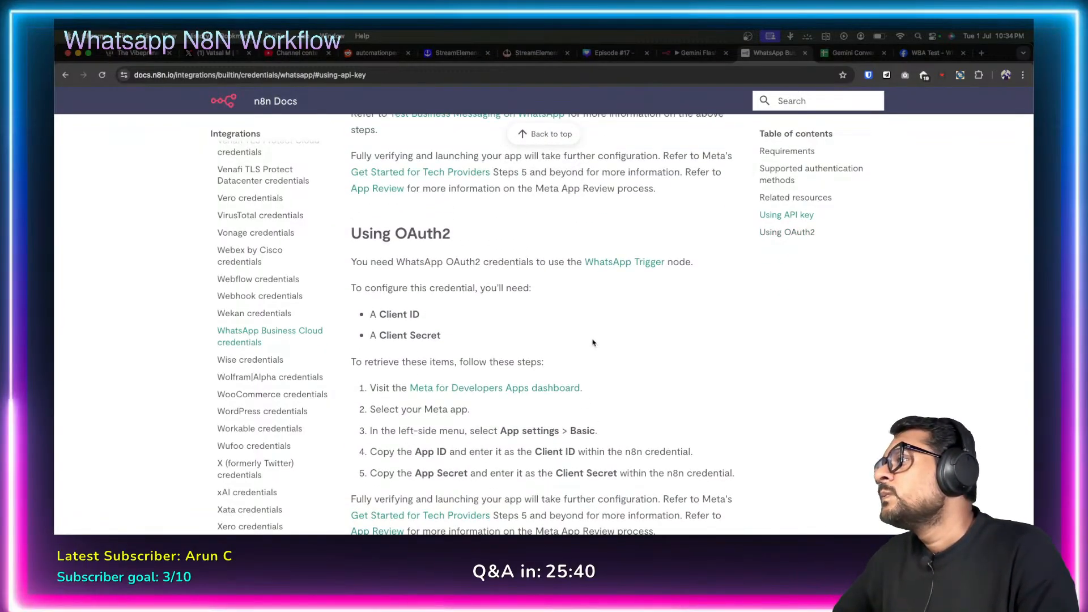
{"action": "scroll", "coordinate": [533, 321], "scroll_direction": "up", "scroll_amount": 7}
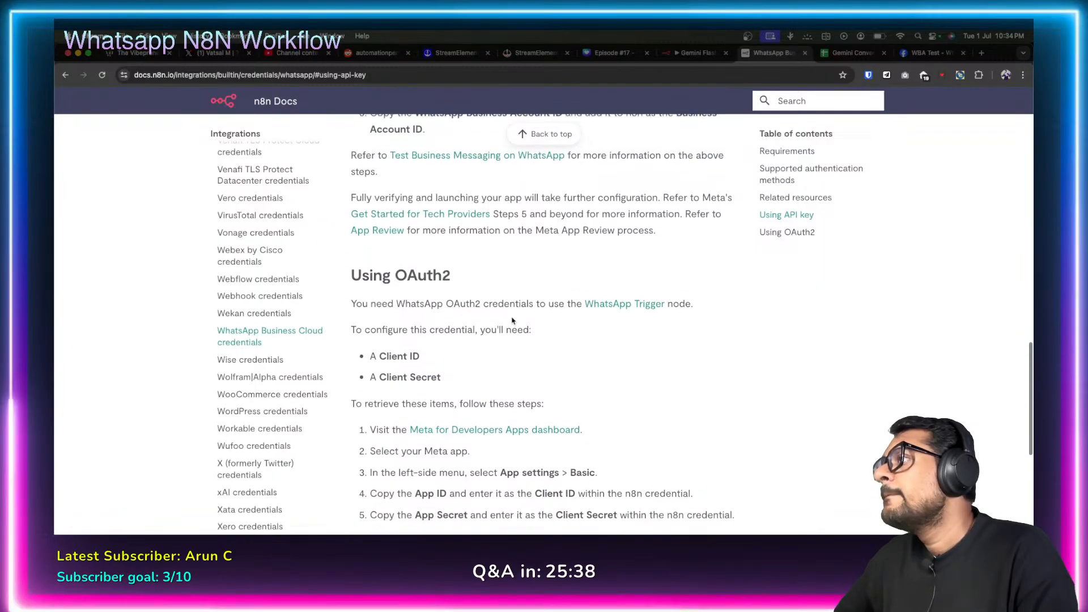
{"action": "scroll", "coordinate": [533, 321], "scroll_direction": "up", "scroll_amount": 1}
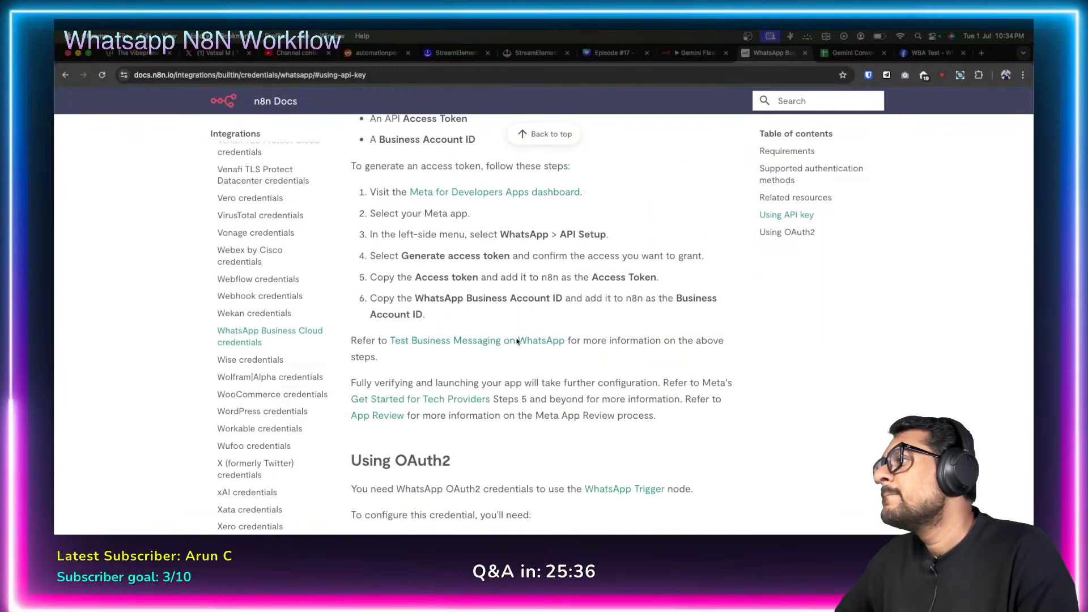
Open the Test Business Messaging link in a new tab and start reading the Tech Provider guide.
{"action": "right_click", "coordinate": [527, 344]}
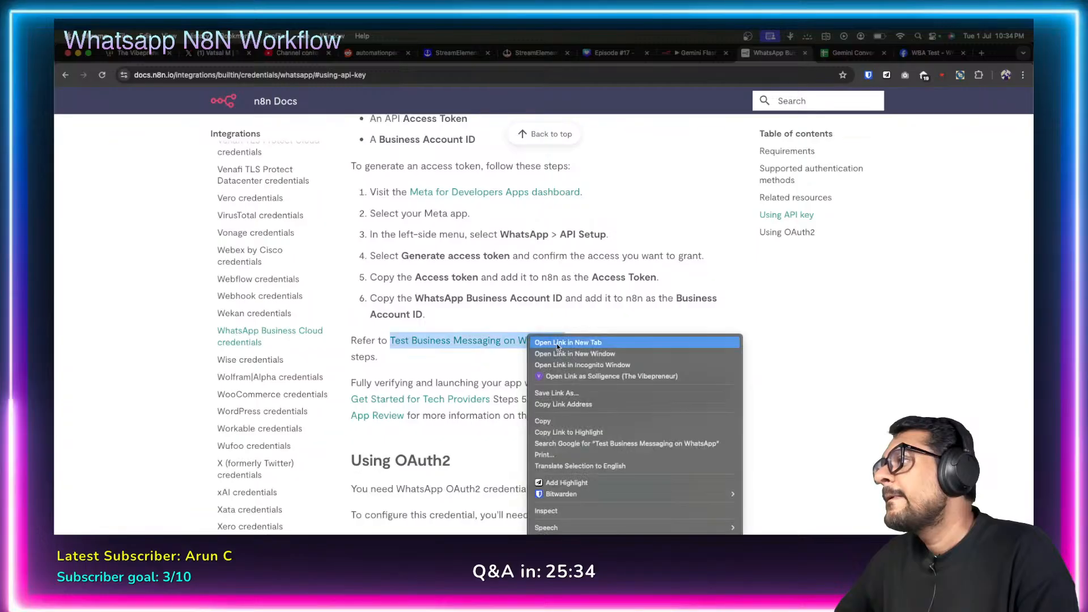
{"action": "left_click", "coordinate": [561, 338]}
{"action": "left_click", "coordinate": [777, 54]}
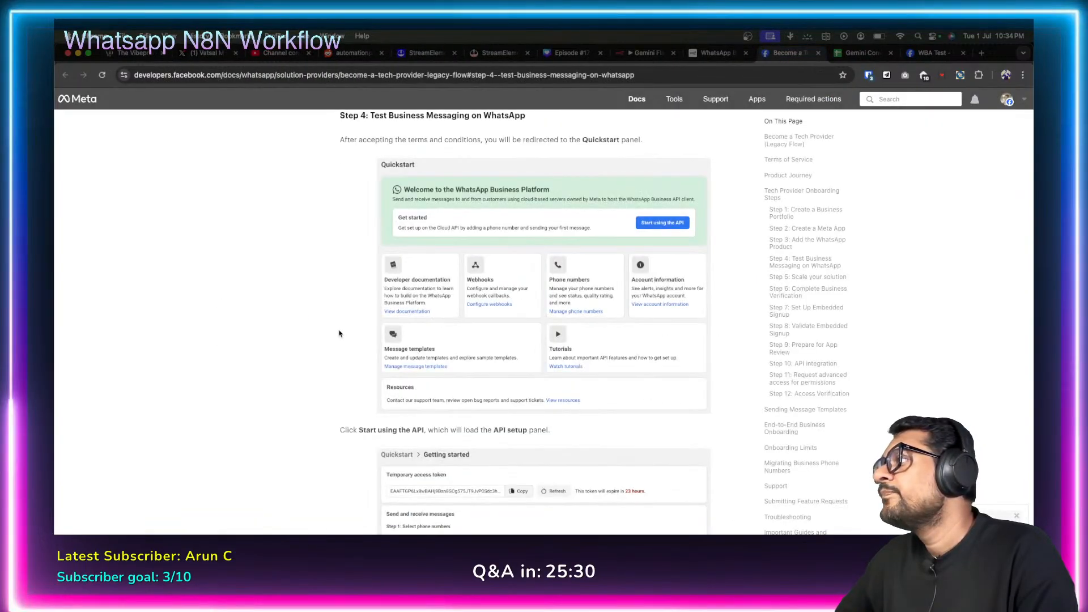
{"action": "scroll", "coordinate": [355, 326], "scroll_direction": "down", "scroll_amount": 5}
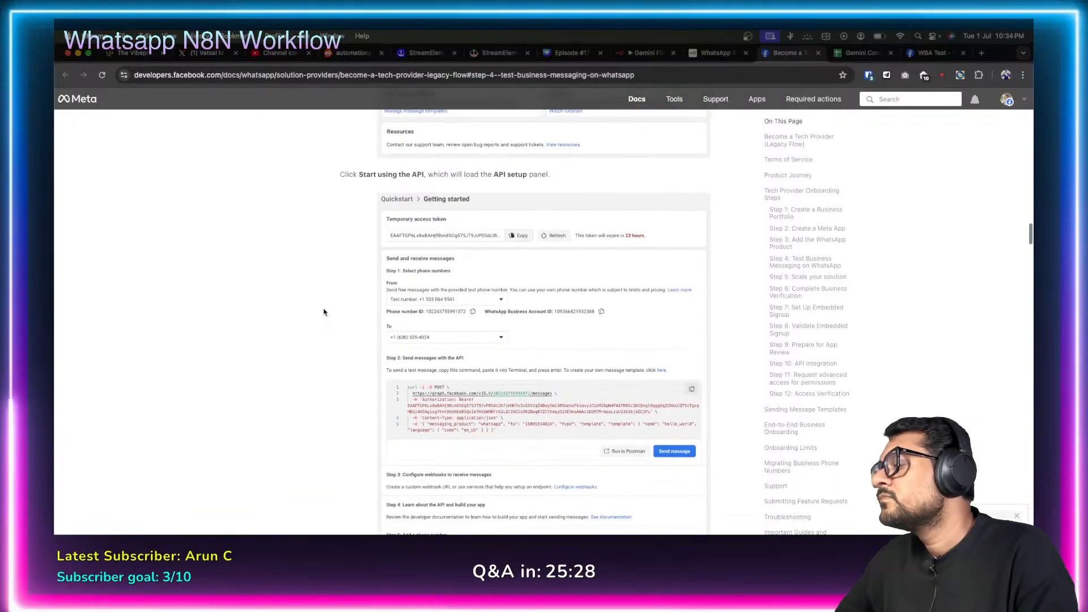
{"action": "scroll", "coordinate": [324, 312], "scroll_direction": "down", "scroll_amount": 10}
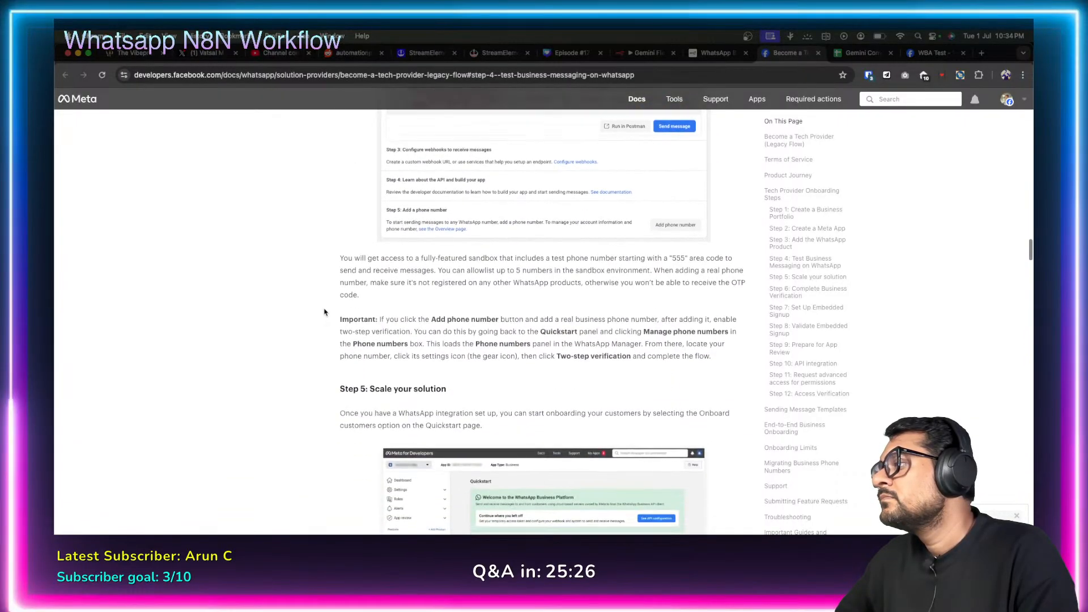
{"action": "scroll", "coordinate": [324, 312], "scroll_direction": "down", "scroll_amount": 10}
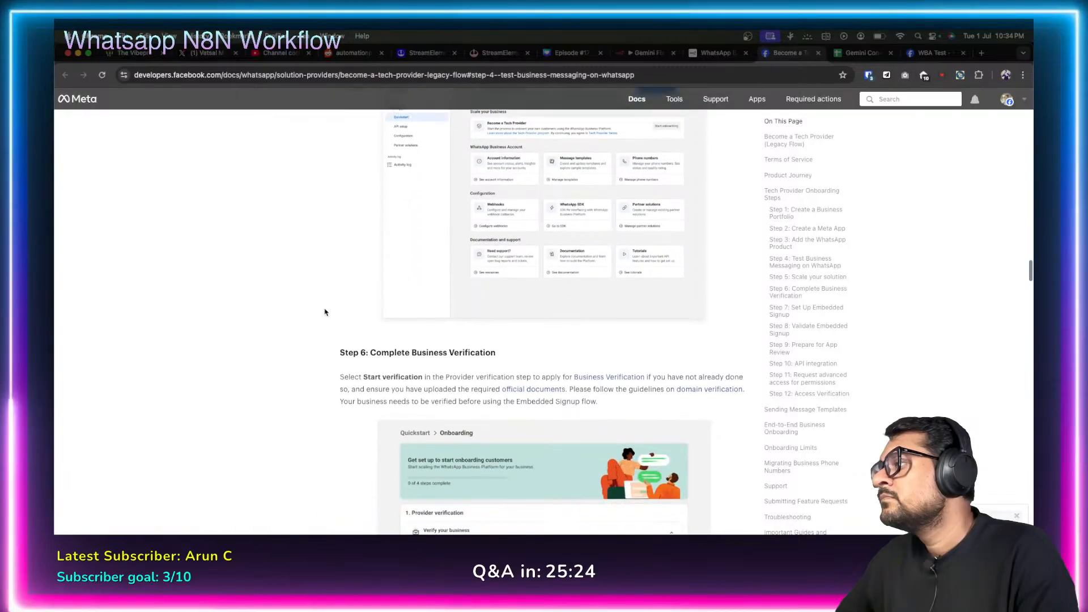
{"action": "scroll", "coordinate": [325, 312], "scroll_direction": "down", "scroll_amount": 1}
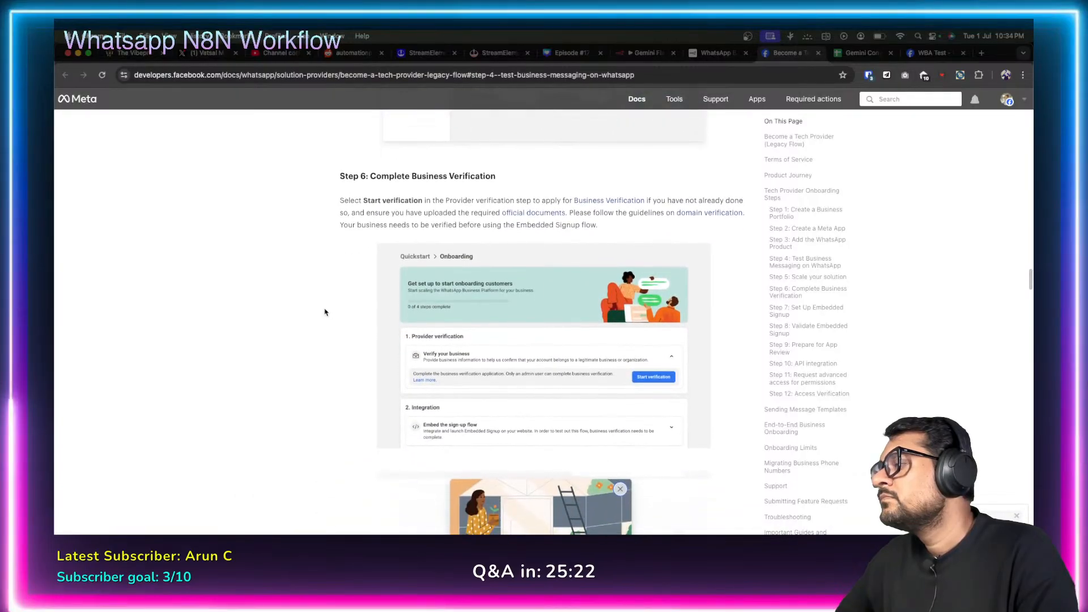
{"action": "scroll", "coordinate": [325, 312], "scroll_direction": "down", "scroll_amount": 2}
{"action": "scroll", "coordinate": [324, 312], "scroll_direction": "down", "scroll_amount": 9}
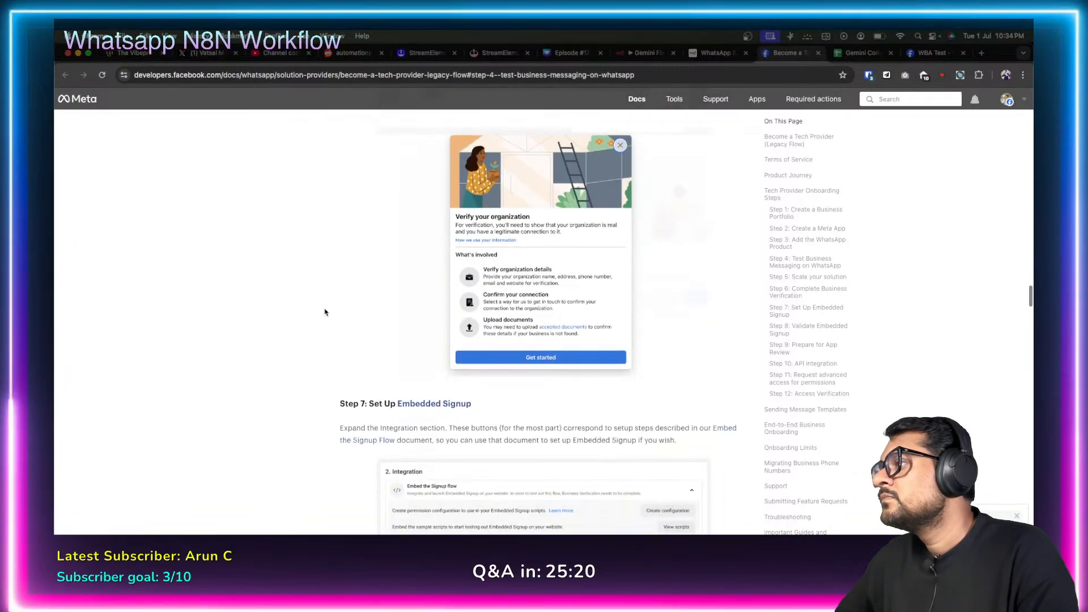
{"action": "scroll", "coordinate": [325, 312], "scroll_direction": "down", "scroll_amount": 15}
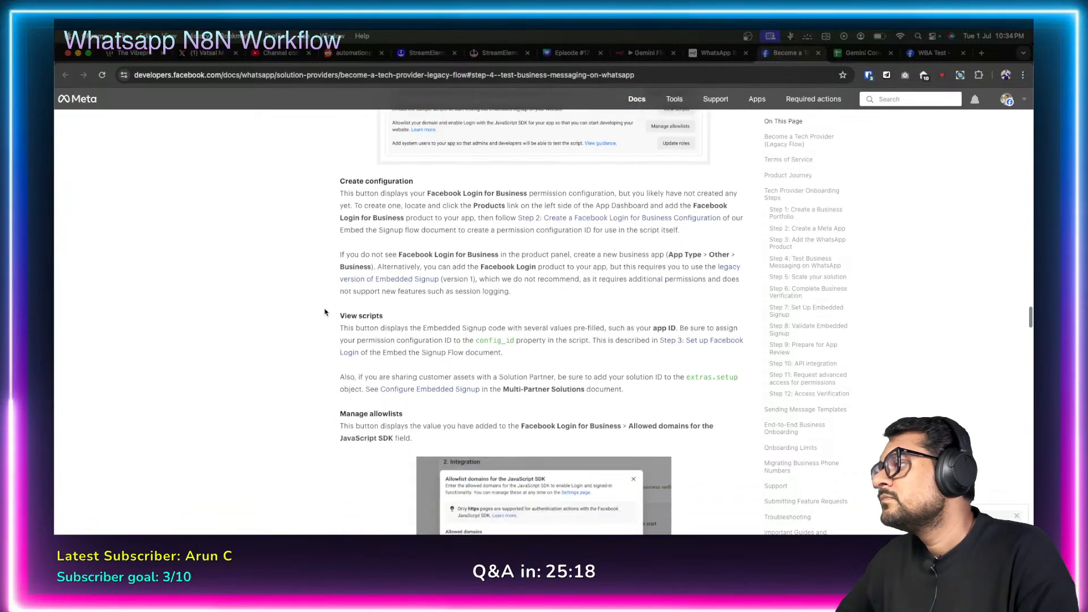
Scroll further down the guide to its Access Verification section.
{"action": "scroll", "coordinate": [325, 312], "scroll_direction": "down", "scroll_amount": 8}
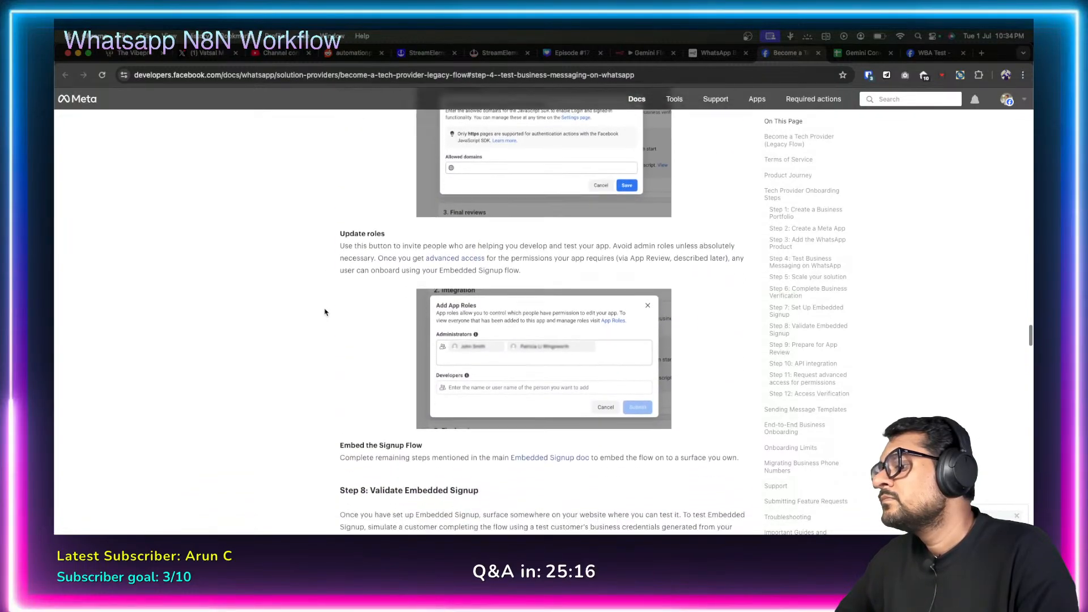
{"action": "scroll", "coordinate": [325, 312], "scroll_direction": "down", "scroll_amount": 7}
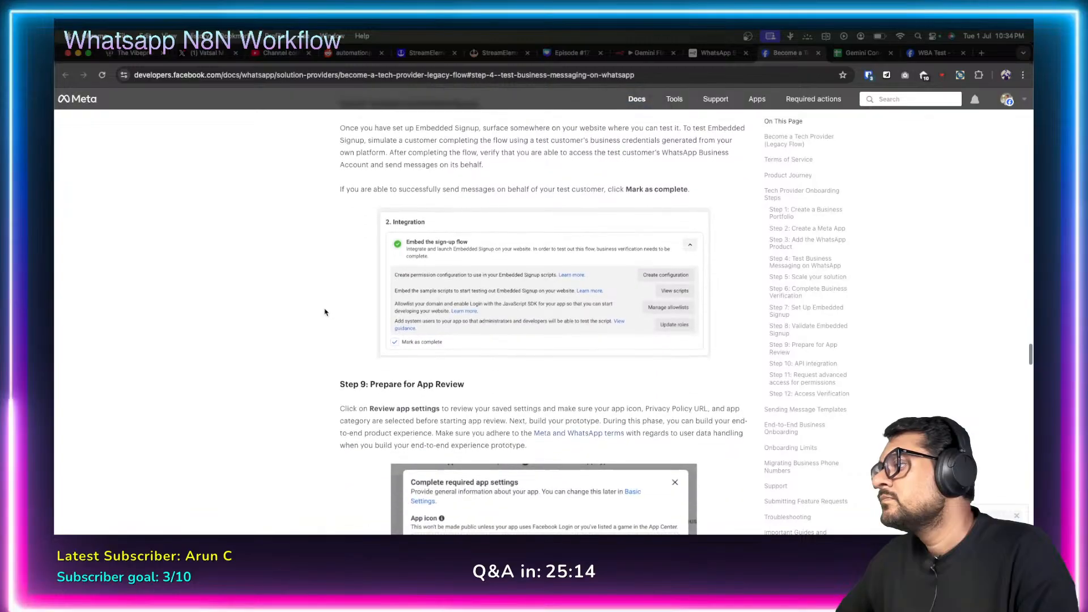
{"action": "scroll", "coordinate": [324, 312], "scroll_direction": "down", "scroll_amount": 13}
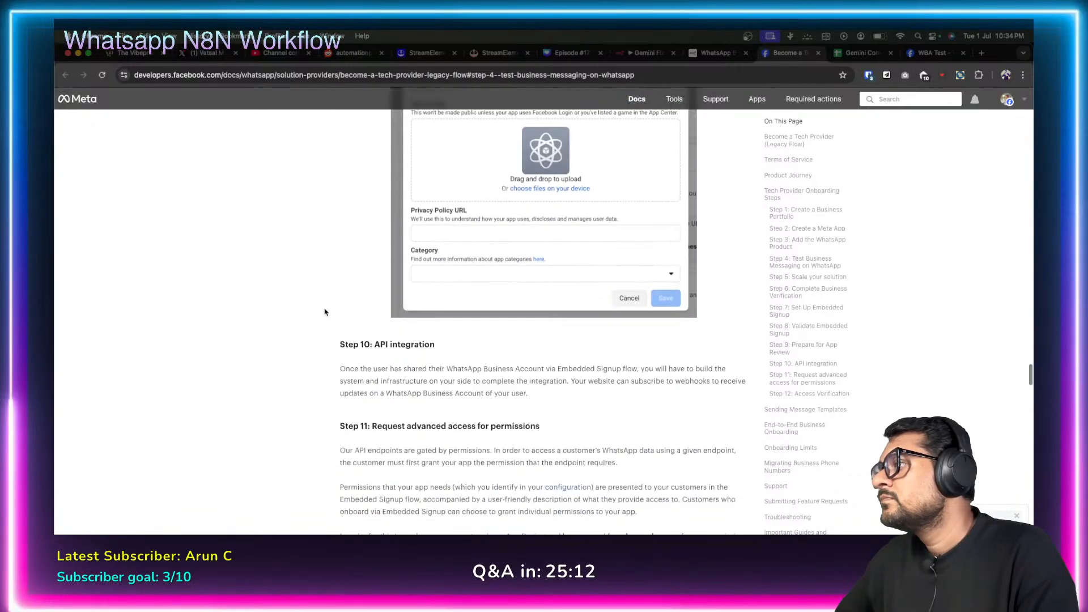
{"action": "scroll", "coordinate": [324, 312], "scroll_direction": "down", "scroll_amount": 5}
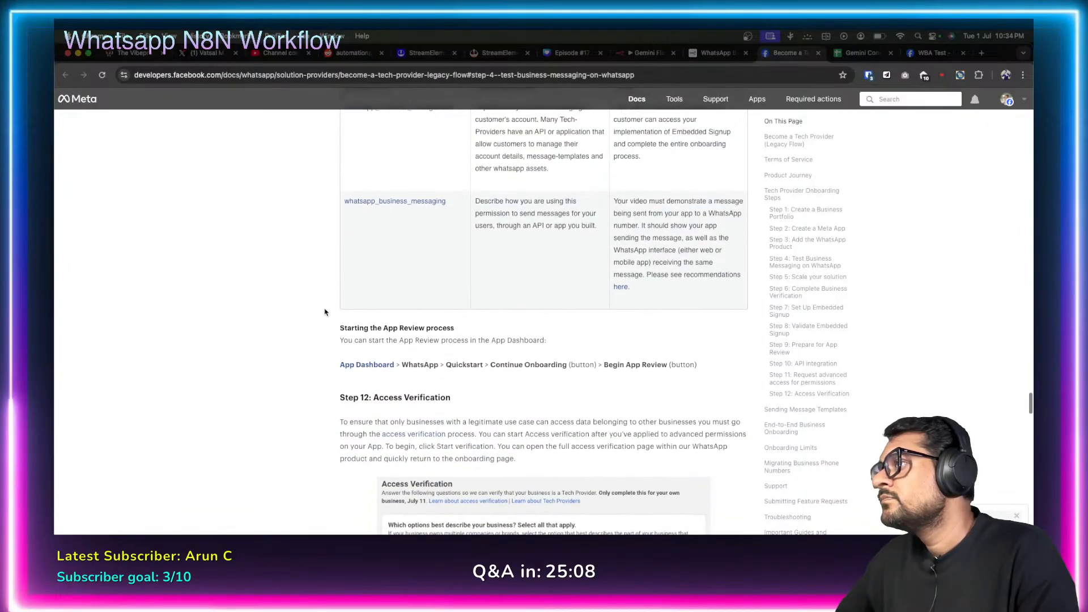
{"action": "scroll", "coordinate": [325, 312], "scroll_direction": "down", "scroll_amount": 5}
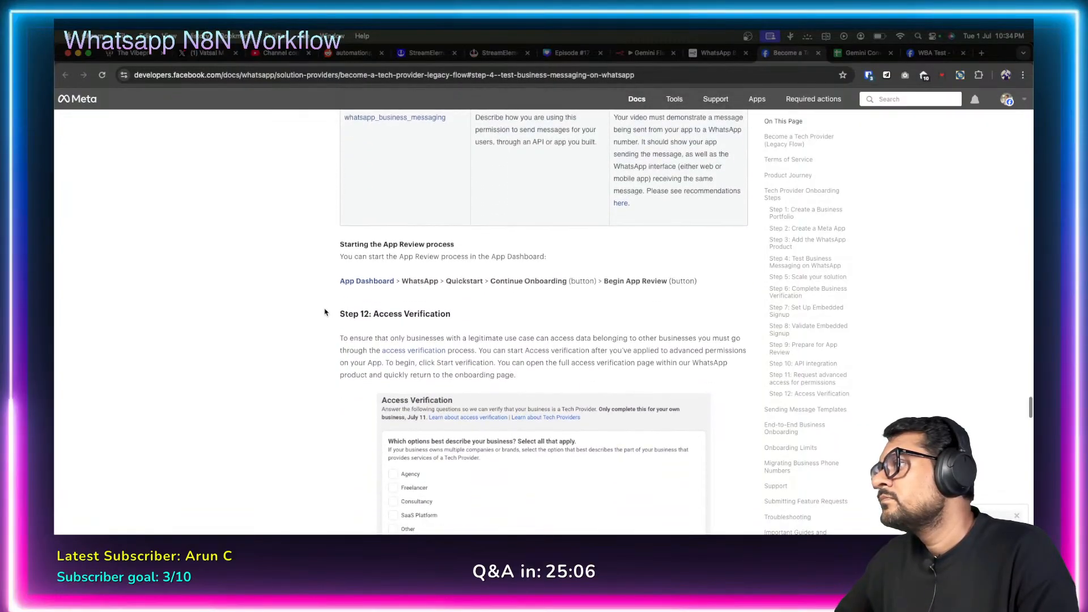
{"action": "scroll", "coordinate": [325, 313], "scroll_direction": "down", "scroll_amount": 5}
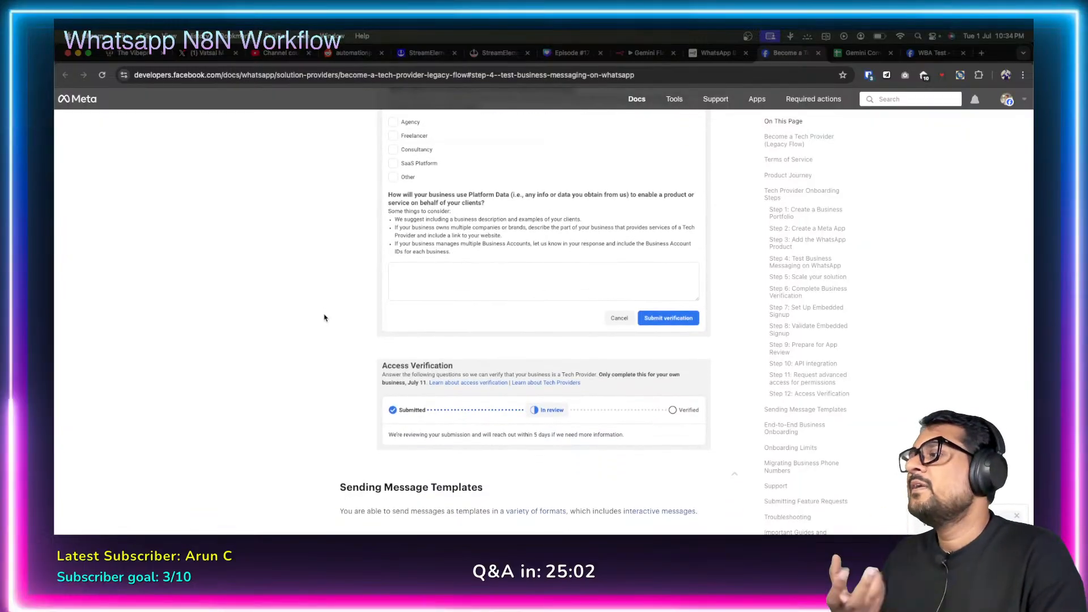
{"action": "scroll", "coordinate": [324, 317], "scroll_direction": "down", "scroll_amount": 5}
{"action": "scroll", "coordinate": [323, 319], "scroll_direction": "down", "scroll_amount": 7}
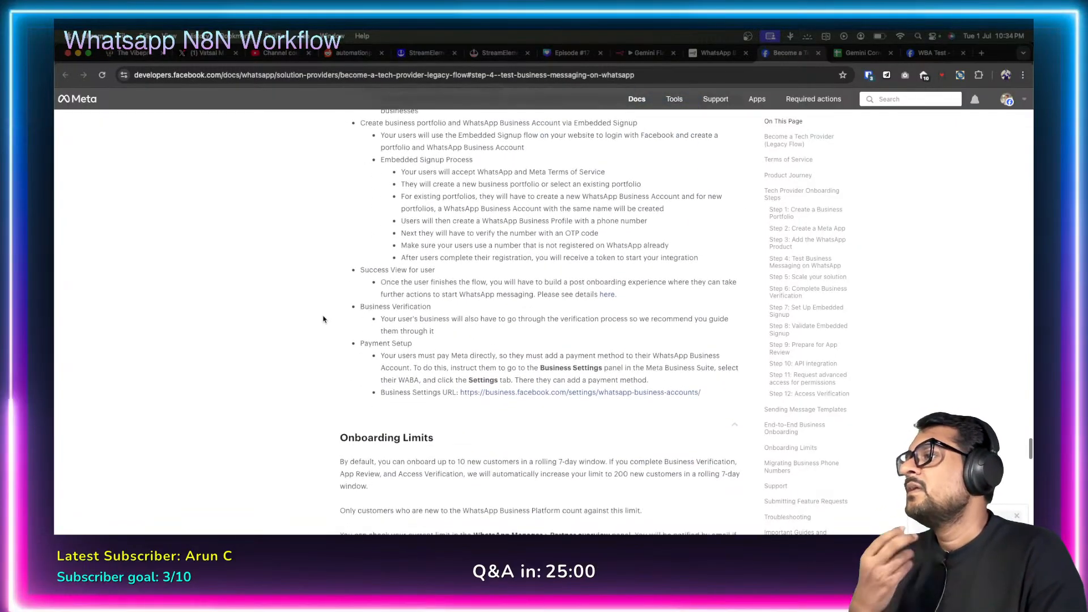
{"action": "scroll", "coordinate": [323, 336], "scroll_direction": "down", "scroll_amount": 5}
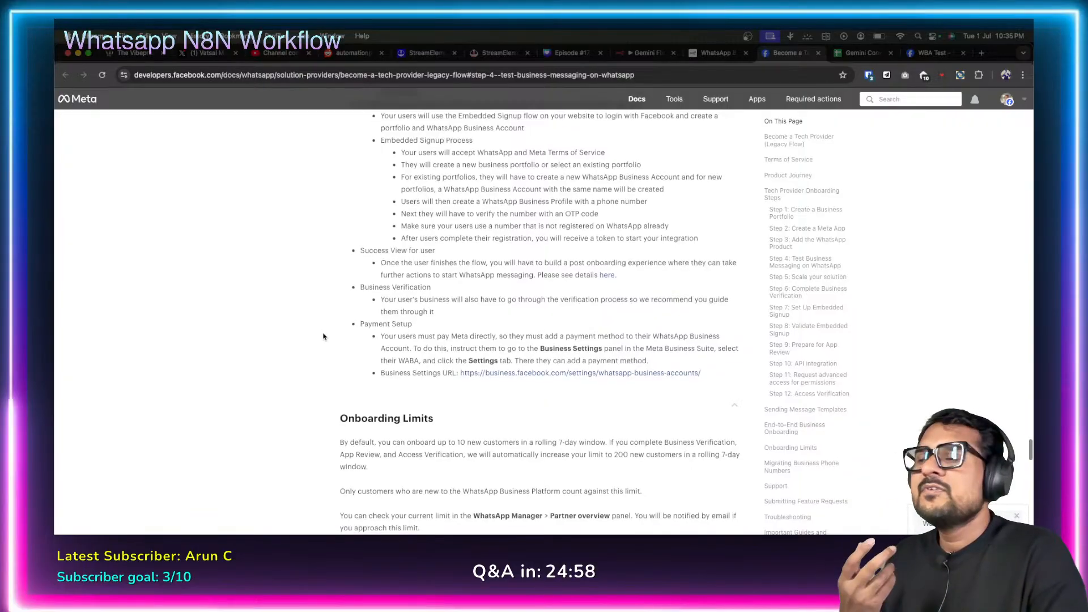
{"action": "scroll", "coordinate": [323, 337], "scroll_direction": "down", "scroll_amount": 14}
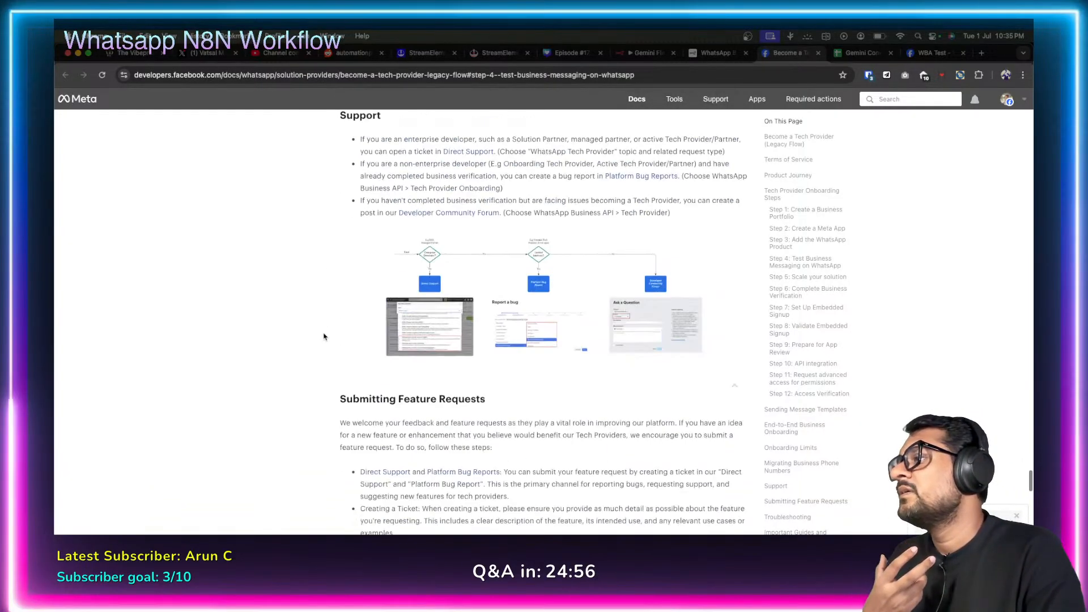
{"action": "scroll", "coordinate": [324, 337], "scroll_direction": "down", "scroll_amount": 5}
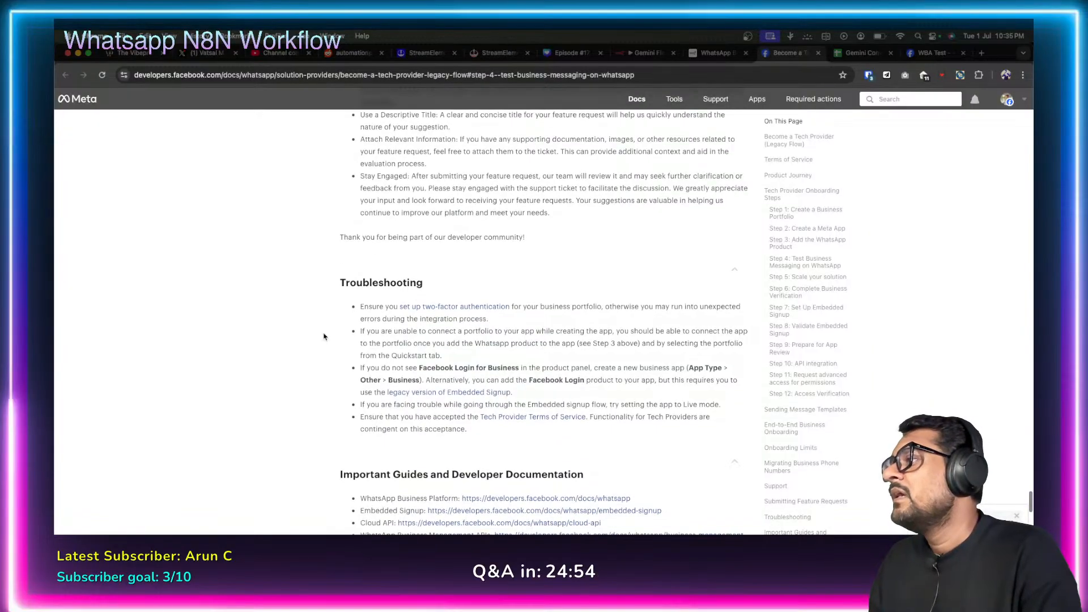
{"action": "scroll", "coordinate": [324, 338], "scroll_direction": "up", "scroll_amount": 12}
{"action": "scroll", "coordinate": [325, 338], "scroll_direction": "up", "scroll_amount": 18}
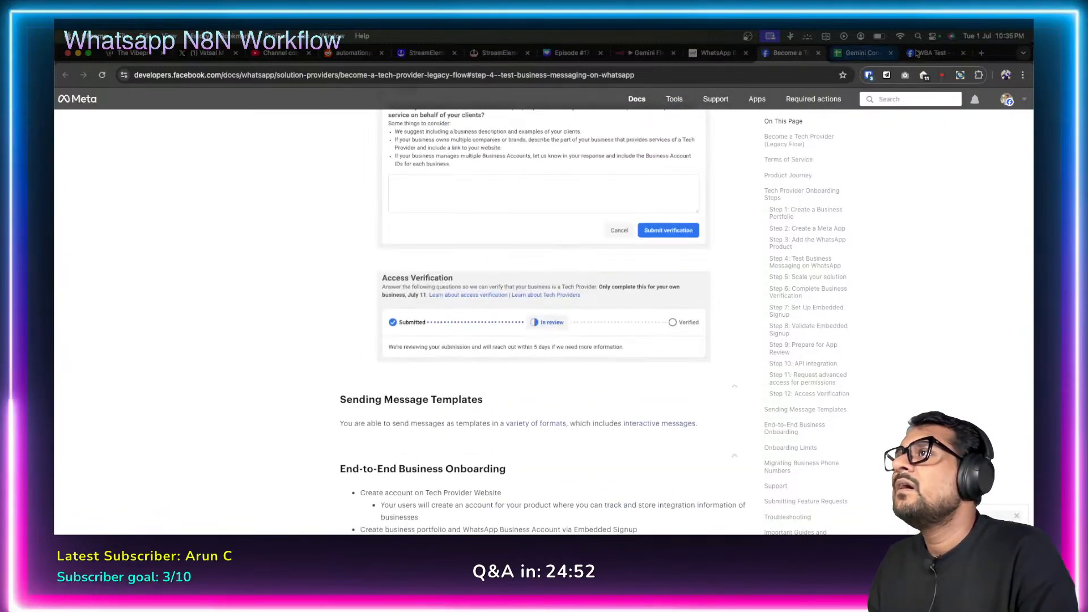
Switch to the WBA Test app's WhatsApp Configuration and focus the empty Callback URL field.
{"action": "left_click", "coordinate": [926, 57]}
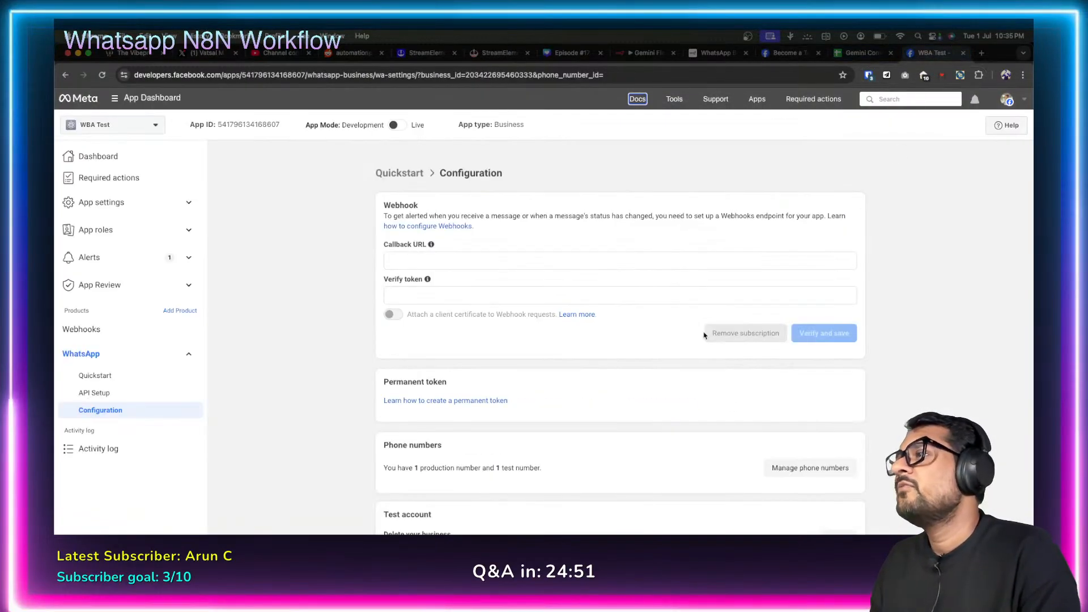
{"action": "left_click", "coordinate": [474, 262]}
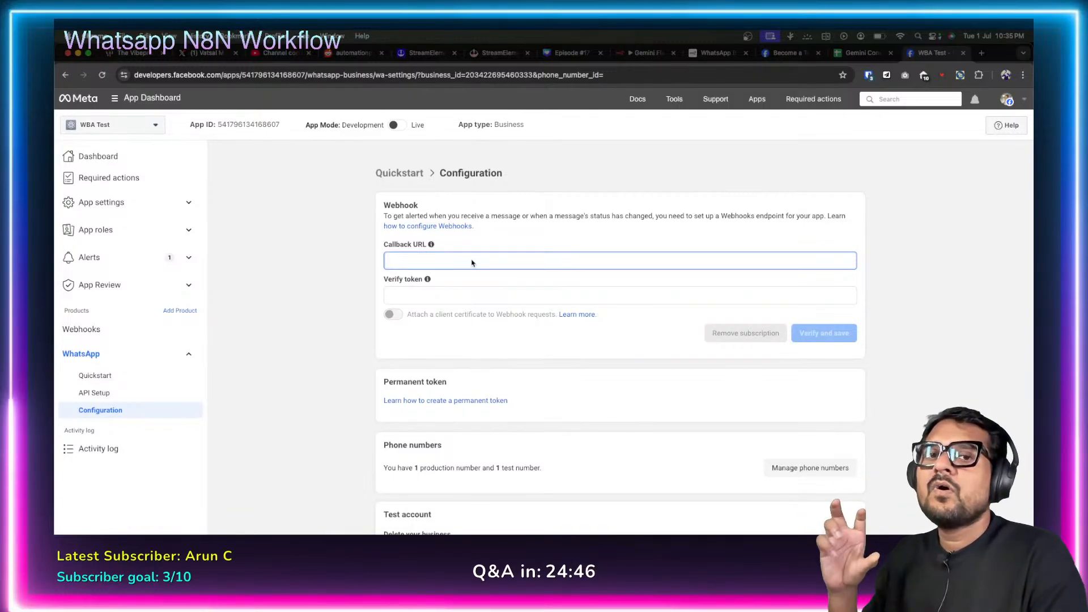
{"action": "scroll", "coordinate": [339, 385], "scroll_direction": "down", "scroll_amount": 1}
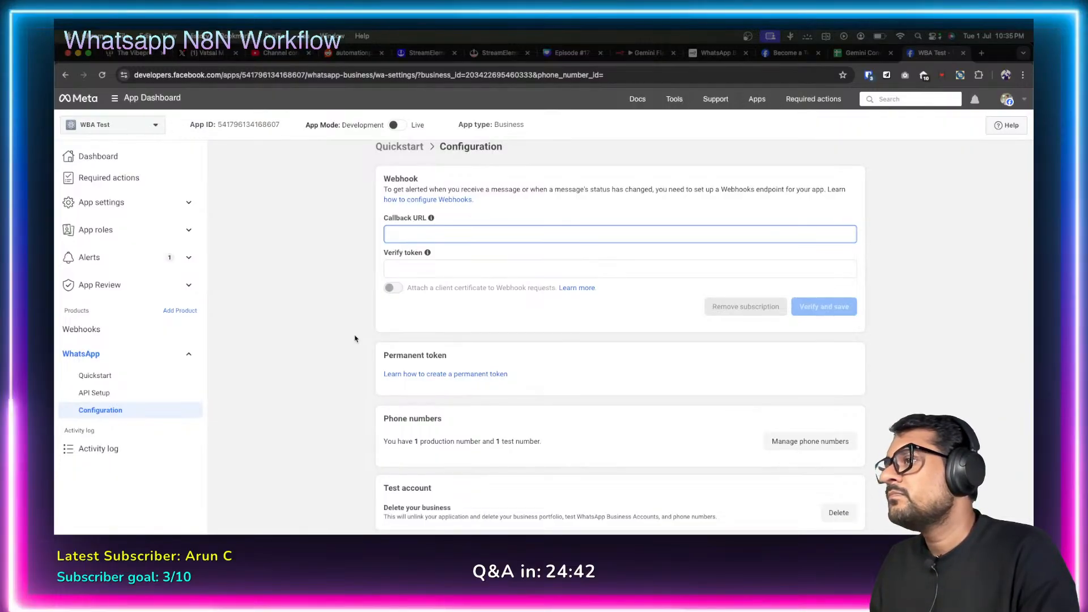
{"action": "scroll", "coordinate": [354, 338], "scroll_direction": "up", "scroll_amount": 1}
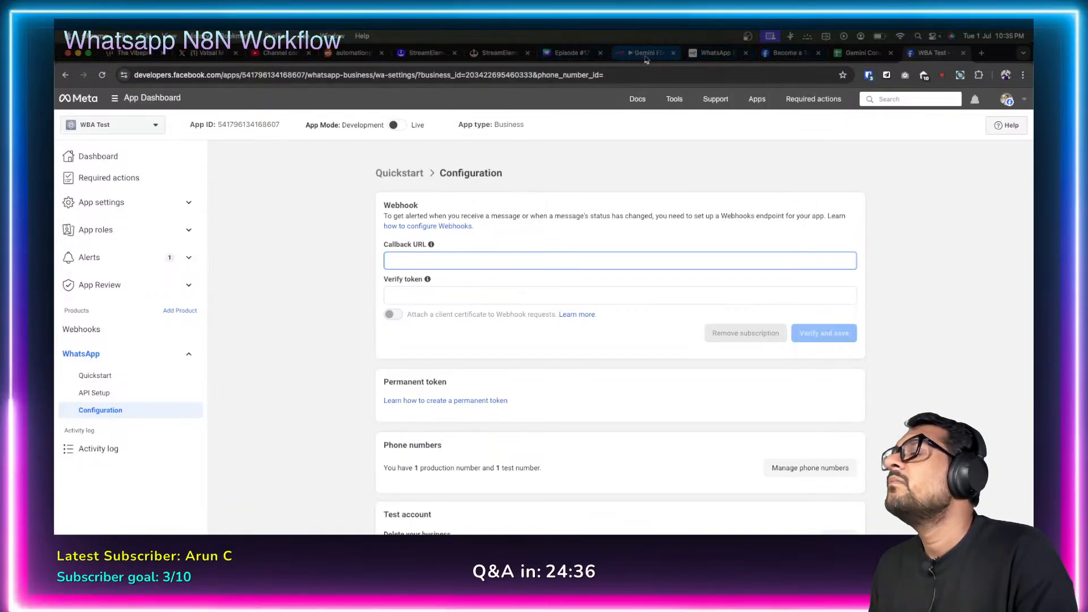
Open ChatGPT in a new browser tab.
{"action": "left_click", "coordinate": [981, 53]}
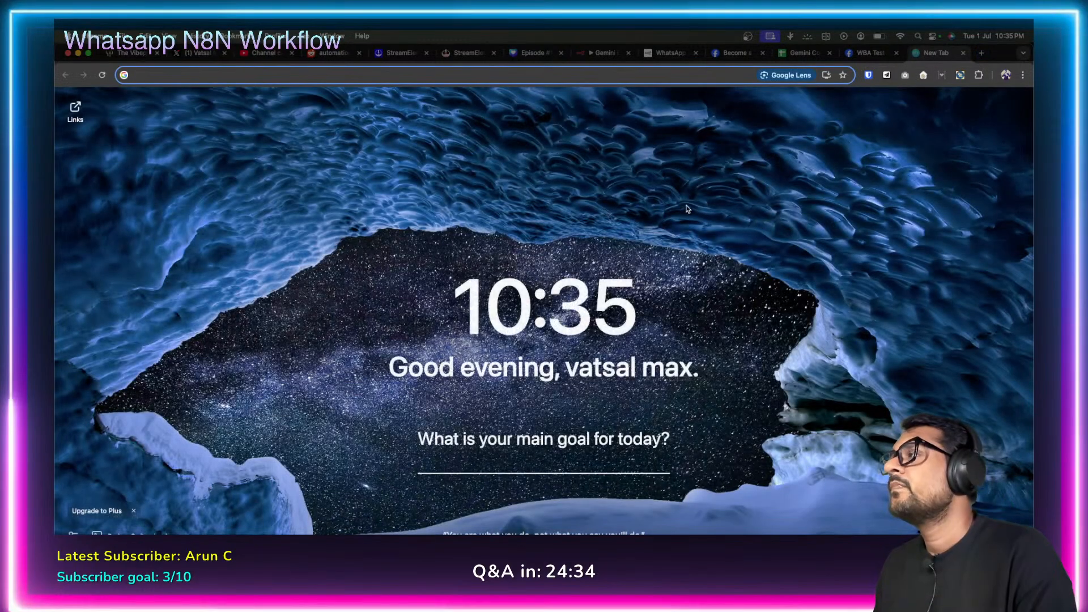
{"action": "type", "text": "chat"}
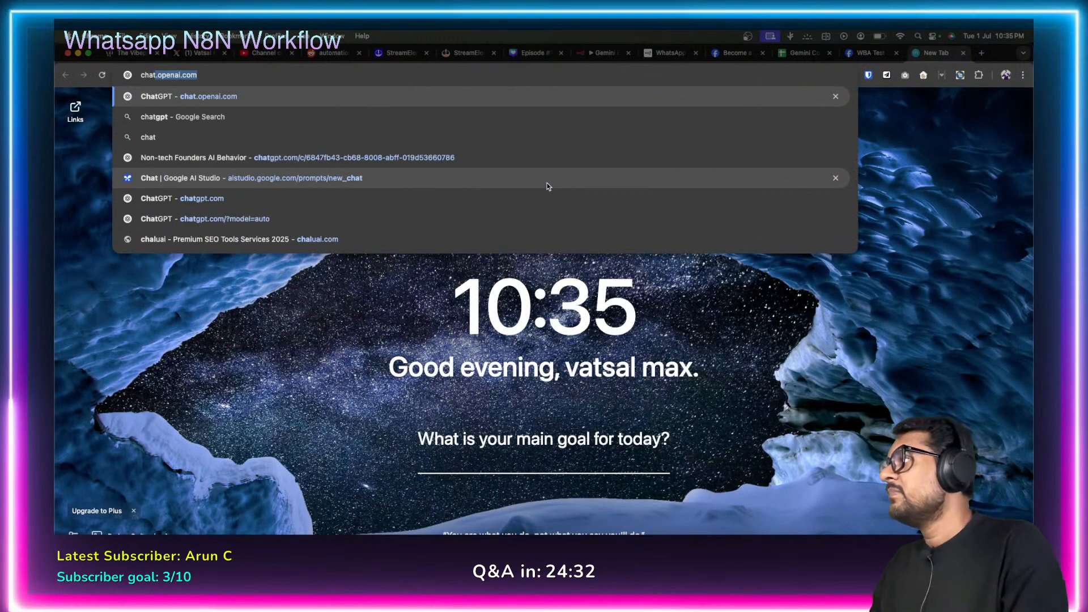
{"action": "key", "text": "Return"}
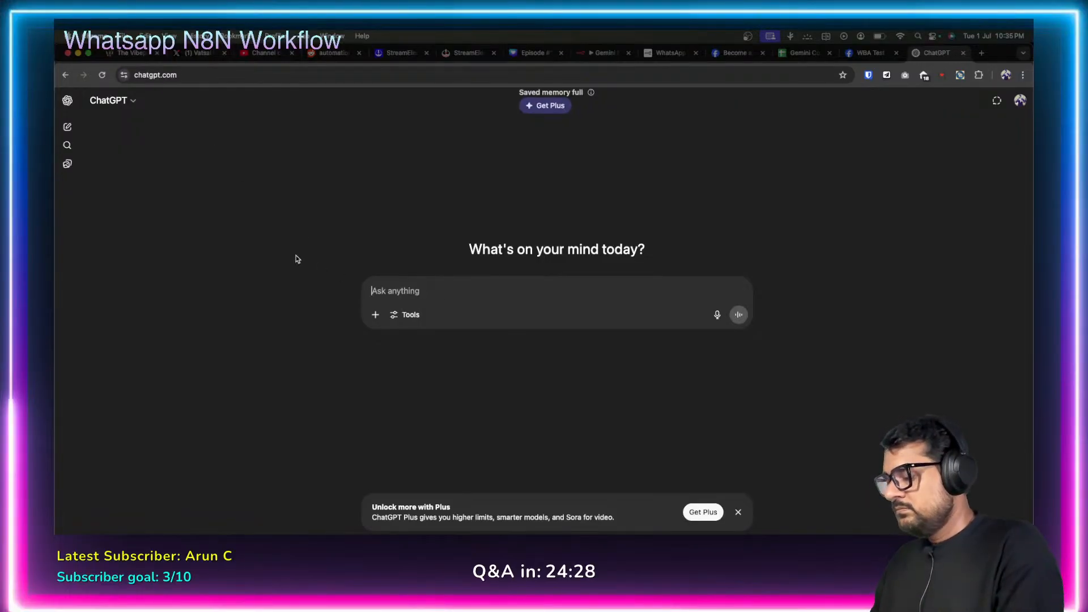
Ask why the n8n WhatsApp node reports success but no message arrives, correcting 'test' to 'tested'.
{"action": "type", "text": "I am trying to "}
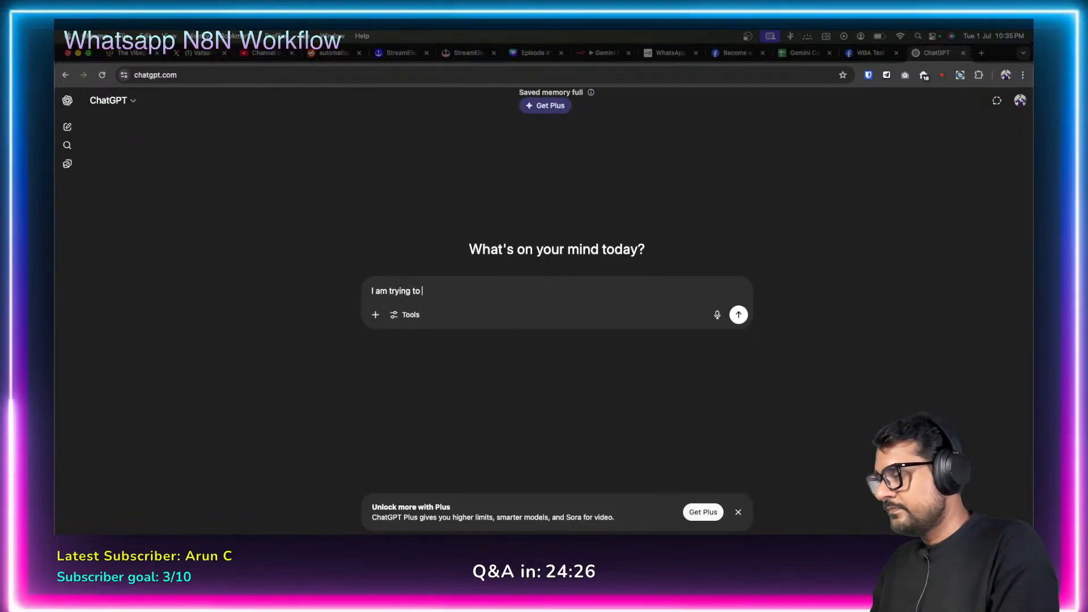
{"action": "type", "text": "integrate whatsapp node with my"}
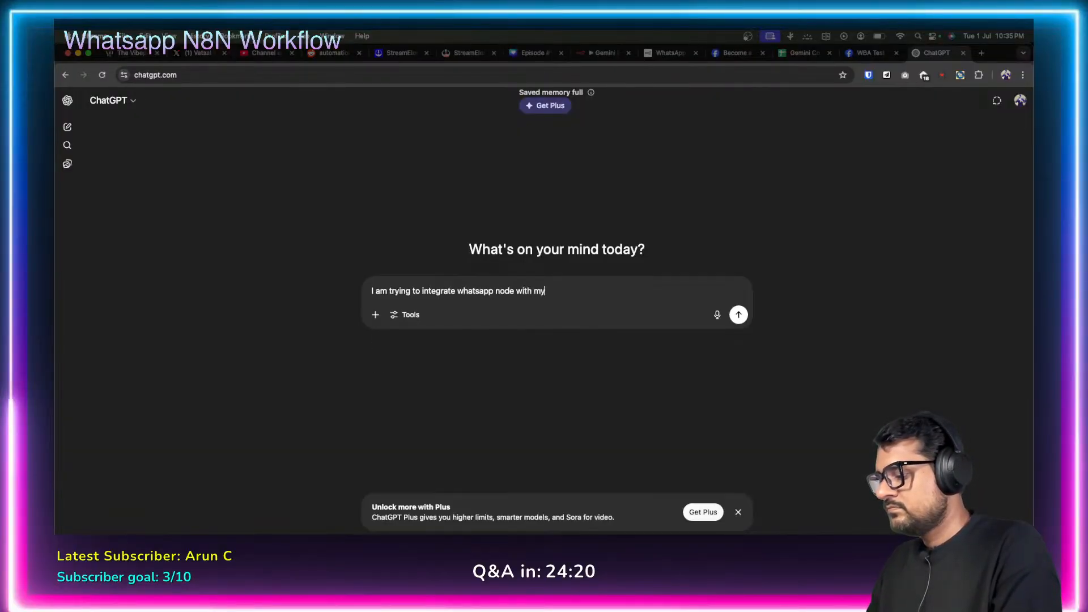
{"action": "type", "text": " n8n workflow, I test the workflow by exe"}
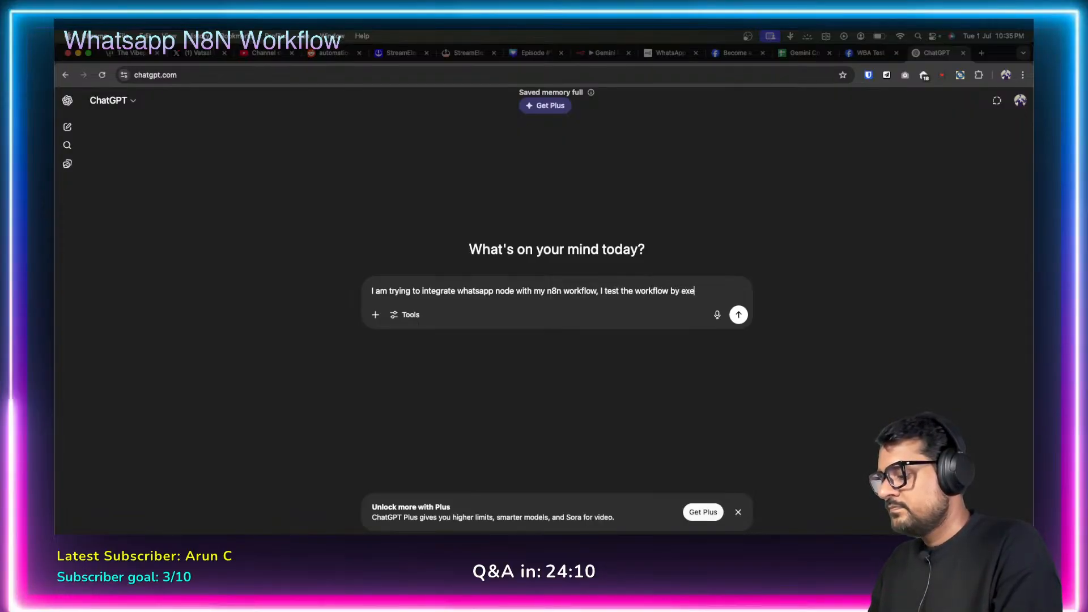
{"action": "type", "text": "cuting my wha"}
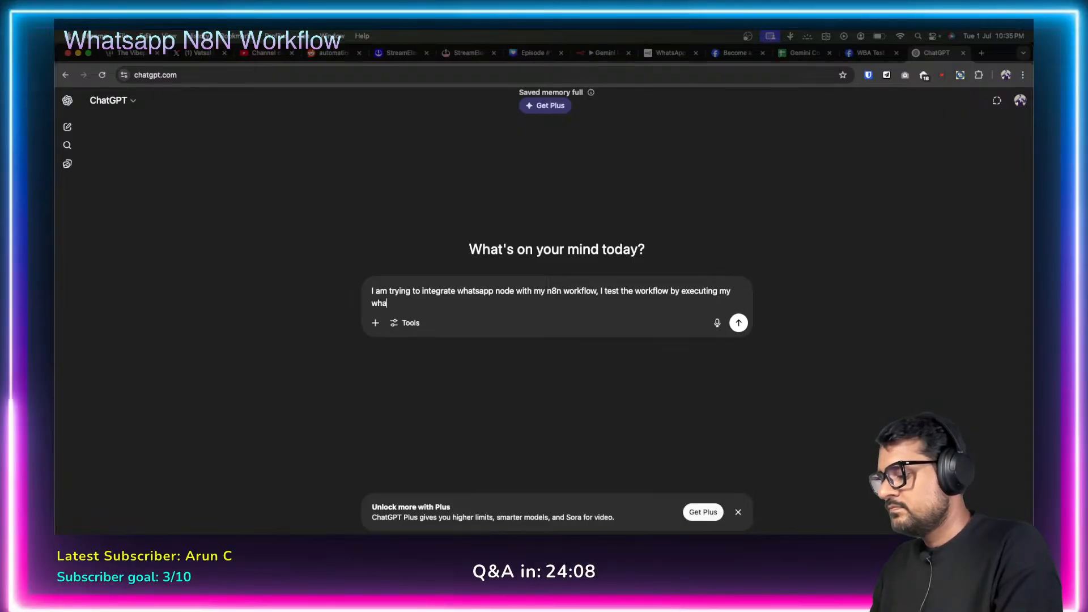
{"action": "type", "text": "stapp node it i"}
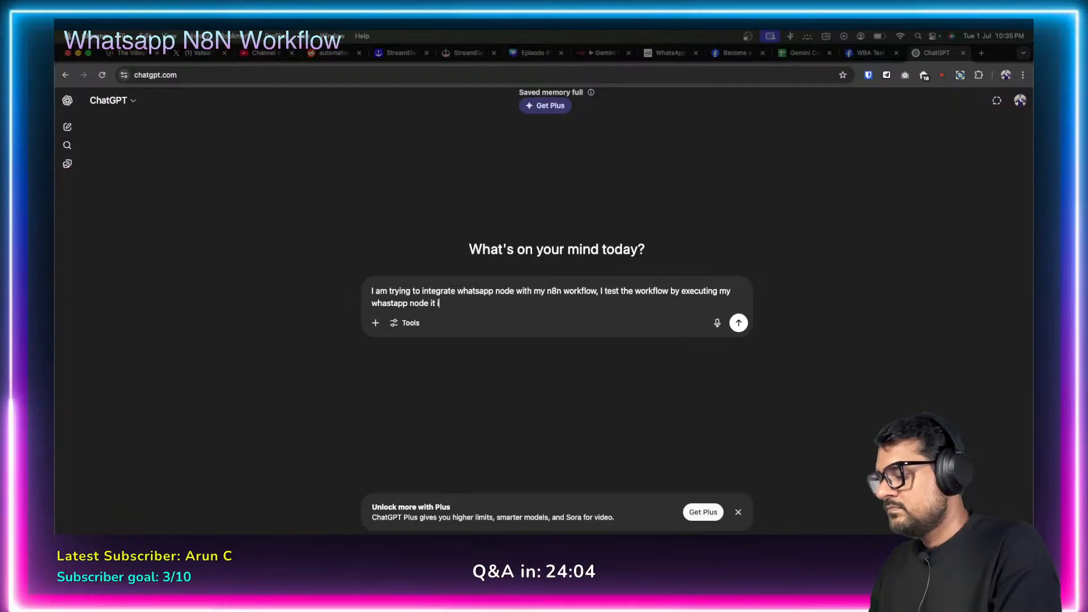
{"action": "type", "text": "s giving success b"}
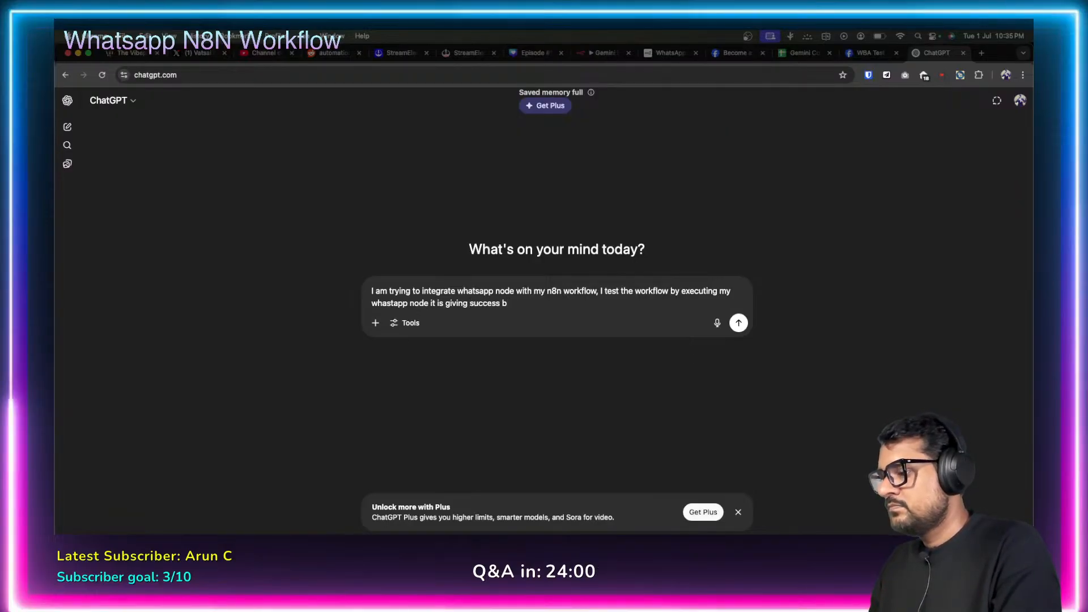
{"action": "type", "text": "ut I am not getting the"}
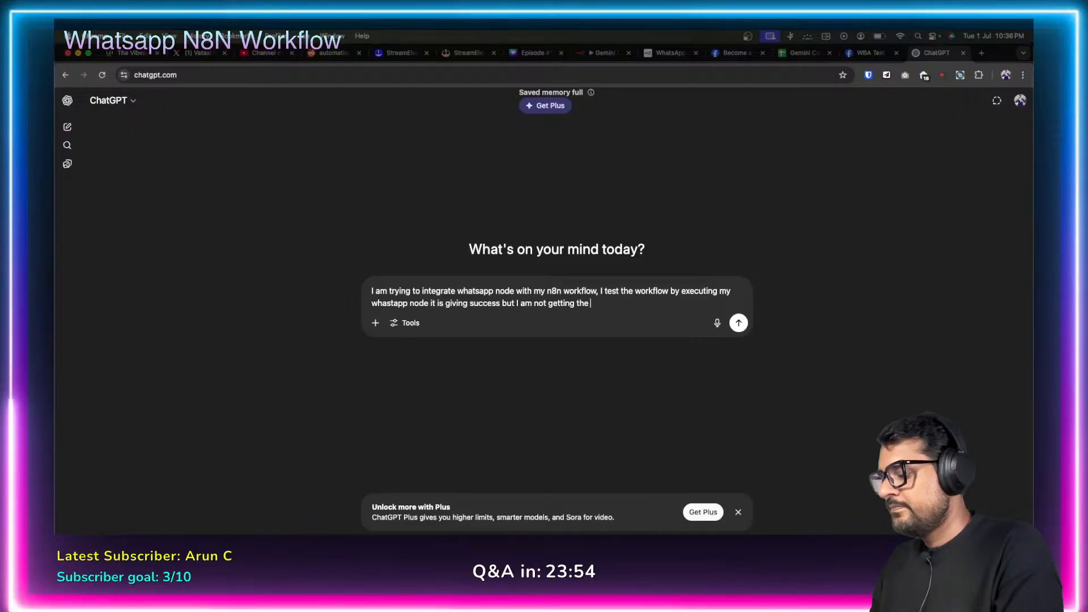
{"action": "type", "text": "message in my whatsapp"}
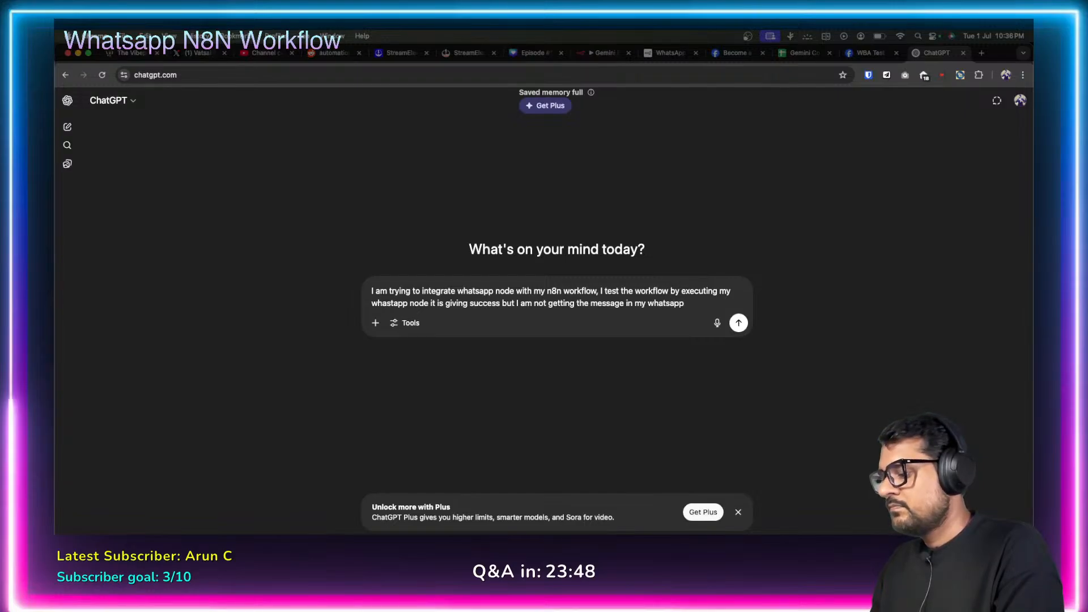
{"action": "type", "text": "how"}
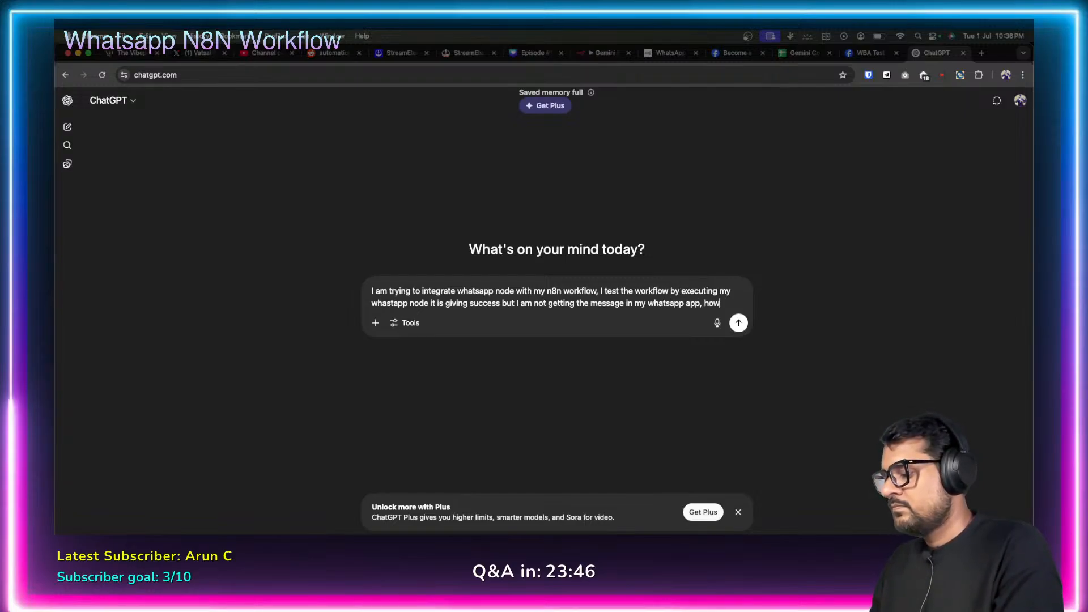
{"action": "type", "text": " do I reso"}
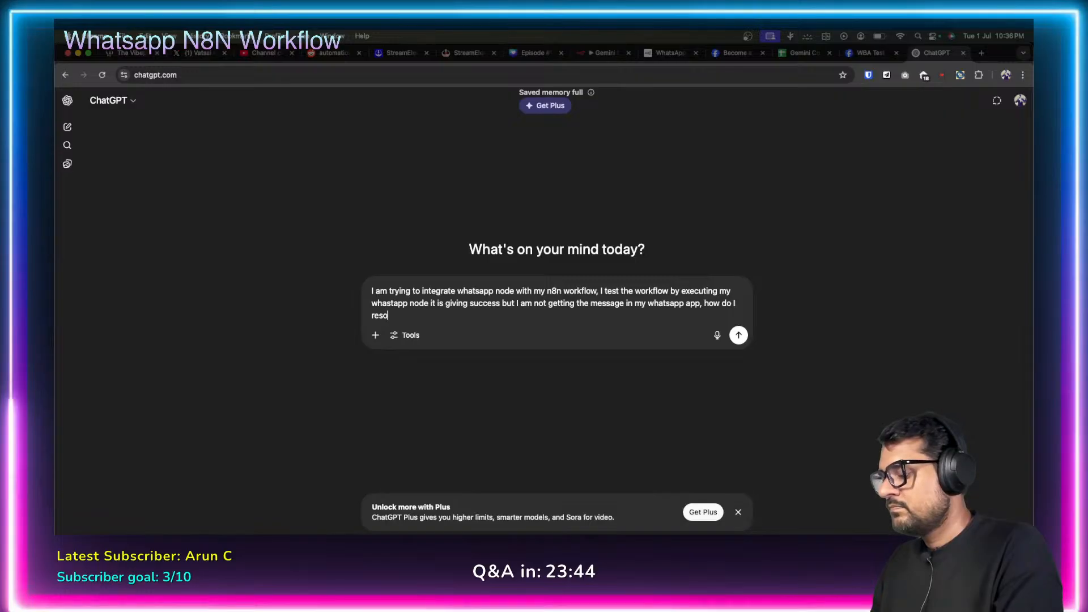
{"action": "type", "text": "lve this?"}
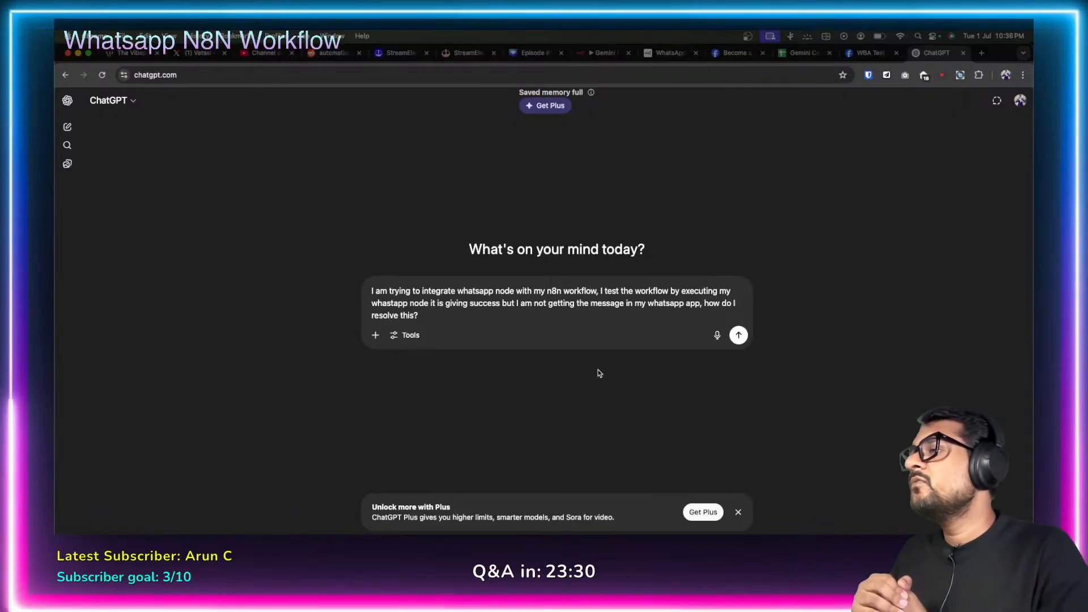
{"action": "left_click", "coordinate": [619, 290]}
{"action": "type", "text": "ed"}
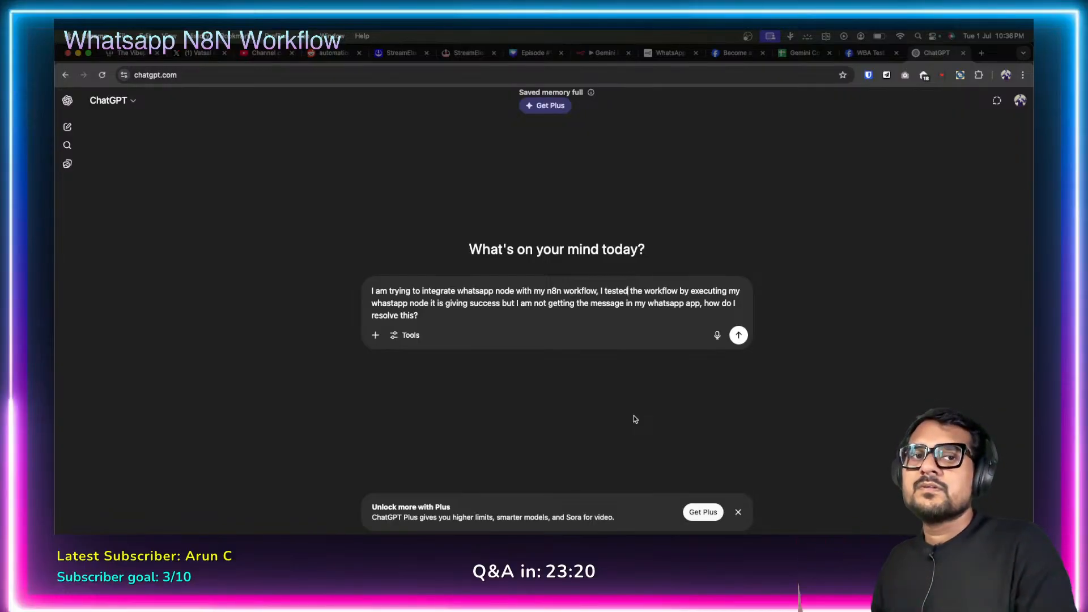
{"action": "left_click", "coordinate": [738, 335]}
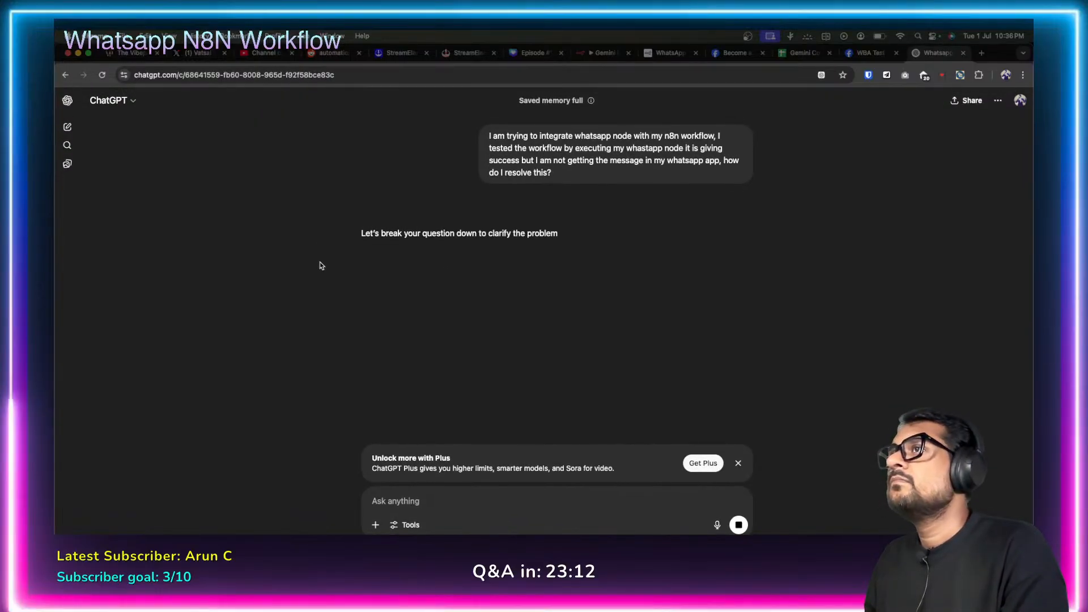
Leave the ChatGPT conversation and return to the n8n Webhook node's captured verification request.
{"action": "left_click", "coordinate": [983, 54]}
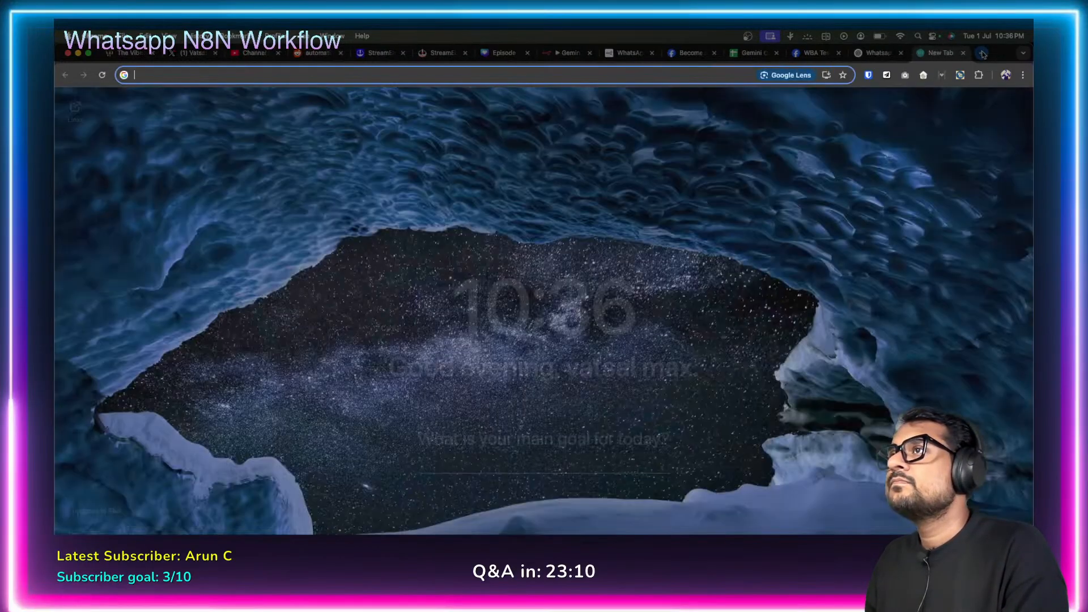
{"action": "left_click", "coordinate": [876, 54]}
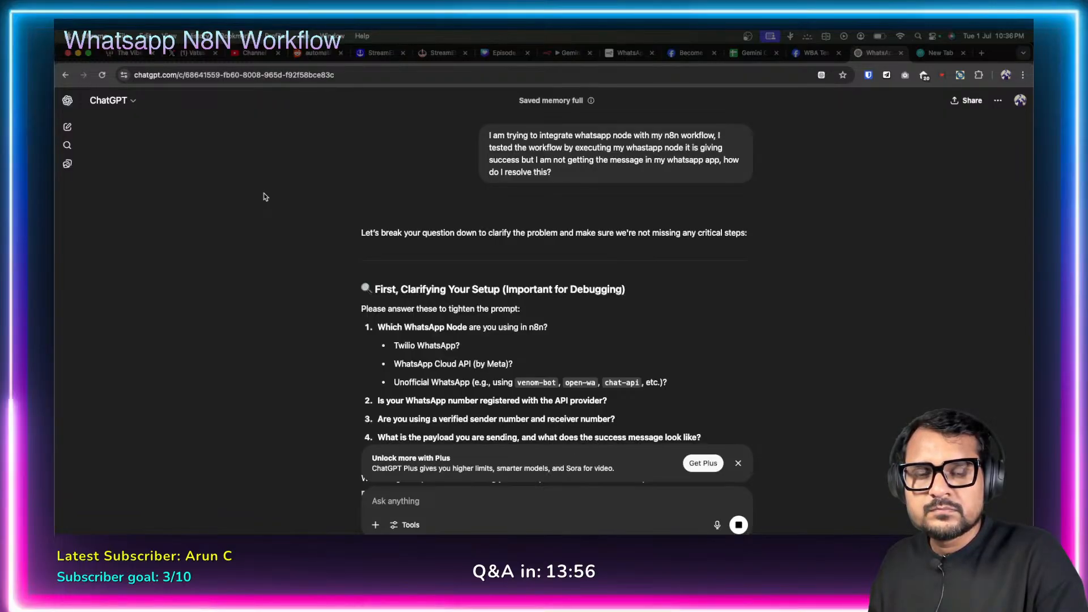
{"action": "key", "text": "super+Tab"}
{"action": "key", "text": "super+Tab"}
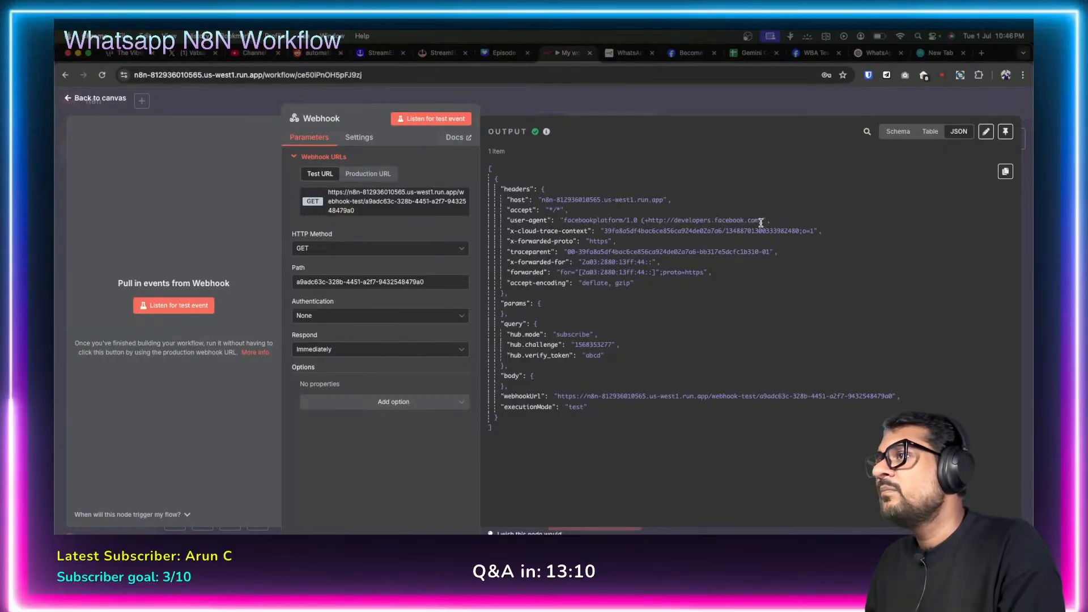
Inspect the user-agent header in the Webhook output, then go to the WBA Test webhook page.
{"action": "left_click_drag", "start_coordinate": [760, 220], "coordinate": [565, 218]}
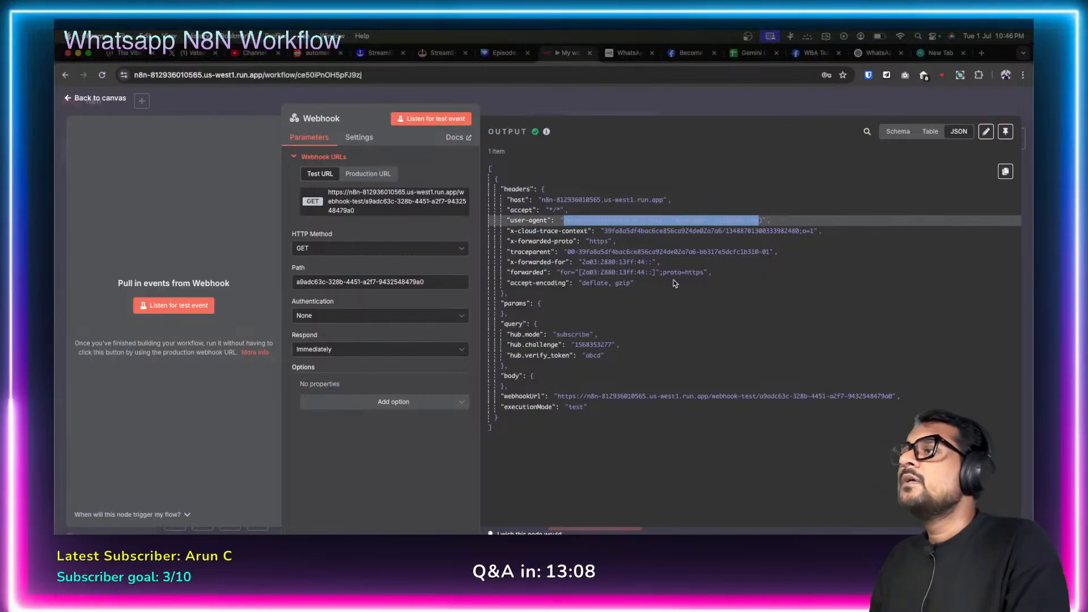
{"action": "left_click", "coordinate": [679, 300]}
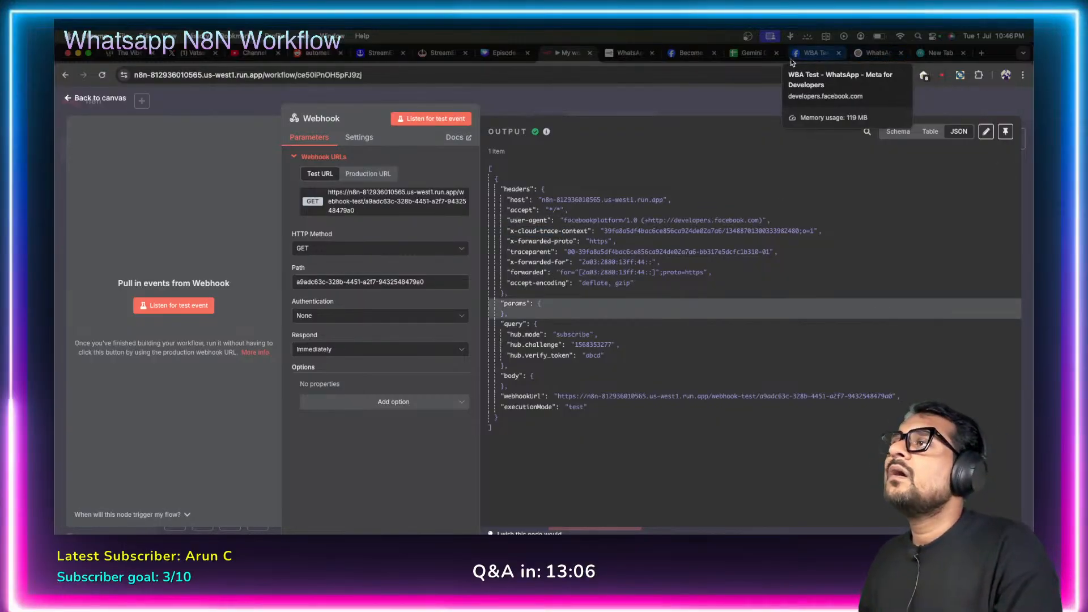
{"action": "left_click", "coordinate": [811, 53]}
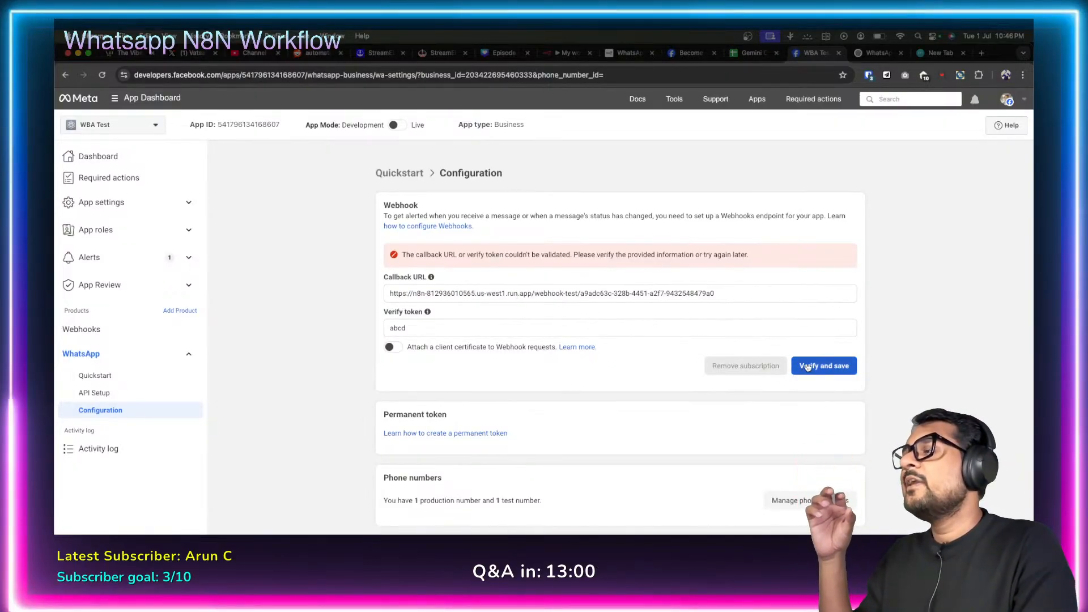
Review Meta's failed validation error and the abcd verify token before returning to n8n.
{"action": "left_click", "coordinate": [569, 52]}
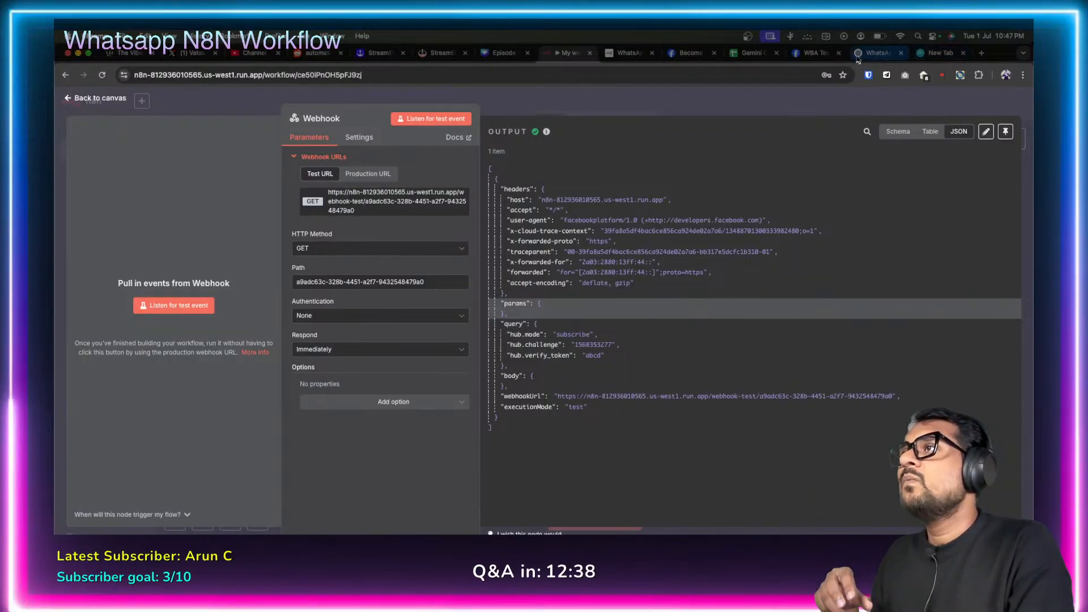
{"action": "left_click", "coordinate": [814, 52]}
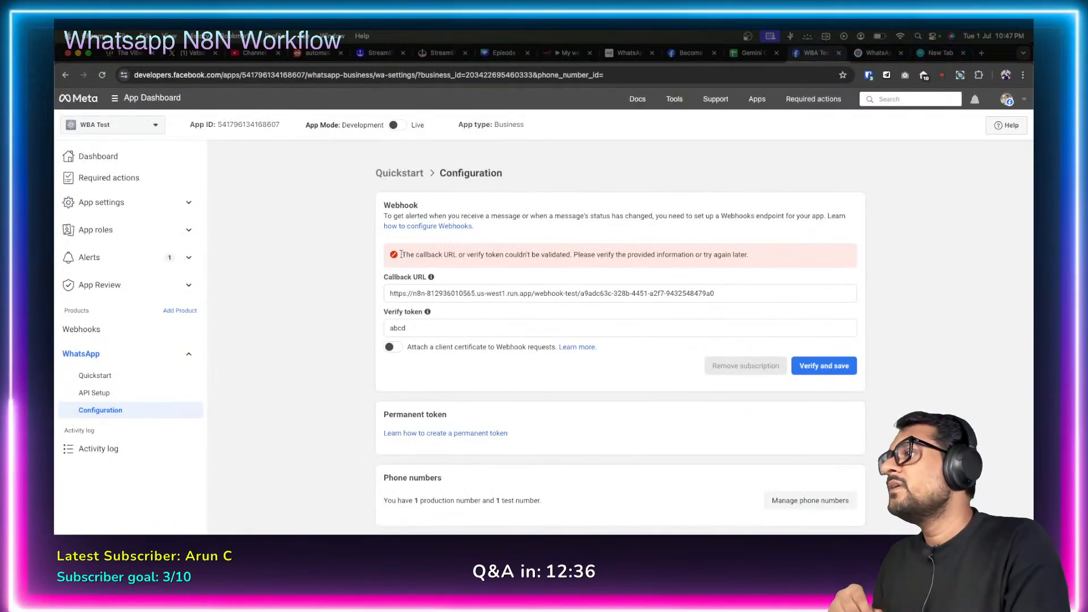
{"action": "left_click_drag", "start_coordinate": [403, 253], "coordinate": [753, 257]}
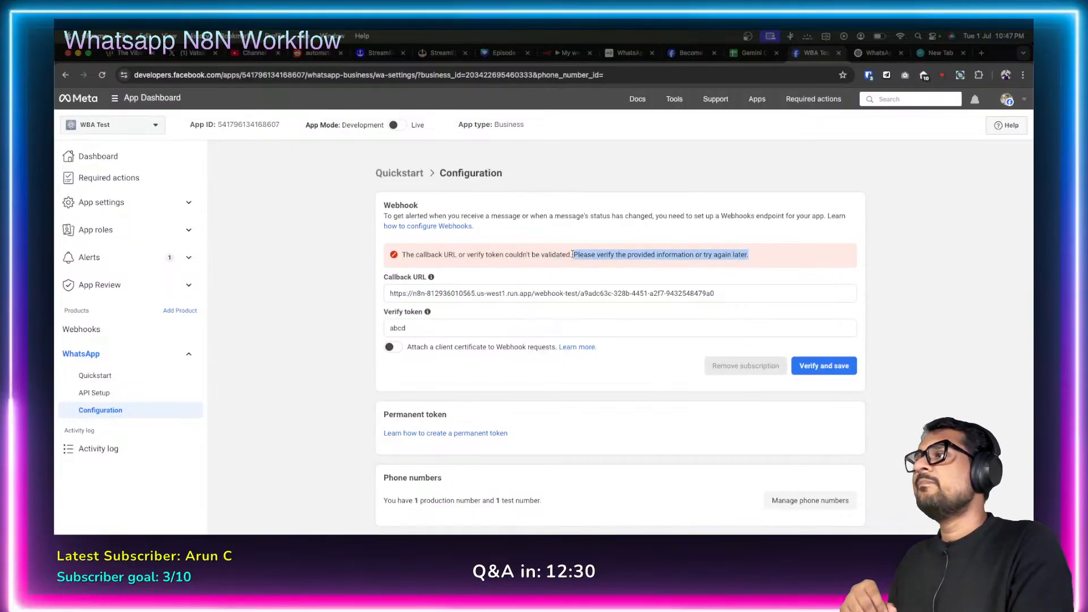
{"action": "left_click_drag", "start_coordinate": [467, 254], "coordinate": [501, 255]}
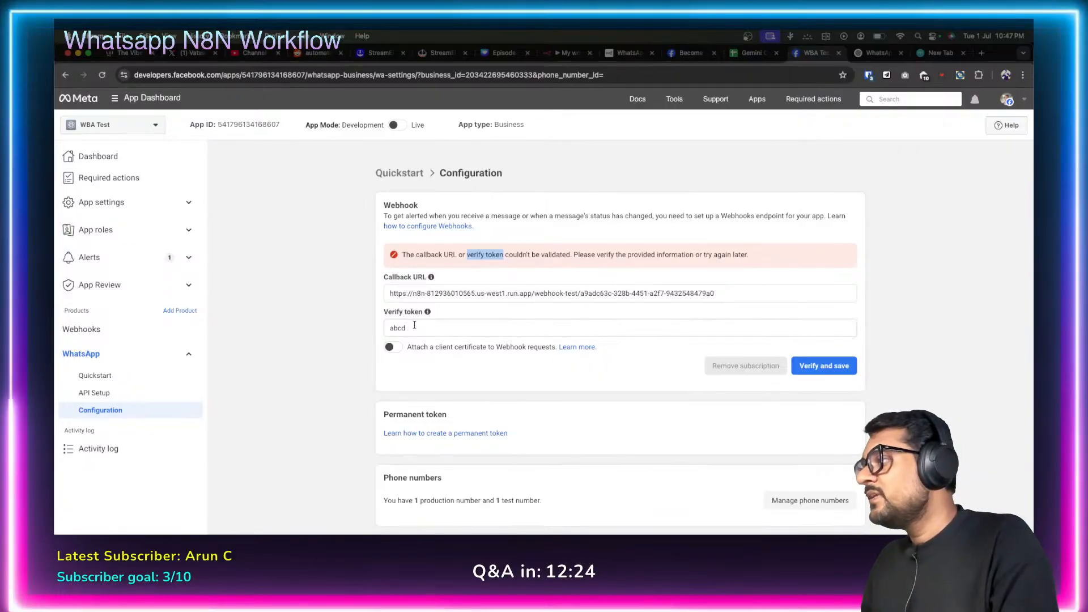
{"action": "left_click_drag", "start_coordinate": [419, 329], "coordinate": [365, 331]}
{"action": "left_click", "coordinate": [366, 332]}
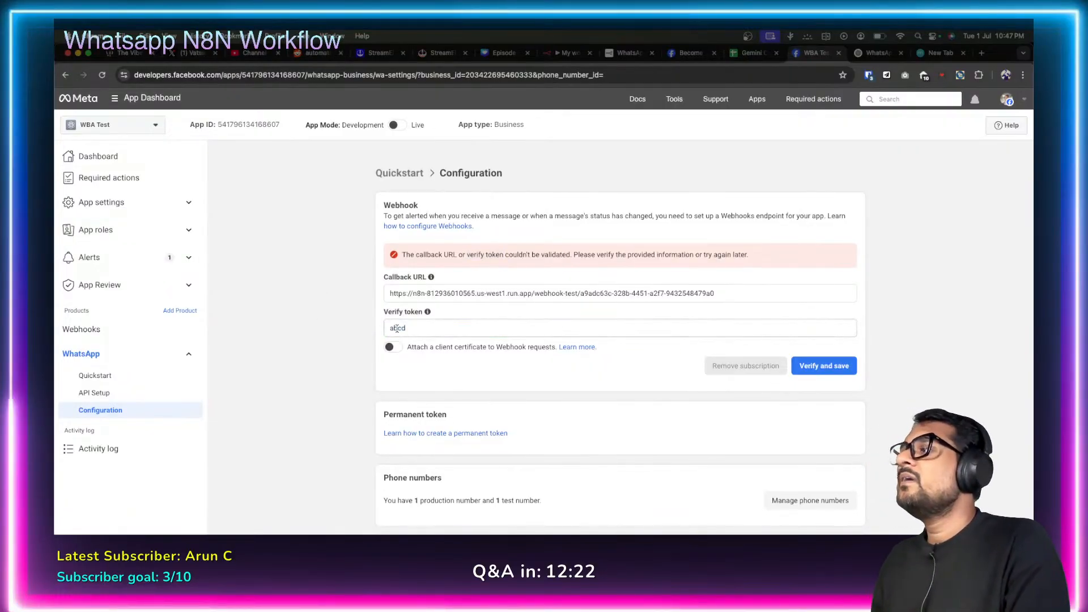
{"action": "scroll", "coordinate": [365, 353], "scroll_direction": "down", "scroll_amount": 1}
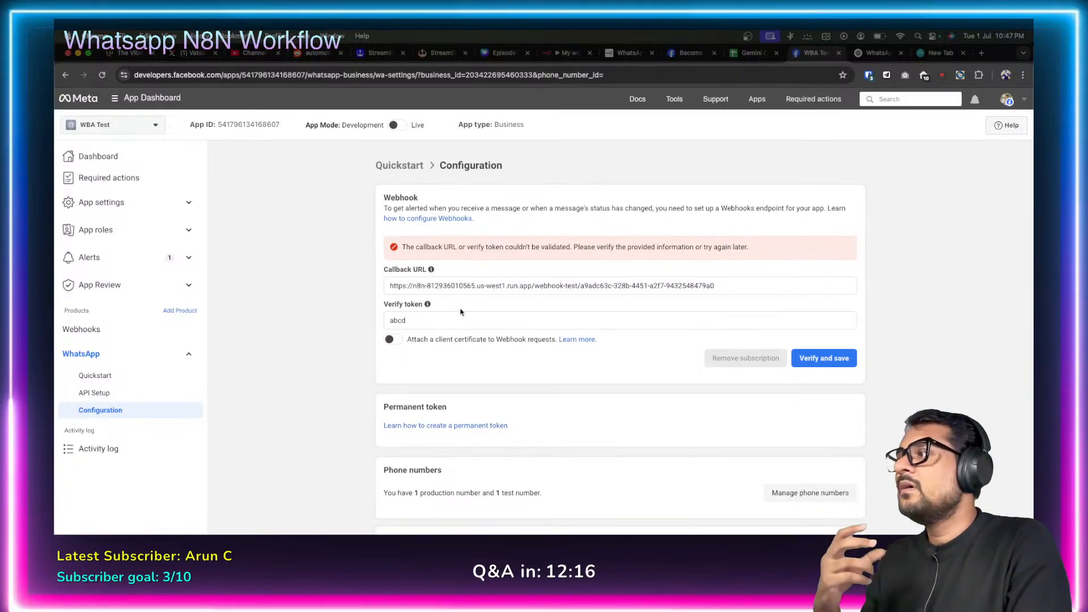
{"action": "mouse_move", "coordinate": [427, 304]}
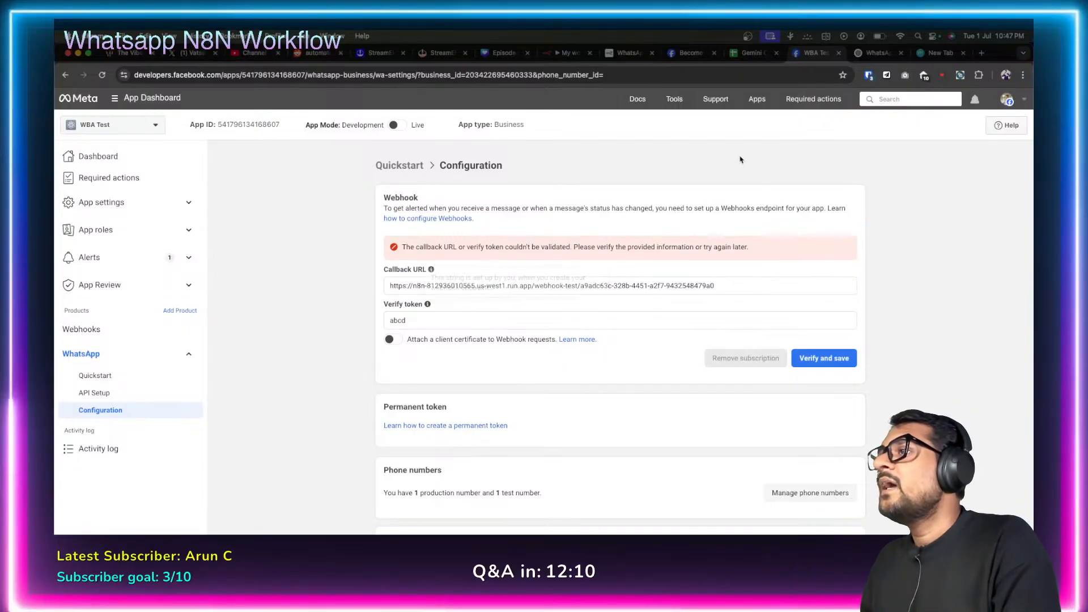
{"action": "left_click", "coordinate": [566, 52]}
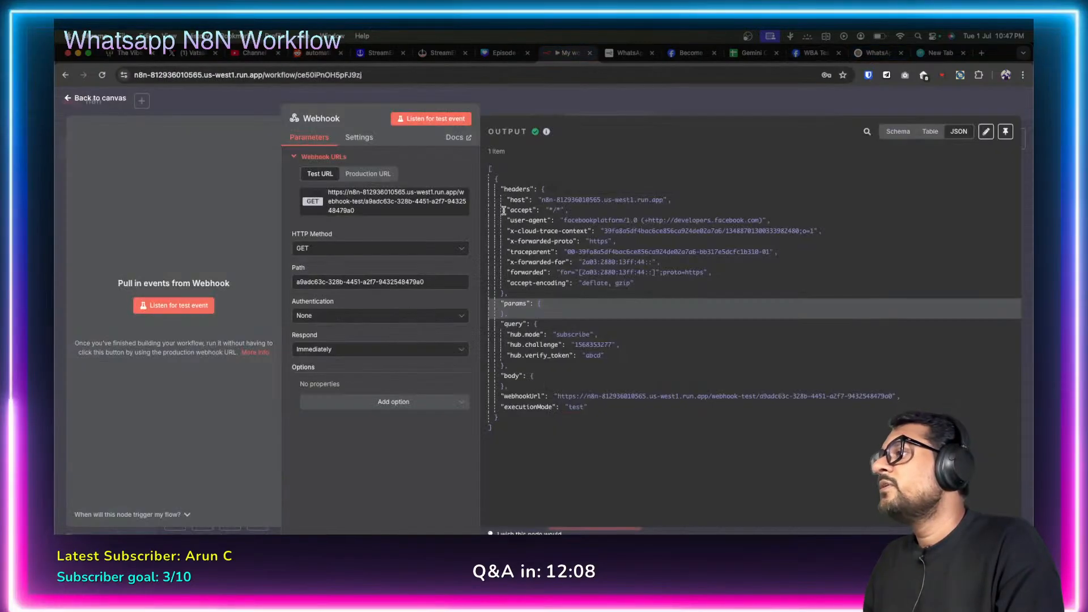
Add a Response Data option with value success to the Webhook node.
{"action": "left_click", "coordinate": [455, 404]}
{"action": "left_click", "coordinate": [380, 380]}
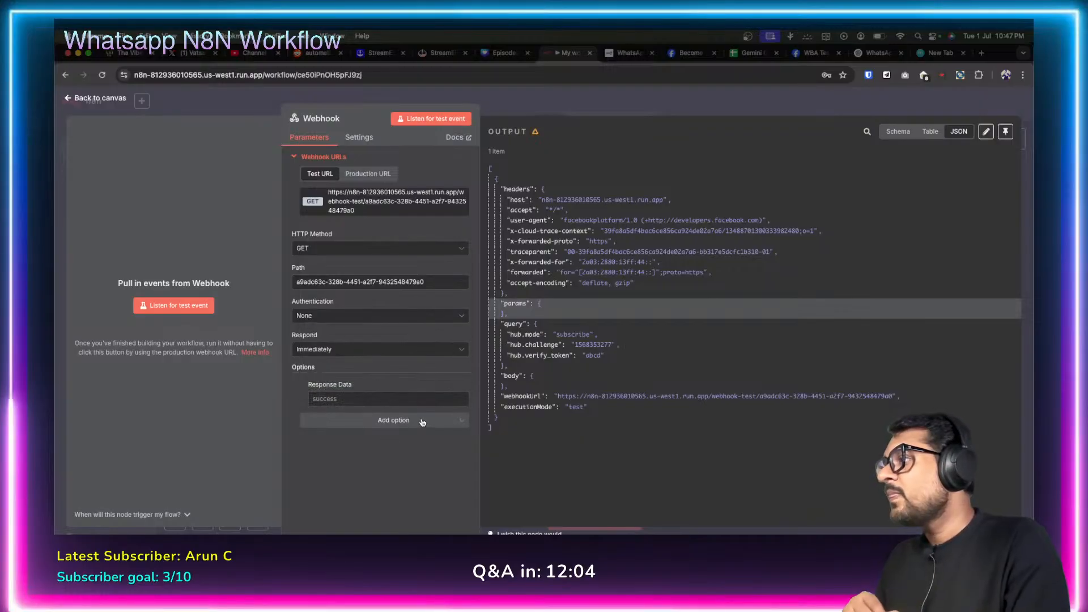
{"action": "left_click", "coordinate": [382, 397]}
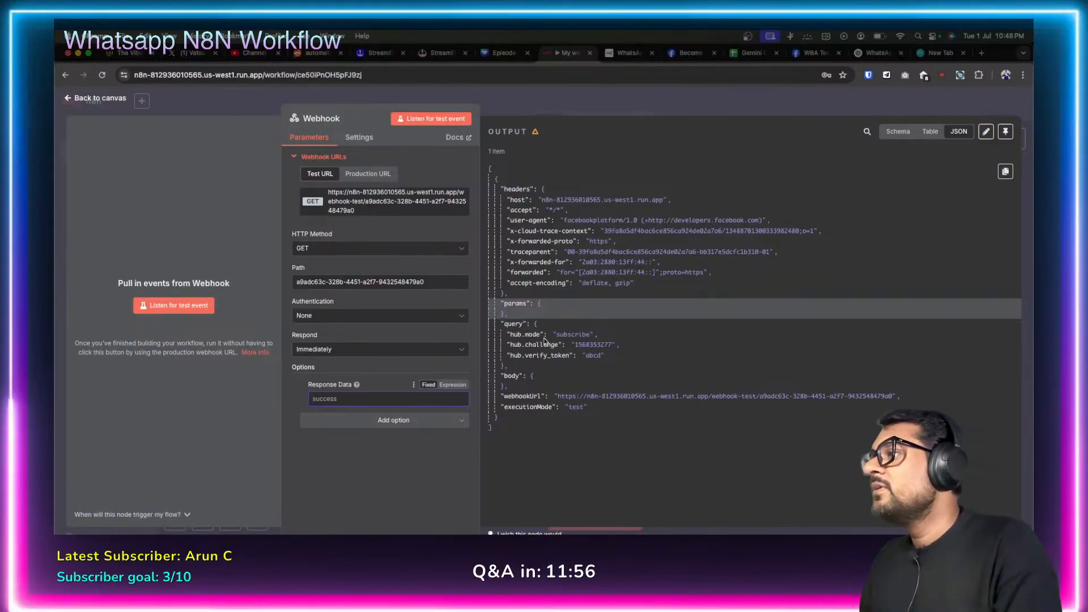
{"action": "left_click", "coordinate": [586, 336]}
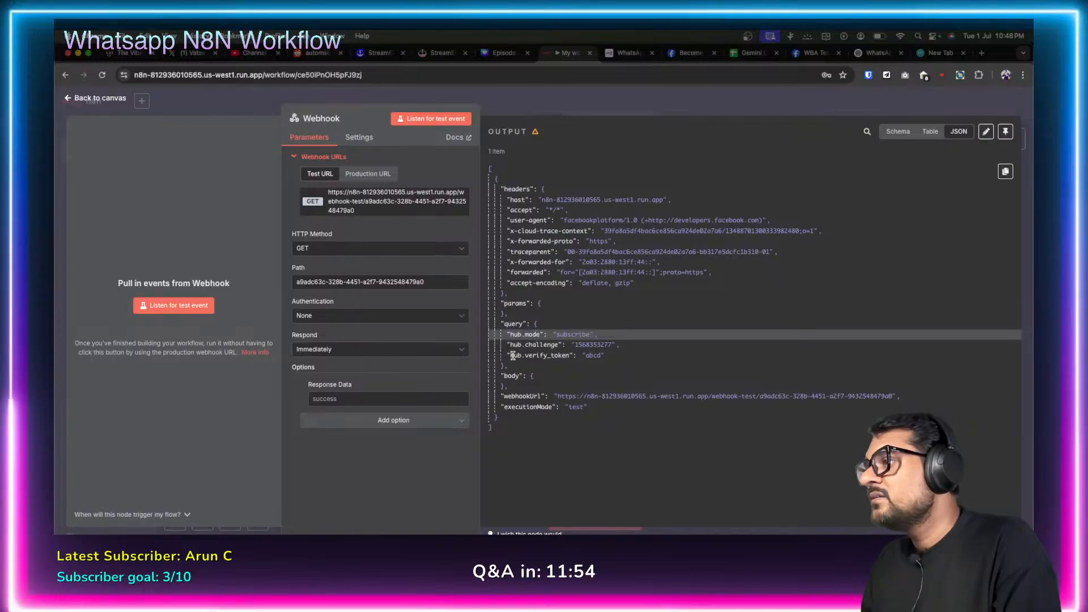
{"action": "left_click_drag", "start_coordinate": [512, 355], "coordinate": [570, 354]}
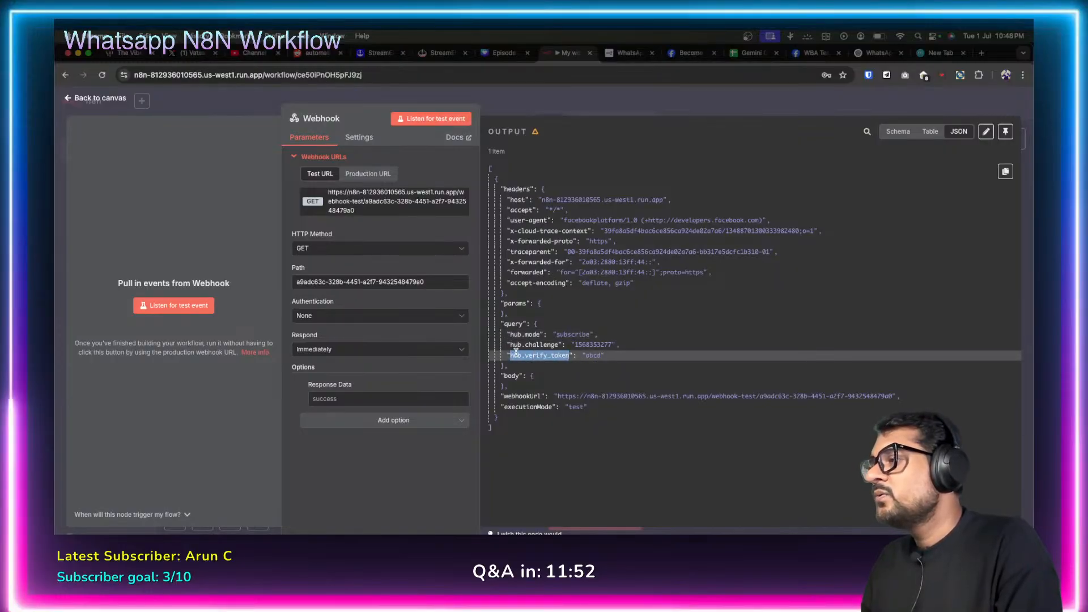
{"action": "double_click", "coordinate": [593, 356]}
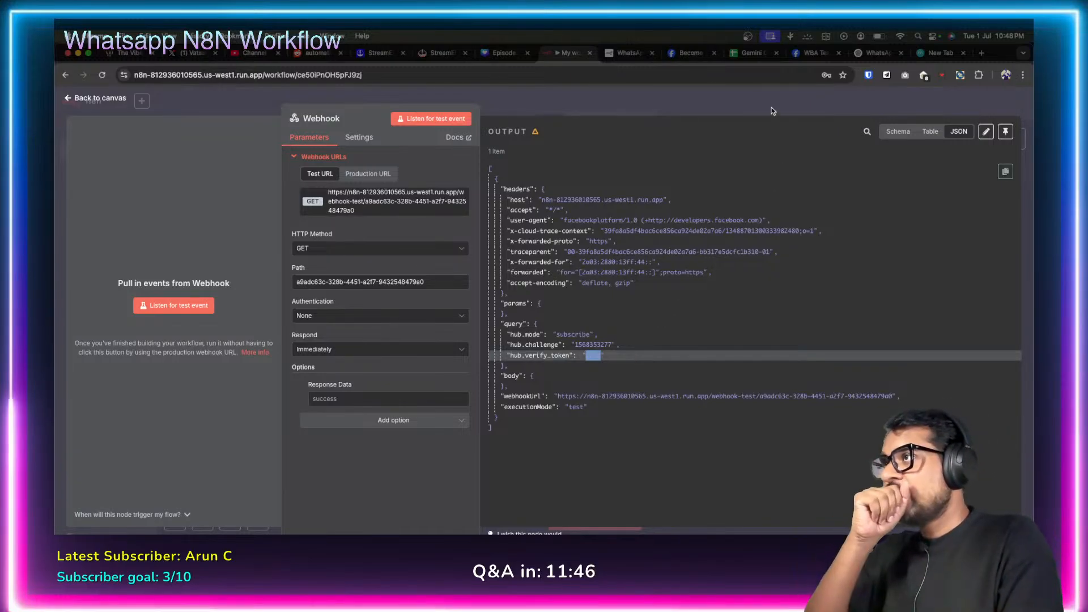
{"action": "left_click", "coordinate": [877, 53]}
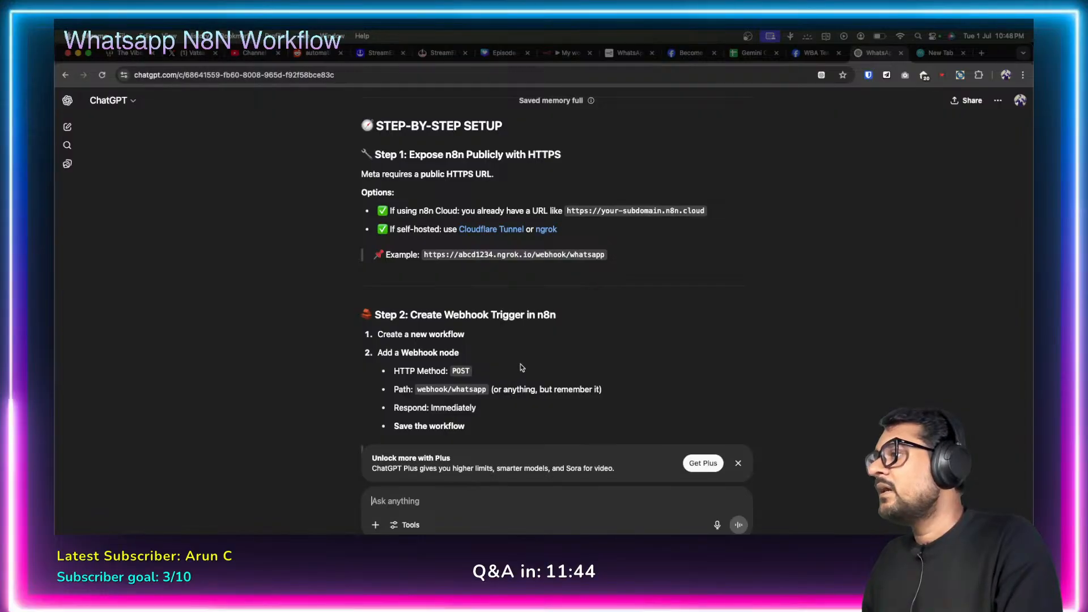
Ask ChatGPT how the webhook receiving Facebook's request can pass Meta's token verification.
{"action": "scroll", "coordinate": [521, 365], "scroll_direction": "down", "scroll_amount": 10}
{"action": "scroll", "coordinate": [520, 363], "scroll_direction": "down", "scroll_amount": 10}
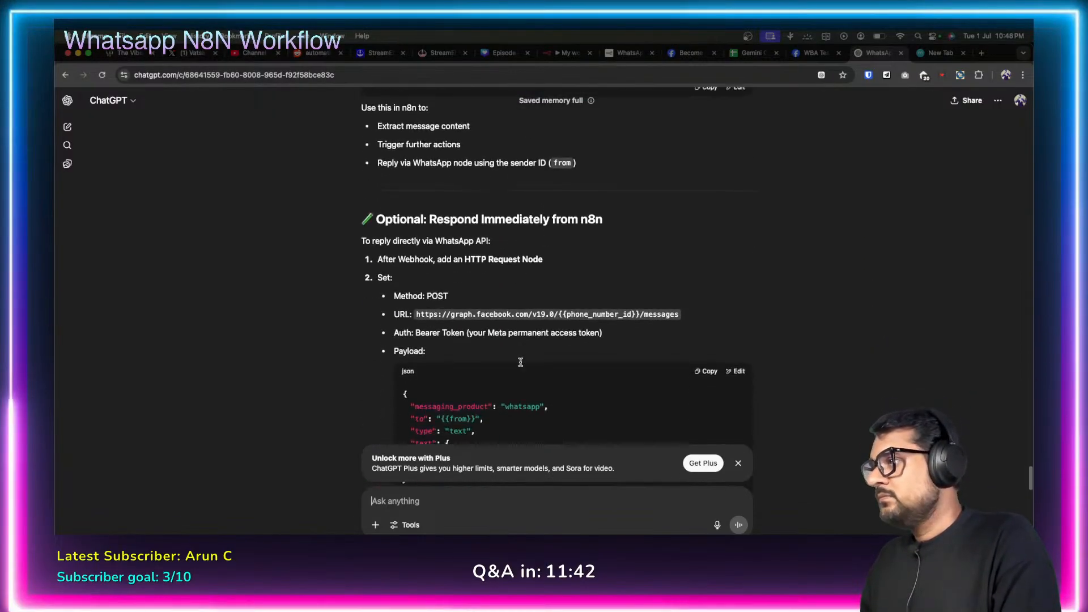
{"action": "left_click", "coordinate": [448, 502]}
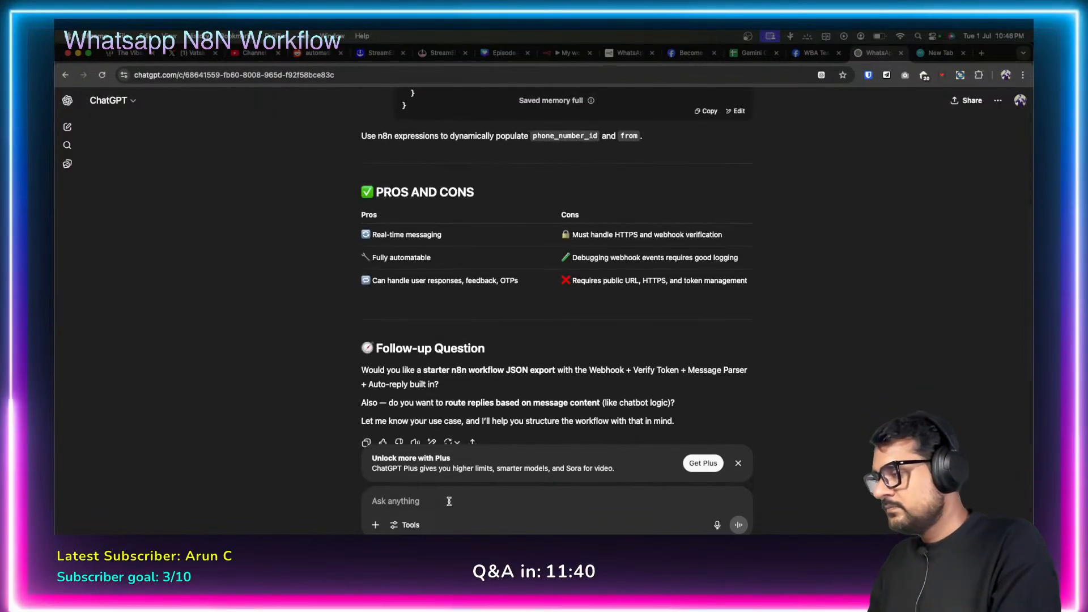
{"action": "type", "text": "OK I have se"}
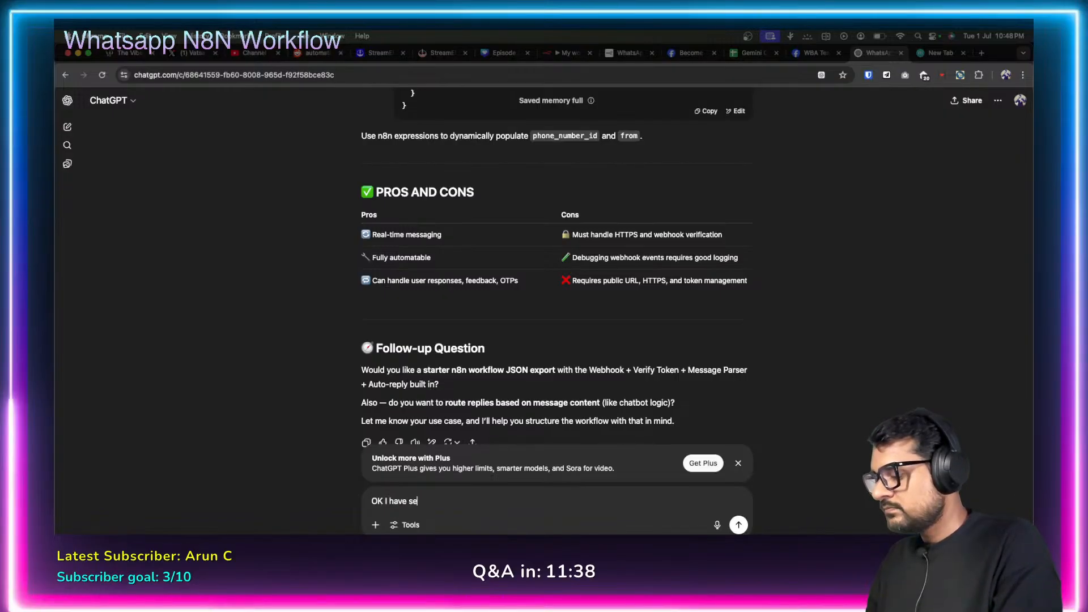
{"action": "type", "text": "tup a webhook no"}
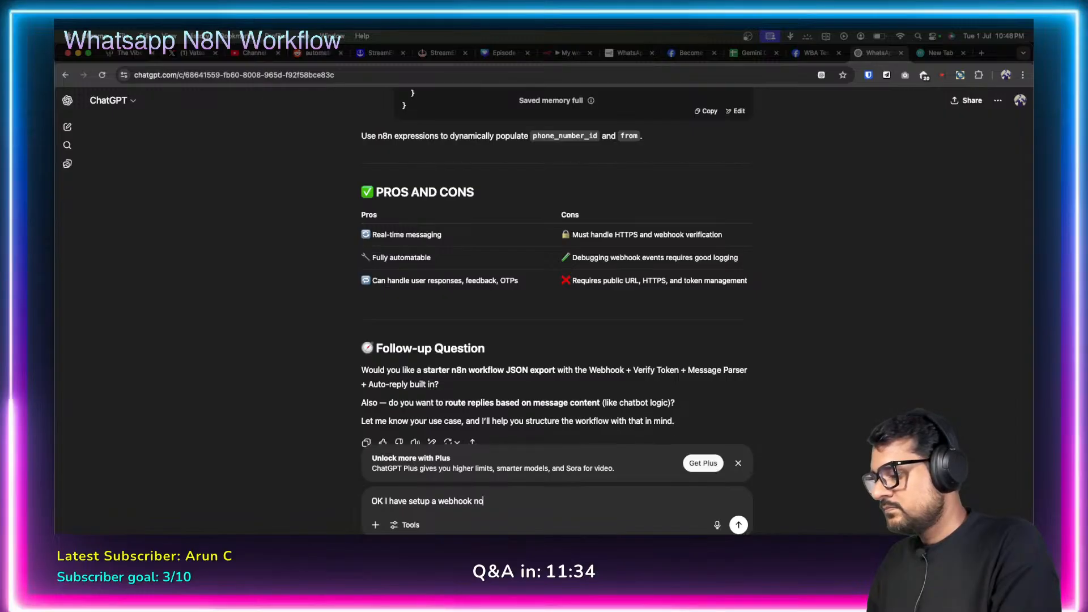
{"action": "type", "text": "de in my n8n workf"}
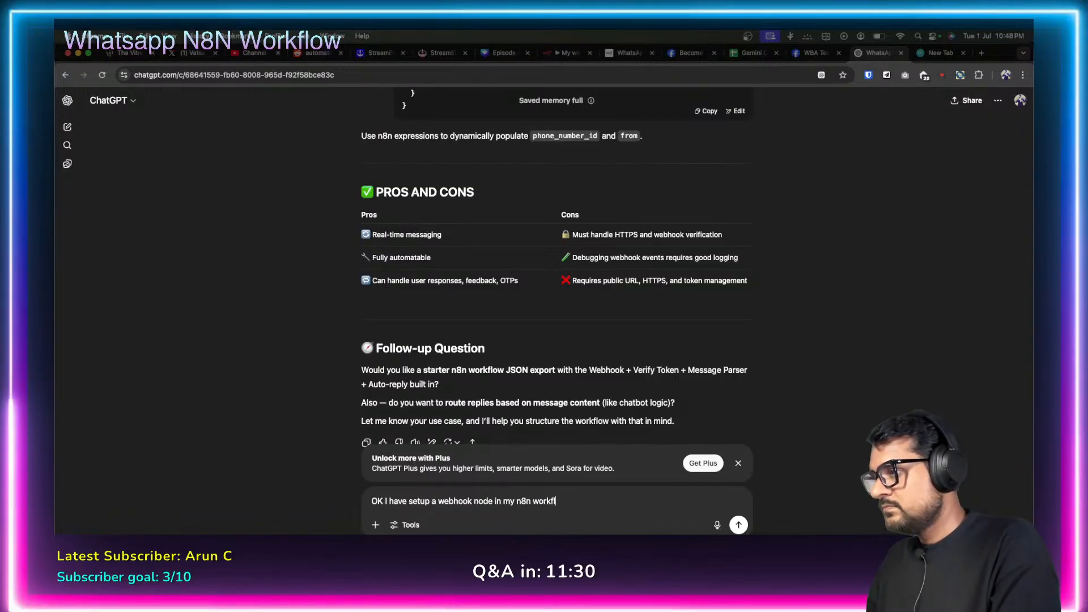
{"action": "type", "text": "low which is able "}
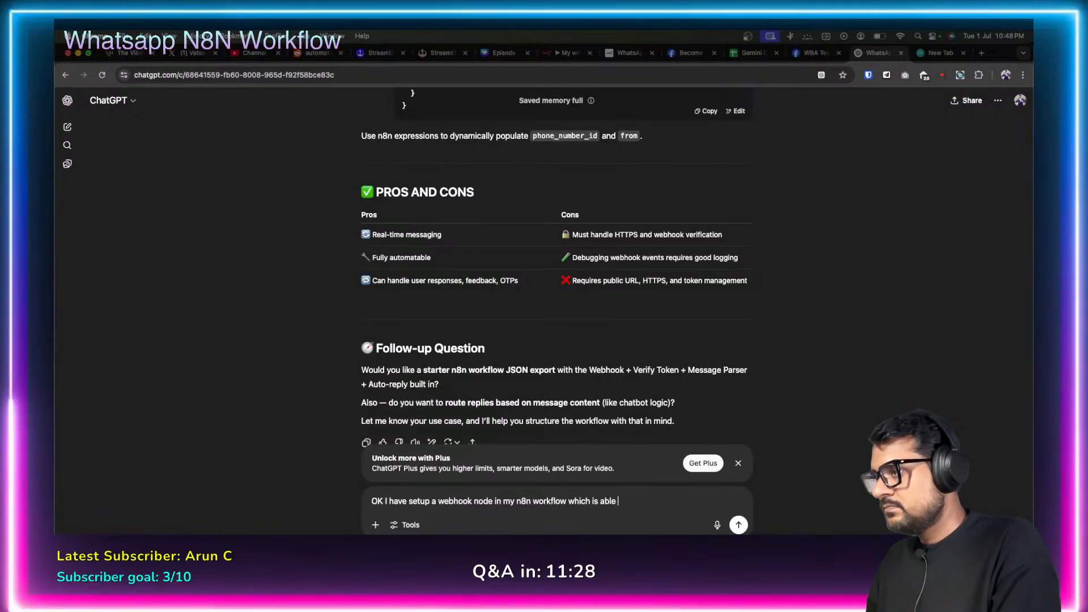
{"action": "type", "text": "to recieve a web"}
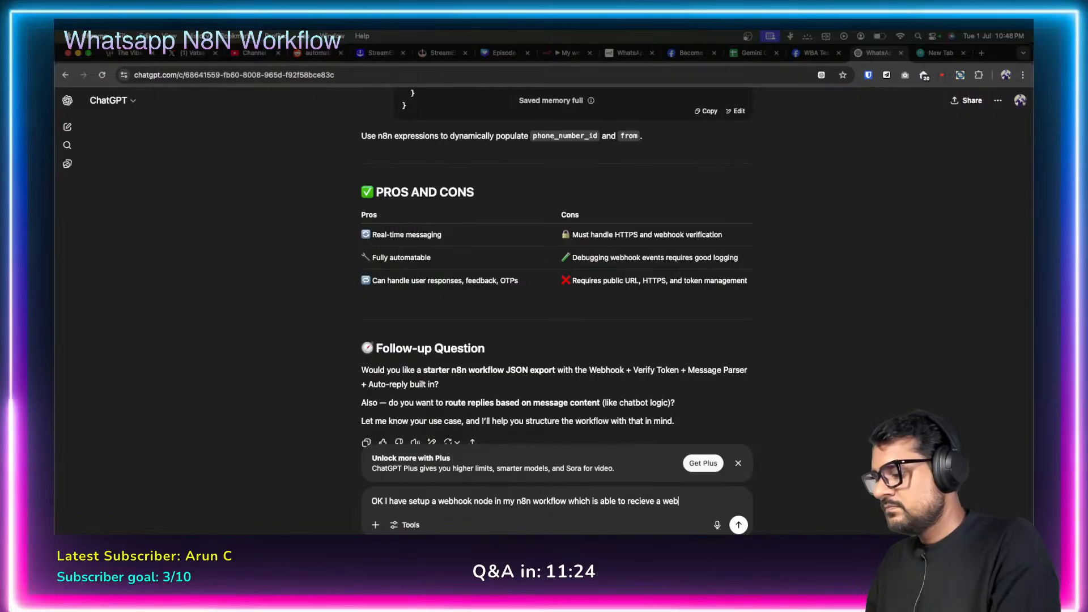
{"action": "type", "text": "hook re"}
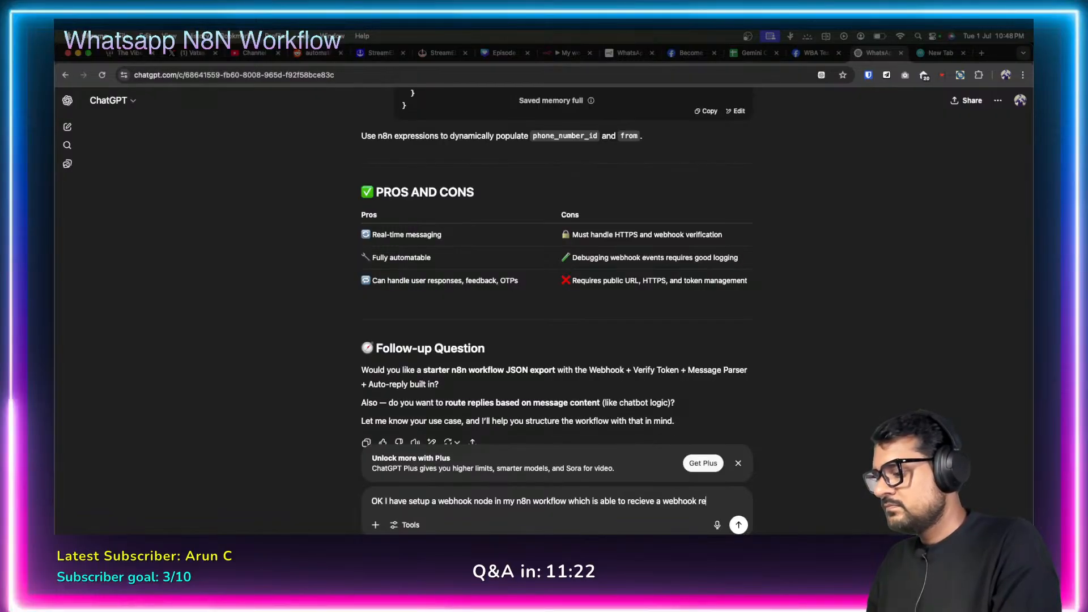
{"action": "type", "text": "quest from"}
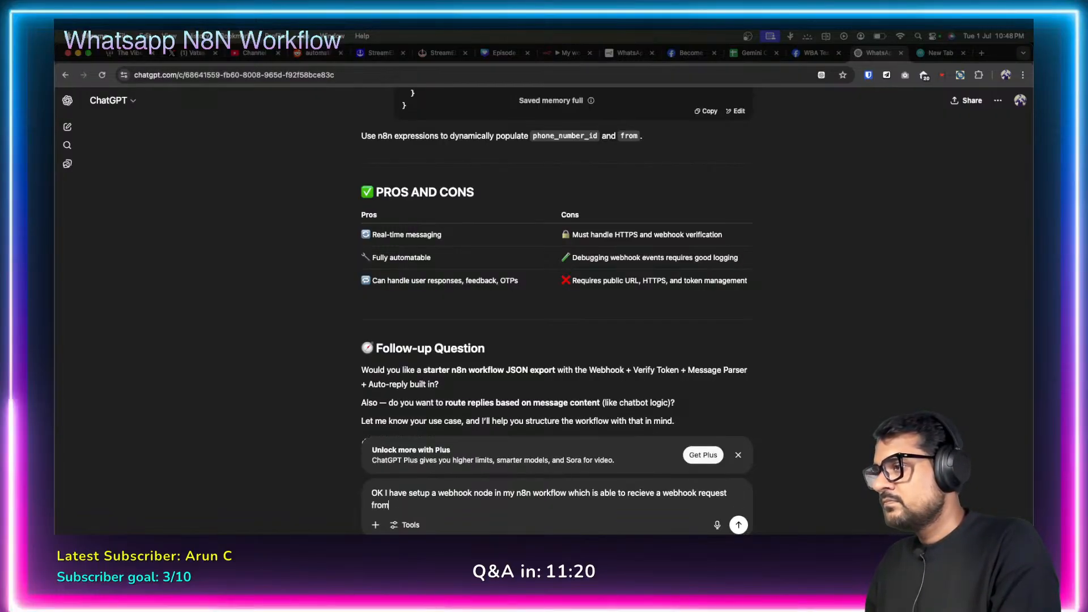
{"action": "type", "text": " facebo"}
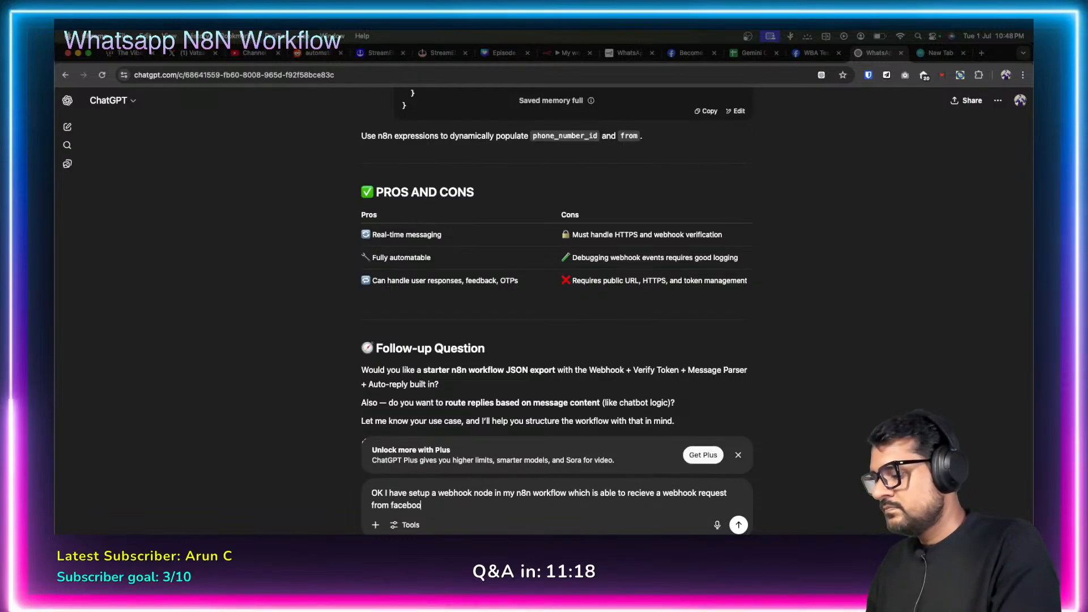
{"action": "type", "text": "ok platform"}
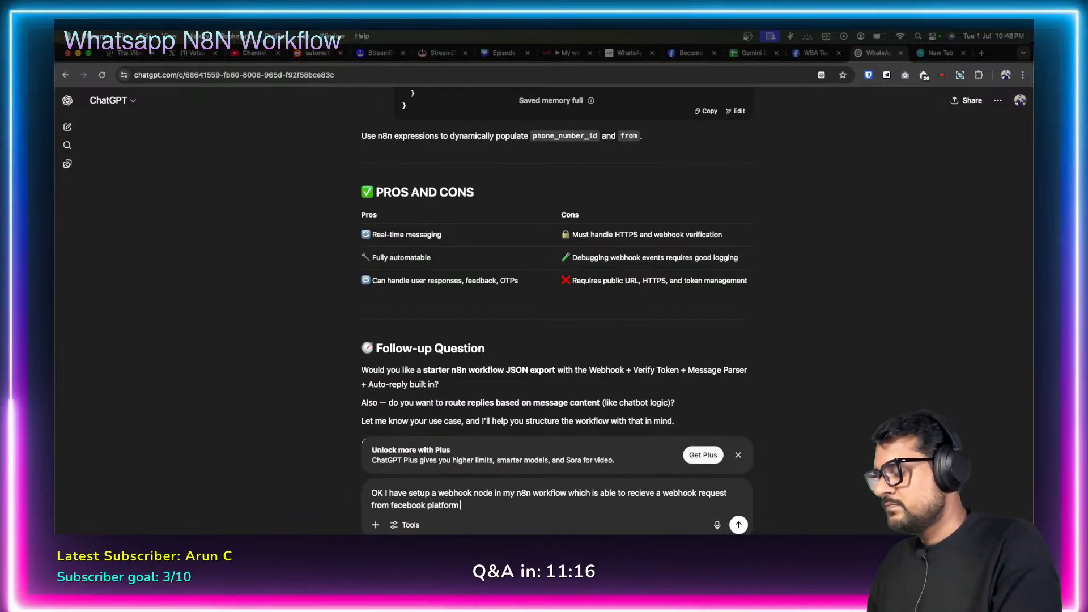
{"action": "type", "text": ", however i"}
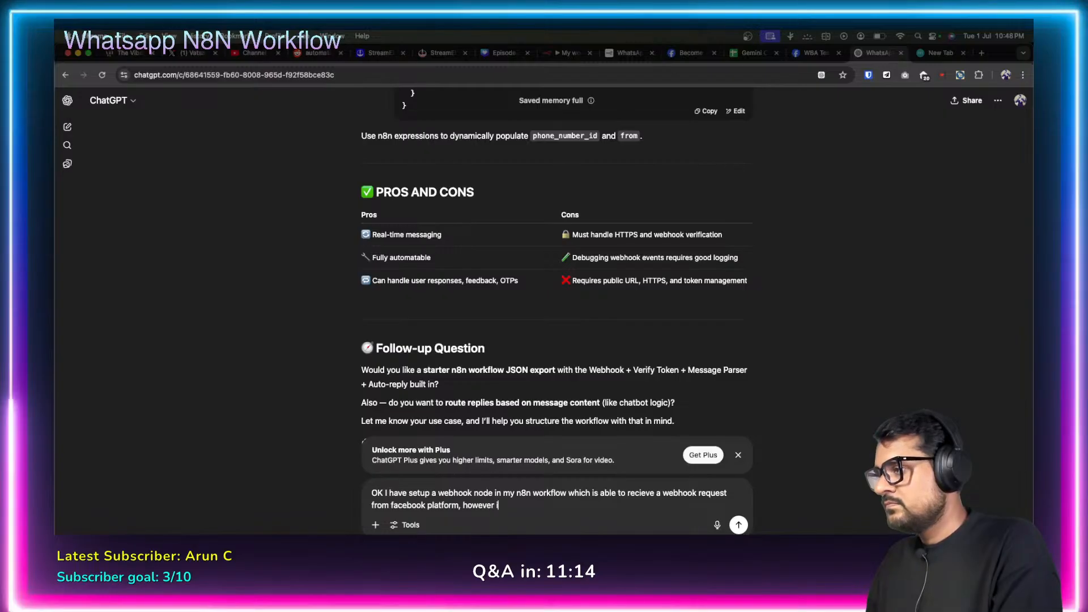
{"action": "type", "text": "t could not v"}
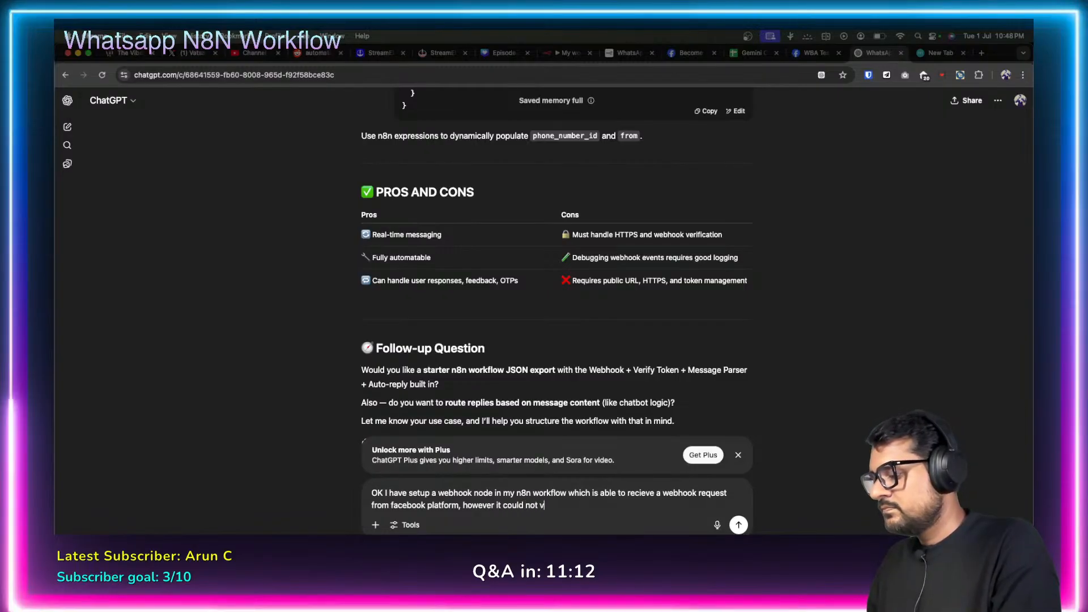
{"action": "type", "text": "erify the "}
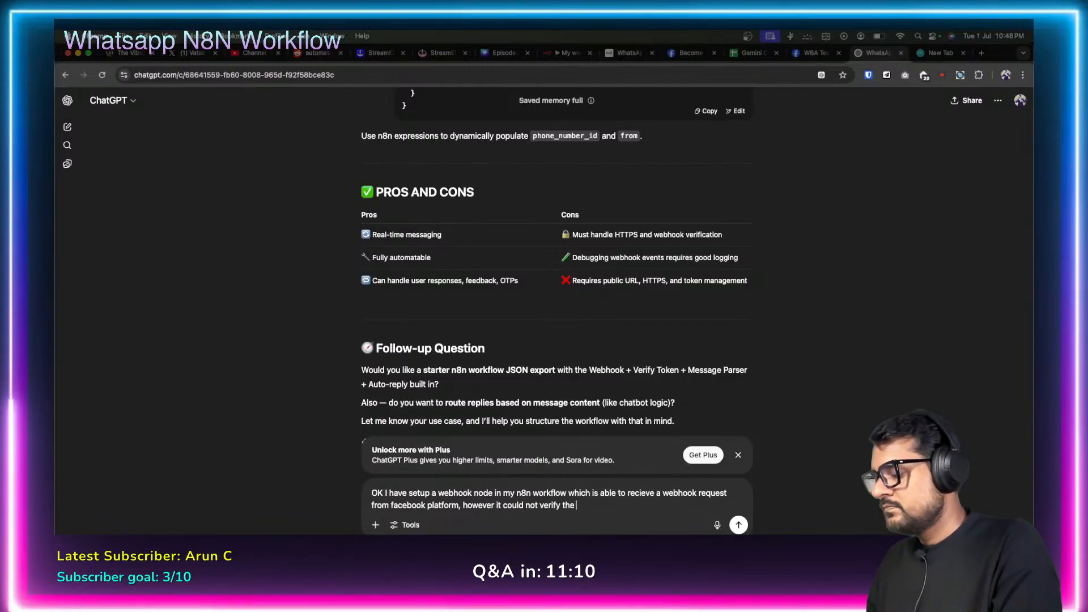
{"action": "type", "text": "token, how c"}
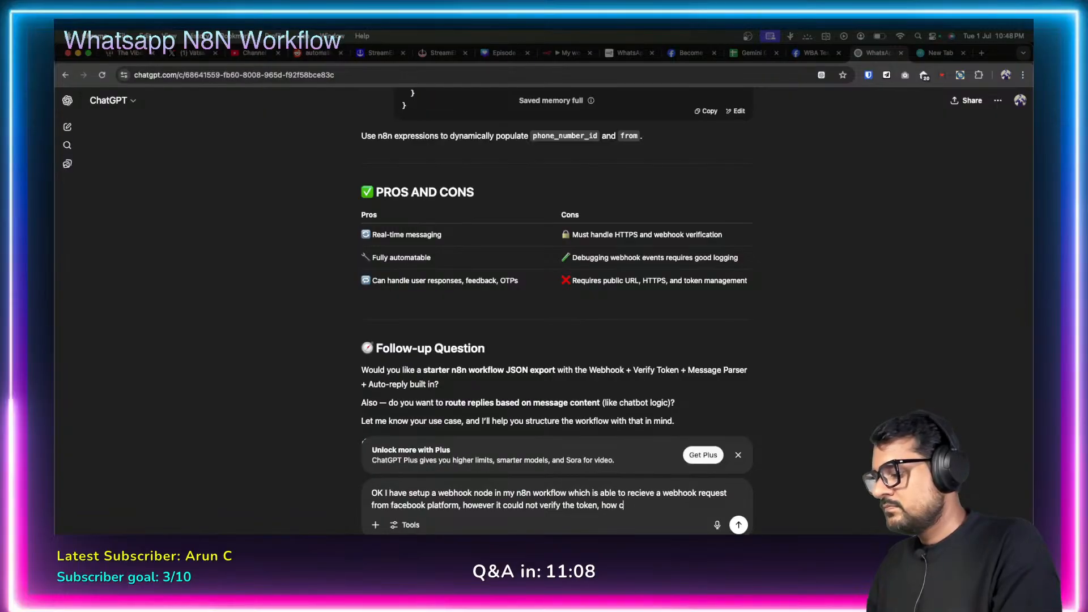
{"action": "type", "text": "an we do that?"}
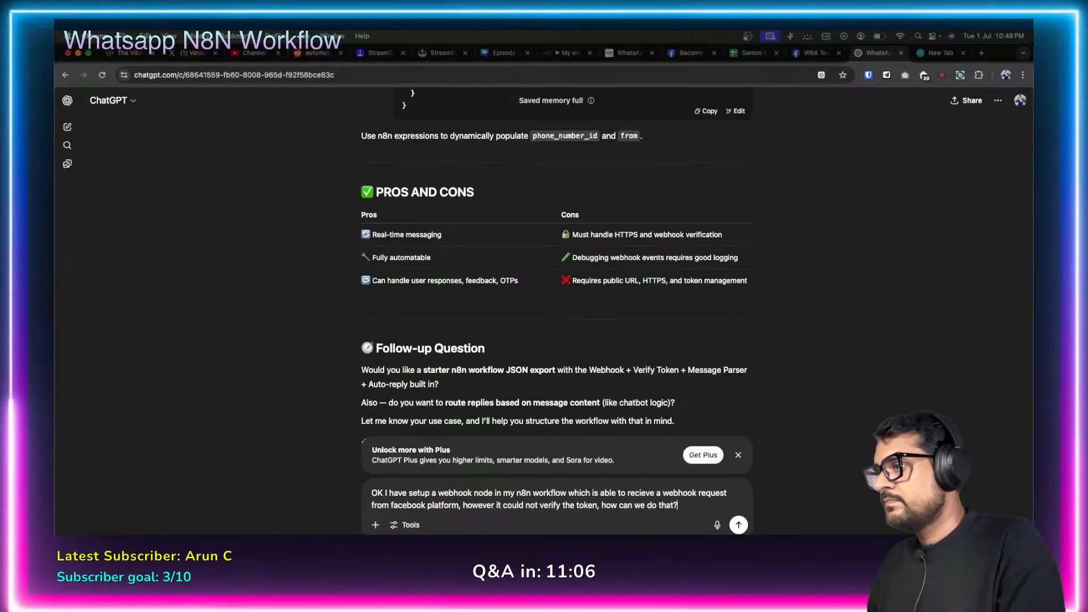
{"action": "key", "text": "Return"}
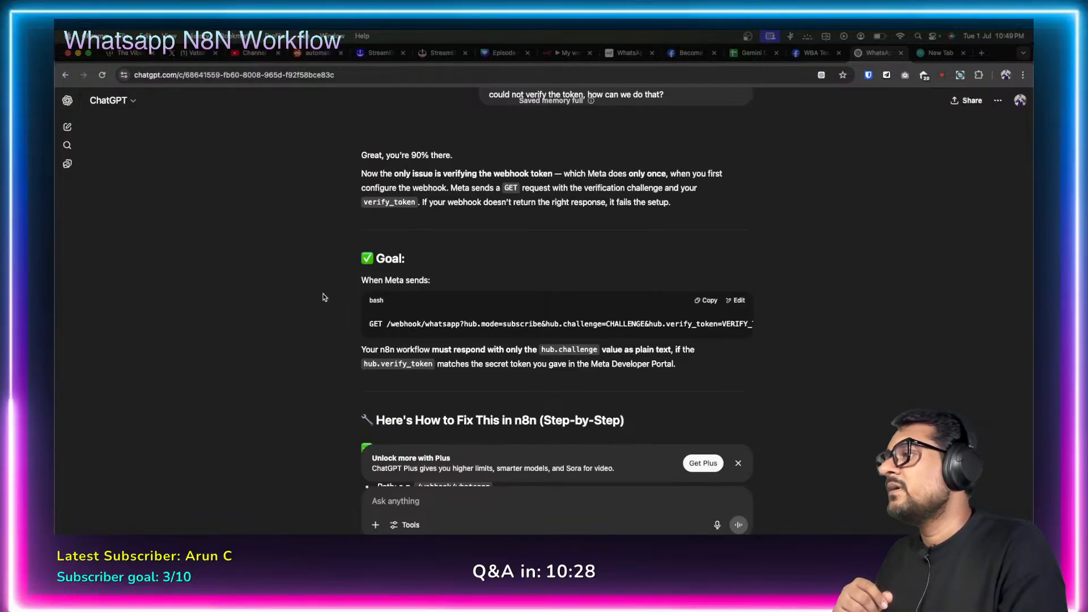
Read ChatGPT's reply on returning hub.challenge when hub.verify_token matches.
{"action": "scroll", "coordinate": [322, 287], "scroll_direction": "down", "scroll_amount": 2}
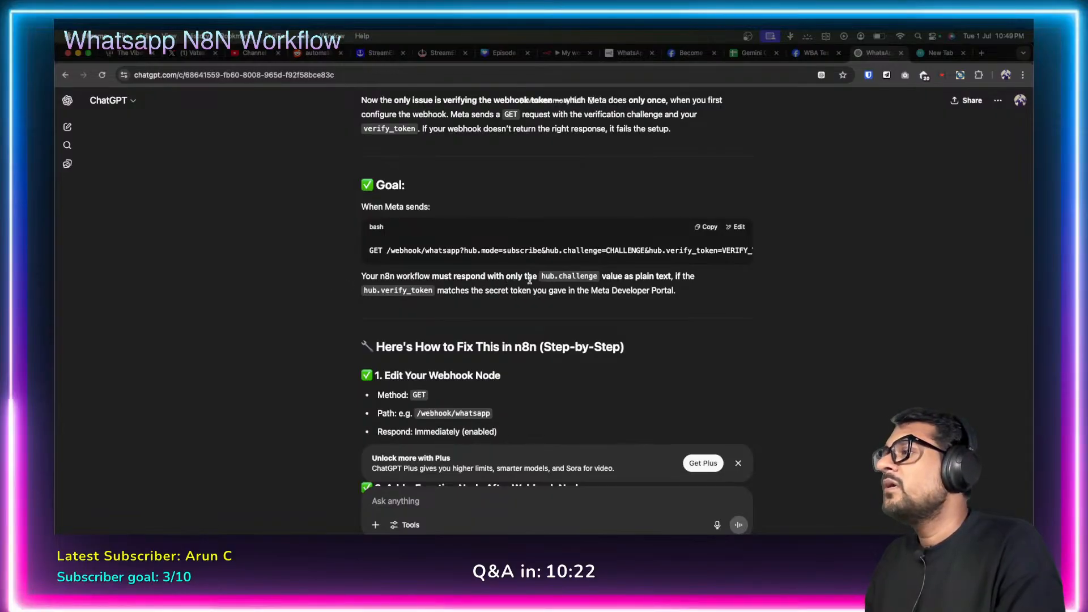
{"action": "left_click_drag", "start_coordinate": [542, 278], "coordinate": [611, 277]}
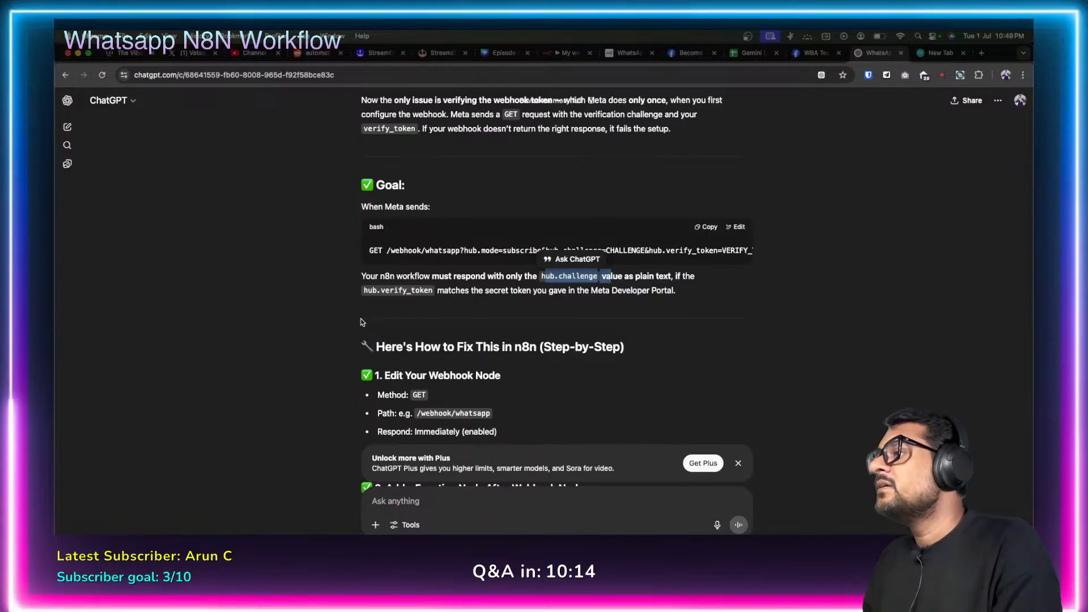
{"action": "scroll", "coordinate": [339, 326], "scroll_direction": "down", "scroll_amount": 2}
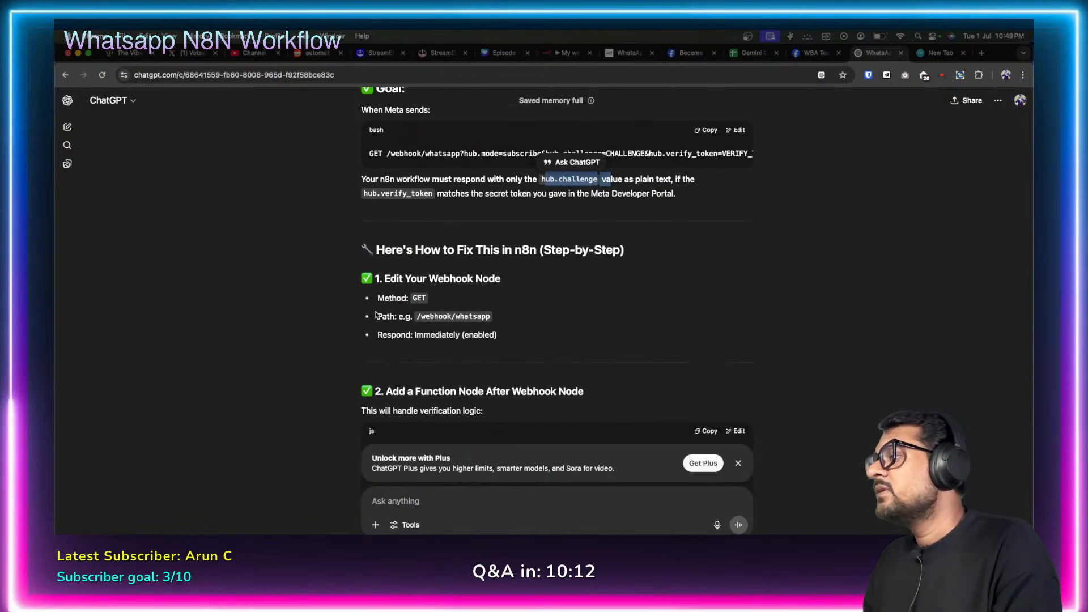
{"action": "scroll", "coordinate": [351, 316], "scroll_direction": "down", "scroll_amount": 5}
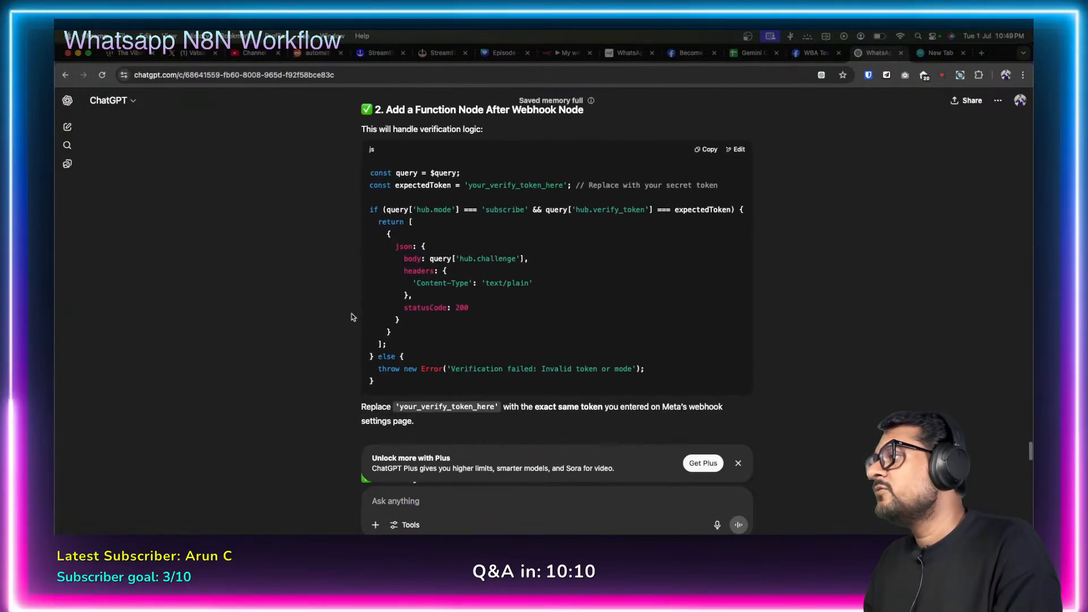
{"action": "scroll", "coordinate": [351, 316], "scroll_direction": "up", "scroll_amount": 1}
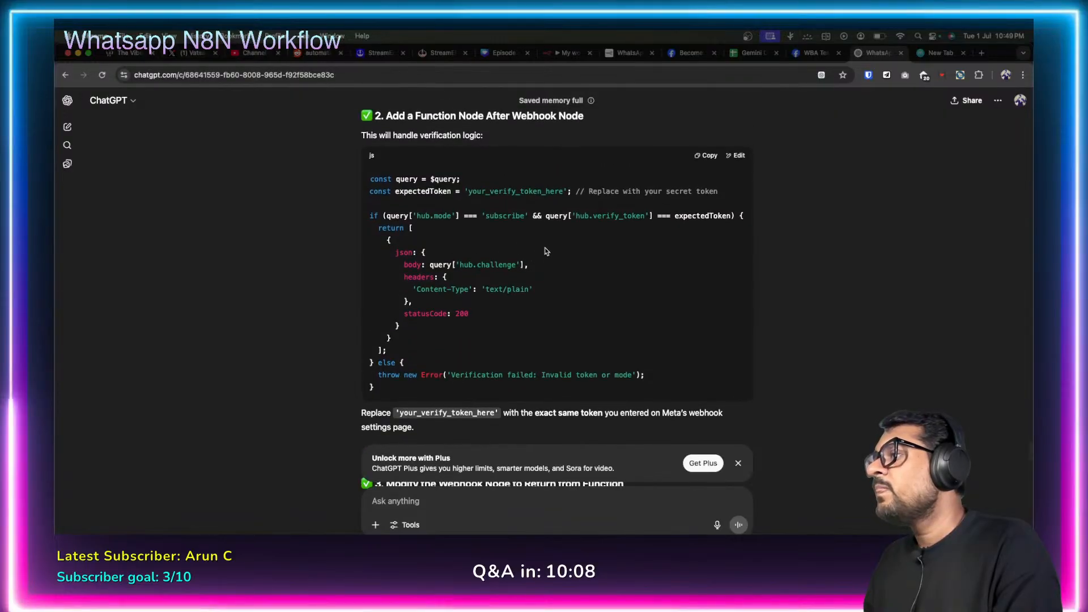
{"action": "left_click_drag", "start_coordinate": [570, 216], "coordinate": [649, 216]}
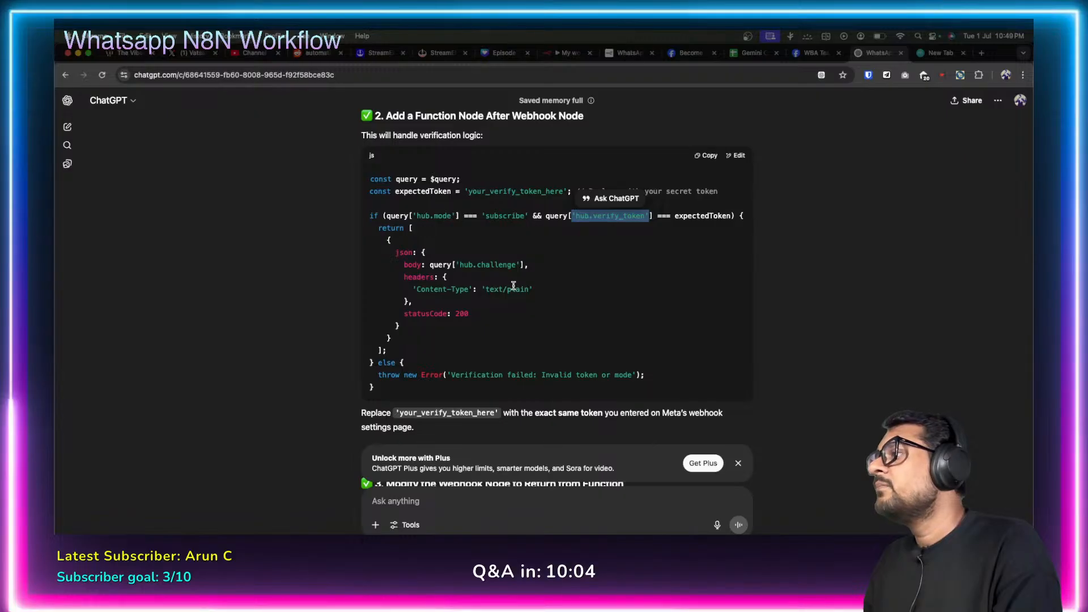
{"action": "scroll", "coordinate": [514, 286], "scroll_direction": "down", "scroll_amount": 5}
{"action": "scroll", "coordinate": [515, 289], "scroll_direction": "down", "scroll_amount": 10}
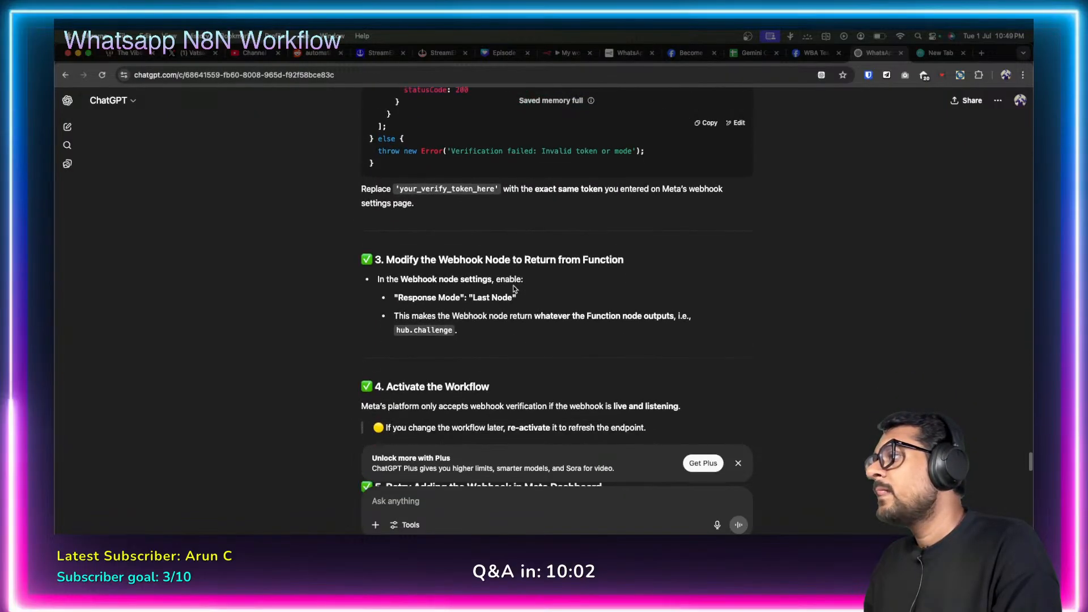
{"action": "scroll", "coordinate": [514, 289], "scroll_direction": "down", "scroll_amount": 6}
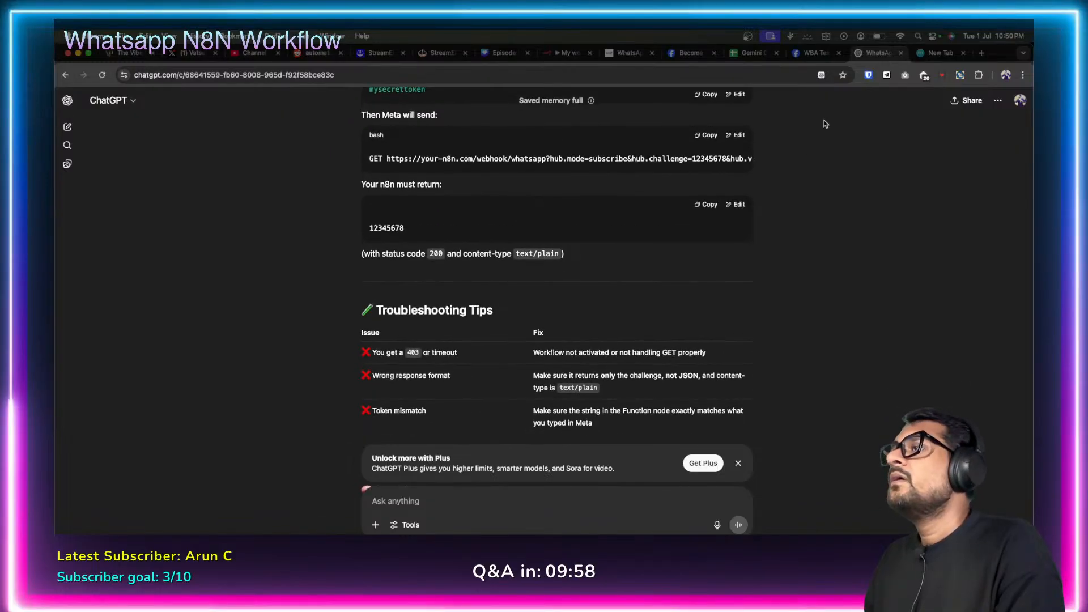
{"action": "left_click", "coordinate": [567, 53]}
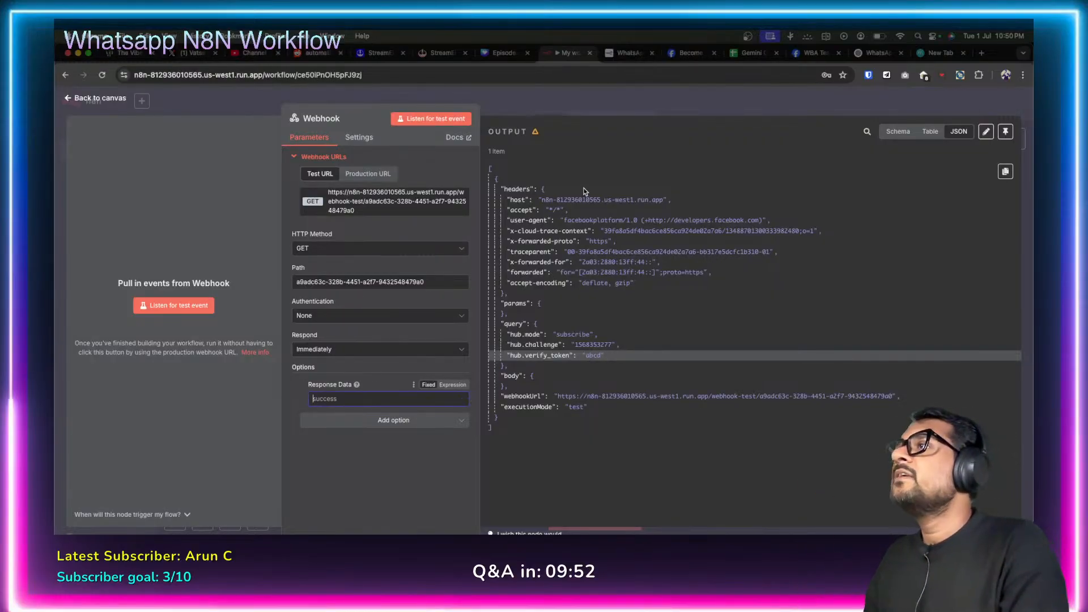
{"action": "left_click", "coordinate": [707, 55]}
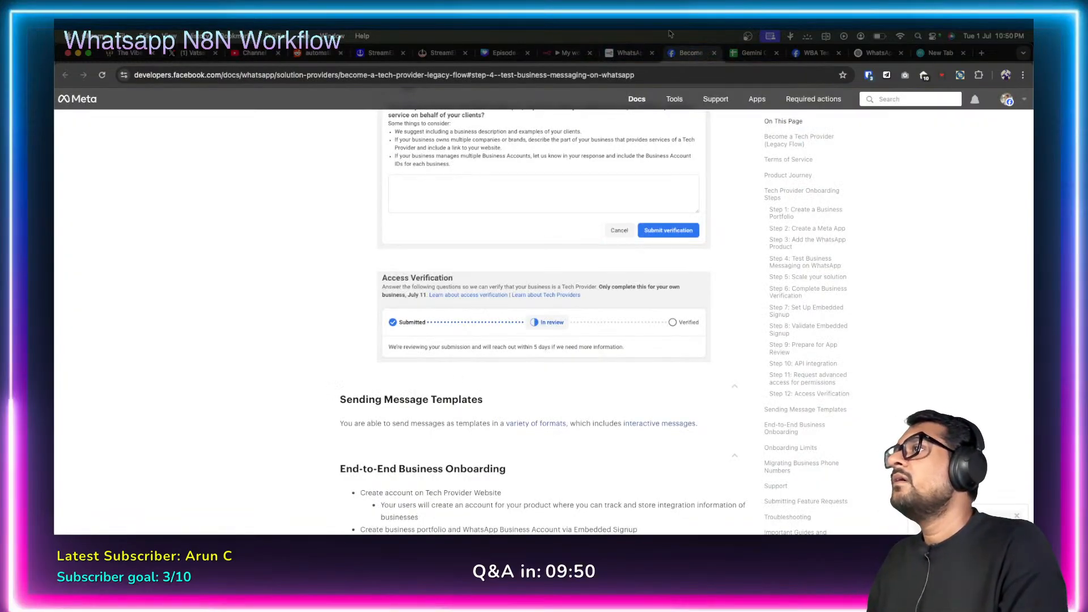
{"action": "key", "text": "ctrl+Tab"}
{"action": "key", "text": "ctrl+Tab"}
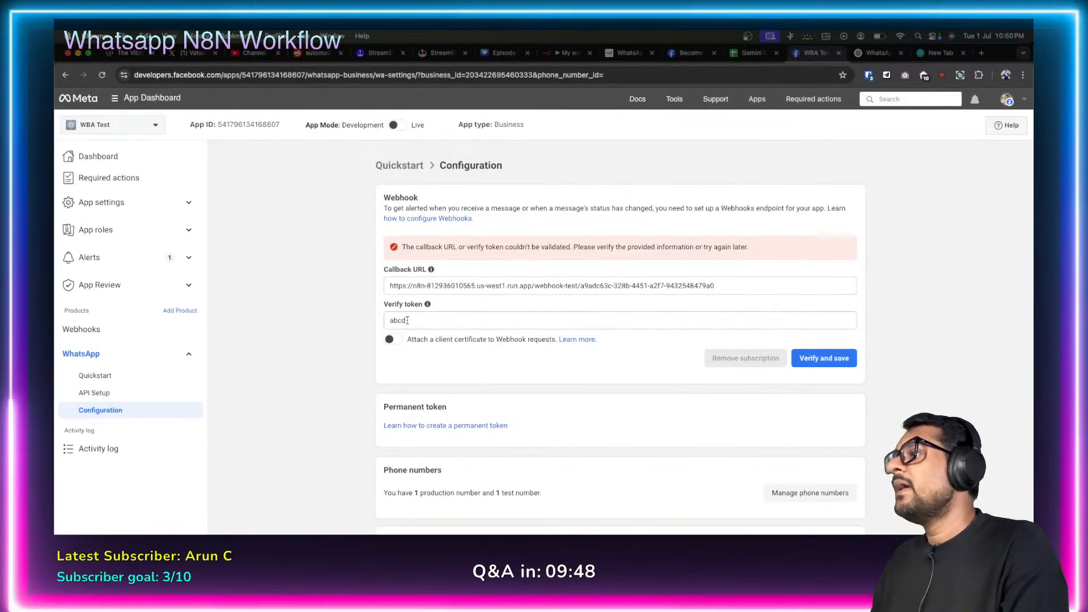
{"action": "left_click_drag", "start_coordinate": [407, 320], "coordinate": [353, 321]}
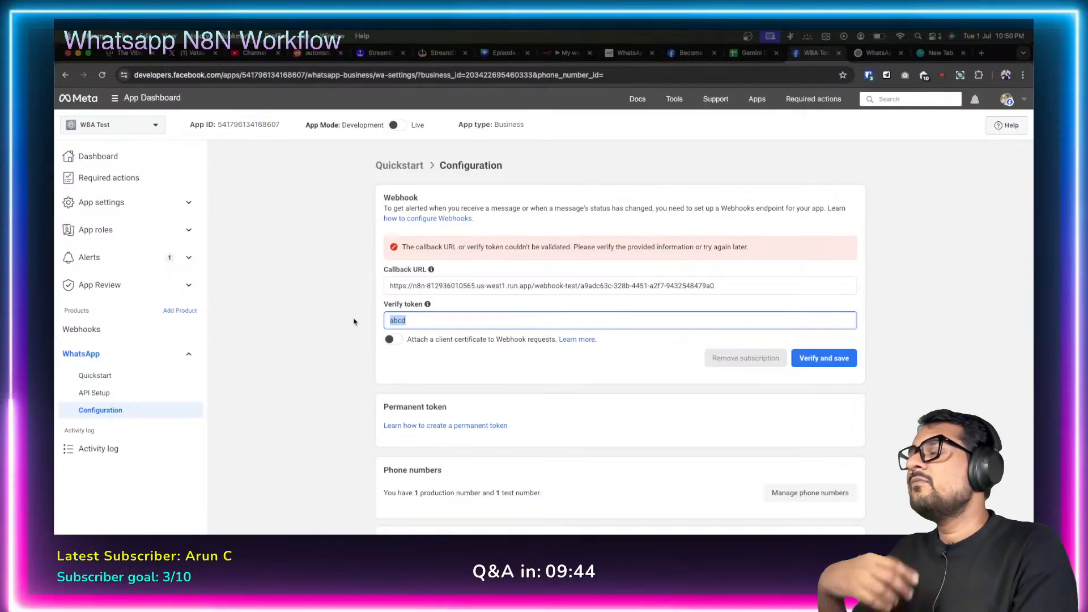
{"action": "key", "text": "ctrl+shift+Tab"}
{"action": "key", "text": "ctrl+shift+Tab"}
{"action": "key", "text": "ctrl+shift+Tab"}
{"action": "key", "text": "ctrl+shift+Tab"}
{"action": "key", "text": "ctrl+shift+Tab"}
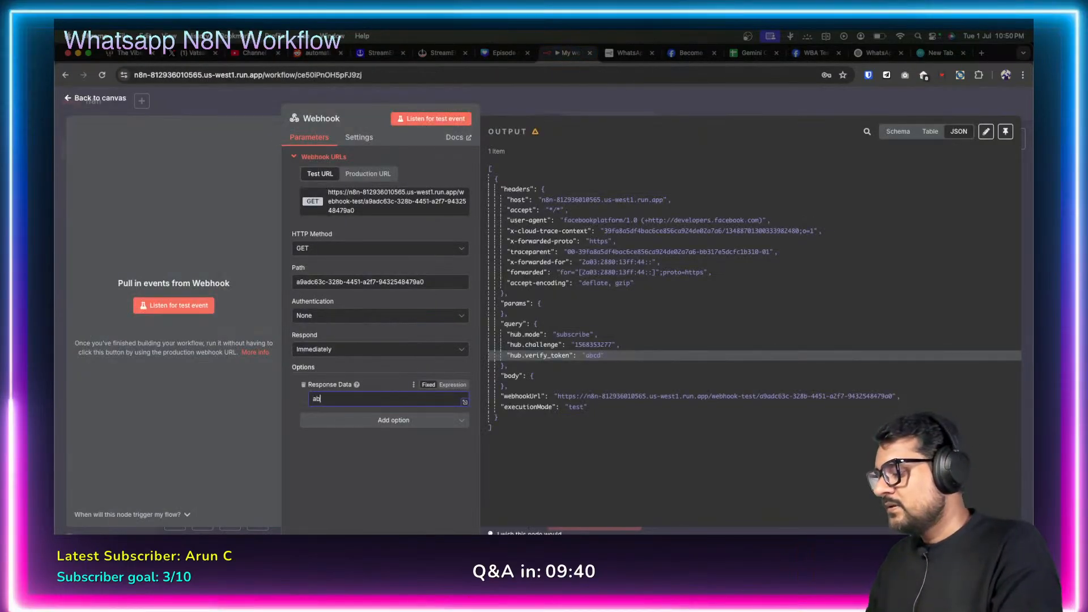
Set the Webhook node's Response Data to abcd and listen for a test event.
{"action": "left_click", "coordinate": [414, 491]}
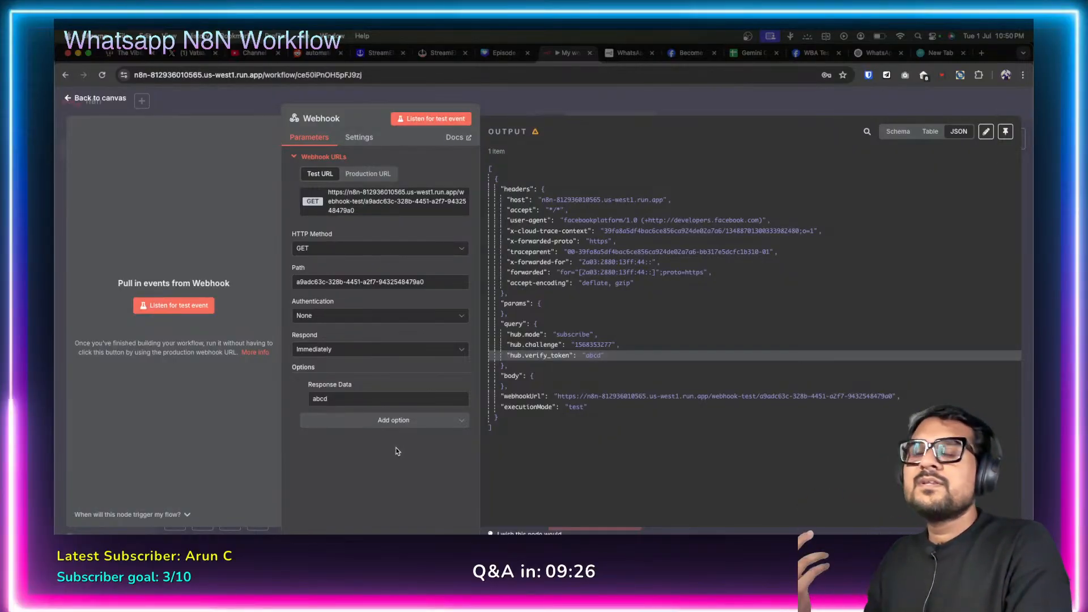
{"action": "left_click", "coordinate": [178, 307]}
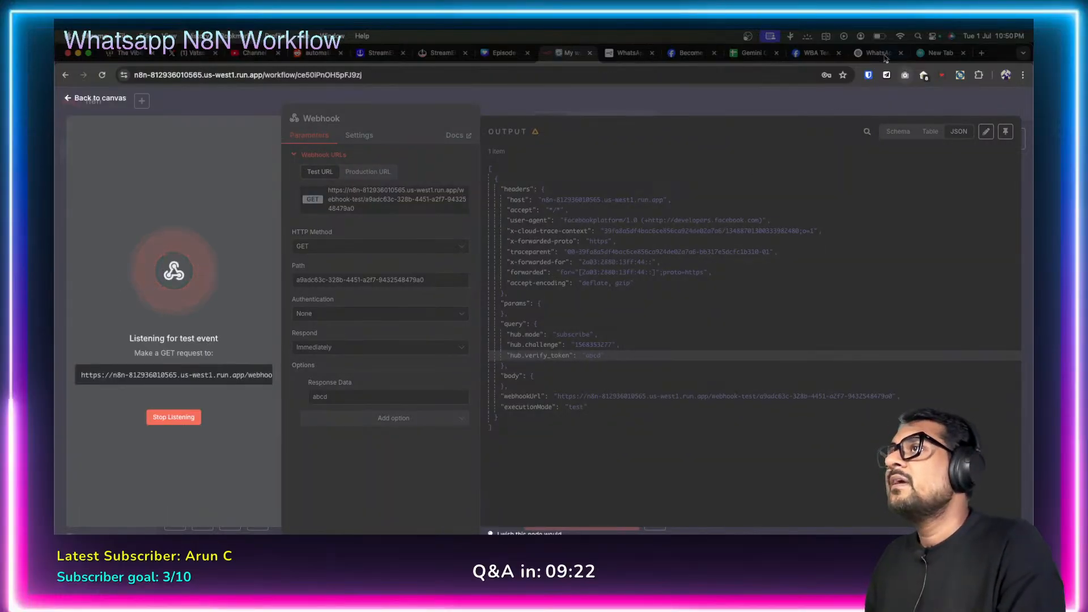
{"action": "left_click", "coordinate": [816, 53]}
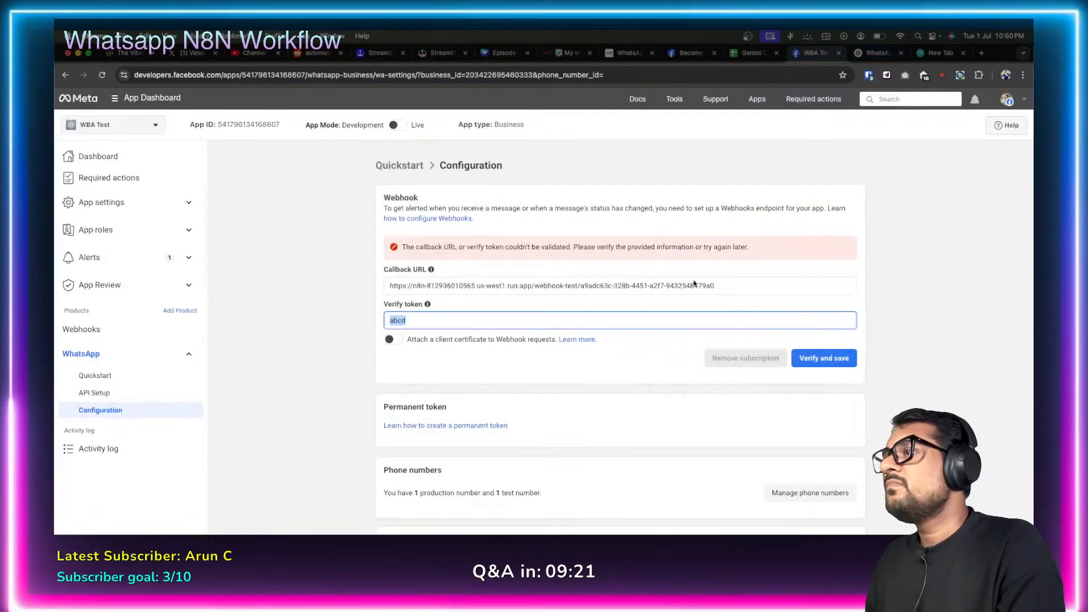
{"action": "left_click", "coordinate": [907, 330]}
{"action": "left_click", "coordinate": [818, 359]}
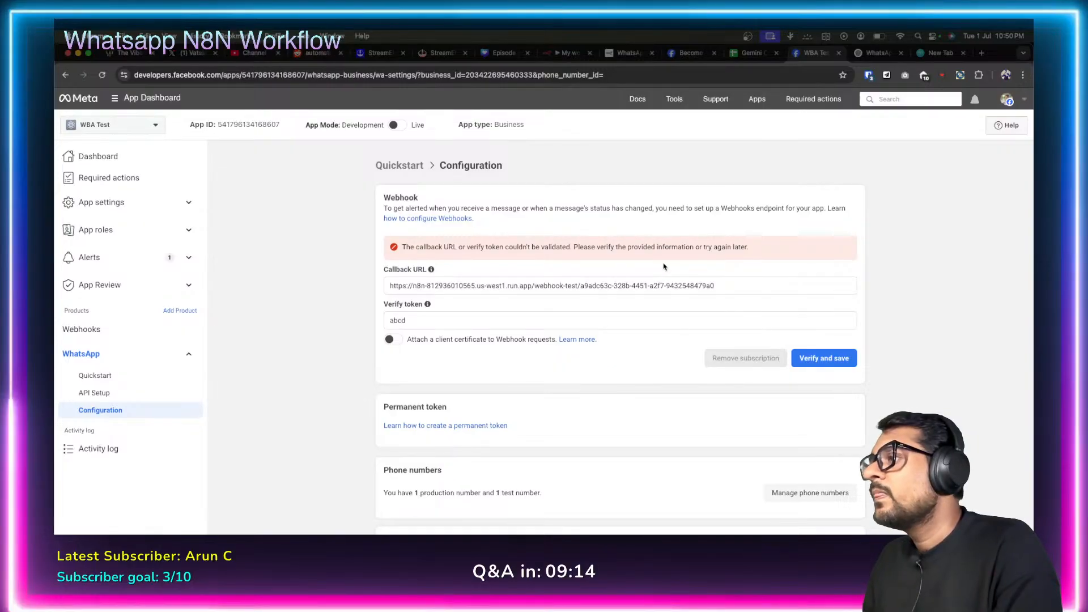
{"action": "scroll", "coordinate": [619, 335], "scroll_direction": "down", "scroll_amount": 2}
{"action": "scroll", "coordinate": [619, 340], "scroll_direction": "up", "scroll_amount": 3}
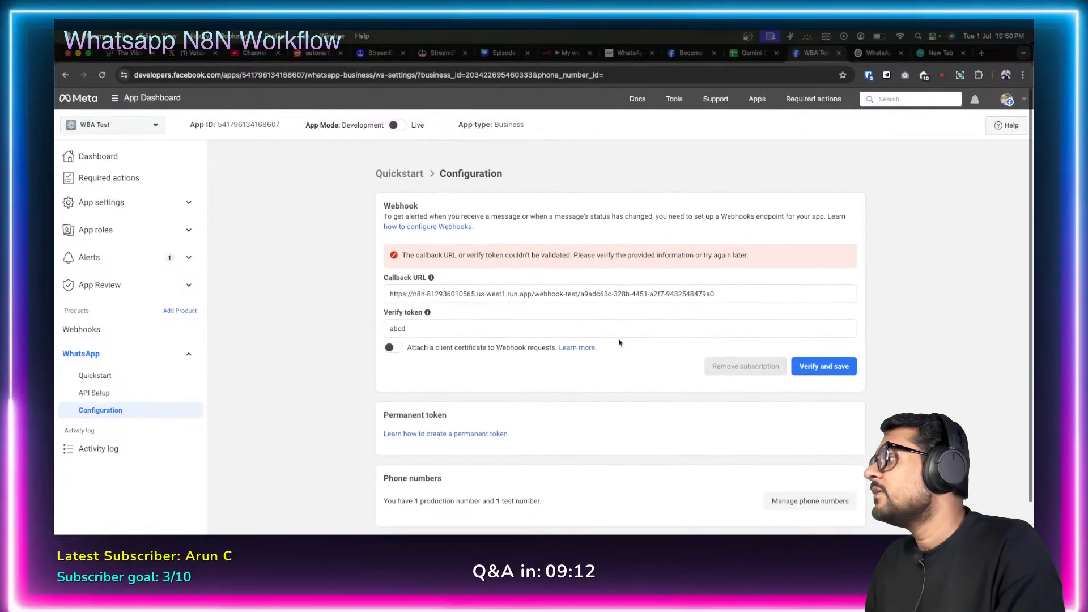
{"action": "scroll", "coordinate": [619, 343], "scroll_direction": "down", "scroll_amount": 2}
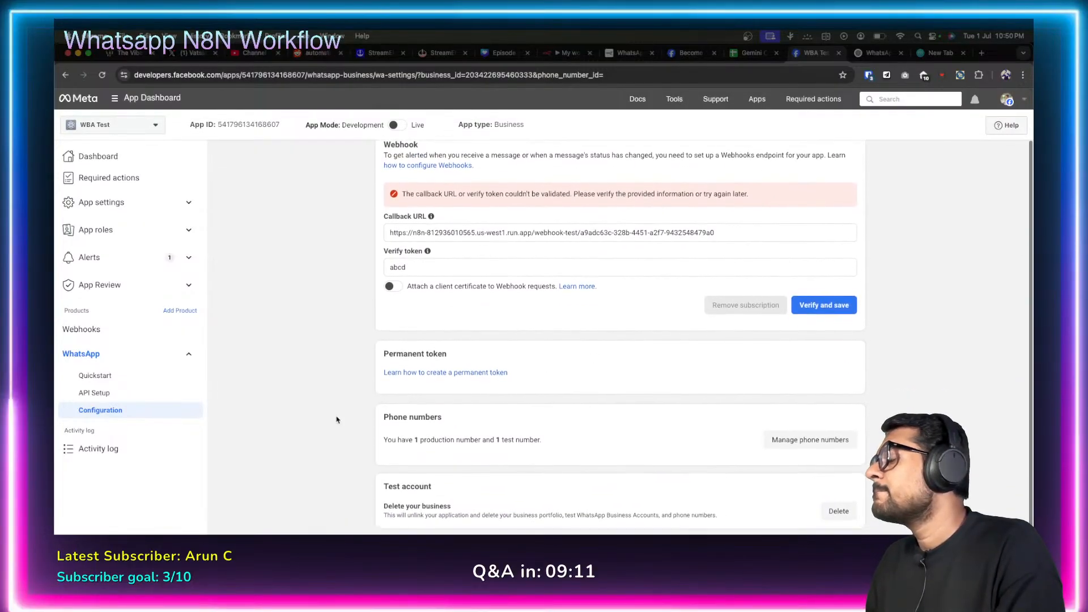
Check the app's Activity log, then reopen the WhatsApp Configuration page.
{"action": "left_click", "coordinate": [97, 450]}
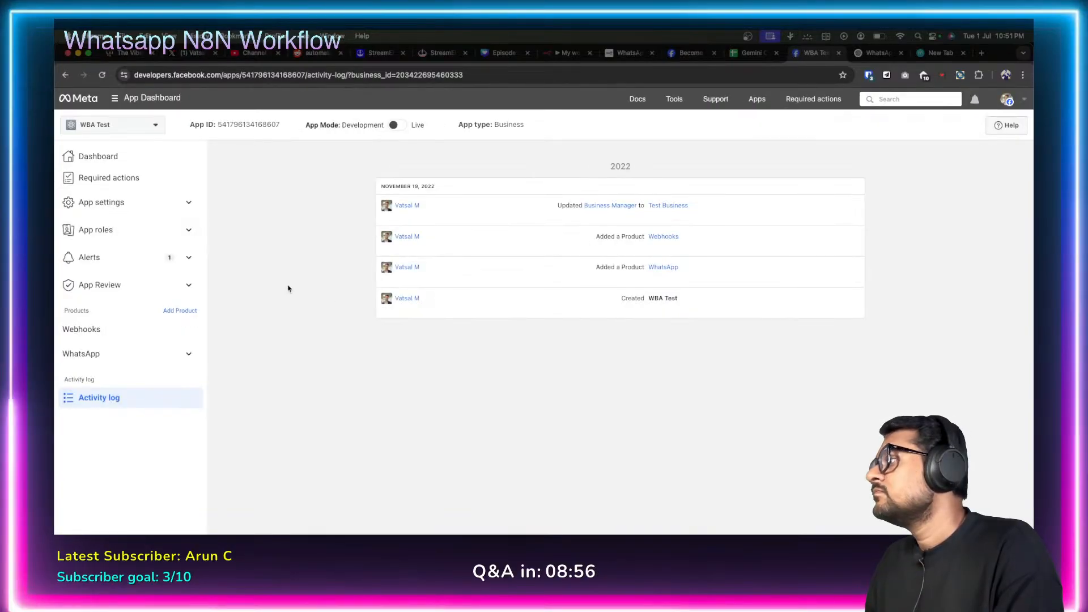
{"action": "left_click", "coordinate": [180, 355]}
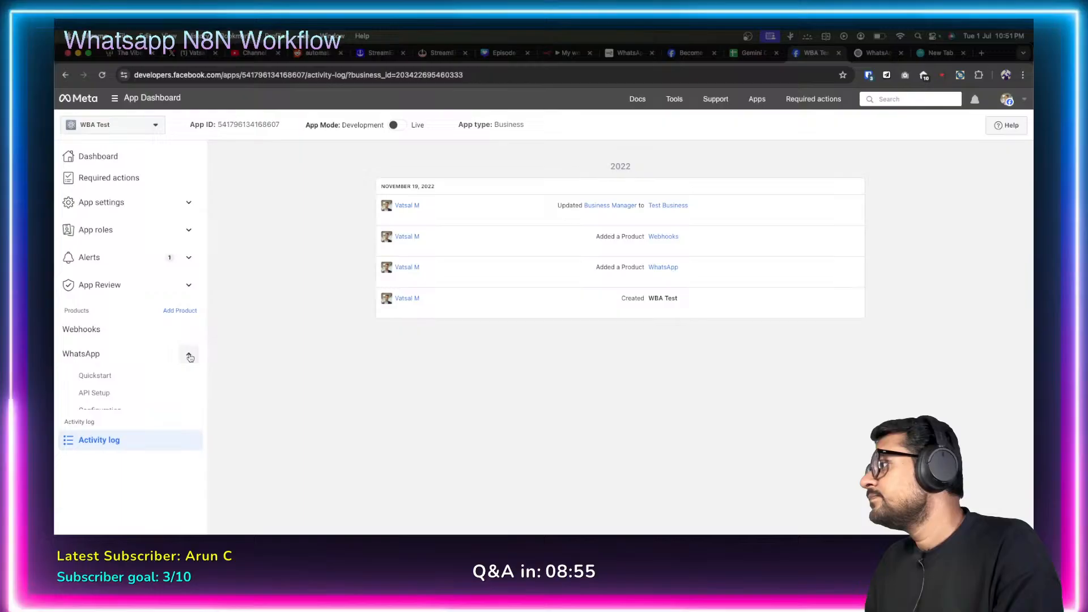
{"action": "left_click", "coordinate": [111, 409]}
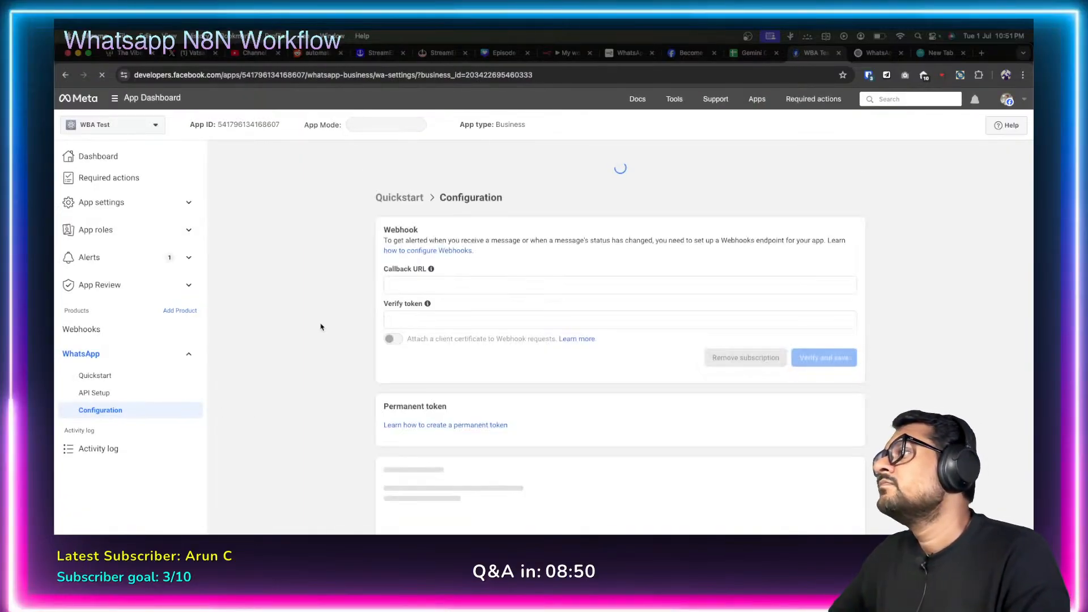
Paste the n8n test webhook URL into Meta's Callback URL field.
{"action": "scroll", "coordinate": [320, 326], "scroll_direction": "down", "scroll_amount": 2}
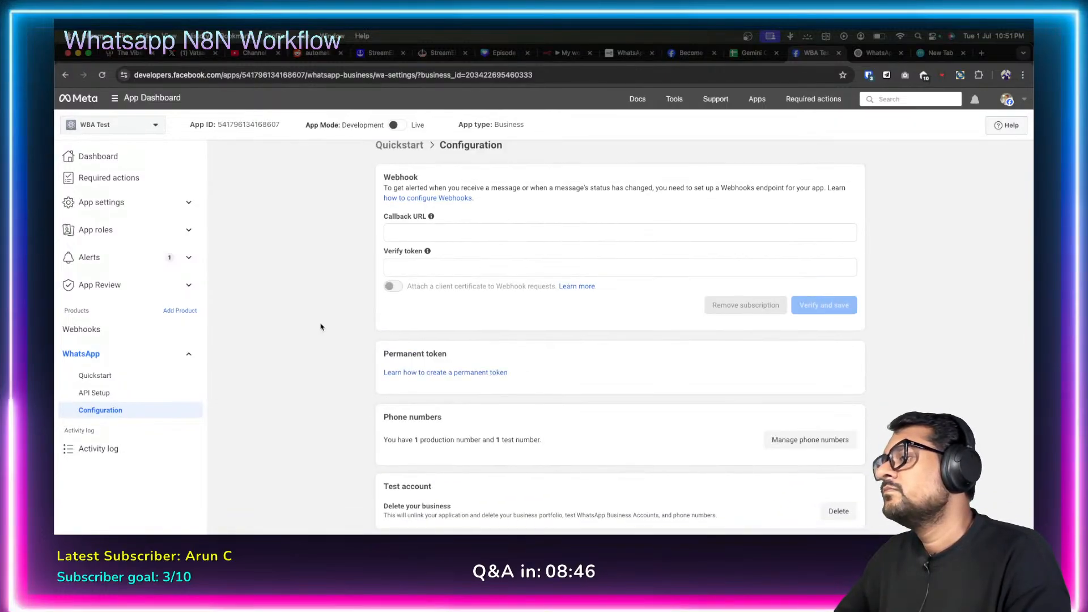
{"action": "left_click", "coordinate": [547, 260]}
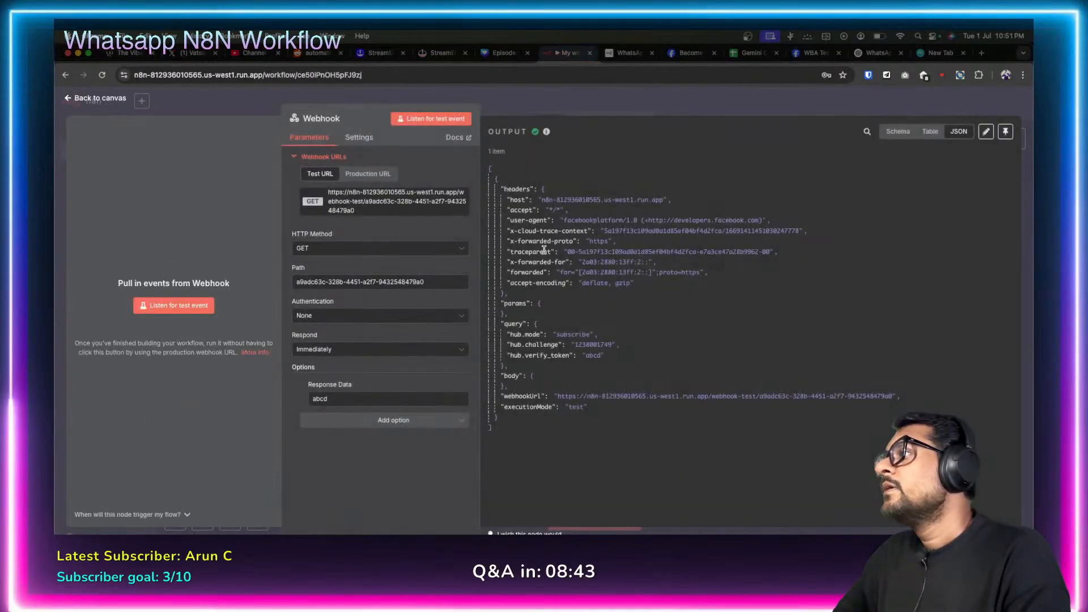
{"action": "left_click", "coordinate": [564, 53]}
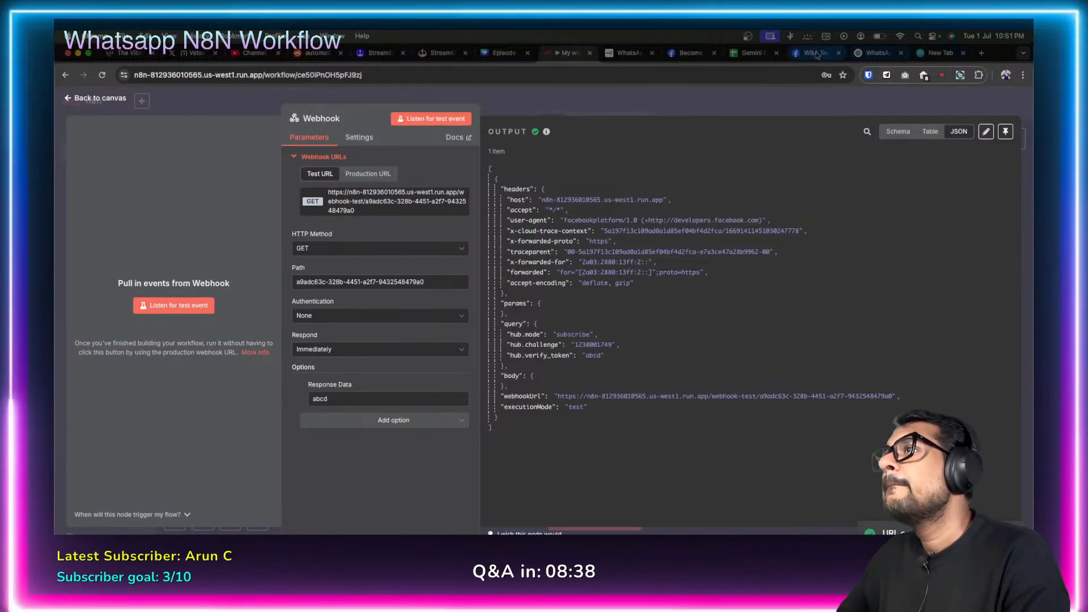
{"action": "left_click", "coordinate": [691, 53]}
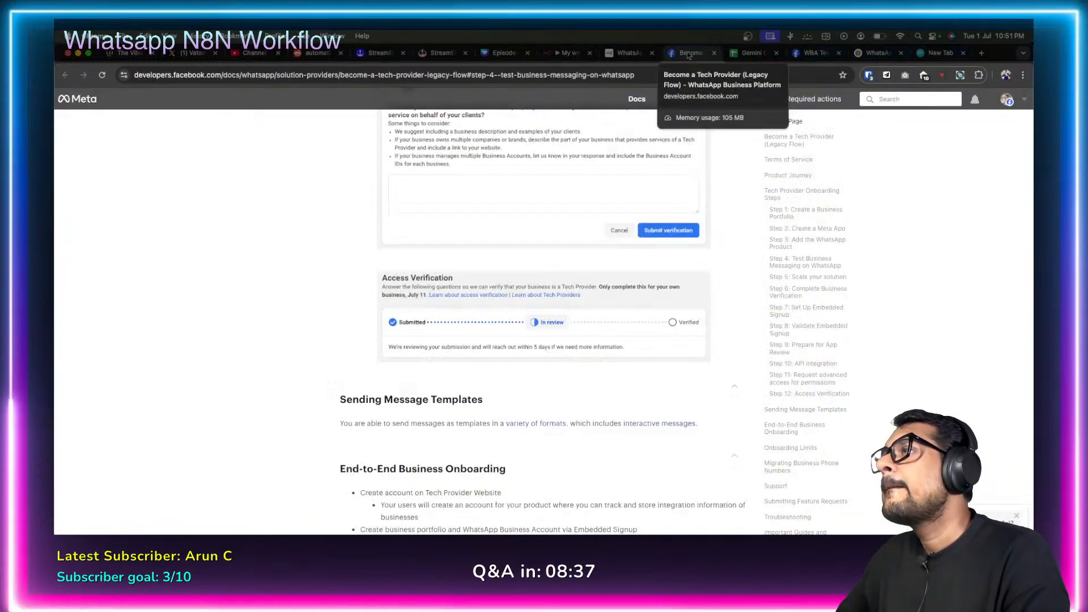
{"action": "left_click", "coordinate": [816, 52]}
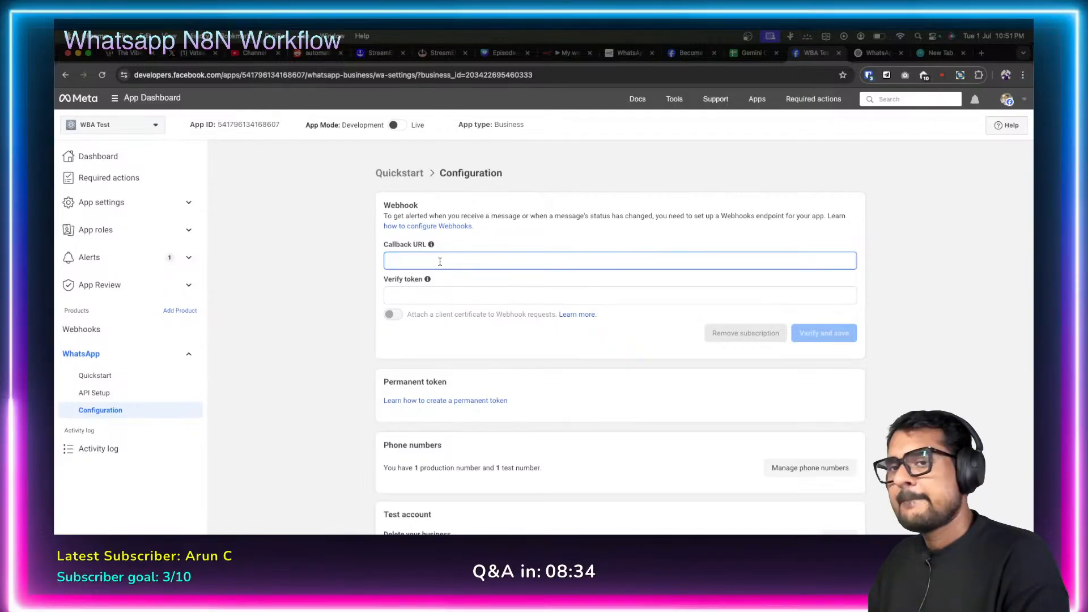
{"action": "key", "text": "super+v"}
{"action": "key", "text": "Tab"}
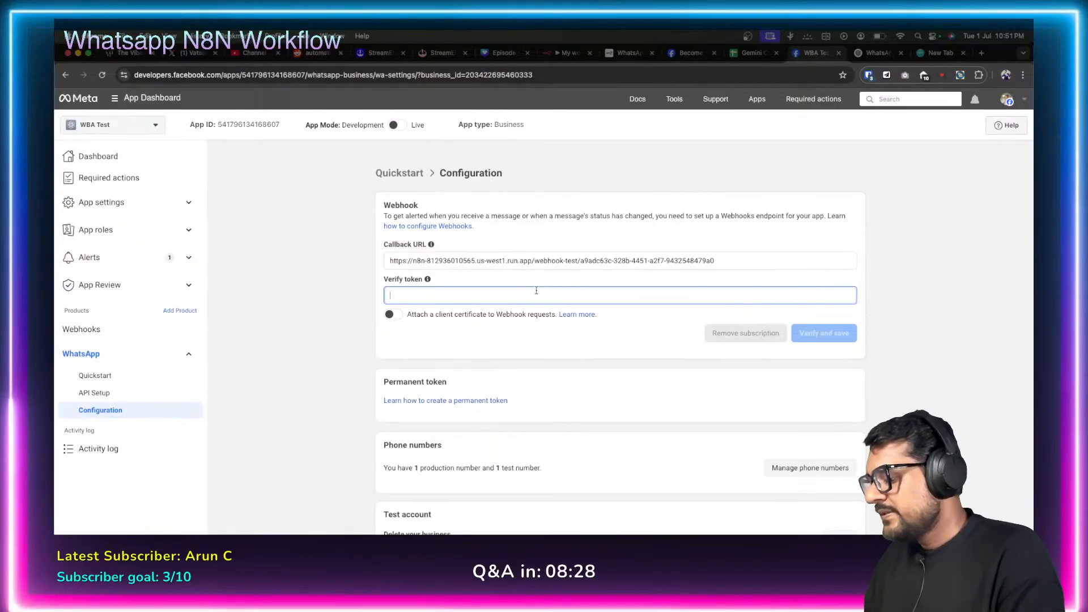
{"action": "type", "text": "abcd"}
{"action": "left_click", "coordinate": [362, 330]}
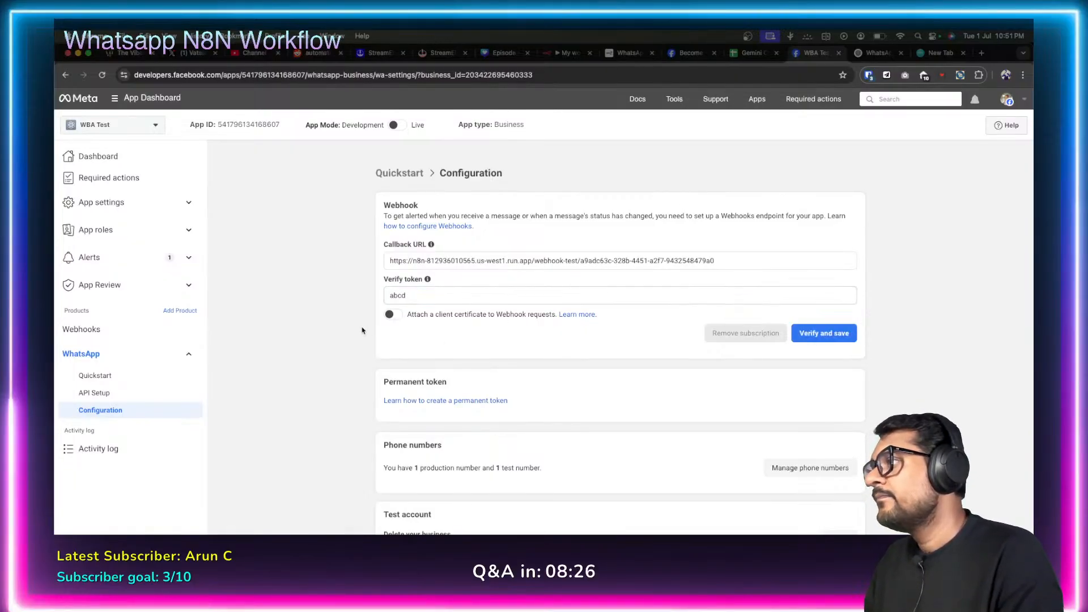
{"action": "mouse_move", "coordinate": [427, 280]}
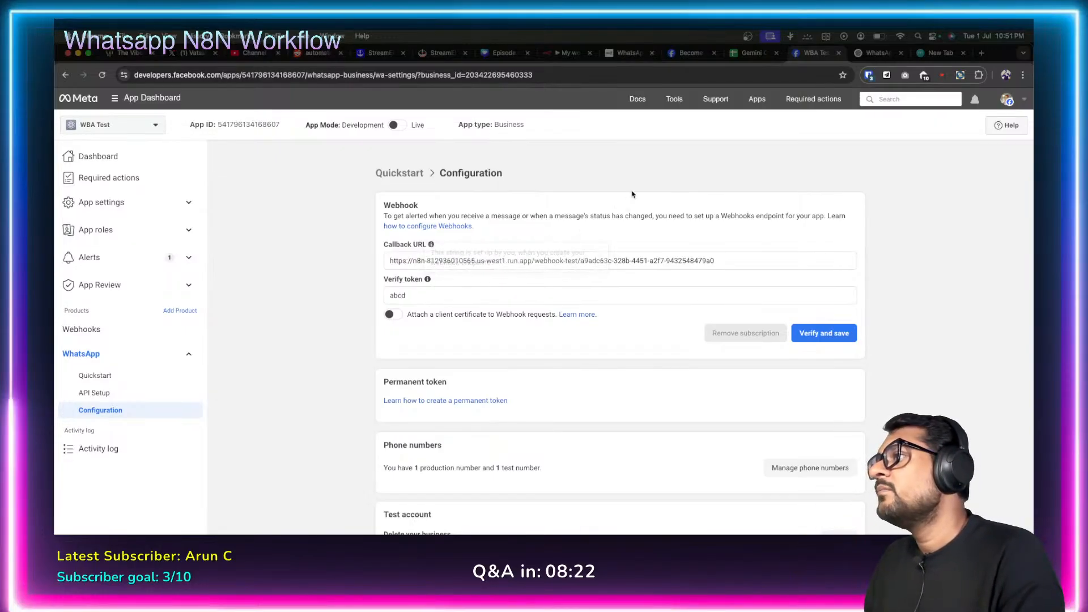
{"action": "left_click", "coordinate": [567, 52]}
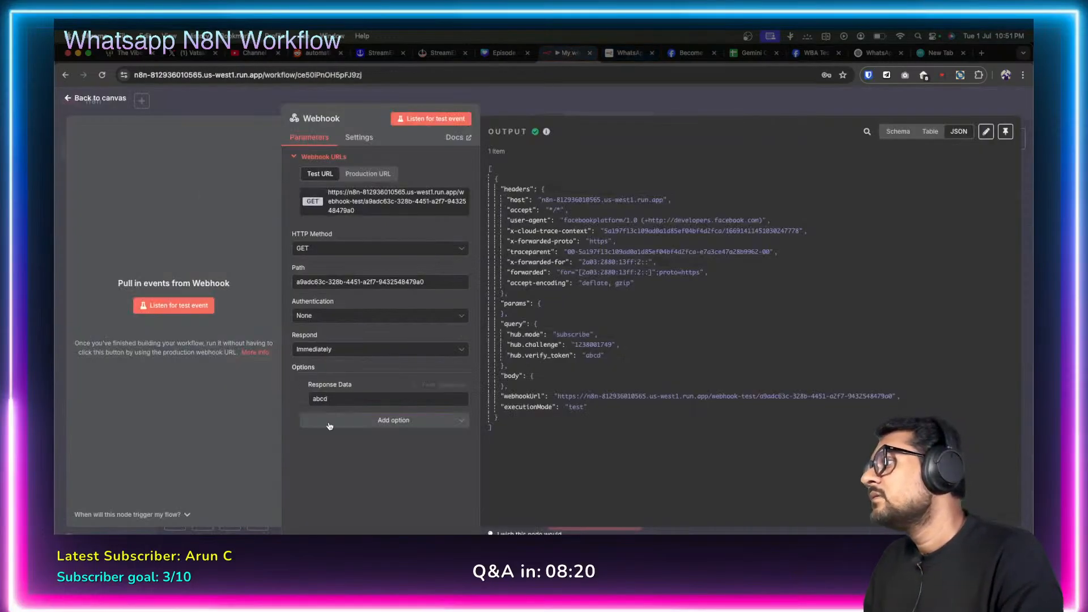
Keep the Webhook responding immediately and add the Raw Body option.
{"action": "left_click", "coordinate": [338, 468]}
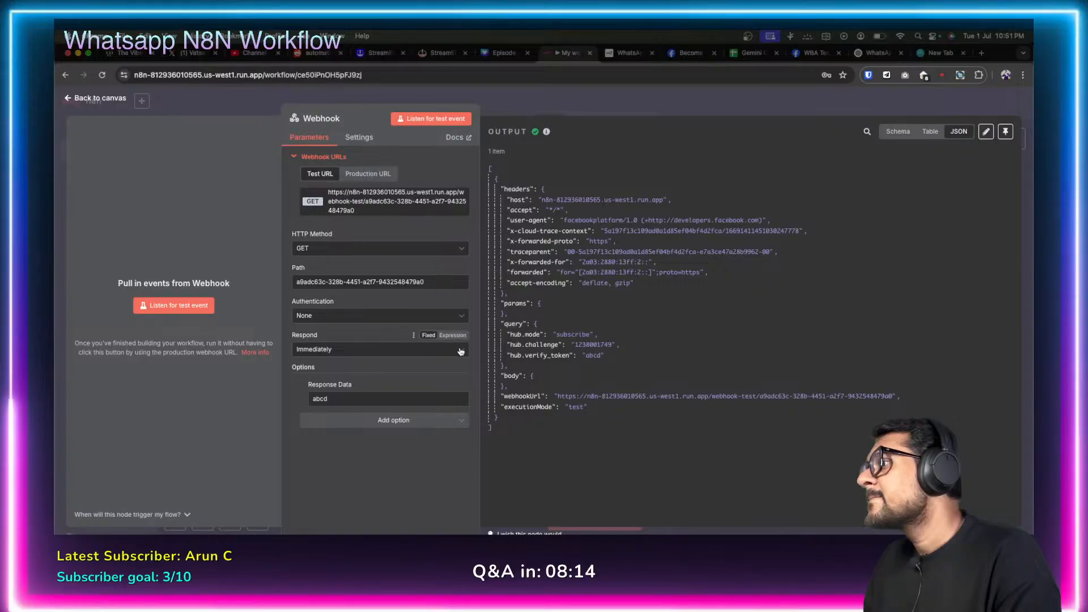
{"action": "left_click", "coordinate": [460, 349]}
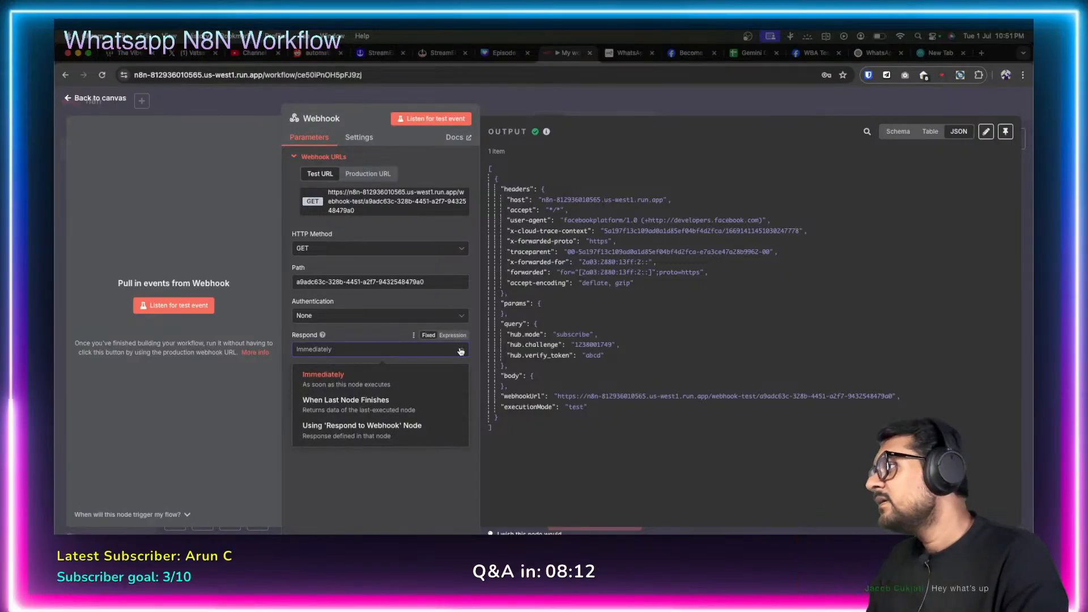
{"action": "left_click", "coordinate": [460, 378]}
{"action": "left_click", "coordinate": [460, 425]}
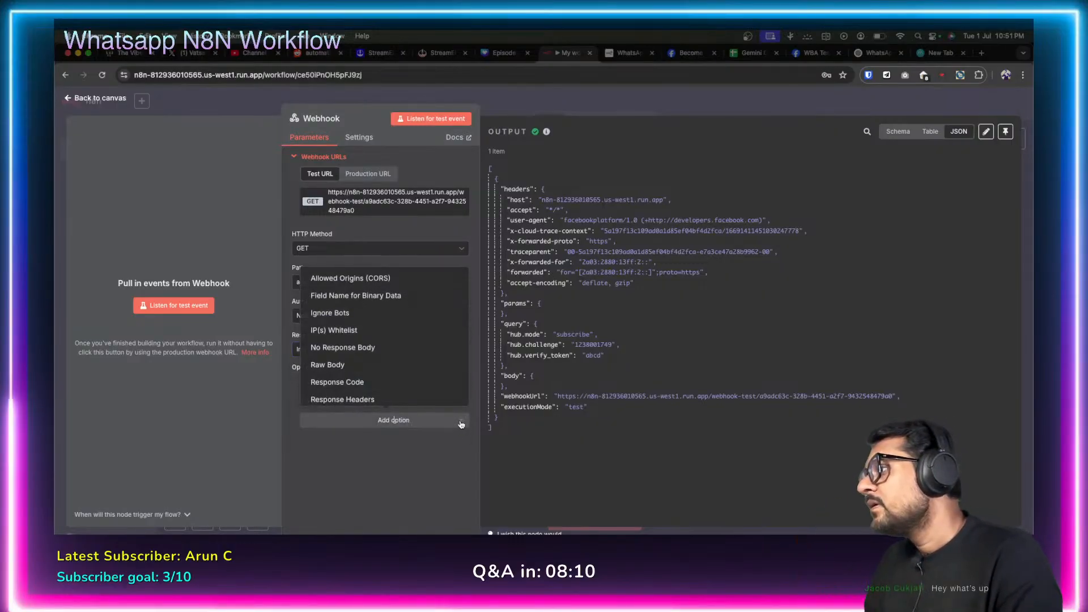
{"action": "left_click", "coordinate": [377, 365]}
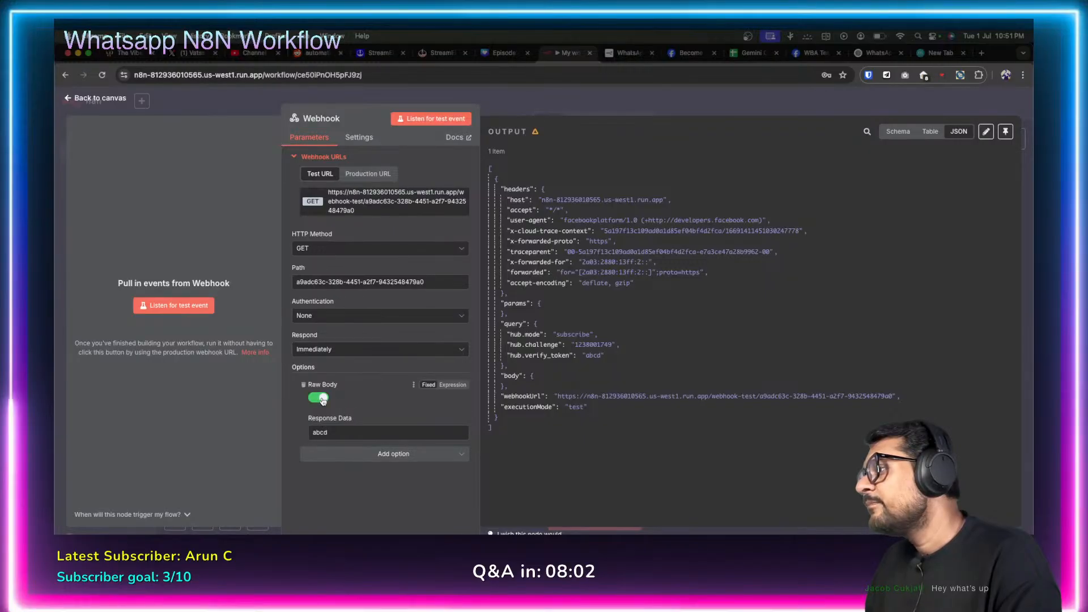
Add a Response Code option to the Webhook node, set to 200.
{"action": "left_click", "coordinate": [433, 454]}
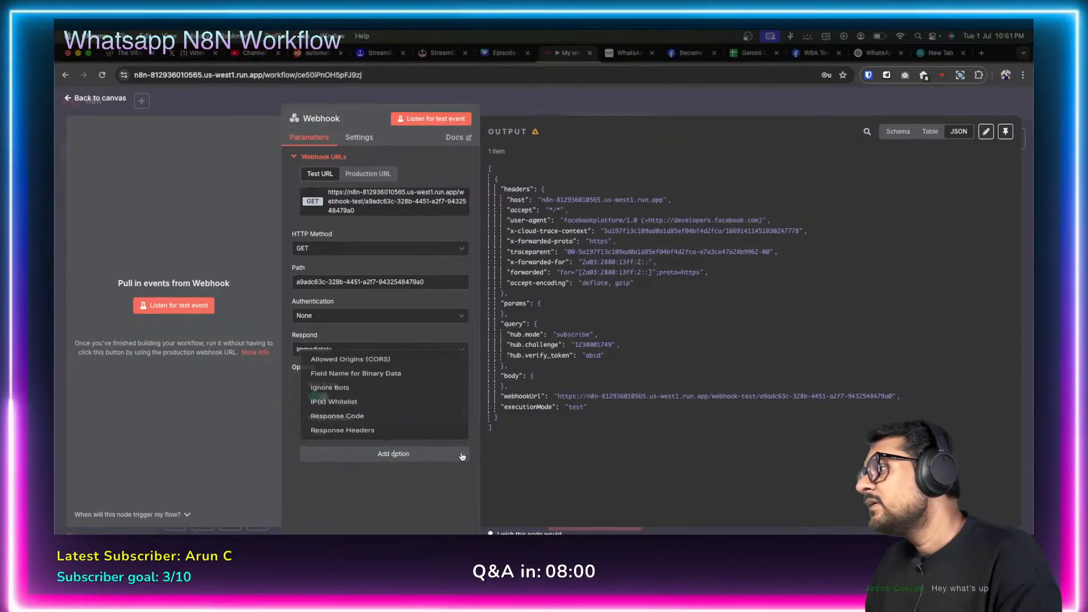
{"action": "left_click", "coordinate": [373, 411]}
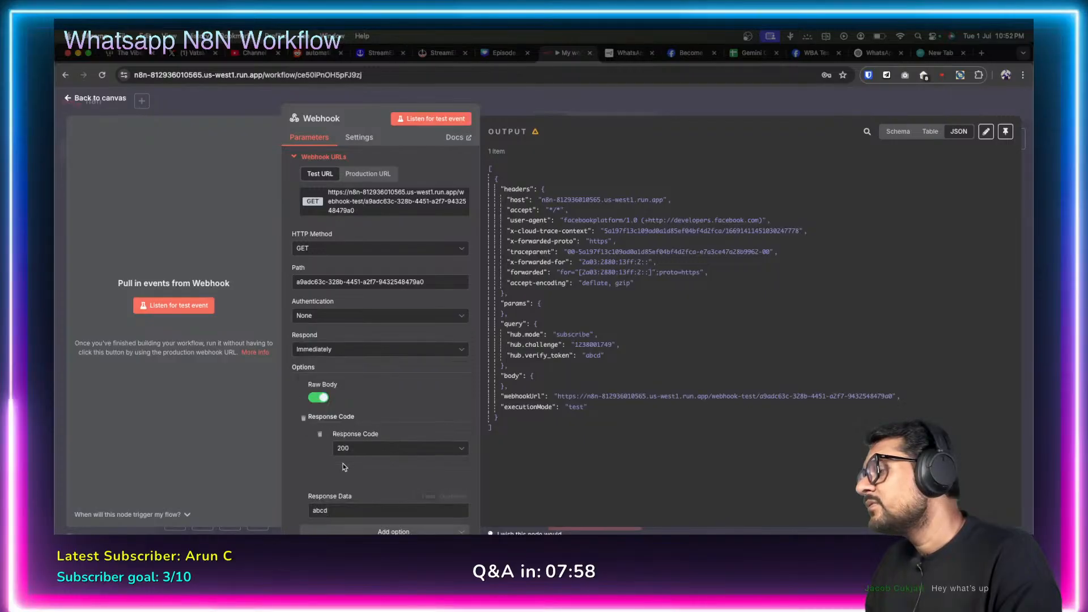
{"action": "scroll", "coordinate": [304, 435], "scroll_direction": "down", "scroll_amount": 1}
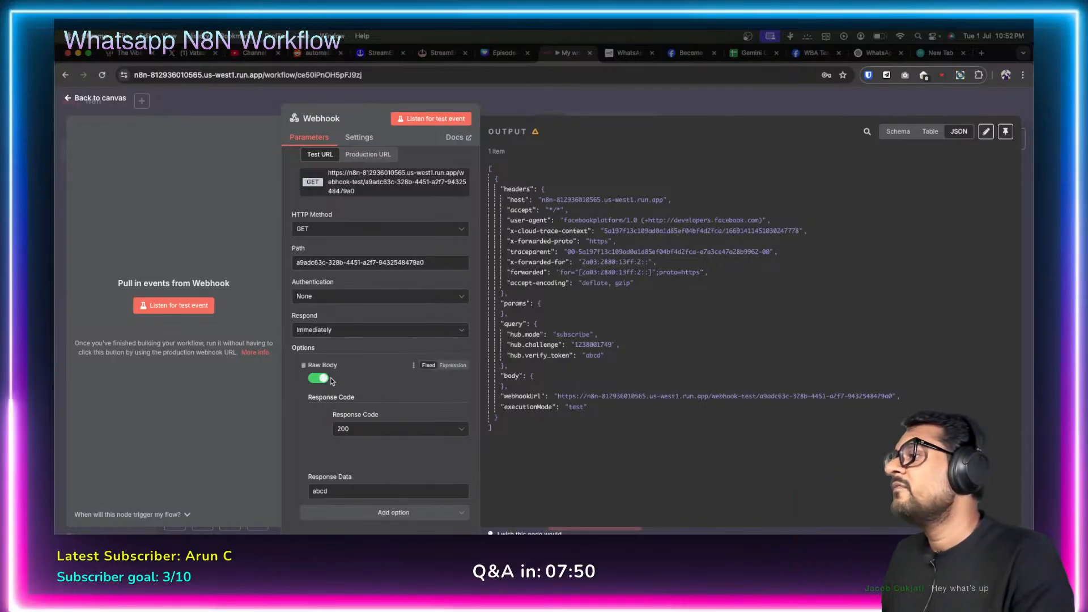
{"action": "left_click", "coordinate": [383, 432]}
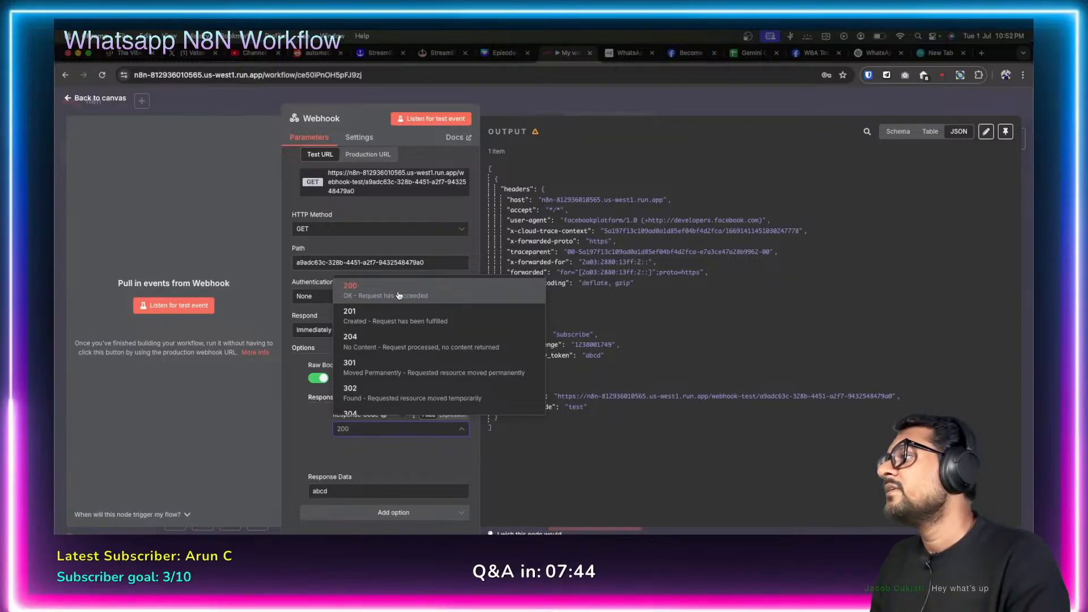
{"action": "left_click", "coordinate": [328, 472]}
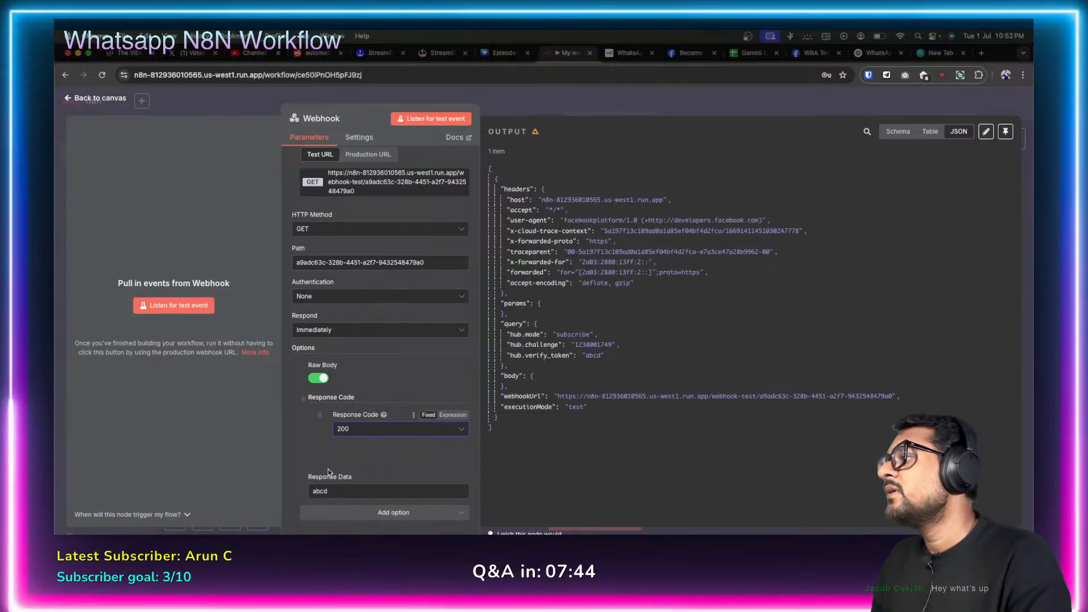
Add Allowed Origins (CORS) *, restore Response Code 200, and start listening for a test event.
{"action": "left_click", "coordinate": [456, 514]}
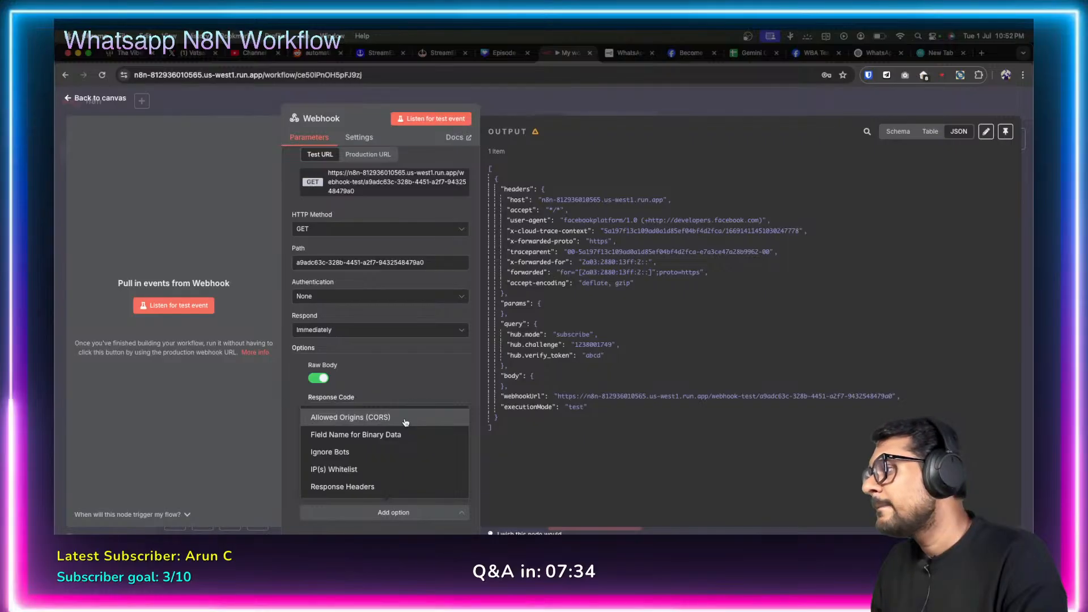
{"action": "left_click", "coordinate": [406, 421]}
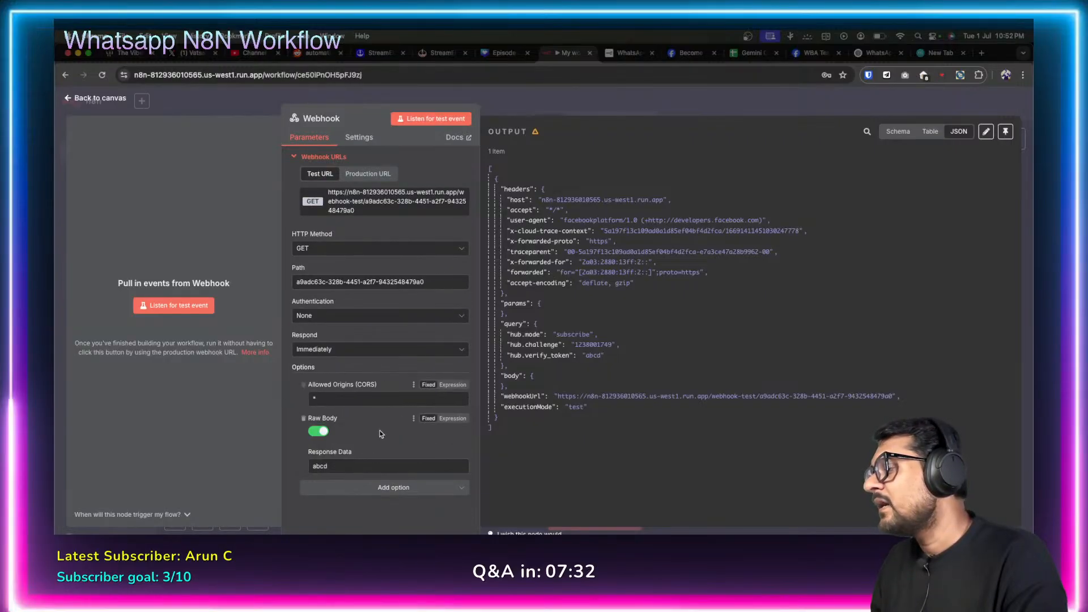
{"action": "left_click", "coordinate": [390, 488]}
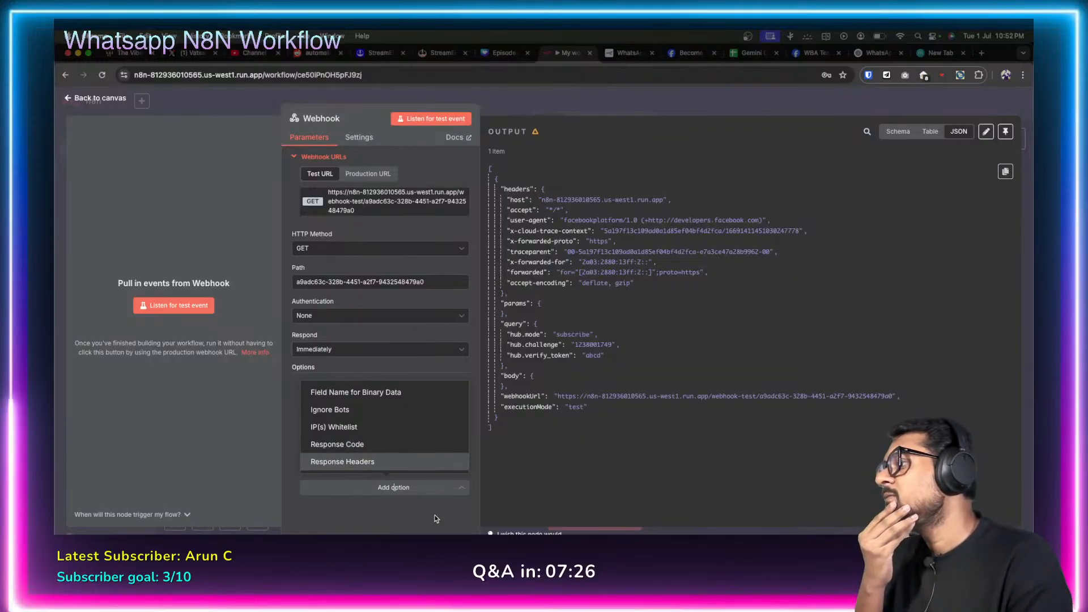
{"action": "left_click", "coordinate": [787, 450]}
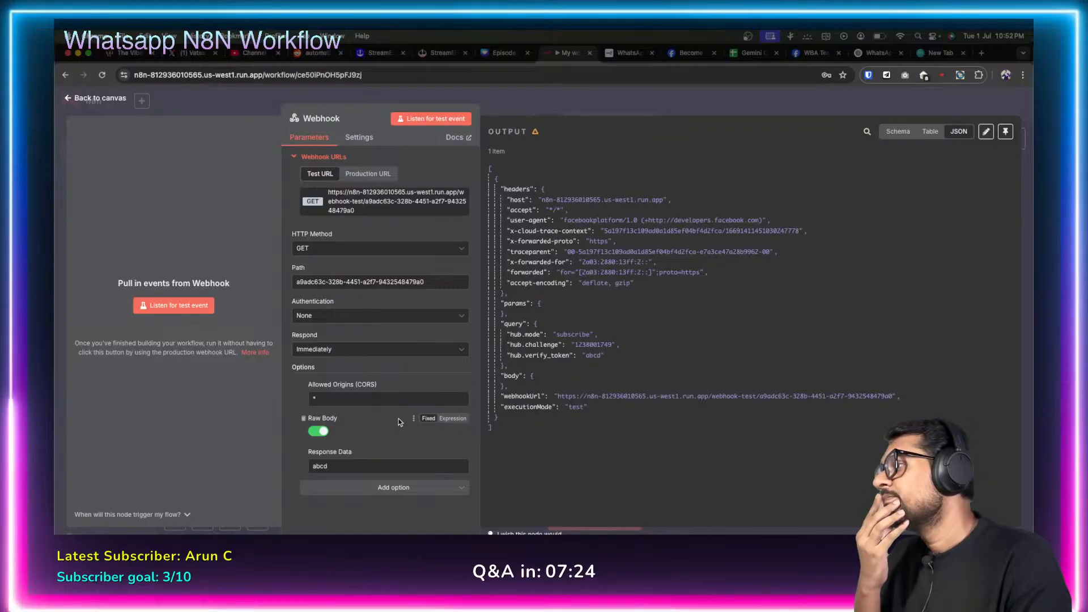
{"action": "left_click", "coordinate": [460, 492]}
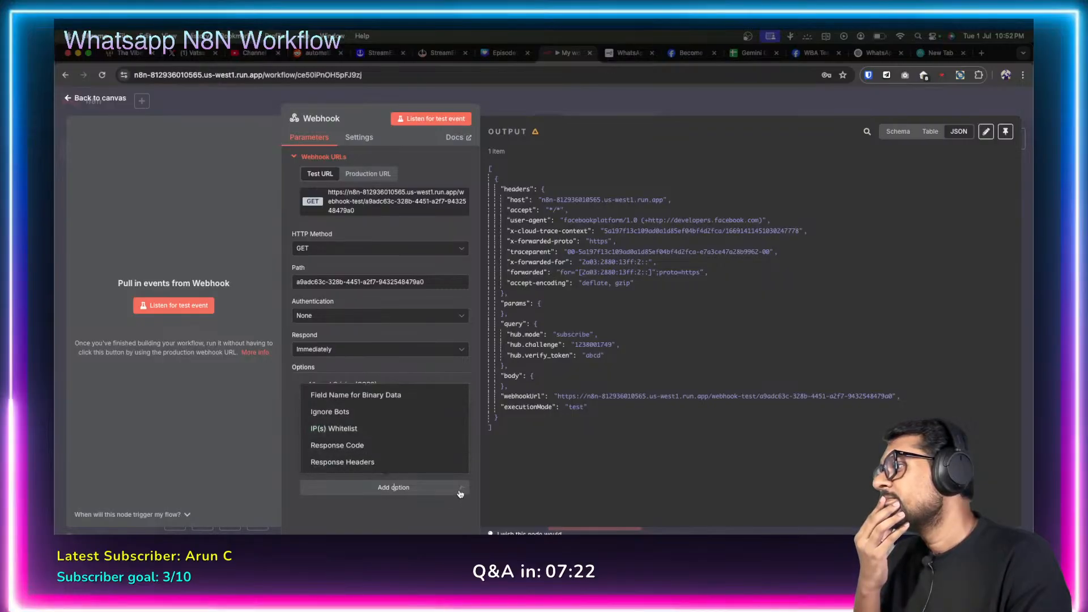
{"action": "left_click", "coordinate": [364, 445]}
{"action": "scroll", "coordinate": [411, 453], "scroll_direction": "down", "scroll_amount": 2}
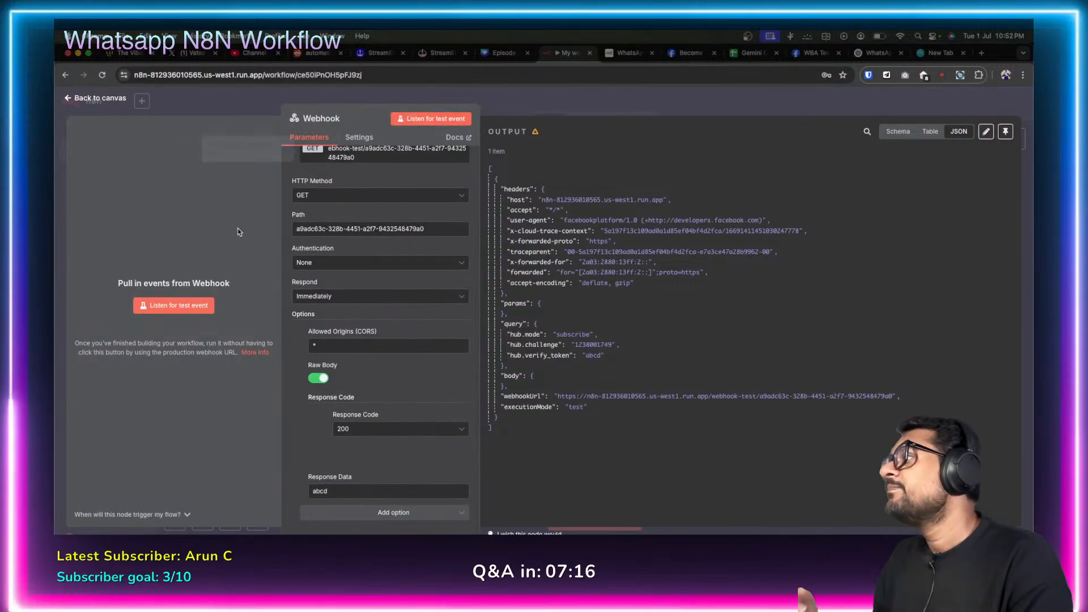
{"action": "left_click", "coordinate": [207, 304]}
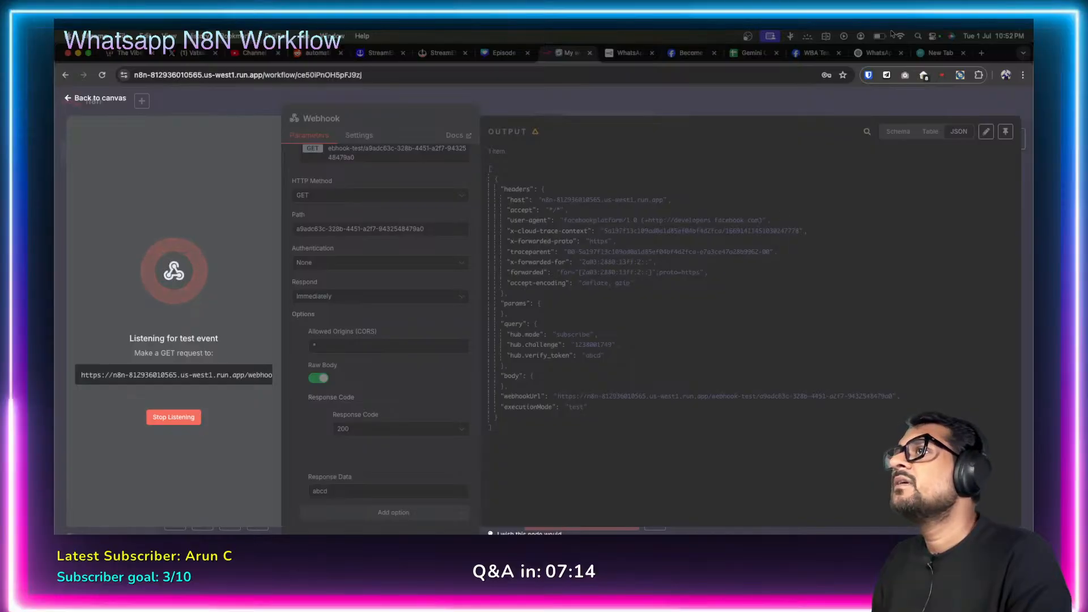
Submit Verify and save on Meta's WhatsApp Configuration; callback URL or token fails validation.
{"action": "left_click", "coordinate": [809, 52]}
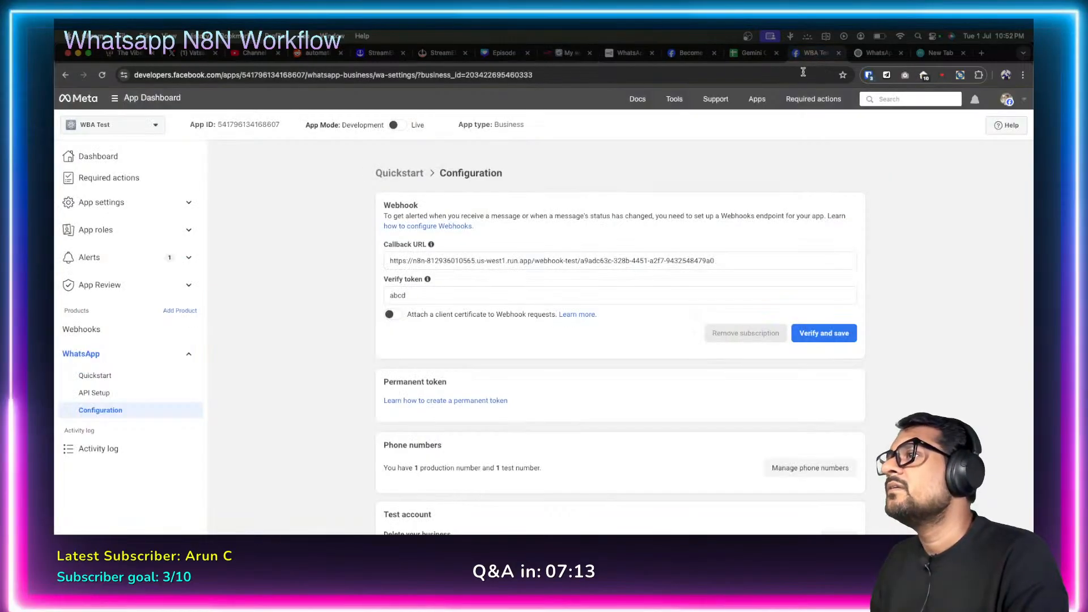
{"action": "left_click", "coordinate": [823, 334]}
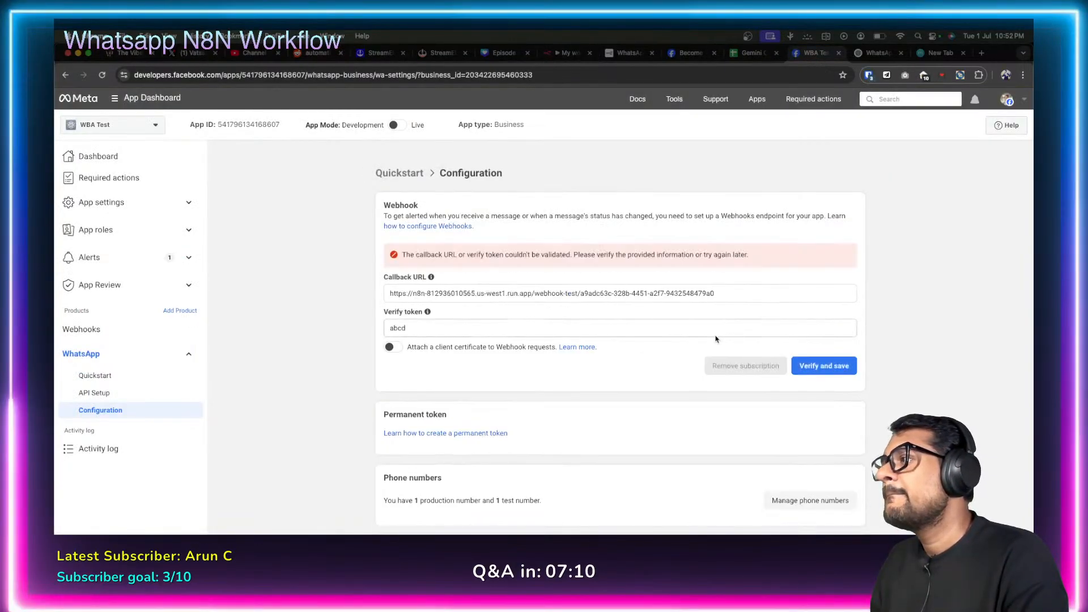
{"action": "scroll", "coordinate": [356, 278], "scroll_direction": "down", "scroll_amount": 3}
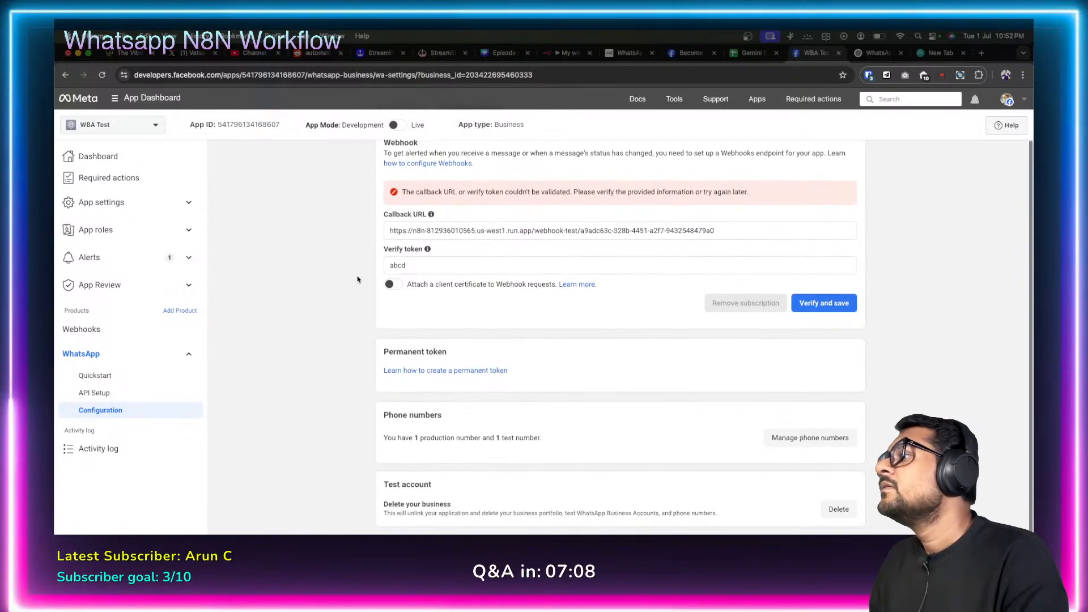
{"action": "scroll", "coordinate": [357, 279], "scroll_direction": "up", "scroll_amount": 3}
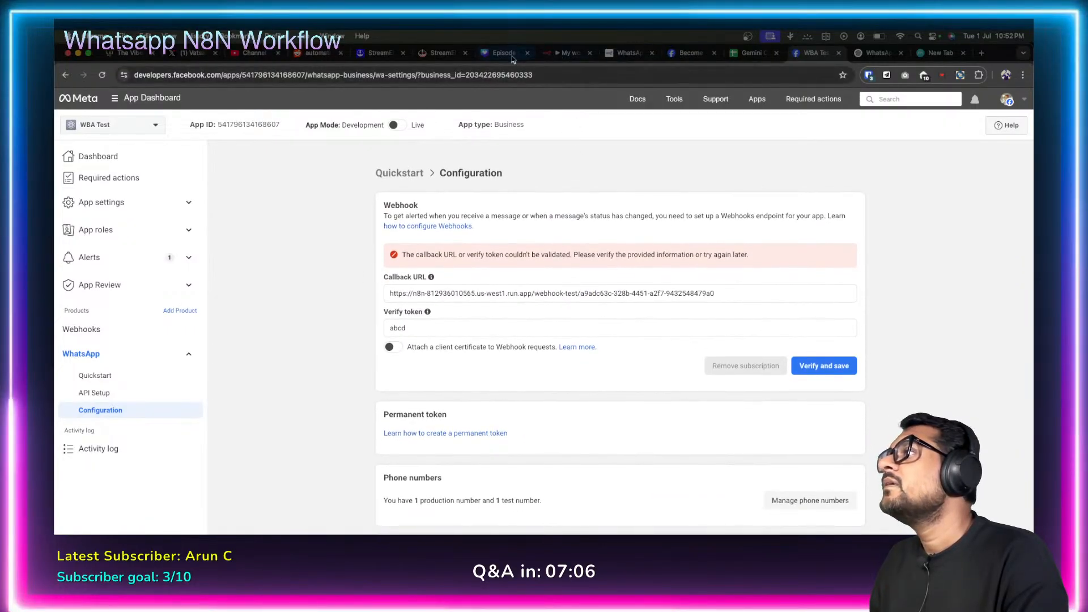
Read ChatGPT's explanation of Meta's verification GET request and expected response, then return to n8n.
{"action": "left_click", "coordinate": [892, 53]}
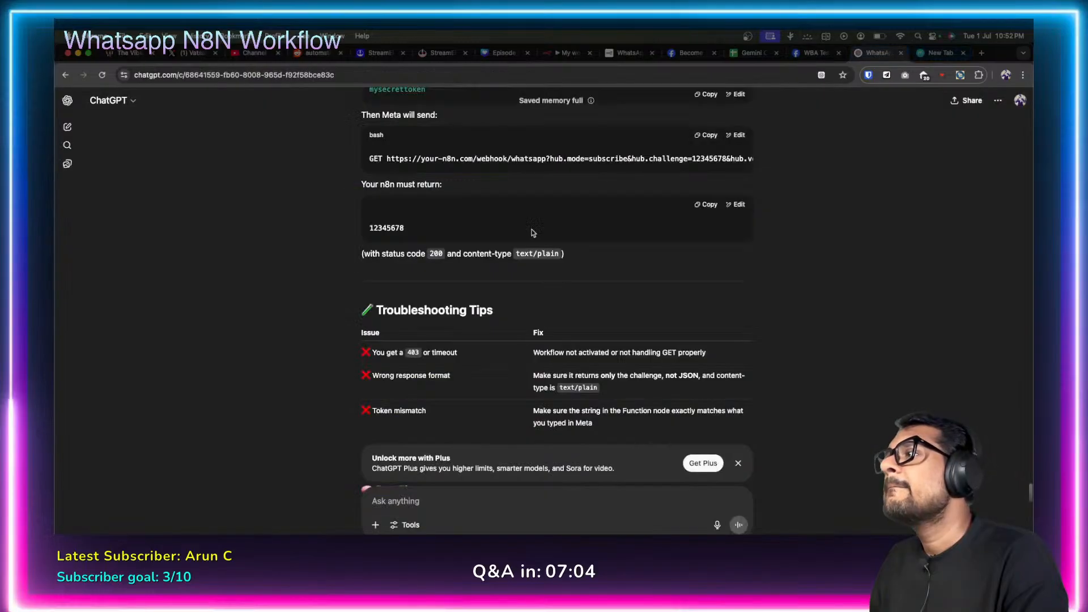
{"action": "scroll", "coordinate": [327, 326], "scroll_direction": "up", "scroll_amount": 1}
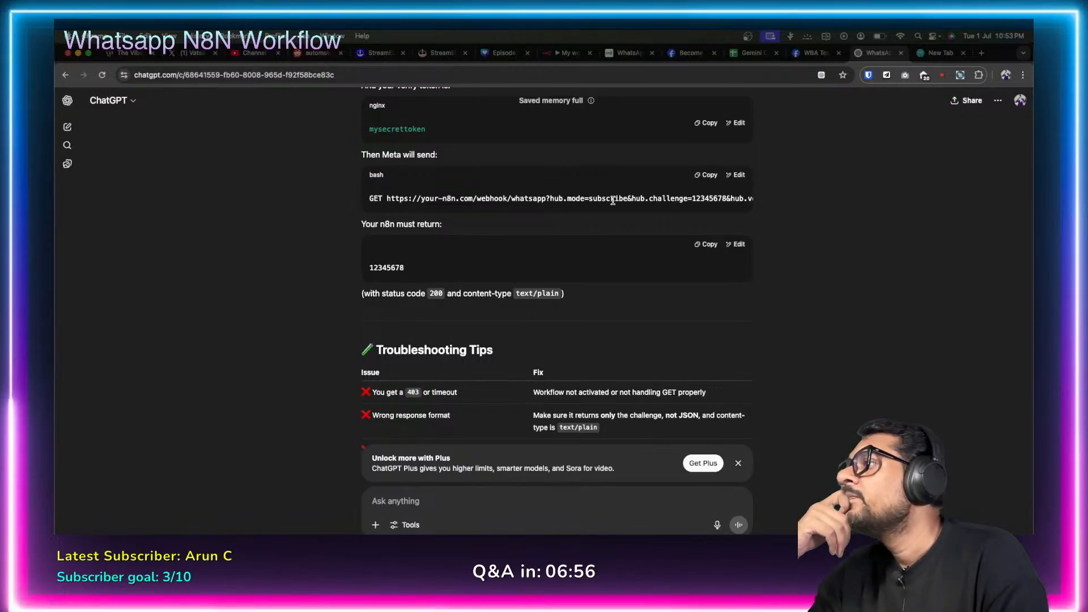
{"action": "scroll", "coordinate": [609, 198], "scroll_direction": "right", "scroll_amount": 2}
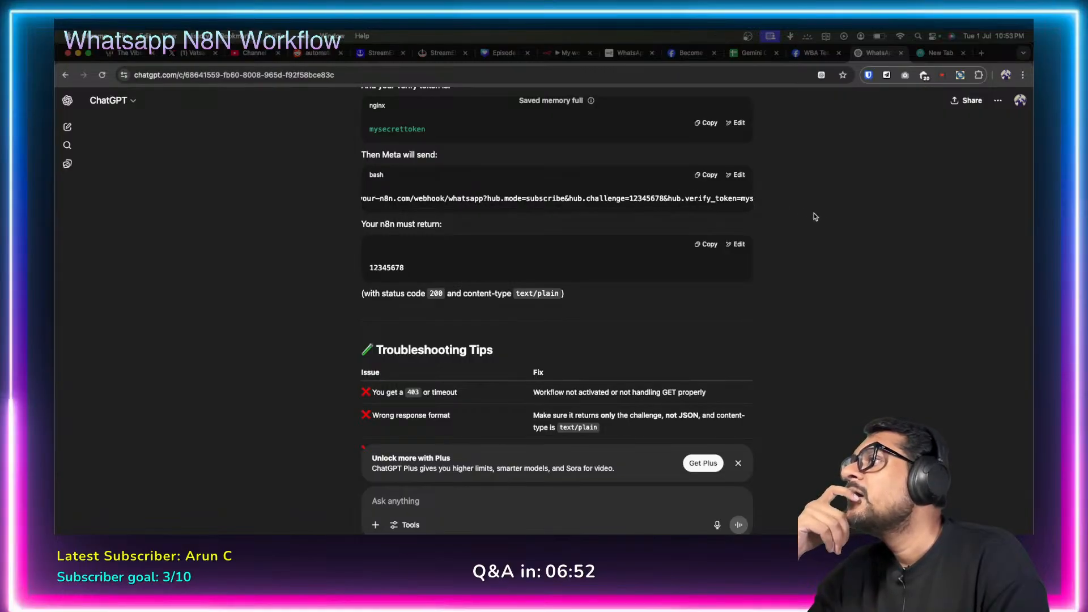
{"action": "left_click", "coordinate": [564, 52]}
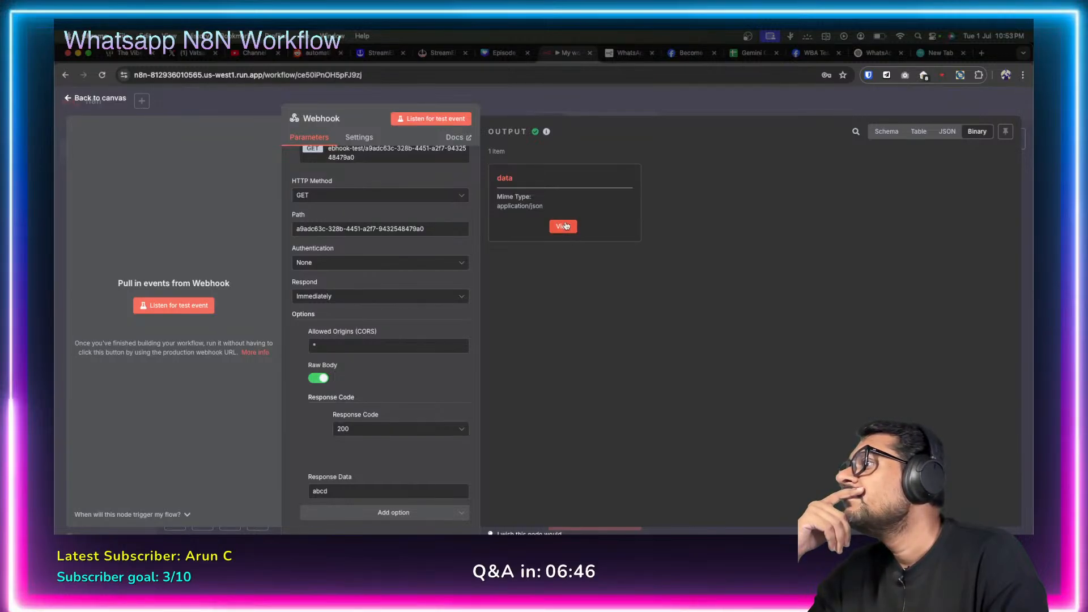
Preview the Webhook node's captured binary application/json data item.
{"action": "left_click", "coordinate": [813, 52]}
{"action": "left_click", "coordinate": [564, 54]}
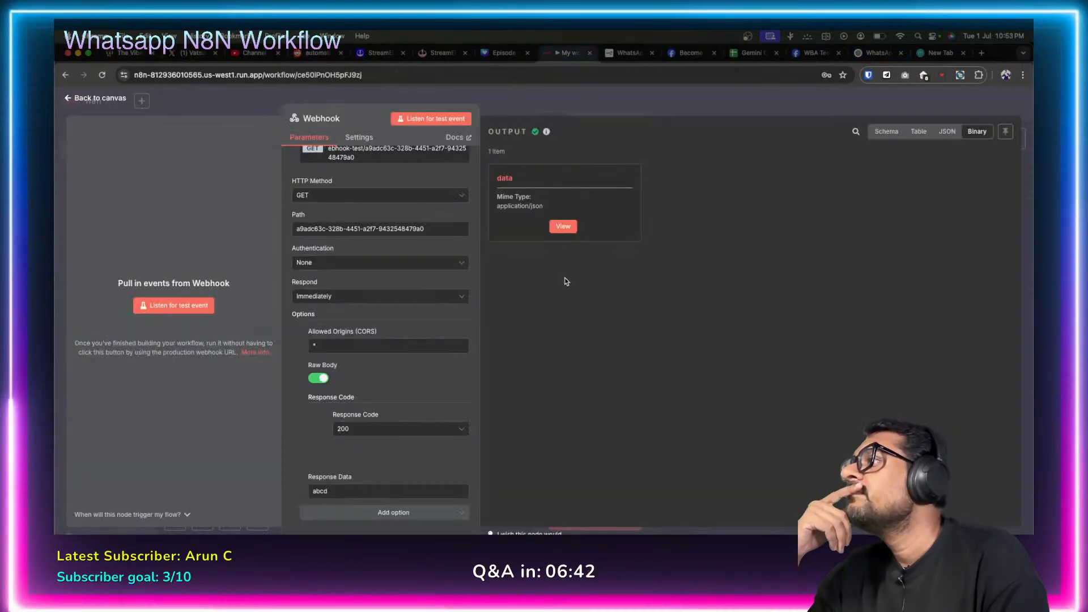
{"action": "left_click", "coordinate": [563, 224]}
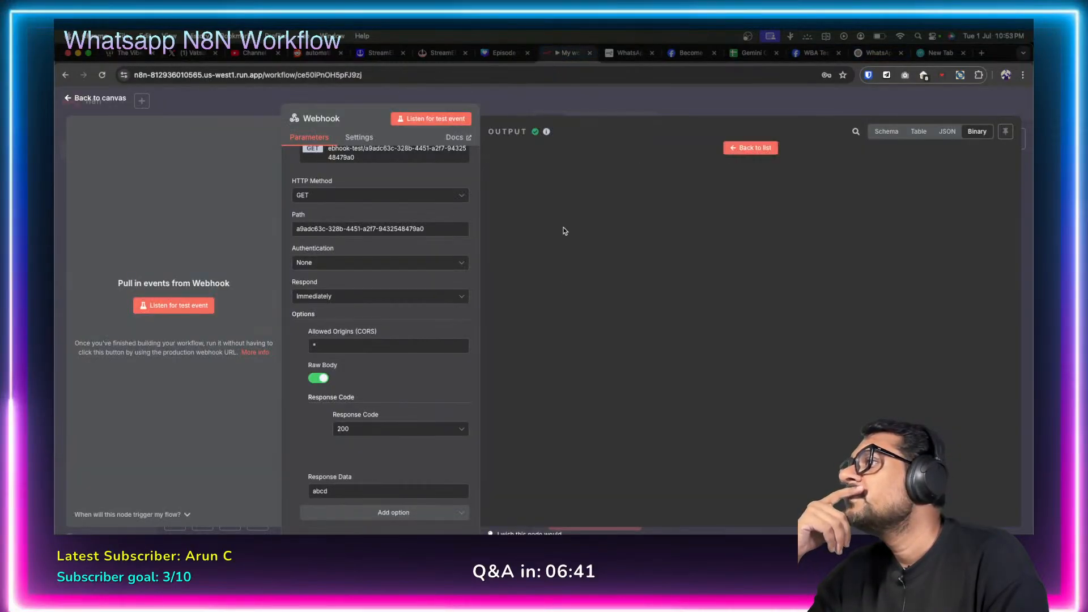
{"action": "left_click", "coordinate": [767, 148]}
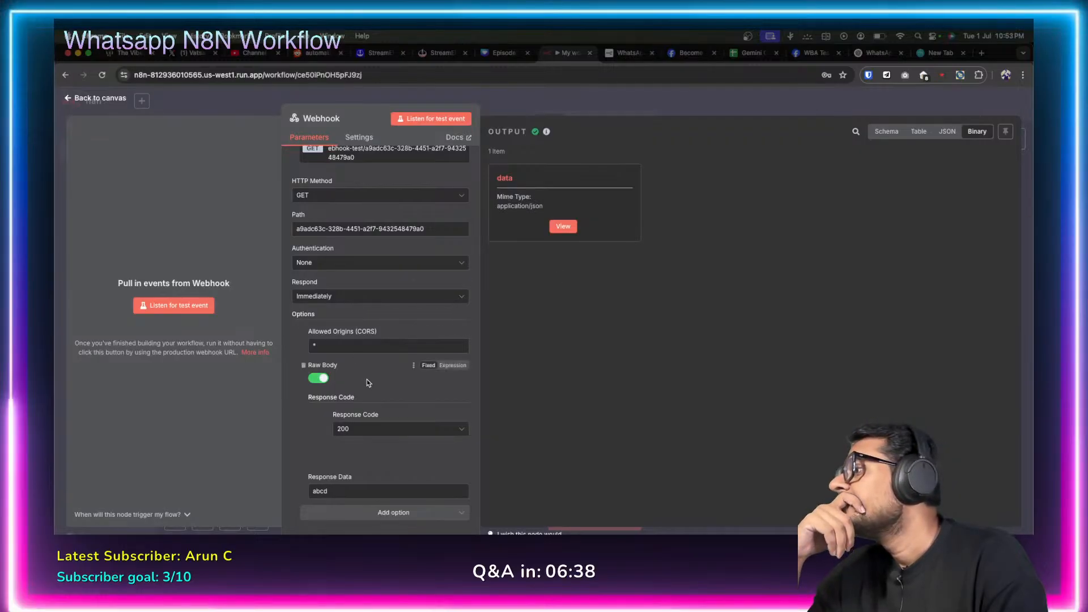
{"action": "scroll", "coordinate": [367, 380], "scroll_direction": "up", "scroll_amount": 2}
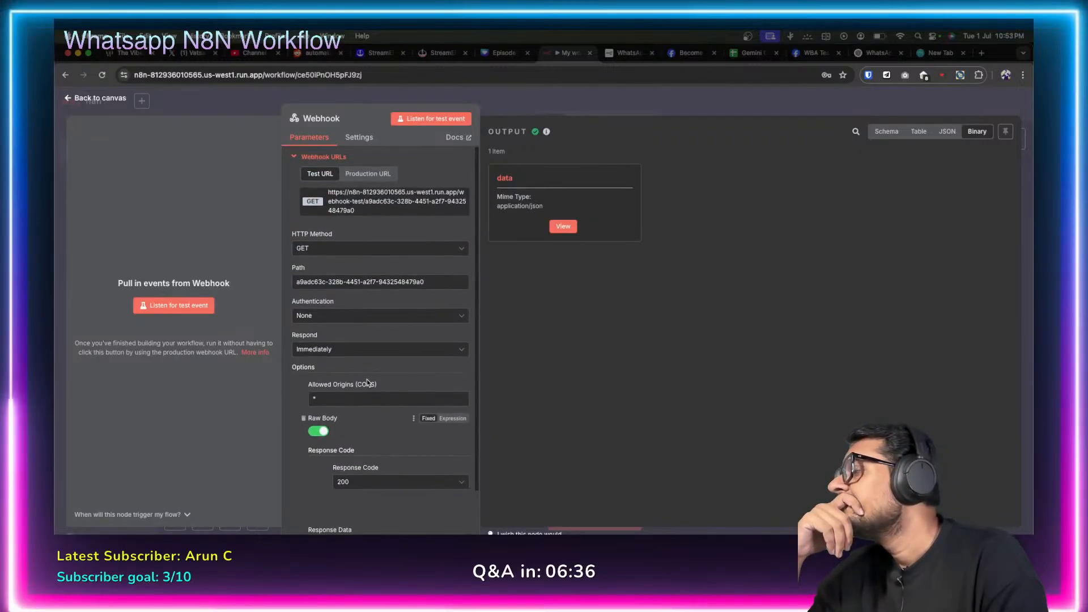
{"action": "scroll", "coordinate": [367, 382], "scroll_direction": "down", "scroll_amount": 2}
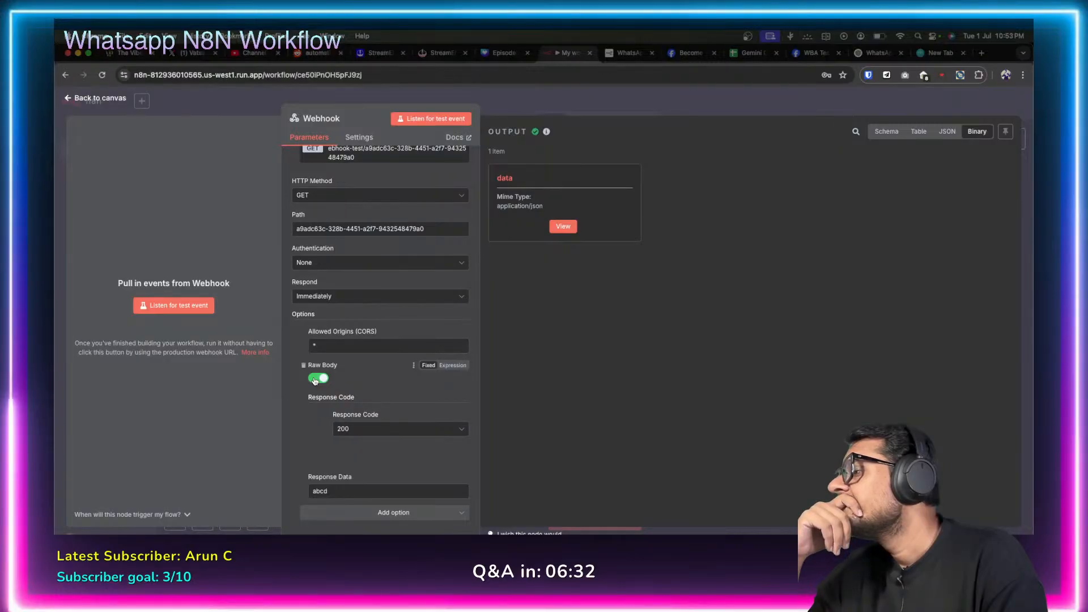
Turn off Raw Body and retry Meta's webhook verification.
{"action": "left_click", "coordinate": [317, 378]}
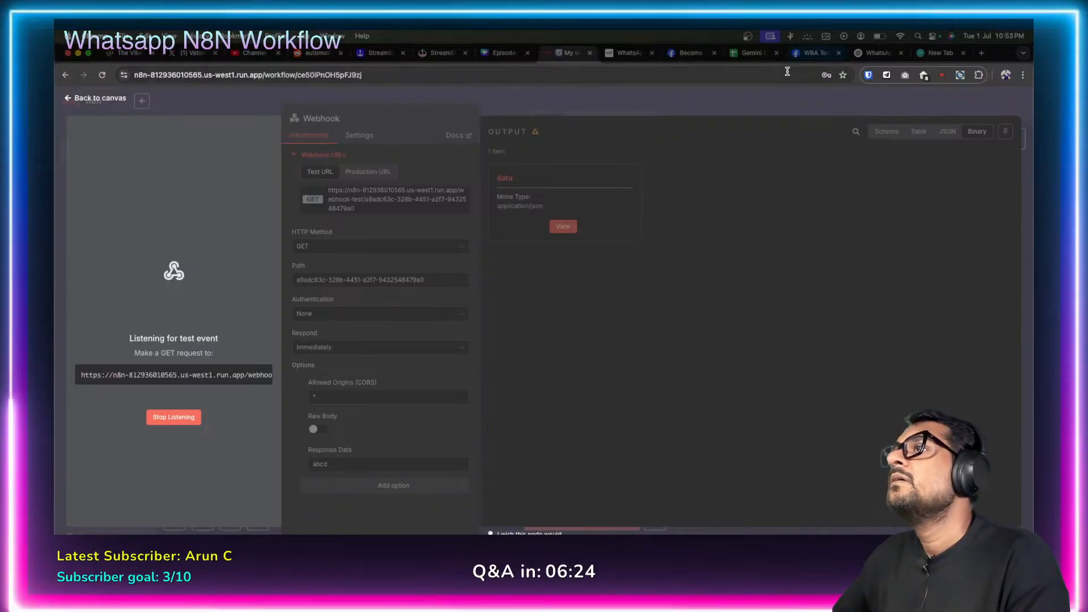
{"action": "left_click", "coordinate": [816, 53]}
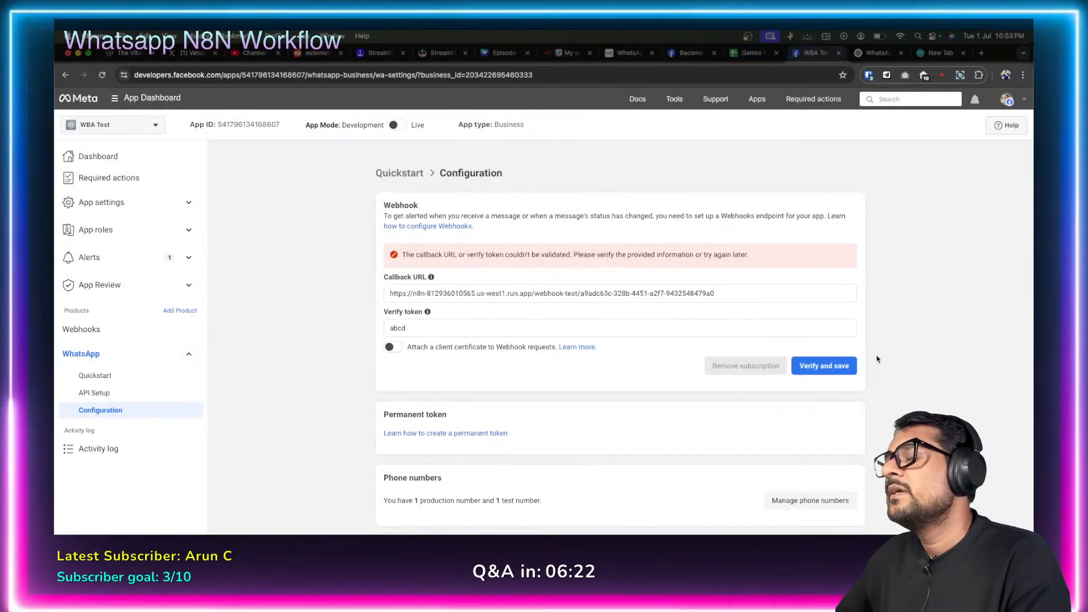
{"action": "left_click", "coordinate": [847, 365]}
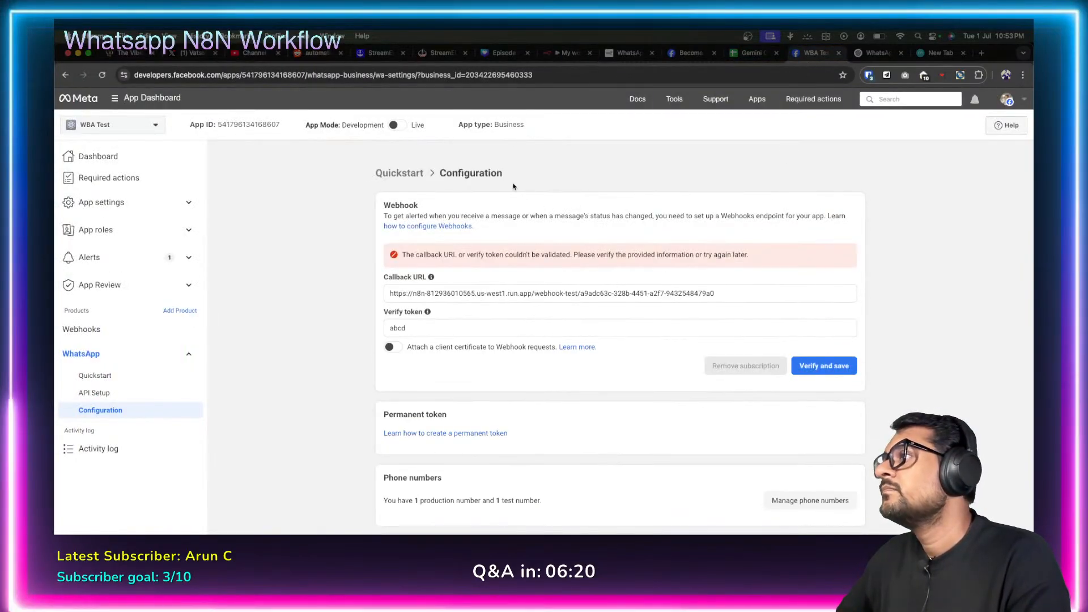
View the Webhook output as JSON, select the hub.challenge value, then go back to the canvas.
{"action": "left_click", "coordinate": [564, 56]}
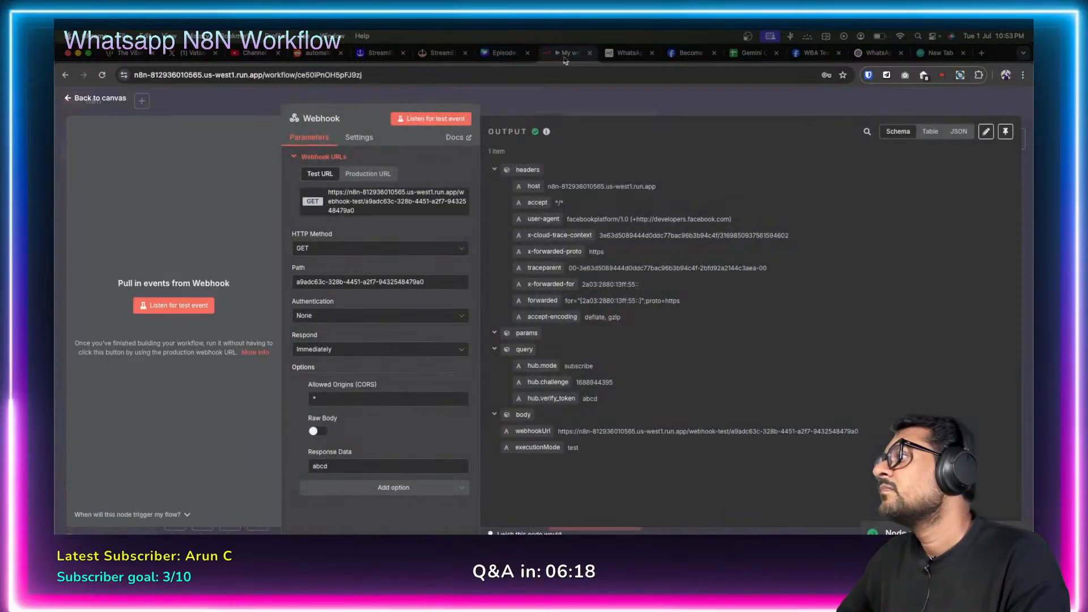
{"action": "left_click", "coordinate": [959, 132]}
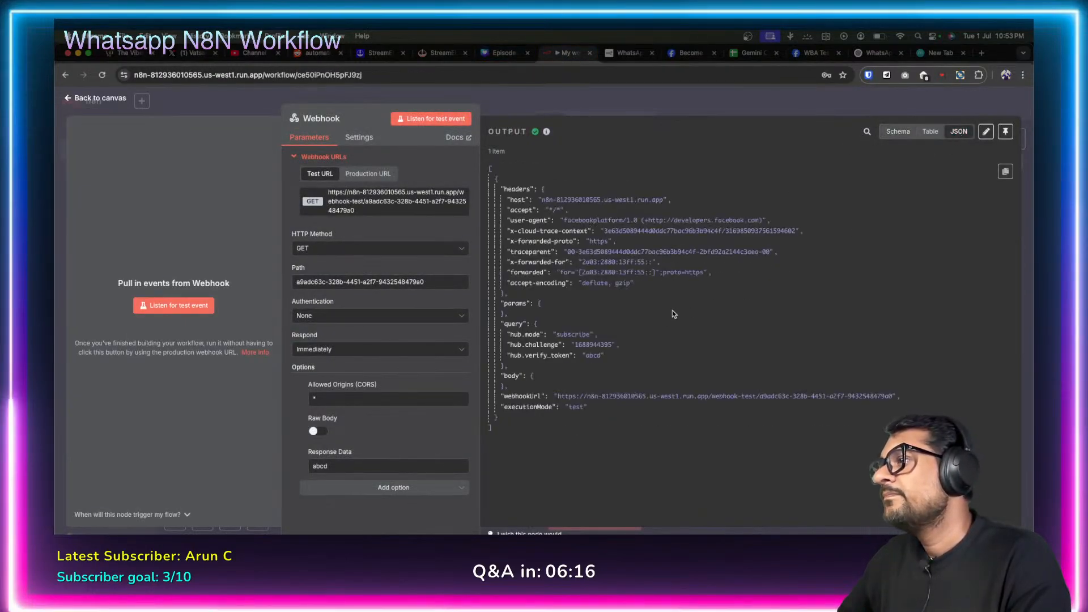
{"action": "double_click", "coordinate": [593, 344]}
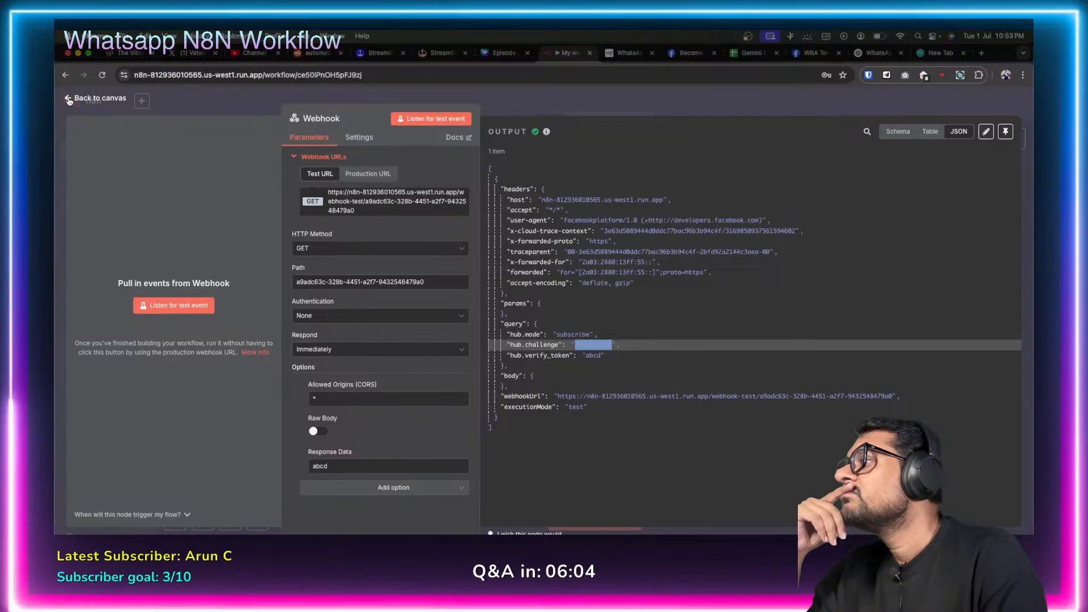
{"action": "left_click", "coordinate": [69, 100]}
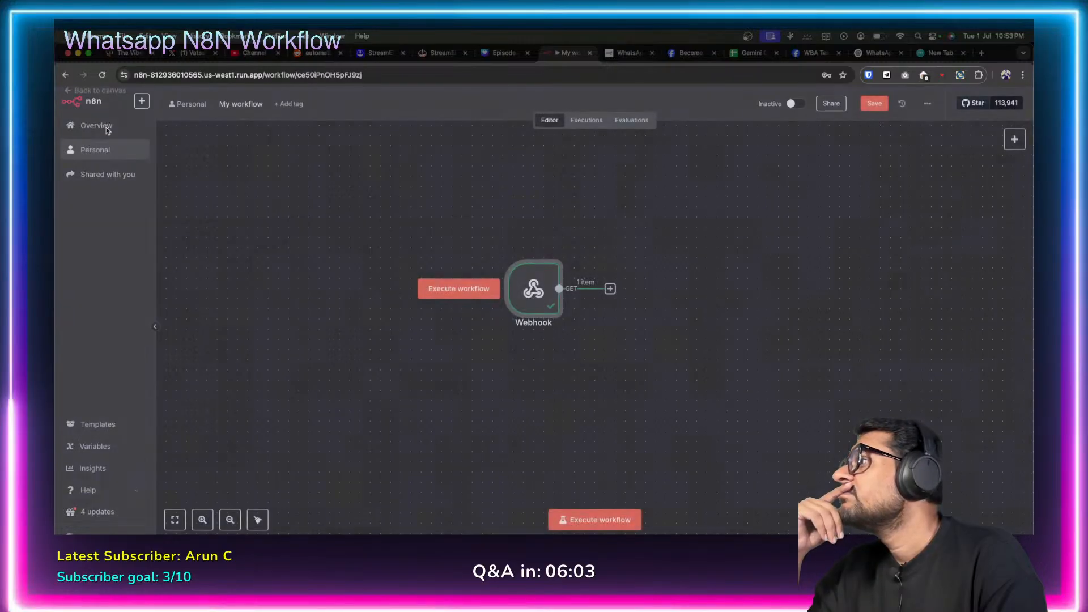
Append an Edit Fields (Set) node from Data transformation after the Webhook node.
{"action": "left_click", "coordinate": [610, 289]}
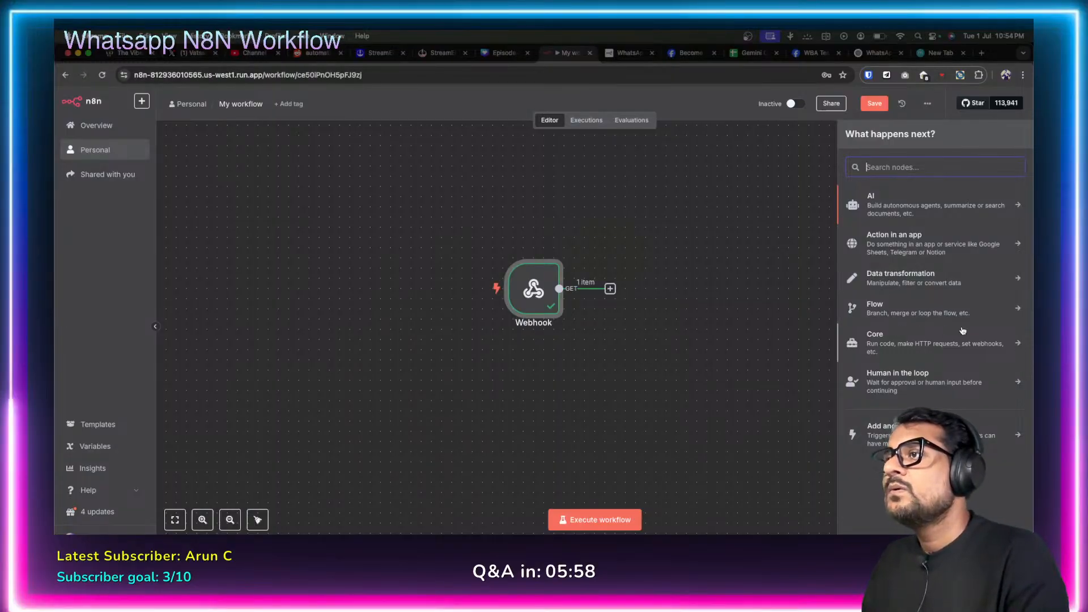
{"action": "left_click", "coordinate": [887, 308]}
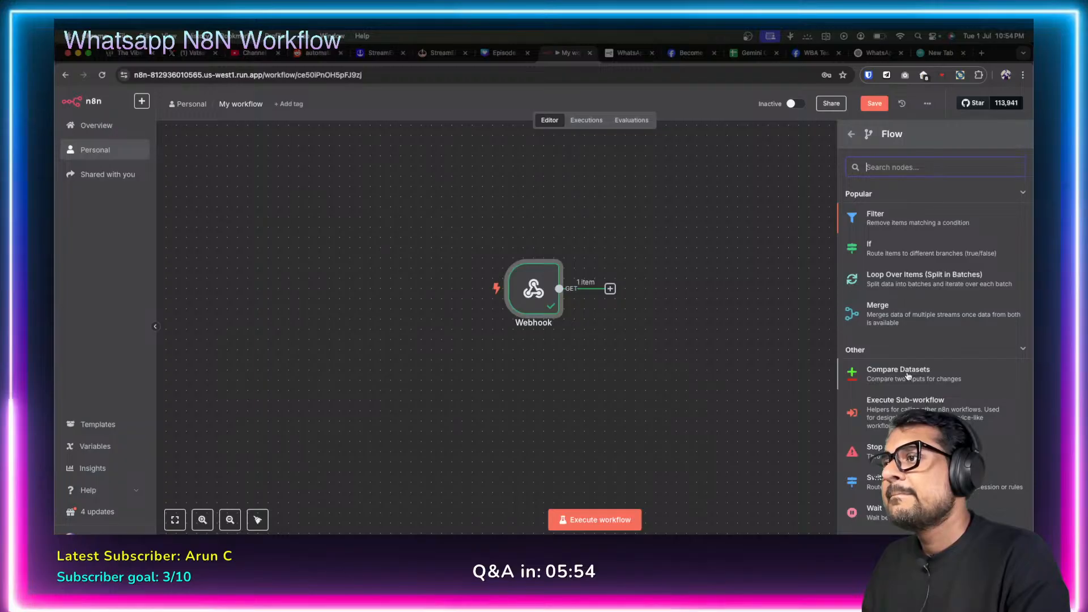
{"action": "left_click", "coordinate": [852, 135]}
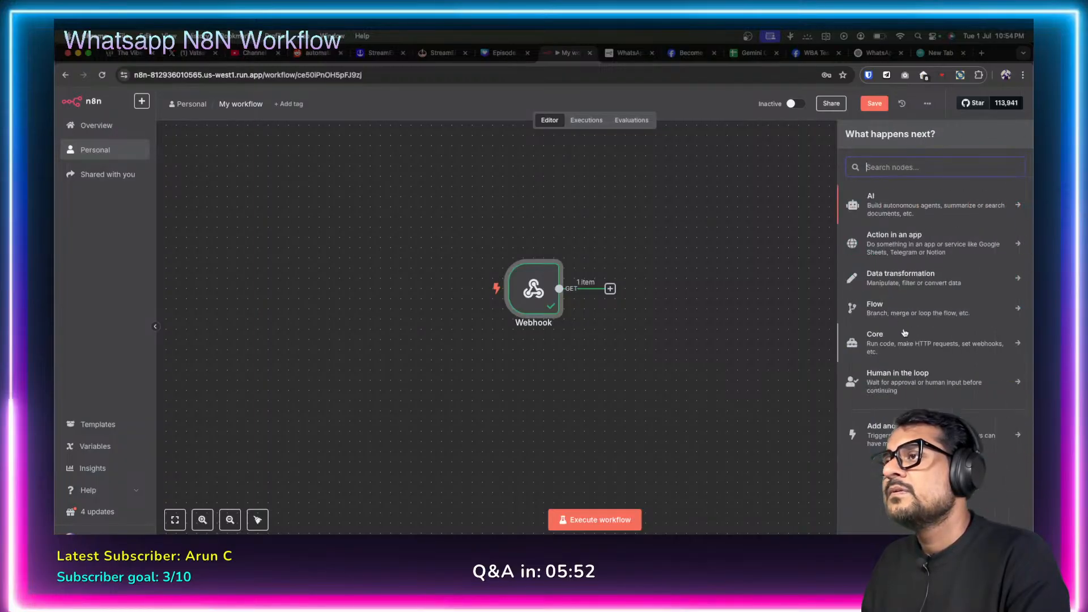
{"action": "left_click", "coordinate": [886, 339]}
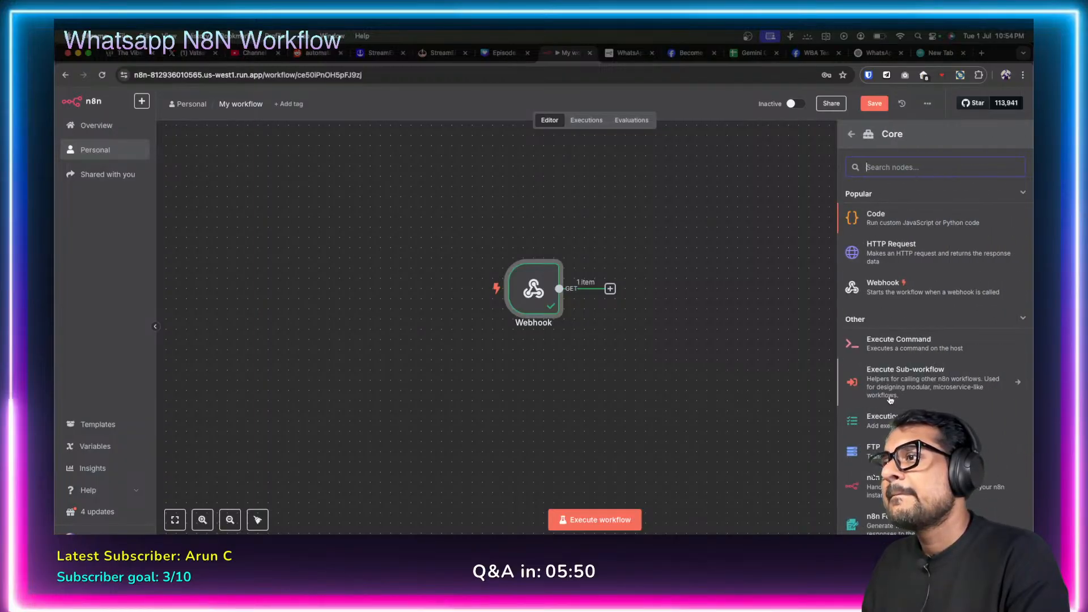
{"action": "scroll", "coordinate": [897, 328], "scroll_direction": "down", "scroll_amount": 1}
{"action": "scroll", "coordinate": [897, 327], "scroll_direction": "down", "scroll_amount": 2}
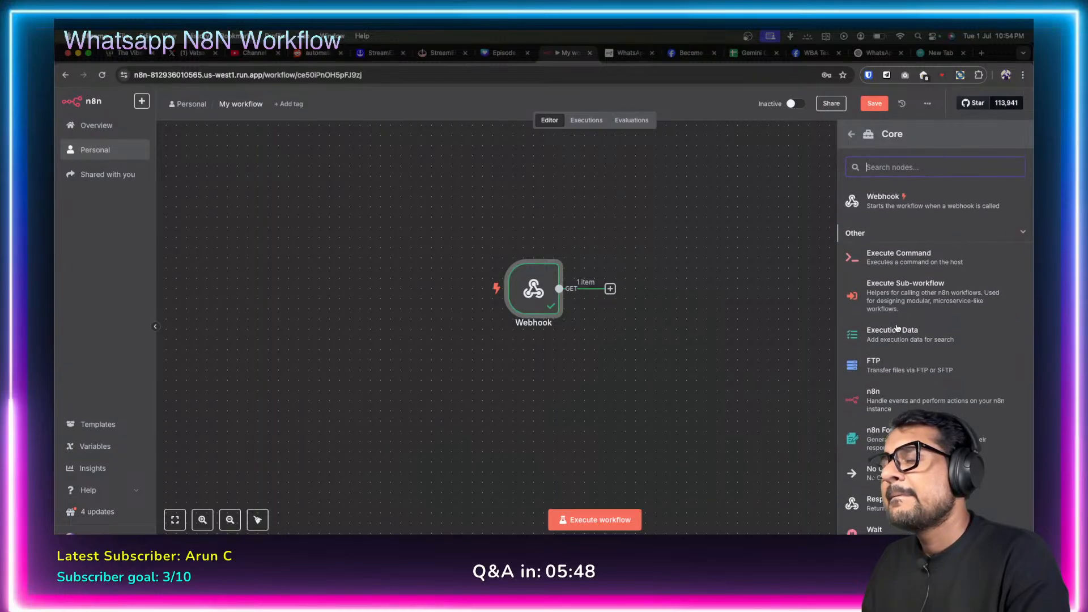
{"action": "scroll", "coordinate": [897, 327], "scroll_direction": "up", "scroll_amount": 3}
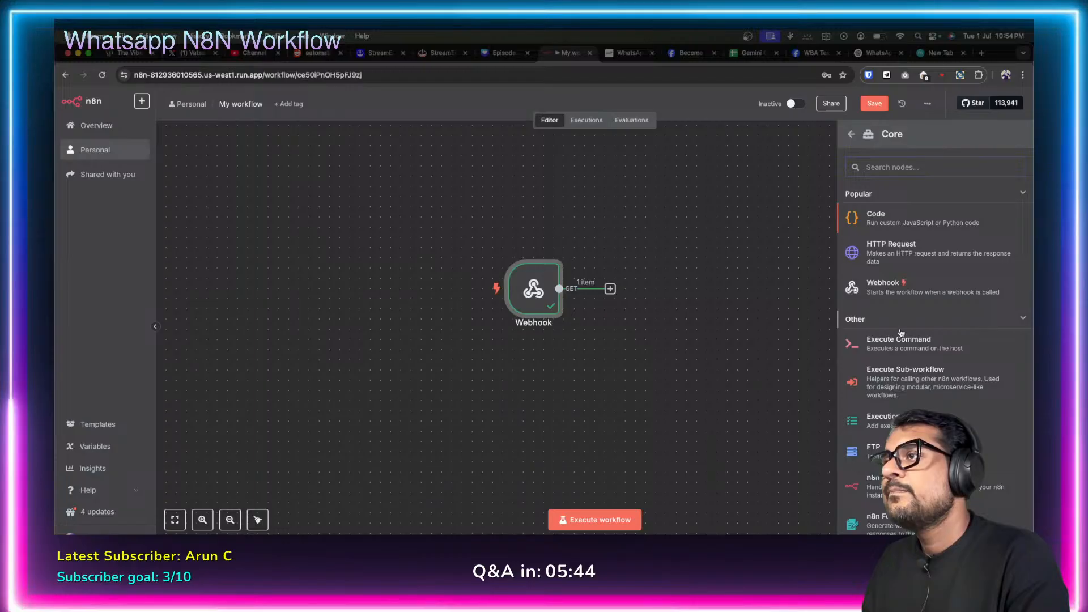
{"action": "left_click", "coordinate": [850, 135]}
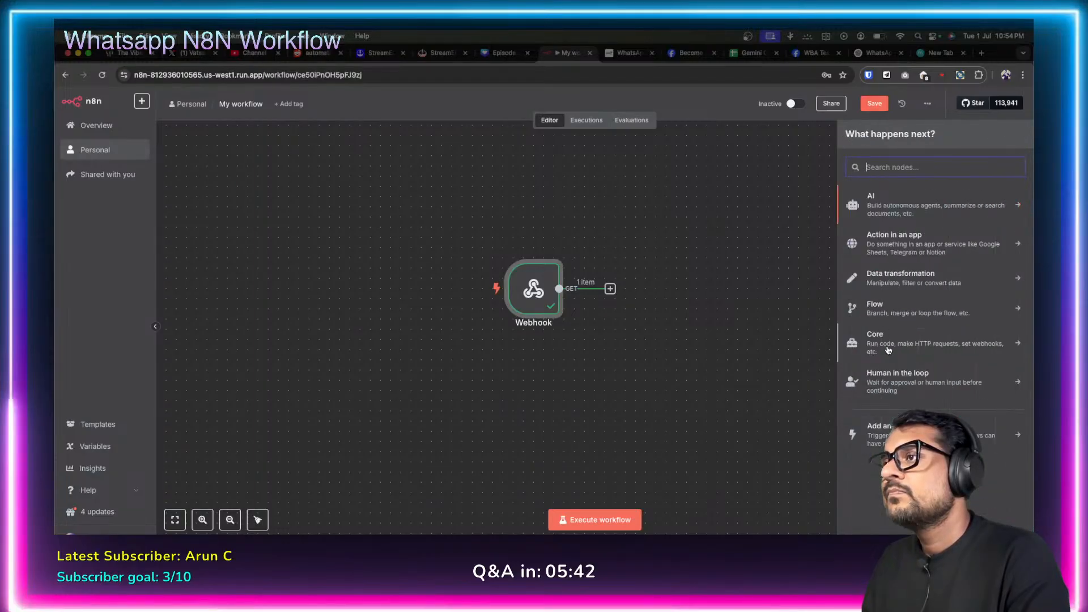
{"action": "left_click", "coordinate": [943, 286]}
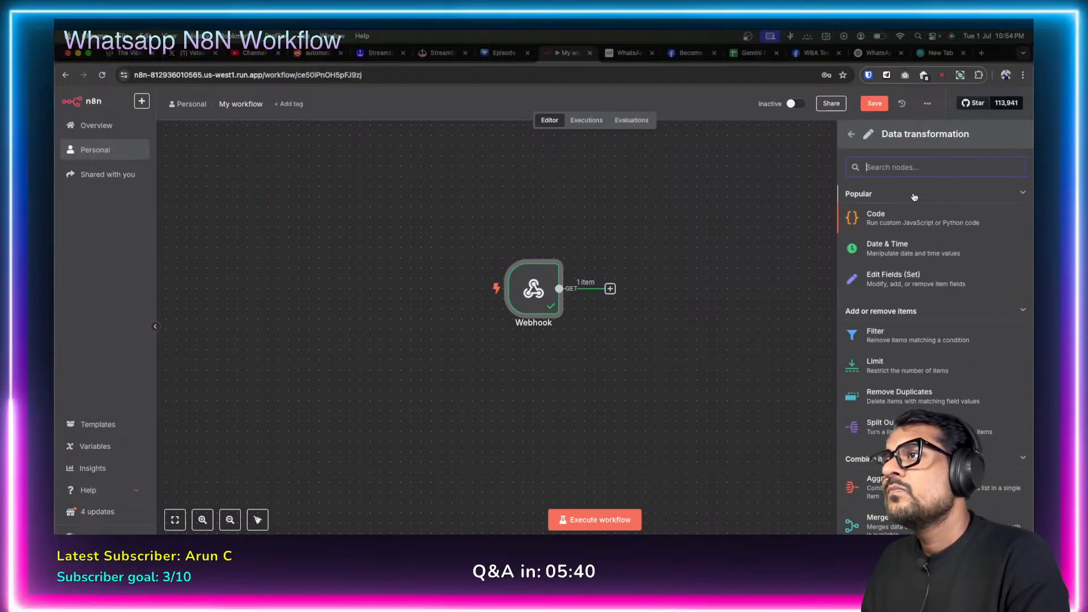
{"action": "left_click", "coordinate": [897, 282]}
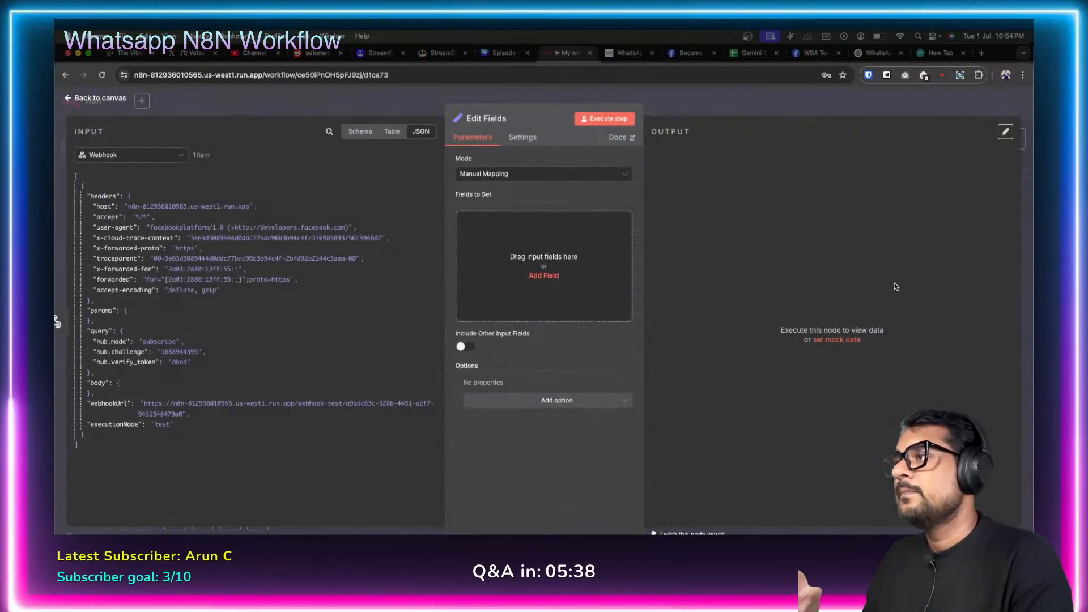
{"action": "left_click", "coordinate": [543, 275]}
{"action": "left_click", "coordinate": [499, 222]}
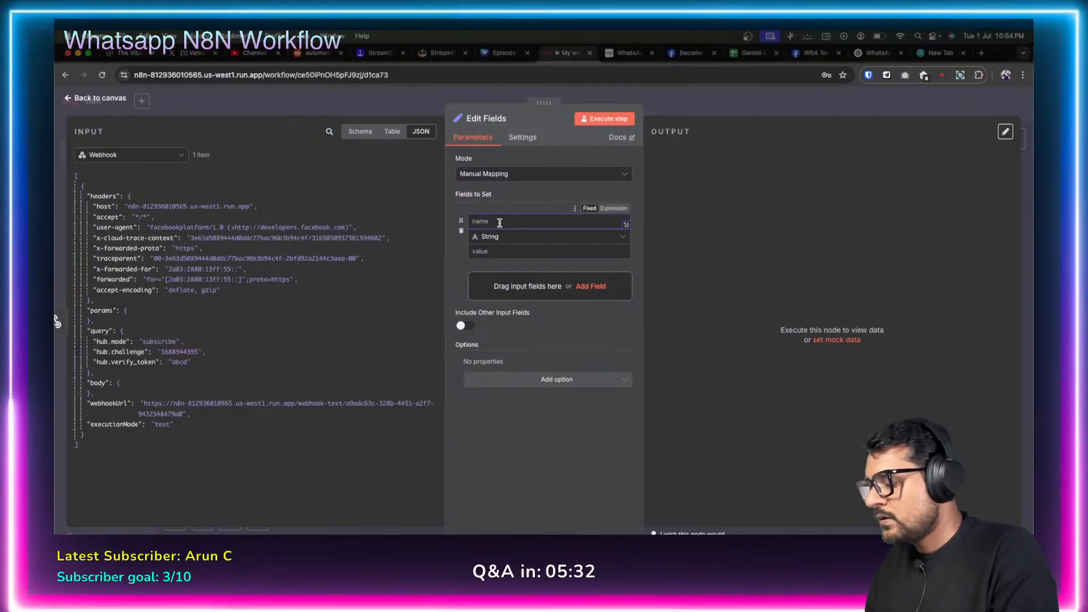
{"action": "type", "text": "result"}
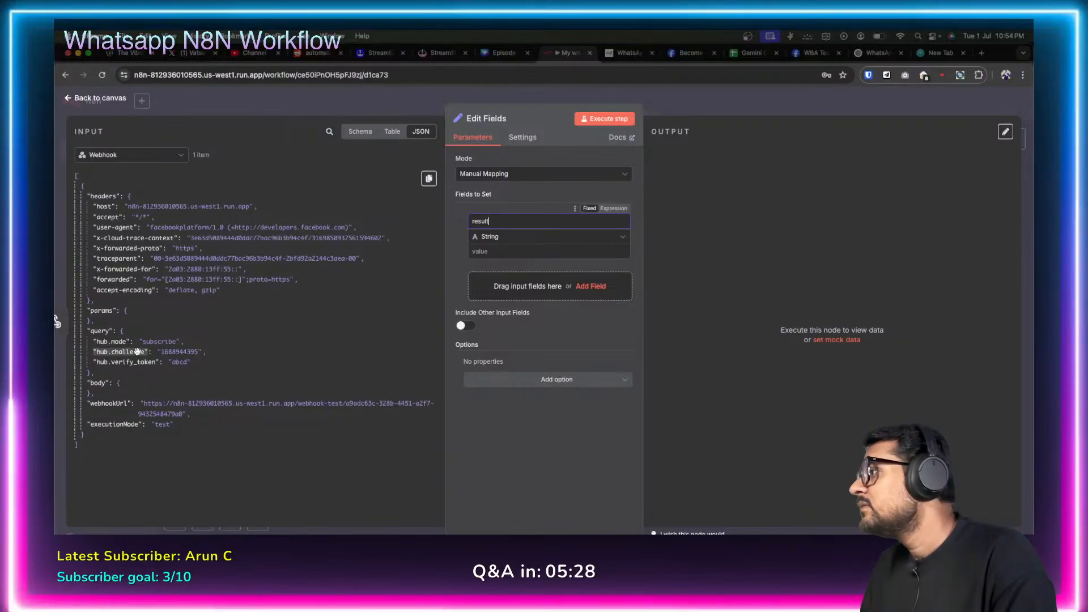
{"action": "left_click_drag", "start_coordinate": [131, 353], "coordinate": [487, 252]}
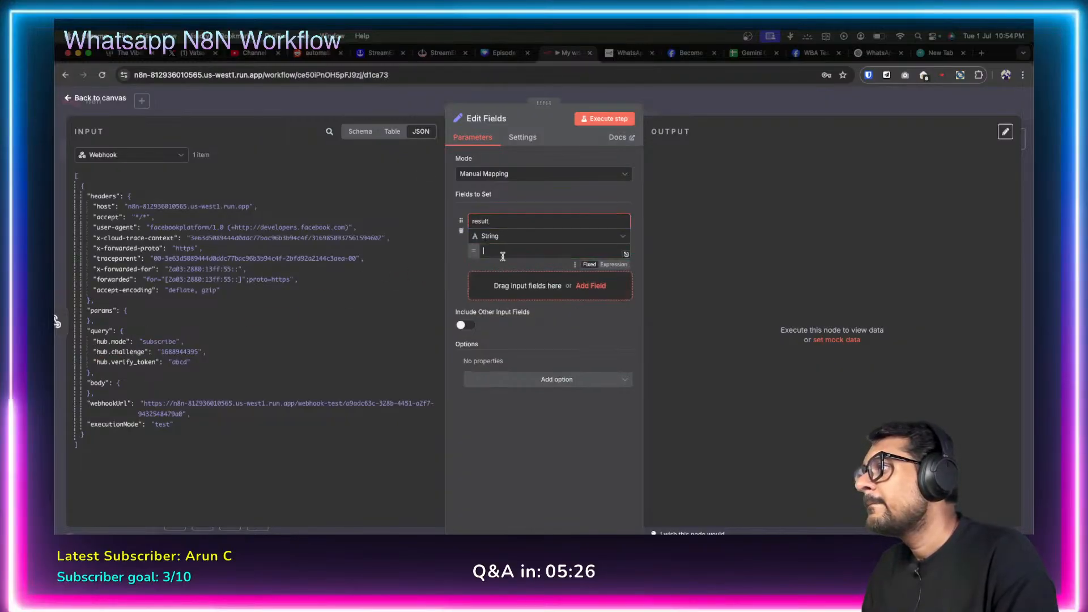
{"action": "left_click", "coordinate": [549, 447]}
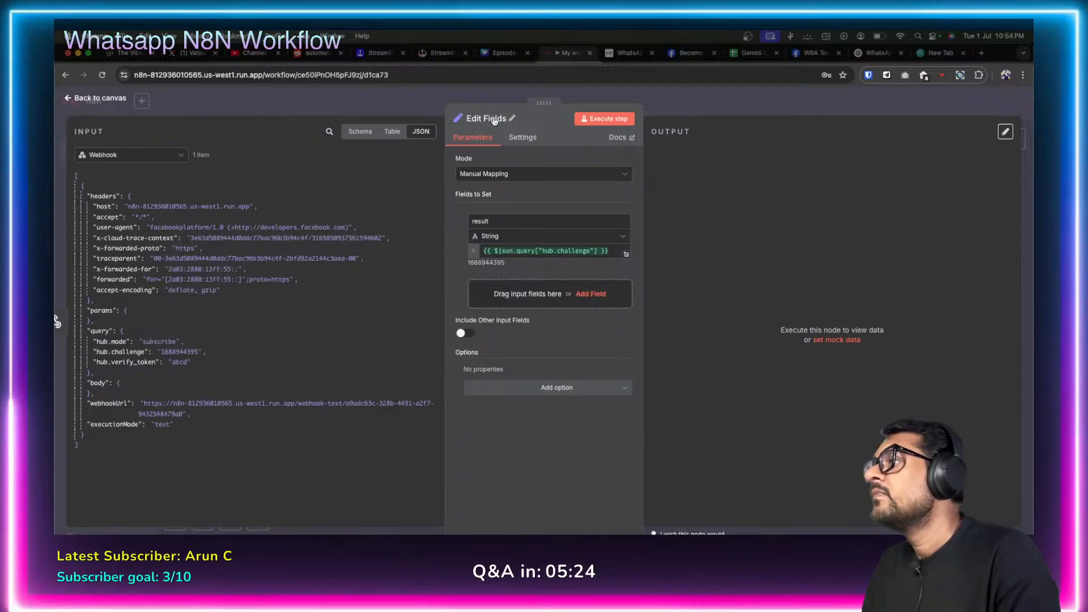
{"action": "left_click", "coordinate": [607, 119]}
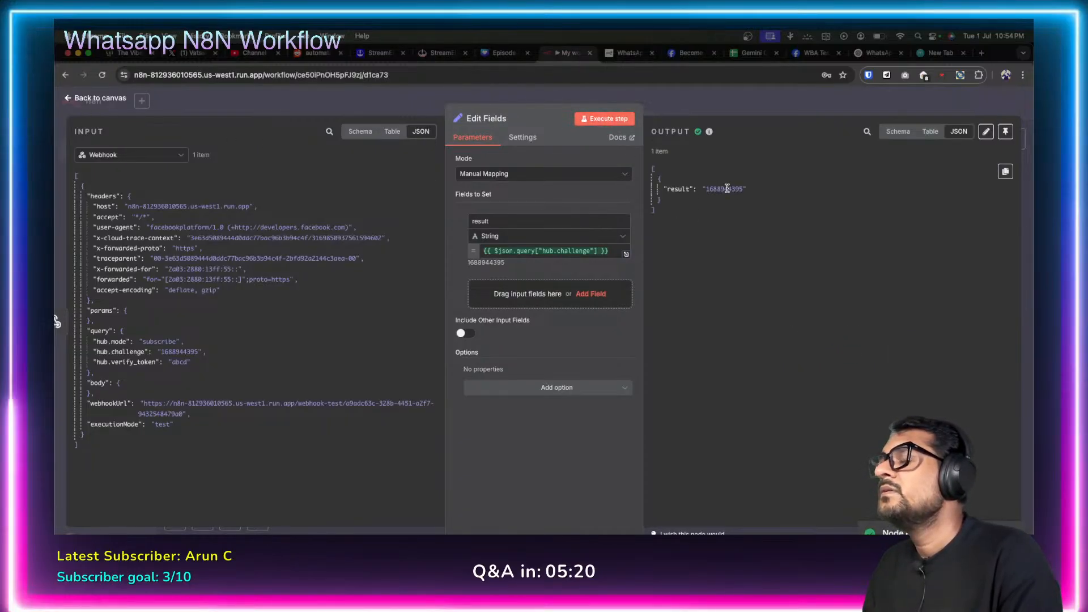
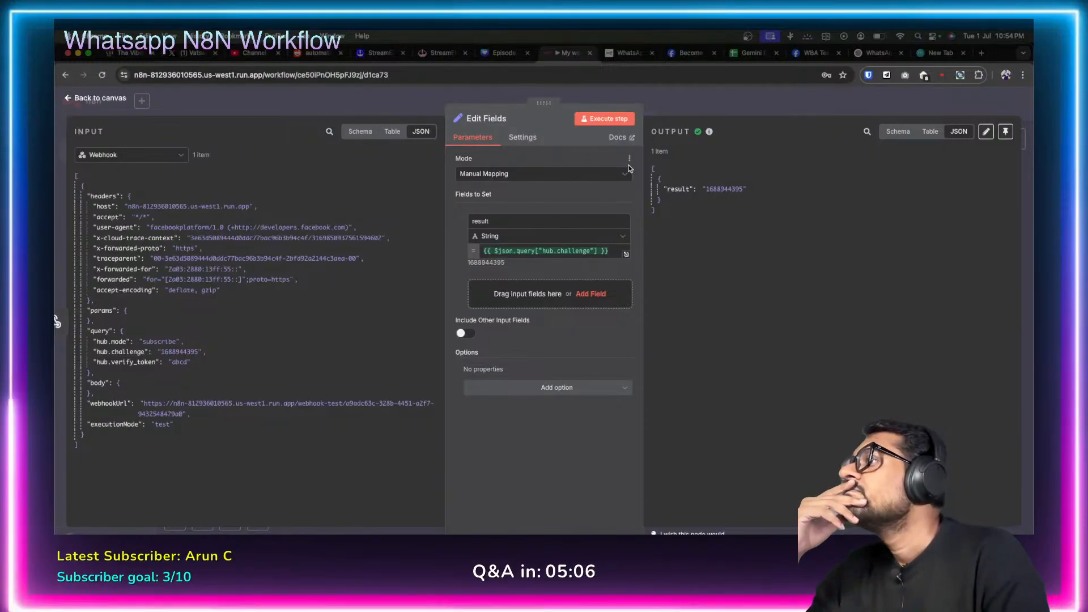
Reopen the Edit Fields node to recheck its hub.challenge output and available options.
{"action": "left_click", "coordinate": [68, 100]}
{"action": "left_click", "coordinate": [741, 230]}
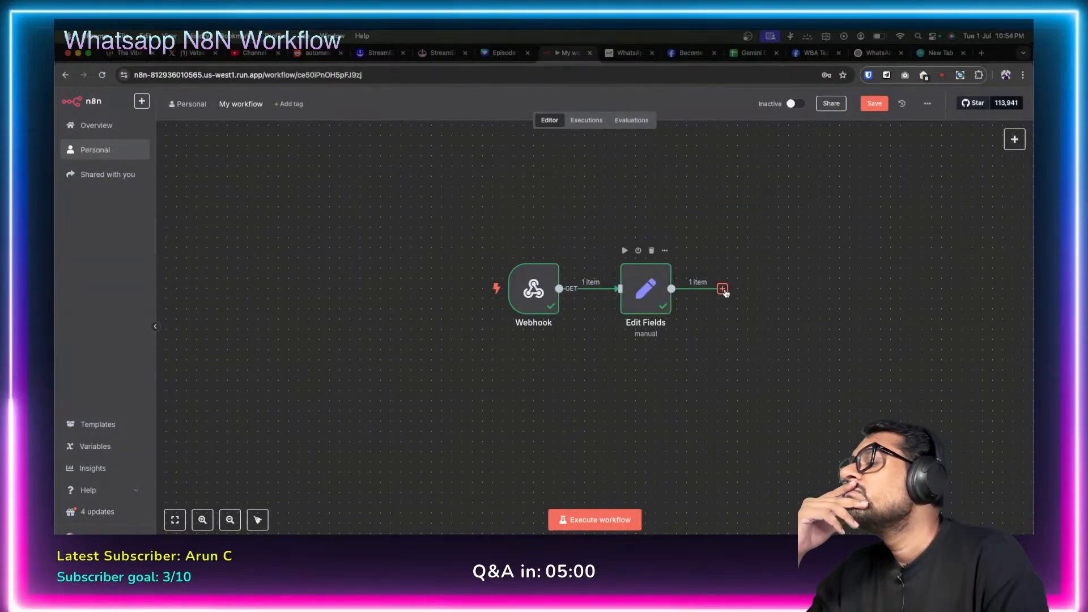
{"action": "double_click", "coordinate": [646, 292]}
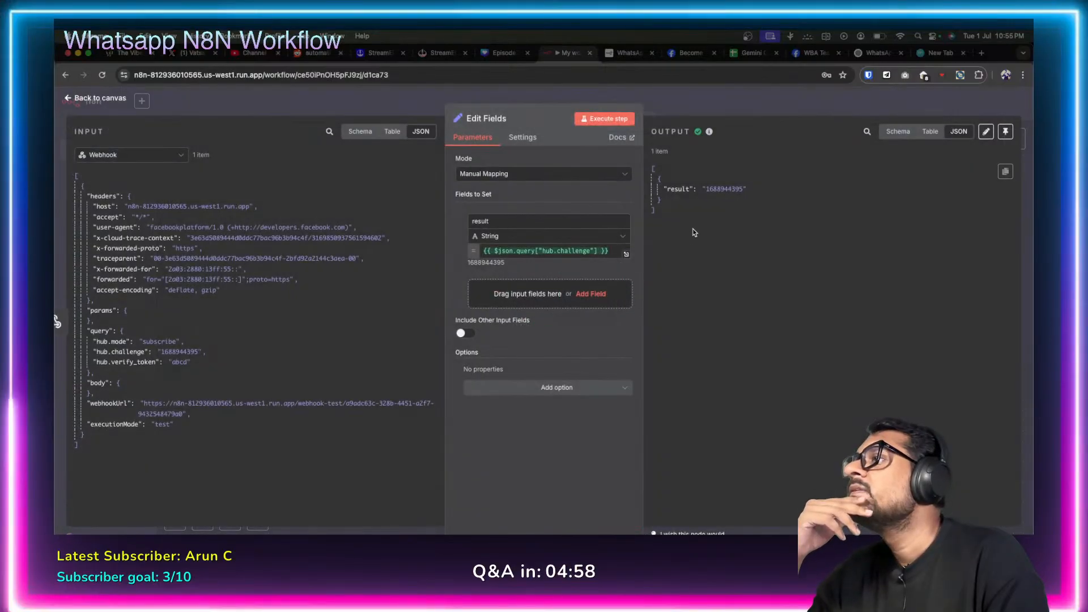
{"action": "double_click", "coordinate": [715, 189]}
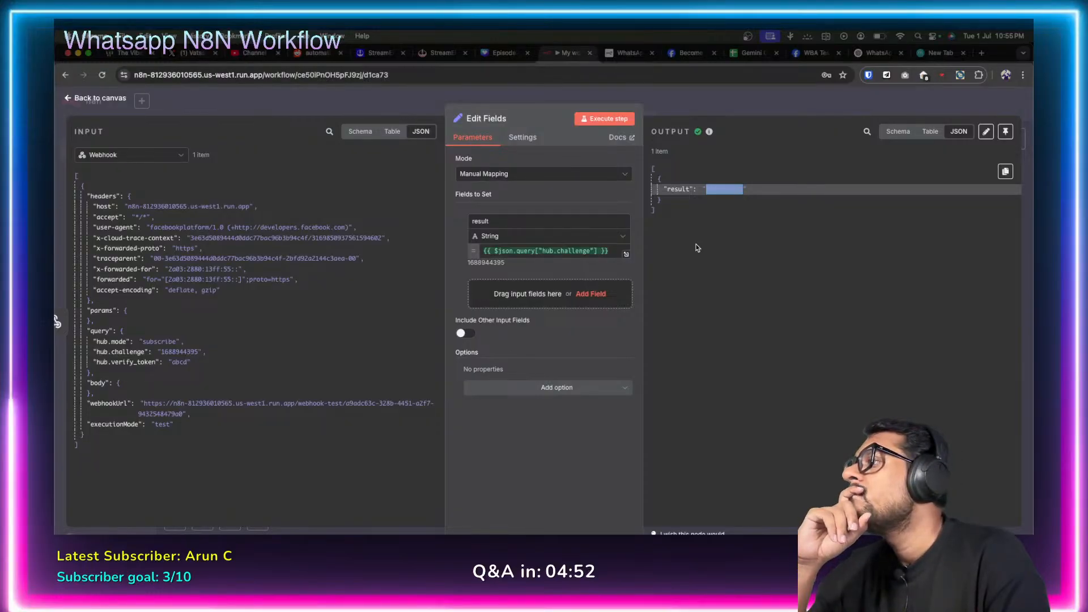
{"action": "left_click", "coordinate": [623, 388]}
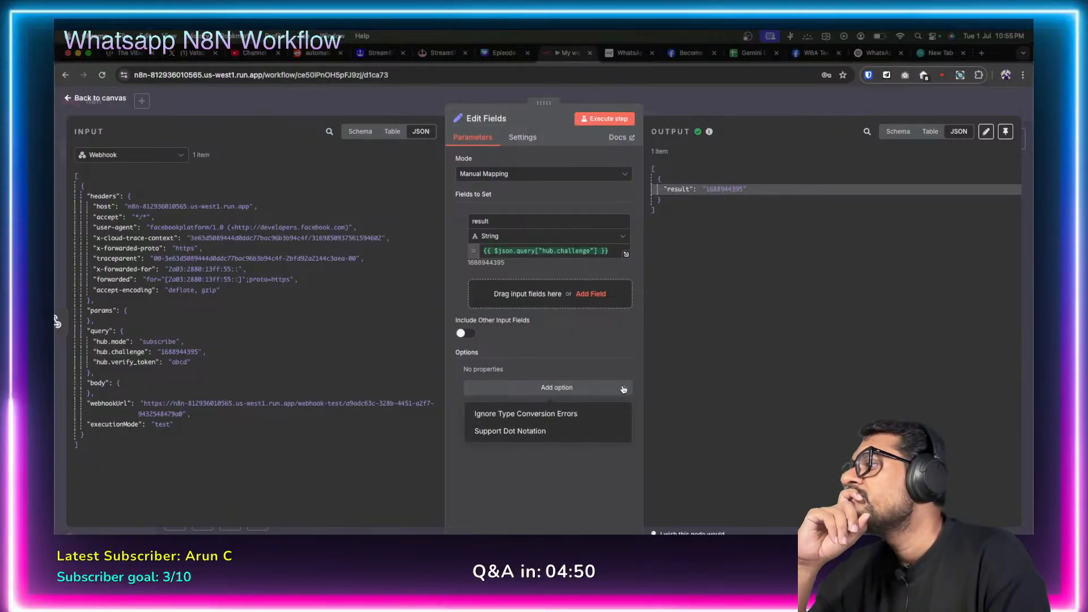
{"action": "left_click", "coordinate": [582, 461]}
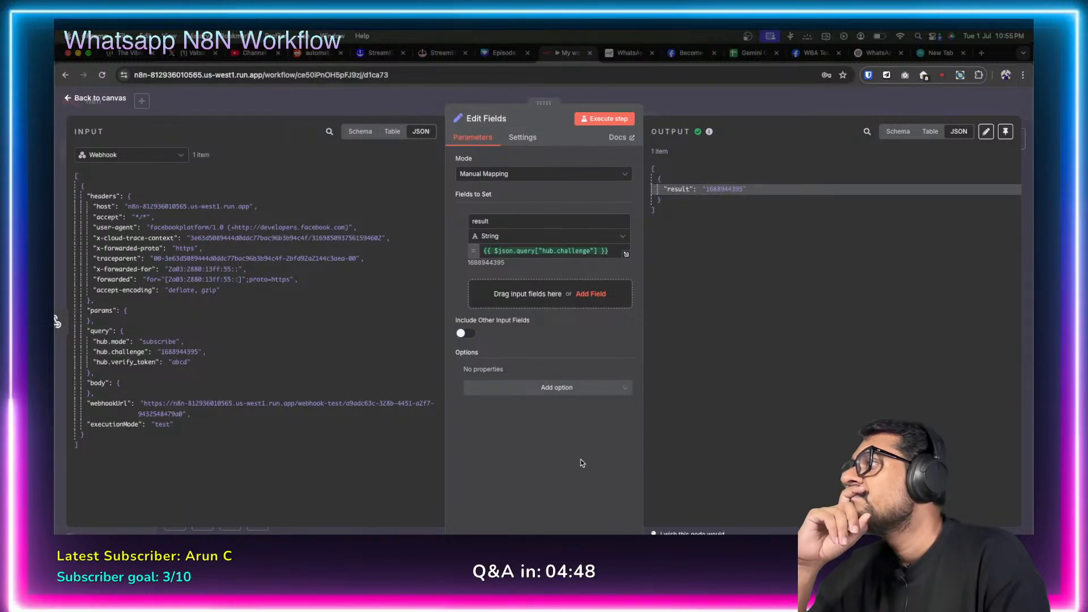
Delete the Edit Fields node from the canvas, then move over to ChatGPT.
{"action": "left_click", "coordinate": [69, 99]}
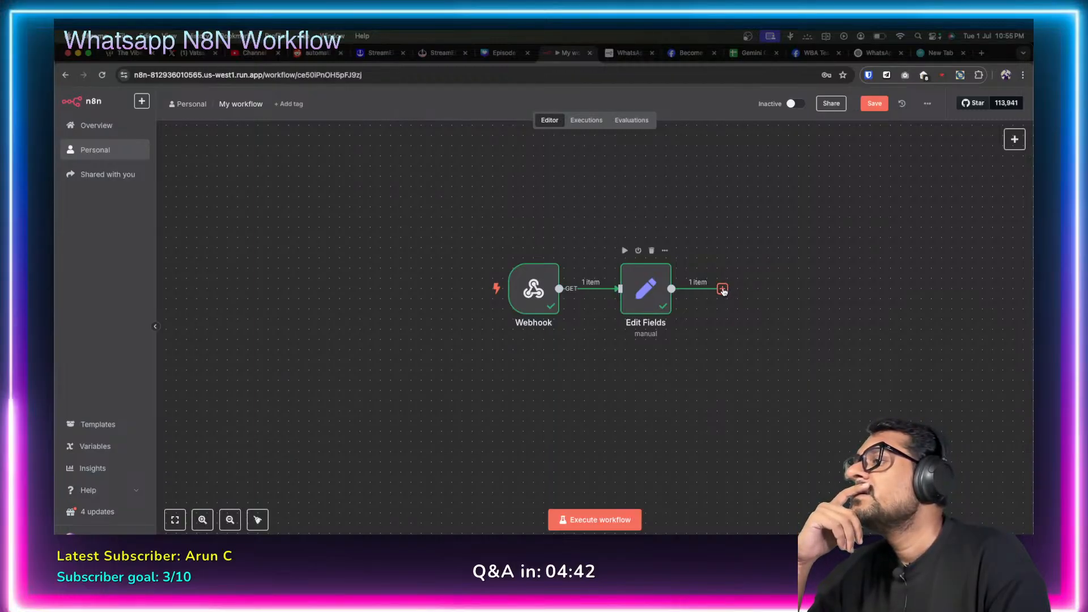
{"action": "left_click", "coordinate": [651, 251]}
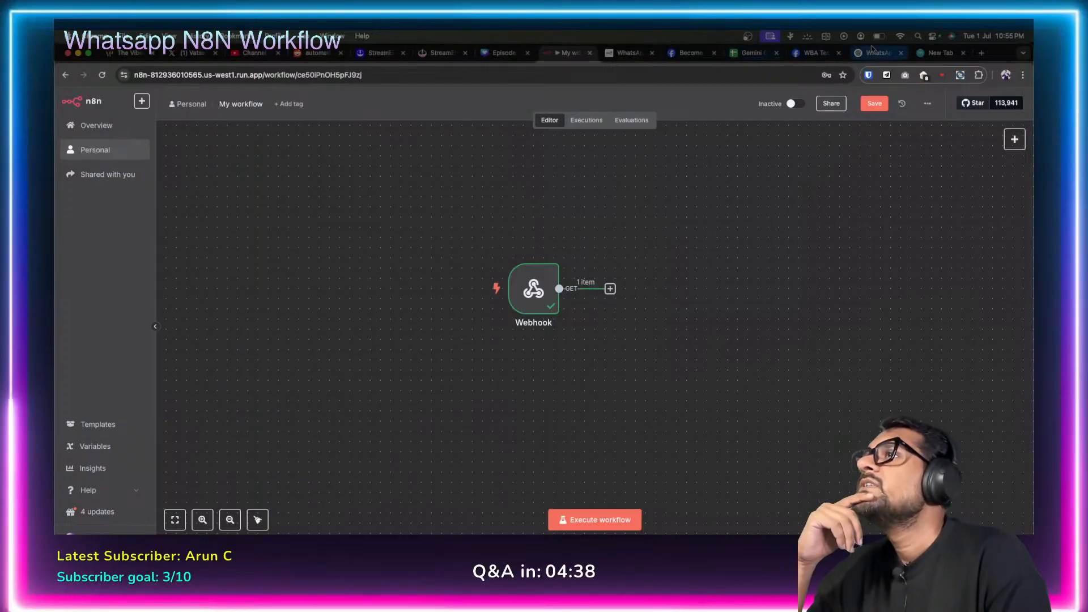
{"action": "left_click", "coordinate": [875, 52]}
Scroll up to ChatGPT's Function node verification code, then open n8n's add-node list after the Webhook.
{"action": "scroll", "coordinate": [517, 333], "scroll_direction": "up", "scroll_amount": 10}
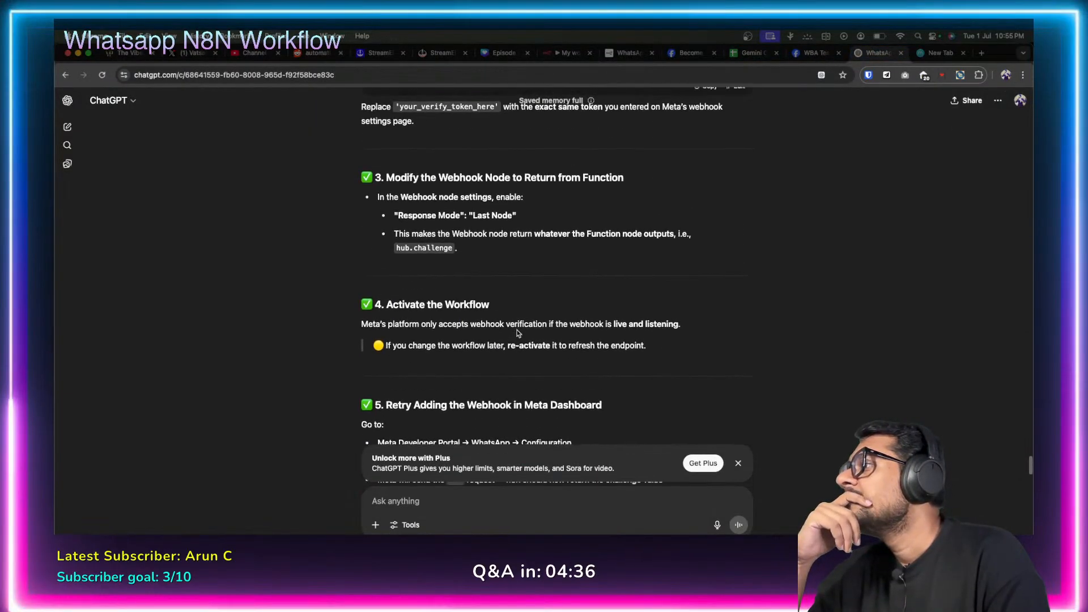
{"action": "scroll", "coordinate": [518, 333], "scroll_direction": "up", "scroll_amount": 5}
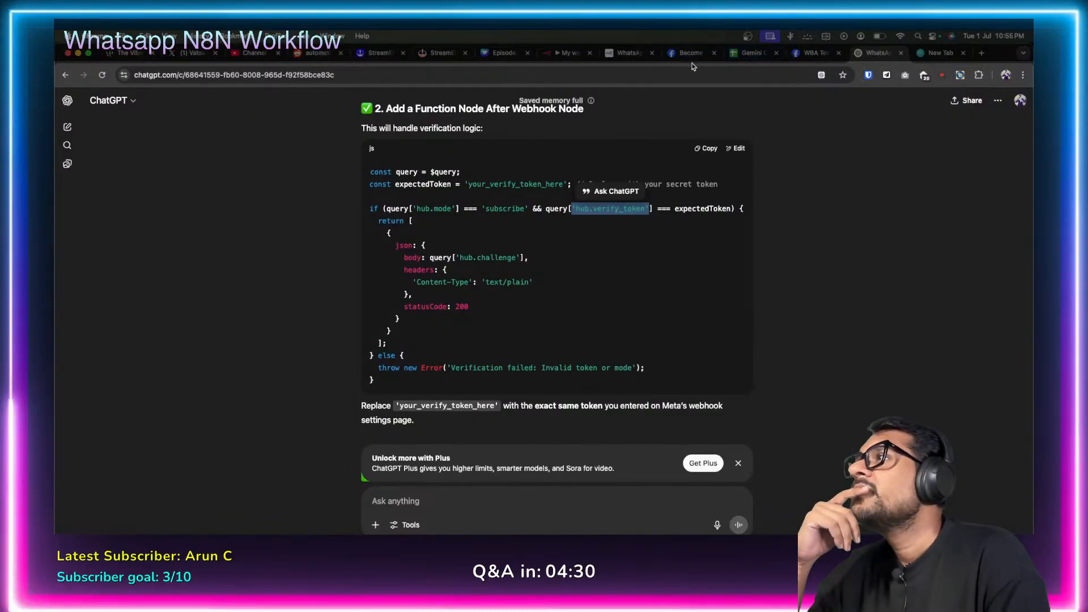
{"action": "left_click", "coordinate": [562, 57]}
{"action": "left_click", "coordinate": [610, 288]}
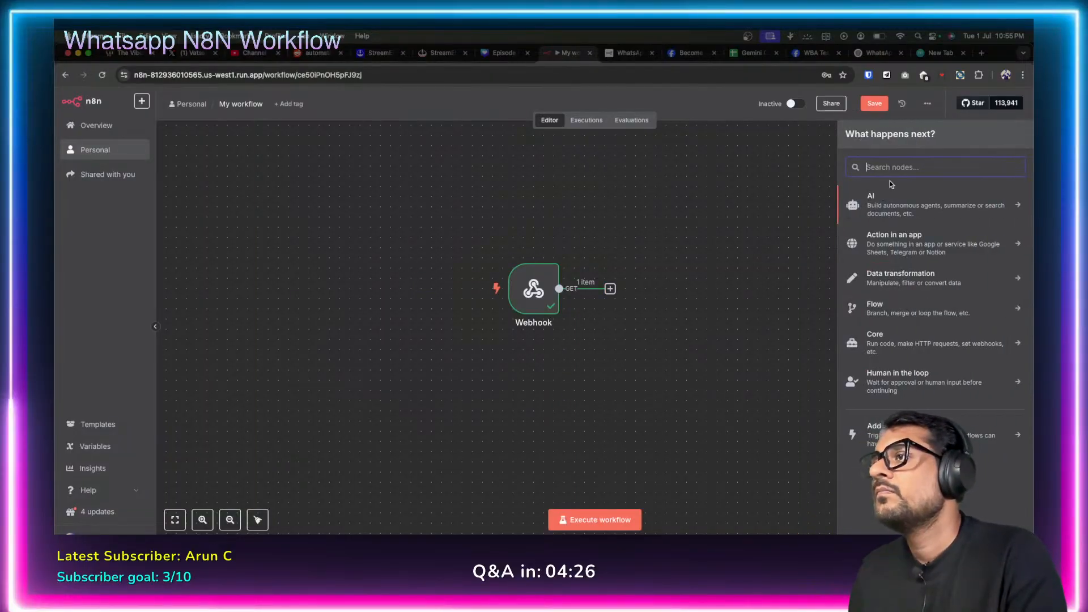
{"action": "type", "text": "code"}
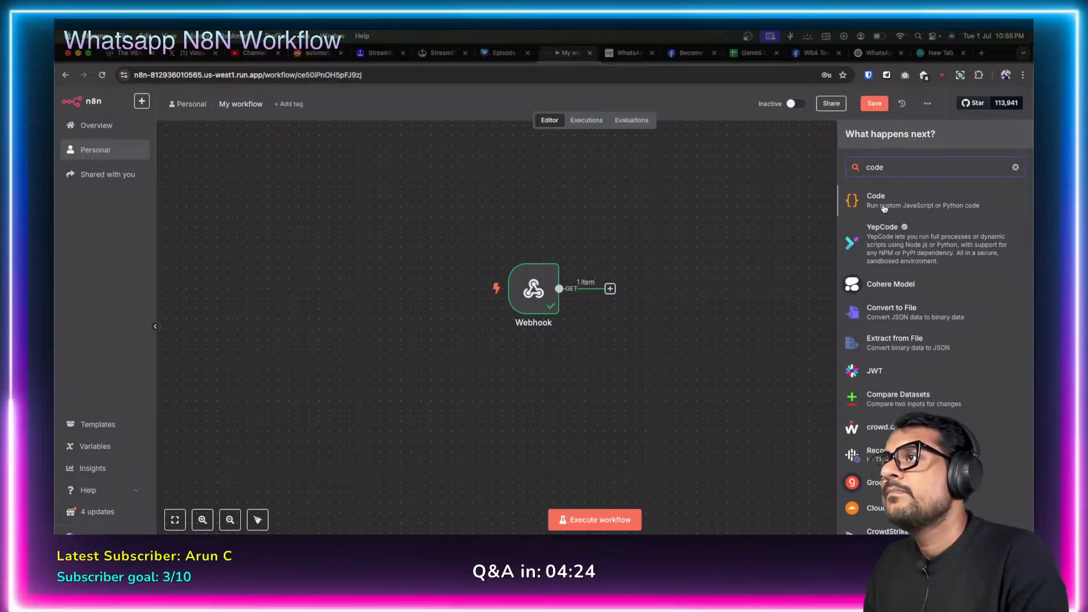
{"action": "key", "text": "Return"}
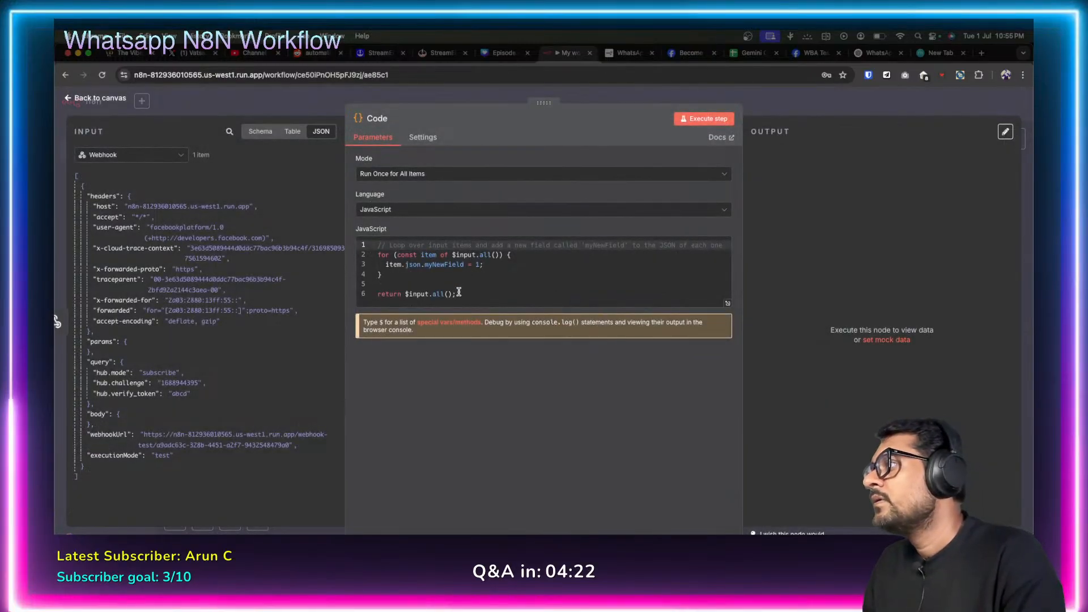
{"action": "left_click_drag", "start_coordinate": [457, 294], "coordinate": [409, 270]}
{"action": "key", "text": "ctrl+a"}
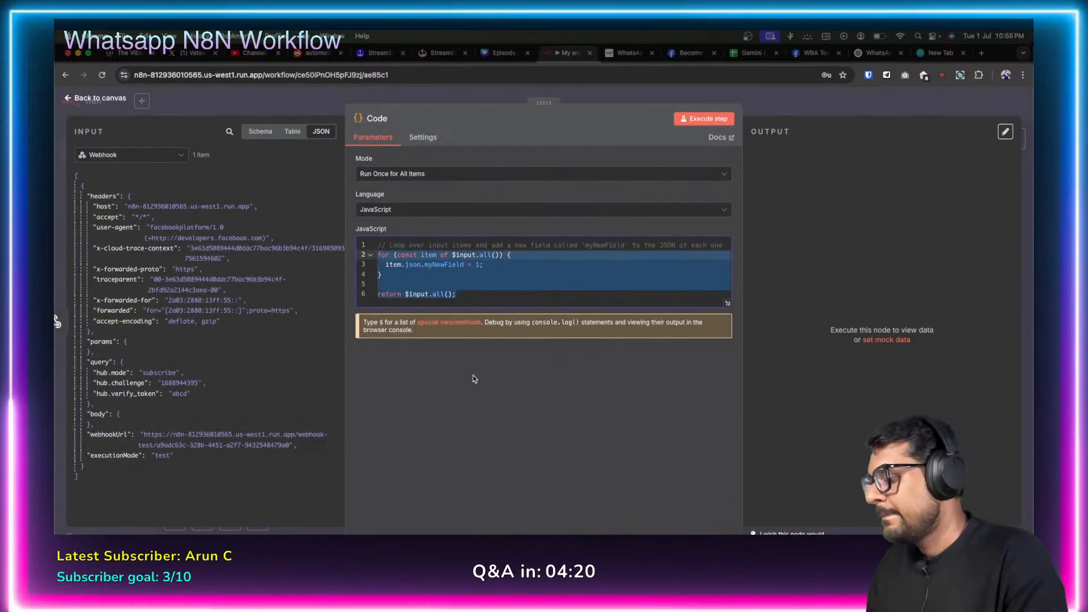
{"action": "key", "text": "ctrl+v"}
{"action": "left_click", "coordinate": [527, 329]}
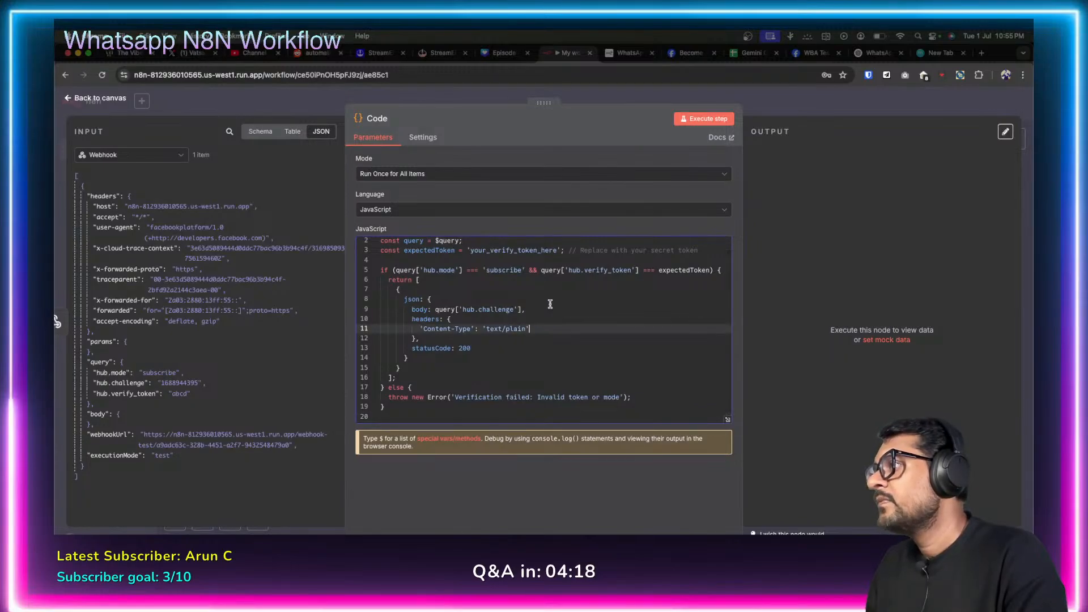
{"action": "double_click", "coordinate": [506, 248]}
{"action": "type", "text": "abcd"}
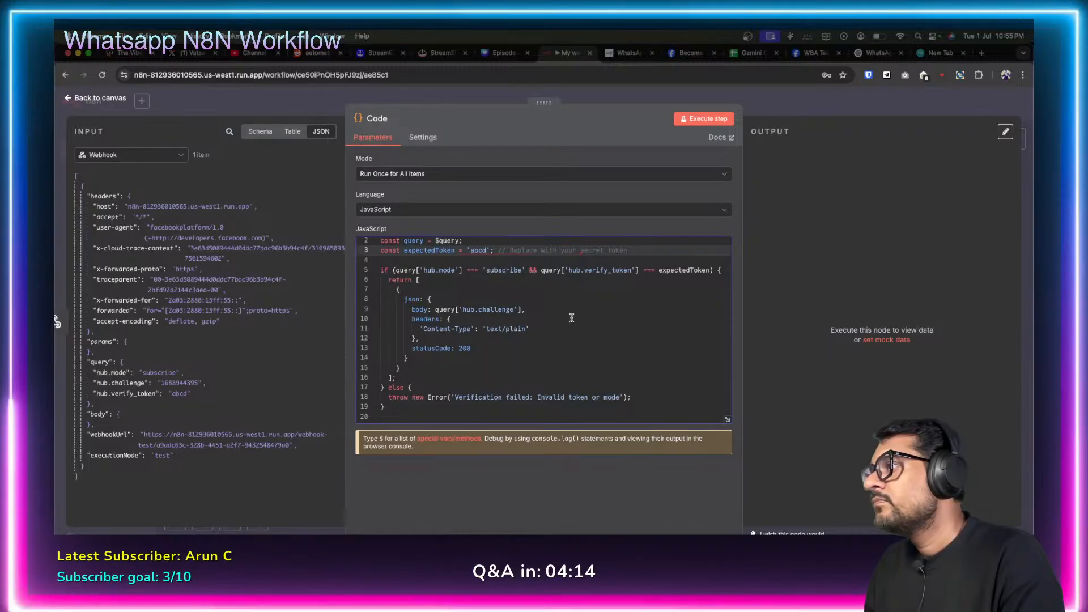
{"action": "left_click", "coordinate": [525, 300]}
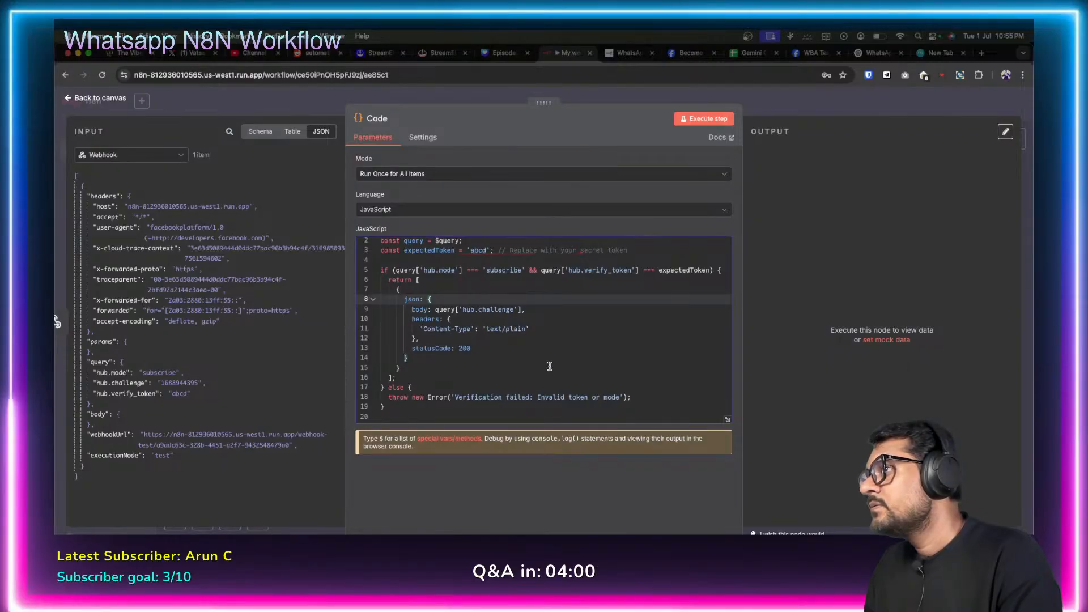
Put the Webhook node into Listen for test event mode, then switch to Meta's webhook configuration.
{"action": "left_click", "coordinate": [67, 100]}
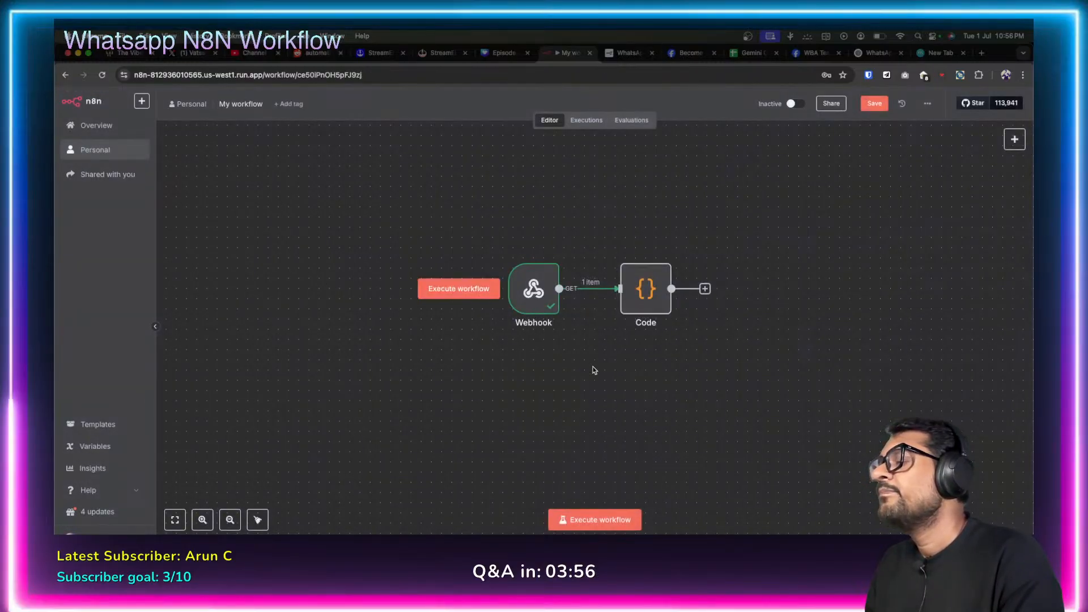
{"action": "left_click", "coordinate": [528, 291]}
{"action": "double_click", "coordinate": [528, 290]}
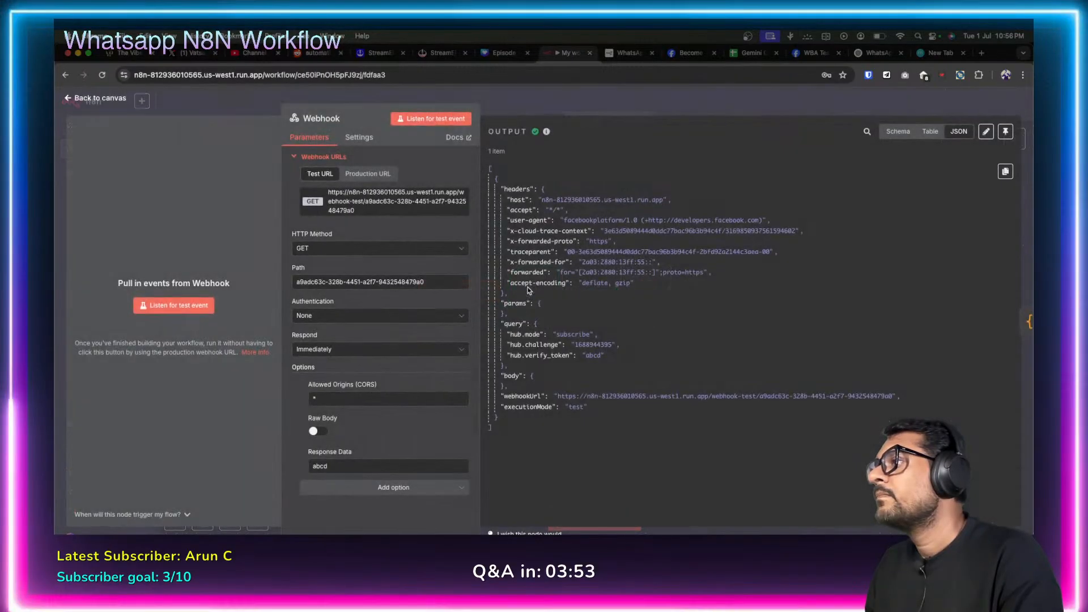
{"action": "left_click", "coordinate": [171, 306]}
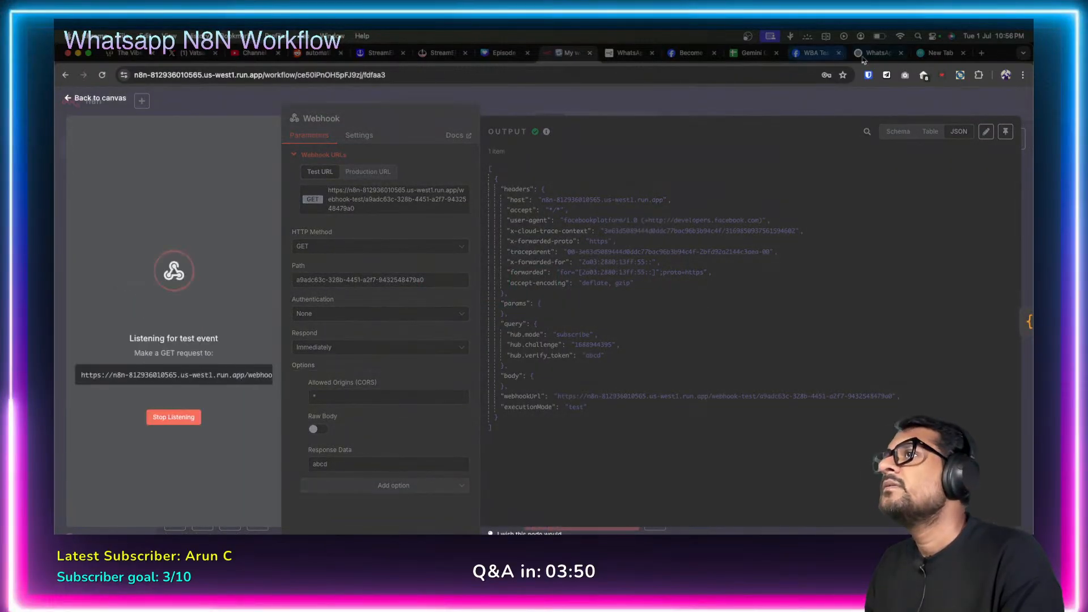
{"action": "left_click", "coordinate": [818, 54]}
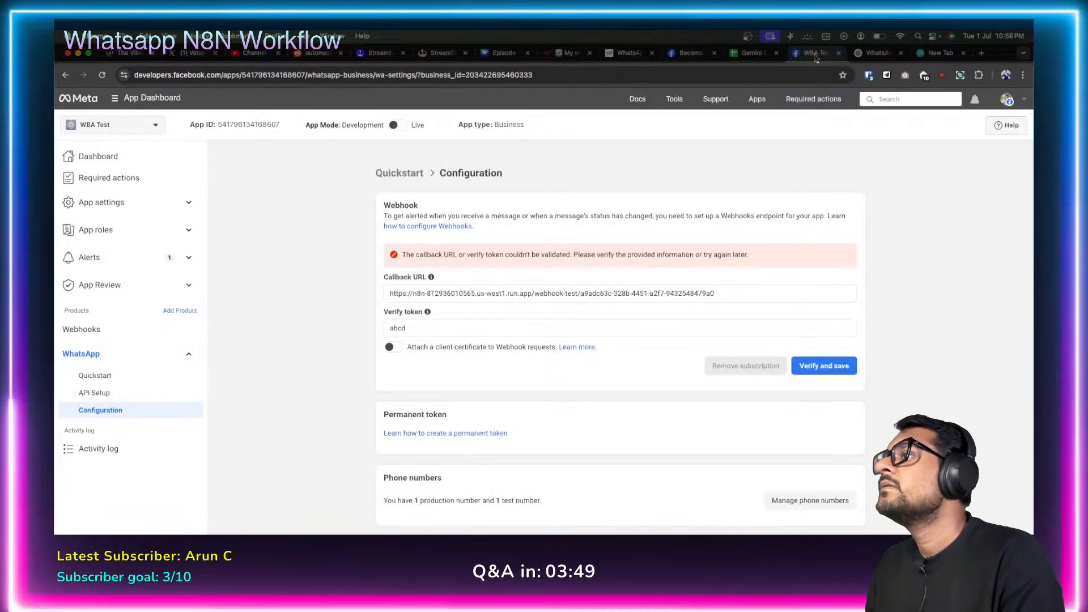
Try Verify and save for the callback URL and token in Meta, which fails validation, then return to n8n.
{"action": "left_click", "coordinate": [813, 366]}
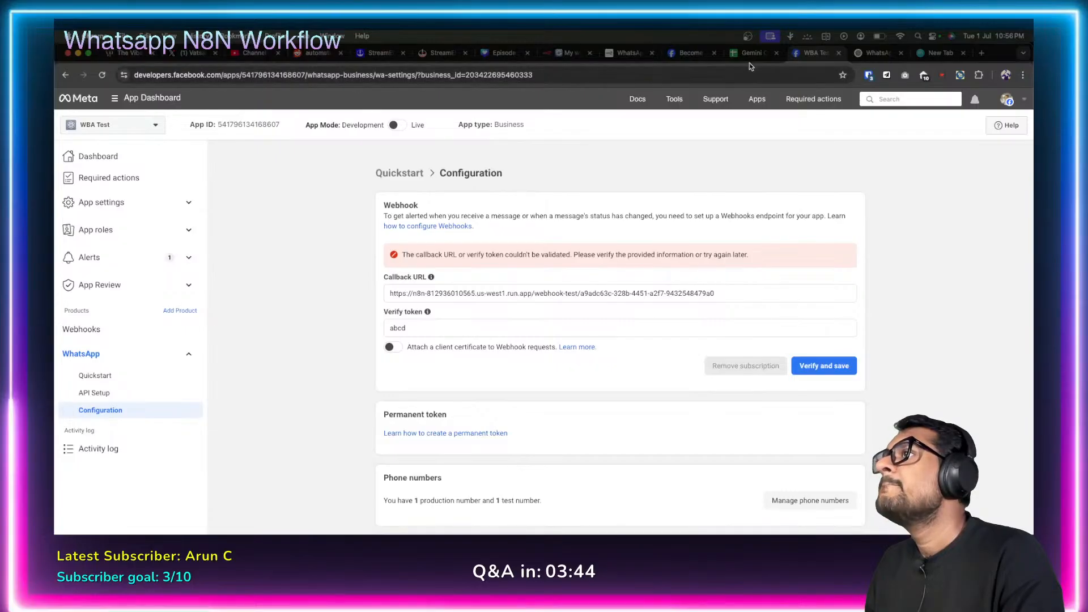
{"action": "left_click", "coordinate": [568, 53]}
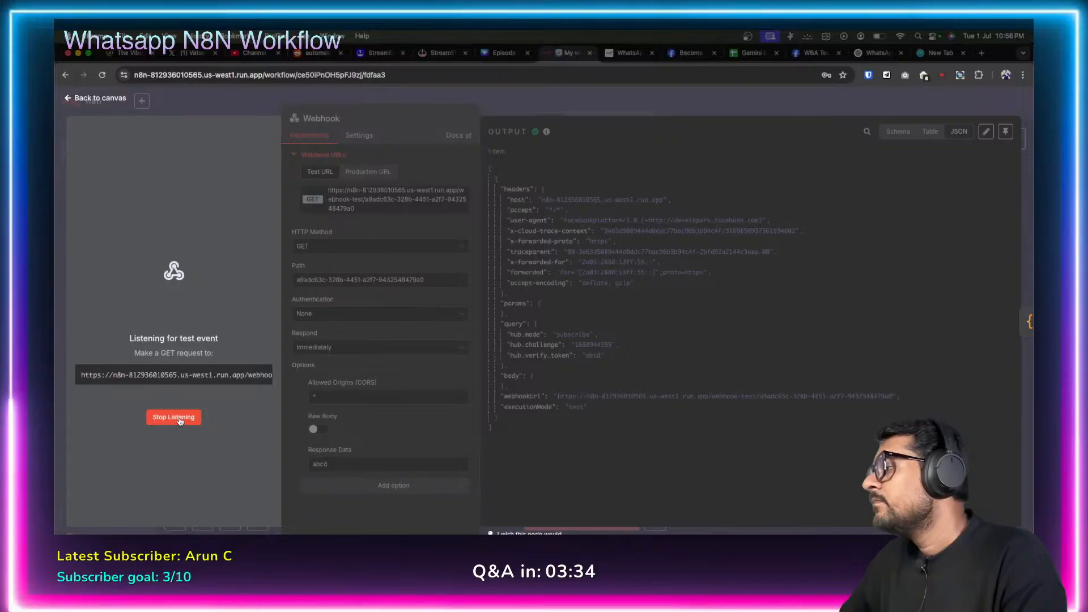
Reload the n8n workflow page through the 'Leave site?' prompt so the Webhook stops listening.
{"action": "left_click", "coordinate": [432, 80]}
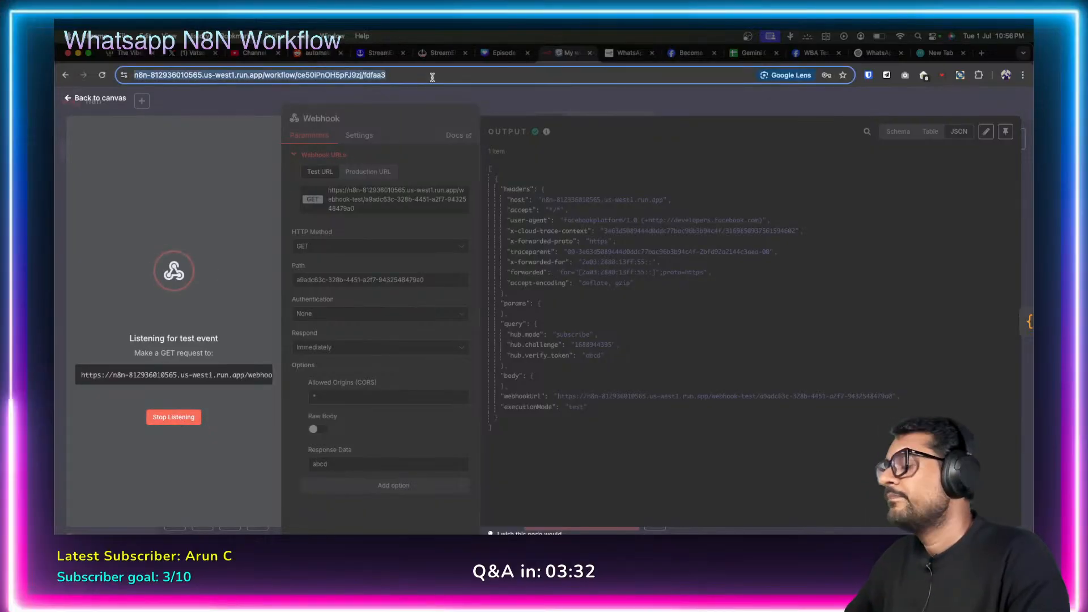
{"action": "key", "text": "Return"}
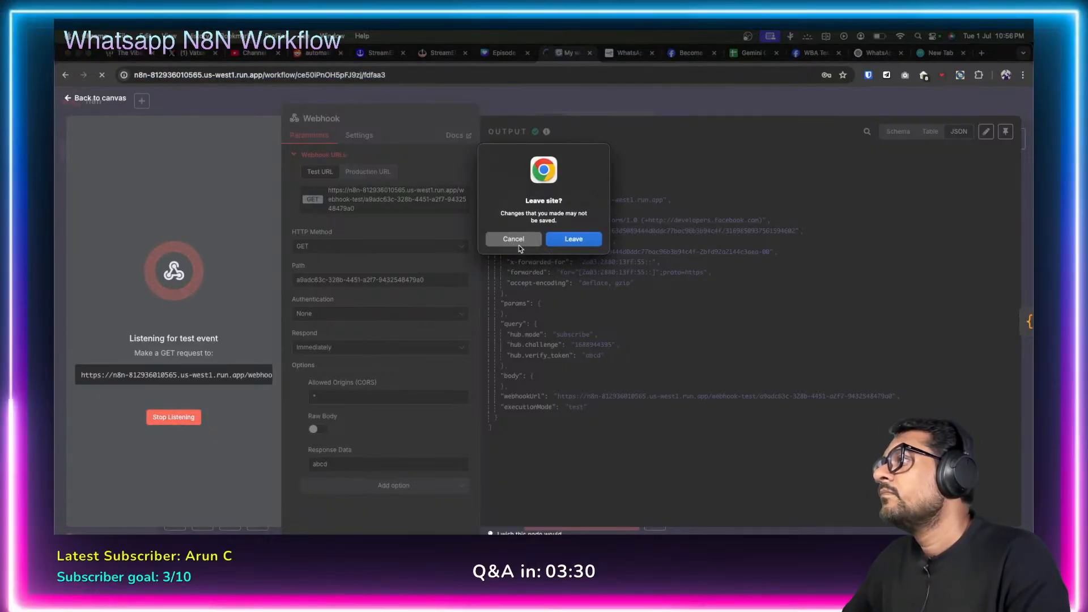
{"action": "left_click", "coordinate": [515, 240]}
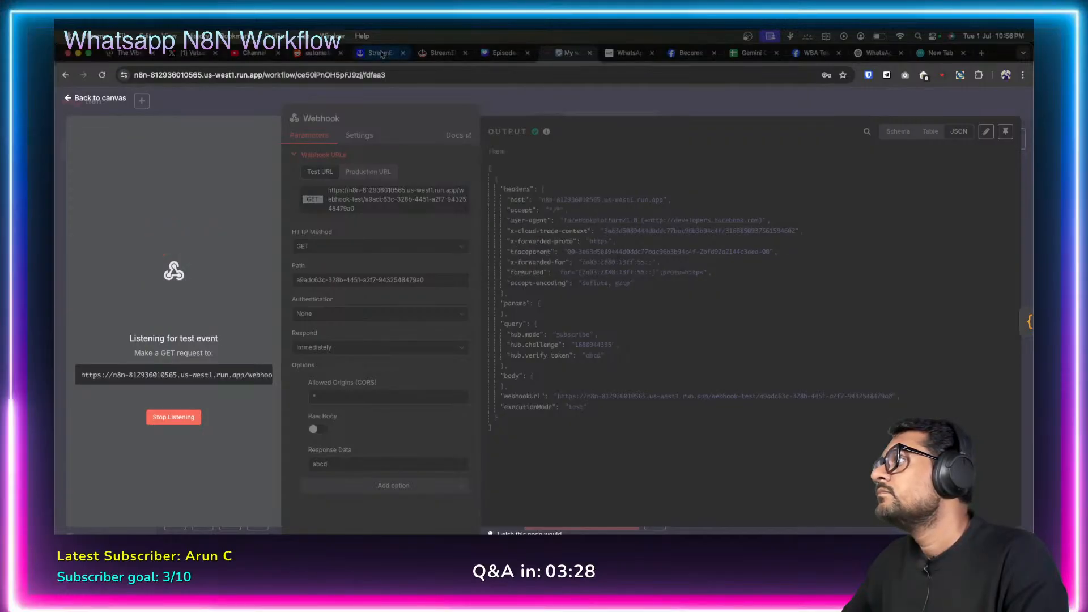
{"action": "left_click", "coordinate": [399, 74]}
{"action": "key", "text": "Return"}
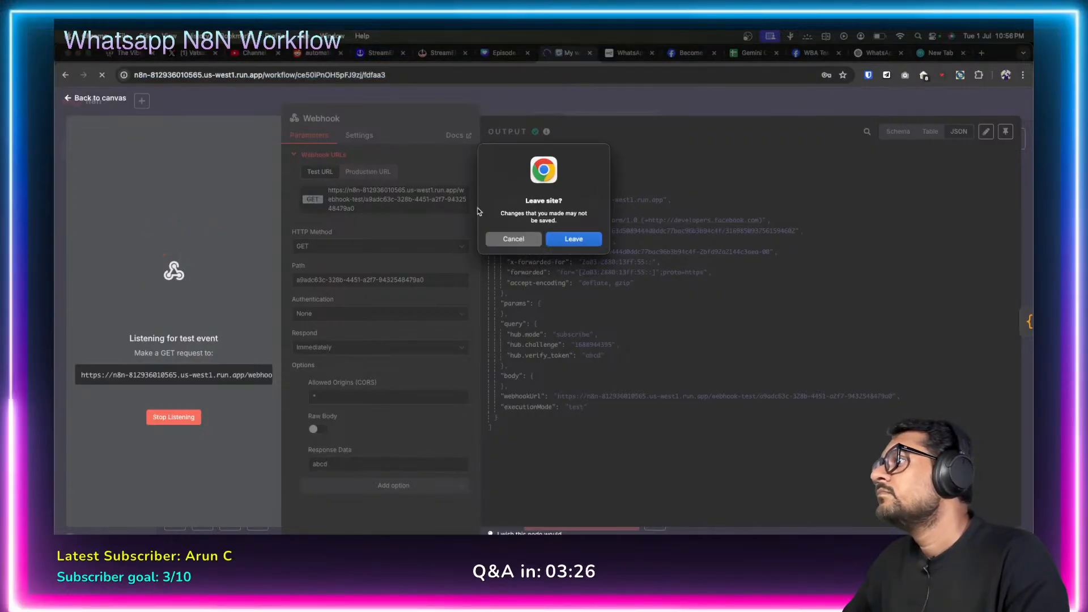
{"action": "left_click", "coordinate": [515, 239]}
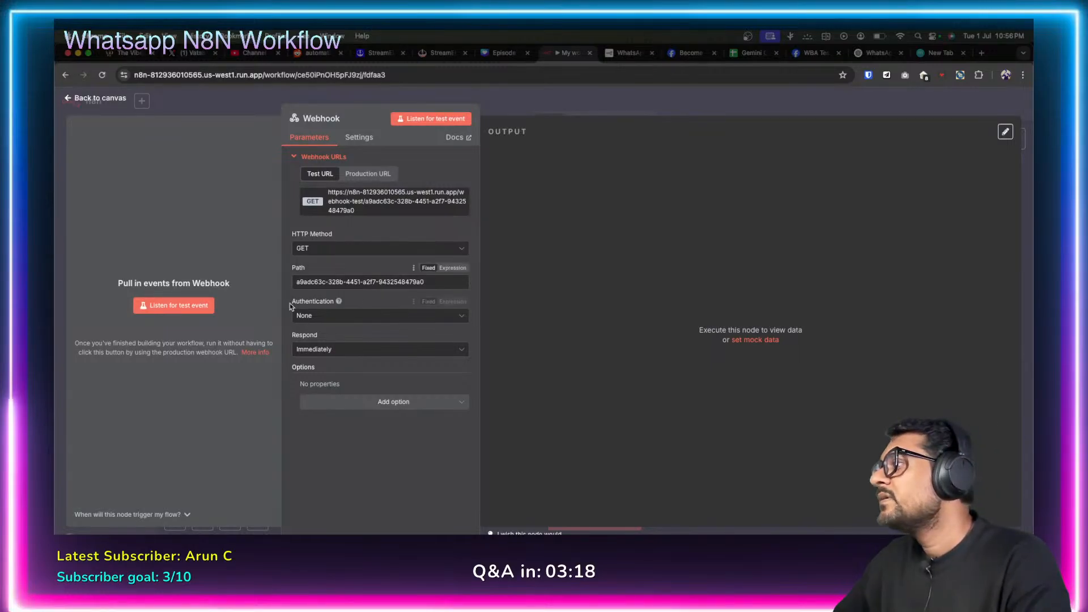
In the Webhook node, choose Respond 'When Last Node Finishes' and Response Data 'First Entry JSON'.
{"action": "left_click", "coordinate": [458, 350]}
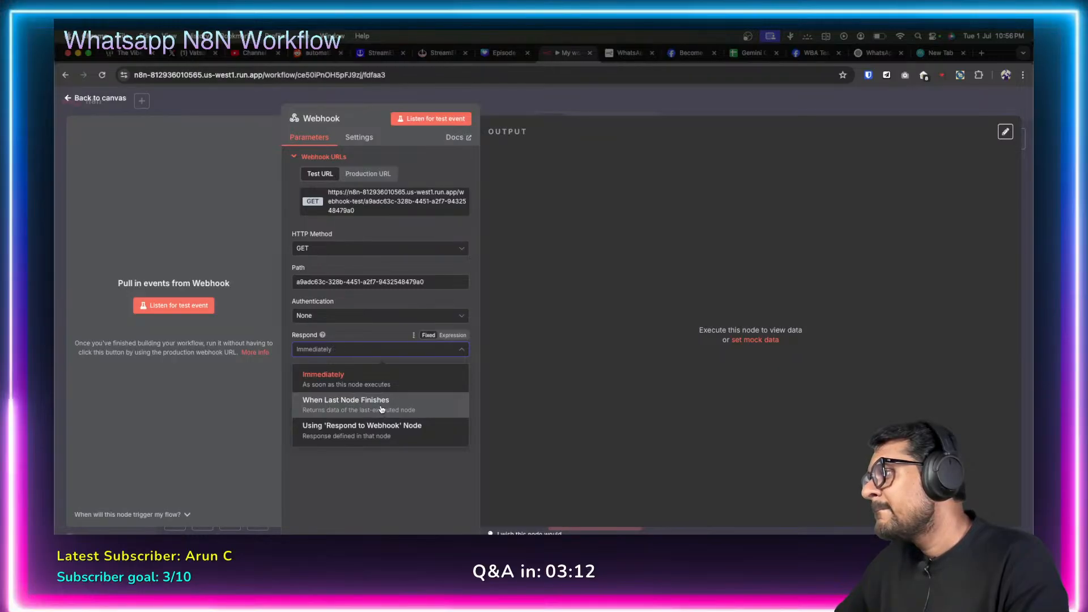
{"action": "left_click", "coordinate": [381, 408]}
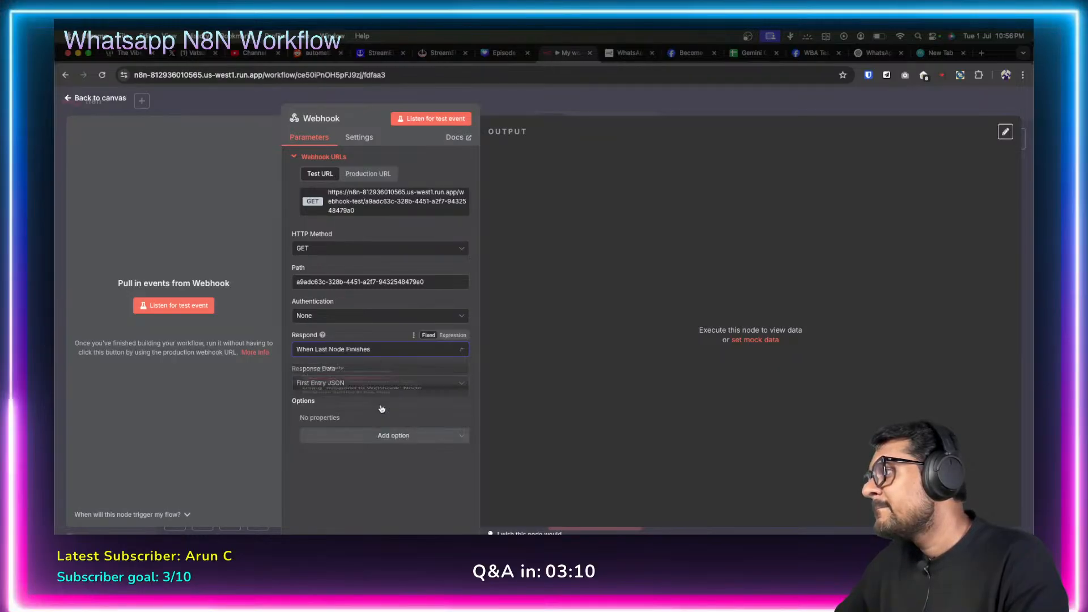
{"action": "left_click", "coordinate": [459, 385]}
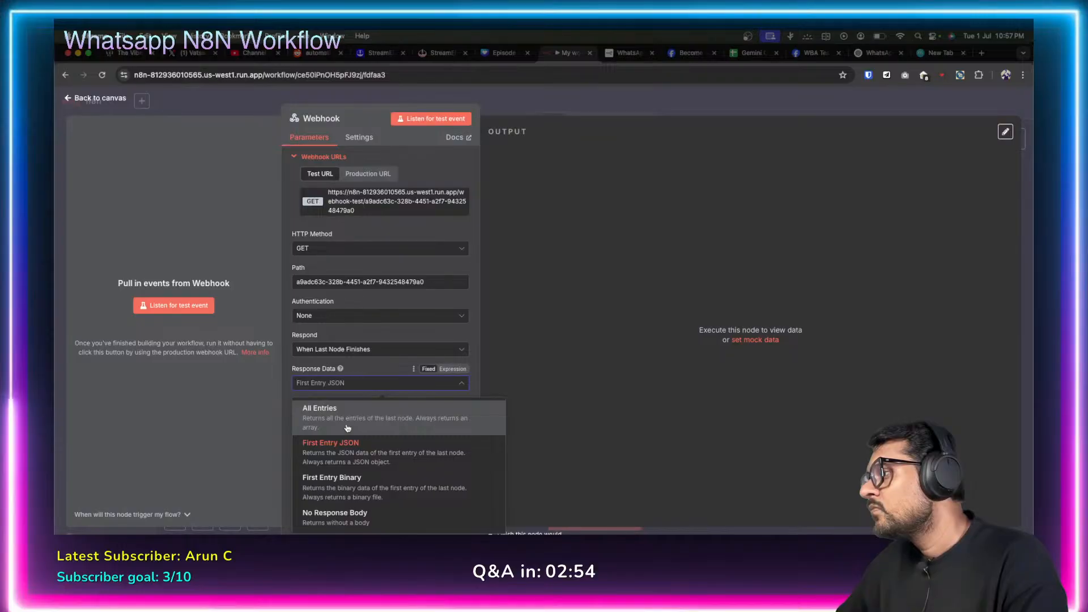
{"action": "left_click", "coordinate": [358, 453]}
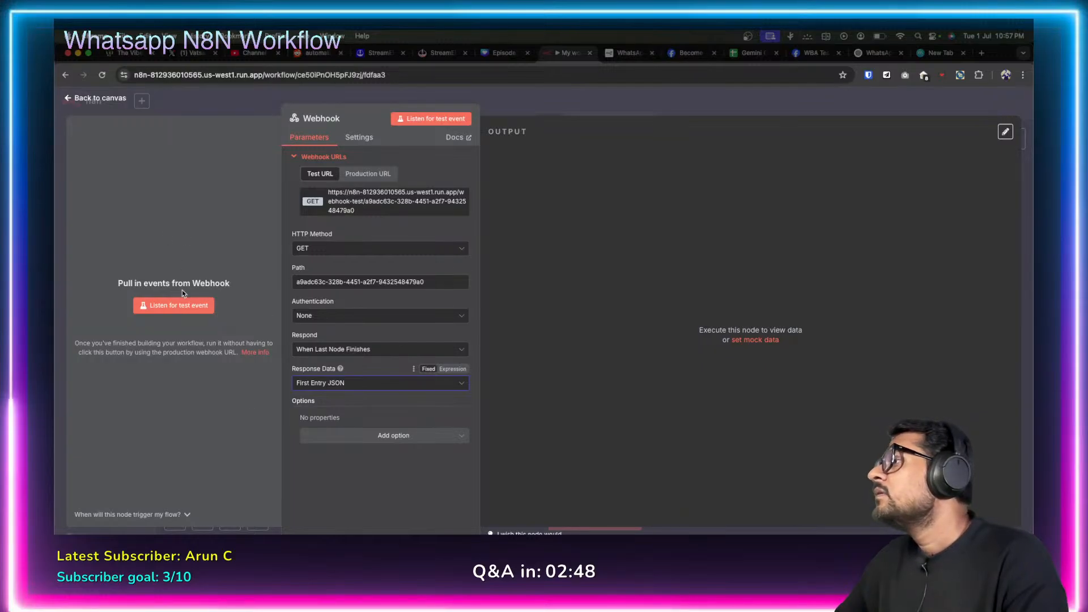
{"action": "left_click", "coordinate": [67, 100]}
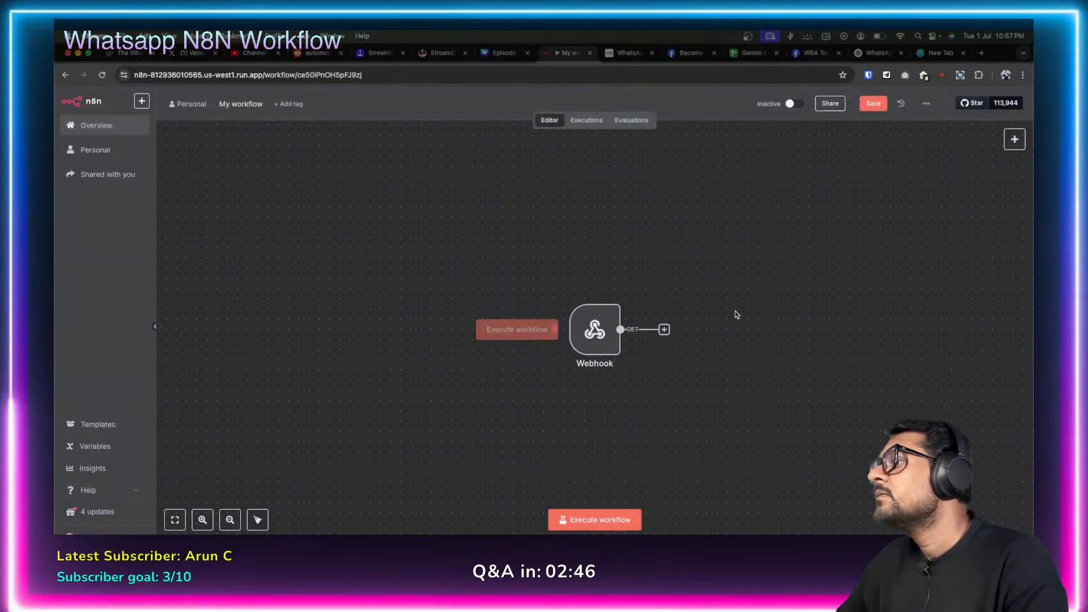
{"action": "left_click", "coordinate": [664, 329]}
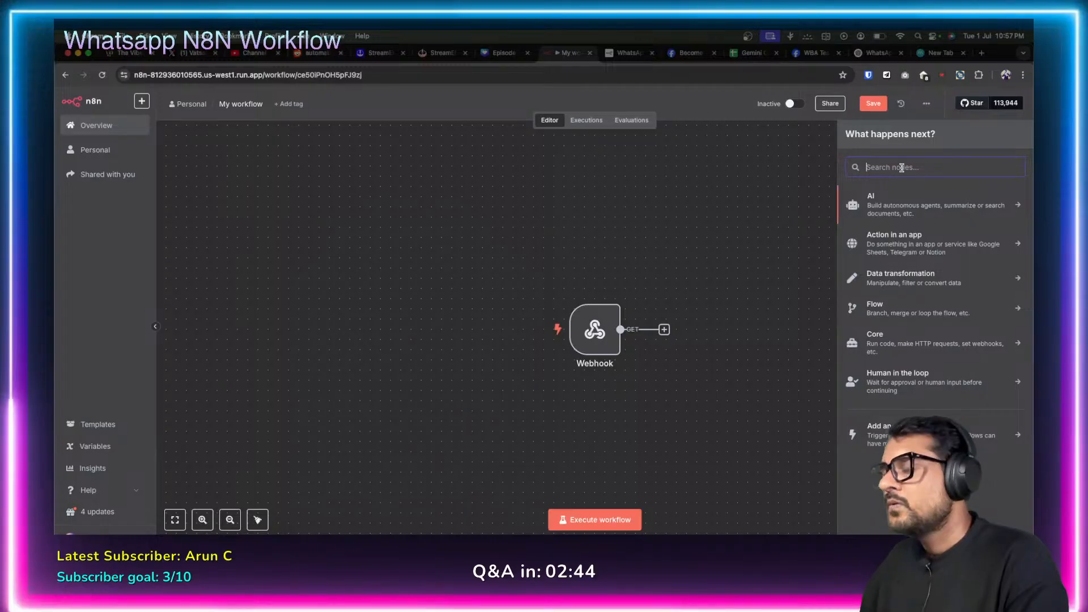
{"action": "type", "text": "code"}
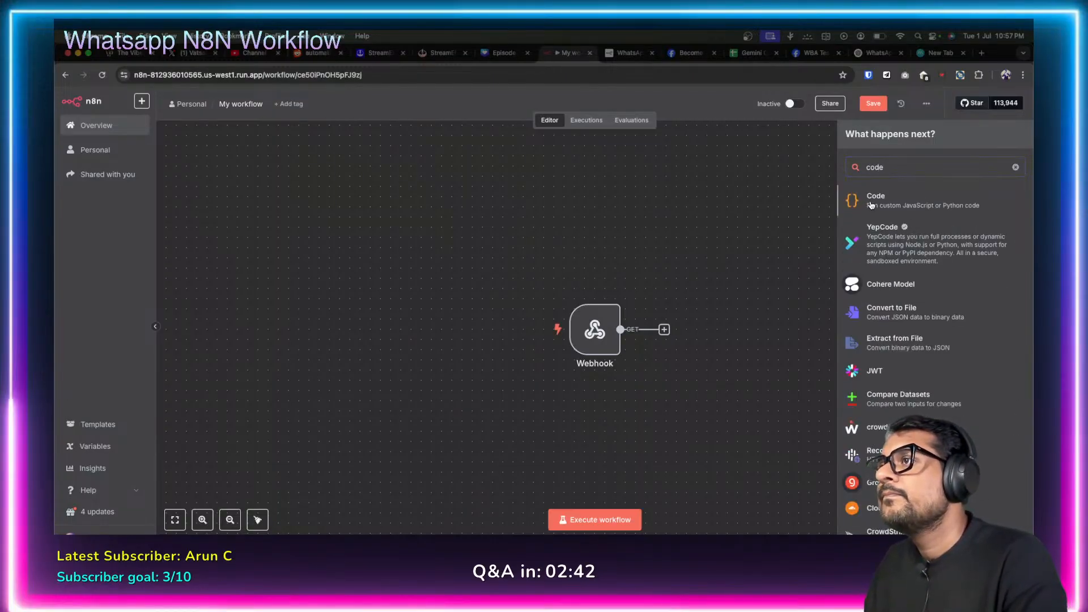
{"action": "left_click", "coordinate": [867, 204]}
{"action": "left_click_drag", "start_coordinate": [464, 293], "coordinate": [377, 254]}
{"action": "key", "text": "BackSpace"}
{"action": "key", "text": "super+v"}
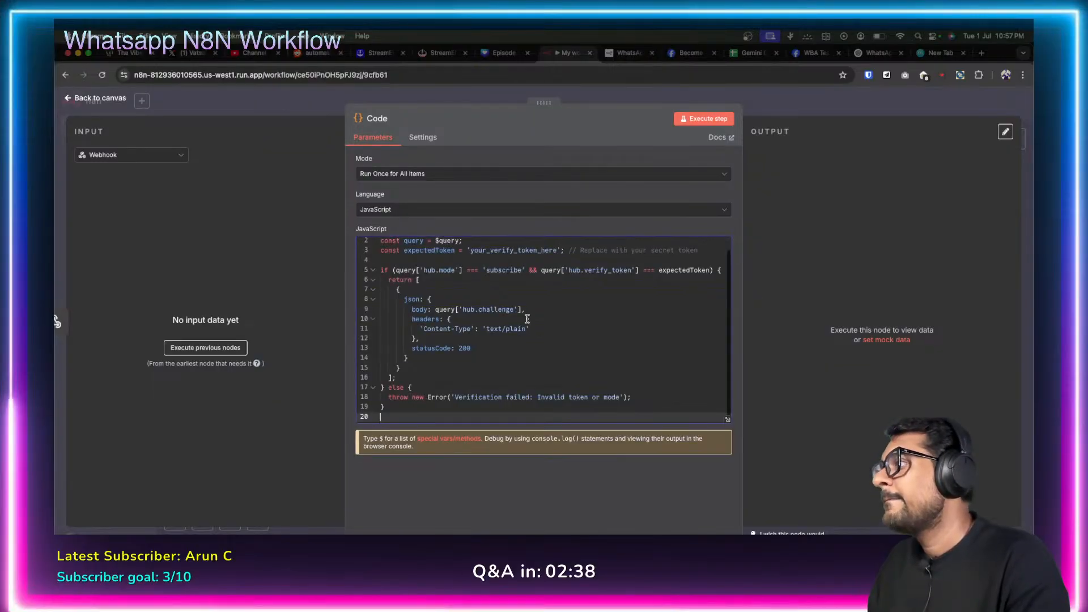
{"action": "double_click", "coordinate": [509, 250]}
{"action": "type", "text": "abcd"}
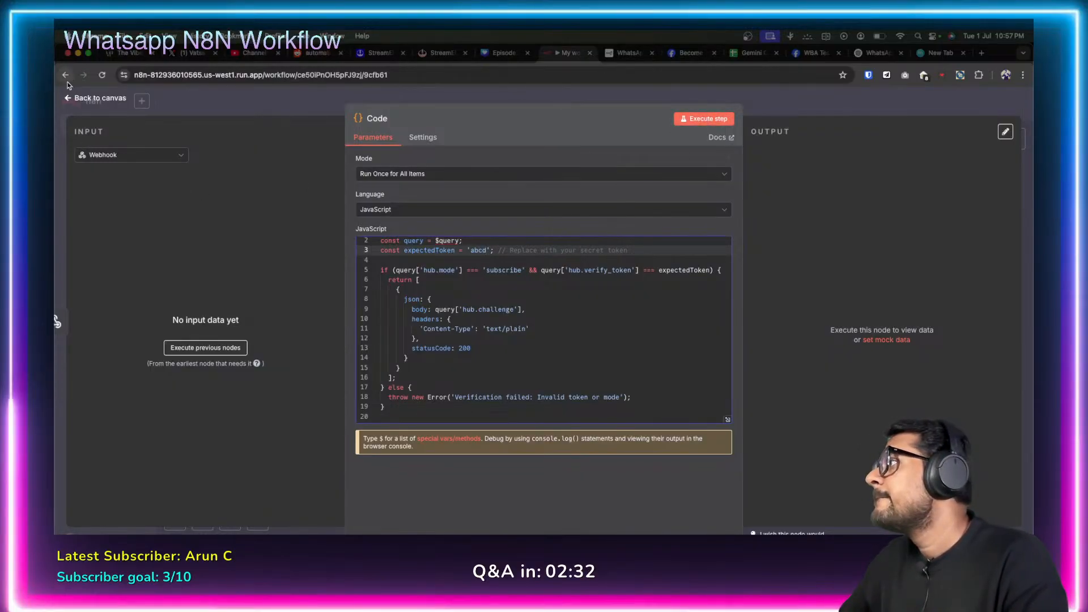
{"action": "left_click", "coordinate": [57, 322]}
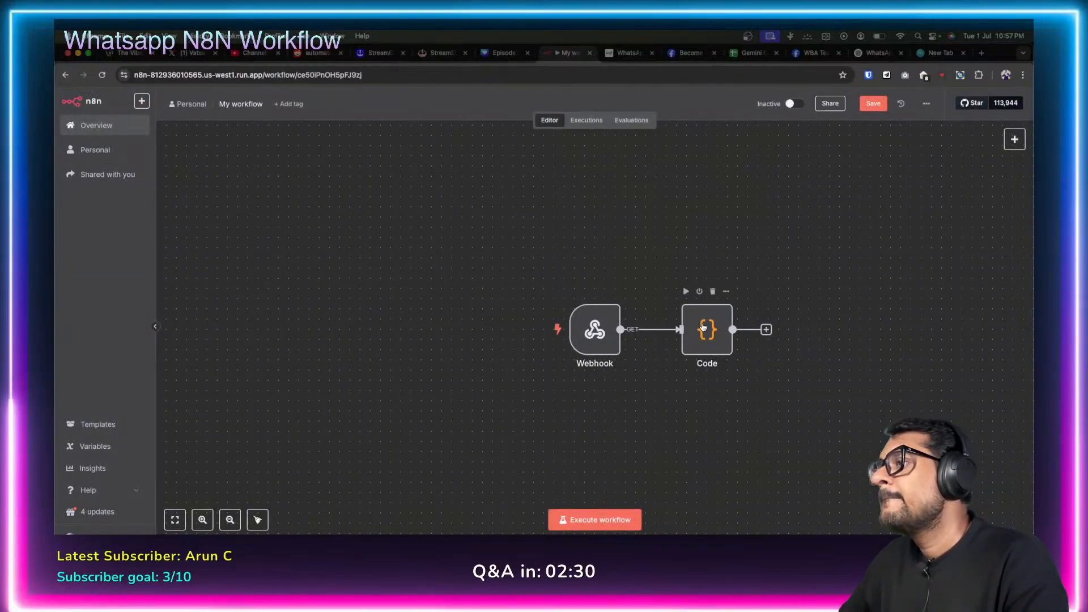
Rearrange the Webhook and Code nodes side by side and save the workflow.
{"action": "left_click_drag", "start_coordinate": [603, 335], "coordinate": [511, 335]}
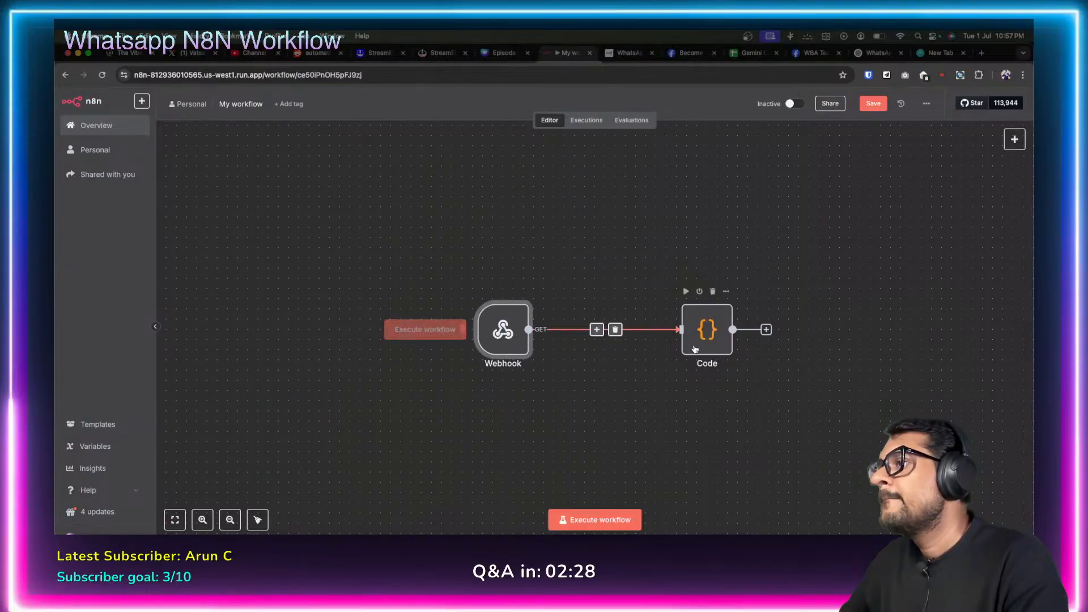
{"action": "left_click_drag", "start_coordinate": [696, 338], "coordinate": [655, 338]}
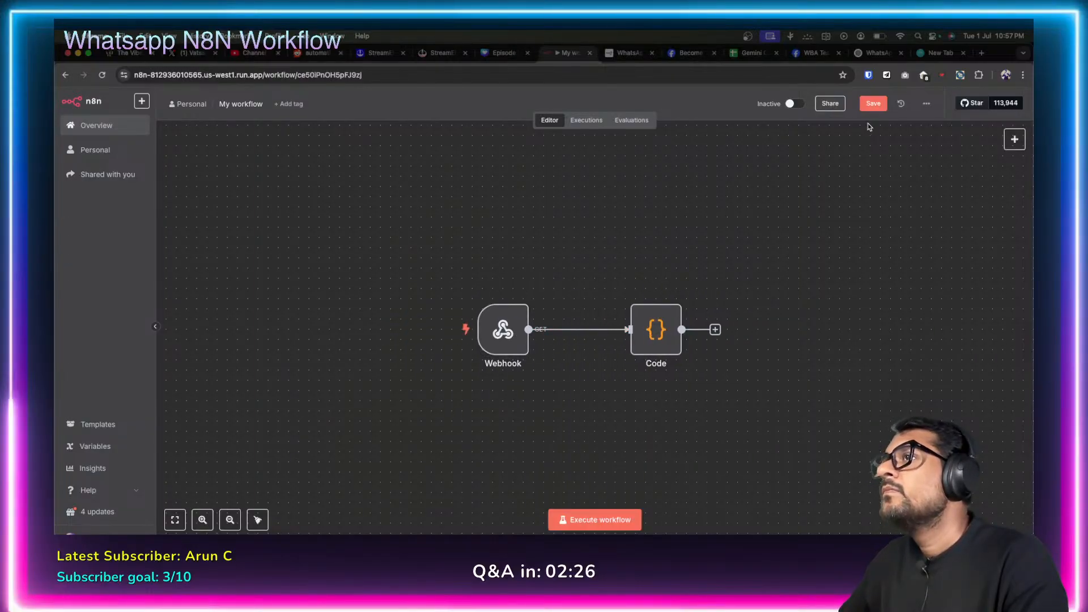
{"action": "left_click", "coordinate": [875, 108]}
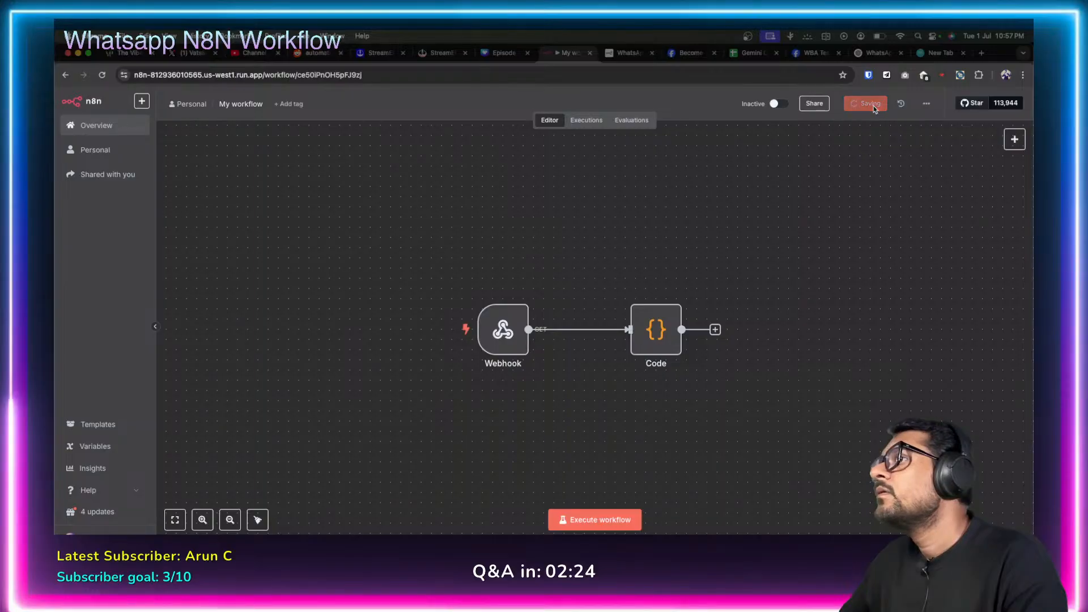
{"action": "double_click", "coordinate": [499, 335]}
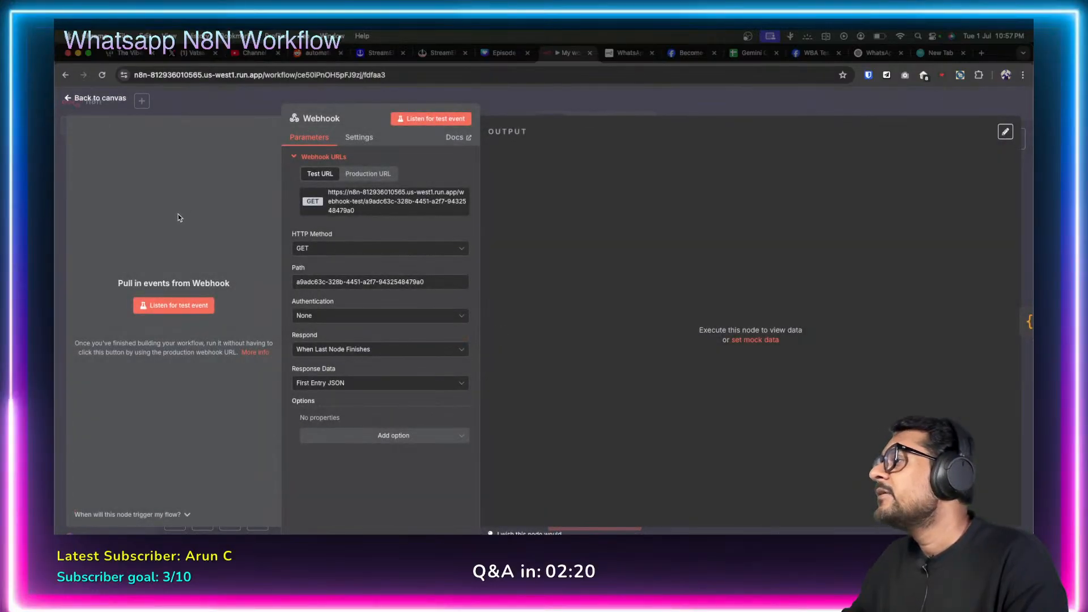
{"action": "left_click", "coordinate": [66, 98]}
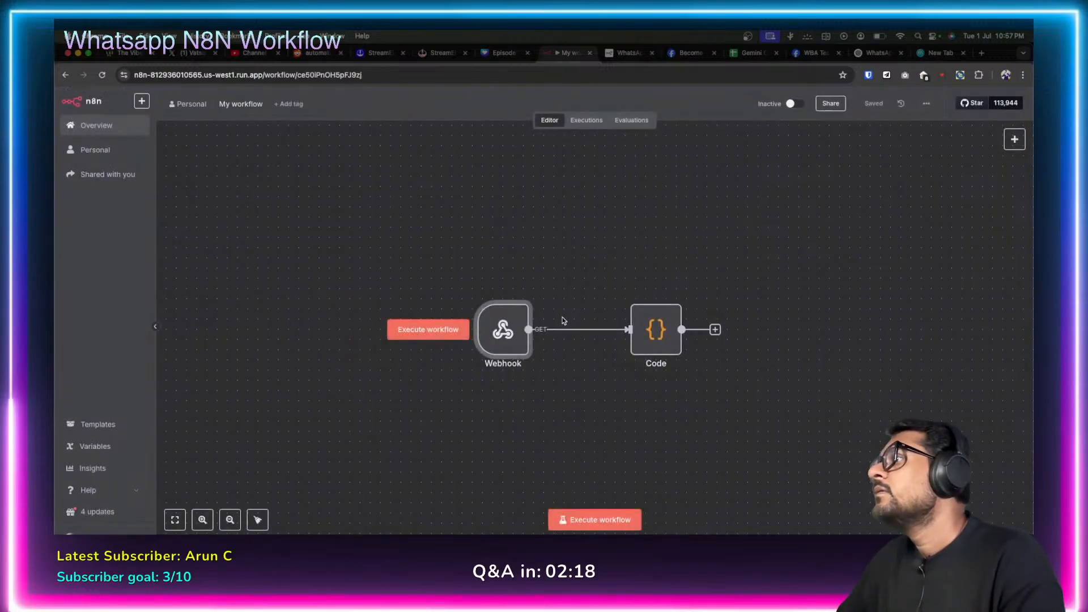
Activate the workflow, view the Webhook's Production URL, and open the Executions list.
{"action": "left_click", "coordinate": [796, 105]}
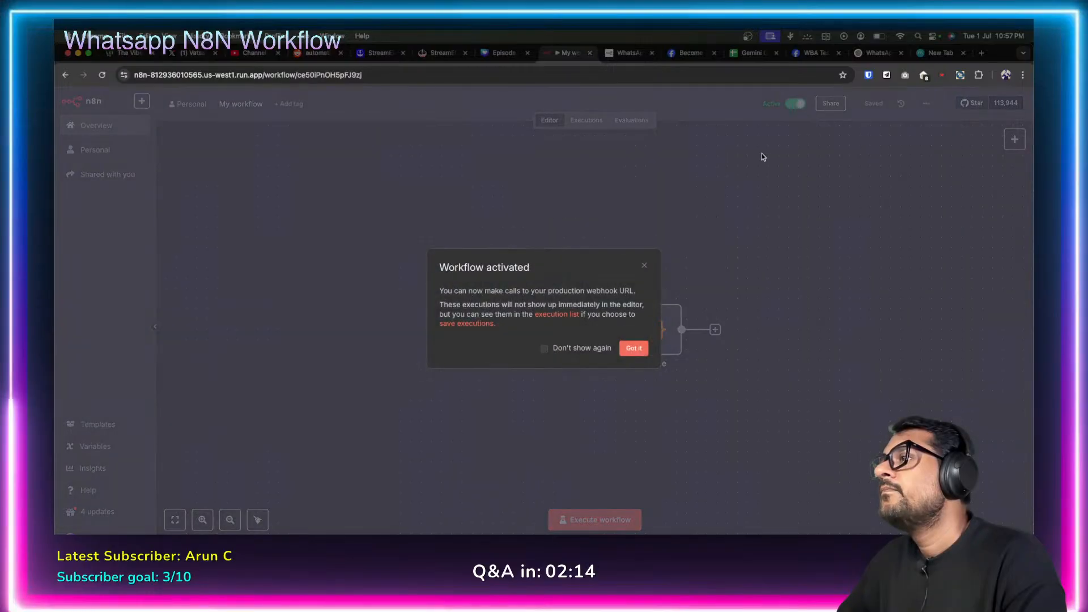
{"action": "left_click", "coordinate": [632, 347]}
{"action": "double_click", "coordinate": [502, 327]}
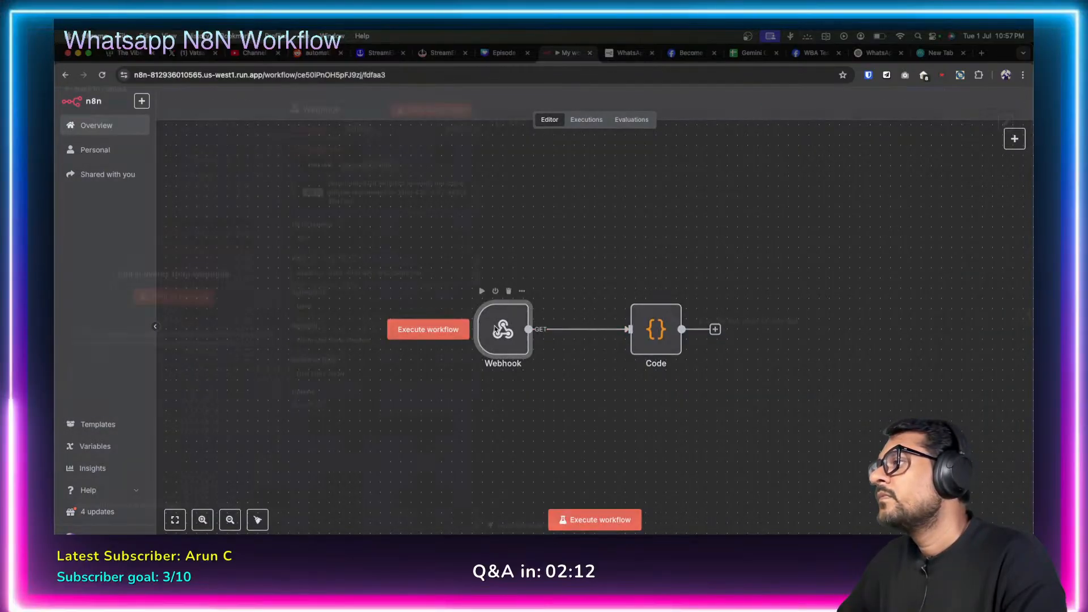
{"action": "left_click", "coordinate": [377, 174]}
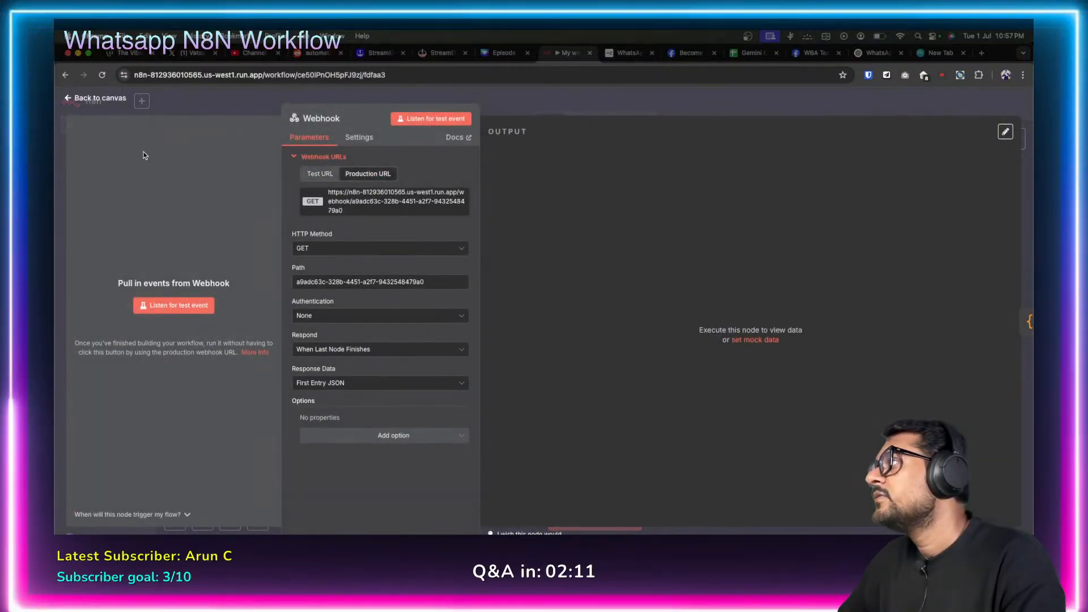
{"action": "left_click", "coordinate": [68, 99]}
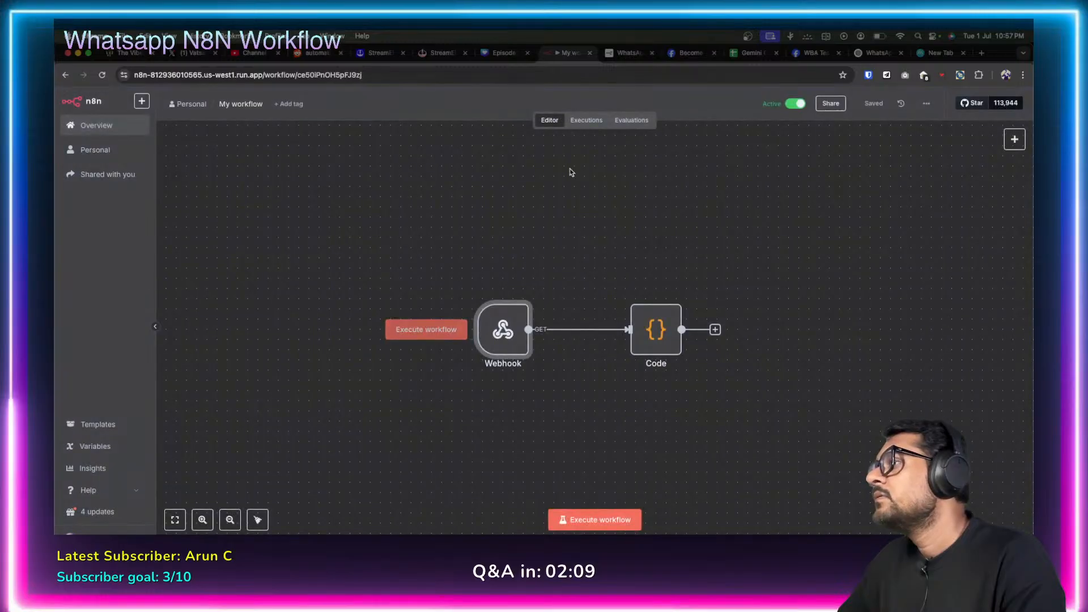
{"action": "left_click", "coordinate": [586, 122]}
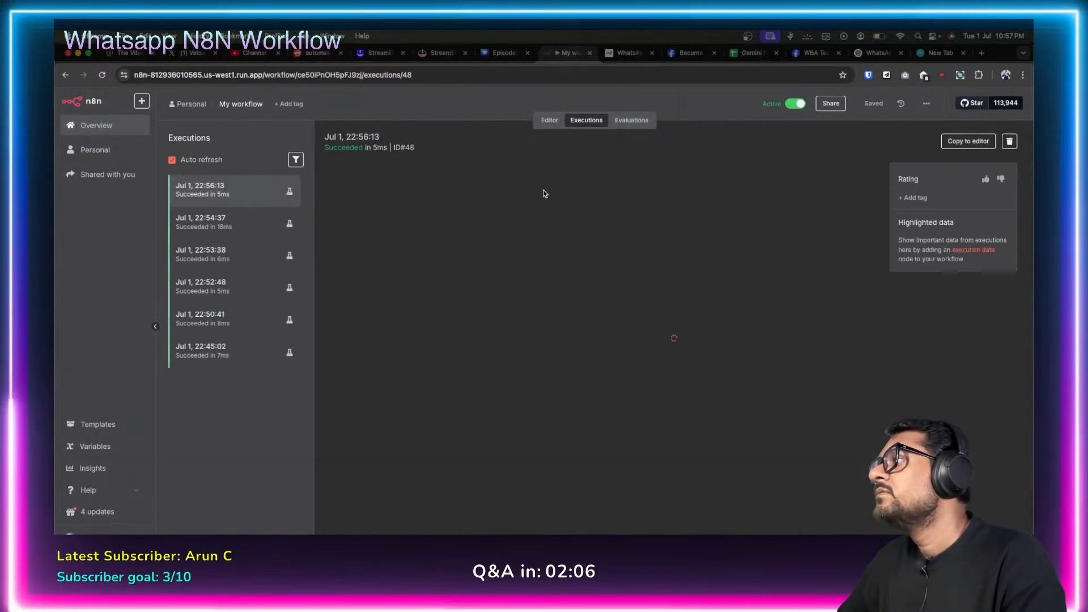
Clear Meta's Callback URL field, removing the code that was pasted by mistake.
{"action": "left_click", "coordinate": [816, 53]}
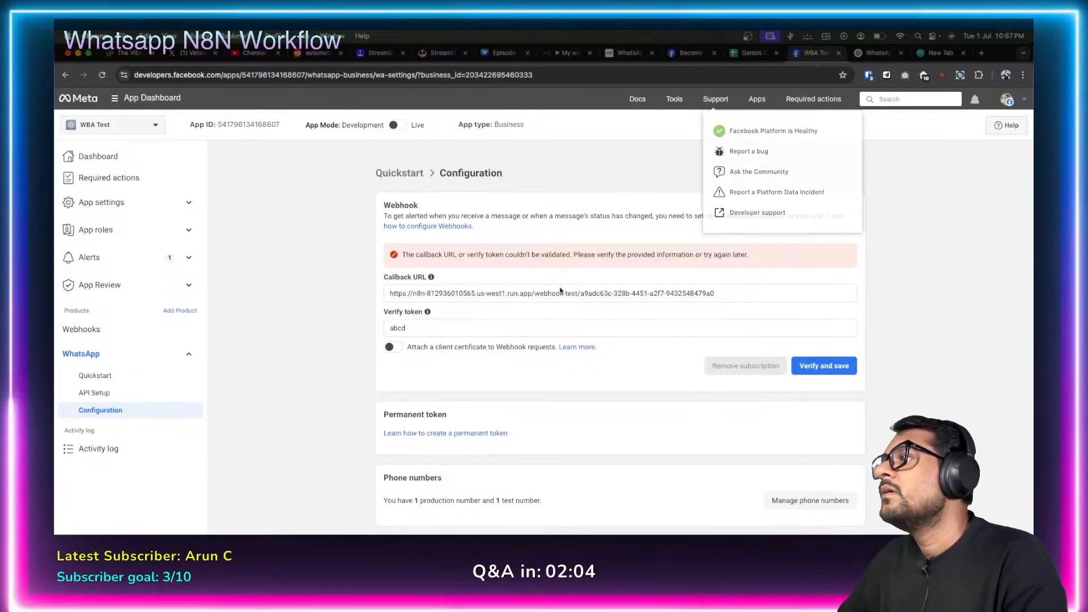
{"action": "triple_click", "coordinate": [597, 291]}
{"action": "key", "text": "super+v"}
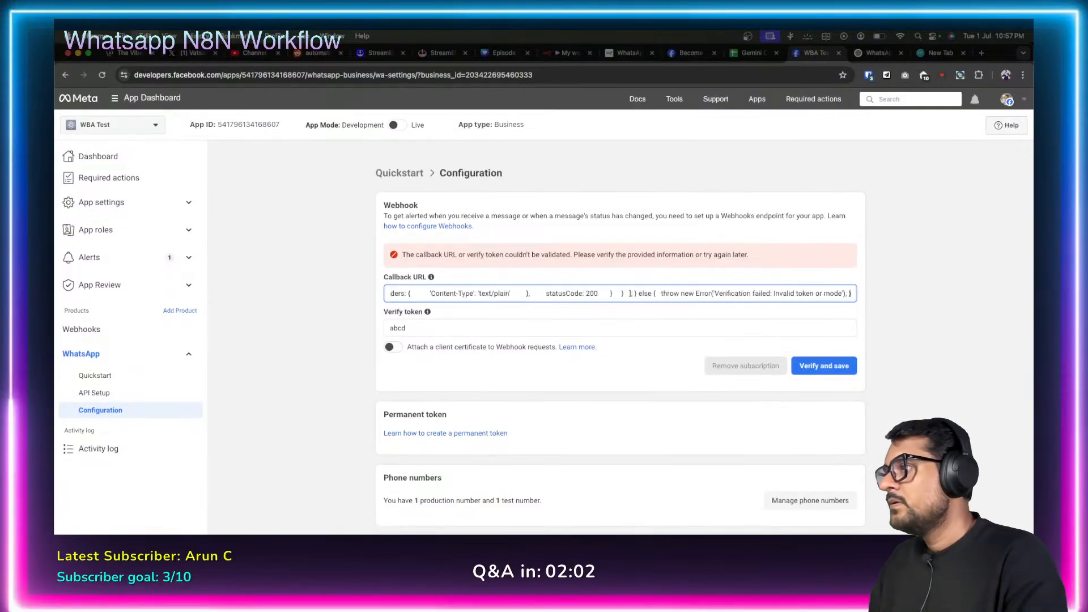
{"action": "key", "text": "super+a"}
{"action": "key", "text": "BackSpace"}
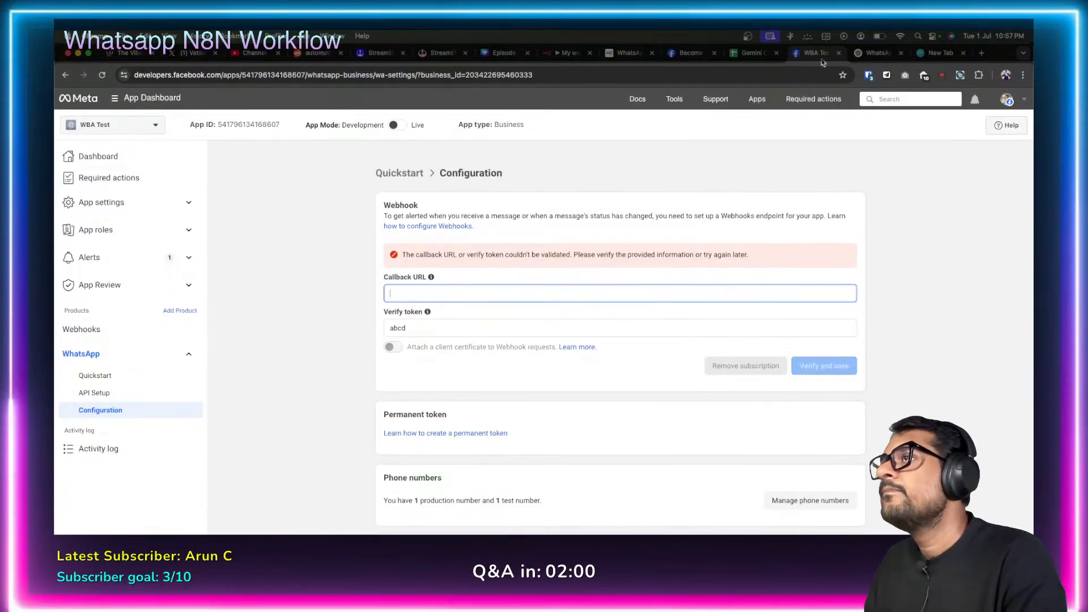
Copy the Webhook's Production URL from n8n and return to the Executions list.
{"action": "left_click", "coordinate": [565, 53]}
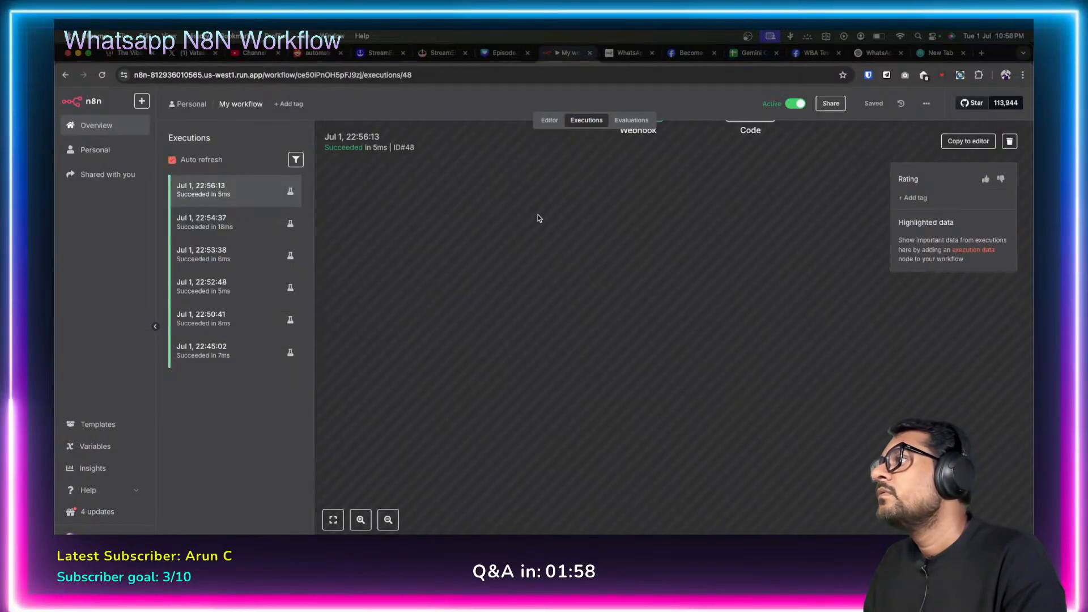
{"action": "left_click", "coordinate": [549, 120]}
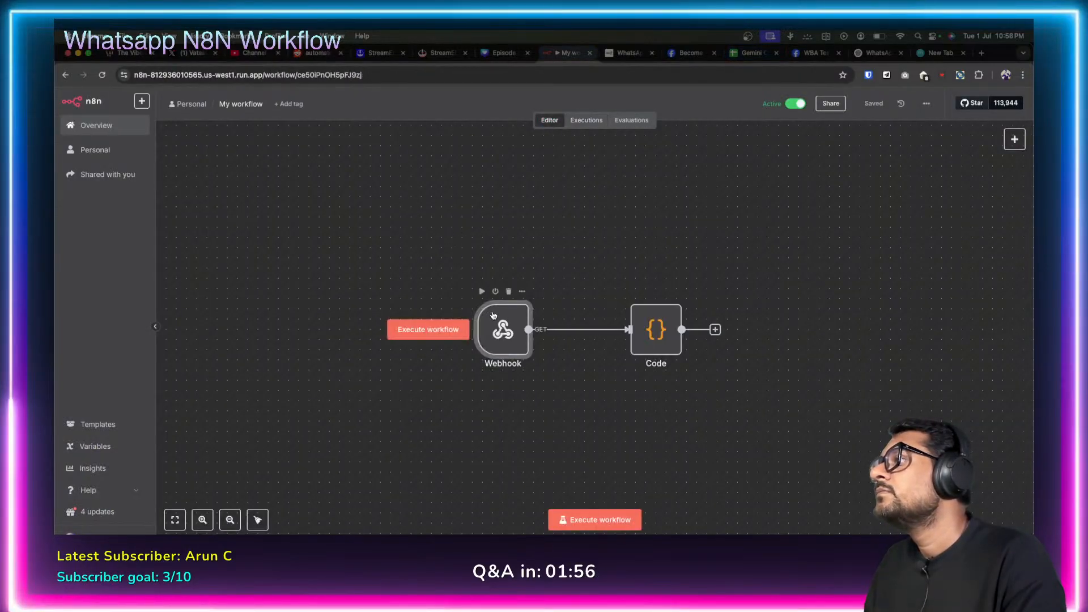
{"action": "double_click", "coordinate": [502, 329]}
{"action": "left_click", "coordinate": [368, 173]}
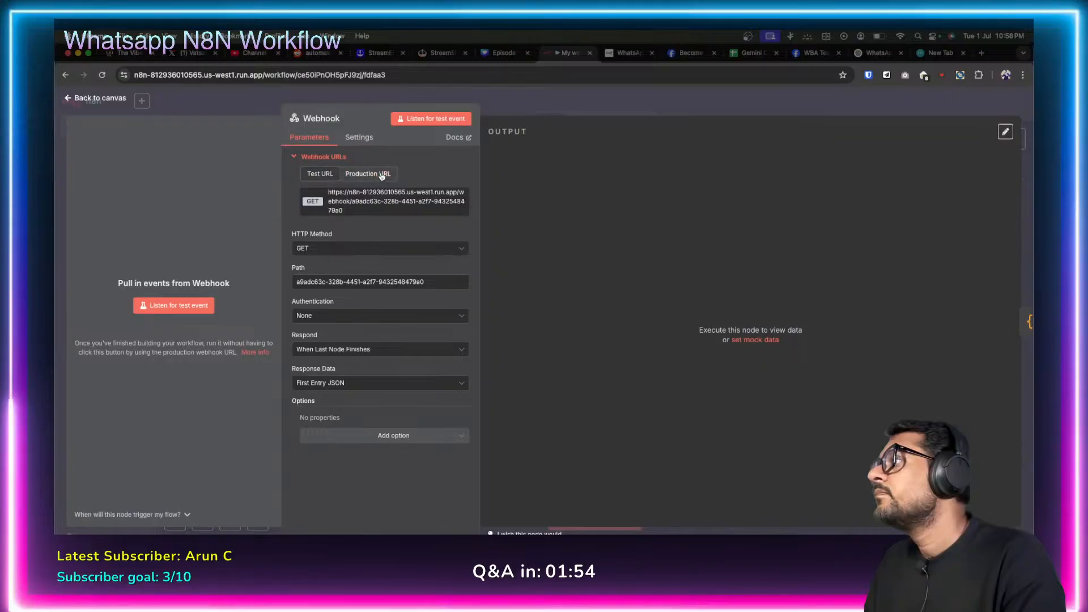
{"action": "left_click", "coordinate": [69, 98]}
{"action": "left_click", "coordinate": [589, 120]}
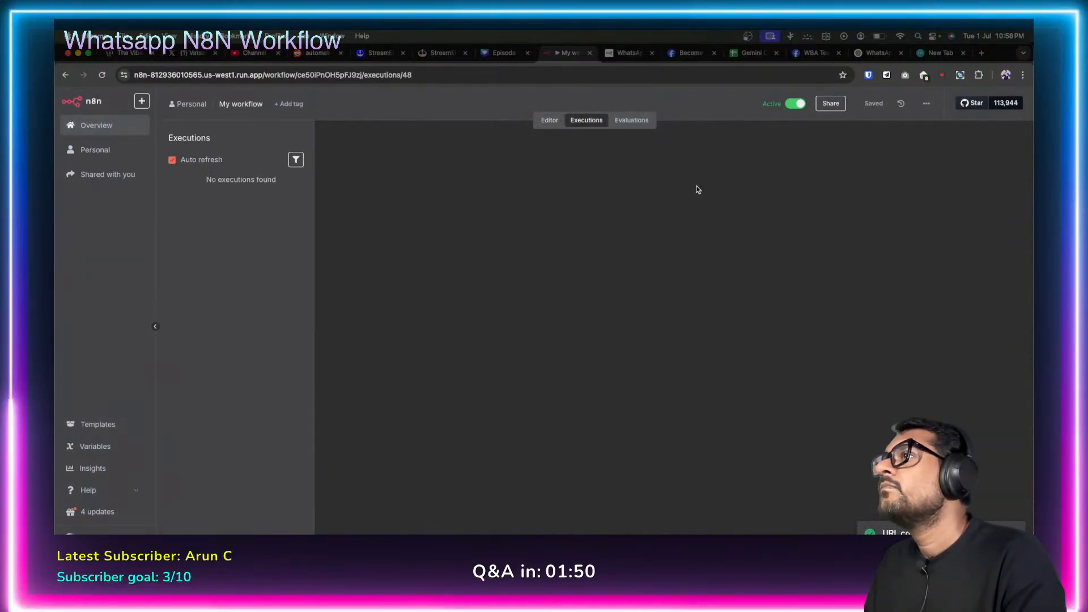
Paste the n8n production URL as Meta's Callback URL and Verify and save, then check n8n.
{"action": "left_click", "coordinate": [809, 53]}
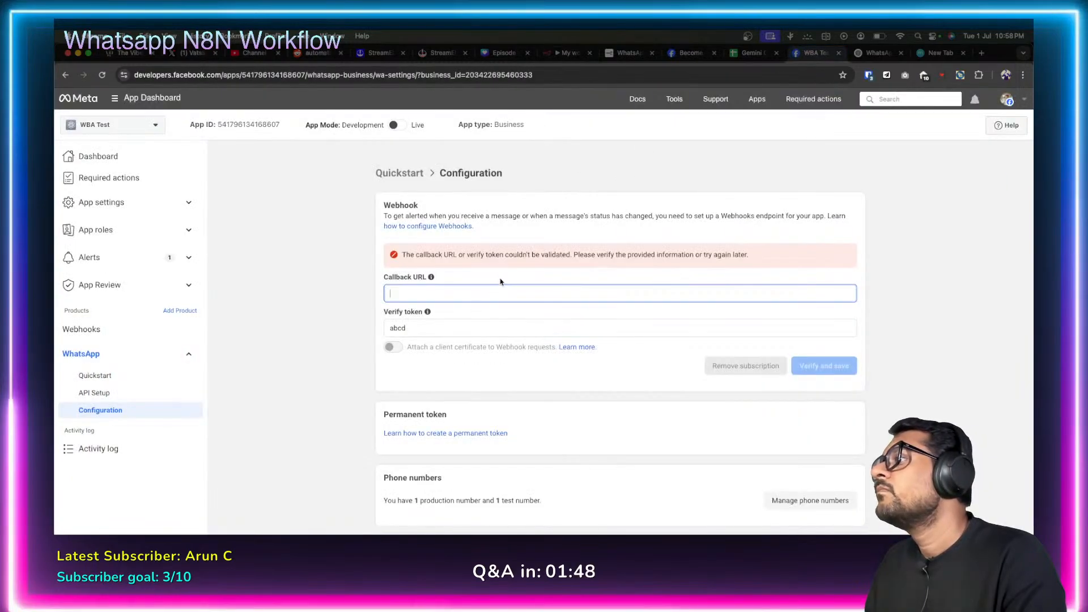
{"action": "key", "text": "super+v"}
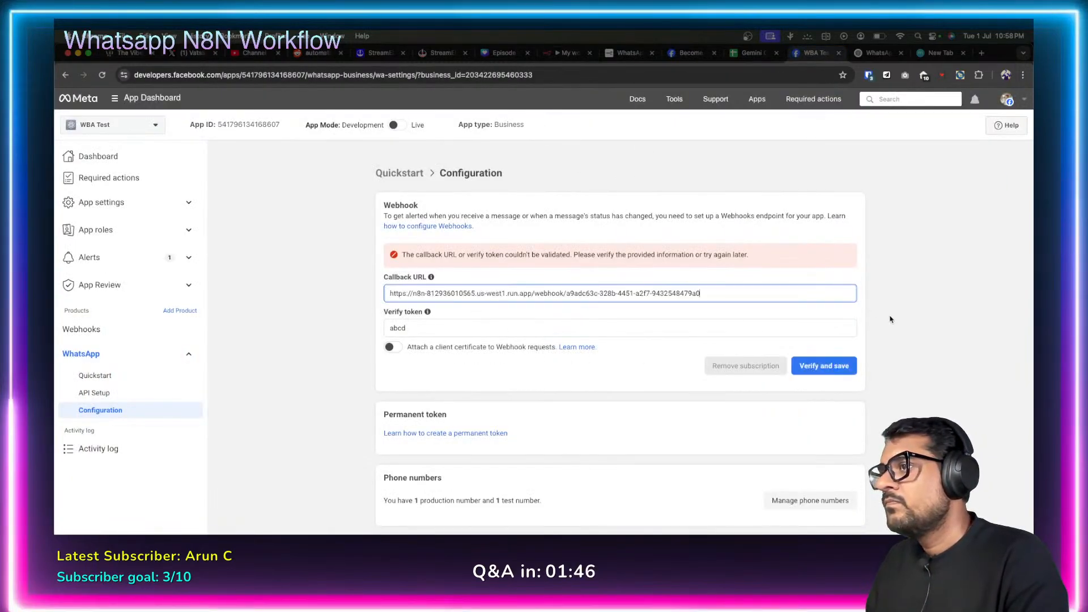
{"action": "left_click", "coordinate": [835, 368]}
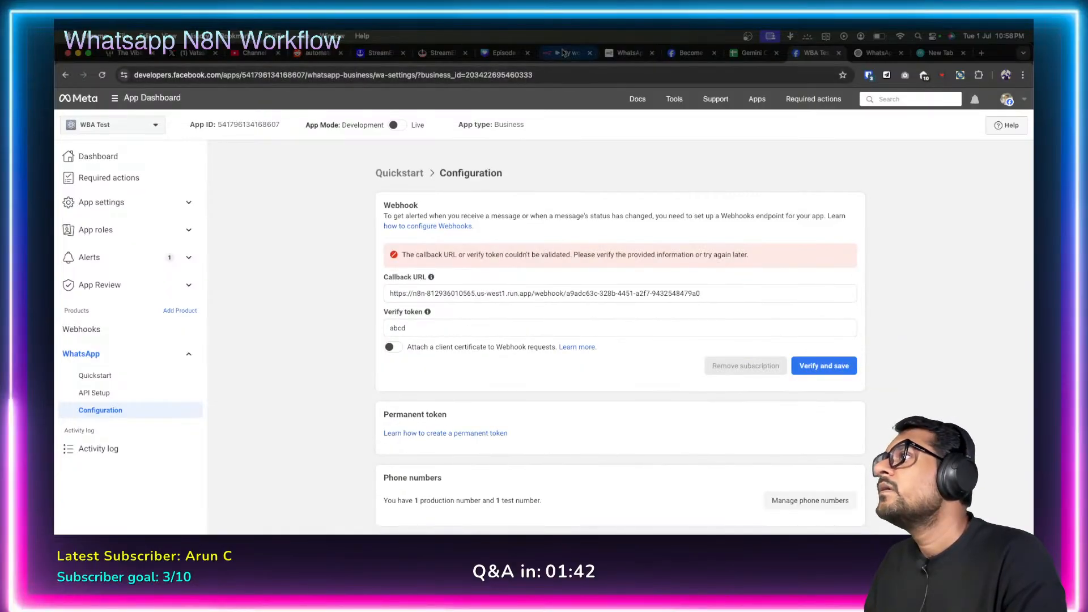
{"action": "left_click", "coordinate": [567, 53]}
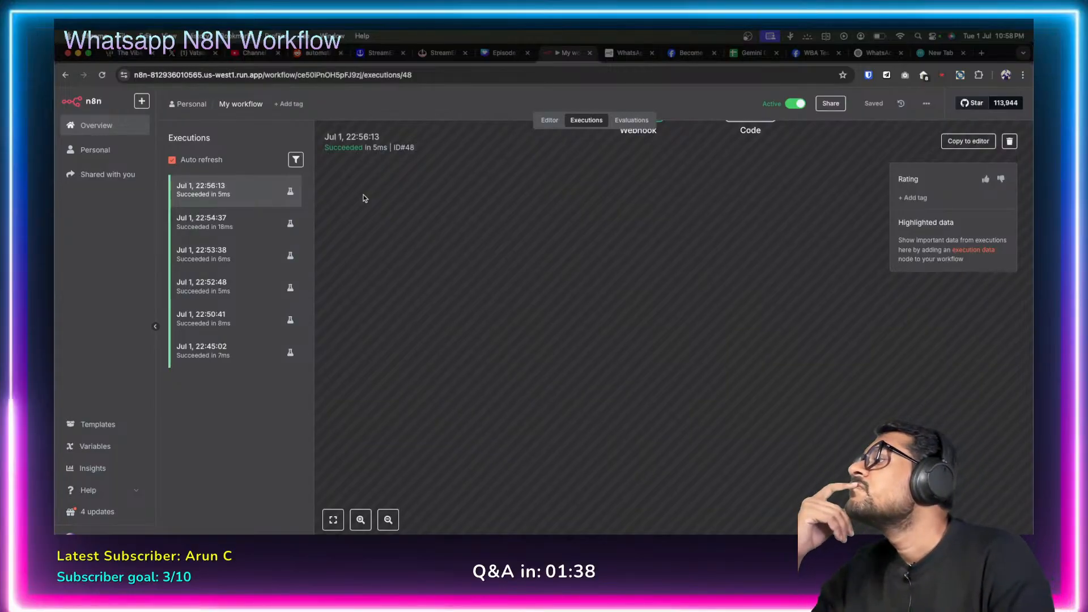
Inspect the failed execution's Code node error '$query is not defined', then return to the Editor.
{"action": "left_click", "coordinate": [274, 200]}
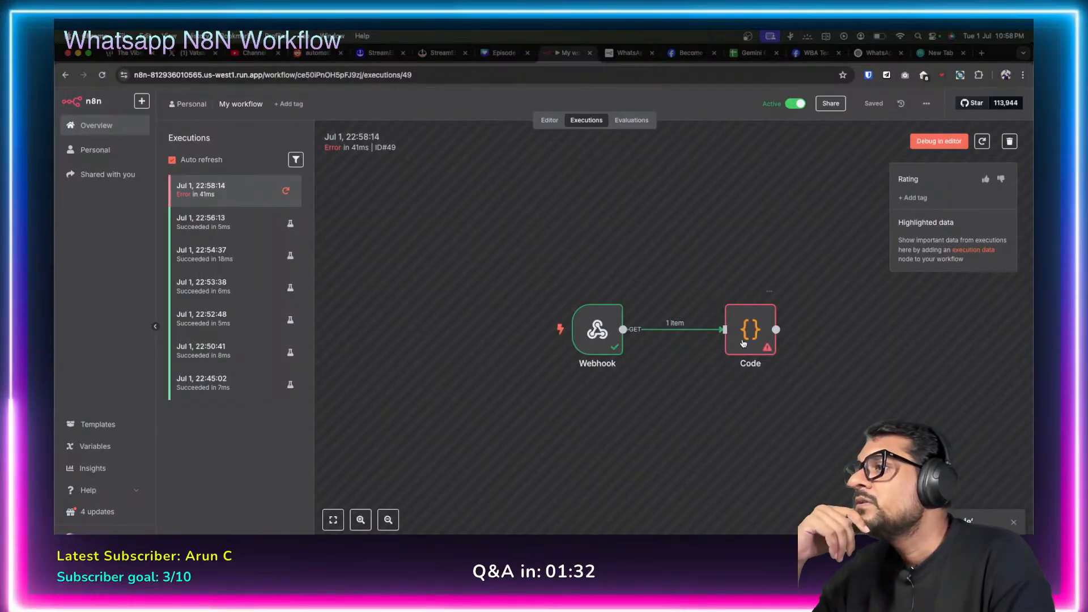
{"action": "double_click", "coordinate": [754, 331]}
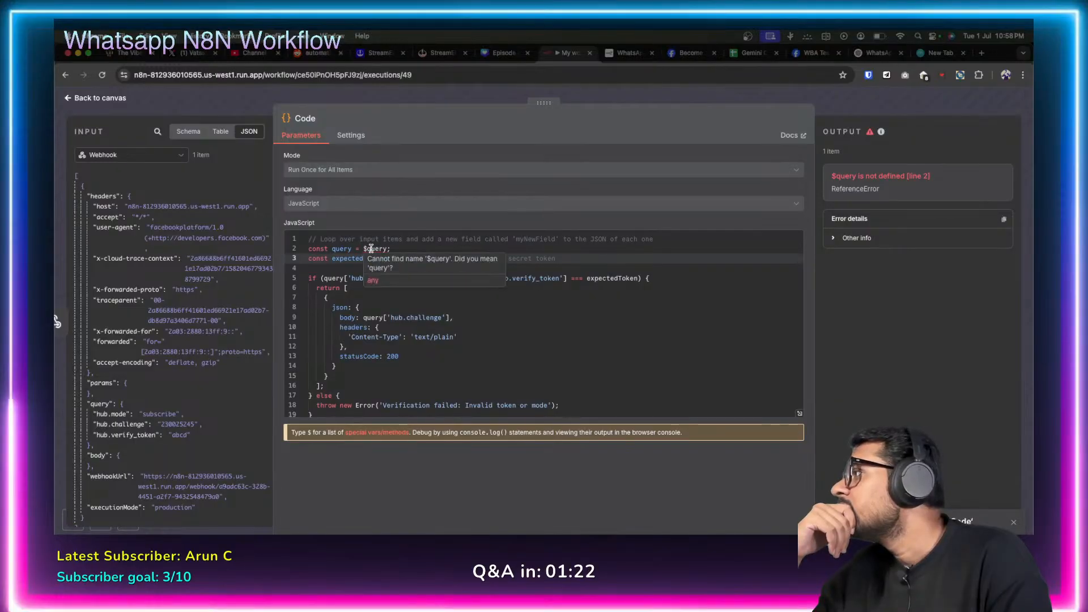
{"action": "scroll", "coordinate": [135, 363], "scroll_direction": "down", "scroll_amount": 2}
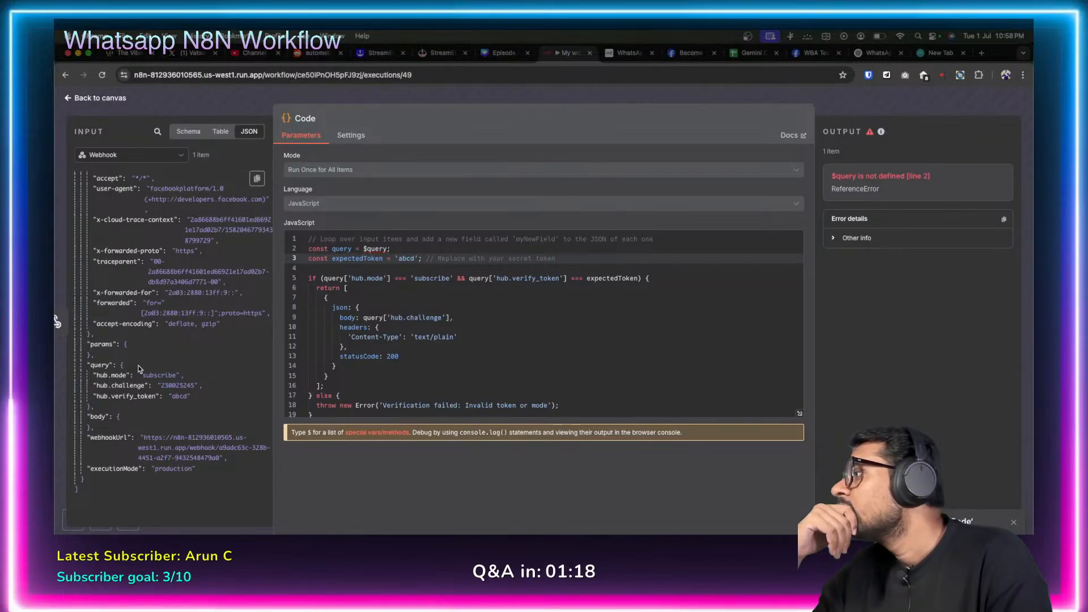
{"action": "left_click_drag", "start_coordinate": [101, 365], "coordinate": [357, 272]}
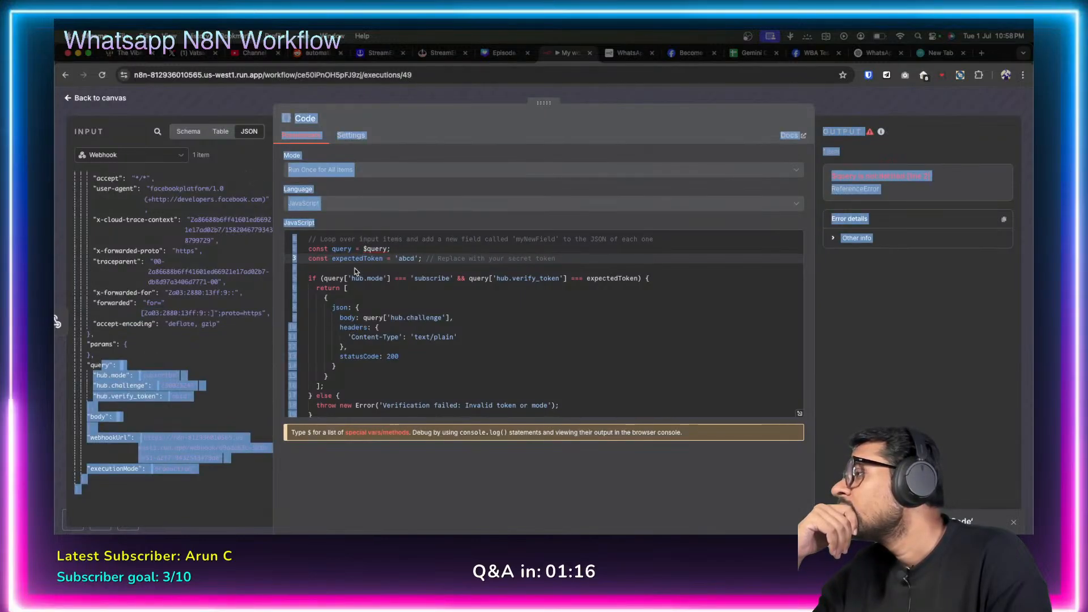
{"action": "double_click", "coordinate": [375, 249]}
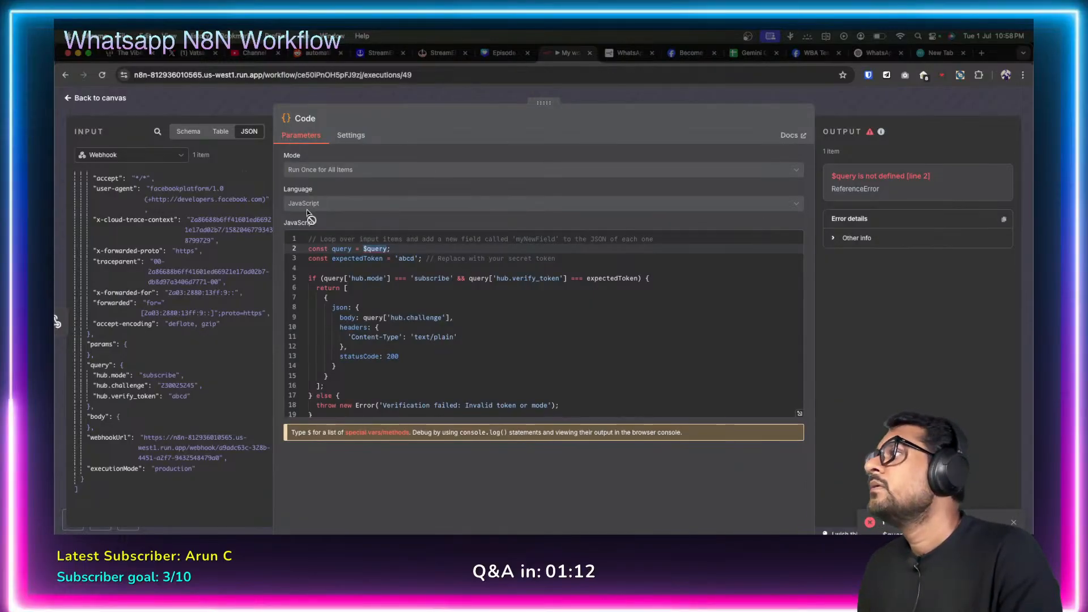
{"action": "left_click", "coordinate": [65, 98]}
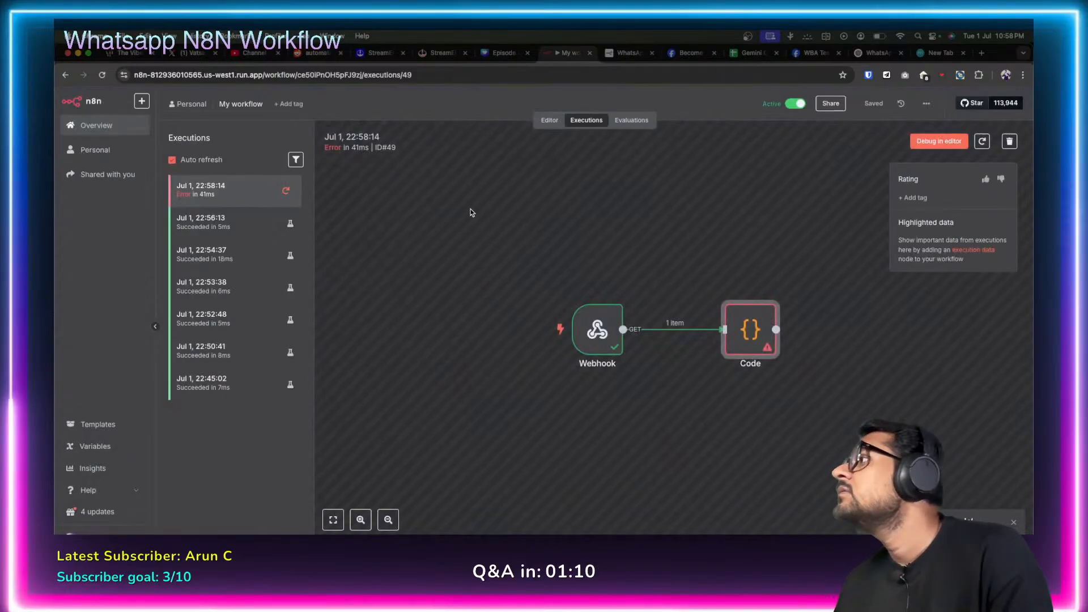
{"action": "left_click", "coordinate": [547, 120]}
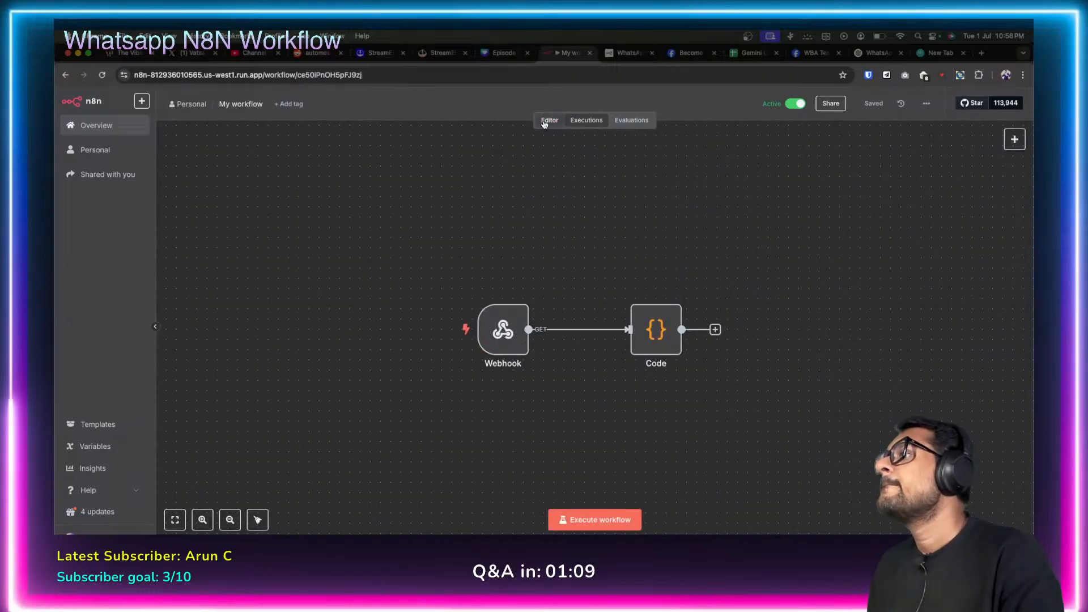
Open the Code node and delete the stray $ left on line 2 of the script.
{"action": "double_click", "coordinate": [655, 329]}
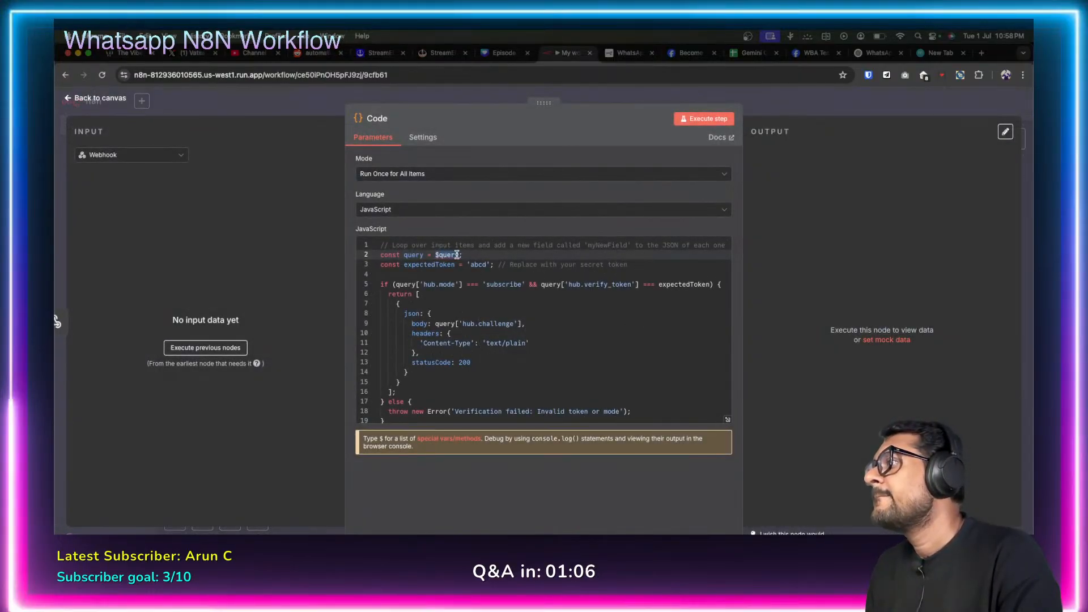
{"action": "type", "text": "$qu"}
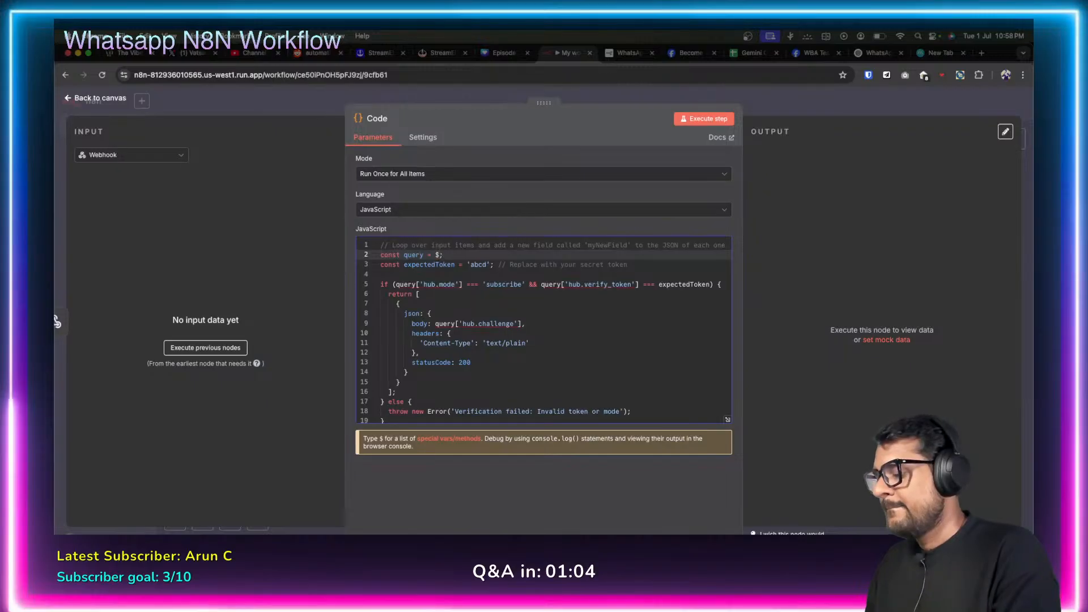
{"action": "type", "text": "json"}
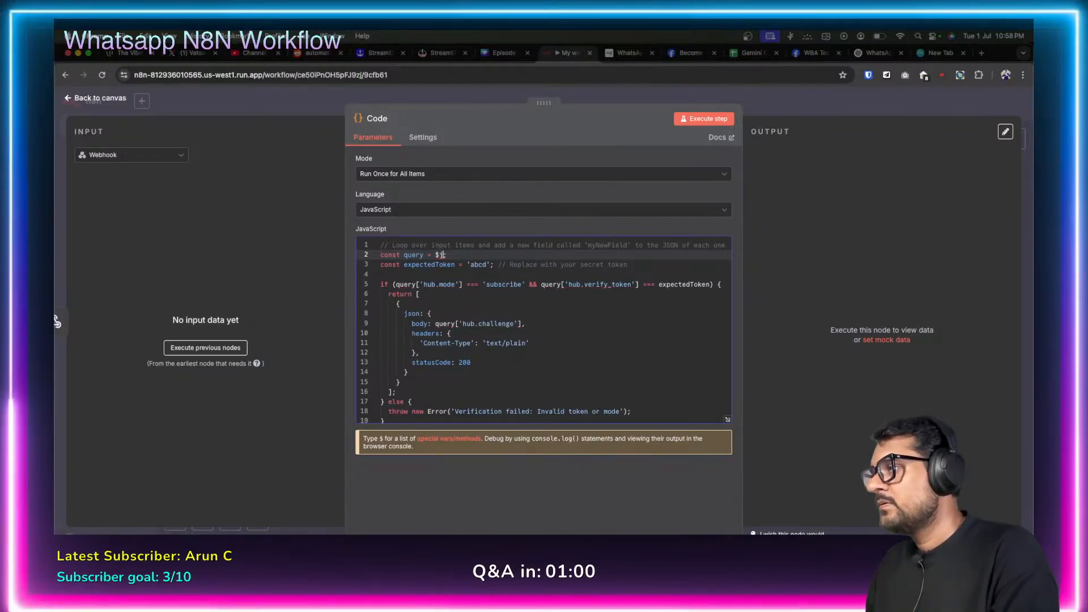
{"action": "type", "text": "."}
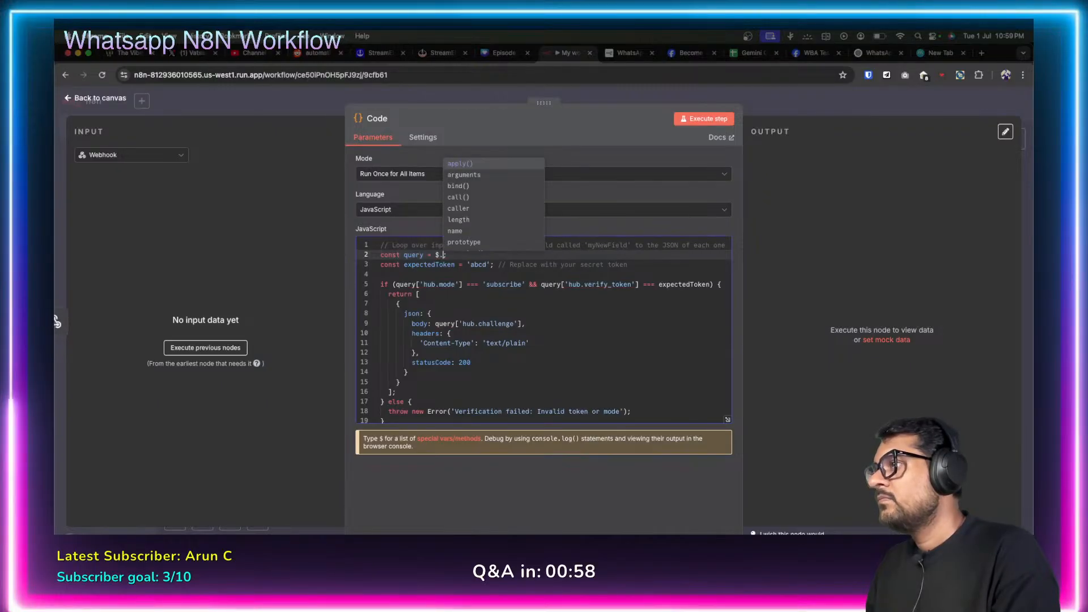
{"action": "key", "text": "Down"}
{"action": "key", "text": "Down"}
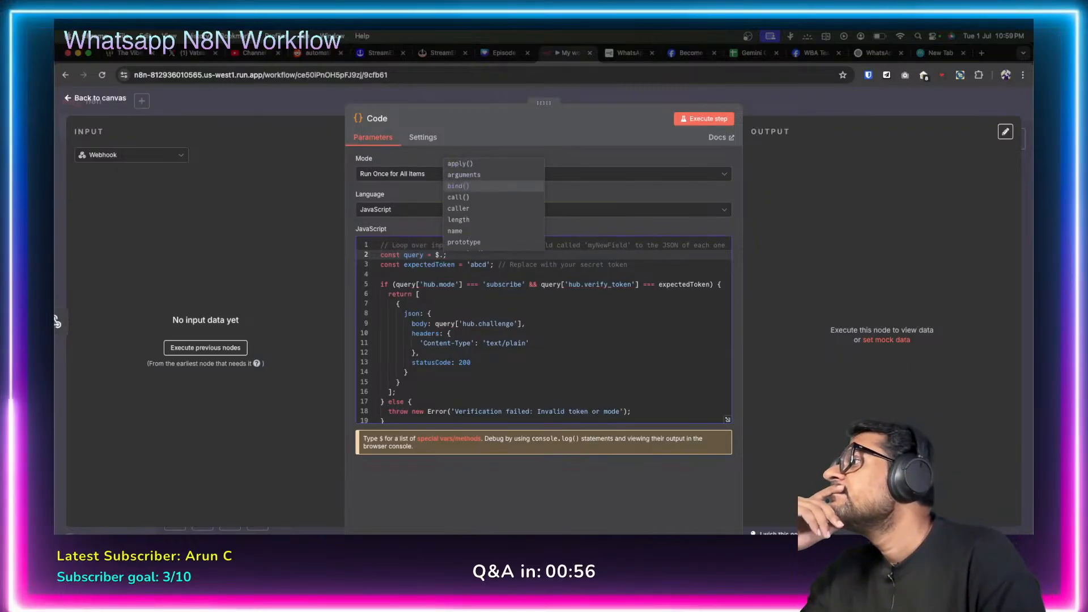
{"action": "key", "text": "Down"}
{"action": "key", "text": "Down"}
{"action": "key", "text": "Down"}
{"action": "key", "text": "Down"}
{"action": "key", "text": "Down"}
{"action": "key", "text": "Down"}
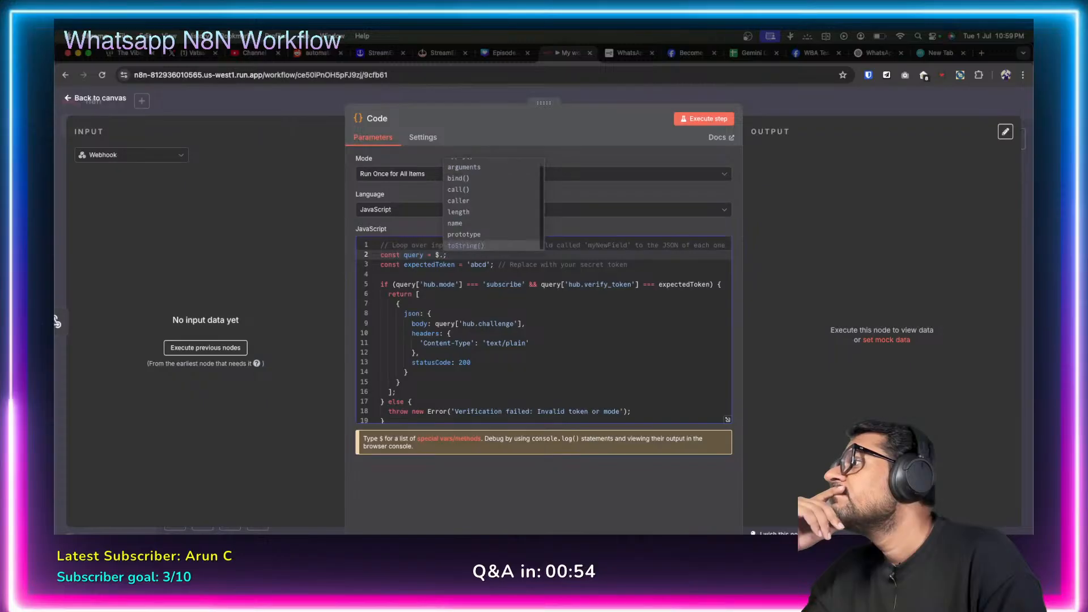
{"action": "key", "text": "Up"}
{"action": "key", "text": "Up"}
{"action": "key", "text": "Up"}
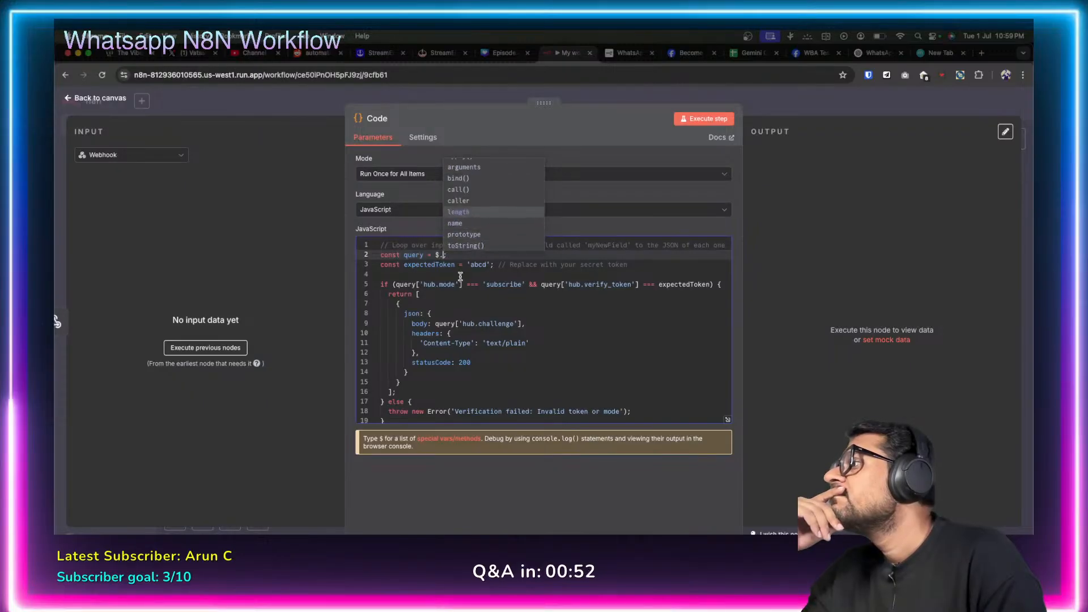
{"action": "left_click", "coordinate": [473, 295]}
{"action": "left_click", "coordinate": [444, 256]}
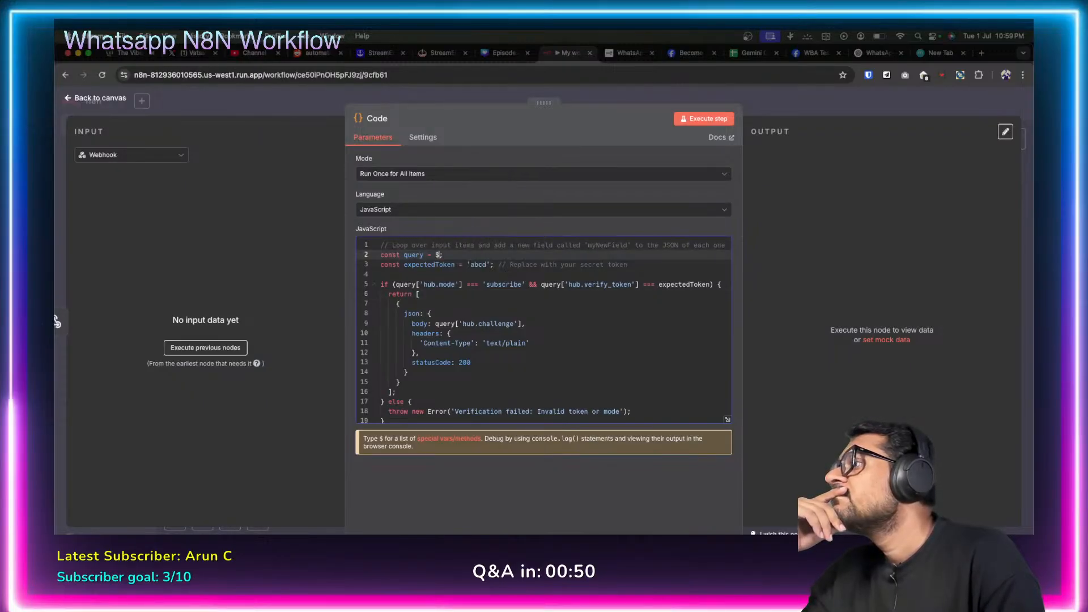
{"action": "key", "text": "BackSpace"}
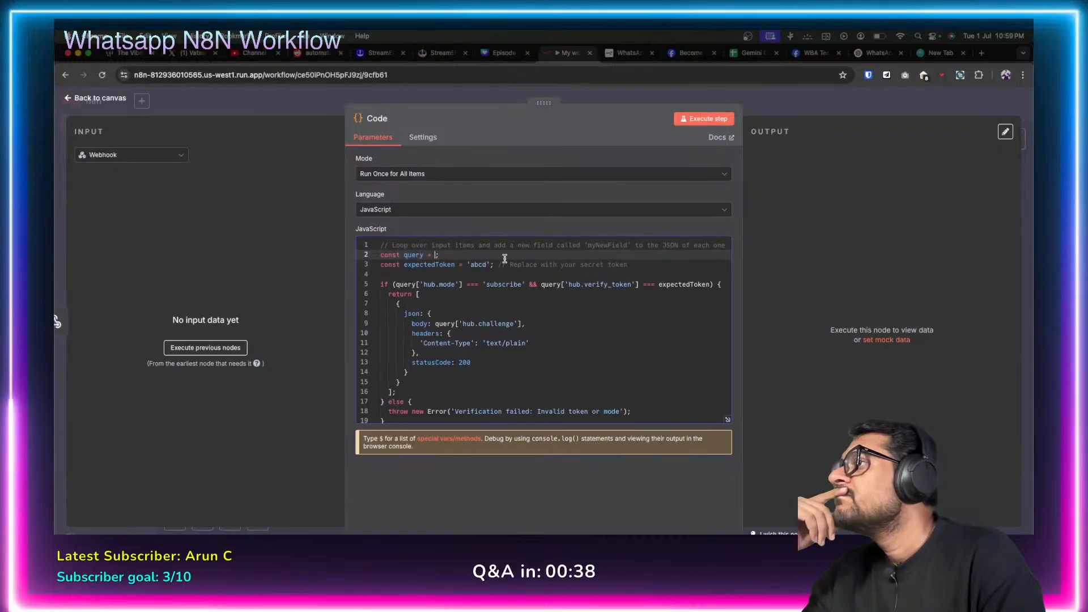
Replace line 2's self-referencing query with a {{json. expression, then open the Code node docs.
{"action": "scroll", "coordinate": [478, 330], "scroll_direction": "down", "scroll_amount": 1}
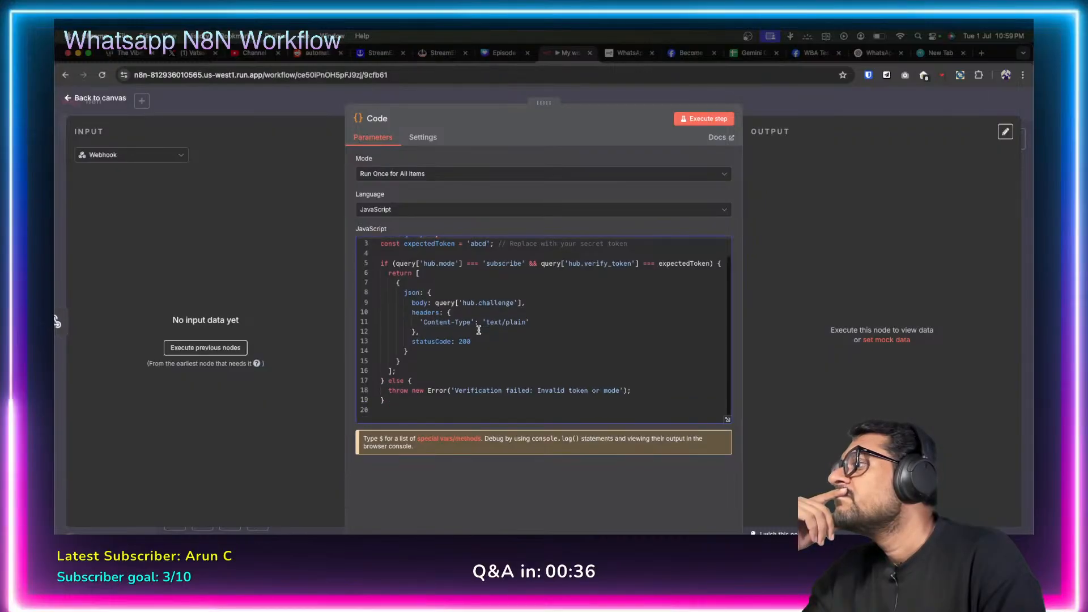
{"action": "scroll", "coordinate": [479, 330], "scroll_direction": "up", "scroll_amount": 1}
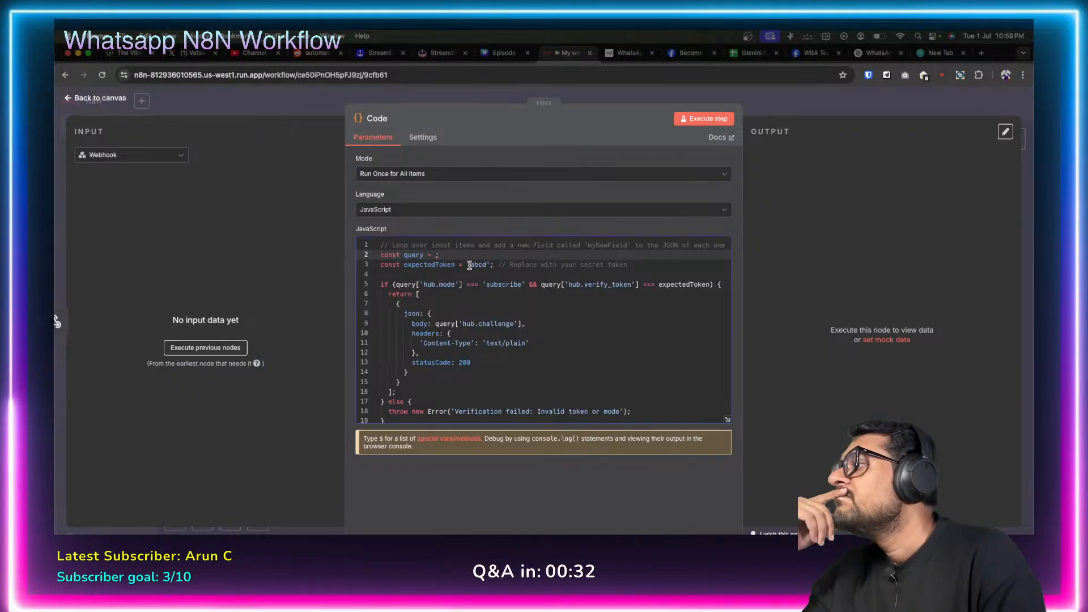
{"action": "type", "text": "query"}
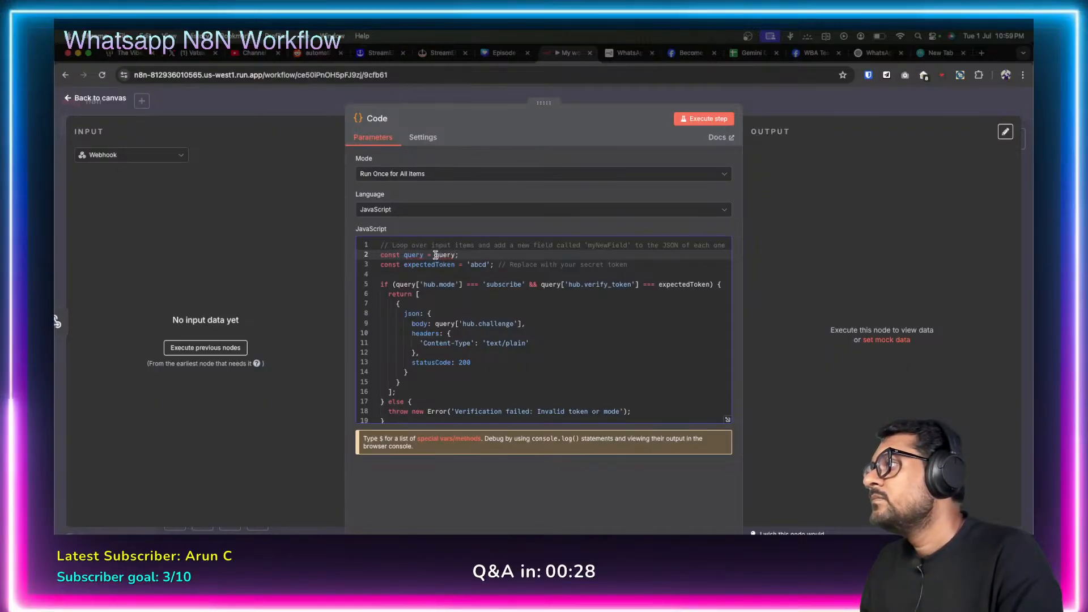
{"action": "mouse_move", "coordinate": [447, 256]}
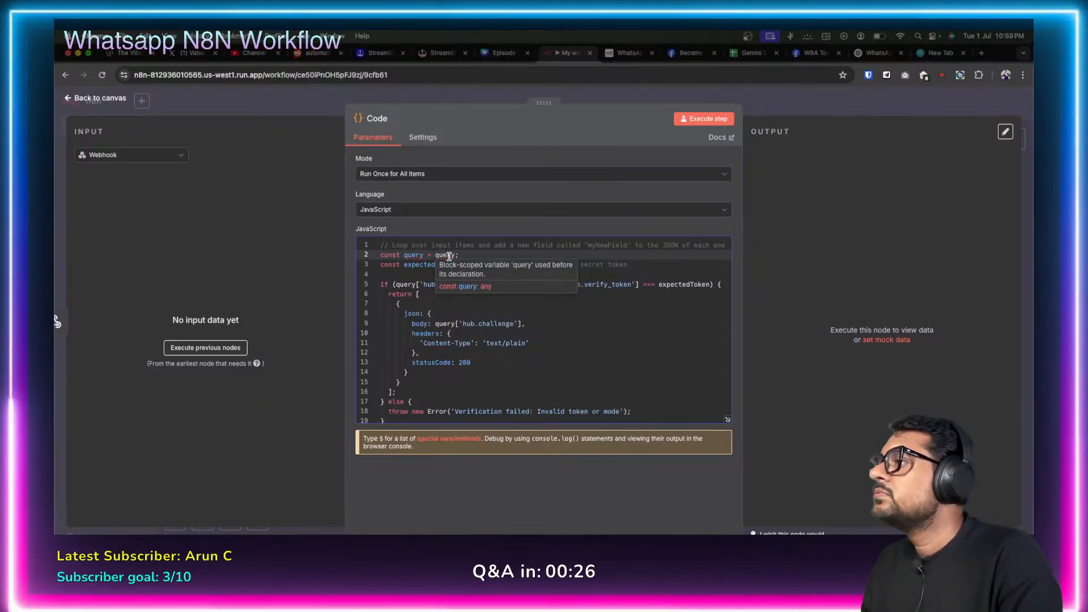
{"action": "double_click", "coordinate": [447, 255]}
{"action": "key", "text": "BackSpace"}
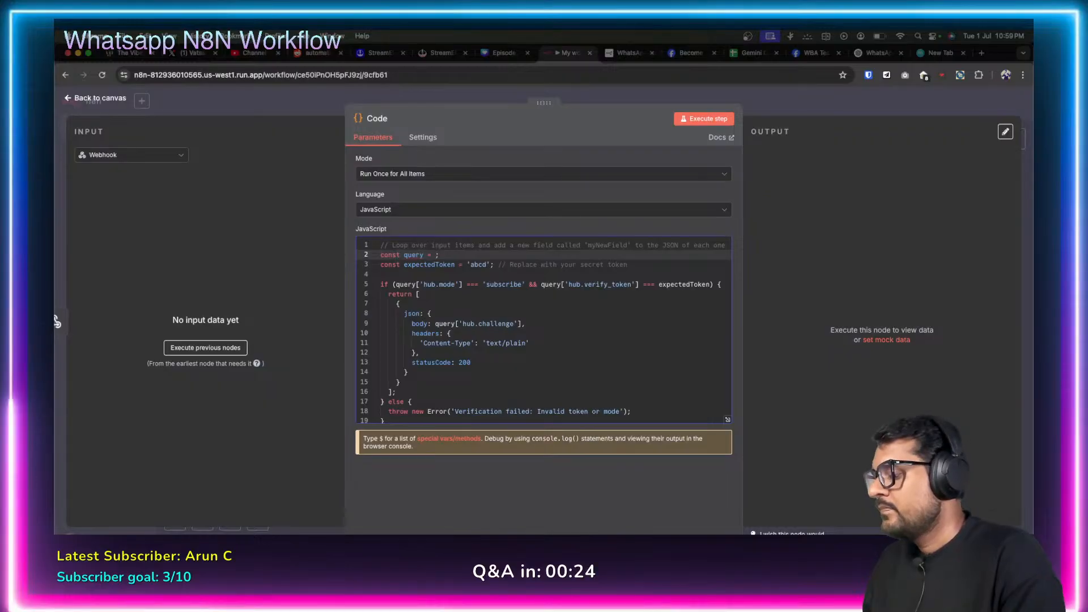
{"action": "type", "text": "{"}
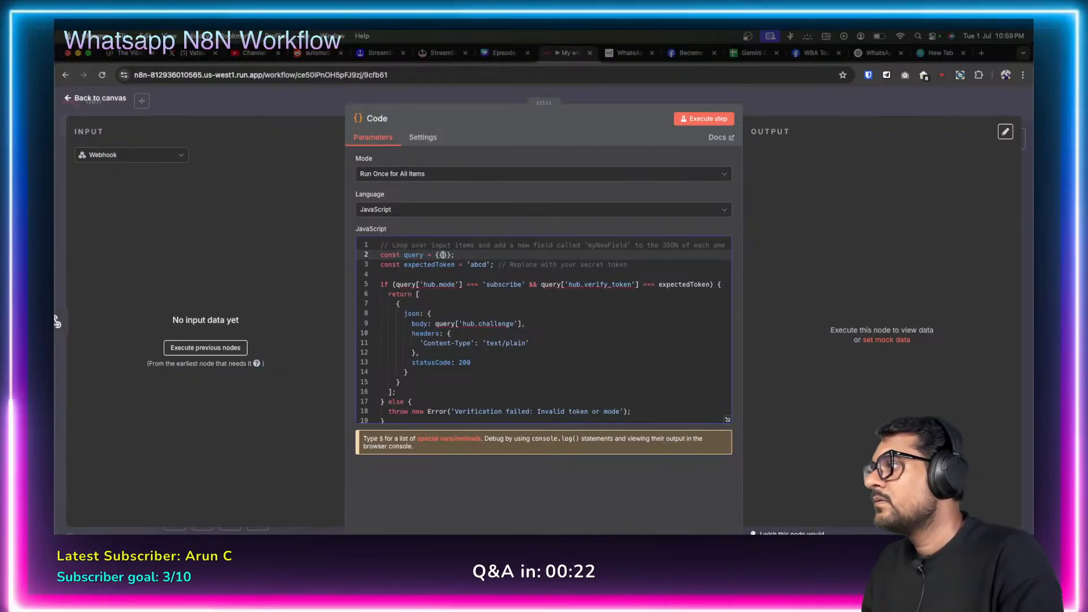
{"action": "type", "text": "{$json."}
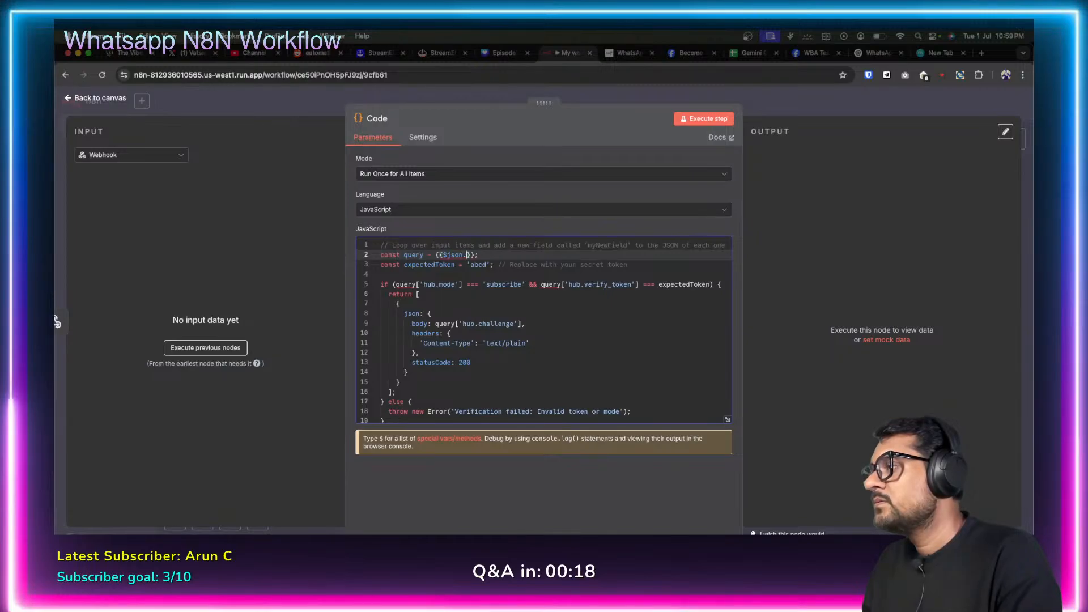
{"action": "key", "text": "BackSpace"}
{"action": "key", "text": "BackSpace"}
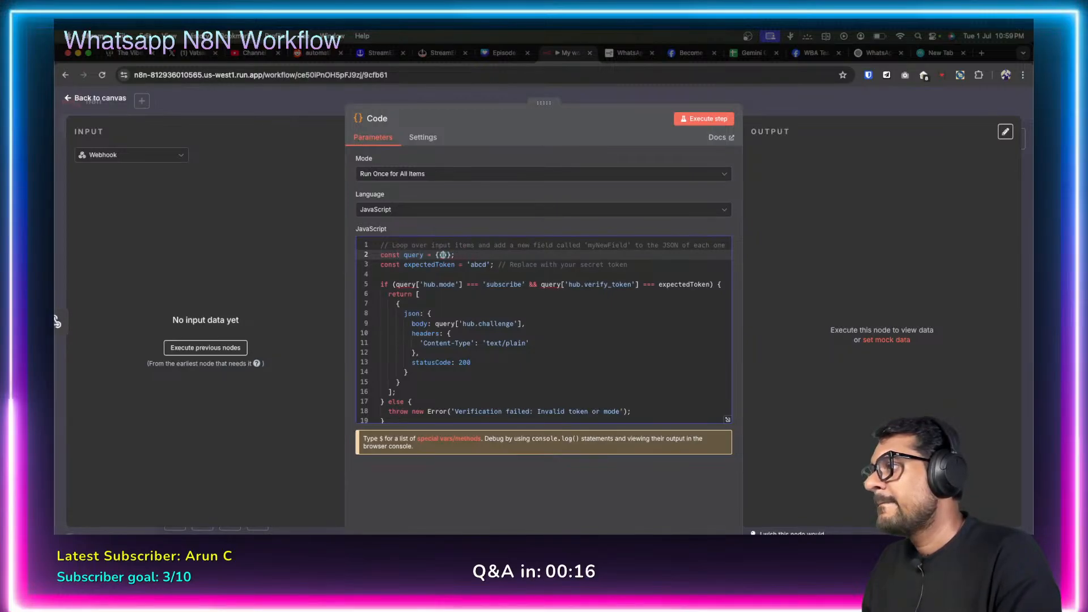
{"action": "left_click", "coordinate": [717, 137]}
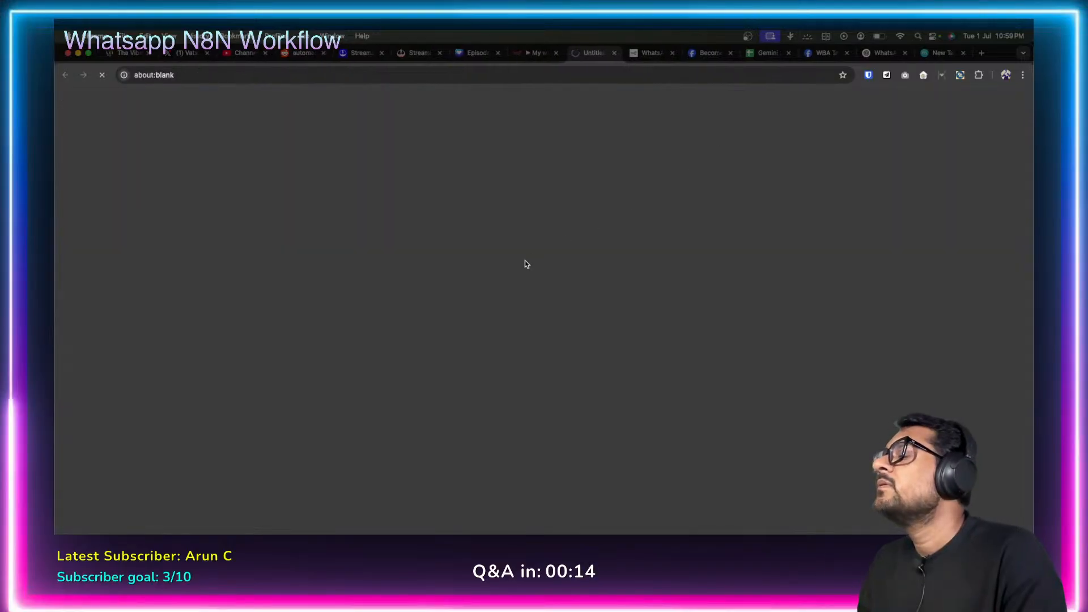
Find 'Built-in methods and variables' in the Code node docs and highlight the $variableName syntax.
{"action": "scroll", "coordinate": [575, 343], "scroll_direction": "down", "scroll_amount": 10}
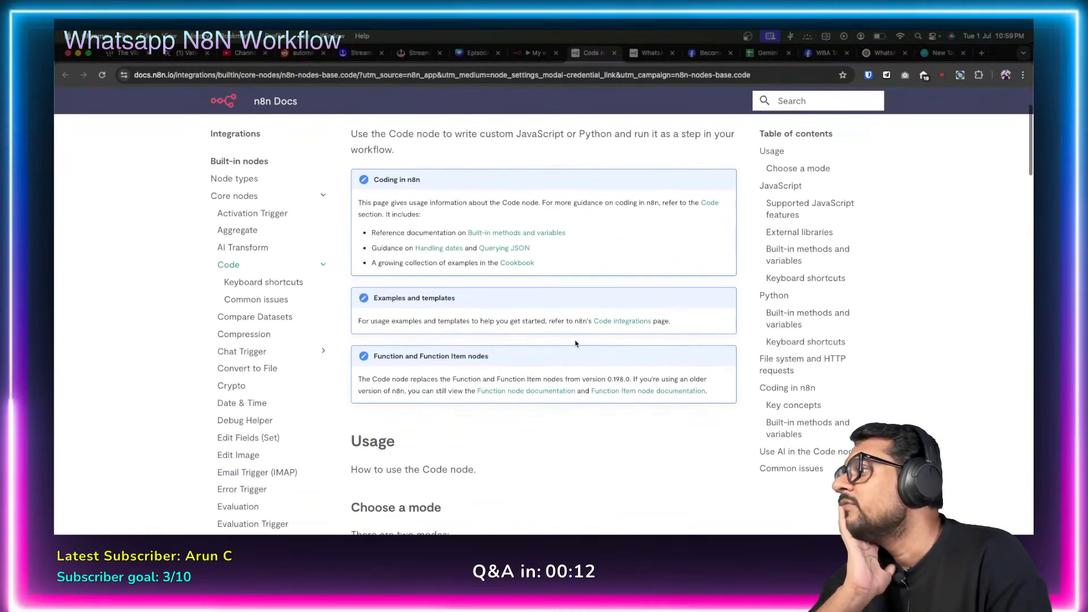
{"action": "scroll", "coordinate": [575, 340], "scroll_direction": "down", "scroll_amount": 10}
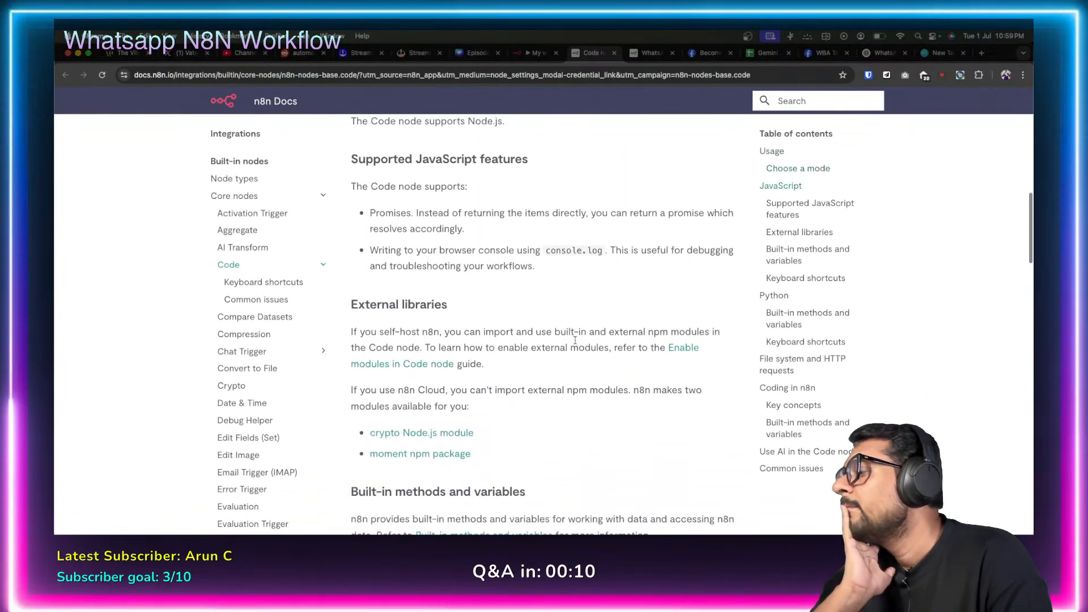
{"action": "scroll", "coordinate": [575, 343], "scroll_direction": "down", "scroll_amount": 5}
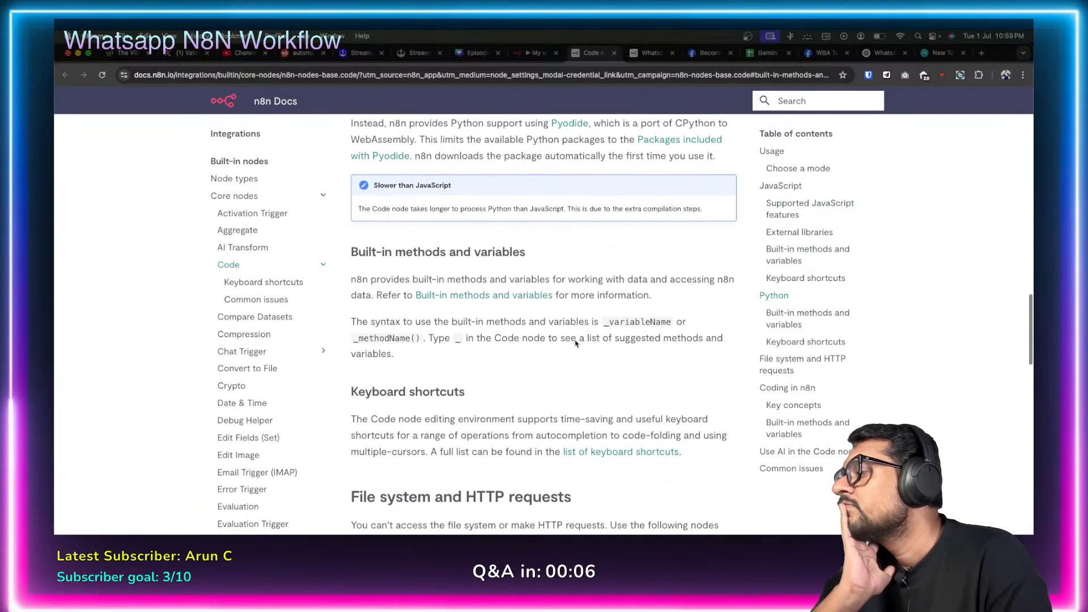
{"action": "scroll", "coordinate": [575, 343], "scroll_direction": "down", "scroll_amount": 6}
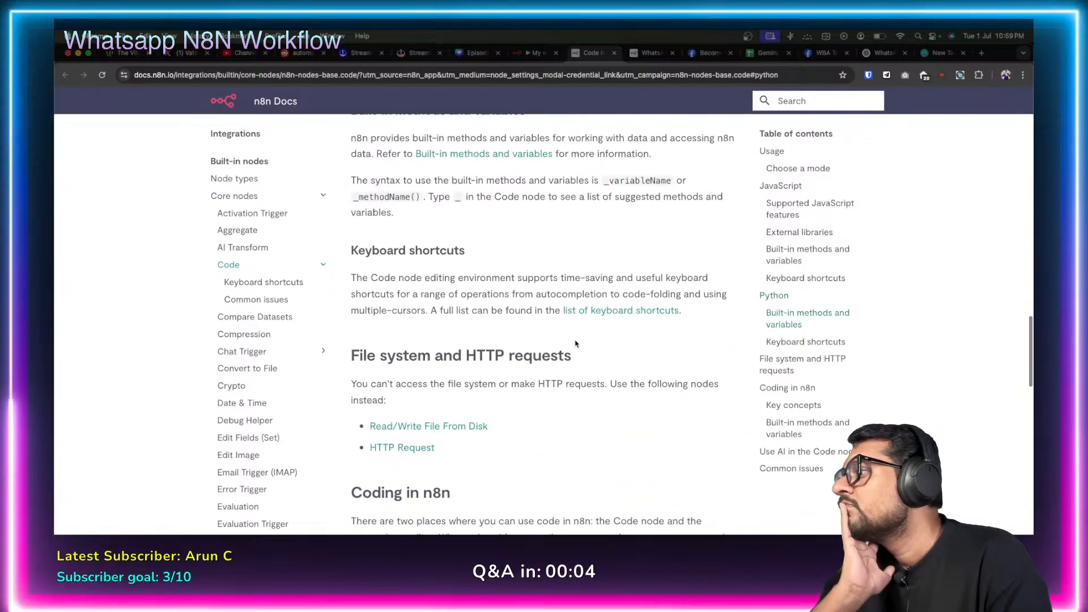
{"action": "scroll", "coordinate": [575, 343], "scroll_direction": "down", "scroll_amount": 6}
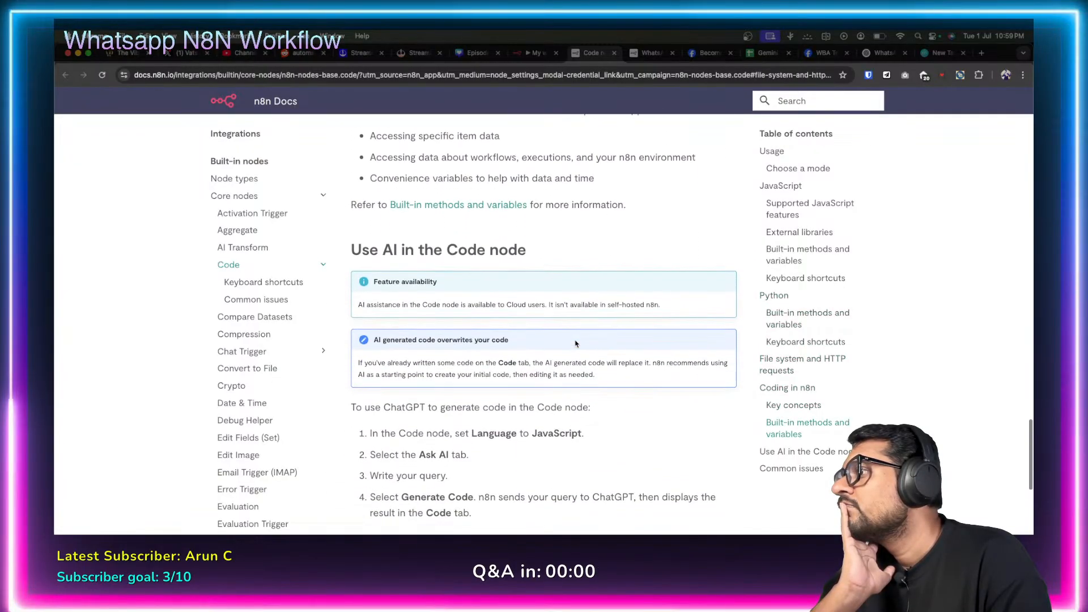
{"action": "scroll", "coordinate": [575, 342], "scroll_direction": "down", "scroll_amount": 4}
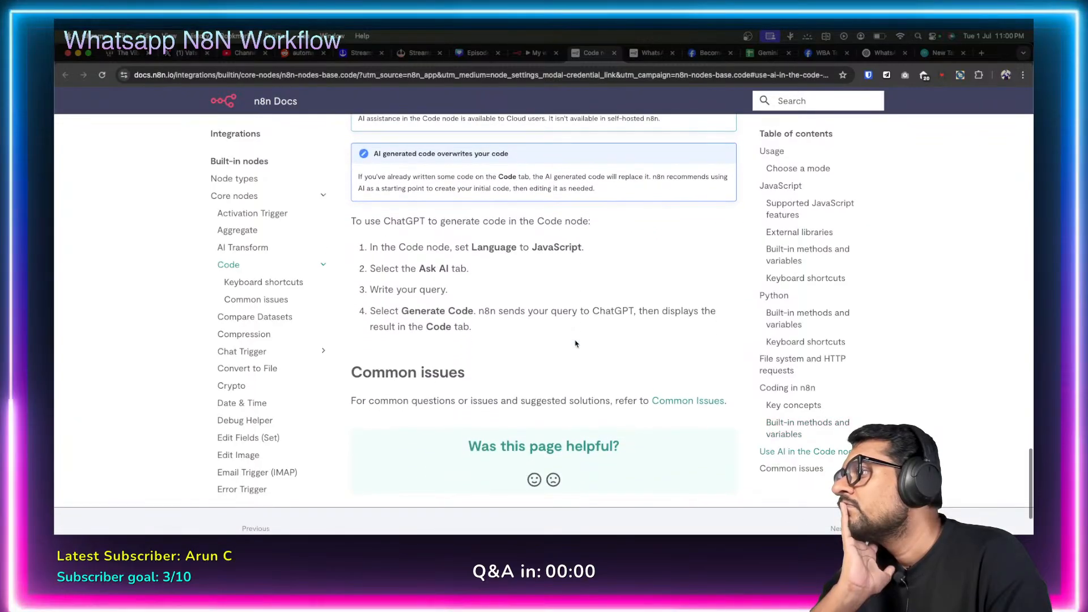
{"action": "scroll", "coordinate": [575, 343], "scroll_direction": "up", "scroll_amount": 10}
{"action": "scroll", "coordinate": [575, 343], "scroll_direction": "up", "scroll_amount": 5}
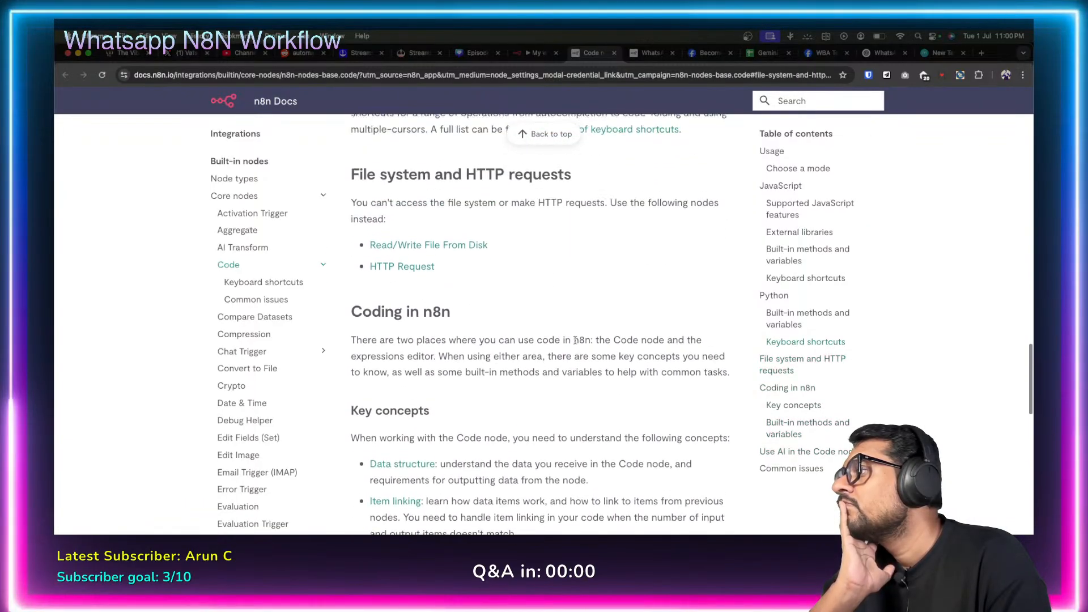
{"action": "scroll", "coordinate": [575, 340], "scroll_direction": "up", "scroll_amount": 5}
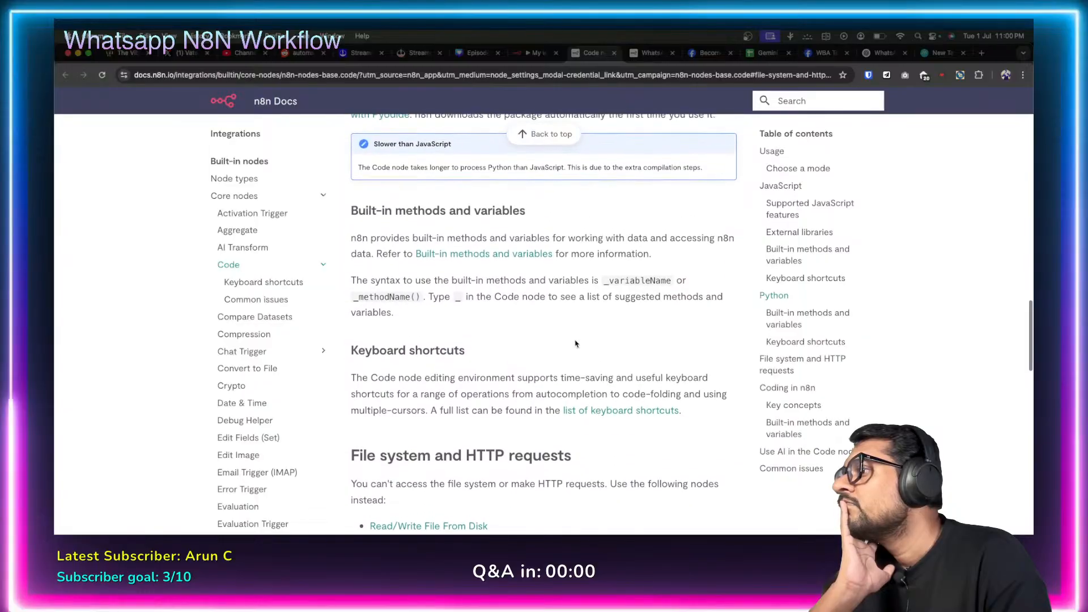
{"action": "scroll", "coordinate": [575, 343], "scroll_direction": "up", "scroll_amount": 5}
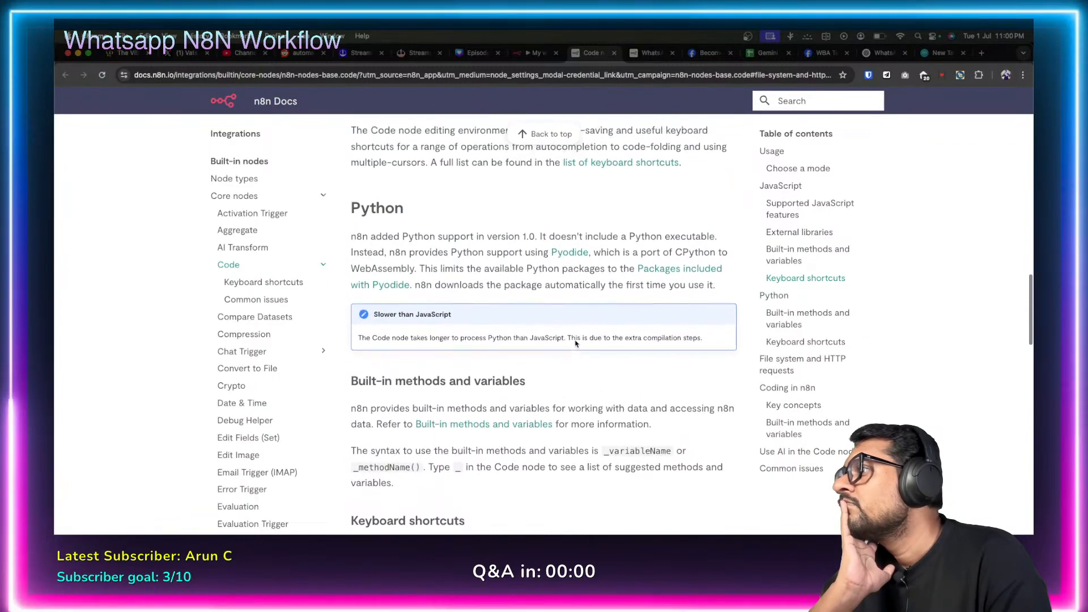
{"action": "scroll", "coordinate": [575, 343], "scroll_direction": "up", "scroll_amount": 5}
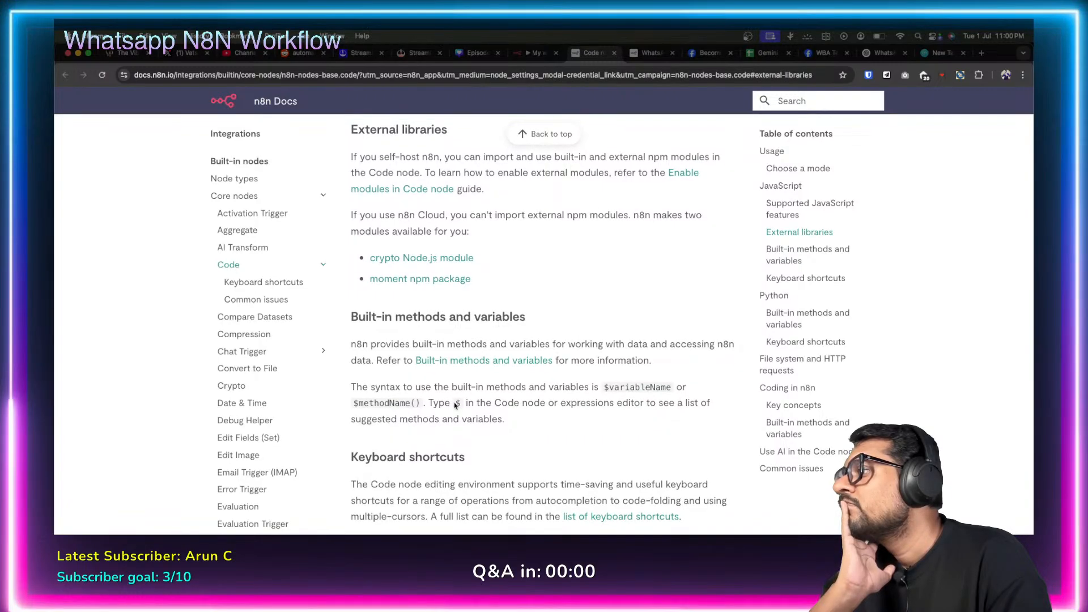
{"action": "mouse_move", "coordinate": [456, 403]}
{"action": "left_mouse_down"}
{"action": "mouse_move", "coordinate": [478, 403]}
{"action": "mouse_move", "coordinate": [464, 402]}
{"action": "left_mouse_up"}
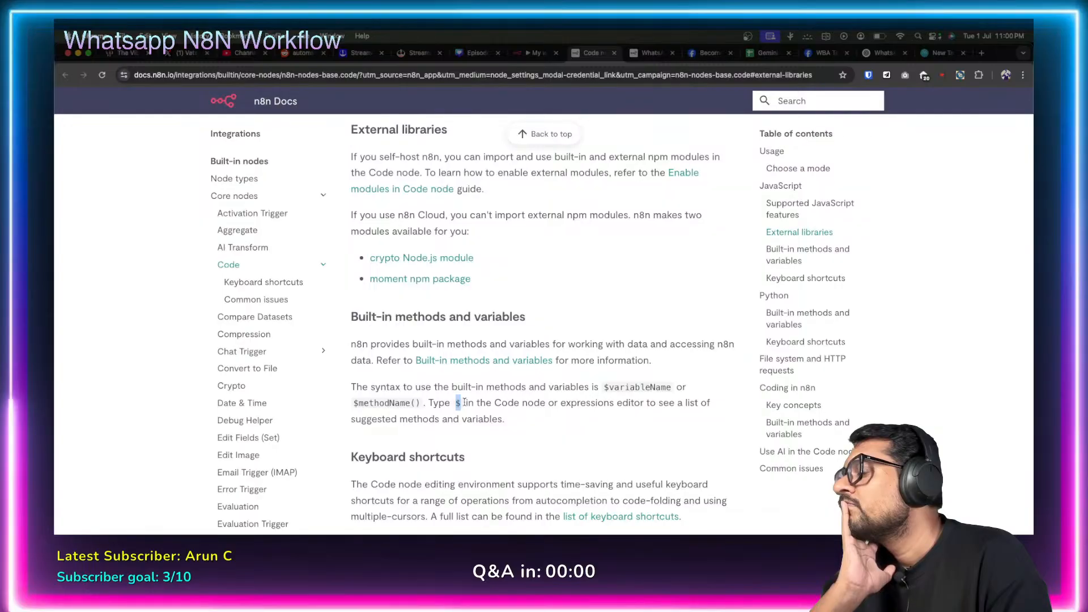
{"action": "left_click_drag", "start_coordinate": [601, 386], "coordinate": [672, 391]}
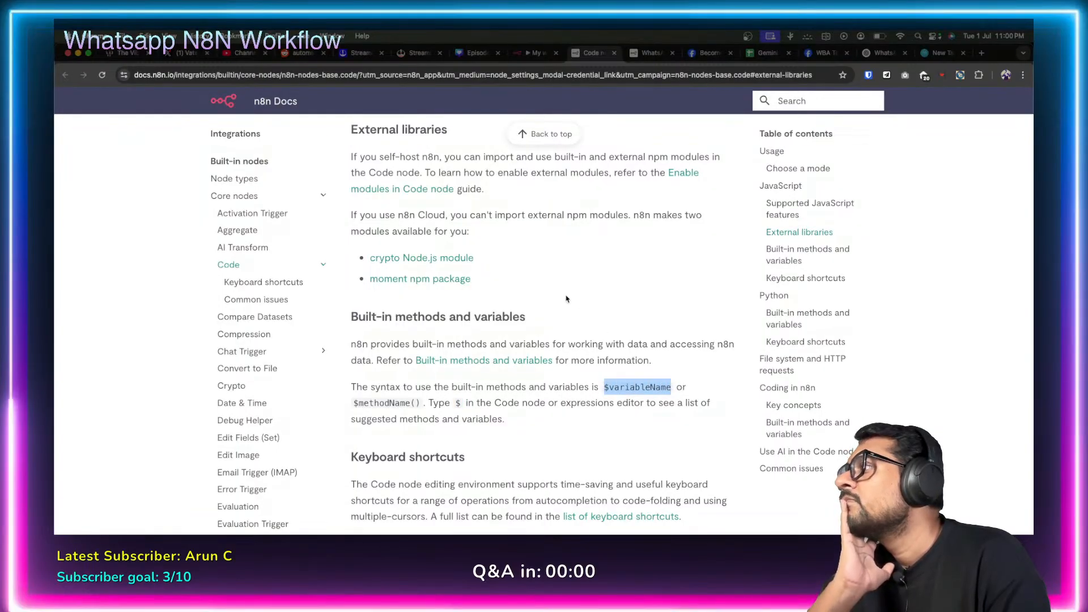
Scroll back up to the Code node page's introduction.
{"action": "scroll", "coordinate": [573, 279], "scroll_direction": "up", "scroll_amount": 5}
{"action": "scroll", "coordinate": [573, 280], "scroll_direction": "up", "scroll_amount": 8}
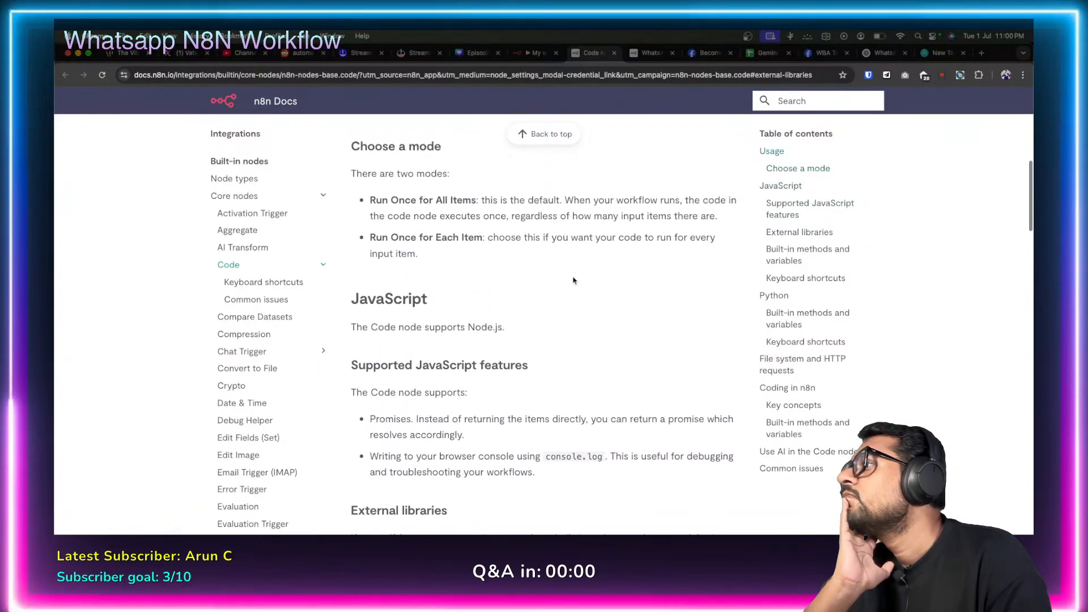
{"action": "scroll", "coordinate": [573, 280], "scroll_direction": "up", "scroll_amount": 5}
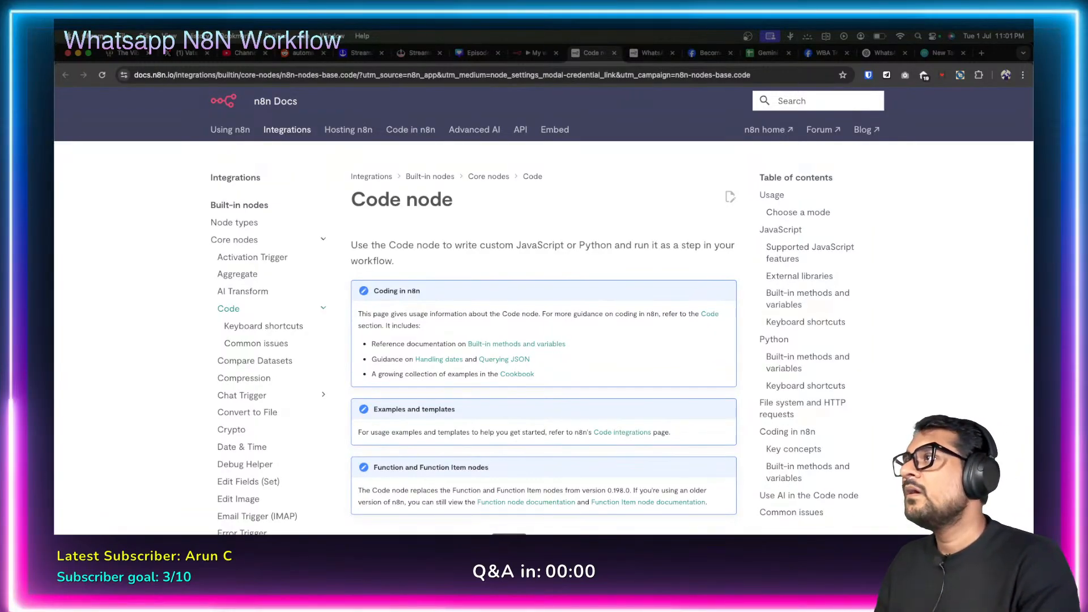
Go to Overview, choose Save at the 'Save changes before leaving?' prompt, and open 'Gemini Flash'.
{"action": "left_click", "coordinate": [530, 54]}
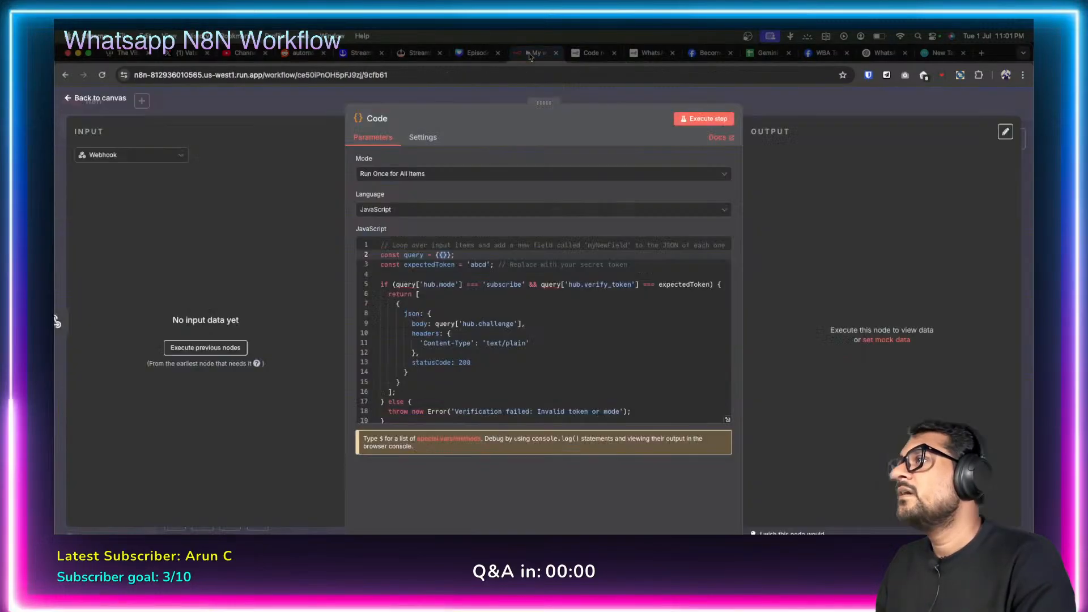
{"action": "left_click", "coordinate": [67, 98]}
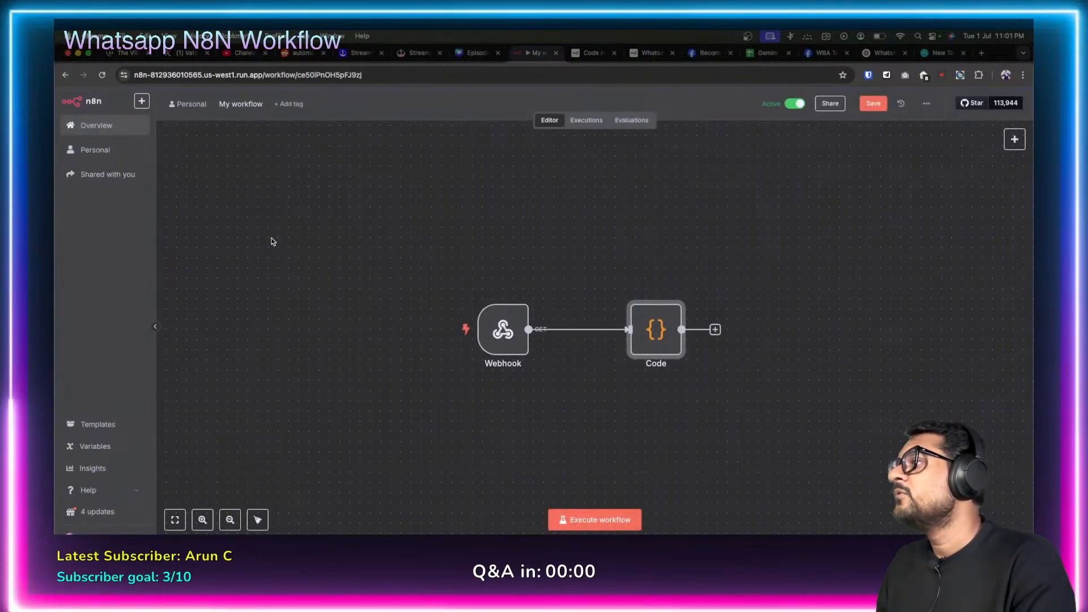
{"action": "left_click", "coordinate": [102, 126]}
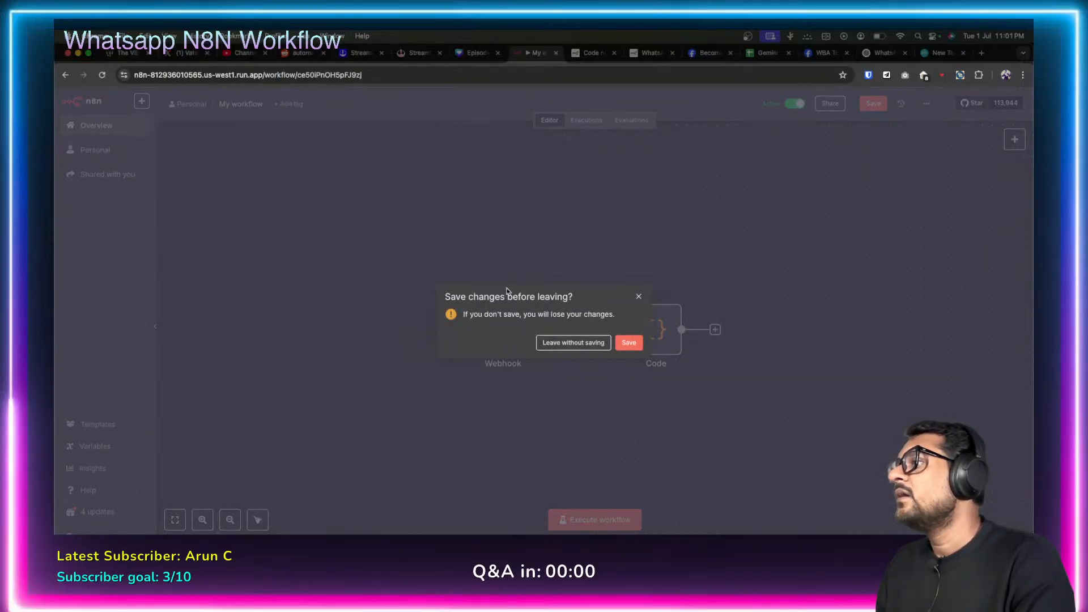
{"action": "left_click", "coordinate": [626, 343]}
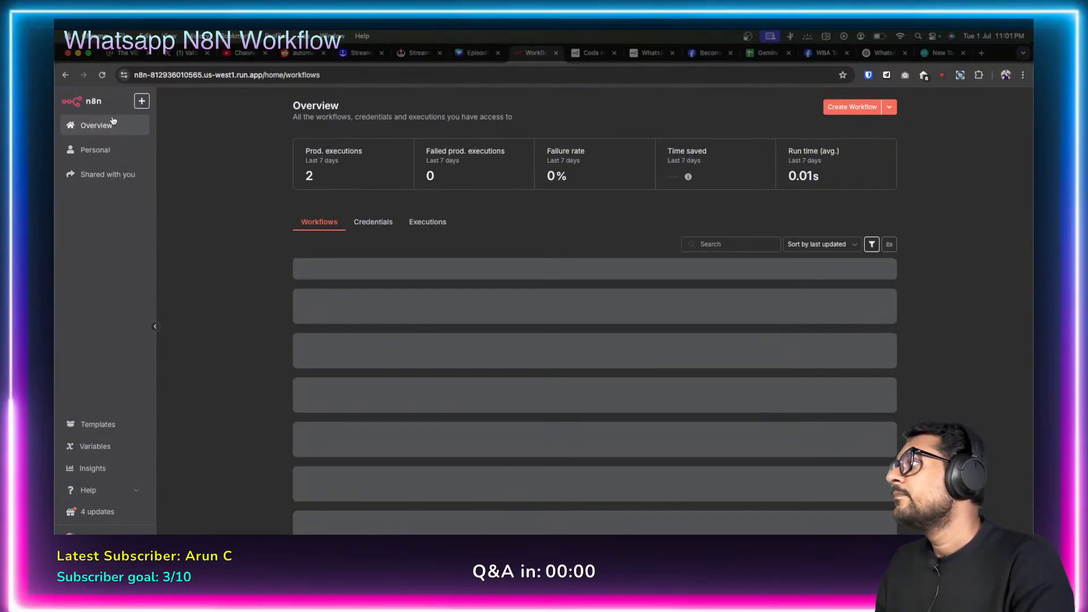
{"action": "left_click", "coordinate": [288, 306]}
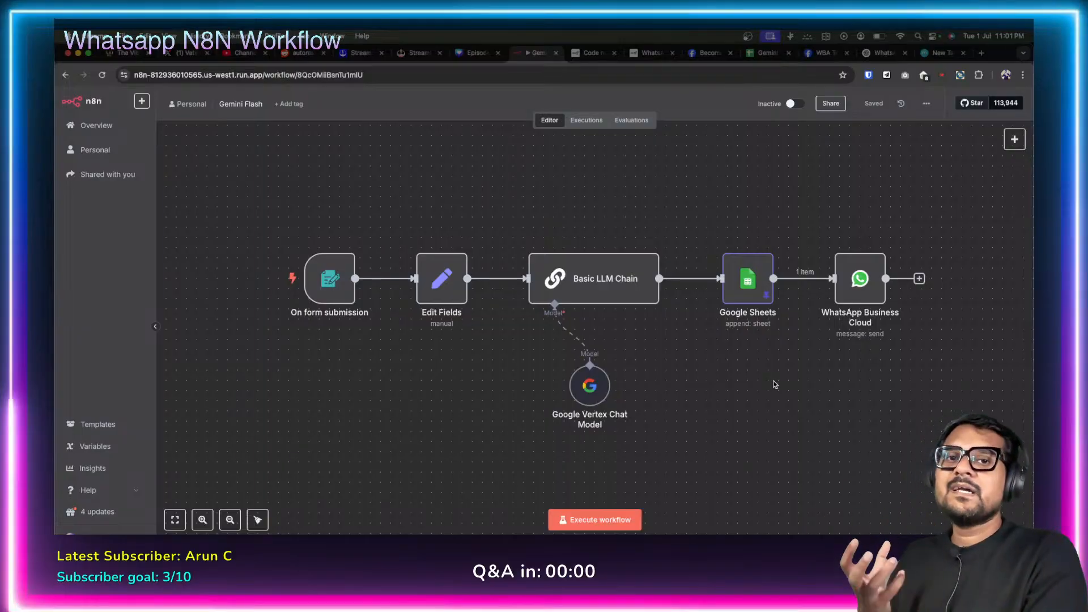
{"action": "mouse_move", "coordinate": [738, 256]}
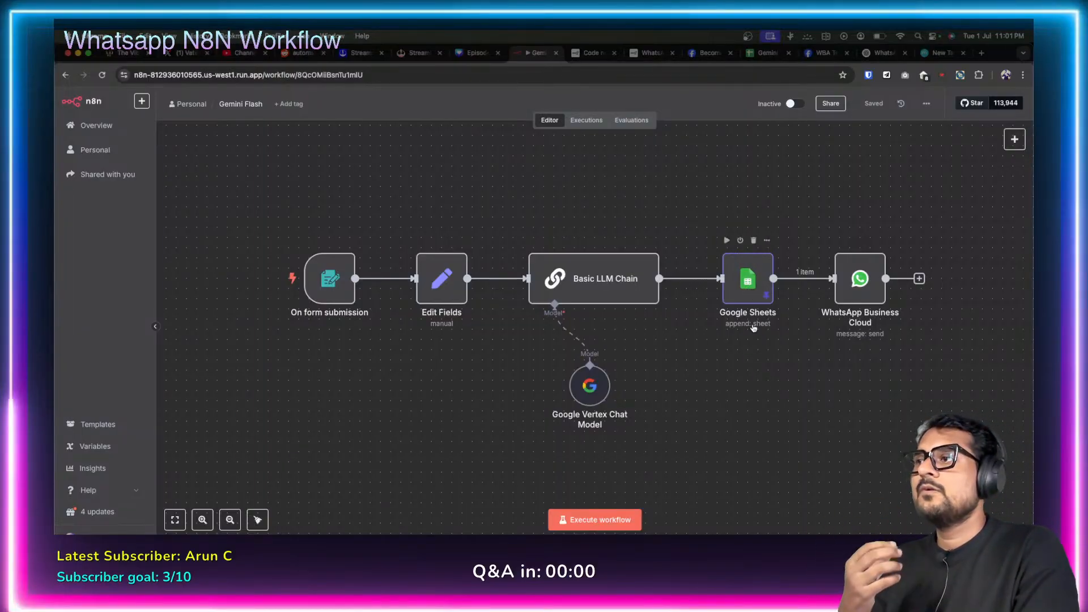
Open the WhatsApp Business Cloud node, then switch to the 'WBA Test' Meta webhook Configuration page.
{"action": "left_click", "coordinate": [860, 286]}
{"action": "double_click", "coordinate": [860, 287]}
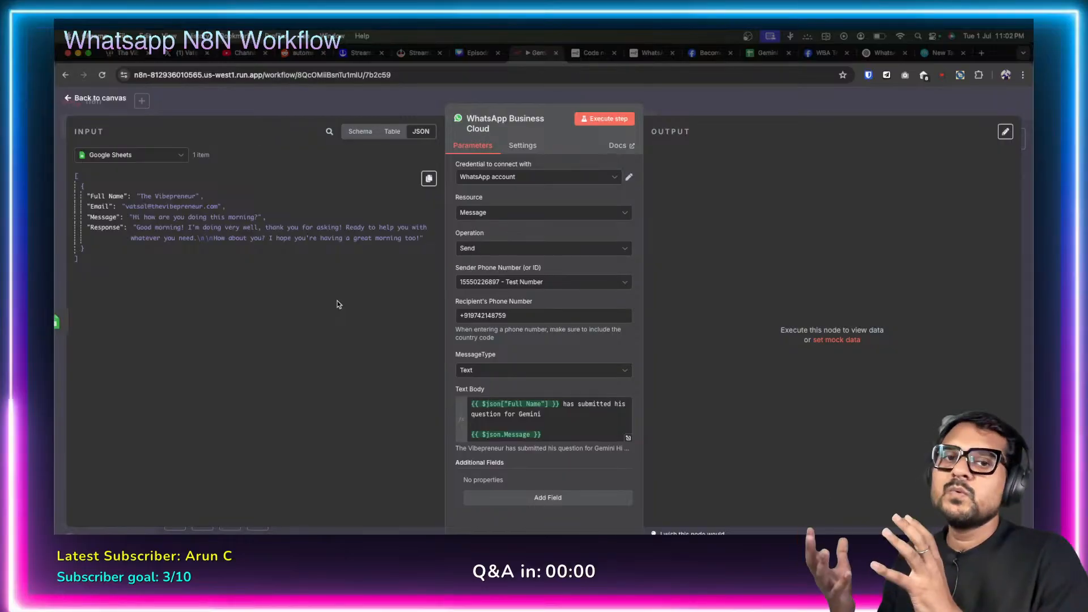
{"action": "key", "text": "ctrl+Tab"}
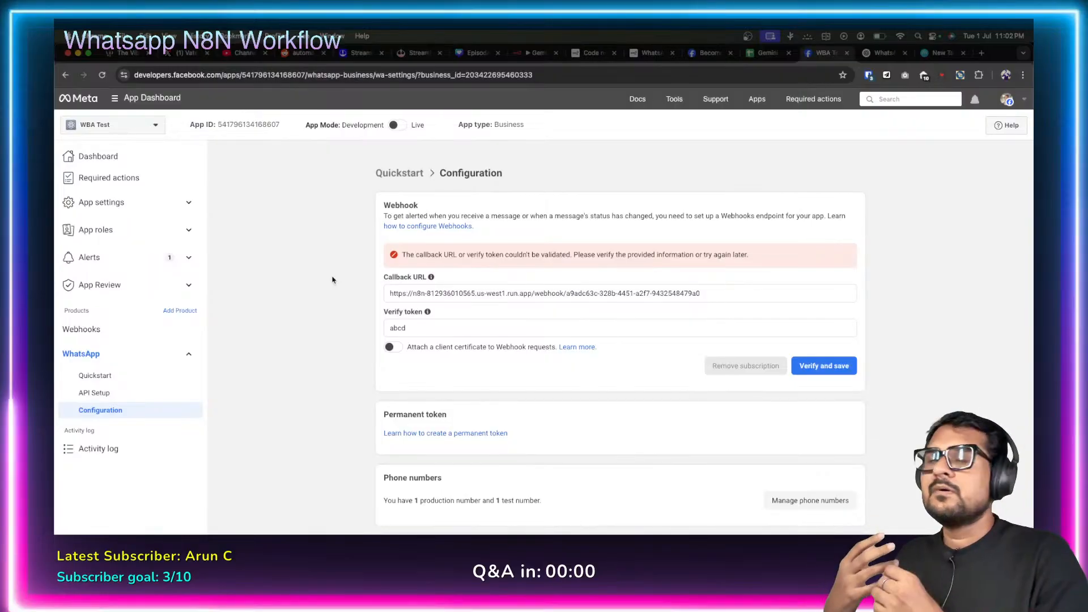
Compare the n8n WhatsApp node with Meta's webhook settings, then run Execute step on the node.
{"action": "scroll", "coordinate": [332, 280], "scroll_direction": "down", "scroll_amount": 1}
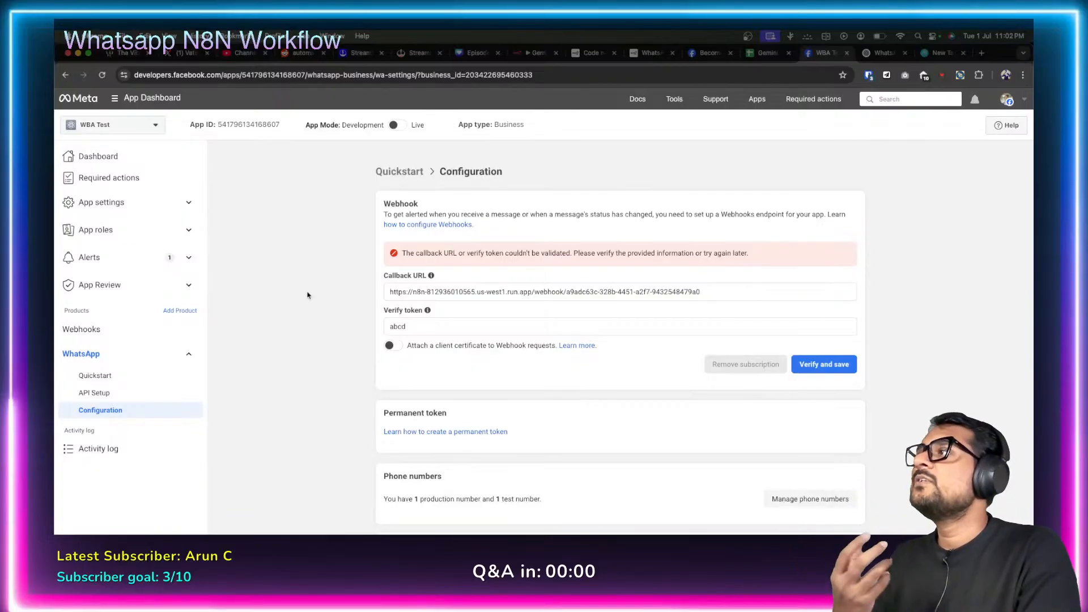
{"action": "left_click", "coordinate": [536, 53]}
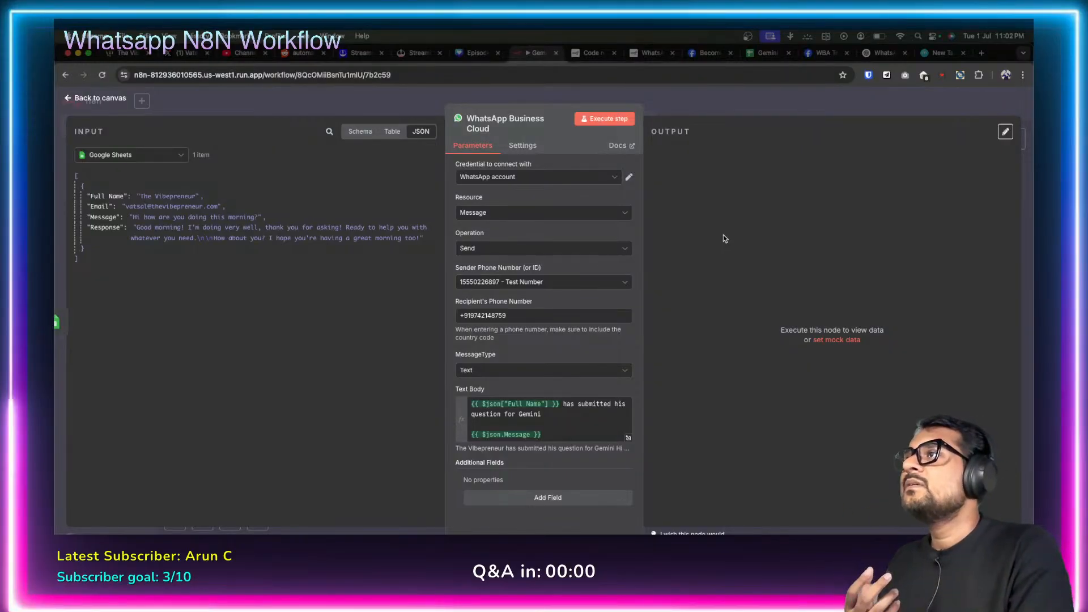
{"action": "left_click", "coordinate": [823, 54]}
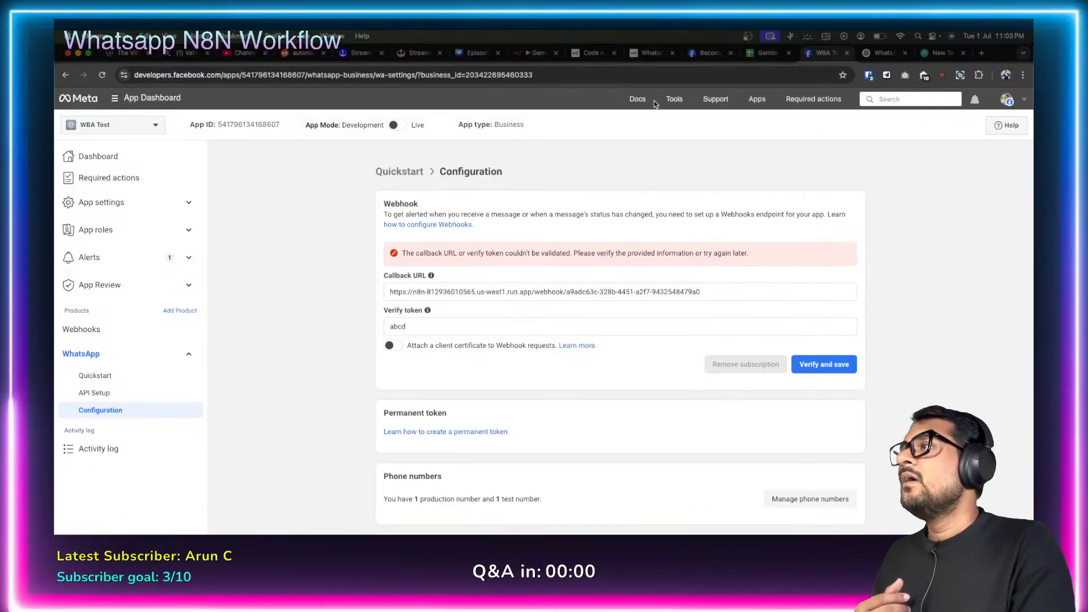
{"action": "left_click", "coordinate": [535, 53]}
{"action": "left_click", "coordinate": [583, 117]}
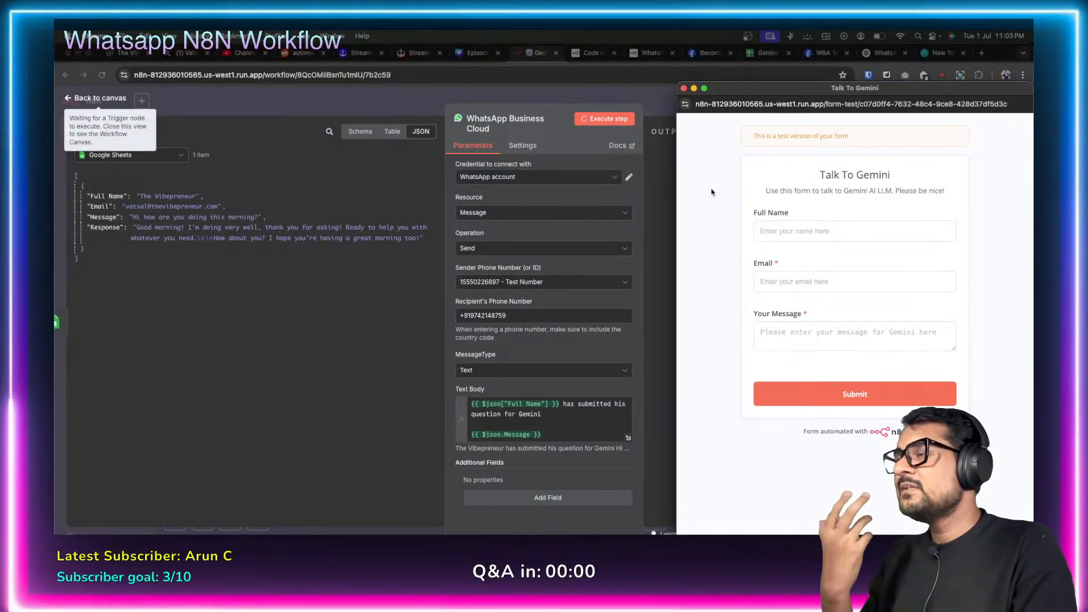
Close the Talk To Gemini form, stop the waiting run, reopen the WhatsApp node, then return to Meta.
{"action": "left_click_drag", "start_coordinate": [700, 88], "coordinate": [676, 89]}
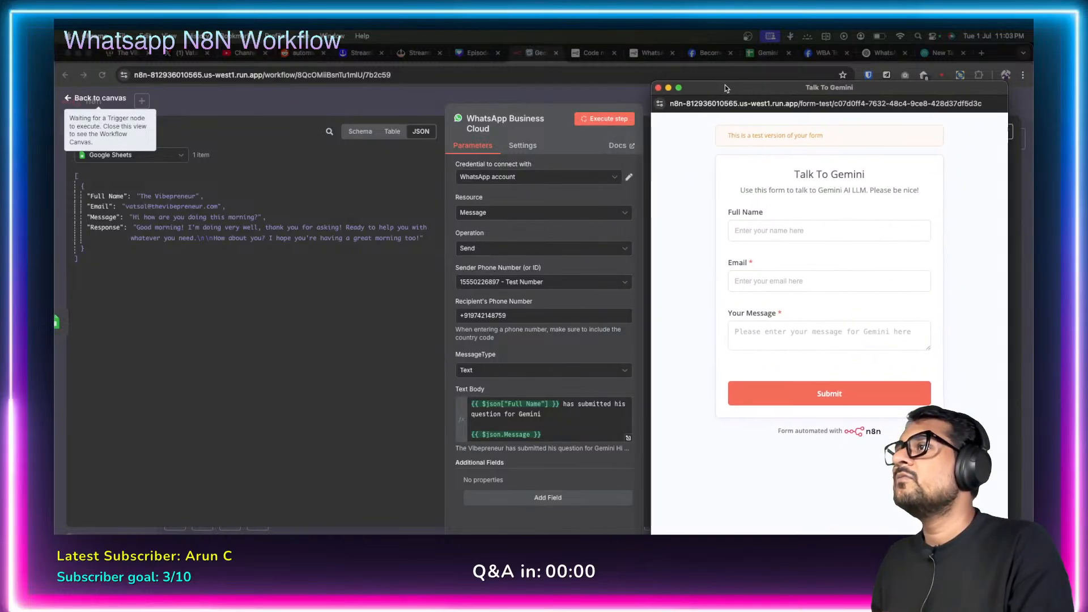
{"action": "left_click", "coordinate": [659, 88]}
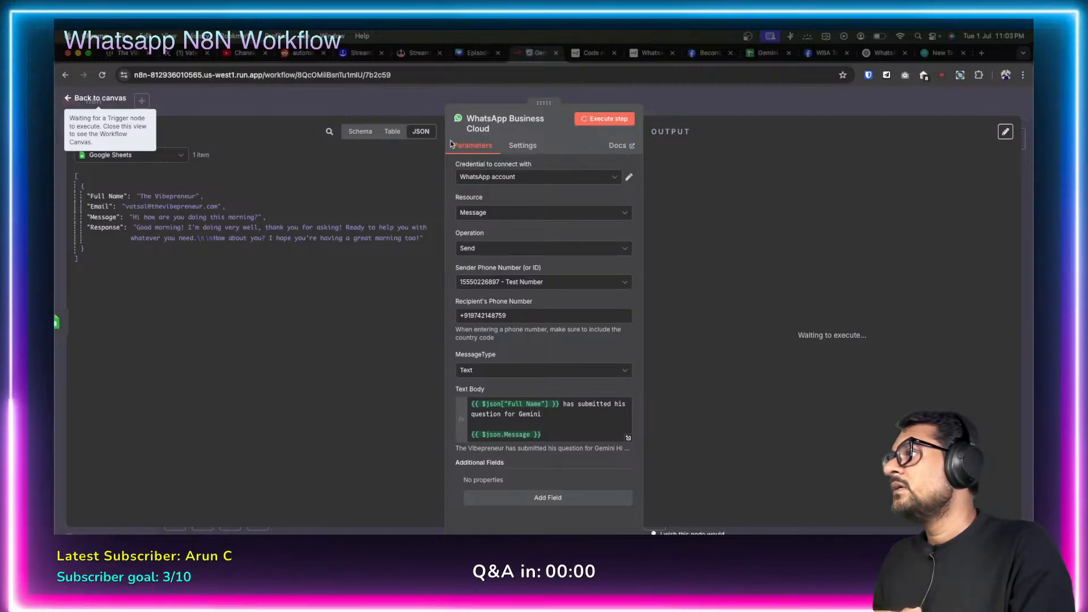
{"action": "left_click", "coordinate": [67, 100]}
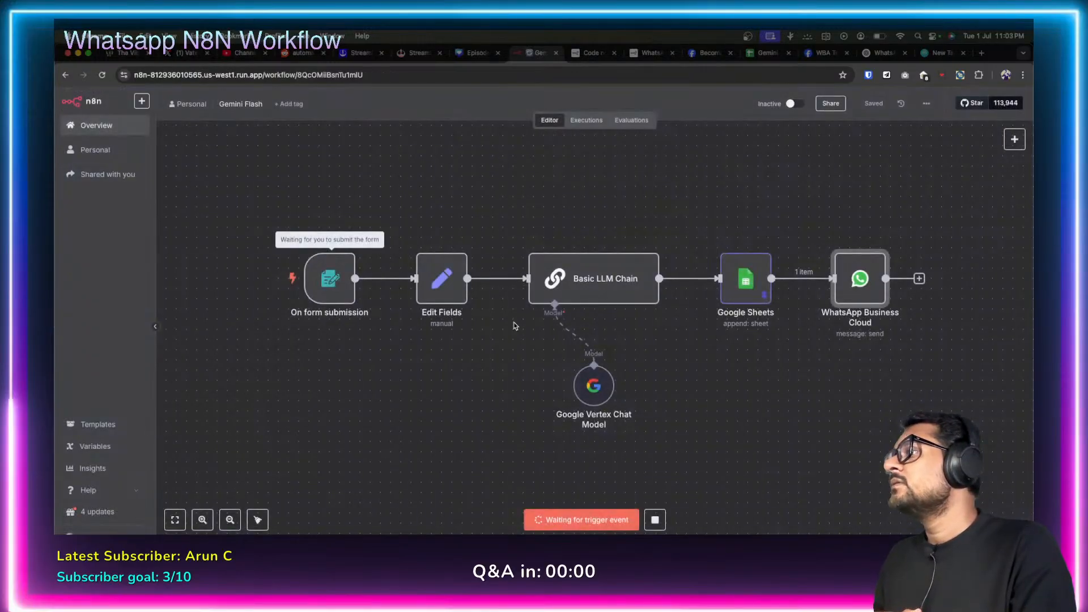
{"action": "left_click", "coordinate": [655, 520]}
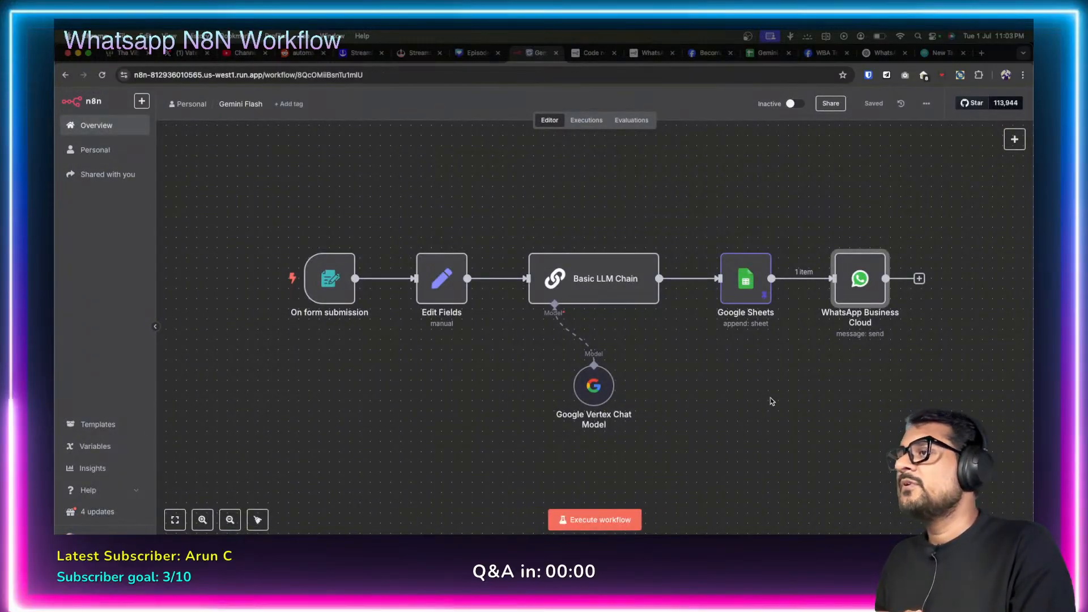
{"action": "double_click", "coordinate": [863, 276]}
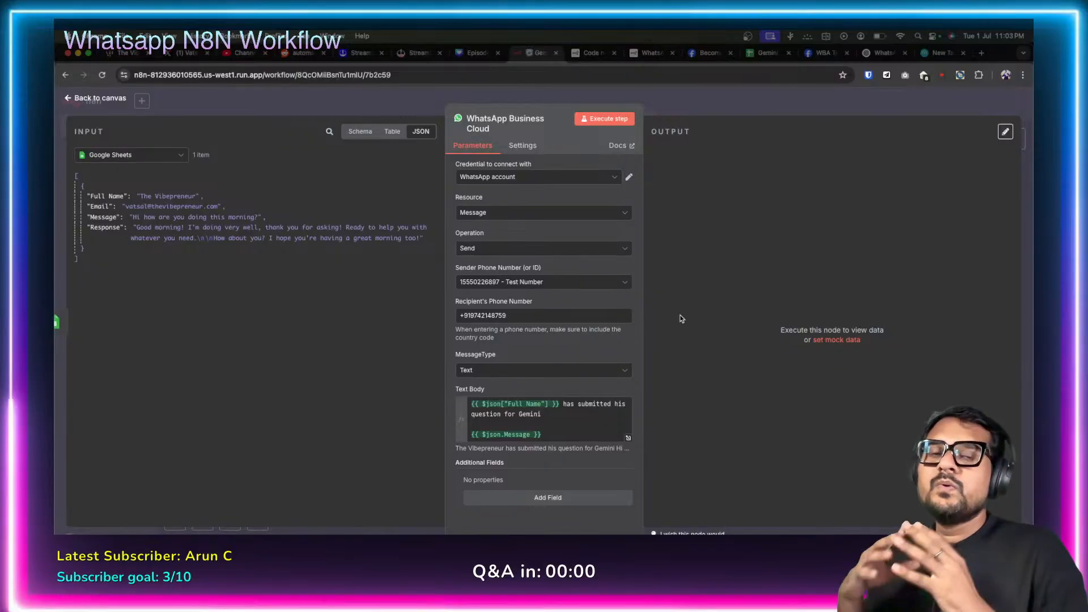
{"action": "left_click", "coordinate": [819, 52]}
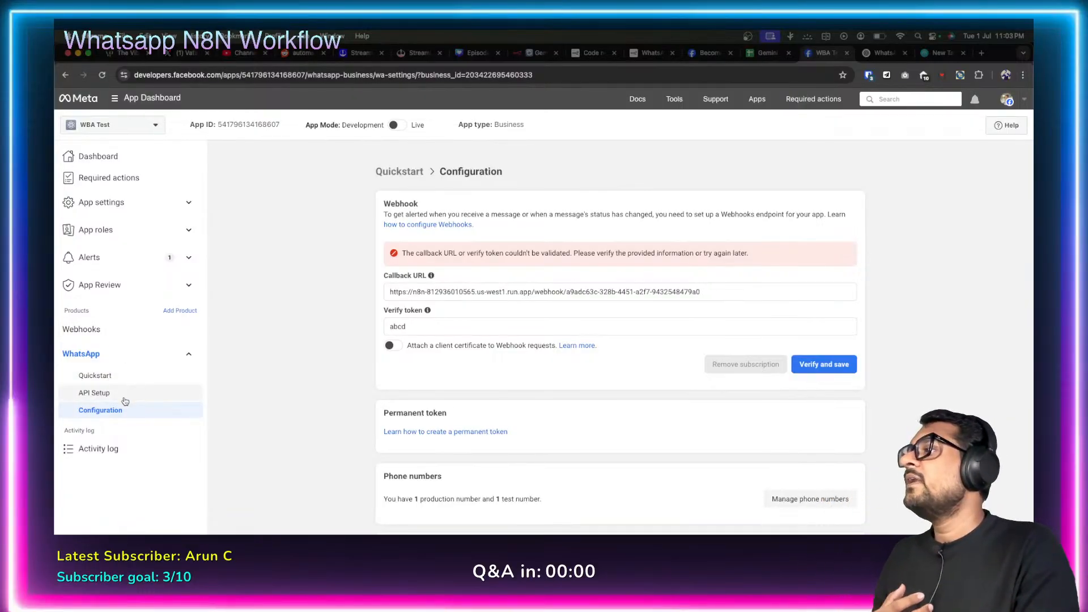
{"action": "double_click", "coordinate": [512, 291]}
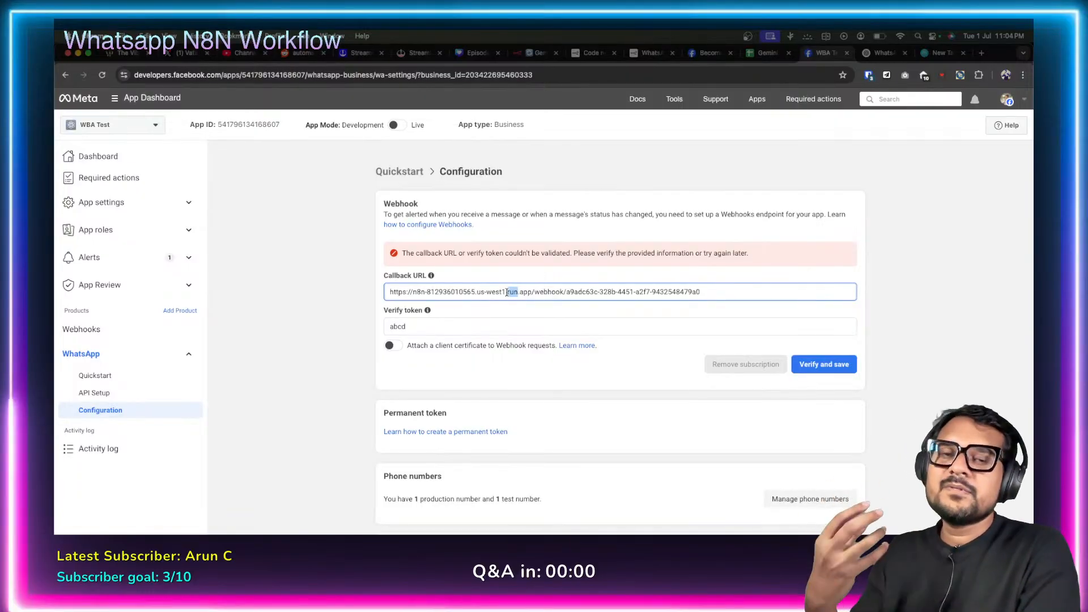
{"action": "left_click", "coordinate": [508, 293]}
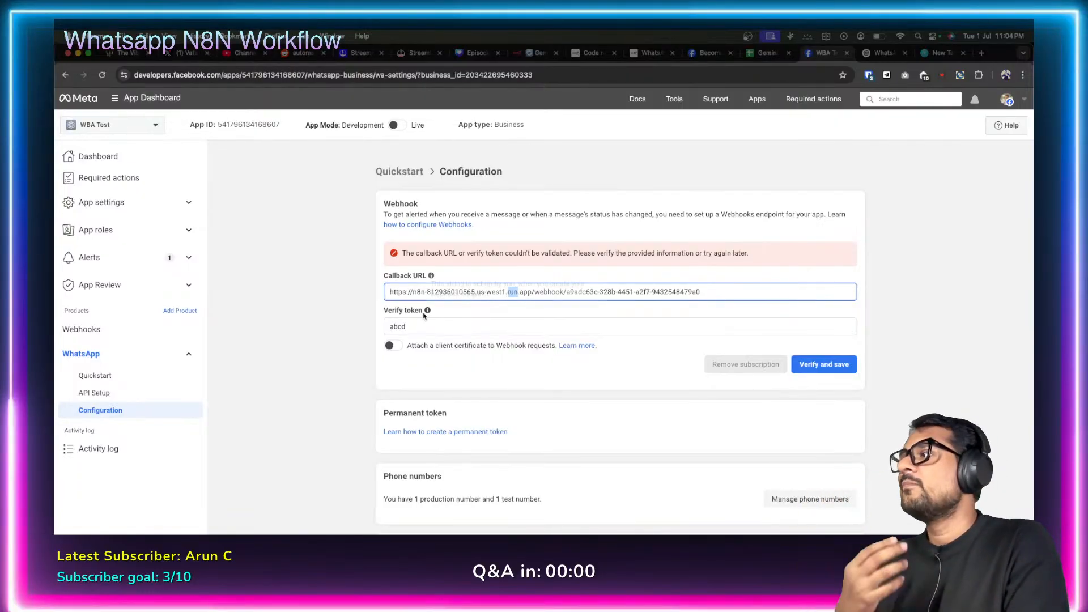
{"action": "triple_click", "coordinate": [490, 292]}
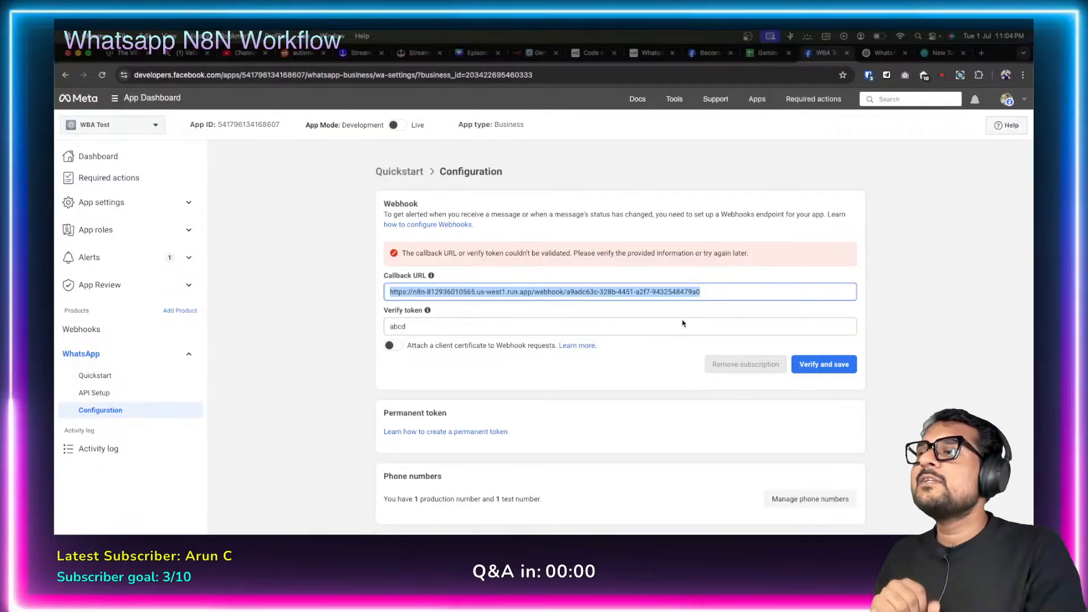
{"action": "key", "text": "Tab"}
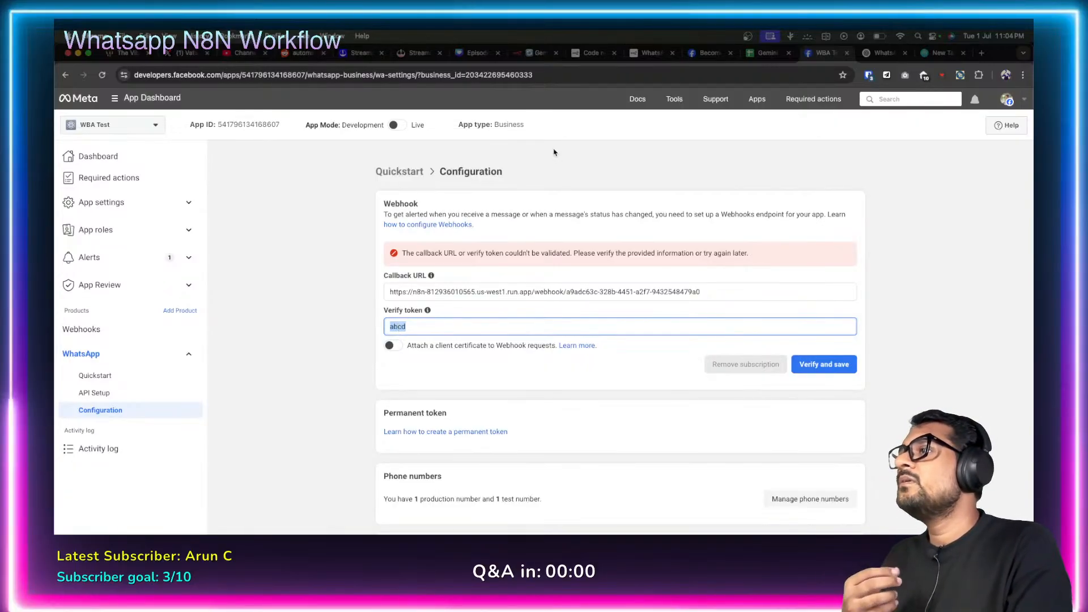
{"action": "left_click", "coordinate": [535, 52]}
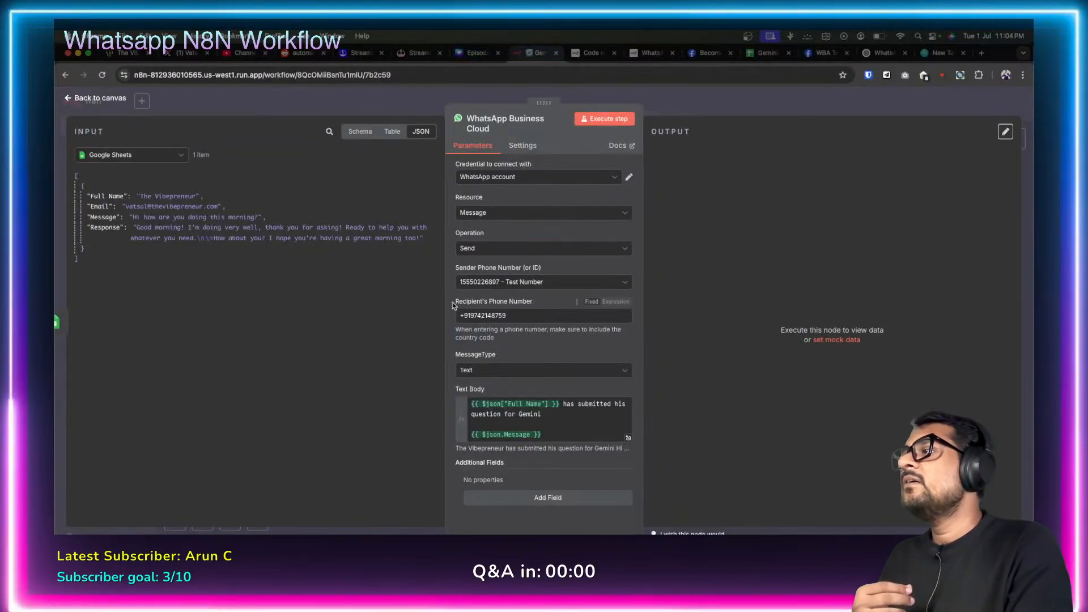
Leave the WhatsApp node, open My workflow from Overview, and open its Webhook node parameters.
{"action": "left_click", "coordinate": [69, 101]}
{"action": "left_click", "coordinate": [97, 125]}
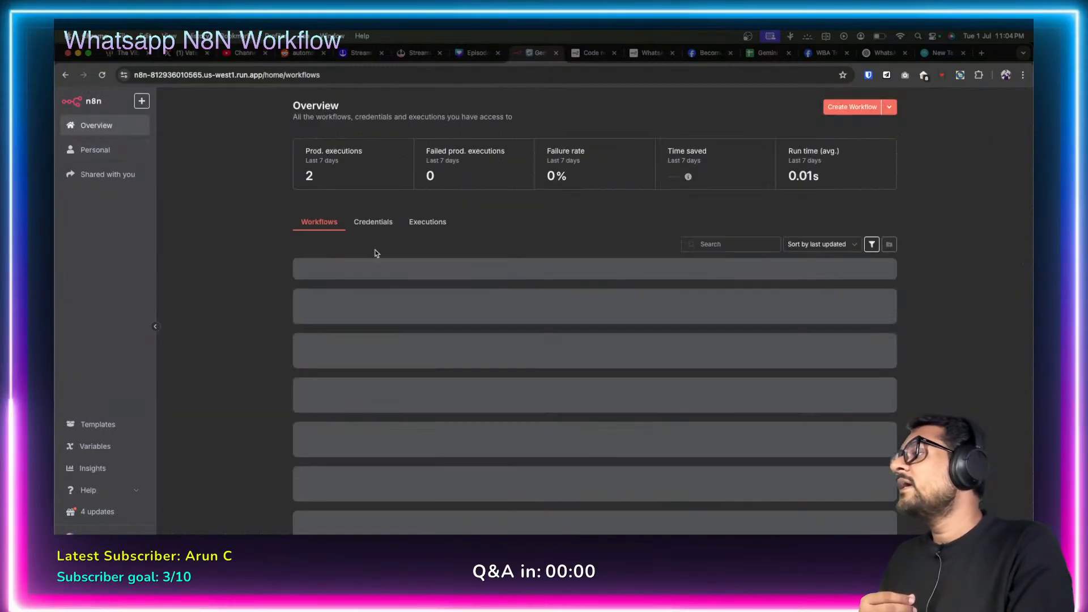
{"action": "left_click", "coordinate": [340, 273]}
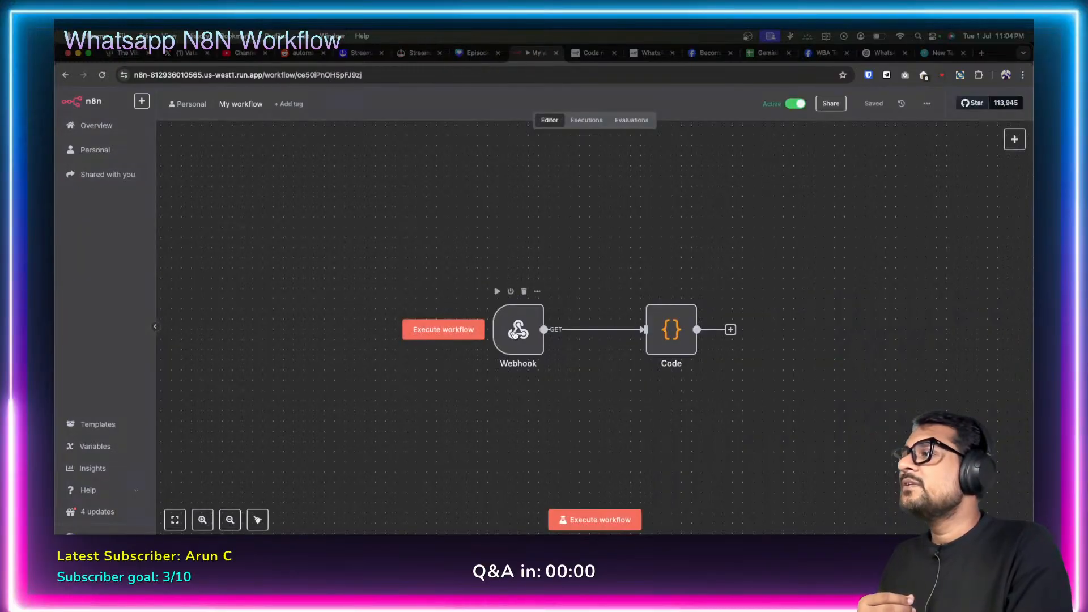
{"action": "double_click", "coordinate": [516, 334]}
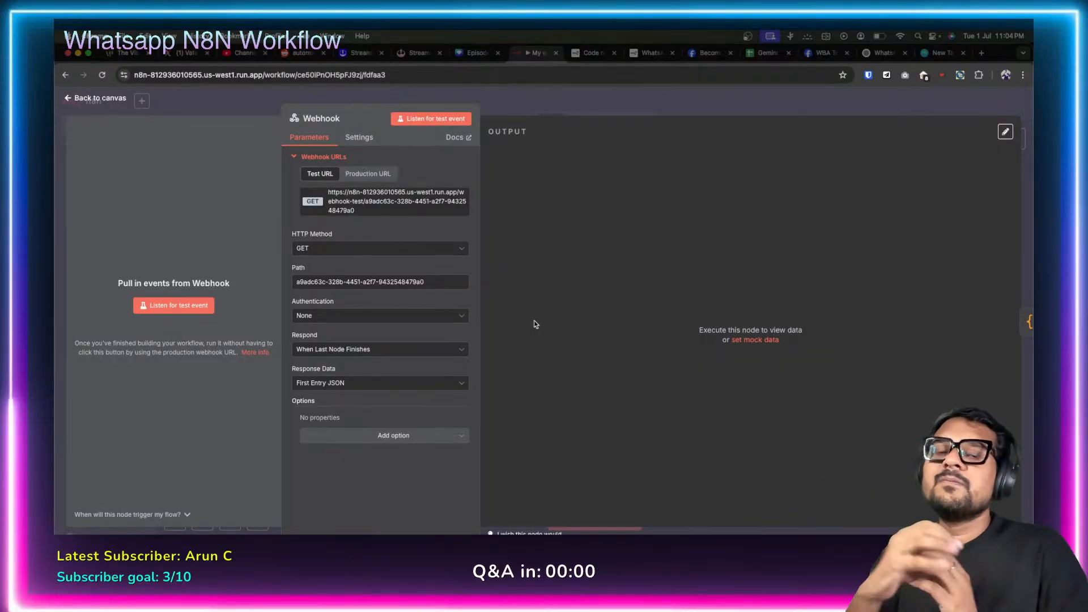
Check Meta's callback URL and verify token against n8n's Webhook, then show ChatGPT's hub.verify_token code.
{"action": "left_click", "coordinate": [822, 54]}
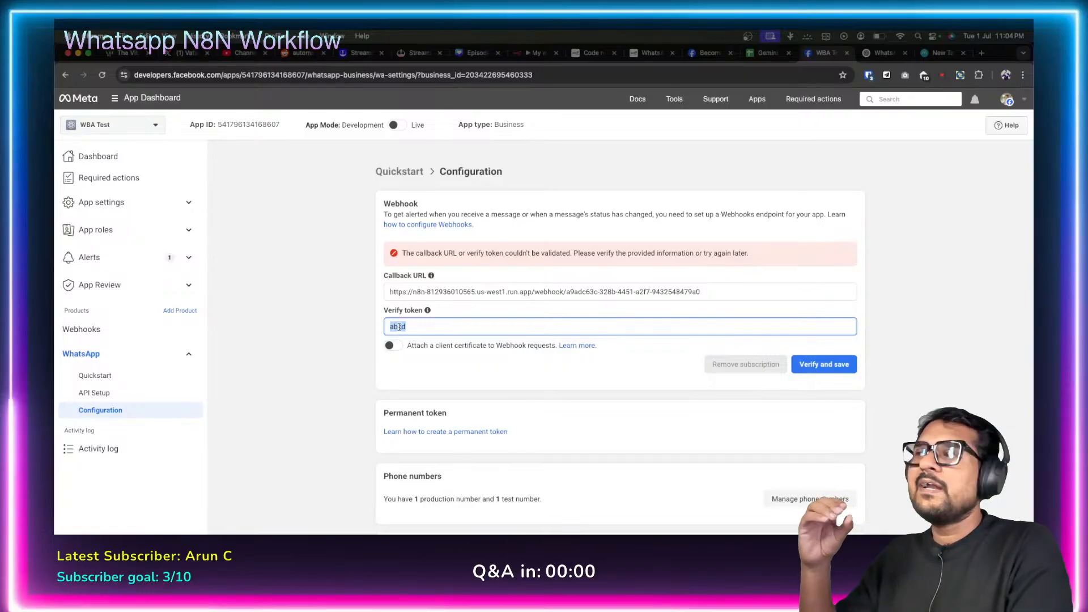
{"action": "left_click", "coordinate": [534, 53]}
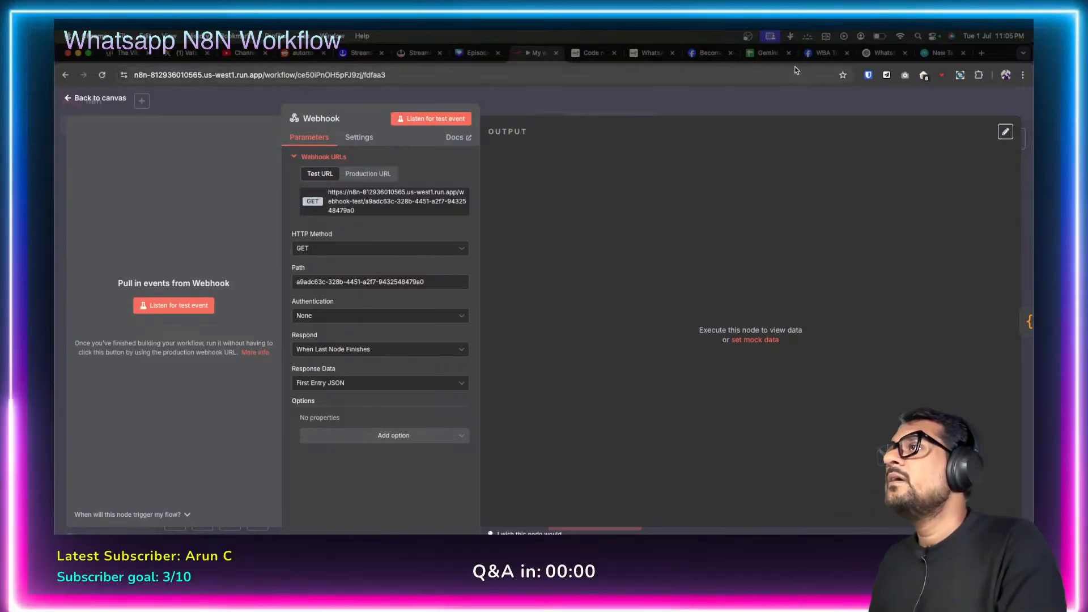
{"action": "left_click", "coordinate": [874, 54]}
{"action": "scroll", "coordinate": [506, 307], "scroll_direction": "up", "scroll_amount": 1}
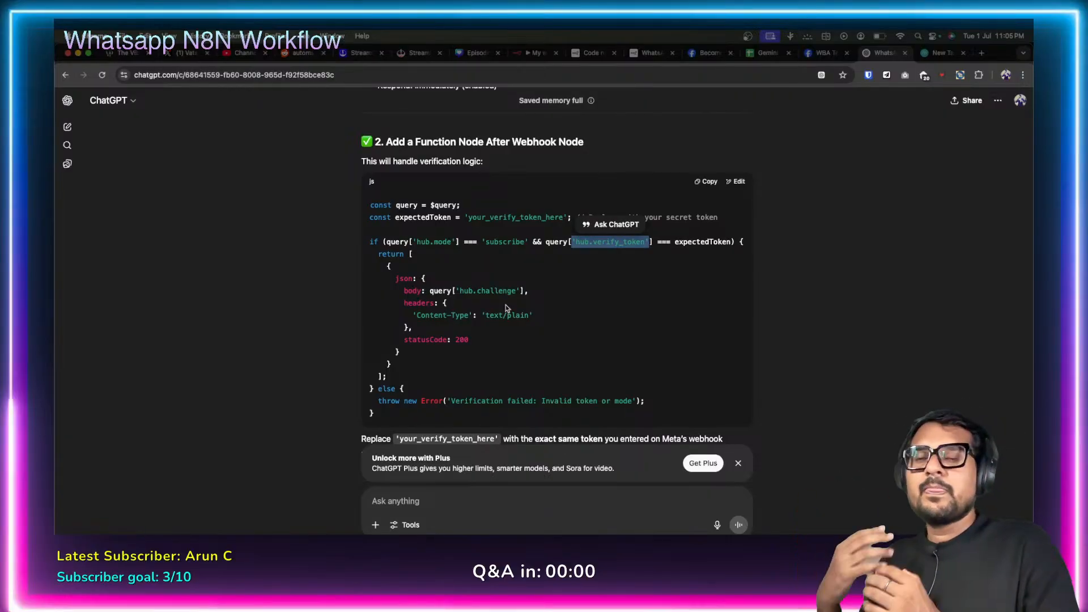
Scroll through ChatGPT's Meta webhook setup answer down to its Pros and Cons table.
{"action": "scroll", "coordinate": [506, 308], "scroll_direction": "up", "scroll_amount": 20}
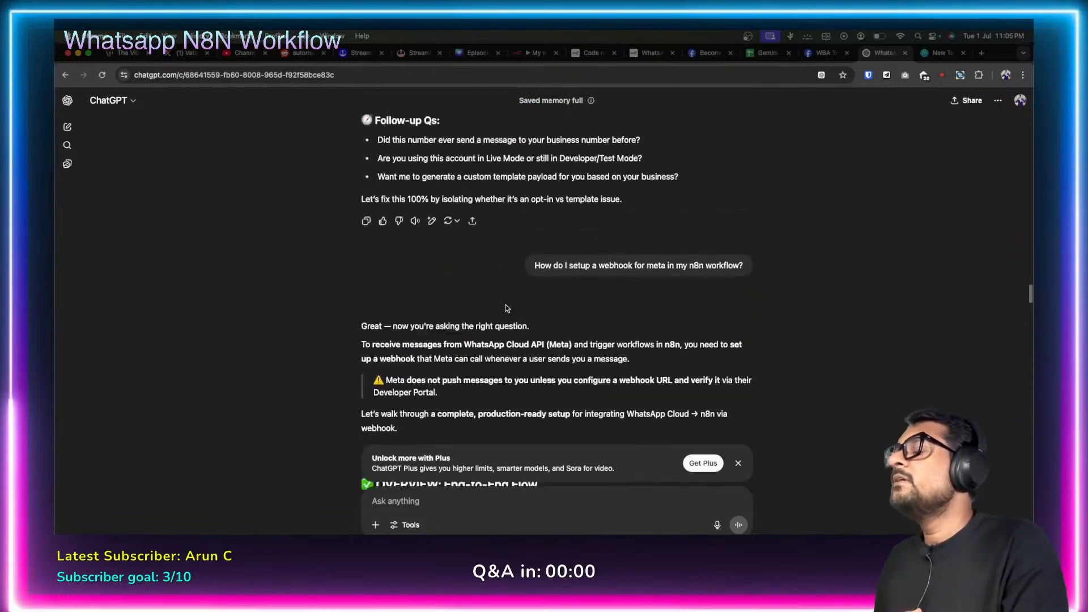
{"action": "scroll", "coordinate": [506, 307], "scroll_direction": "up", "scroll_amount": 3}
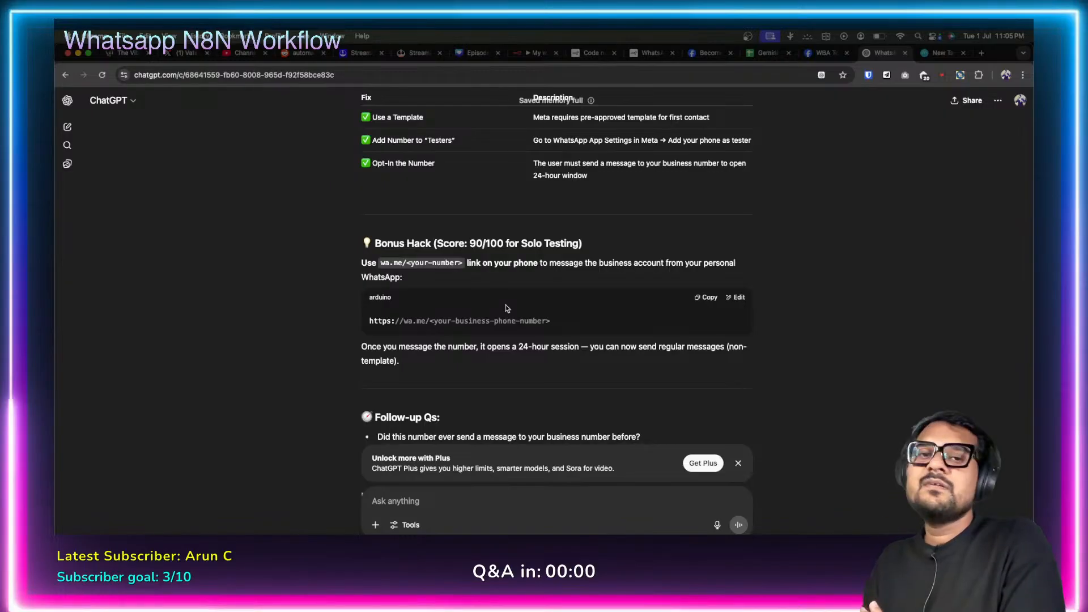
{"action": "scroll", "coordinate": [506, 307], "scroll_direction": "down", "scroll_amount": 20}
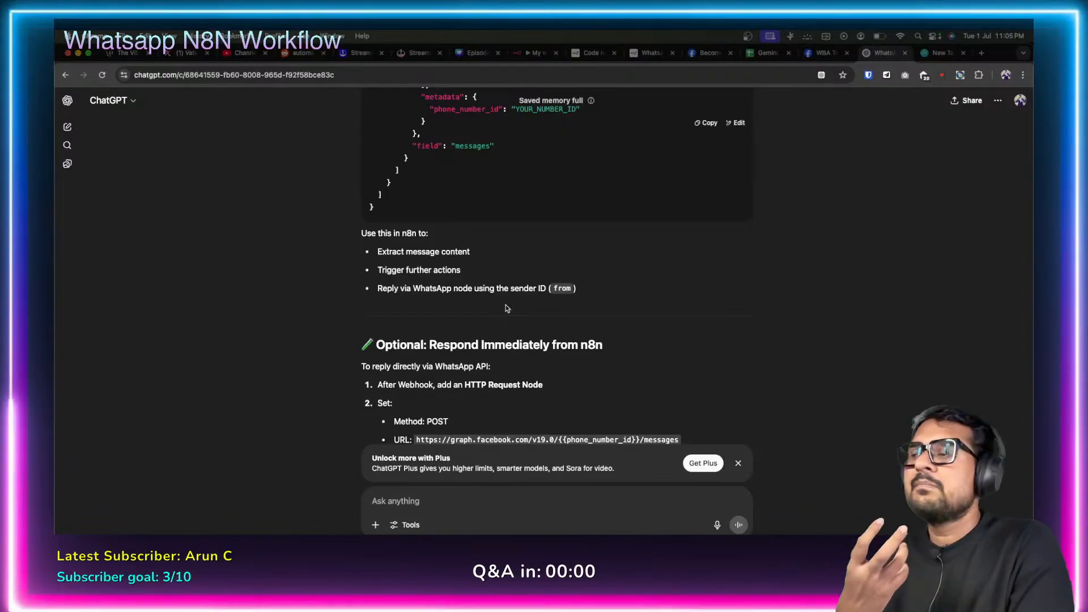
{"action": "scroll", "coordinate": [506, 308], "scroll_direction": "down", "scroll_amount": 8}
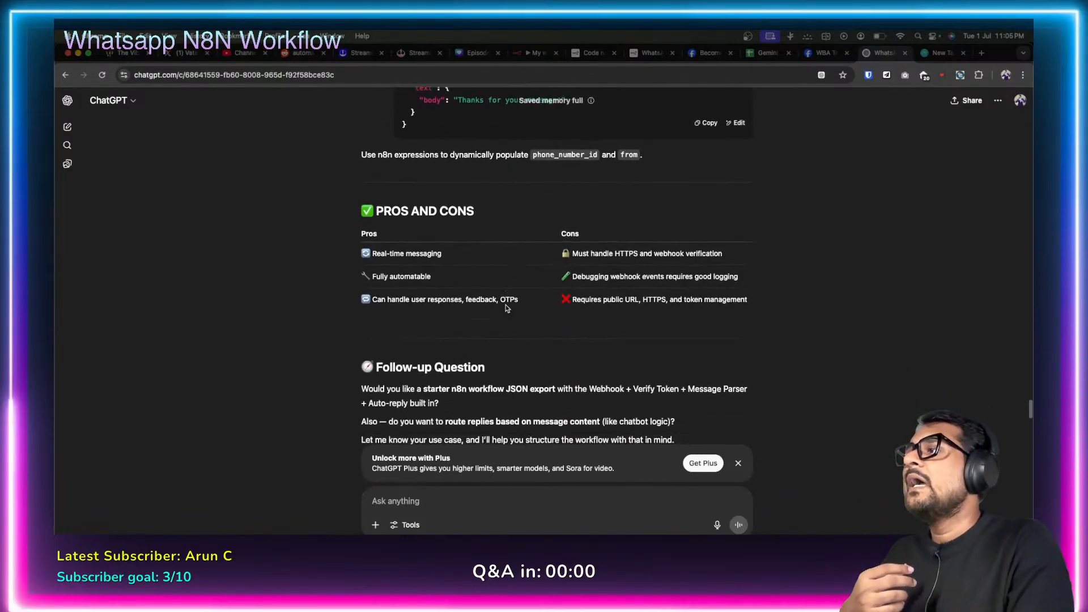
{"action": "left_click", "coordinate": [824, 52]}
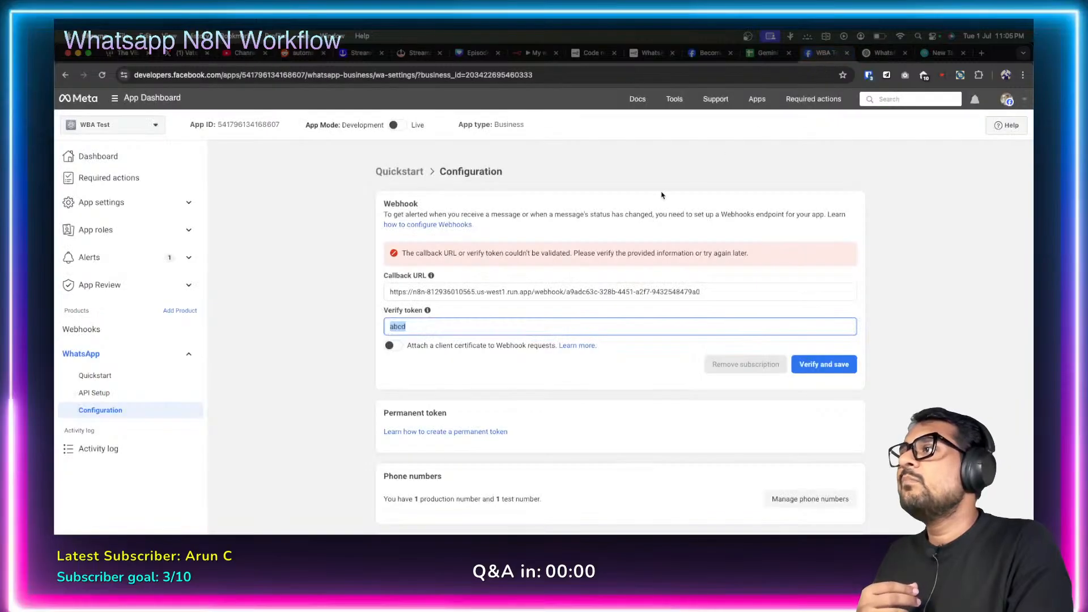
{"action": "left_click", "coordinate": [654, 281]}
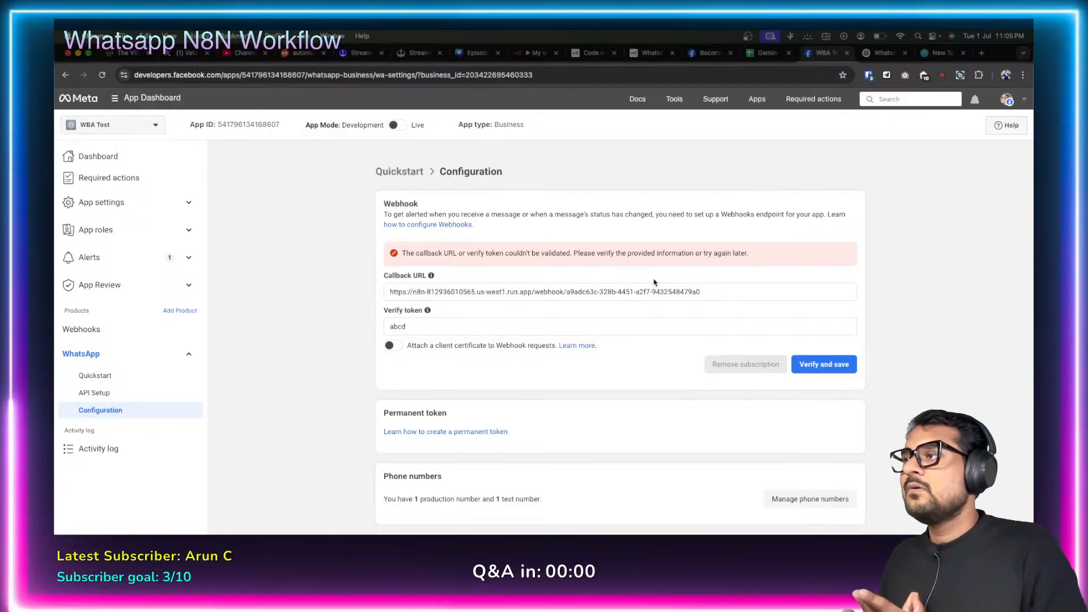
Review the Code node's verification script, highlighting hub.challenge on line 9, then return to the canvas.
{"action": "left_click", "coordinate": [535, 53]}
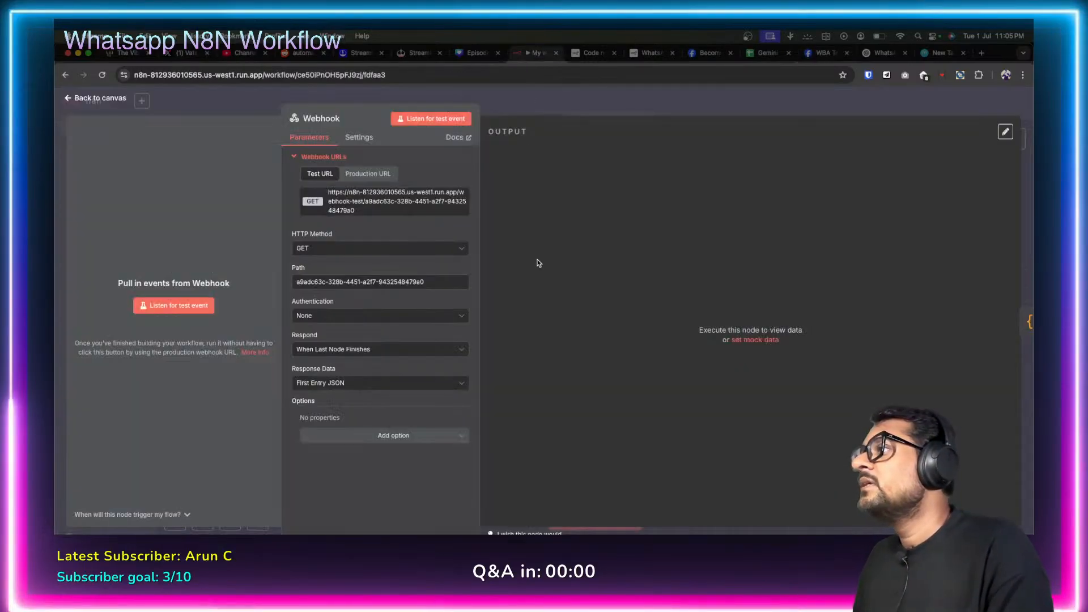
{"action": "left_click", "coordinate": [66, 99]}
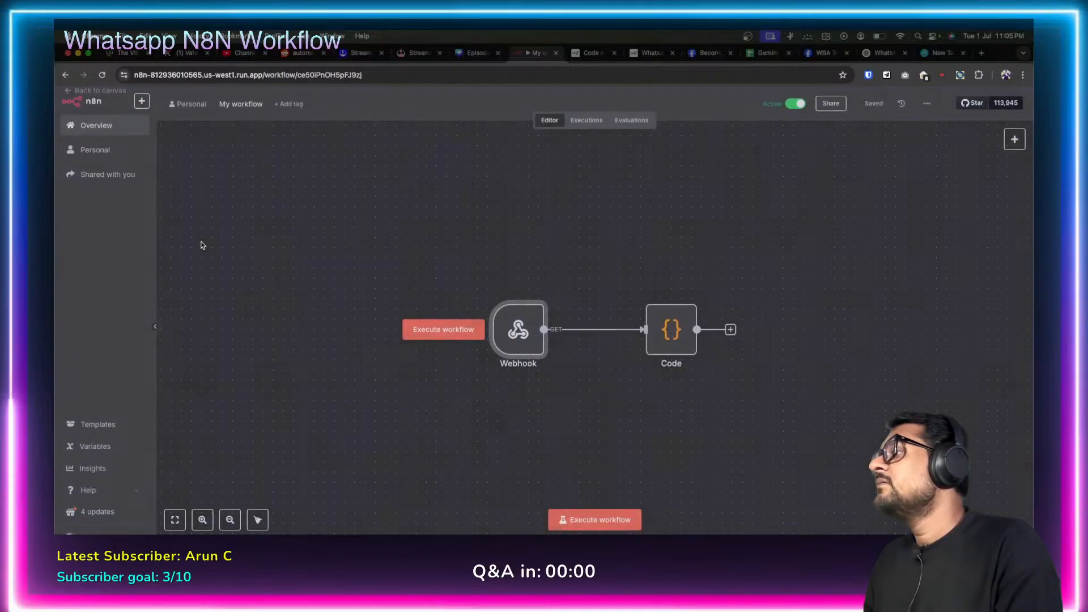
{"action": "double_click", "coordinate": [669, 330]}
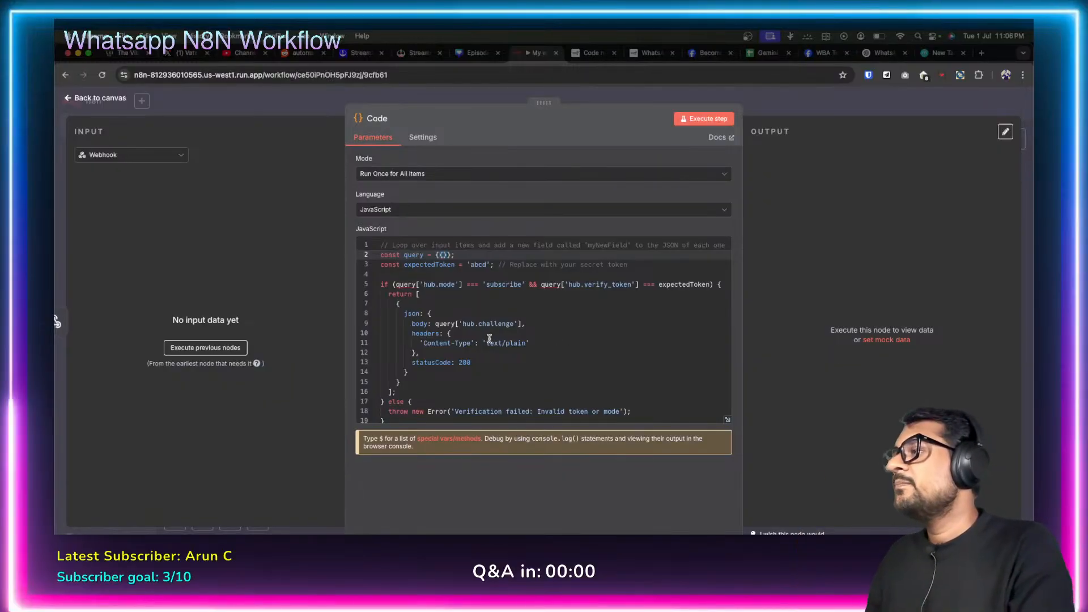
{"action": "left_click", "coordinate": [463, 323]}
{"action": "left_click_drag", "start_coordinate": [463, 323], "coordinate": [512, 323]}
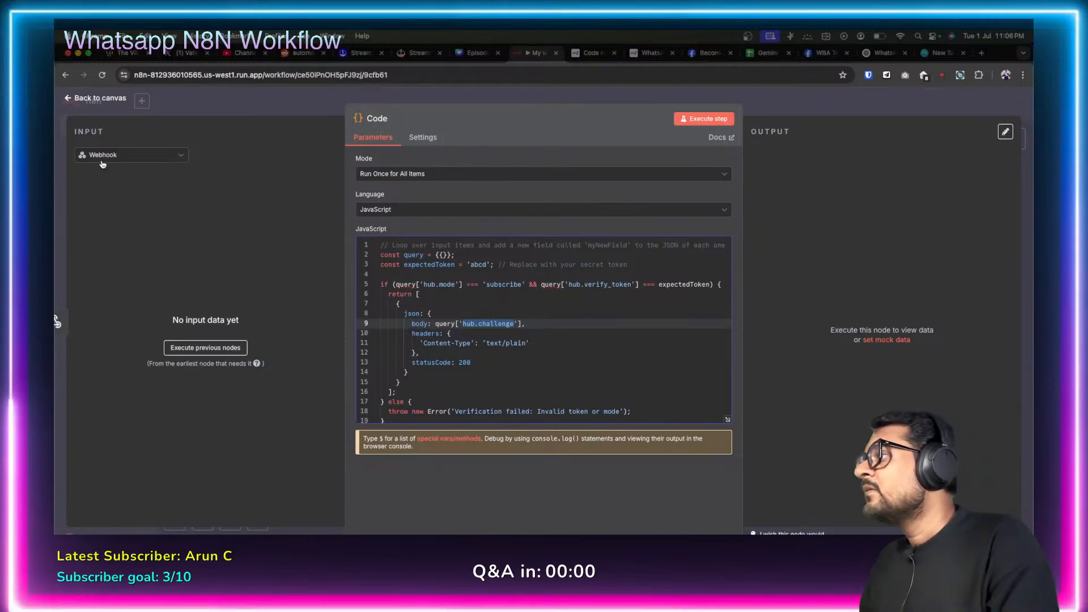
{"action": "left_click", "coordinate": [68, 100]}
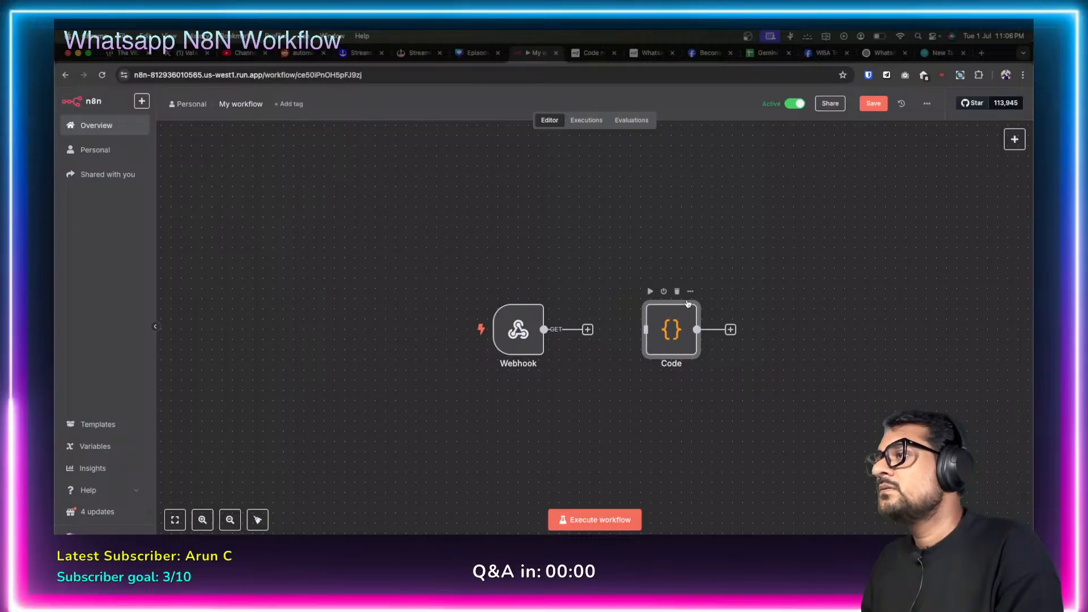
Delete the old Code node, add a new Code node after the Webhook, and open the built-in methods docs.
{"action": "left_click", "coordinate": [679, 291]}
{"action": "left_click", "coordinate": [588, 329]}
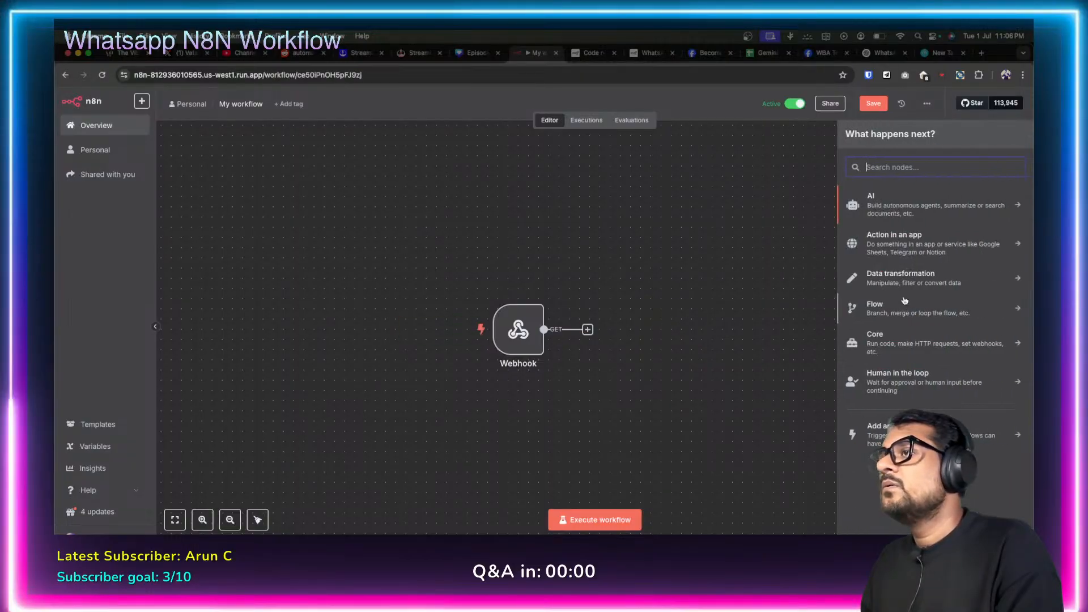
{"action": "type", "text": "code"}
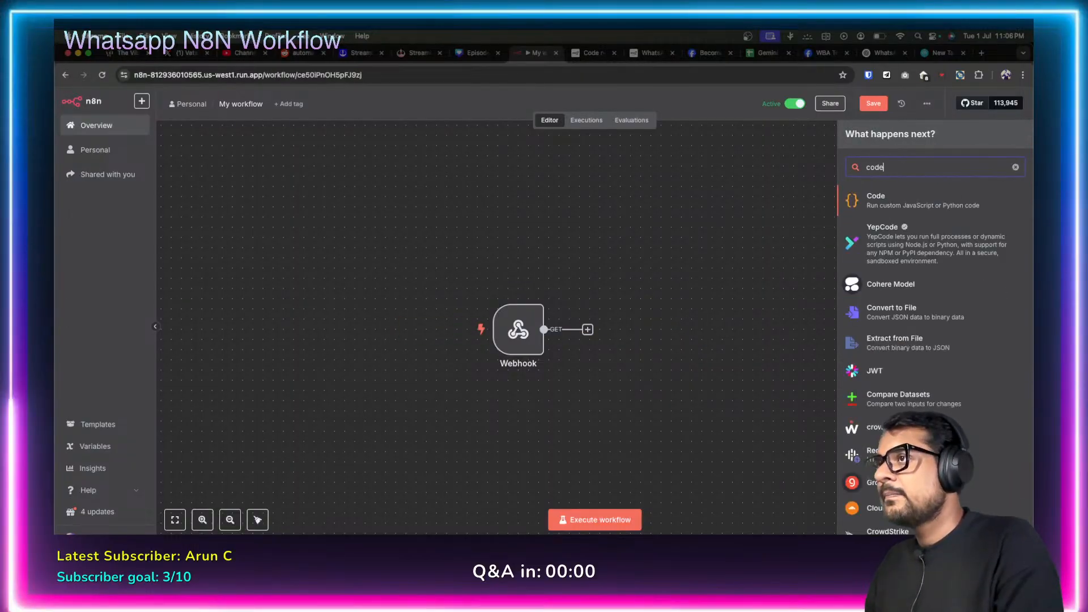
{"action": "key", "text": "Return"}
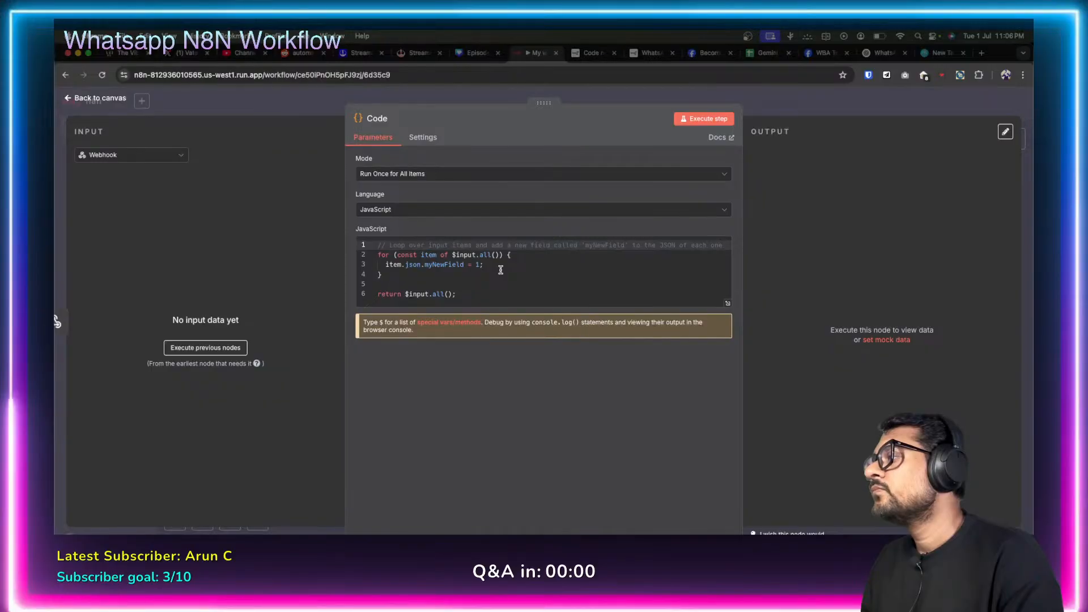
{"action": "left_click", "coordinate": [474, 322]}
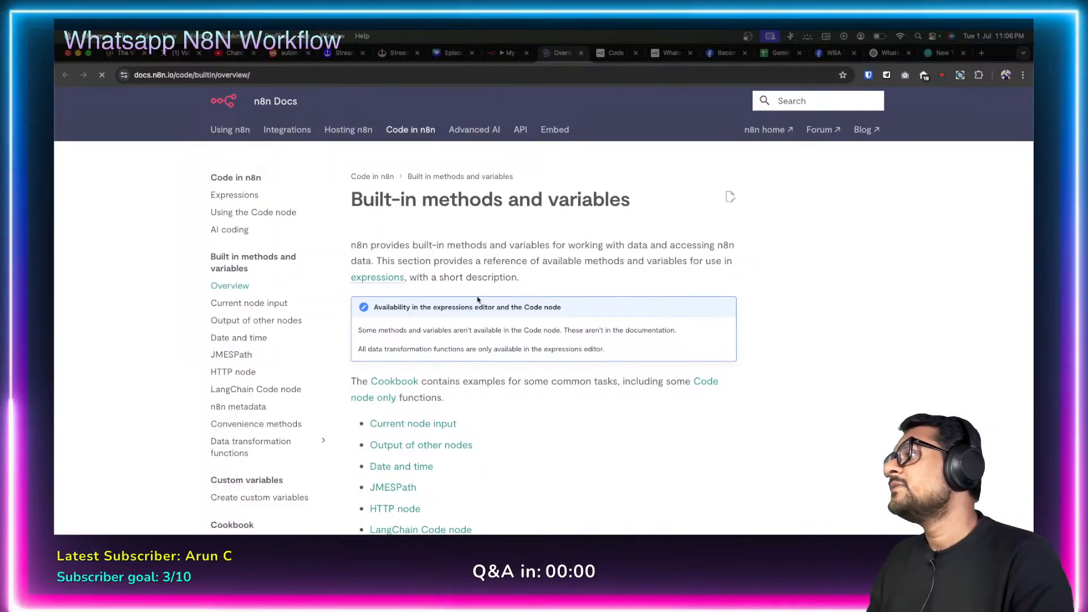
Browse the docs to the Current node input page and highlight the $input.all() method.
{"action": "scroll", "coordinate": [511, 358], "scroll_direction": "down", "scroll_amount": 3}
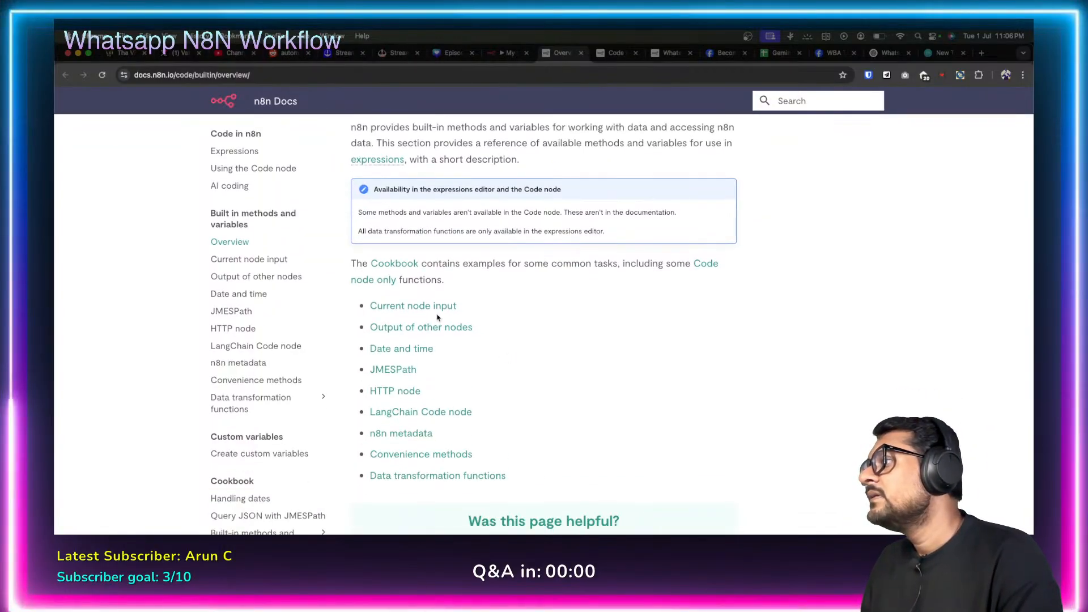
{"action": "scroll", "coordinate": [513, 345], "scroll_direction": "down", "scroll_amount": 5}
{"action": "scroll", "coordinate": [515, 343], "scroll_direction": "up", "scroll_amount": 5}
{"action": "scroll", "coordinate": [516, 343], "scroll_direction": "down", "scroll_amount": 1}
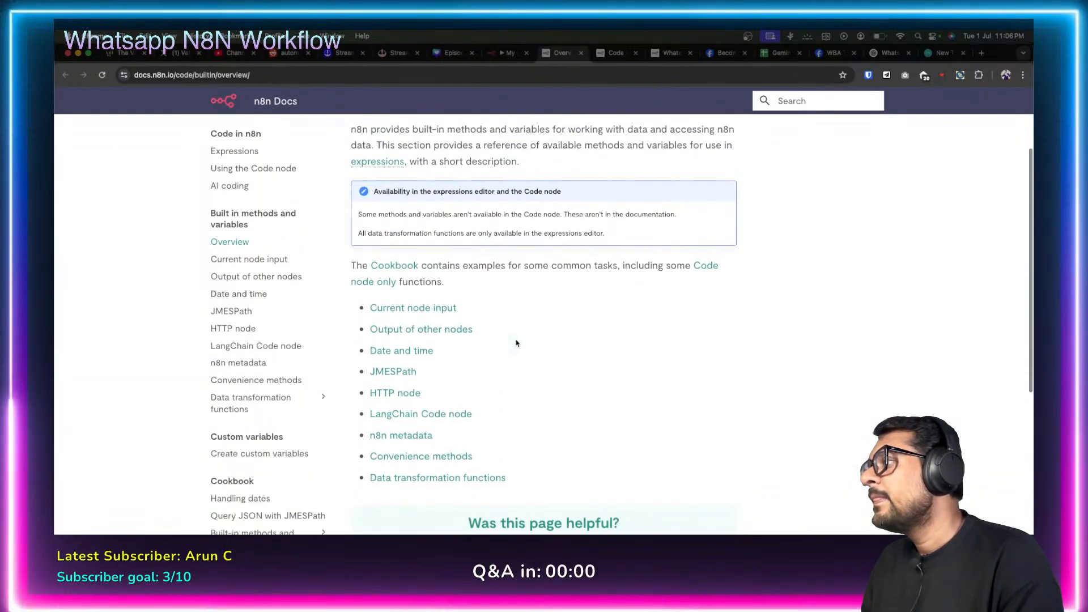
{"action": "left_click", "coordinate": [423, 309]}
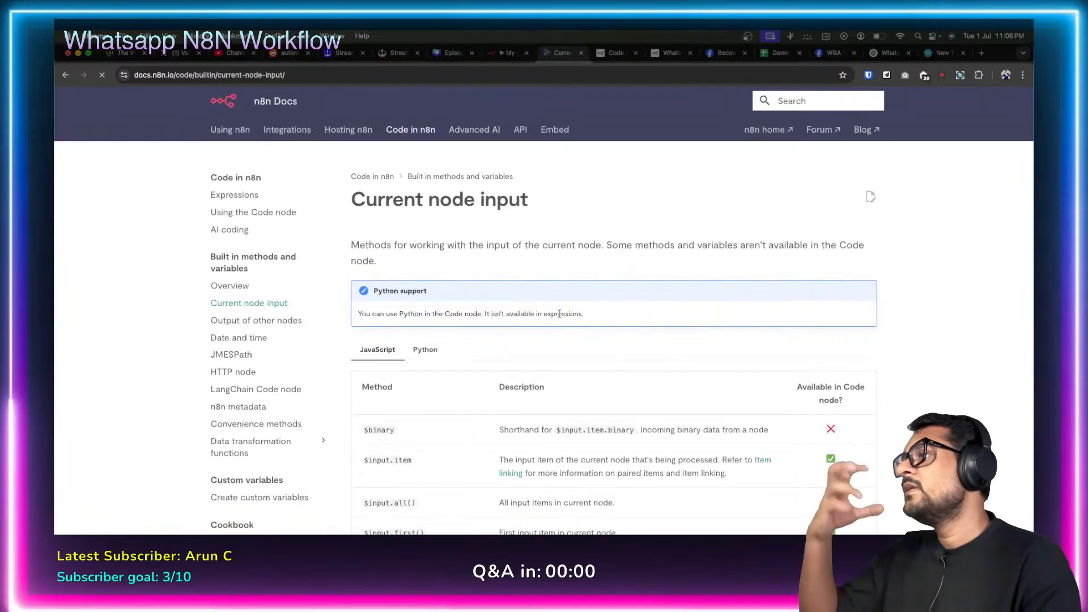
{"action": "scroll", "coordinate": [457, 370], "scroll_direction": "down", "scroll_amount": 3}
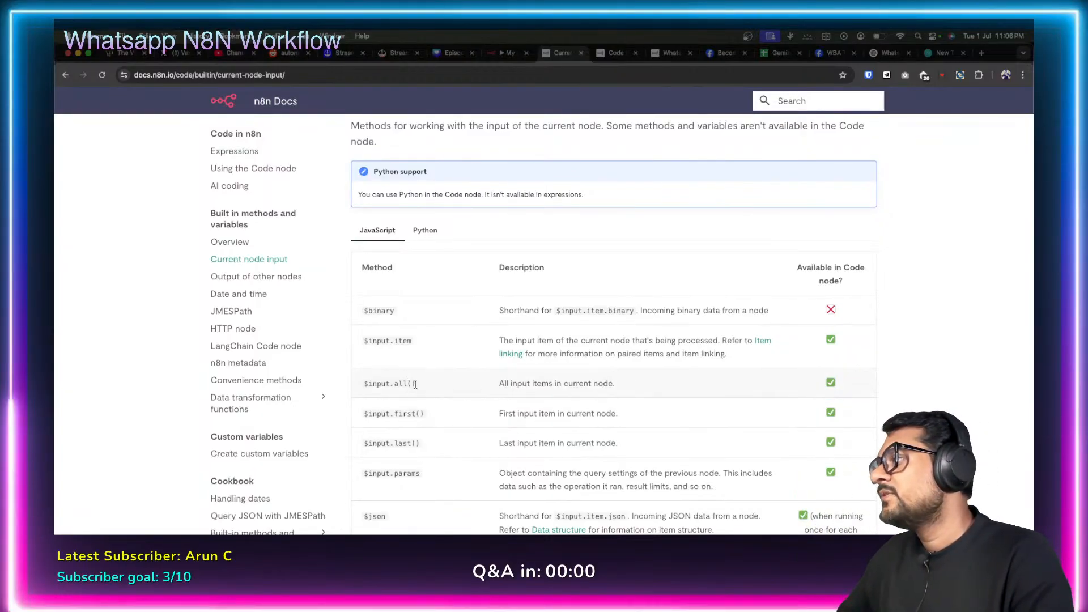
{"action": "left_click_drag", "start_coordinate": [418, 383], "coordinate": [356, 386]}
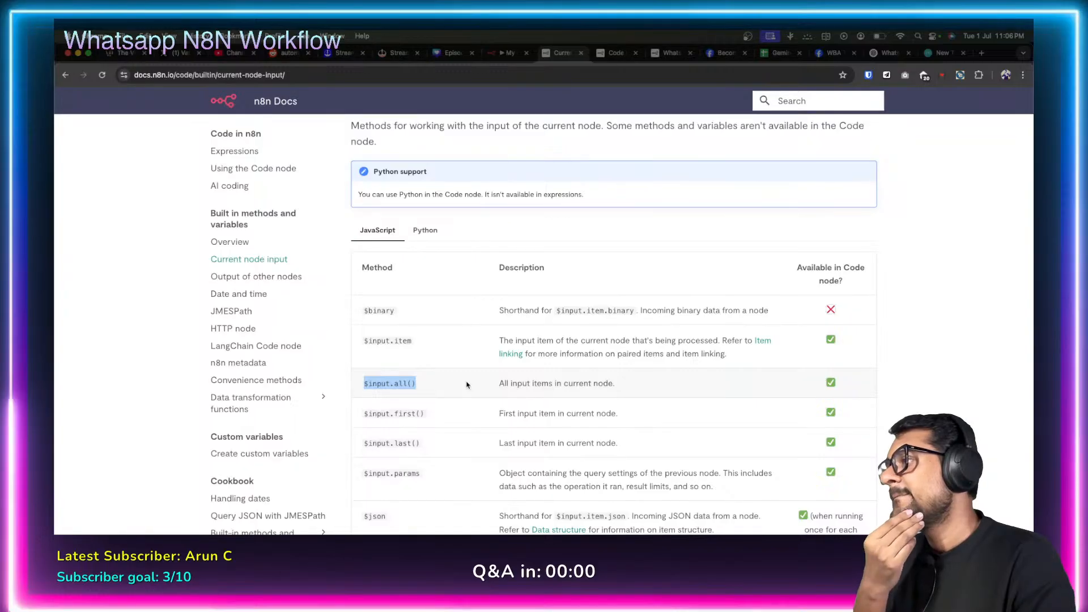
{"action": "scroll", "coordinate": [467, 384], "scroll_direction": "down", "scroll_amount": 2}
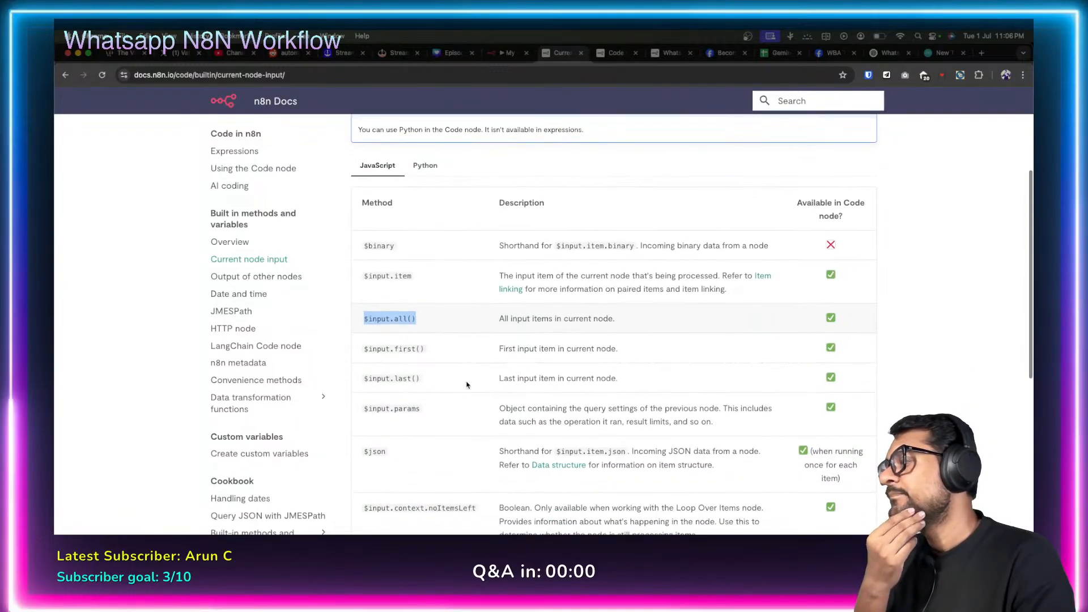
{"action": "scroll", "coordinate": [467, 384], "scroll_direction": "down", "scroll_amount": 1}
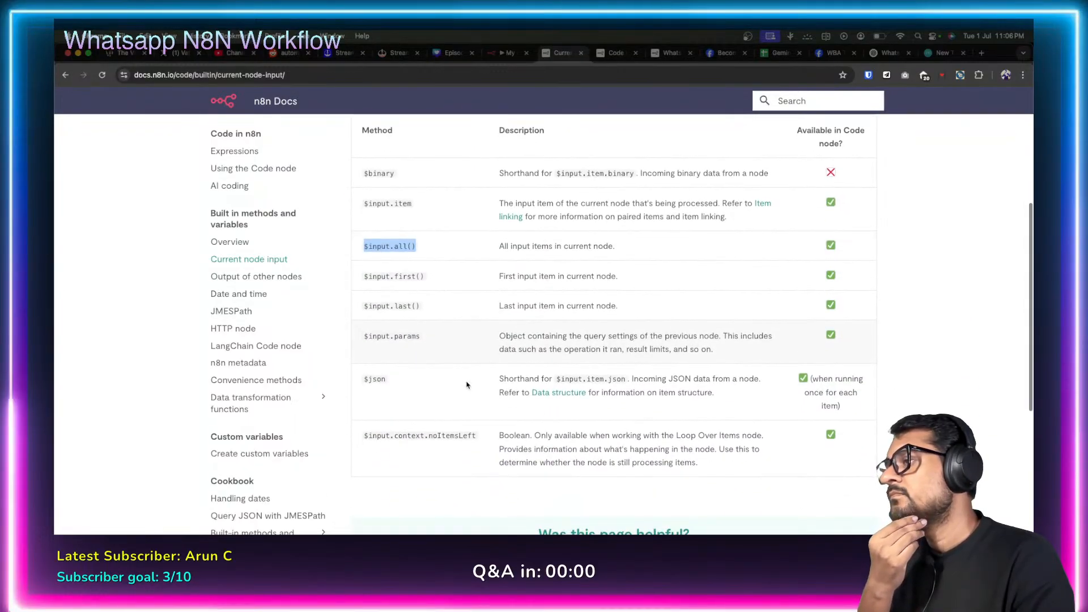
{"action": "scroll", "coordinate": [466, 385], "scroll_direction": "up", "scroll_amount": 1}
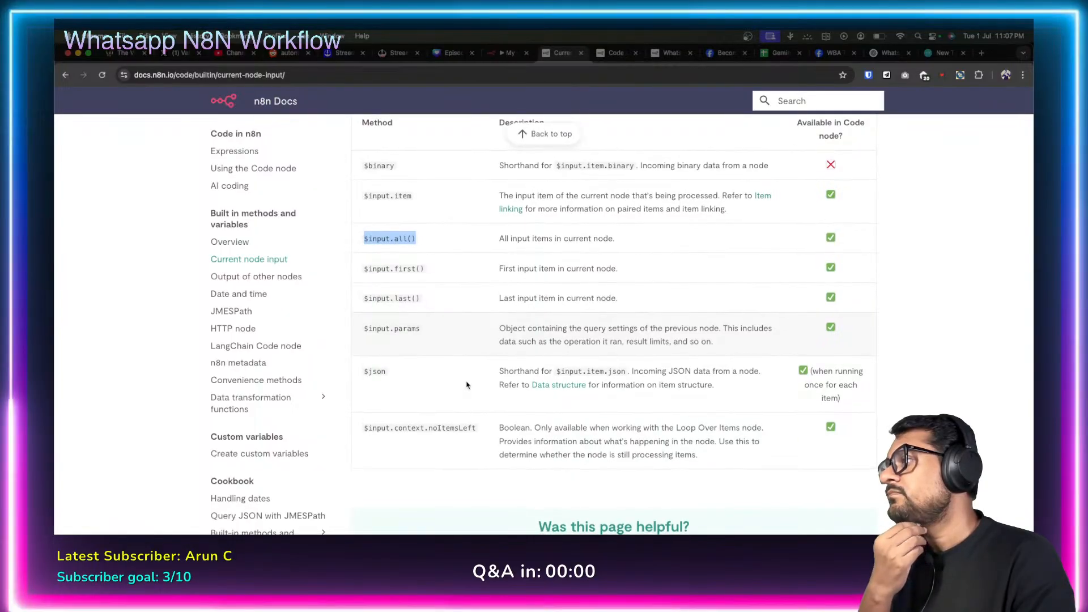
{"action": "scroll", "coordinate": [455, 388], "scroll_direction": "down", "scroll_amount": 1}
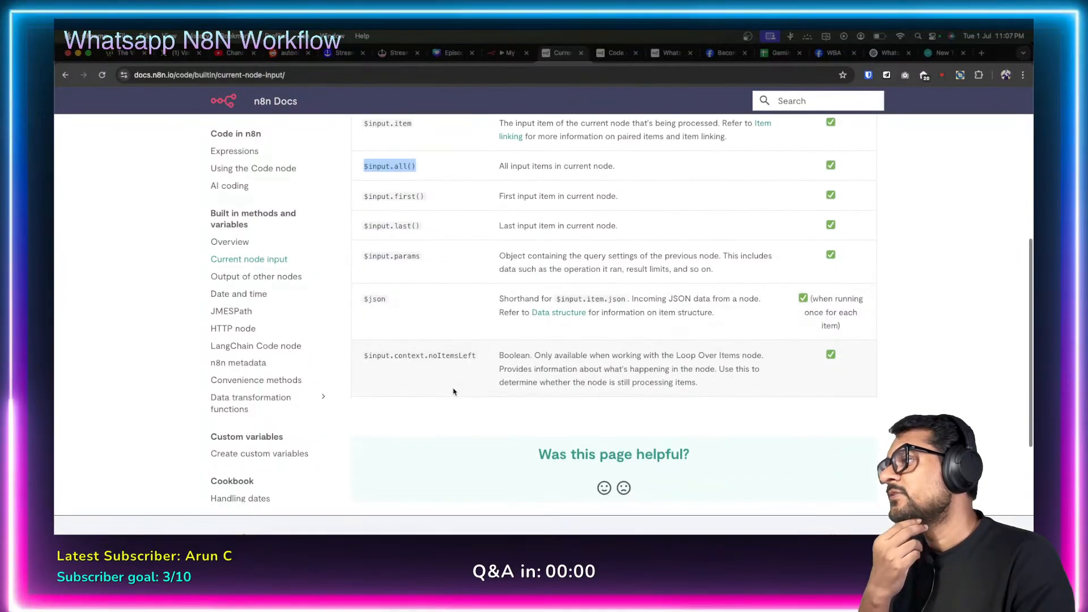
{"action": "scroll", "coordinate": [465, 340], "scroll_direction": "up", "scroll_amount": 3}
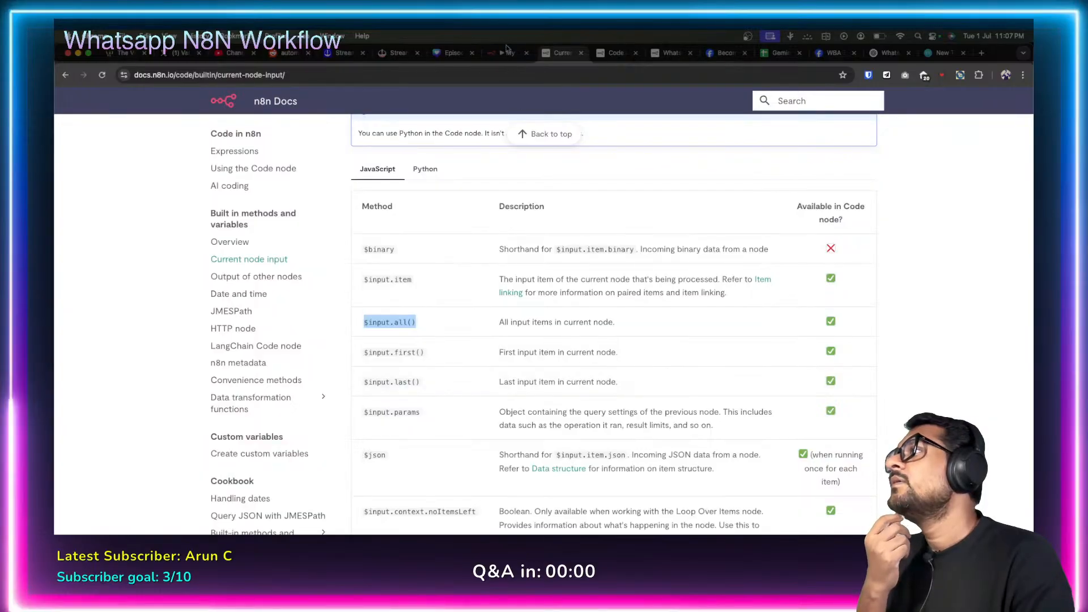
Comment out the sample code on lines 2–6 of the Code node and add a blank line below.
{"action": "key", "text": "ctrl+shift+Tab"}
{"action": "left_click", "coordinate": [472, 294]}
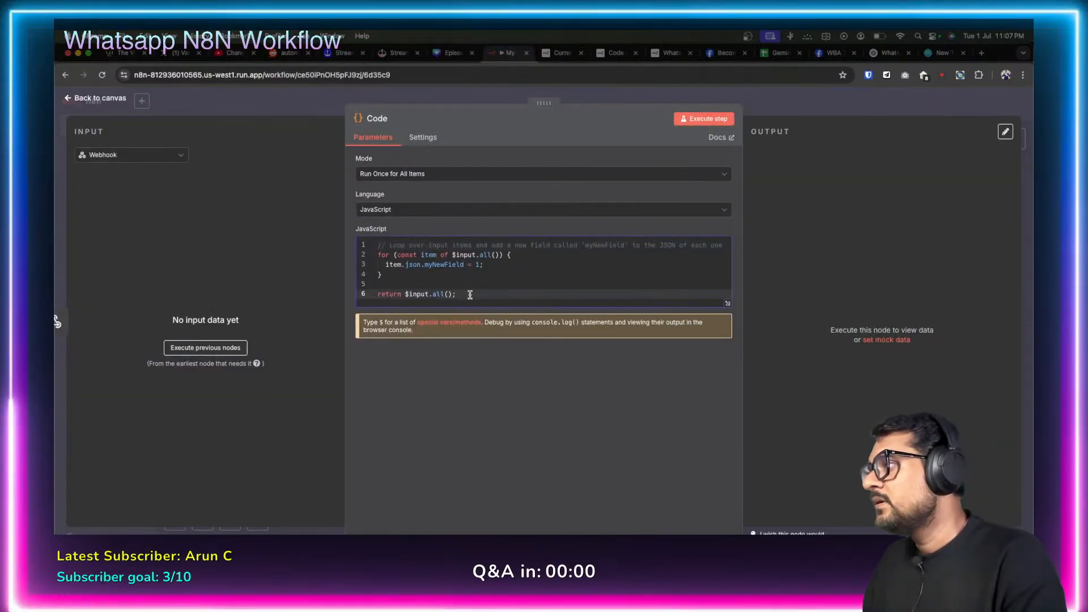
{"action": "left_click_drag", "start_coordinate": [472, 294], "coordinate": [369, 260]}
{"action": "key", "text": "super+slash"}
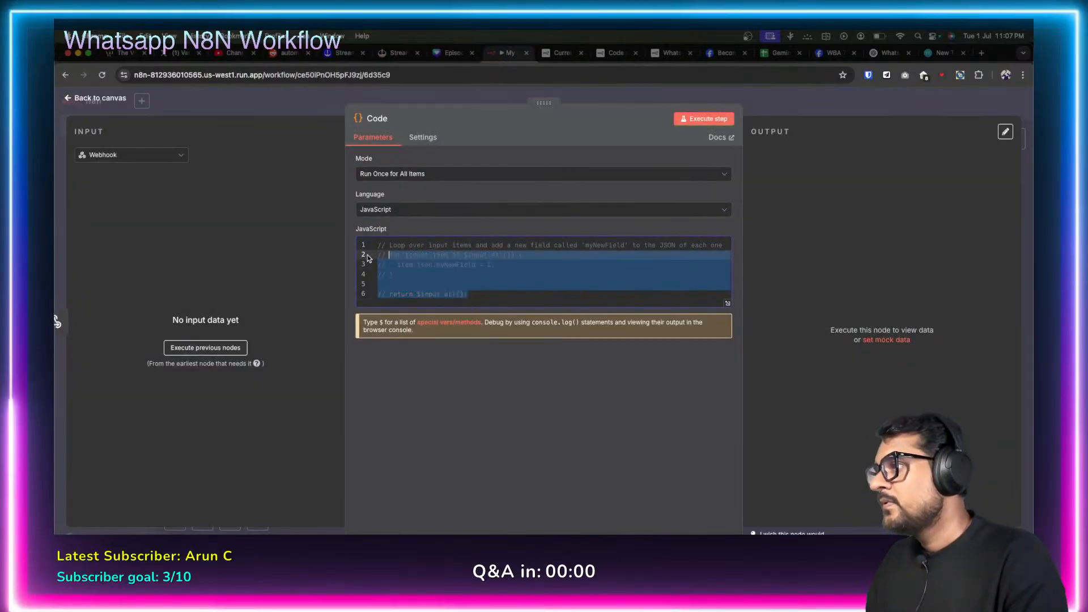
{"action": "left_click", "coordinate": [472, 294]}
{"action": "key", "text": "Return"}
{"action": "key", "text": "Return"}
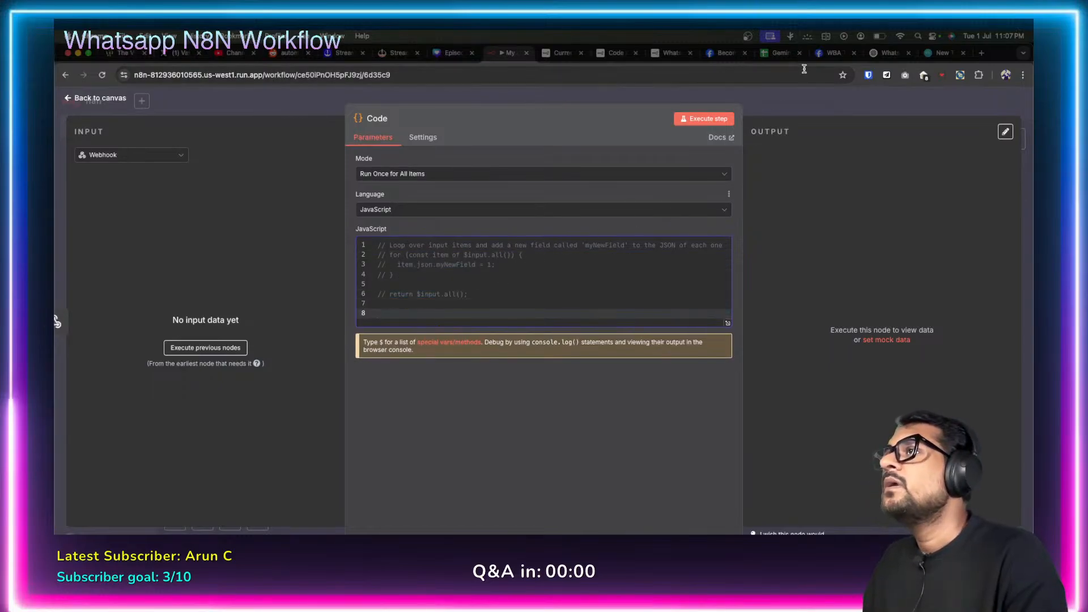
Bring ChatGPT's token-verification code back into view.
{"action": "left_click", "coordinate": [880, 57]}
{"action": "scroll", "coordinate": [525, 264], "scroll_direction": "down", "scroll_amount": 10}
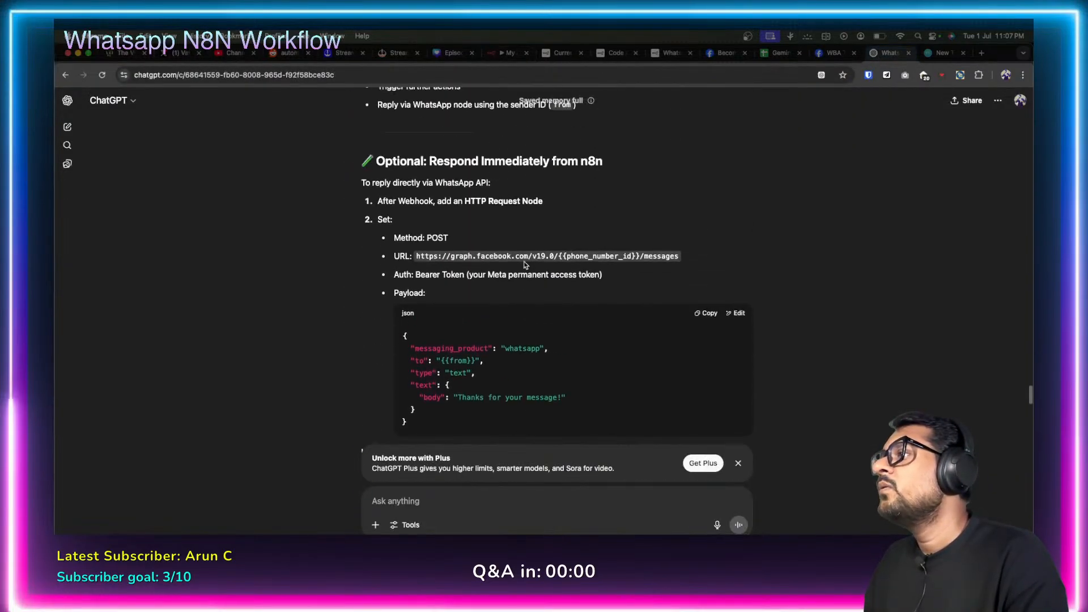
{"action": "scroll", "coordinate": [525, 265], "scroll_direction": "up", "scroll_amount": 10}
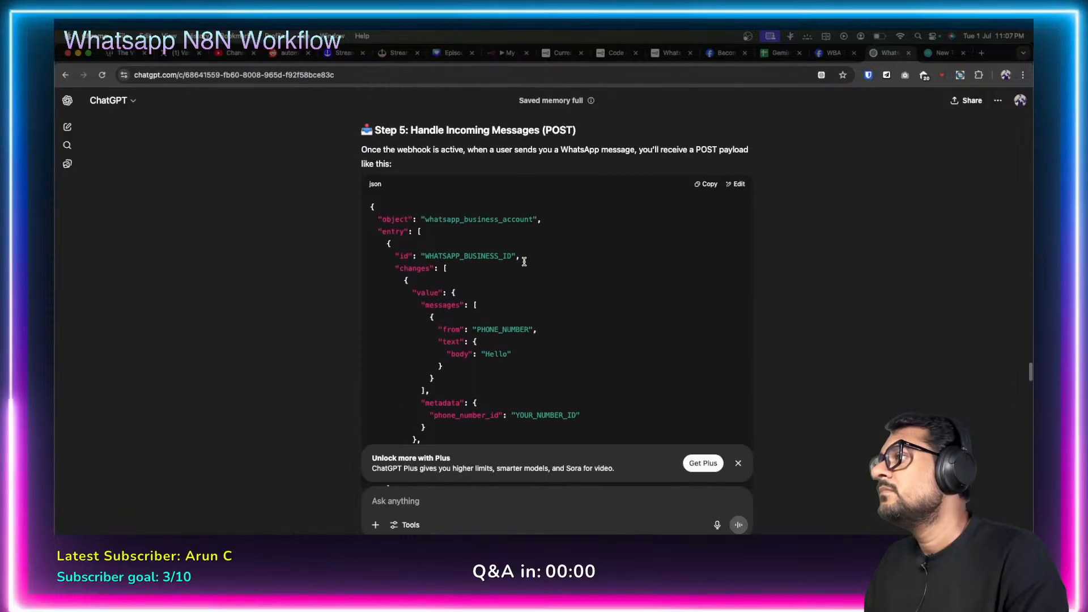
{"action": "scroll", "coordinate": [524, 261], "scroll_direction": "up", "scroll_amount": 5}
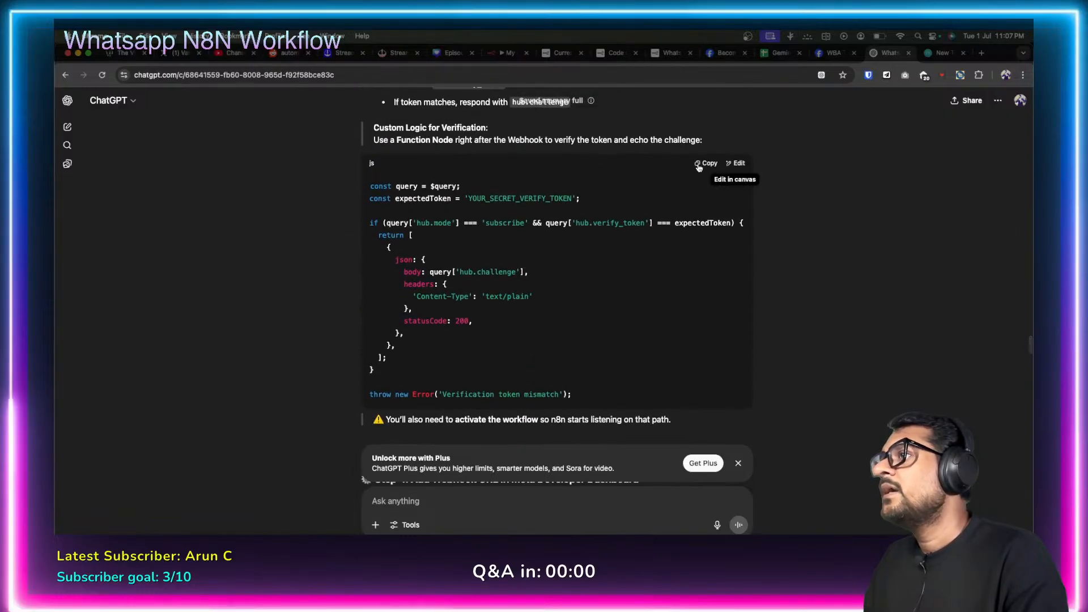
Paste the verification code into the Code node and change $query on line 8 to $input.first().
{"action": "left_click", "coordinate": [506, 53]}
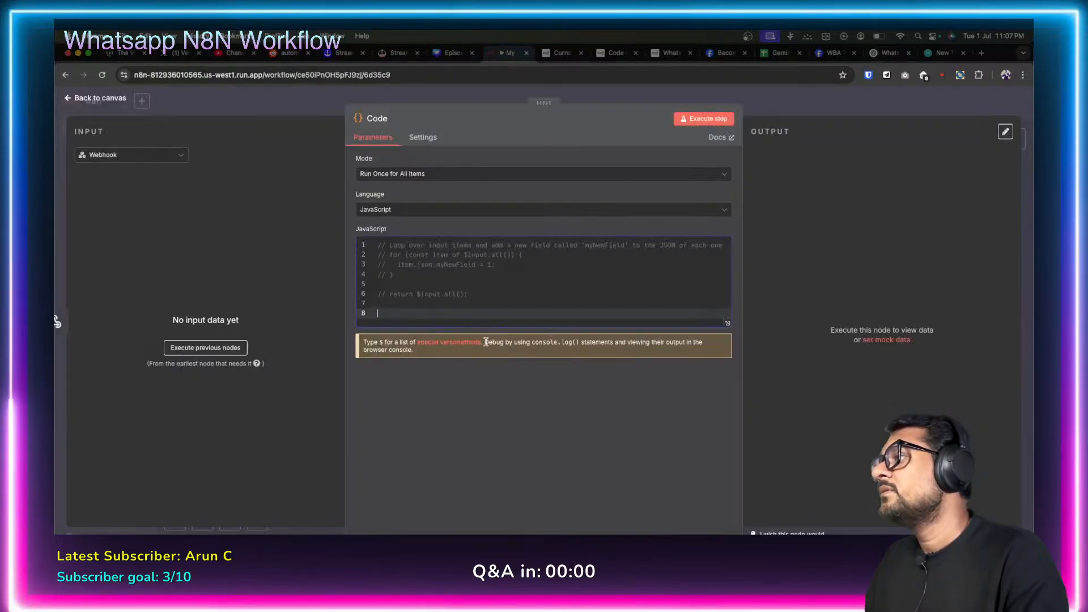
{"action": "key", "text": "super+v"}
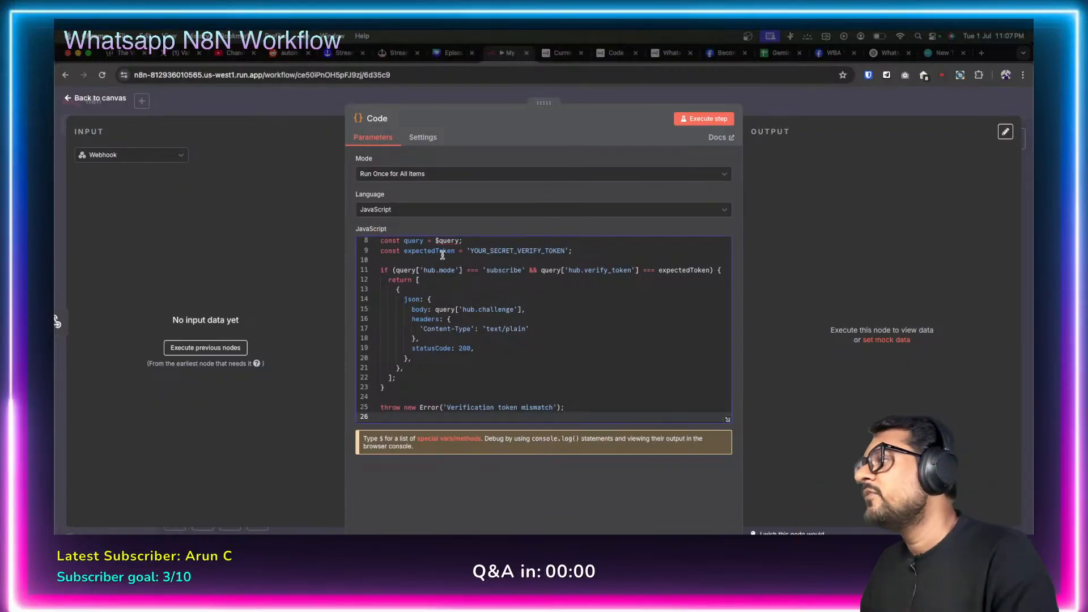
{"action": "left_click", "coordinate": [458, 240]}
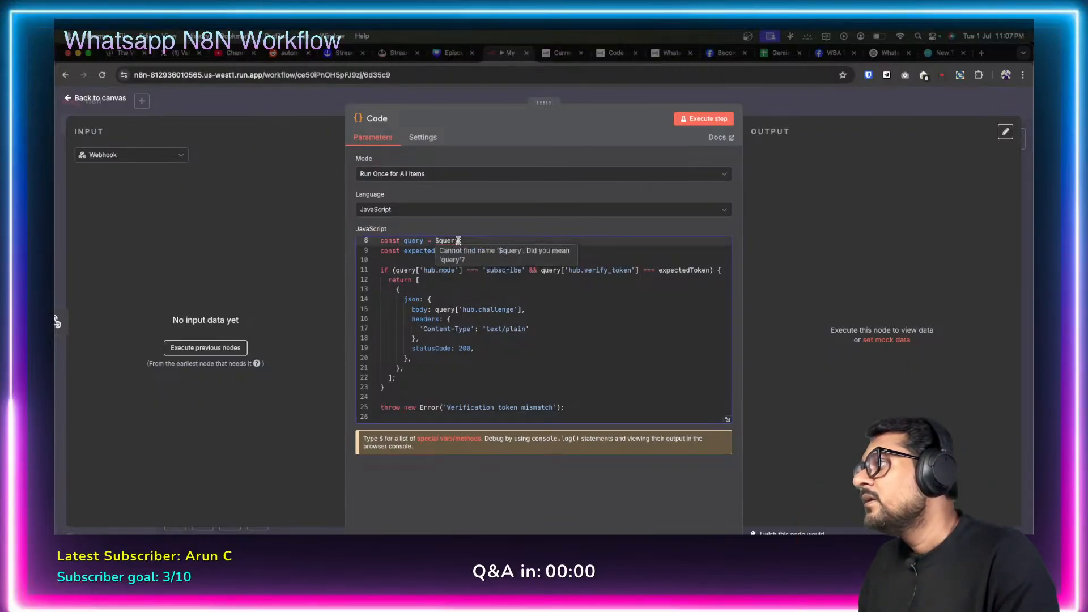
{"action": "scroll", "coordinate": [545, 360], "scroll_direction": "up", "scroll_amount": 3}
{"action": "key", "text": "BackSpace"}
{"action": "key", "text": "BackSpace"}
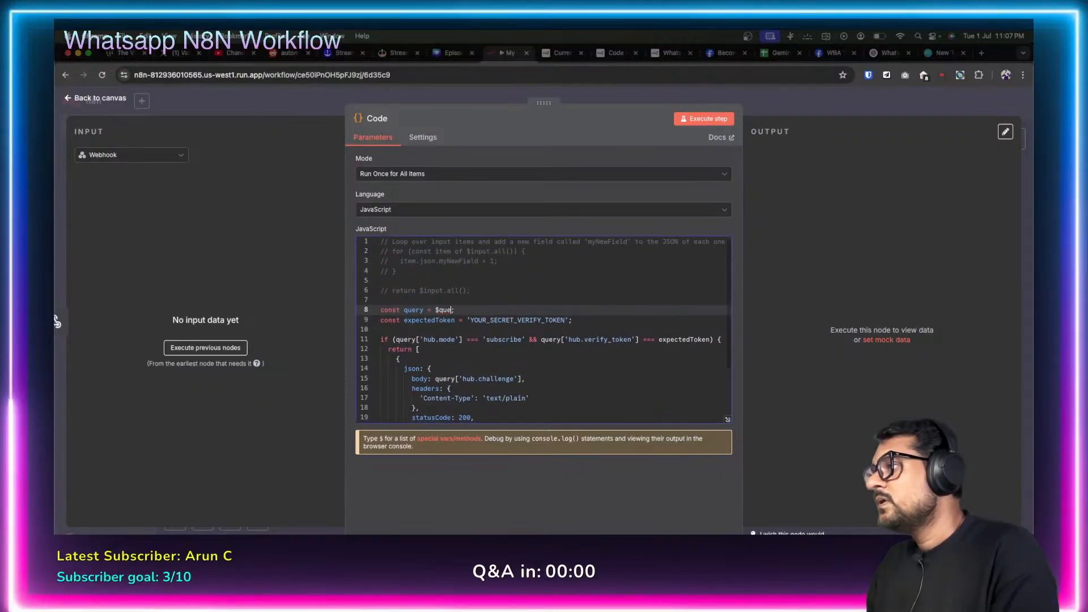
{"action": "type", "text": "input."}
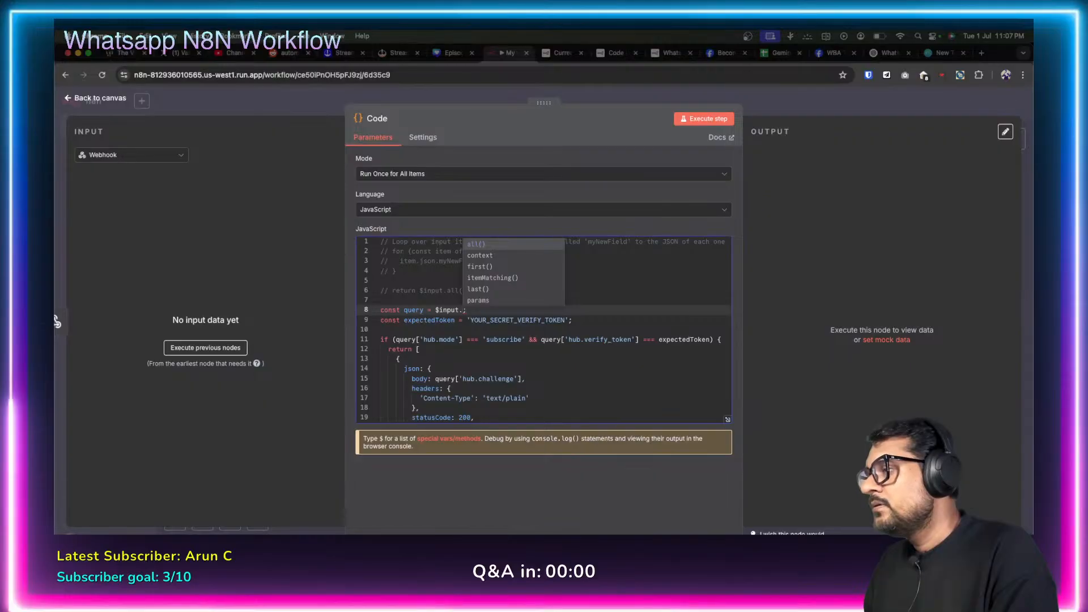
{"action": "key", "text": "Return"}
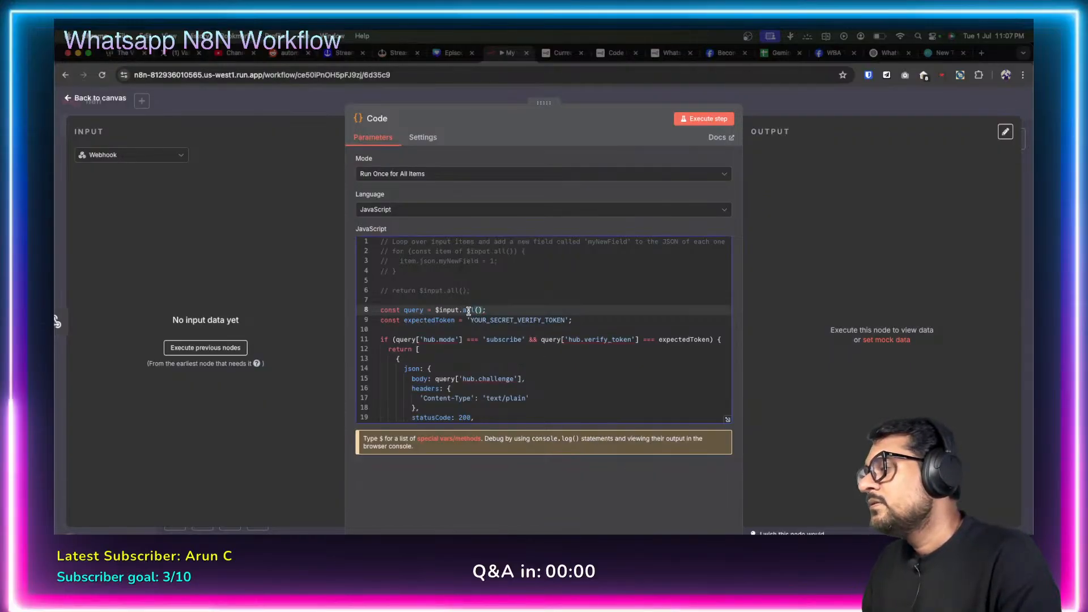
{"action": "mouse_move", "coordinate": [467, 311]}
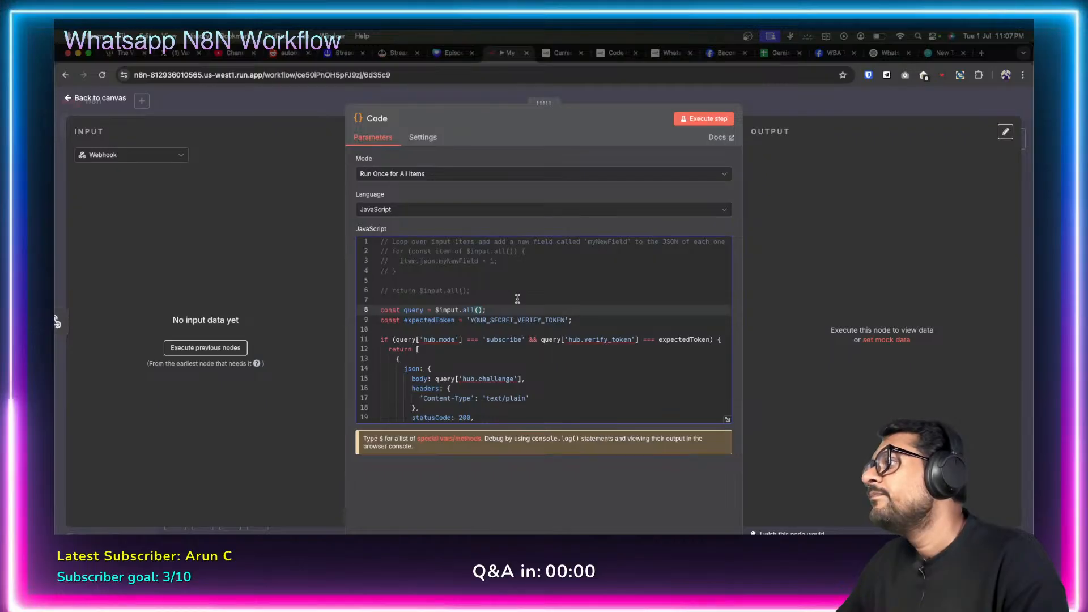
{"action": "key", "text": "BackSpace"}
{"action": "key", "text": "BackSpace"}
{"action": "key", "text": "BackSpace"}
{"action": "key", "text": "BackSpace"}
{"action": "key", "text": "BackSpace"}
{"action": "type", "text": "first"}
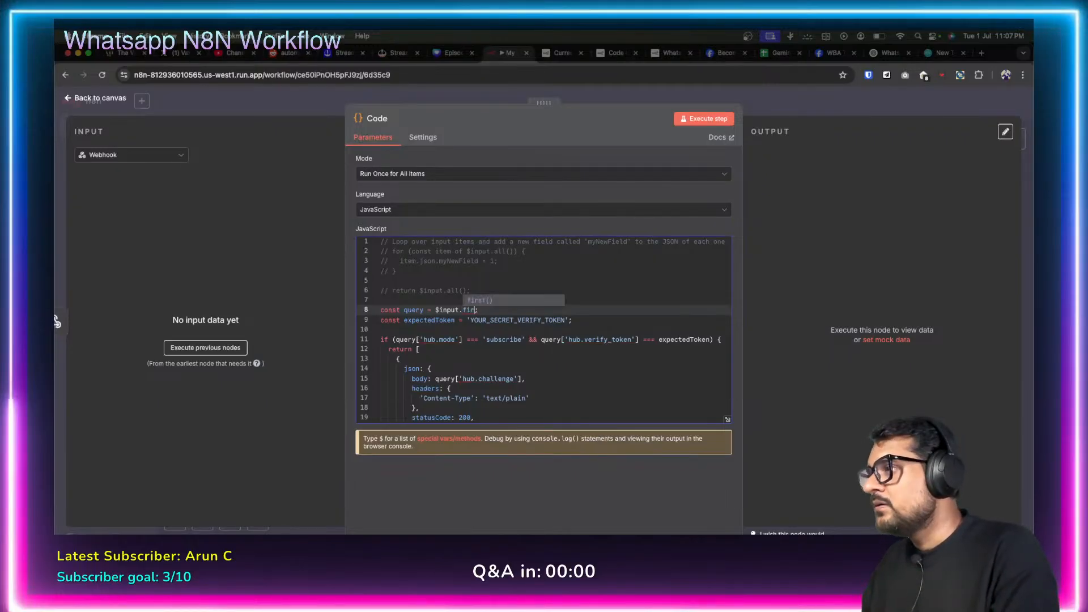
{"action": "key", "text": "Return"}
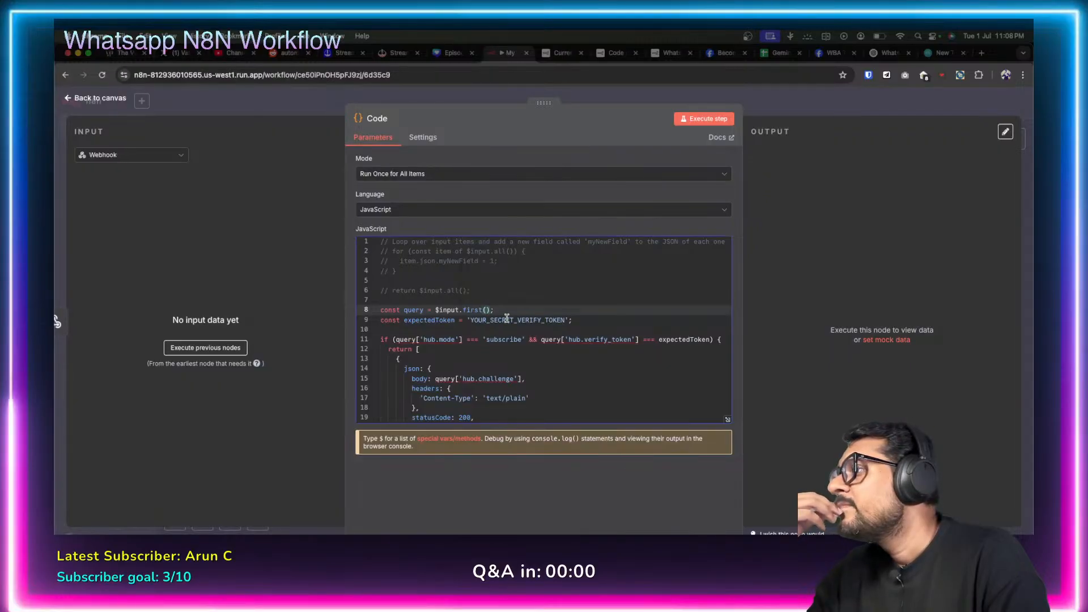
Replace the placeholder YOUR_SECRET_VERIFY_TOKEN on line 9 with your own verify token.
{"action": "double_click", "coordinate": [511, 318]}
{"action": "type", "text": "abcd"}
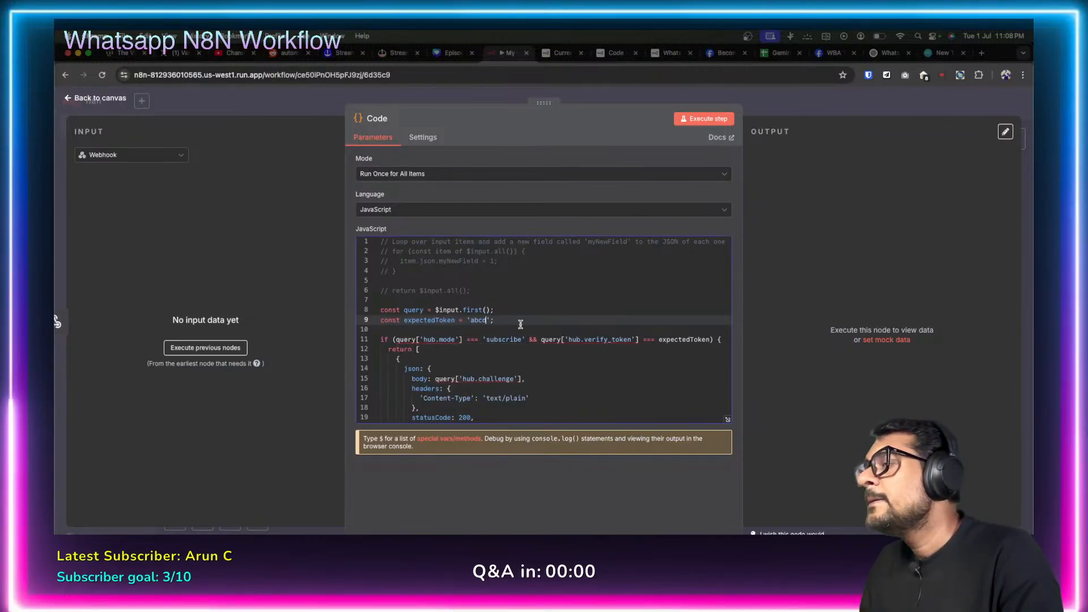
{"action": "scroll", "coordinate": [520, 336], "scroll_direction": "down", "scroll_amount": 3}
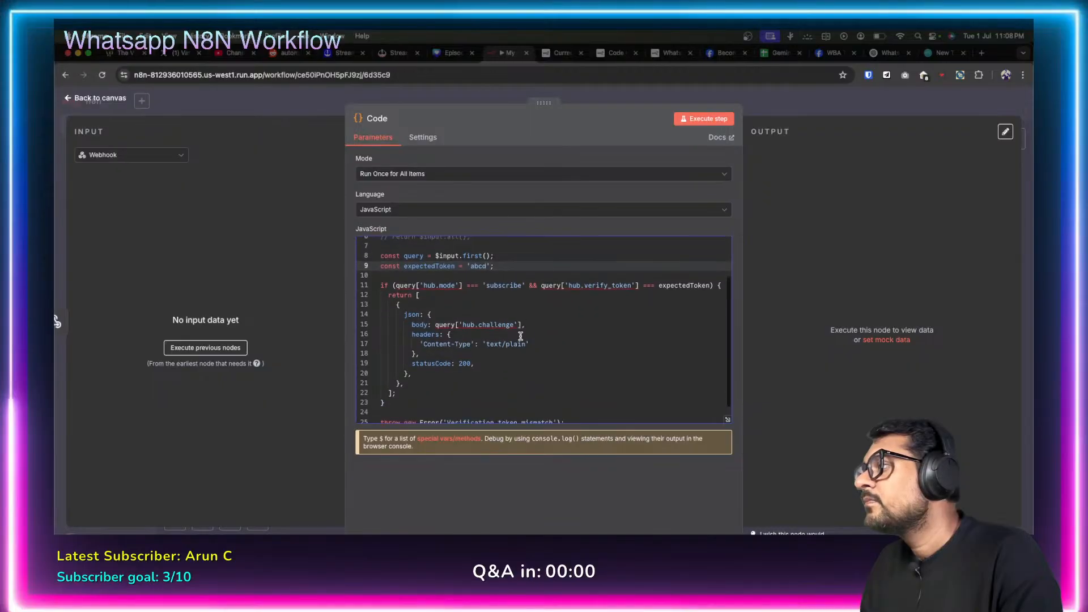
{"action": "scroll", "coordinate": [520, 336], "scroll_direction": "up", "scroll_amount": 1}
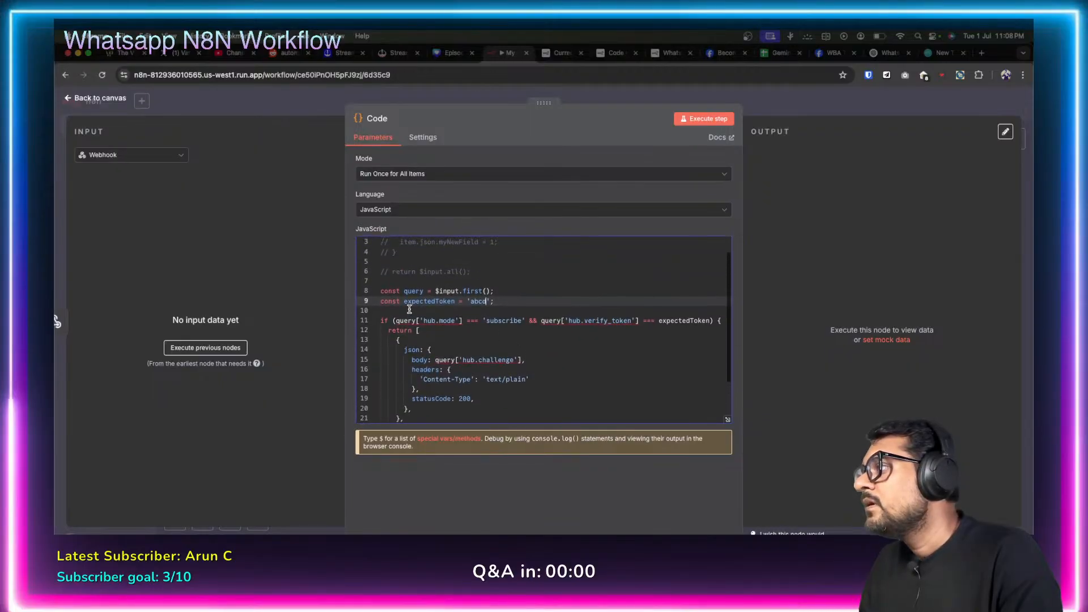
{"action": "mouse_move", "coordinate": [409, 322]}
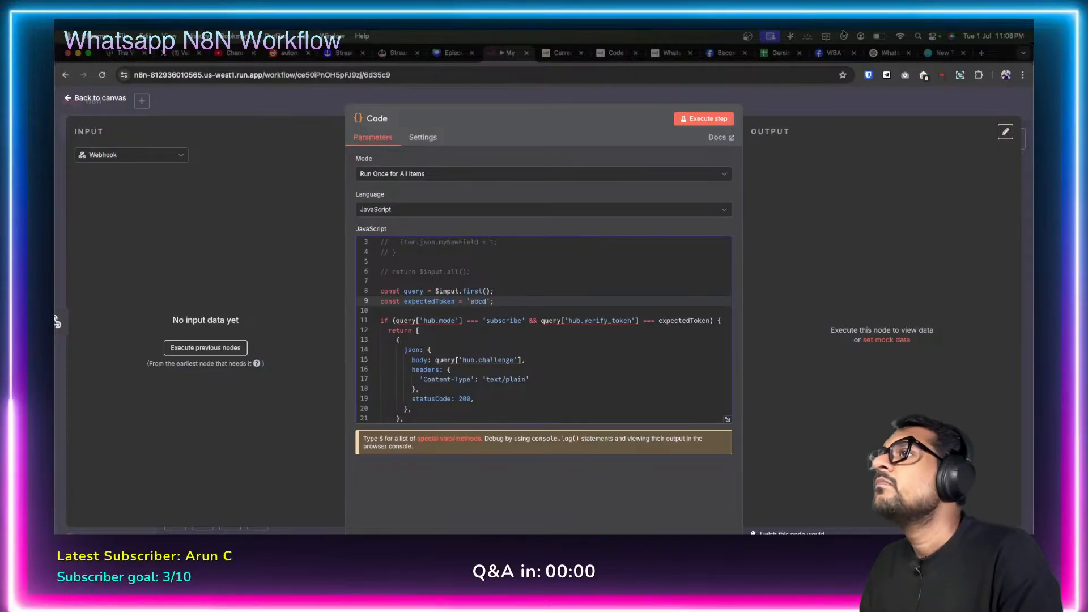
{"action": "left_click", "coordinate": [557, 56]}
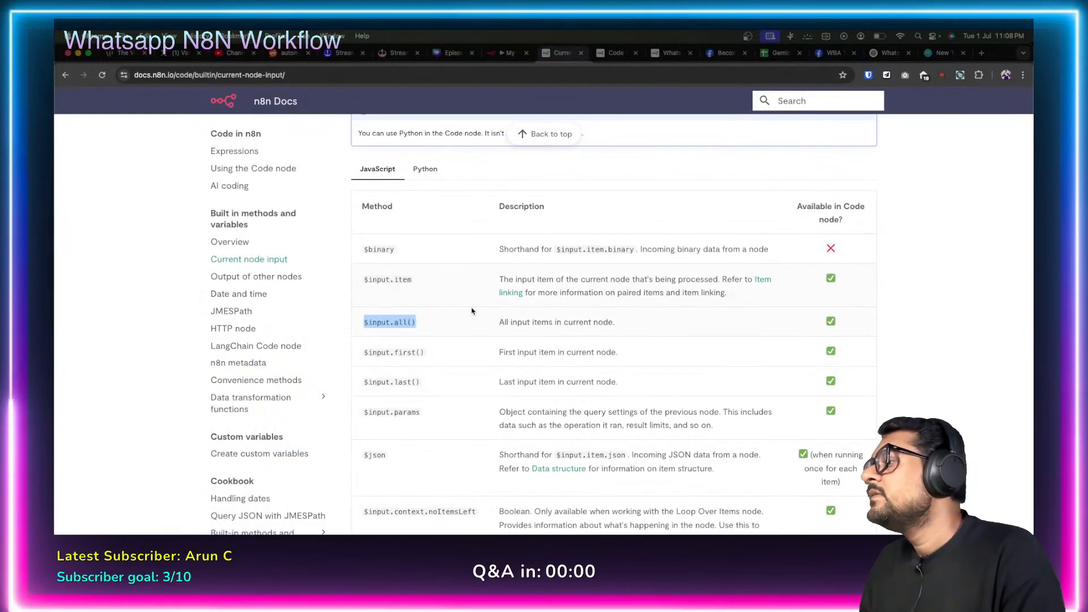
Read the $input.first() description in the Current node input docs, then go back to n8n.
{"action": "left_click_drag", "start_coordinate": [411, 353], "coordinate": [424, 352]}
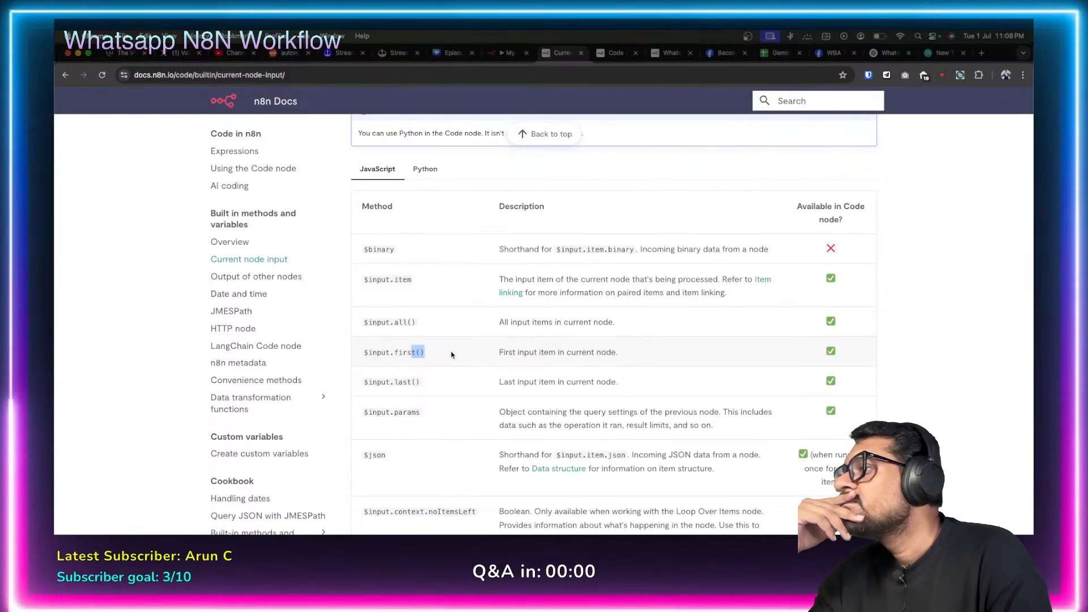
{"action": "scroll", "coordinate": [452, 354], "scroll_direction": "down", "scroll_amount": 1}
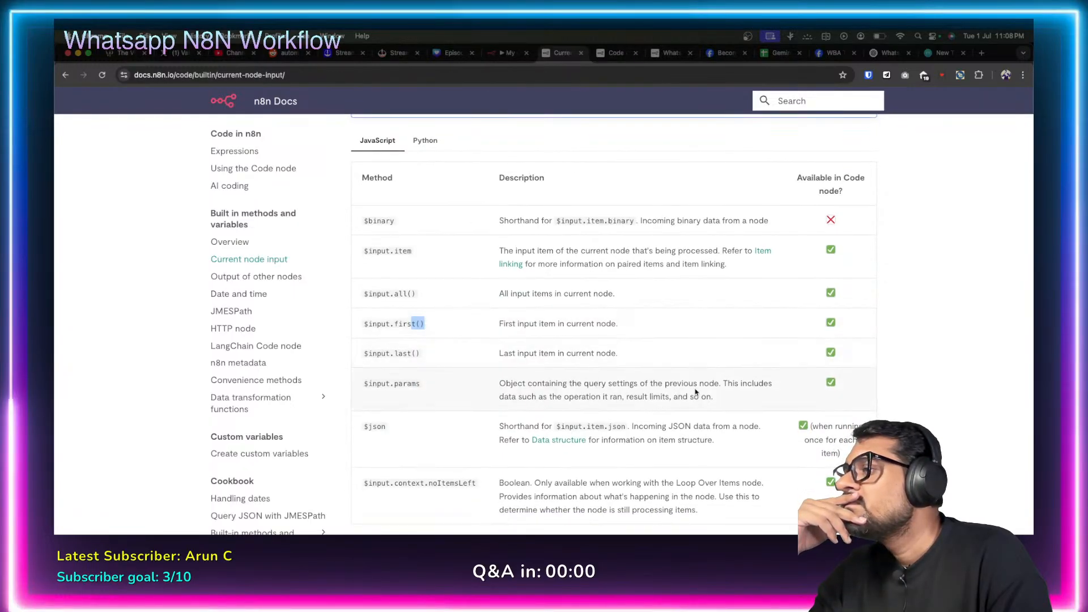
{"action": "scroll", "coordinate": [451, 400], "scroll_direction": "down", "scroll_amount": 3}
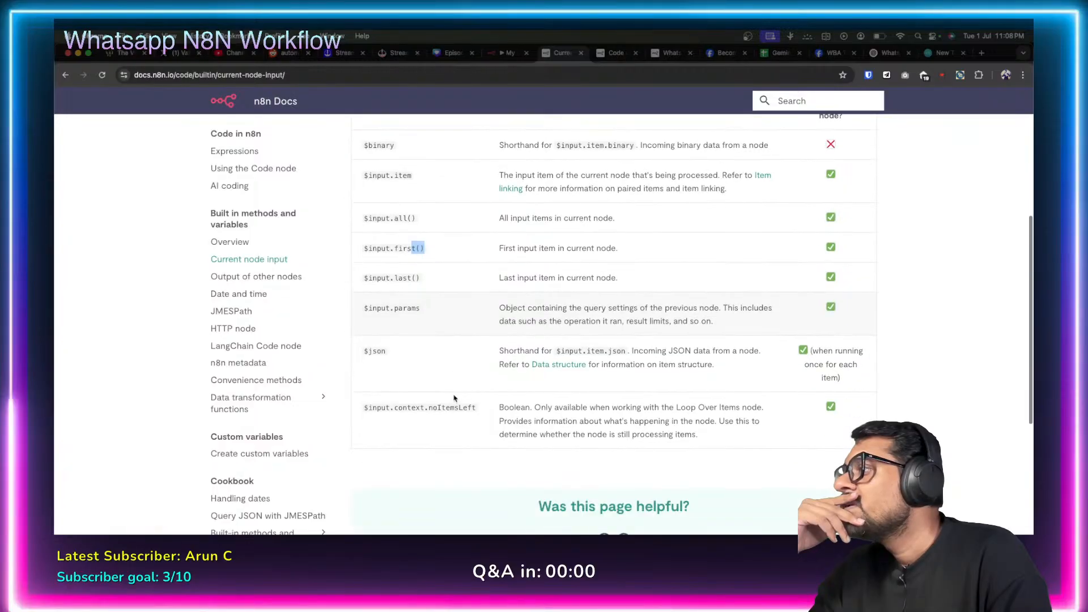
{"action": "scroll", "coordinate": [454, 399], "scroll_direction": "up", "scroll_amount": 4}
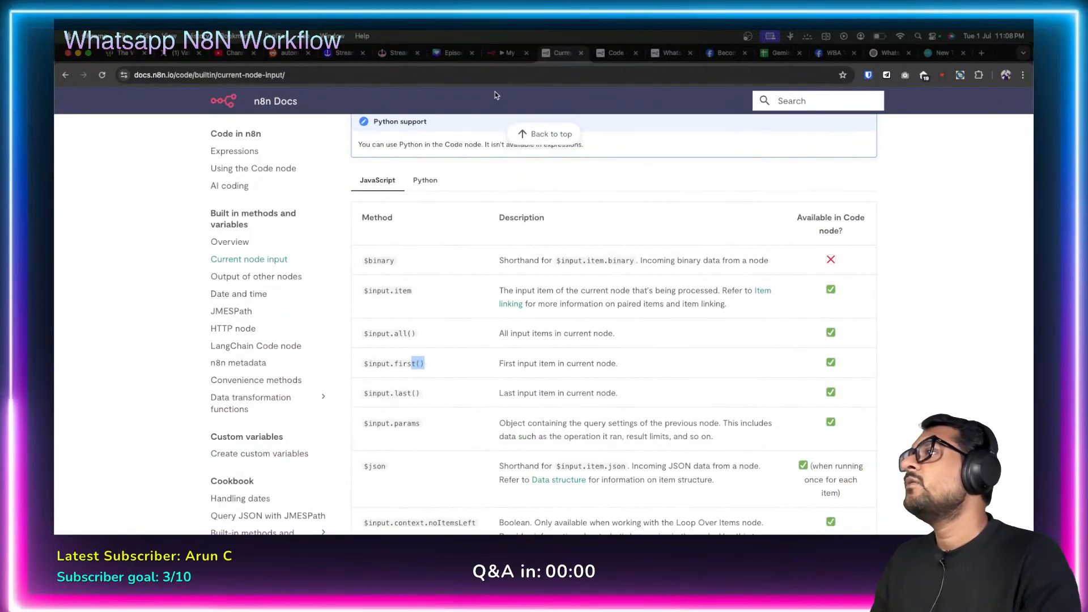
{"action": "left_click", "coordinate": [505, 53]}
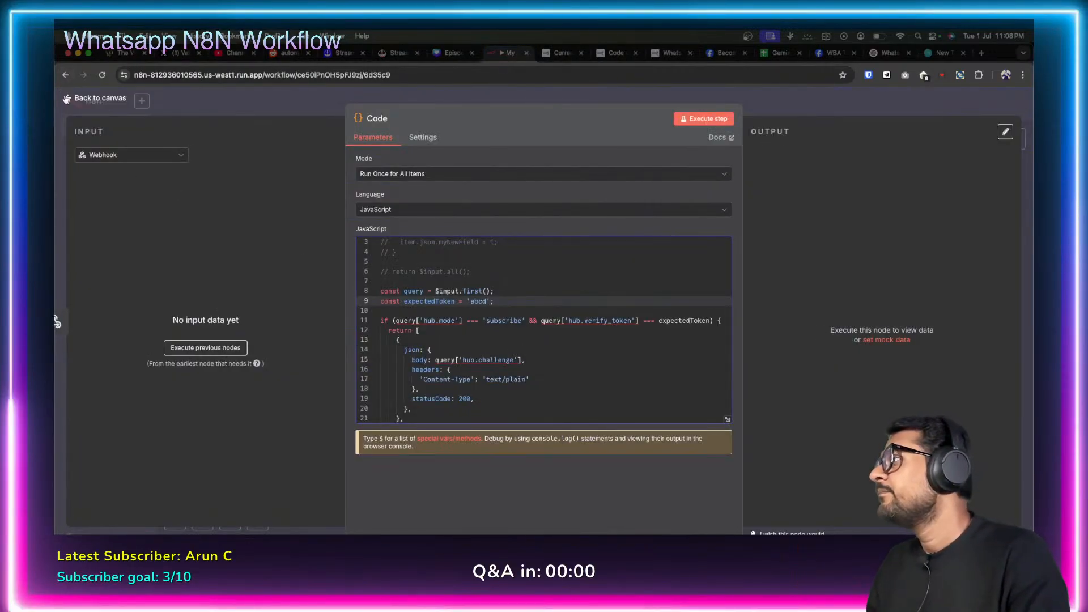
Deactivate the workflow, start the Webhook listening, and attempt callback verification on Meta.
{"action": "left_click", "coordinate": [56, 315]}
{"action": "double_click", "coordinate": [531, 338]}
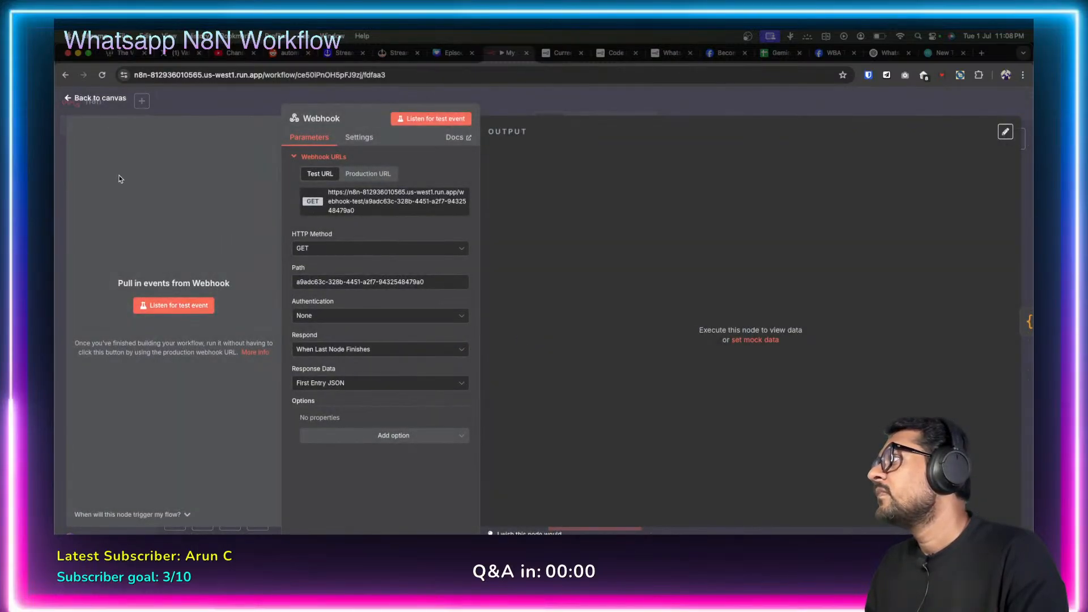
{"action": "left_click", "coordinate": [67, 101]}
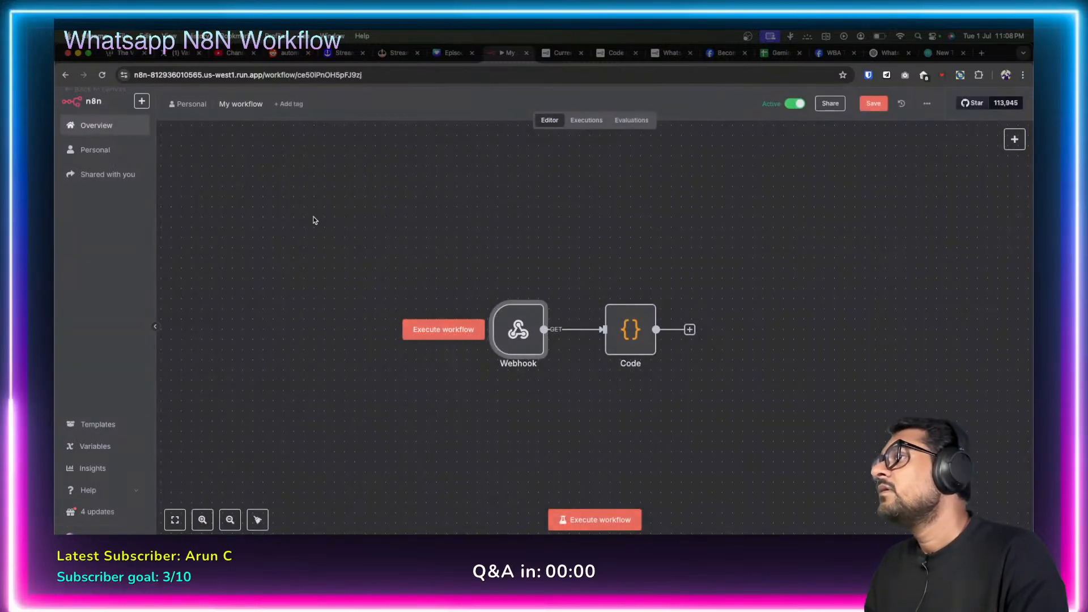
{"action": "left_click", "coordinate": [795, 107]}
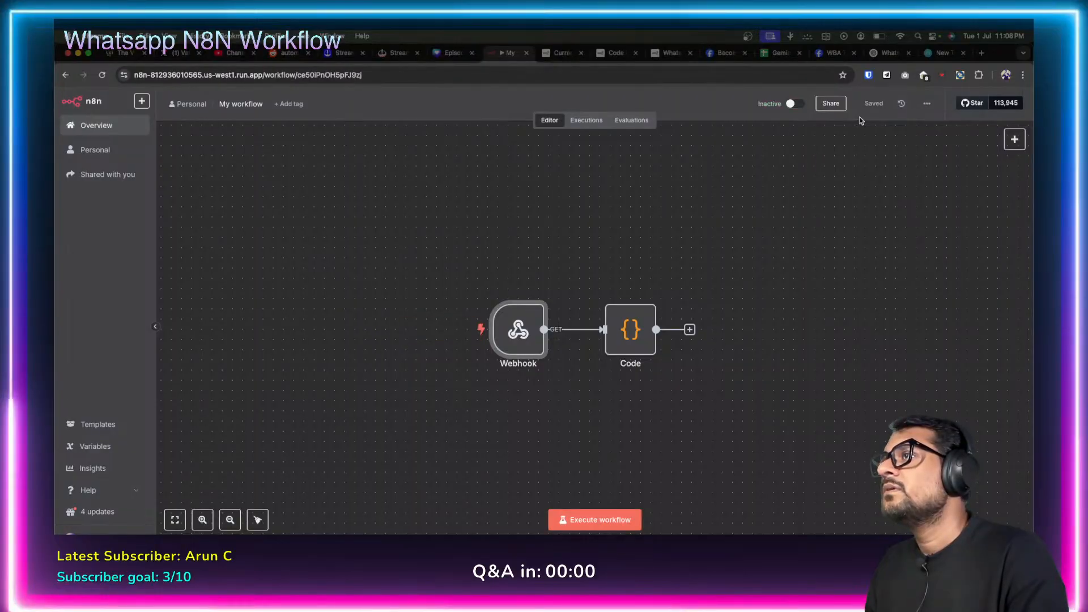
{"action": "double_click", "coordinate": [513, 334]}
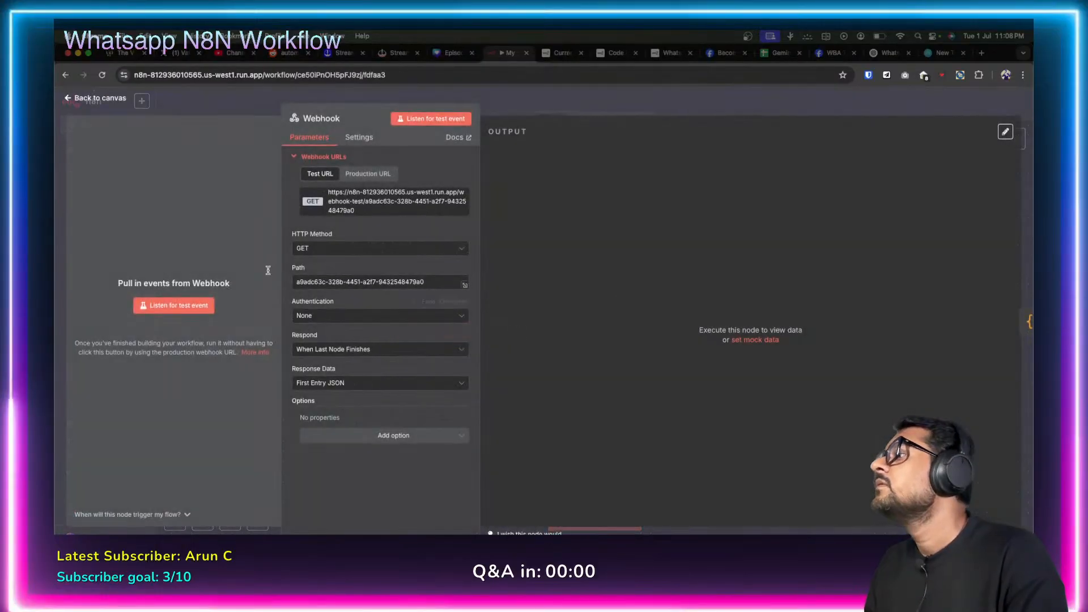
{"action": "left_click", "coordinate": [176, 306]}
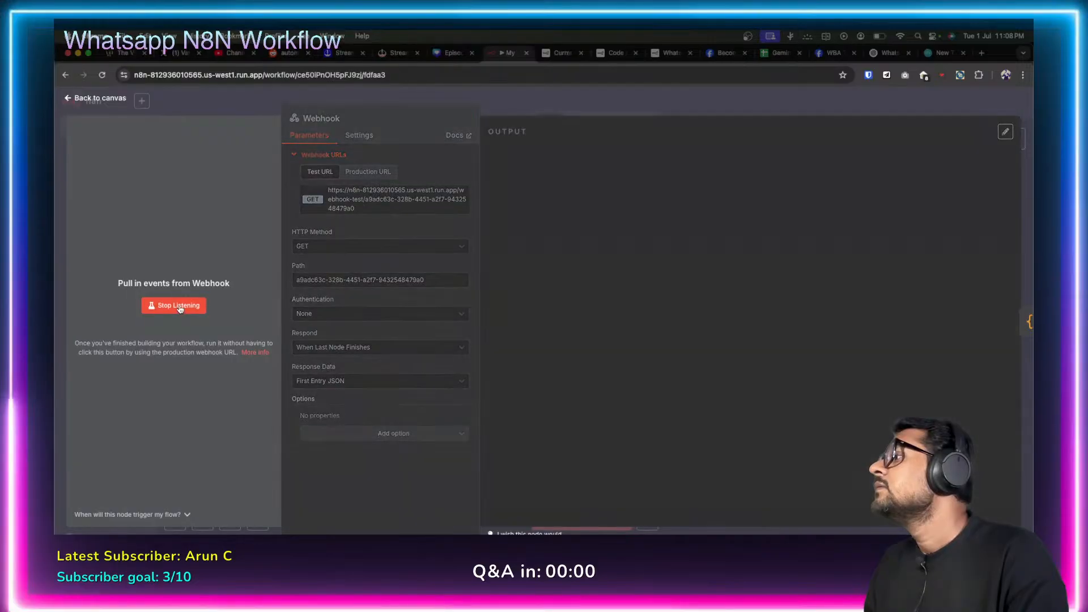
{"action": "left_click", "coordinate": [828, 54]}
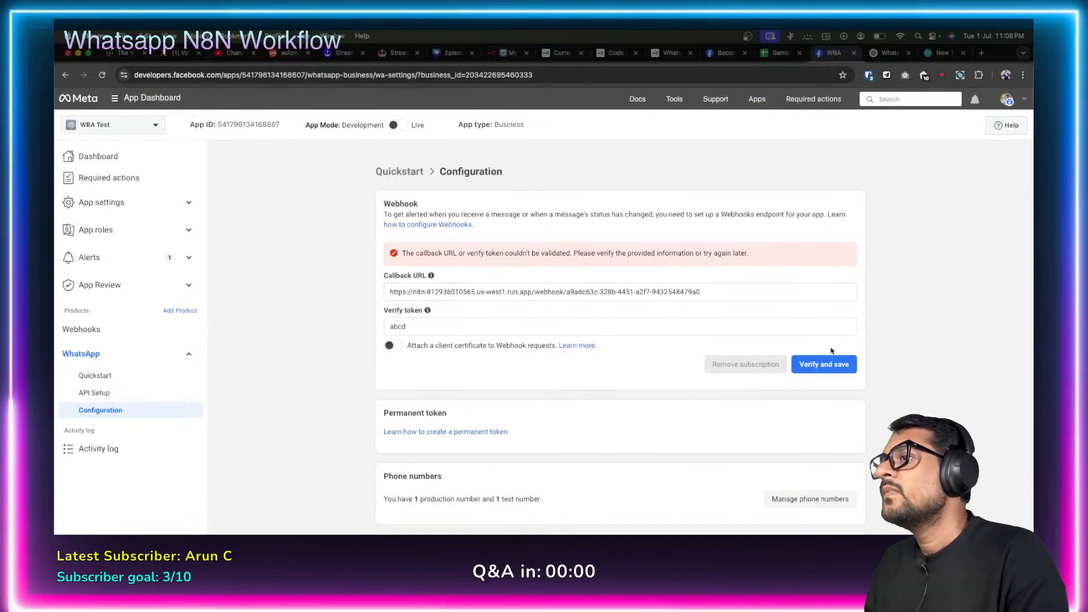
{"action": "left_click", "coordinate": [823, 364]}
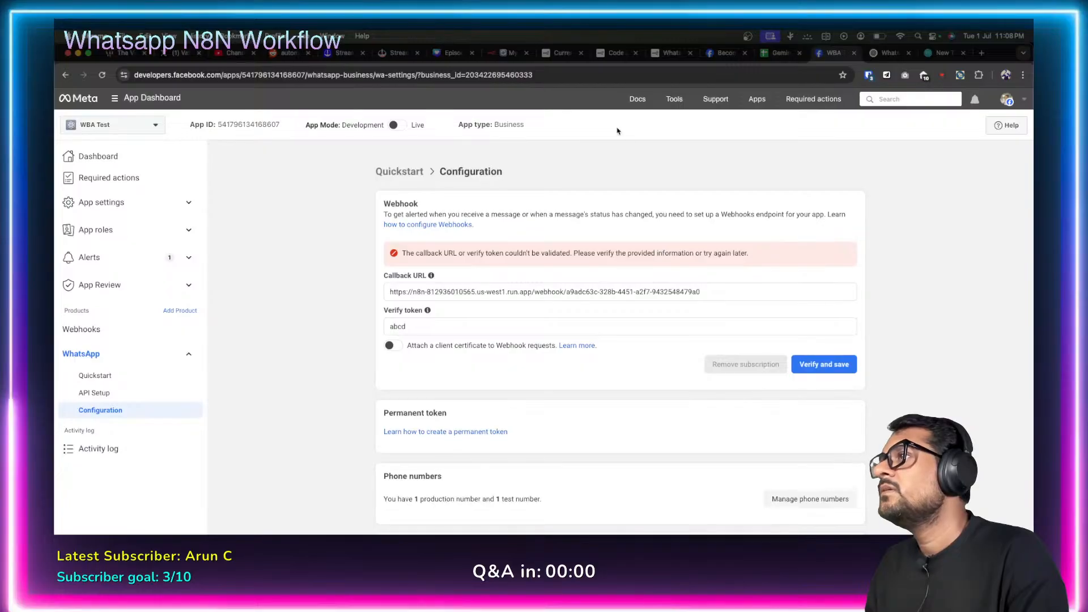
{"action": "left_click", "coordinate": [506, 51]}
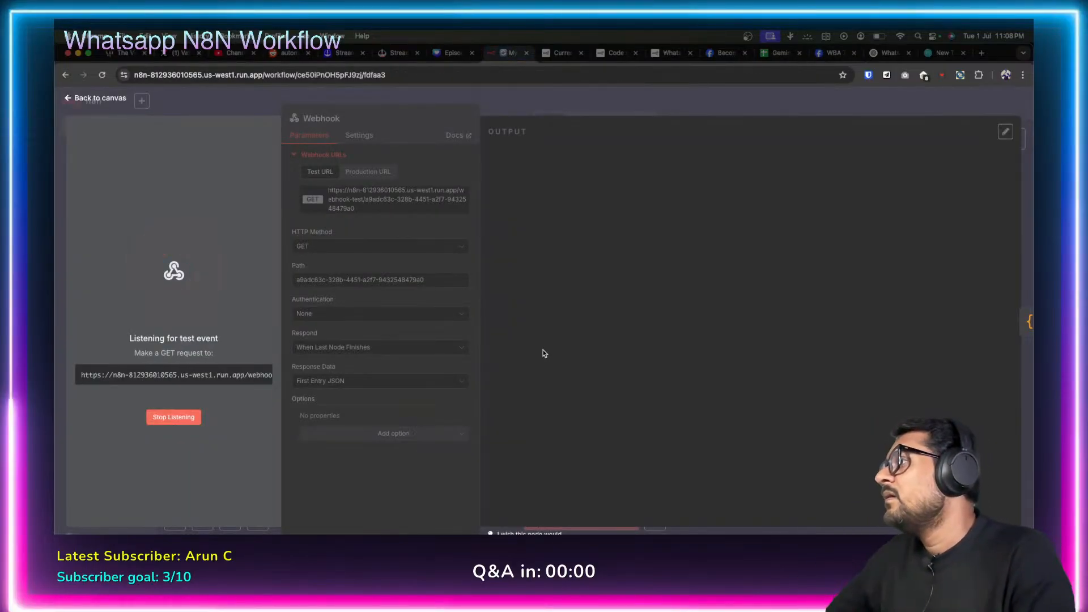
Copy the Webhook's test URL and restart listening for a test event.
{"action": "left_click", "coordinate": [159, 412]}
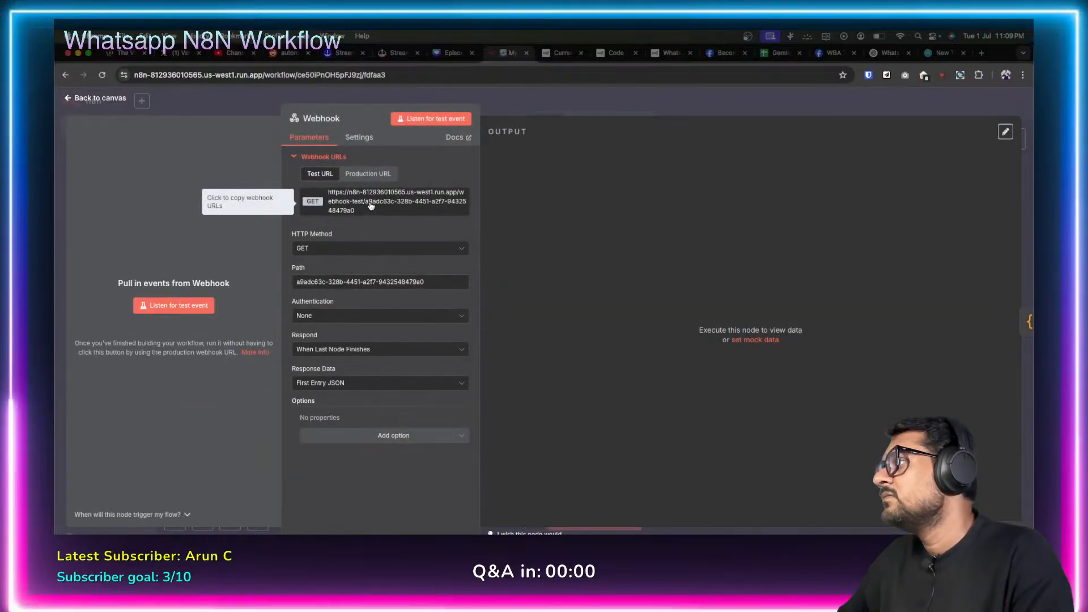
{"action": "left_click", "coordinate": [371, 206]}
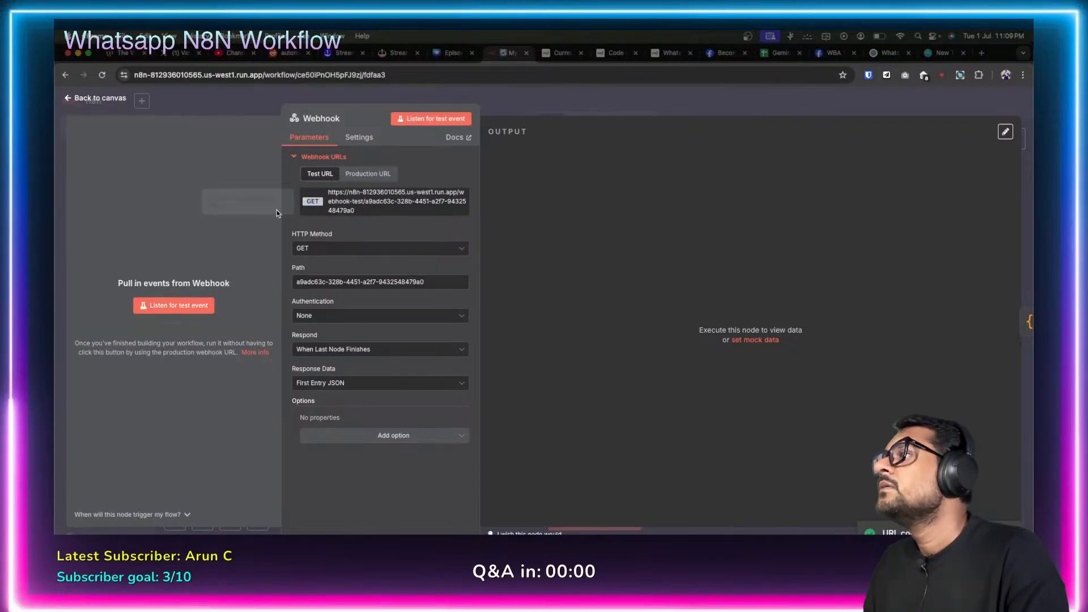
{"action": "left_click", "coordinate": [176, 305]}
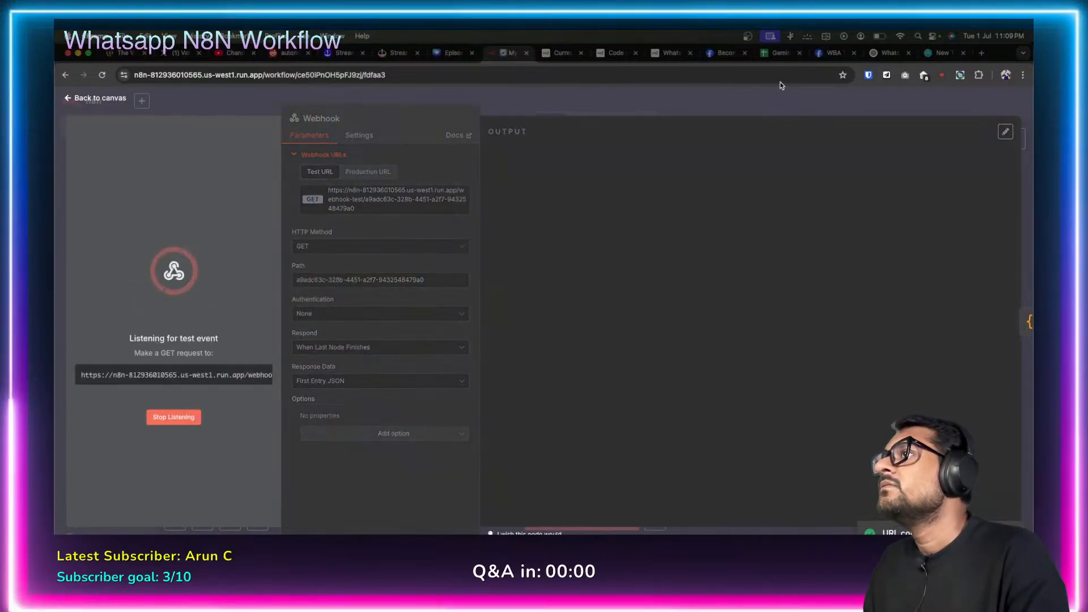
{"action": "left_click", "coordinate": [831, 53]}
{"action": "left_click", "coordinate": [517, 291]}
Replace Meta's callback URL with the copied n8n test URL and submit it with Verify and save.
{"action": "key", "text": "ctrl+a"}
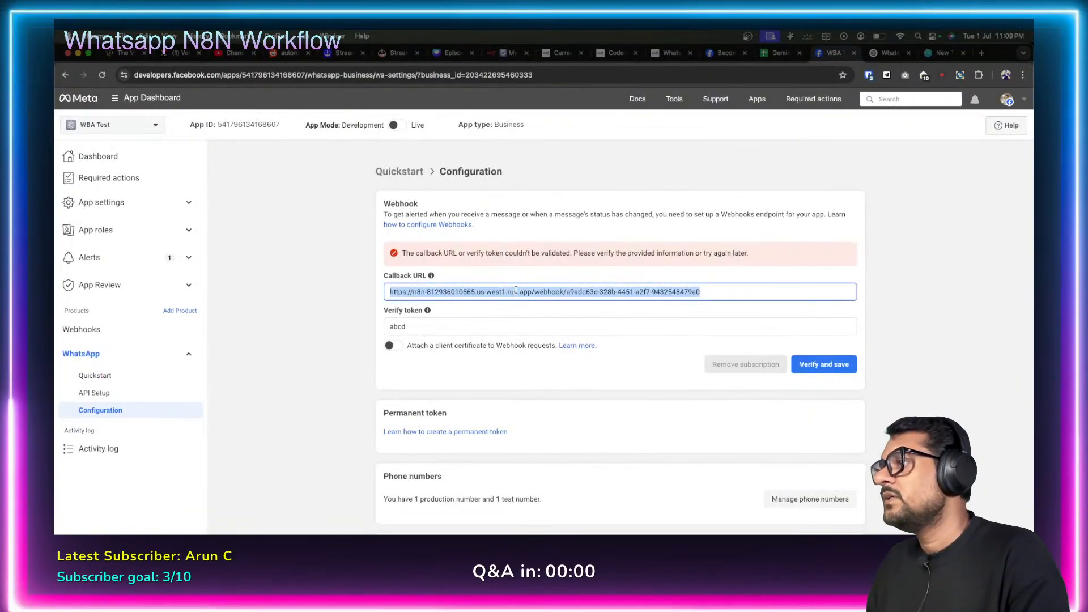
{"action": "key", "text": "BackSpace"}
{"action": "key", "text": "super+v"}
{"action": "left_click", "coordinate": [918, 292]}
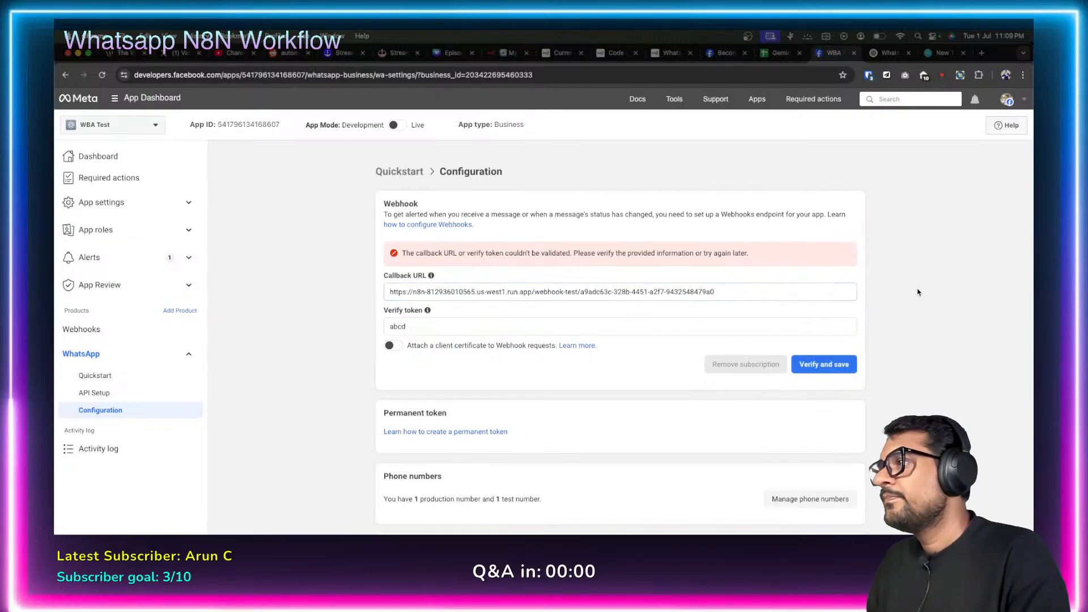
{"action": "left_click", "coordinate": [823, 363]}
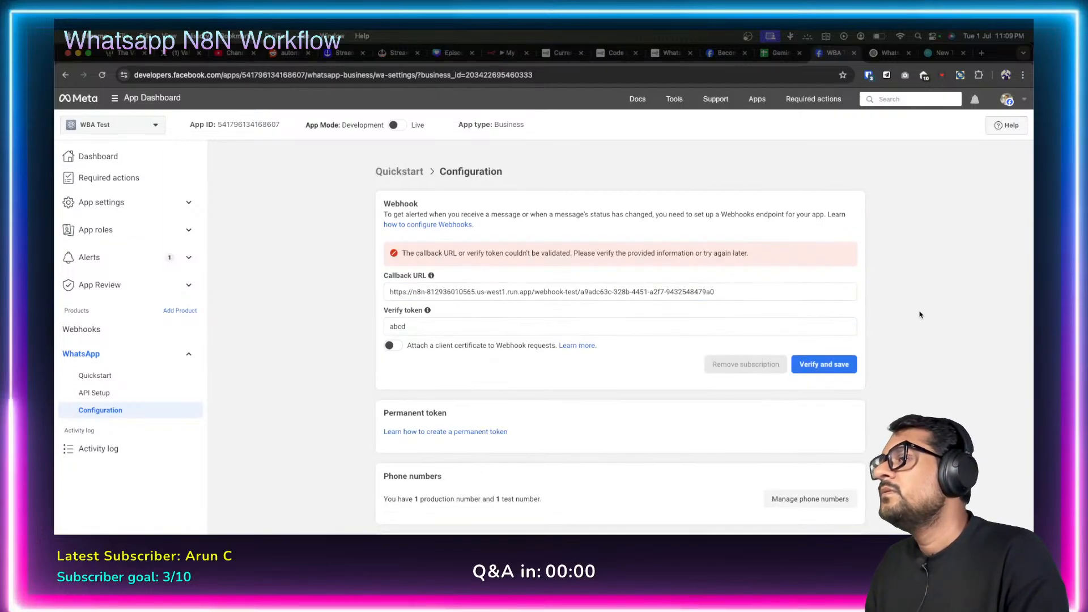
{"action": "left_click", "coordinate": [502, 51]}
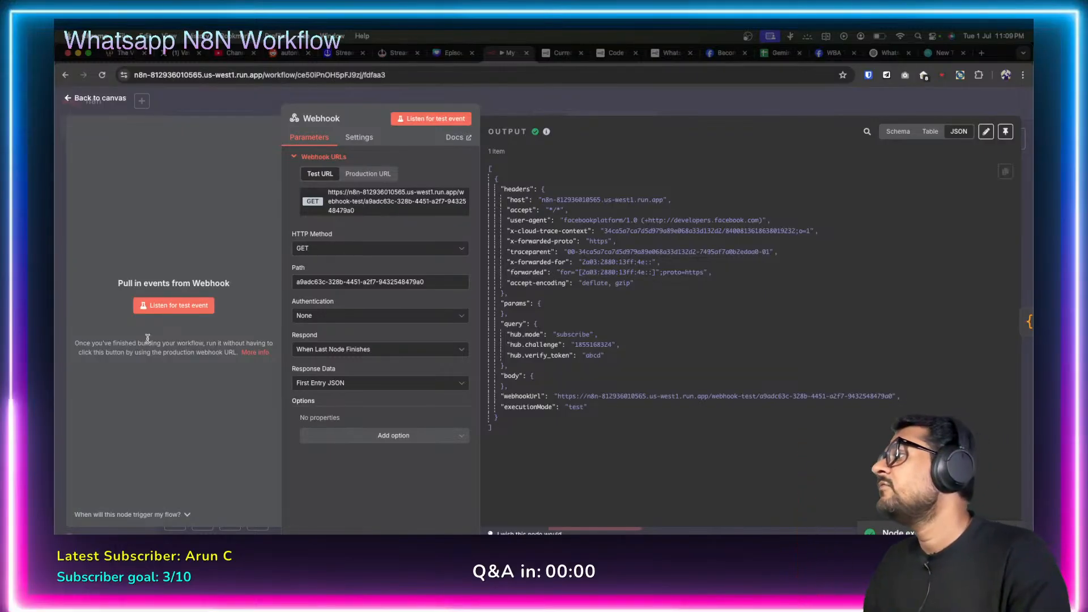
Pin Meta's captured verification request on the Webhook output and open the Code node with it as input.
{"action": "left_click", "coordinate": [1005, 131]}
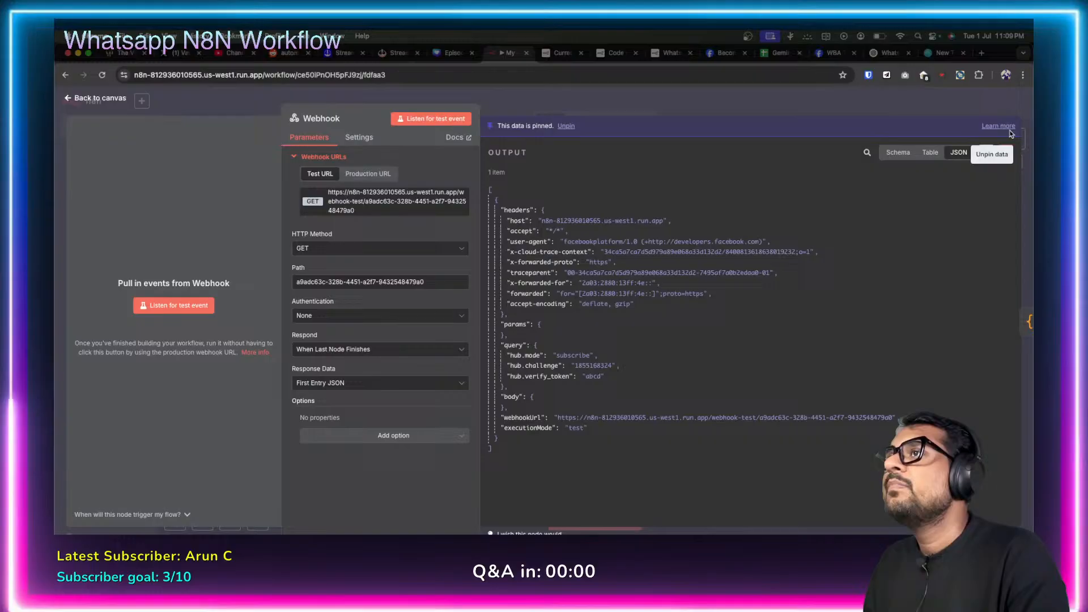
{"action": "left_click", "coordinate": [67, 99]}
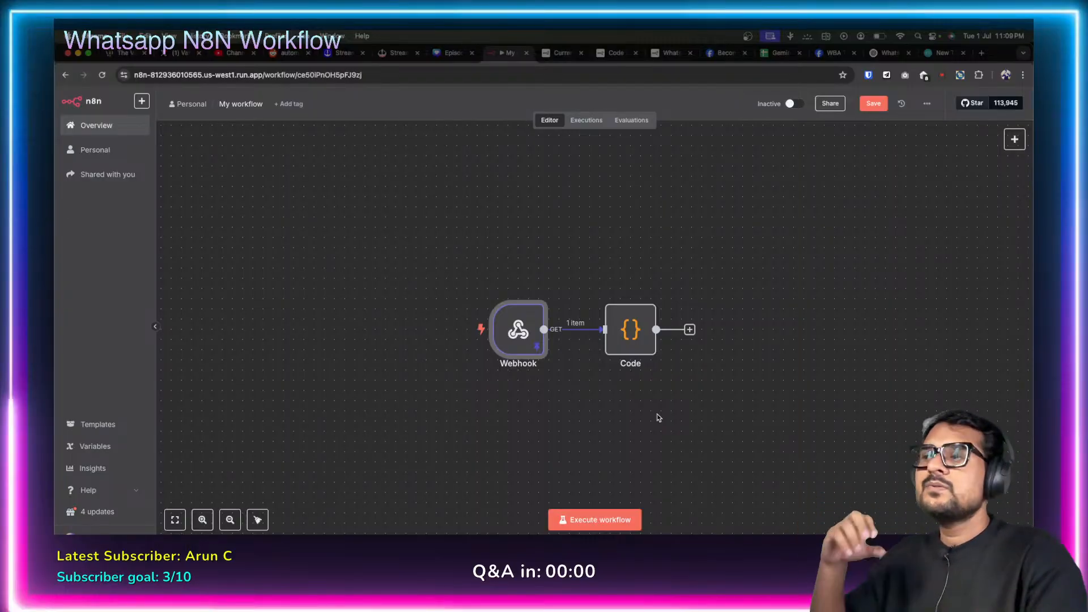
{"action": "mouse_move", "coordinate": [637, 341]}
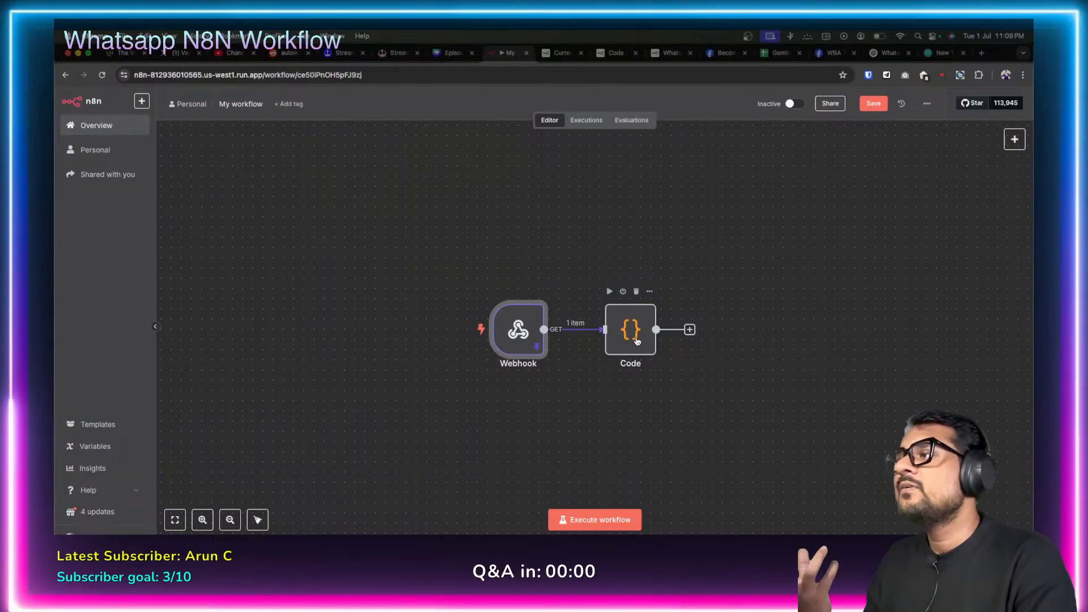
{"action": "double_click", "coordinate": [520, 338]}
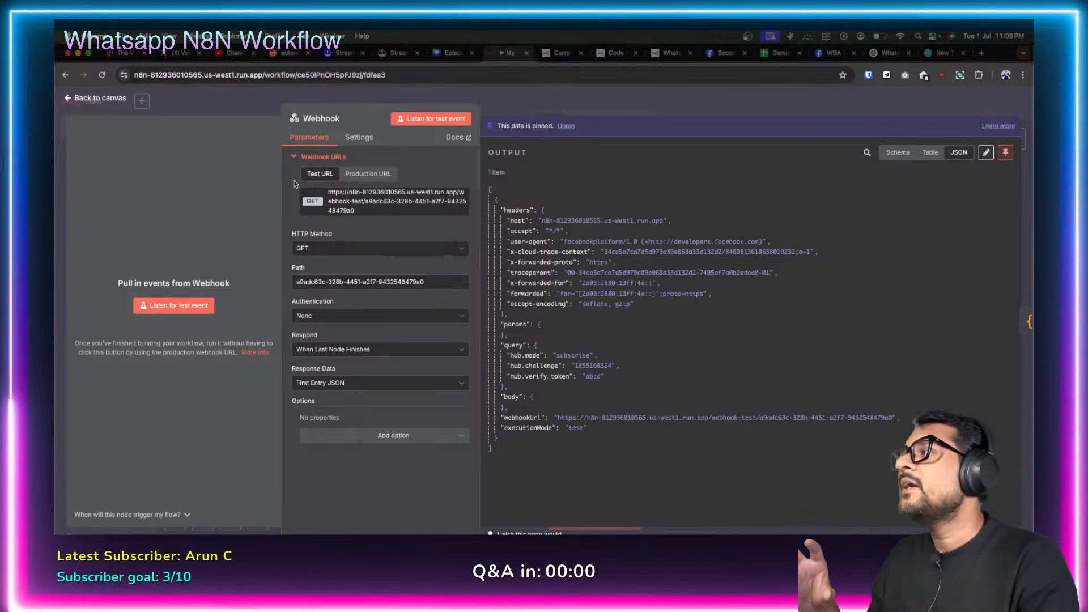
{"action": "left_click", "coordinate": [69, 99]}
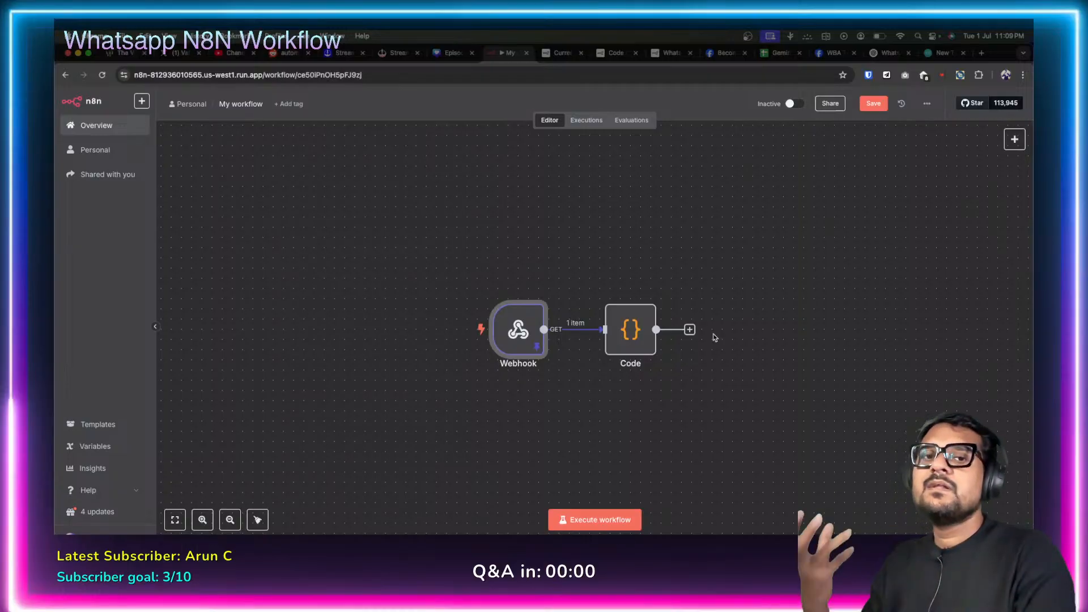
{"action": "double_click", "coordinate": [630, 331]}
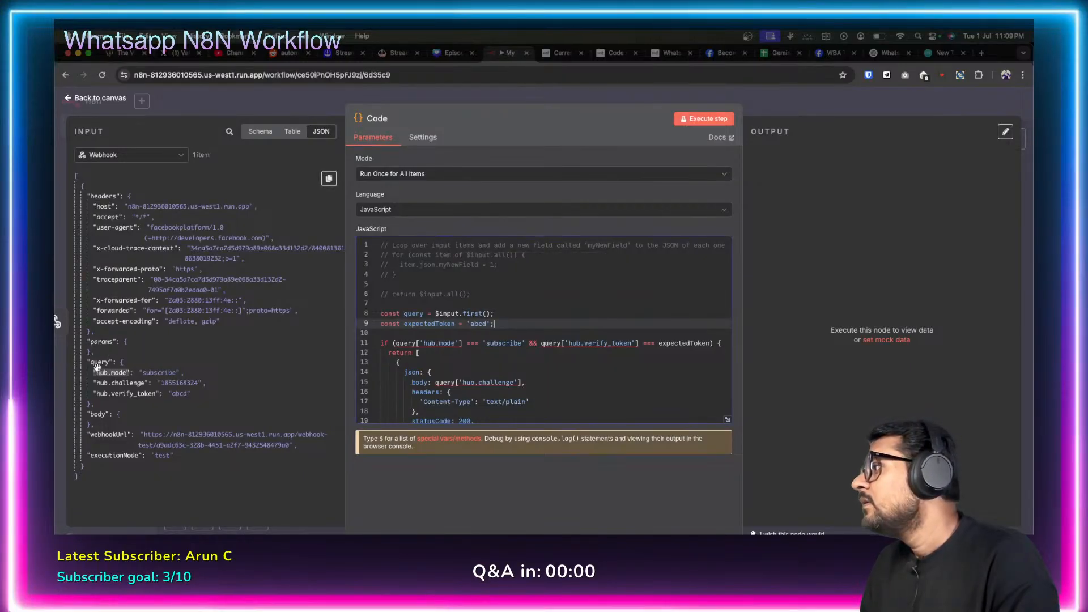
Make line 8 read query from $input.first().json.query, deleting the leftover $input.first(); text.
{"action": "left_click_drag", "start_coordinate": [99, 362], "coordinate": [441, 312]}
{"action": "left_click", "coordinate": [596, 276]}
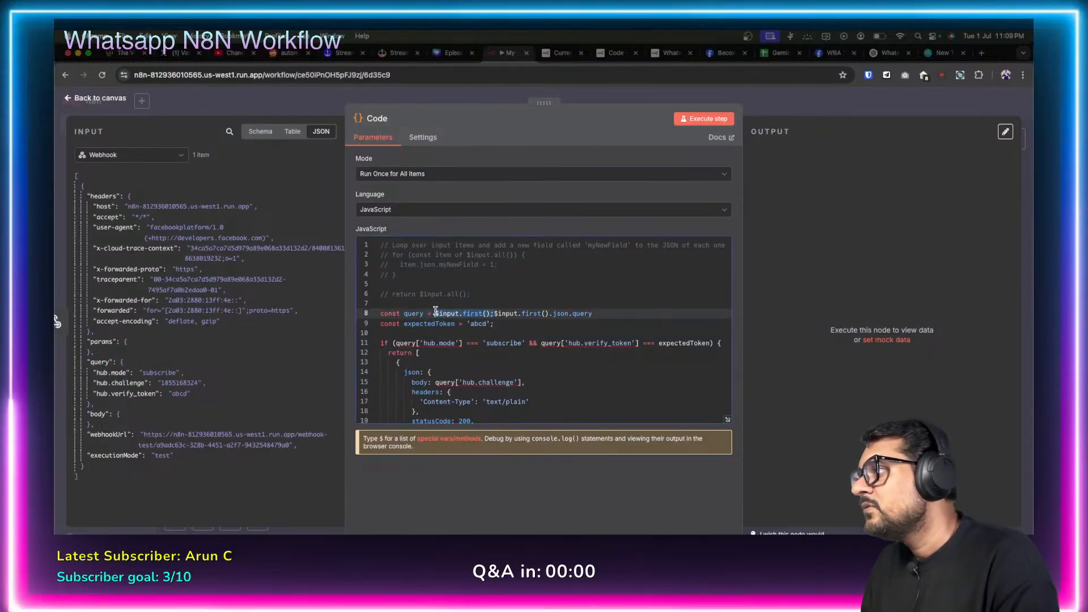
{"action": "left_click", "coordinate": [435, 312]}
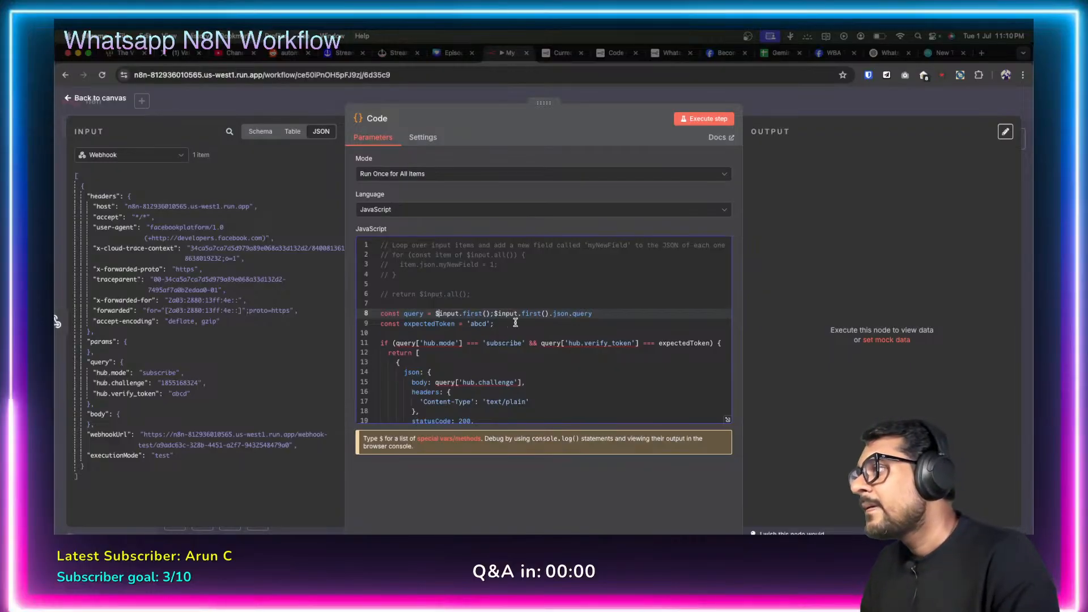
{"action": "left_click_drag", "start_coordinate": [494, 313], "coordinate": [450, 314]}
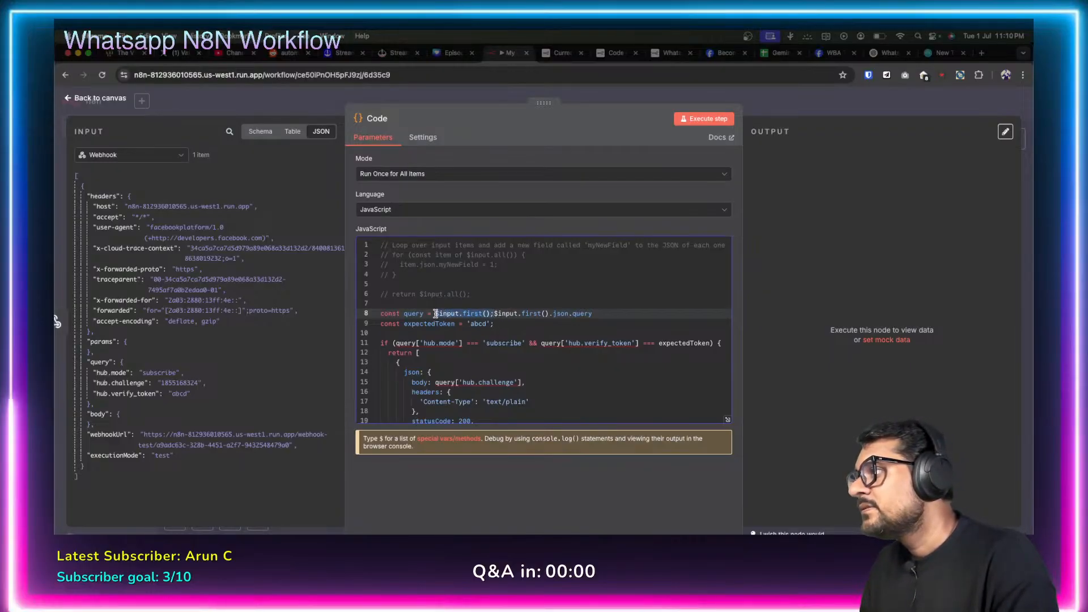
{"action": "key", "text": "BackSpace"}
{"action": "left_click", "coordinate": [553, 332]}
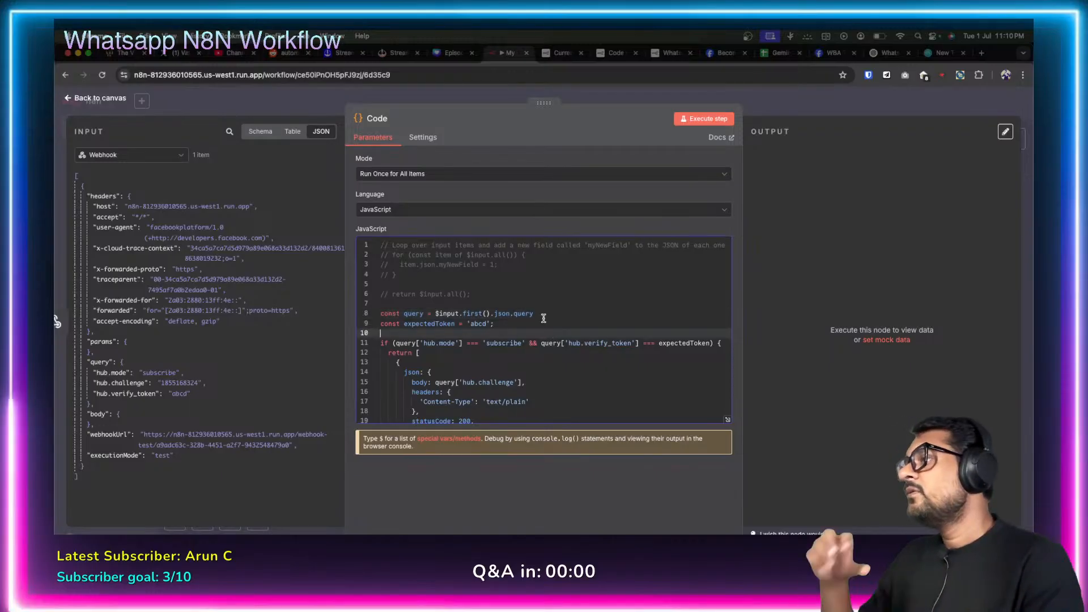
{"action": "scroll", "coordinate": [546, 322], "scroll_direction": "down", "scroll_amount": 2}
{"action": "scroll", "coordinate": [543, 319], "scroll_direction": "down", "scroll_amount": 2}
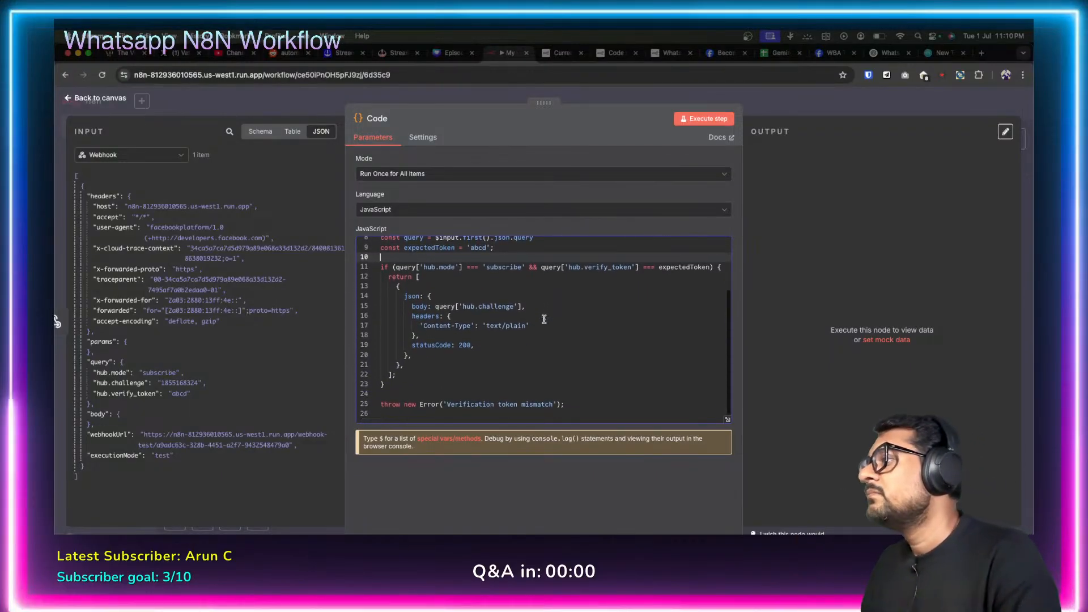
{"action": "scroll", "coordinate": [510, 301], "scroll_direction": "up", "scroll_amount": 3}
{"action": "double_click", "coordinate": [417, 278]}
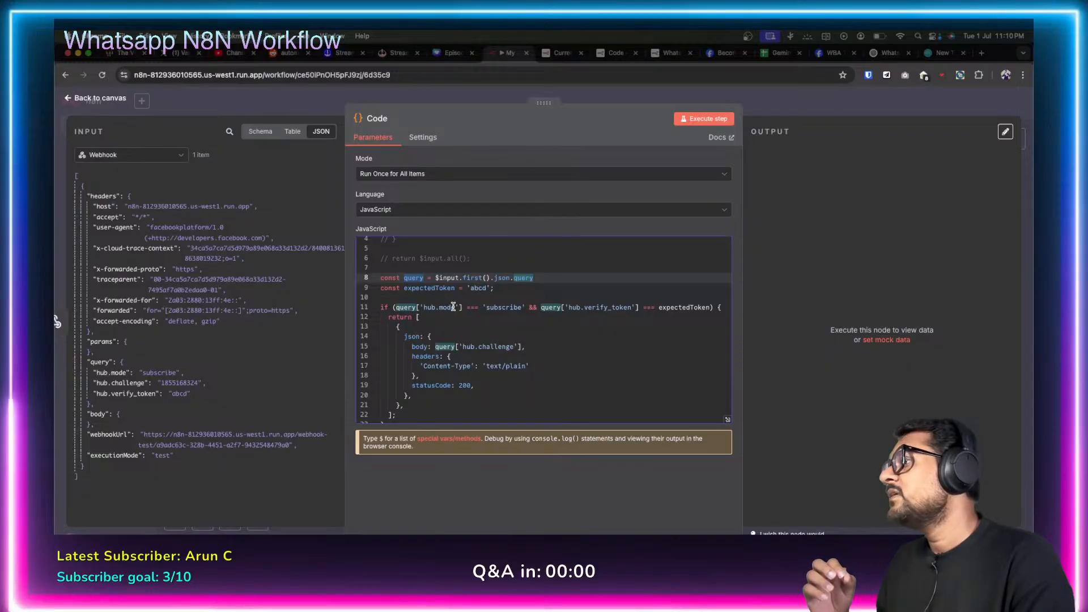
{"action": "left_click", "coordinate": [505, 307]}
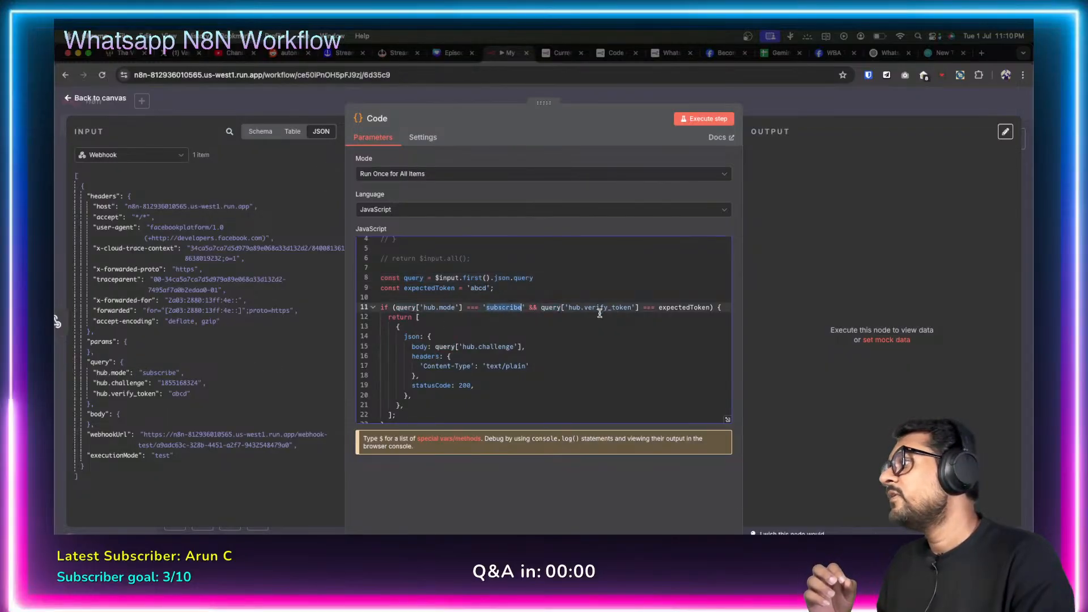
Compare the incoming hub.mode and verify token with the expected token, and review the 200 challenge response.
{"action": "double_click", "coordinate": [176, 393]}
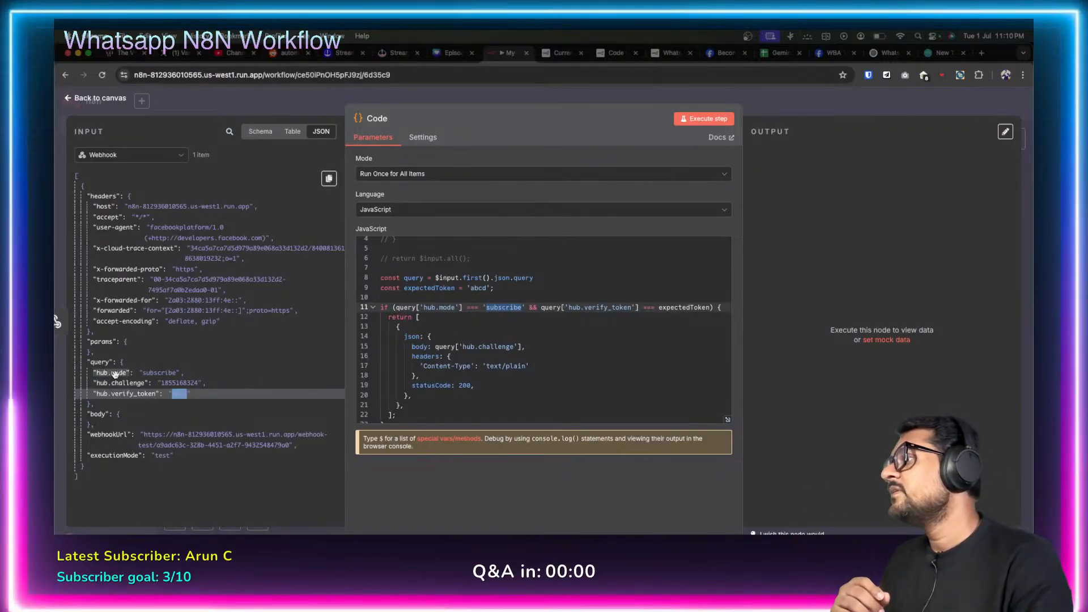
{"action": "double_click", "coordinate": [156, 374]}
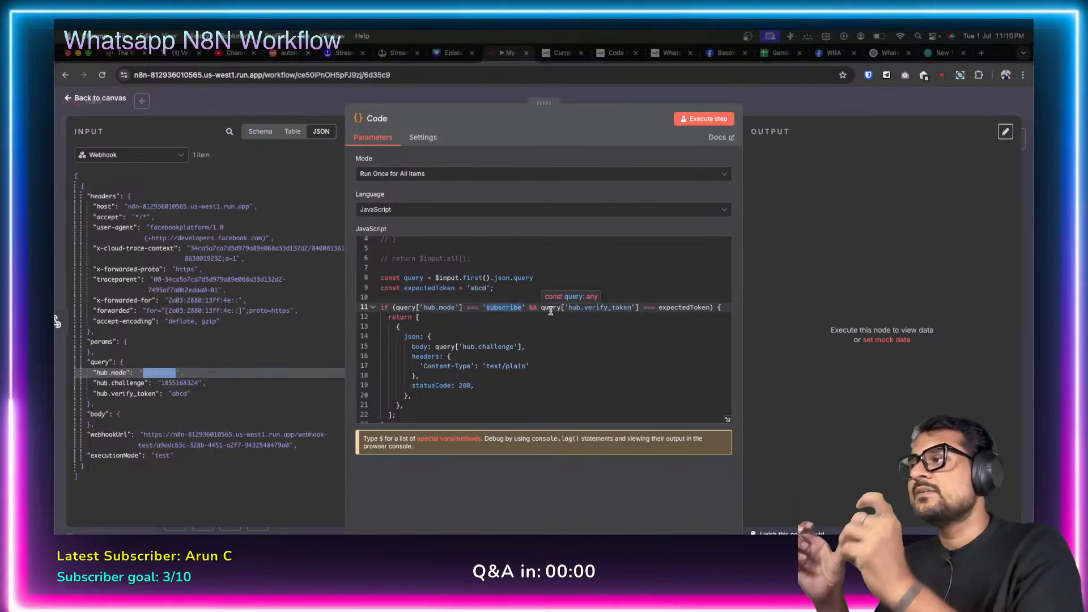
{"action": "double_click", "coordinate": [687, 308]}
{"action": "double_click", "coordinate": [477, 288]}
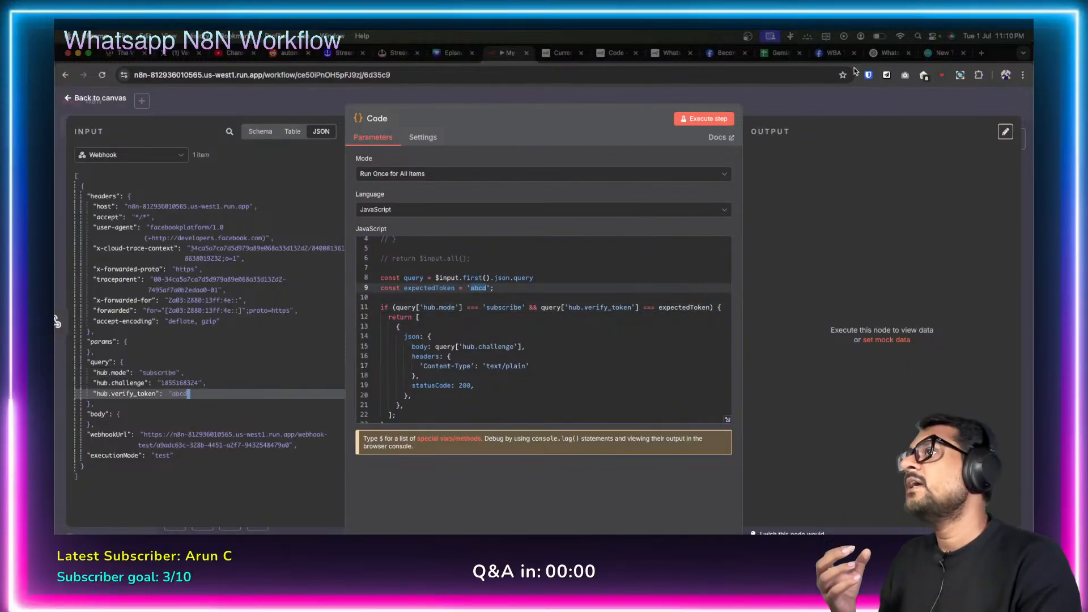
{"action": "left_click", "coordinate": [832, 53]}
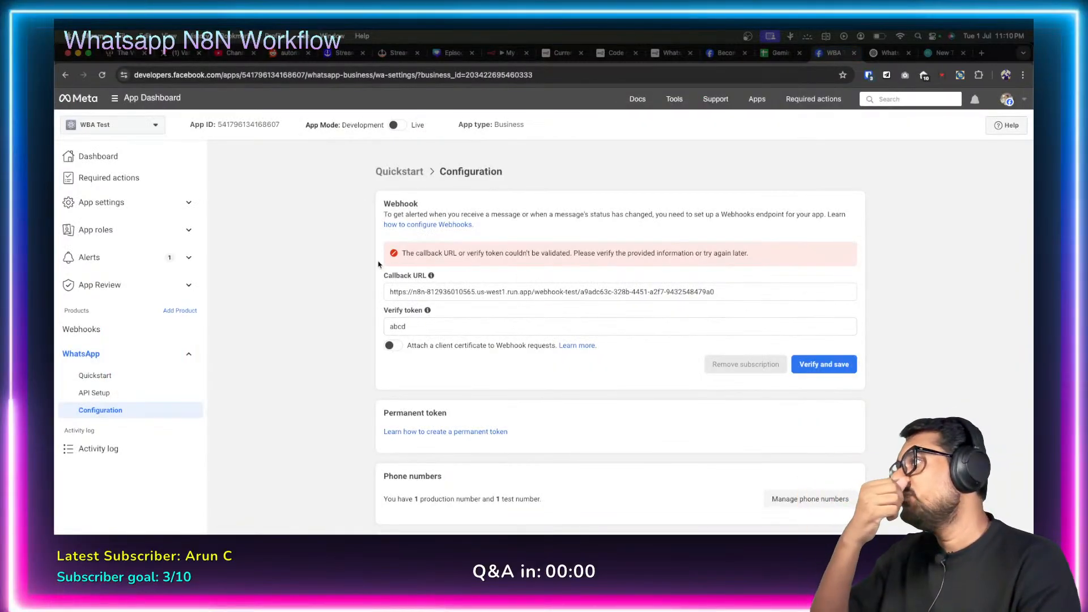
{"action": "left_click", "coordinate": [506, 53]}
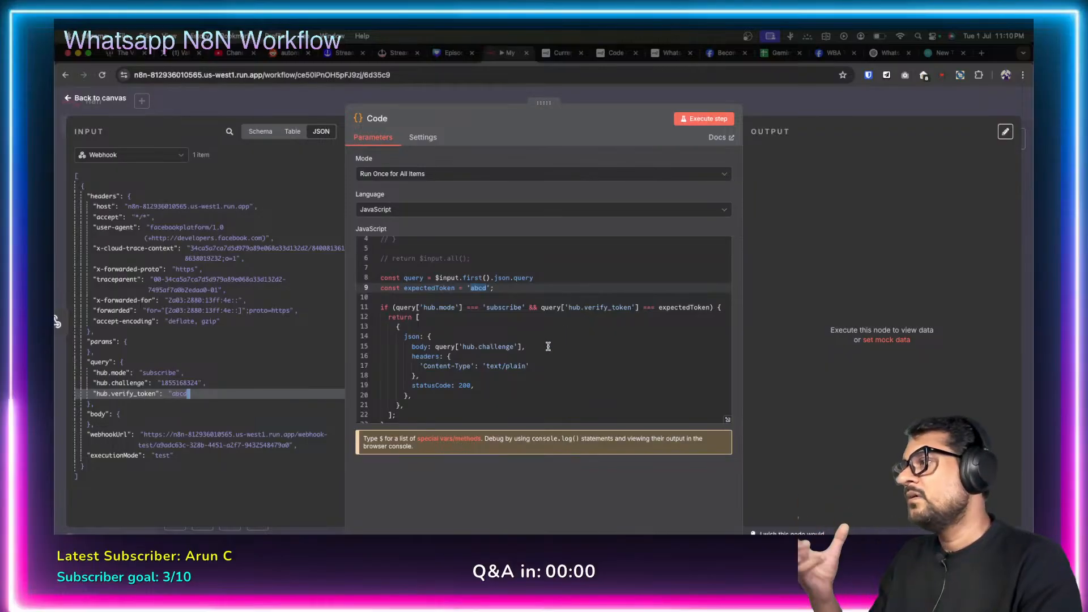
{"action": "scroll", "coordinate": [548, 346], "scroll_direction": "down", "scroll_amount": 1}
{"action": "left_click_drag", "start_coordinate": [396, 296], "coordinate": [418, 377]}
{"action": "left_click", "coordinate": [428, 381]}
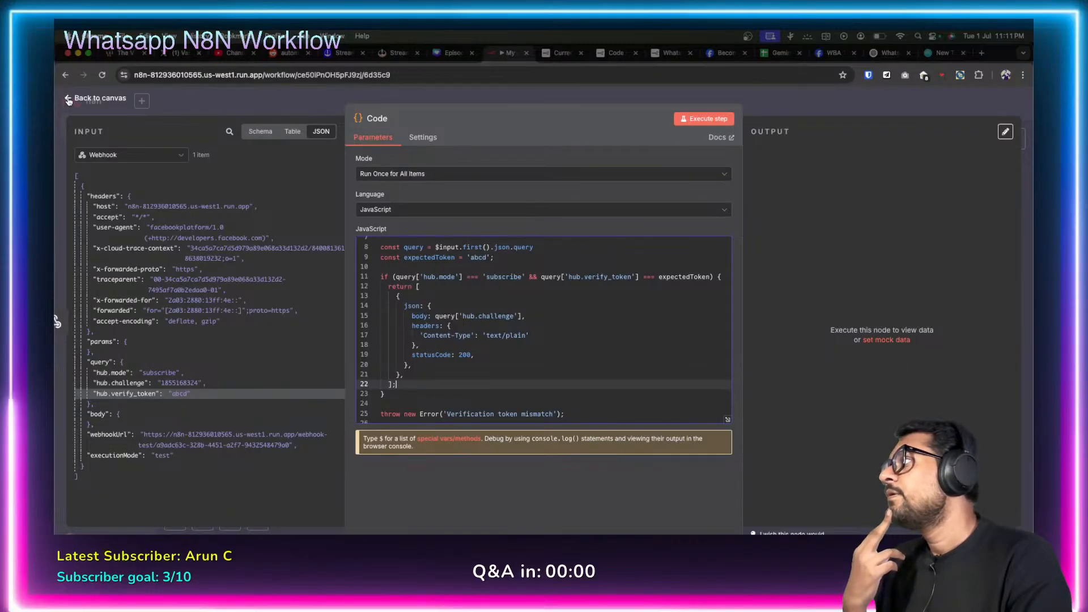
Unpin the Webhook test data, rerun live from Meta, and confirm the Code node outputs the challenge with statusCode 200.
{"action": "left_click", "coordinate": [69, 101]}
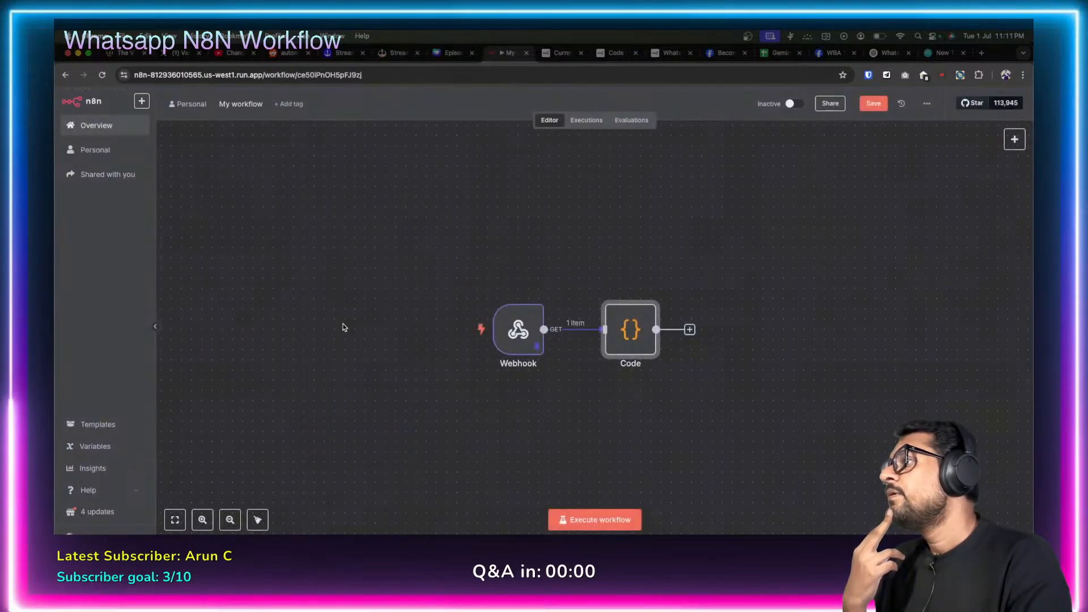
{"action": "double_click", "coordinate": [527, 338]}
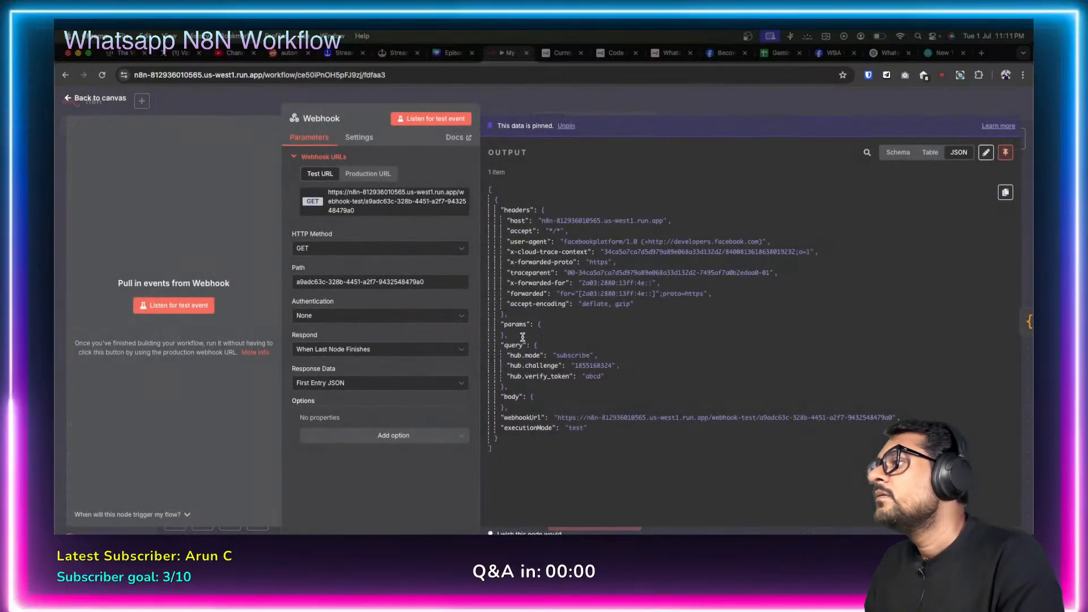
{"action": "left_click", "coordinate": [1005, 152]}
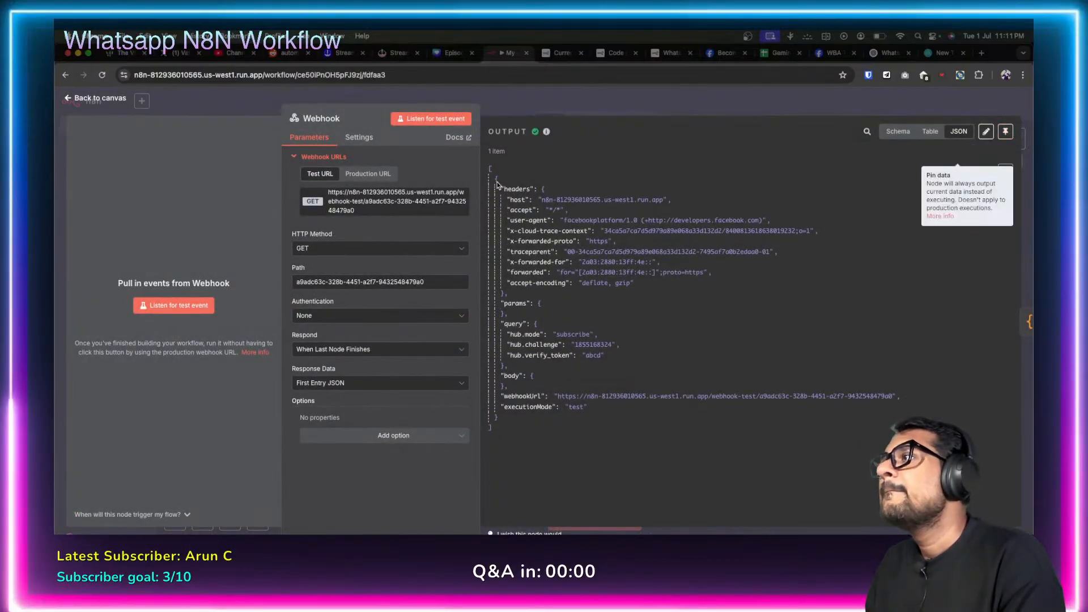
{"action": "left_click", "coordinate": [68, 100]}
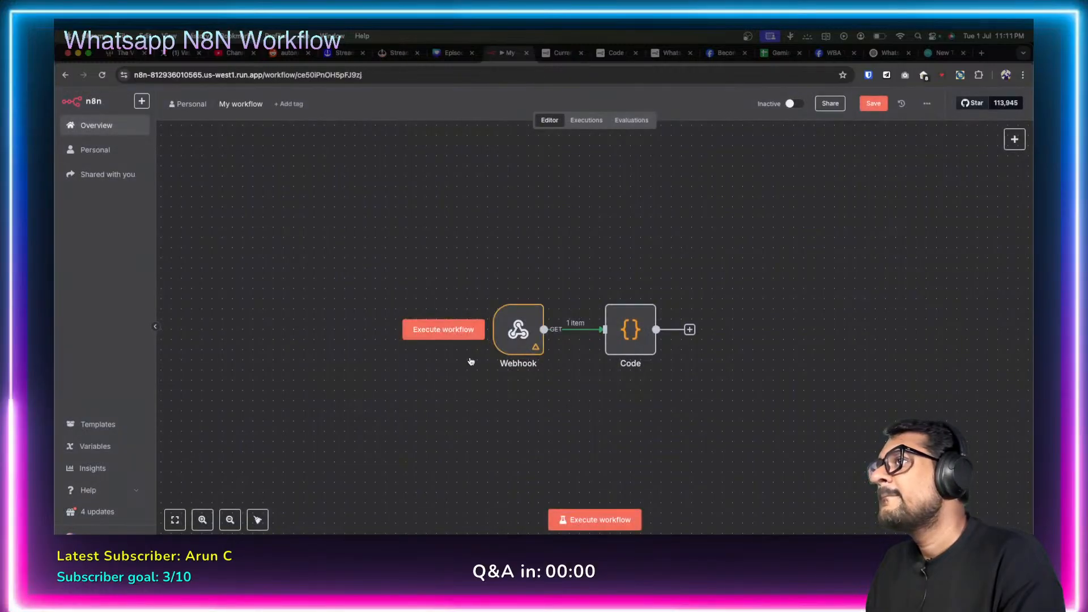
{"action": "left_click", "coordinate": [440, 330]}
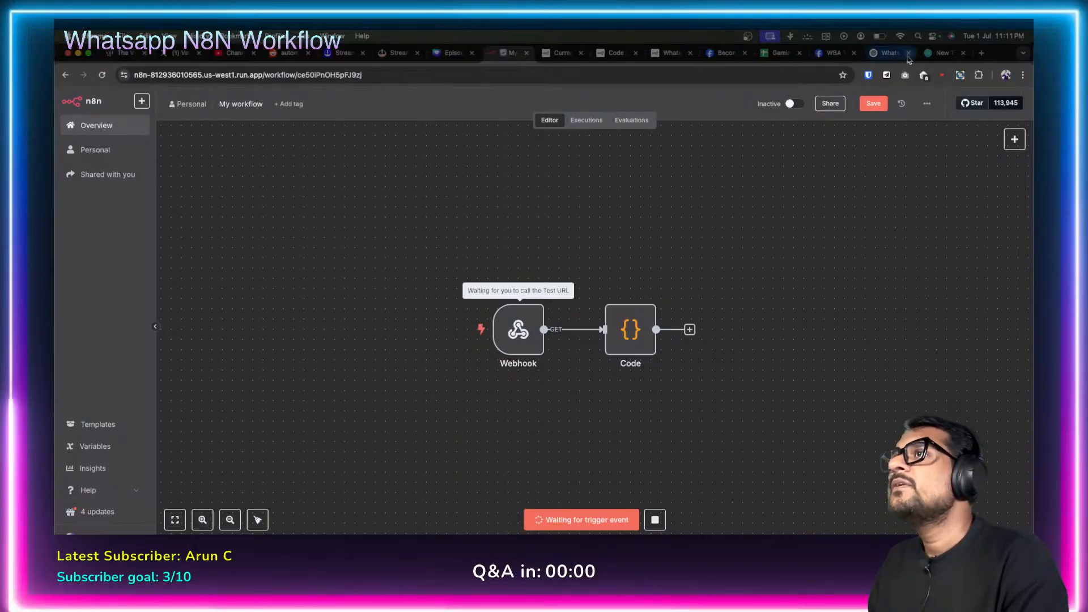
{"action": "left_click", "coordinate": [829, 52]}
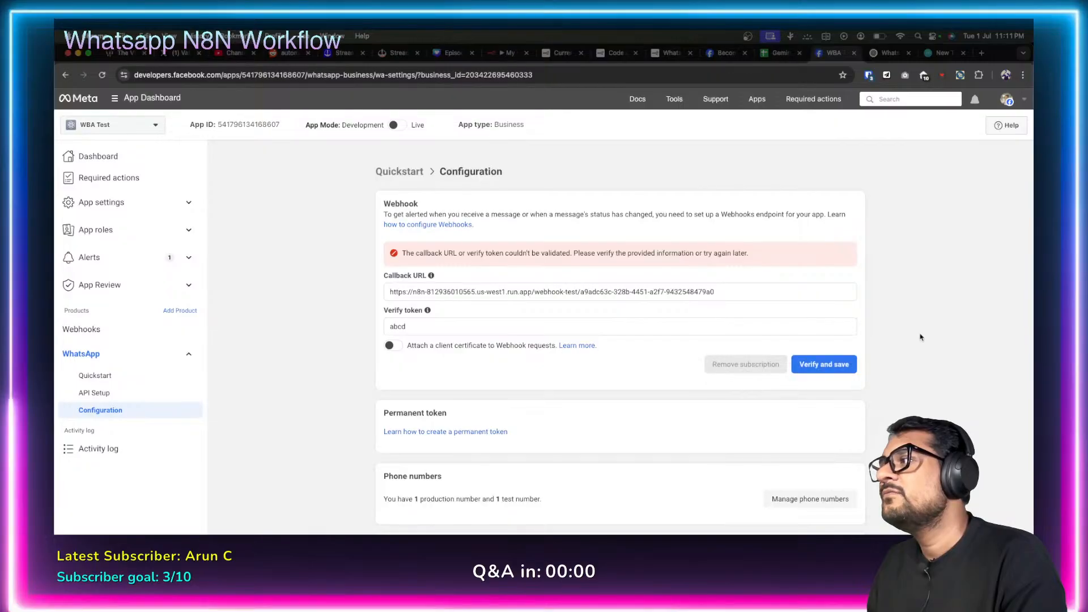
{"action": "left_click", "coordinate": [506, 53]}
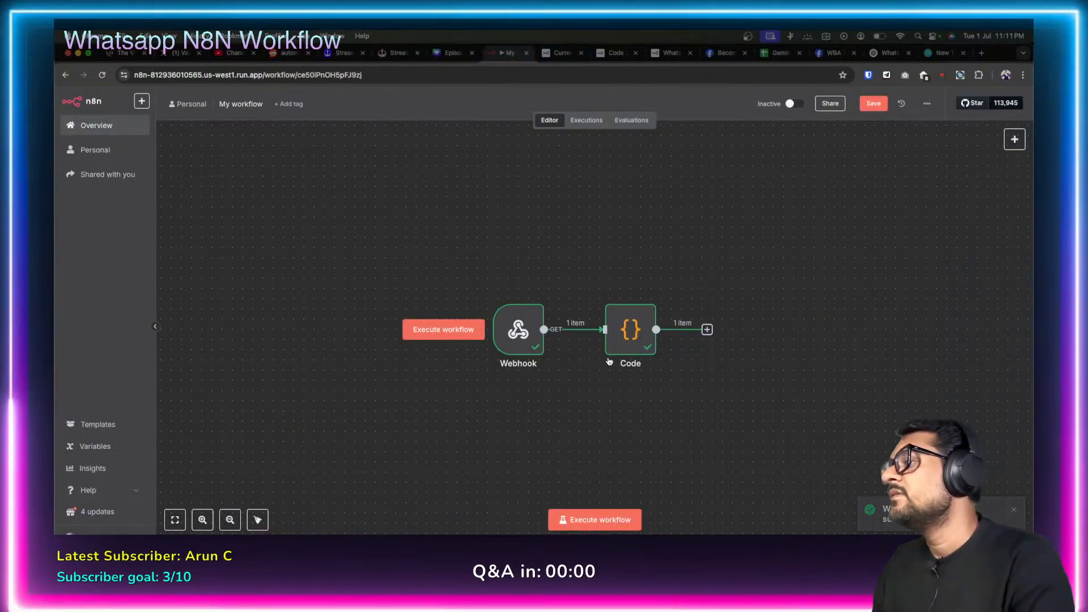
{"action": "double_click", "coordinate": [632, 332]}
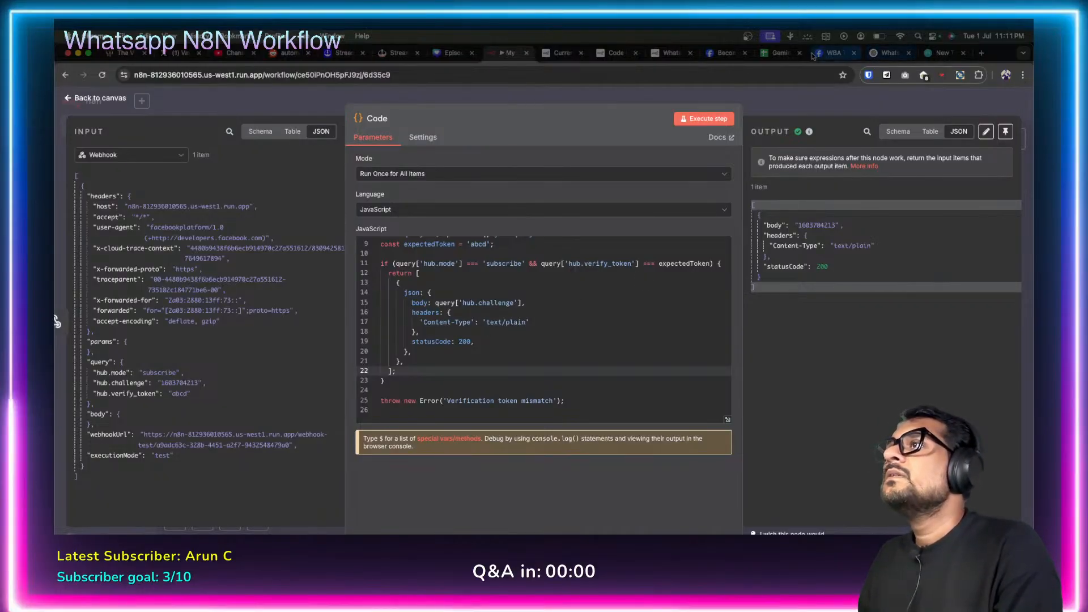
{"action": "left_click", "coordinate": [830, 52]}
{"action": "scroll", "coordinate": [539, 365], "scroll_direction": "down", "scroll_amount": 1}
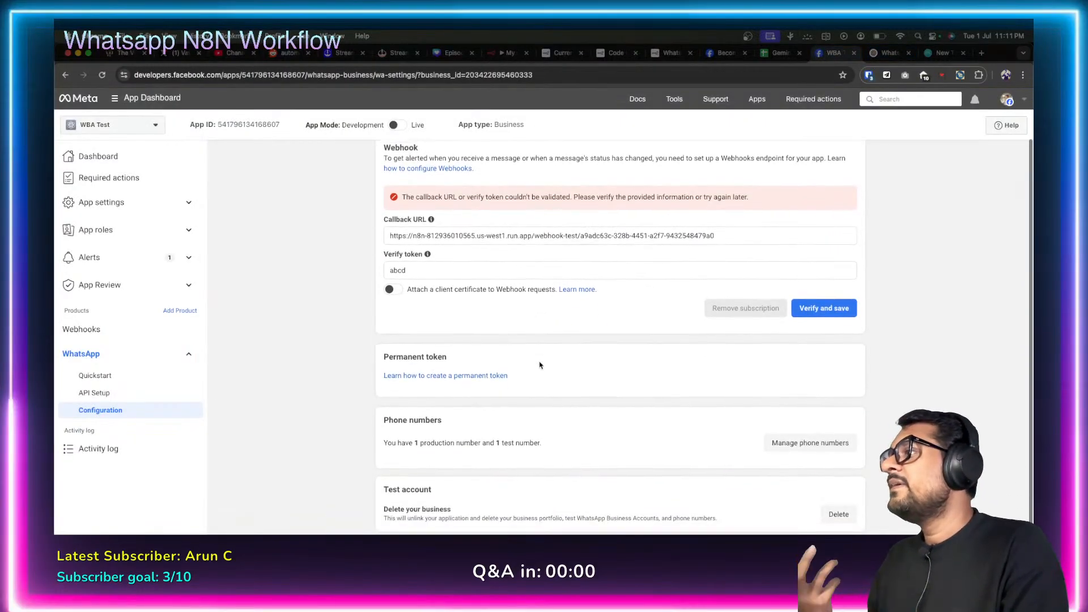
{"action": "scroll", "coordinate": [539, 365], "scroll_direction": "up", "scroll_amount": 1}
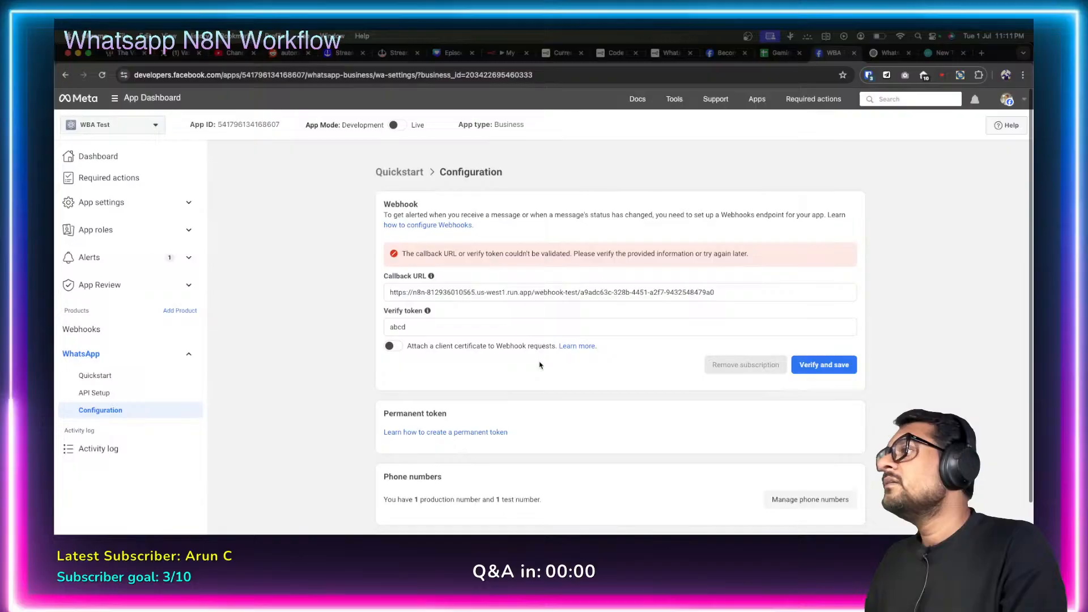
{"action": "left_click", "coordinate": [452, 226]}
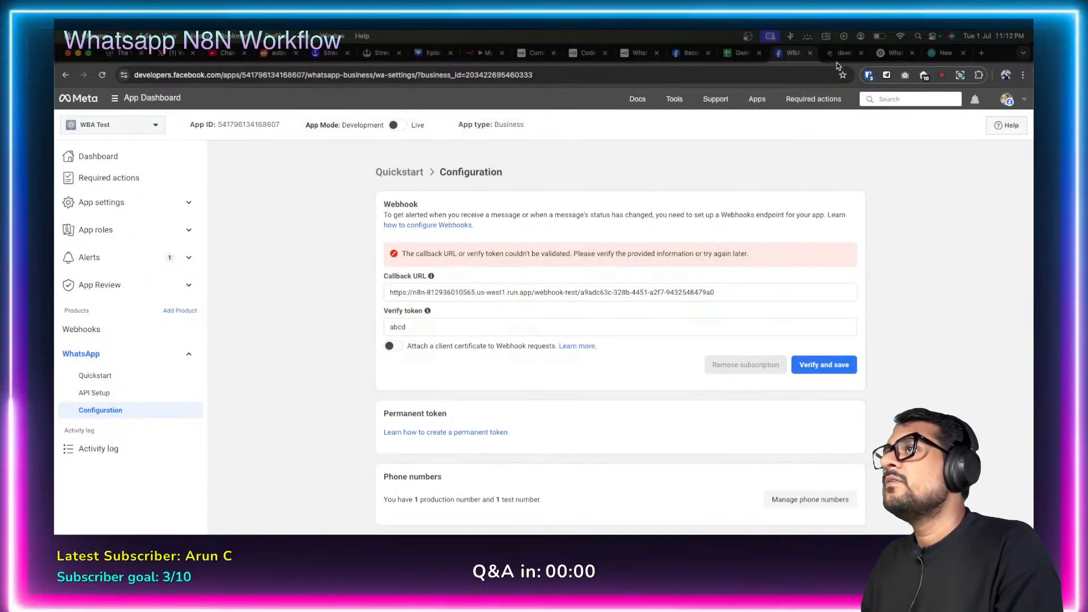
{"action": "left_click", "coordinate": [840, 53]}
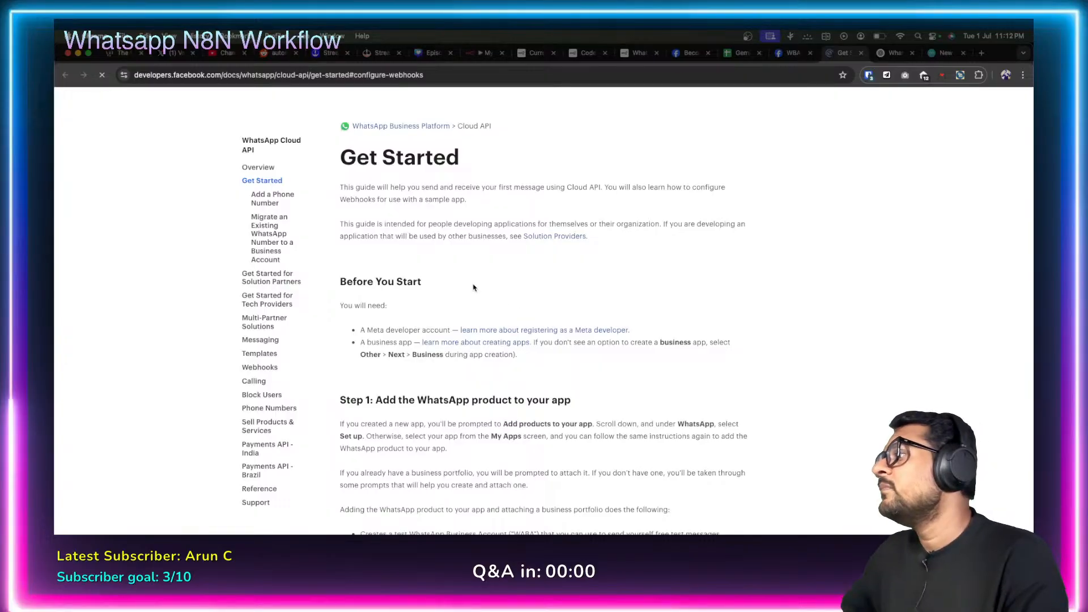
{"action": "scroll", "coordinate": [470, 292], "scroll_direction": "down", "scroll_amount": 2}
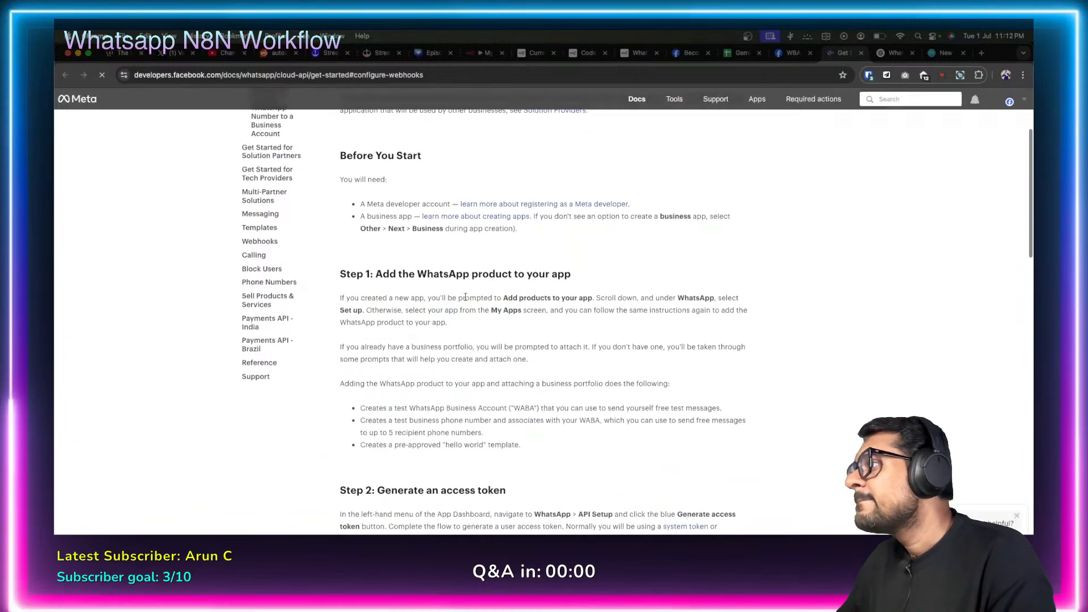
{"action": "scroll", "coordinate": [465, 297], "scroll_direction": "down", "scroll_amount": 10}
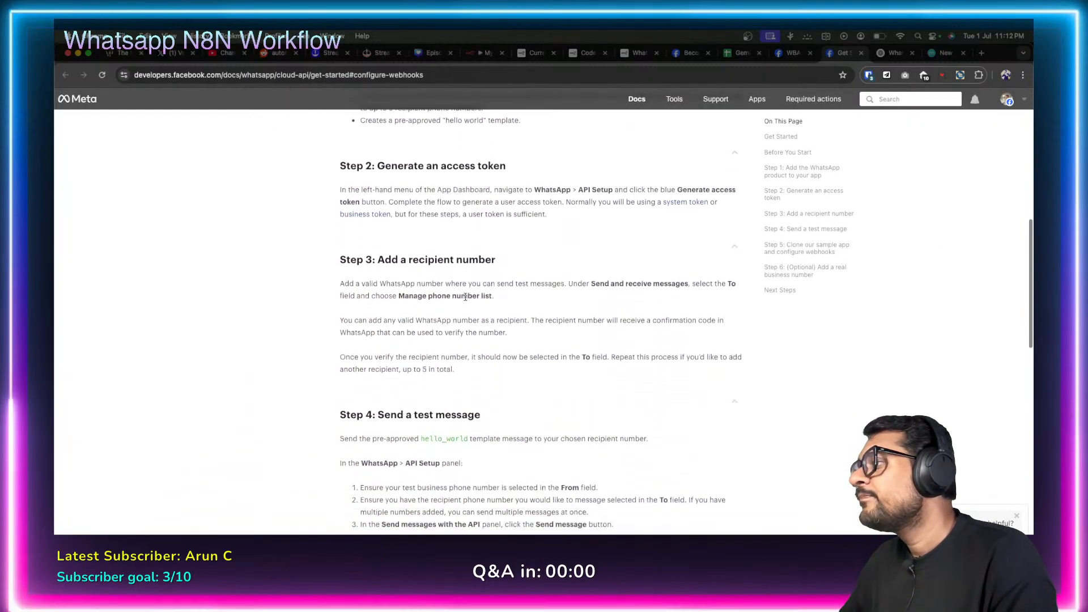
{"action": "scroll", "coordinate": [466, 297], "scroll_direction": "down", "scroll_amount": 10}
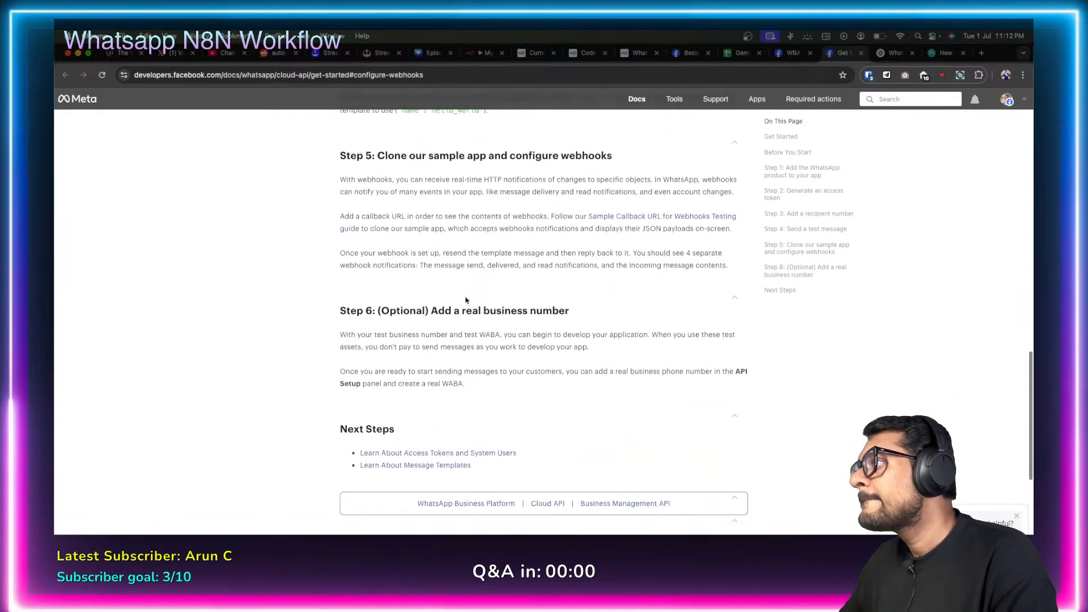
{"action": "scroll", "coordinate": [466, 300], "scroll_direction": "up", "scroll_amount": 1}
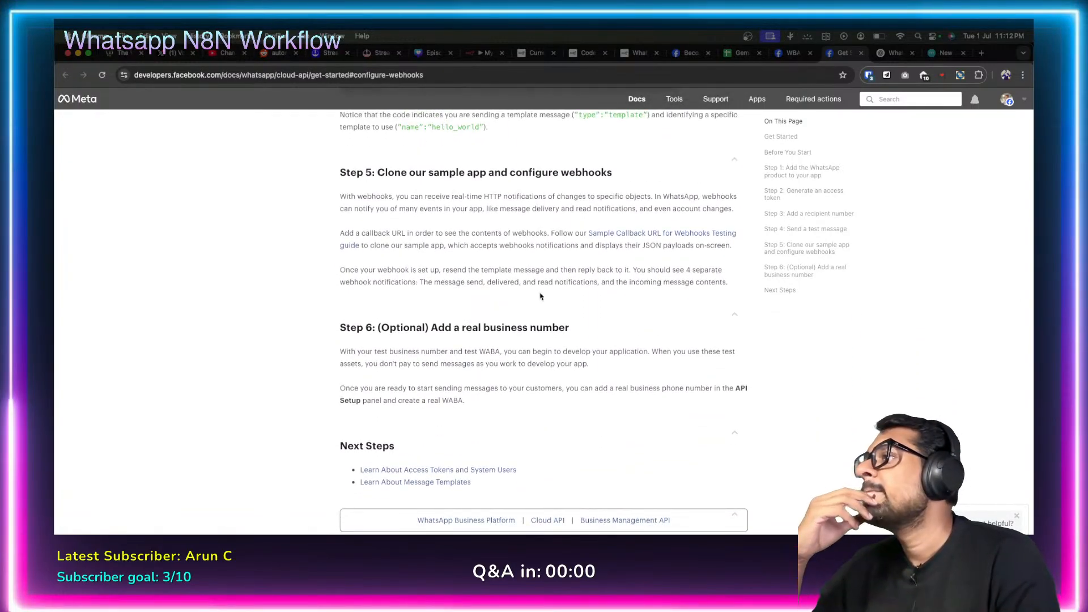
{"action": "left_click", "coordinate": [673, 233]}
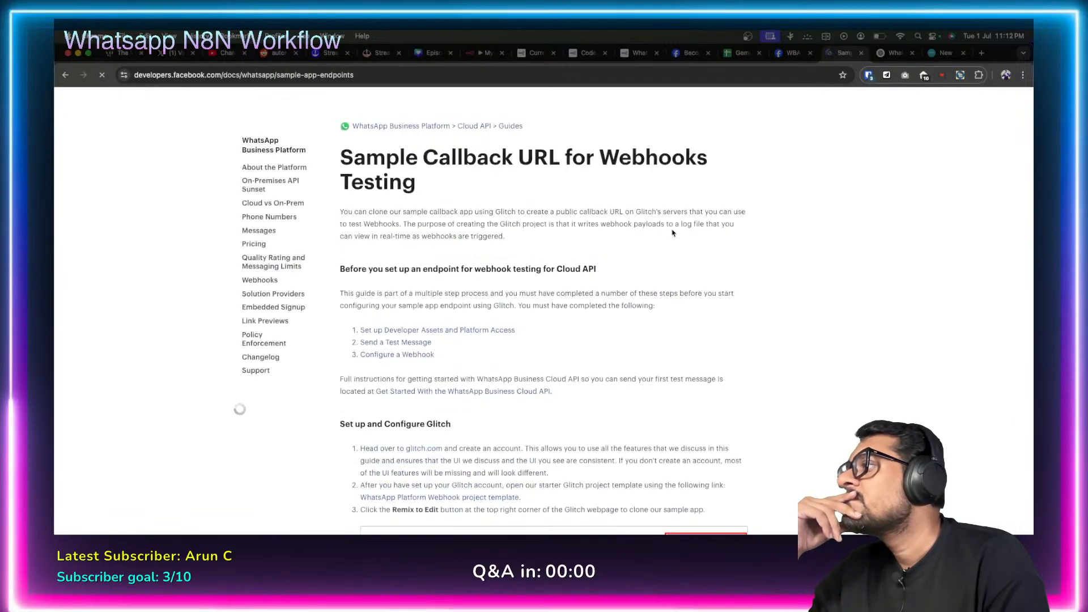
{"action": "scroll", "coordinate": [522, 290], "scroll_direction": "down", "scroll_amount": 5}
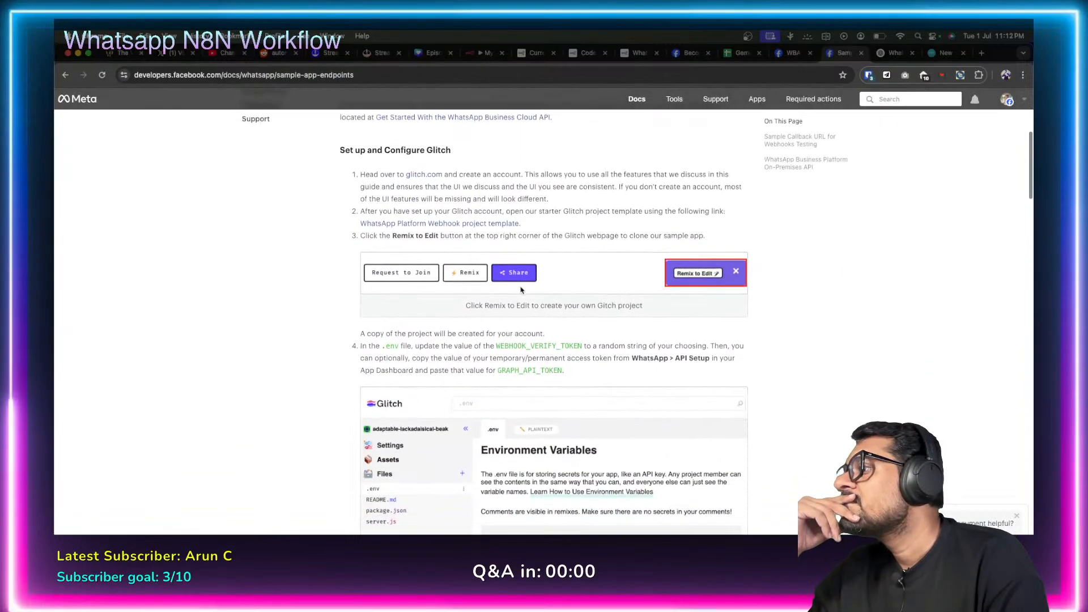
{"action": "scroll", "coordinate": [521, 290], "scroll_direction": "down", "scroll_amount": 8}
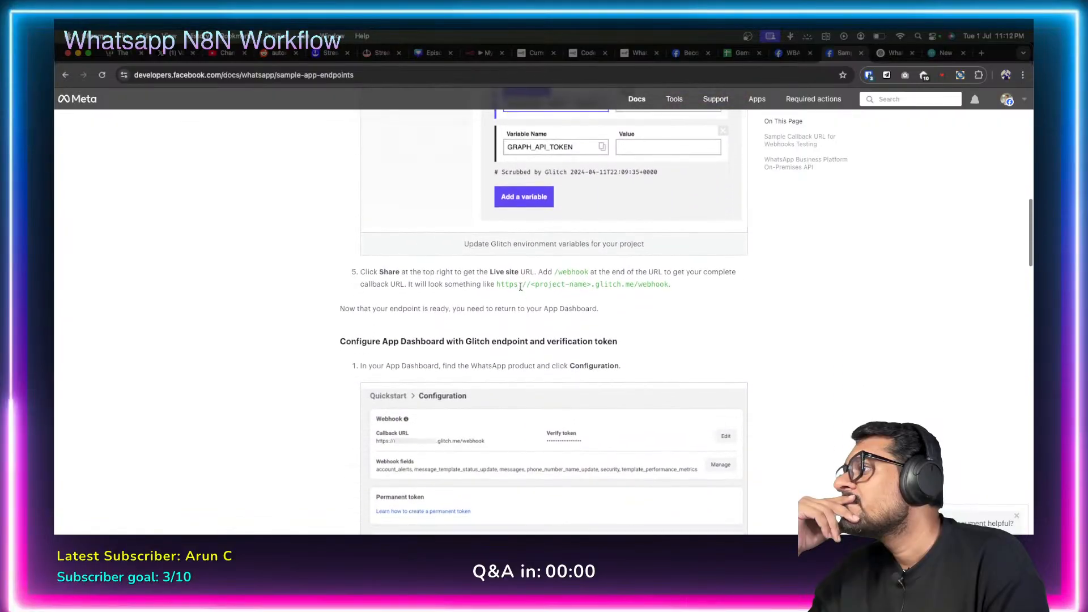
{"action": "scroll", "coordinate": [520, 287], "scroll_direction": "down", "scroll_amount": 4}
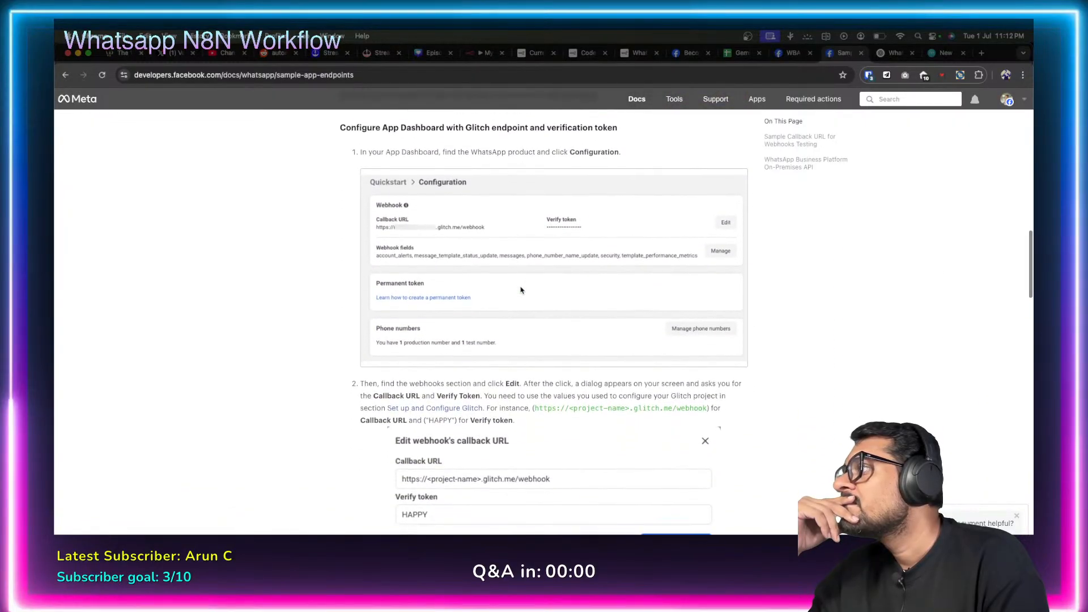
{"action": "scroll", "coordinate": [521, 290], "scroll_direction": "down", "scroll_amount": 3}
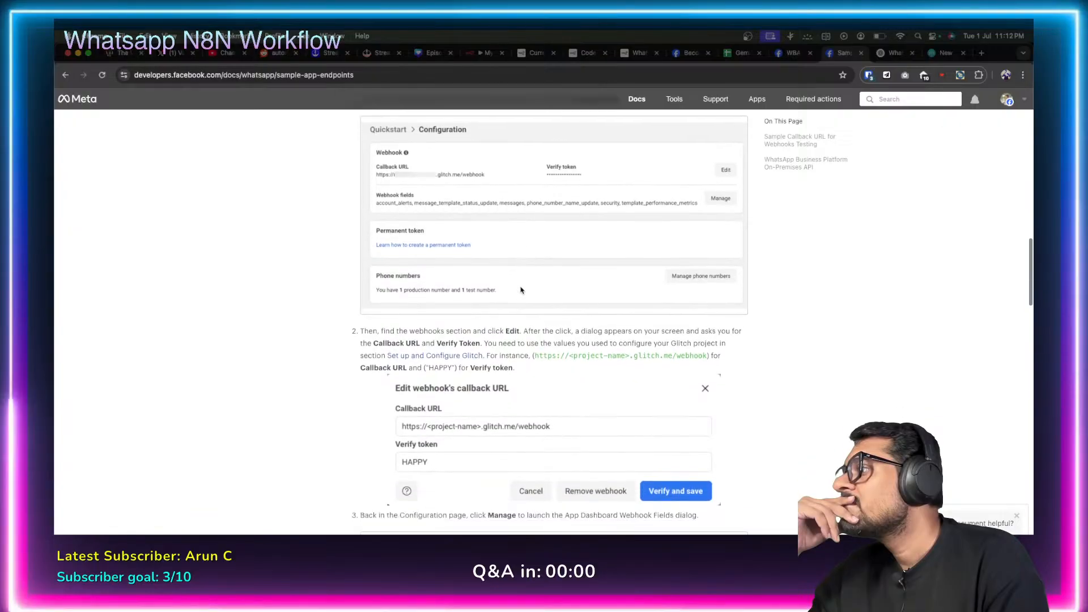
{"action": "scroll", "coordinate": [520, 289], "scroll_direction": "down", "scroll_amount": 6}
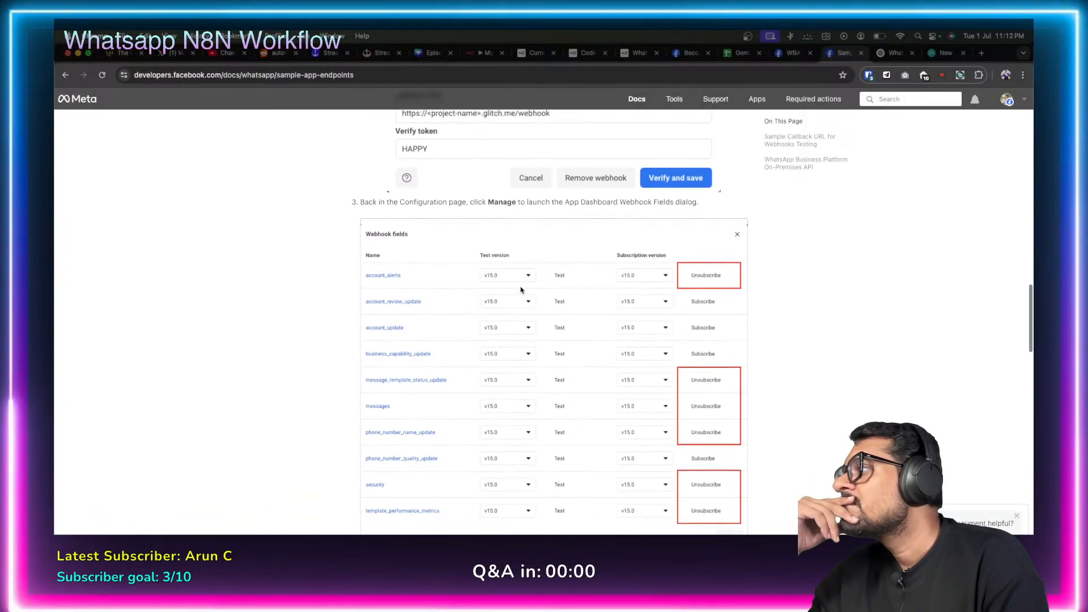
{"action": "scroll", "coordinate": [521, 289], "scroll_direction": "down", "scroll_amount": 6}
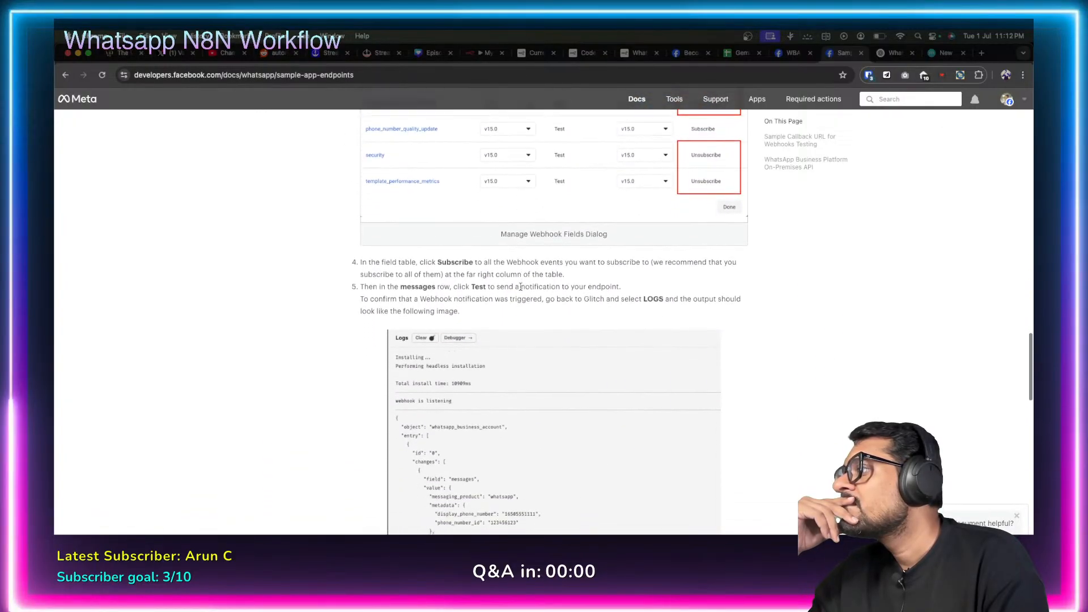
{"action": "scroll", "coordinate": [521, 289], "scroll_direction": "down", "scroll_amount": 7}
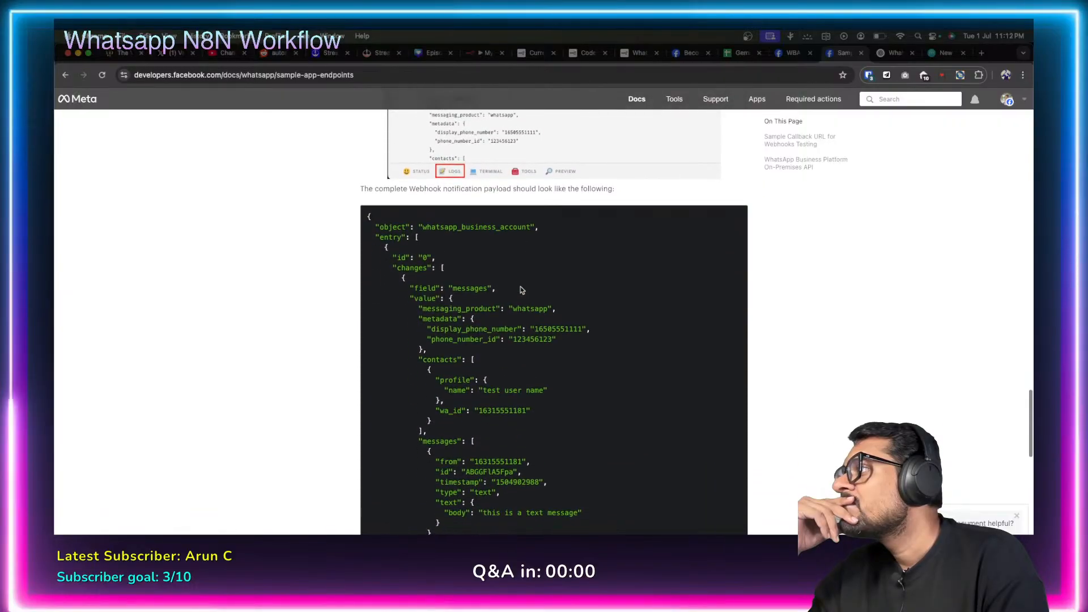
{"action": "scroll", "coordinate": [521, 290], "scroll_direction": "down", "scroll_amount": 4}
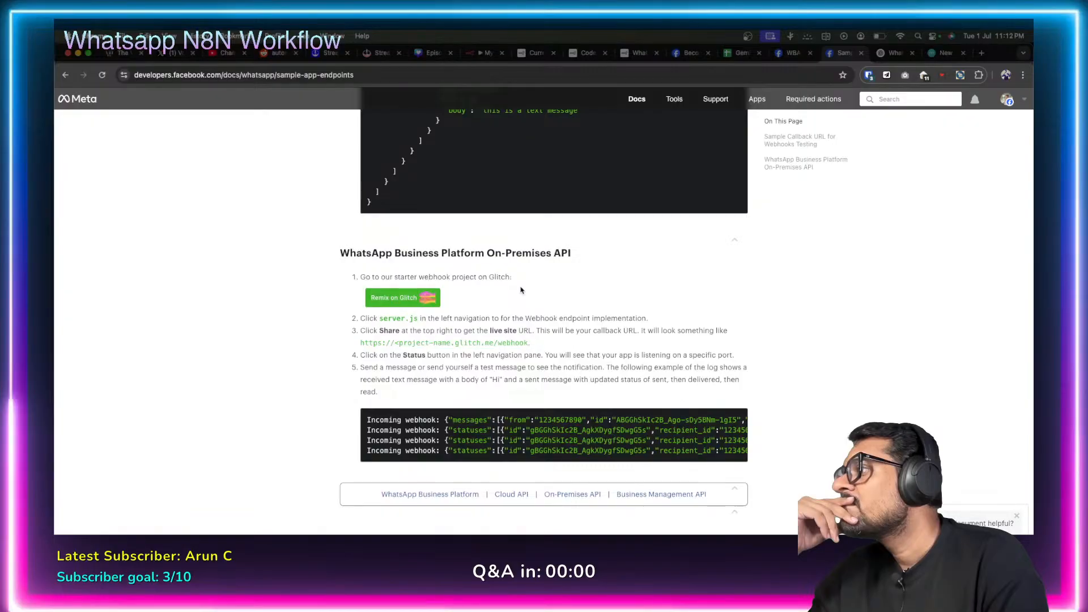
{"action": "scroll", "coordinate": [521, 290], "scroll_direction": "down", "scroll_amount": 3}
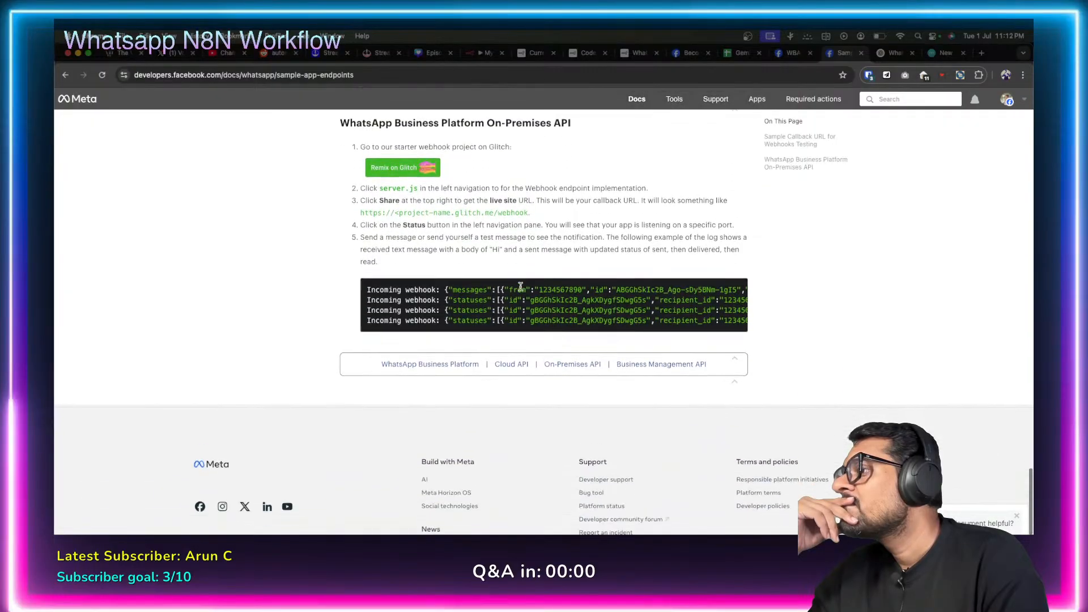
{"action": "scroll", "coordinate": [520, 290], "scroll_direction": "up", "scroll_amount": 3}
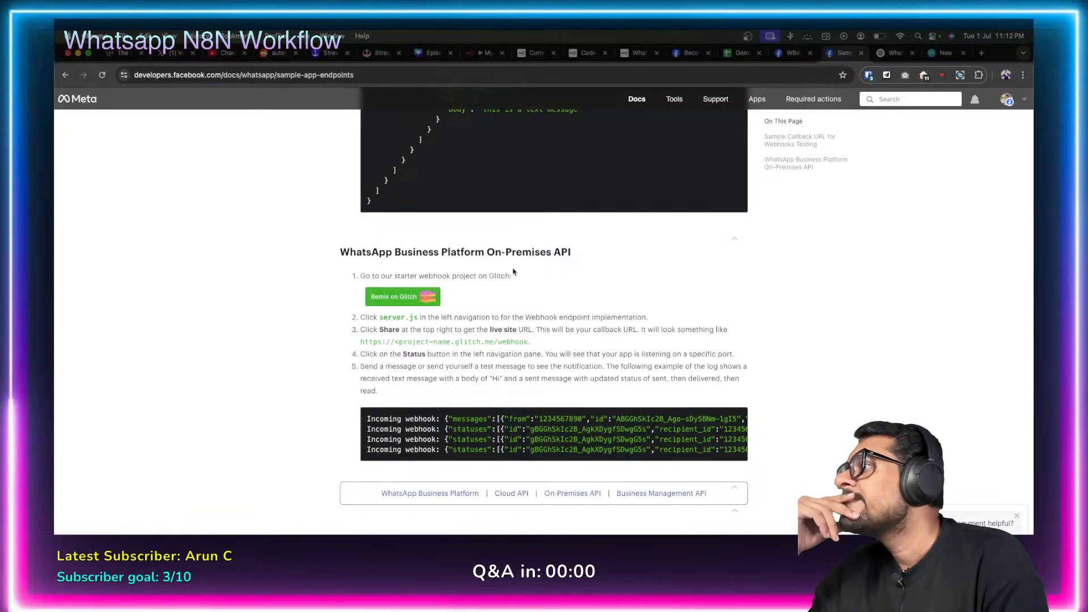
{"action": "scroll", "coordinate": [513, 271], "scroll_direction": "up", "scroll_amount": 20}
{"action": "scroll", "coordinate": [514, 272], "scroll_direction": "up", "scroll_amount": 20}
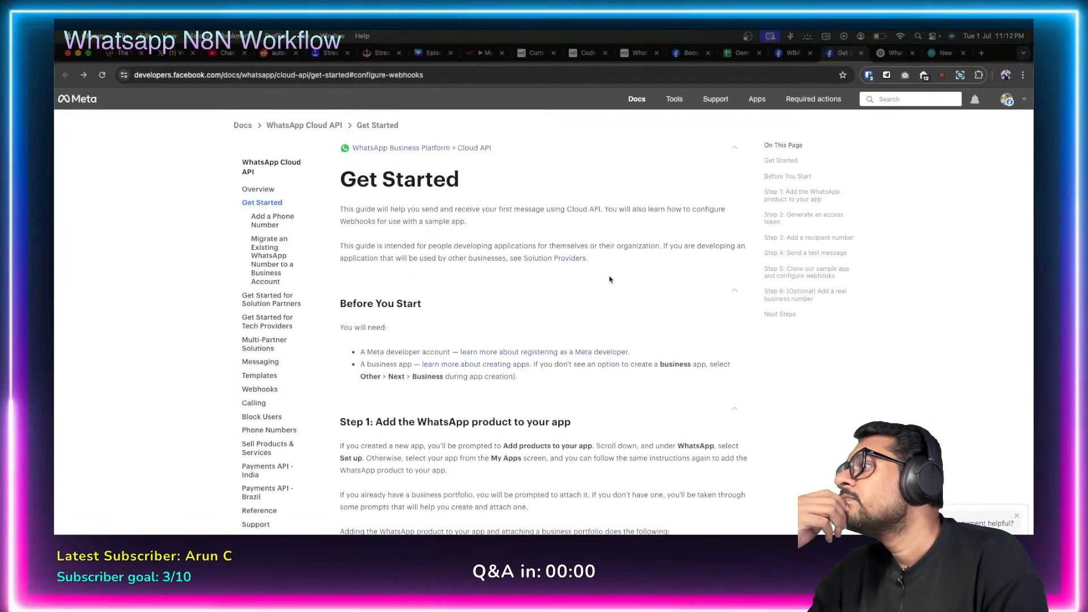
{"action": "scroll", "coordinate": [609, 280], "scroll_direction": "down", "scroll_amount": 10}
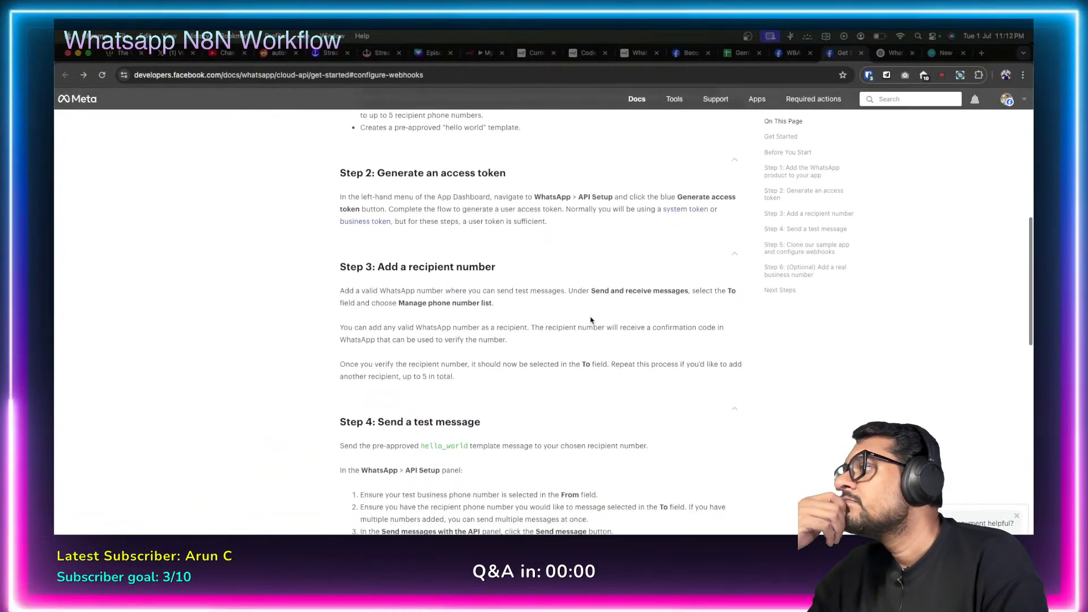
{"action": "scroll", "coordinate": [590, 320], "scroll_direction": "down", "scroll_amount": 7}
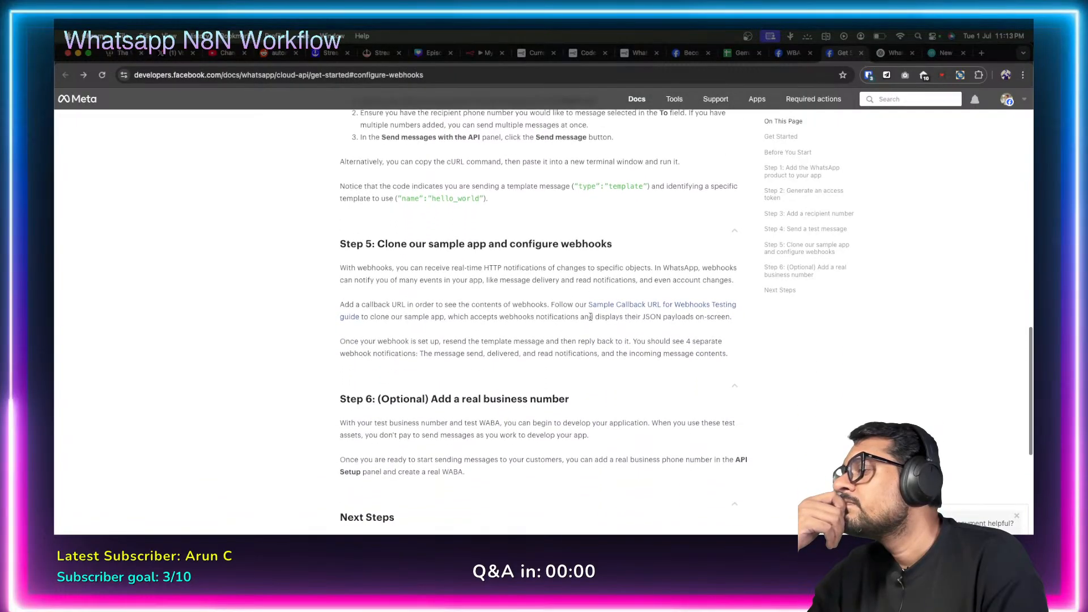
{"action": "scroll", "coordinate": [591, 317], "scroll_direction": "down", "scroll_amount": 4}
{"action": "scroll", "coordinate": [591, 320], "scroll_direction": "up", "scroll_amount": 5}
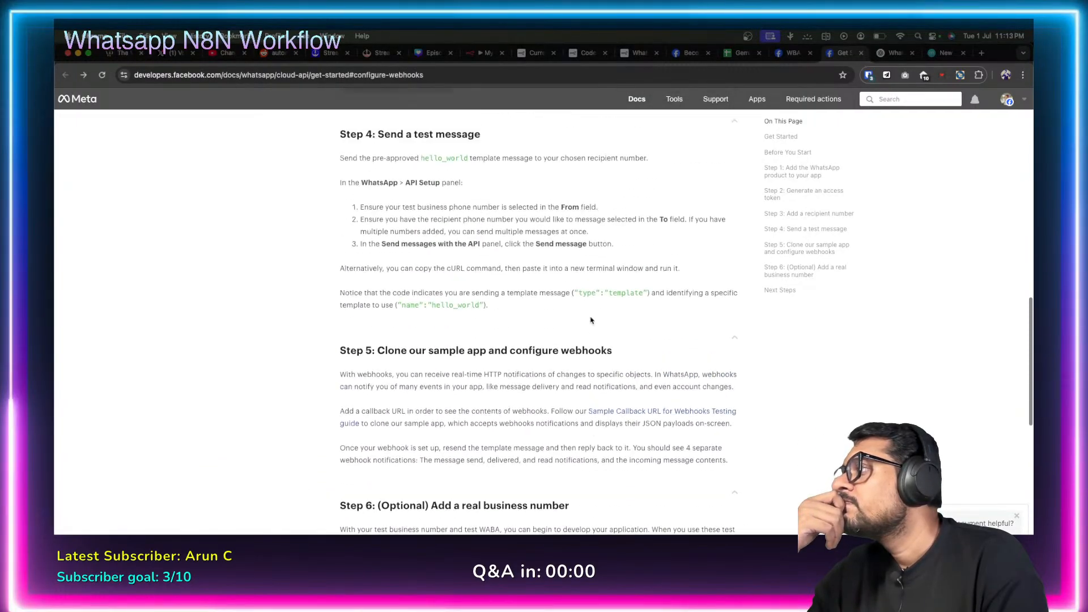
{"action": "scroll", "coordinate": [591, 321], "scroll_direction": "up", "scroll_amount": 3}
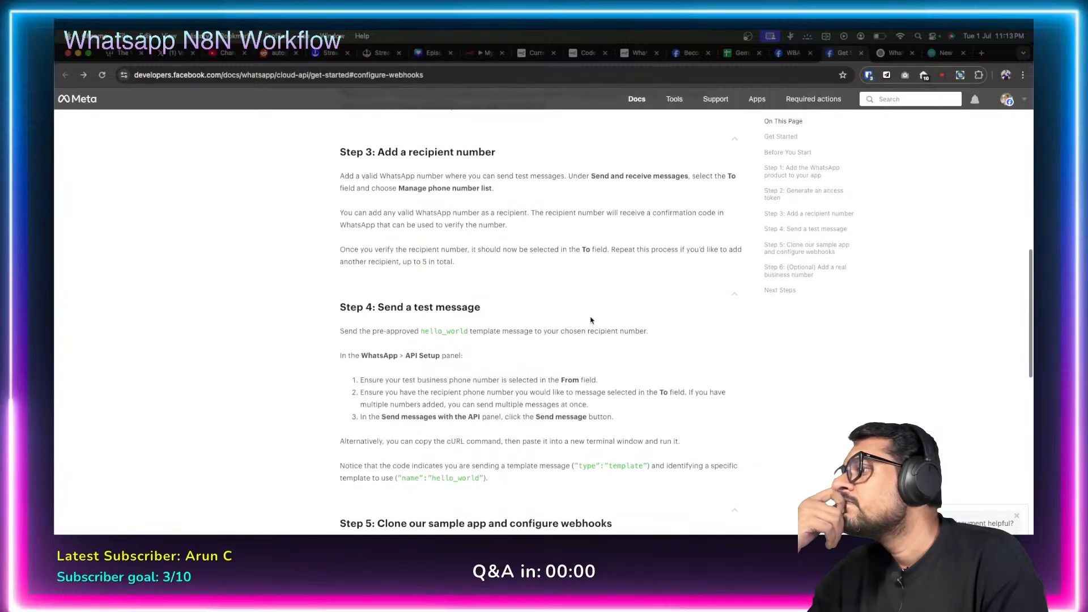
{"action": "scroll", "coordinate": [591, 320], "scroll_direction": "up", "scroll_amount": 10}
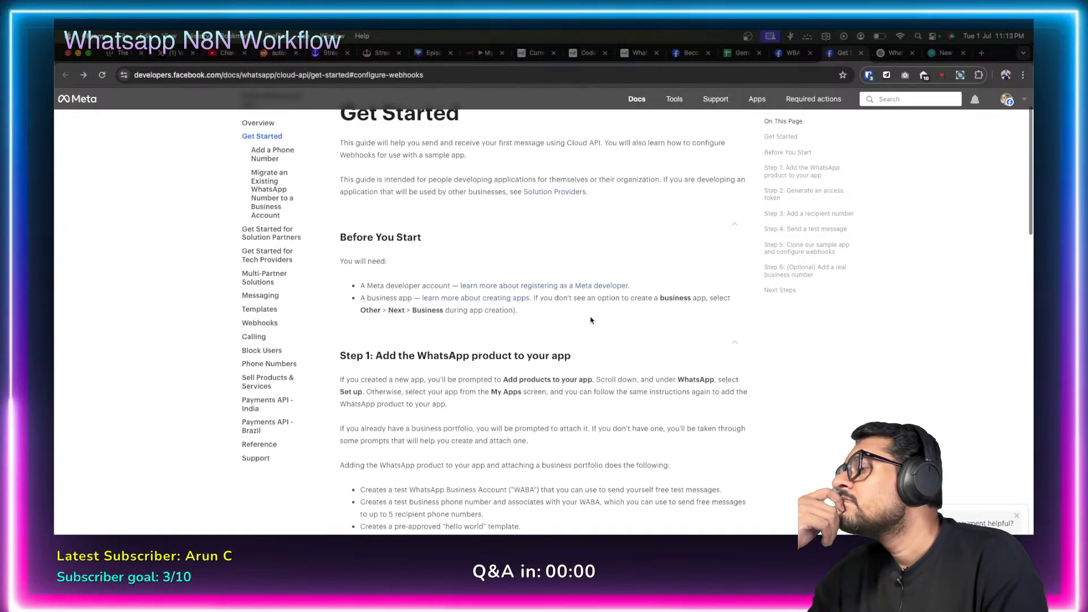
{"action": "scroll", "coordinate": [591, 321], "scroll_direction": "up", "scroll_amount": 2}
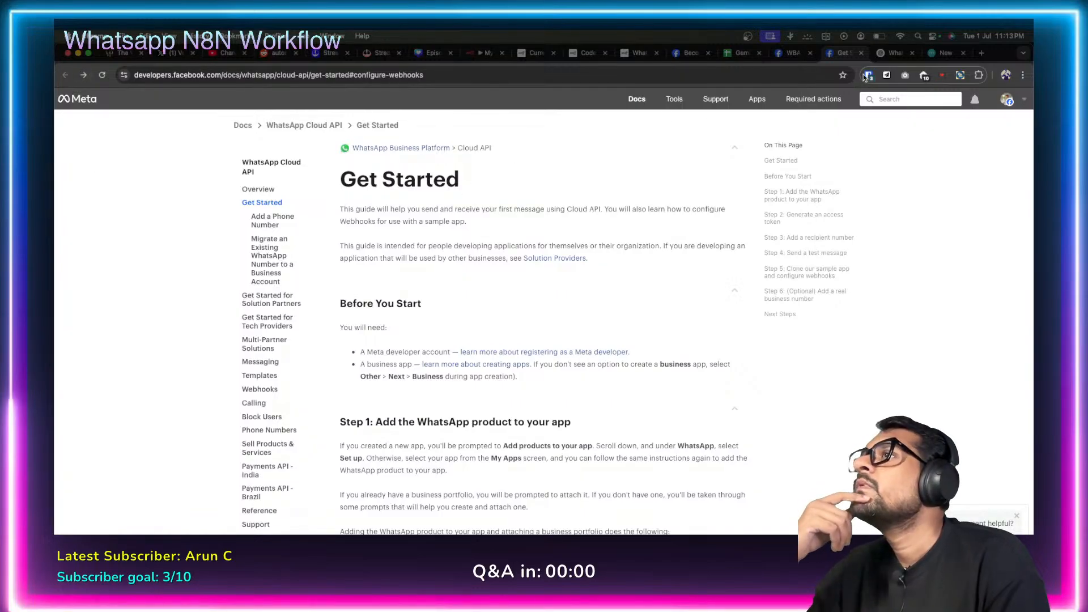
In the Code node, comment out lines 12–22 and add line 23 `return query['hub.challenge']`.
{"action": "left_click", "coordinate": [484, 53]}
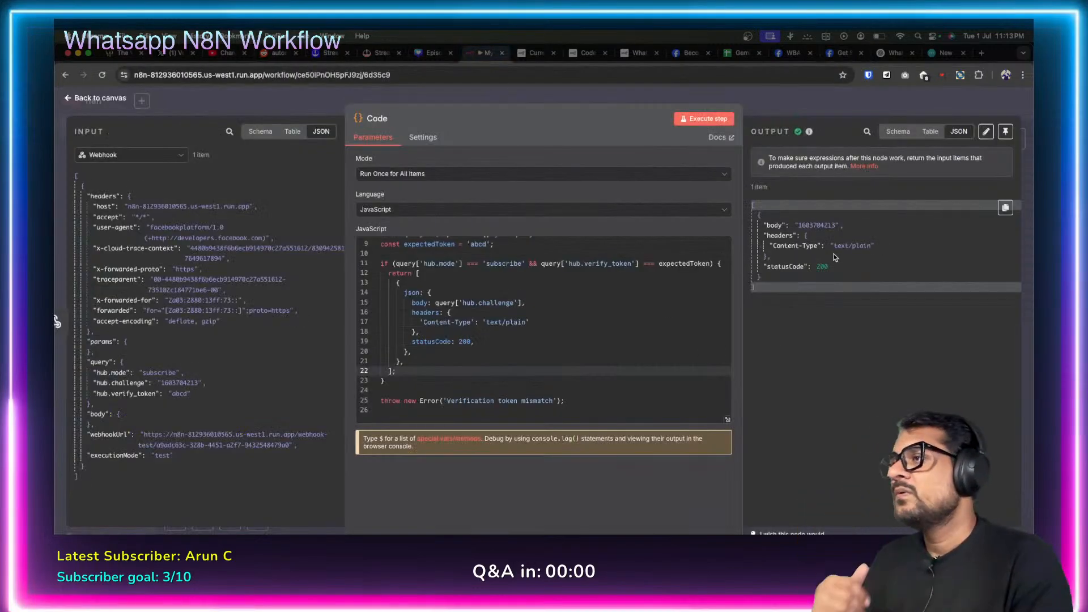
{"action": "double_click", "coordinate": [813, 225]}
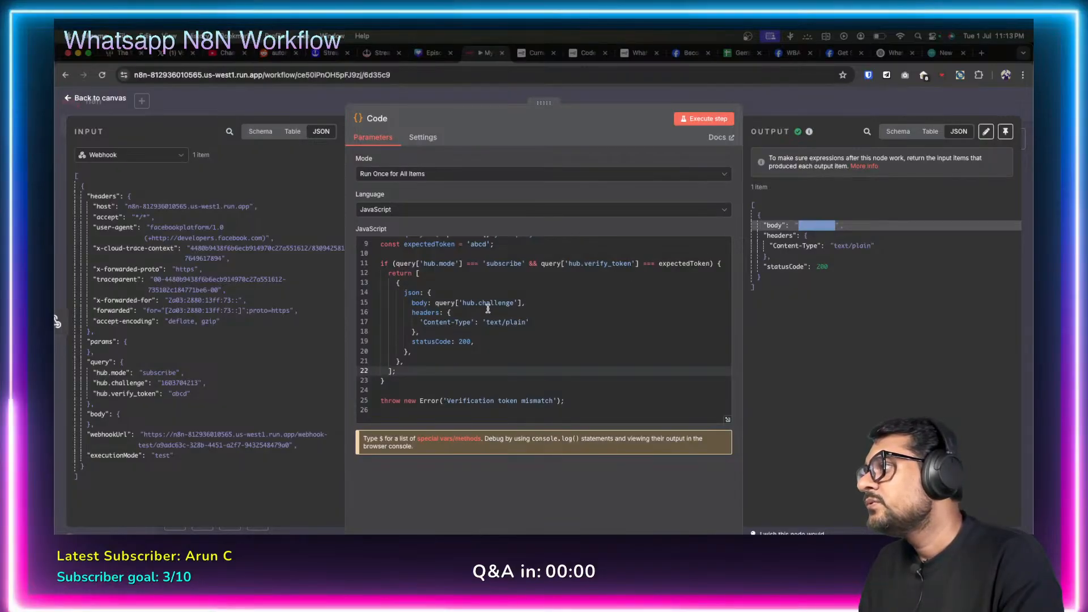
{"action": "left_click_drag", "start_coordinate": [434, 303], "coordinate": [506, 304]}
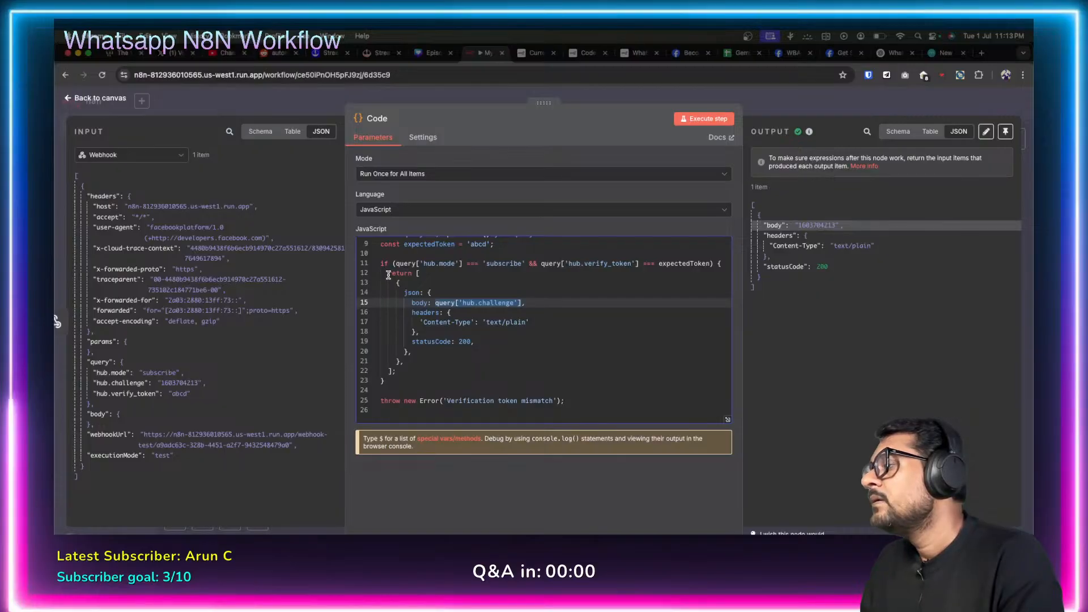
{"action": "left_click_drag", "start_coordinate": [388, 274], "coordinate": [444, 371]}
{"action": "key", "text": "ctrl+slash"}
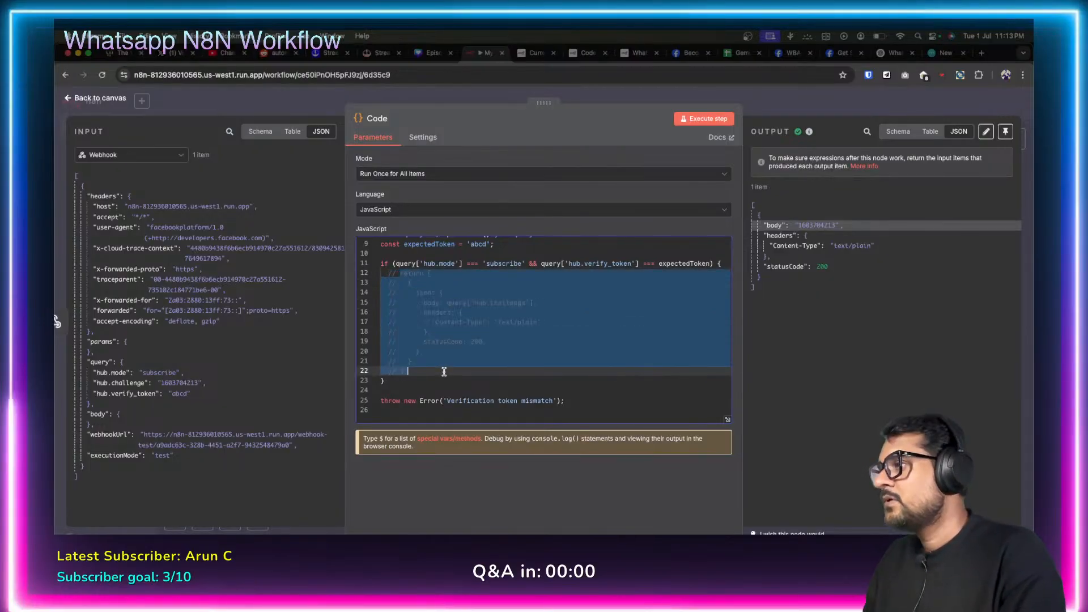
{"action": "left_click", "coordinate": [444, 371]}
{"action": "key", "text": "Return"}
{"action": "type", "text": "r"}
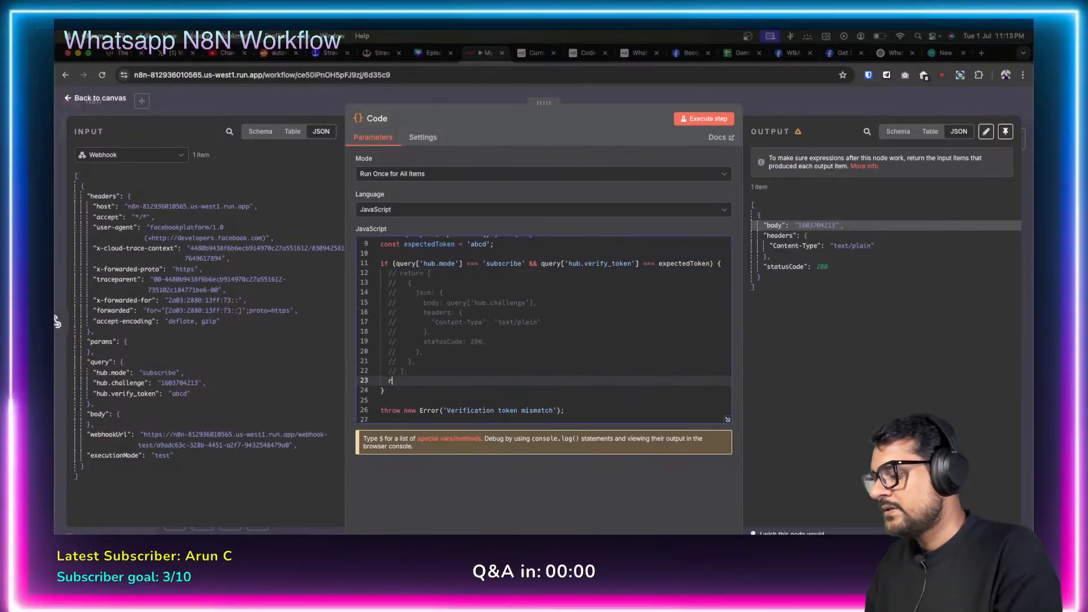
{"action": "type", "text": "eturn query['hub.challenge']"}
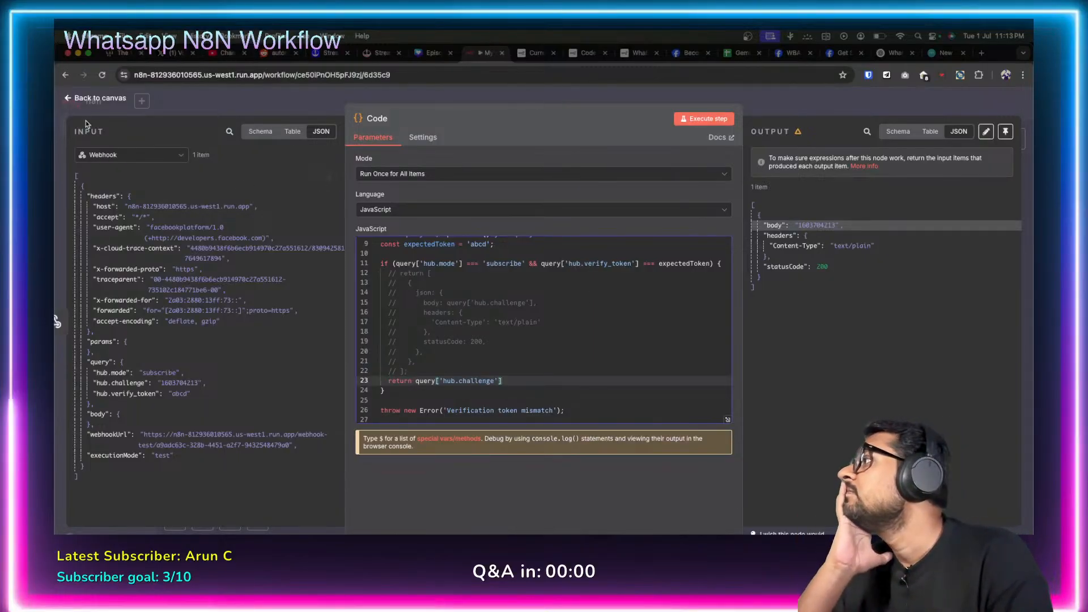
{"action": "left_click", "coordinate": [67, 100]}
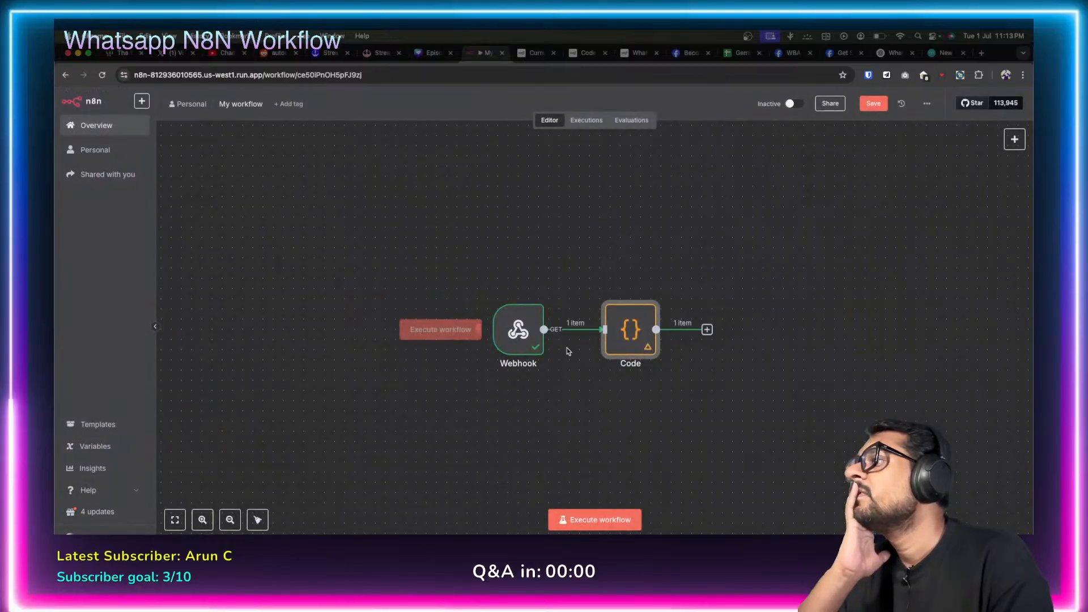
Save the workflow, listen for a test call, and retry Meta's Verify and save.
{"action": "left_click", "coordinate": [877, 103]}
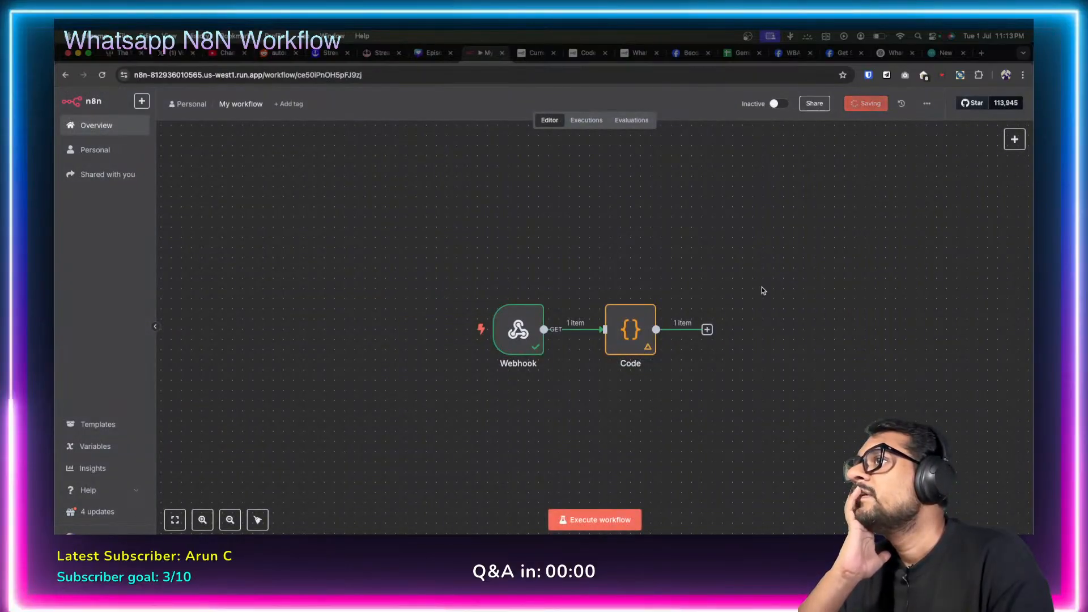
{"action": "left_click", "coordinate": [595, 520]}
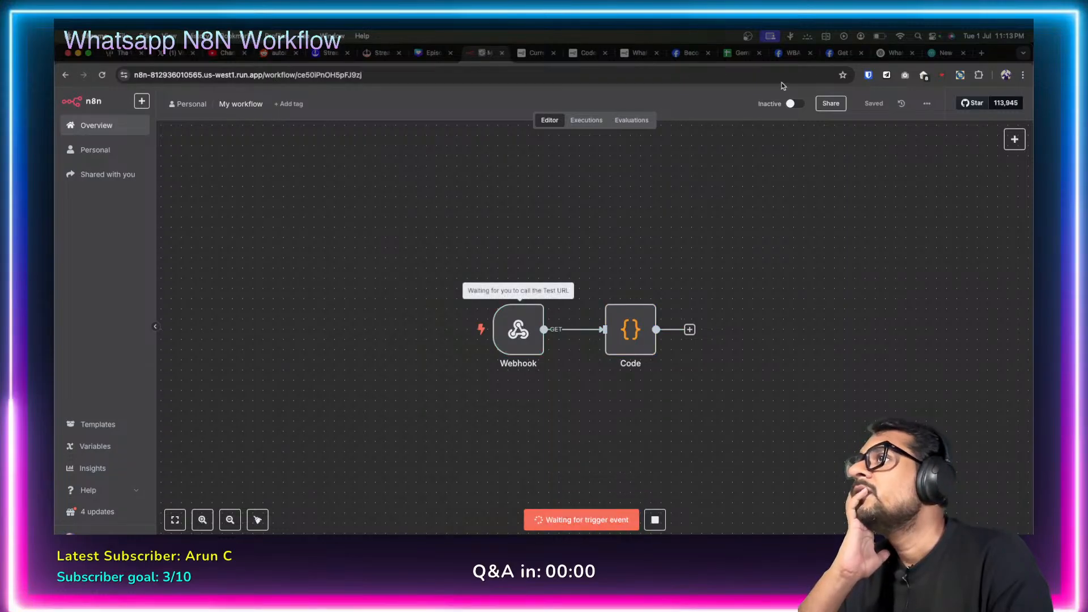
{"action": "left_click", "coordinate": [812, 56]}
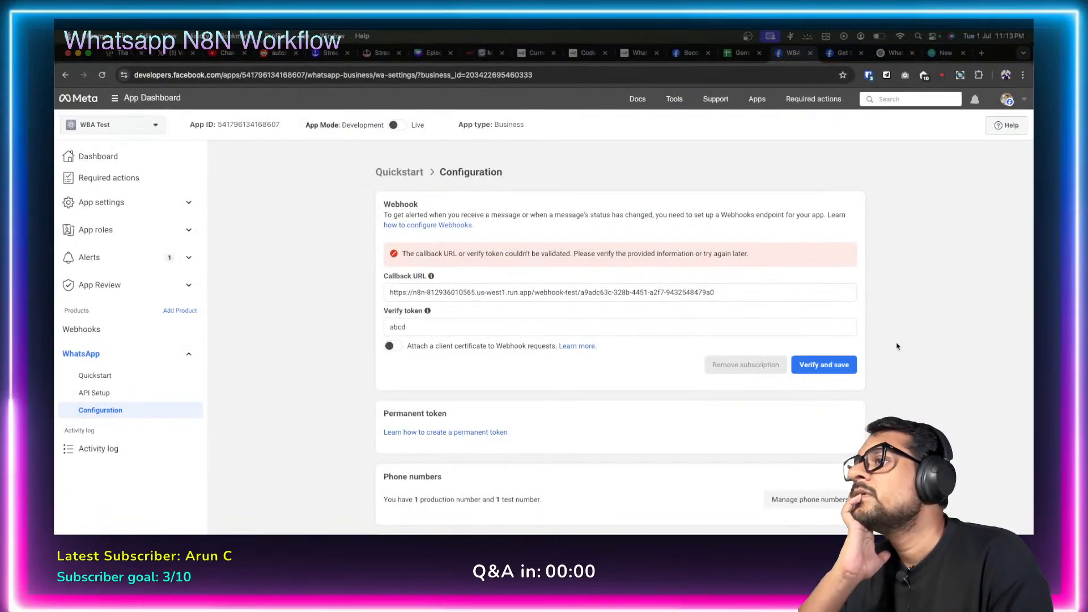
{"action": "left_click", "coordinate": [831, 364]}
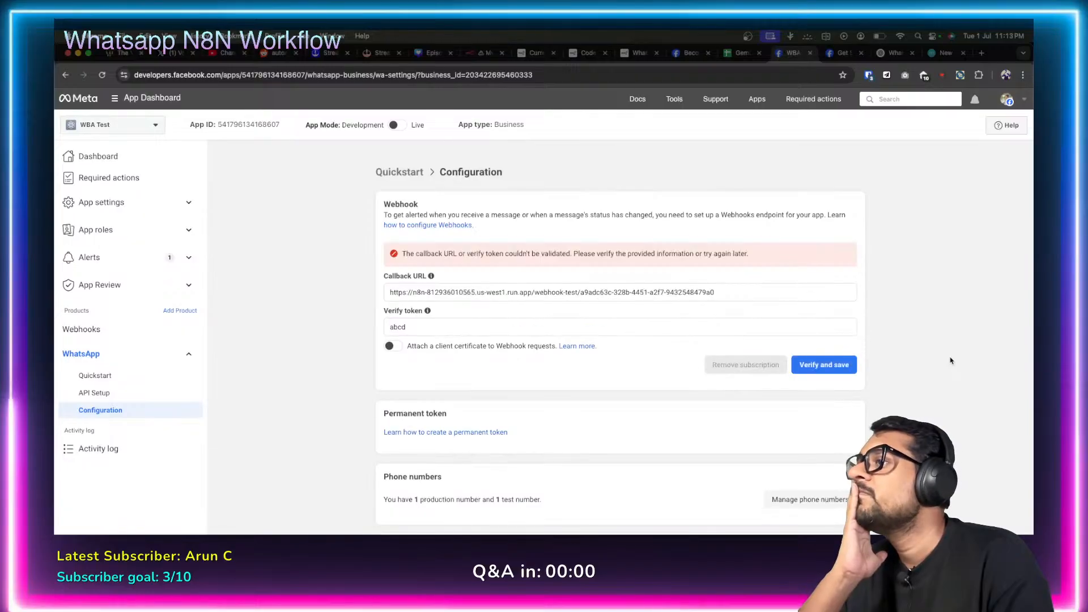
{"action": "left_click", "coordinate": [481, 52]}
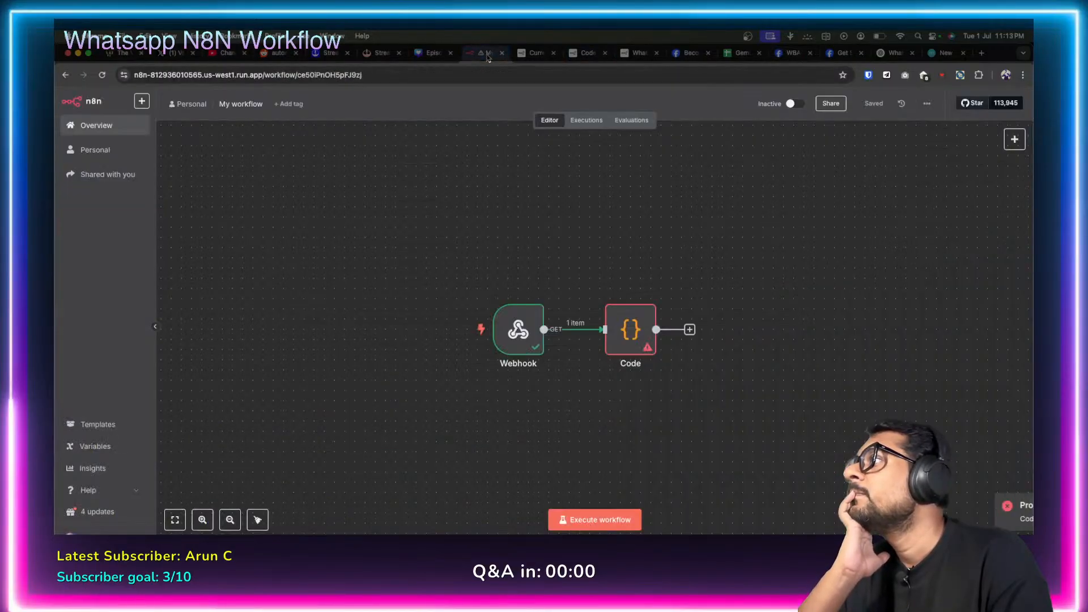
Wrap the Code node's returned query['hub.challenge'] in array brackets [ ].
{"action": "double_click", "coordinate": [629, 335]}
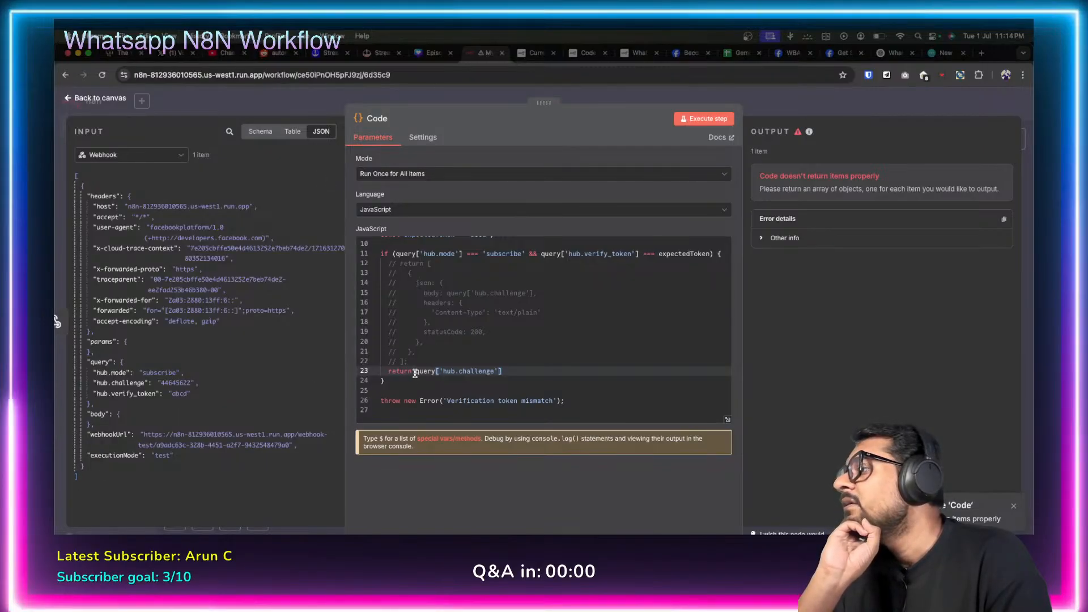
{"action": "type", "text": "["}
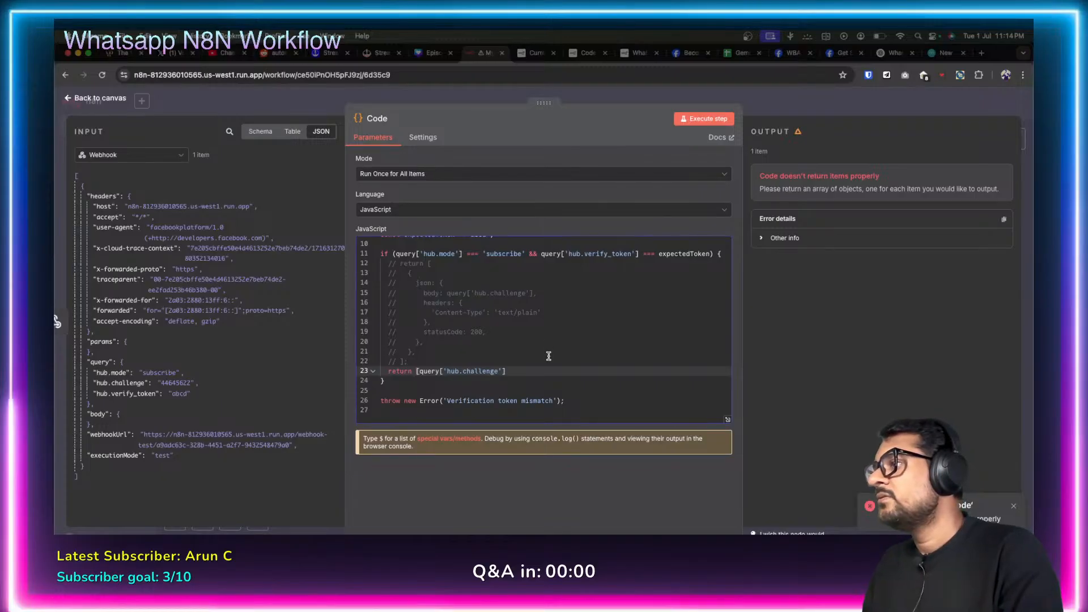
{"action": "type", "text": "]"}
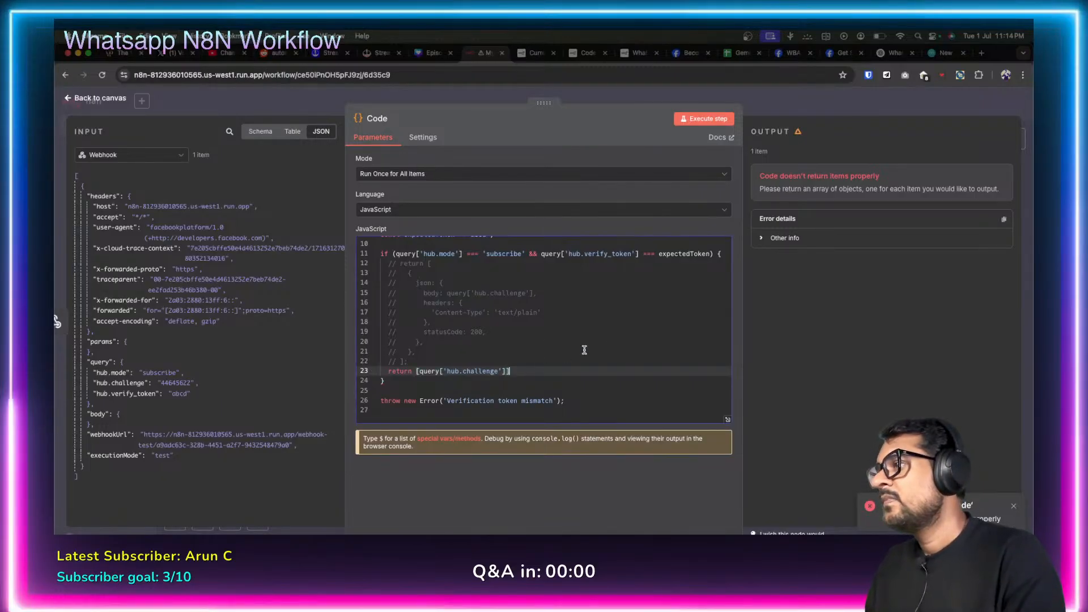
{"action": "left_click", "coordinate": [67, 102]}
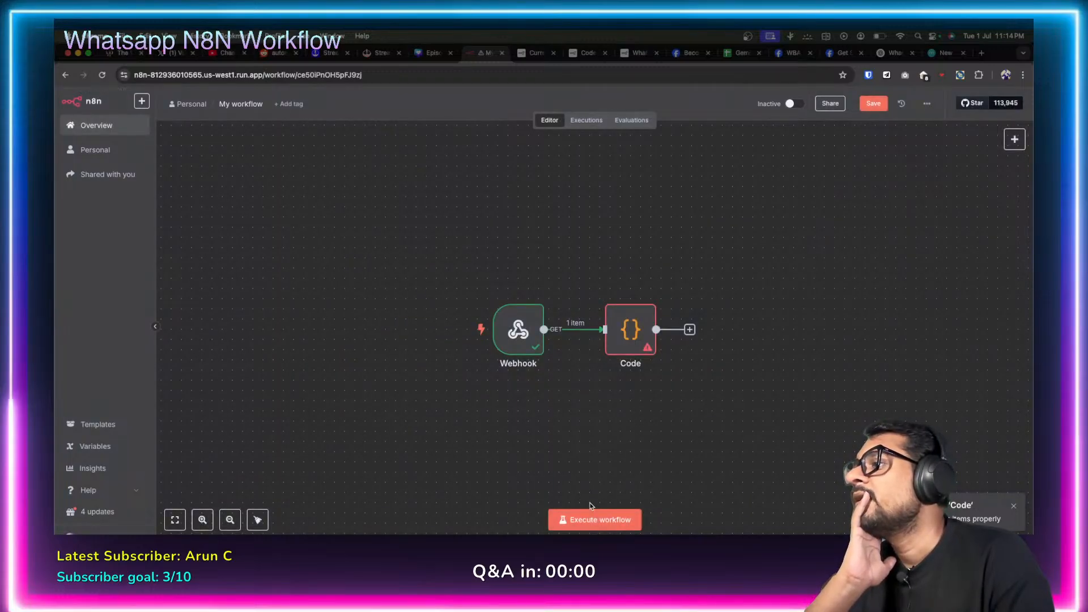
Save the workflow, listen for a test call, and retry Meta's webhook verification.
{"action": "left_click", "coordinate": [873, 103]}
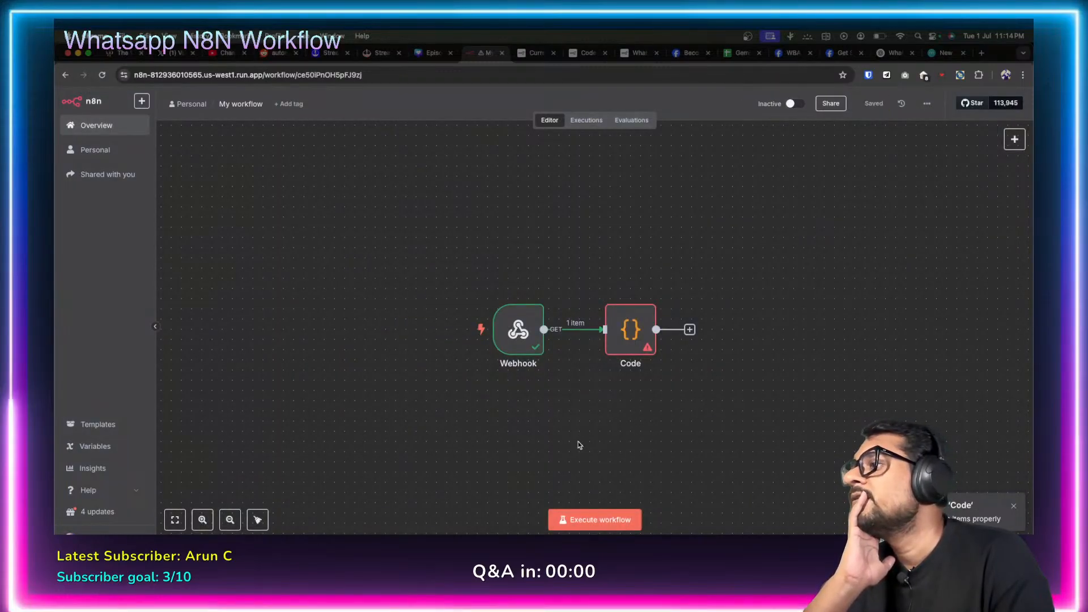
{"action": "left_click", "coordinate": [595, 519]}
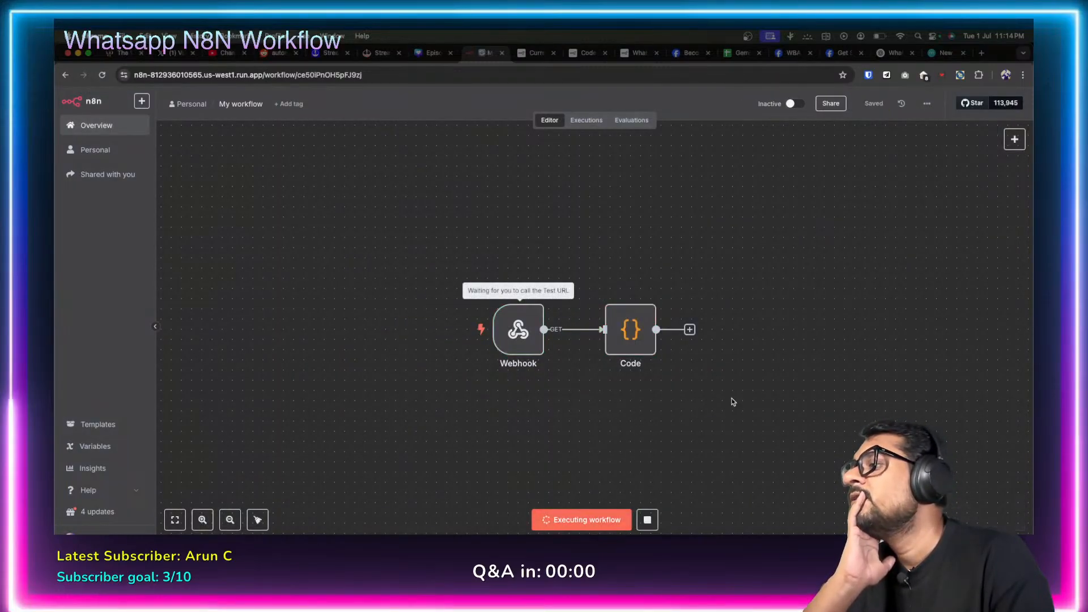
{"action": "left_click", "coordinate": [788, 54]}
{"action": "left_click", "coordinate": [827, 359]}
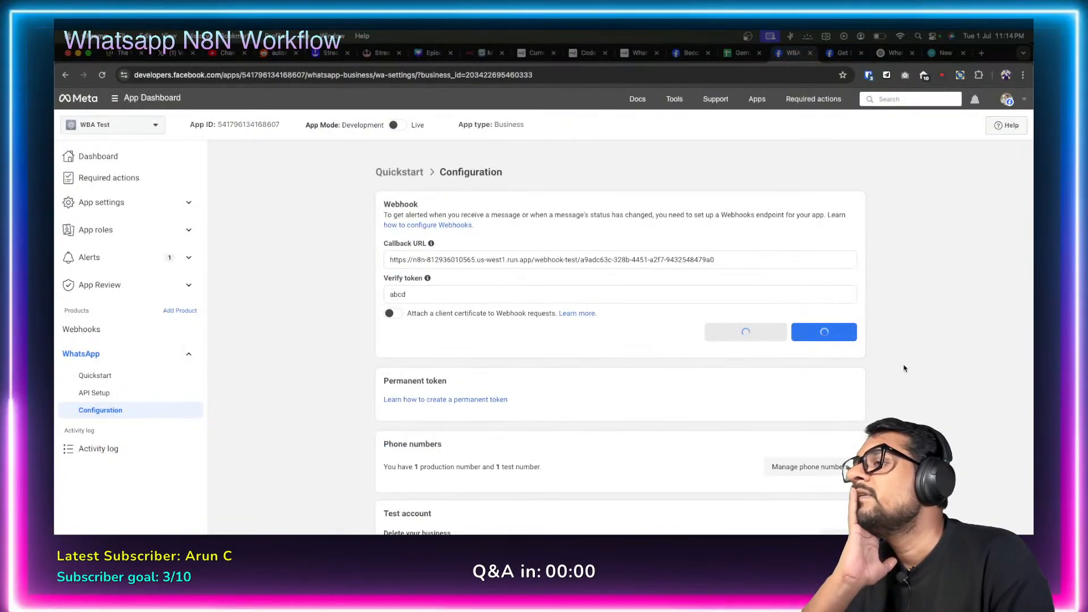
{"action": "left_click", "coordinate": [482, 52]}
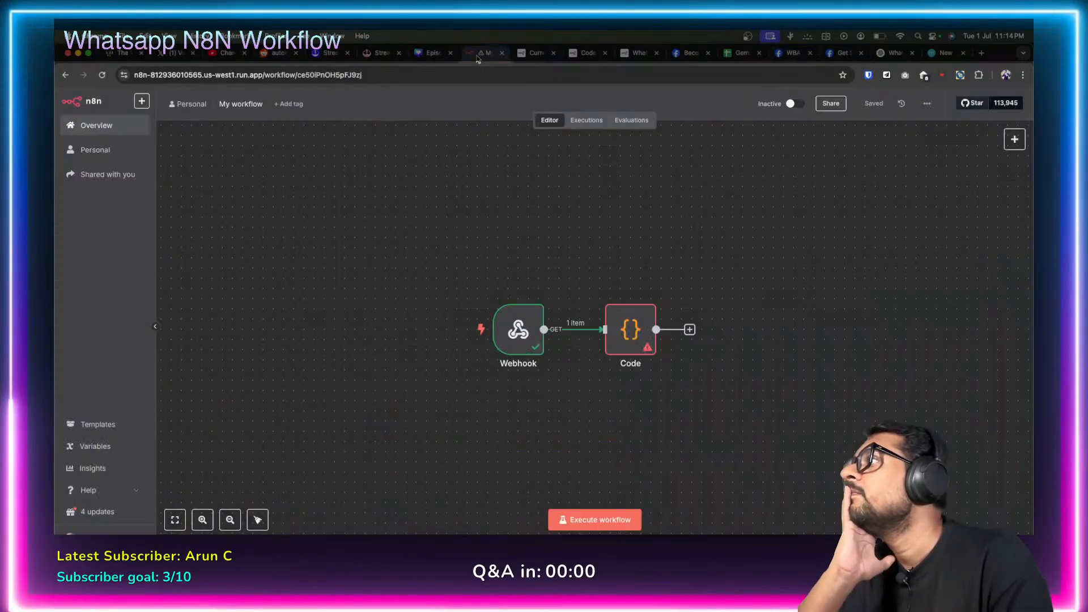
Delete the line 23 return and uncomment lines 12–22 to restore the response object.
{"action": "double_click", "coordinate": [618, 348]}
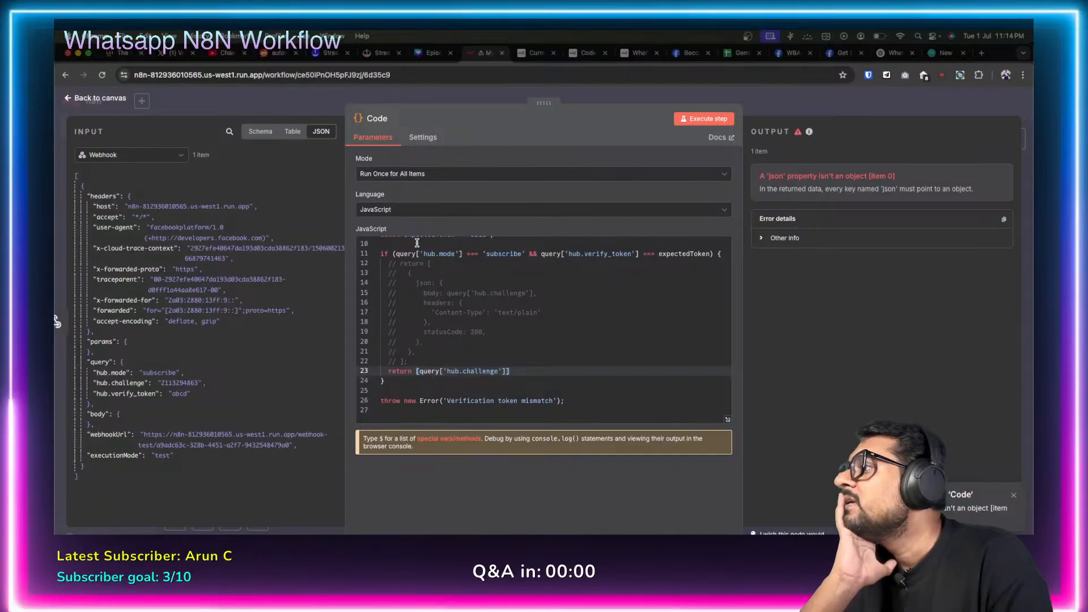
{"action": "left_click_drag", "start_coordinate": [514, 370], "coordinate": [387, 374]}
{"action": "key", "text": "BackSpace"}
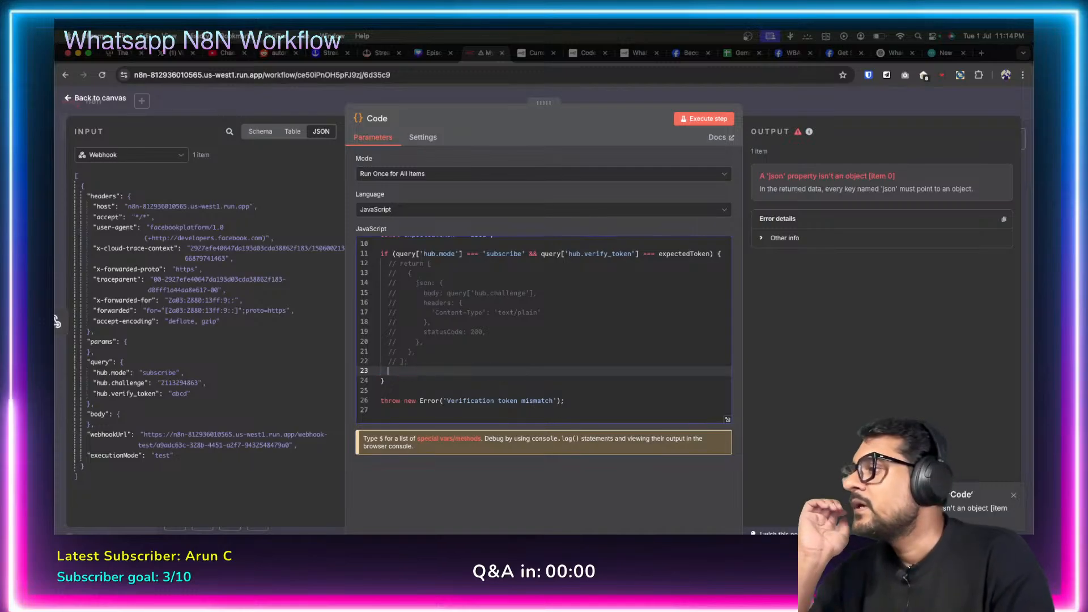
{"action": "key", "text": "BackSpace"}
{"action": "key", "text": "BackSpace"}
{"action": "left_click_drag", "start_coordinate": [409, 373], "coordinate": [374, 280]}
{"action": "key", "text": "ctrl+slash"}
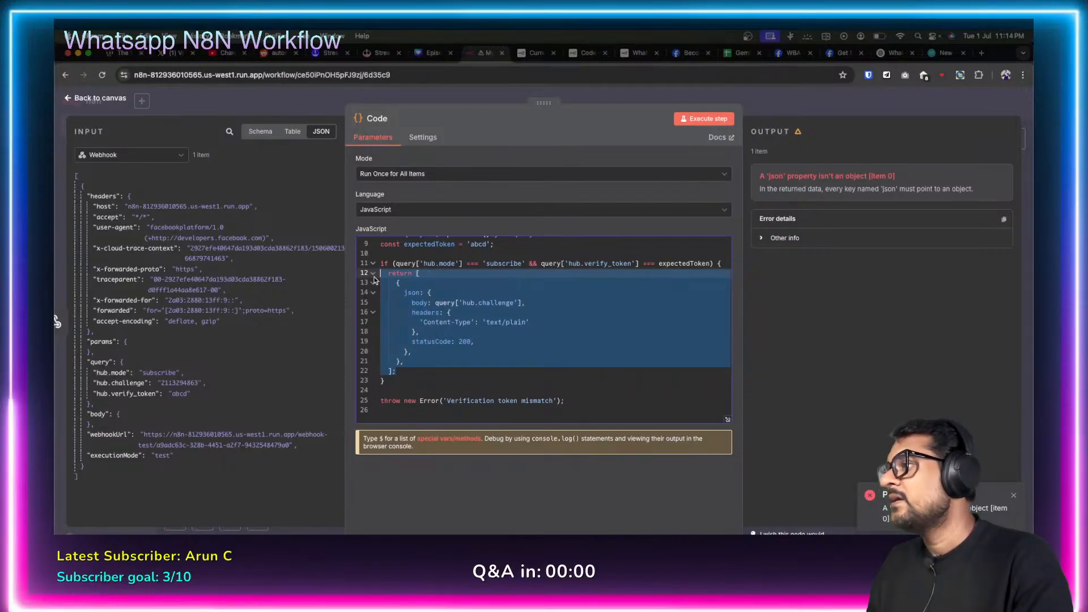
{"action": "left_click", "coordinate": [429, 304]}
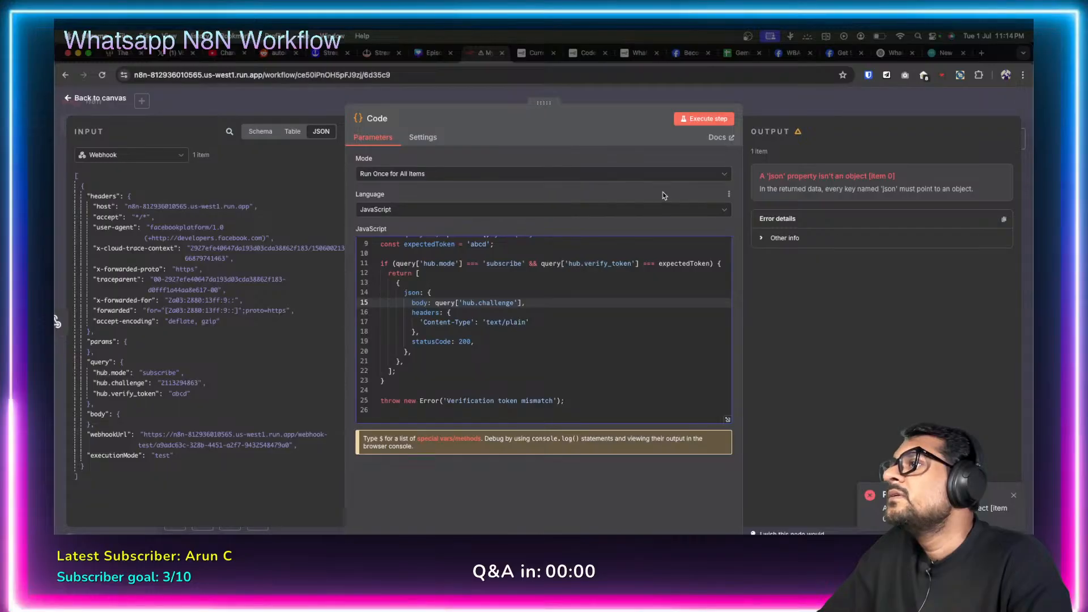
{"action": "left_click", "coordinate": [77, 99]}
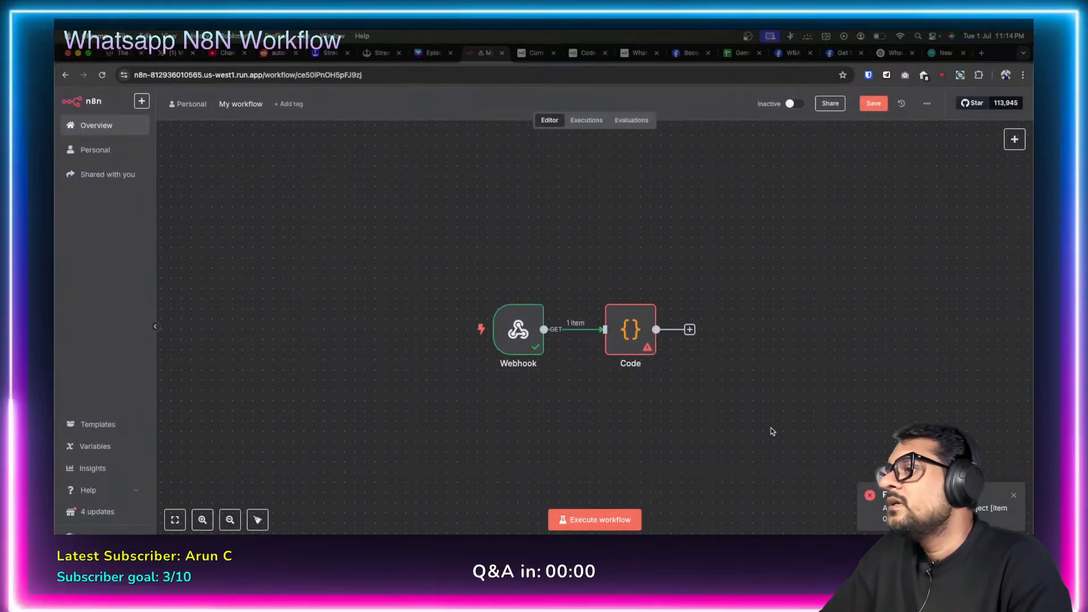
Listen for a test call, retry Meta's Verify and save, then open the app's Webhooks settings.
{"action": "left_click", "coordinate": [609, 519]}
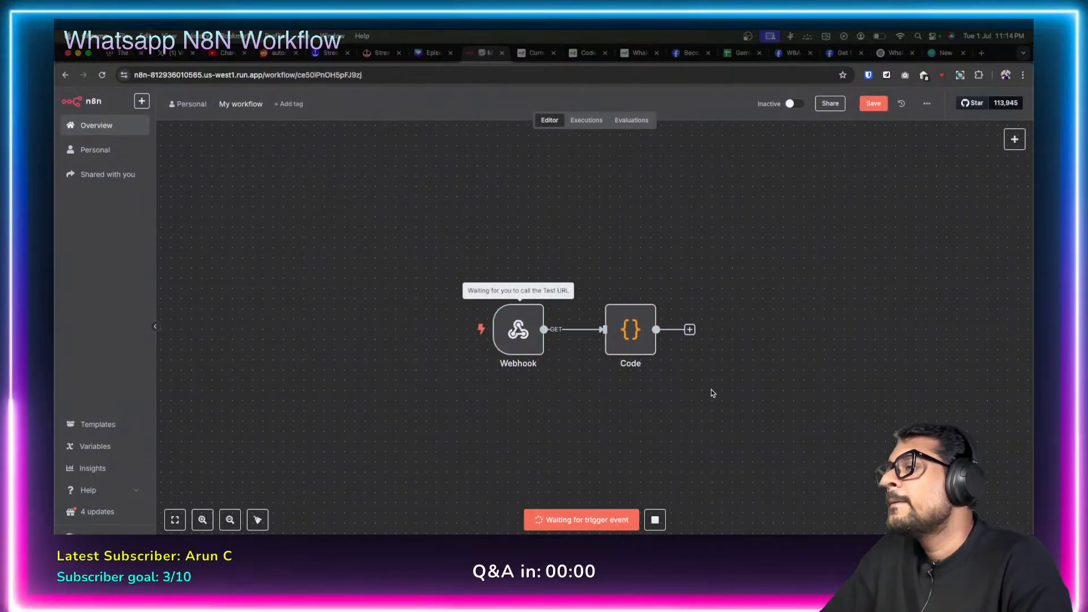
{"action": "left_click", "coordinate": [794, 53]}
{"action": "left_click", "coordinate": [831, 366]}
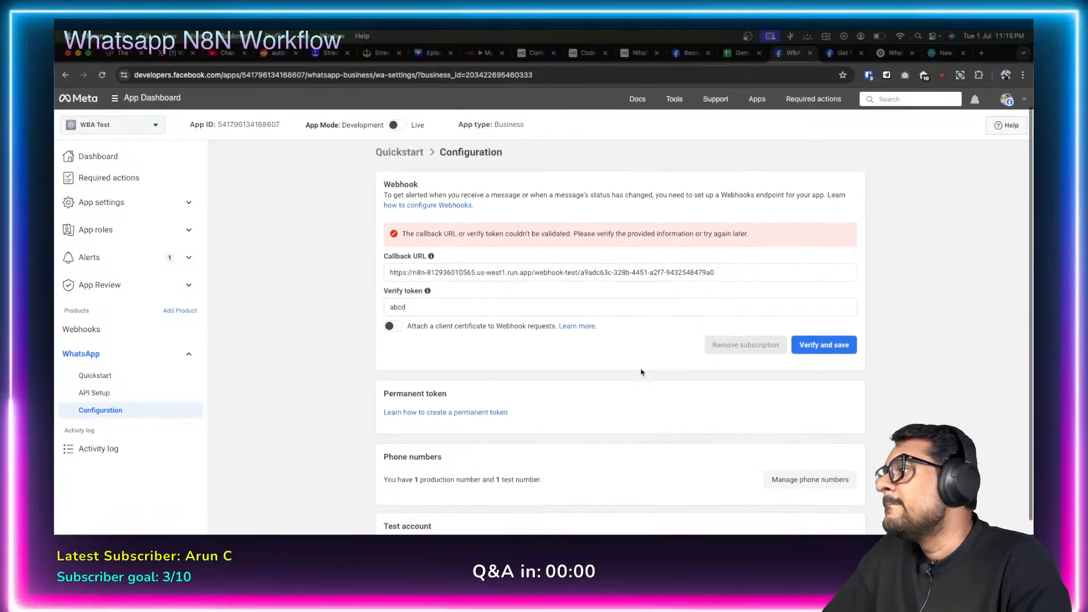
{"action": "left_click", "coordinate": [81, 329]}
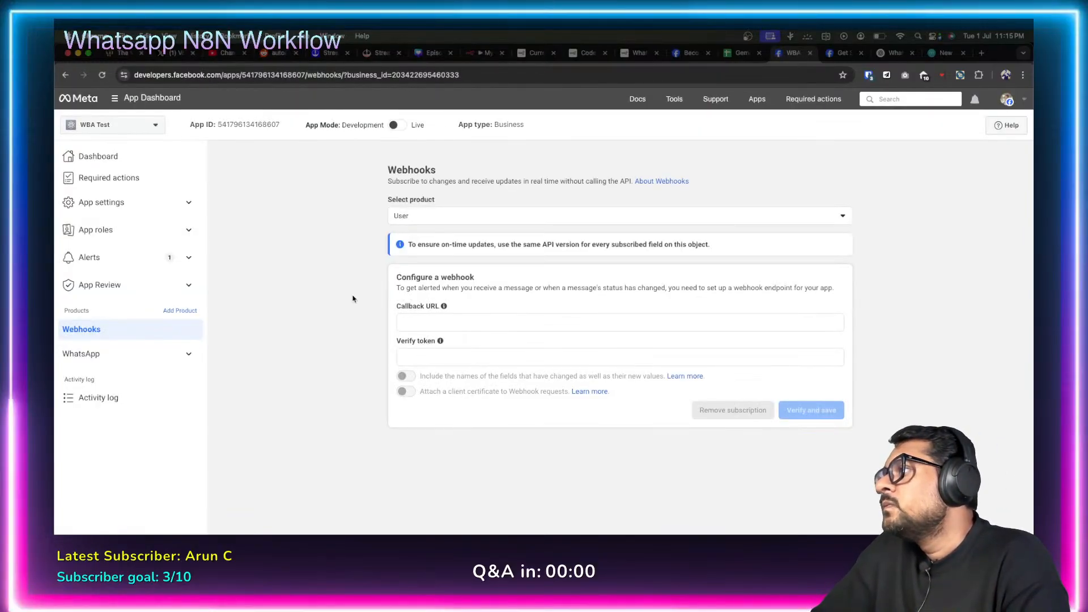
Choose Whatsapp Business Account as the webhook product, undoing a wrong Callback URL paste.
{"action": "left_click", "coordinate": [843, 218]}
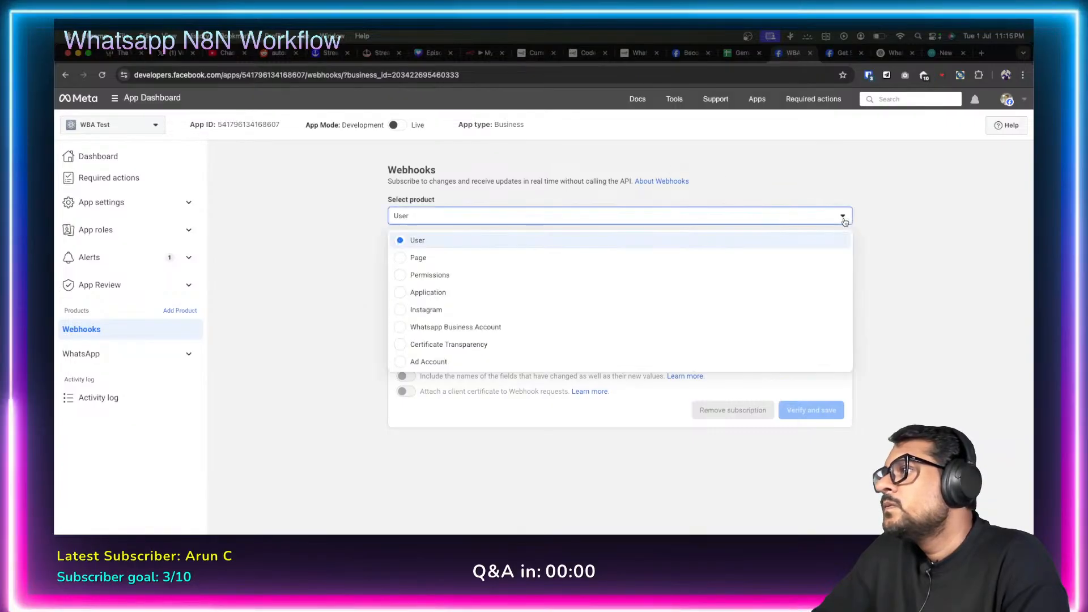
{"action": "left_click", "coordinate": [401, 328]}
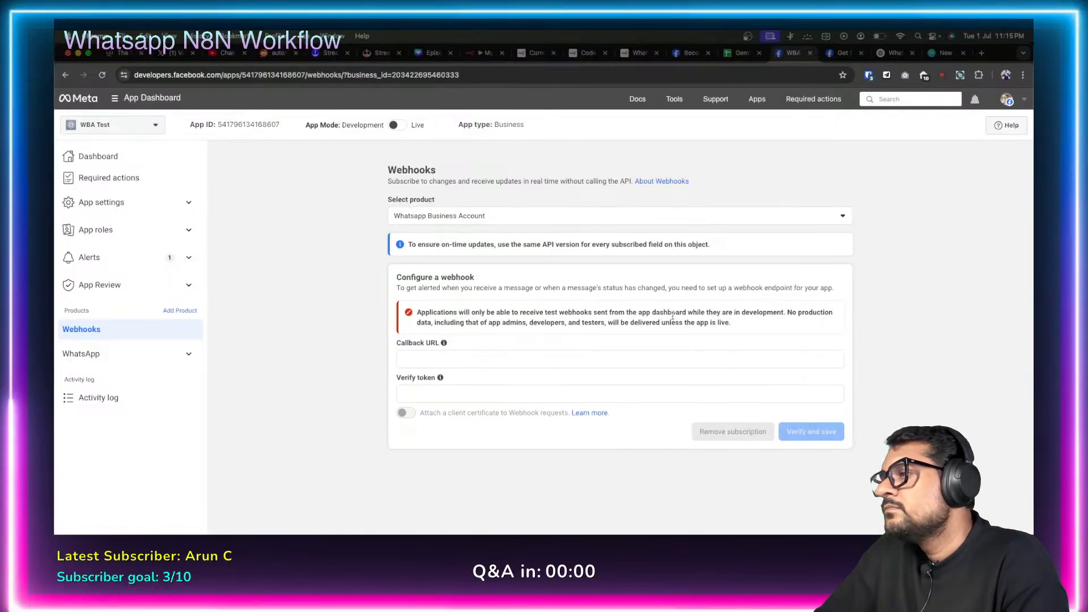
{"action": "left_click", "coordinate": [436, 360]}
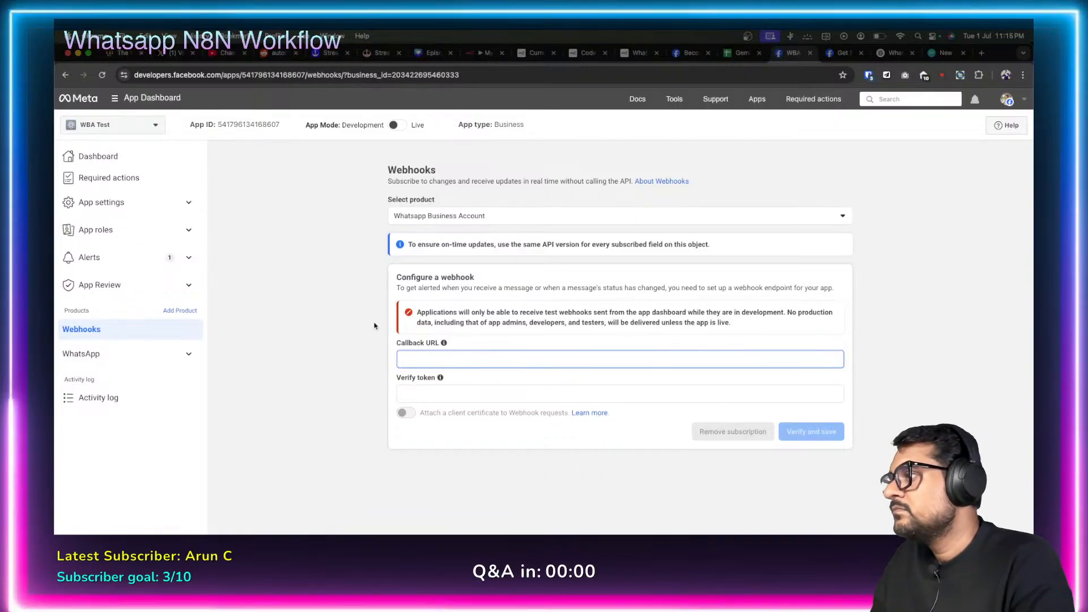
{"action": "type", "text": "query['hub.challenge']"}
{"action": "key", "text": "super+z"}
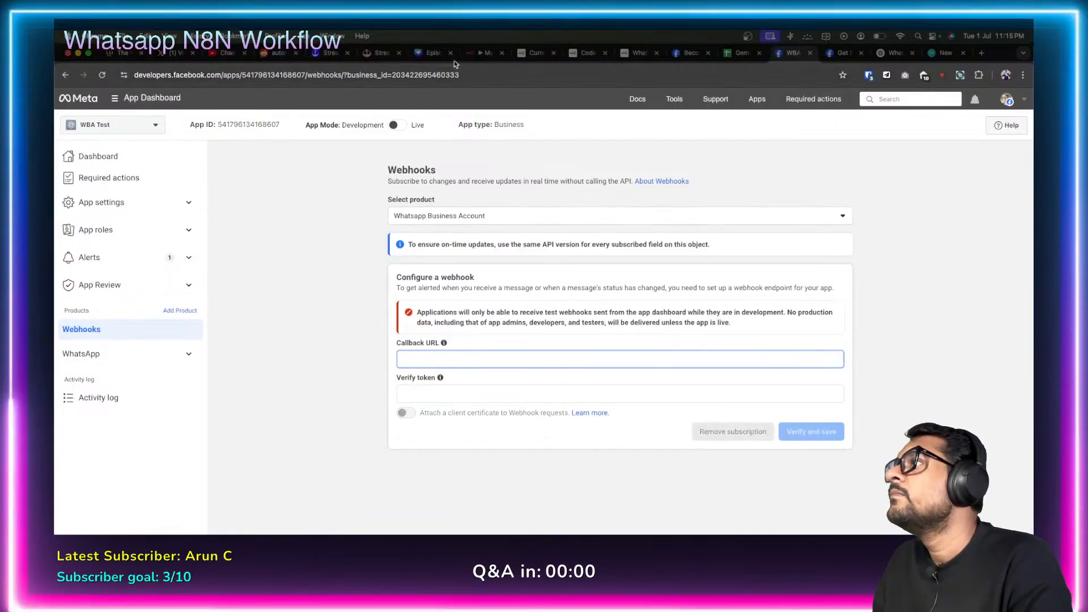
Copy the n8n Webhook node's test URL and paste it as Meta's Callback URL.
{"action": "left_click", "coordinate": [482, 54]}
{"action": "double_click", "coordinate": [522, 321]}
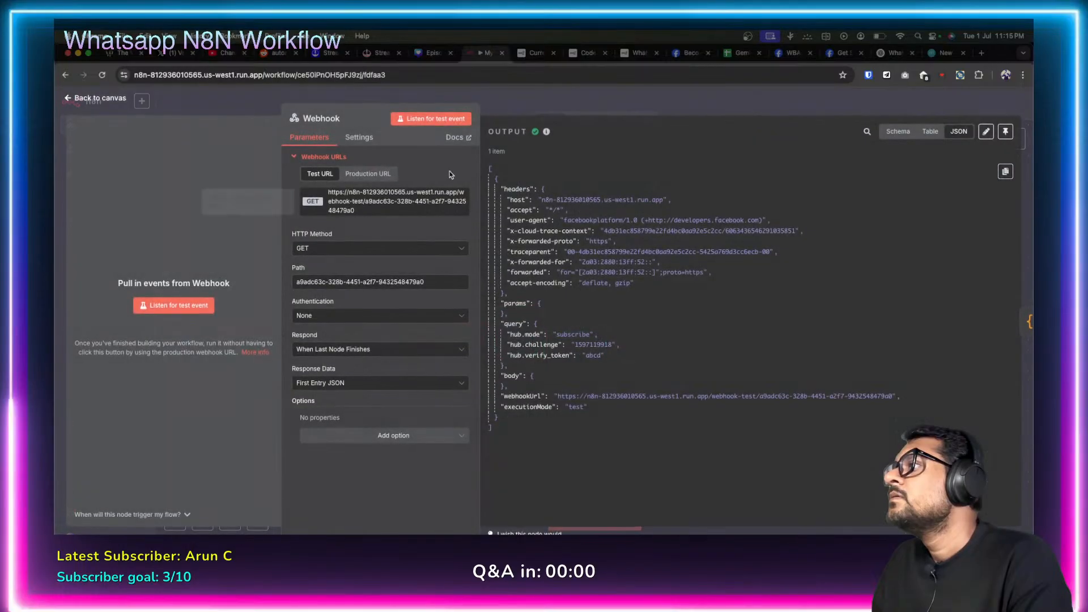
{"action": "left_click", "coordinate": [394, 200]}
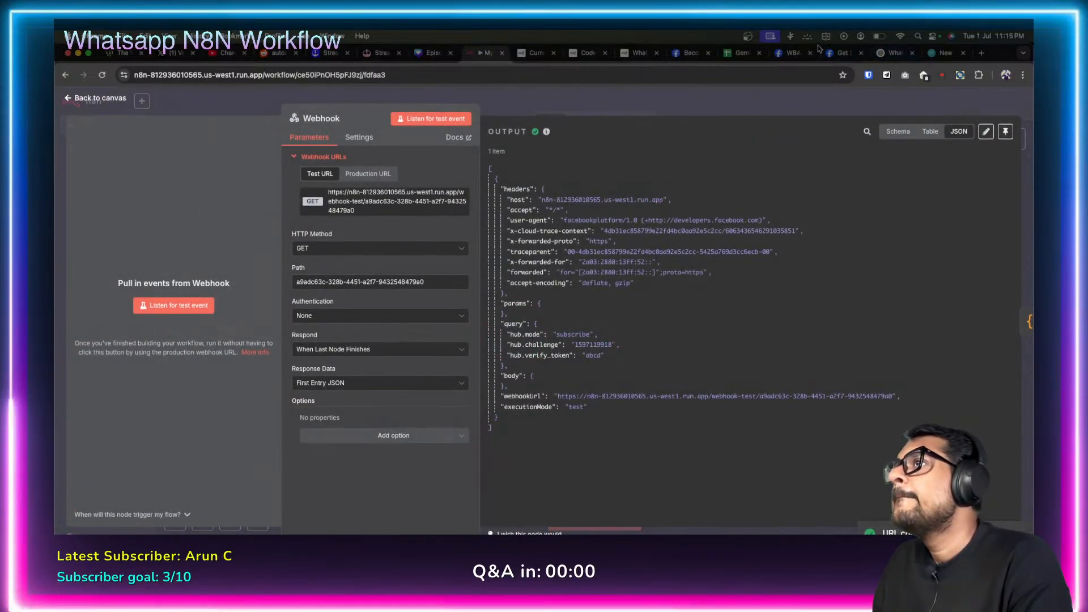
{"action": "left_click", "coordinate": [787, 57]}
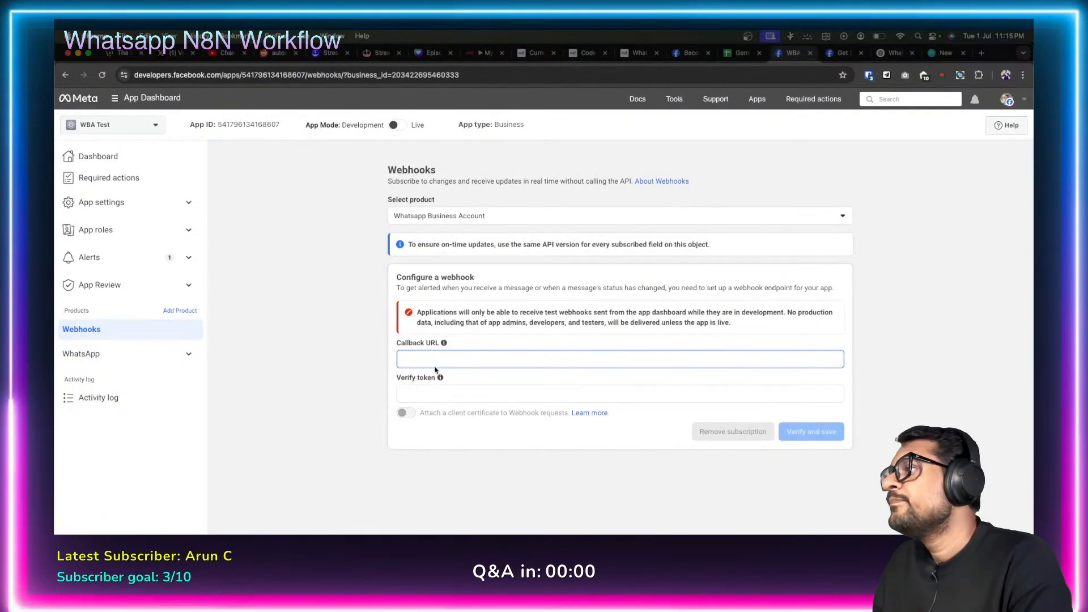
{"action": "left_click", "coordinate": [456, 356]}
{"action": "key", "text": "super+v"}
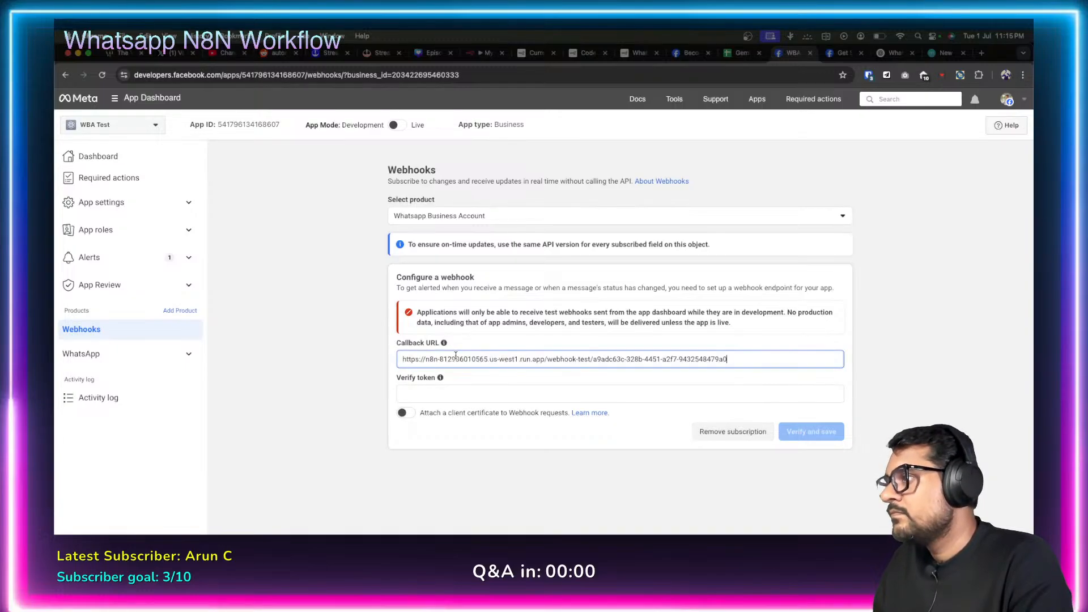
{"action": "left_click", "coordinate": [361, 368]}
Enter 'abcd' as the webhook verify token.
{"action": "left_click", "coordinate": [413, 389]}
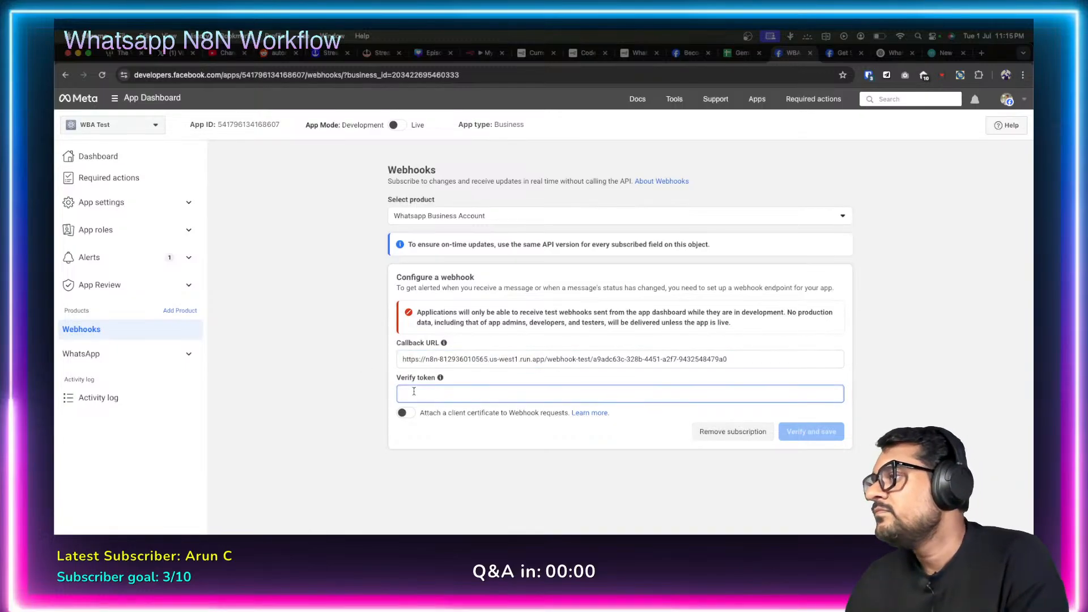
{"action": "type", "text": "abcd"}
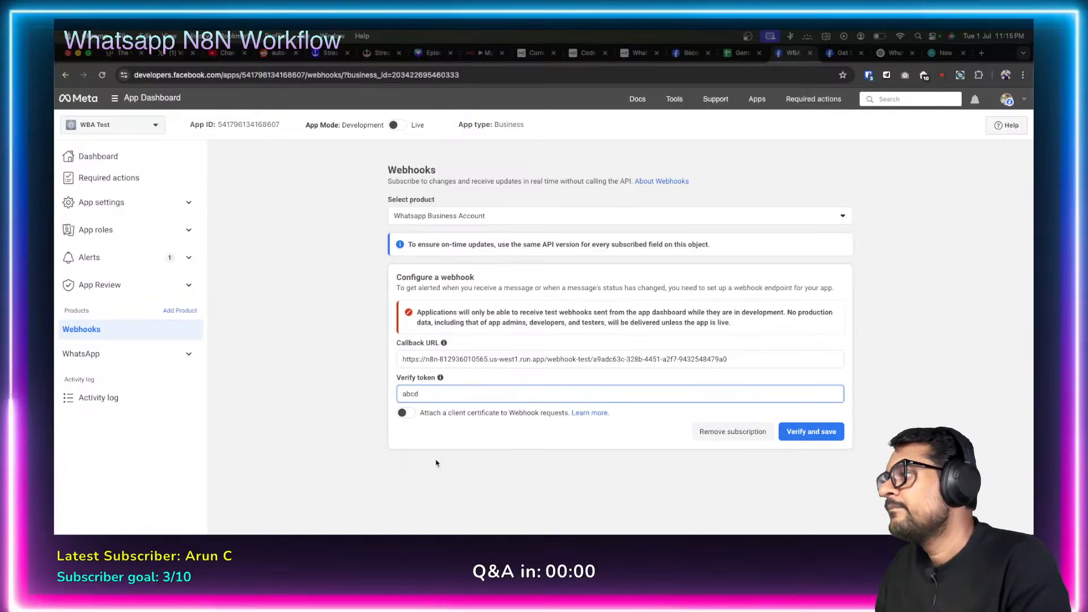
{"action": "left_click", "coordinate": [438, 464]}
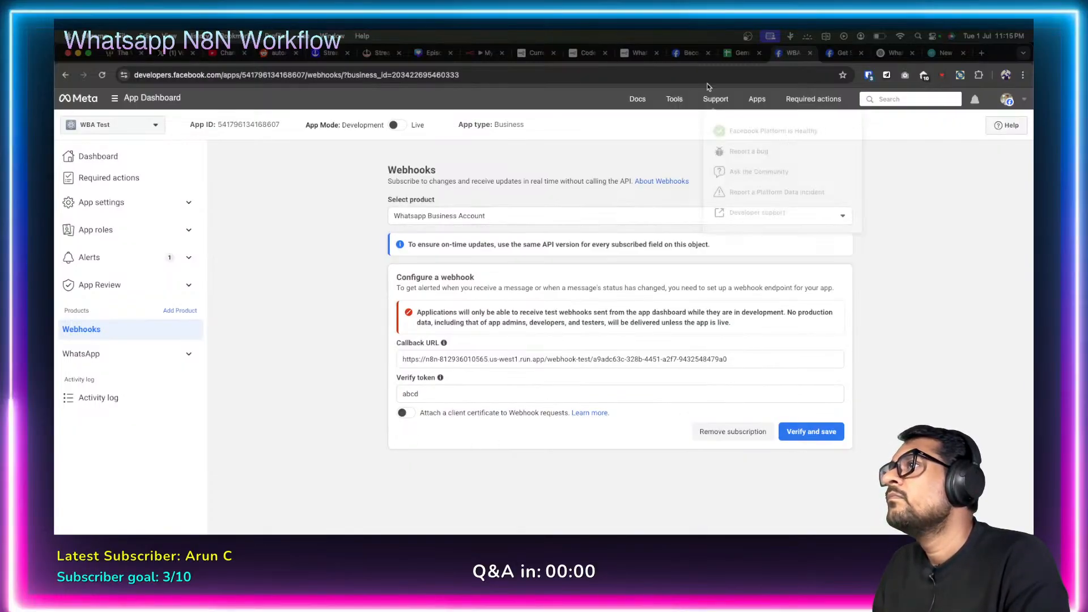
{"action": "left_click", "coordinate": [492, 55]}
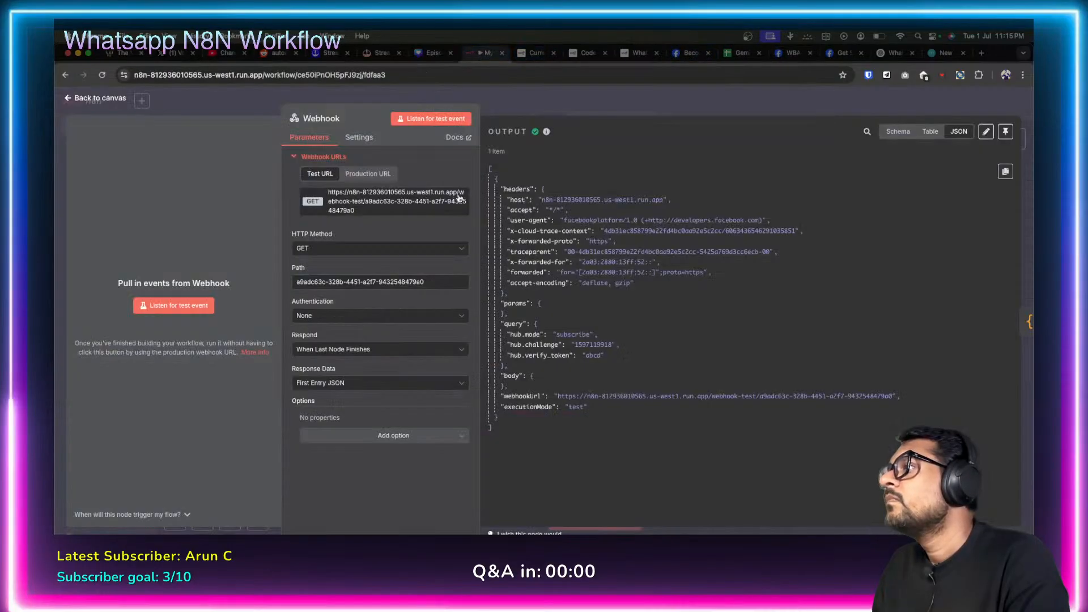
Listen for the test call, retry Meta's Verify and save, and check the Code node's challenge output.
{"action": "left_click", "coordinate": [67, 100]}
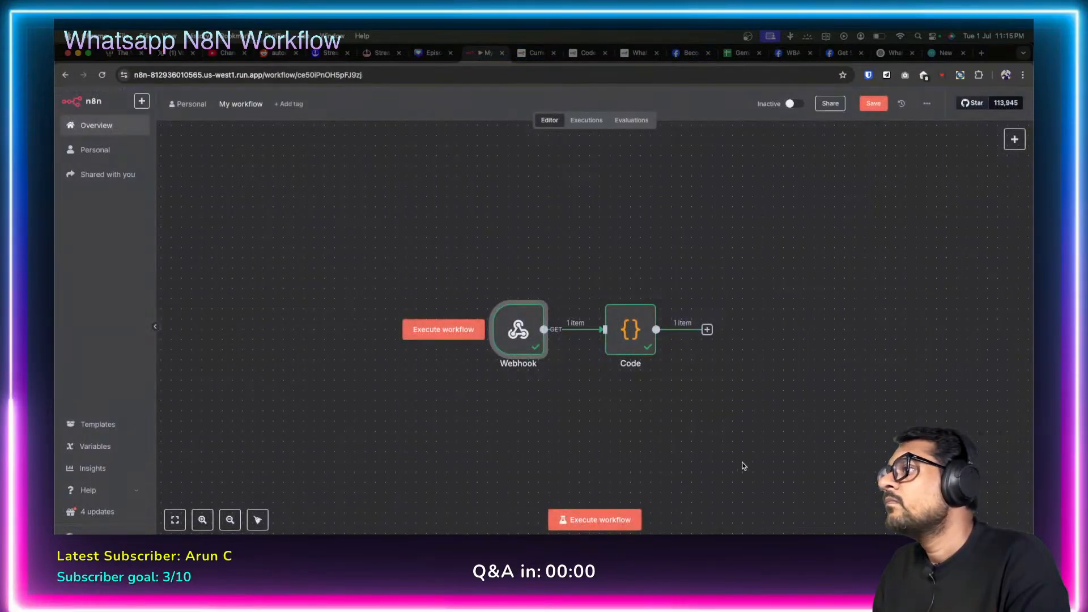
{"action": "left_click", "coordinate": [582, 519]}
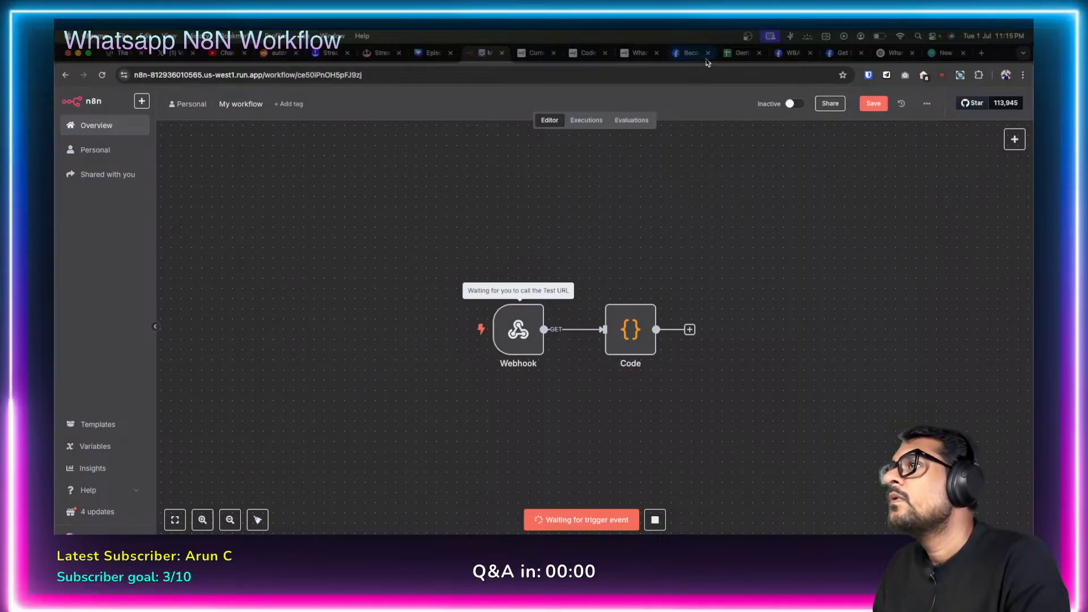
{"action": "left_click", "coordinate": [785, 55]}
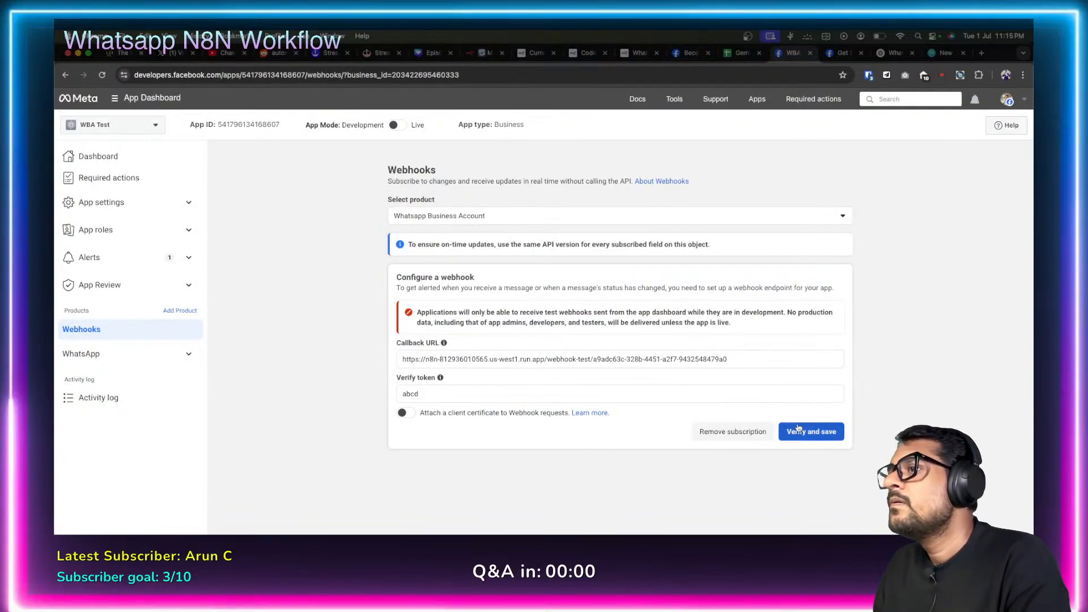
{"action": "left_click", "coordinate": [799, 430]}
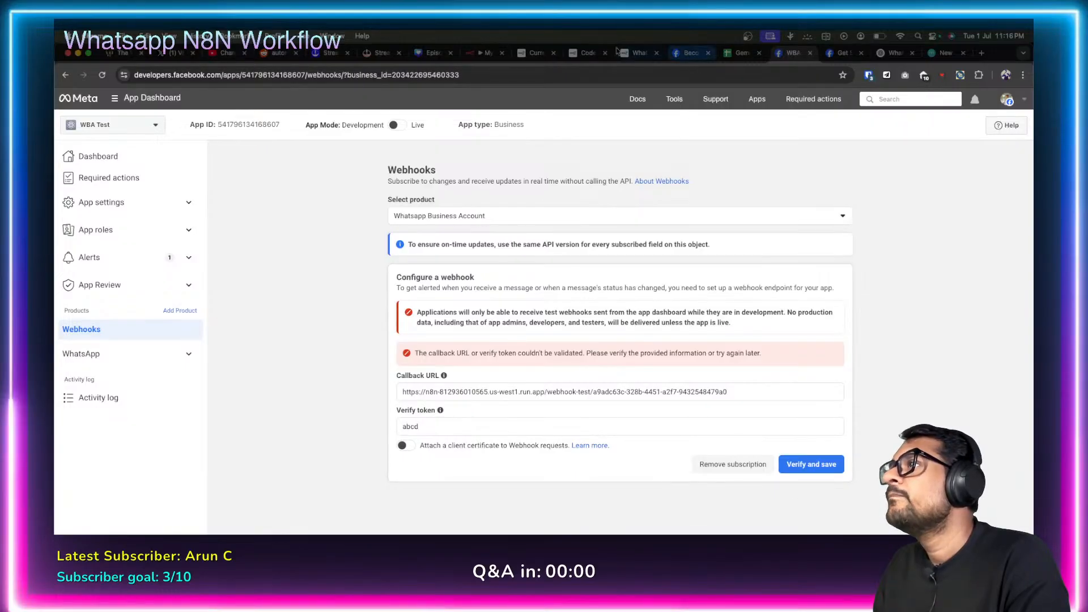
{"action": "left_click", "coordinate": [483, 55]}
{"action": "double_click", "coordinate": [628, 327]}
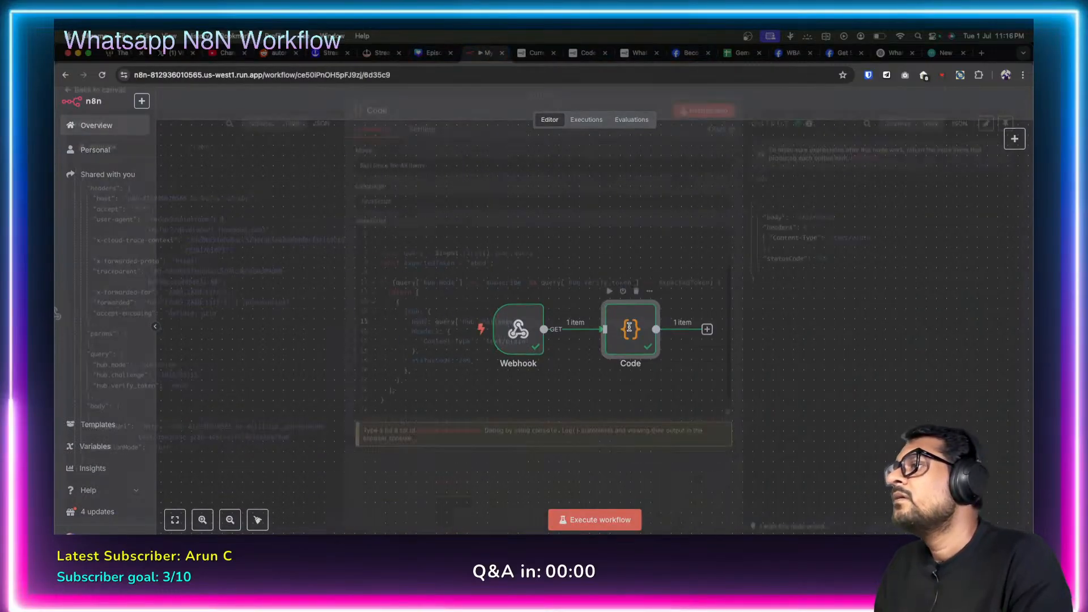
{"action": "double_click", "coordinate": [819, 225]}
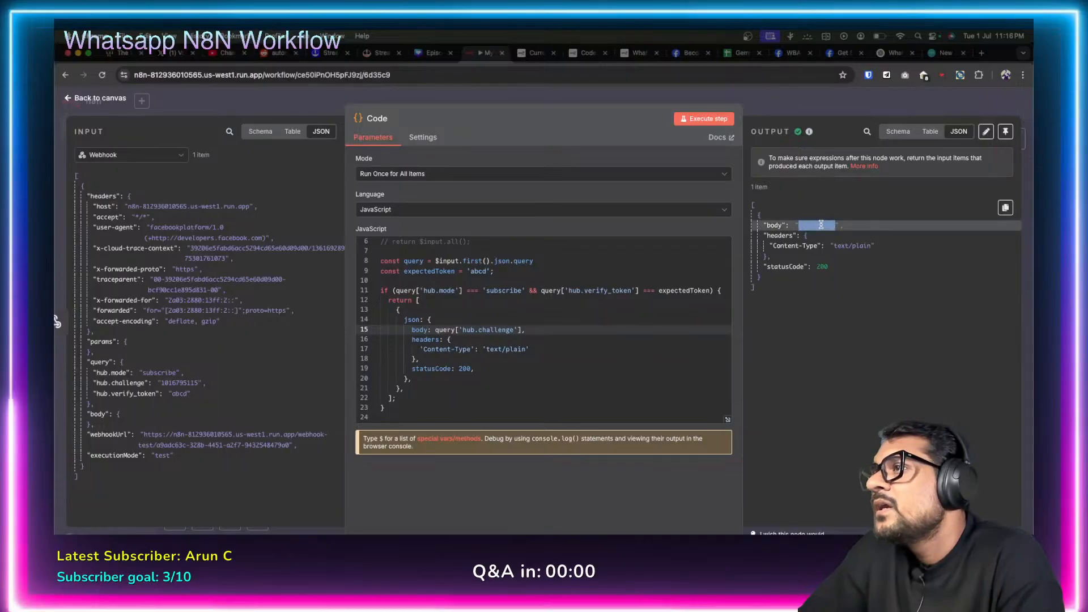
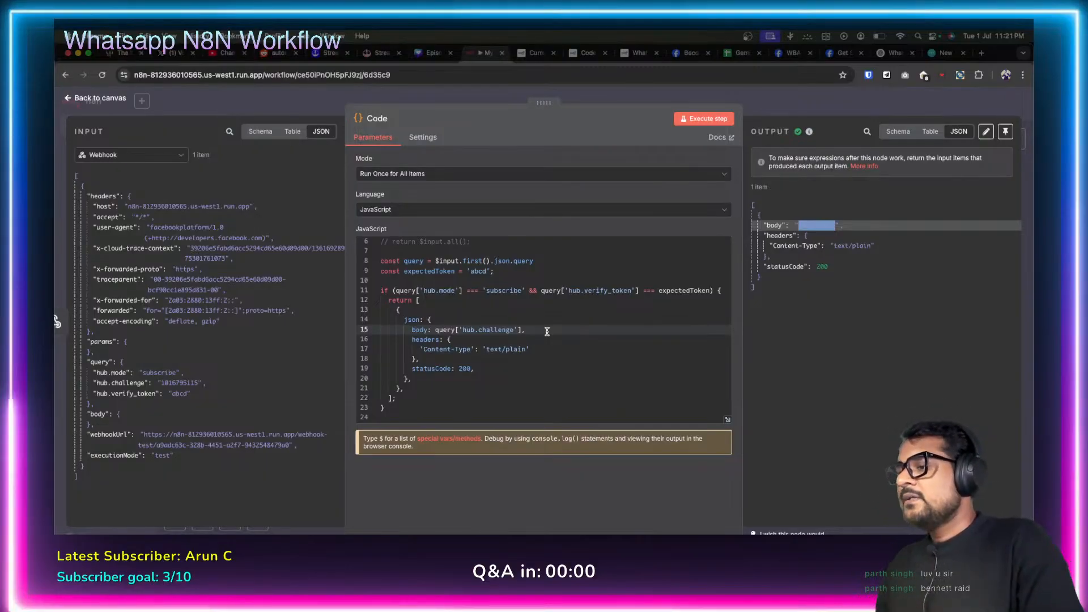
Check the Code node's mode and verify-token comparison, then return to Meta's webhook configuration page.
{"action": "left_click", "coordinate": [565, 292]}
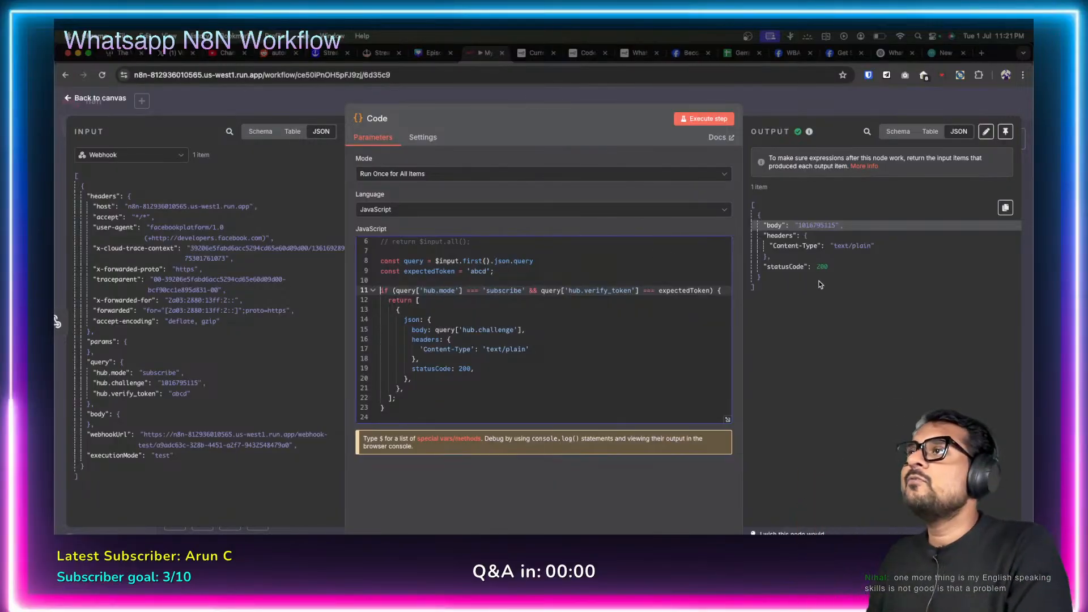
{"action": "left_click", "coordinate": [793, 53]}
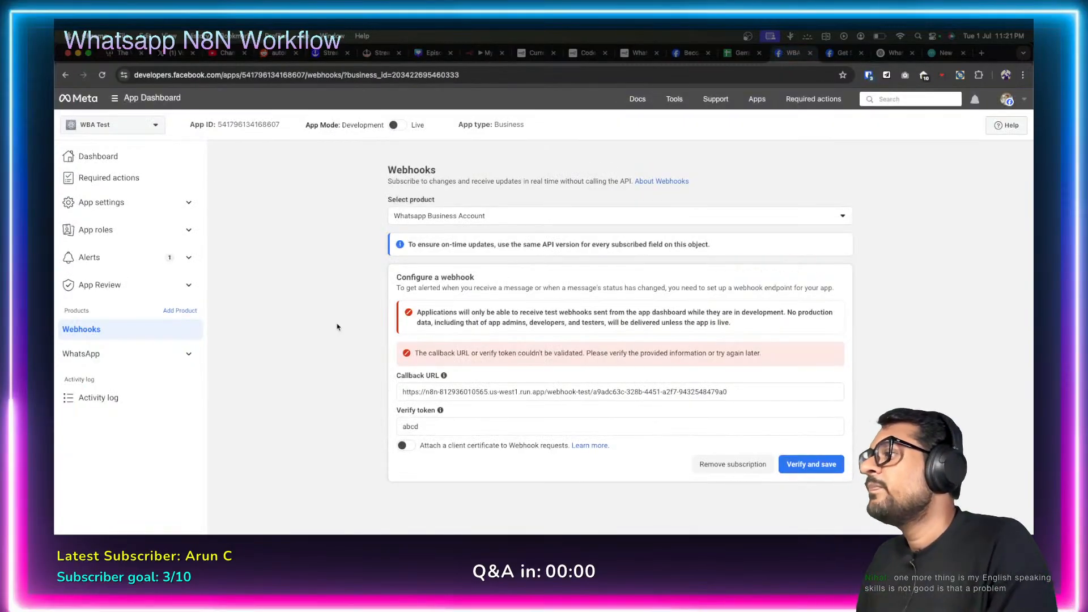
Open Meta's About Webhooks documentation and read down through it.
{"action": "left_click", "coordinate": [654, 182]}
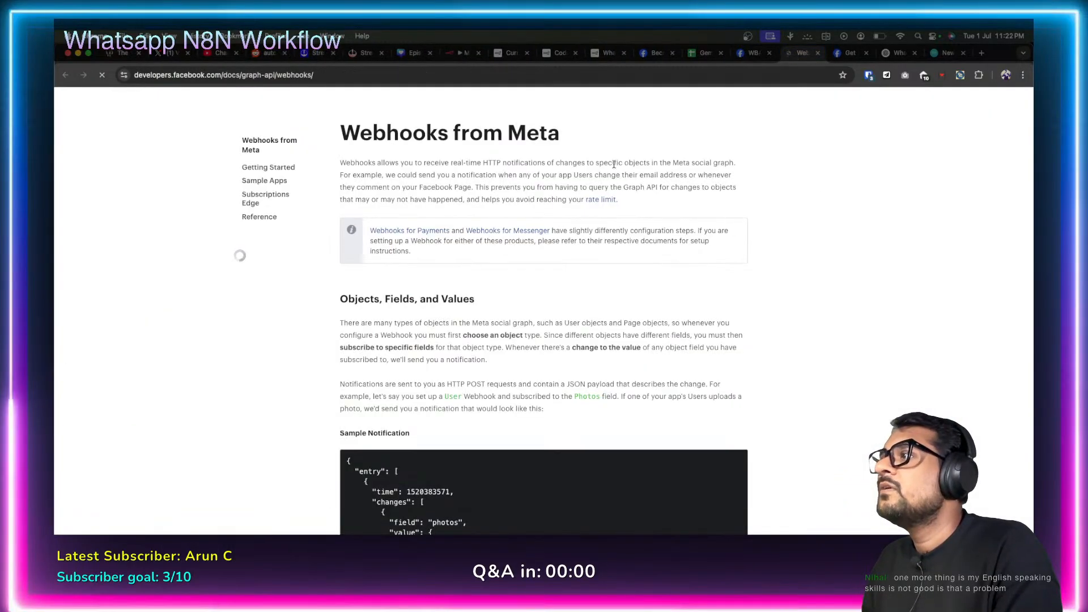
{"action": "scroll", "coordinate": [478, 283], "scroll_direction": "down", "scroll_amount": 1}
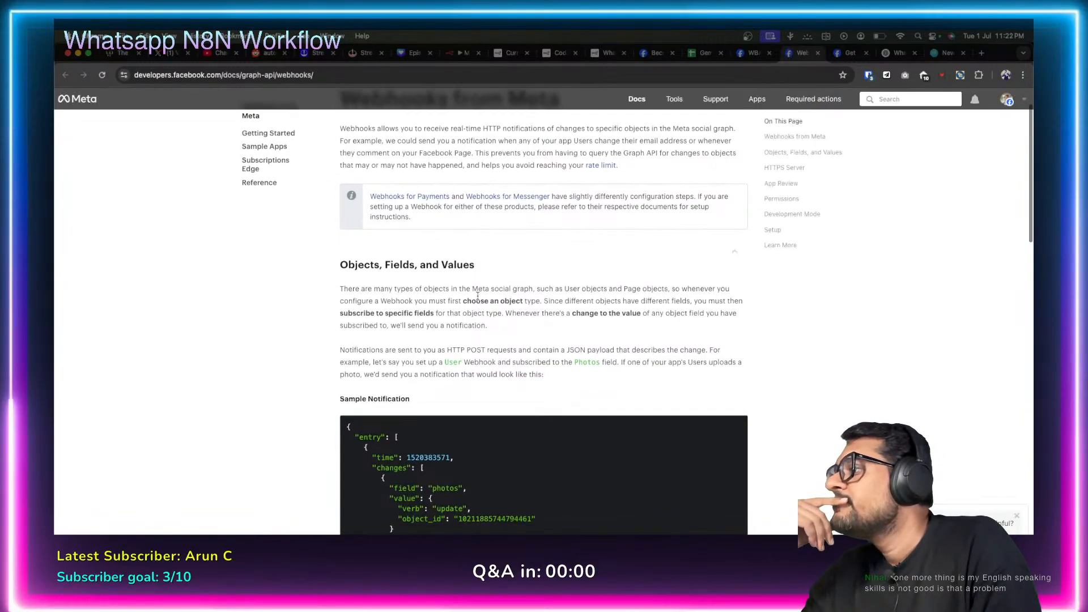
{"action": "scroll", "coordinate": [477, 295], "scroll_direction": "down", "scroll_amount": 4}
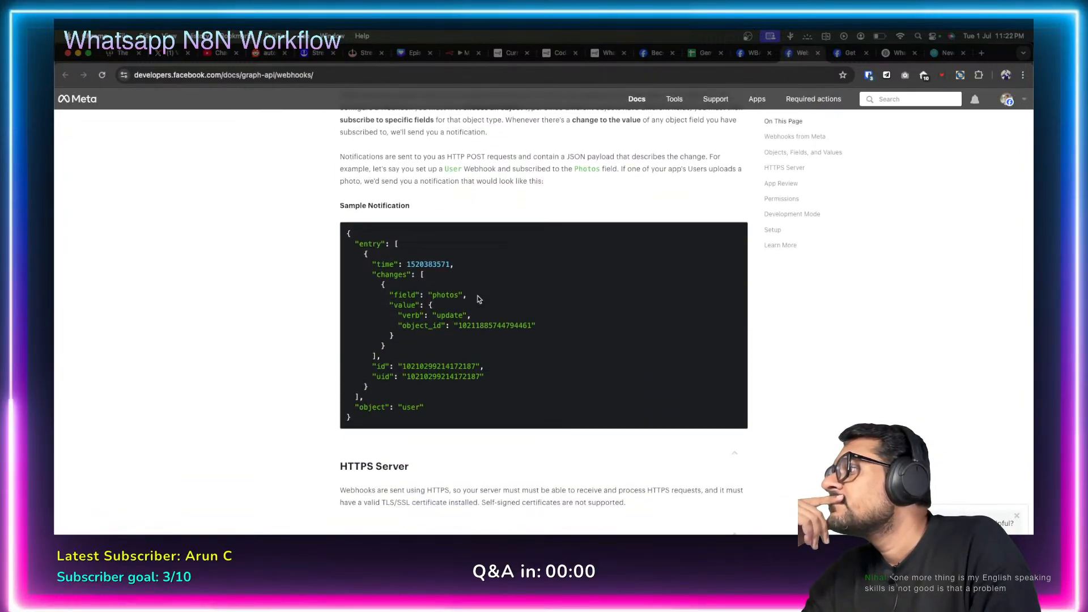
{"action": "scroll", "coordinate": [477, 299], "scroll_direction": "down", "scroll_amount": 8}
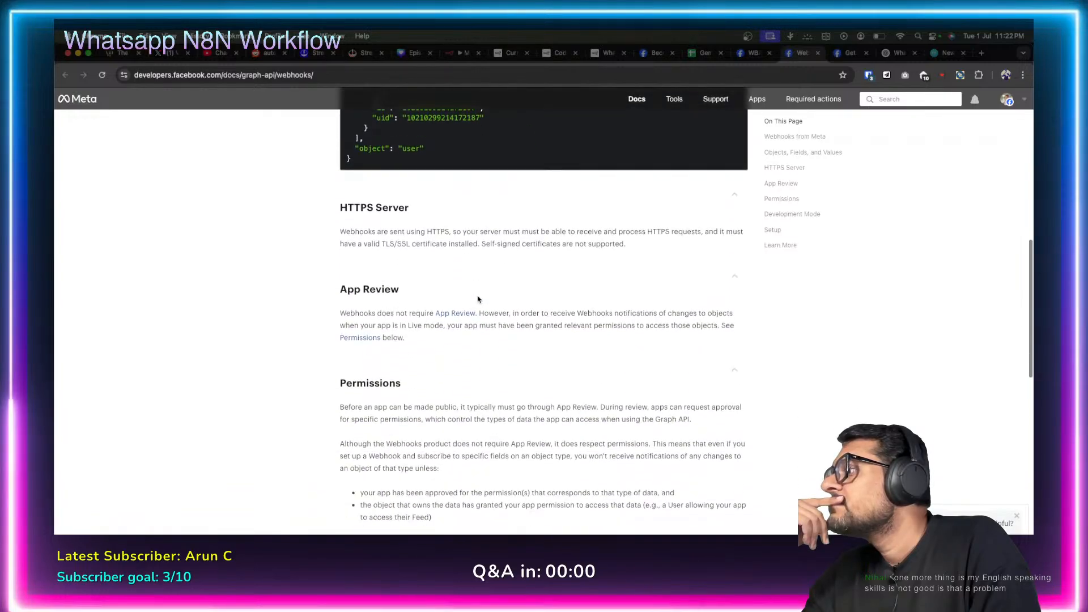
{"action": "scroll", "coordinate": [477, 295], "scroll_direction": "down", "scroll_amount": 4}
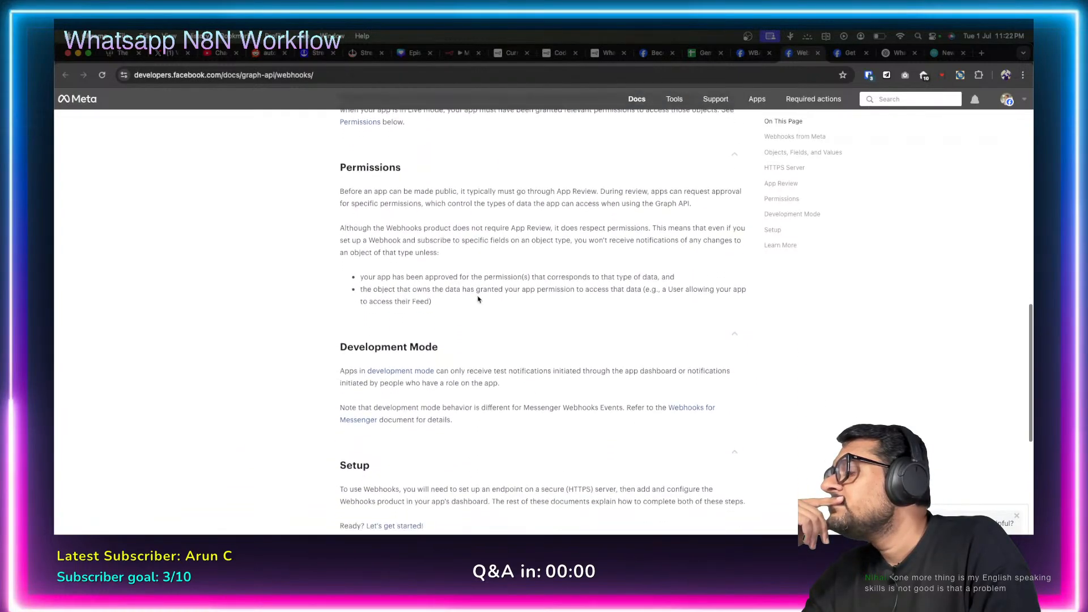
{"action": "scroll", "coordinate": [477, 299], "scroll_direction": "down", "scroll_amount": 1}
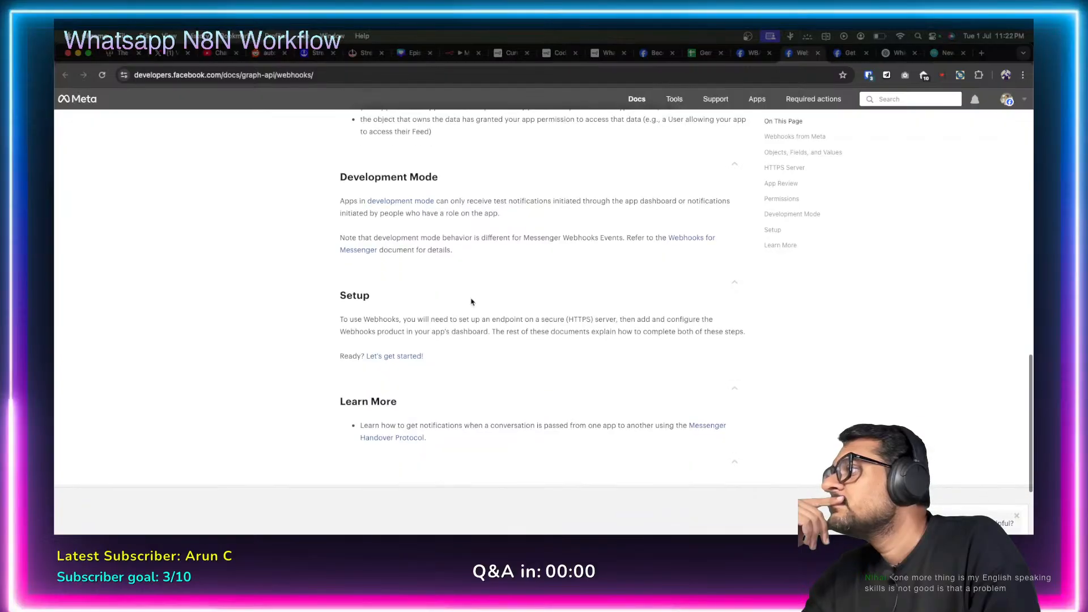
In the Getting Started guide, highlight hub.challenge in the verification response requirement.
{"action": "left_click", "coordinate": [405, 356]}
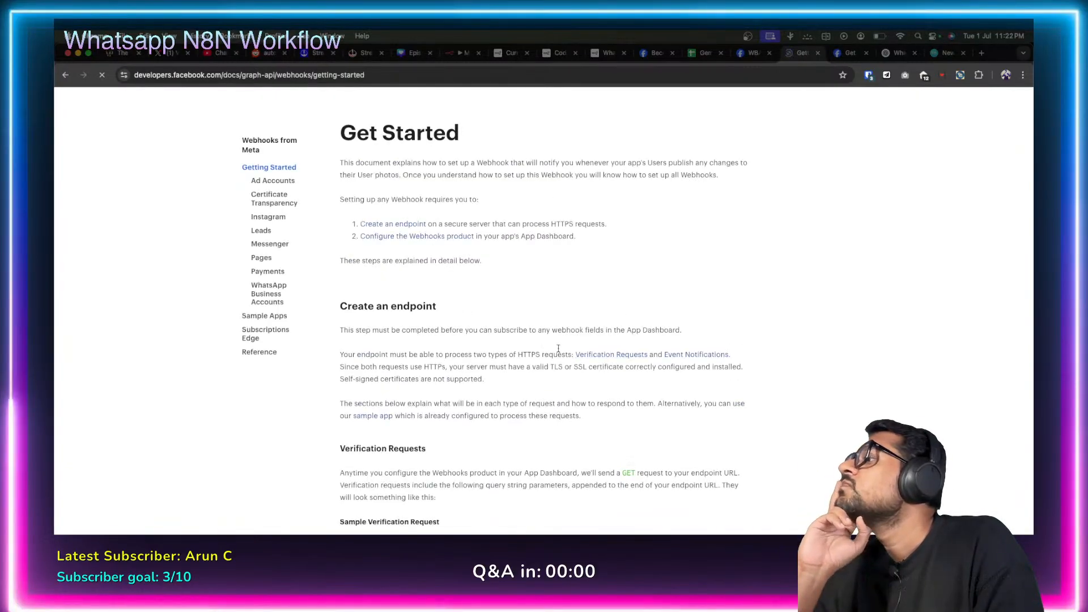
{"action": "scroll", "coordinate": [521, 339], "scroll_direction": "down", "scroll_amount": 3}
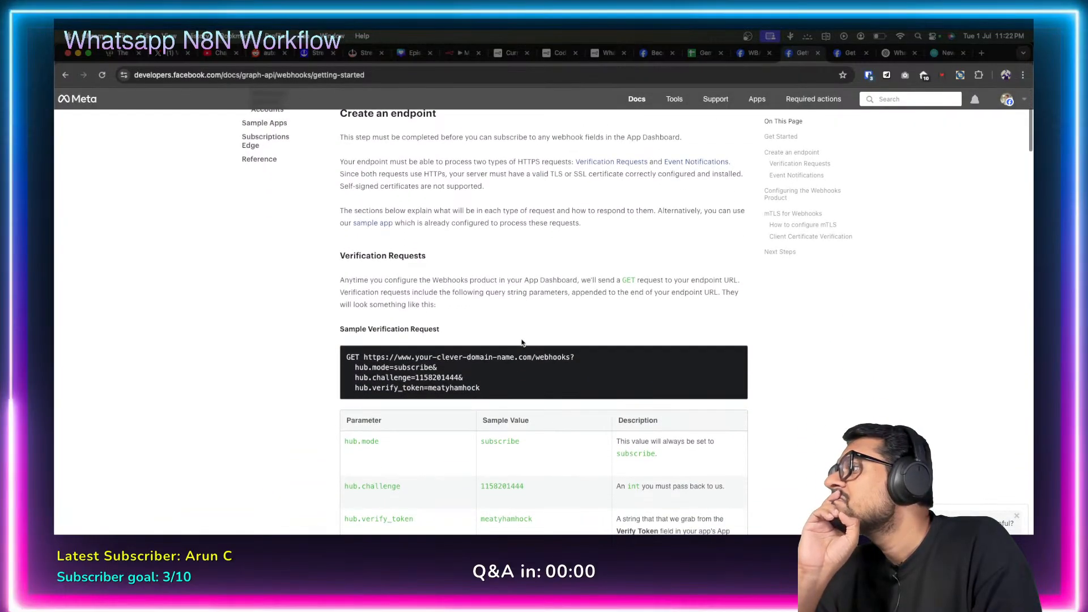
{"action": "left_click_drag", "start_coordinate": [364, 331], "coordinate": [423, 330]}
{"action": "left_click", "coordinate": [480, 346]}
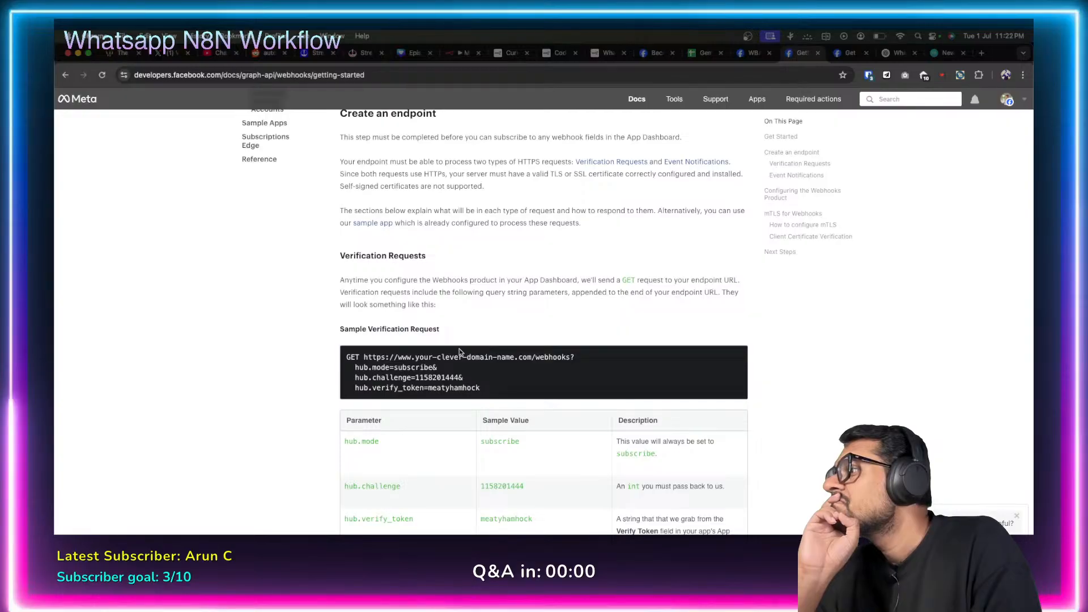
{"action": "scroll", "coordinate": [459, 350], "scroll_direction": "down", "scroll_amount": 5}
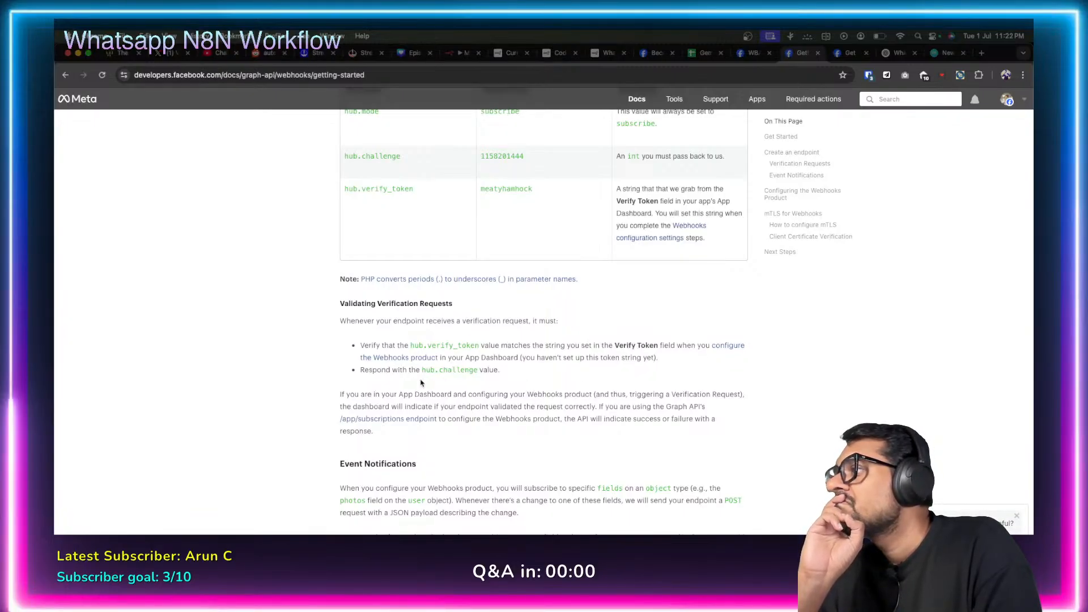
{"action": "left_click_drag", "start_coordinate": [423, 371], "coordinate": [479, 371]}
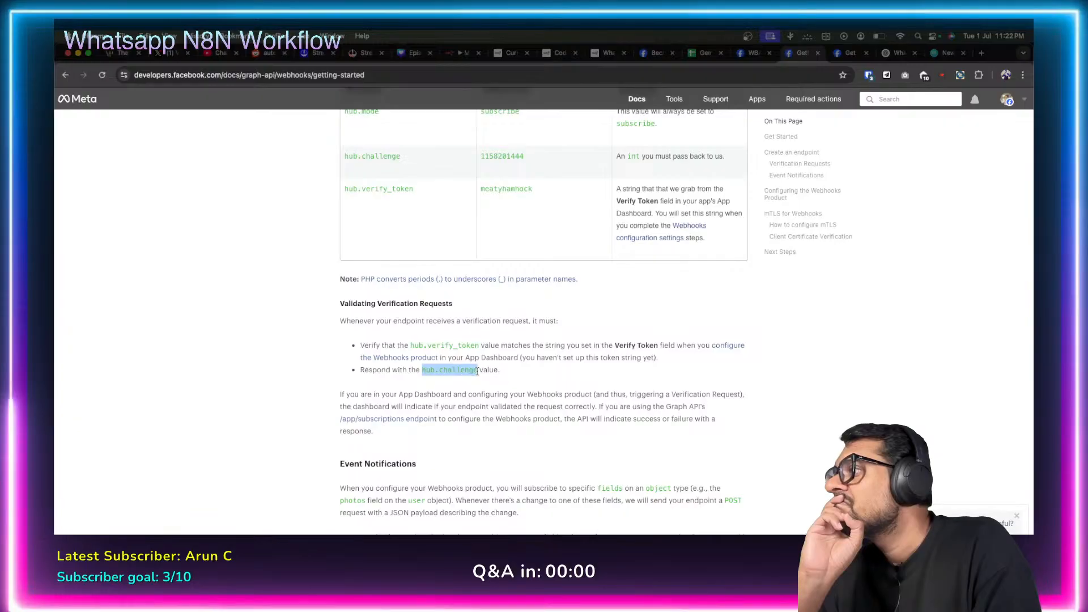
{"action": "left_click", "coordinate": [350, 384]}
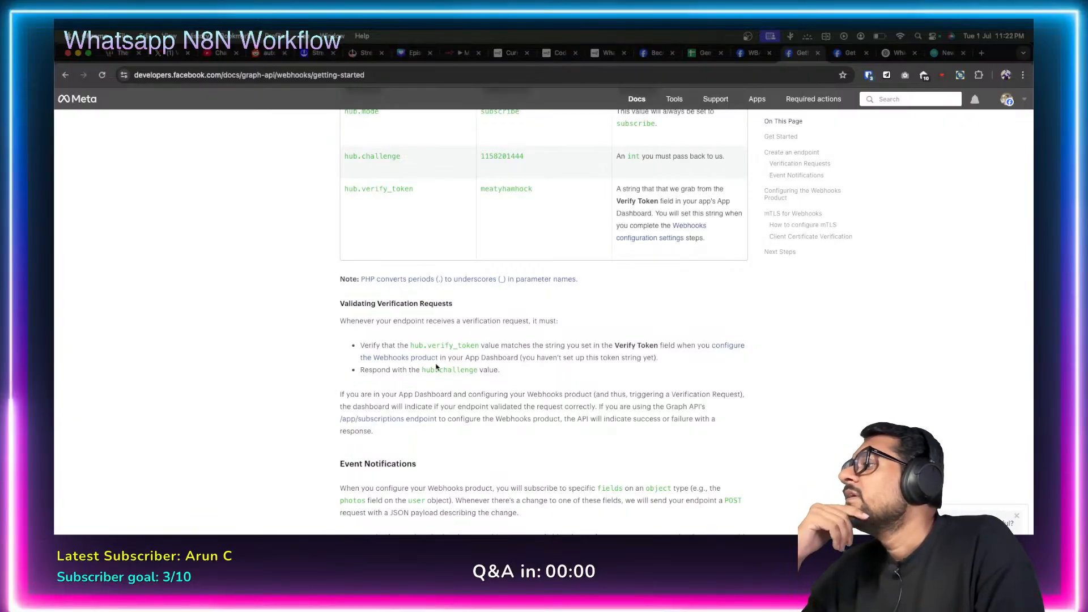
{"action": "left_click_drag", "start_coordinate": [431, 369], "coordinate": [477, 371]}
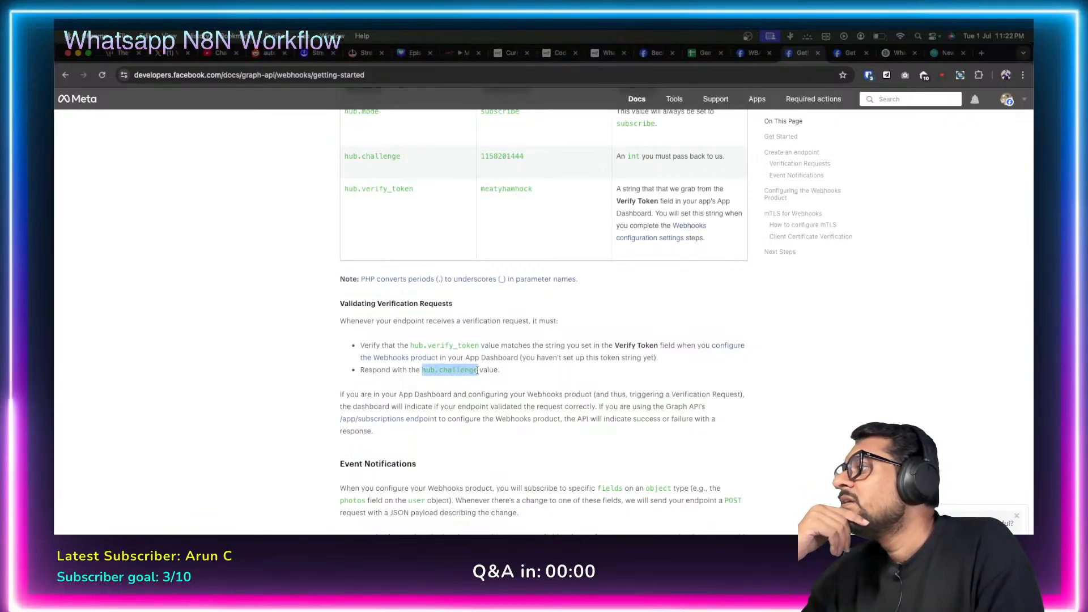
{"action": "left_click", "coordinate": [562, 383]}
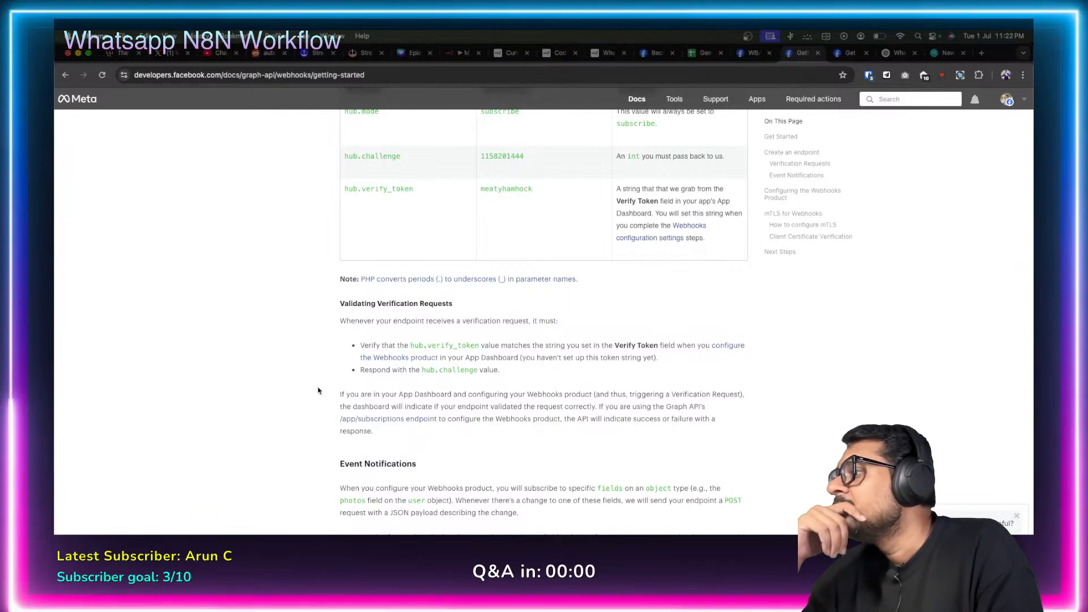
Read the rest of the Getting Started page down to its Next Steps guides.
{"action": "scroll", "coordinate": [319, 389], "scroll_direction": "down", "scroll_amount": 2}
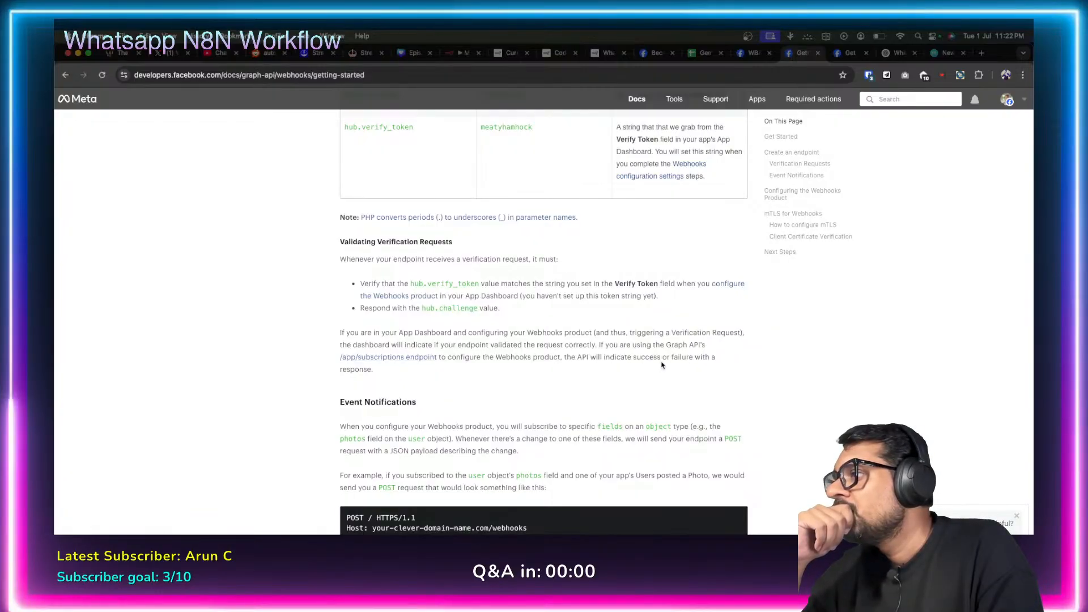
{"action": "scroll", "coordinate": [301, 377], "scroll_direction": "down", "scroll_amount": 10}
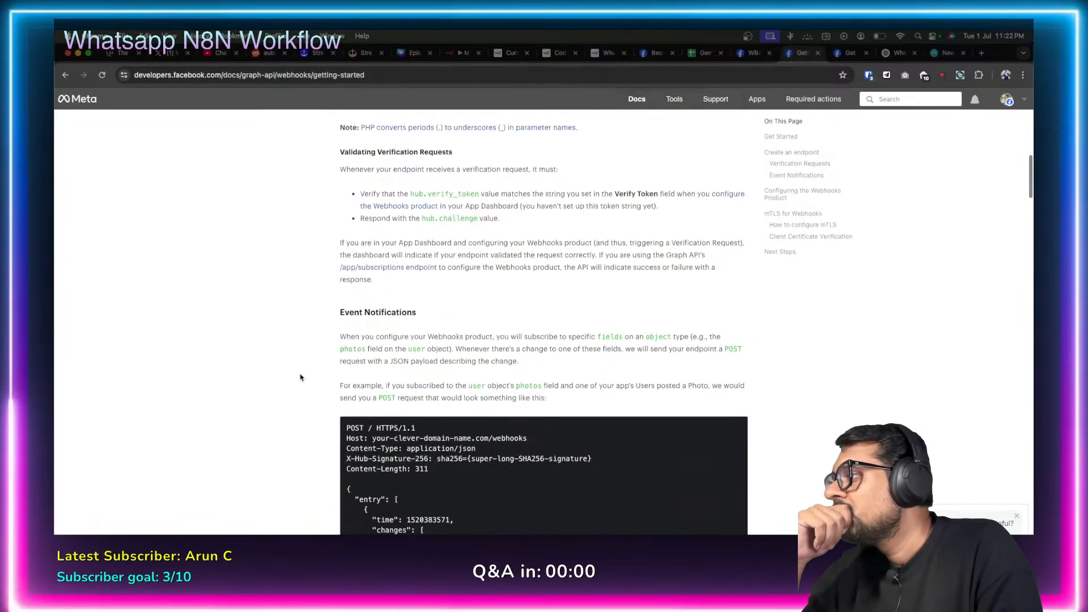
{"action": "scroll", "coordinate": [301, 377], "scroll_direction": "down", "scroll_amount": 8}
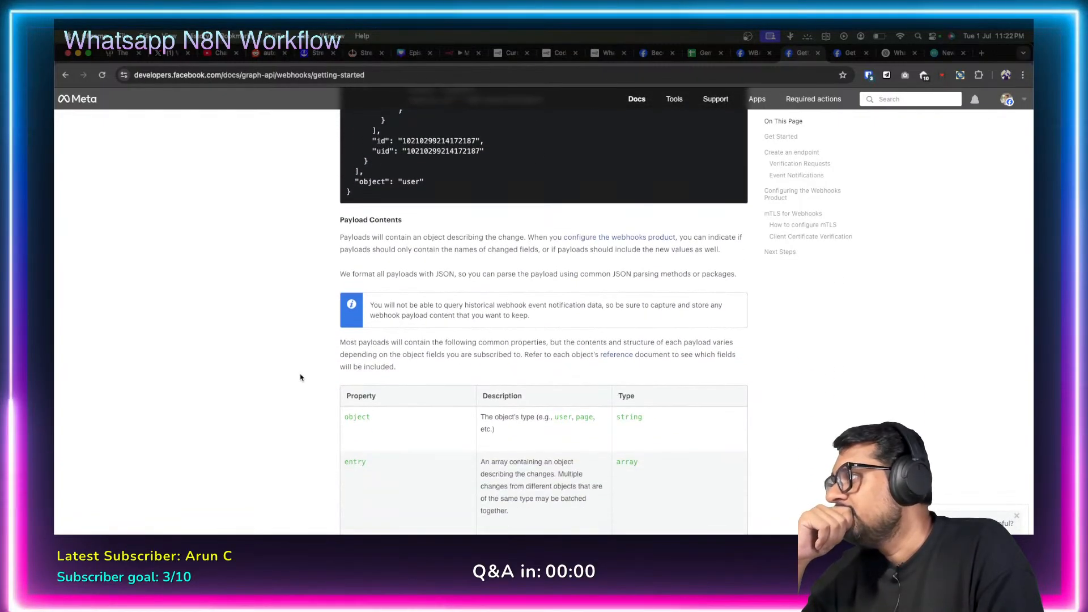
{"action": "scroll", "coordinate": [322, 335], "scroll_direction": "down", "scroll_amount": 15}
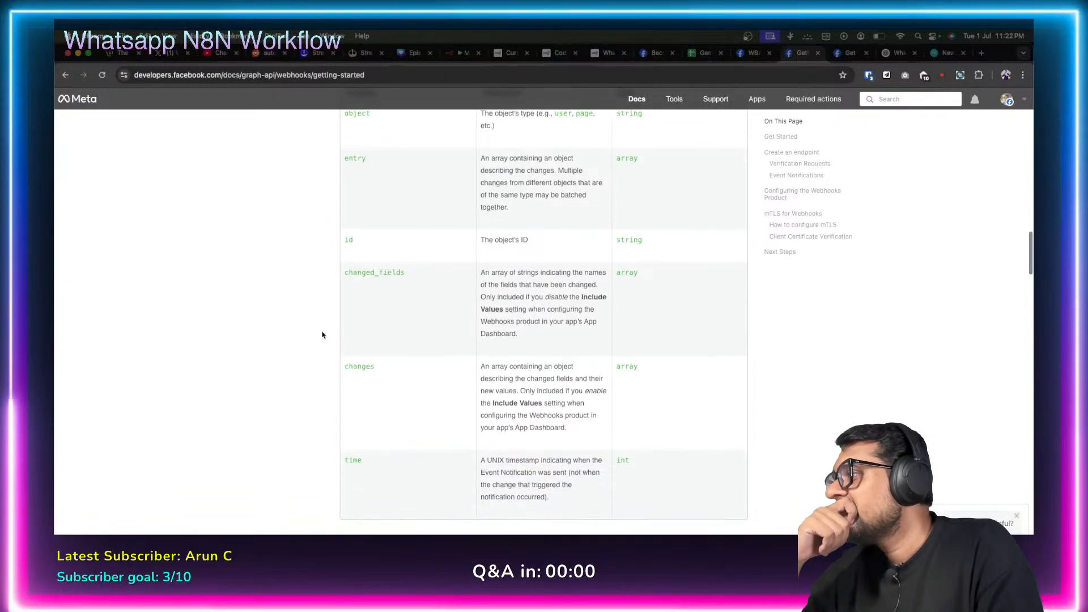
{"action": "scroll", "coordinate": [322, 335], "scroll_direction": "down", "scroll_amount": 6}
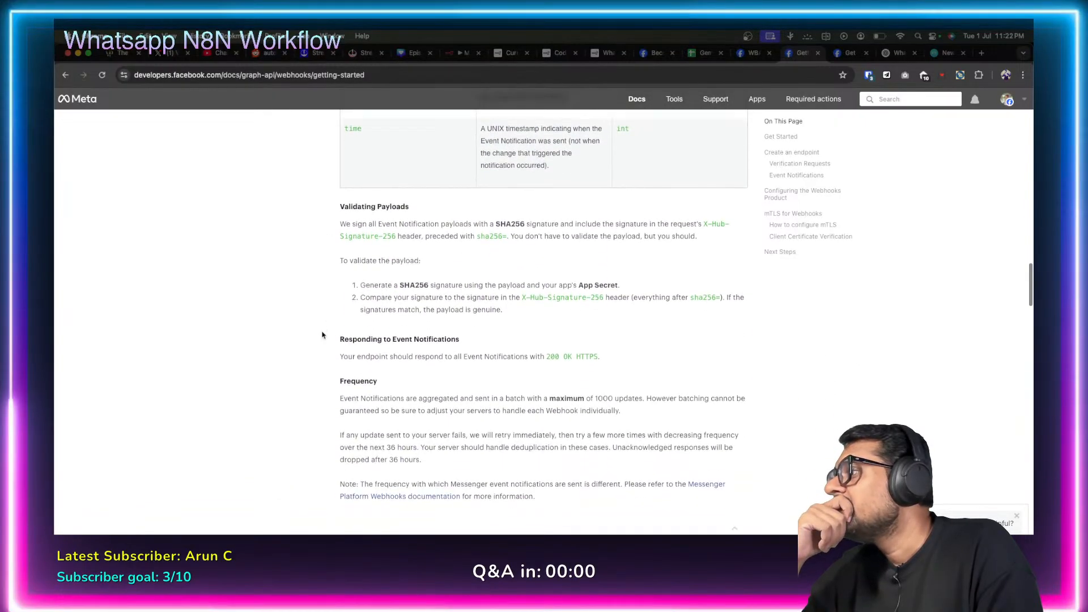
{"action": "scroll", "coordinate": [322, 335], "scroll_direction": "down", "scroll_amount": 12}
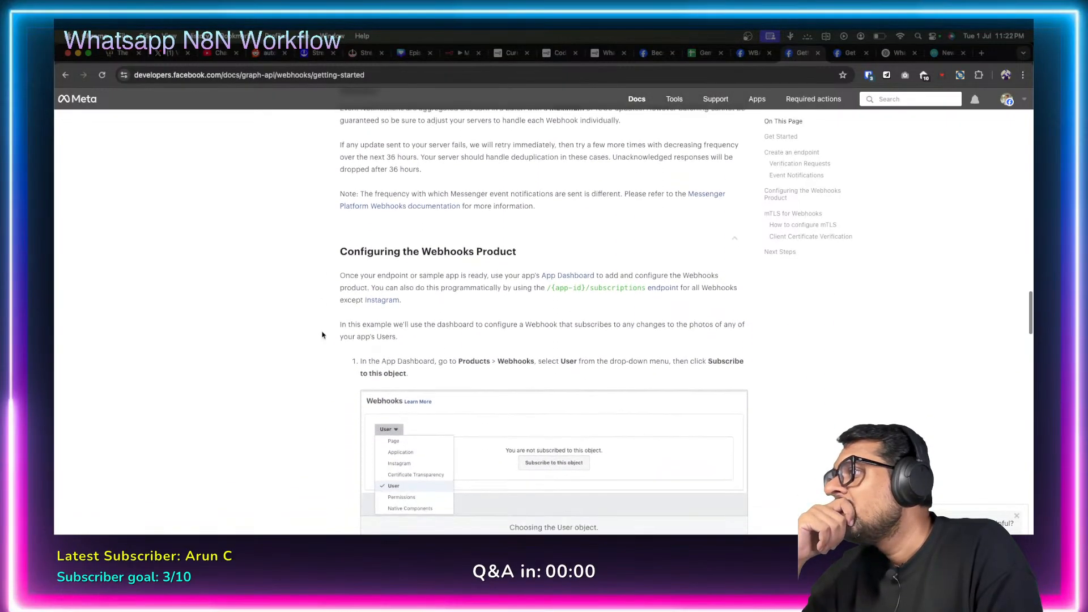
{"action": "scroll", "coordinate": [322, 335], "scroll_direction": "down", "scroll_amount": 2}
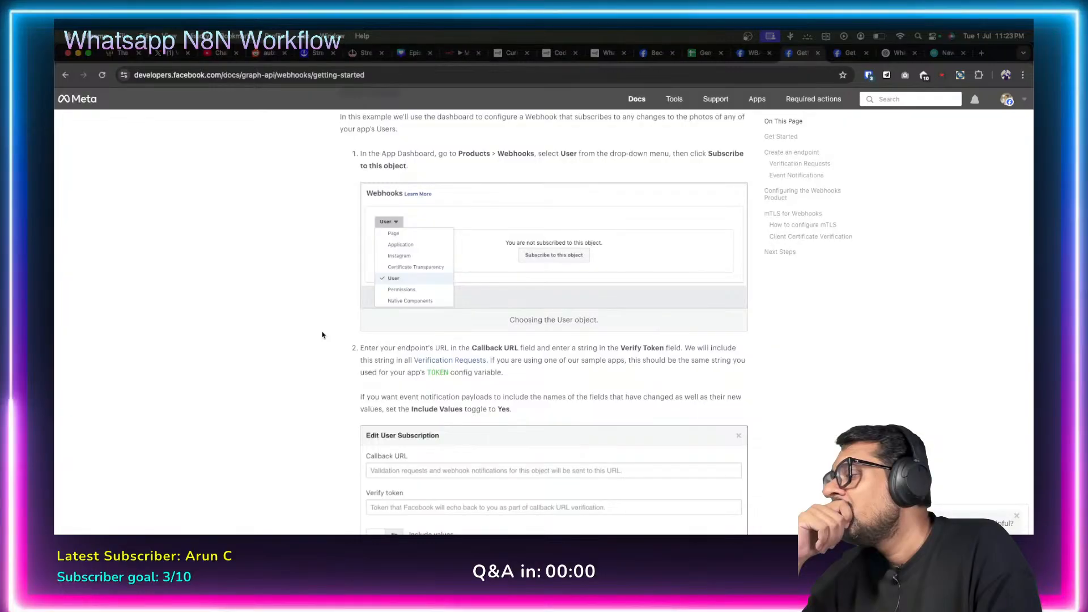
{"action": "scroll", "coordinate": [322, 335], "scroll_direction": "down", "scroll_amount": 6}
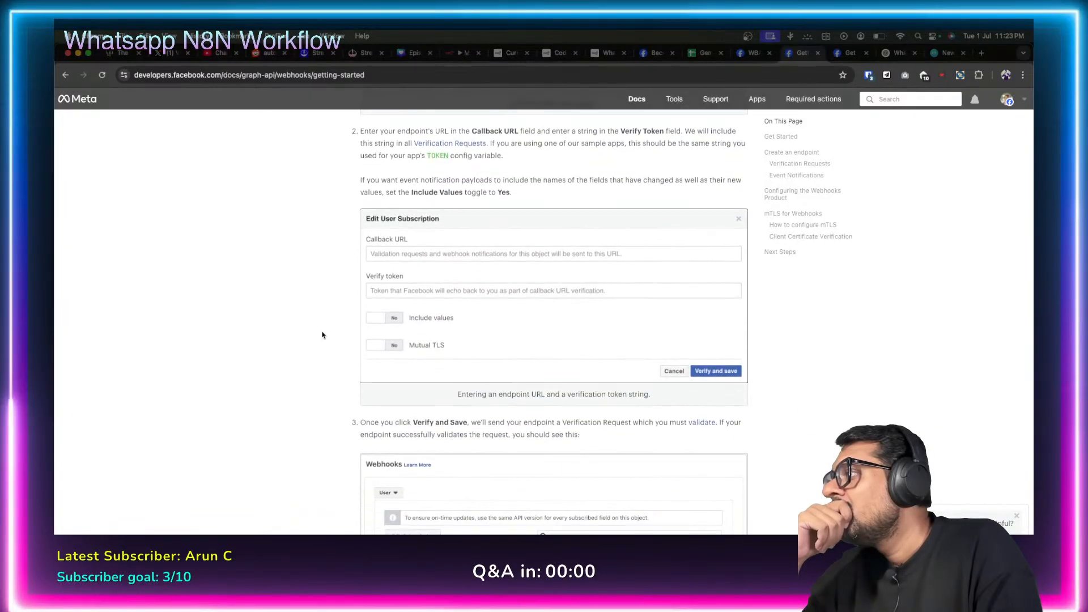
{"action": "scroll", "coordinate": [322, 335], "scroll_direction": "down", "scroll_amount": 14}
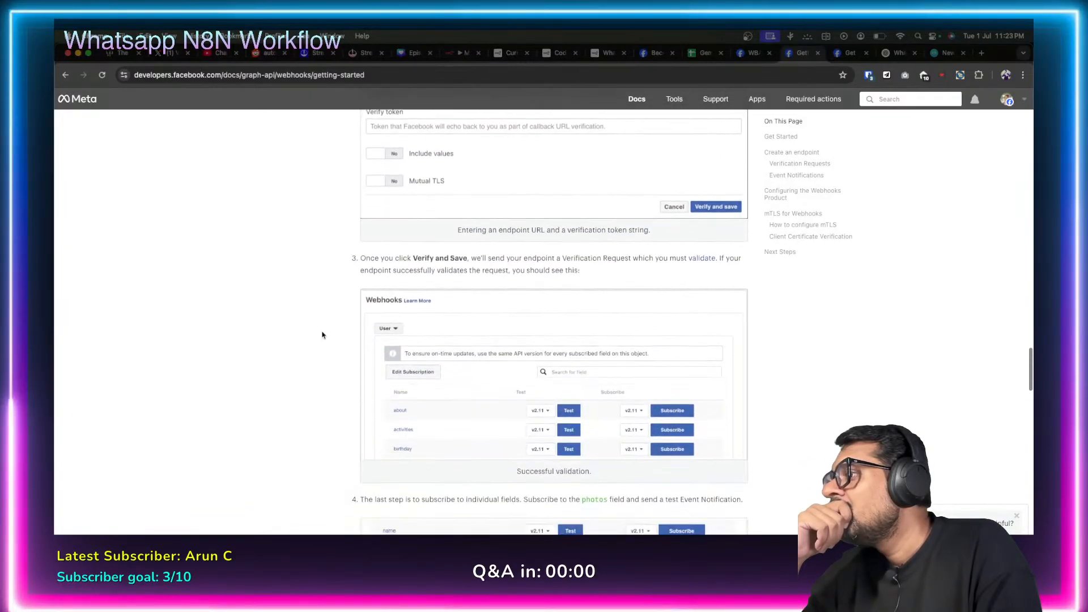
{"action": "scroll", "coordinate": [322, 335], "scroll_direction": "down", "scroll_amount": 11}
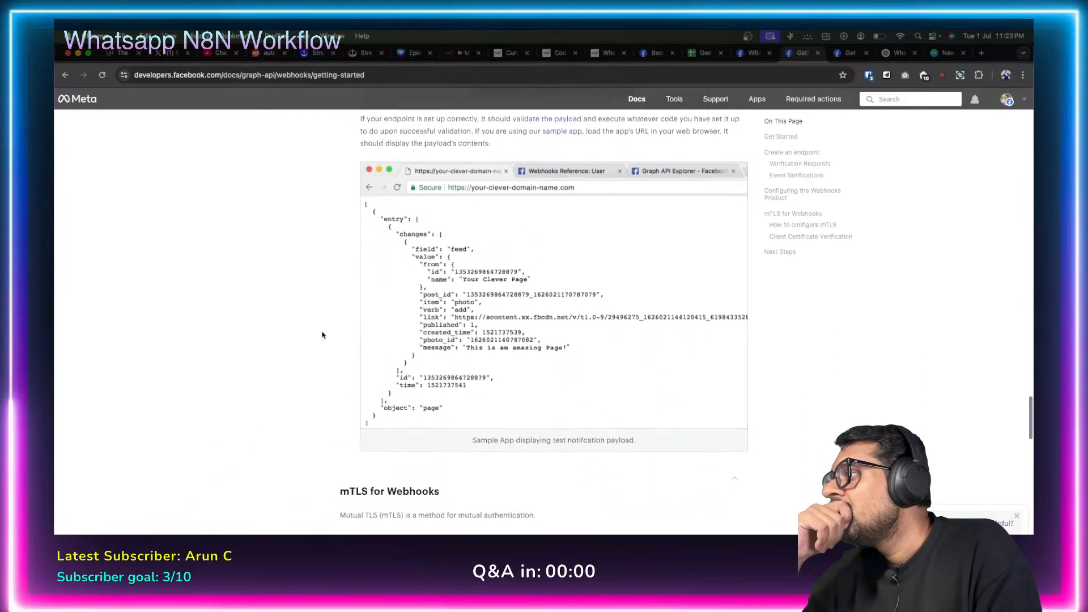
{"action": "scroll", "coordinate": [321, 335], "scroll_direction": "down", "scroll_amount": 17}
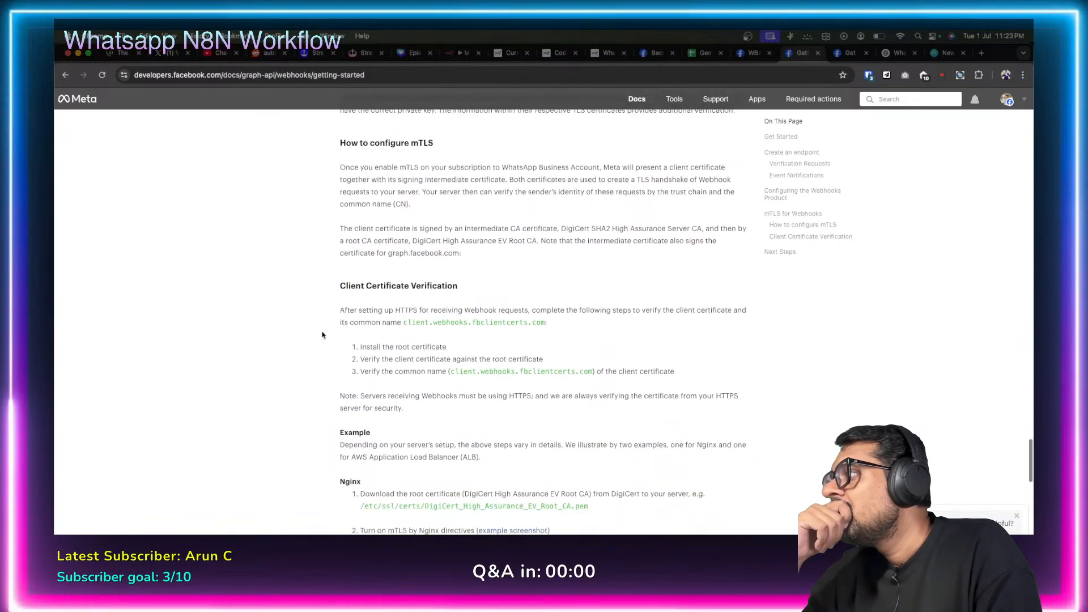
{"action": "scroll", "coordinate": [322, 335], "scroll_direction": "down", "scroll_amount": 8}
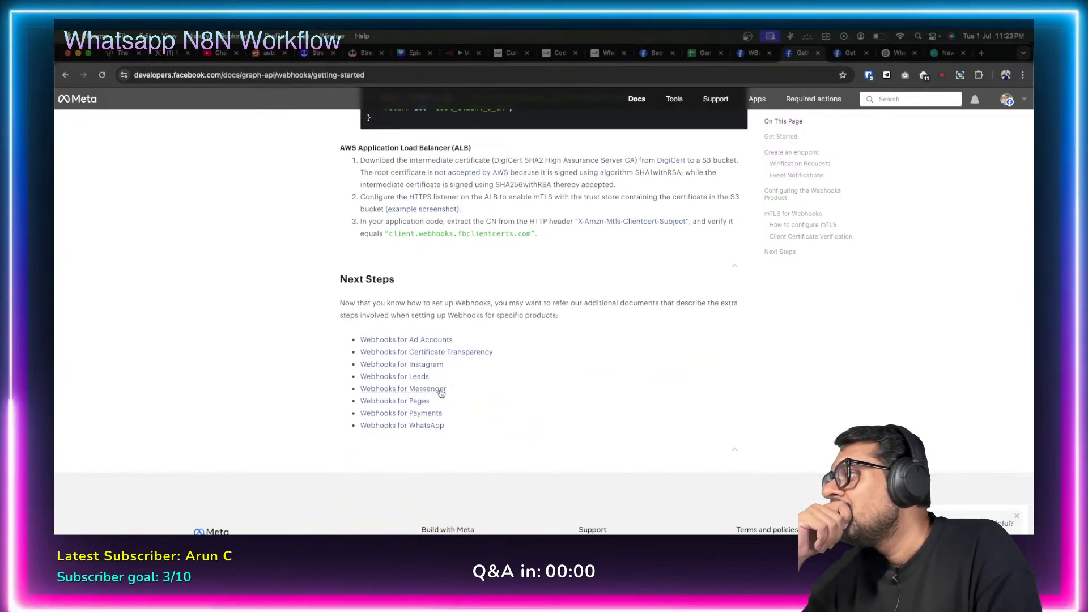
Open and read the Webhooks for WhatsApp Business Accounts guide.
{"action": "left_click", "coordinate": [428, 426]}
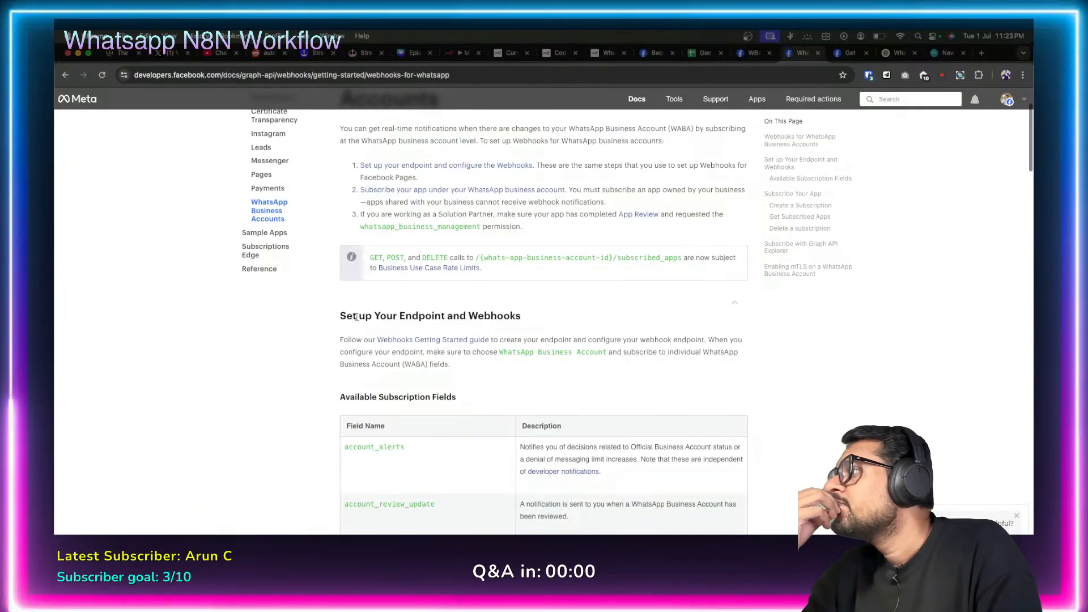
{"action": "scroll", "coordinate": [325, 362], "scroll_direction": "down", "scroll_amount": 10}
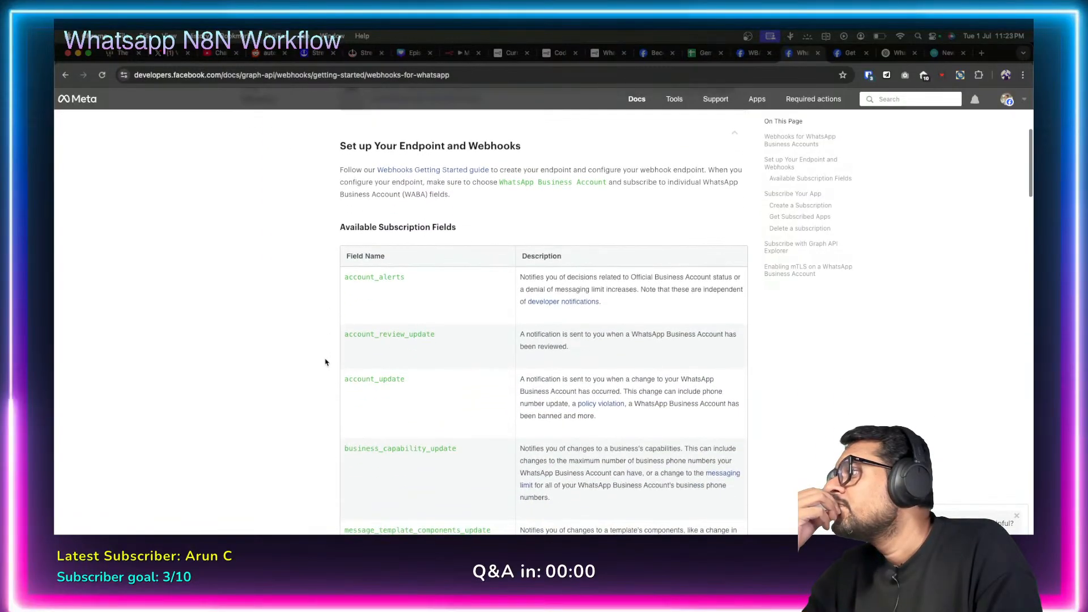
{"action": "scroll", "coordinate": [326, 362], "scroll_direction": "down", "scroll_amount": 7}
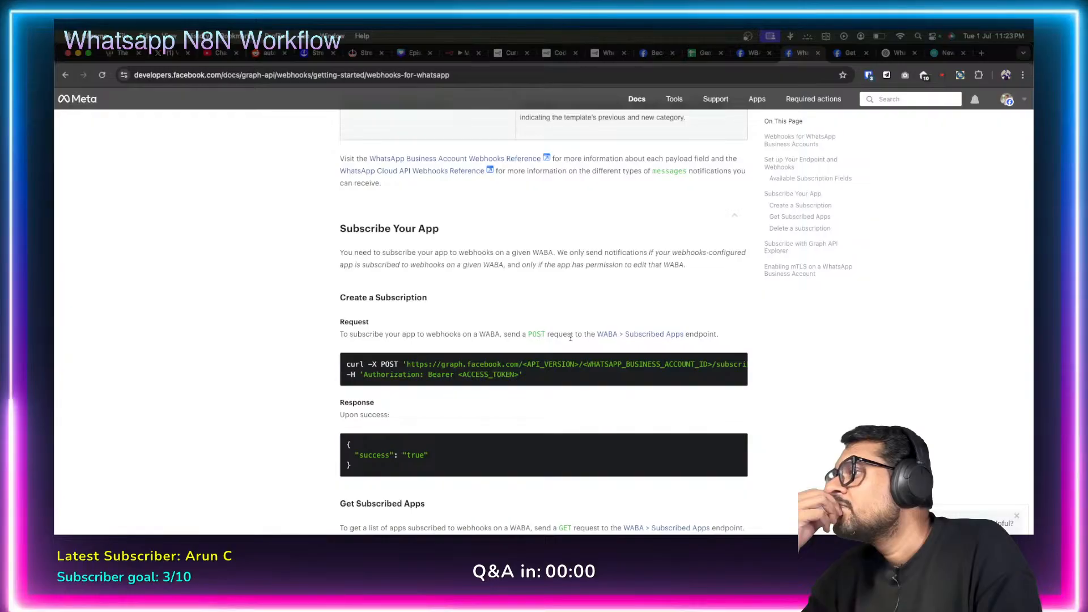
{"action": "scroll", "coordinate": [324, 332], "scroll_direction": "down", "scroll_amount": 2}
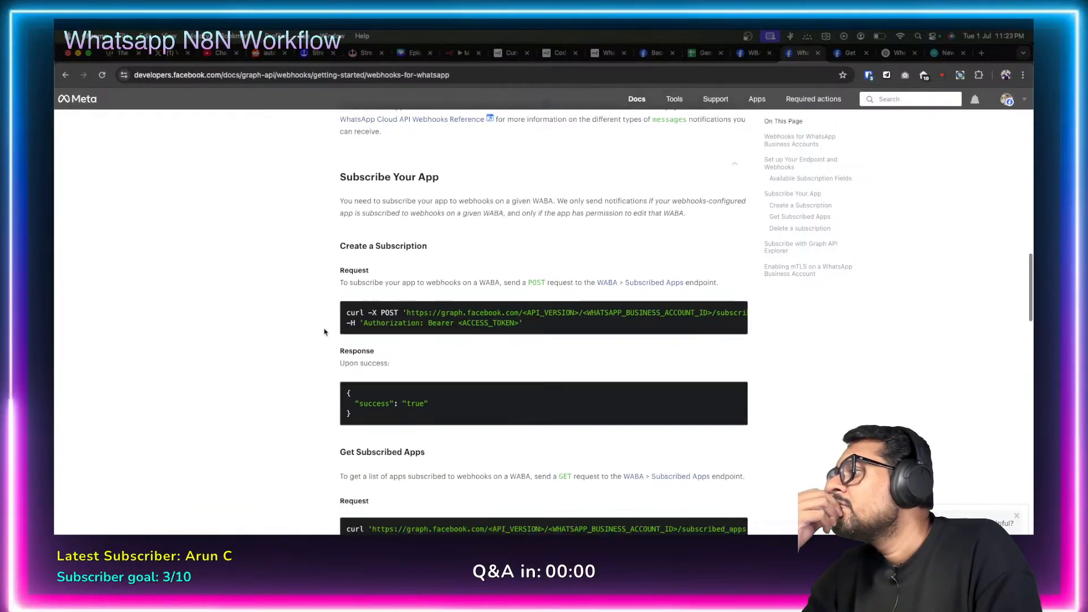
{"action": "scroll", "coordinate": [324, 331], "scroll_direction": "down", "scroll_amount": 10}
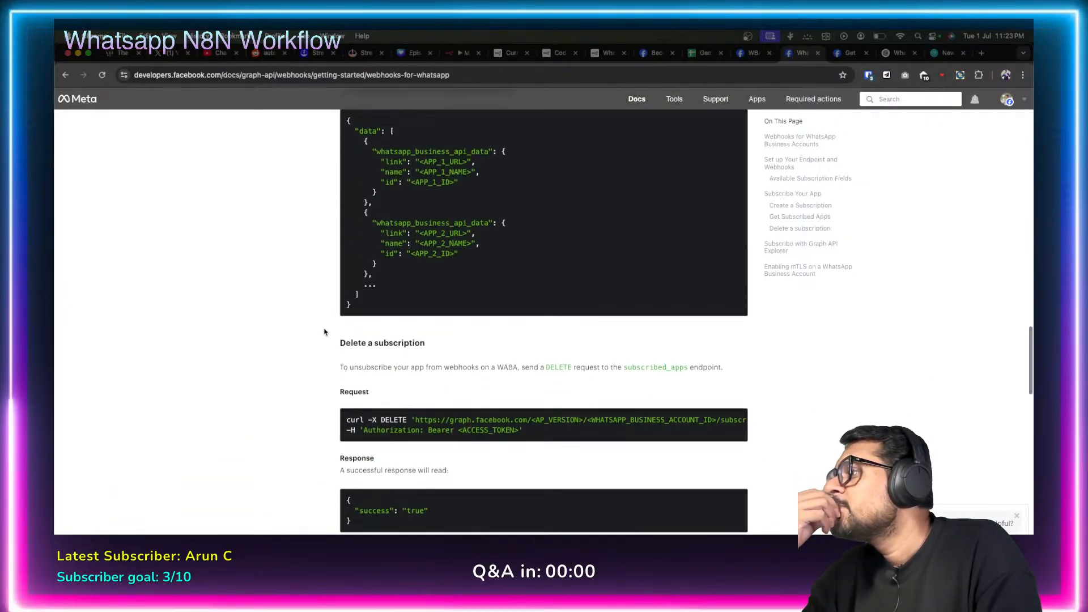
{"action": "scroll", "coordinate": [324, 331], "scroll_direction": "down", "scroll_amount": 10}
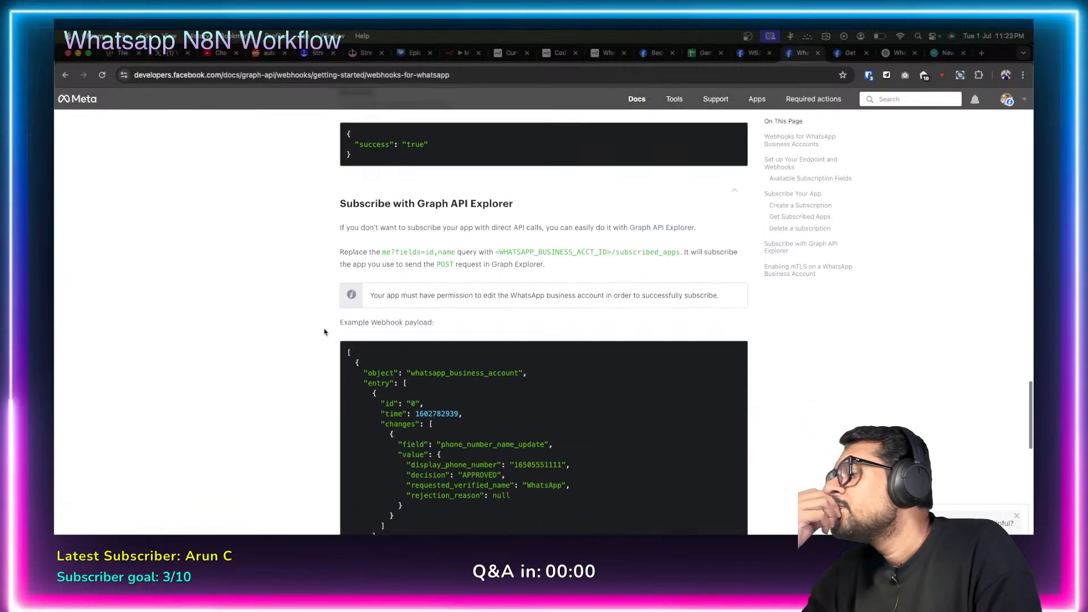
{"action": "scroll", "coordinate": [325, 332], "scroll_direction": "down", "scroll_amount": 5}
{"action": "scroll", "coordinate": [325, 331], "scroll_direction": "down", "scroll_amount": 7}
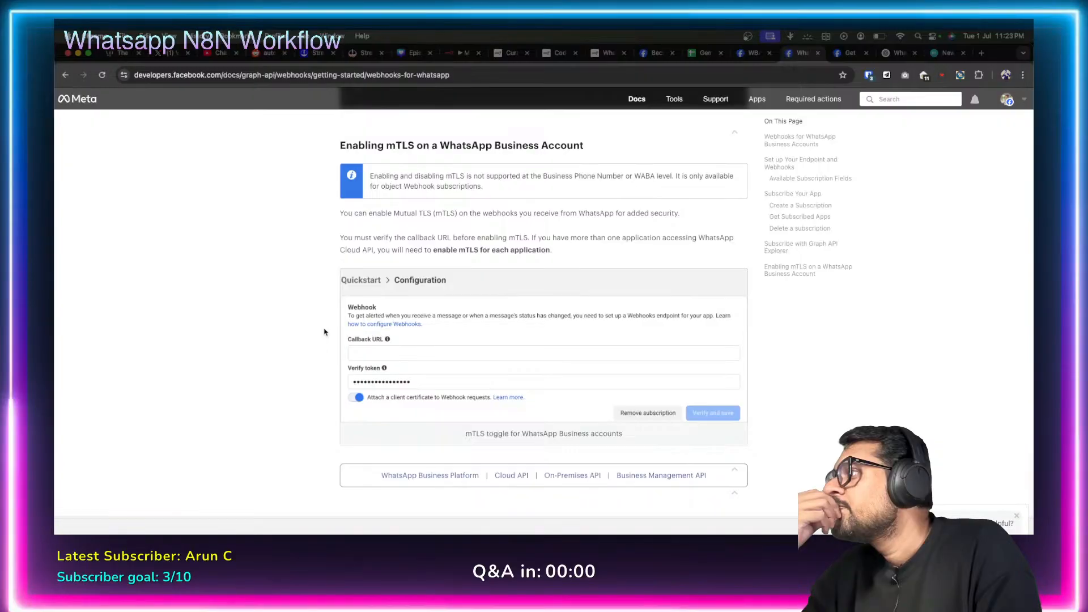
Scroll back to the guide's top and bring up the n8n Code node editor.
{"action": "scroll", "coordinate": [324, 332], "scroll_direction": "up", "scroll_amount": 1}
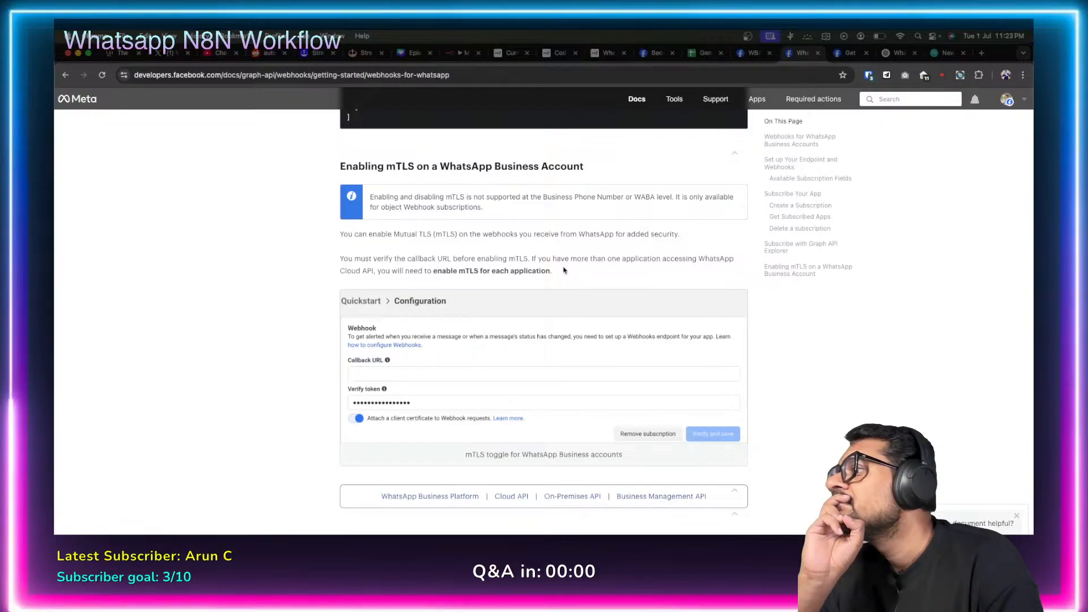
{"action": "scroll", "coordinate": [318, 339], "scroll_direction": "down", "scroll_amount": 1}
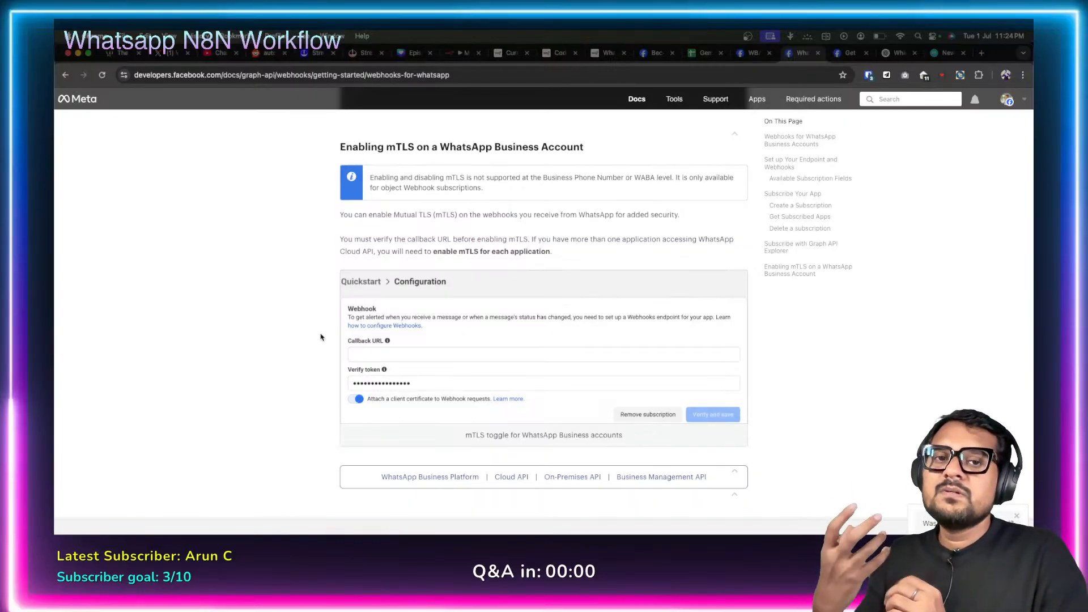
{"action": "scroll", "coordinate": [320, 337], "scroll_direction": "up", "scroll_amount": 20}
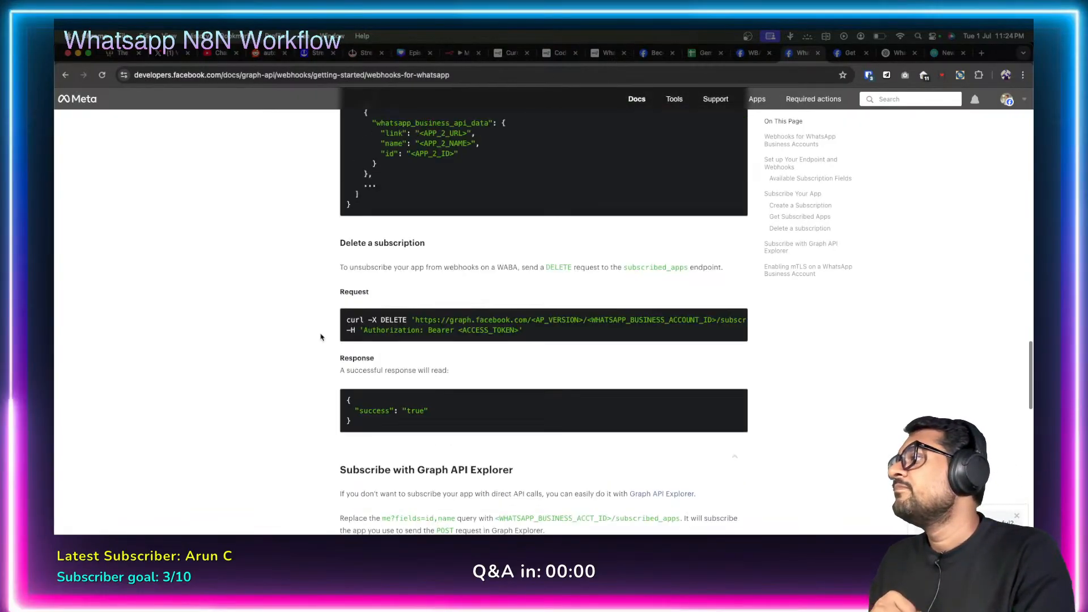
{"action": "scroll", "coordinate": [320, 337], "scroll_direction": "up", "scroll_amount": 10}
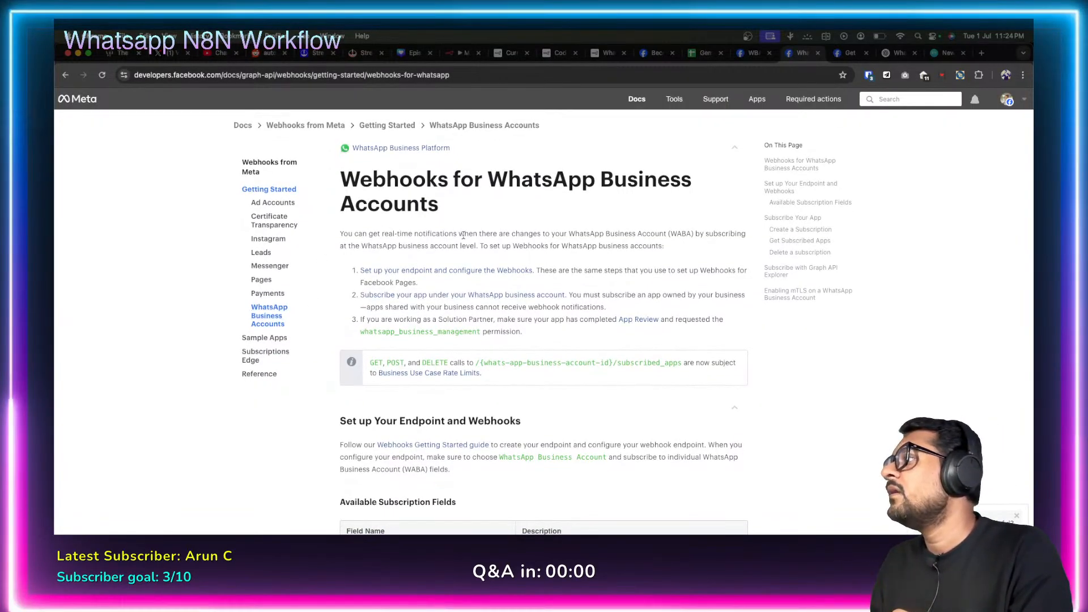
{"action": "left_click", "coordinate": [466, 58]}
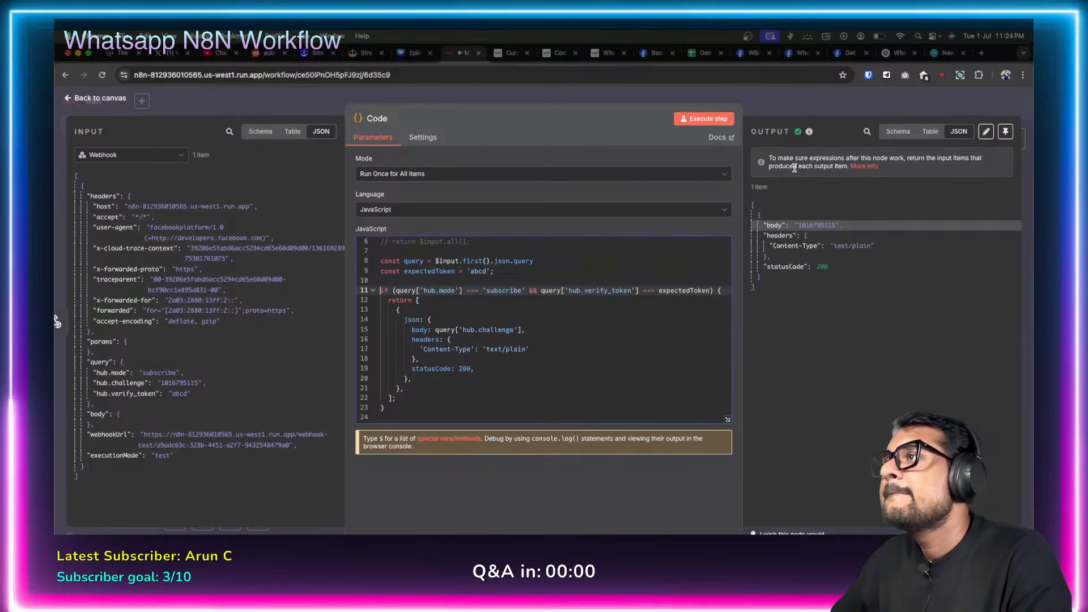
Review the API version notice on Meta's webhook settings, then switch to a blank tab.
{"action": "left_click", "coordinate": [749, 52]}
{"action": "mouse_move", "coordinate": [445, 376]}
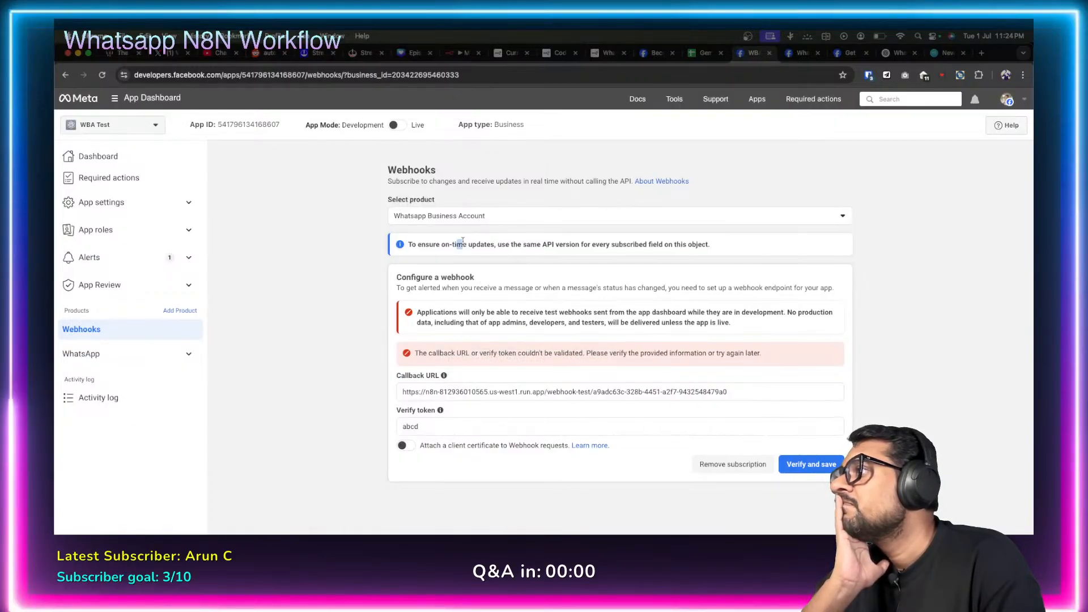
{"action": "left_click_drag", "start_coordinate": [457, 244], "coordinate": [717, 258]}
{"action": "left_click", "coordinate": [356, 267]}
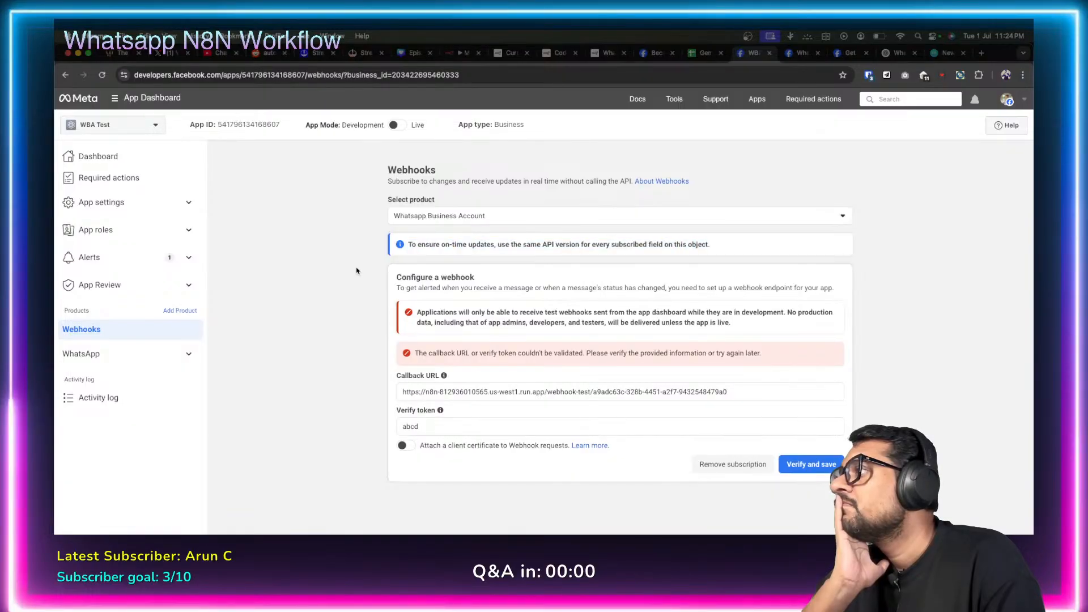
{"action": "scroll", "coordinate": [356, 331], "scroll_direction": "down", "scroll_amount": 2}
{"action": "scroll", "coordinate": [356, 332], "scroll_direction": "up", "scroll_amount": 2}
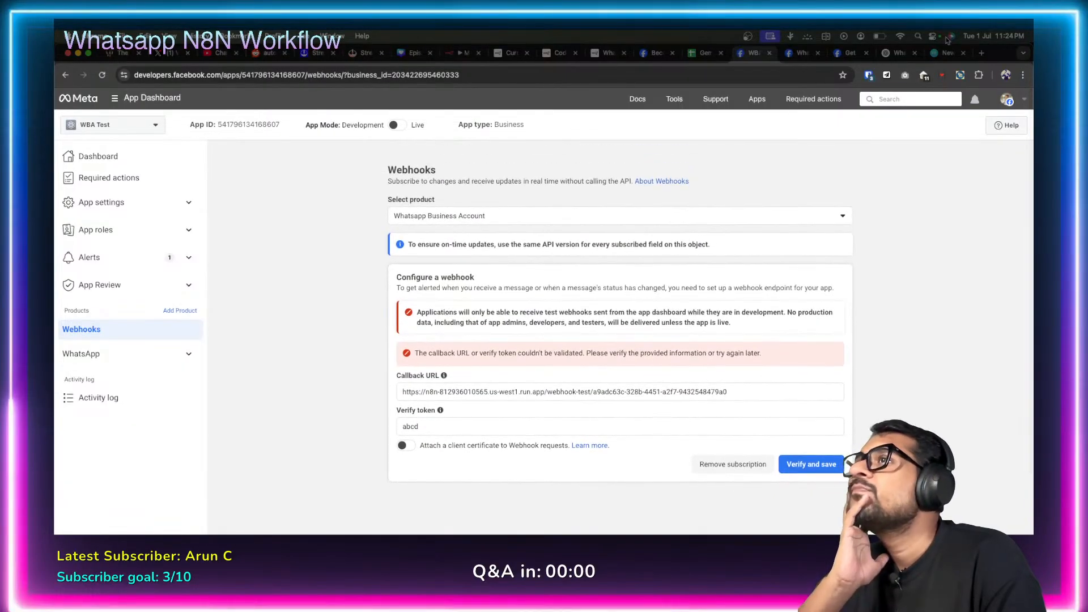
{"action": "left_click", "coordinate": [938, 57]}
Google 'facebook developer webhook verification' and open the Stack Overflow result in a new tab.
{"action": "key", "text": "super+l"}
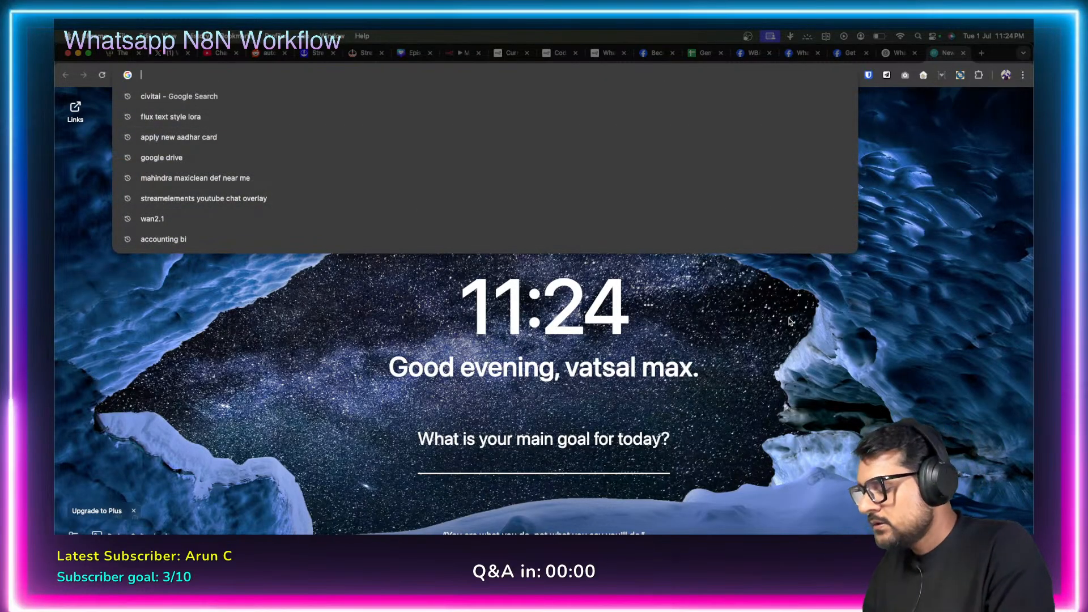
{"action": "type", "text": "faceb"}
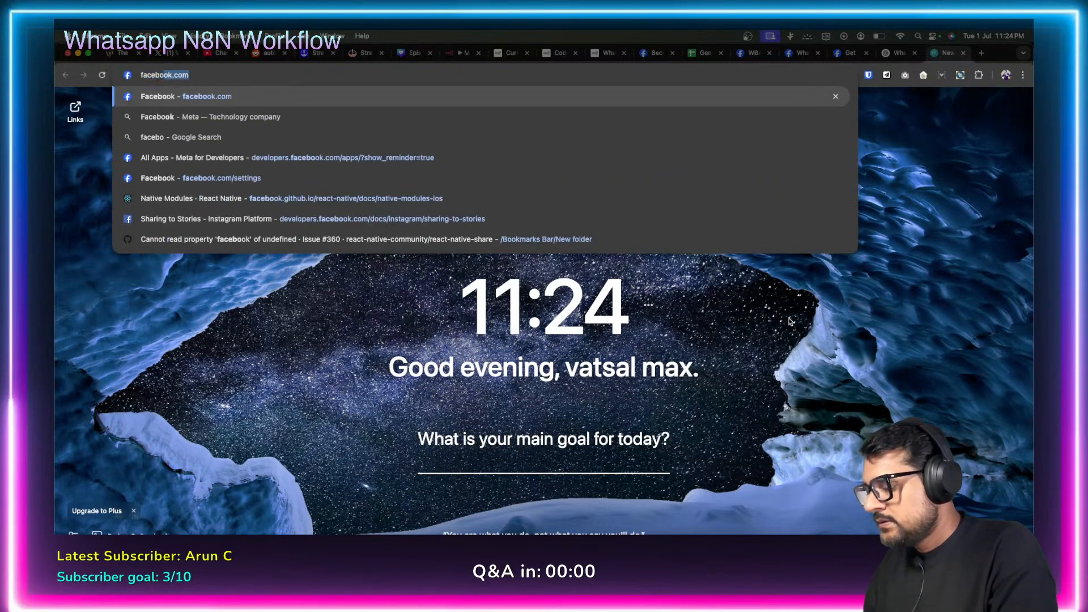
{"action": "type", "text": "ook developer "}
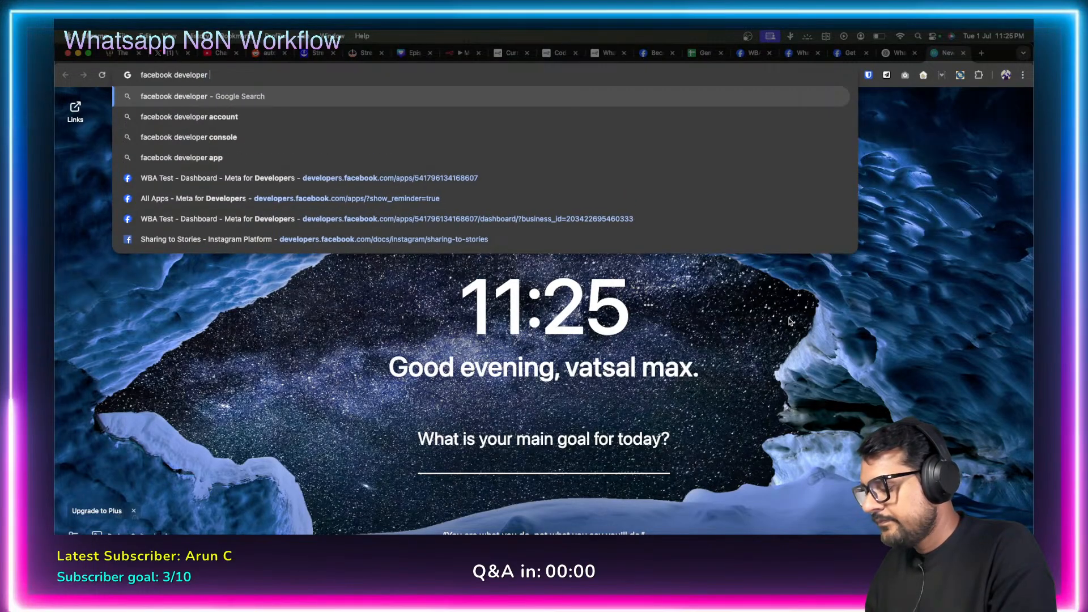
{"action": "type", "text": "webhoo"}
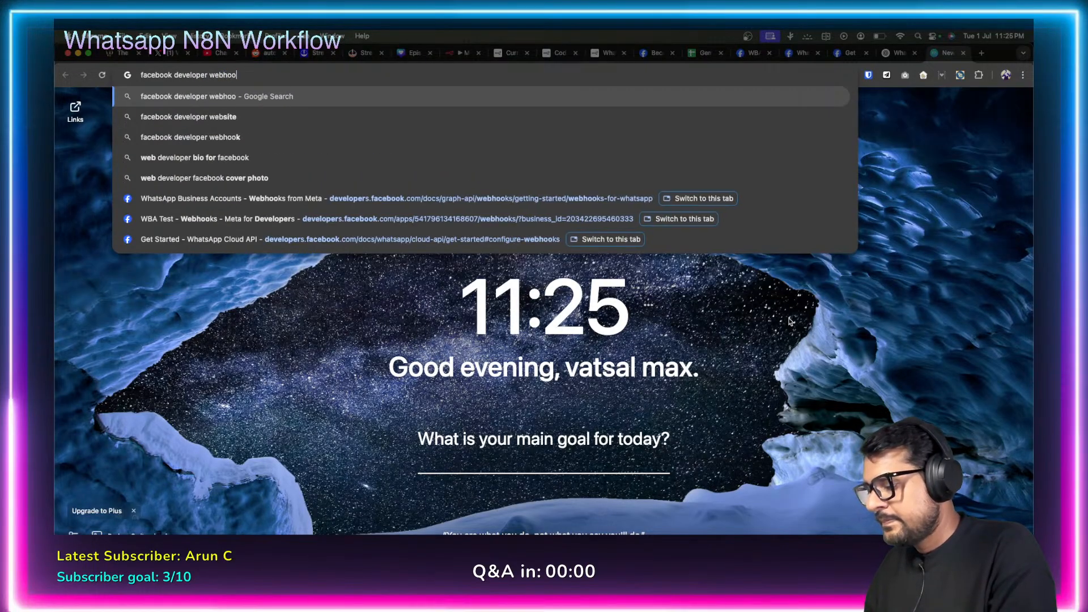
{"action": "type", "text": "k verification"}
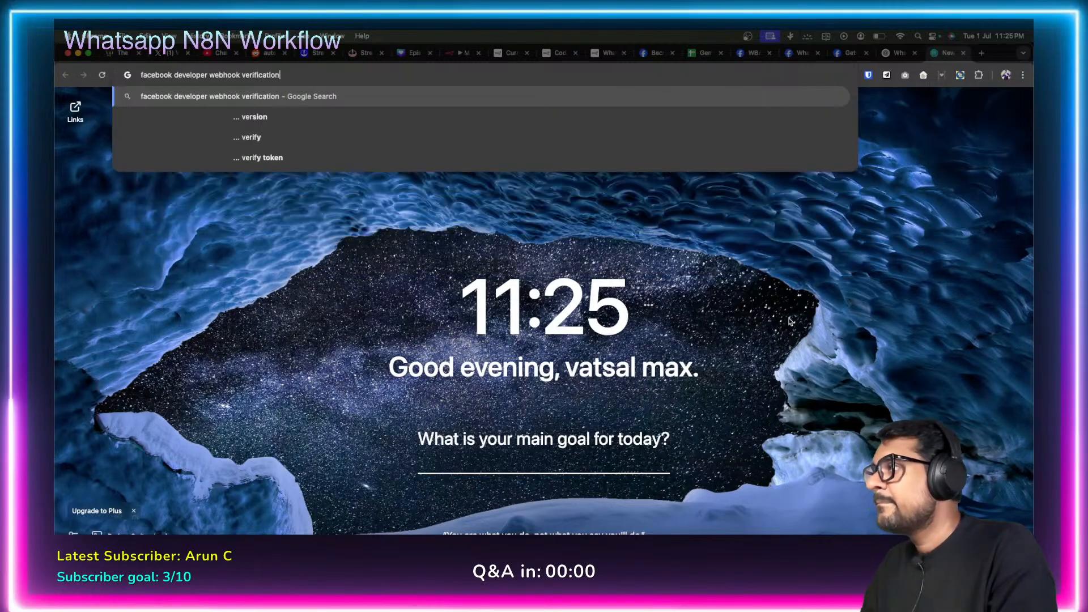
{"action": "key", "text": "Return"}
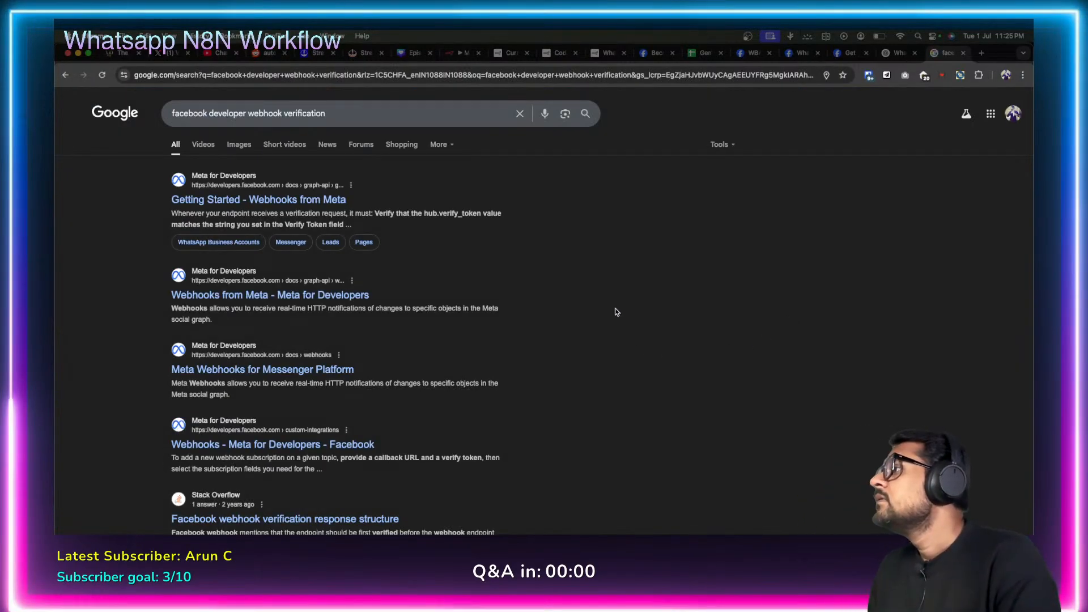
{"action": "scroll", "coordinate": [617, 312], "scroll_direction": "down", "scroll_amount": 2}
{"action": "scroll", "coordinate": [616, 312], "scroll_direction": "down", "scroll_amount": 5}
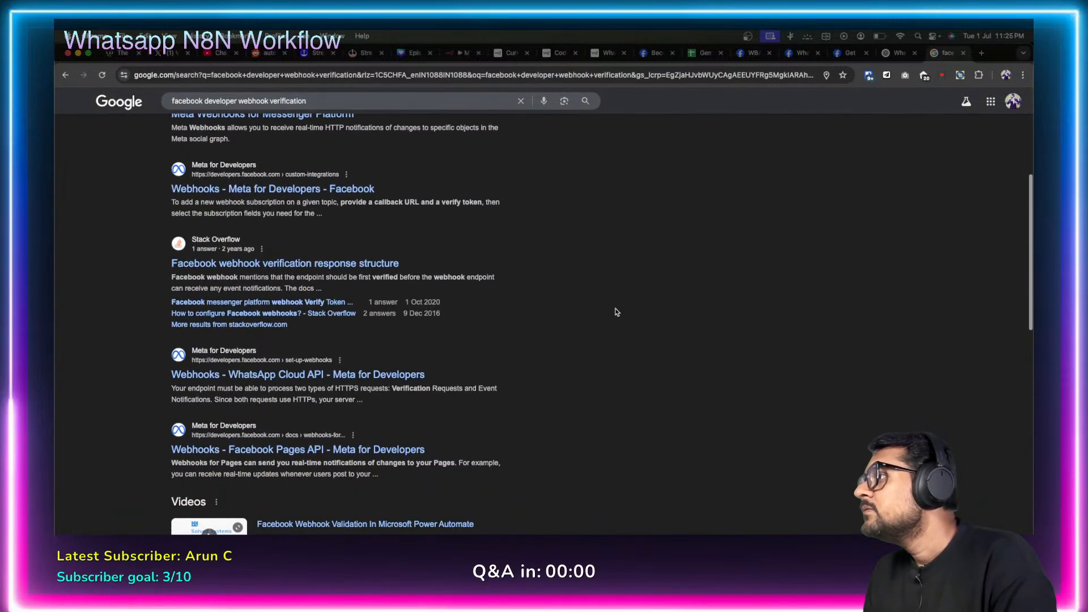
{"action": "right_click", "coordinate": [320, 267]}
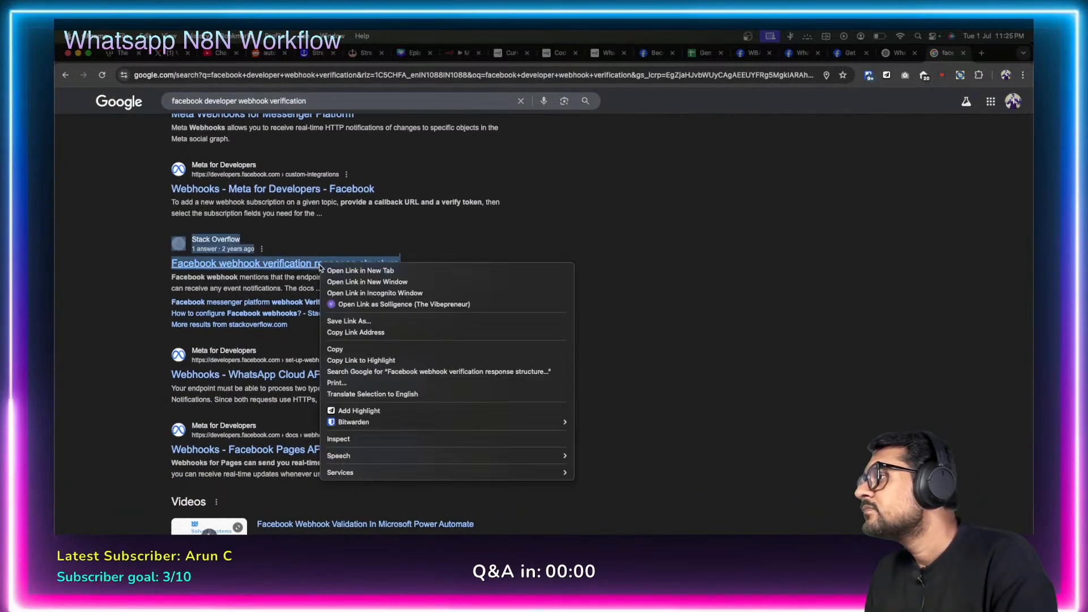
{"action": "left_click", "coordinate": [413, 271]}
Select the answer's fastify res.header and res.send lines returning the challenge as text/html.
{"action": "left_click", "coordinate": [946, 53]}
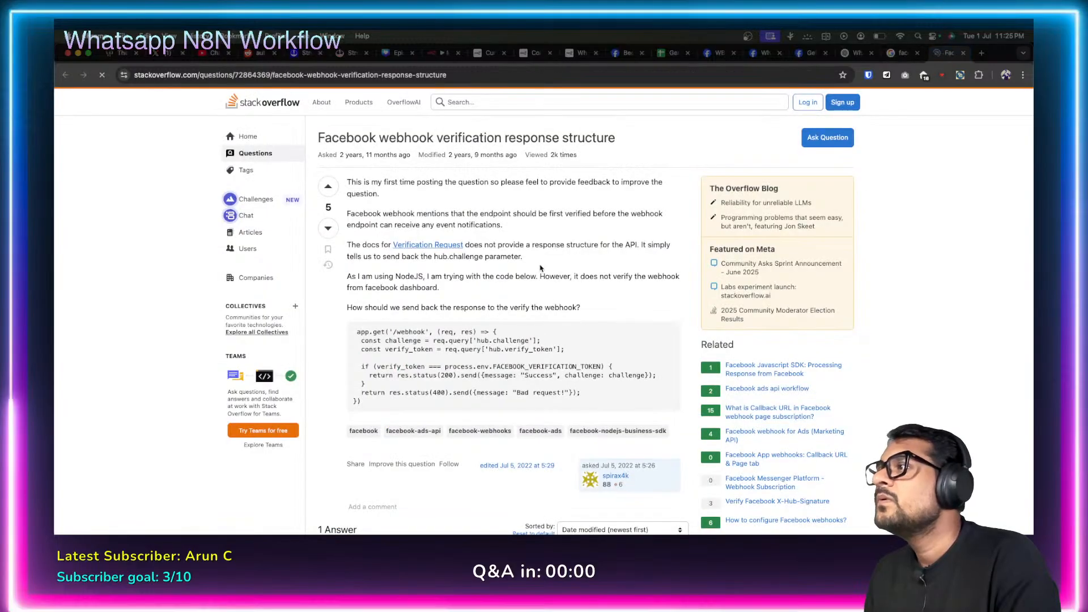
{"action": "scroll", "coordinate": [335, 325], "scroll_direction": "down", "scroll_amount": 1}
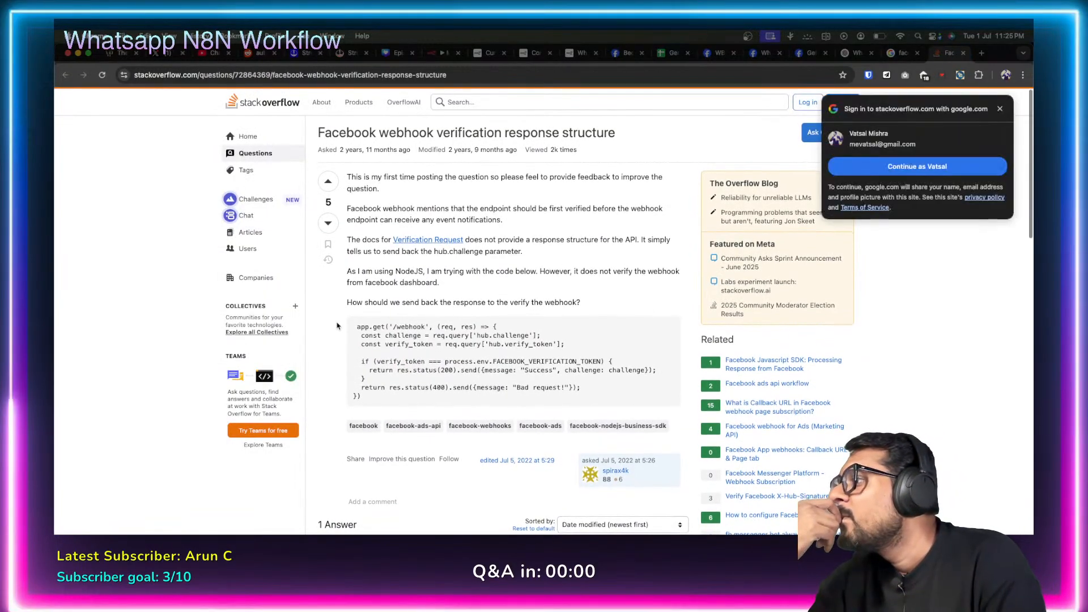
{"action": "scroll", "coordinate": [336, 325], "scroll_direction": "down", "scroll_amount": 6}
{"action": "scroll", "coordinate": [336, 325], "scroll_direction": "down", "scroll_amount": 1}
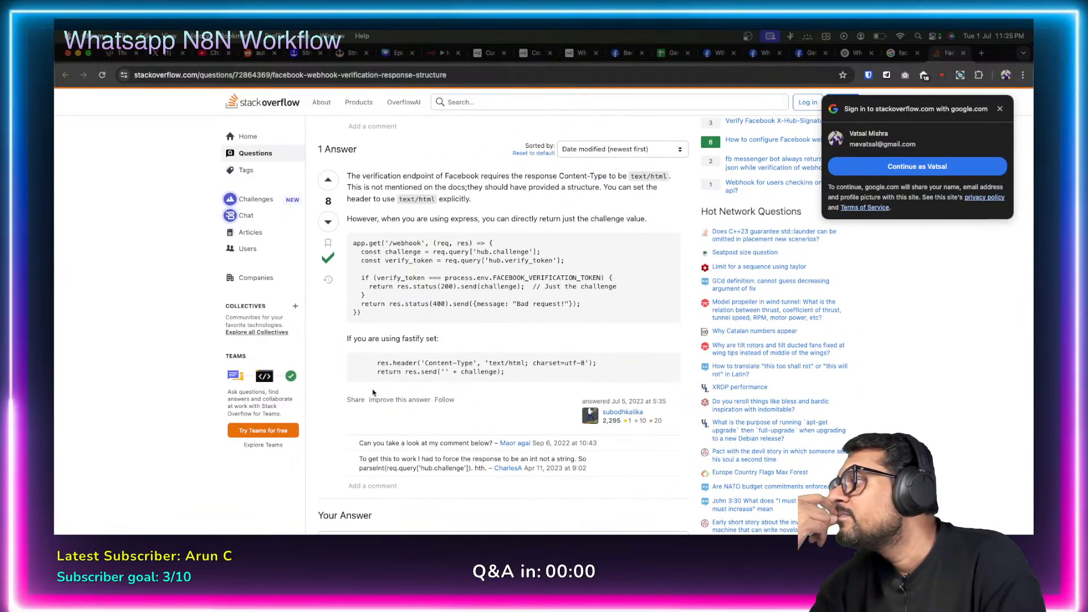
{"action": "left_click_drag", "start_coordinate": [377, 363], "coordinate": [613, 367]}
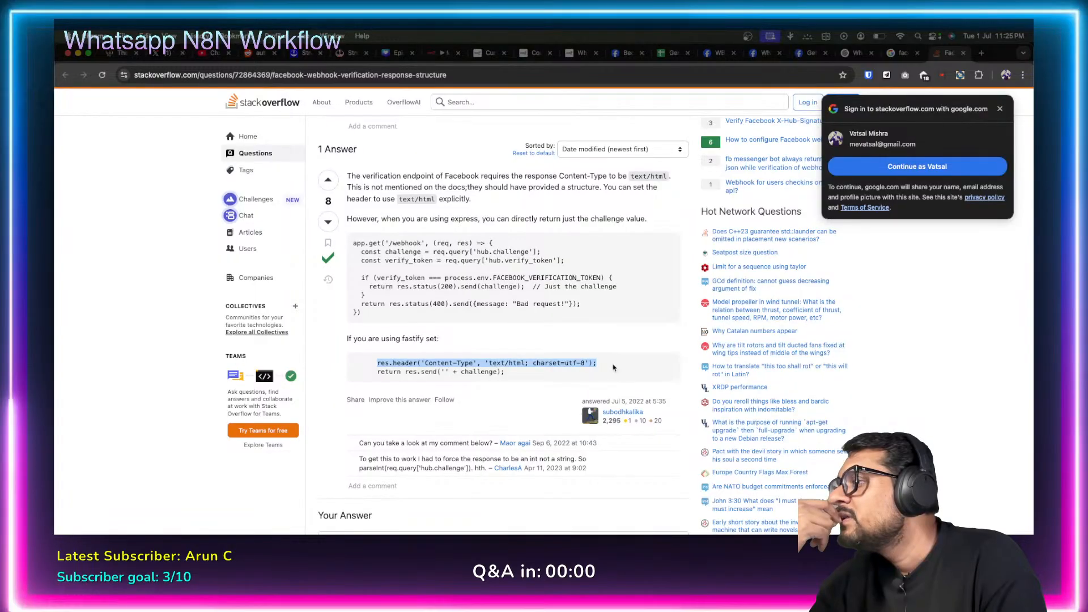
{"action": "left_click_drag", "start_coordinate": [378, 372], "coordinate": [557, 374]}
{"action": "left_click", "coordinate": [359, 362]}
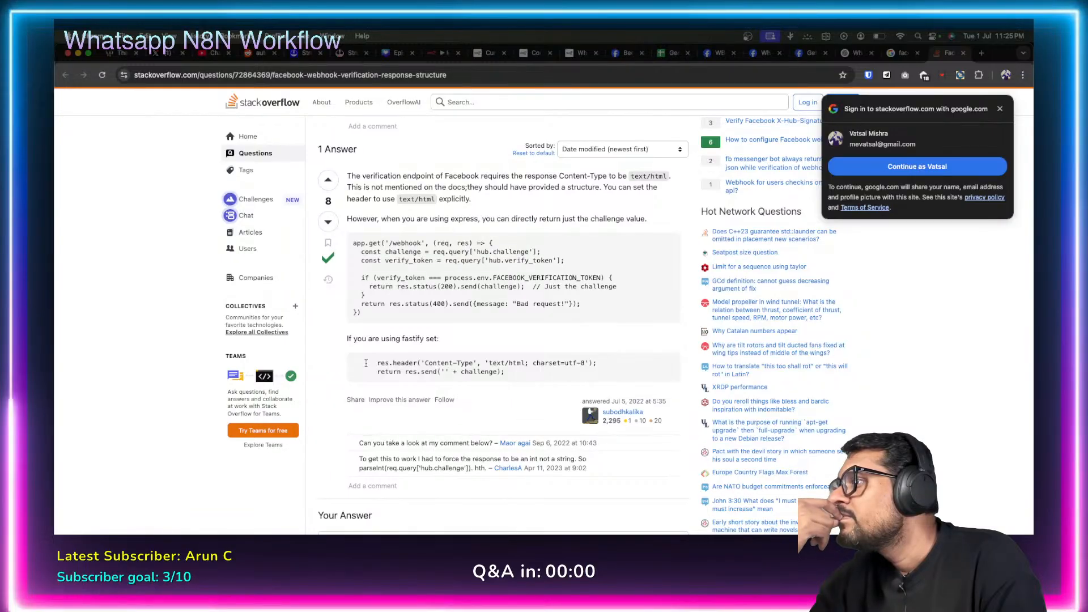
{"action": "left_click_drag", "start_coordinate": [376, 362], "coordinate": [525, 374]}
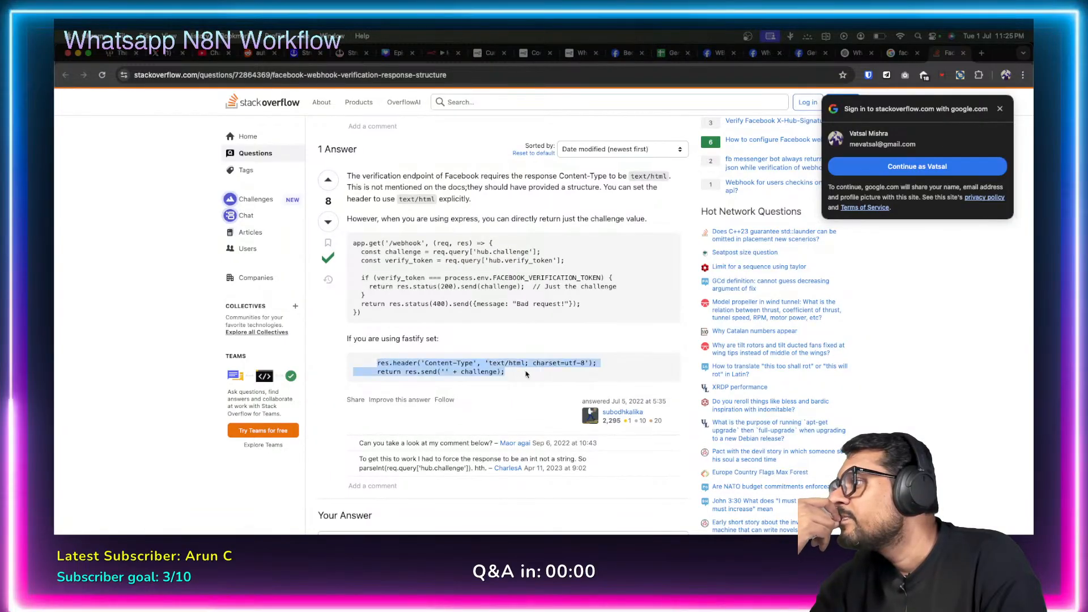
{"action": "scroll", "coordinate": [525, 374], "scroll_direction": "down", "scroll_amount": 1}
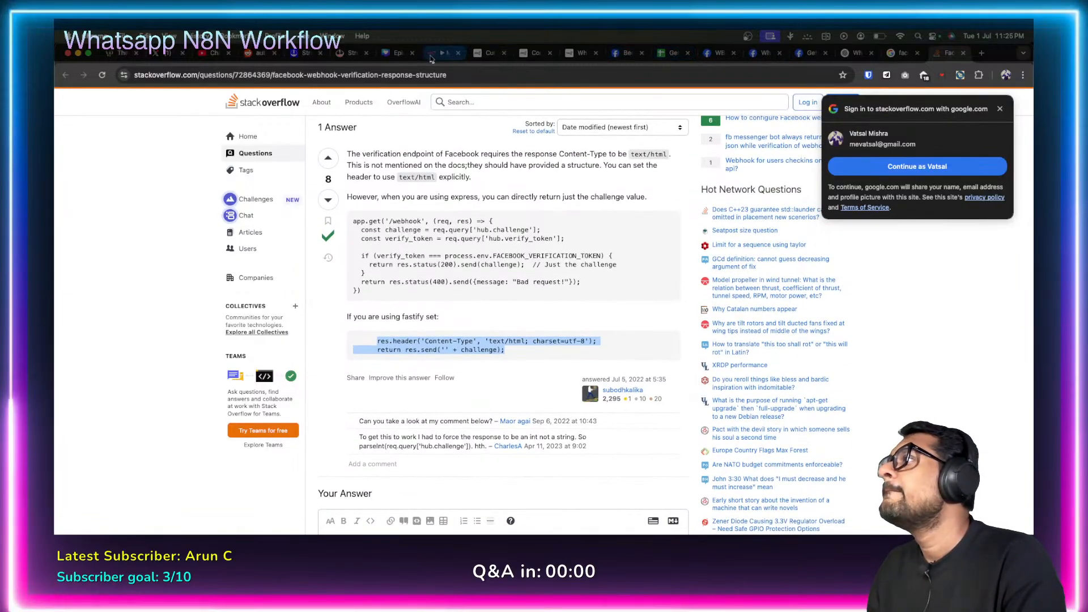
{"action": "left_click", "coordinate": [855, 55]}
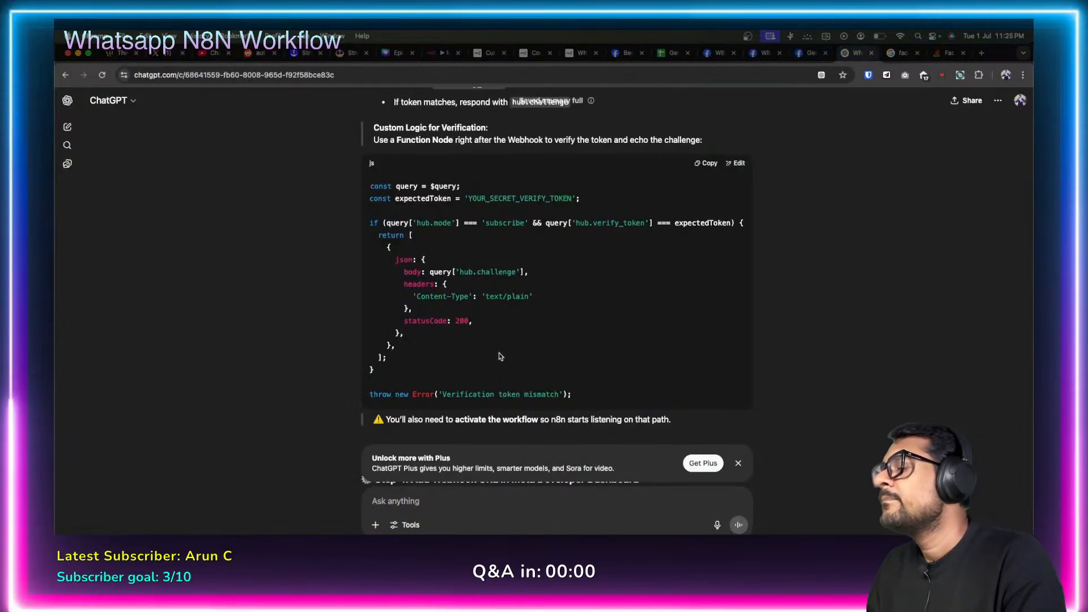
Send ChatGPT the pasted Stack Overflow snippet asking 'can you change the code above to reflect this?'.
{"action": "scroll", "coordinate": [501, 355], "scroll_direction": "down", "scroll_amount": 20}
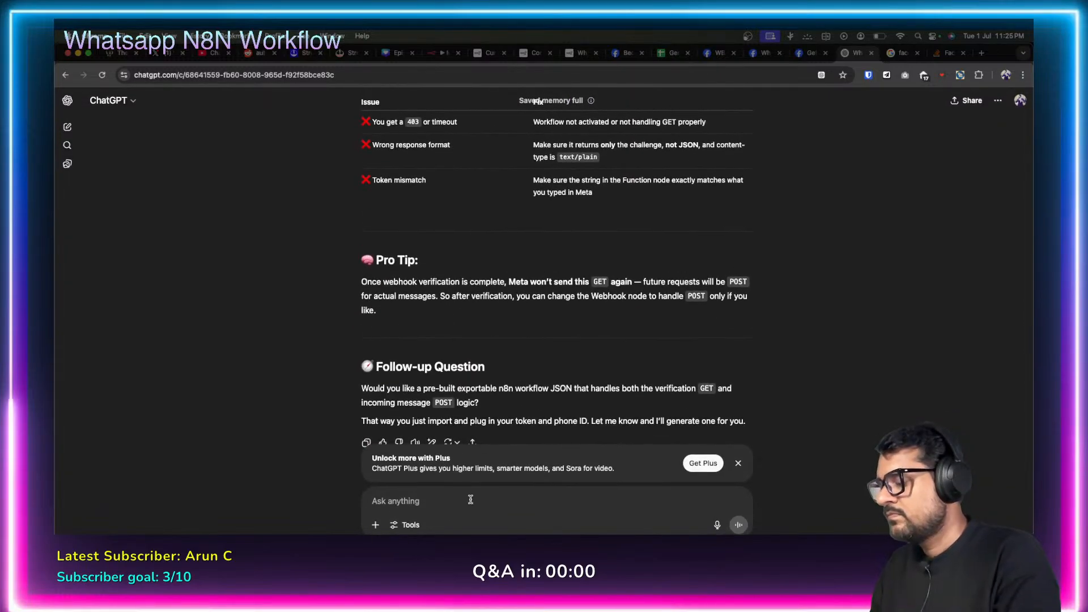
{"action": "left_click", "coordinate": [488, 495]}
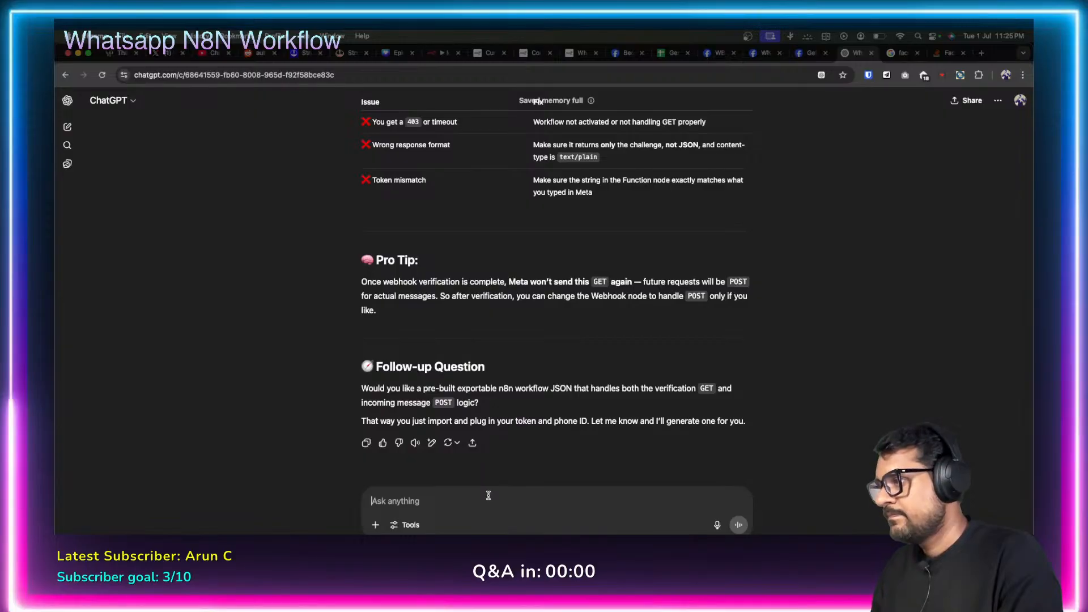
{"action": "type", "text": "I checked in "}
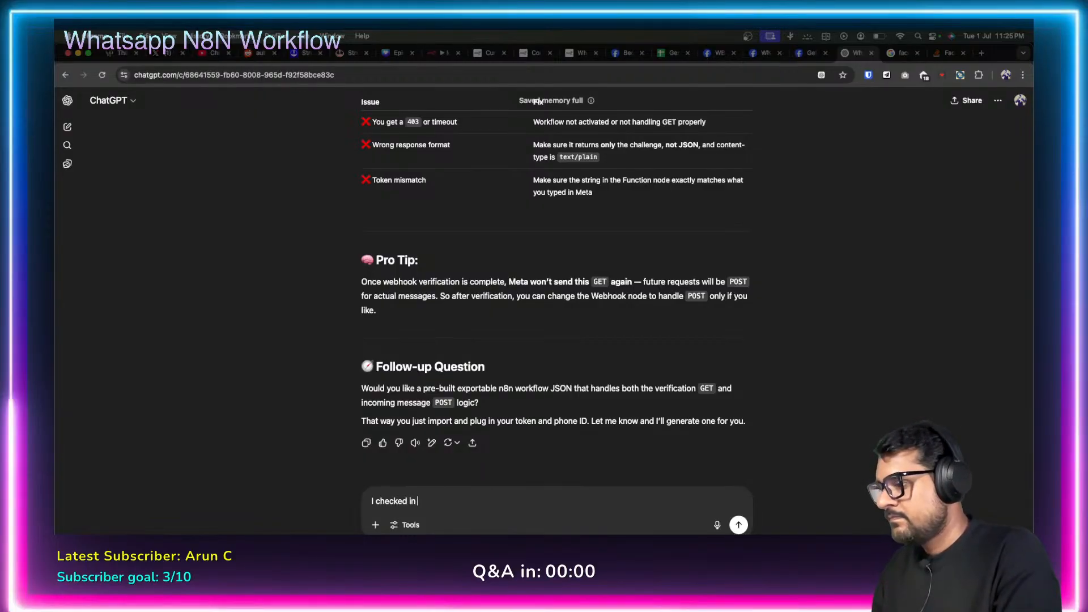
{"action": "type", "text": "Stackove"}
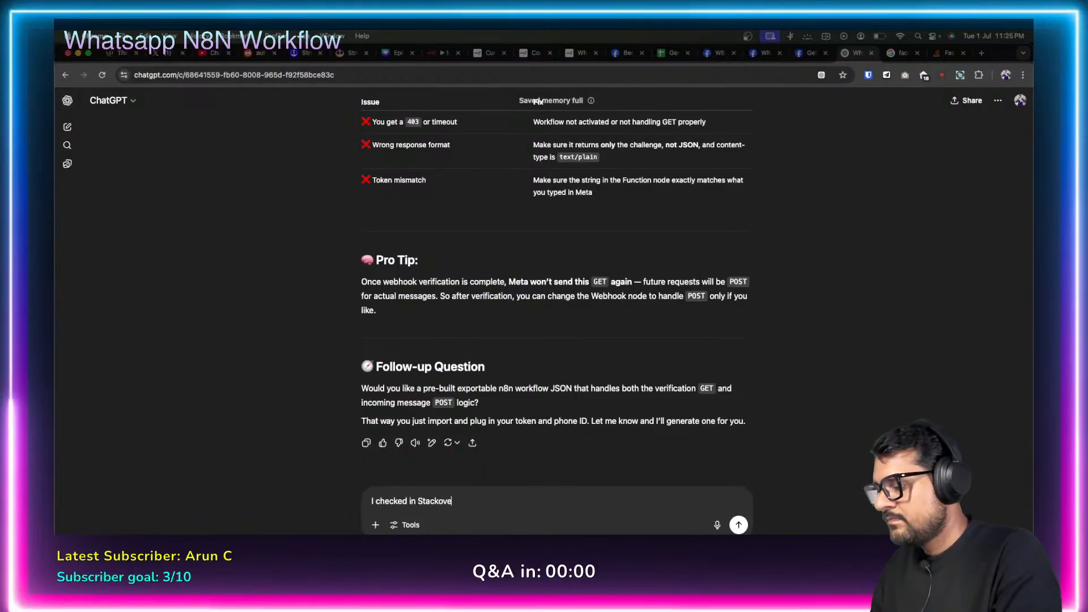
{"action": "type", "text": "rflow and"}
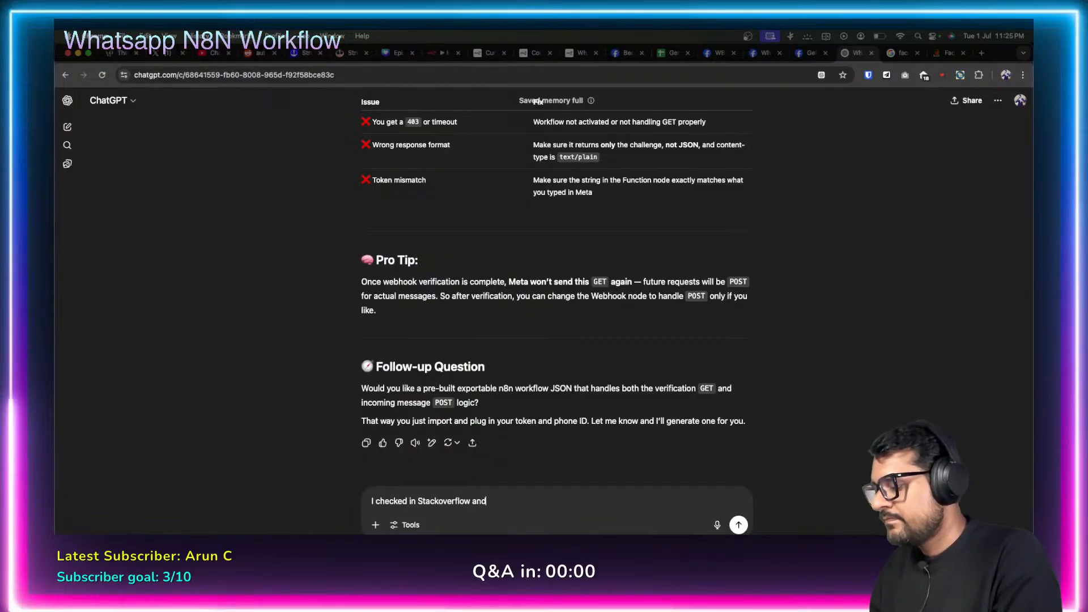
{"action": "type", "text": " found this"}
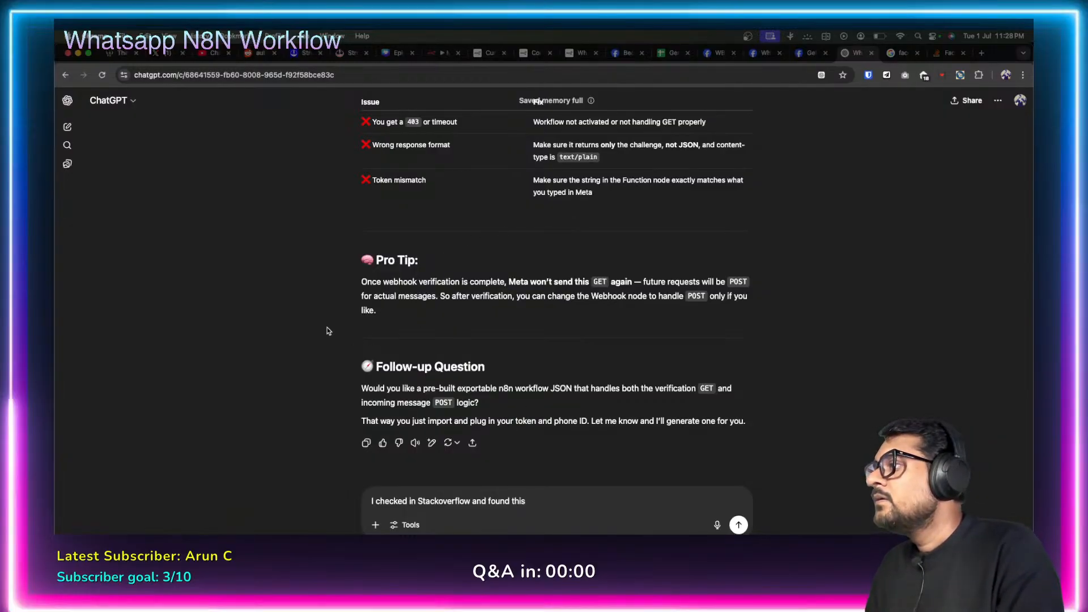
{"action": "left_click", "coordinate": [566, 501]}
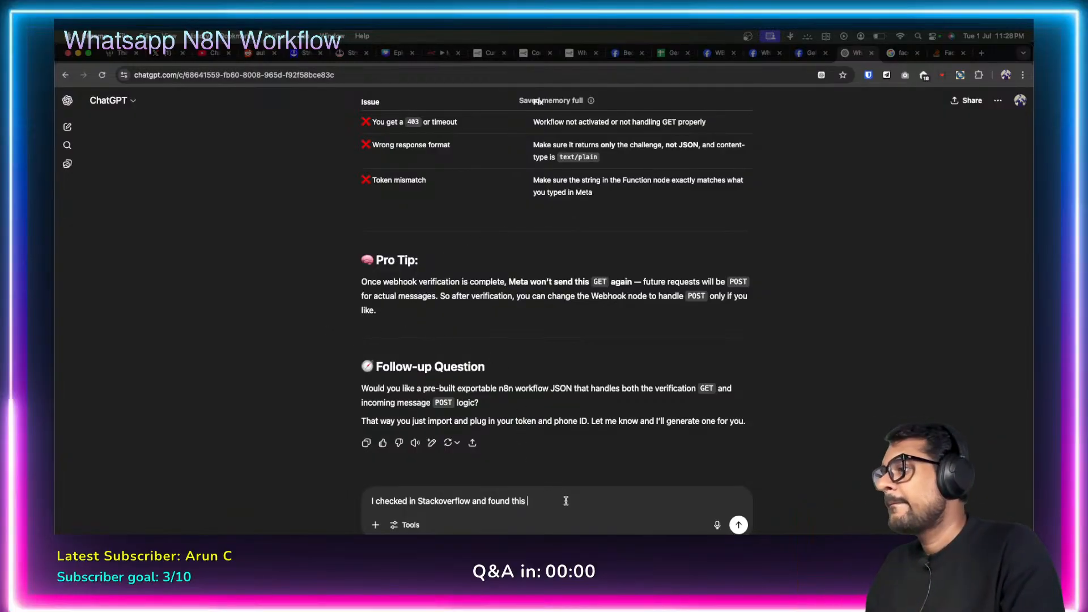
{"action": "type", "text": "as an answer"}
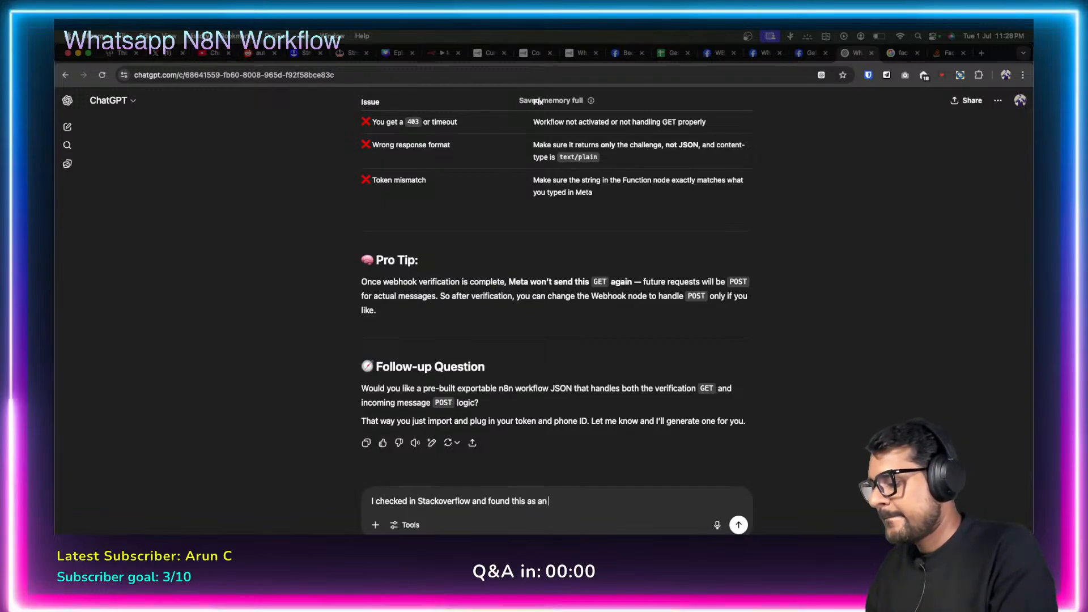
{"action": "key", "text": "shift+Return"}
{"action": "key", "text": "shift+Return"}
{"action": "type", "text": "res.header('Content-Type', 'text/html; charset=utf-8');     return res.send('' + challenge);"}
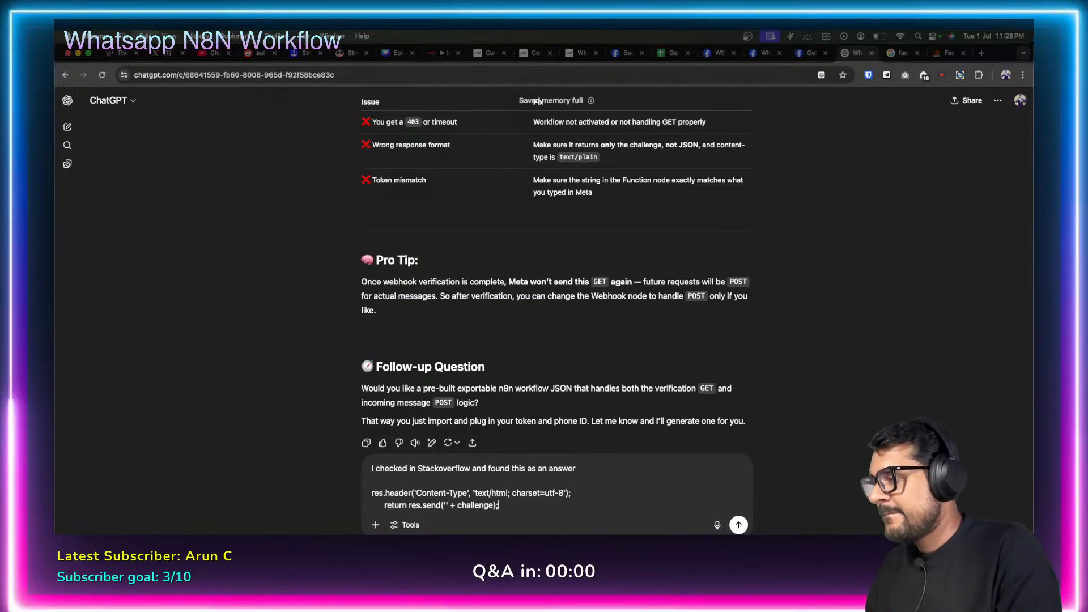
{"action": "key", "text": "shift+Return"}
{"action": "key", "text": "shift+Return"}
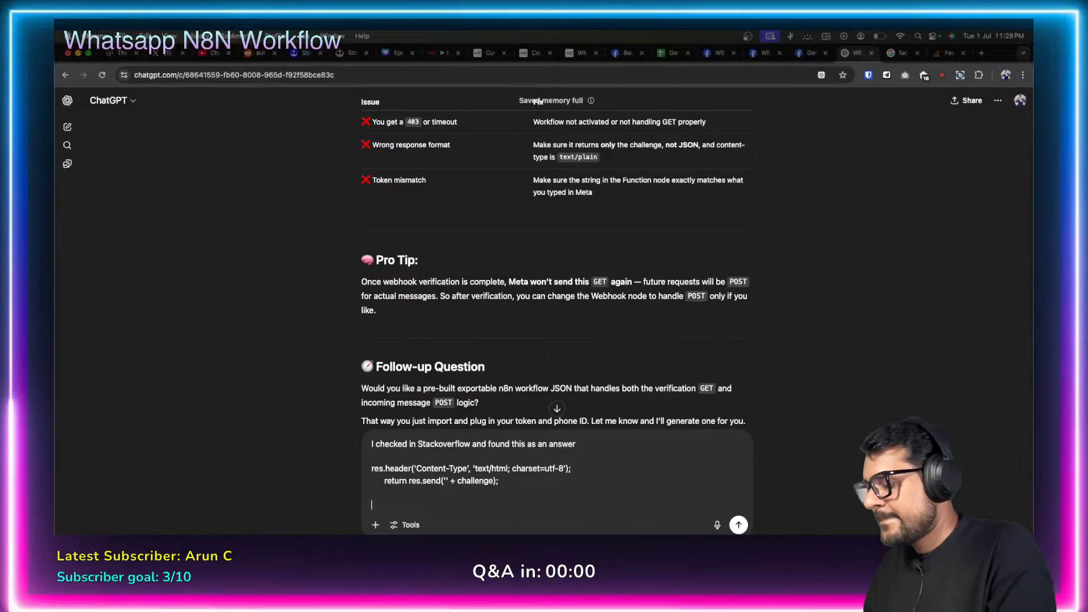
{"action": "type", "text": "can you change t"}
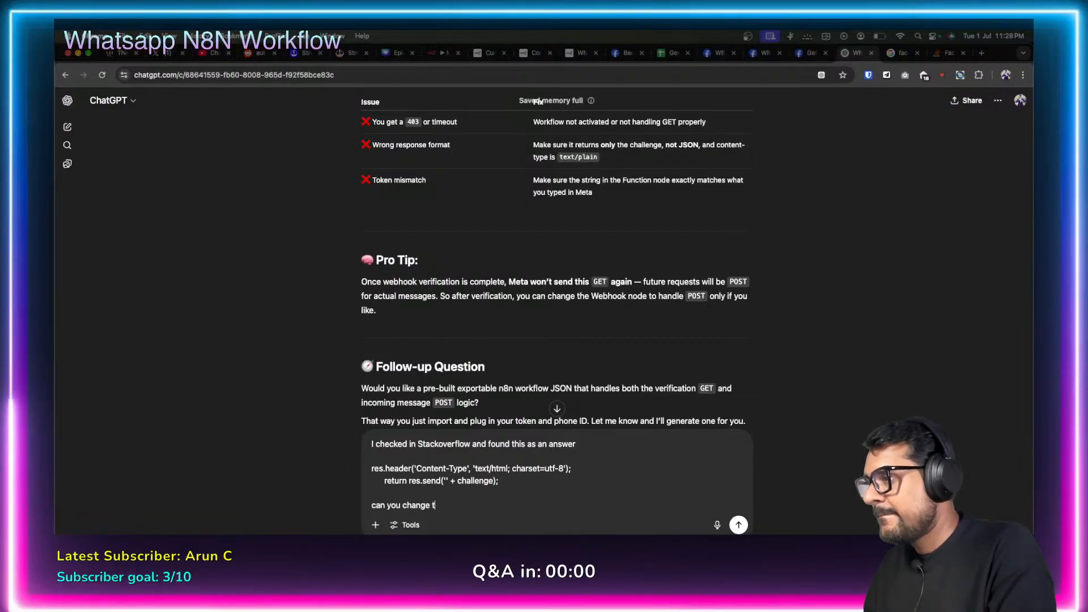
{"action": "type", "text": "he "}
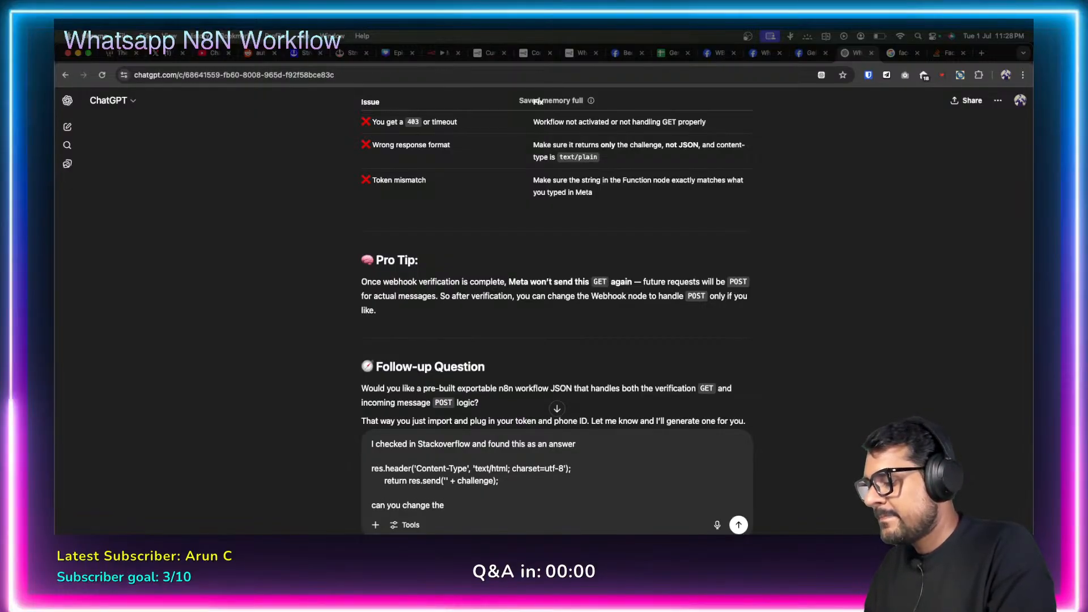
{"action": "type", "text": "code "}
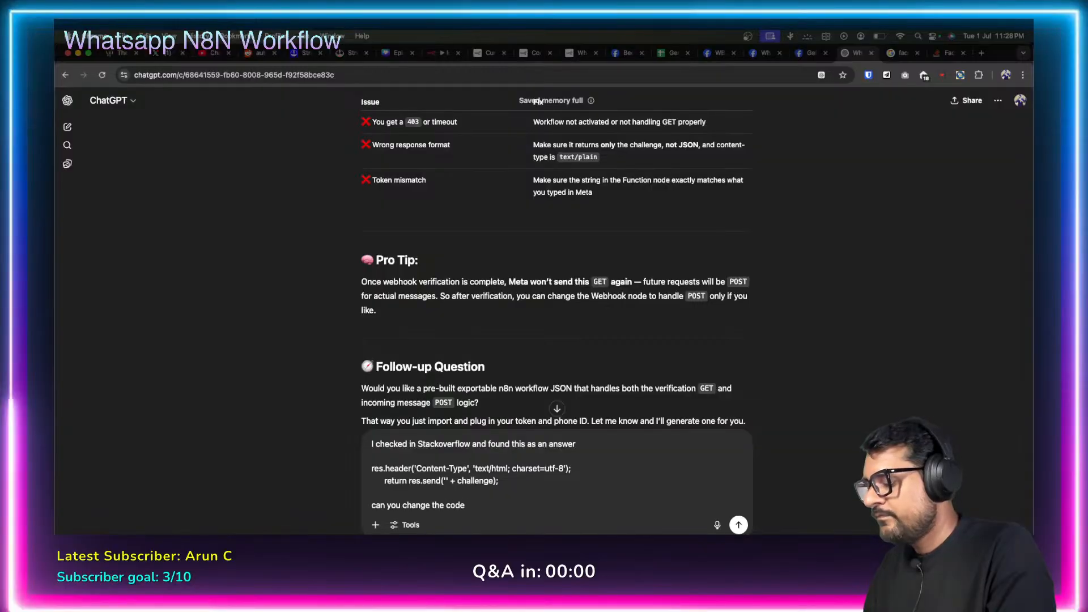
{"action": "type", "text": "above "}
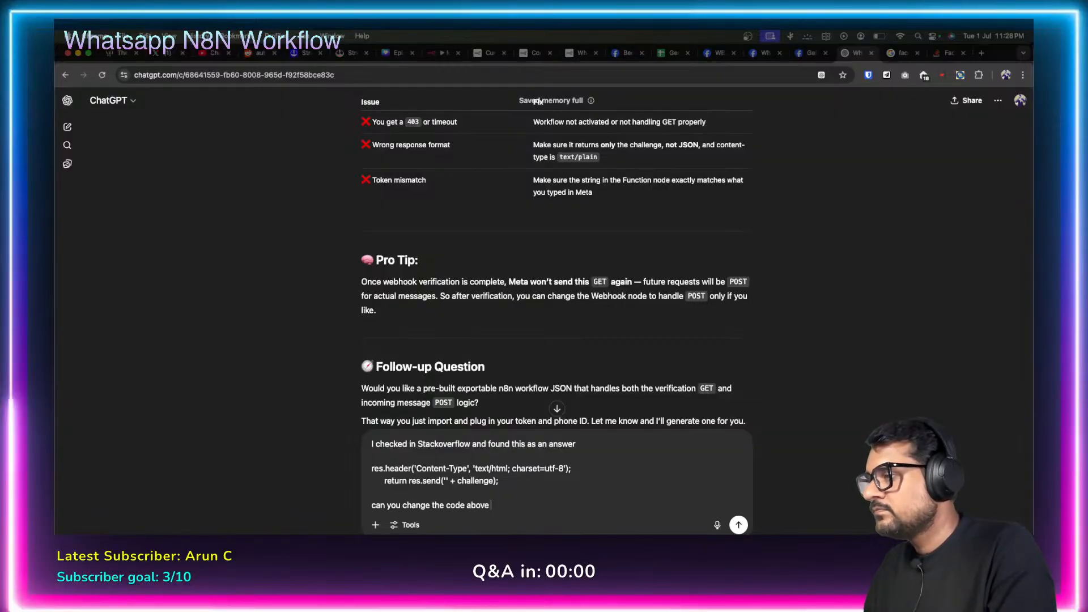
{"action": "type", "text": "to re"}
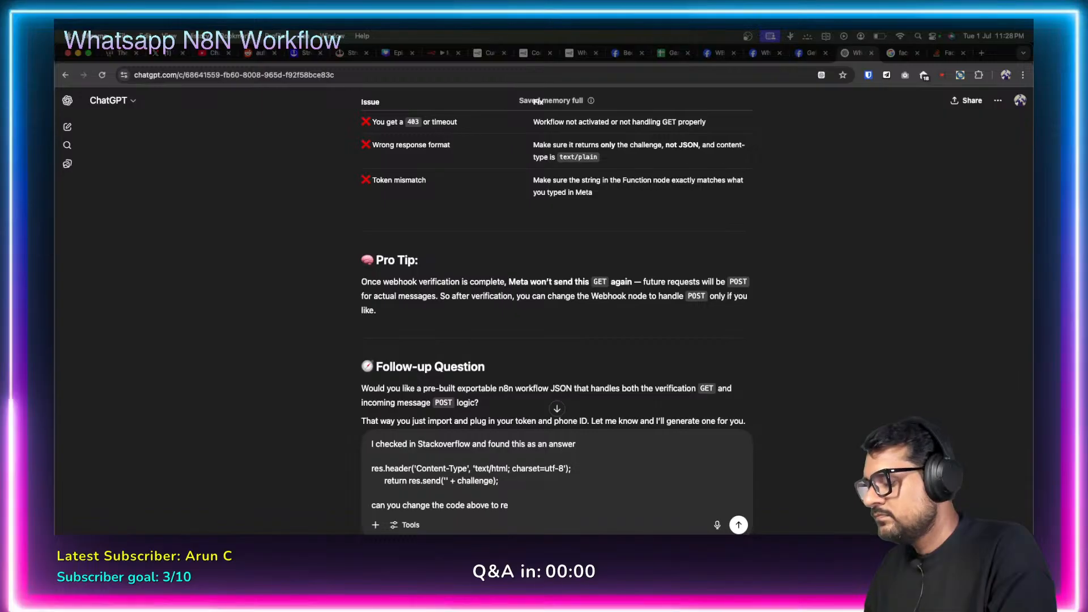
{"action": "type", "text": "flect this"}
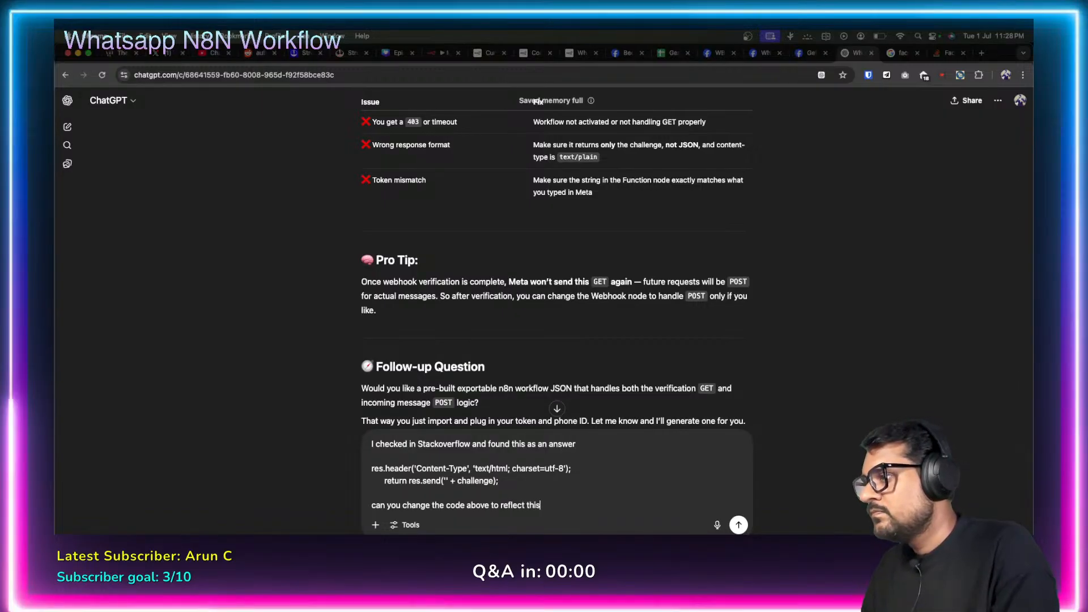
{"action": "type", "text": "?"}
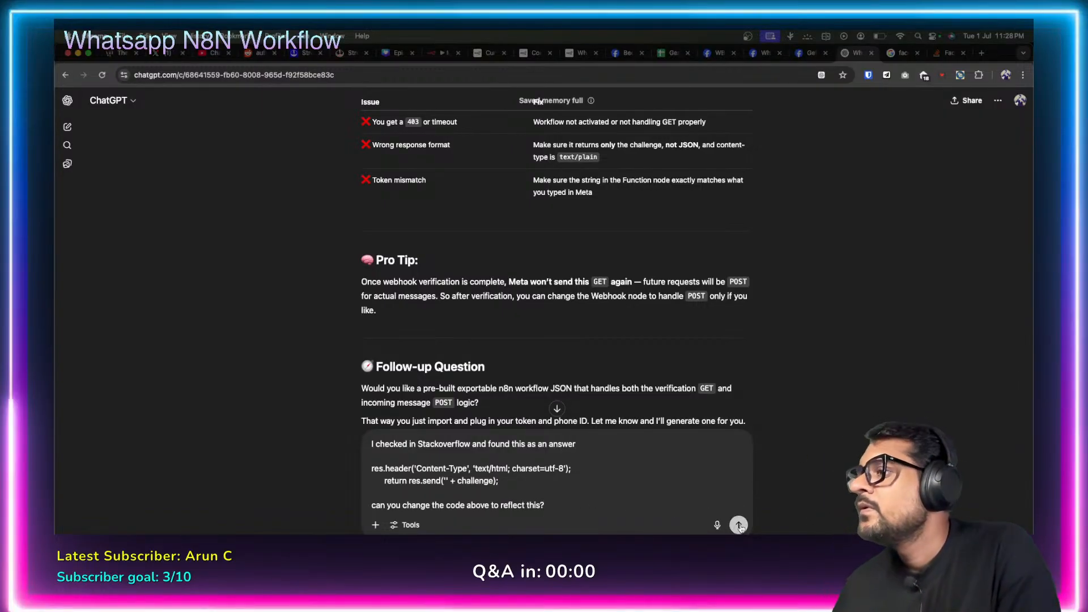
{"action": "left_click", "coordinate": [738, 525]}
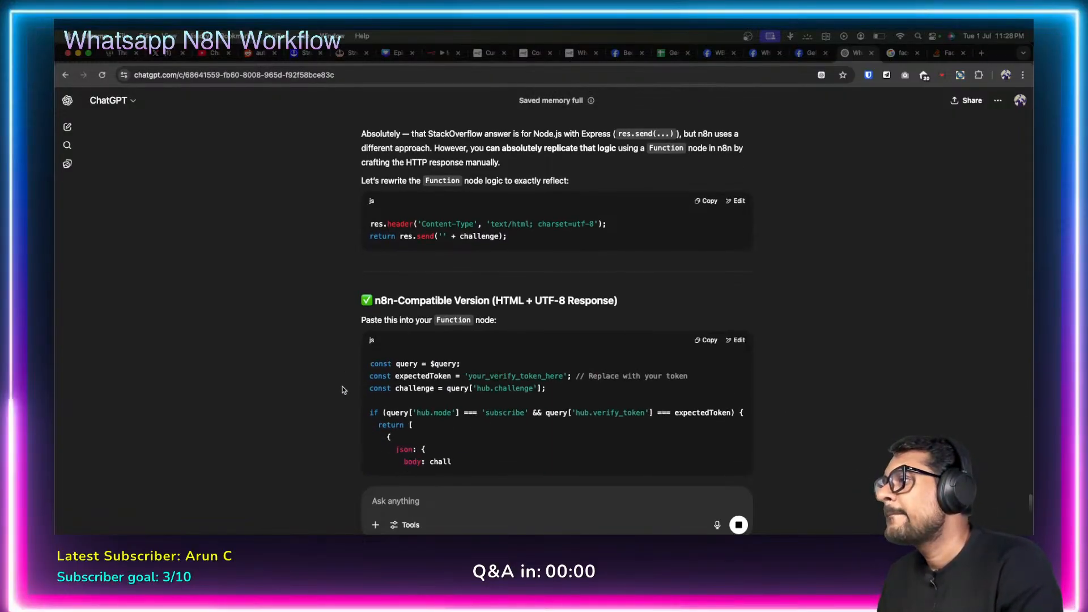
Read ChatGPT's rewrite and select its 'text/html; charset=utf-8' Content-Type line.
{"action": "scroll", "coordinate": [478, 394], "scroll_direction": "down", "scroll_amount": 3}
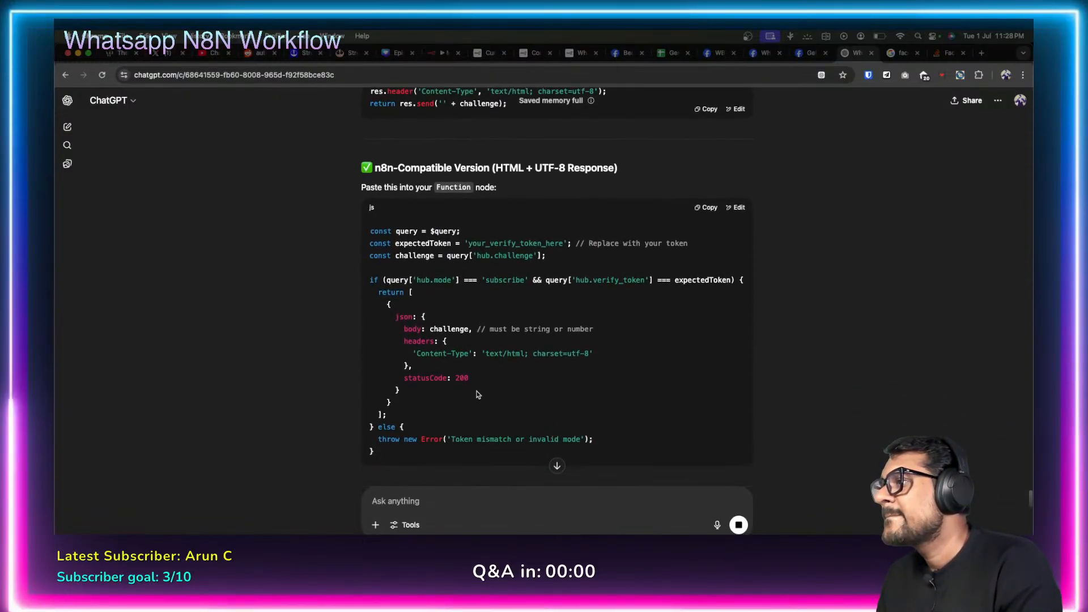
{"action": "scroll", "coordinate": [478, 395], "scroll_direction": "down", "scroll_amount": 2}
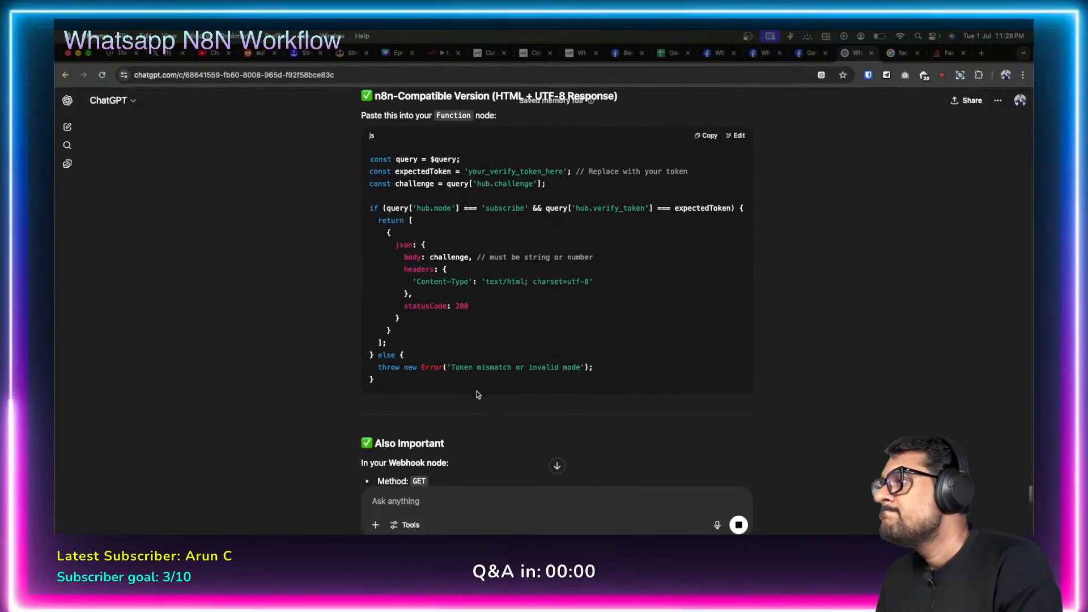
{"action": "scroll", "coordinate": [478, 395], "scroll_direction": "down", "scroll_amount": 1}
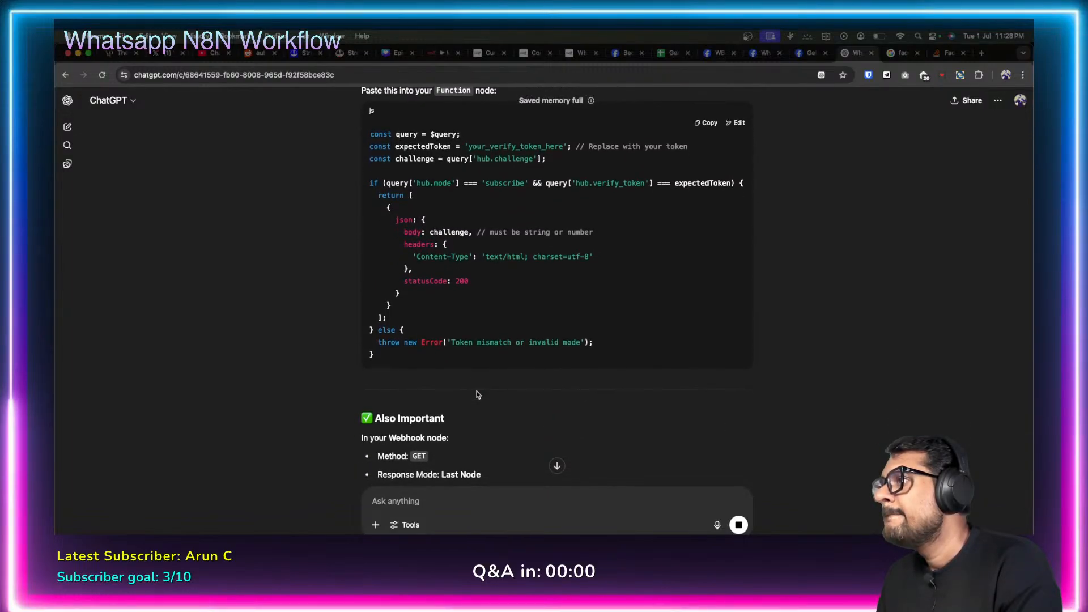
{"action": "scroll", "coordinate": [479, 395], "scroll_direction": "down", "scroll_amount": 8}
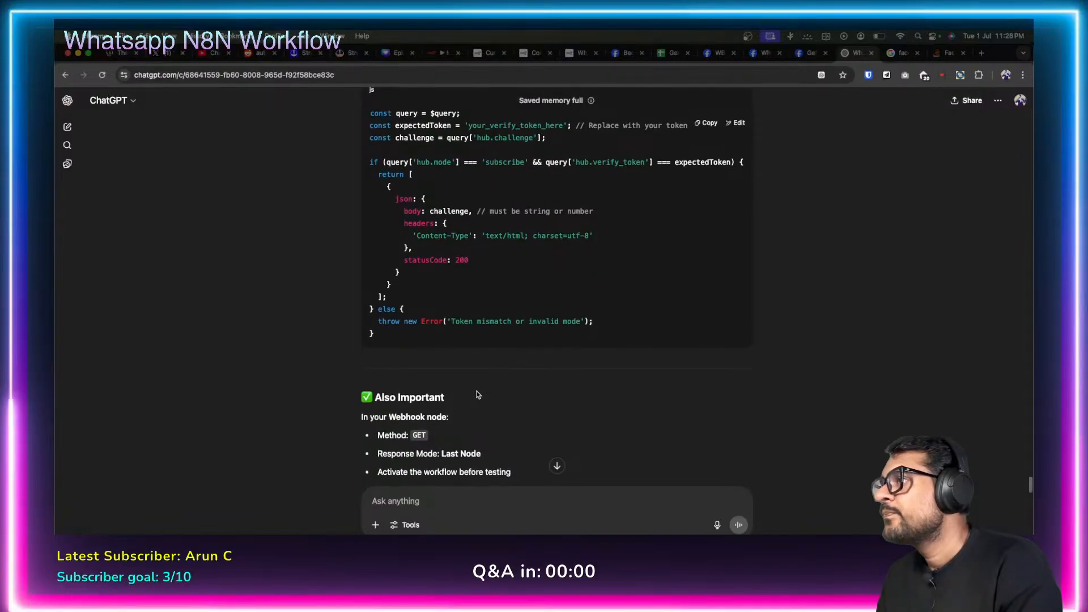
{"action": "scroll", "coordinate": [478, 395], "scroll_direction": "down", "scroll_amount": 8}
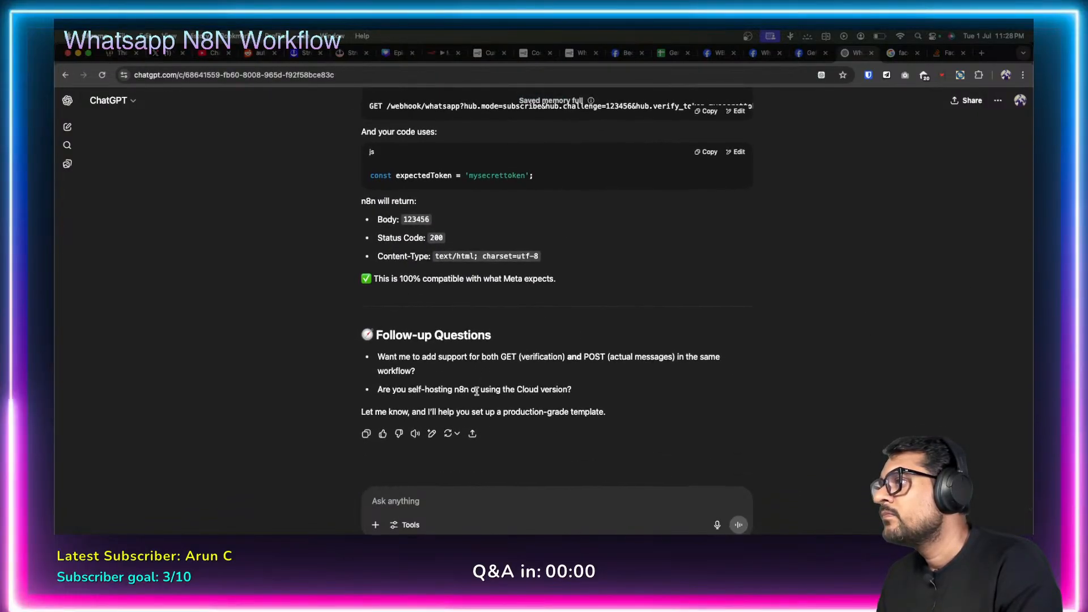
{"action": "scroll", "coordinate": [499, 313], "scroll_direction": "up", "scroll_amount": 15}
{"action": "scroll", "coordinate": [500, 313], "scroll_direction": "up", "scroll_amount": 4}
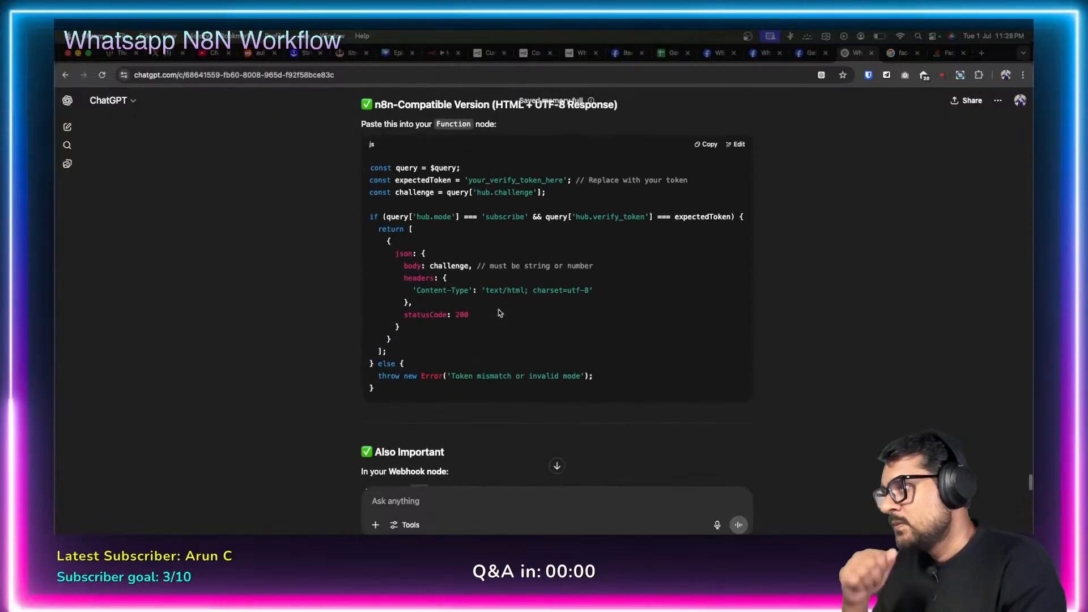
{"action": "left_click_drag", "start_coordinate": [413, 291], "coordinate": [618, 291]}
{"action": "key", "text": "super+c"}
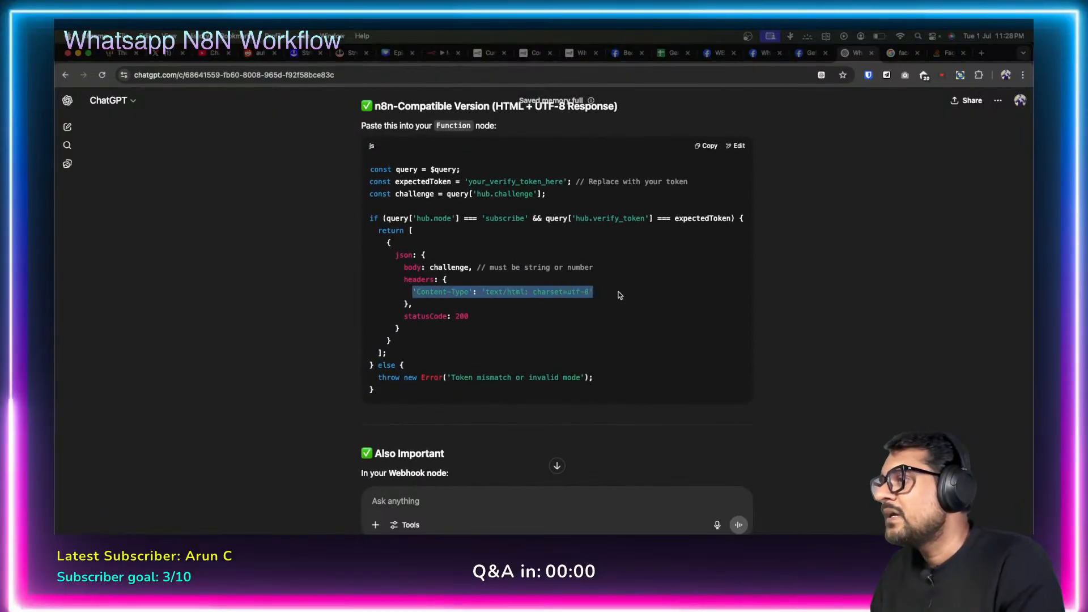
{"action": "left_click", "coordinate": [441, 53]}
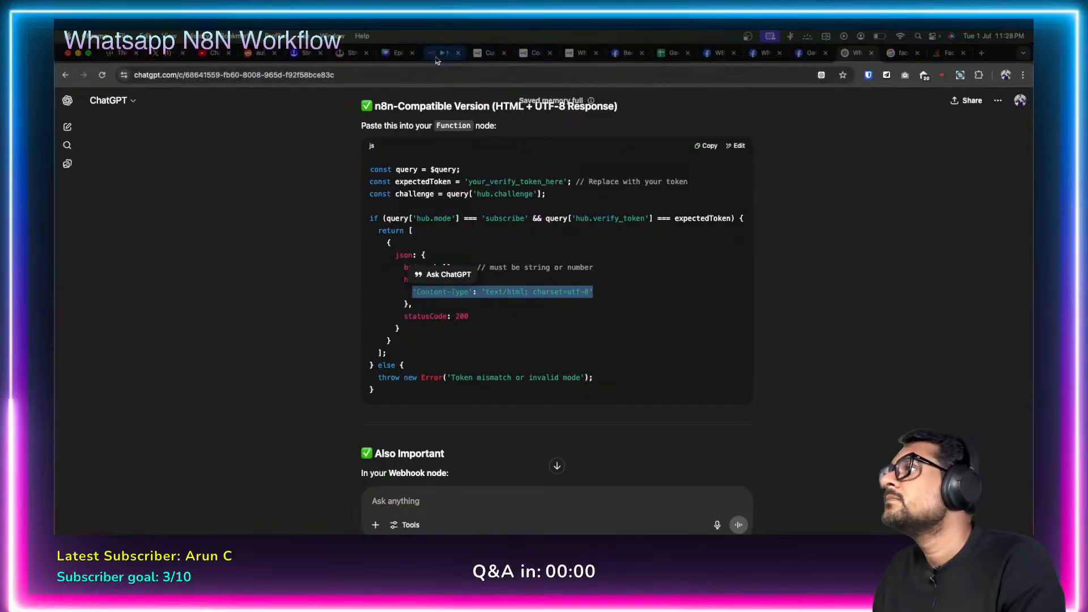
Replace line 17's 'text/plain' Content-Type with 'text/html; charset=utf-8'.
{"action": "left_click", "coordinate": [444, 348]}
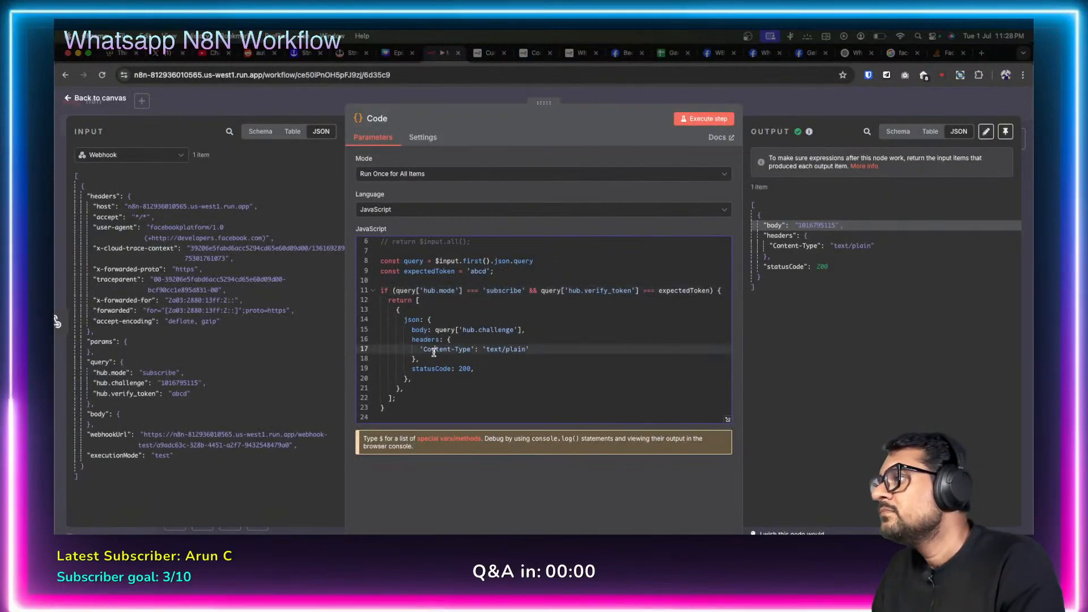
{"action": "left_click_drag", "start_coordinate": [420, 349], "coordinate": [553, 349]}
{"action": "key", "text": "super+v"}
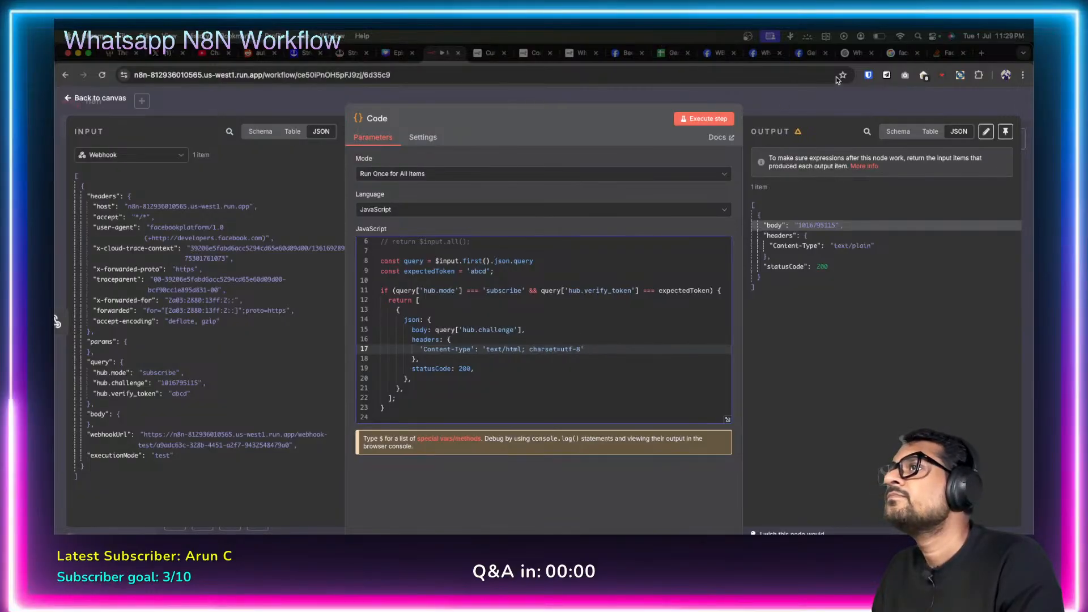
Compare the challenge body against ChatGPT's answer, then close the Code node to the canvas.
{"action": "left_click", "coordinate": [856, 53]}
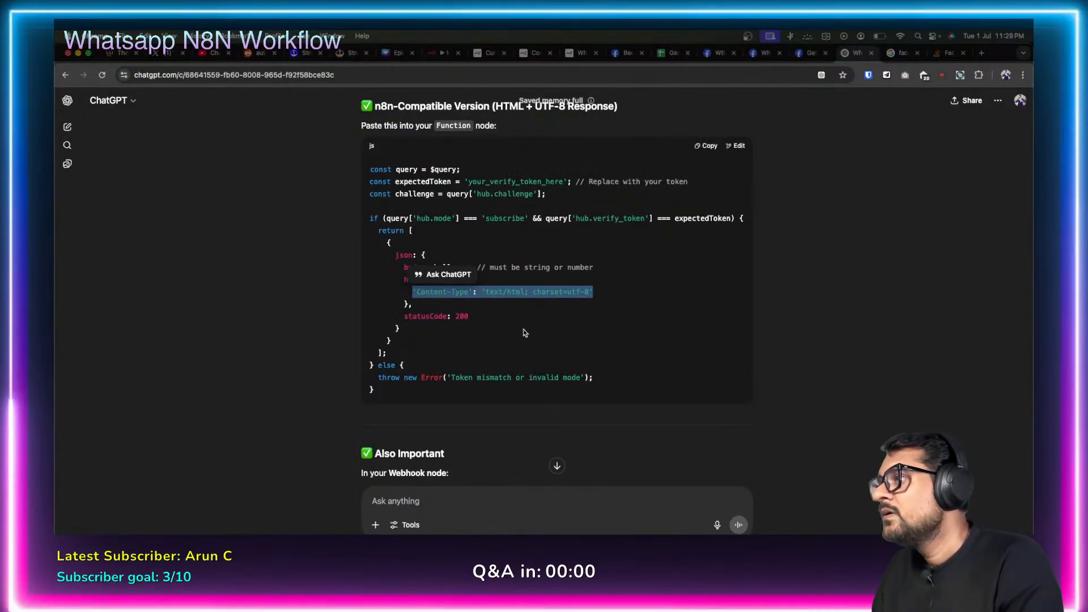
{"action": "left_click", "coordinate": [498, 338]}
{"action": "double_click", "coordinate": [447, 267]}
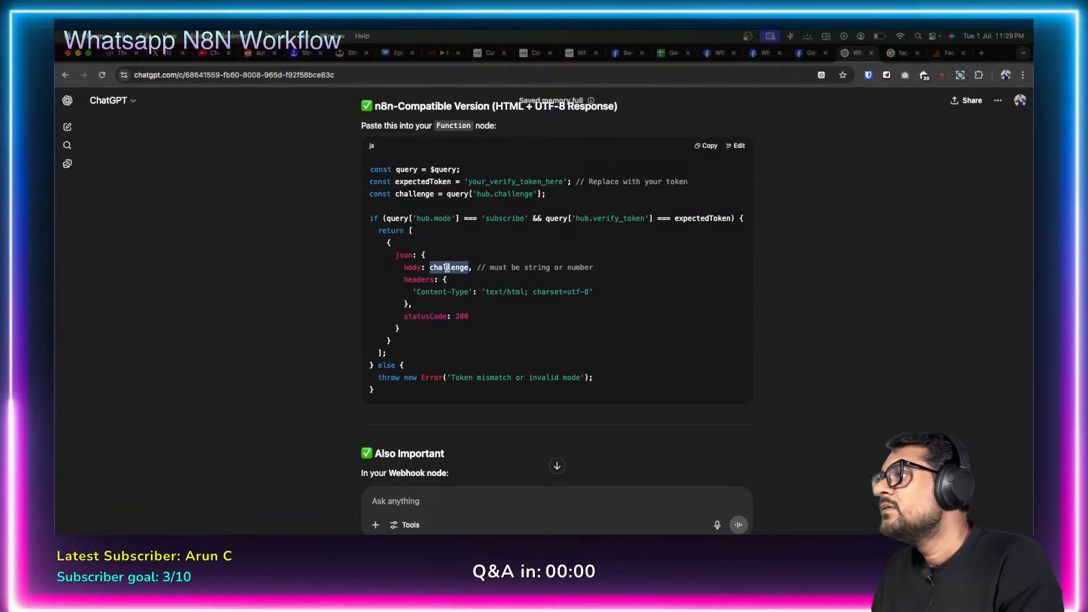
{"action": "left_click", "coordinate": [435, 52]}
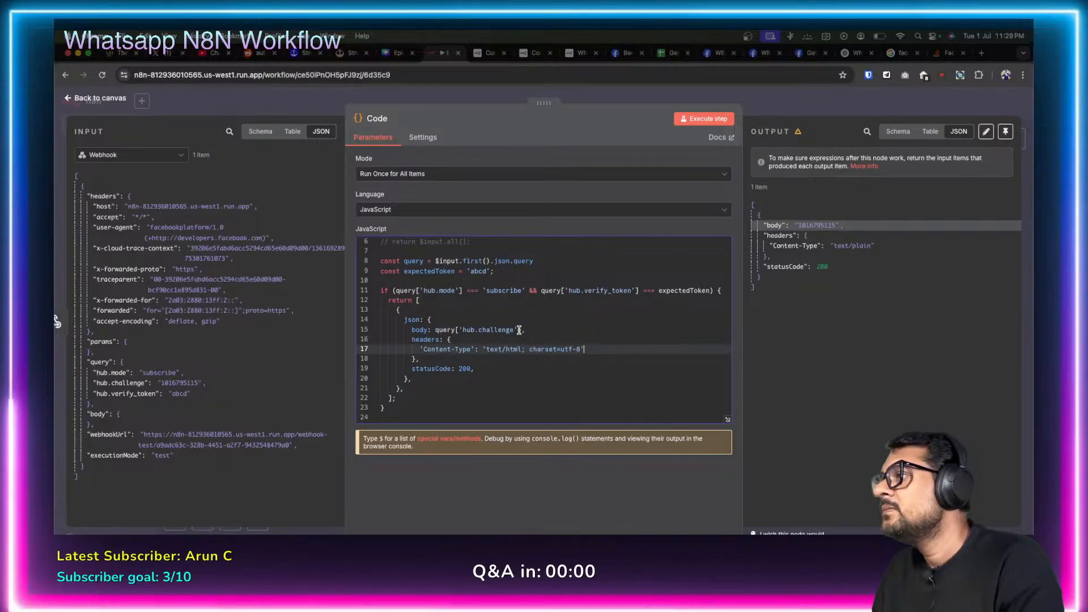
{"action": "left_click", "coordinate": [578, 387]}
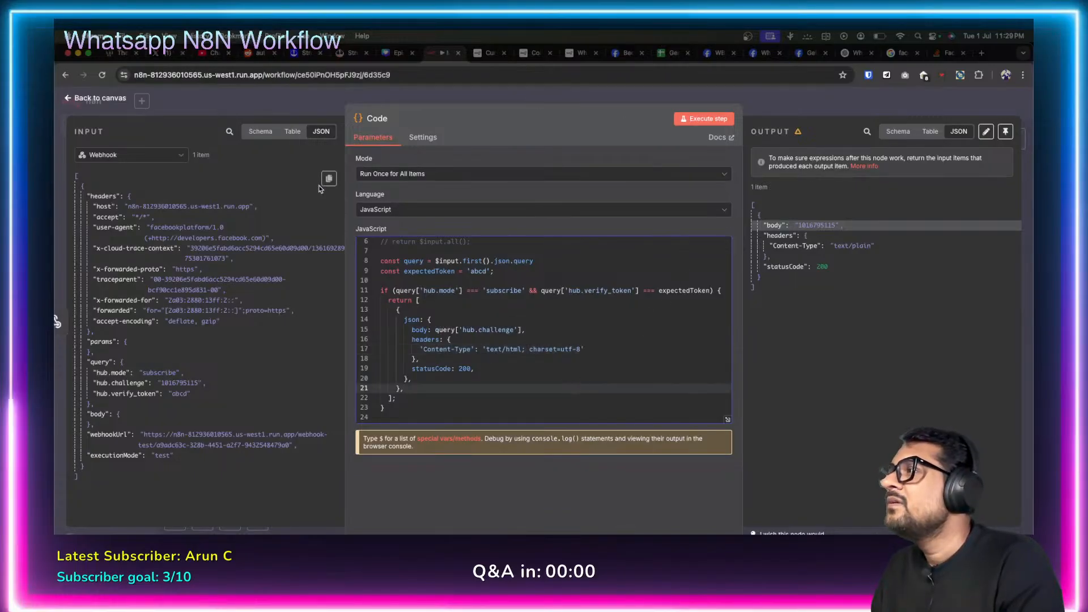
{"action": "left_click", "coordinate": [77, 99]}
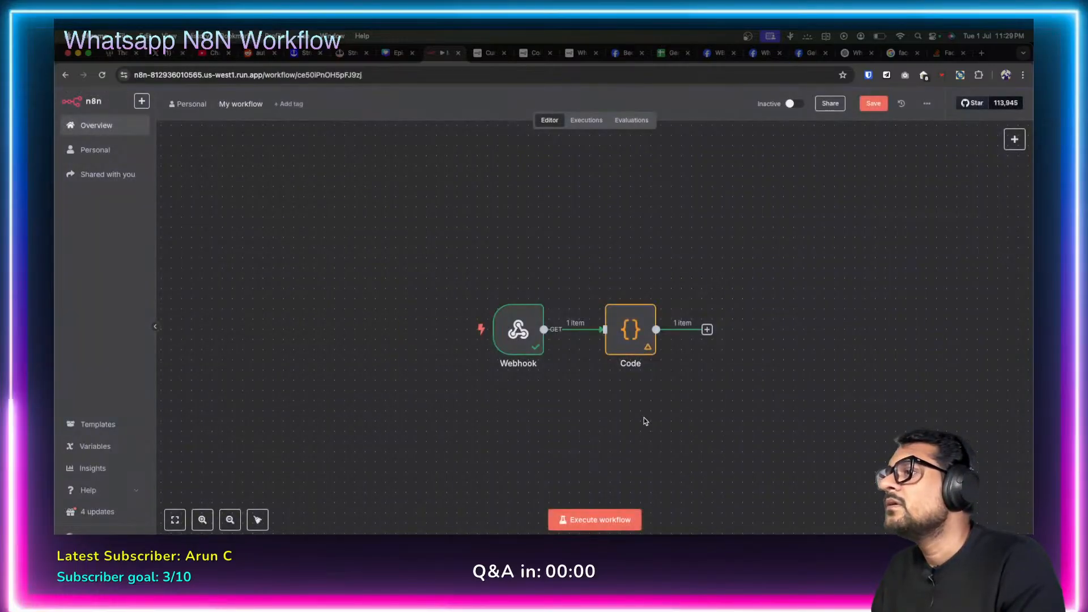
Save the workflow, listen for a test call, and retry Verify and save in Meta.
{"action": "left_click", "coordinate": [872, 104]}
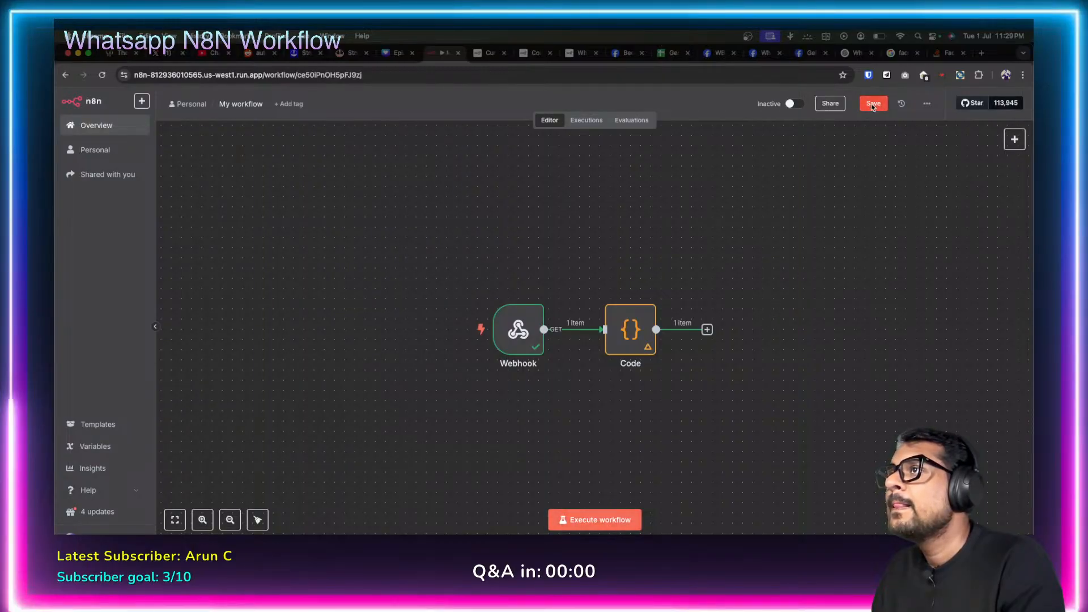
{"action": "left_click", "coordinate": [594, 520]}
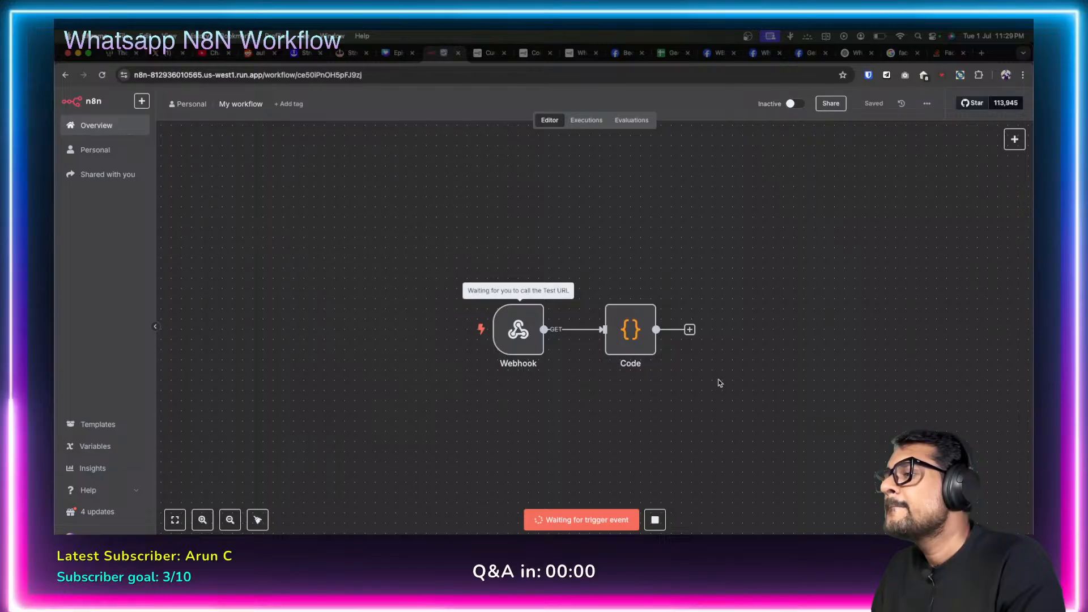
{"action": "left_click", "coordinate": [765, 52]}
{"action": "left_click", "coordinate": [723, 52]}
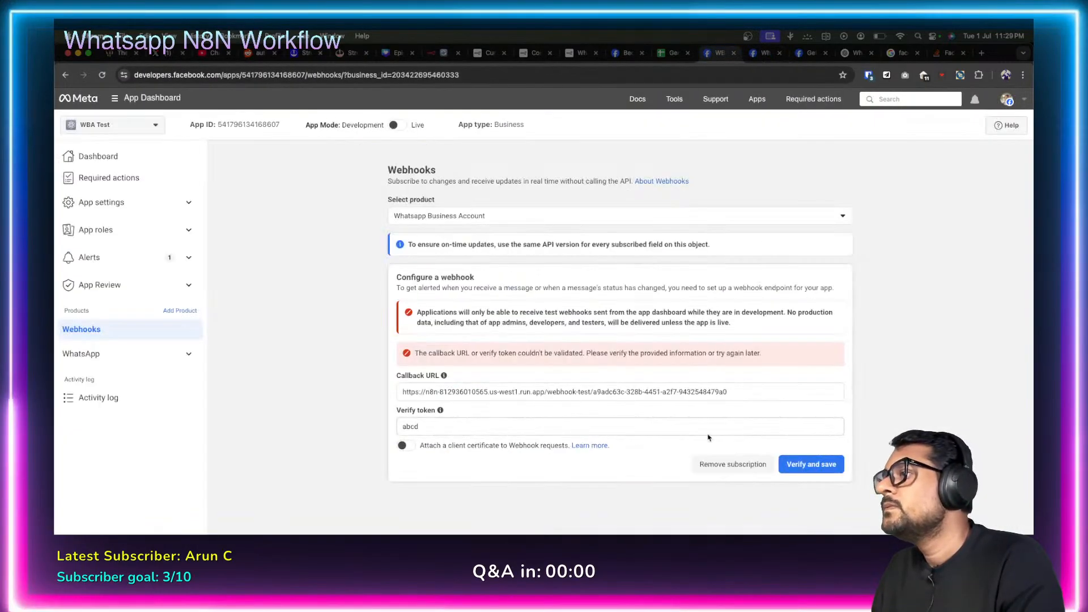
{"action": "left_click", "coordinate": [819, 464]}
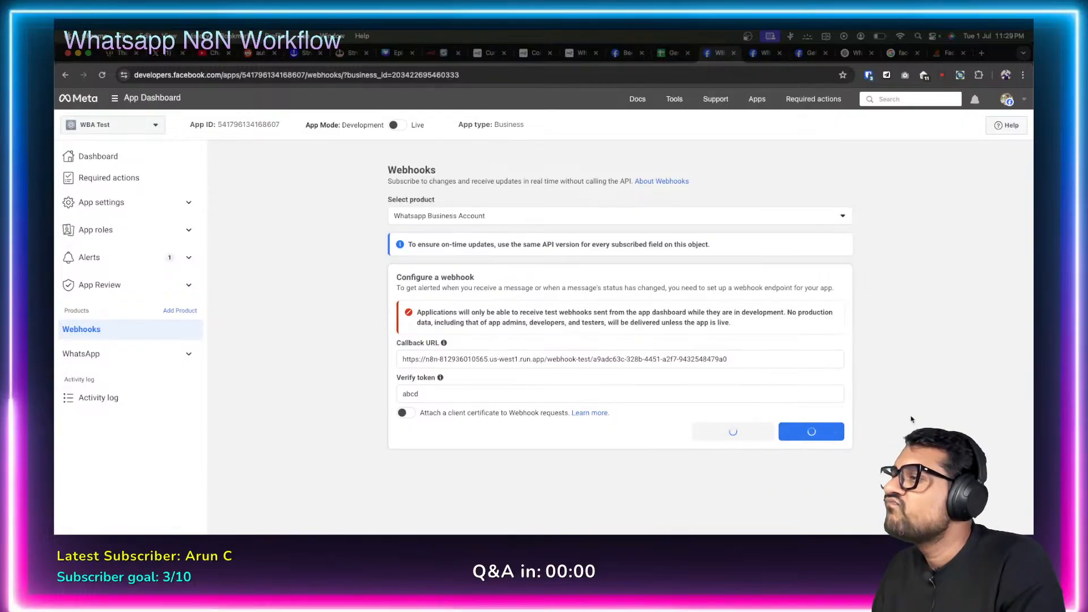
Compare the Code node with the Stack Overflow answer's res.send('' + challenge) line.
{"action": "left_click", "coordinate": [442, 52]}
{"action": "double_click", "coordinate": [630, 330]}
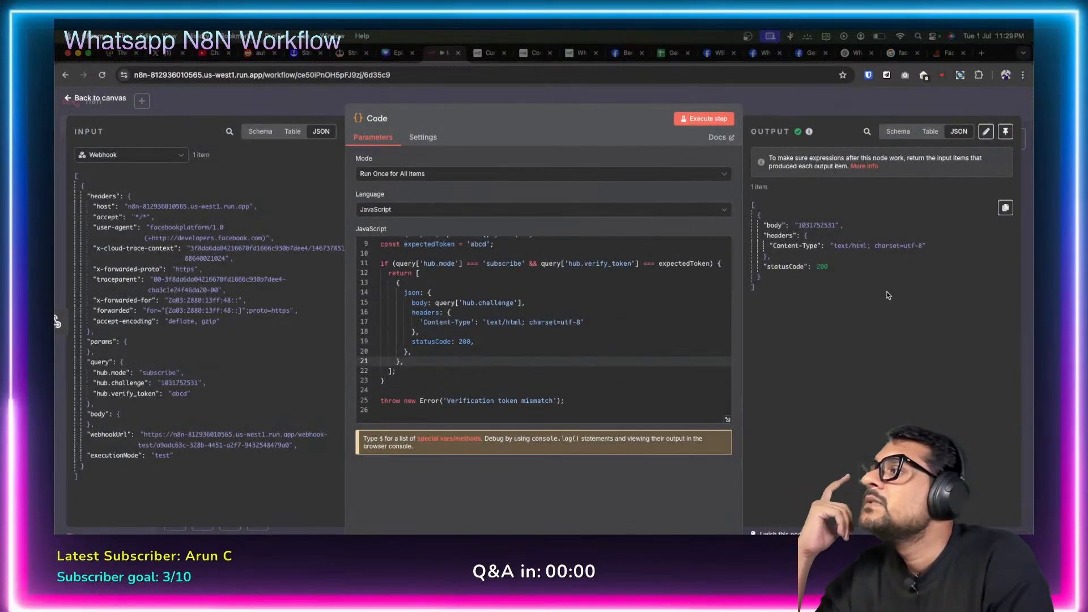
{"action": "left_click", "coordinate": [935, 53]}
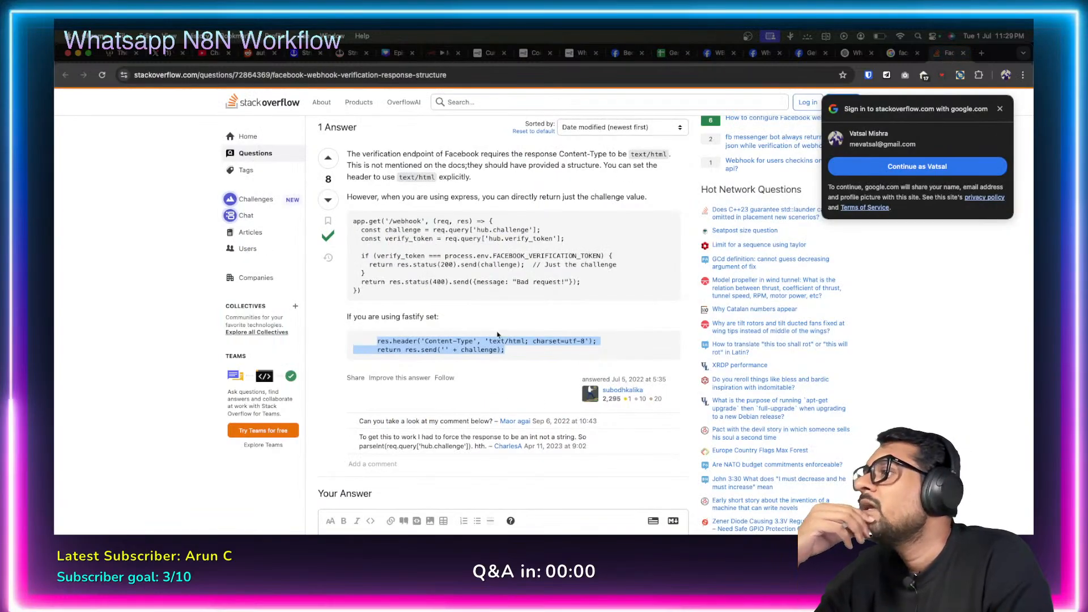
{"action": "left_click_drag", "start_coordinate": [439, 349], "coordinate": [451, 348]}
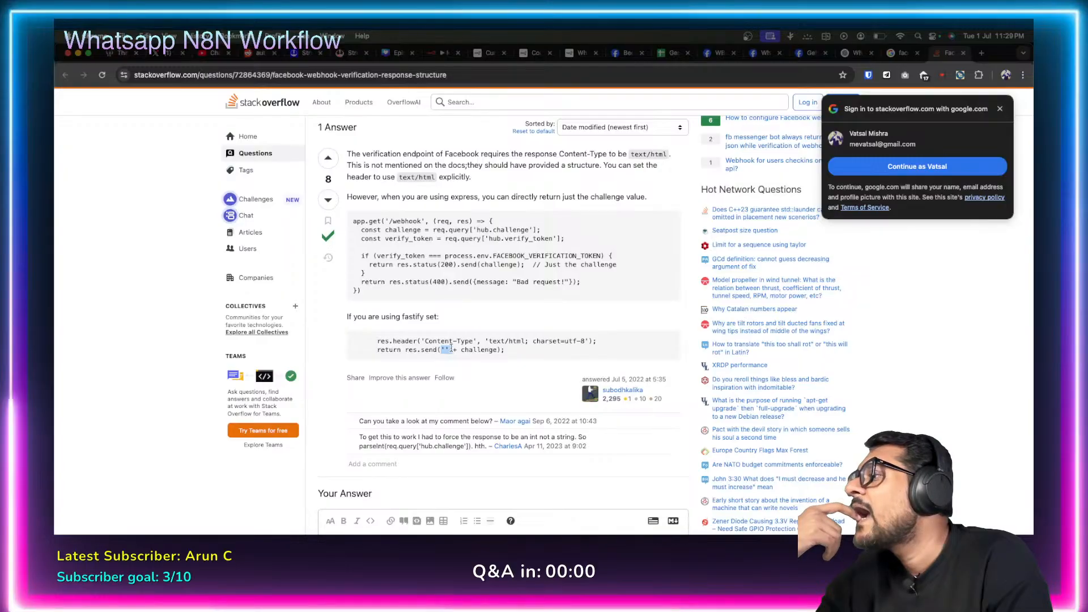
Prepend '' + to the hub.challenge value on line 15 of the Code node.
{"action": "left_click", "coordinate": [445, 53]}
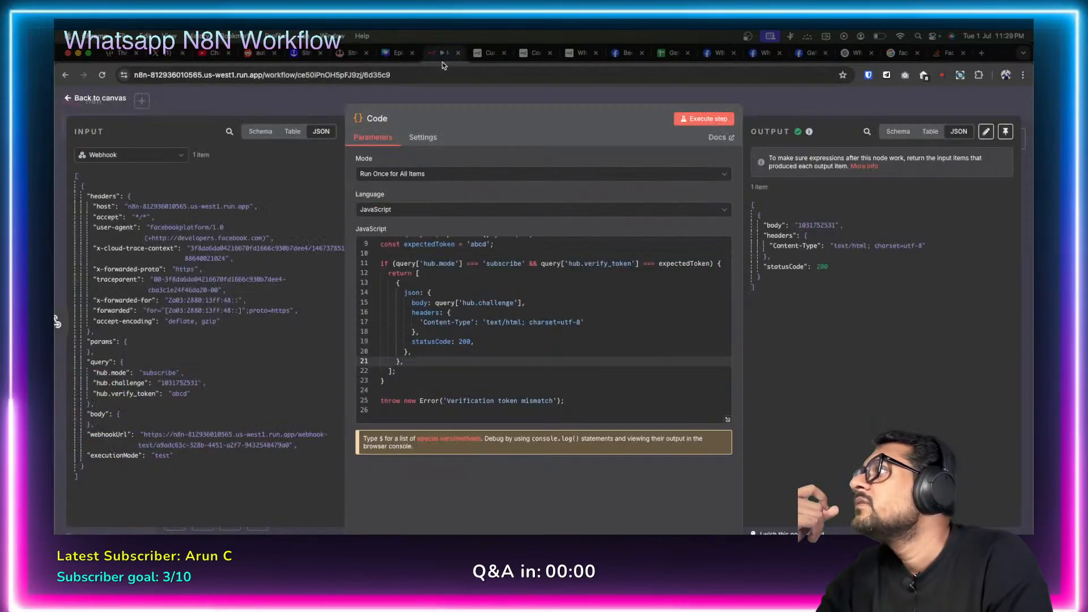
{"action": "left_click", "coordinate": [435, 302]}
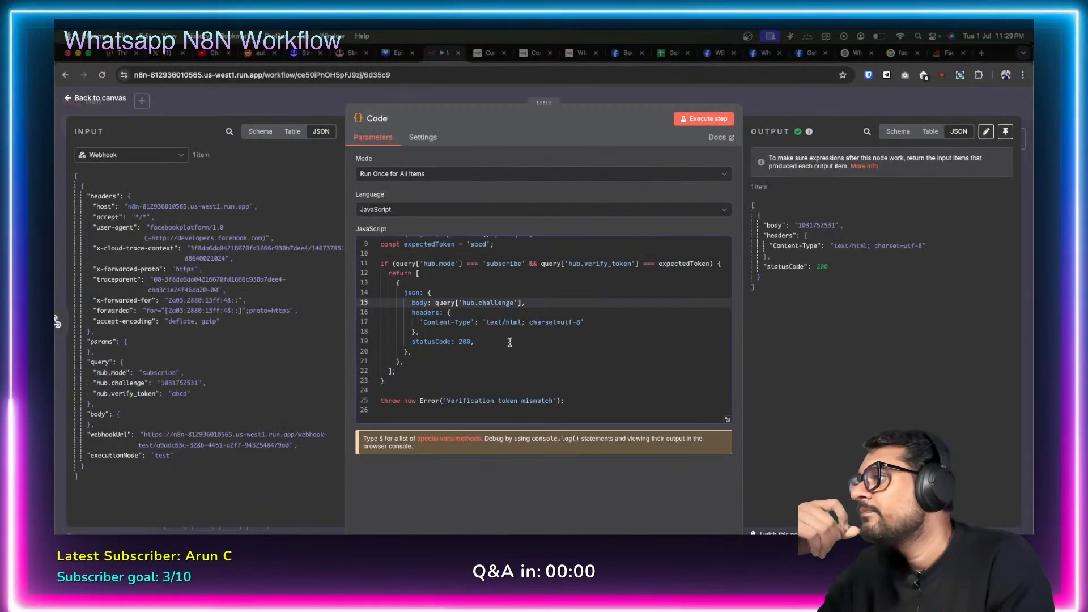
{"action": "type", "text": "'+"}
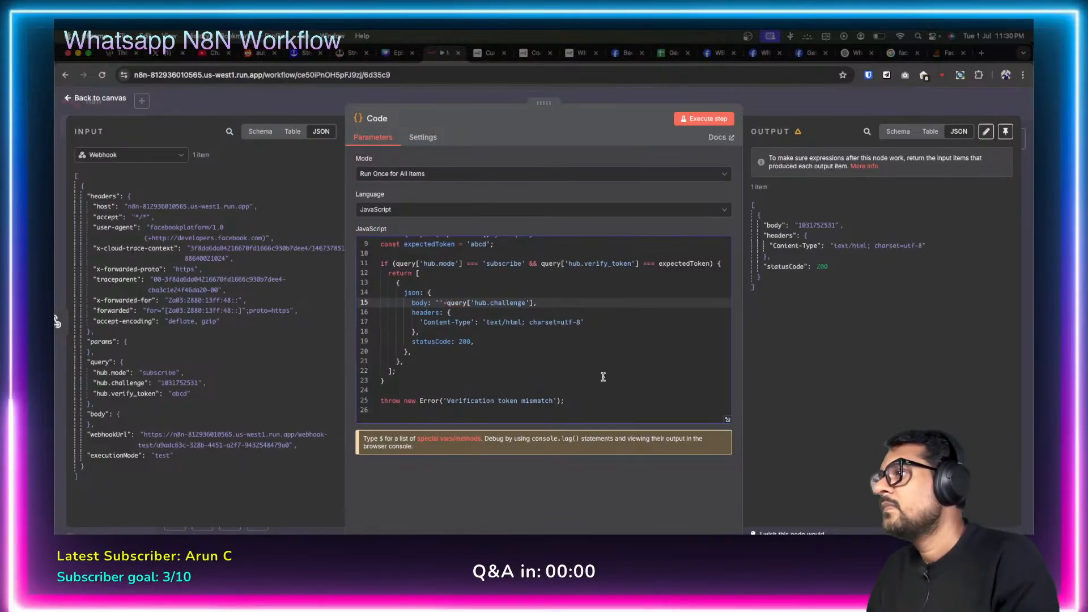
{"action": "left_click", "coordinate": [582, 369]}
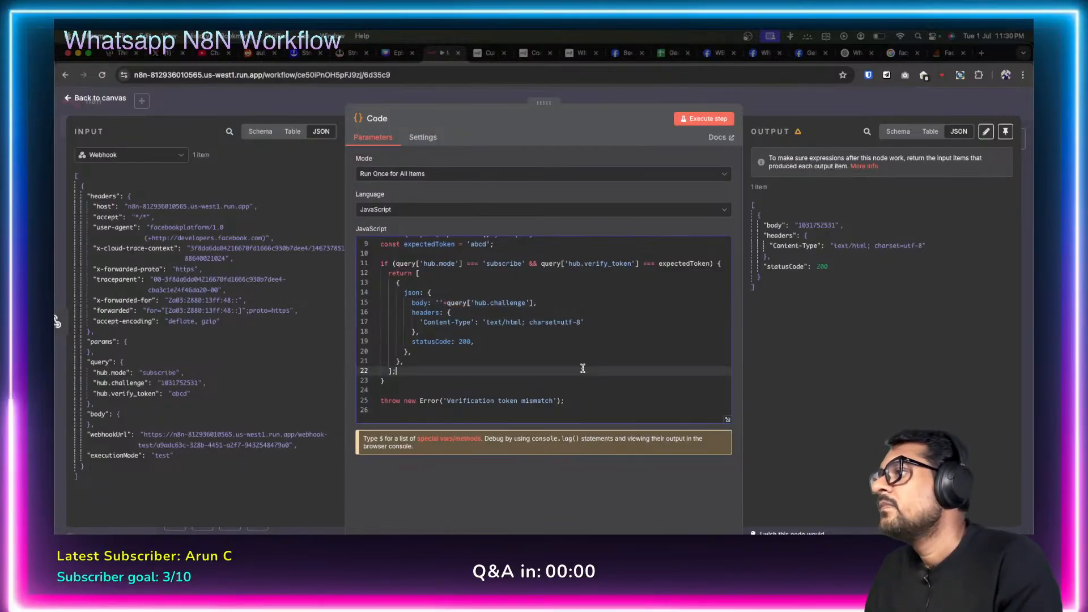
Save and execute the workflow, then retry Verify and save in Meta's webhook configuration.
{"action": "left_click", "coordinate": [71, 100]}
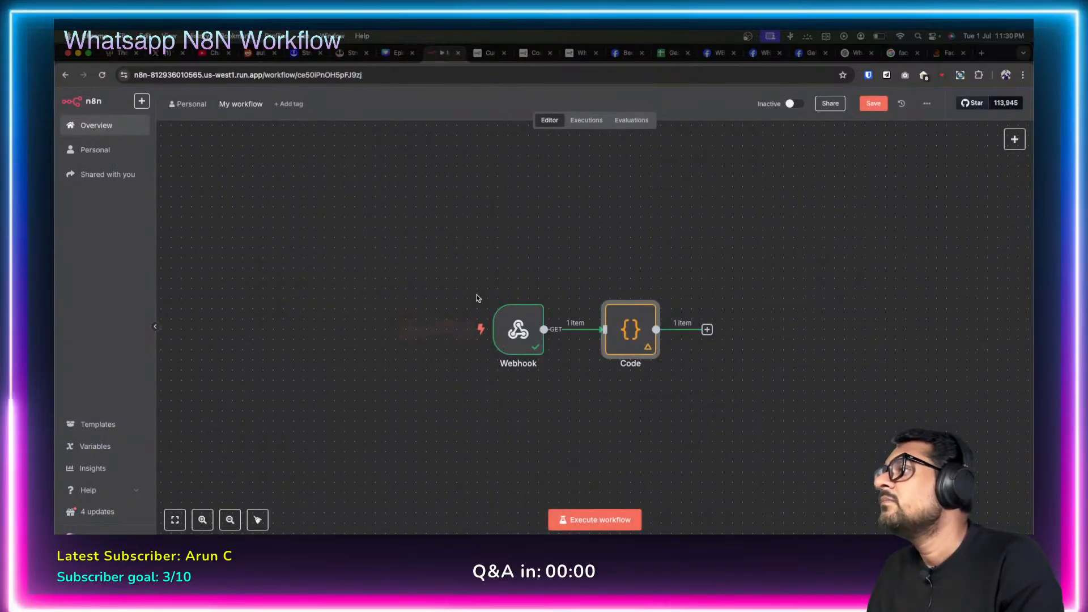
{"action": "left_click", "coordinate": [873, 104]}
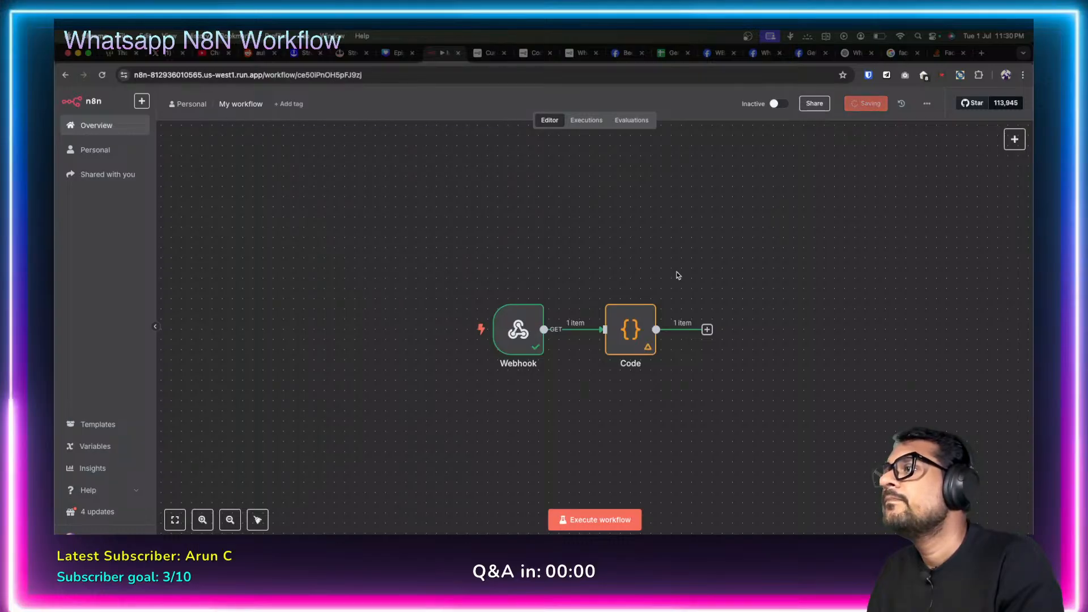
{"action": "left_click", "coordinate": [592, 519]}
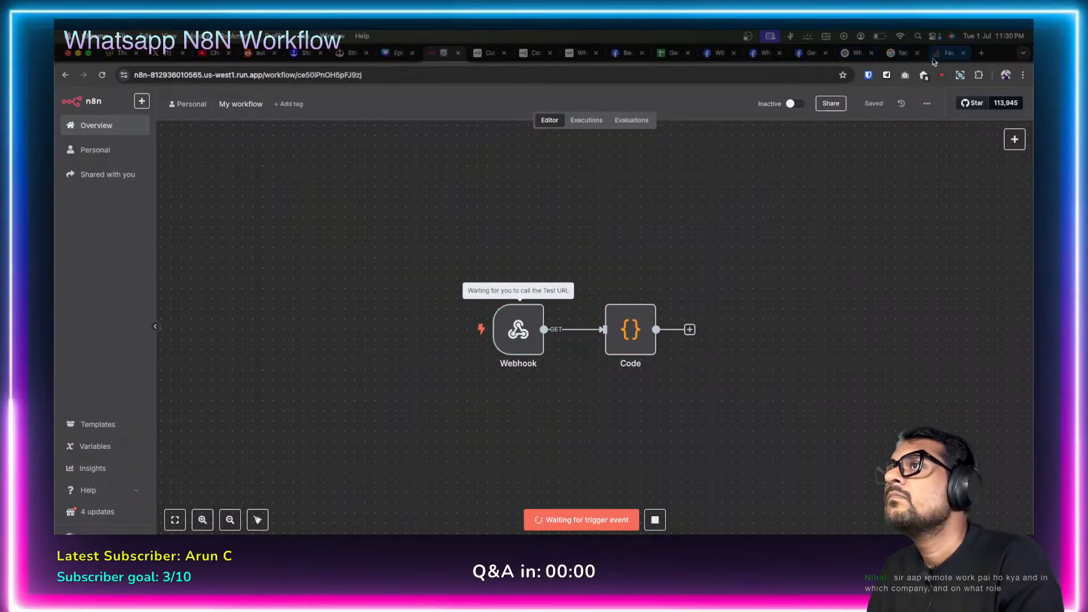
{"action": "left_click", "coordinate": [754, 54]}
{"action": "left_click", "coordinate": [719, 54]}
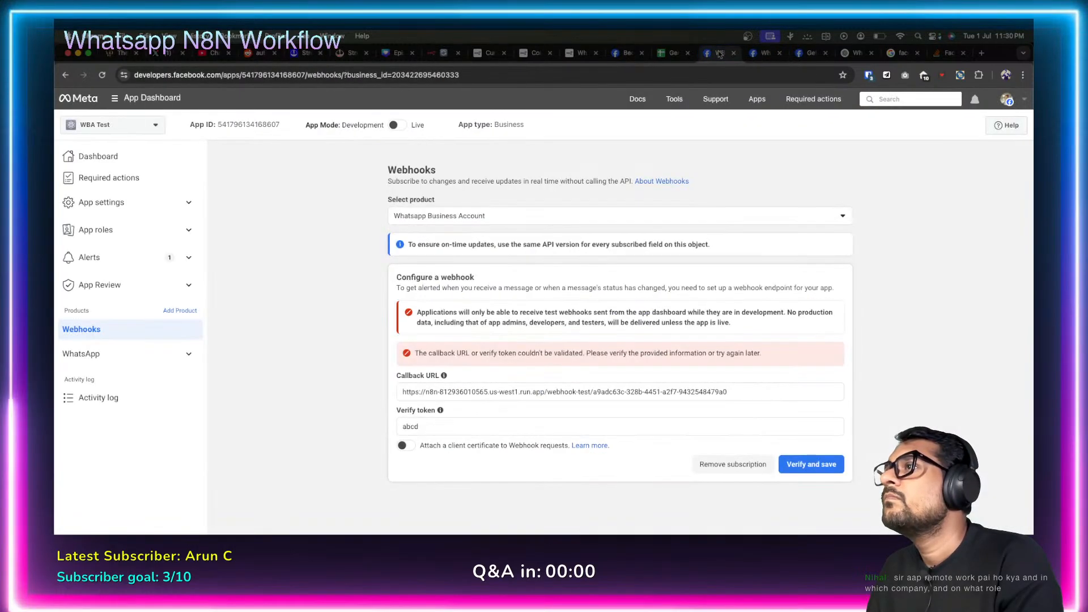
{"action": "left_click", "coordinate": [805, 464]}
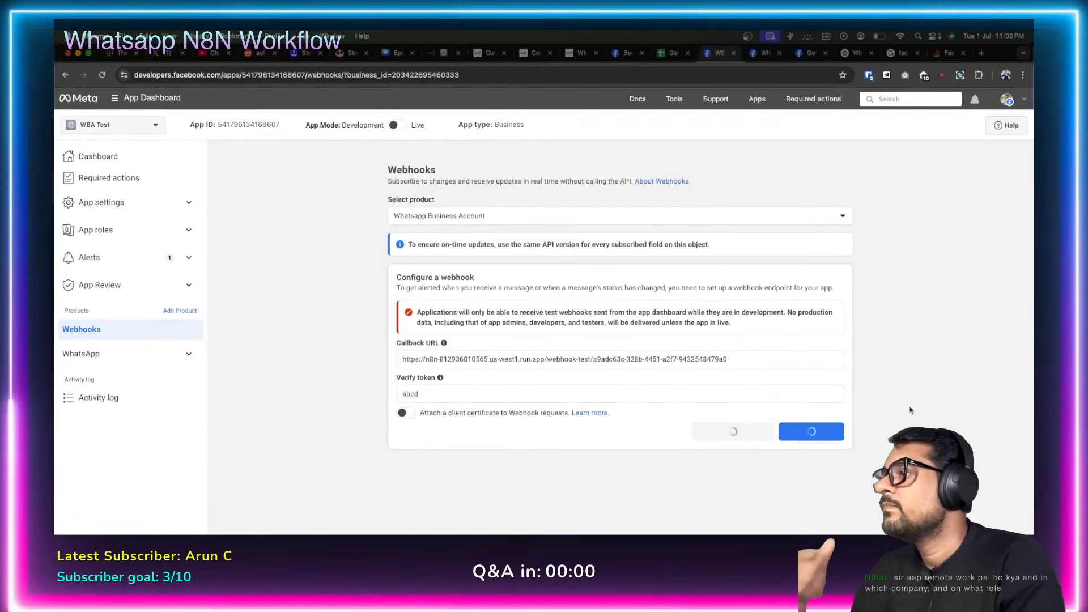
{"action": "left_click", "coordinate": [436, 52]}
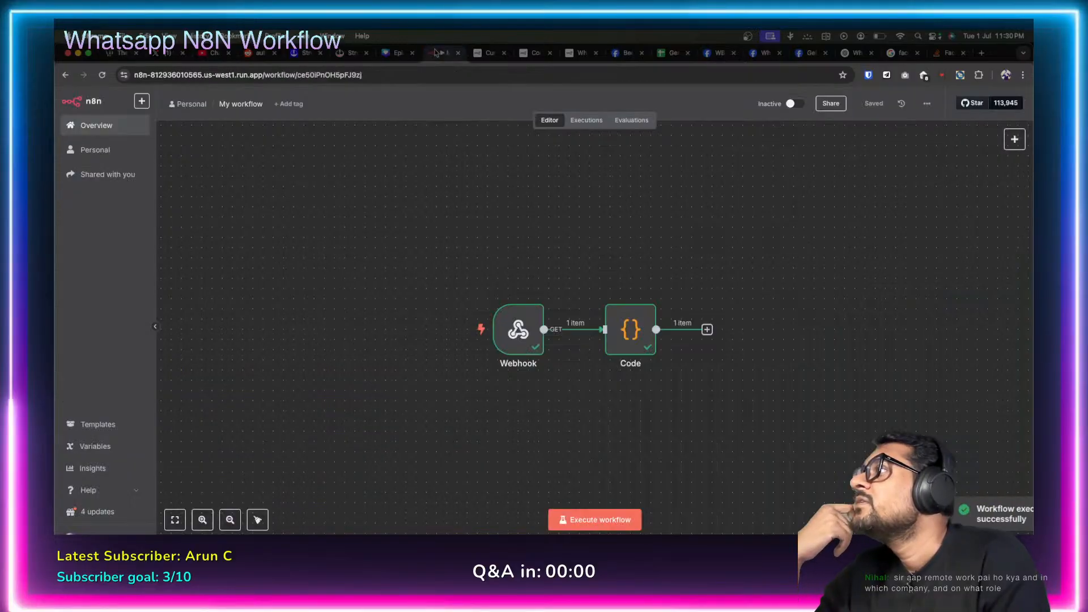
{"action": "double_click", "coordinate": [648, 340]}
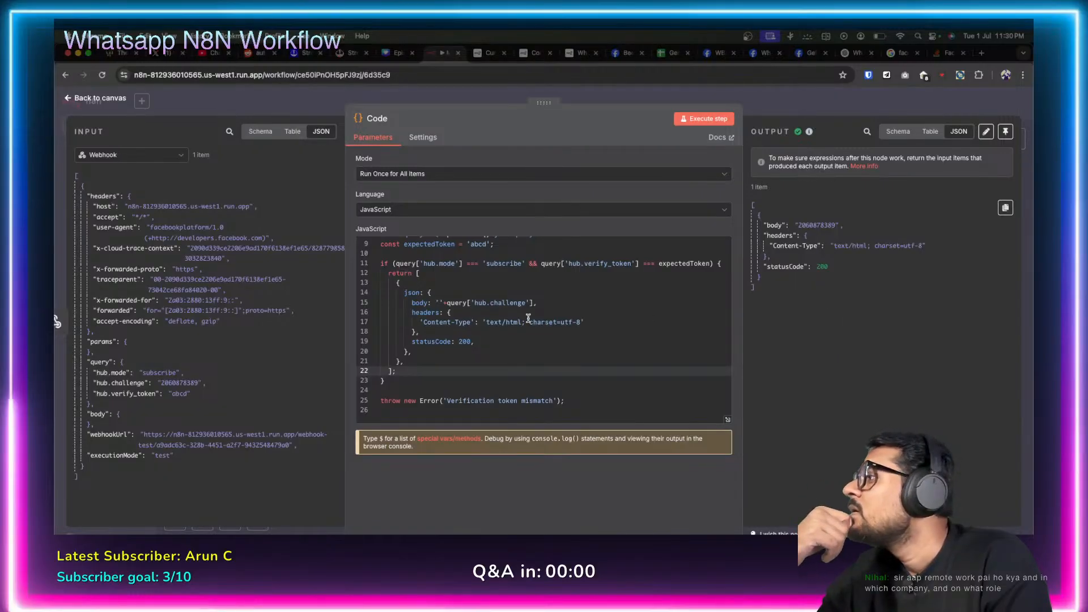
{"action": "double_click", "coordinate": [180, 383]}
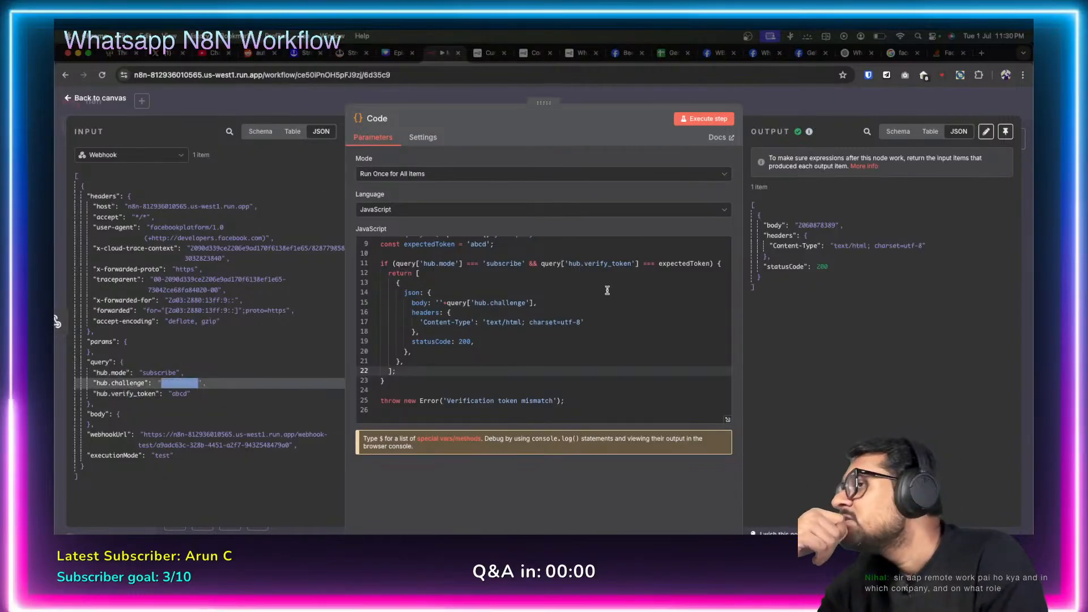
{"action": "double_click", "coordinate": [816, 226]}
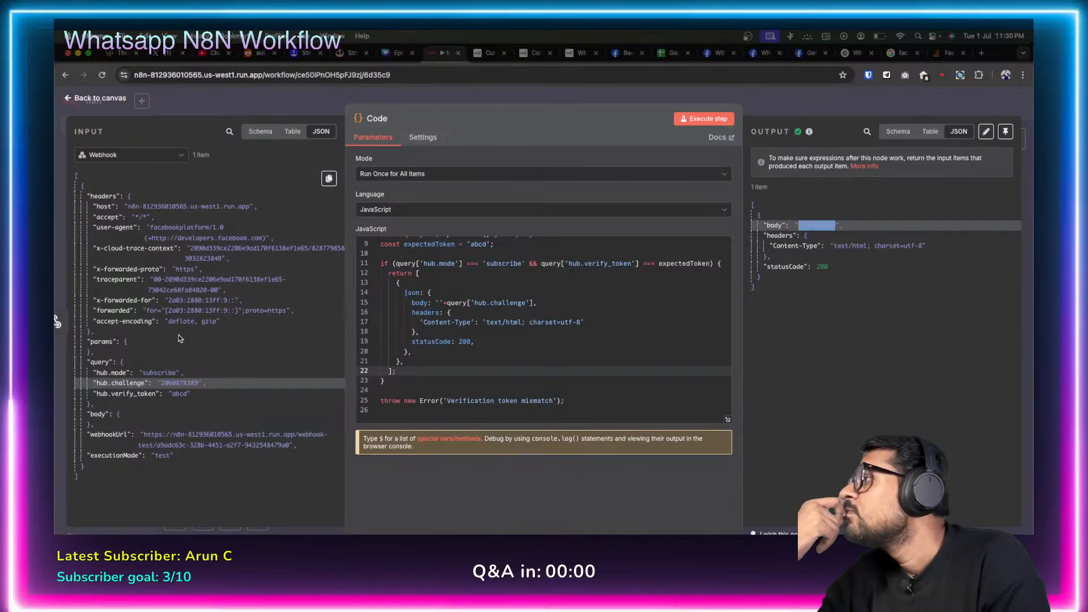
{"action": "left_click", "coordinate": [68, 100]}
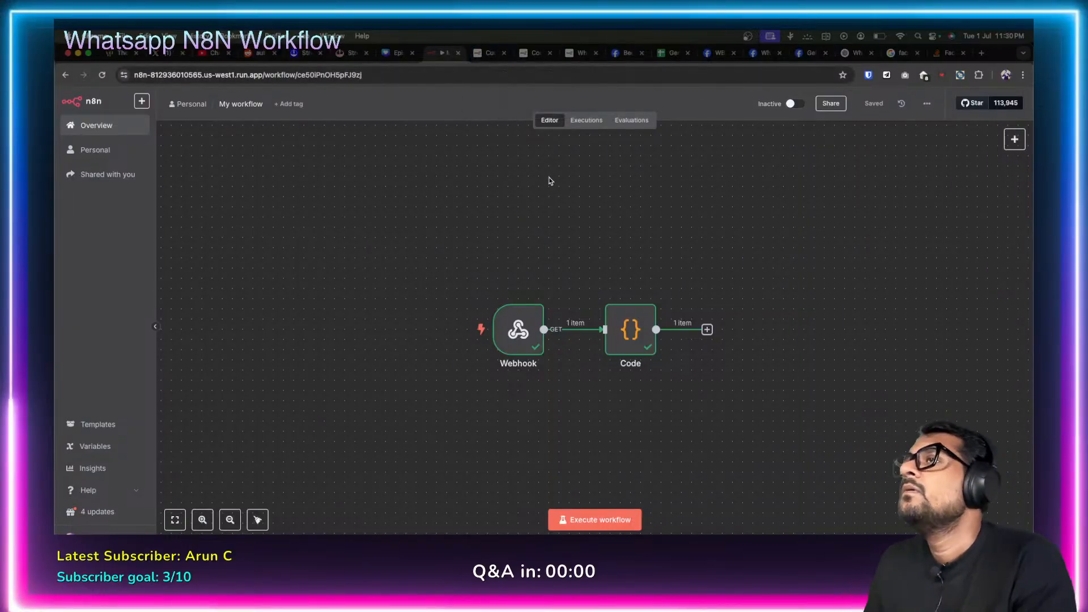
Search Google for 'n8n whatsapp webhook'.
{"action": "left_click", "coordinate": [948, 52]}
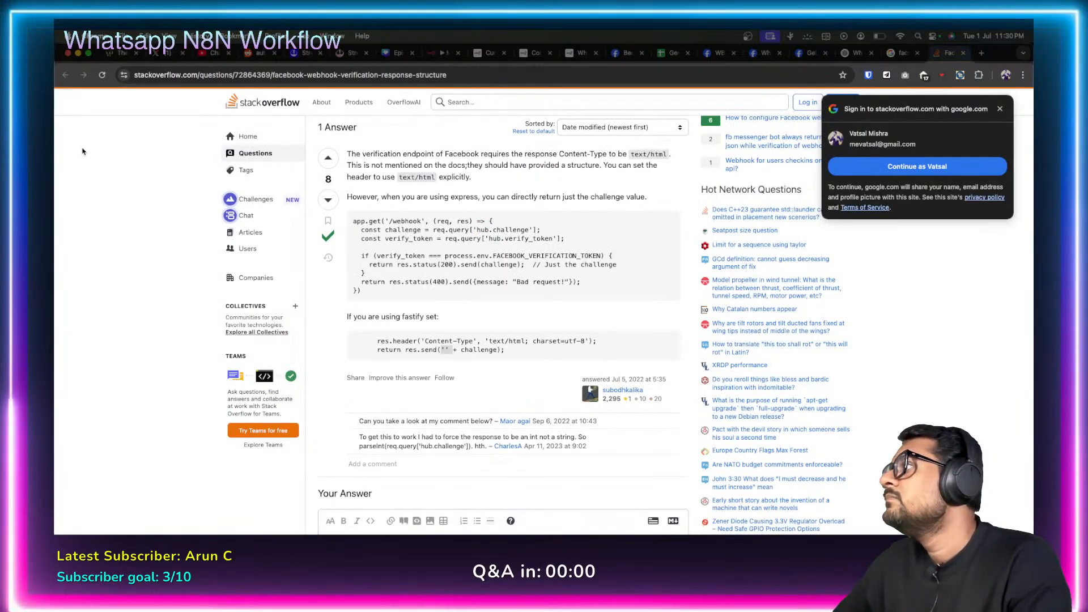
{"action": "left_click", "coordinate": [397, 77]}
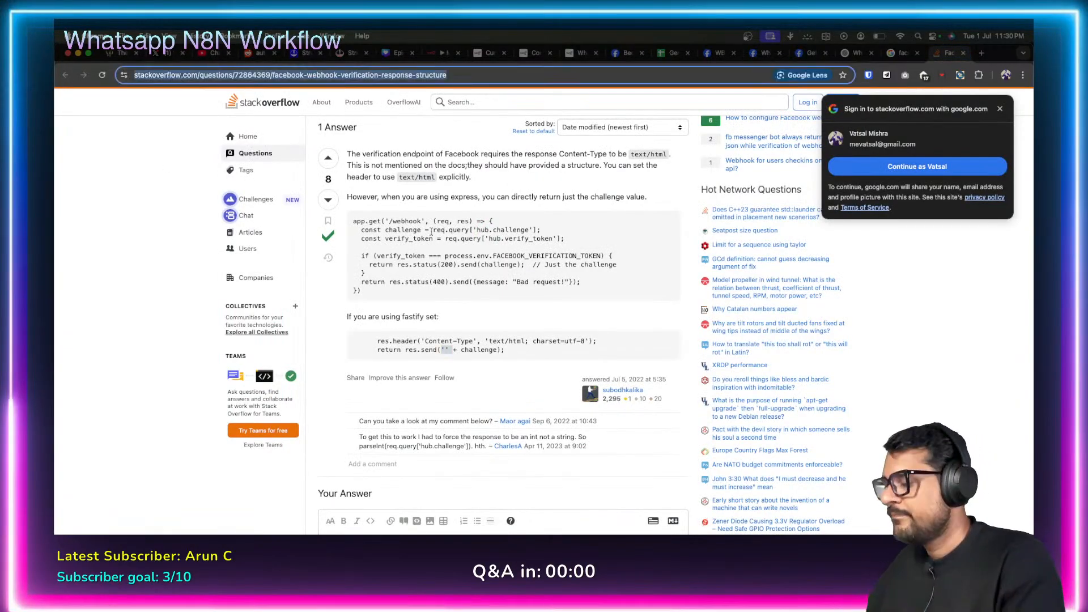
{"action": "type", "text": "n8n wha"}
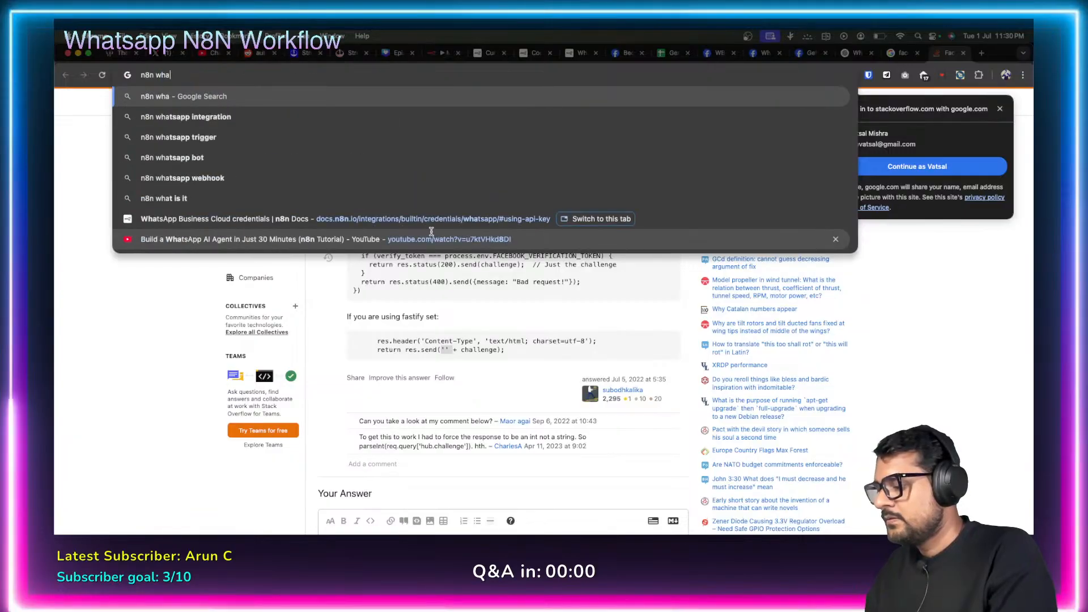
{"action": "type", "text": "tsapp webhook"}
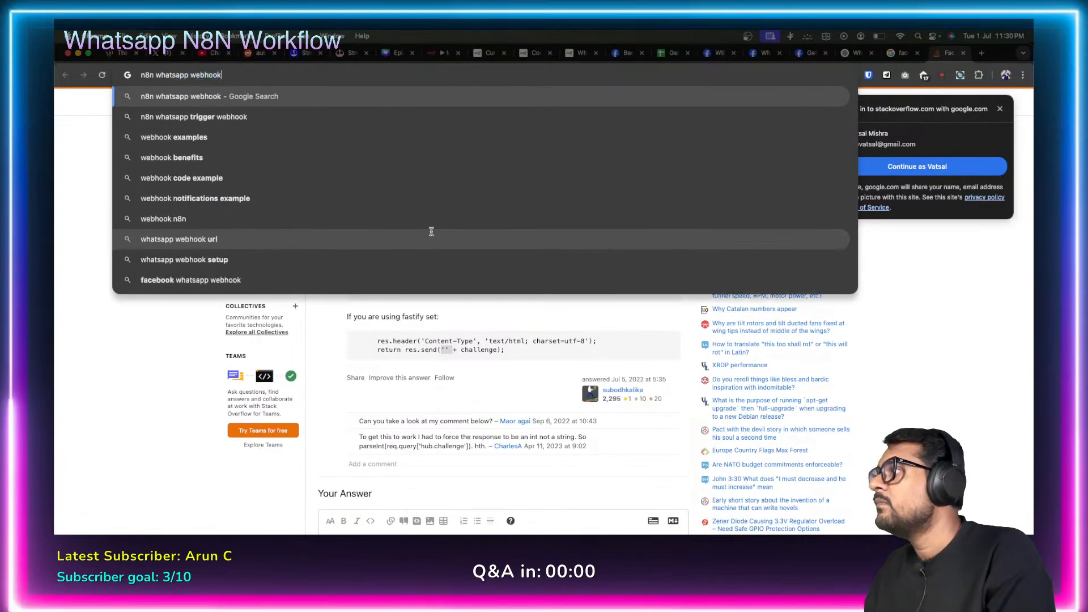
{"action": "key", "text": "Return"}
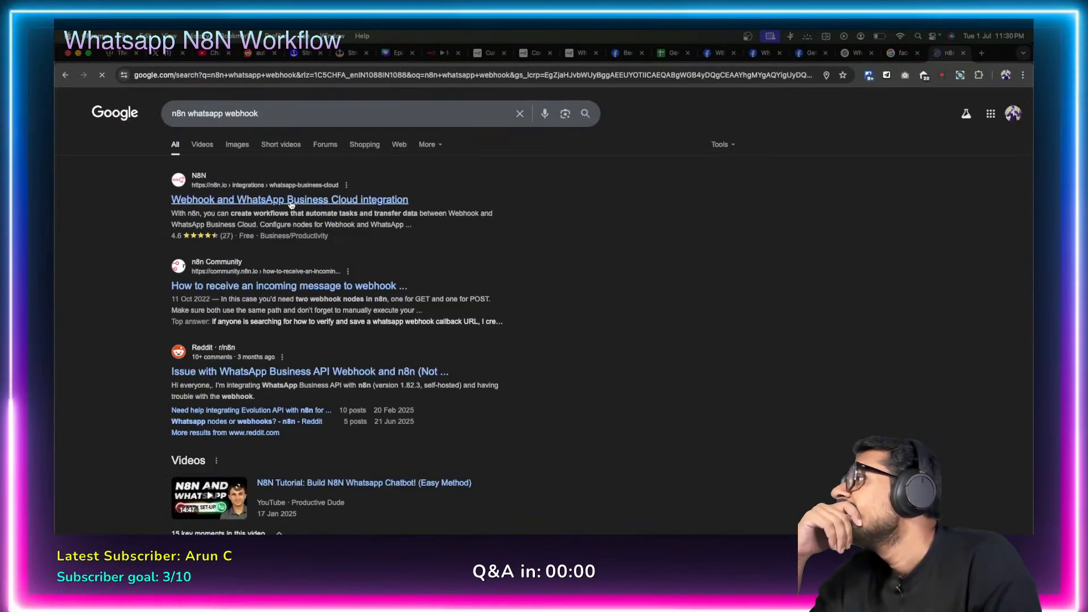
Open the n8n Community WhatsApp webhook thread and open a reply's linked instructions in a new tab.
{"action": "left_click", "coordinate": [302, 286]}
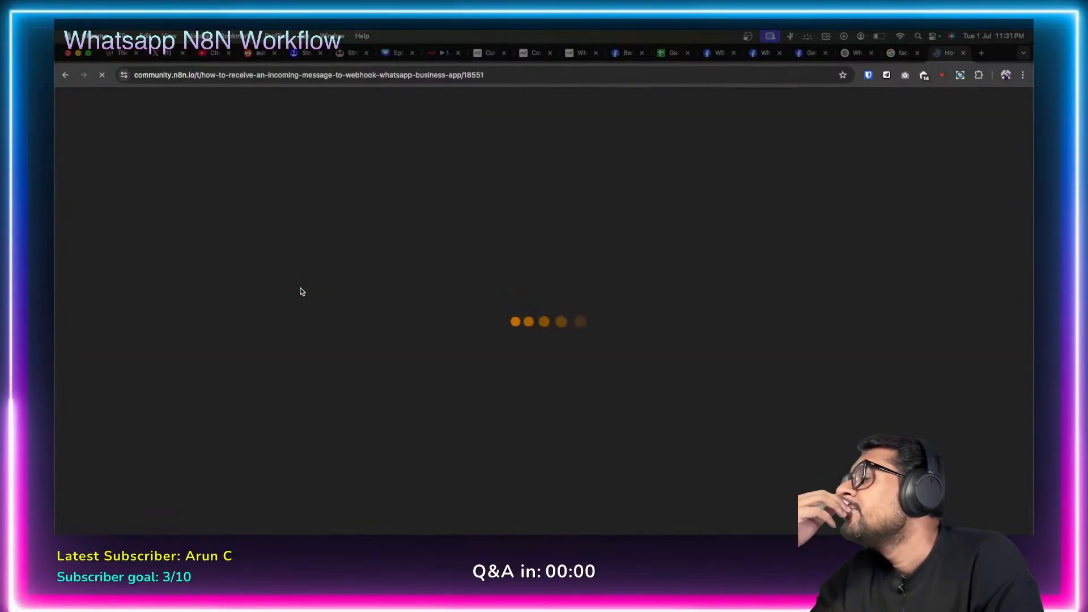
{"action": "scroll", "coordinate": [346, 304], "scroll_direction": "down", "scroll_amount": 5}
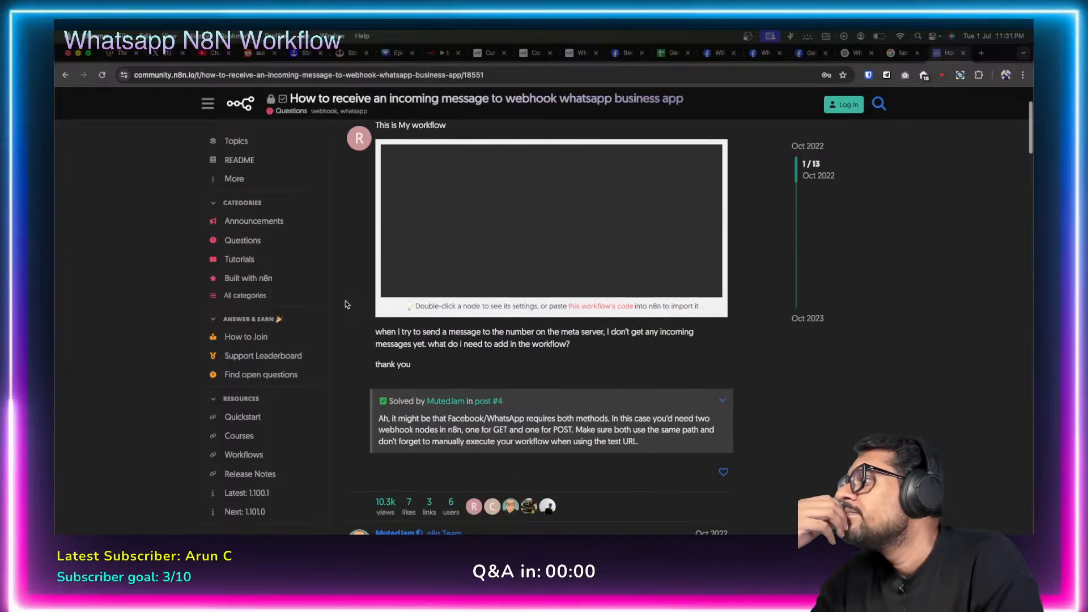
{"action": "scroll", "coordinate": [347, 304], "scroll_direction": "down", "scroll_amount": 5}
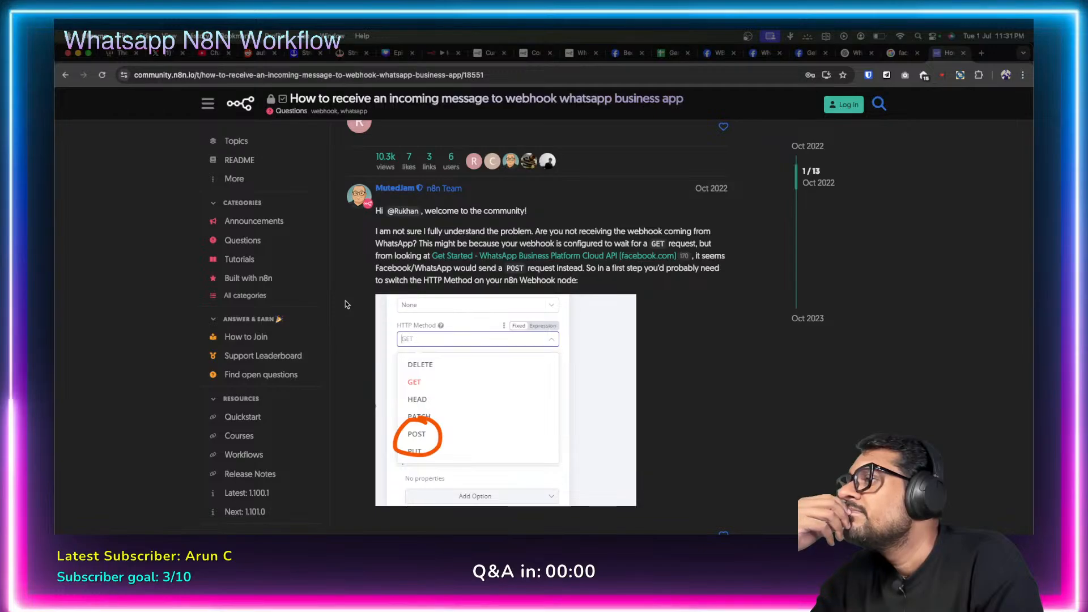
{"action": "scroll", "coordinate": [347, 304], "scroll_direction": "down", "scroll_amount": 1}
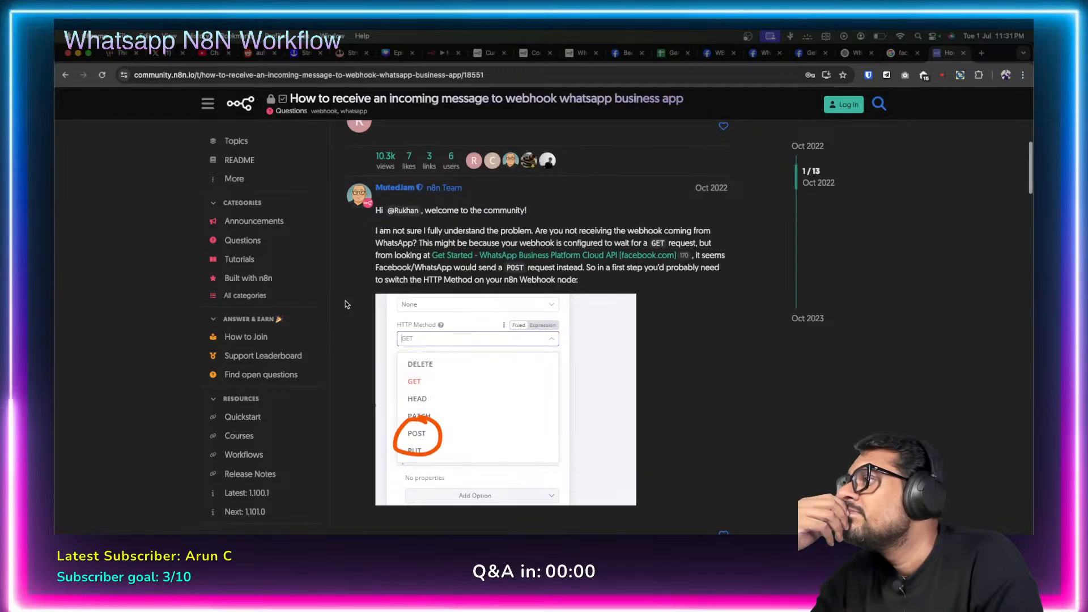
{"action": "scroll", "coordinate": [347, 304], "scroll_direction": "down", "scroll_amount": 5}
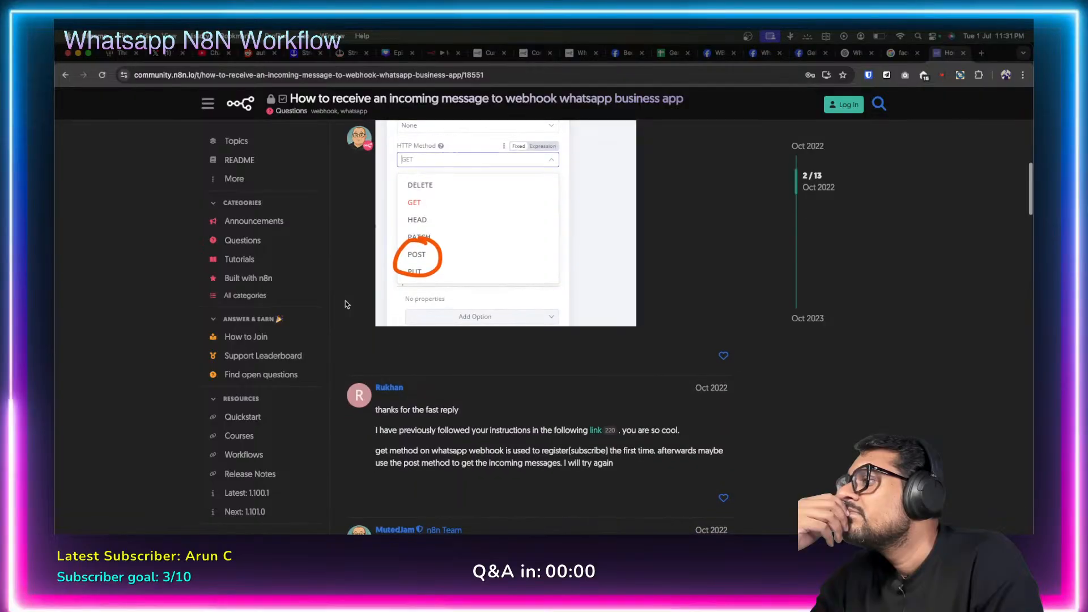
{"action": "scroll", "coordinate": [346, 304], "scroll_direction": "down", "scroll_amount": 1}
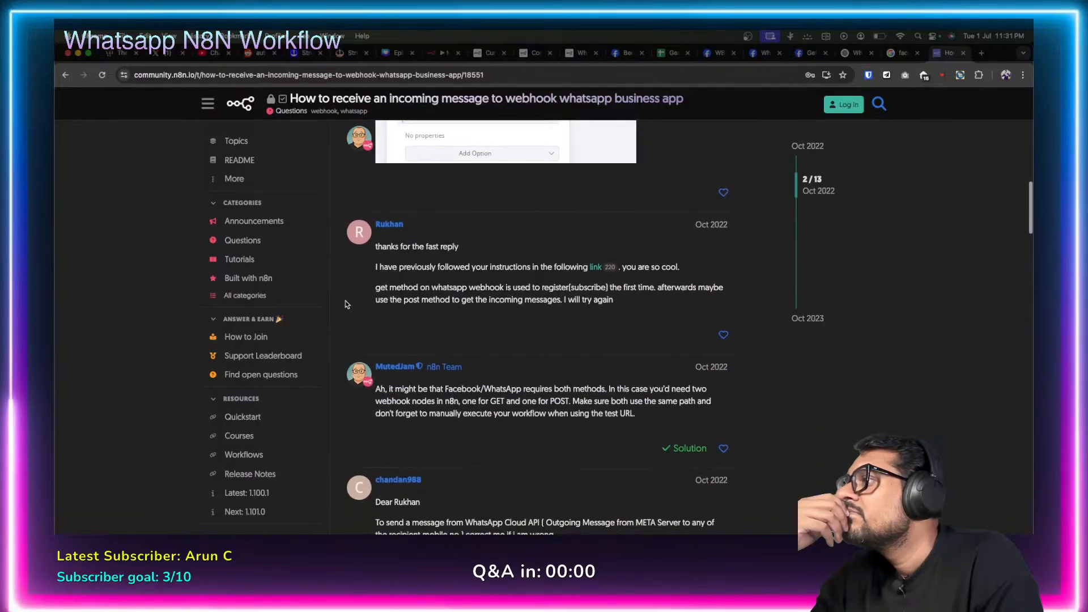
{"action": "right_click", "coordinate": [595, 271]}
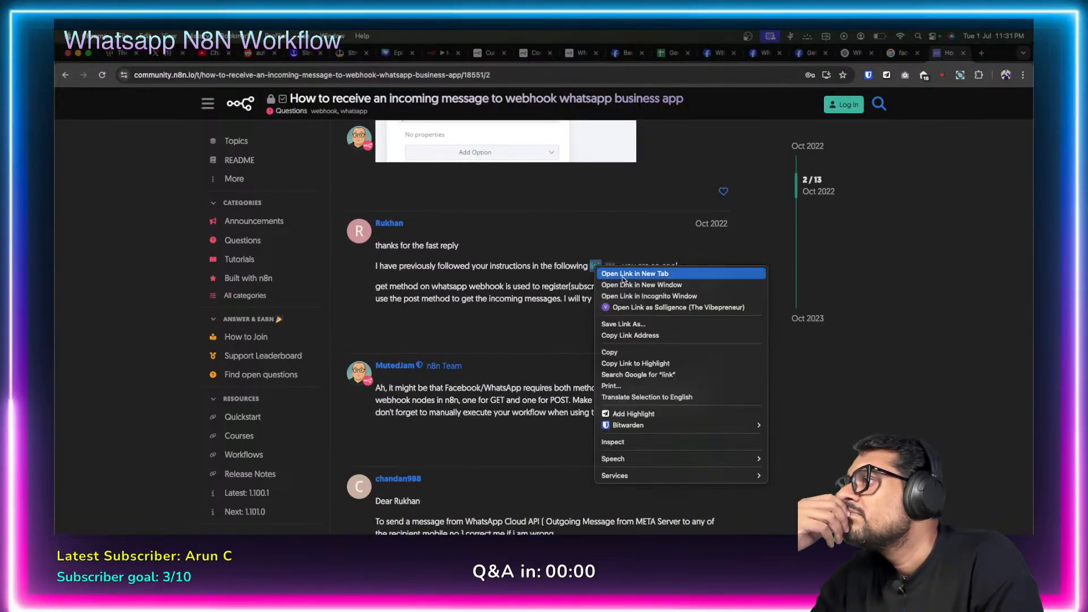
{"action": "left_click", "coordinate": [622, 275]}
Scroll the thread down to the reply embedding the Webhook → IF → Set → Respond to Webhook template.
{"action": "scroll", "coordinate": [555, 320], "scroll_direction": "down", "scroll_amount": 1}
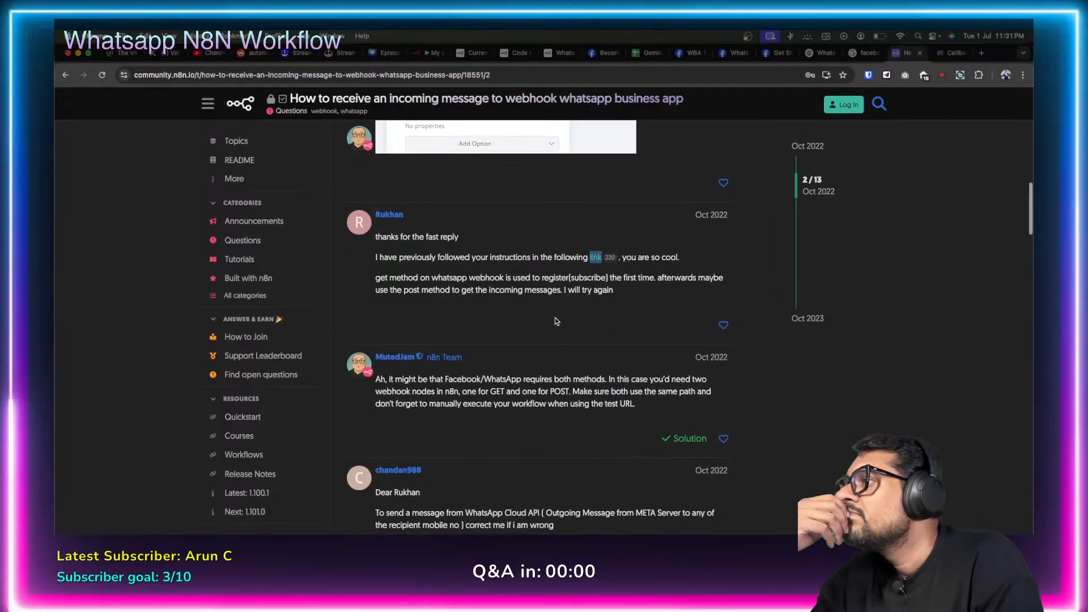
{"action": "scroll", "coordinate": [556, 320], "scroll_direction": "down", "scroll_amount": 2}
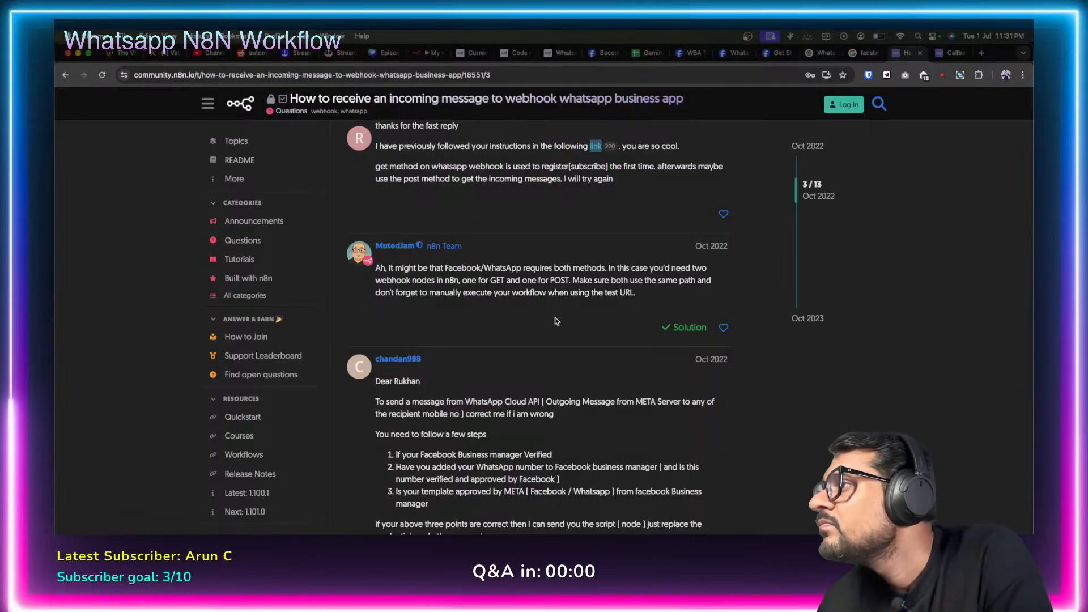
{"action": "scroll", "coordinate": [556, 321], "scroll_direction": "down", "scroll_amount": 4}
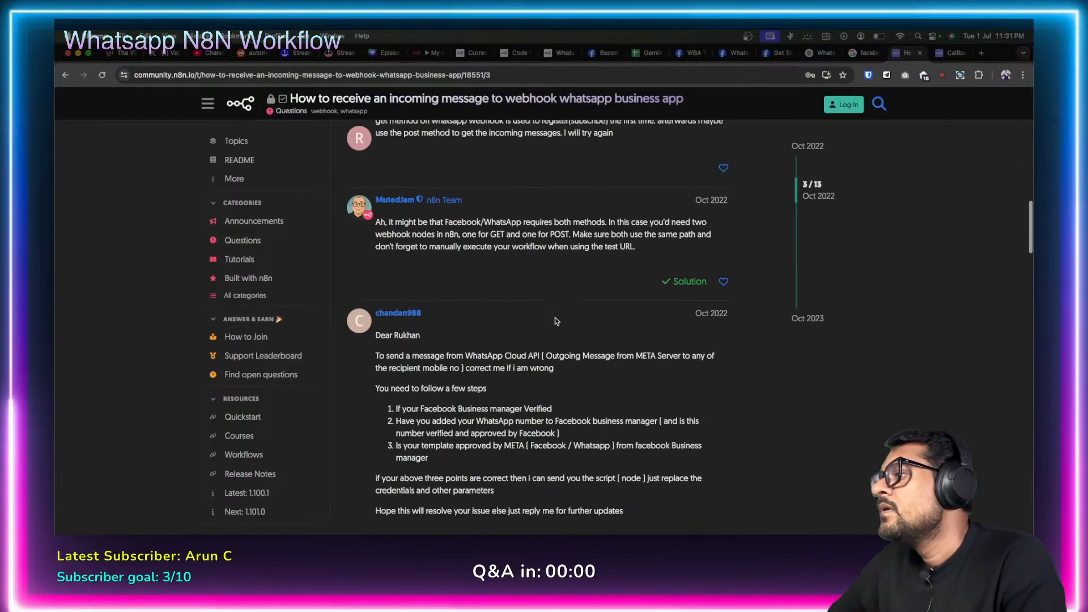
{"action": "scroll", "coordinate": [556, 321], "scroll_direction": "down", "scroll_amount": 7}
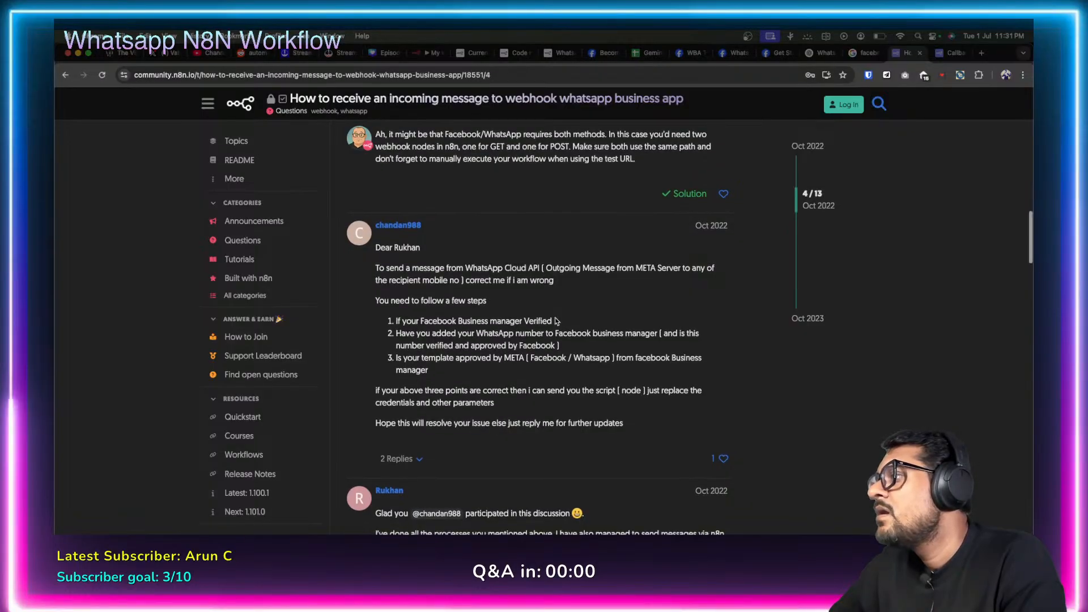
{"action": "scroll", "coordinate": [556, 320], "scroll_direction": "down", "scroll_amount": 2}
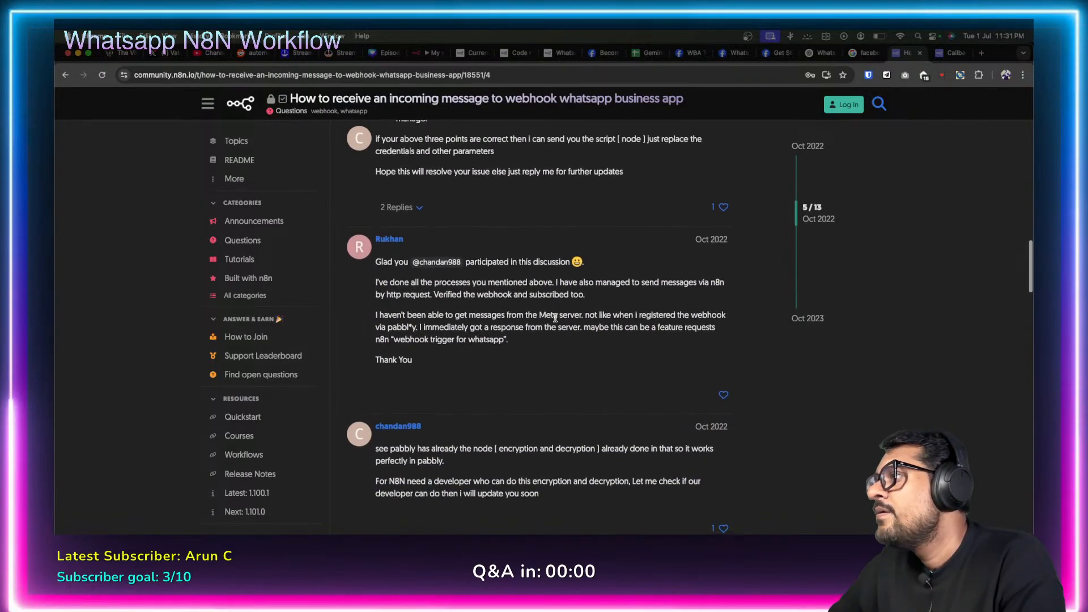
{"action": "scroll", "coordinate": [556, 320], "scroll_direction": "down", "scroll_amount": 7}
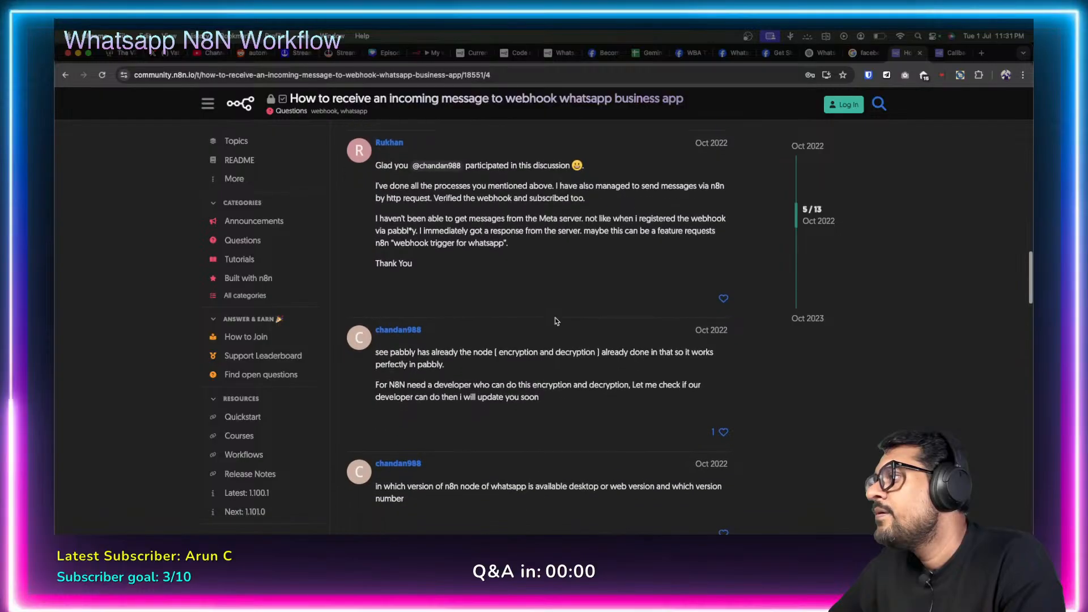
{"action": "scroll", "coordinate": [556, 321], "scroll_direction": "down", "scroll_amount": 5}
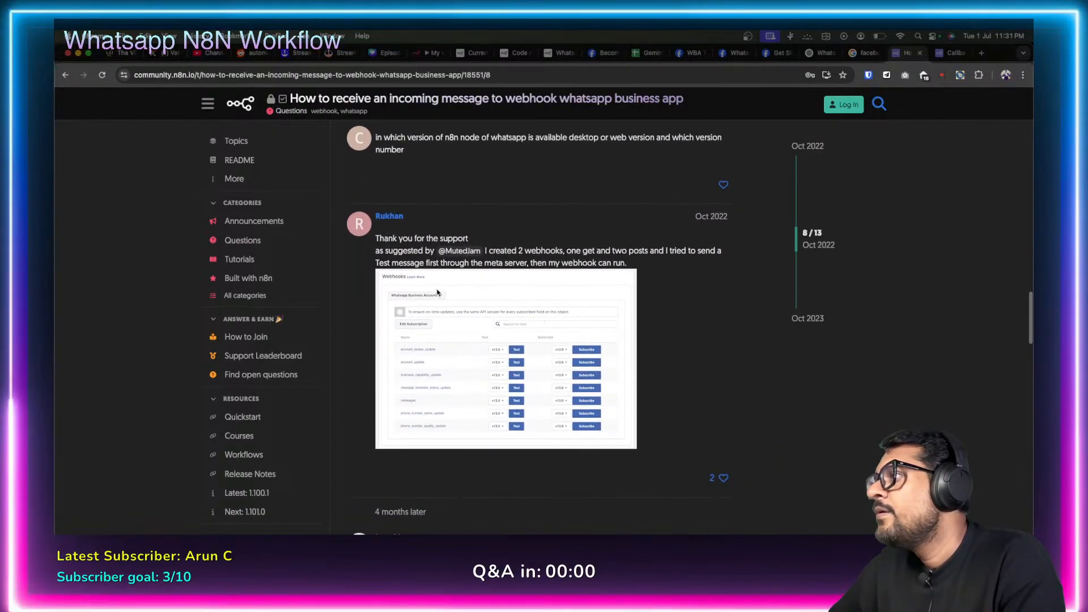
{"action": "scroll", "coordinate": [473, 293], "scroll_direction": "down", "scroll_amount": 1}
{"action": "scroll", "coordinate": [473, 293], "scroll_direction": "down", "scroll_amount": 8}
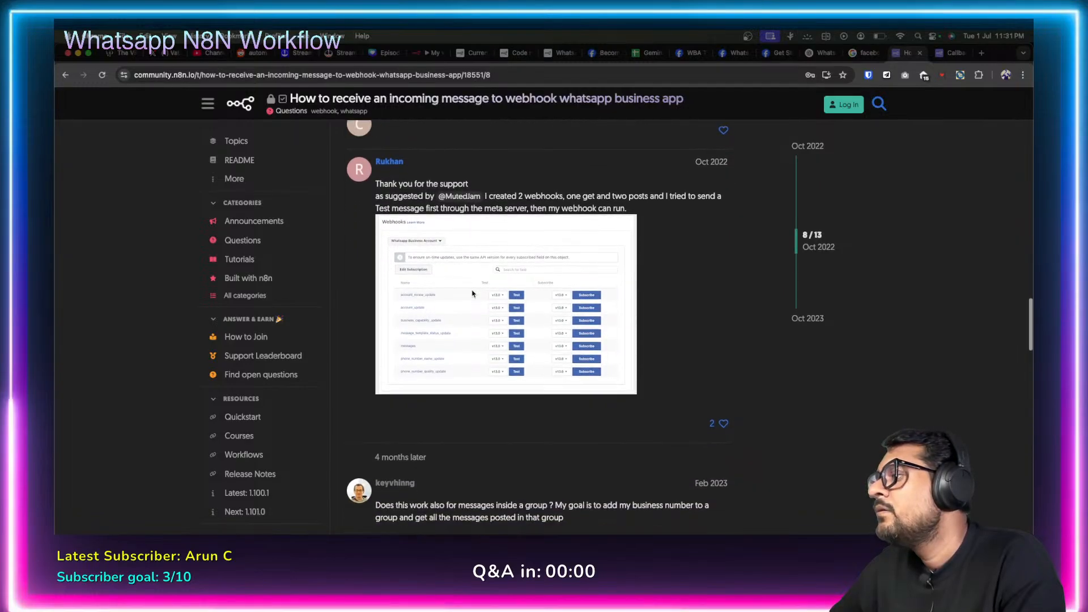
{"action": "scroll", "coordinate": [472, 290], "scroll_direction": "down", "scroll_amount": 5}
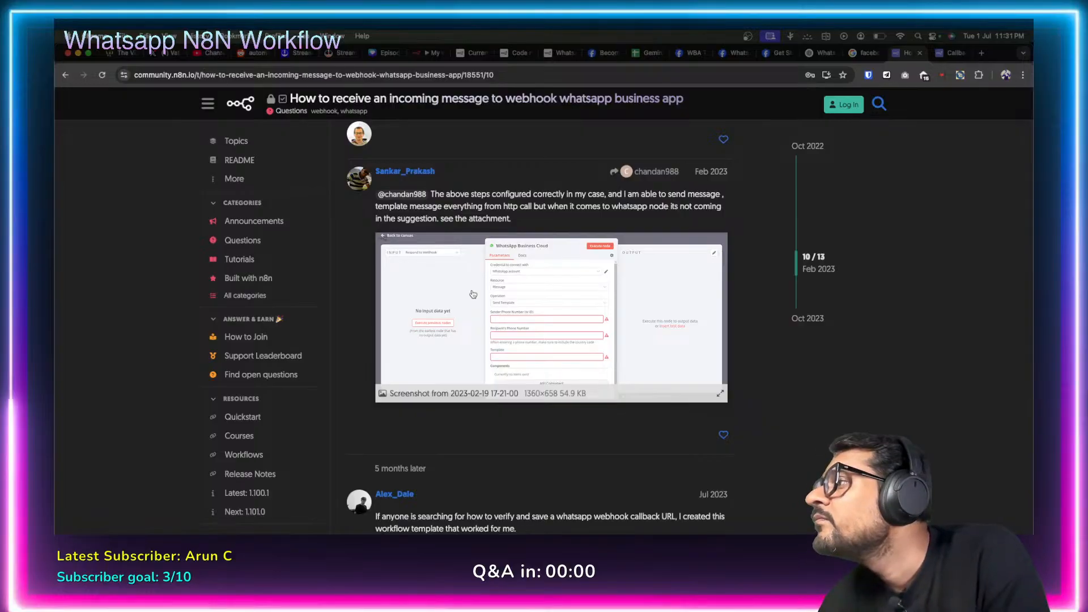
{"action": "scroll", "coordinate": [473, 293], "scroll_direction": "down", "scroll_amount": 7}
{"action": "scroll", "coordinate": [471, 290], "scroll_direction": "down", "scroll_amount": 3}
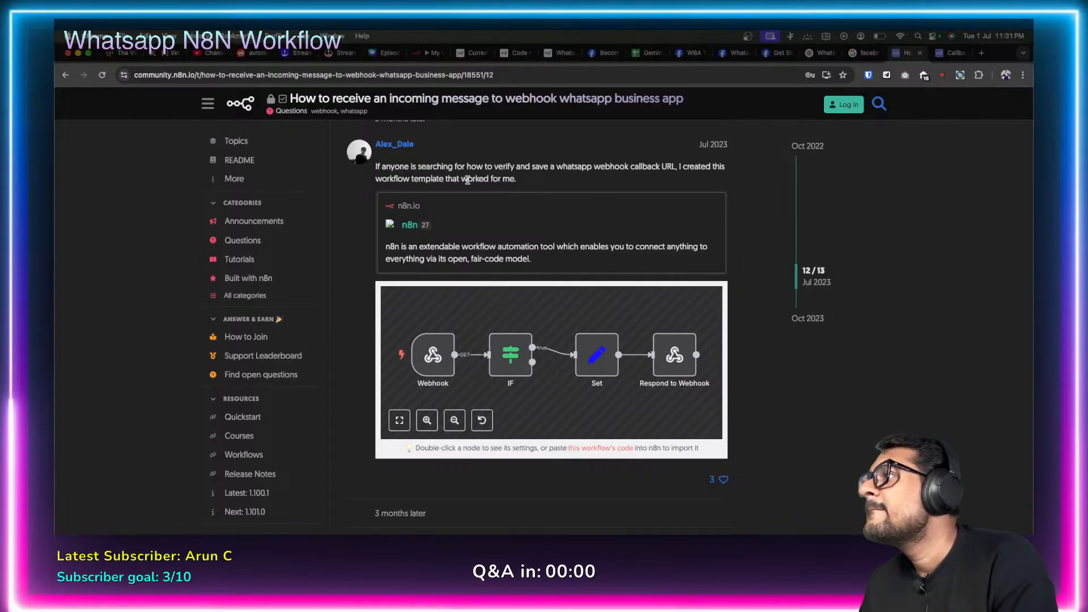
{"action": "scroll", "coordinate": [358, 290], "scroll_direction": "down", "scroll_amount": 1}
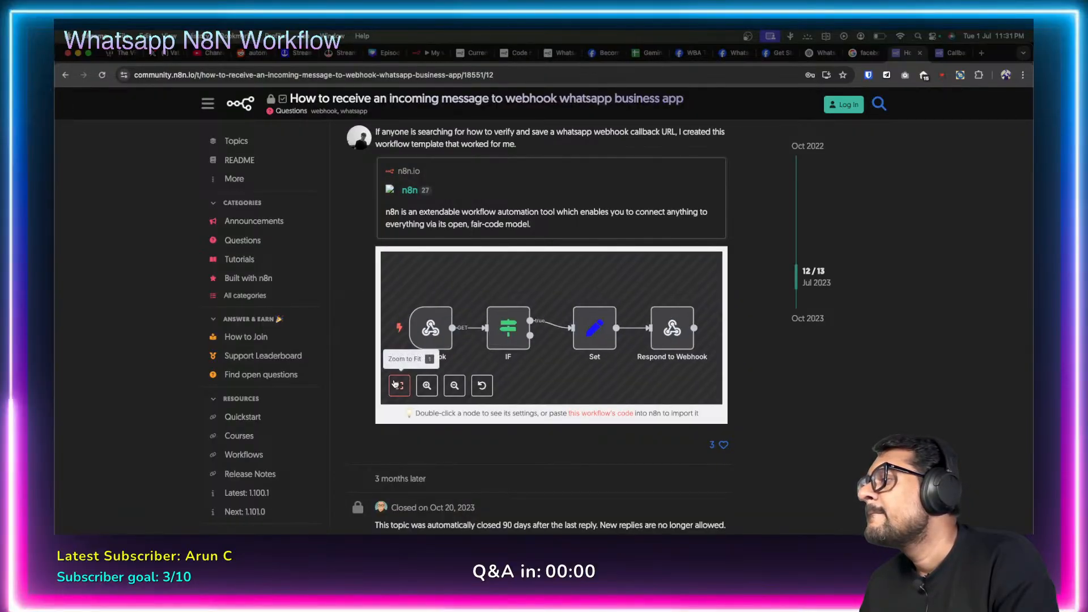
Inspect the template's Webhook, IF, Set and Respond to Webhook node settings one by one.
{"action": "double_click", "coordinate": [433, 335]}
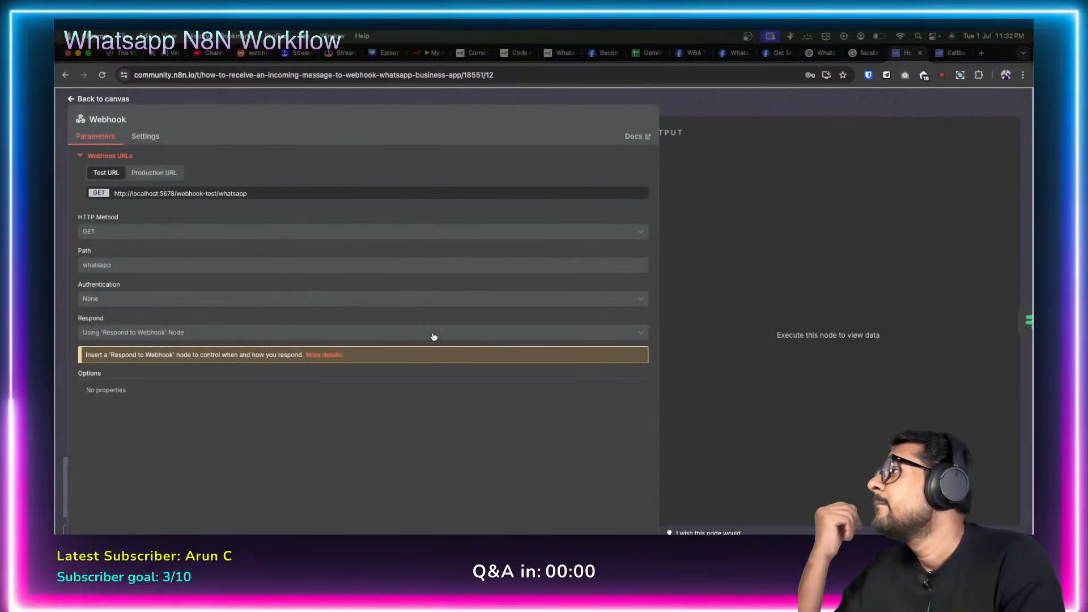
{"action": "left_click", "coordinate": [70, 99]}
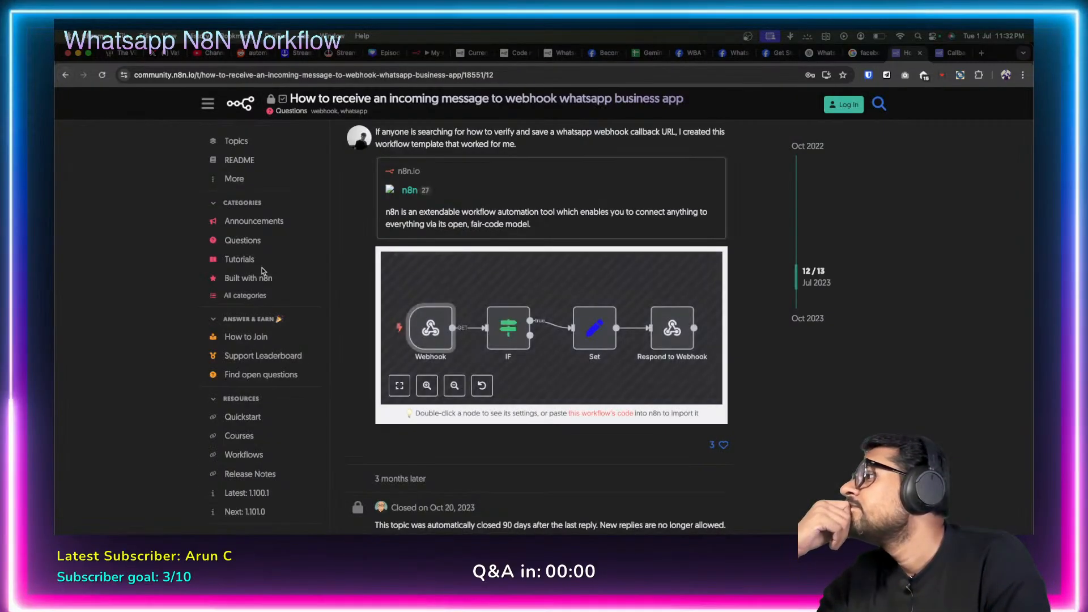
{"action": "double_click", "coordinate": [505, 329]}
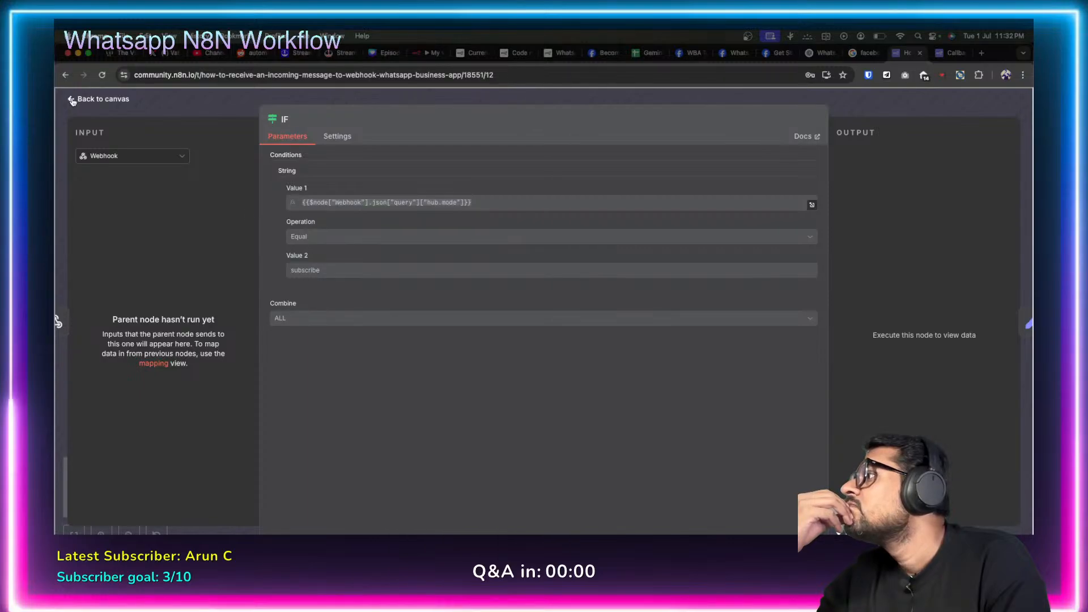
{"action": "left_click", "coordinate": [71, 100]}
{"action": "double_click", "coordinate": [584, 329]}
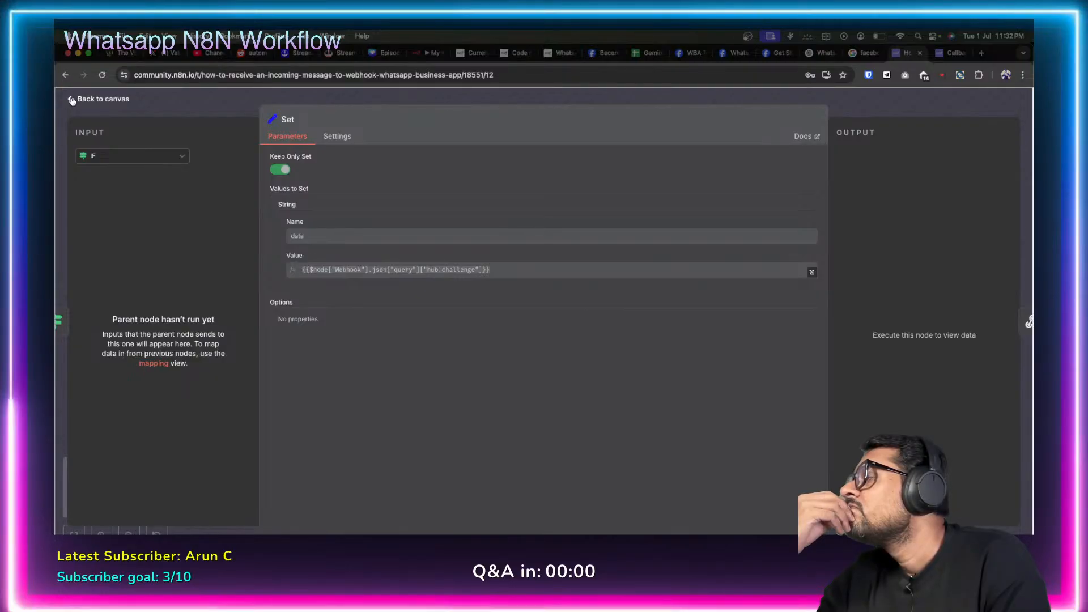
{"action": "left_click", "coordinate": [72, 100]}
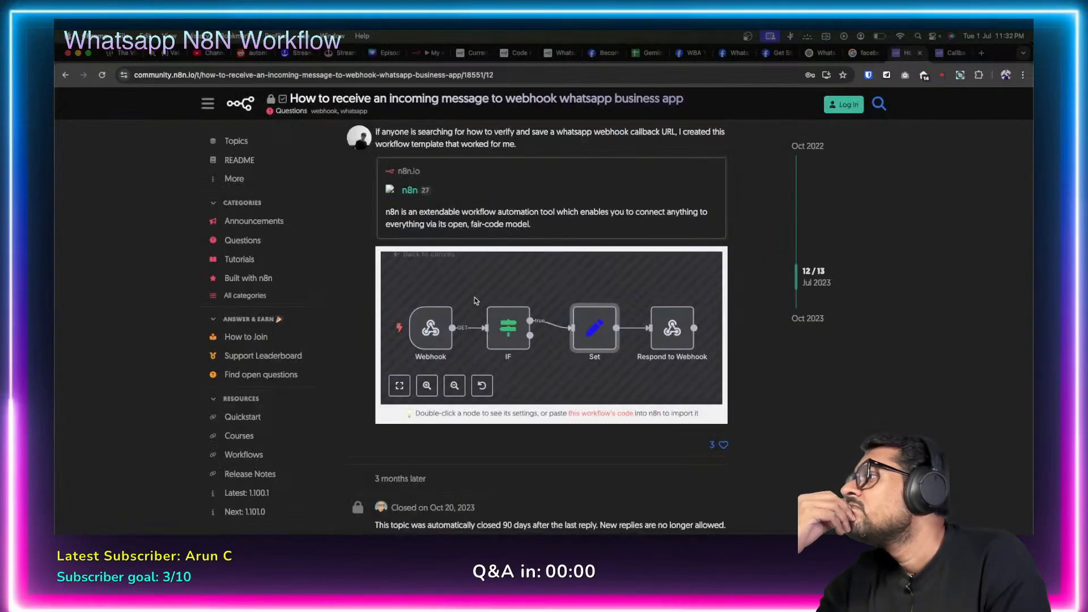
{"action": "double_click", "coordinate": [666, 331]}
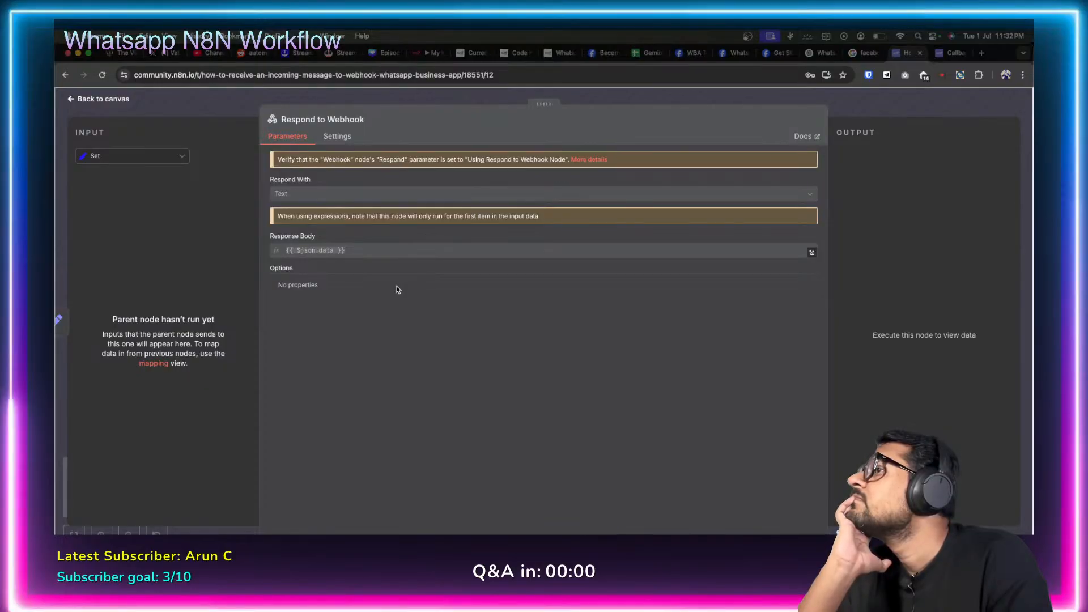
{"action": "left_click", "coordinate": [70, 100]}
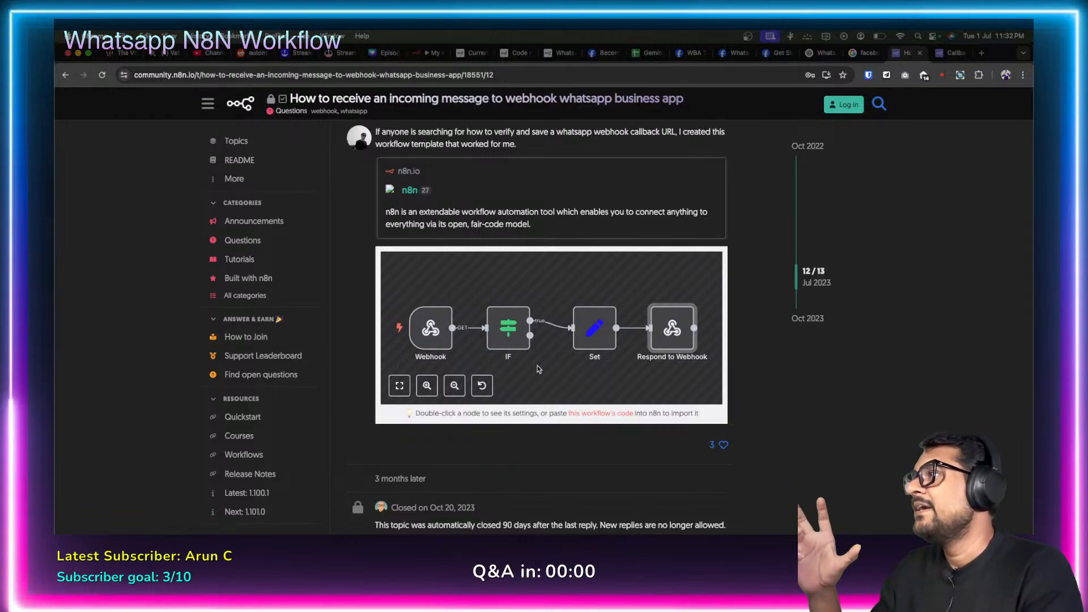
Reopen the template's IF node and select its hub.mode Value 1 expression.
{"action": "double_click", "coordinate": [508, 328]}
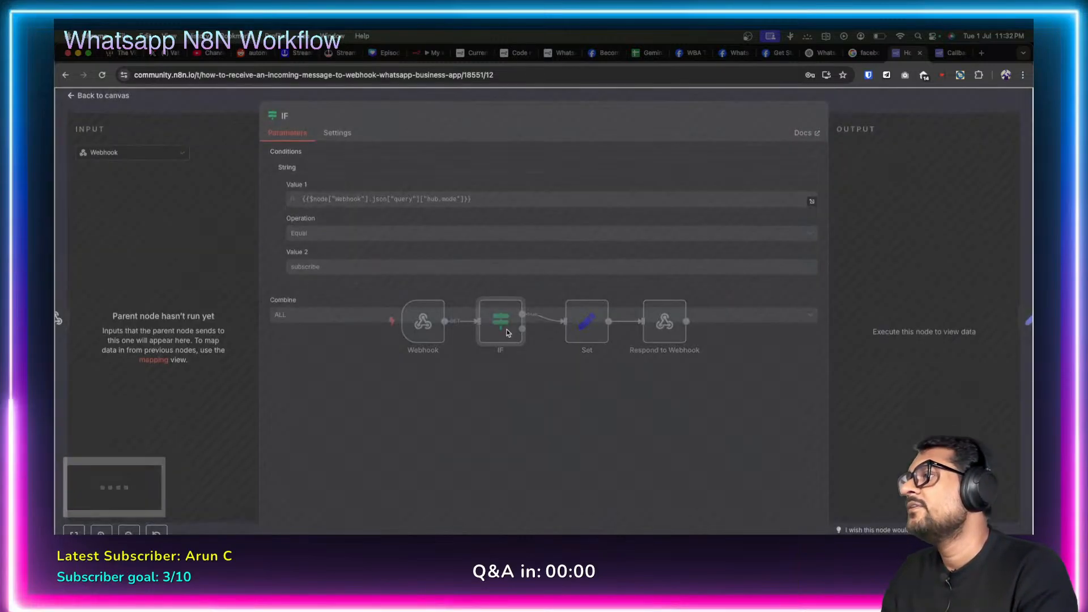
{"action": "double_click", "coordinate": [348, 202]}
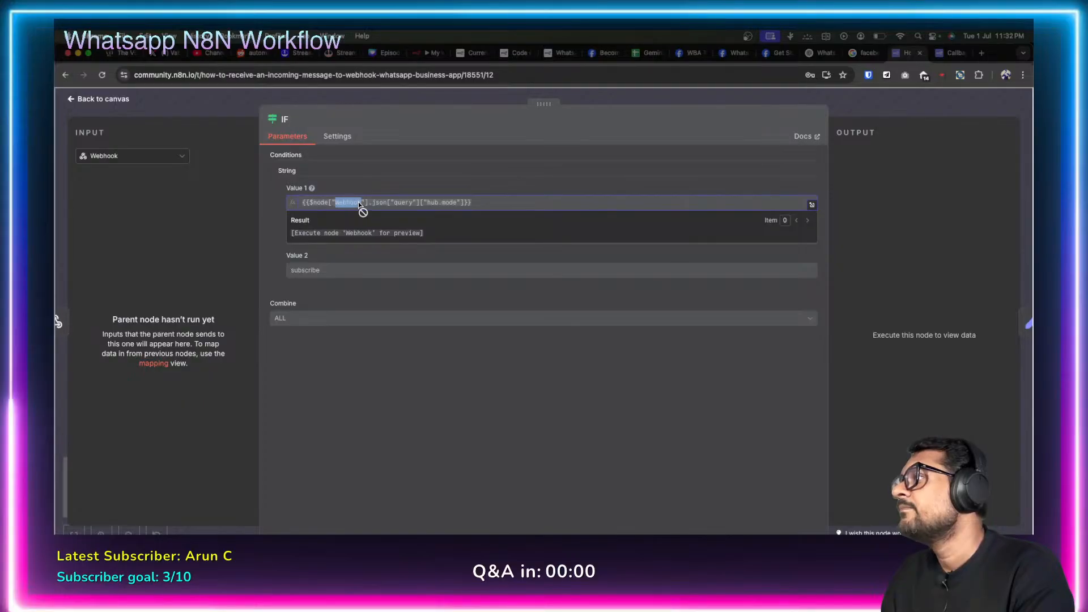
{"action": "triple_click", "coordinate": [359, 203]}
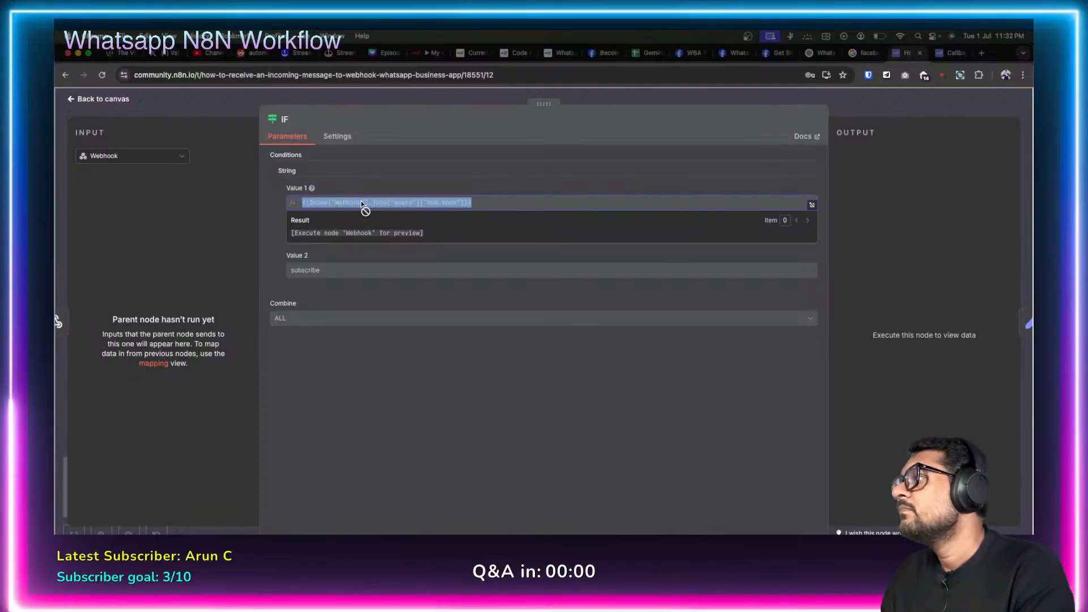
{"action": "left_click", "coordinate": [451, 417]}
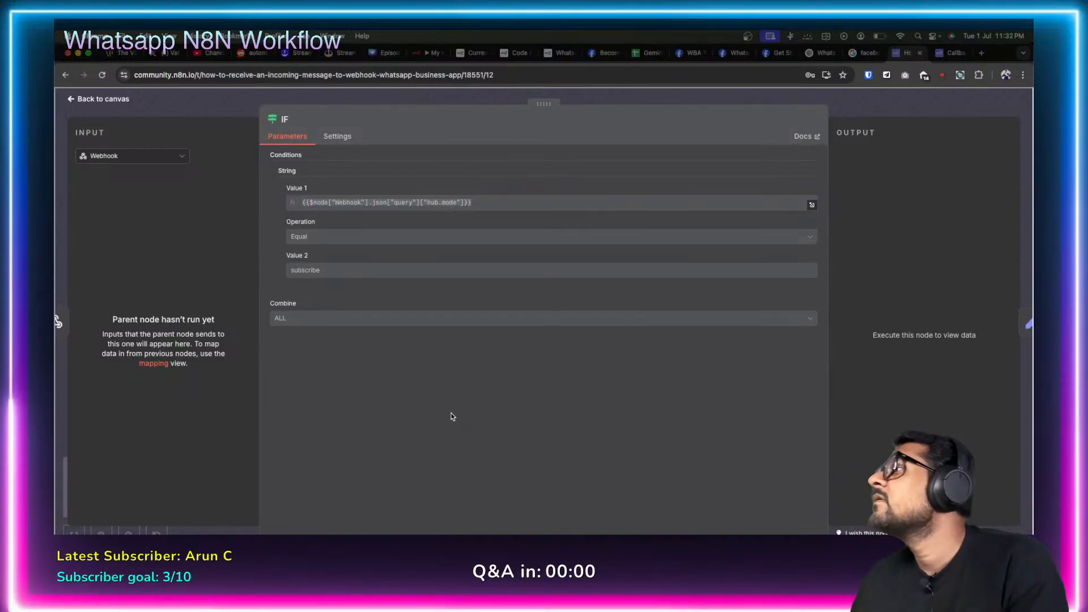
{"action": "left_click", "coordinate": [426, 53]}
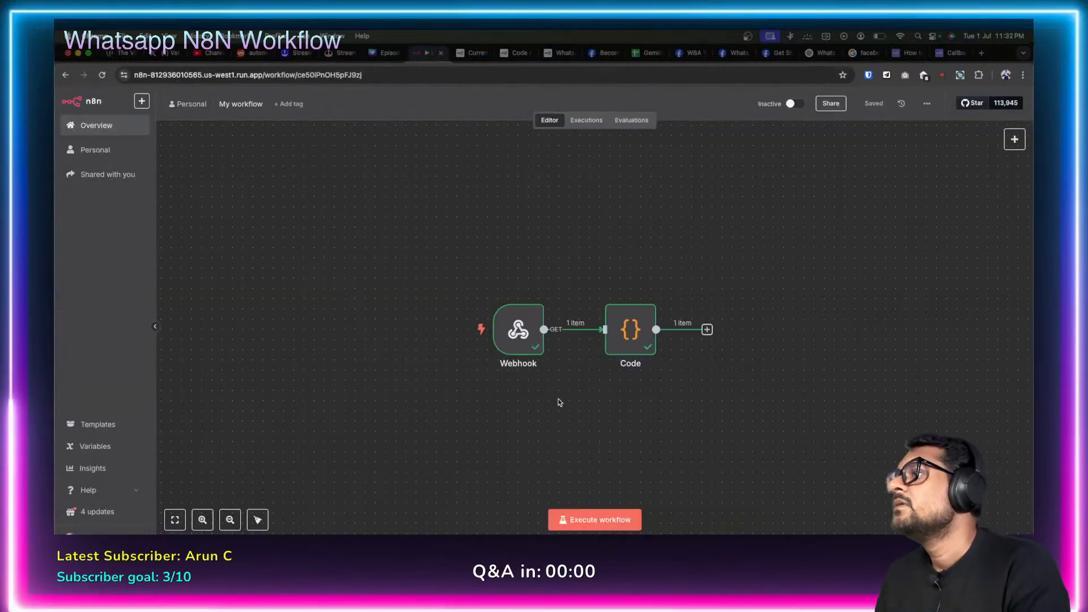
Delete the Code node and add an If node after the Webhook.
{"action": "left_click", "coordinate": [636, 292]}
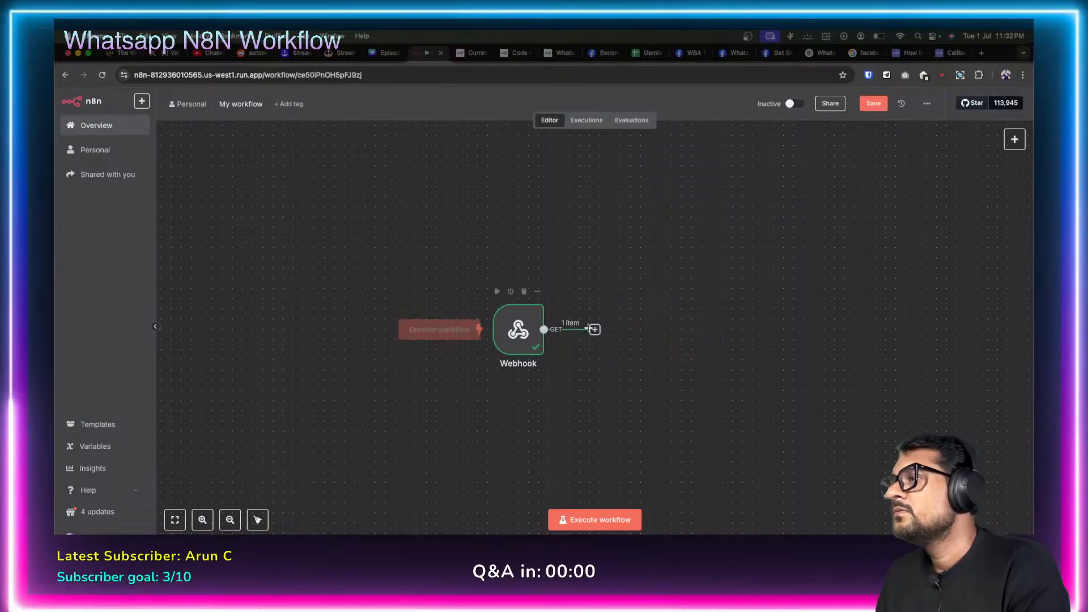
{"action": "left_click", "coordinate": [595, 330]}
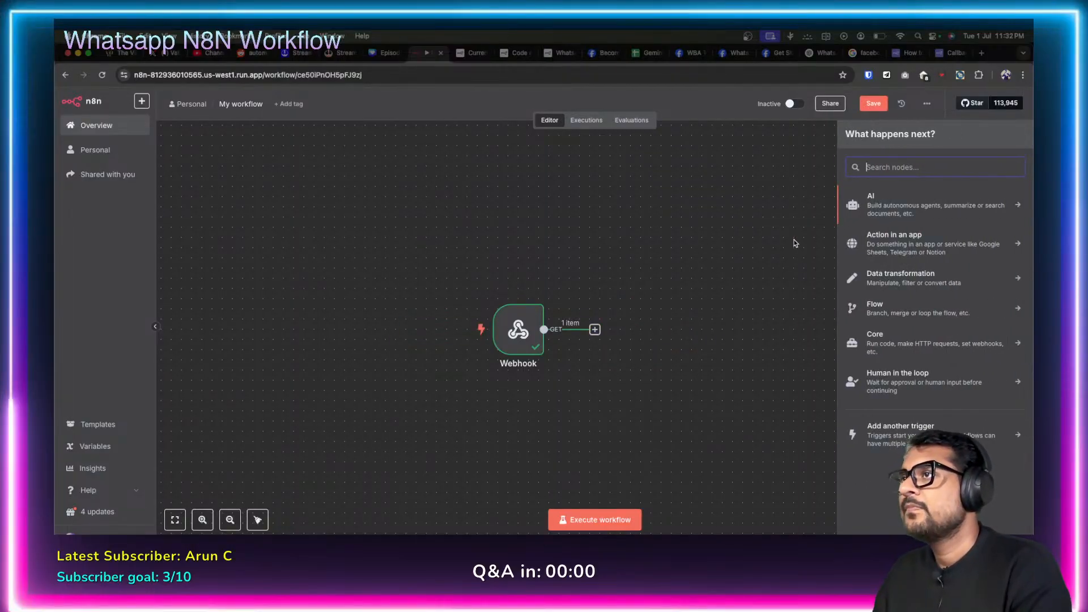
{"action": "type", "text": "if"}
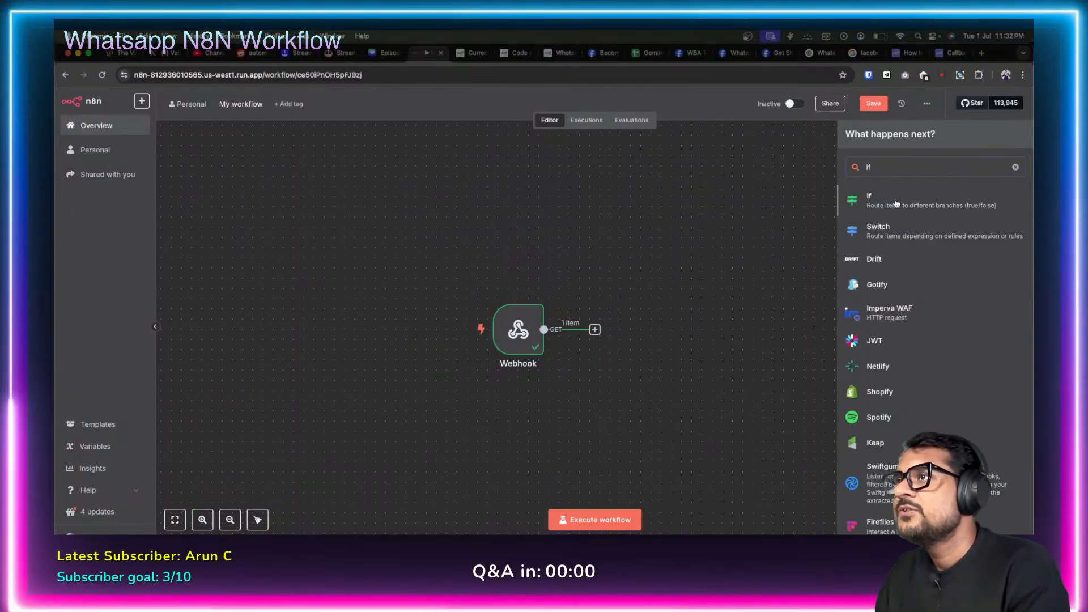
{"action": "left_click", "coordinate": [897, 202]}
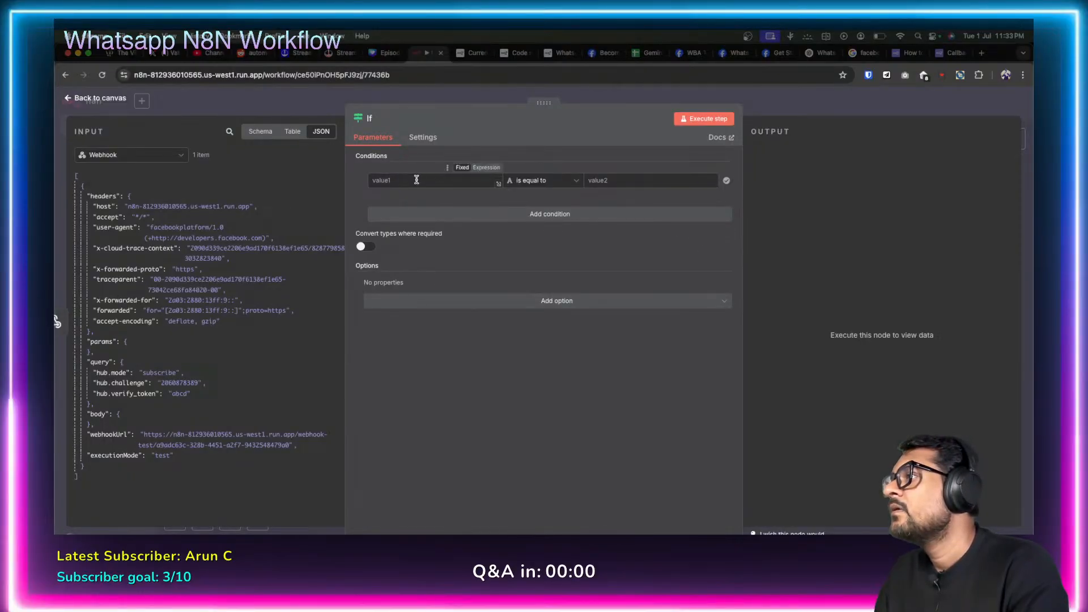
Set the If condition to the pasted hub.mode expression equals 'subscribe'.
{"action": "type", "text": "{{$node[\"Webhook\"].json[\"query\"][\"hub.mode\"]}}"}
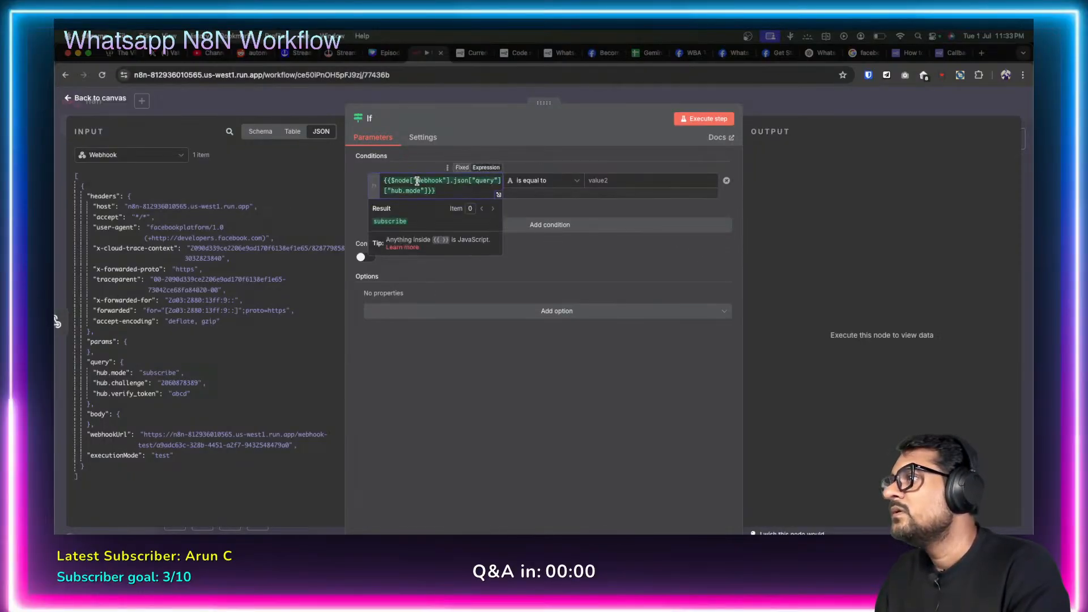
{"action": "left_click", "coordinate": [615, 180]}
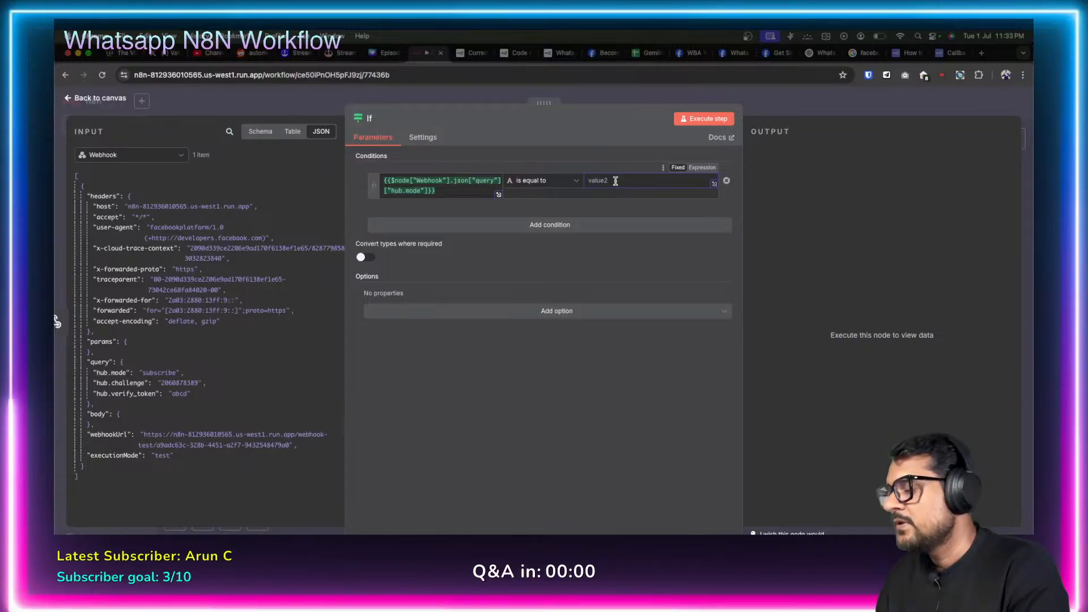
{"action": "type", "text": "subscri"}
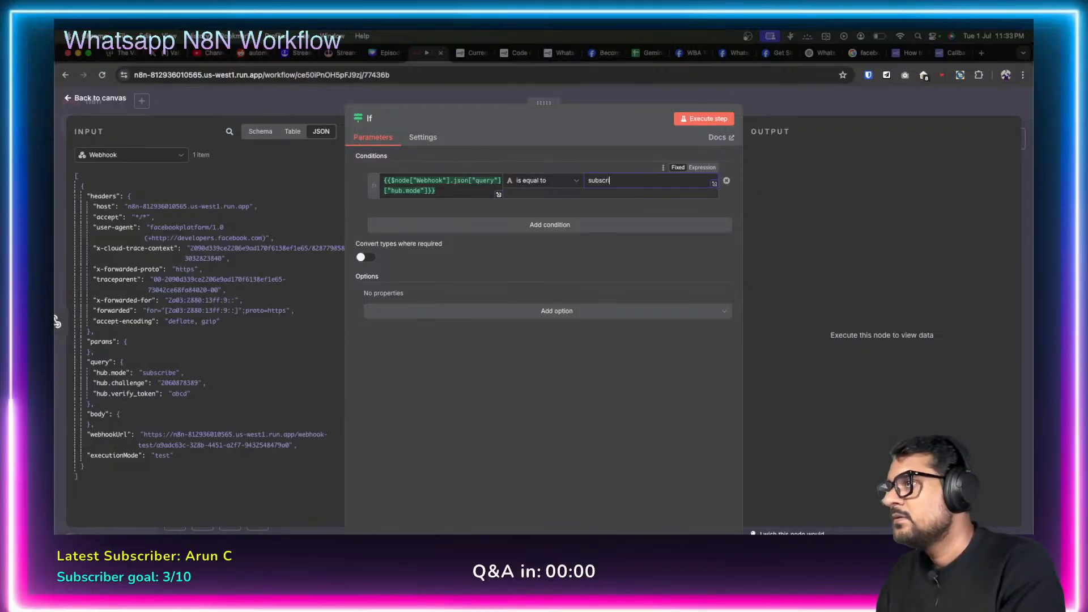
{"action": "type", "text": "ber"}
{"action": "key", "text": "BackSpace"}
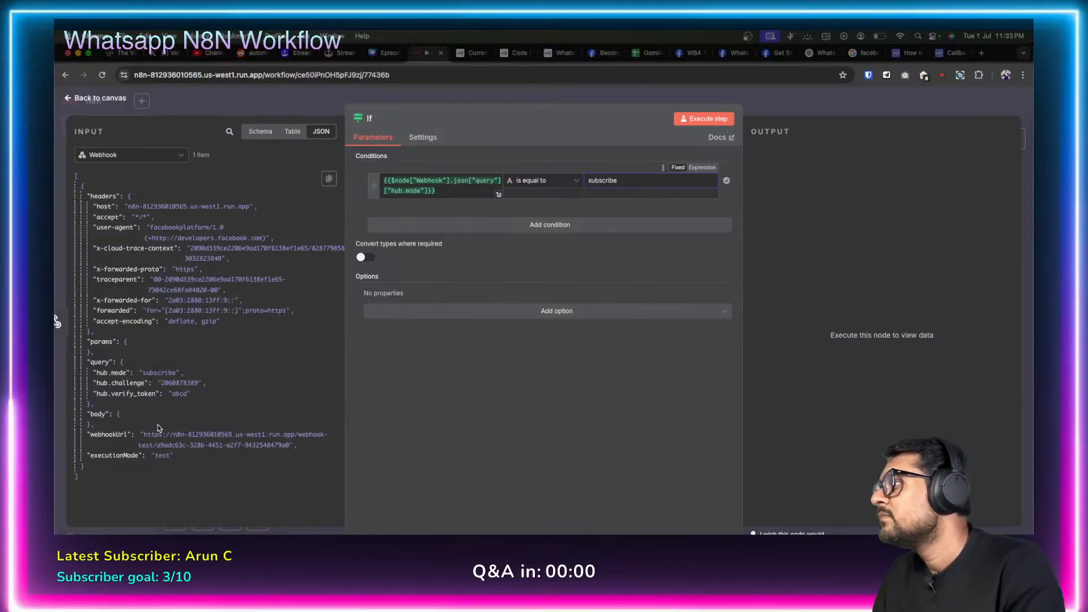
{"action": "left_click", "coordinate": [459, 400]}
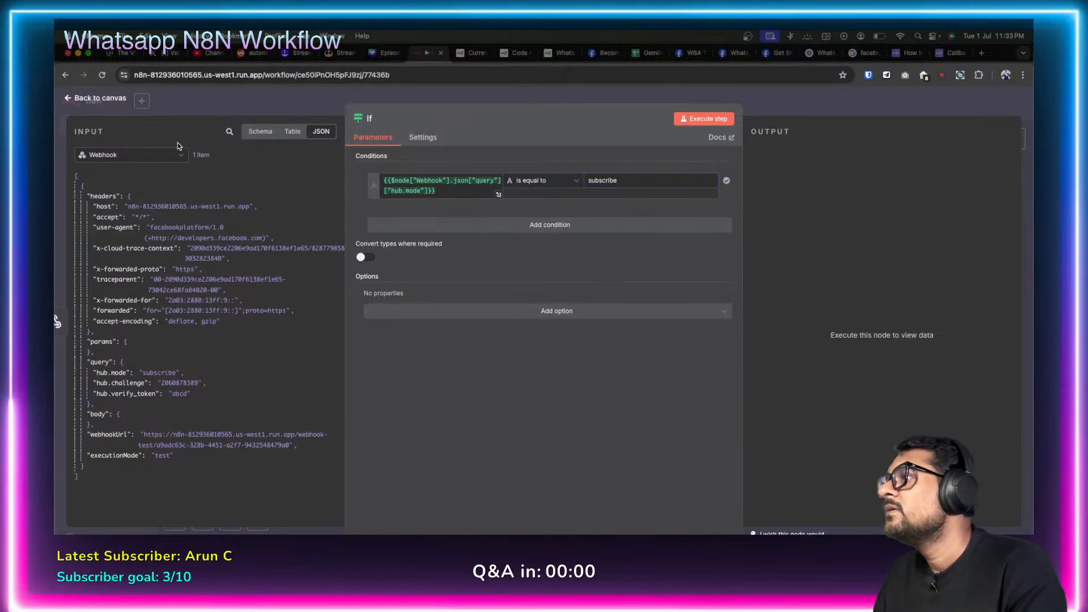
{"action": "left_click", "coordinate": [65, 98]}
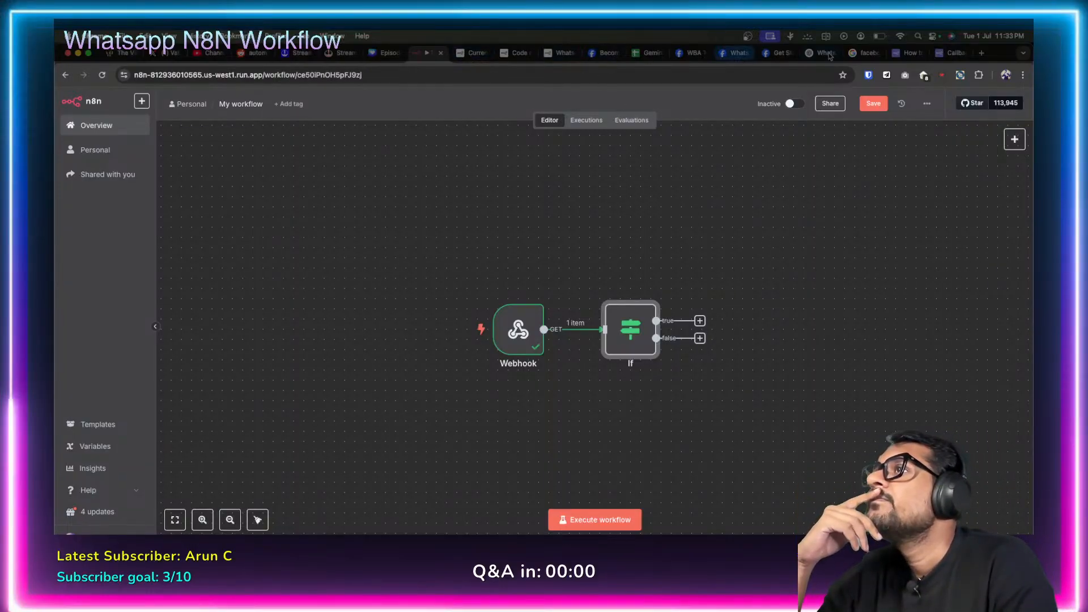
Copy the hub.challenge Value expression from the forum example's Set node.
{"action": "left_click", "coordinate": [946, 55]}
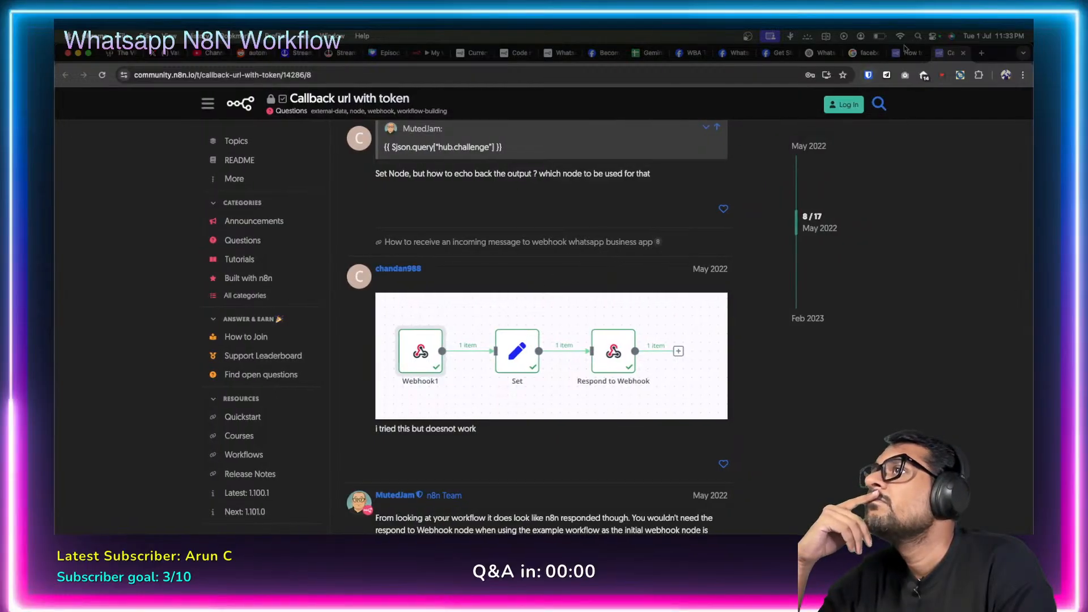
{"action": "left_click", "coordinate": [905, 51]}
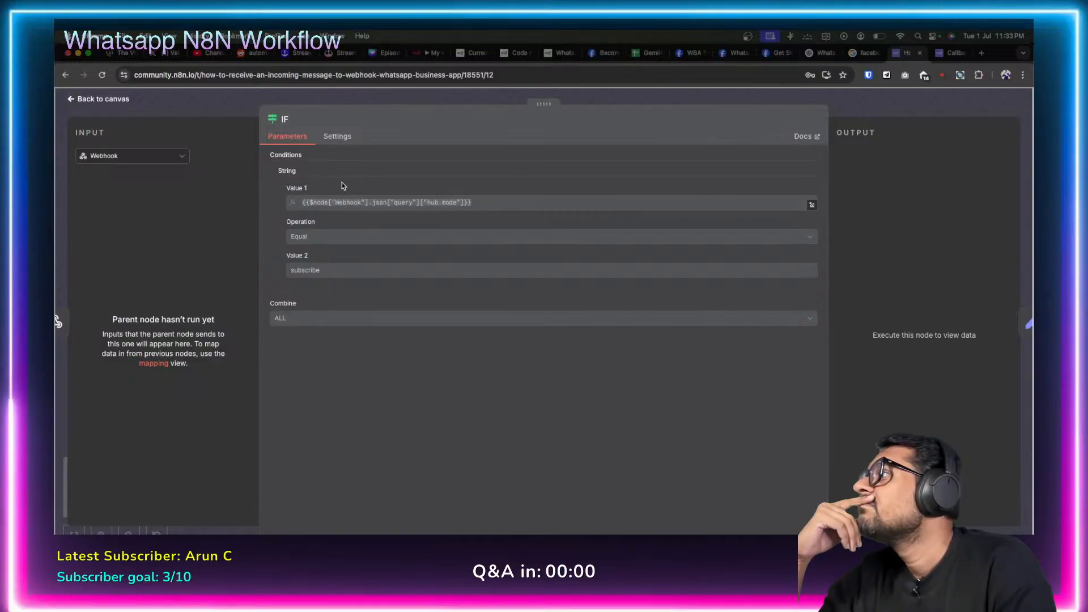
{"action": "left_click", "coordinate": [72, 105]}
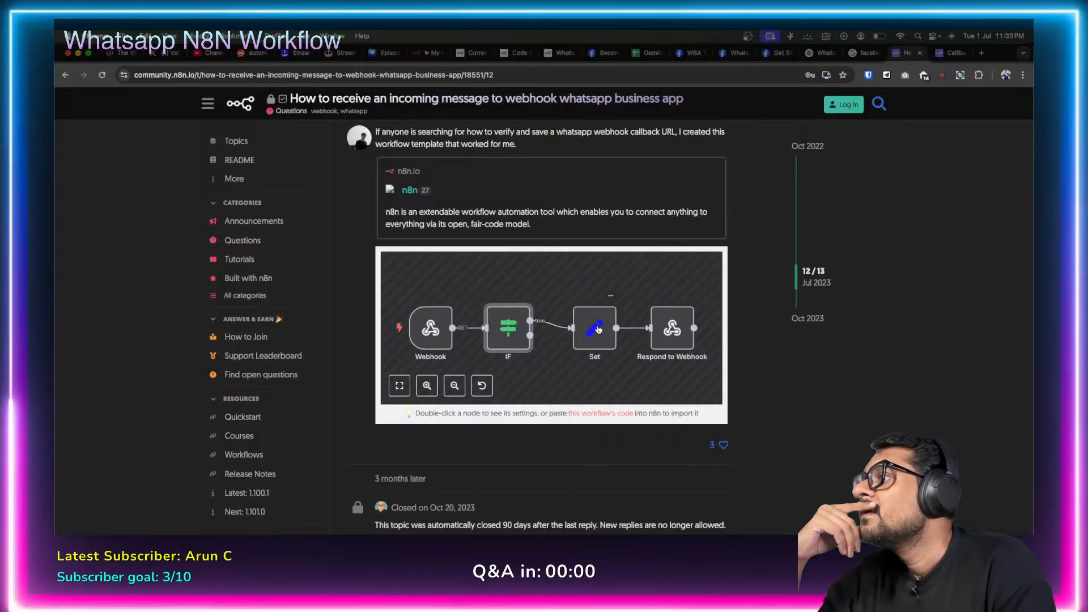
{"action": "double_click", "coordinate": [598, 329]}
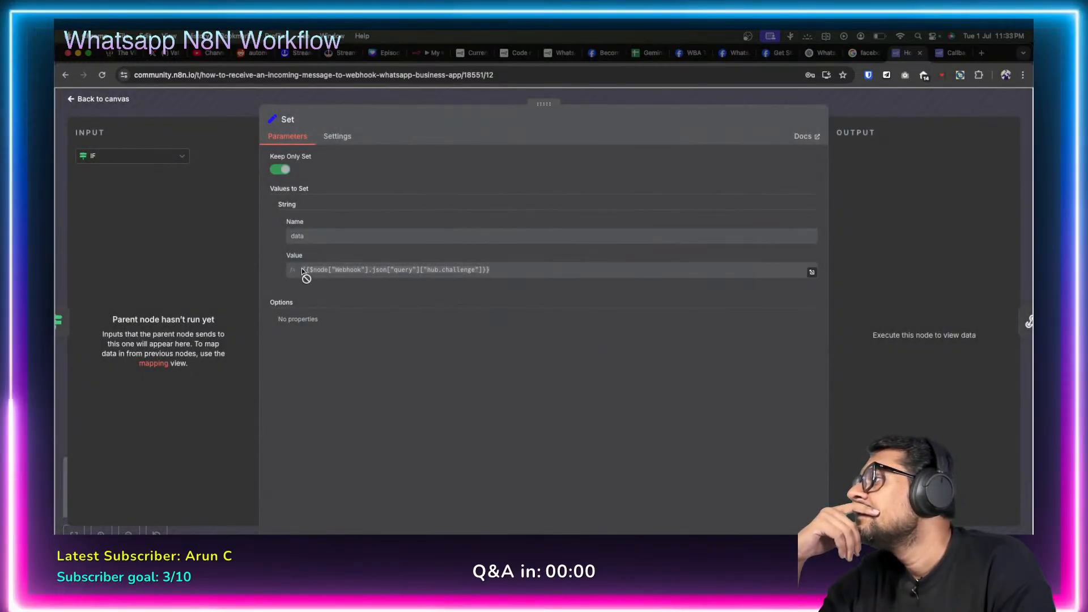
{"action": "left_click_drag", "start_coordinate": [302, 271], "coordinate": [499, 270]}
{"action": "right_click", "coordinate": [412, 271]}
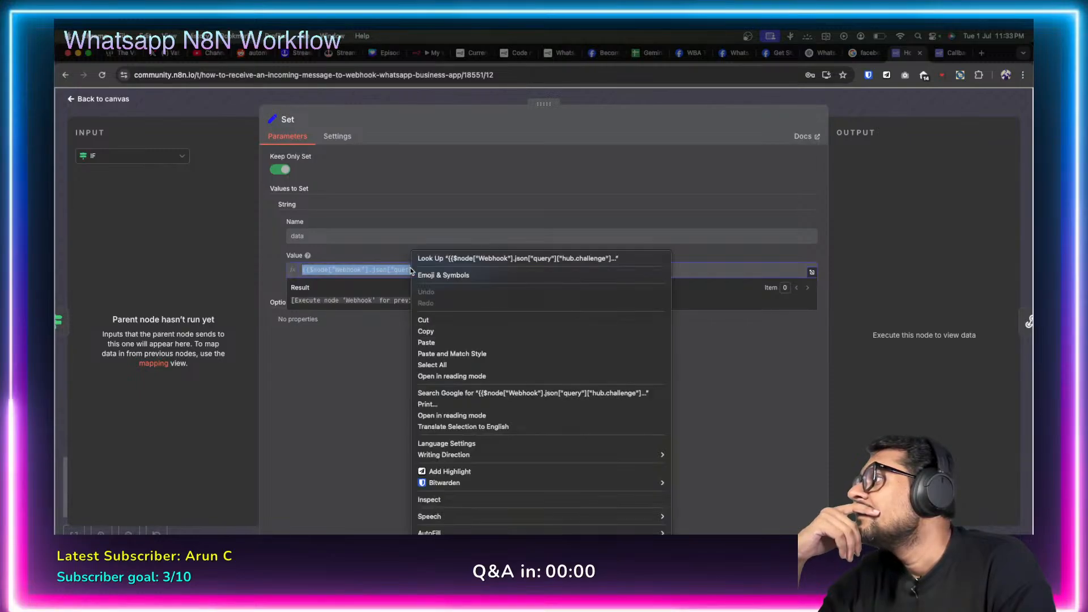
{"action": "left_click", "coordinate": [456, 333]}
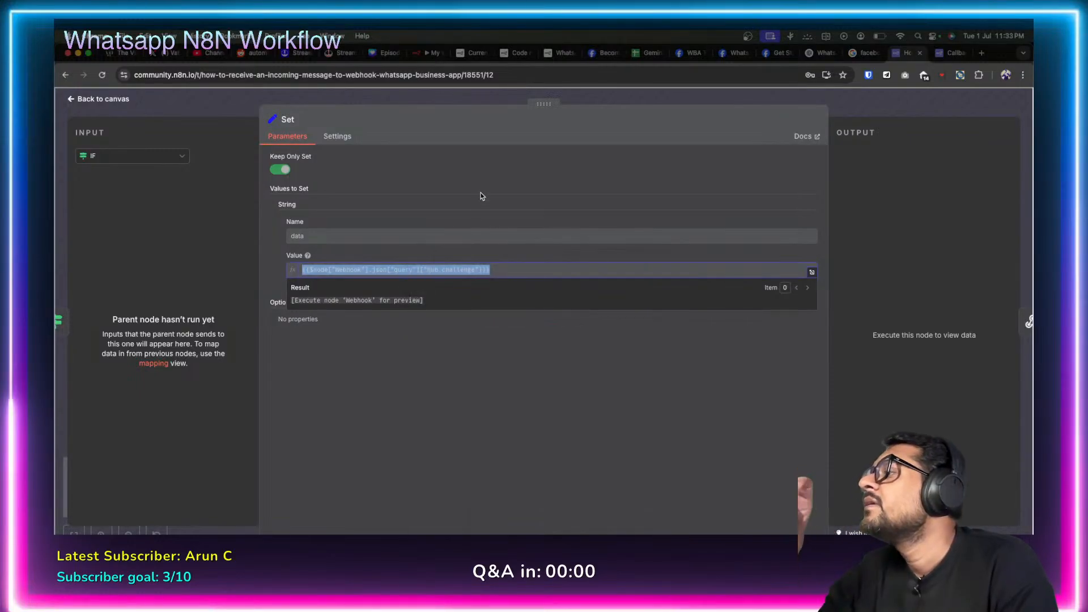
{"action": "left_click", "coordinate": [423, 52]}
Add an Edit Fields (Set) node on the If true branch setting 'data' to the pasted hub.challenge expression.
{"action": "left_click", "coordinate": [700, 321]}
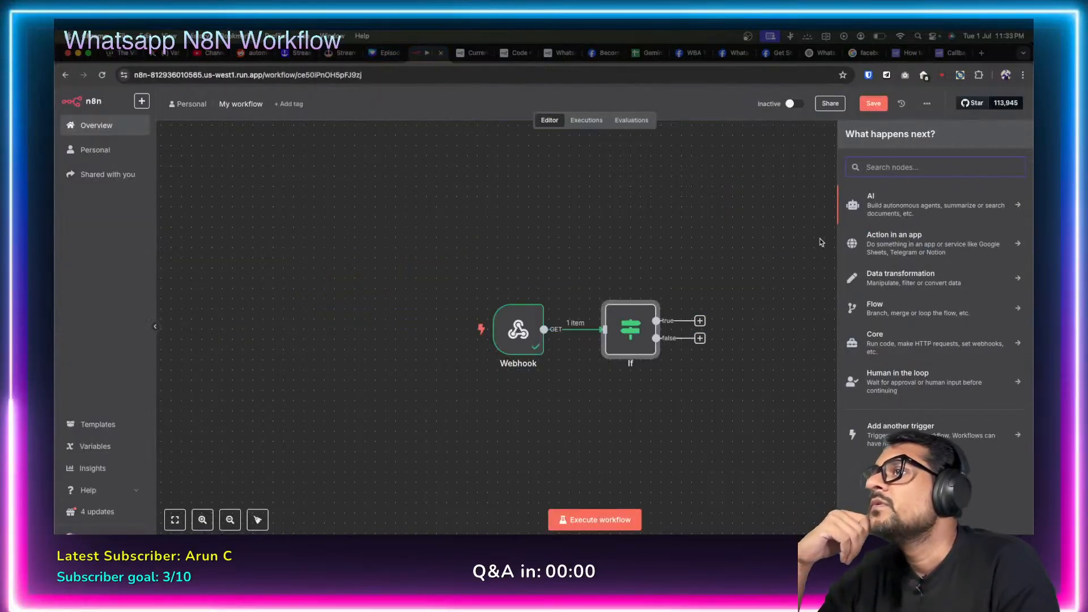
{"action": "type", "text": "set"}
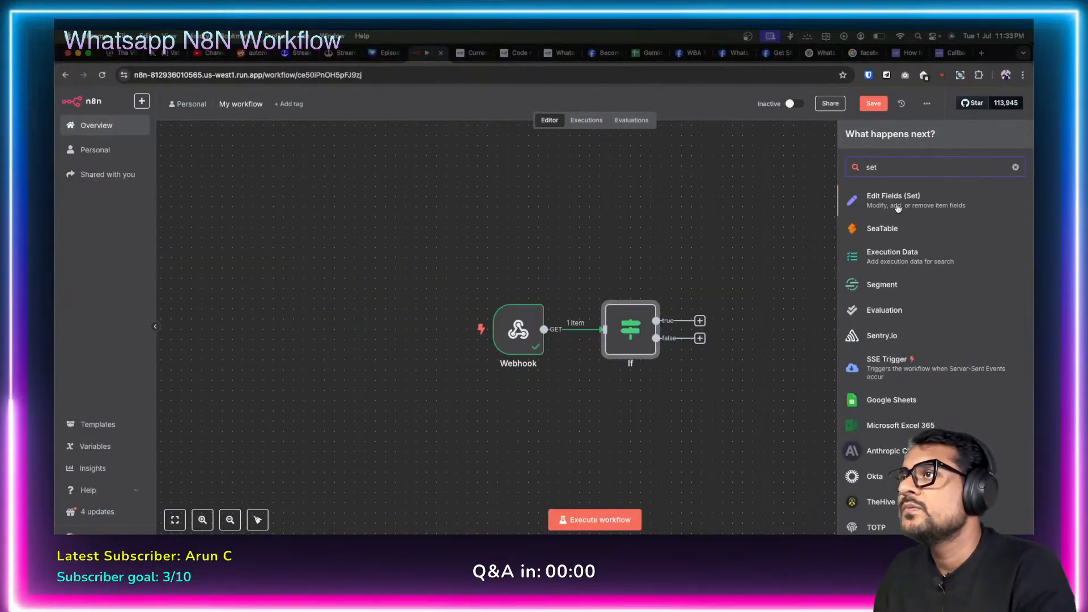
{"action": "left_click", "coordinate": [892, 201]}
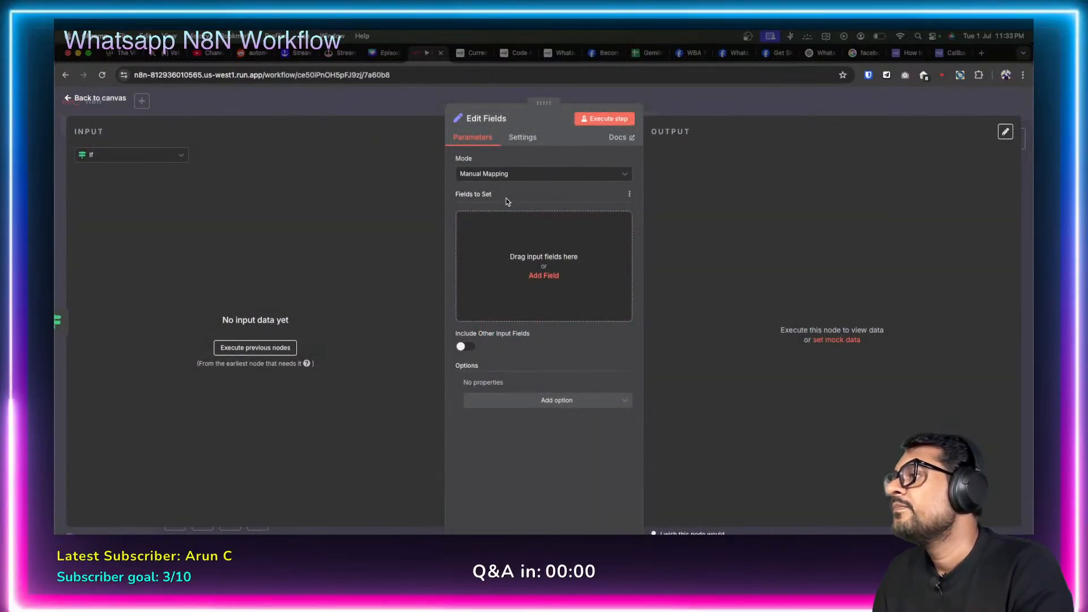
{"action": "left_click", "coordinate": [545, 275]}
{"action": "type", "text": "dat"}
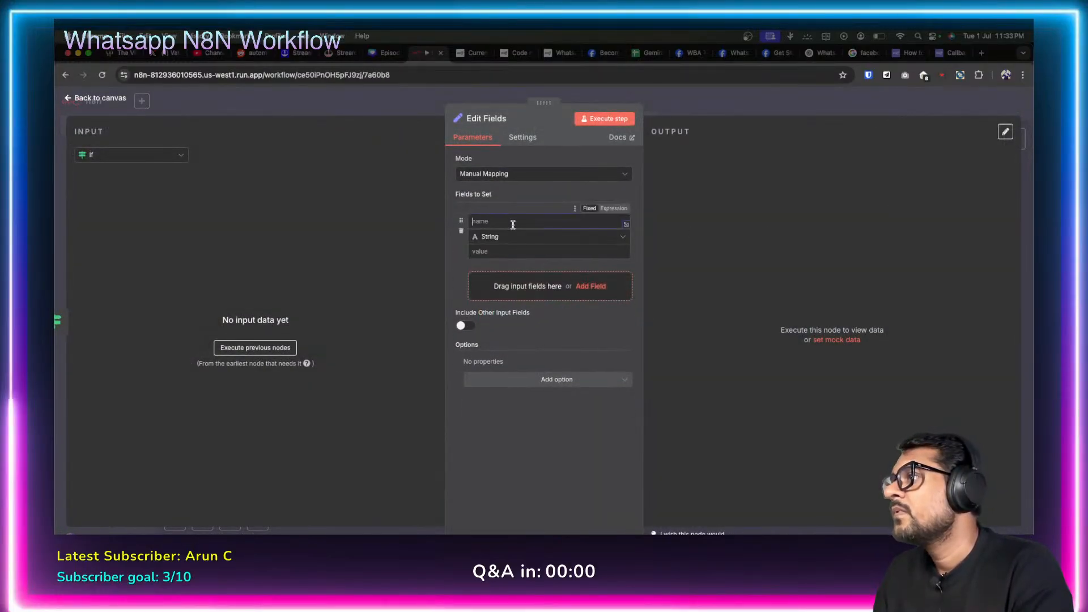
{"action": "type", "text": "a"}
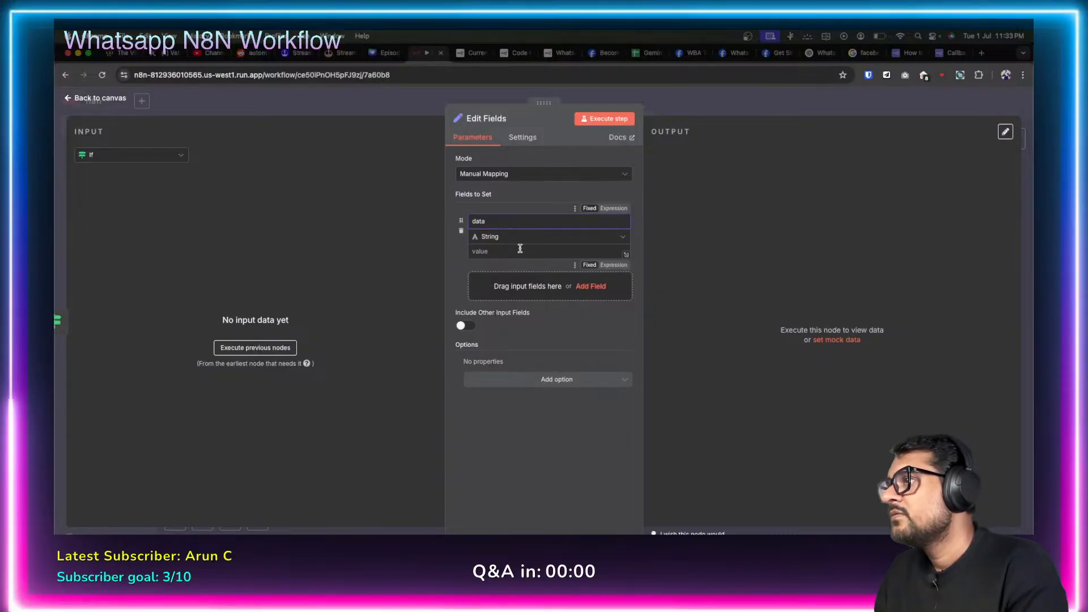
{"action": "left_click", "coordinate": [519, 251]}
{"action": "key", "text": "super+v"}
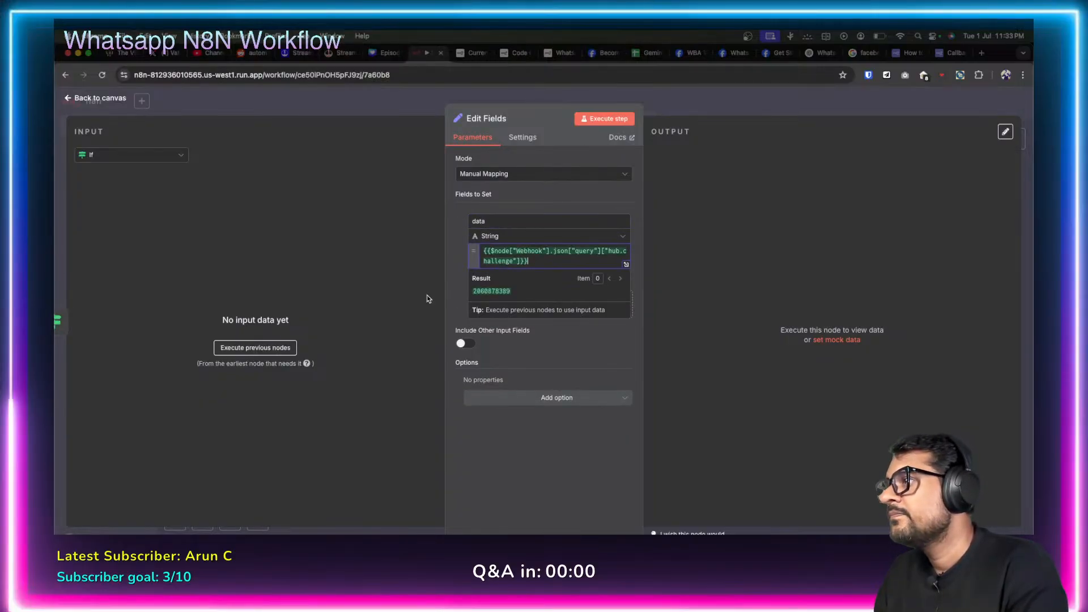
{"action": "left_click", "coordinate": [428, 300]}
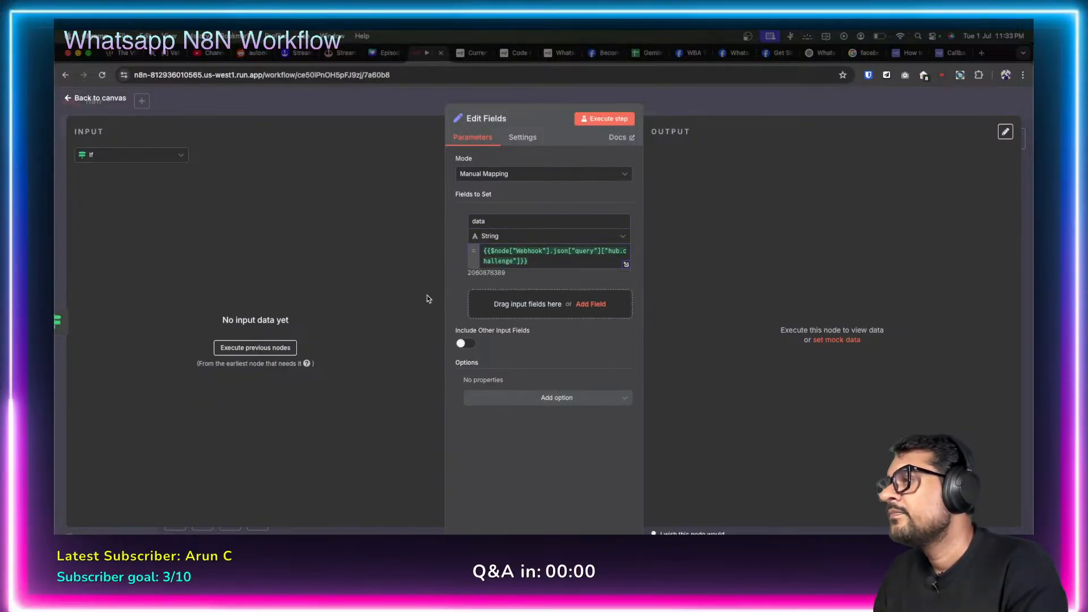
{"action": "left_click", "coordinate": [75, 95]}
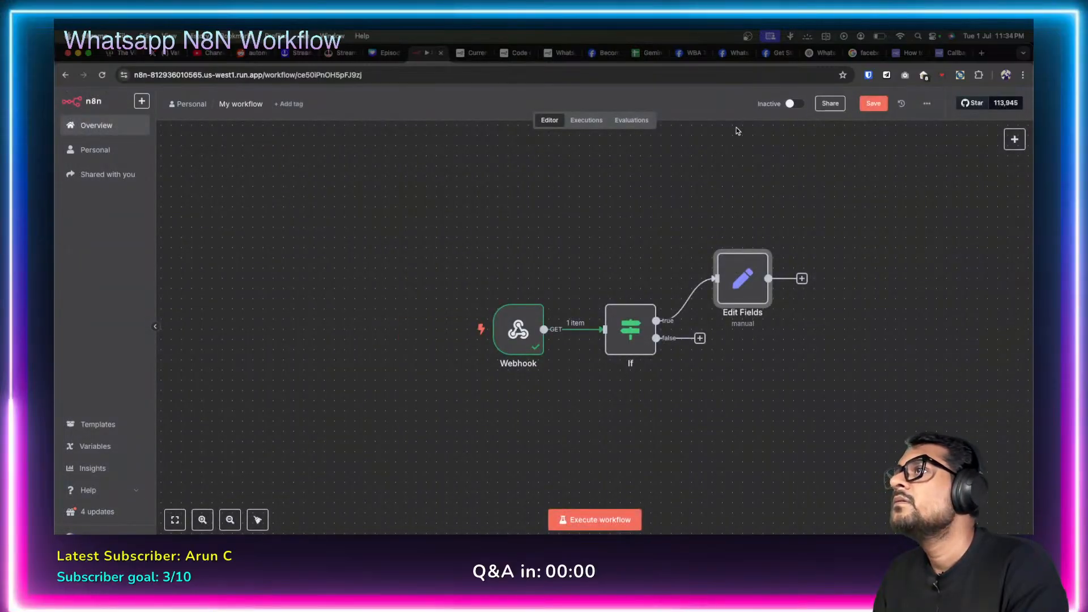
{"action": "left_click", "coordinate": [949, 53]}
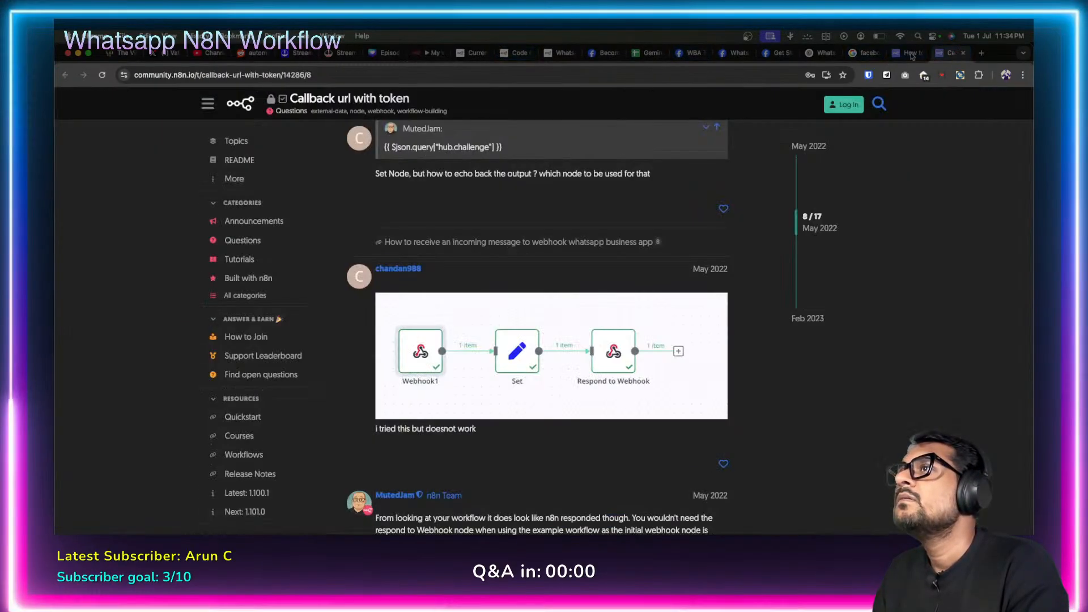
{"action": "left_click", "coordinate": [910, 55]}
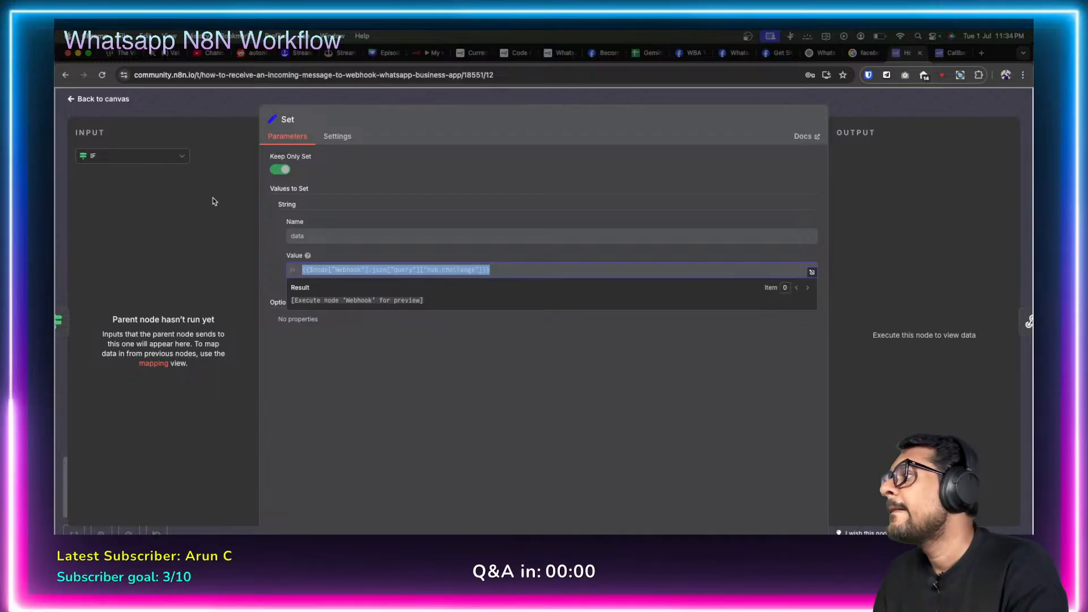
{"action": "left_click", "coordinate": [72, 102]}
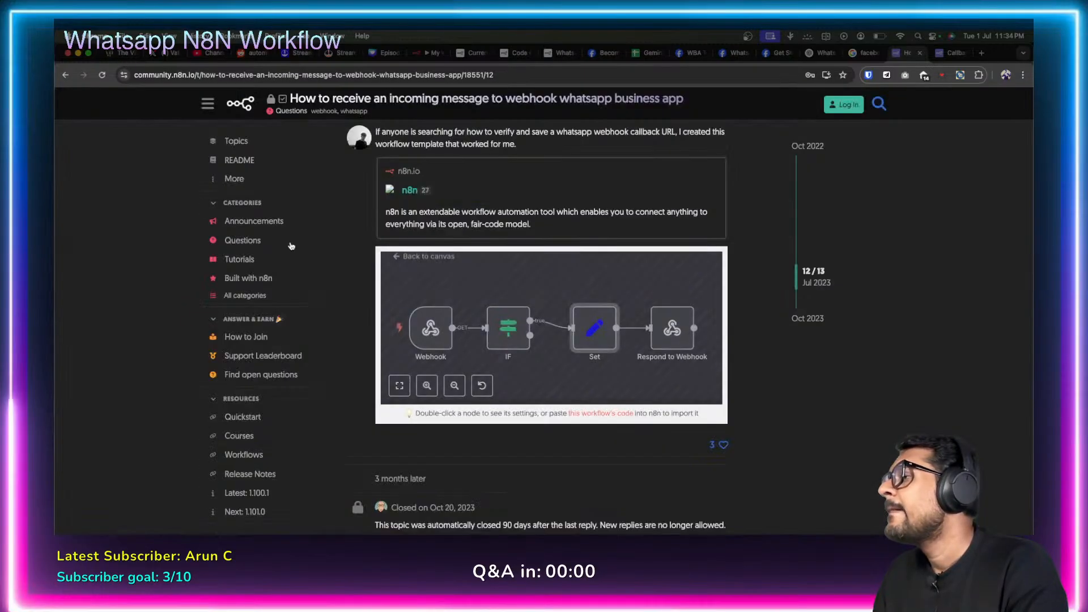
{"action": "double_click", "coordinate": [670, 330]}
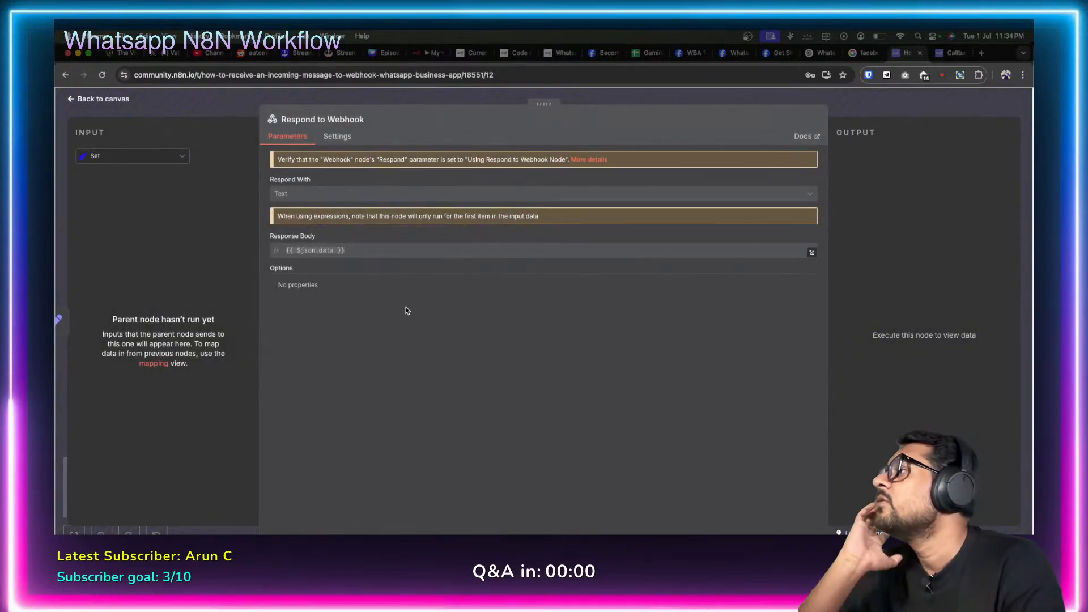
{"action": "left_click_drag", "start_coordinate": [286, 252], "coordinate": [352, 253]}
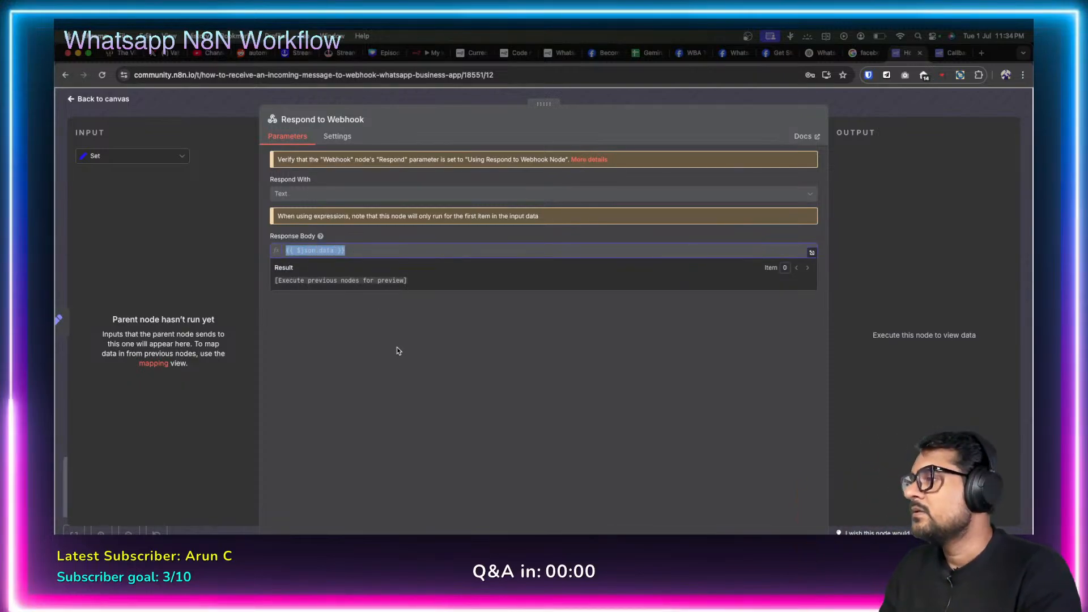
{"action": "left_click", "coordinate": [72, 100]}
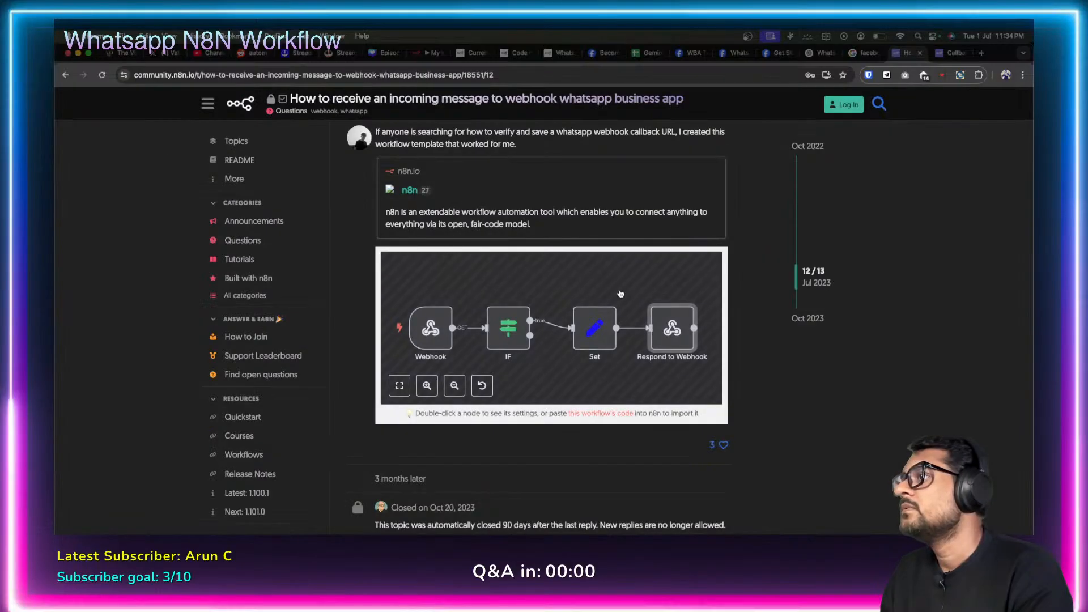
Add a Respond to Webhook node after Edit Fields replying with Text {{ $json.data }}.
{"action": "left_click", "coordinate": [430, 52]}
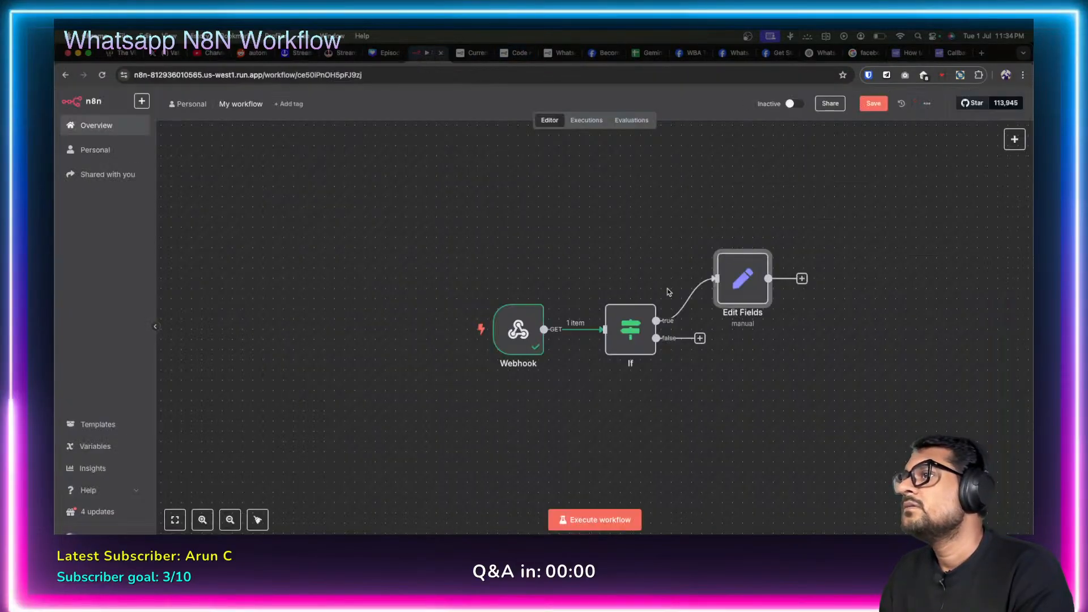
{"action": "left_click", "coordinate": [802, 278]}
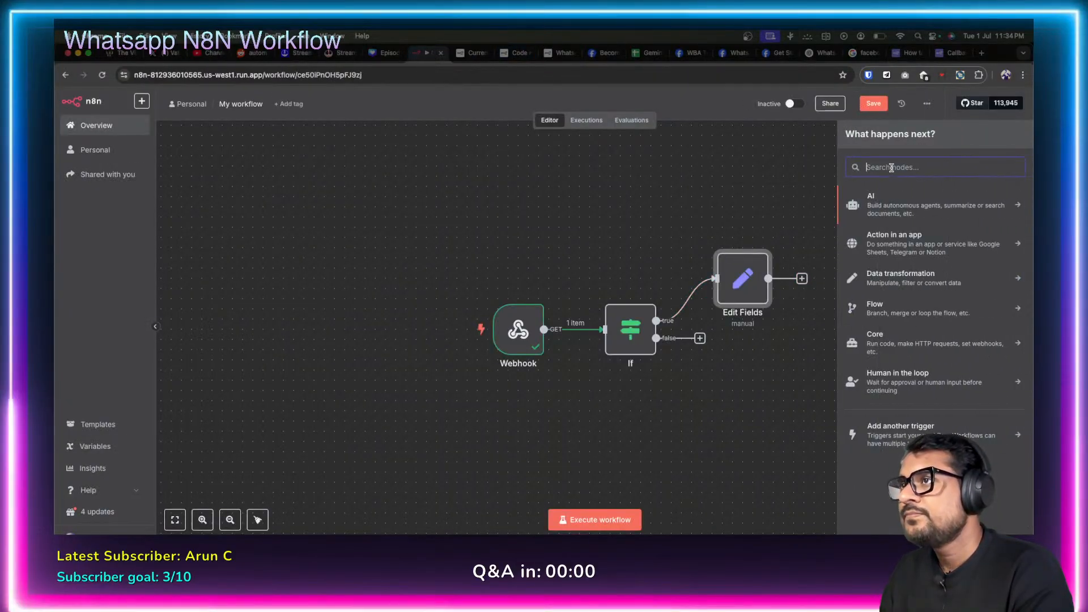
{"action": "type", "text": "respo"}
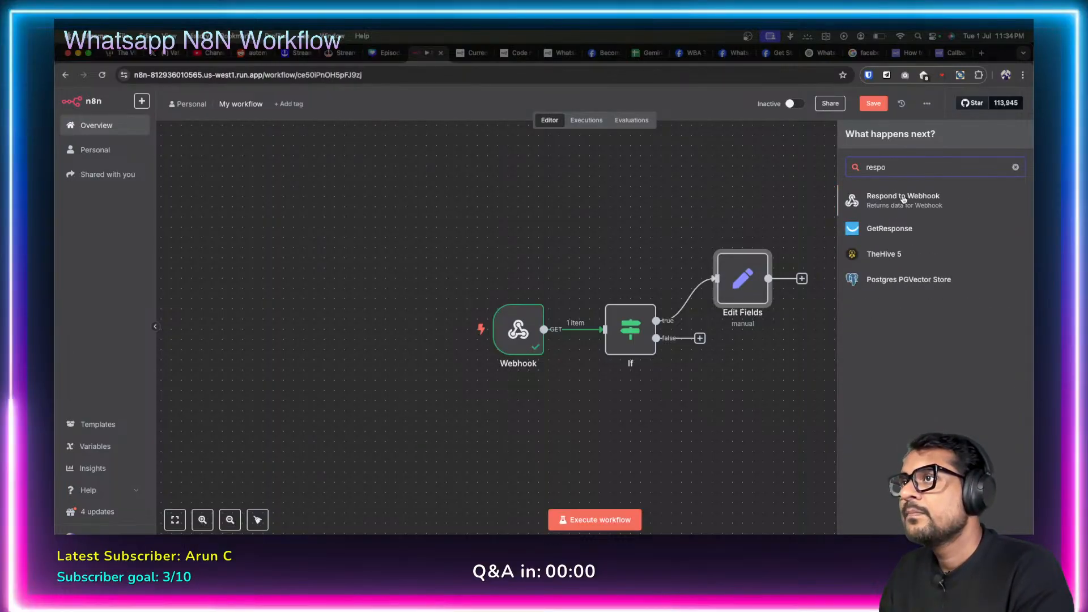
{"action": "left_click", "coordinate": [903, 198]}
{"action": "left_click", "coordinate": [559, 212]}
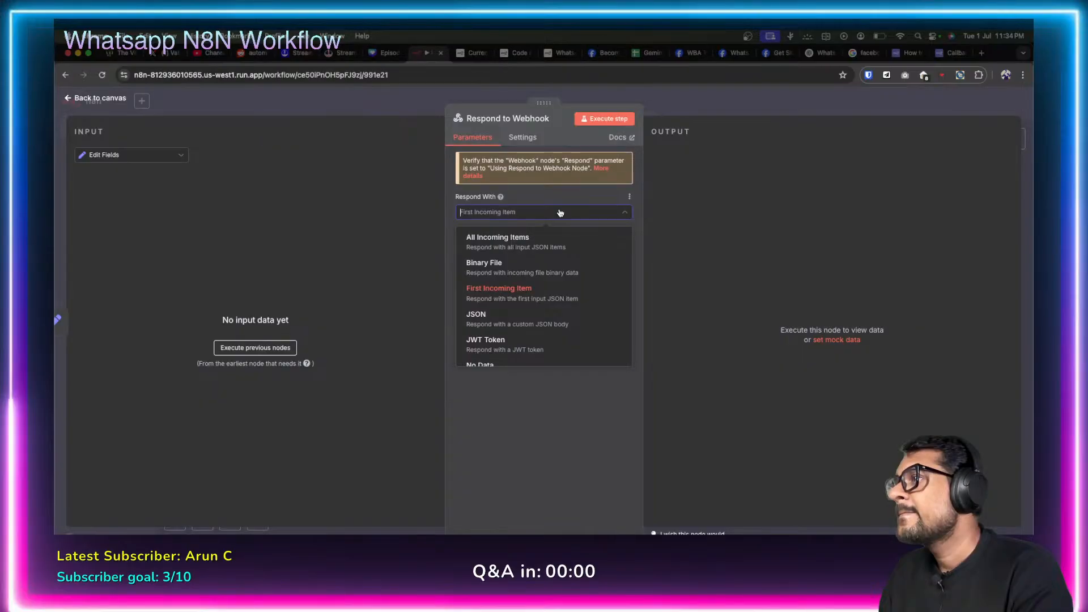
{"action": "scroll", "coordinate": [559, 286], "scroll_direction": "down", "scroll_amount": 3}
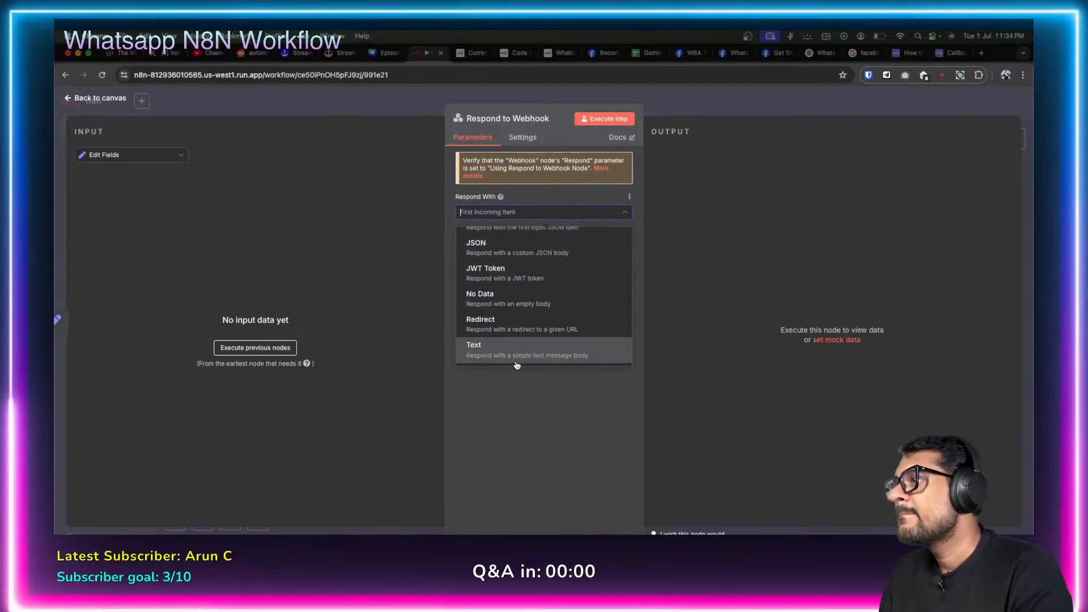
{"action": "left_click", "coordinate": [533, 356]}
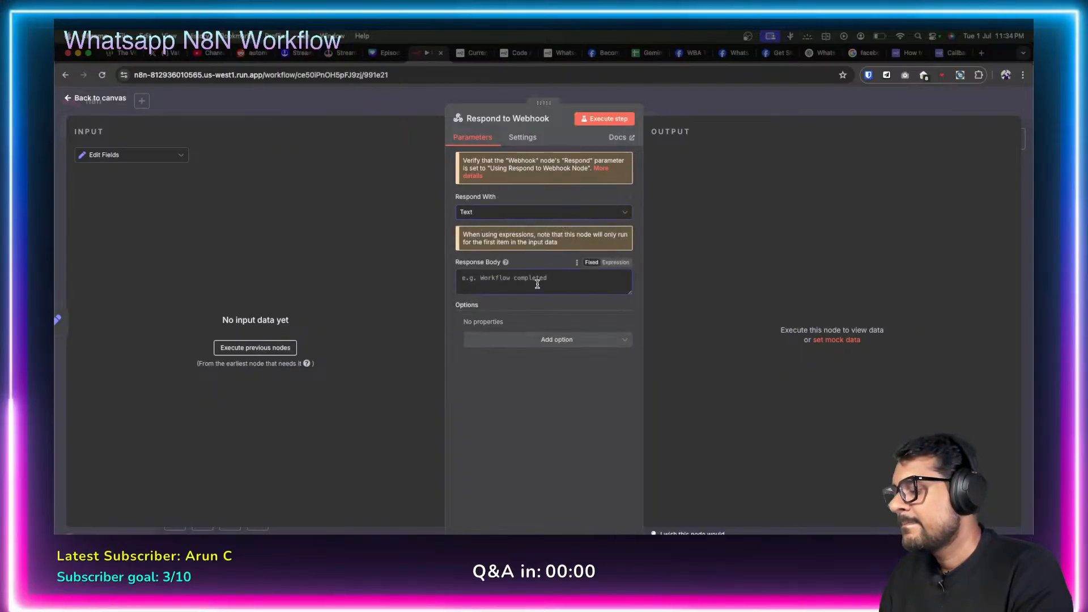
{"action": "left_click", "coordinate": [537, 284]}
{"action": "type", "text": "{{ $json.data }}"}
{"action": "left_click", "coordinate": [512, 392]}
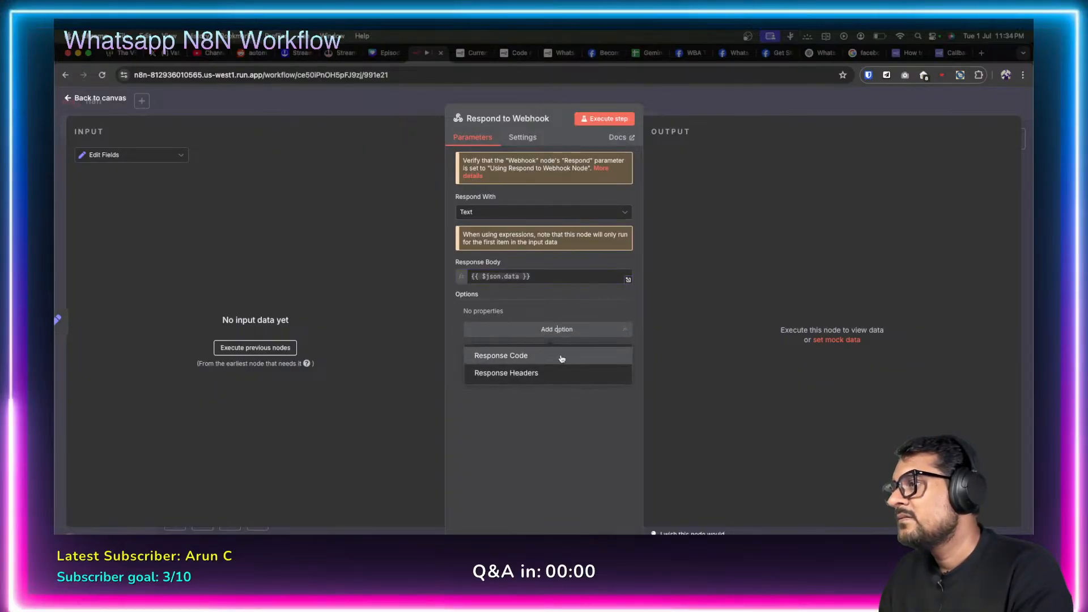
Check the forum example, remove the Response Headers option, and open the Webhook's Respond choices.
{"action": "left_click", "coordinate": [551, 372]}
{"action": "left_click", "coordinate": [581, 351]}
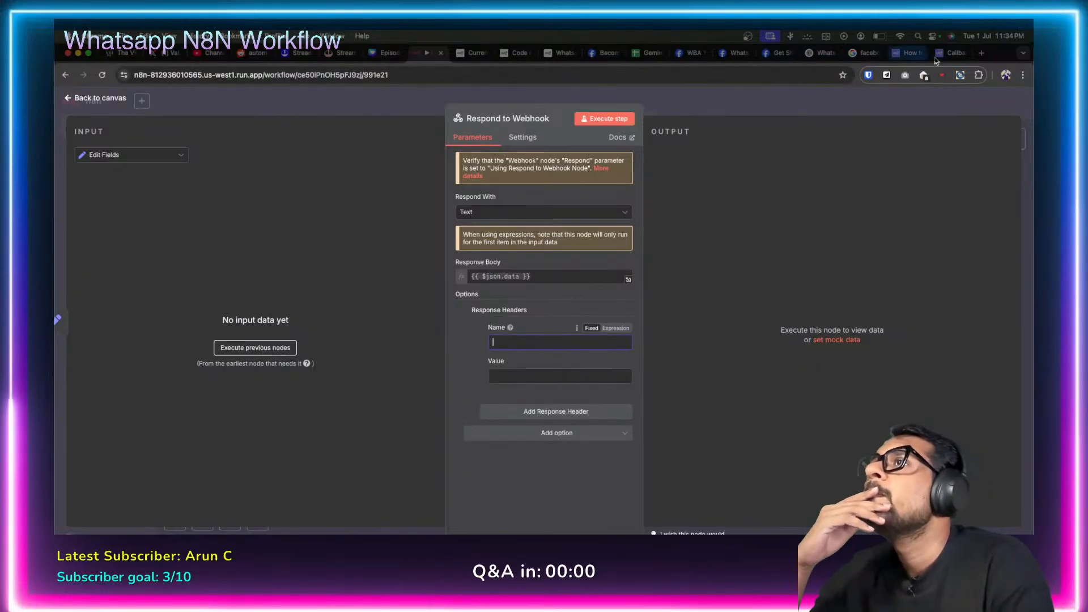
{"action": "left_click", "coordinate": [909, 53]}
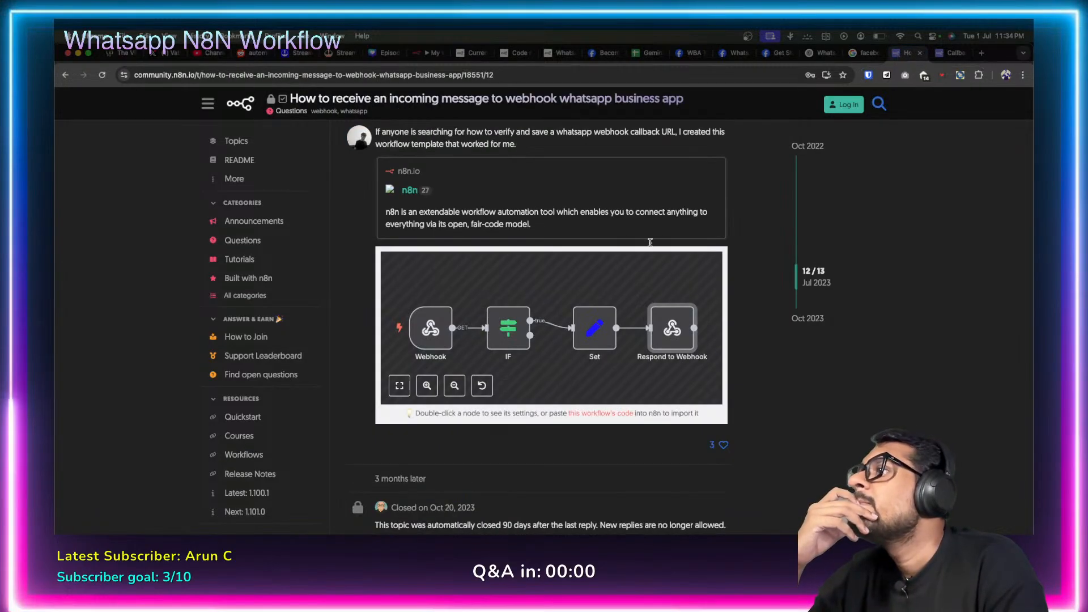
{"action": "double_click", "coordinate": [676, 339]}
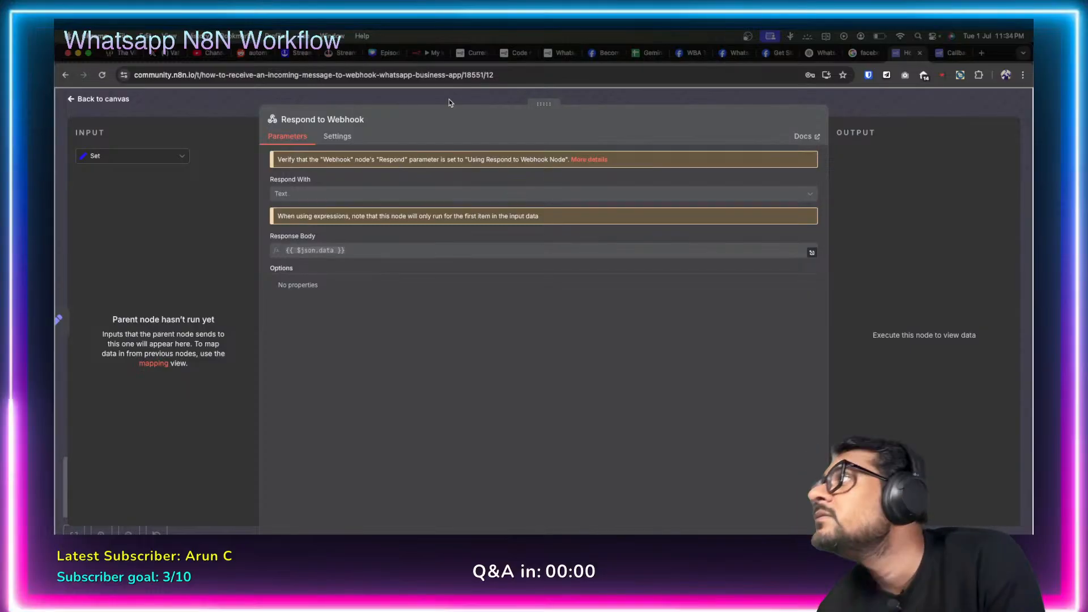
{"action": "left_click", "coordinate": [426, 53]}
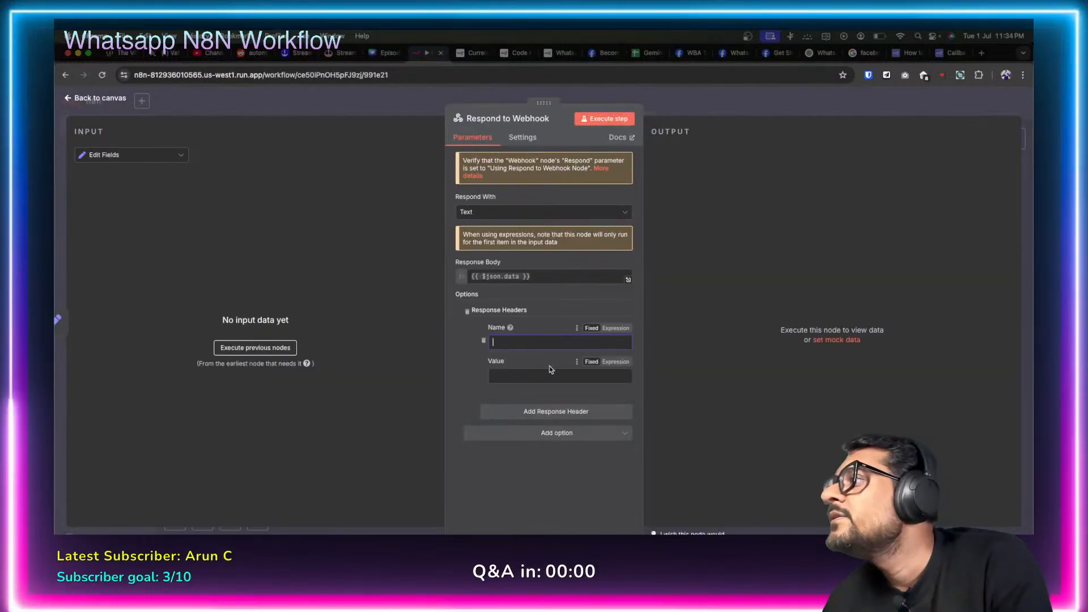
{"action": "left_click", "coordinate": [467, 310]}
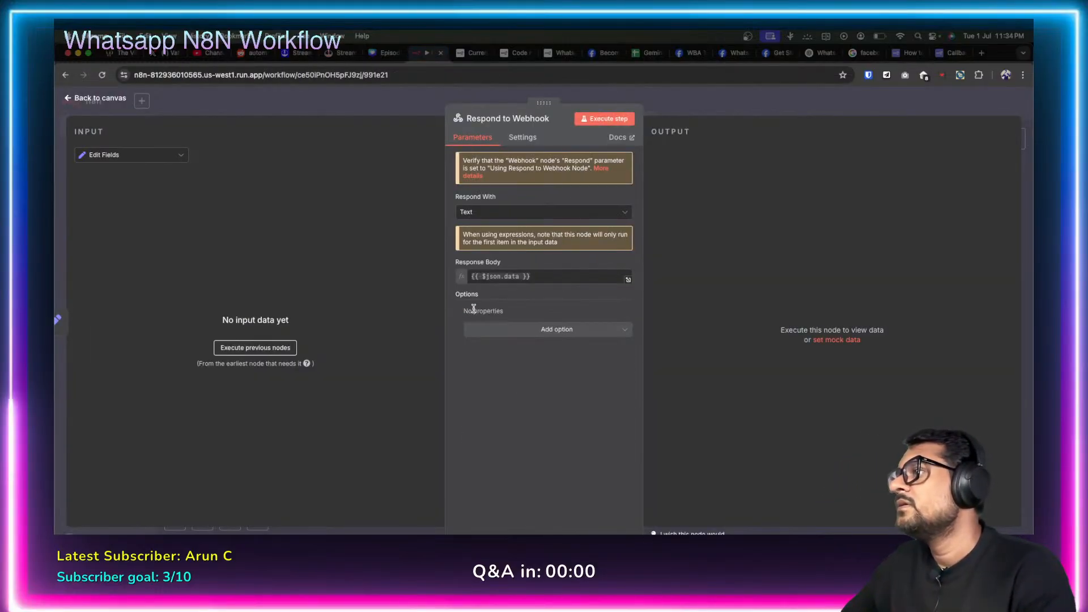
{"action": "left_click", "coordinate": [68, 101]}
{"action": "double_click", "coordinate": [516, 324]}
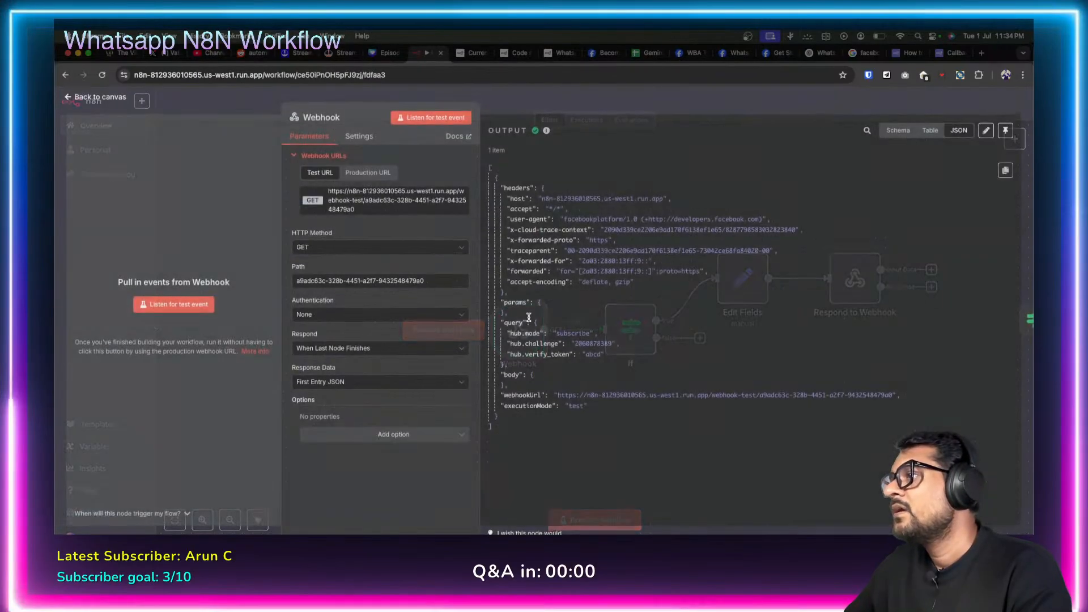
{"action": "left_click", "coordinate": [431, 350]}
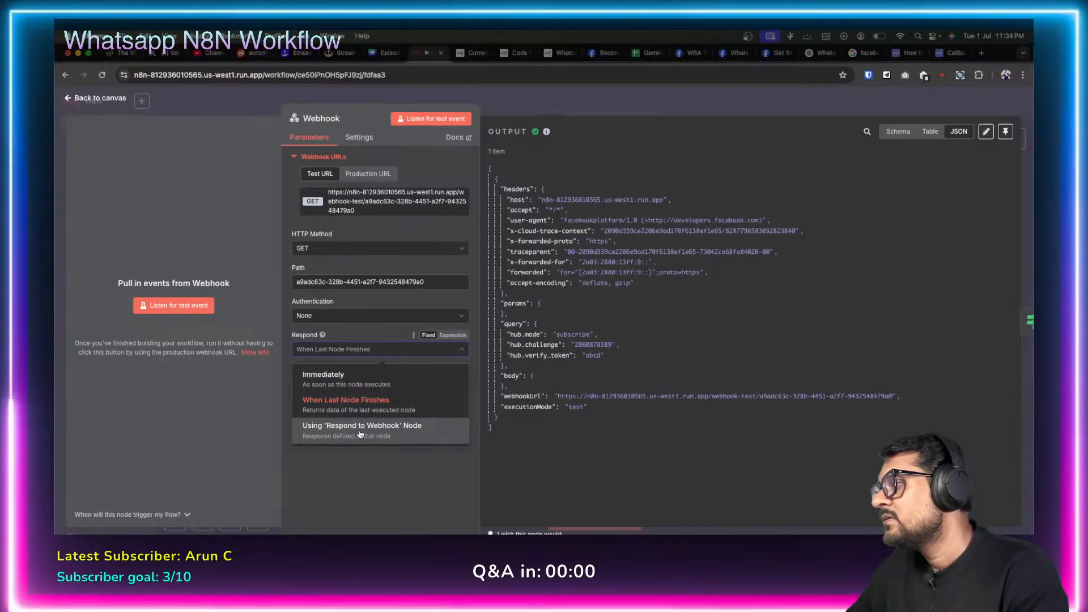
Set the Webhook to respond 'Using Respond to Webhook Node', then save and execute the workflow.
{"action": "left_click", "coordinate": [359, 432]}
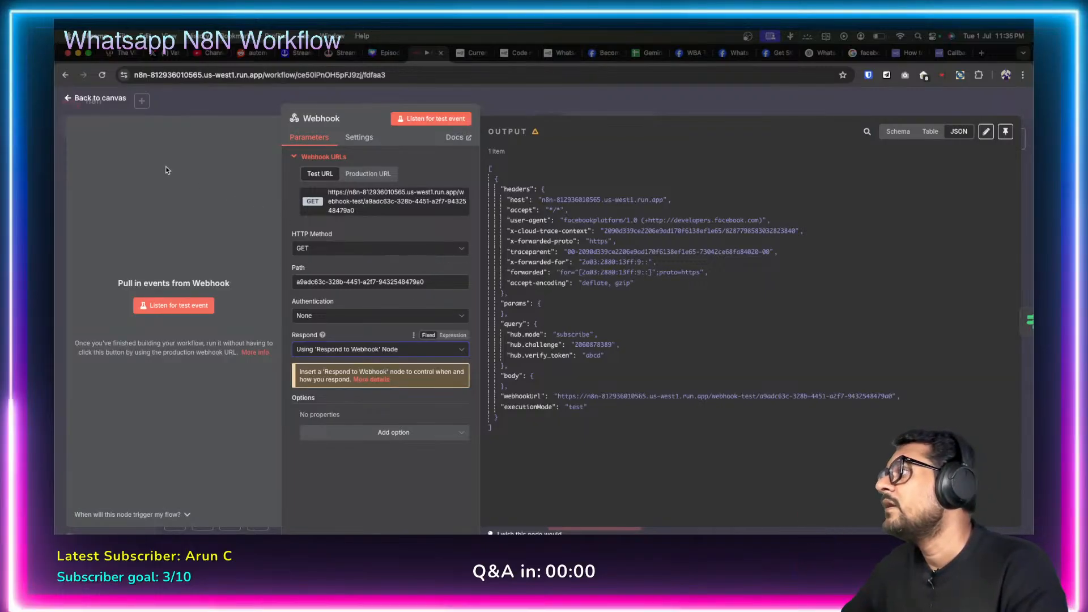
{"action": "left_click", "coordinate": [70, 98]}
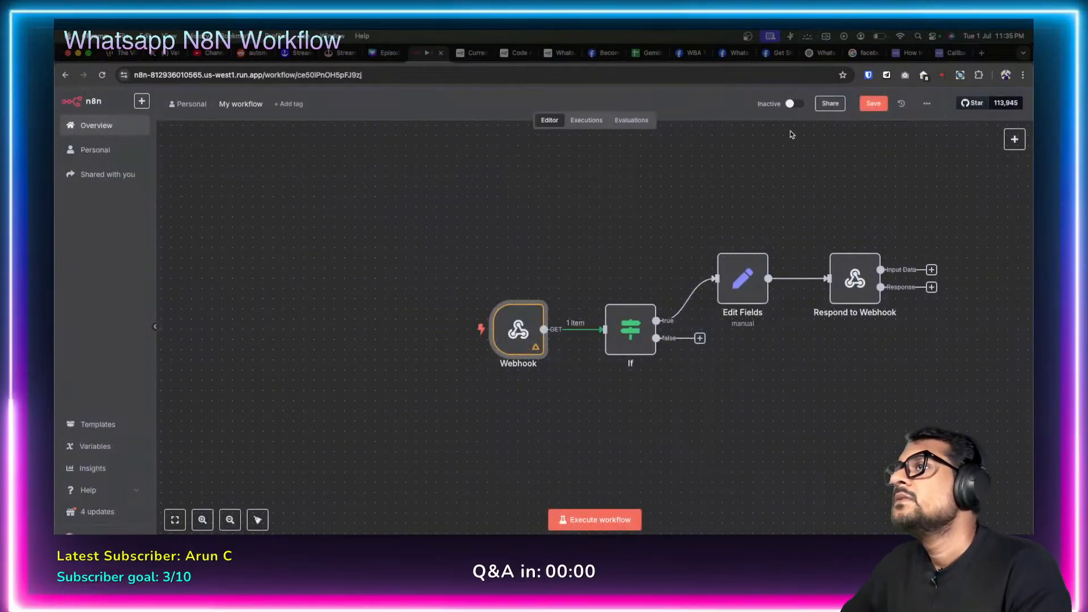
{"action": "left_click", "coordinate": [861, 109]}
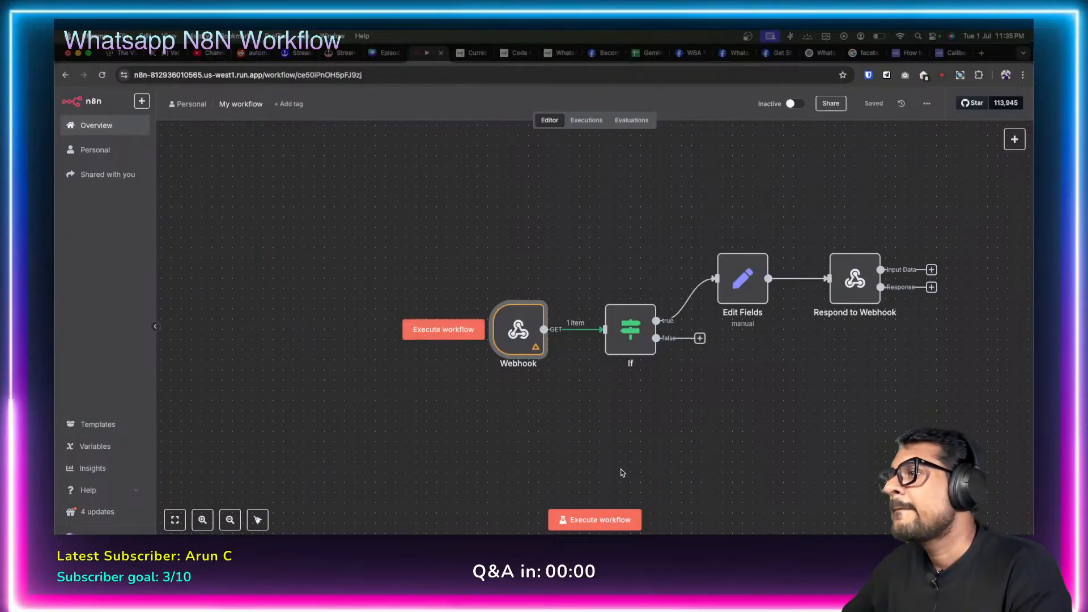
{"action": "left_click", "coordinate": [605, 520]}
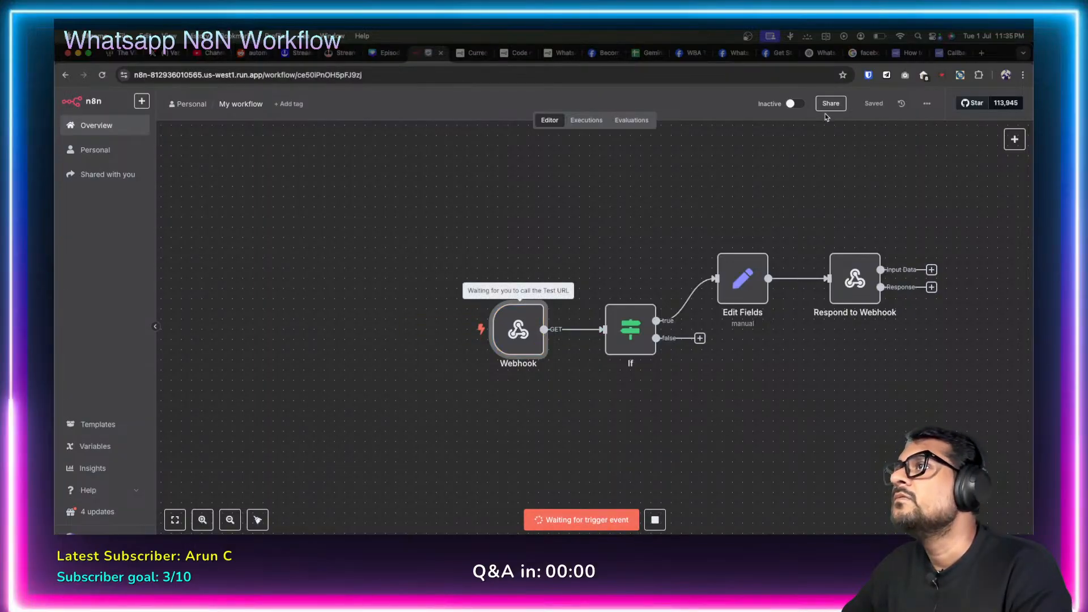
{"action": "left_click", "coordinate": [734, 53]}
Verify and save the n8n test callback URL and token in Meta, then confirm the n8n workflow ran.
{"action": "left_click", "coordinate": [696, 53]}
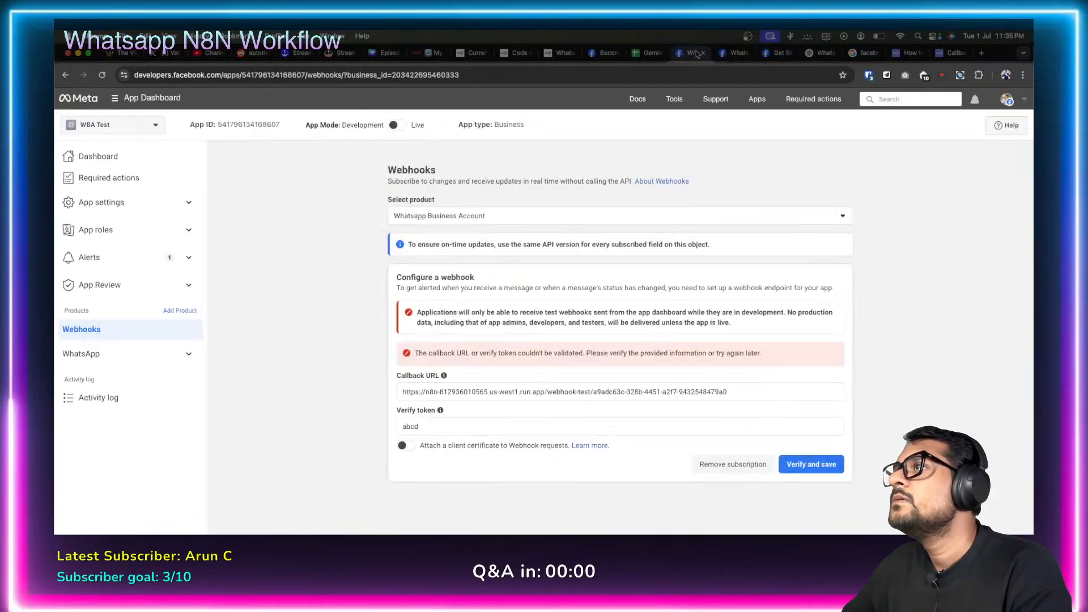
{"action": "left_click", "coordinate": [811, 464]}
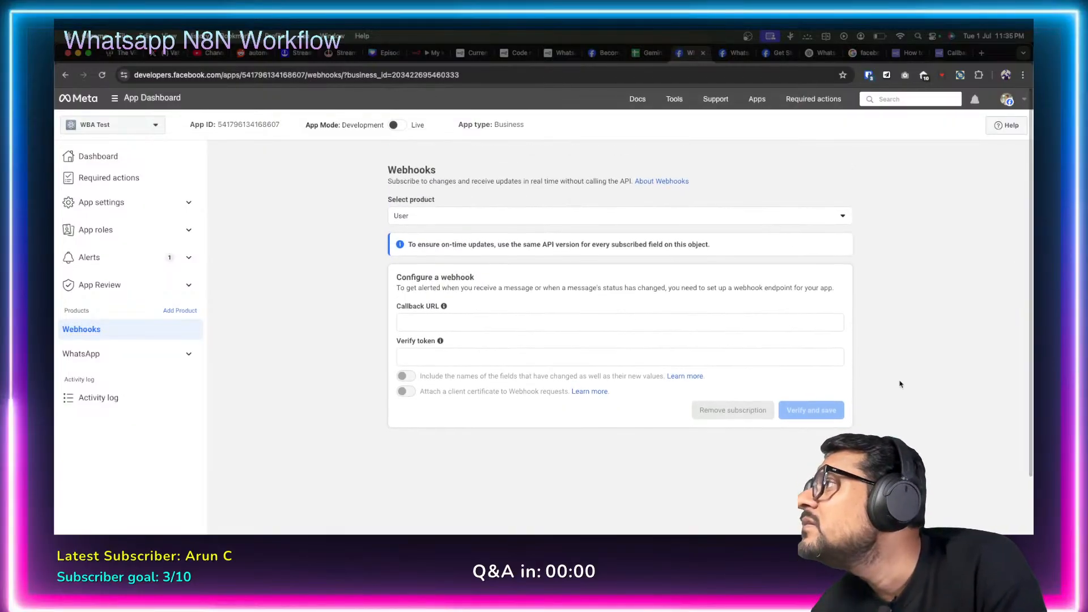
{"action": "scroll", "coordinate": [899, 384], "scroll_direction": "down", "scroll_amount": 2}
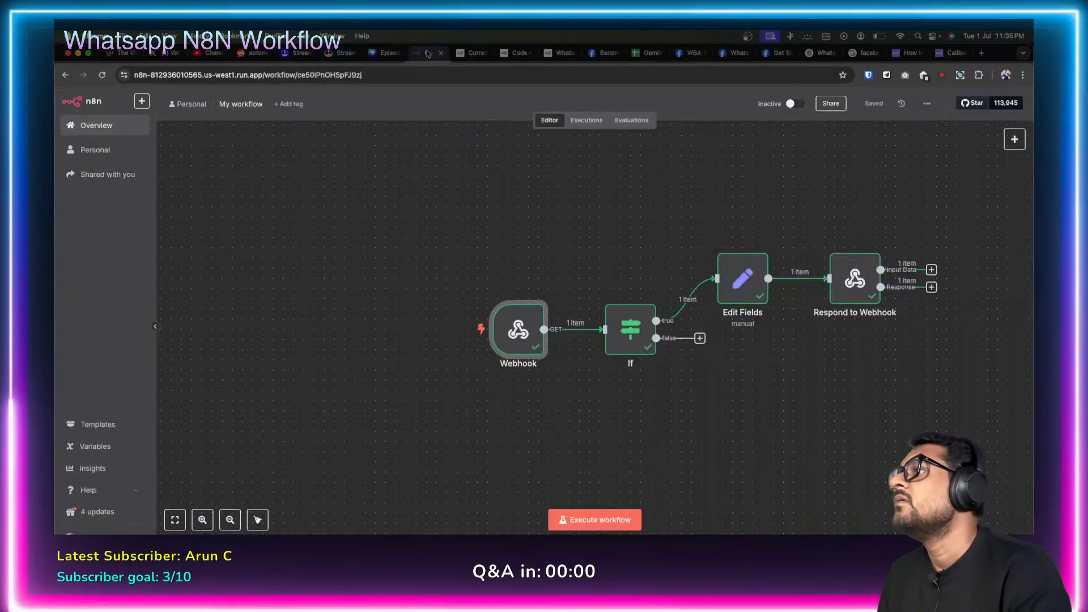
{"action": "left_click", "coordinate": [430, 53]}
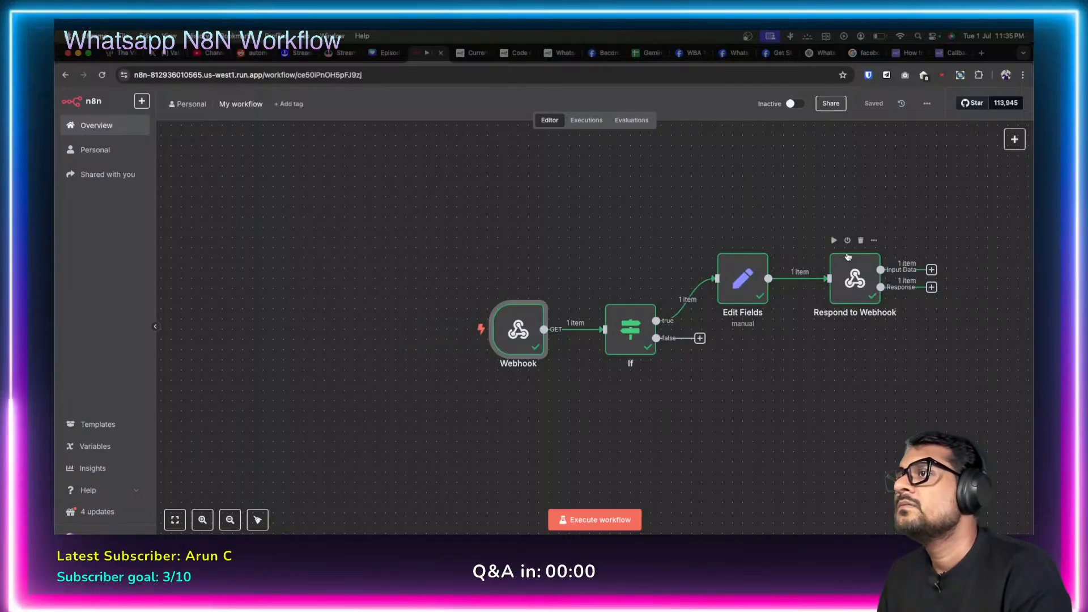
Review the subscribable webhook fields on WhatsApp > Configuration, then return to n8n.
{"action": "left_click", "coordinate": [695, 53]}
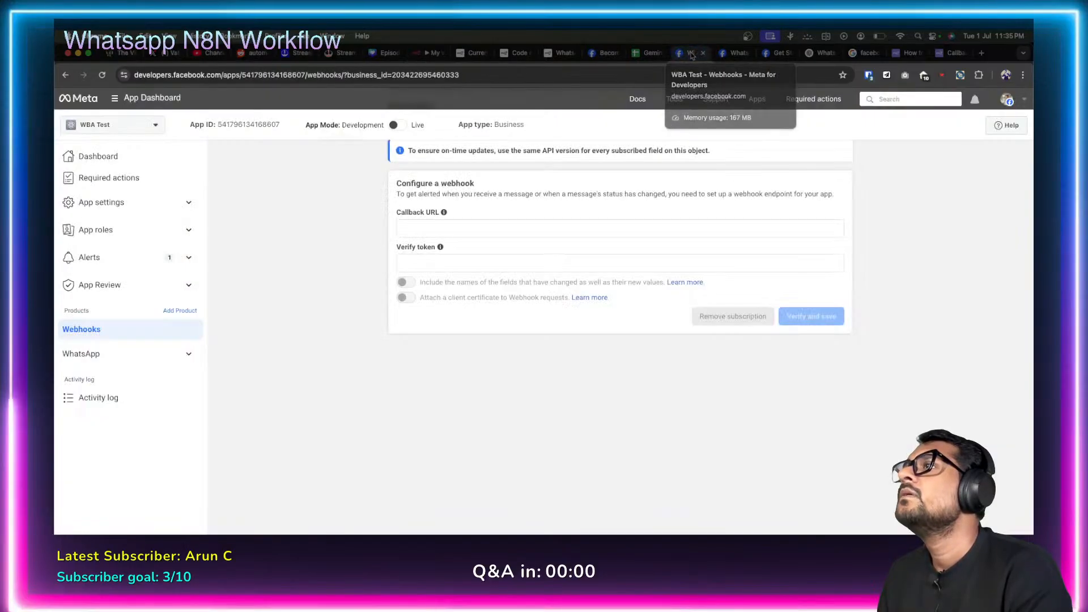
{"action": "left_click", "coordinate": [190, 353]}
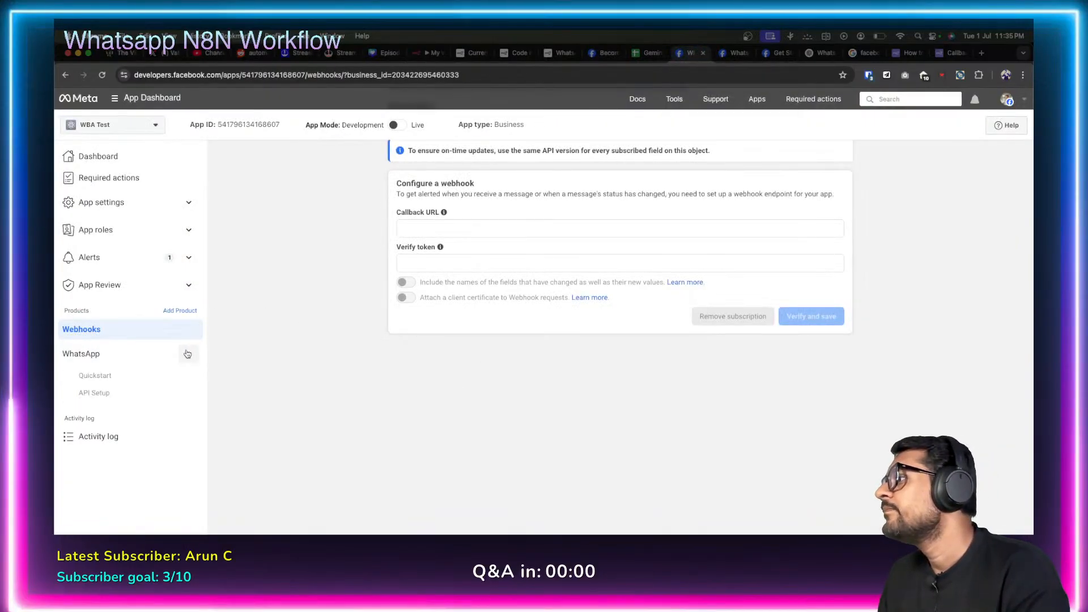
{"action": "left_click", "coordinate": [108, 410]}
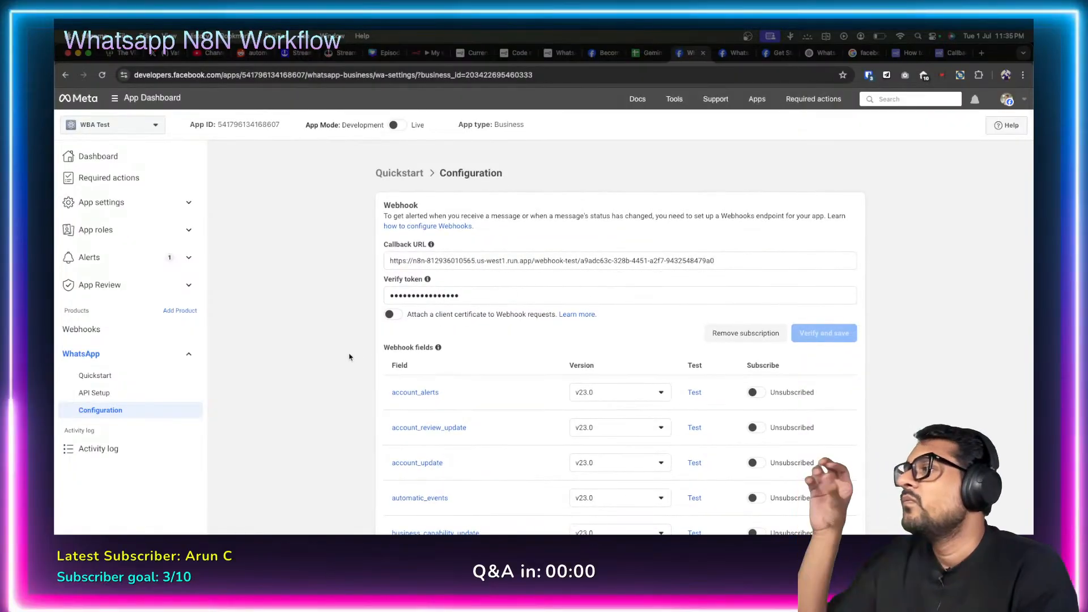
{"action": "scroll", "coordinate": [349, 357], "scroll_direction": "down", "scroll_amount": 2}
{"action": "scroll", "coordinate": [349, 357], "scroll_direction": "down", "scroll_amount": 10}
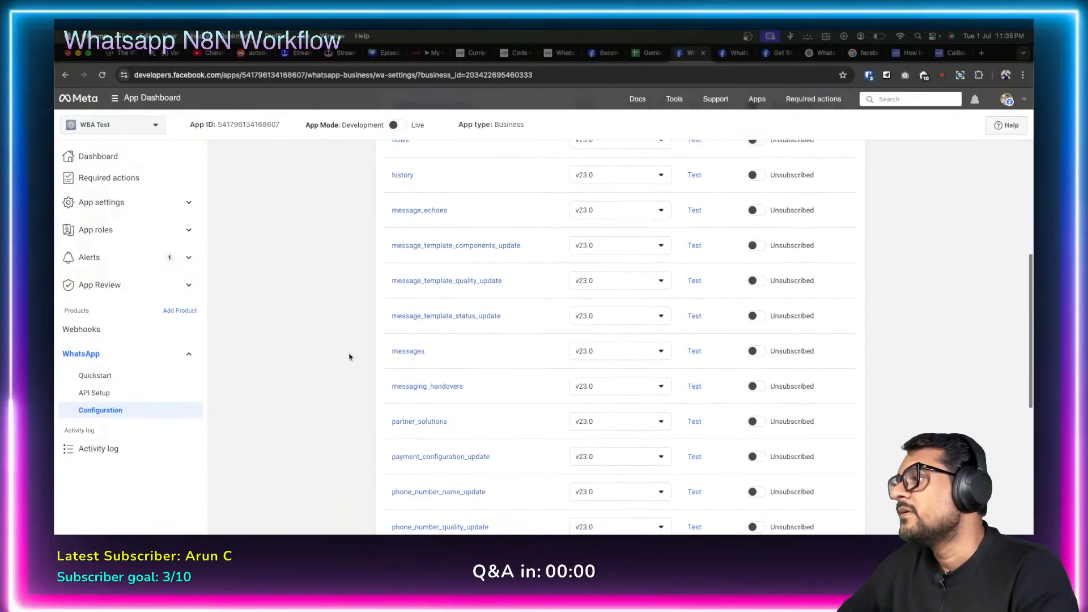
{"action": "scroll", "coordinate": [349, 356], "scroll_direction": "down", "scroll_amount": 10}
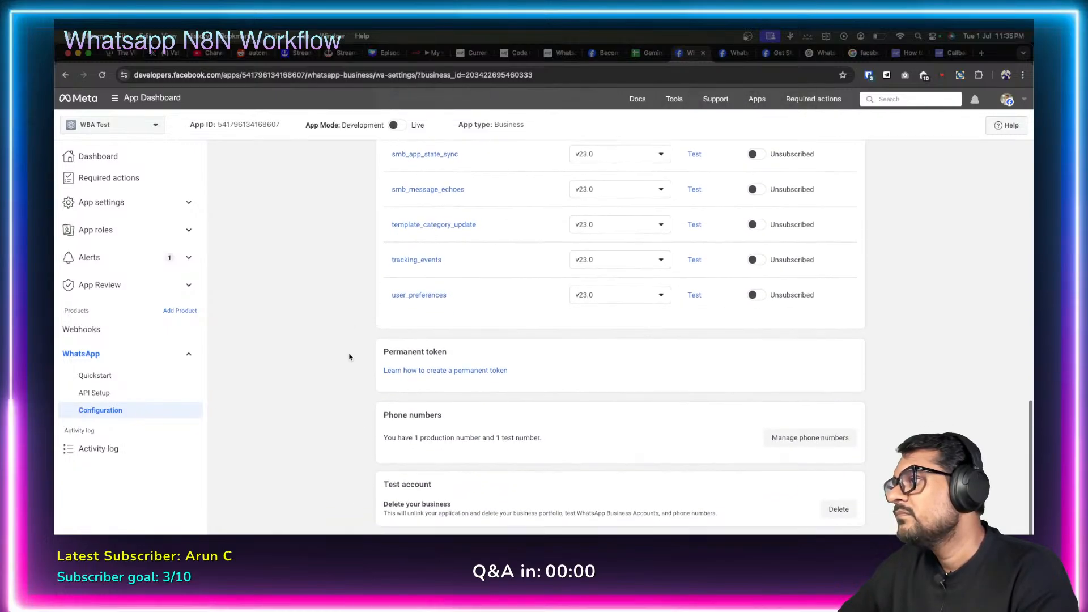
{"action": "scroll", "coordinate": [349, 357], "scroll_direction": "up", "scroll_amount": 20}
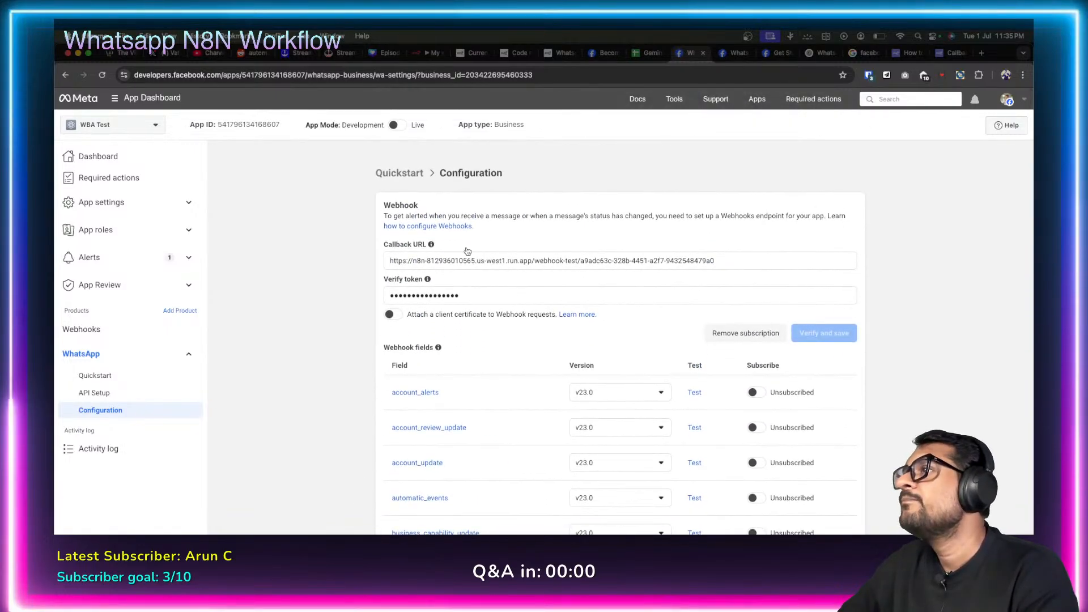
{"action": "left_click", "coordinate": [430, 54]}
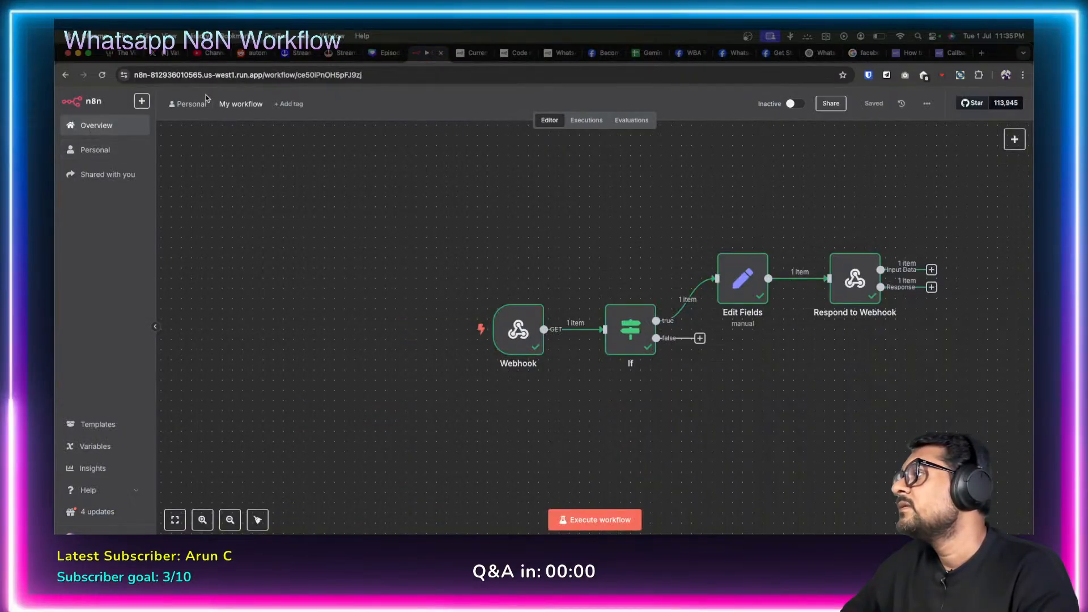
{"action": "left_click", "coordinate": [584, 121]}
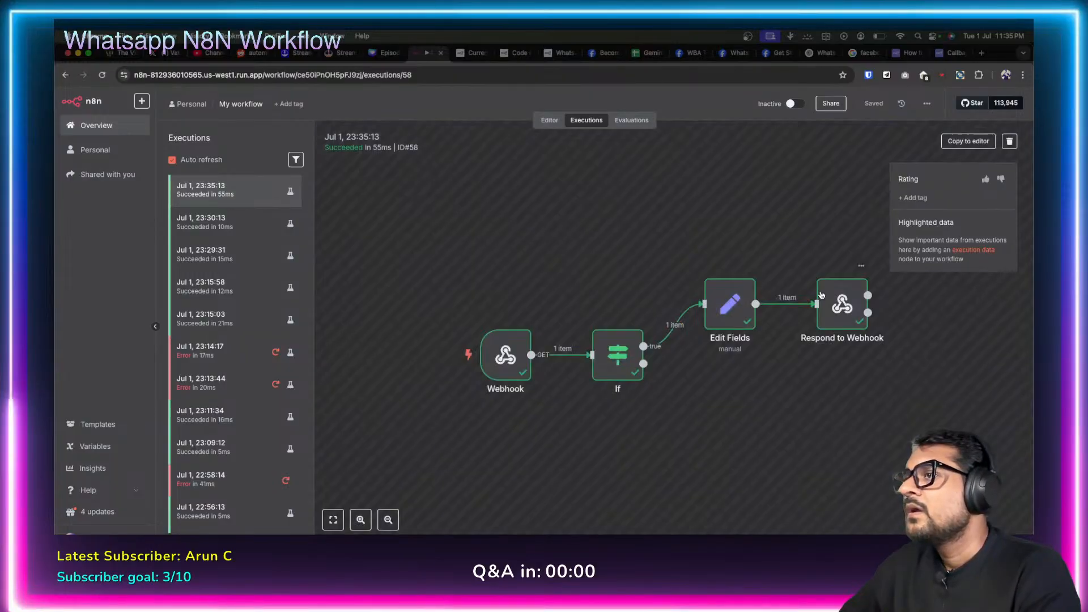
{"action": "double_click", "coordinate": [841, 301]}
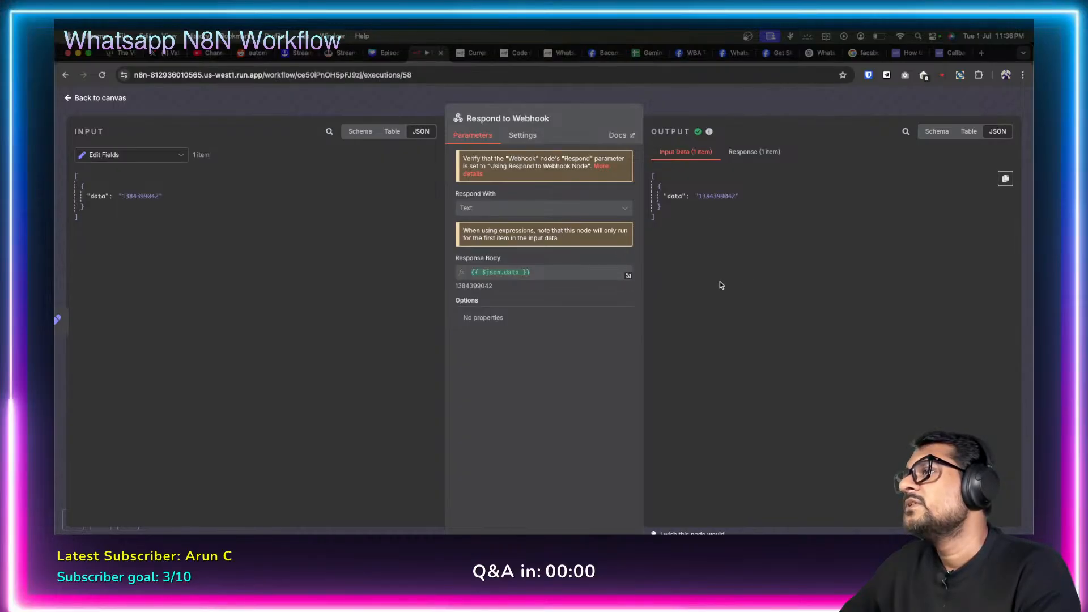
{"action": "left_click", "coordinate": [751, 154]}
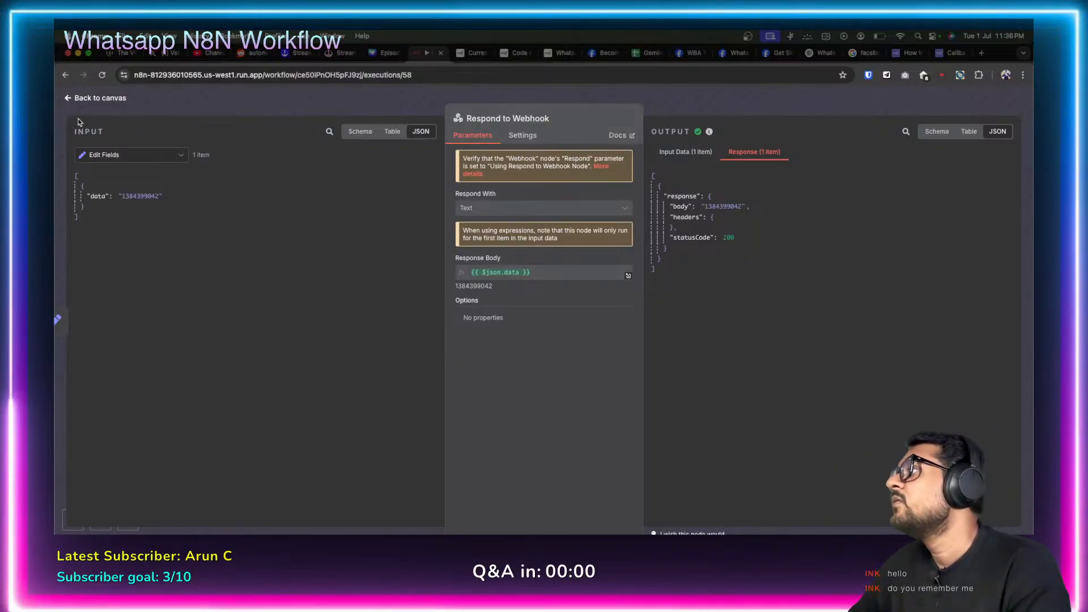
{"action": "left_click", "coordinate": [68, 99]}
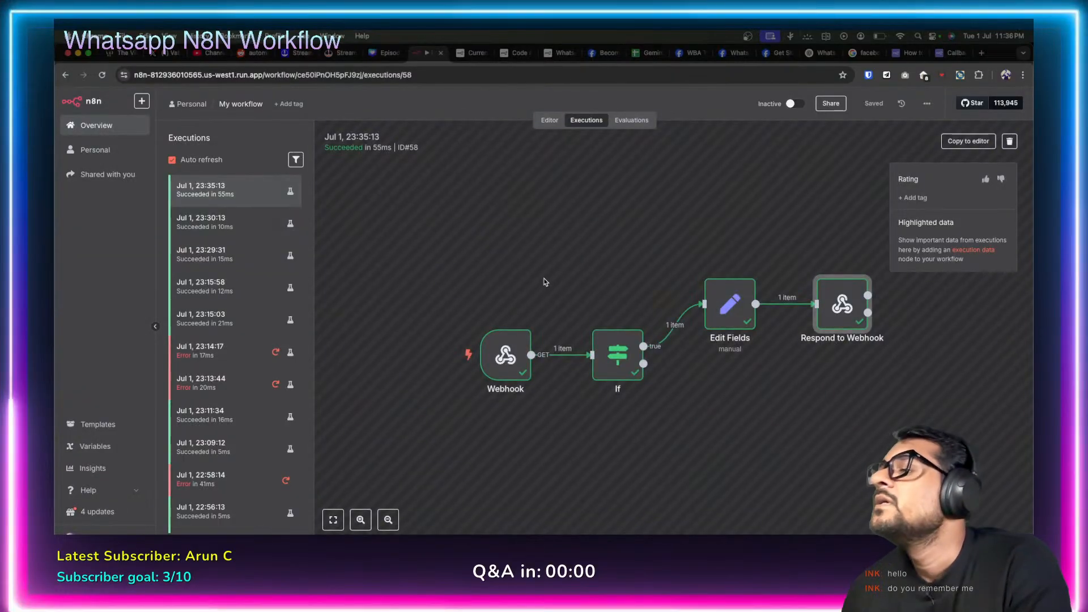
Abandon renaming the workflow to 'Meta Webhook', keeping 'My workflow', and open the Gemini Flash workflow.
{"action": "left_click", "coordinate": [549, 120]}
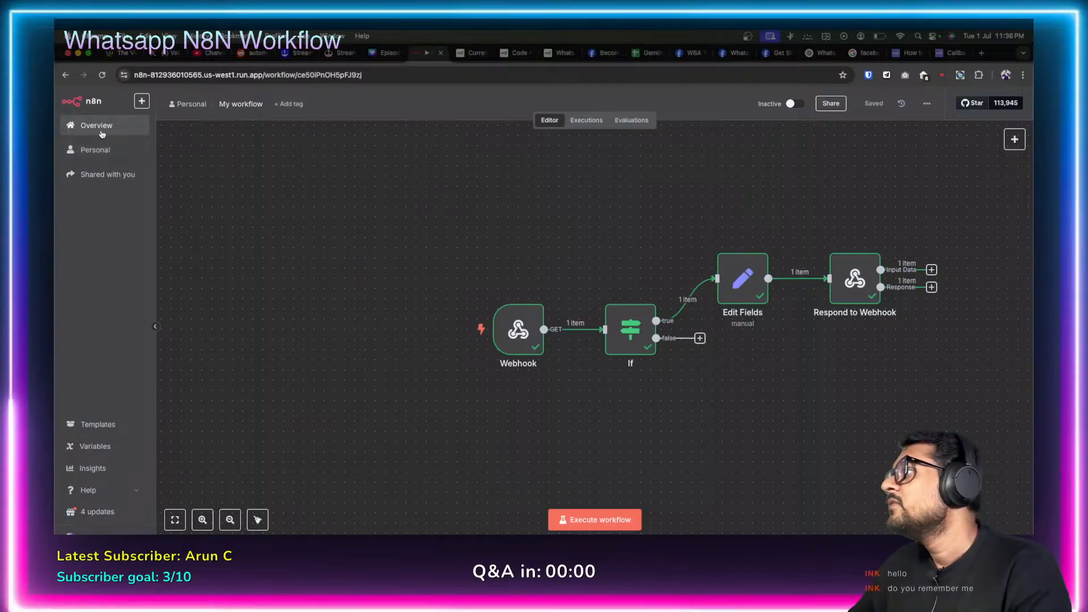
{"action": "left_click", "coordinate": [234, 106]}
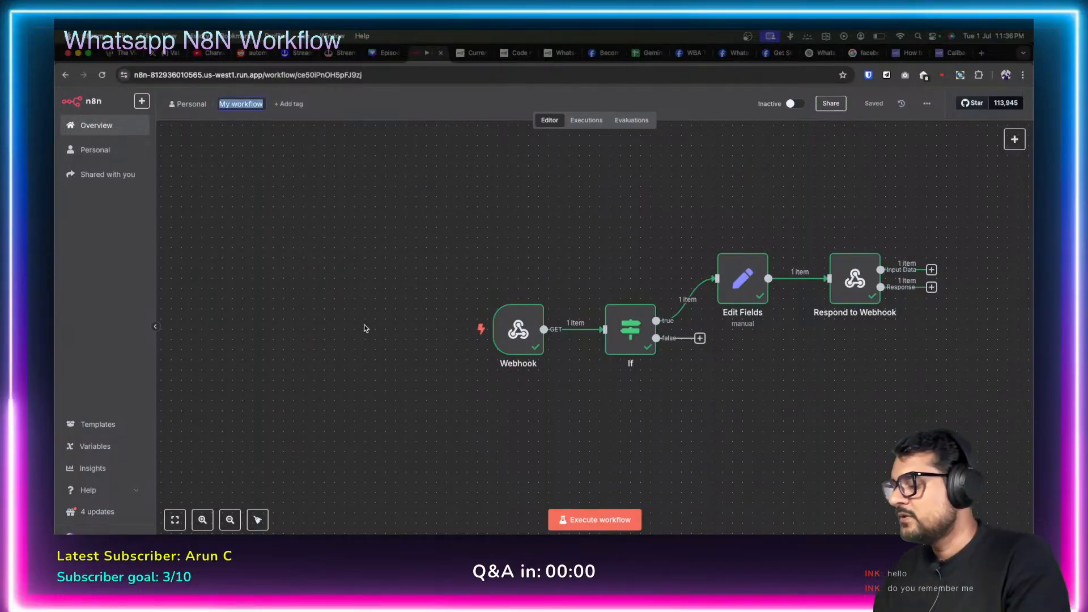
{"action": "type", "text": "W"}
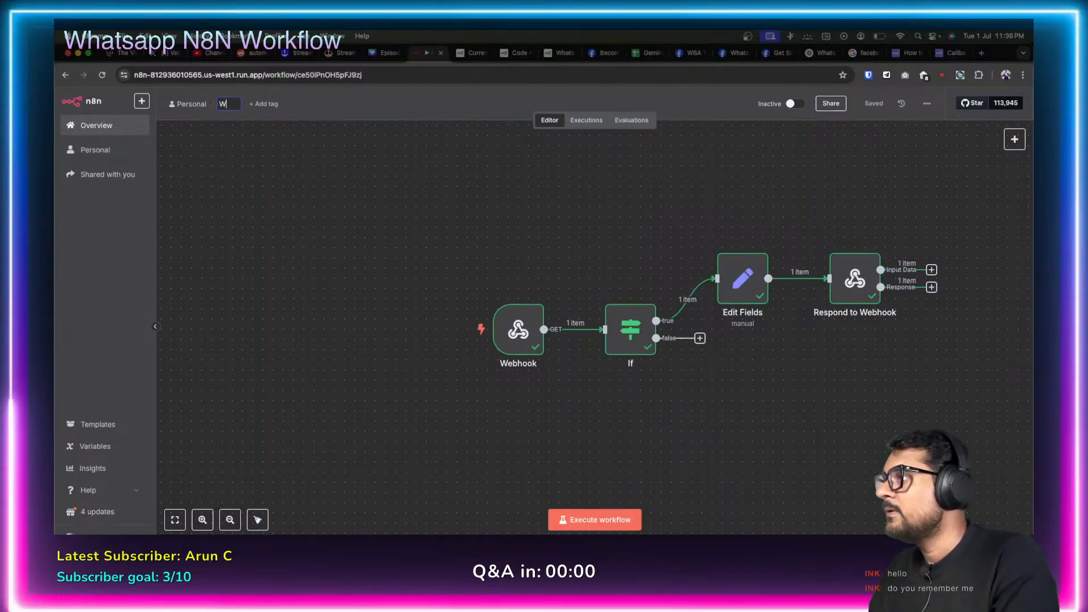
{"action": "key", "text": "BackSpace"}
{"action": "type", "text": "Meta"}
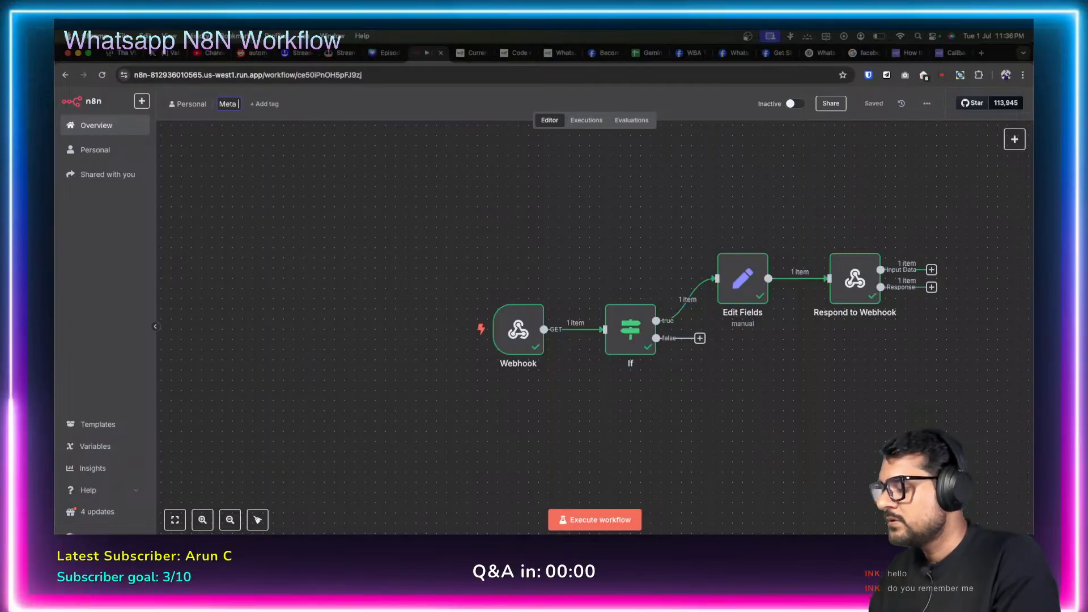
{"action": "type", "text": " Webhook"}
{"action": "key", "text": "Escape"}
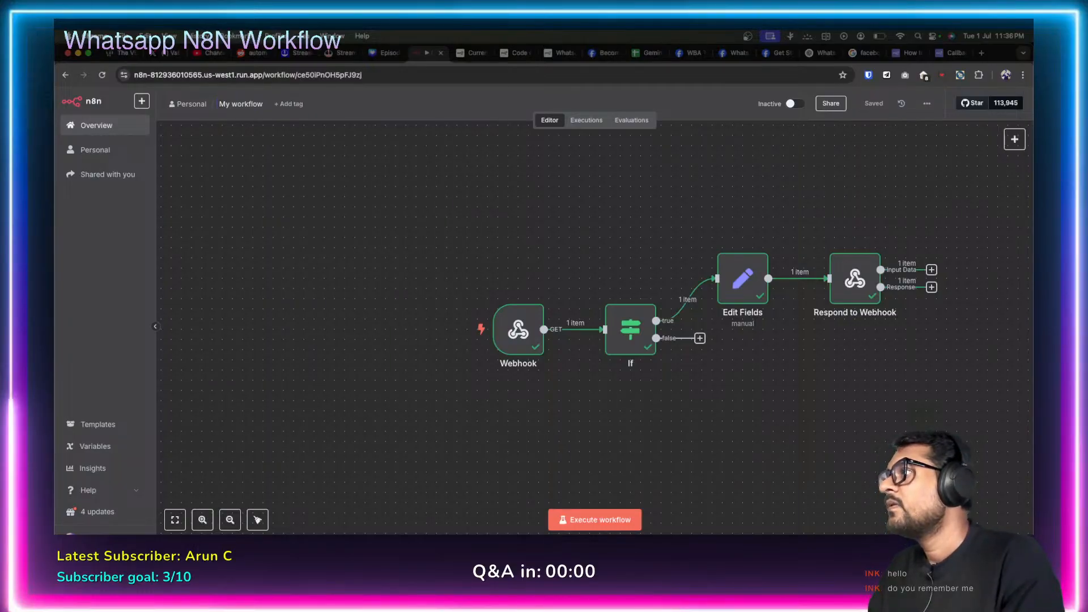
{"action": "left_click", "coordinate": [96, 126]}
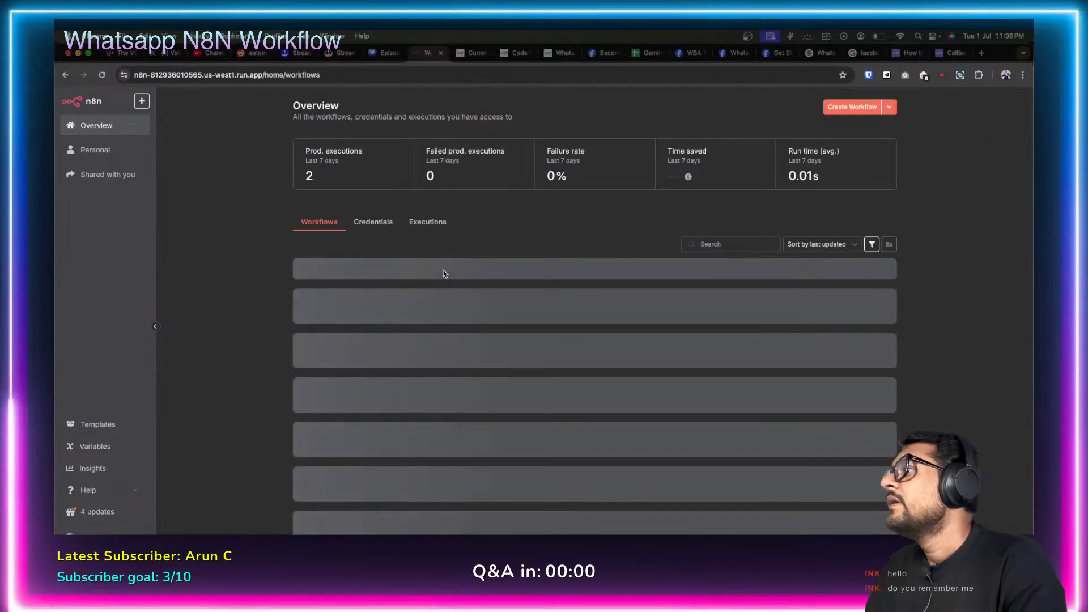
{"action": "left_click", "coordinate": [464, 314]}
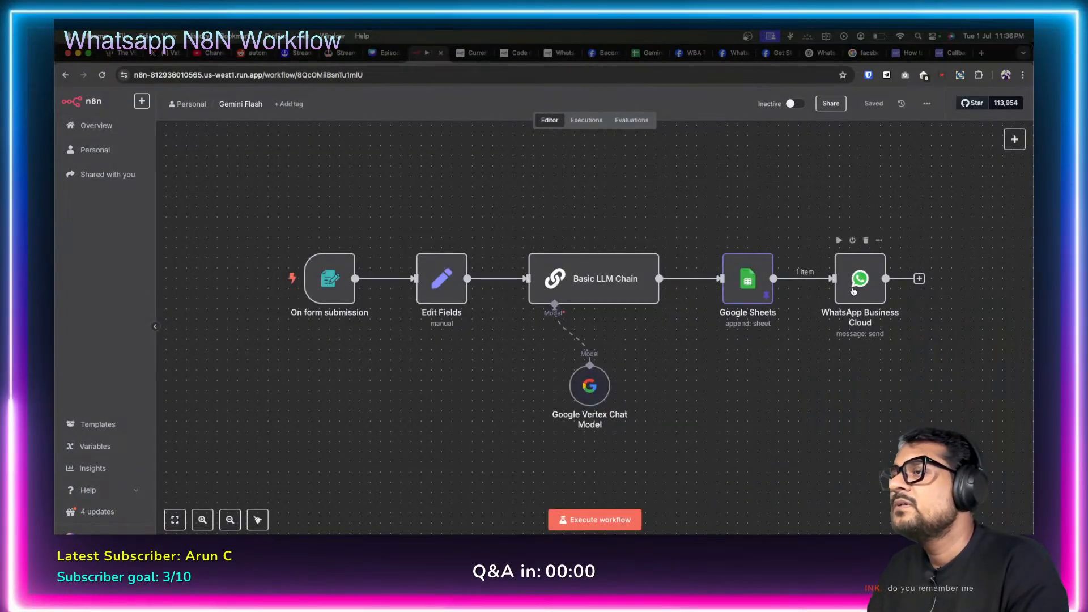
{"action": "double_click", "coordinate": [857, 279]}
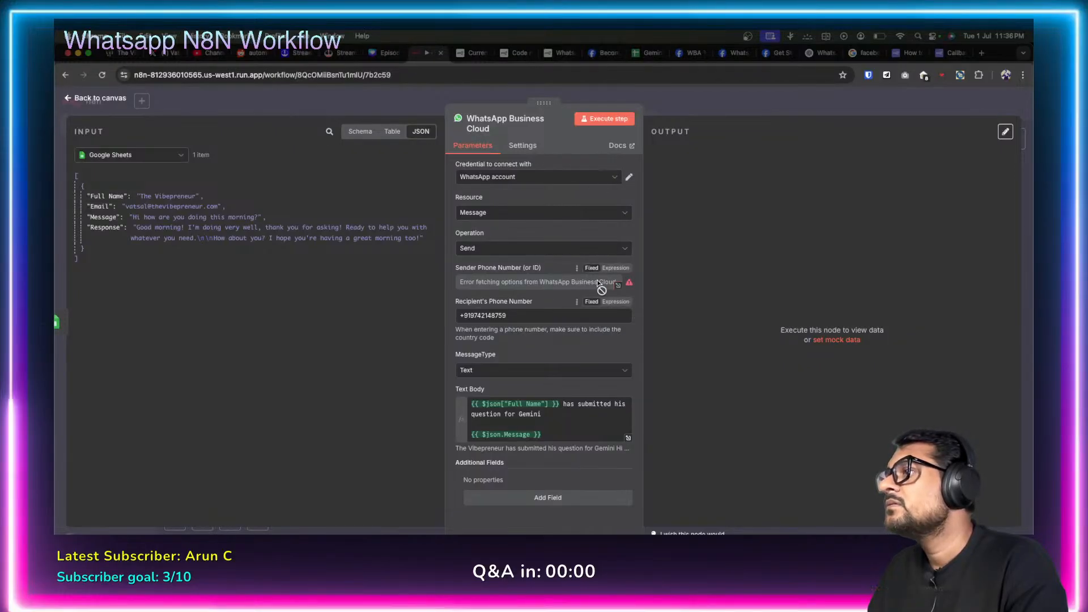
{"action": "mouse_move", "coordinate": [629, 283]}
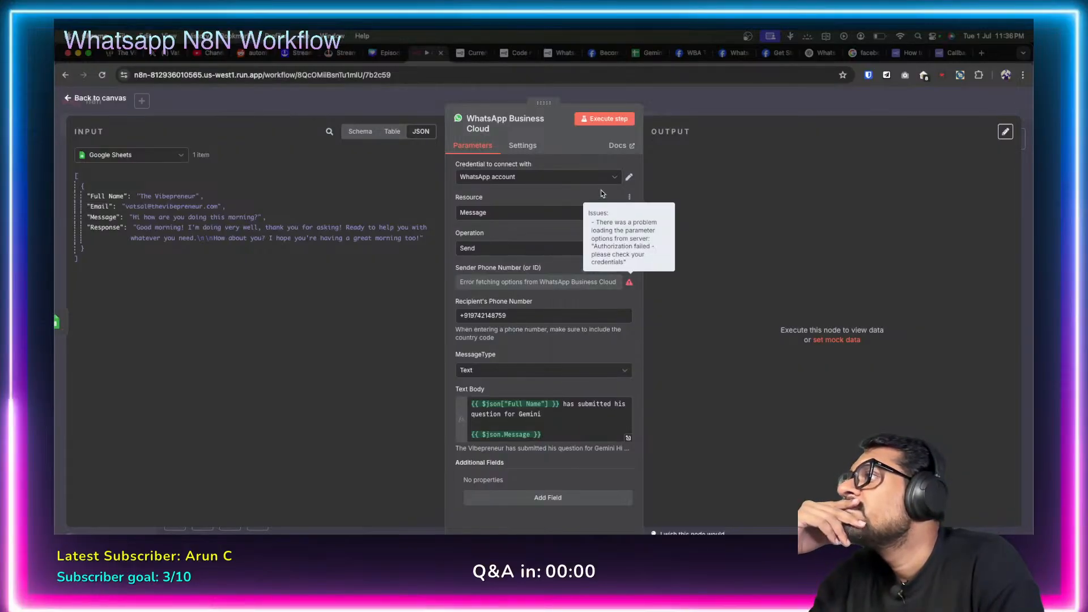
{"action": "left_click", "coordinate": [614, 177]}
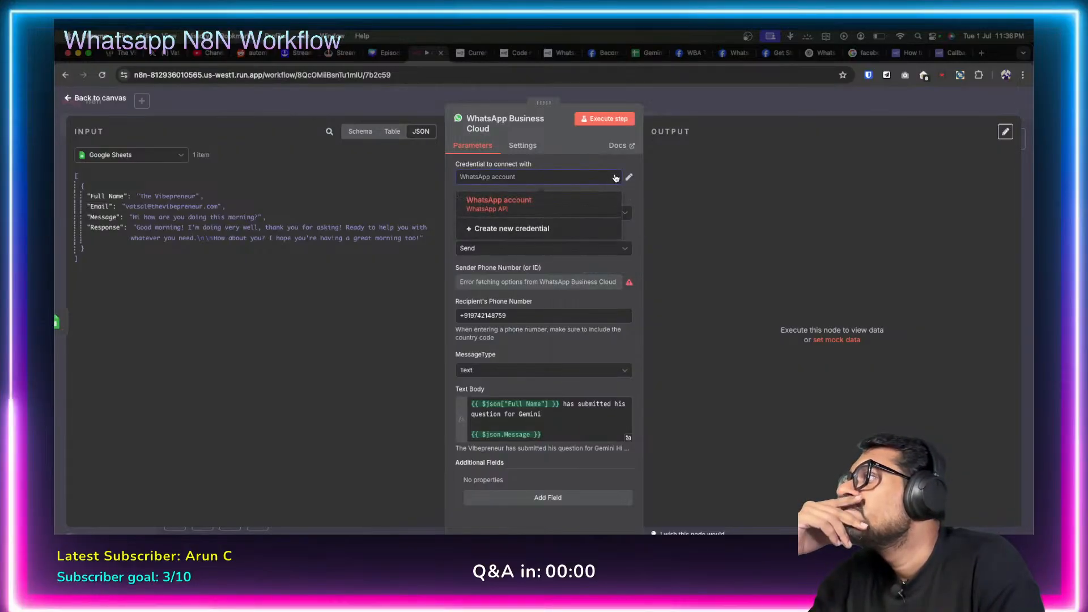
{"action": "left_click", "coordinate": [546, 204]}
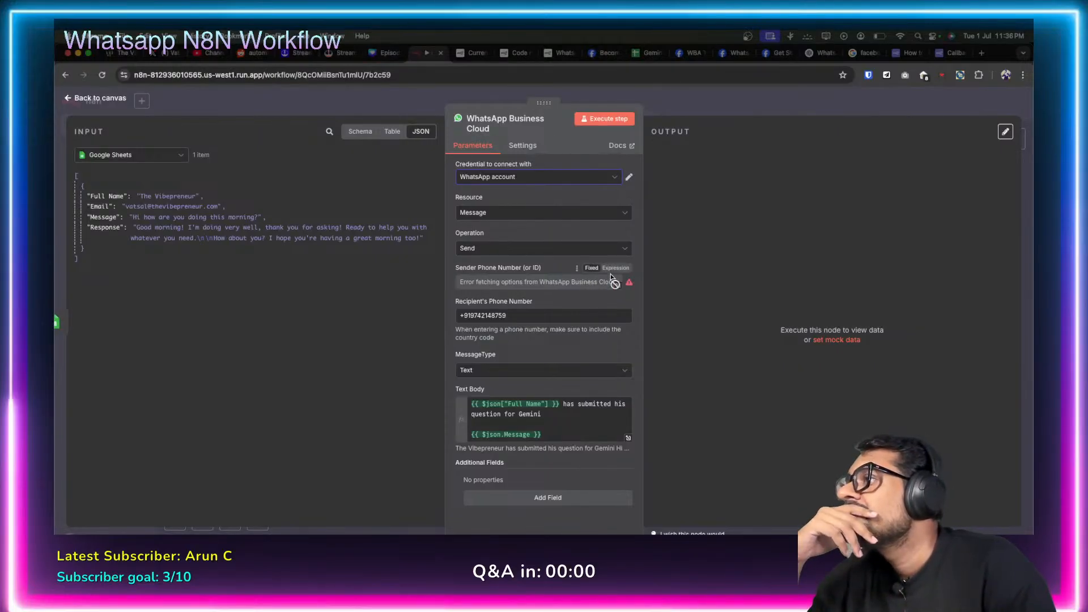
{"action": "left_click", "coordinate": [629, 178]}
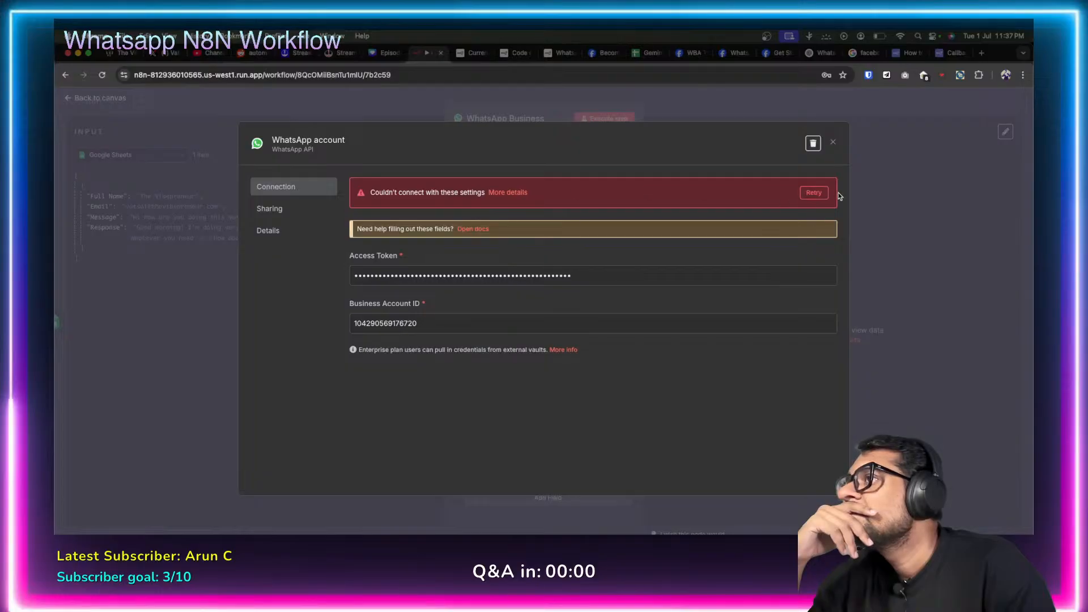
{"action": "left_click", "coordinate": [805, 194]}
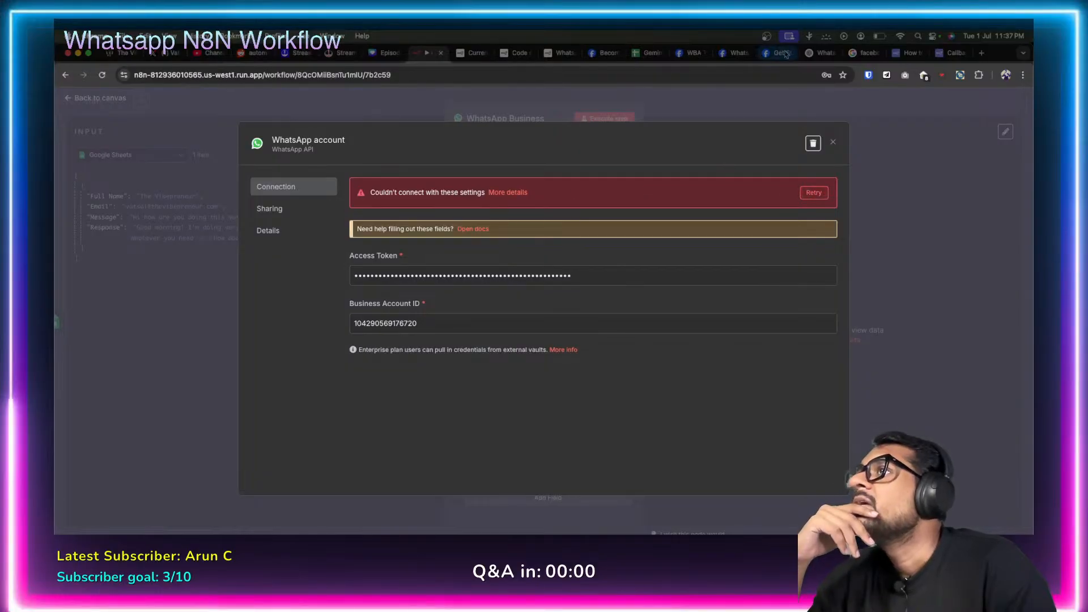
Generate and copy a new temporary WhatsApp access token from Meta's API Setup page.
{"action": "left_click", "coordinate": [694, 53]}
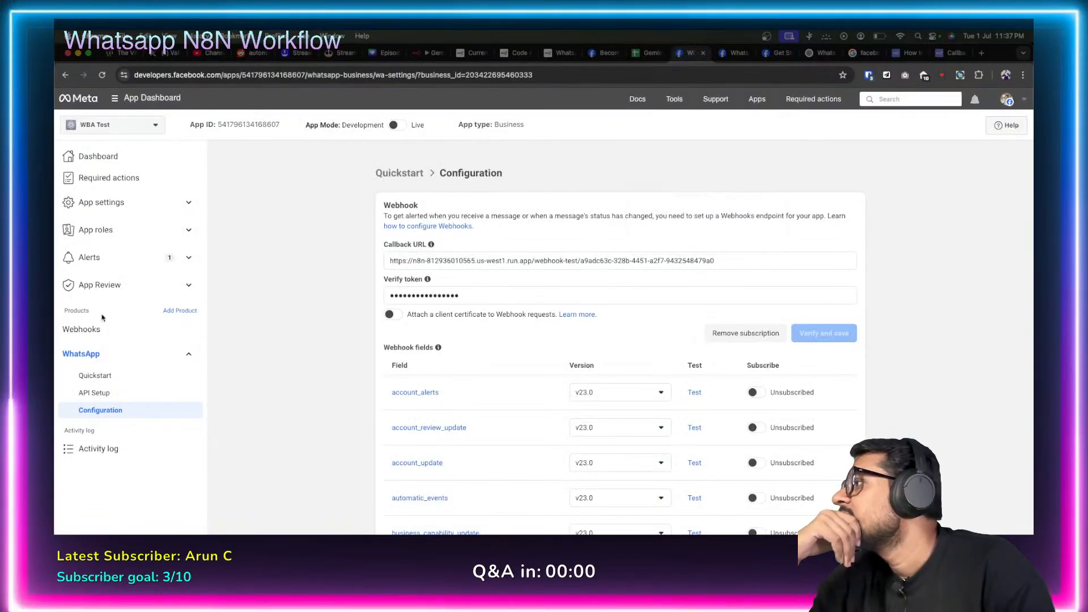
{"action": "left_click", "coordinate": [107, 393]}
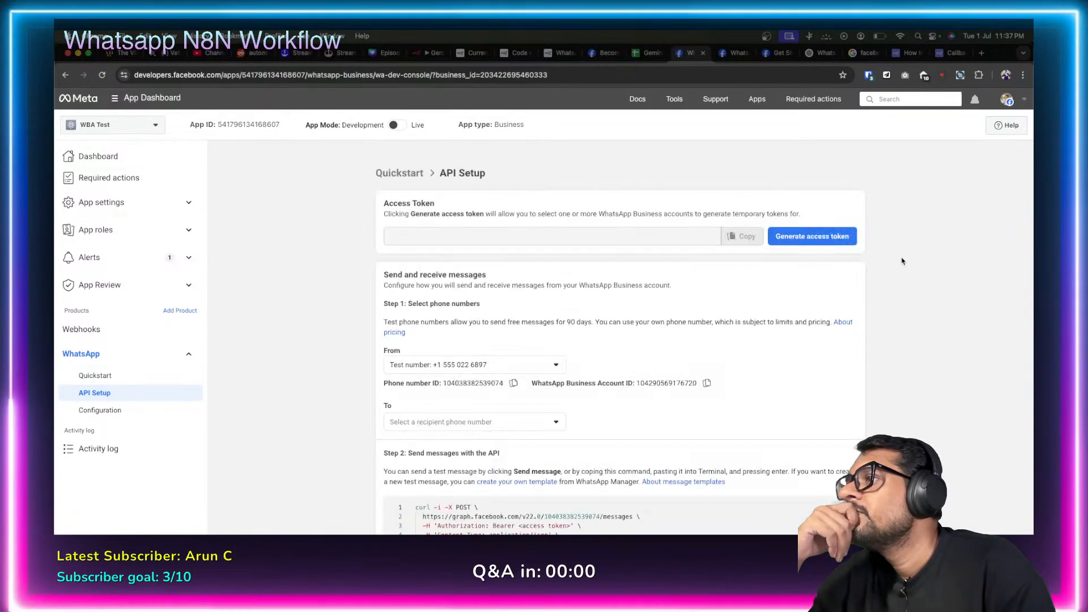
{"action": "left_click", "coordinate": [812, 358]}
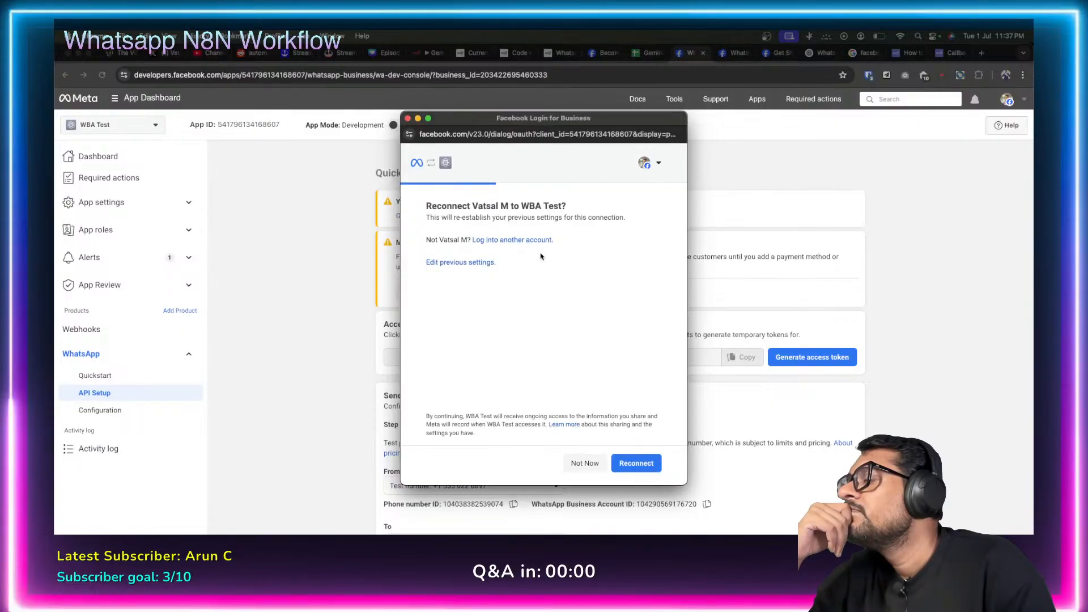
{"action": "left_click", "coordinate": [636, 464]}
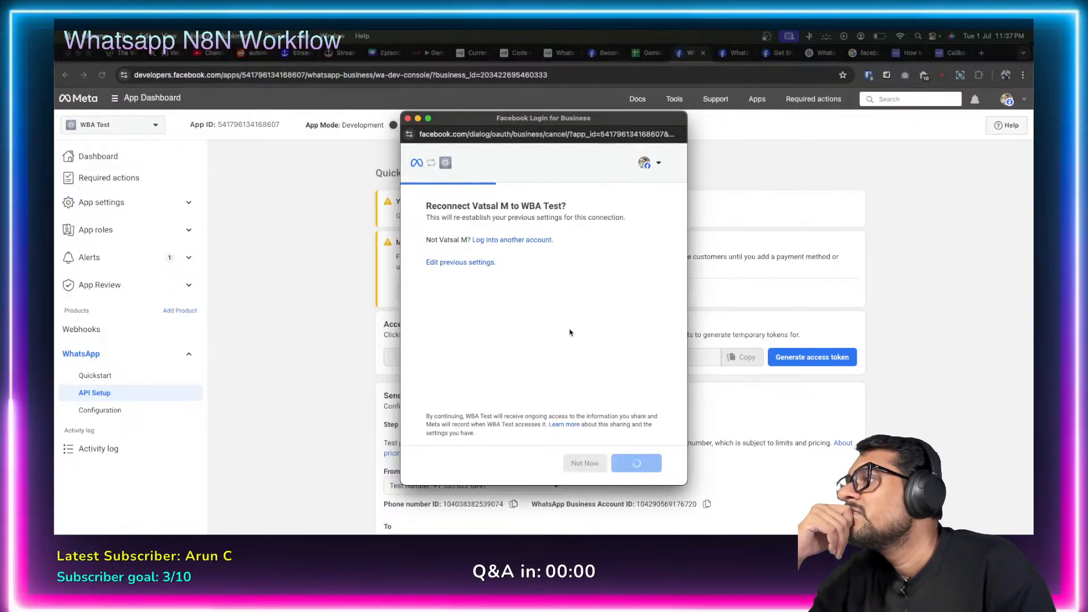
{"action": "left_click", "coordinate": [742, 357]}
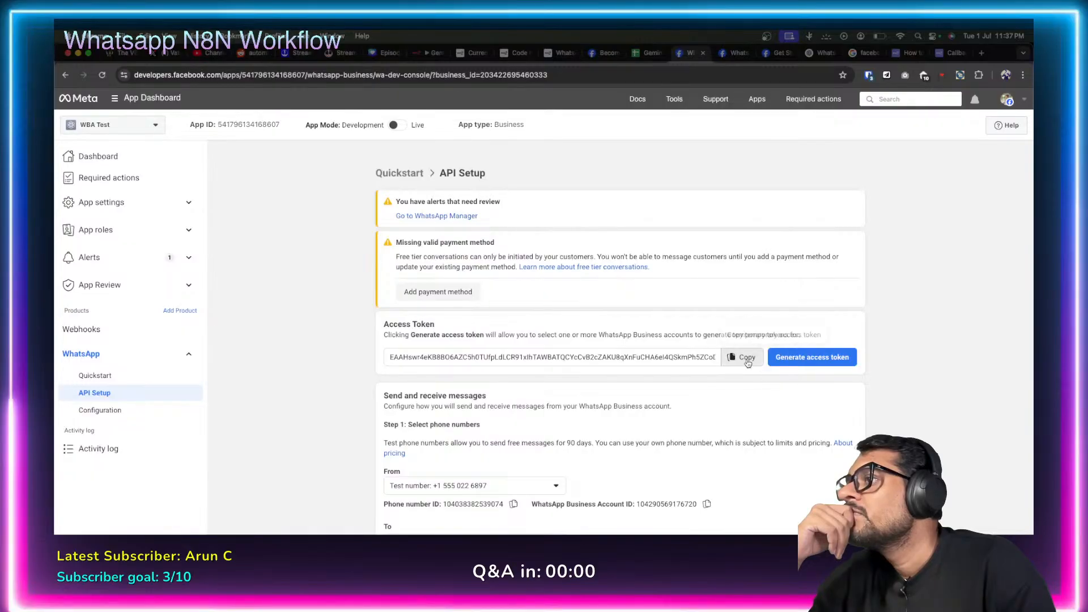
{"action": "left_click", "coordinate": [417, 55]}
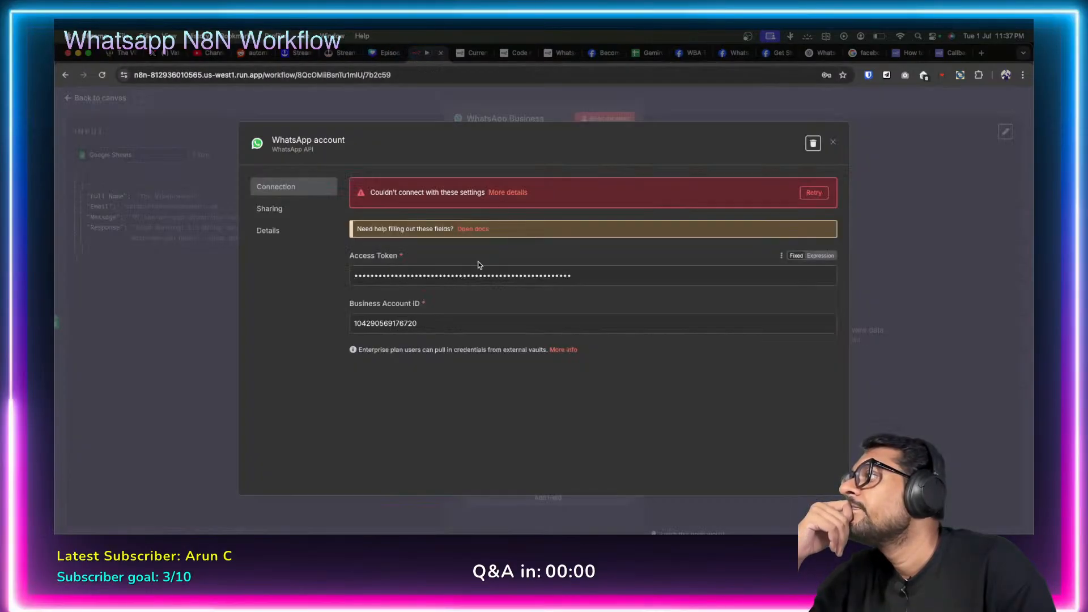
Replace the WhatsApp credential's access token with the new one and save it.
{"action": "double_click", "coordinate": [464, 275]}
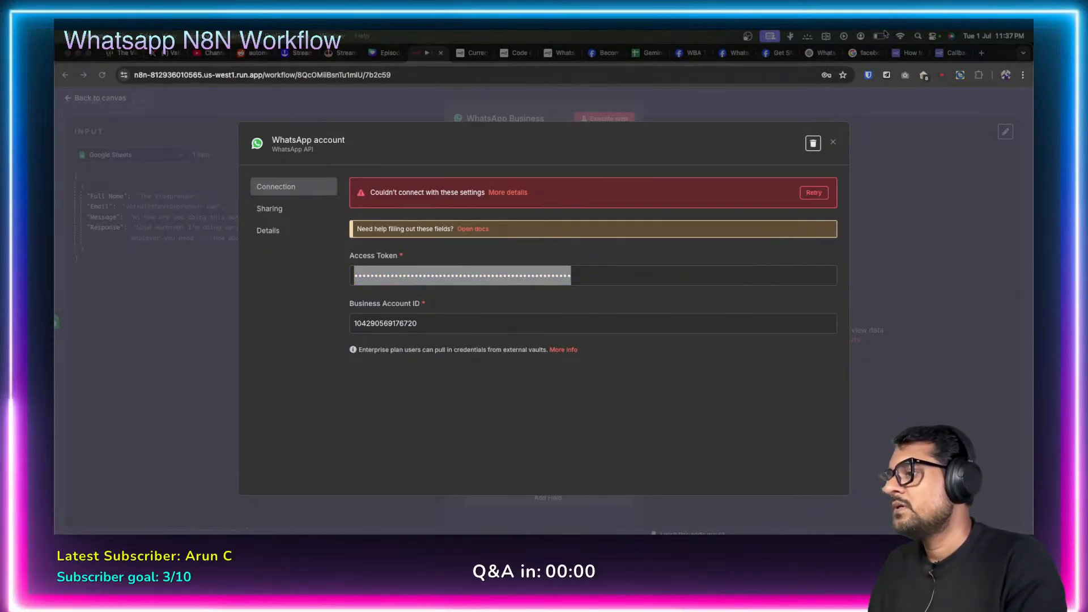
{"action": "left_click", "coordinate": [586, 276]}
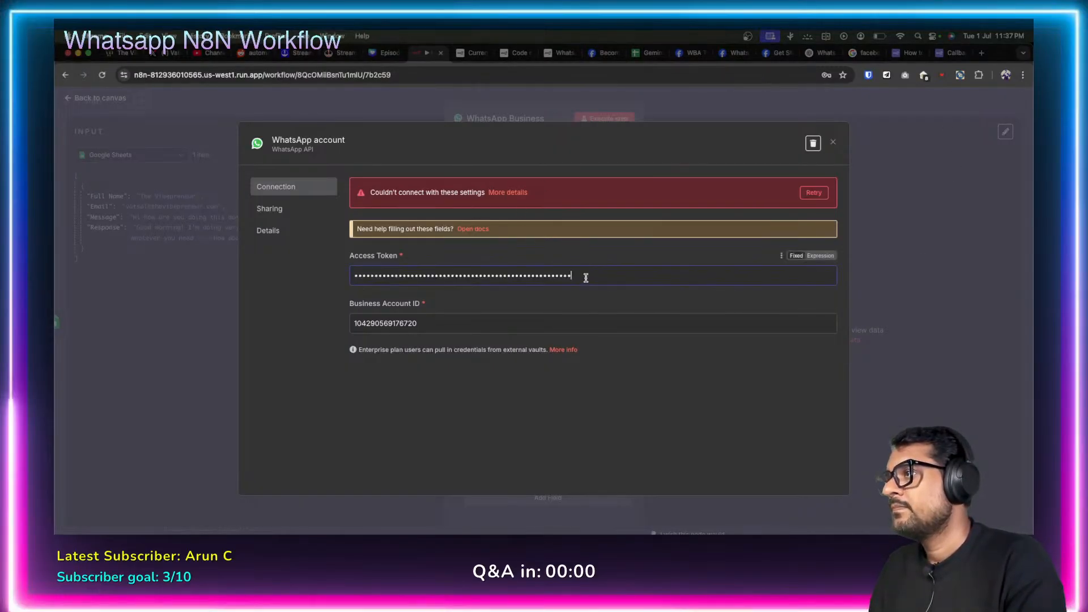
{"action": "key", "text": "super+a"}
{"action": "key", "text": "BackSpace"}
{"action": "key", "text": "super+v"}
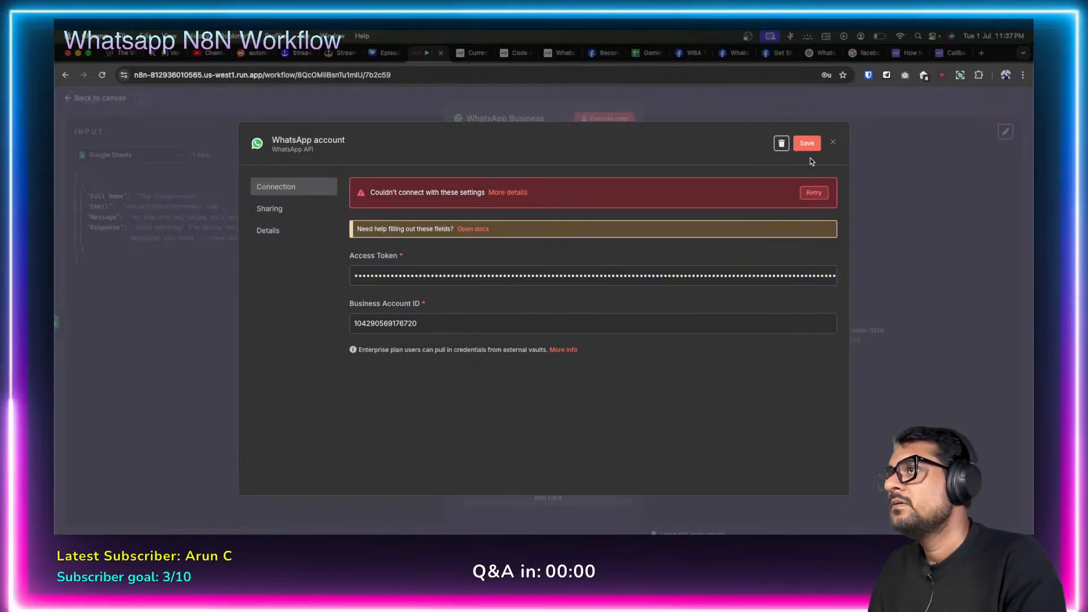
{"action": "left_click", "coordinate": [807, 142]}
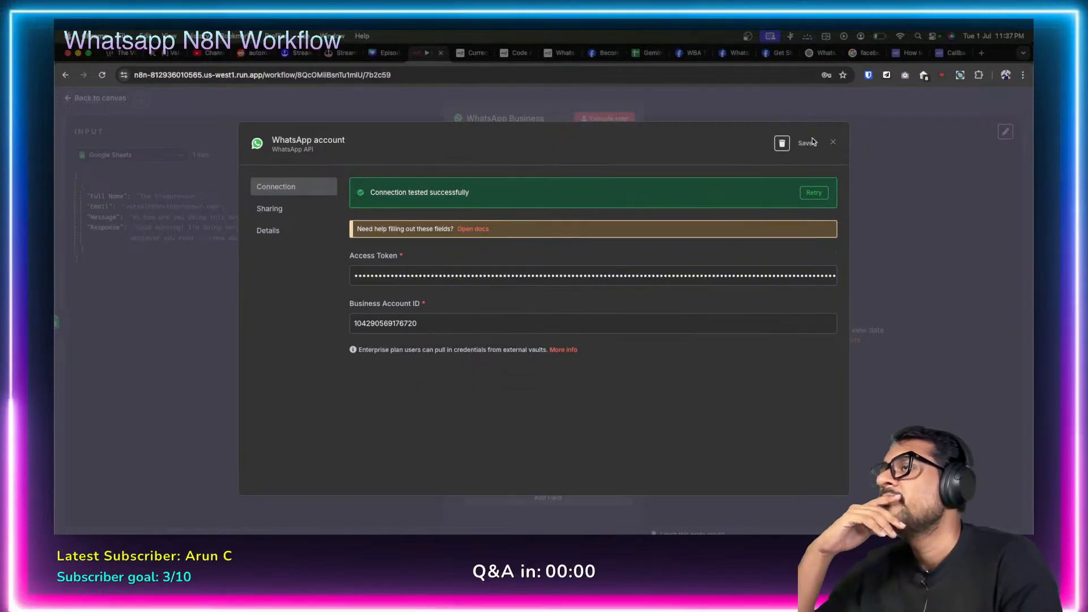
{"action": "left_click", "coordinate": [831, 144]}
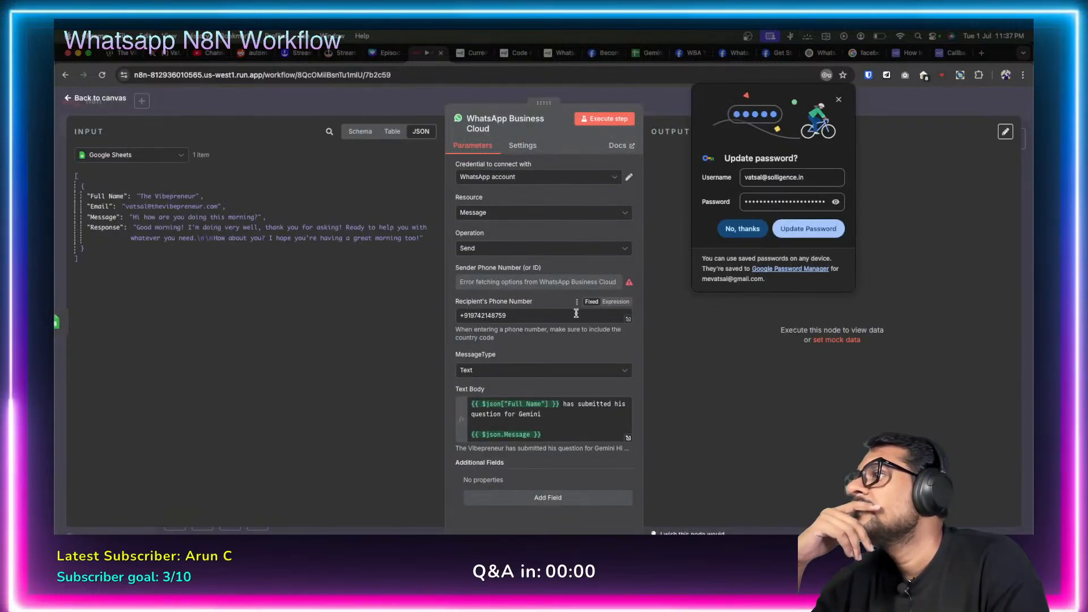
Retest the WhatsApp account credential's connection so the sender phone number loads.
{"action": "triple_click", "coordinate": [588, 281]}
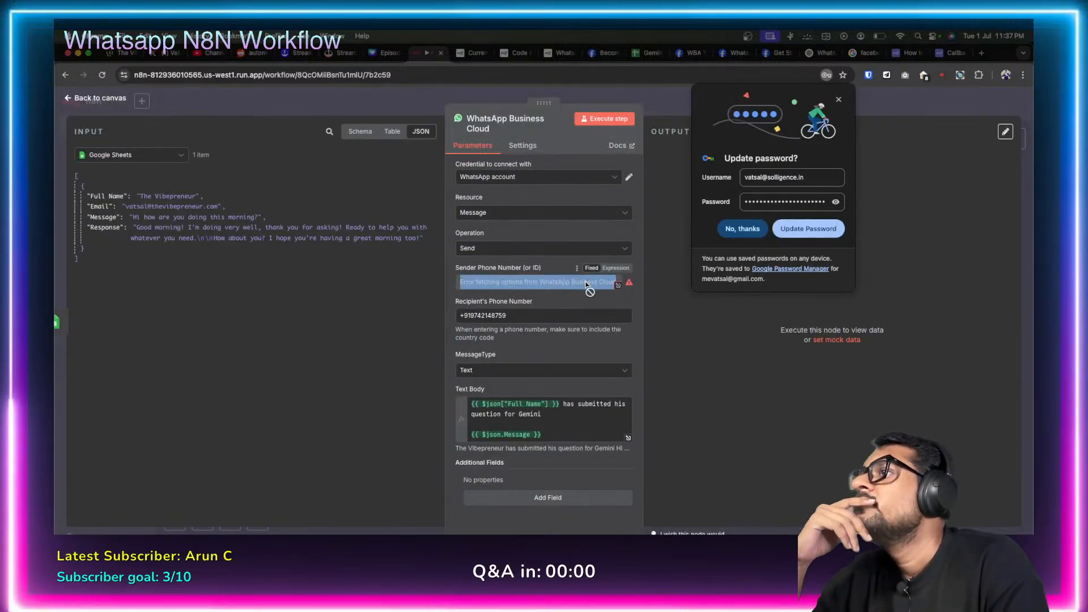
{"action": "left_click", "coordinate": [838, 100]}
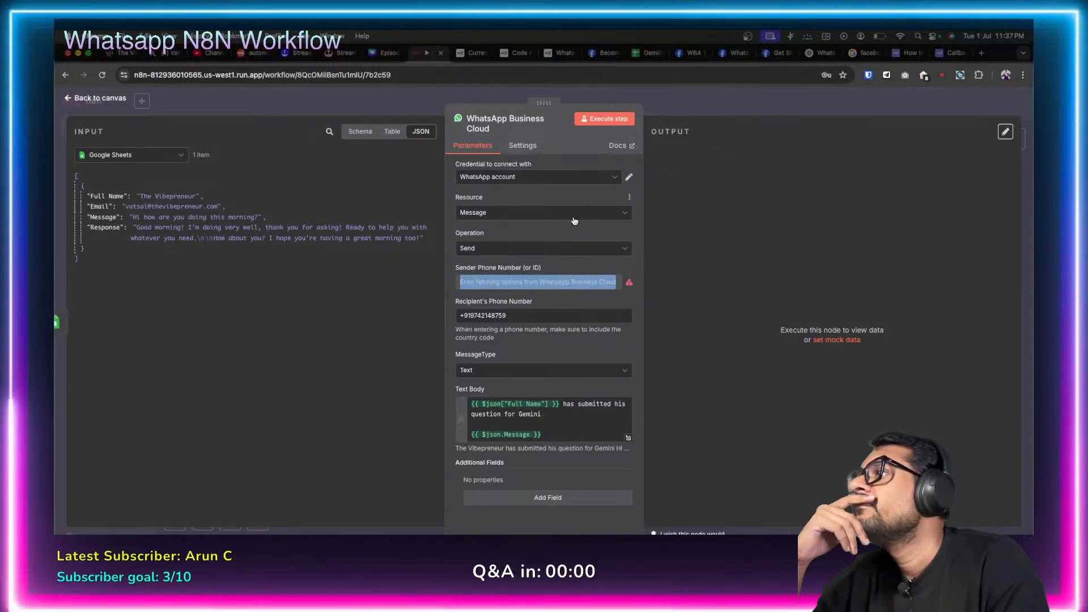
{"action": "mouse_move", "coordinate": [628, 284]}
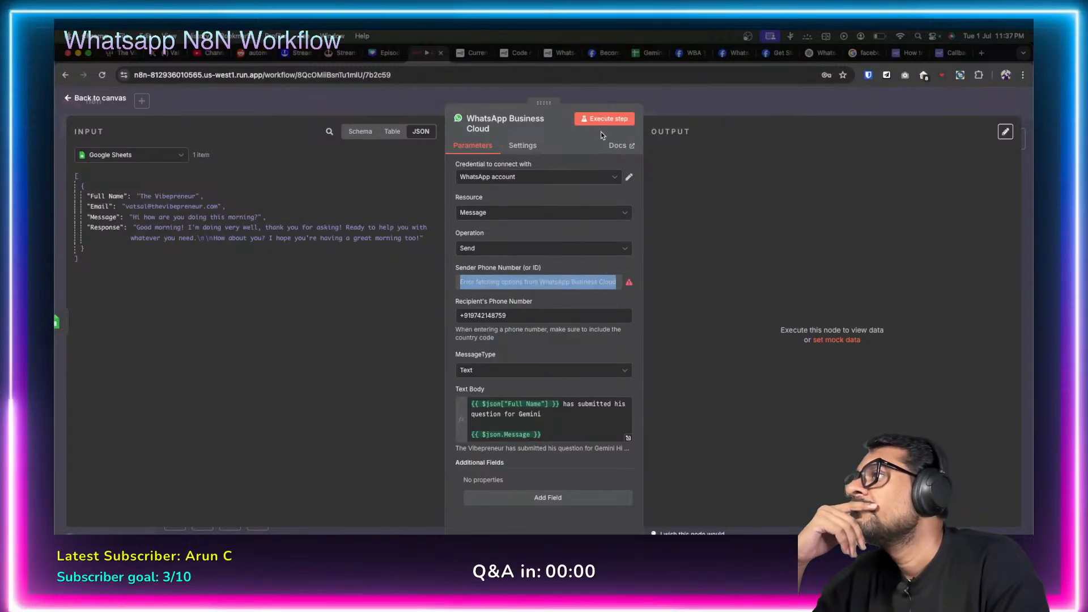
{"action": "left_click", "coordinate": [616, 180]}
{"action": "left_click", "coordinate": [615, 180]}
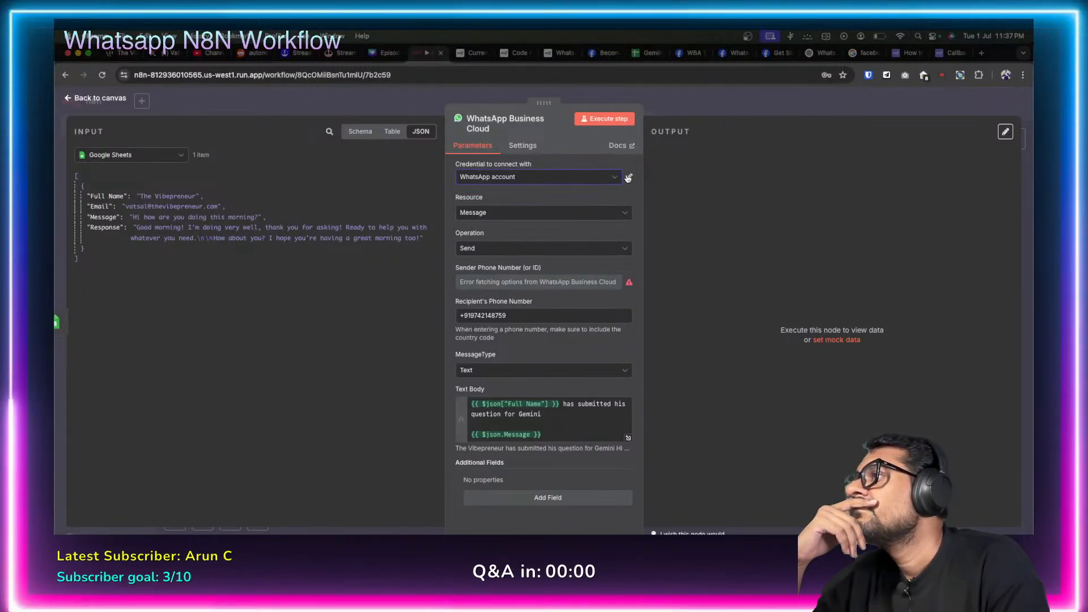
{"action": "left_click", "coordinate": [628, 178]}
{"action": "left_click", "coordinate": [814, 192]}
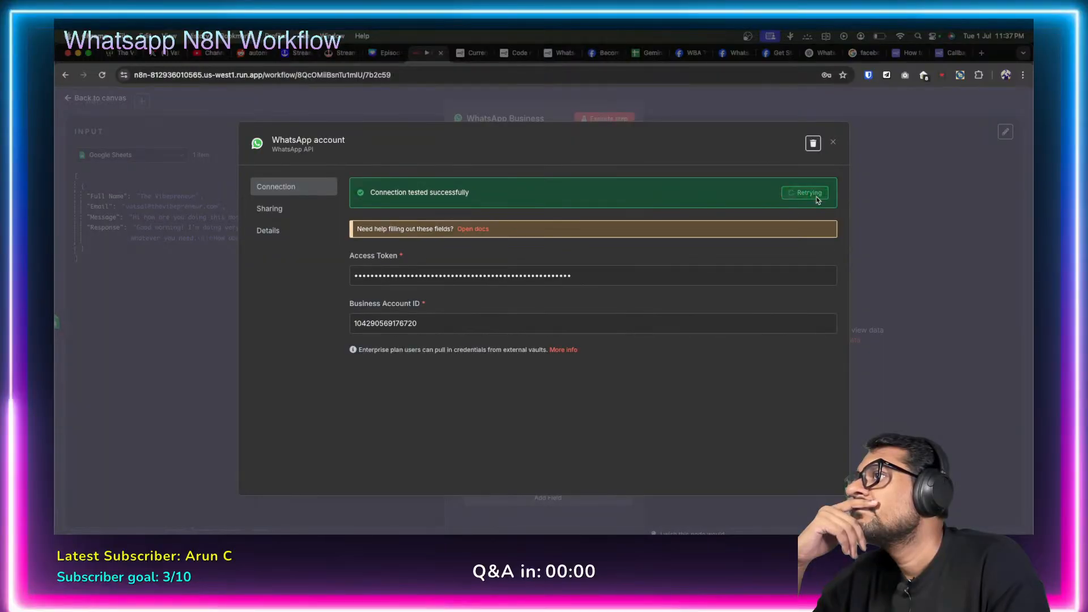
{"action": "left_click", "coordinate": [834, 143]}
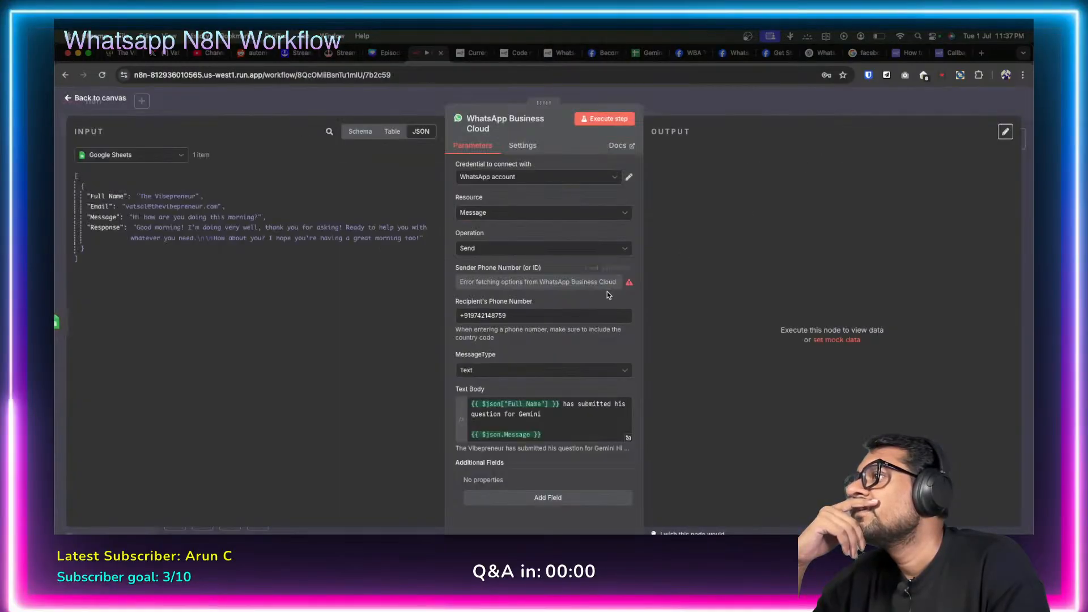
Run the WhatsApp Business Cloud step, which opens the 'Talk To Gemini' test form.
{"action": "left_click", "coordinate": [92, 100]}
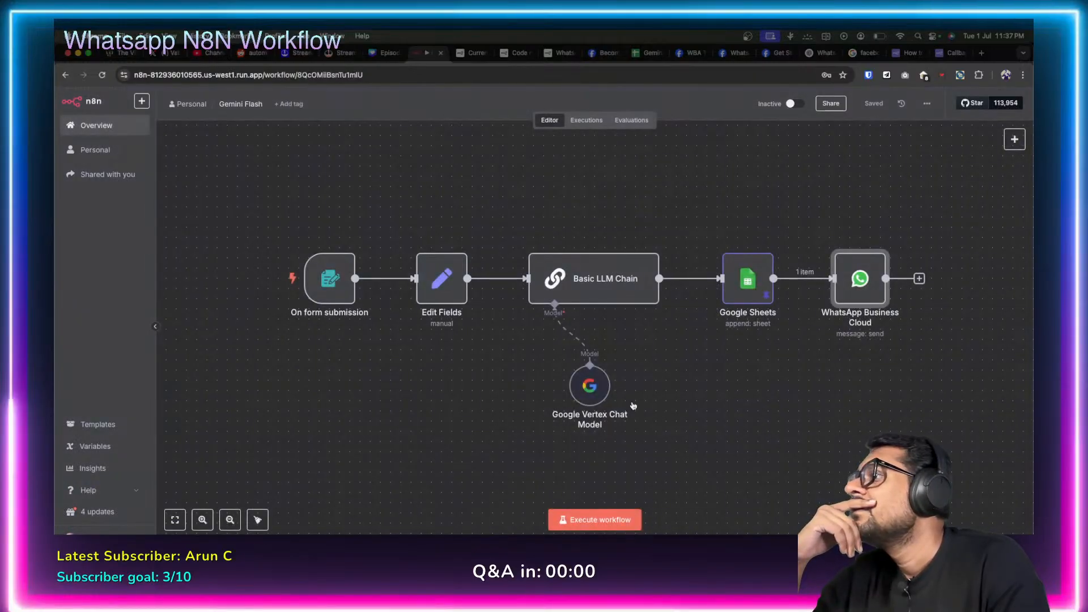
{"action": "double_click", "coordinate": [858, 262]}
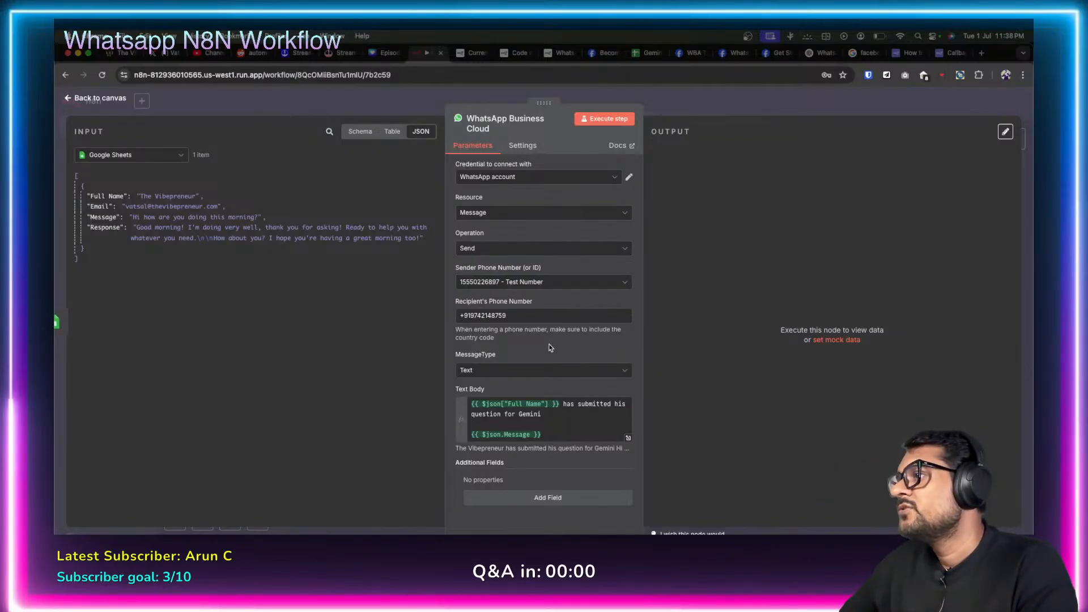
{"action": "left_click", "coordinate": [605, 120]}
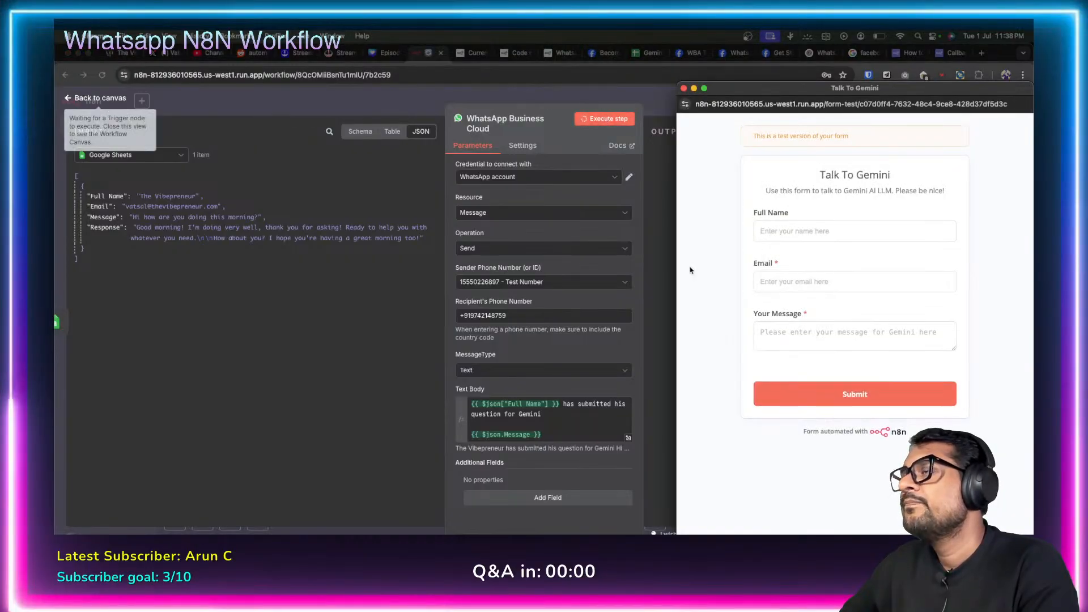
Unpin the Google Sheets node's sample output, save the Gemini Flash workflow and stop the pending test.
{"action": "left_click", "coordinate": [683, 89]}
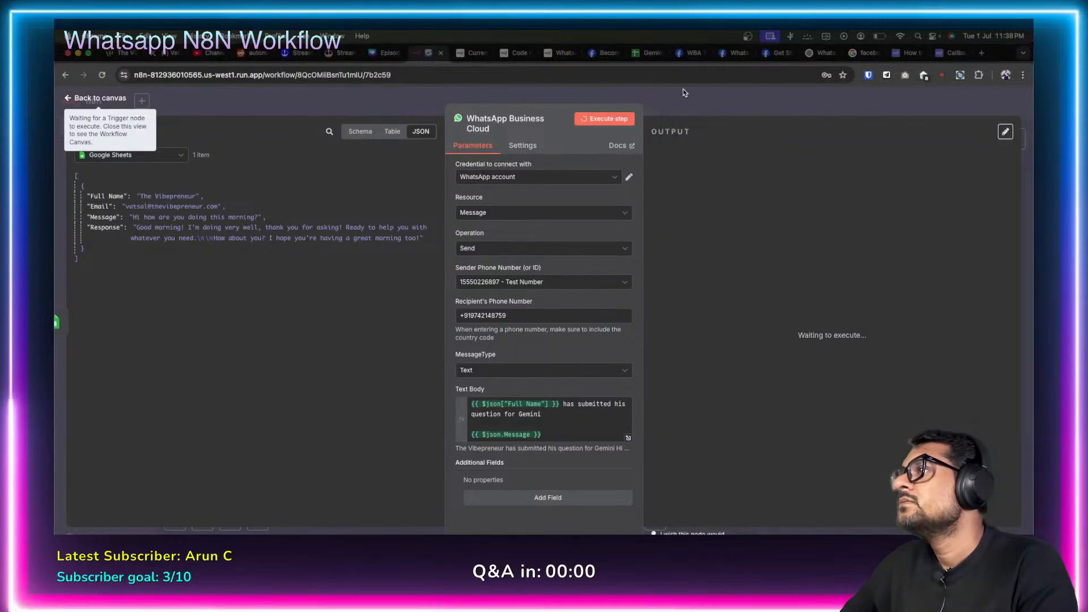
{"action": "left_click", "coordinate": [69, 98]}
{"action": "double_click", "coordinate": [742, 290]}
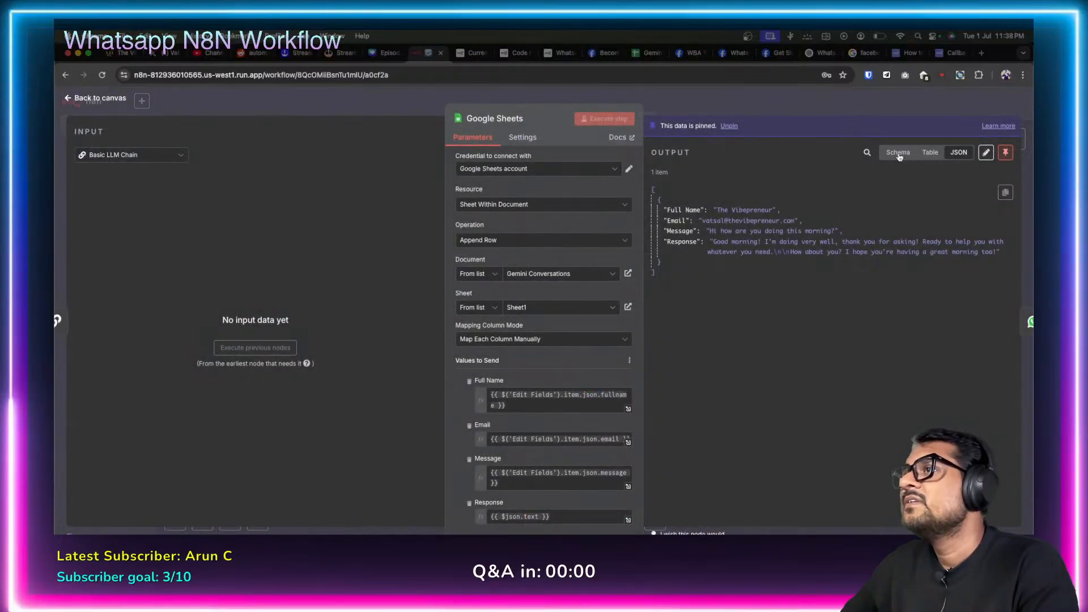
{"action": "left_click", "coordinate": [67, 104]}
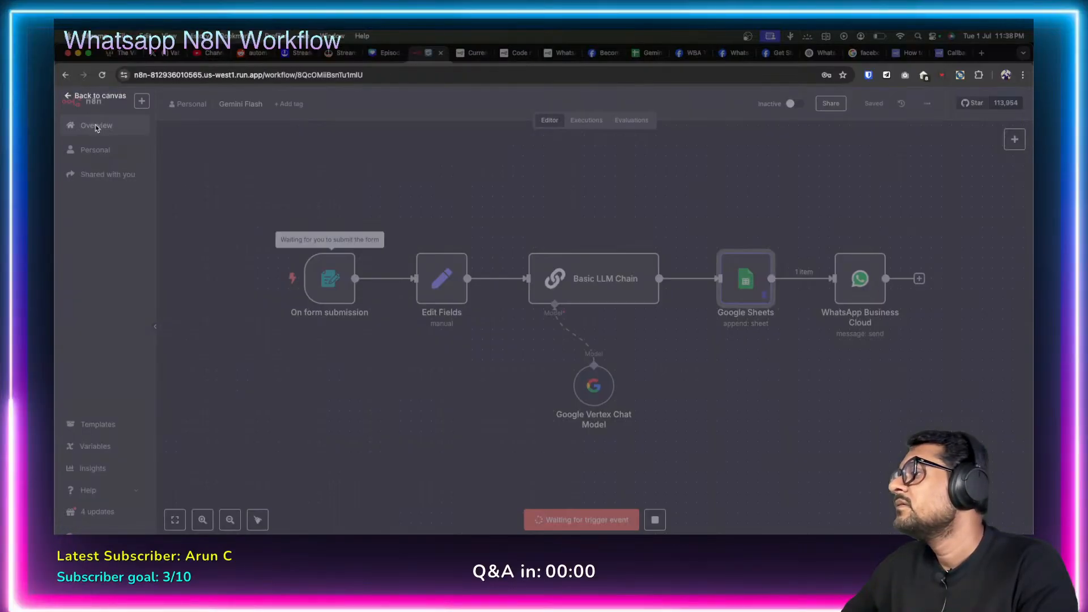
{"action": "double_click", "coordinate": [747, 276]}
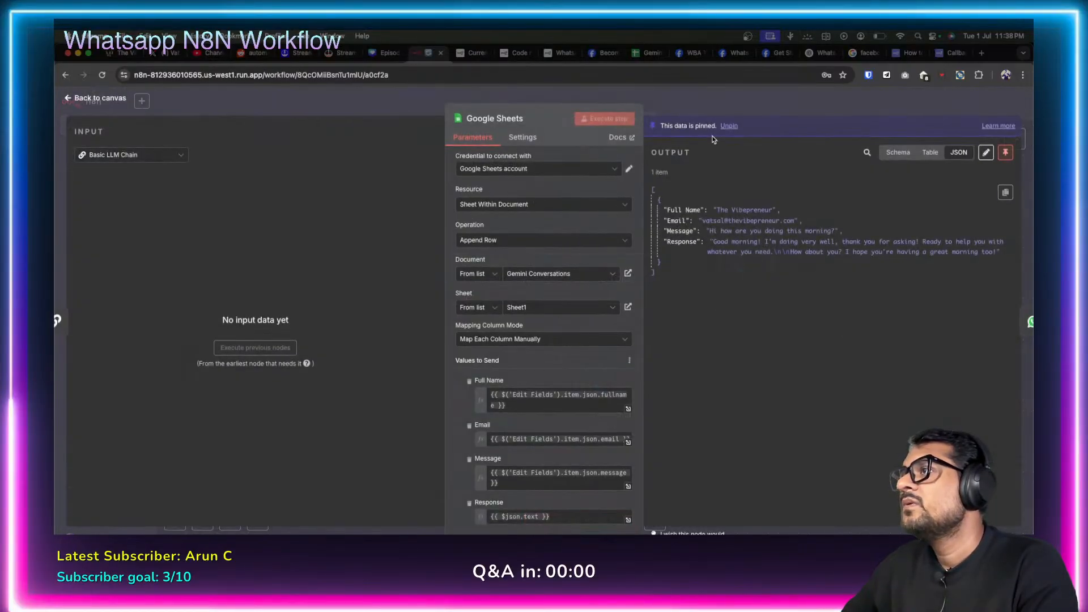
{"action": "left_click", "coordinate": [1005, 152]}
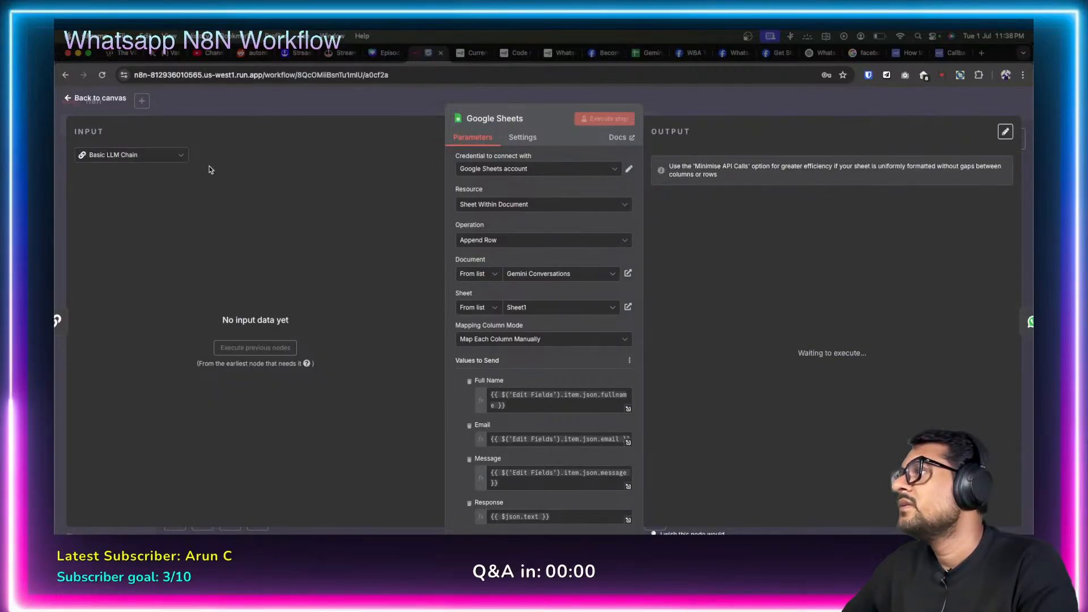
{"action": "left_click", "coordinate": [66, 98]}
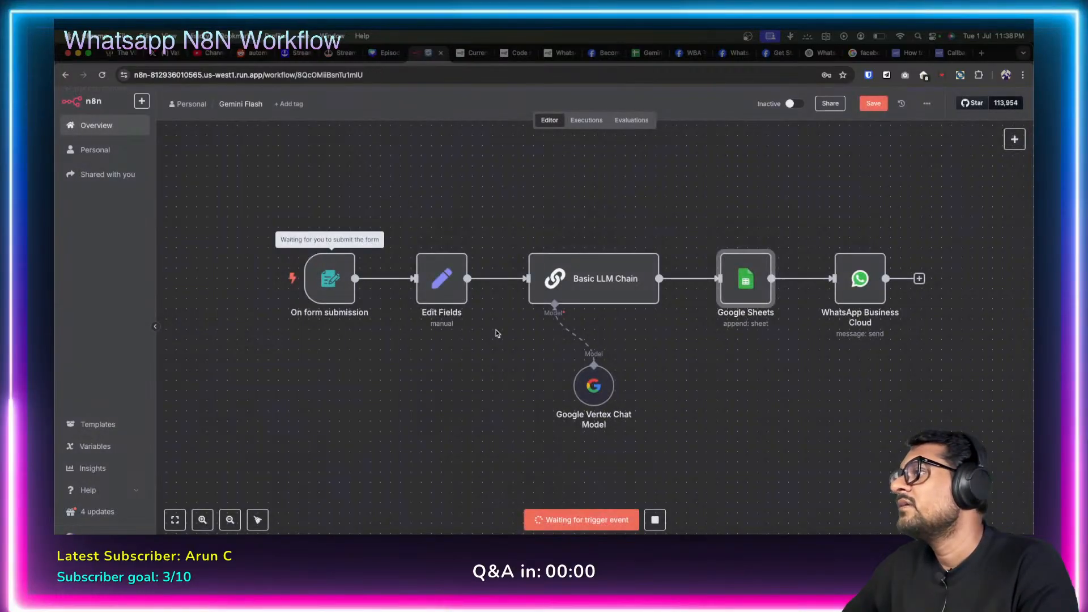
{"action": "left_click", "coordinate": [874, 101]}
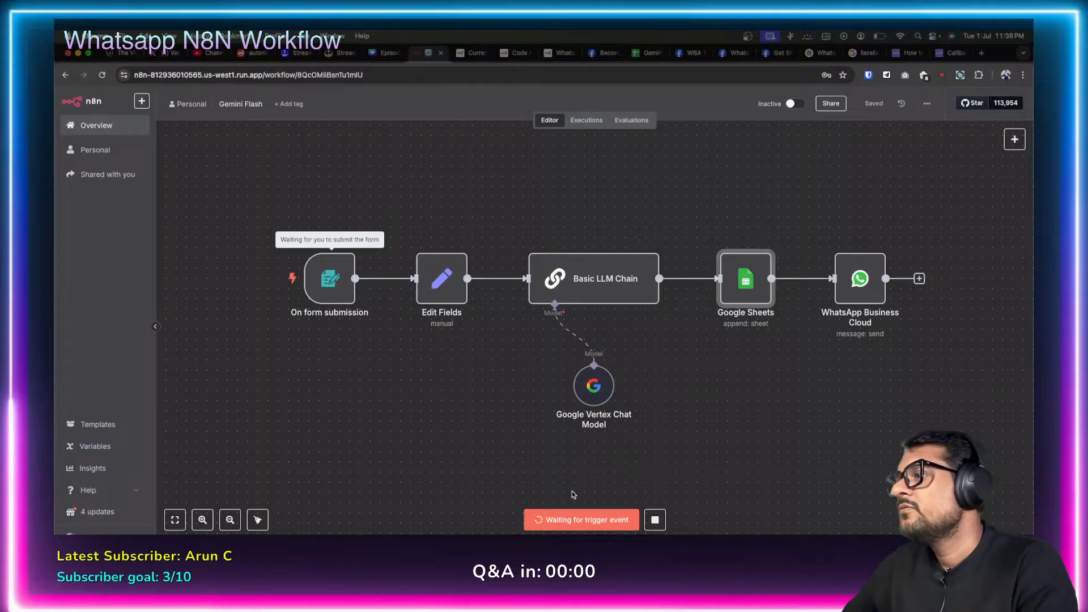
{"action": "left_click", "coordinate": [655, 520]}
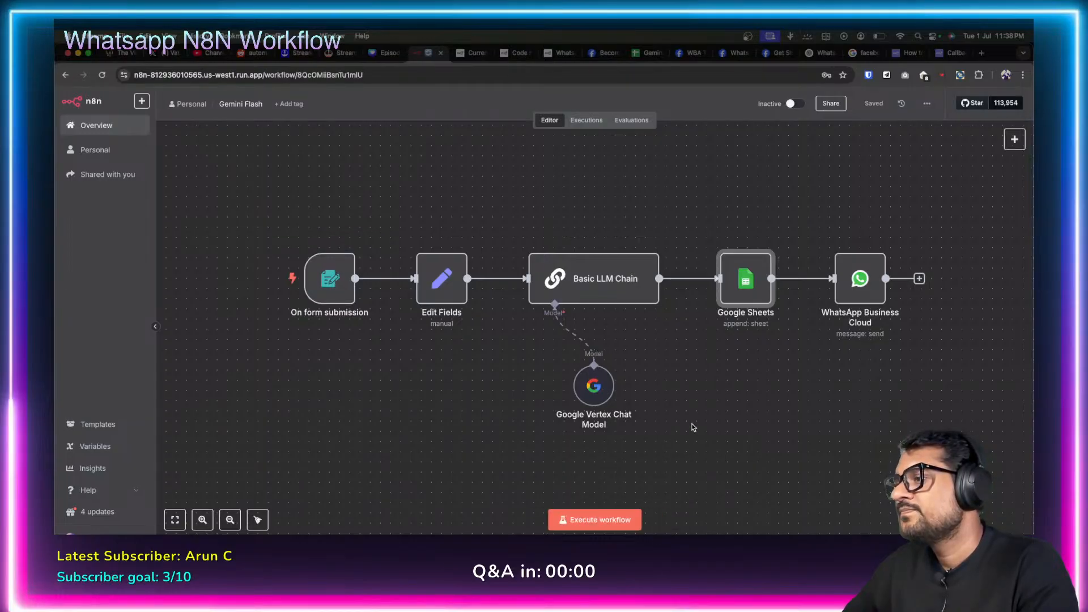
Submit the Talk To Gemini form with a full name, an email and message 'Hi how are you?'.
{"action": "left_click", "coordinate": [573, 520]}
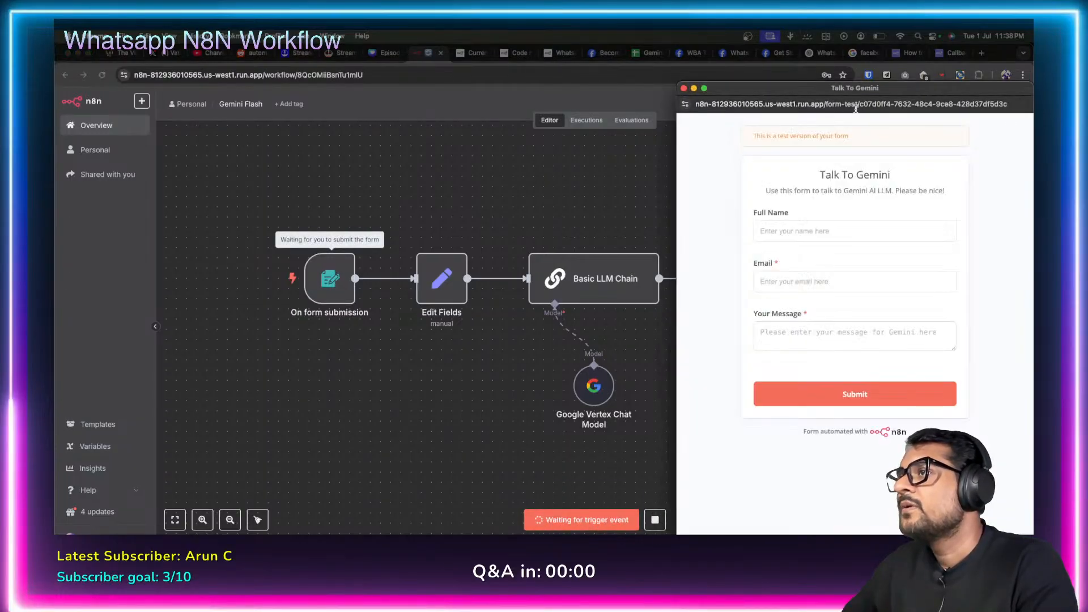
{"action": "left_click_drag", "start_coordinate": [855, 88], "coordinate": [488, 88]}
{"action": "left_click", "coordinate": [426, 225]}
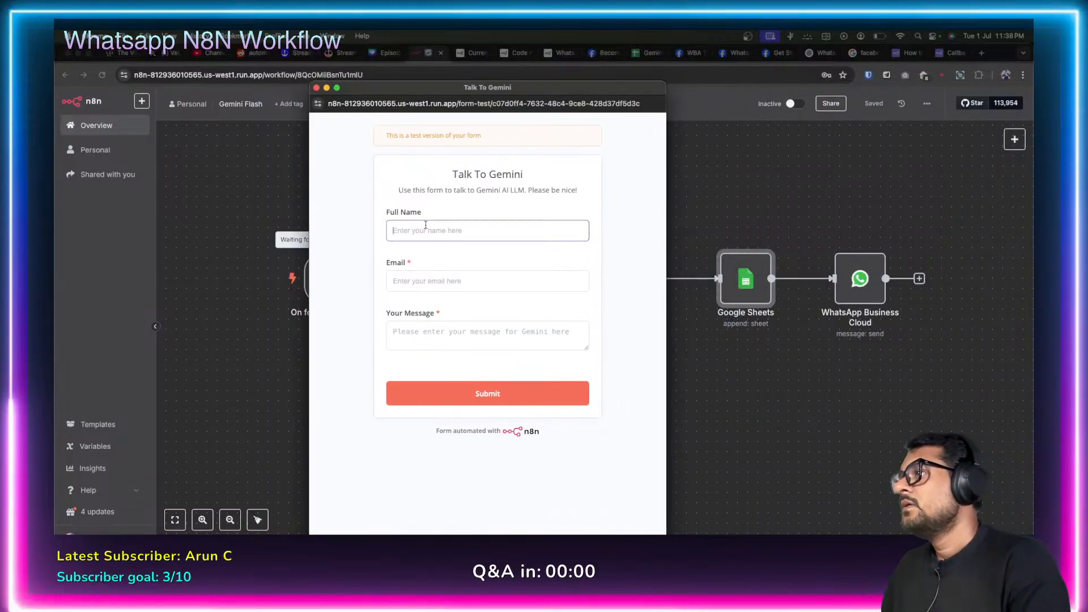
{"action": "type", "text": "Vatsal"}
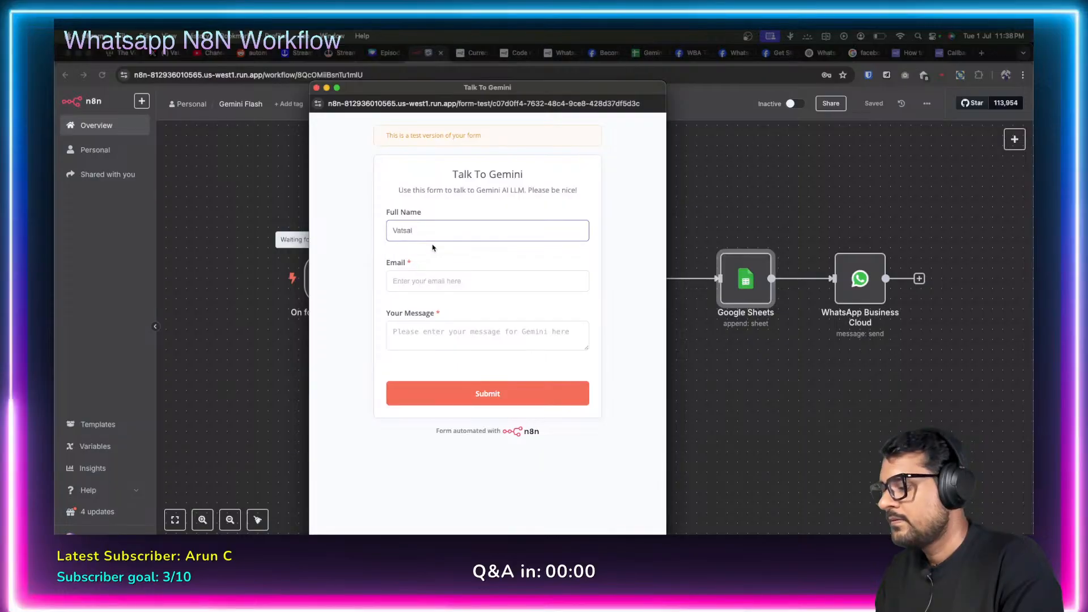
{"action": "type", "text": " M"}
{"action": "left_click", "coordinate": [423, 289]}
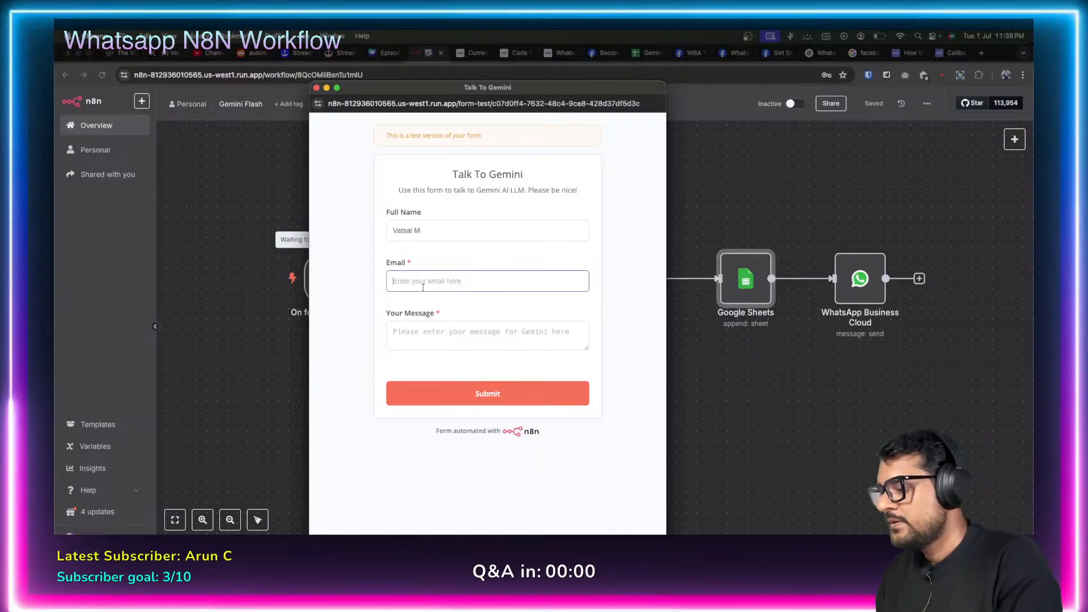
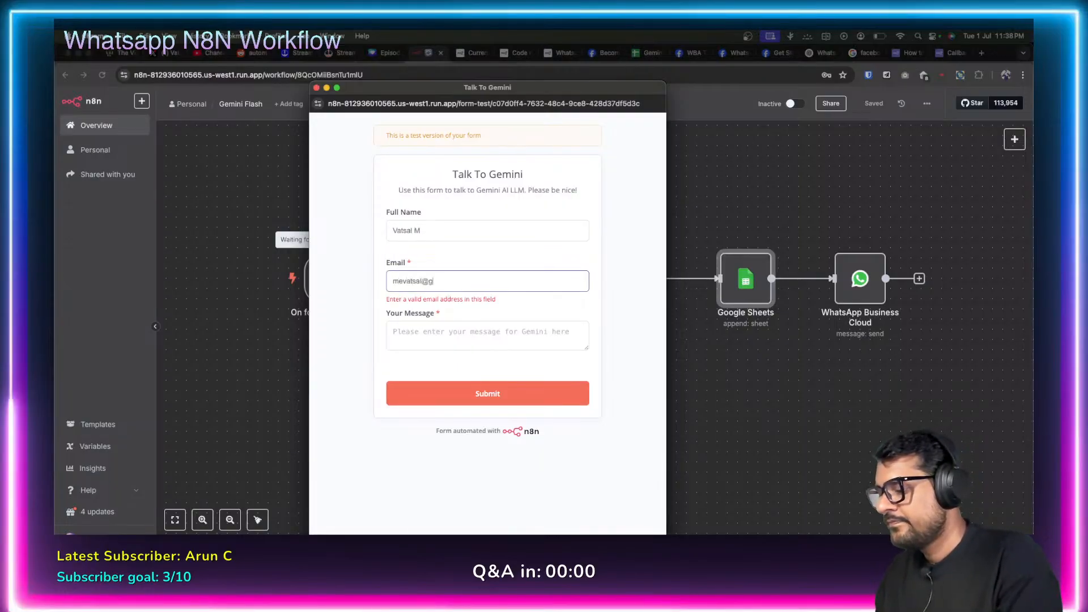
{"action": "left_click", "coordinate": [421, 337]}
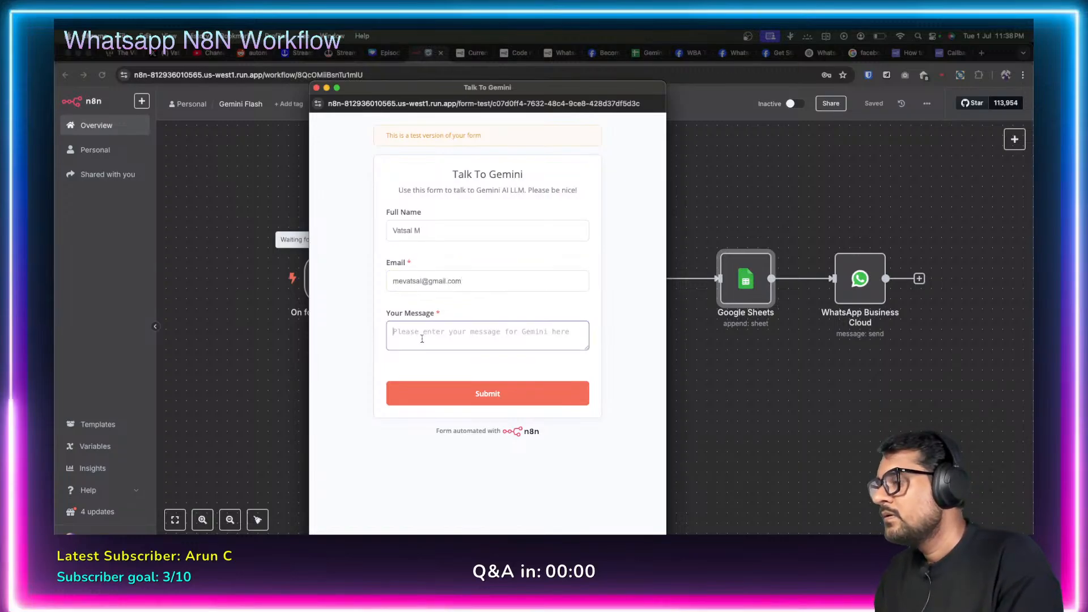
{"action": "type", "text": "Hi how"}
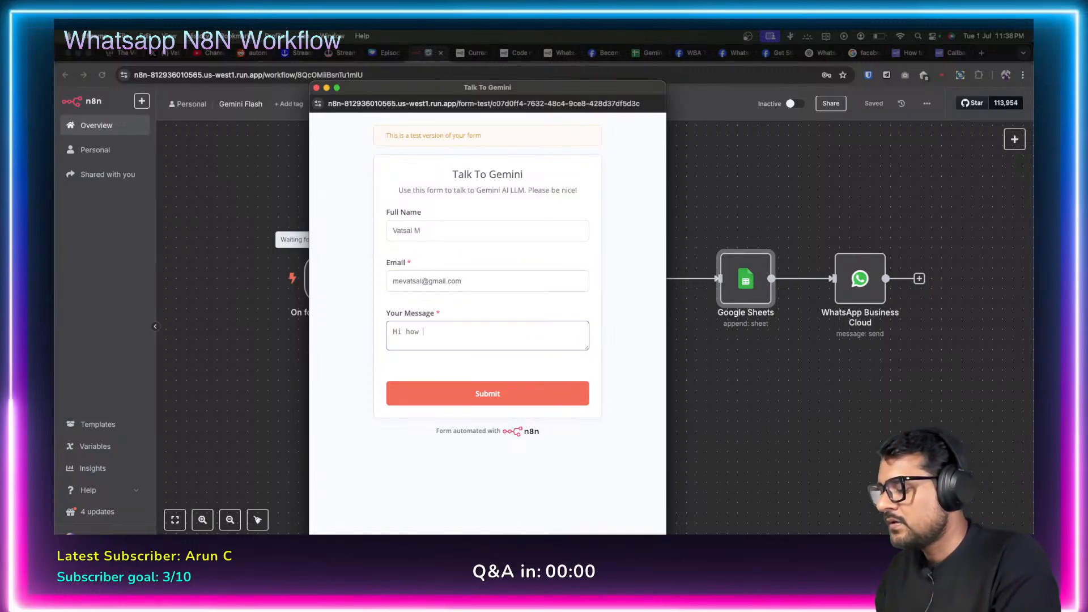
{"action": "type", "text": " are you?"}
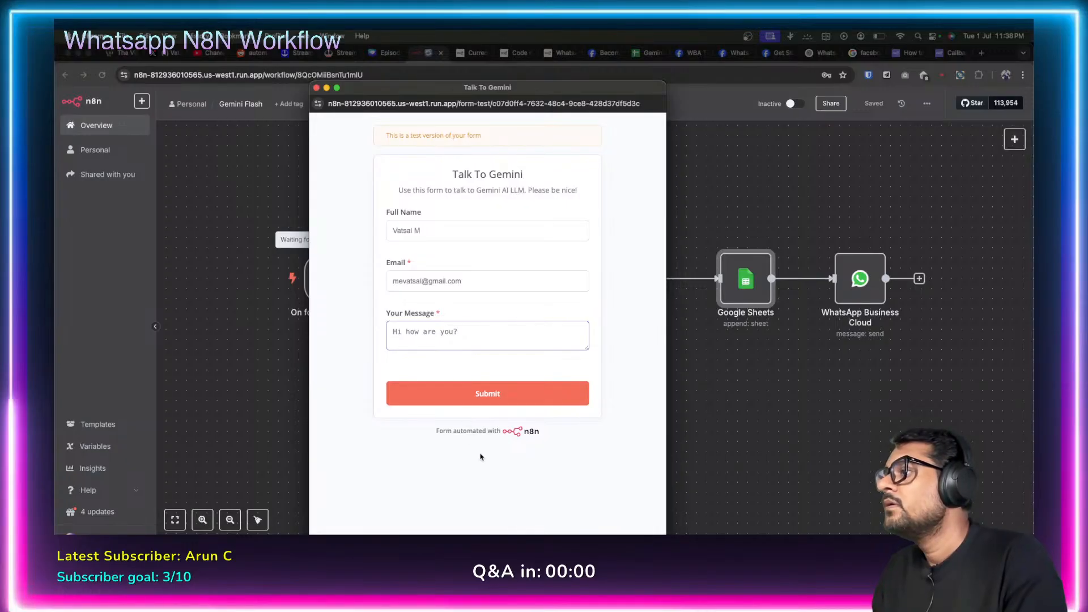
{"action": "left_click", "coordinate": [506, 377]}
{"action": "left_click", "coordinate": [519, 393]}
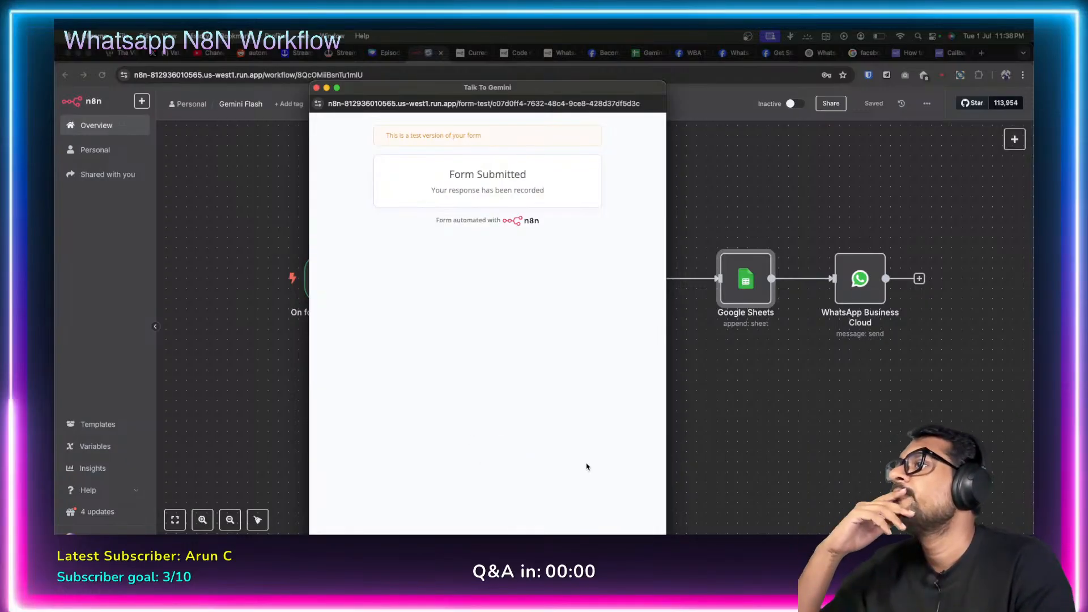
{"action": "left_click", "coordinate": [316, 87]}
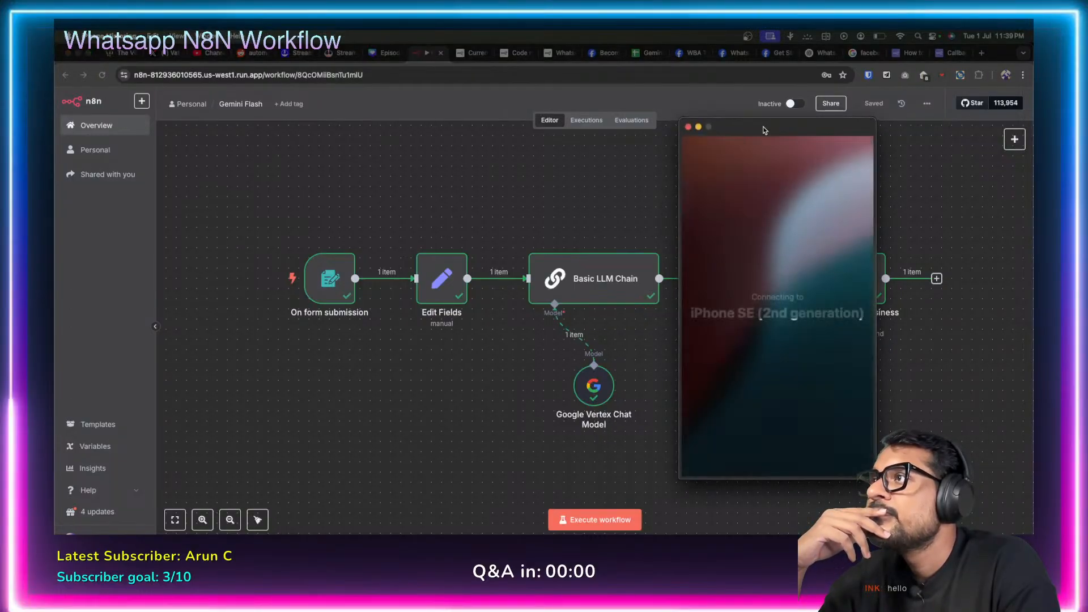
Close the iPhone Mirroring window to reveal the fully executed Gemini Flash workflow.
{"action": "left_click", "coordinate": [687, 127]}
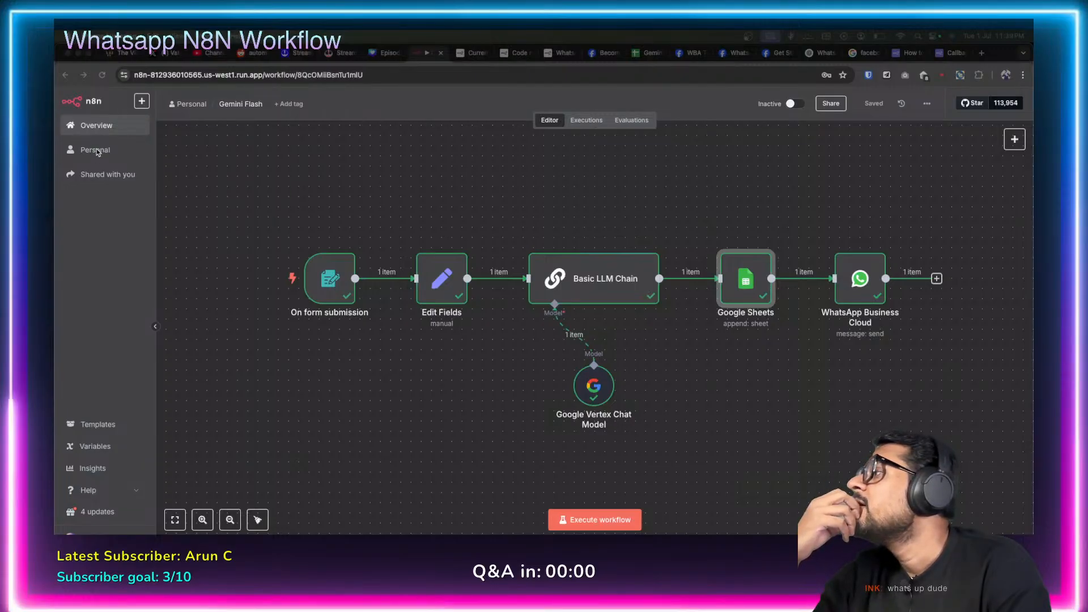
Open the Meta Webhook workflow, check its Webhook Production URL, and activate the workflow.
{"action": "left_click", "coordinate": [101, 127]}
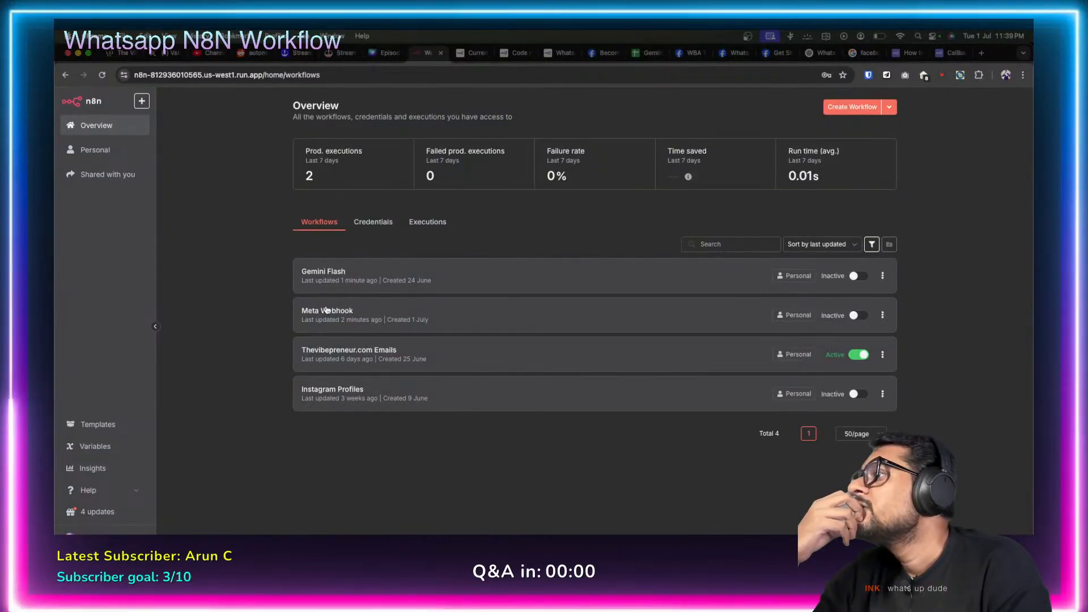
{"action": "left_click", "coordinate": [351, 318]}
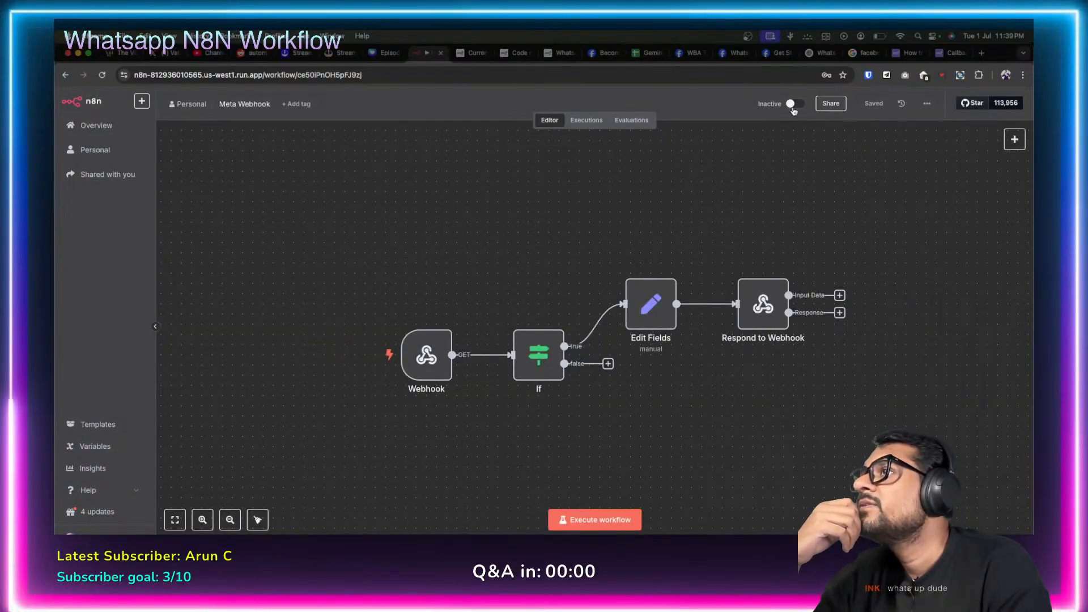
{"action": "double_click", "coordinate": [426, 354]}
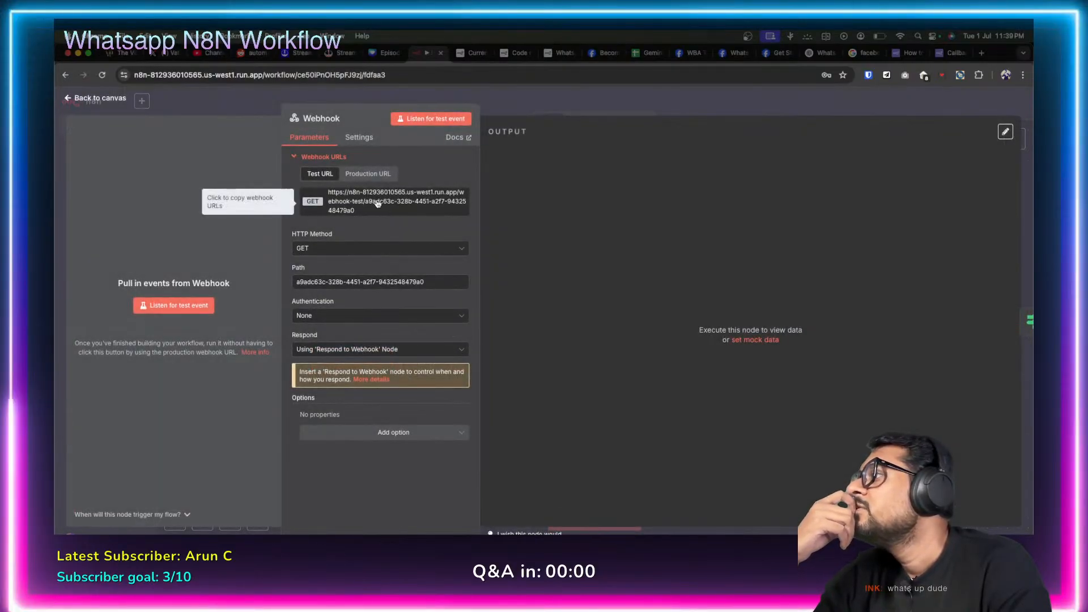
{"action": "left_click", "coordinate": [367, 174]}
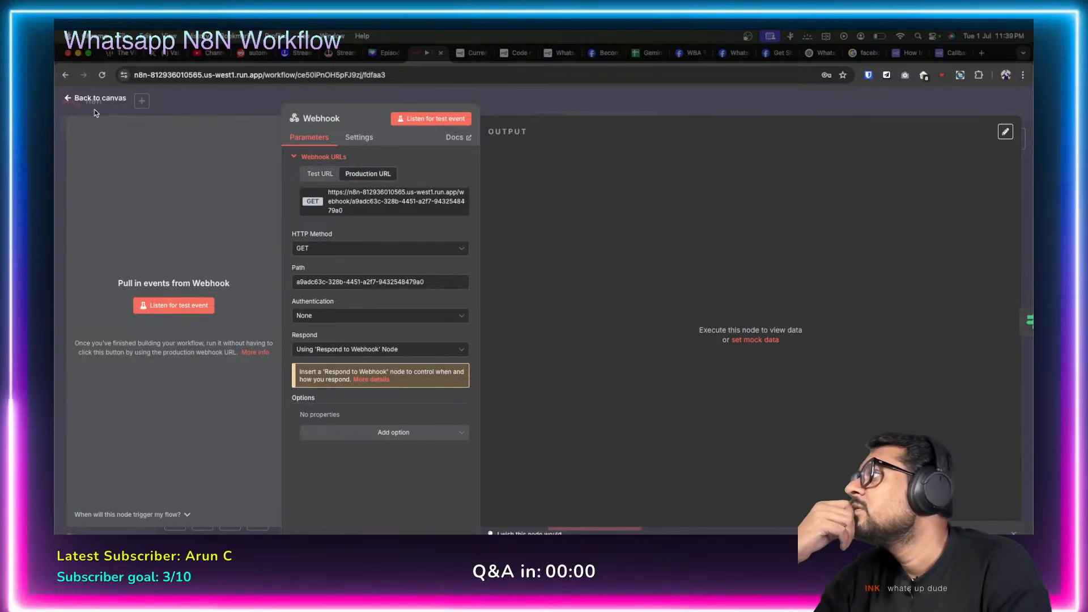
{"action": "left_click", "coordinate": [67, 100]}
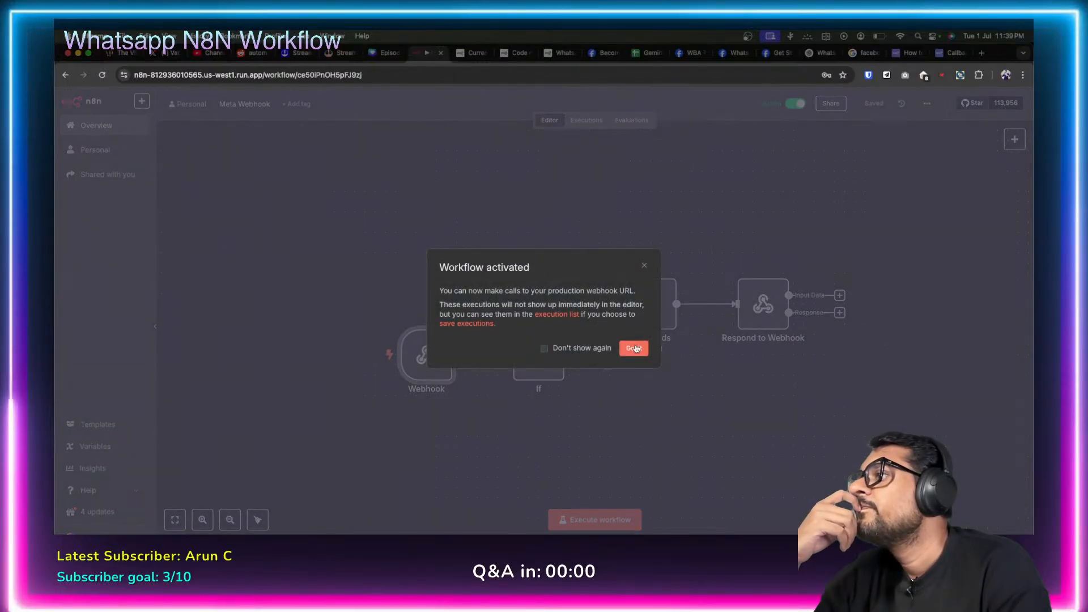
{"action": "left_click", "coordinate": [634, 348]}
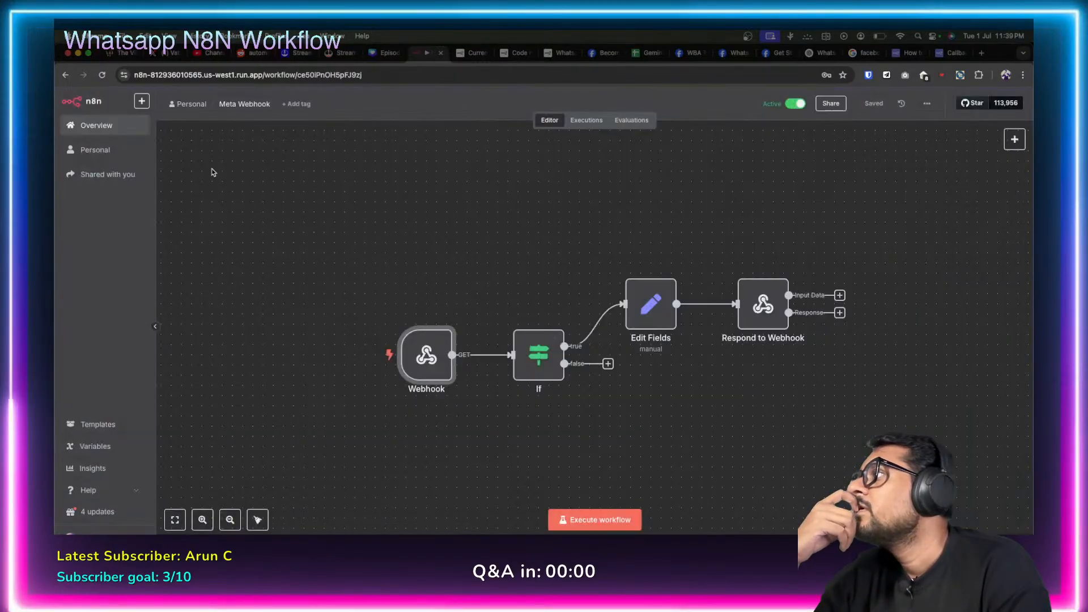
Return to the WBA Test app and open its WhatsApp > Configuration webhook page.
{"action": "left_click", "coordinate": [686, 52]}
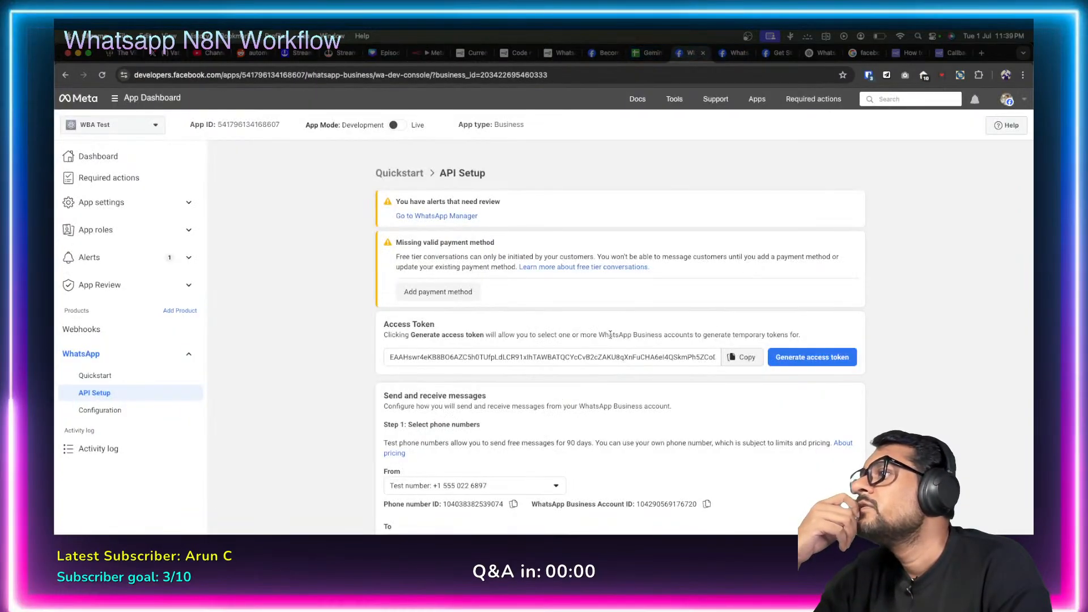
{"action": "scroll", "coordinate": [361, 386], "scroll_direction": "down", "scroll_amount": 10}
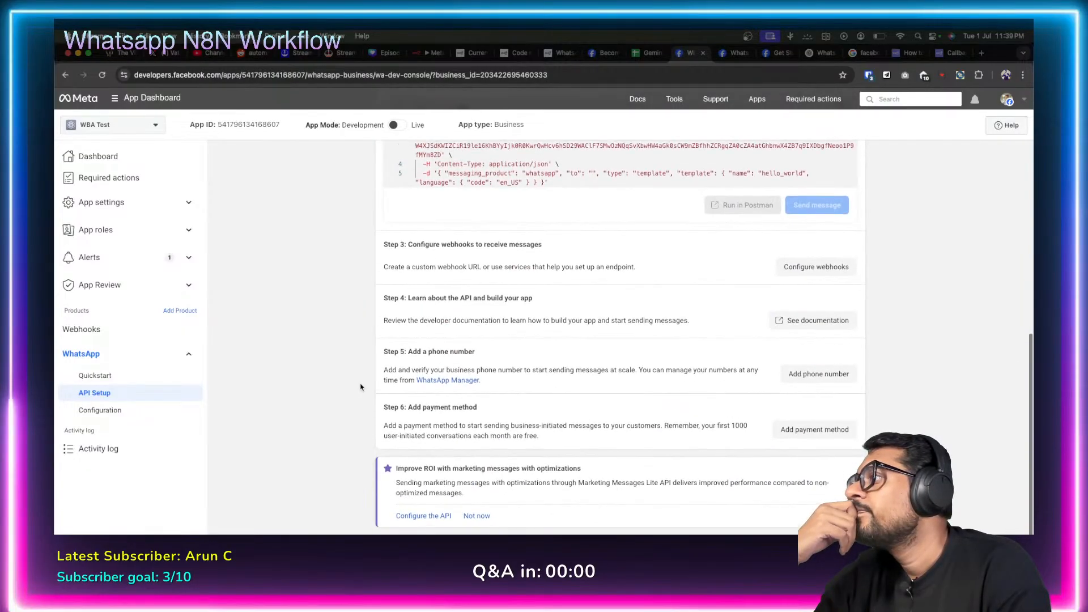
{"action": "scroll", "coordinate": [360, 387], "scroll_direction": "up", "scroll_amount": 4}
{"action": "left_click", "coordinate": [101, 410]}
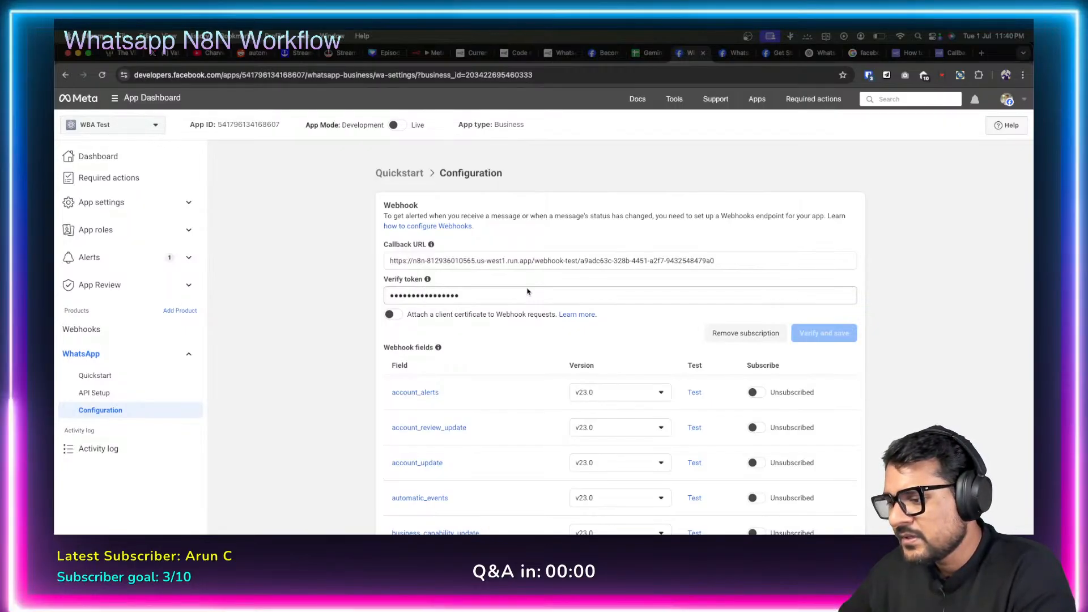
Replace the callback URL with the production webhook URL, enter a new verify token, and verify and save.
{"action": "triple_click", "coordinate": [627, 259]}
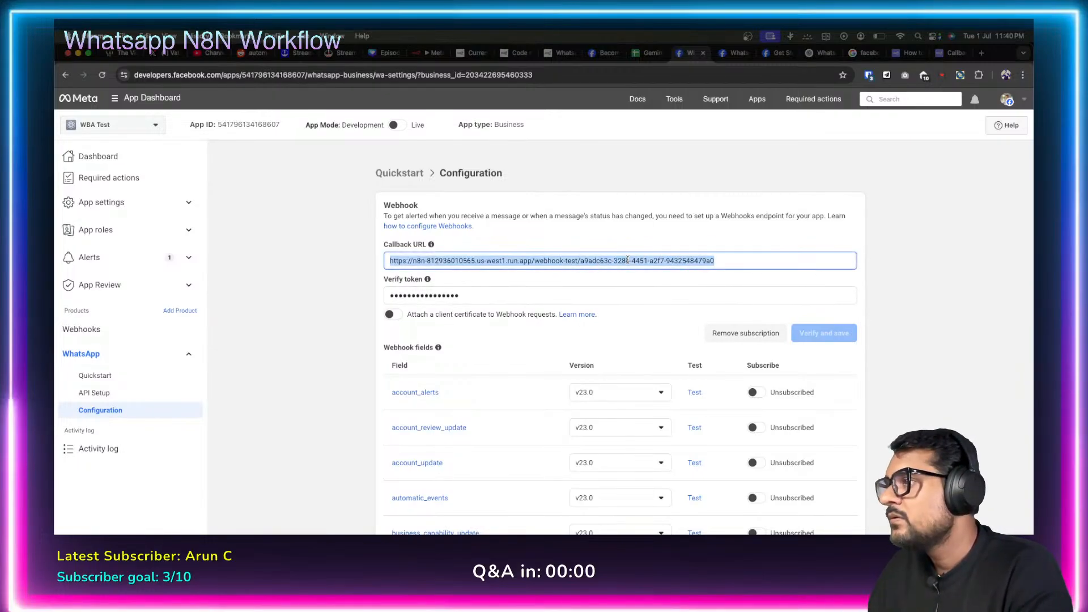
{"action": "key", "text": "ctrl+v"}
{"action": "left_click", "coordinate": [534, 333]}
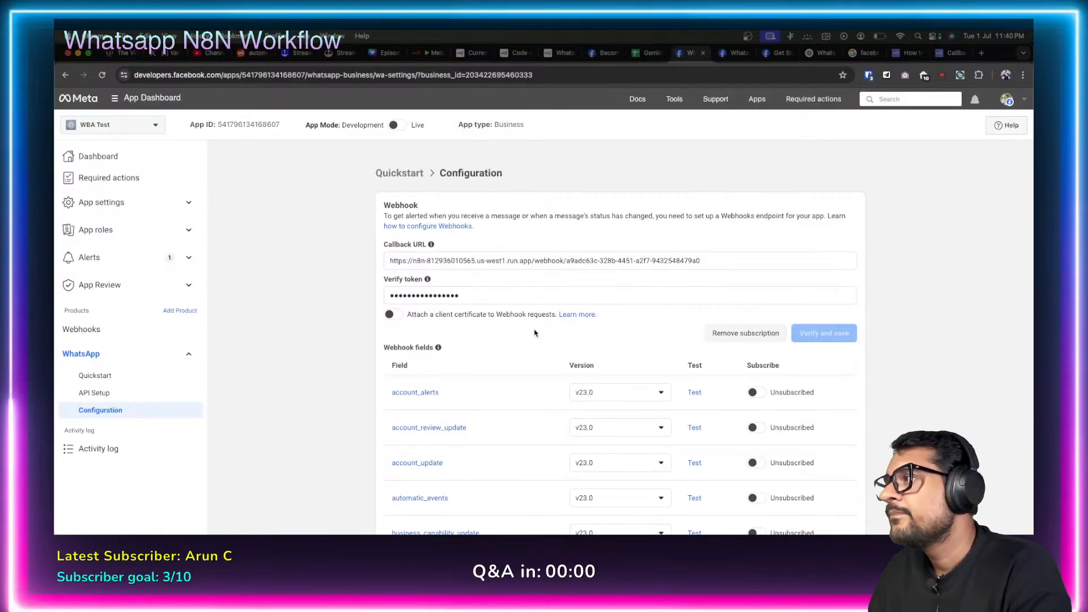
{"action": "left_click", "coordinate": [477, 296]}
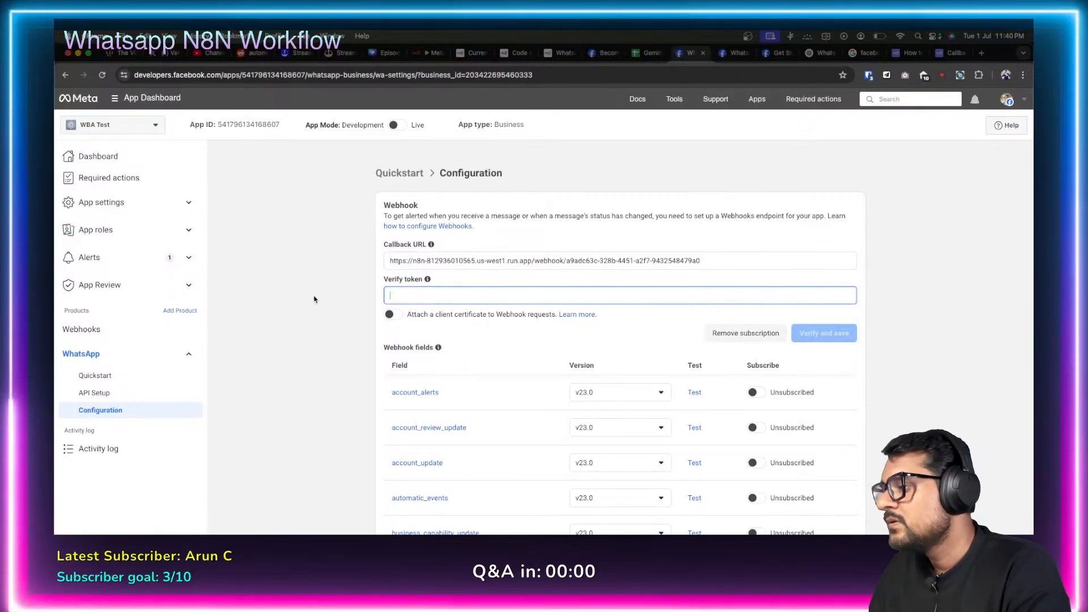
{"action": "type", "text": "abcd"}
{"action": "left_click", "coordinate": [538, 319]}
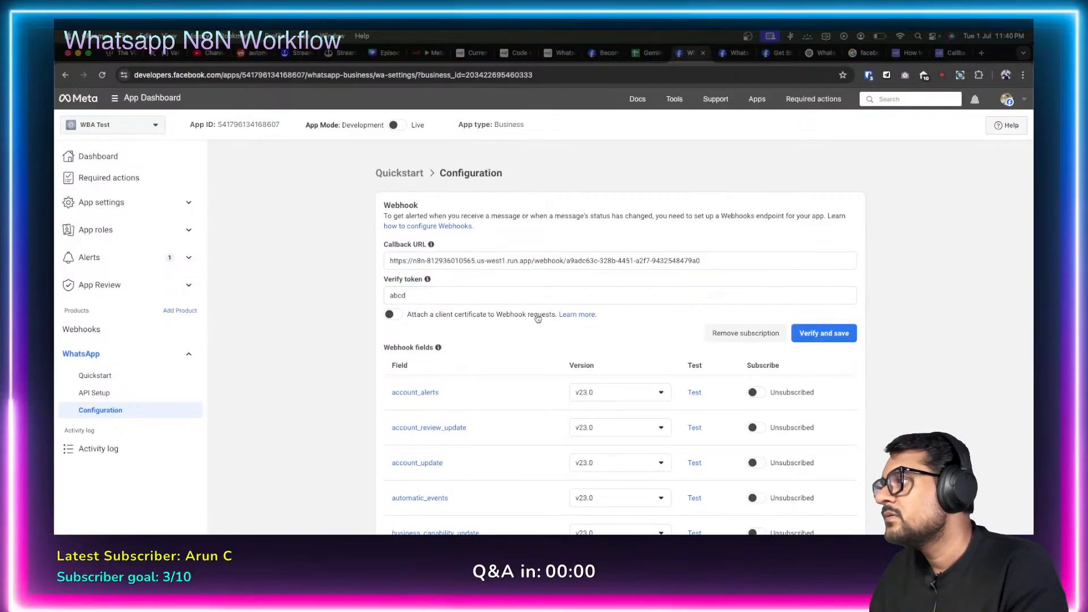
{"action": "left_click", "coordinate": [824, 334]}
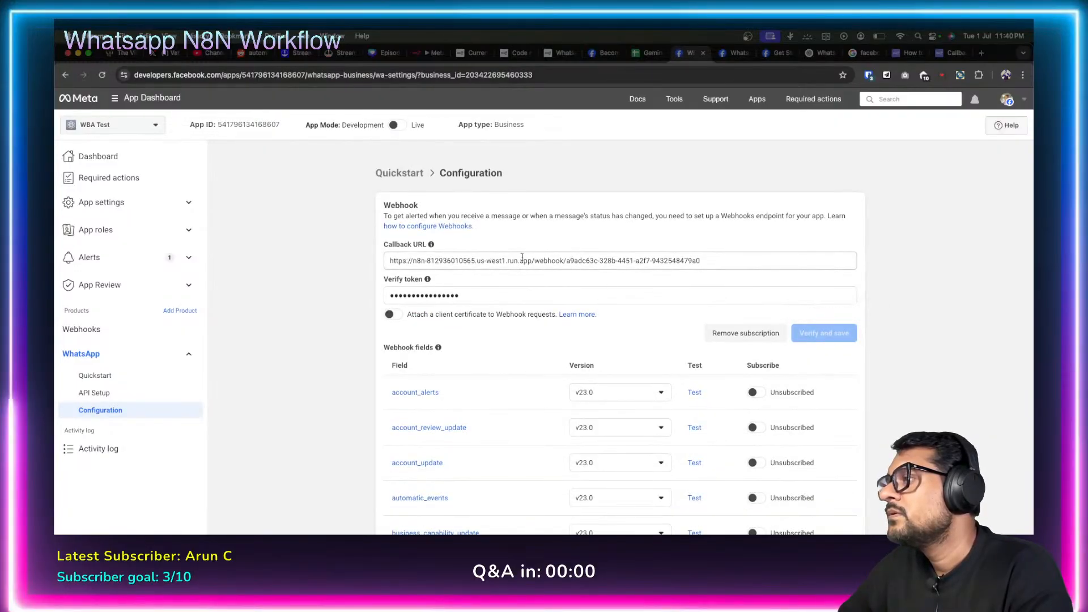
Scroll through the webhook fields list, from account_alerts to user_preferences, all still unsubscribed.
{"action": "scroll", "coordinate": [376, 391], "scroll_direction": "down", "scroll_amount": 15}
{"action": "scroll", "coordinate": [375, 390], "scroll_direction": "up", "scroll_amount": 5}
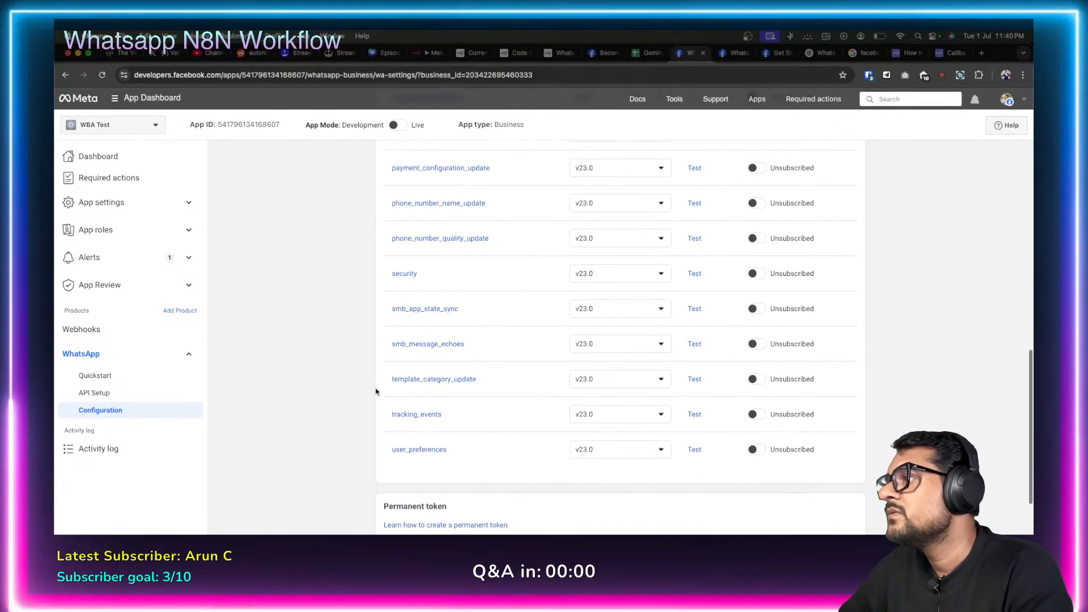
{"action": "scroll", "coordinate": [376, 390], "scroll_direction": "up", "scroll_amount": 10}
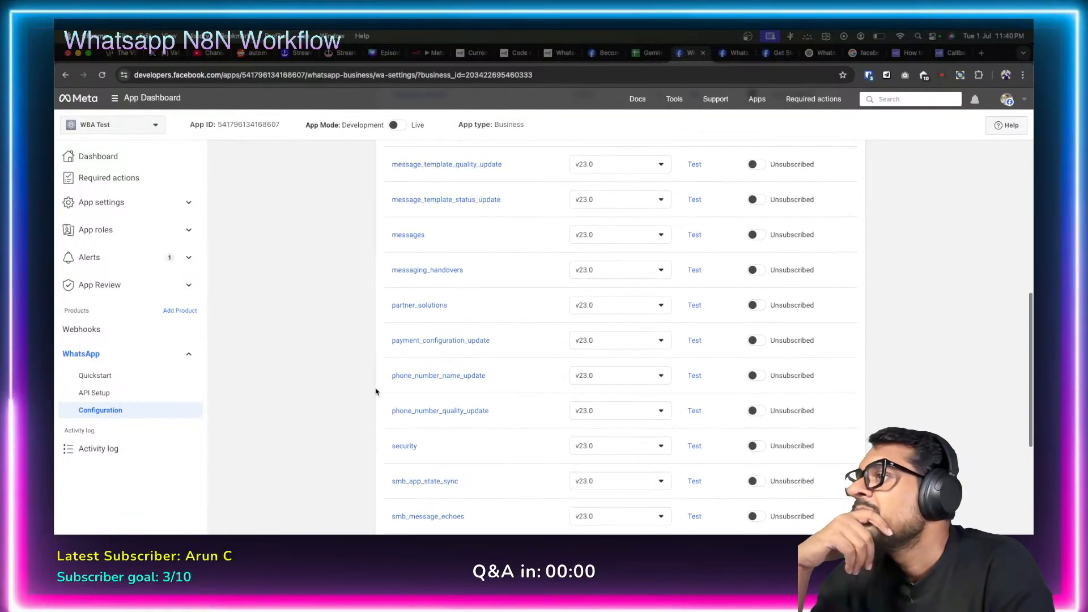
{"action": "scroll", "coordinate": [376, 391], "scroll_direction": "up", "scroll_amount": 5}
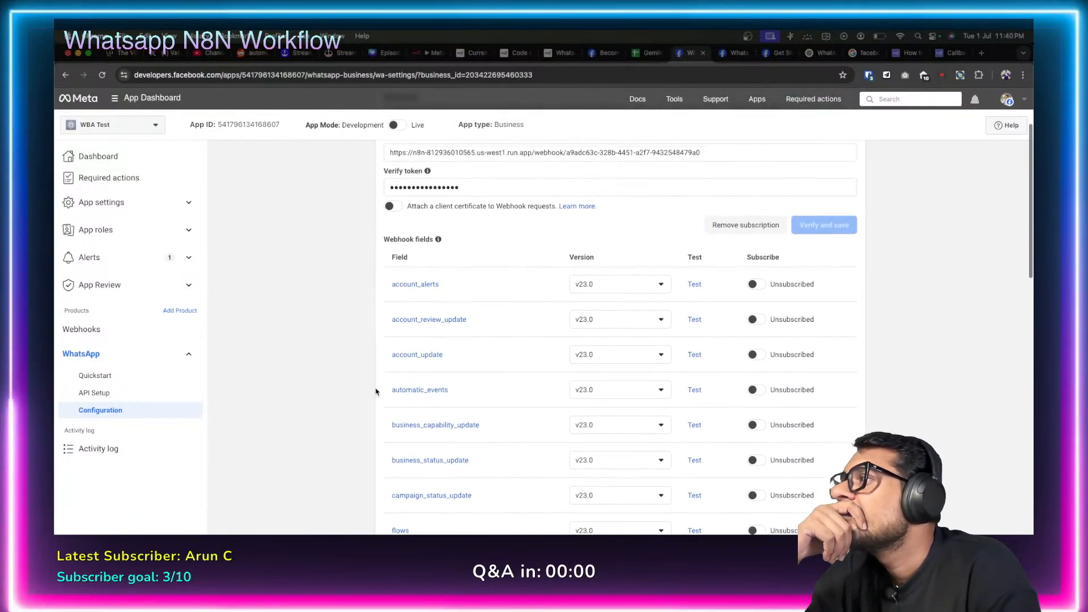
{"action": "scroll", "coordinate": [376, 391], "scroll_direction": "down", "scroll_amount": 6}
{"action": "scroll", "coordinate": [376, 391], "scroll_direction": "down", "scroll_amount": 8}
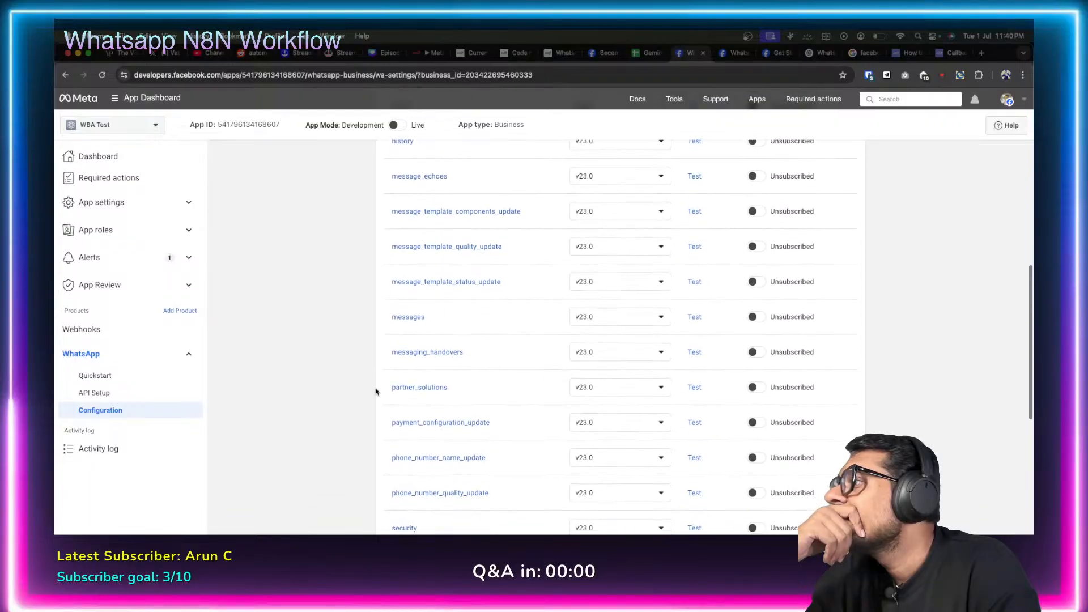
{"action": "scroll", "coordinate": [376, 391], "scroll_direction": "down", "scroll_amount": 6}
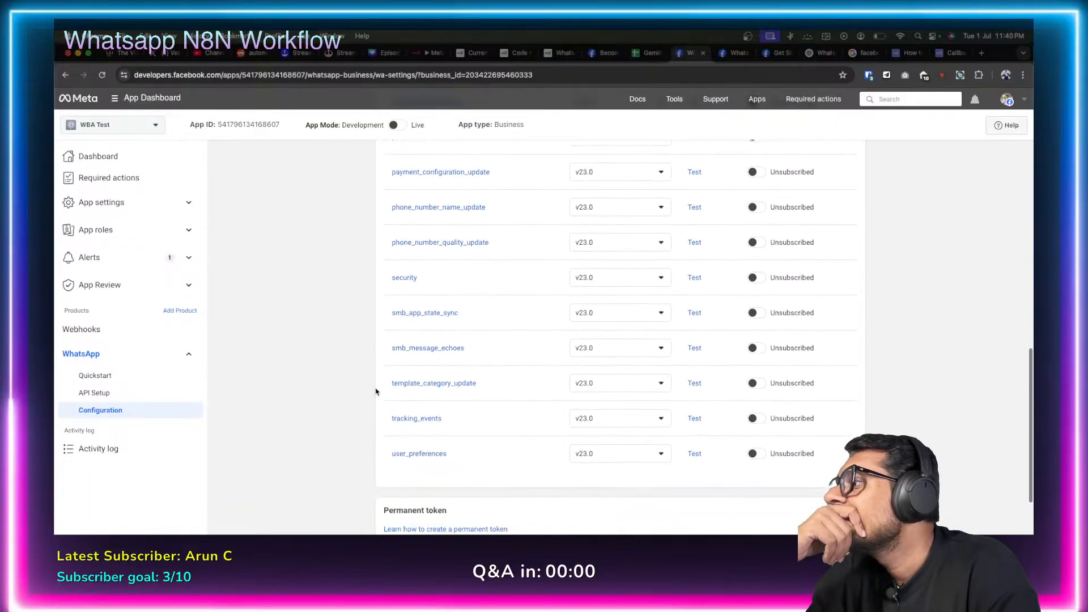
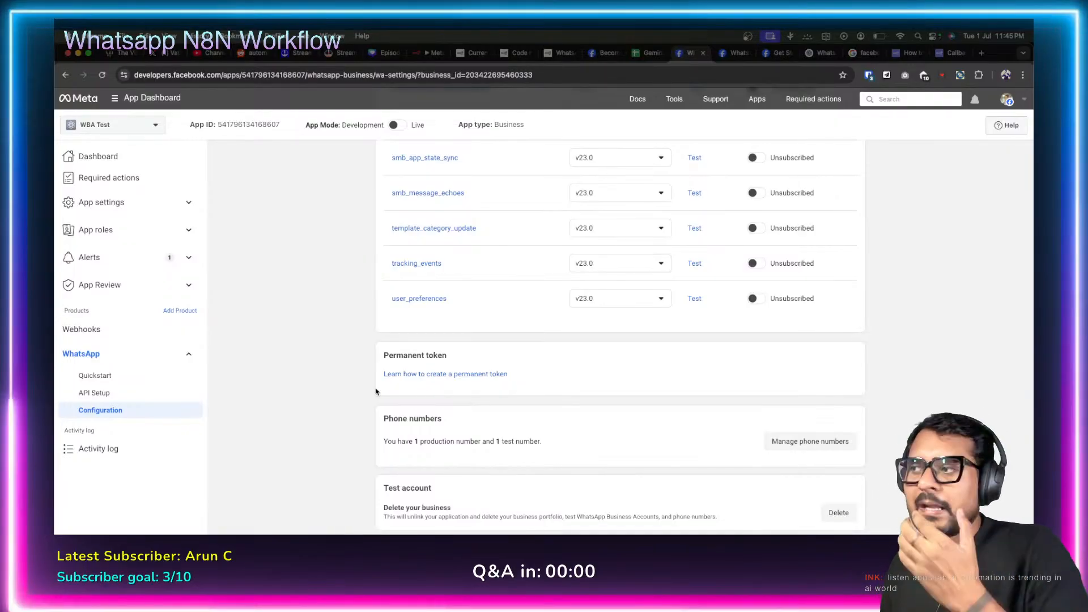
Scroll to the top of the WhatsApp webhook configuration, then switch to n8n's Meta Webhook workflow.
{"action": "scroll", "coordinate": [313, 343], "scroll_direction": "up", "scroll_amount": 1}
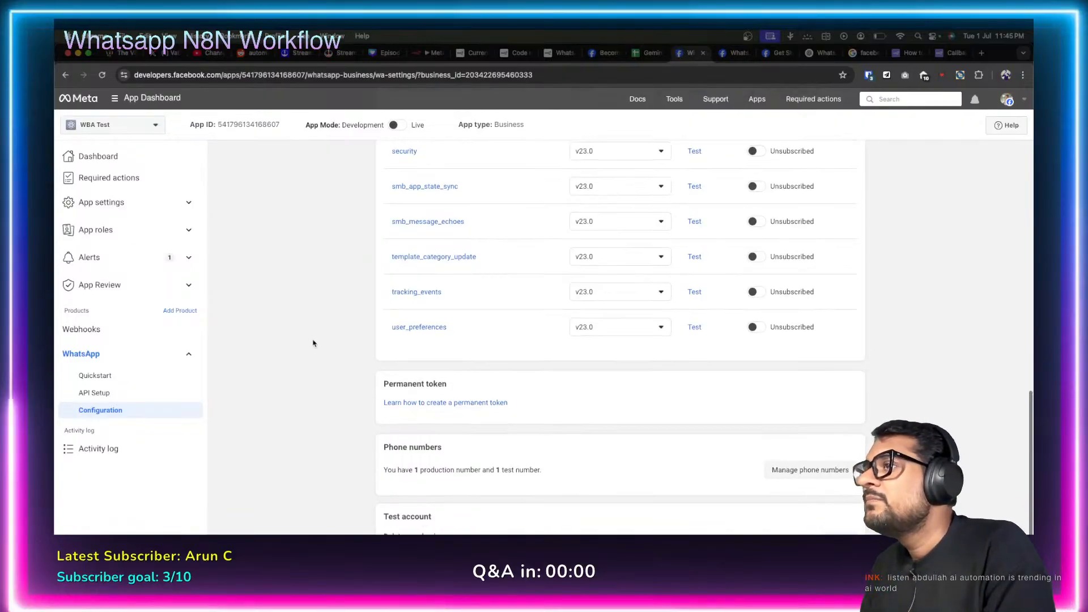
{"action": "scroll", "coordinate": [313, 343], "scroll_direction": "up", "scroll_amount": 15}
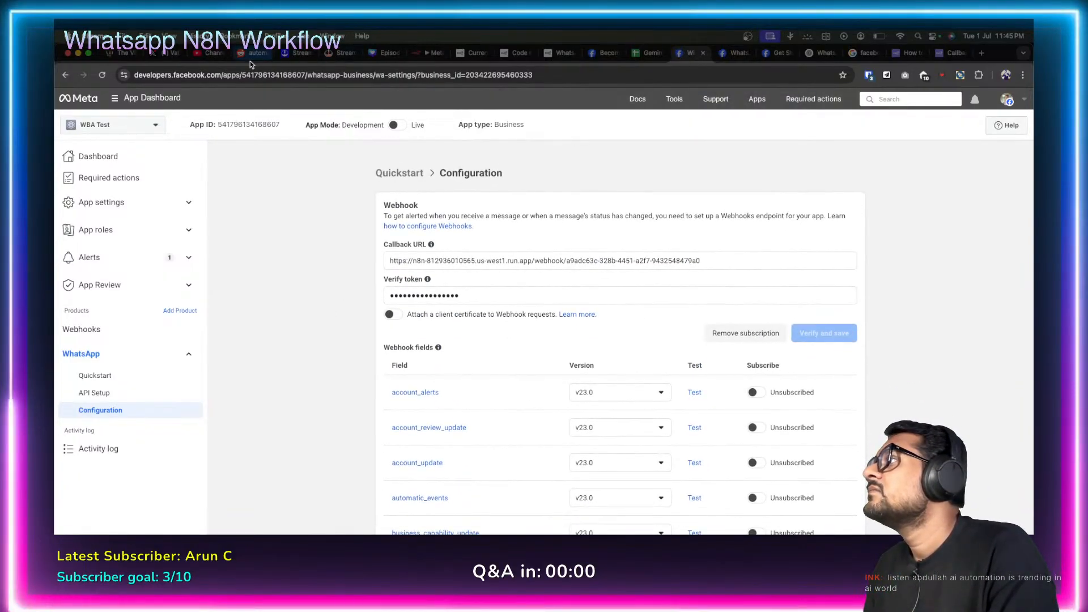
{"action": "left_click", "coordinate": [427, 53]}
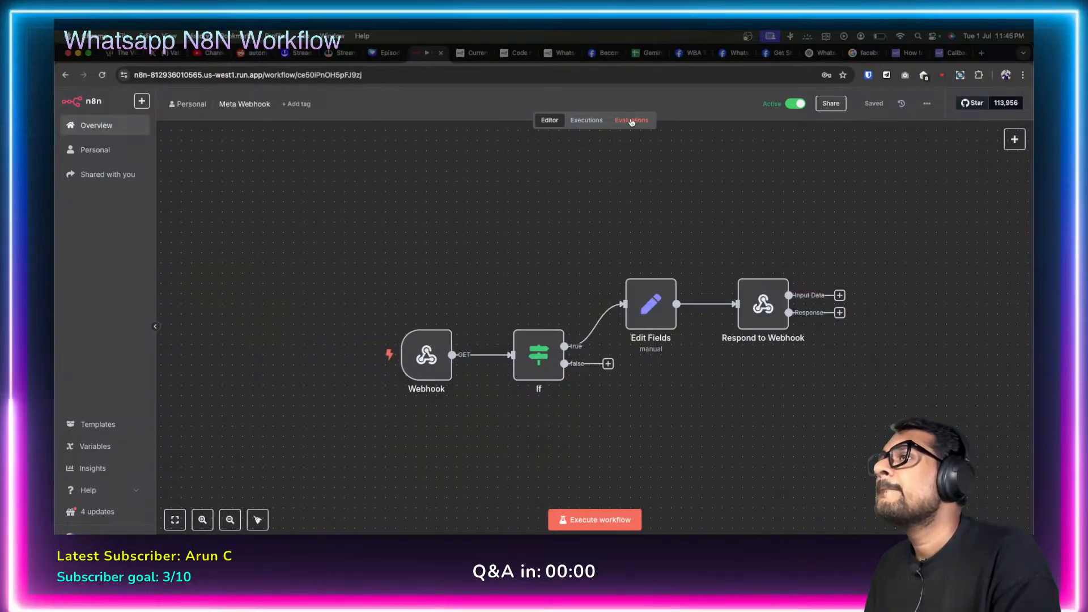
Check the Respond to Webhook output of the latest Meta Webhook execution, then open the Gemini Flash workflow.
{"action": "left_click", "coordinate": [590, 120]}
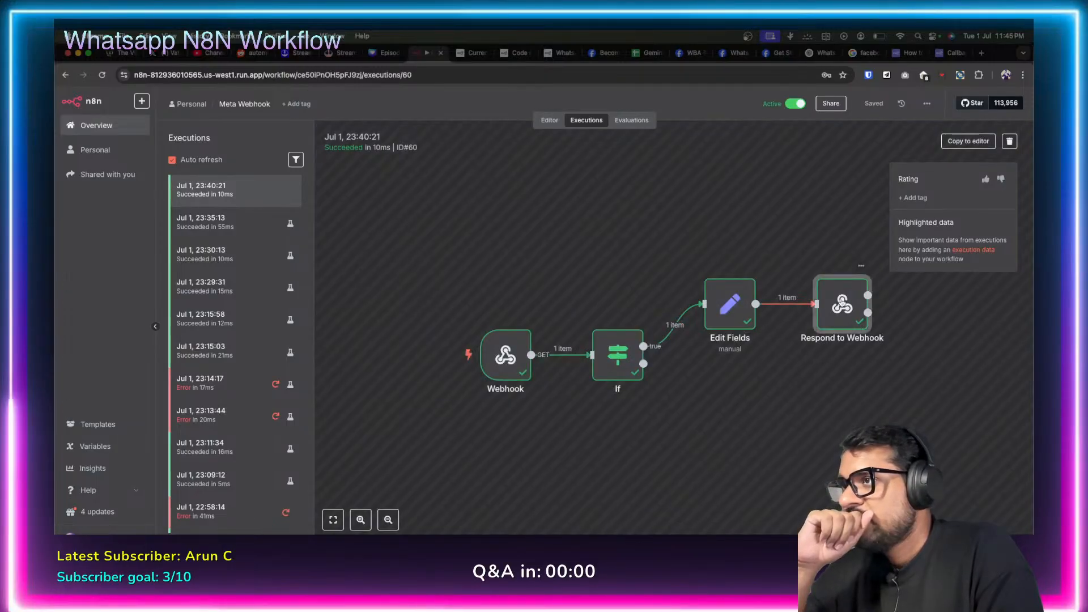
{"action": "double_click", "coordinate": [842, 302]}
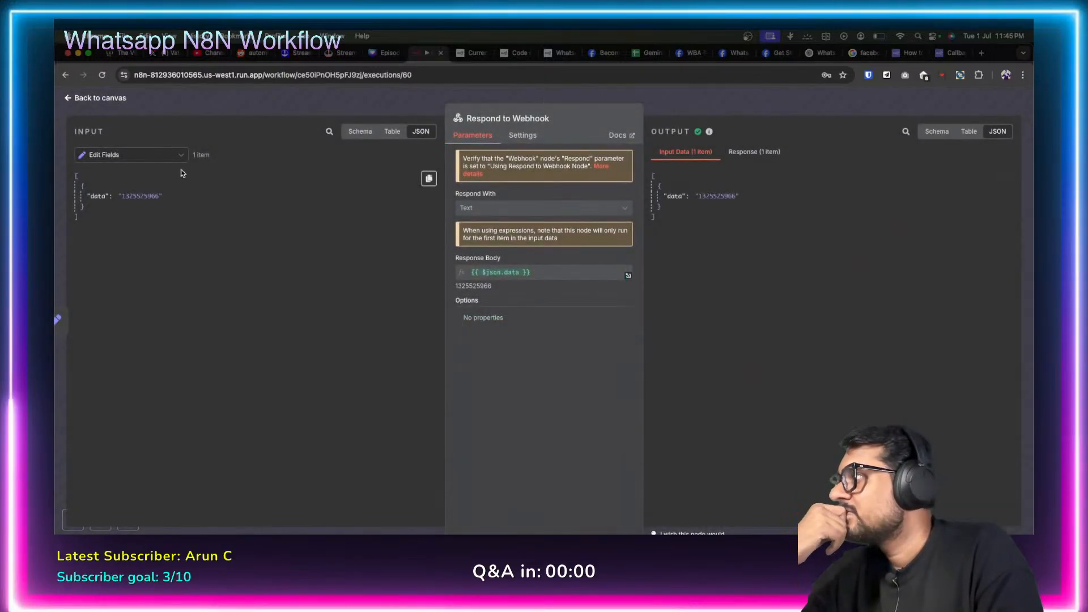
{"action": "left_click", "coordinate": [69, 98]}
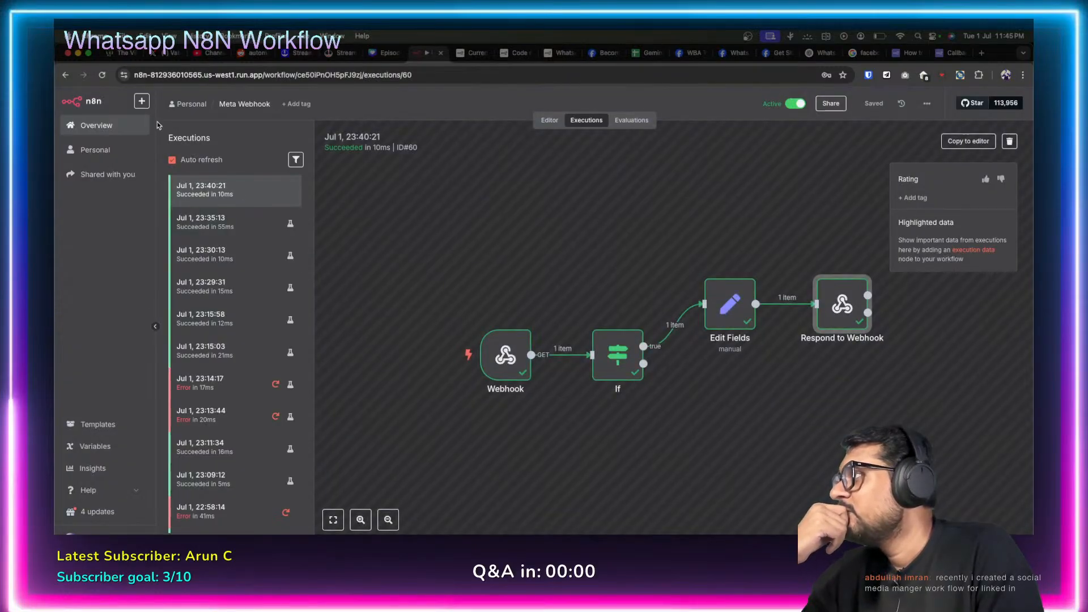
{"action": "left_click", "coordinate": [96, 127]}
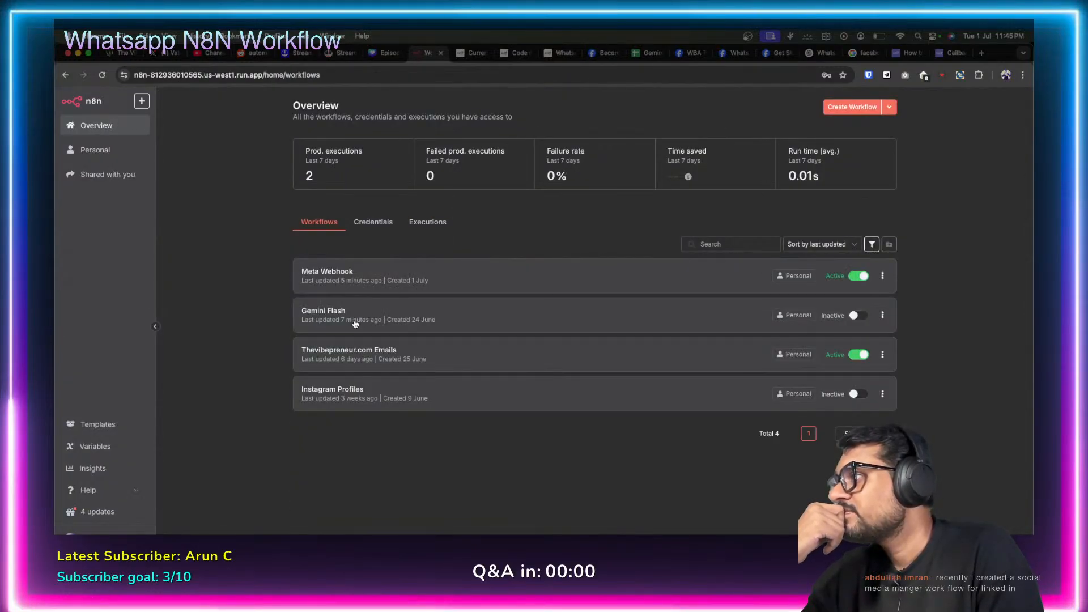
{"action": "left_click", "coordinate": [355, 324]}
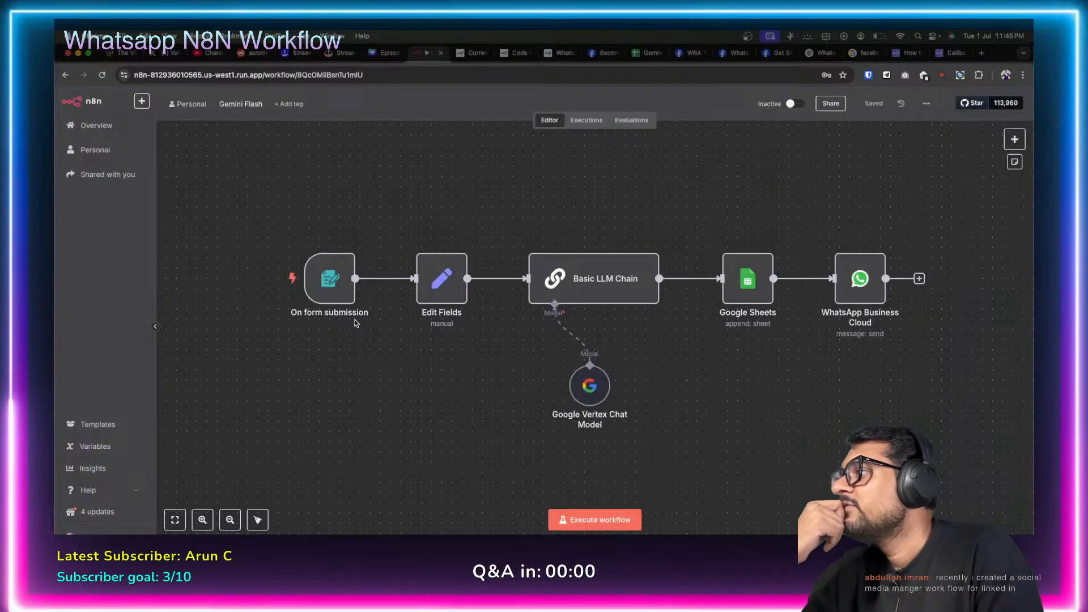
Execute Gemini Flash and submit the test form with a full name, e-mail and the message 'Hi how are you'.
{"action": "left_click", "coordinate": [594, 520]}
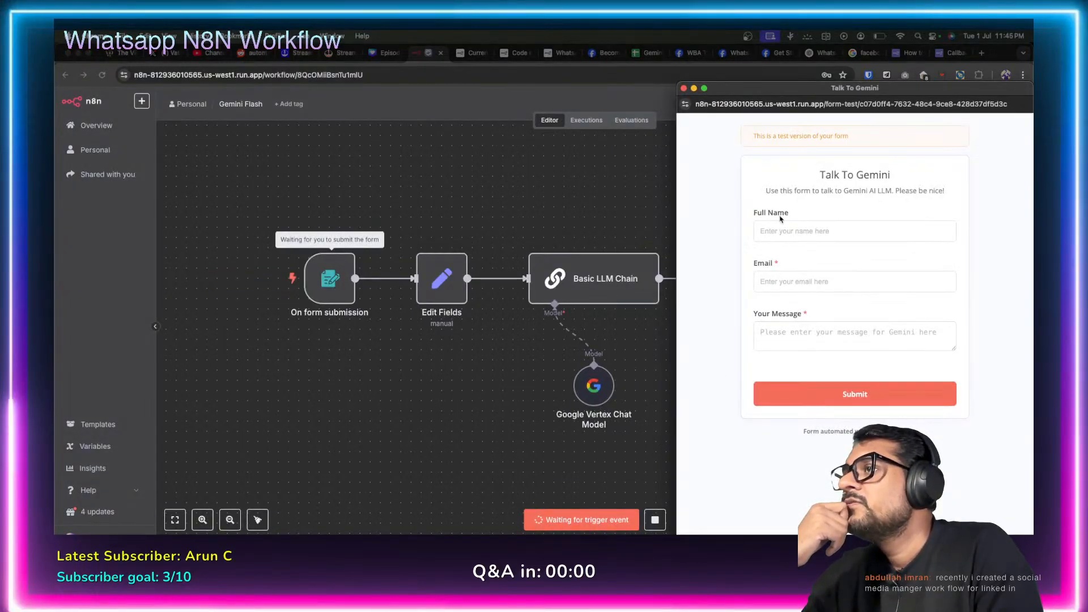
{"action": "left_click", "coordinate": [781, 230]}
{"action": "type", "text": "V"}
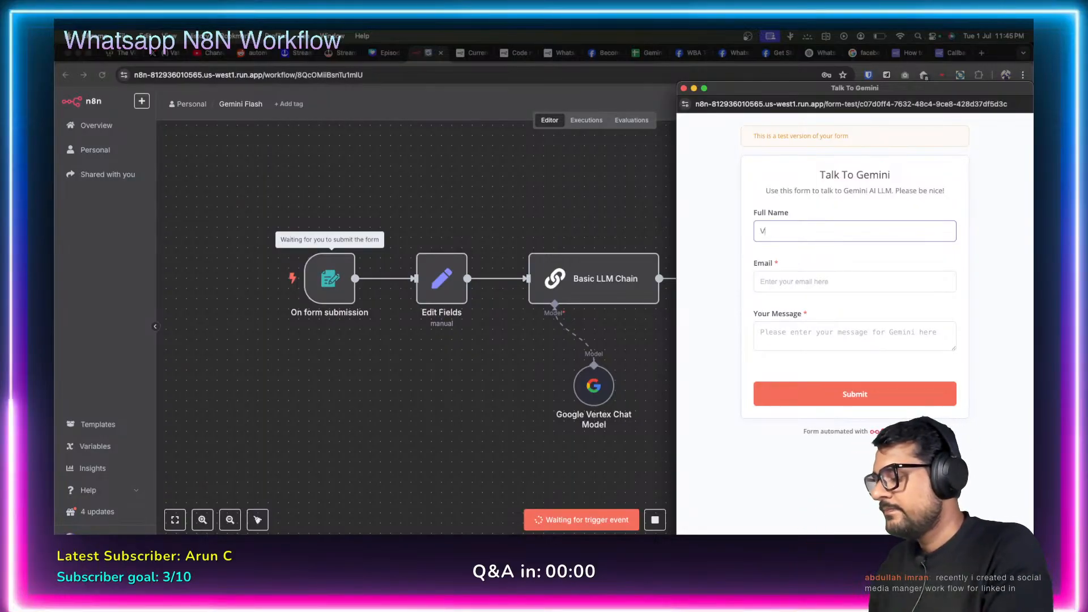
{"action": "type", "text": "ata"}
{"action": "type", "text": "al"}
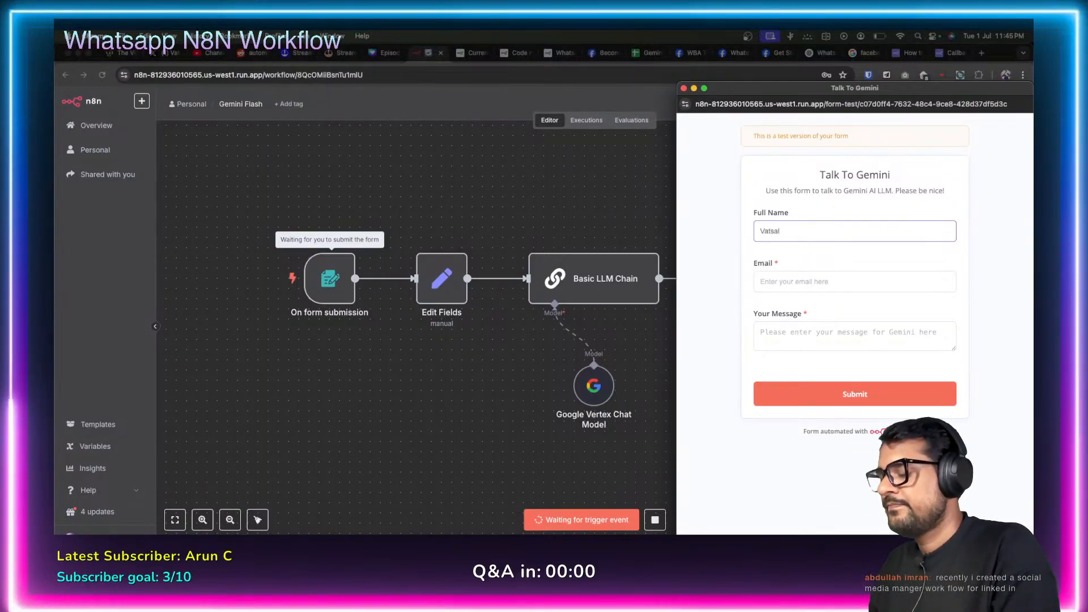
{"action": "type", "text": " M"}
{"action": "key", "text": "Tab"}
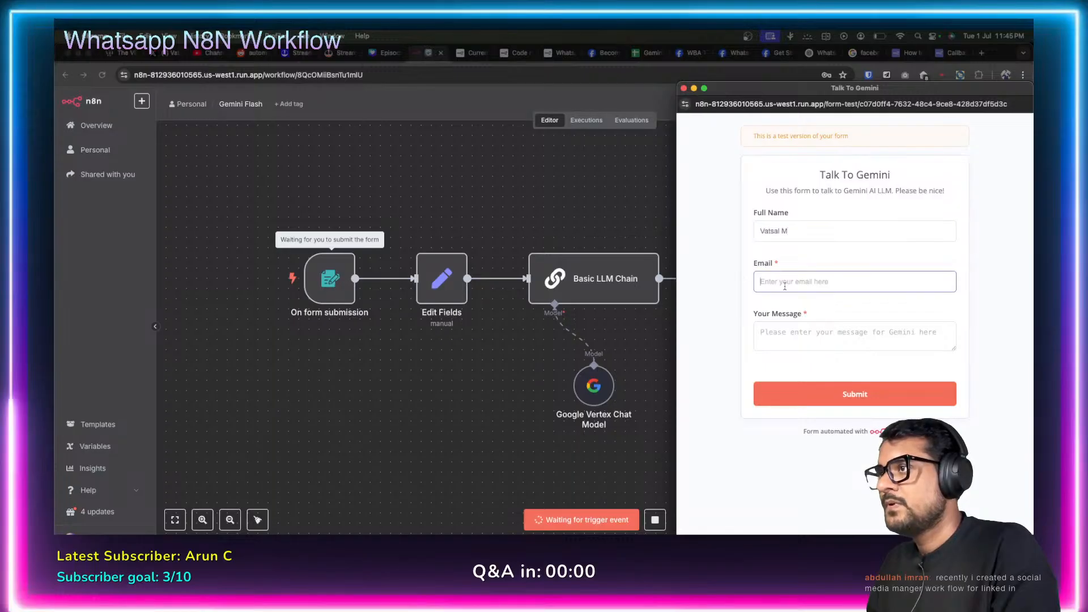
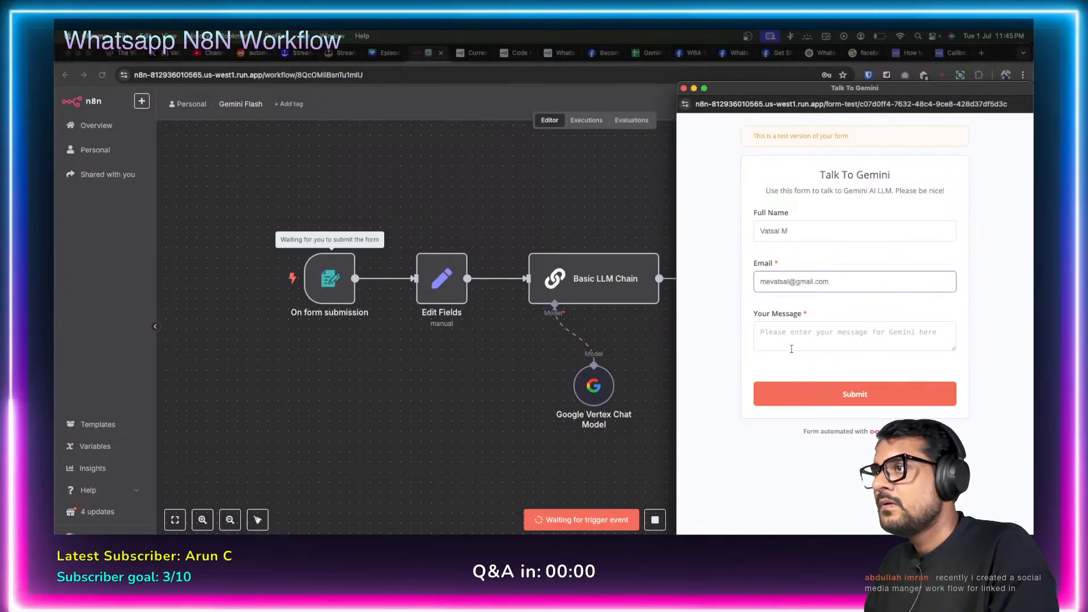
{"action": "key", "text": "Tab"}
{"action": "type", "text": "H"}
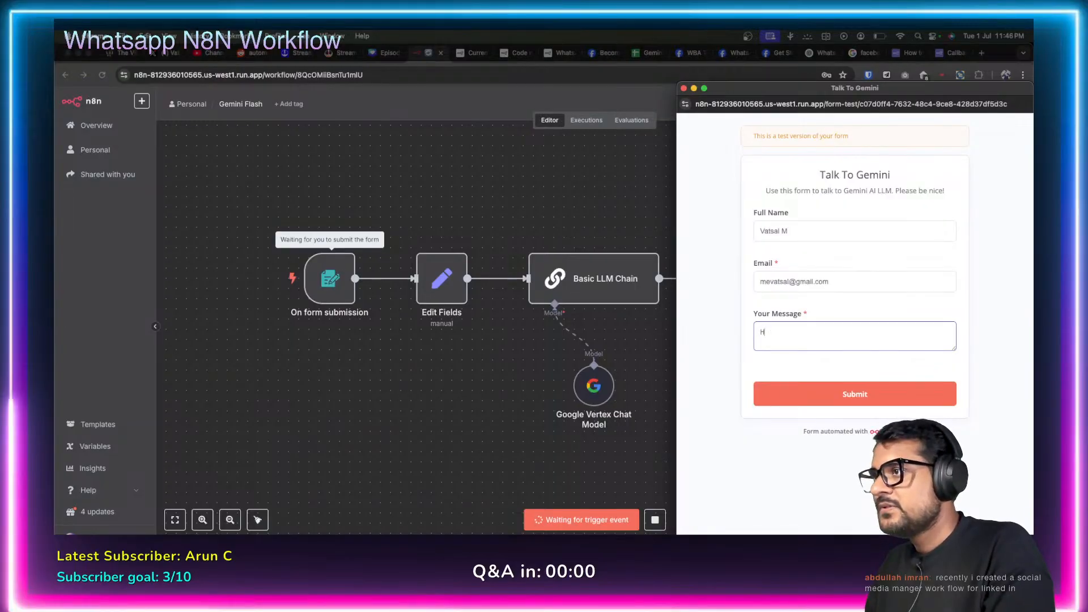
{"action": "type", "text": "i how are you?"}
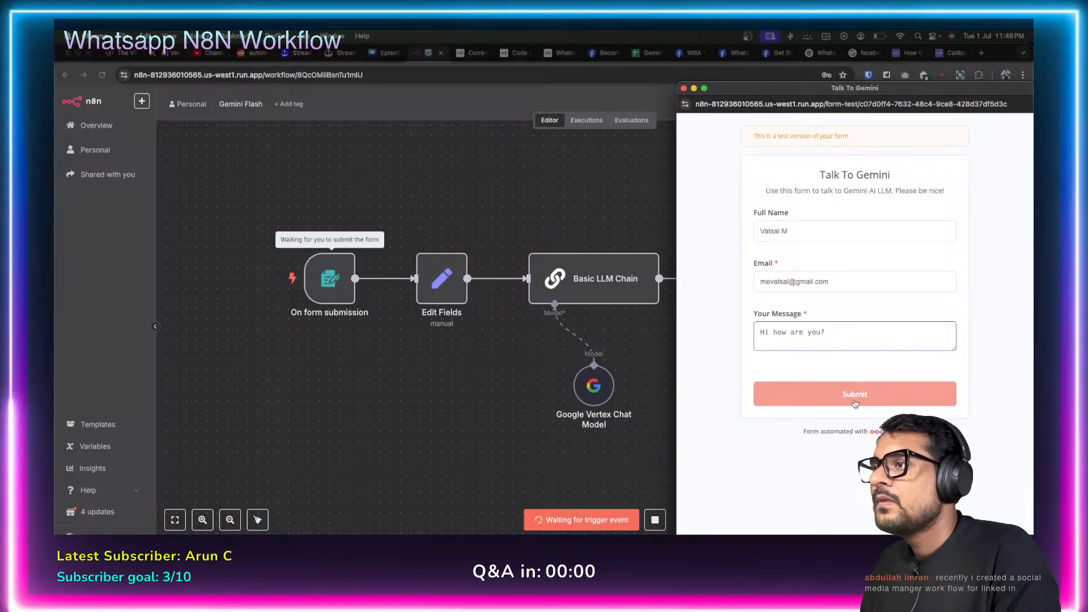
{"action": "left_click", "coordinate": [854, 394]}
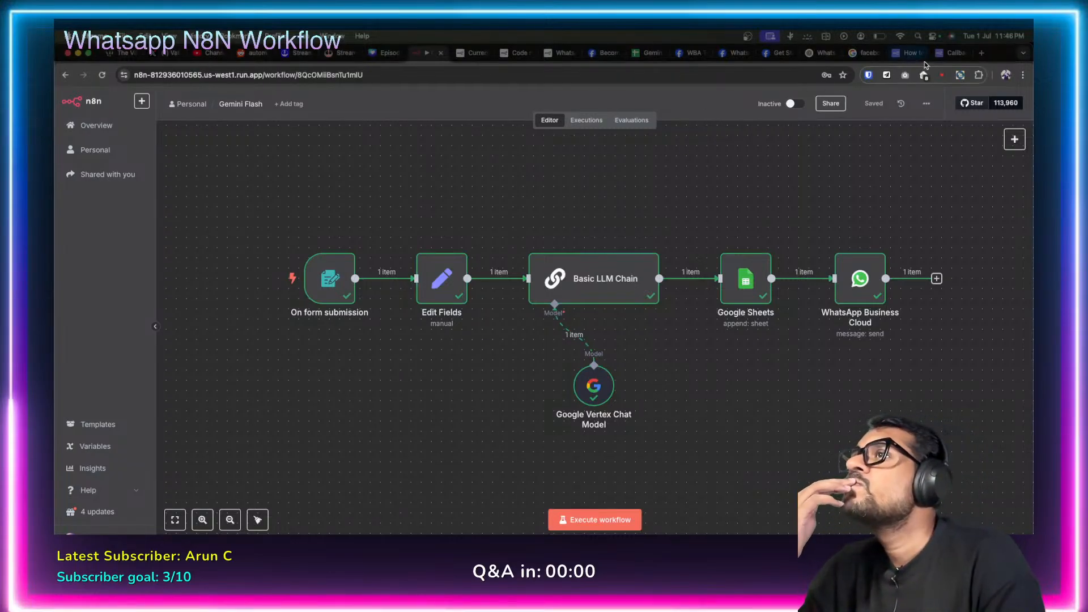
{"action": "double_click", "coordinate": [859, 278]}
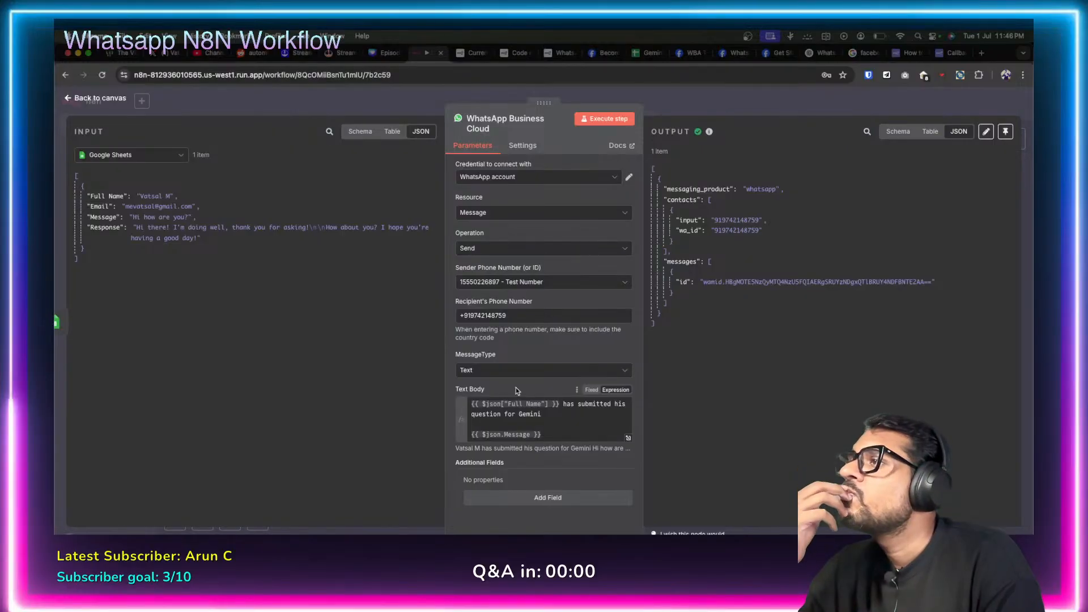
{"action": "left_click", "coordinate": [734, 53]}
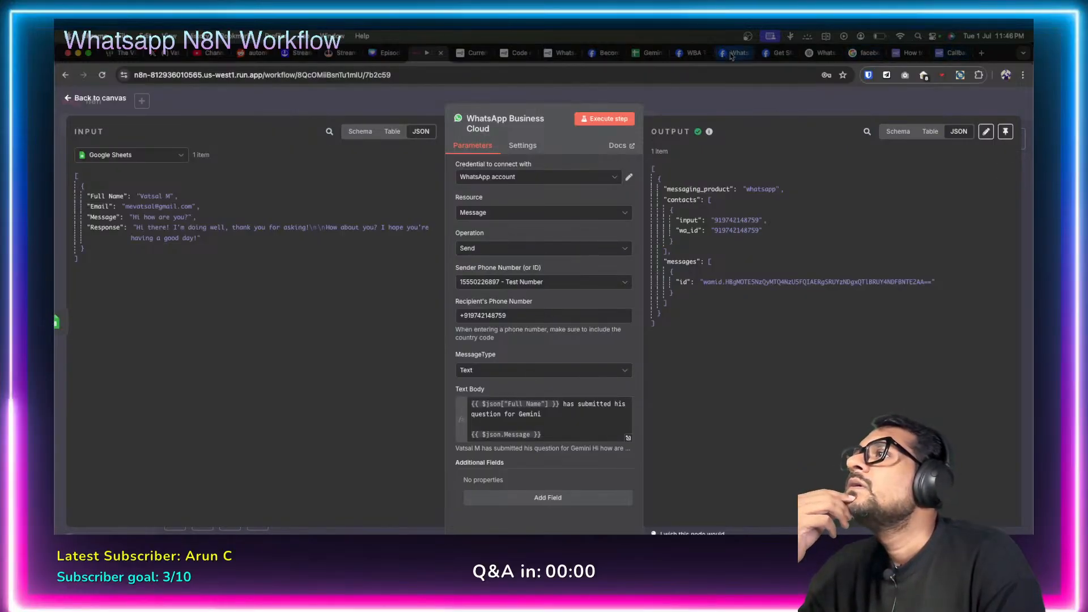
{"action": "left_click", "coordinate": [700, 56]}
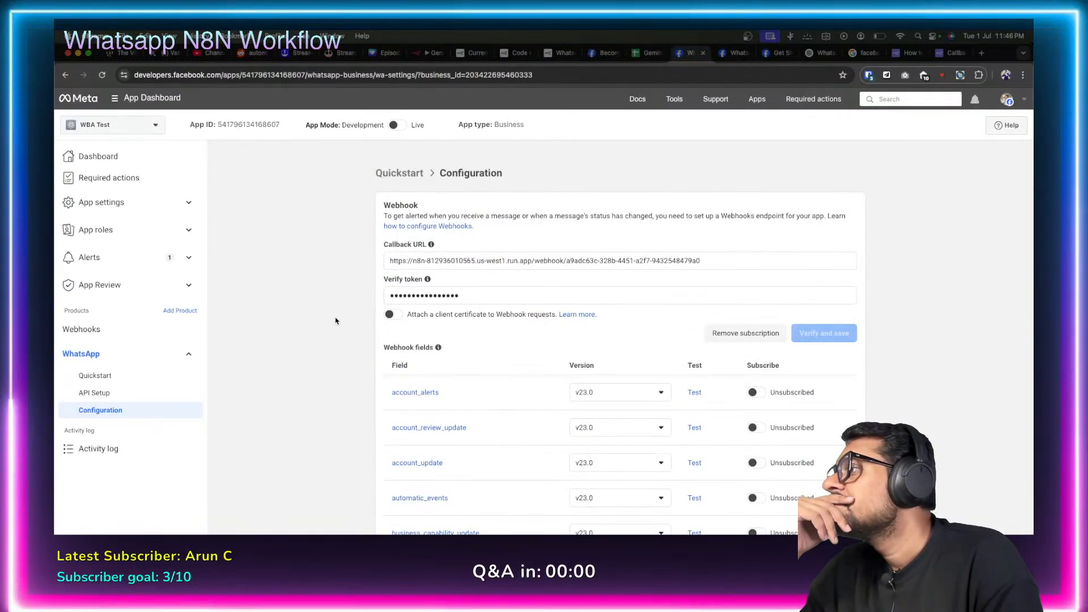
{"action": "scroll", "coordinate": [335, 321], "scroll_direction": "down", "scroll_amount": 5}
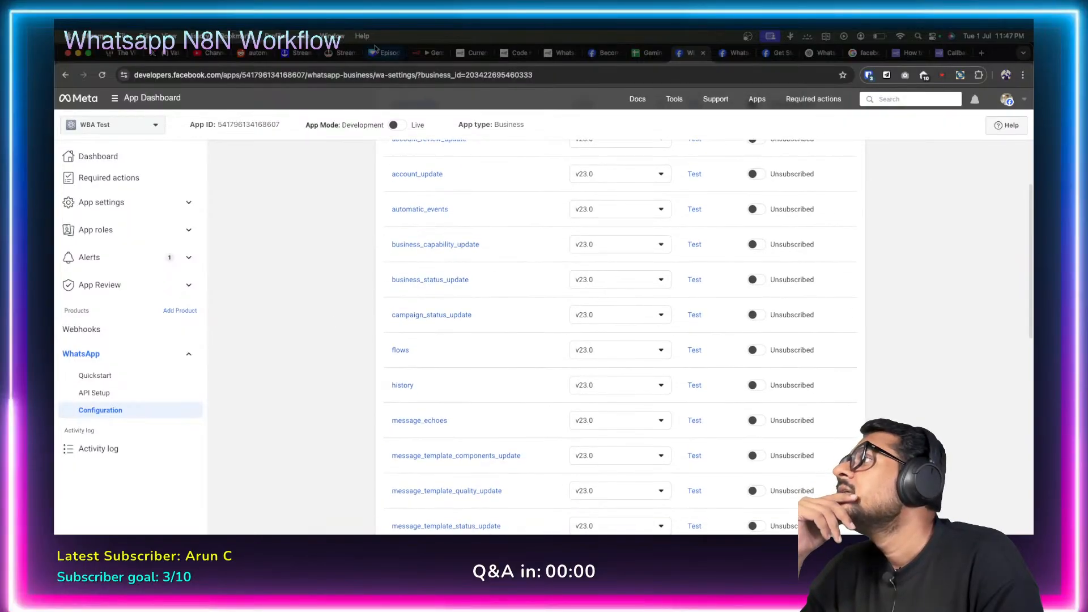
{"action": "left_click", "coordinate": [424, 53]}
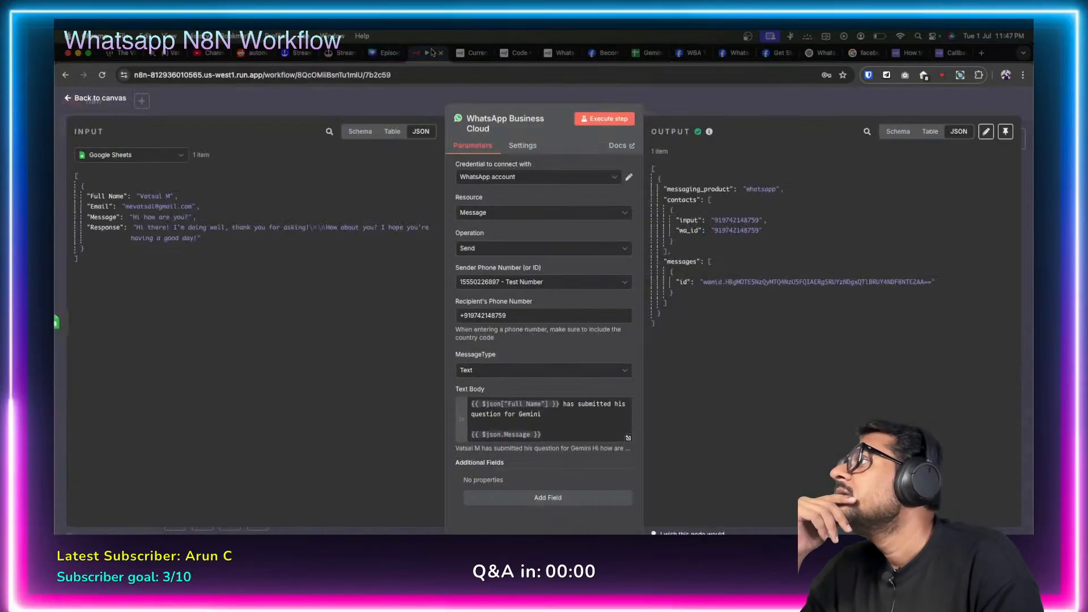
{"action": "left_click", "coordinate": [69, 102]}
{"action": "left_click", "coordinate": [96, 125]}
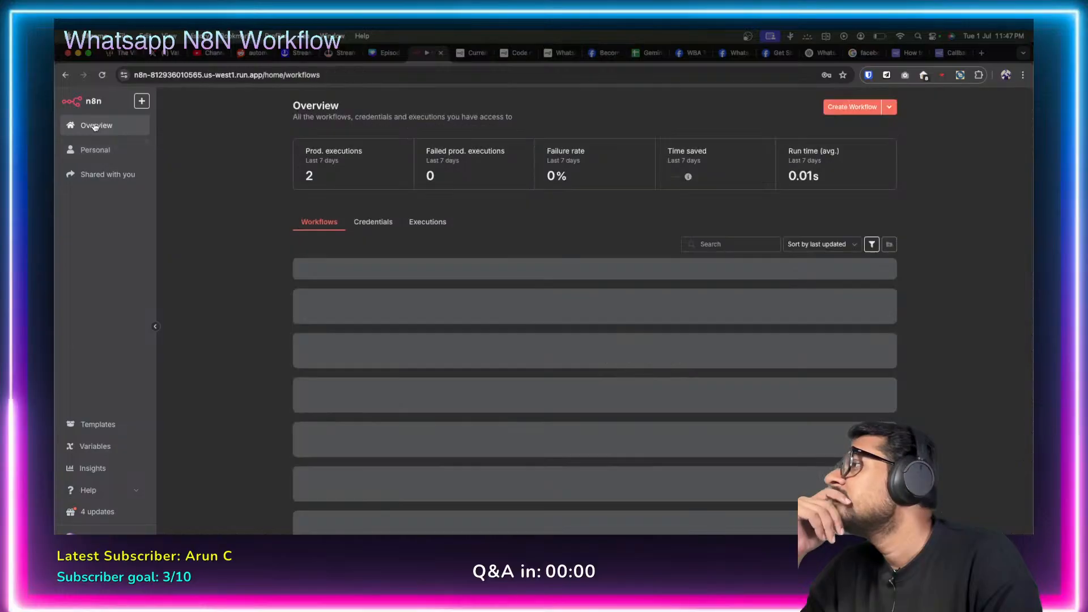
{"action": "left_click", "coordinate": [336, 275]}
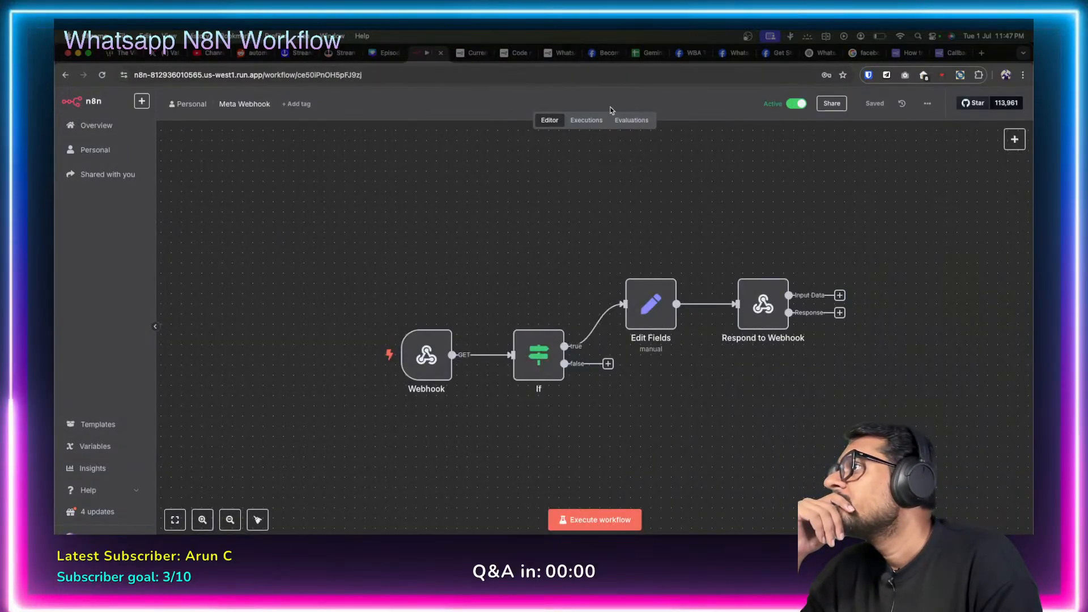
{"action": "left_click", "coordinate": [586, 120]}
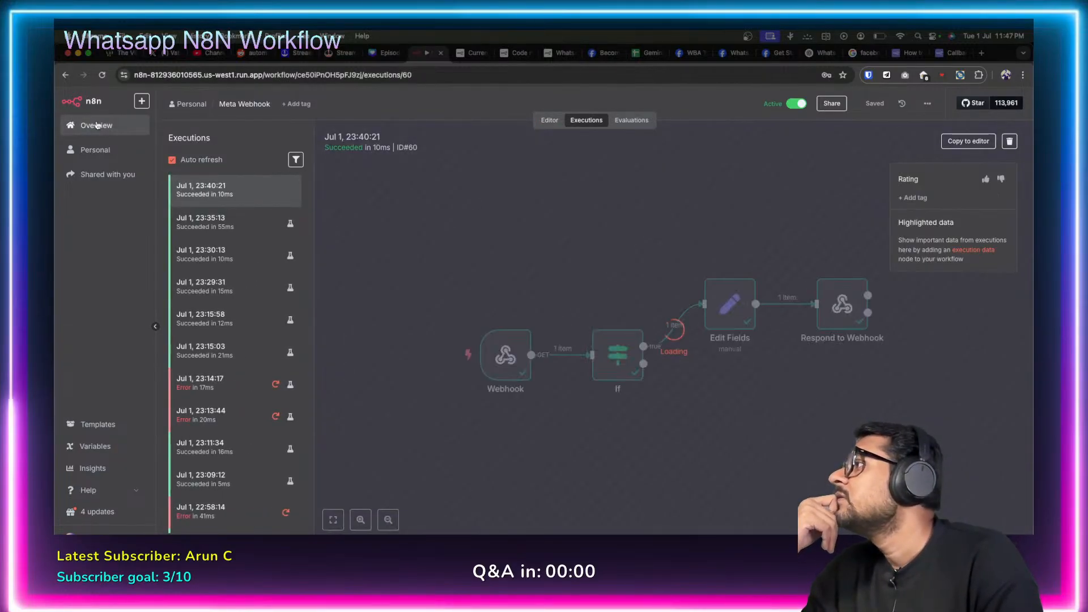
{"action": "left_click", "coordinate": [72, 119]}
{"action": "left_click", "coordinate": [345, 315]}
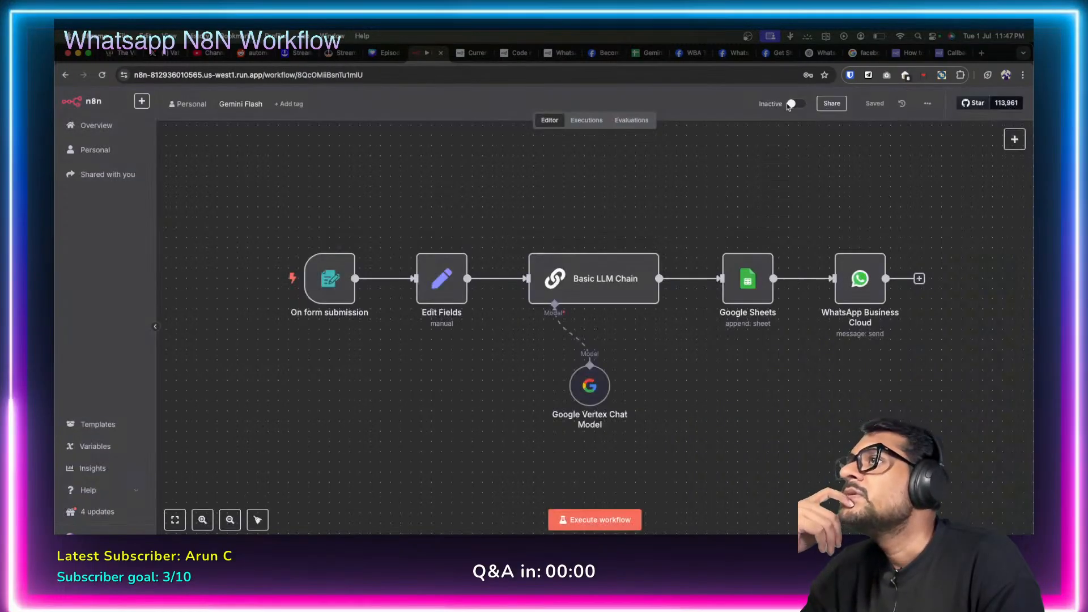
On the WhatsApp webhook configuration, open the sample data for the messages field.
{"action": "left_click", "coordinate": [688, 53]}
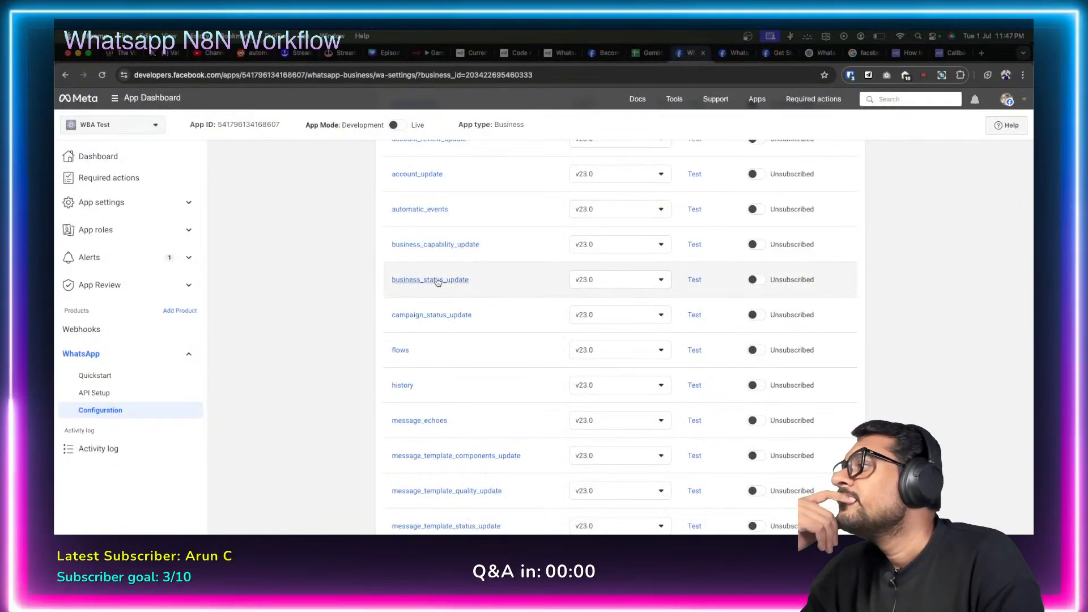
{"action": "scroll", "coordinate": [503, 351], "scroll_direction": "down", "scroll_amount": 4}
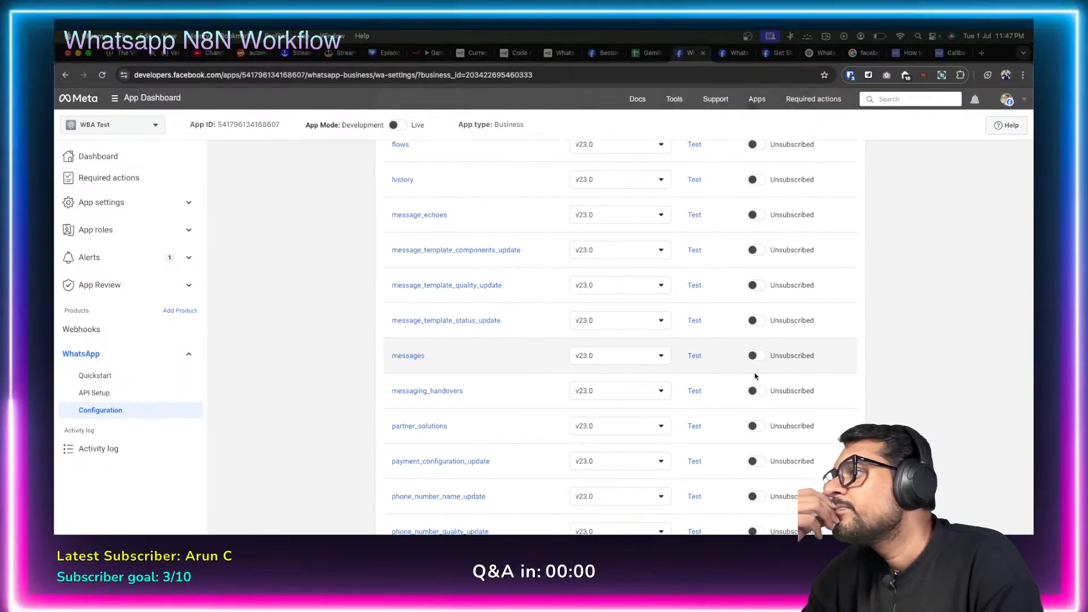
{"action": "left_click", "coordinate": [695, 357]}
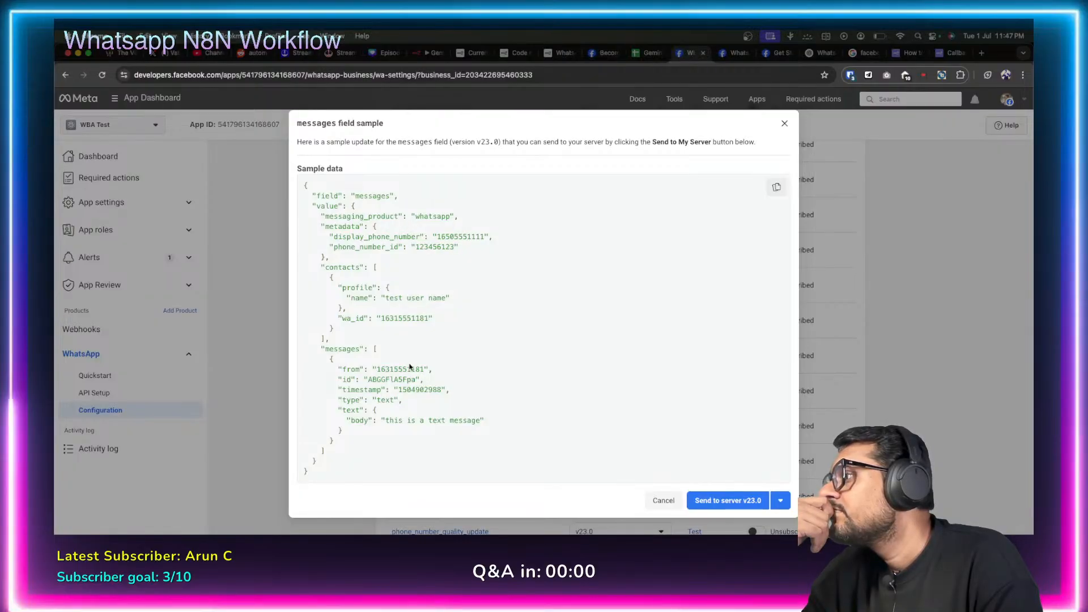
Send the messages sample to the server with version v23.0, close the preview, and return to n8n.
{"action": "left_click", "coordinate": [780, 501]}
{"action": "left_click", "coordinate": [783, 503]}
{"action": "left_click", "coordinate": [730, 501]}
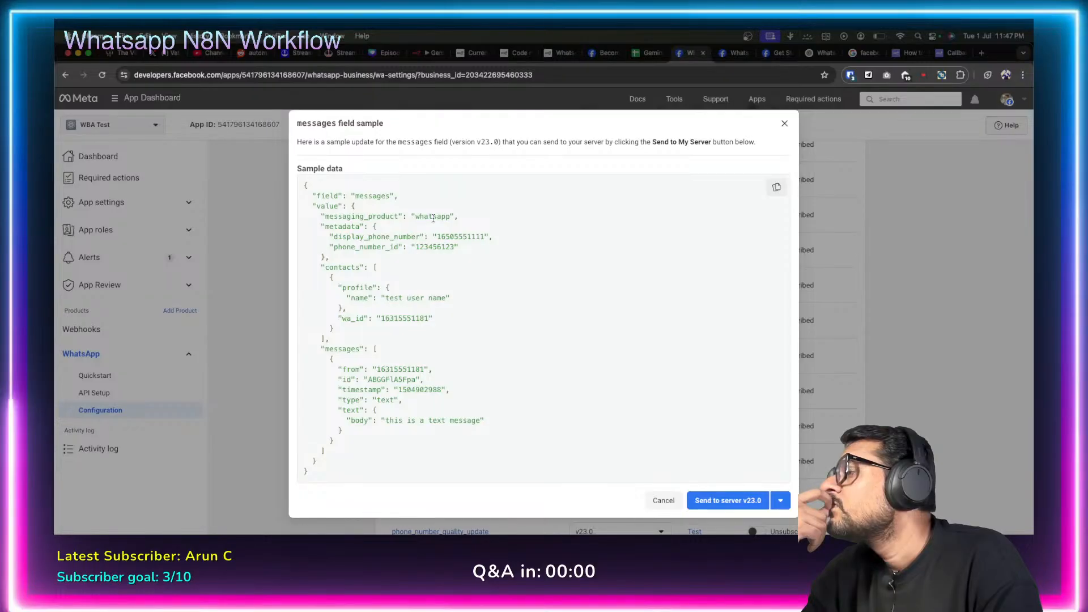
{"action": "scroll", "coordinate": [428, 345], "scroll_direction": "down", "scroll_amount": 2}
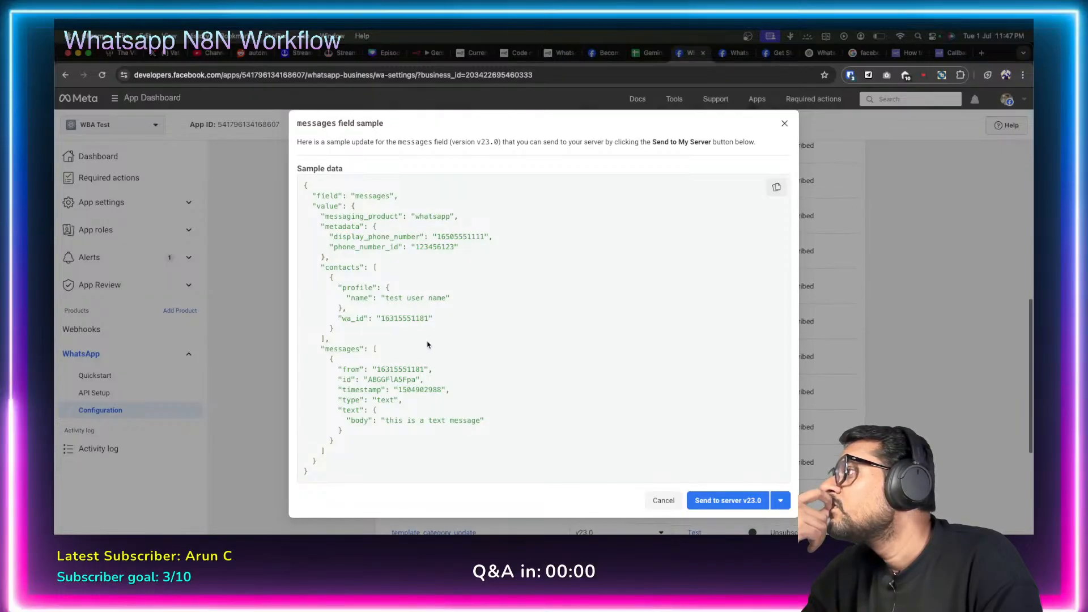
{"action": "scroll", "coordinate": [427, 344], "scroll_direction": "up", "scroll_amount": 2}
{"action": "left_click", "coordinate": [782, 122]}
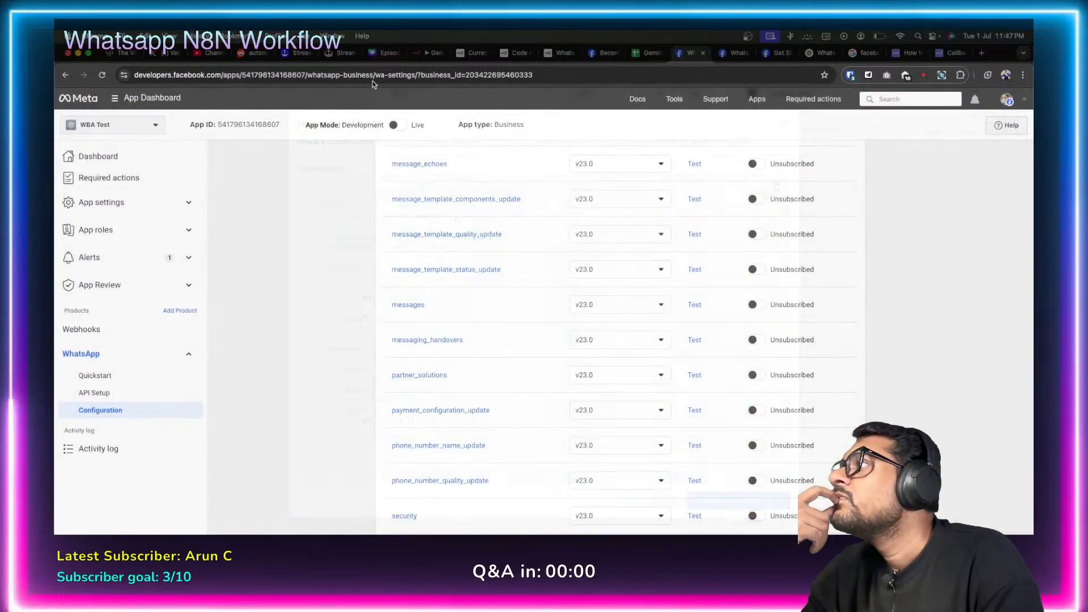
{"action": "left_click", "coordinate": [429, 52]}
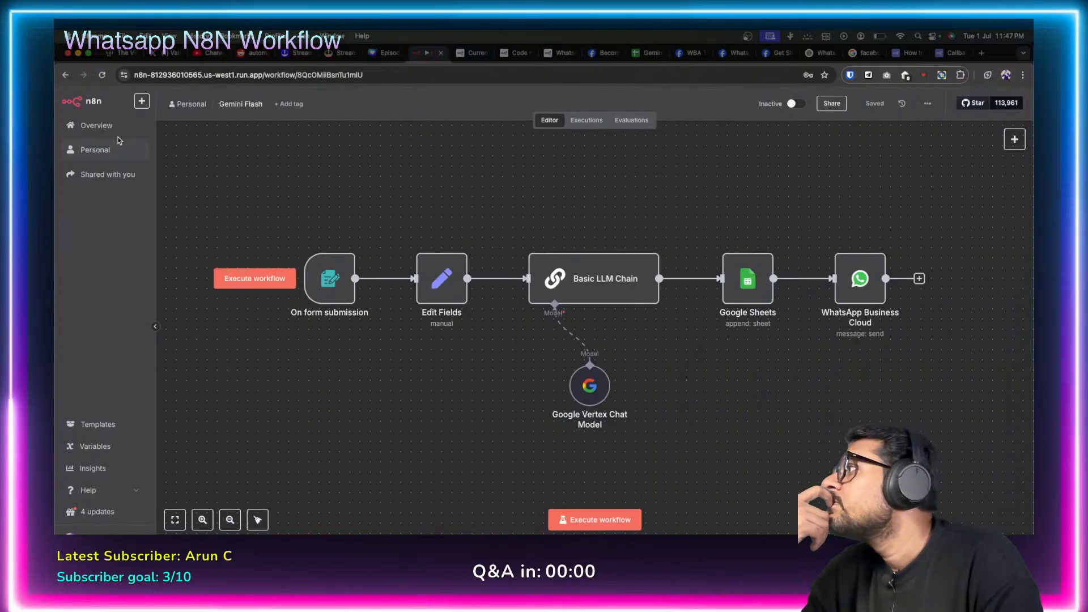
Review the recent executions list and the Meta Webhook executions, then open Gemini Flash.
{"action": "left_click", "coordinate": [97, 125]}
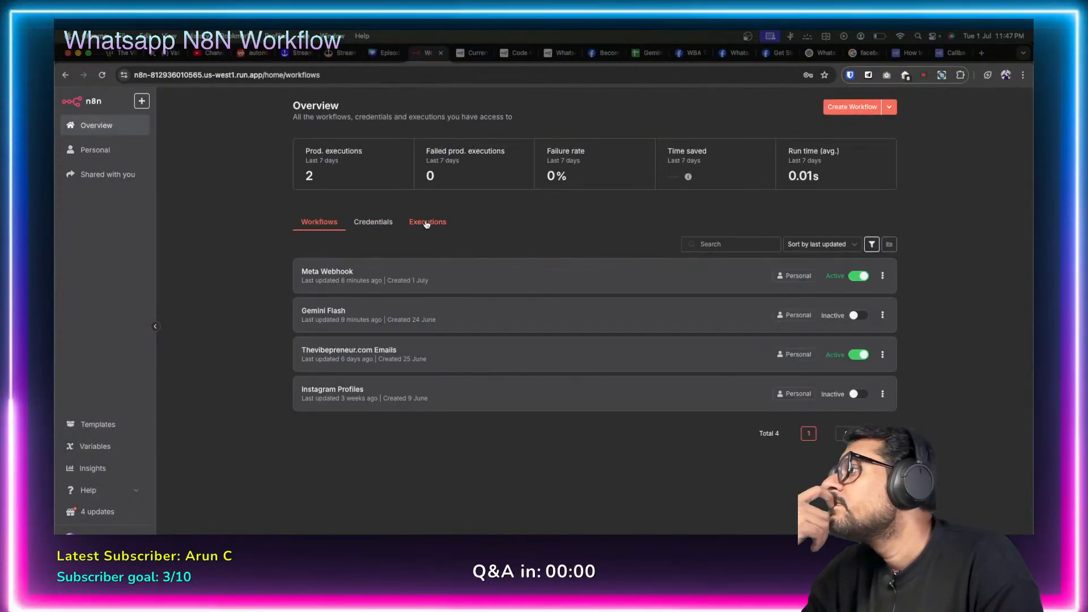
{"action": "left_click", "coordinate": [429, 224]}
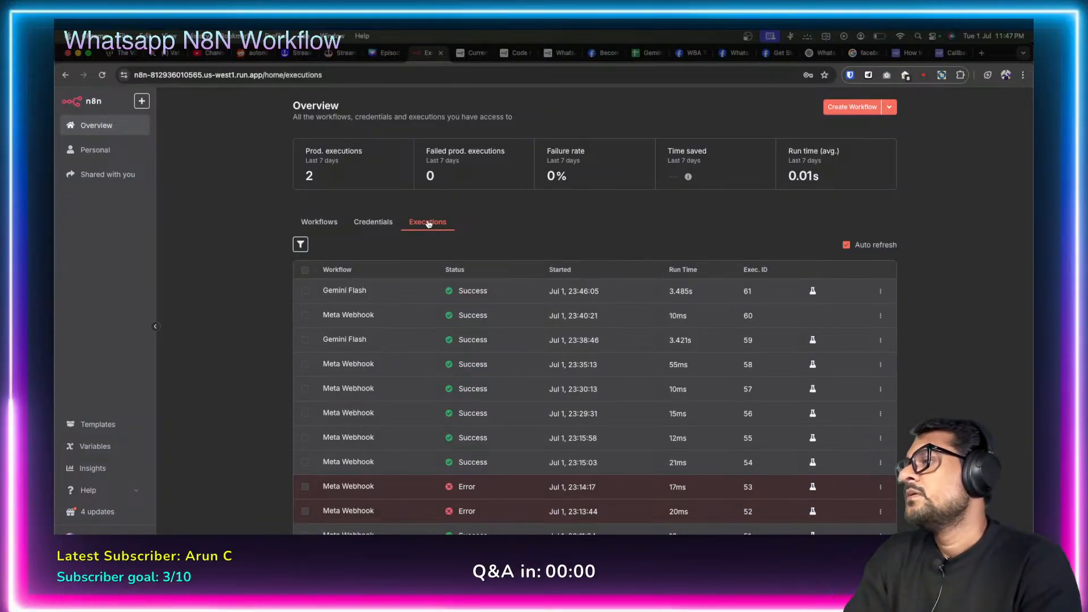
{"action": "left_click", "coordinate": [318, 218]}
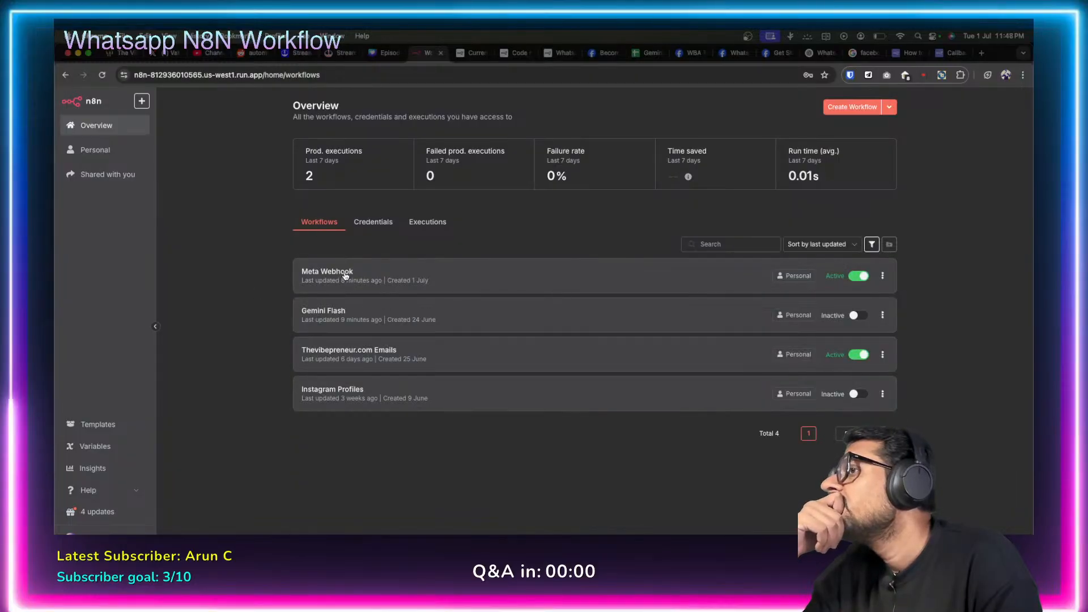
{"action": "left_click", "coordinate": [345, 275]}
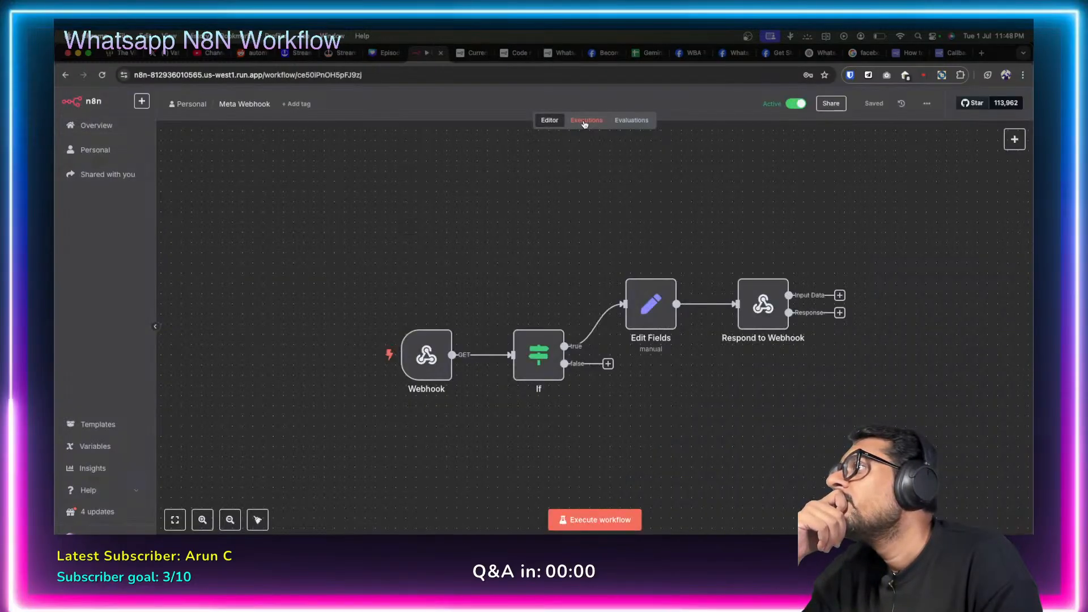
{"action": "left_click", "coordinate": [584, 122]}
{"action": "left_click", "coordinate": [96, 127]}
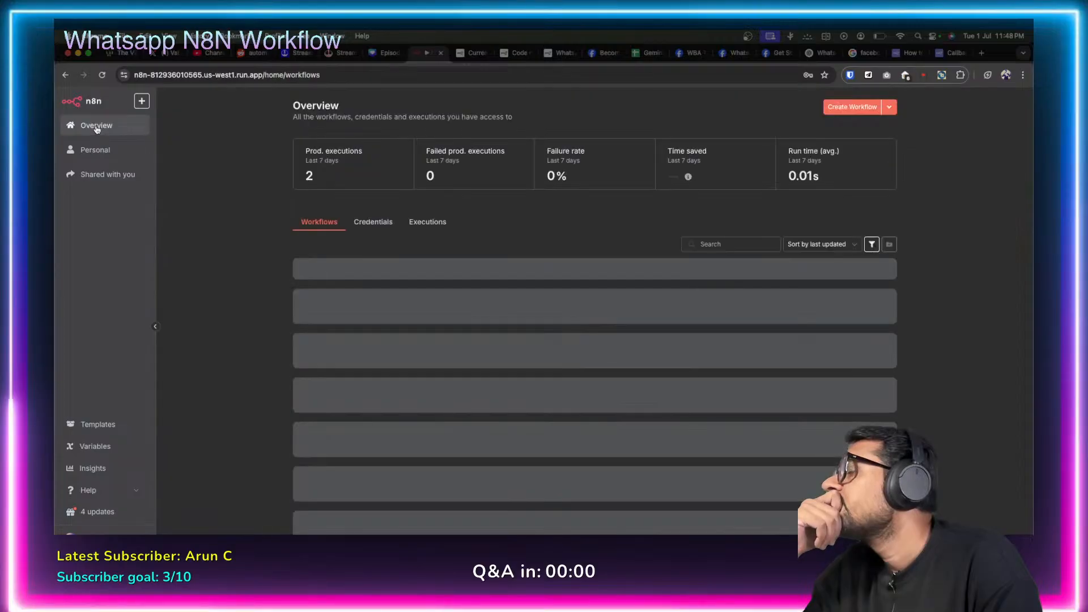
{"action": "left_click", "coordinate": [359, 315]}
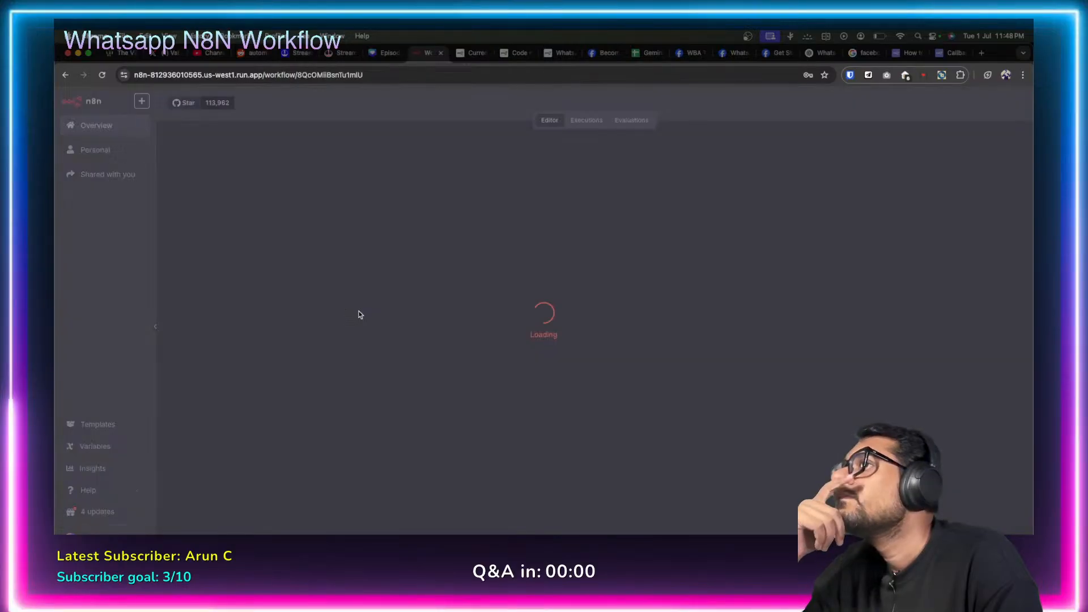
Inspect the WhatsApp Business Cloud node settings and the Gemini Flash executions.
{"action": "scroll", "coordinate": [856, 276], "scroll_direction": "up", "scroll_amount": 5}
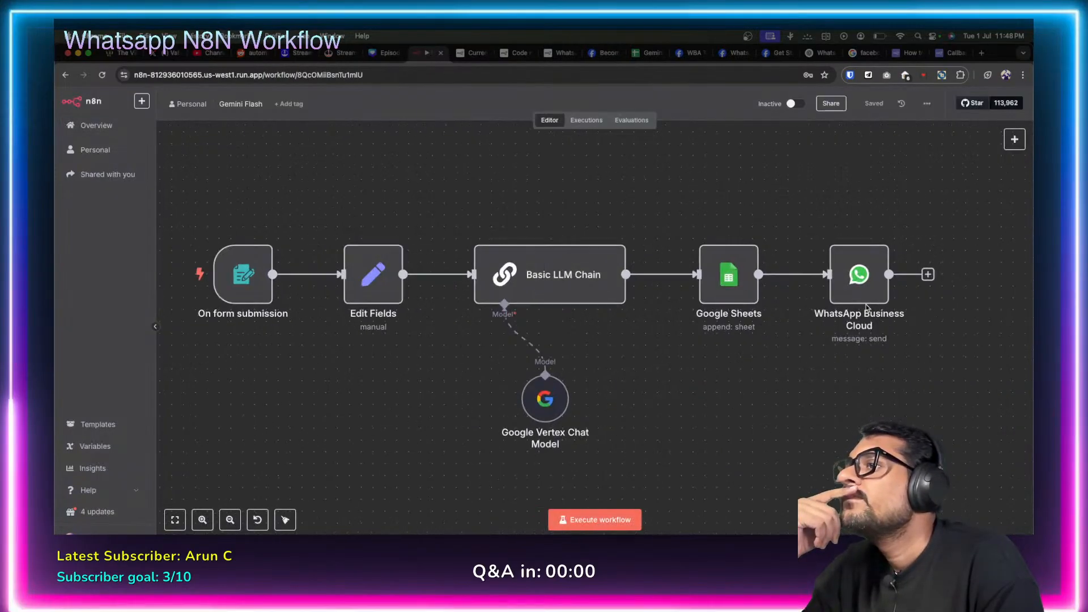
{"action": "double_click", "coordinate": [855, 276]}
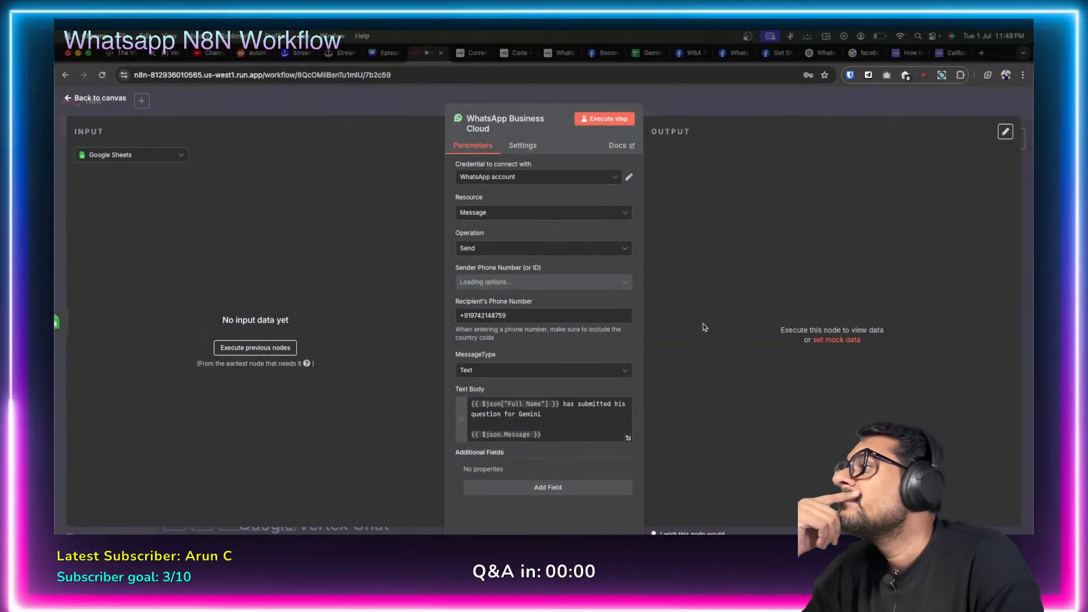
{"action": "left_click", "coordinate": [63, 101]}
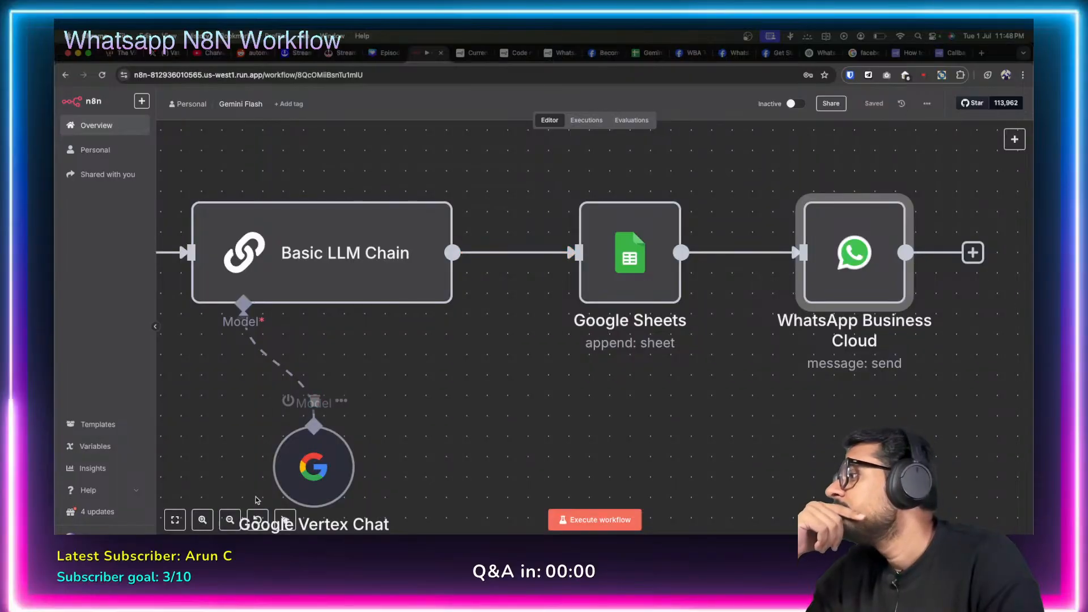
{"action": "left_click", "coordinate": [257, 520]}
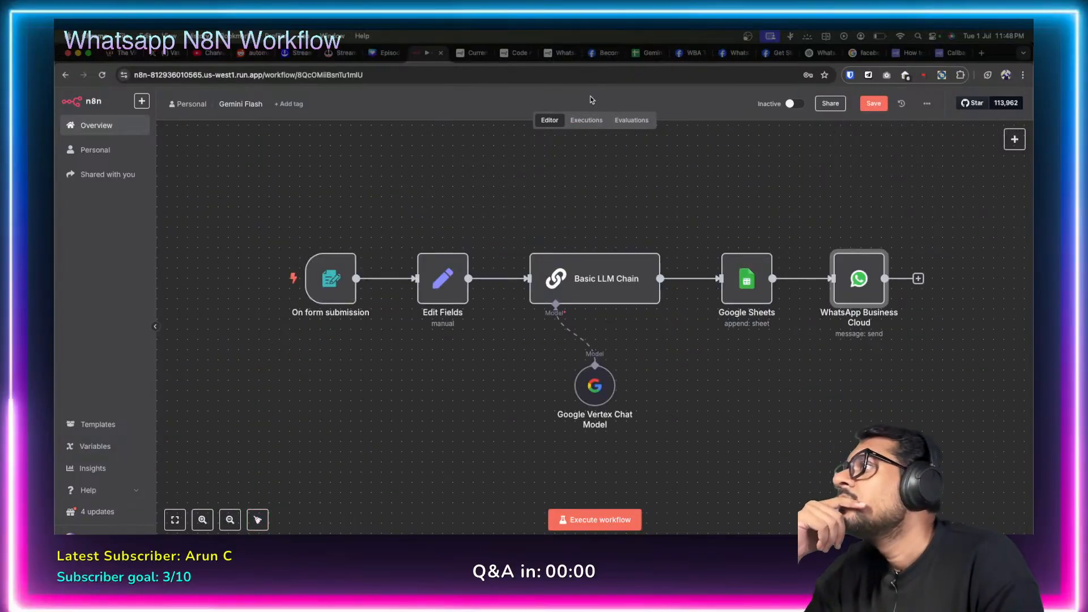
{"action": "left_click", "coordinate": [586, 119]}
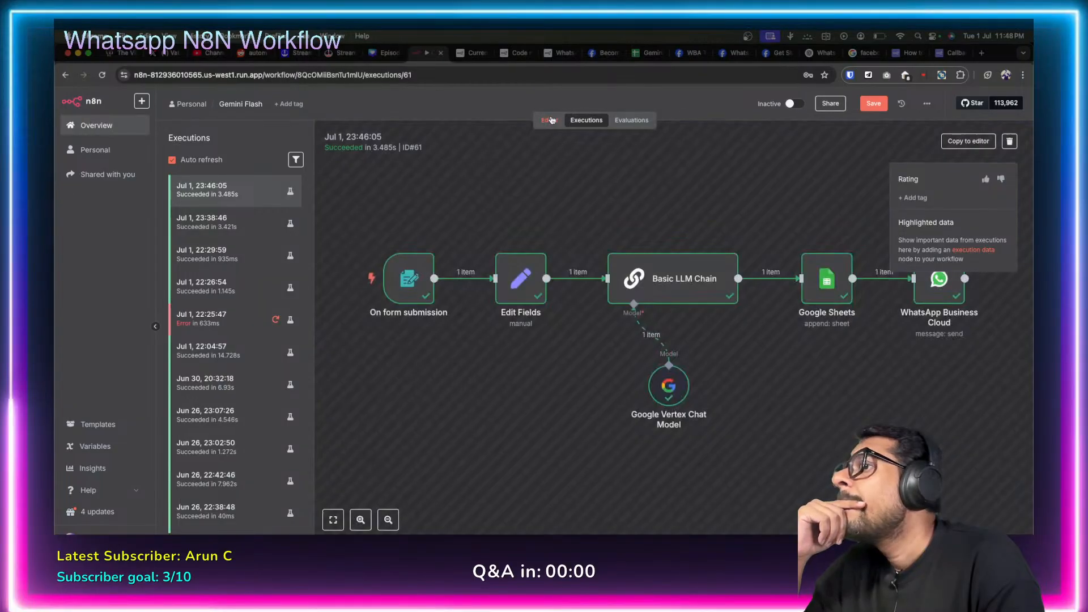
{"action": "left_click", "coordinate": [549, 120]}
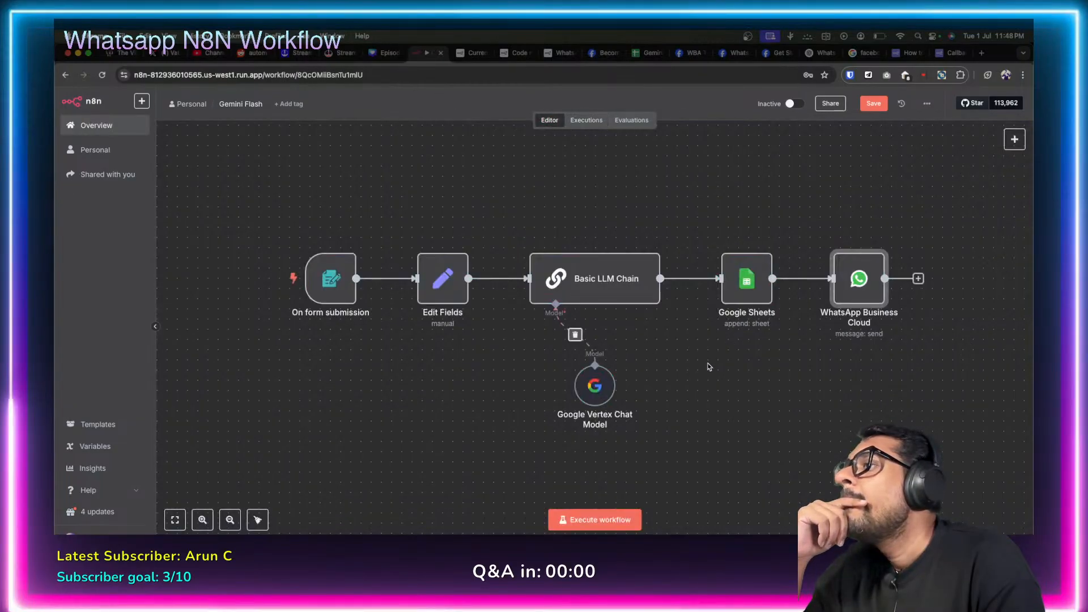
On the Meta WhatsApp configuration page, open Manage phone numbers in WhatsApp Manager.
{"action": "left_click", "coordinate": [691, 56]}
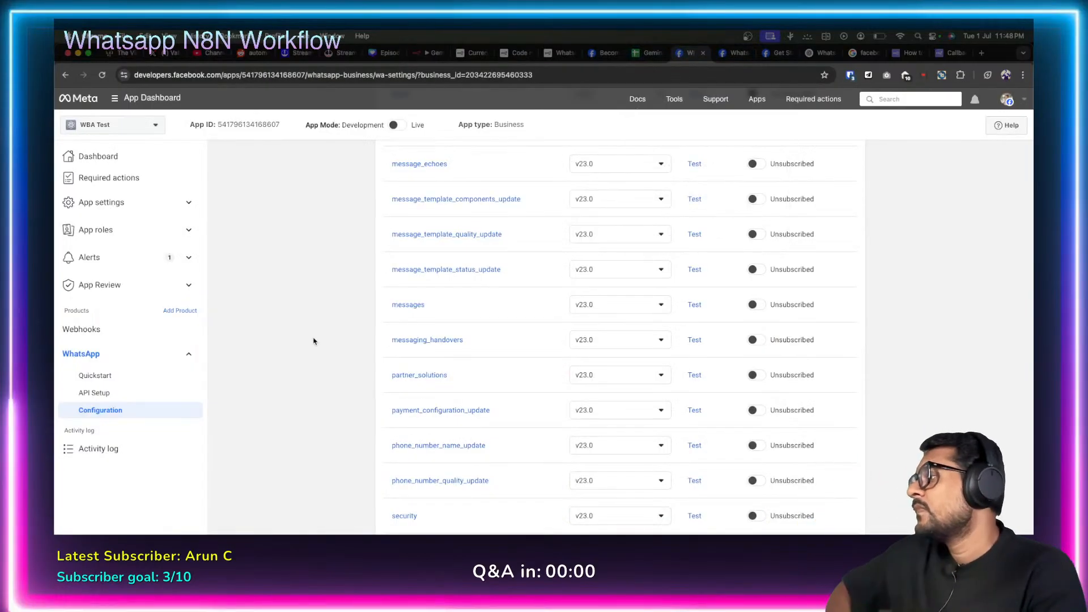
{"action": "scroll", "coordinate": [338, 365], "scroll_direction": "down", "scroll_amount": 3}
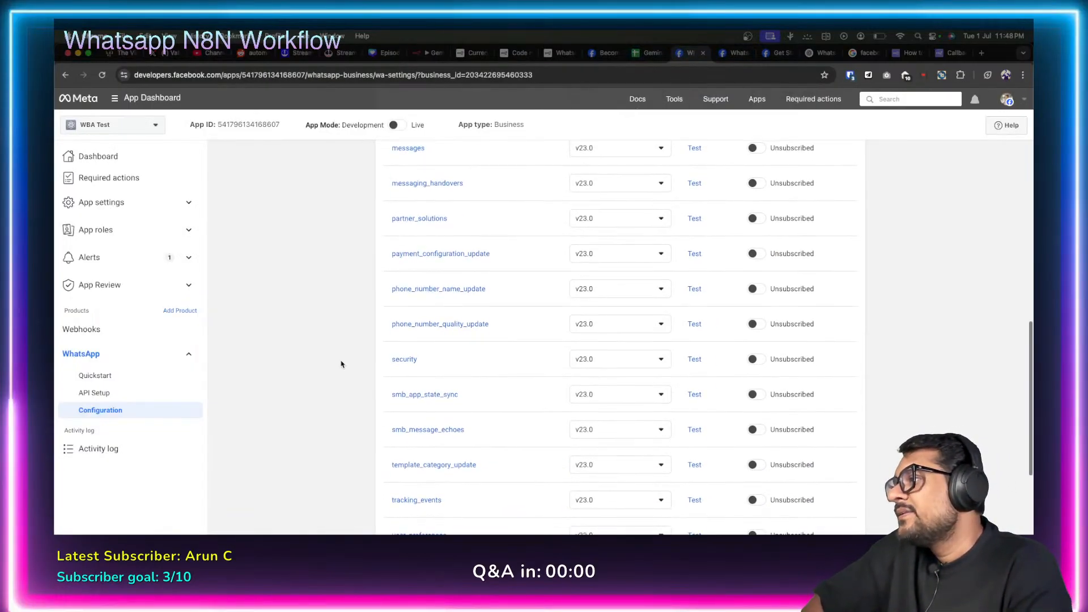
{"action": "scroll", "coordinate": [341, 364], "scroll_direction": "down", "scroll_amount": 2}
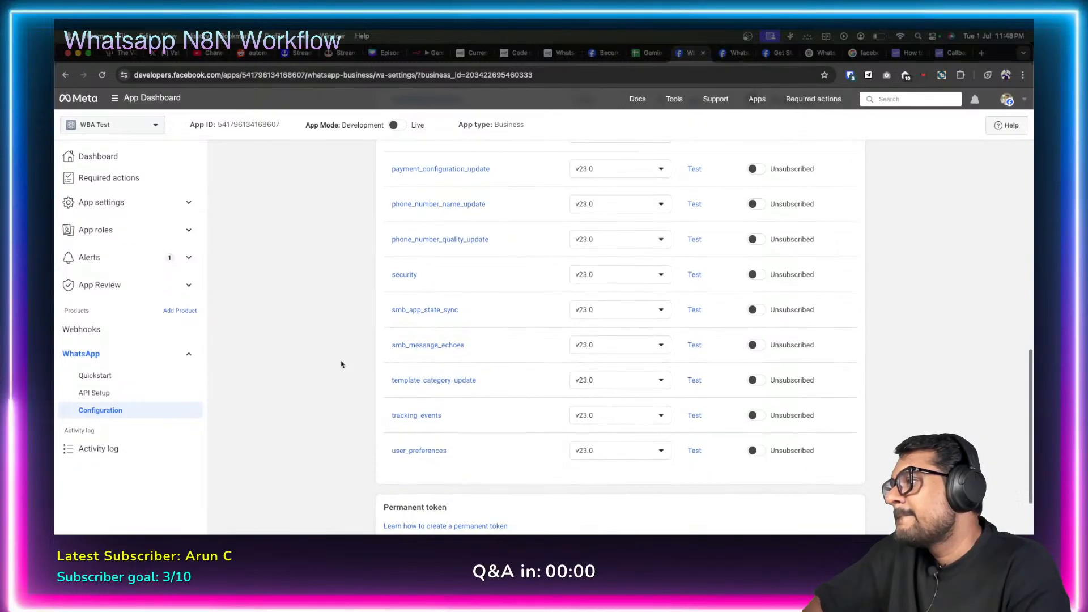
{"action": "scroll", "coordinate": [341, 364], "scroll_direction": "down", "scroll_amount": 3}
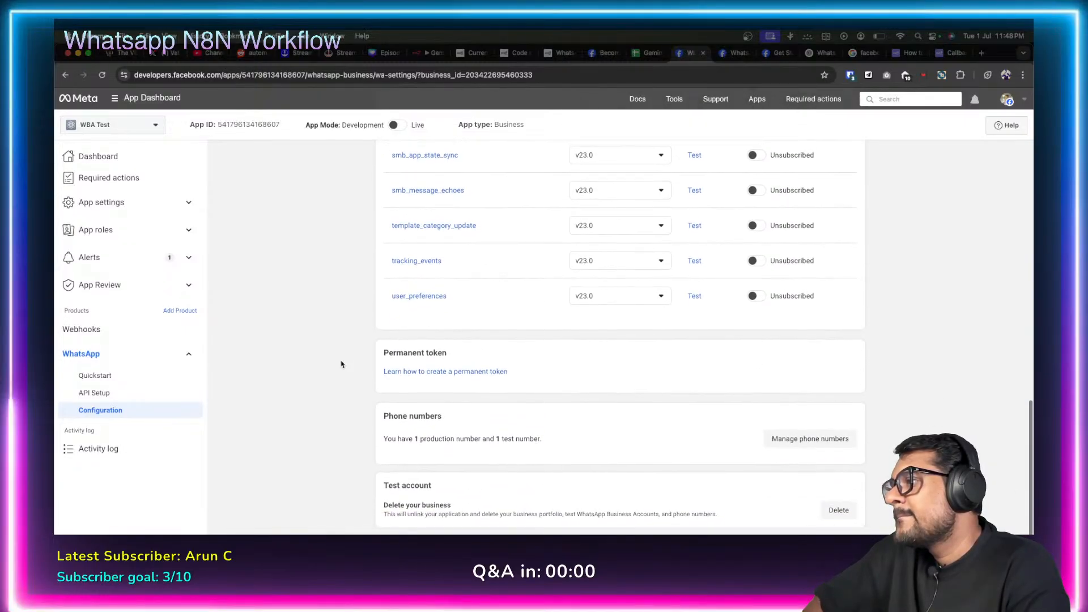
{"action": "left_click", "coordinate": [820, 442]}
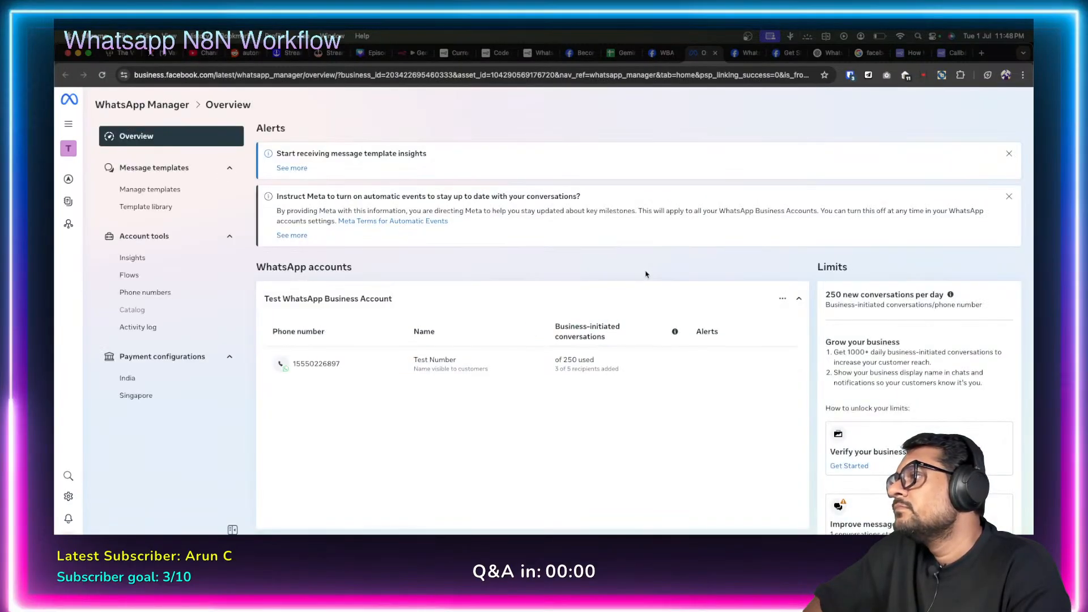
{"action": "left_click", "coordinate": [159, 211]}
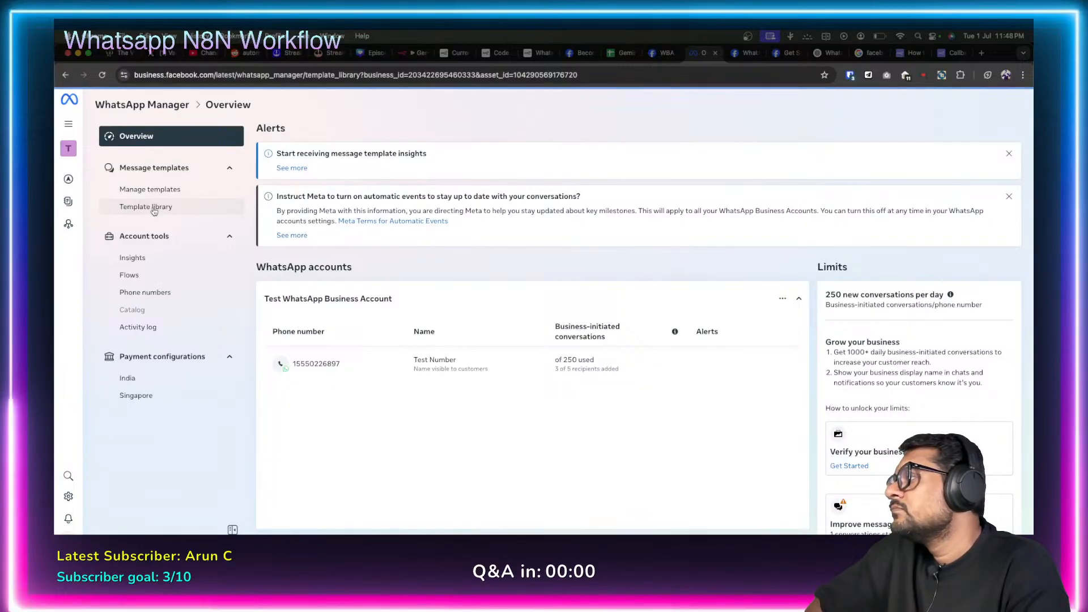
{"action": "left_click", "coordinate": [172, 190]}
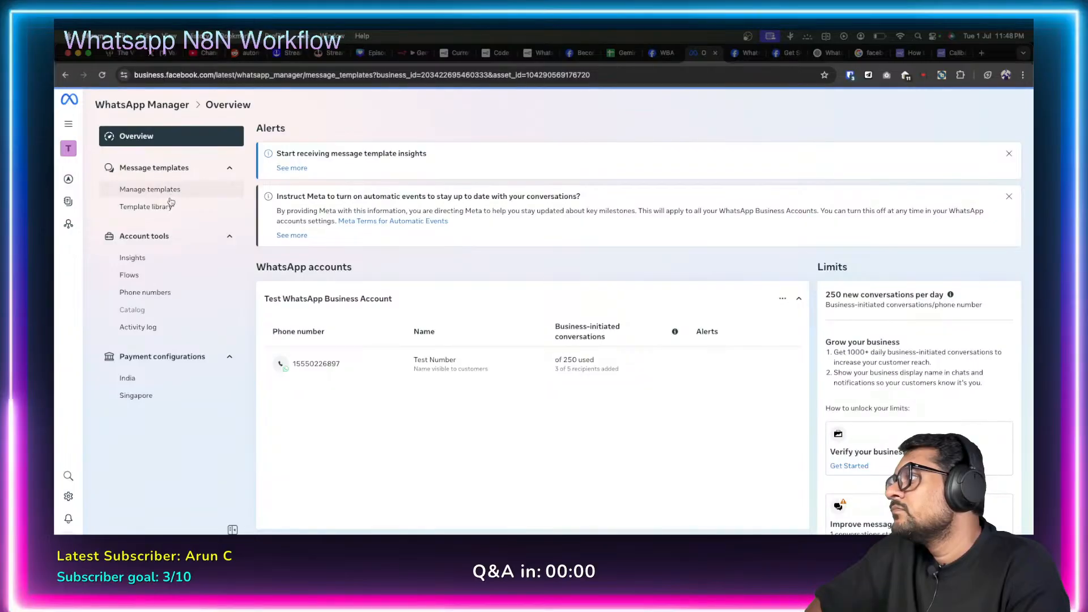
{"action": "left_click", "coordinate": [170, 207]}
{"action": "mouse_move", "coordinate": [68, 180]}
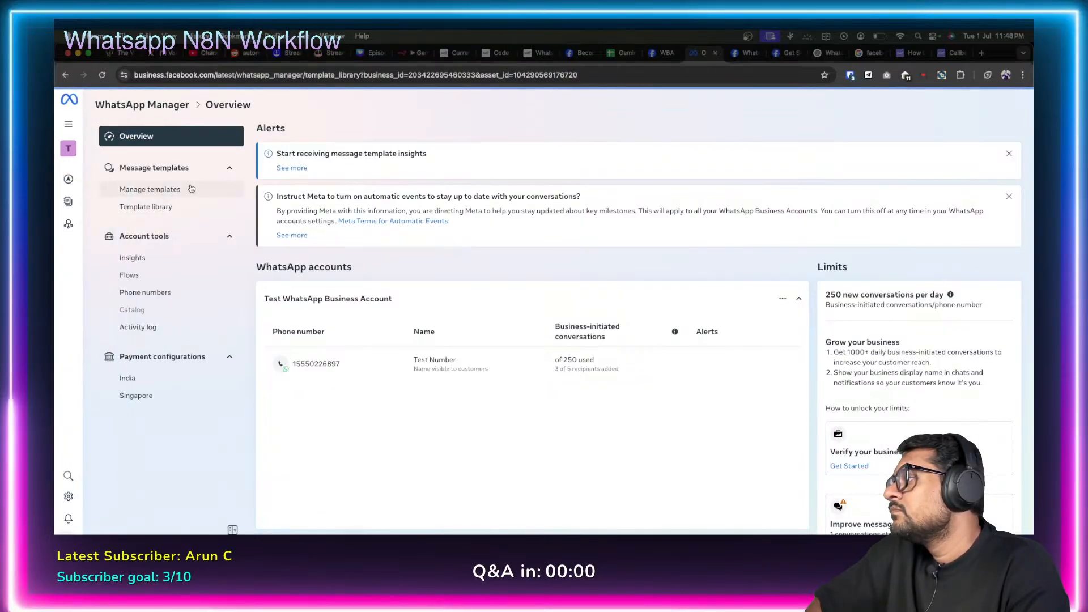
{"action": "left_click", "coordinate": [163, 294]}
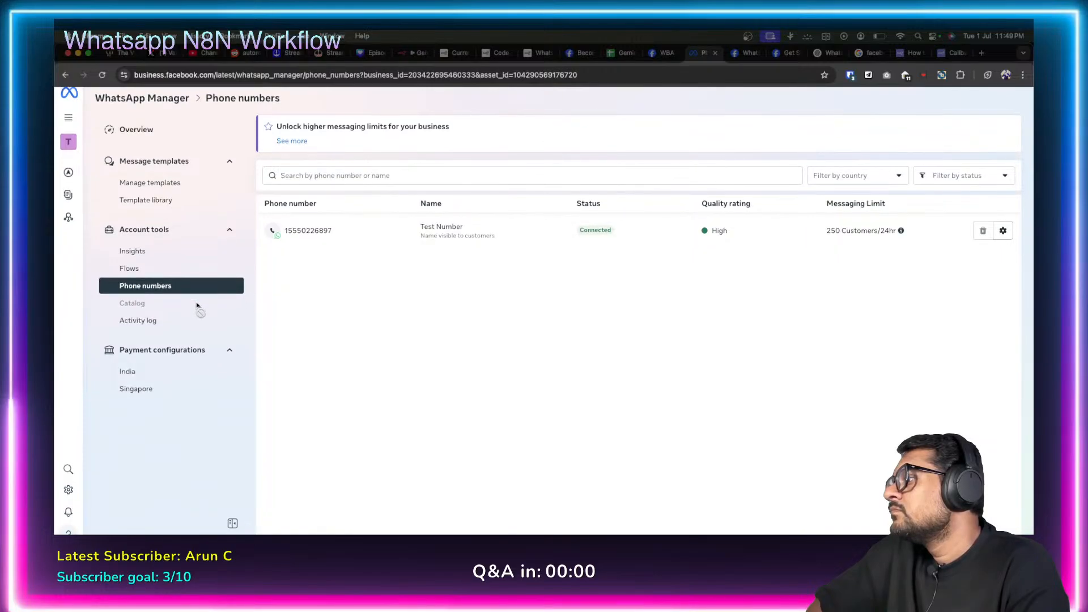
{"action": "left_click", "coordinate": [716, 54]}
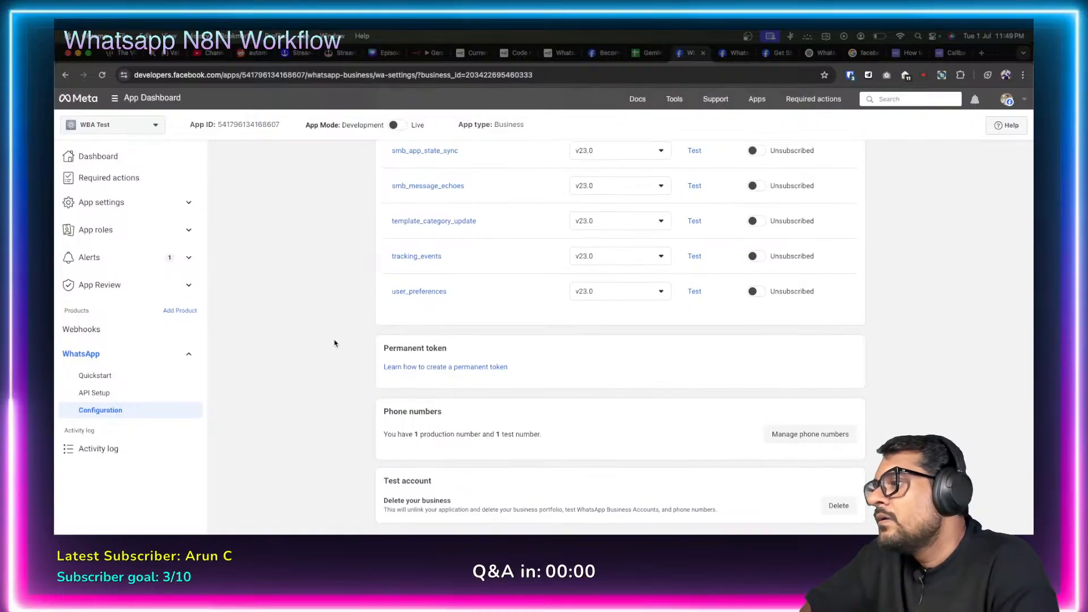
Read the Facebook Login for Business and Version deprecation alerts in the app's Alerts inbox.
{"action": "scroll", "coordinate": [334, 343], "scroll_direction": "up", "scroll_amount": 10}
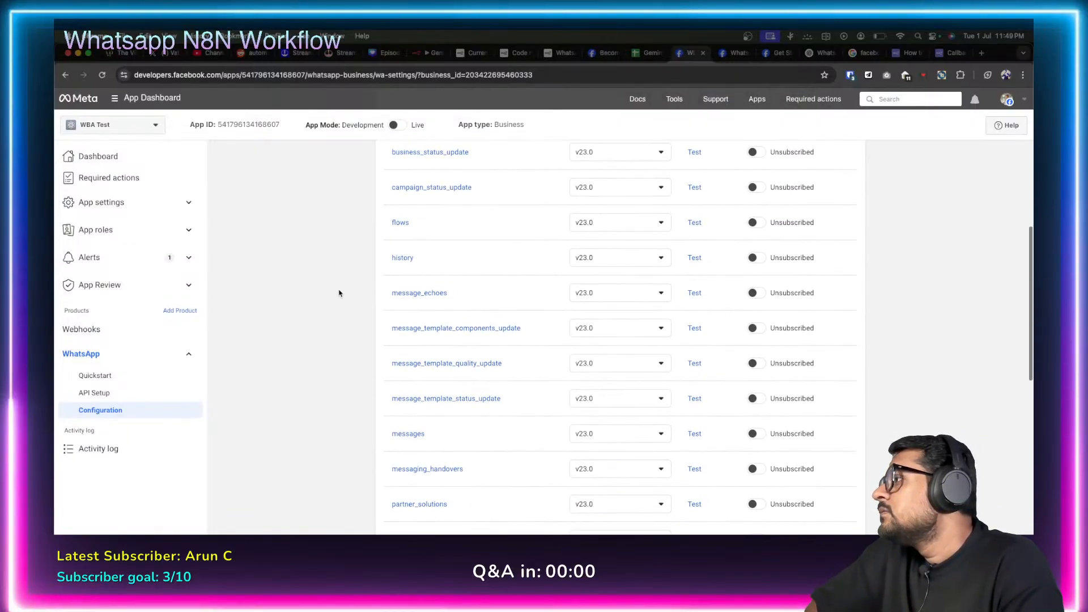
{"action": "scroll", "coordinate": [339, 293], "scroll_direction": "up", "scroll_amount": 7}
{"action": "left_click", "coordinate": [170, 257]}
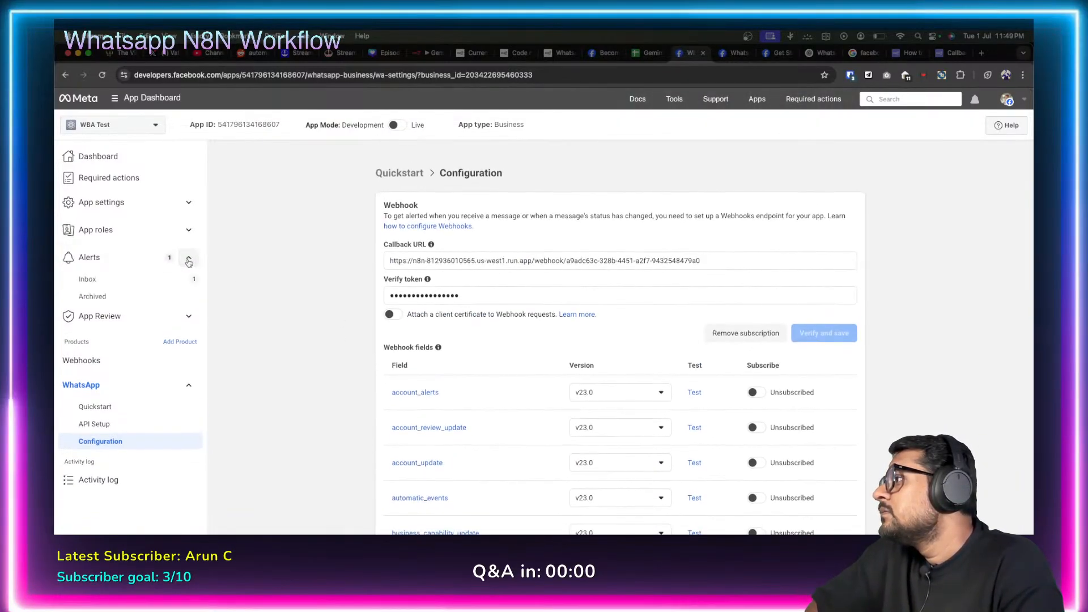
{"action": "left_click", "coordinate": [128, 280]}
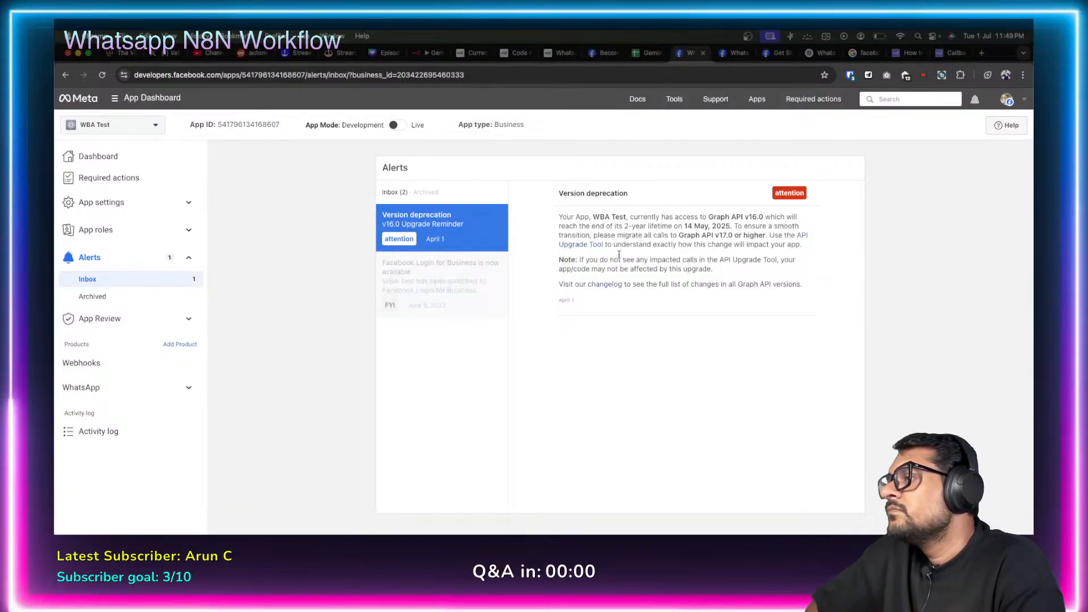
{"action": "left_click", "coordinate": [446, 283]}
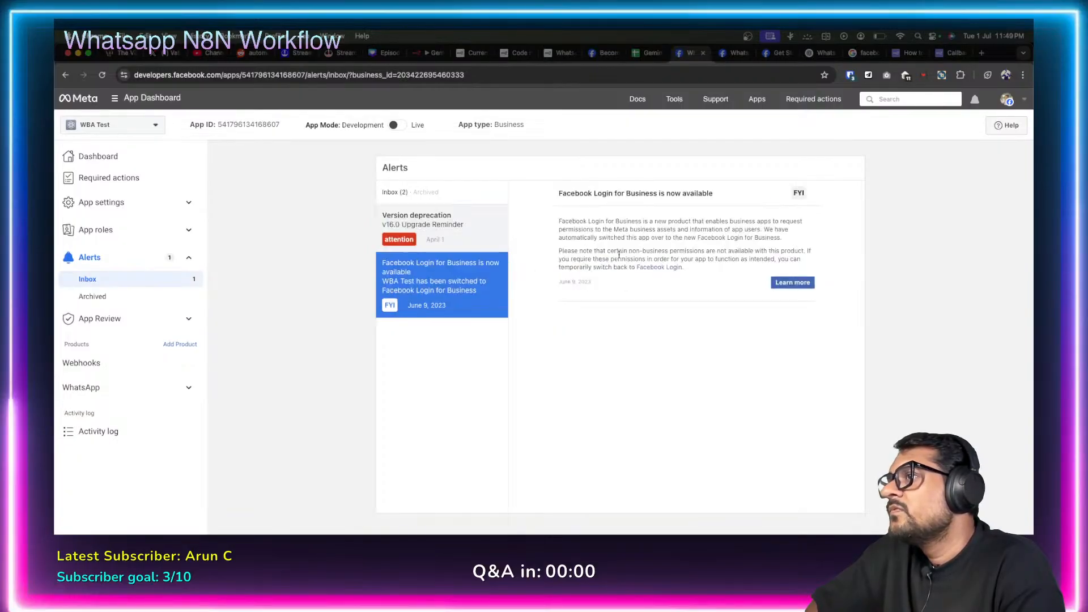
{"action": "left_click", "coordinate": [456, 228]}
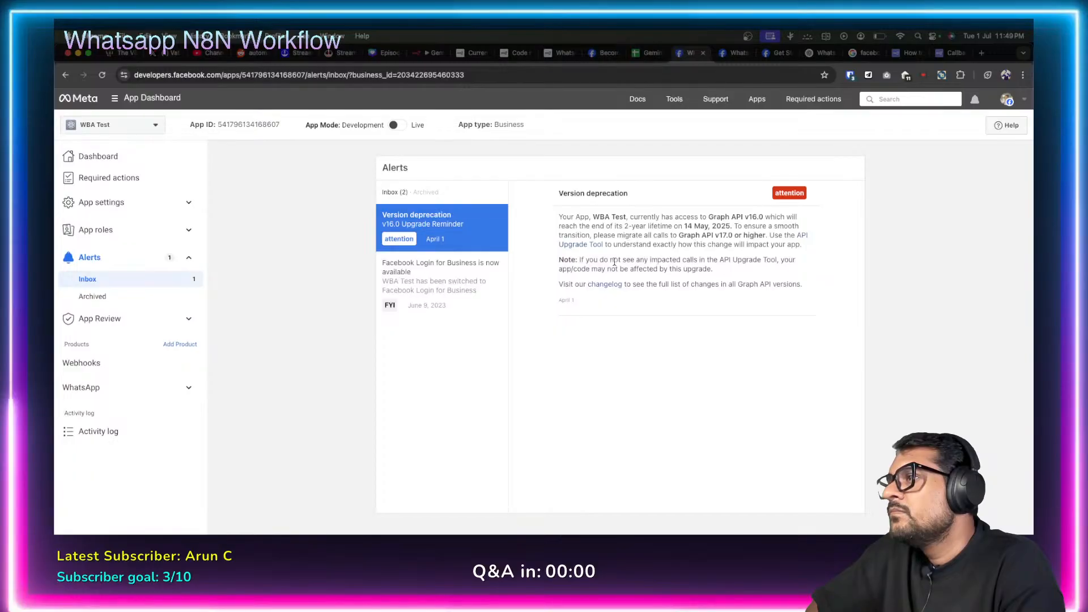
{"action": "left_click_drag", "start_coordinate": [614, 262], "coordinate": [803, 269]}
{"action": "left_click", "coordinate": [803, 269]}
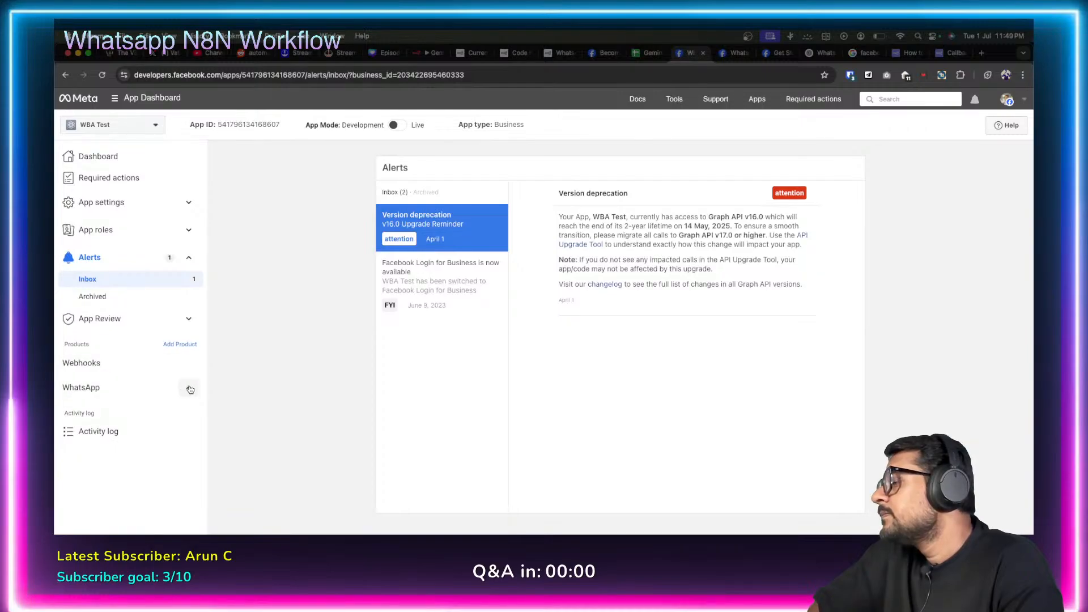
Open WhatsApp > Configuration and scroll through the callback URL and webhook fields.
{"action": "left_click", "coordinate": [189, 389]}
{"action": "left_click", "coordinate": [102, 444]}
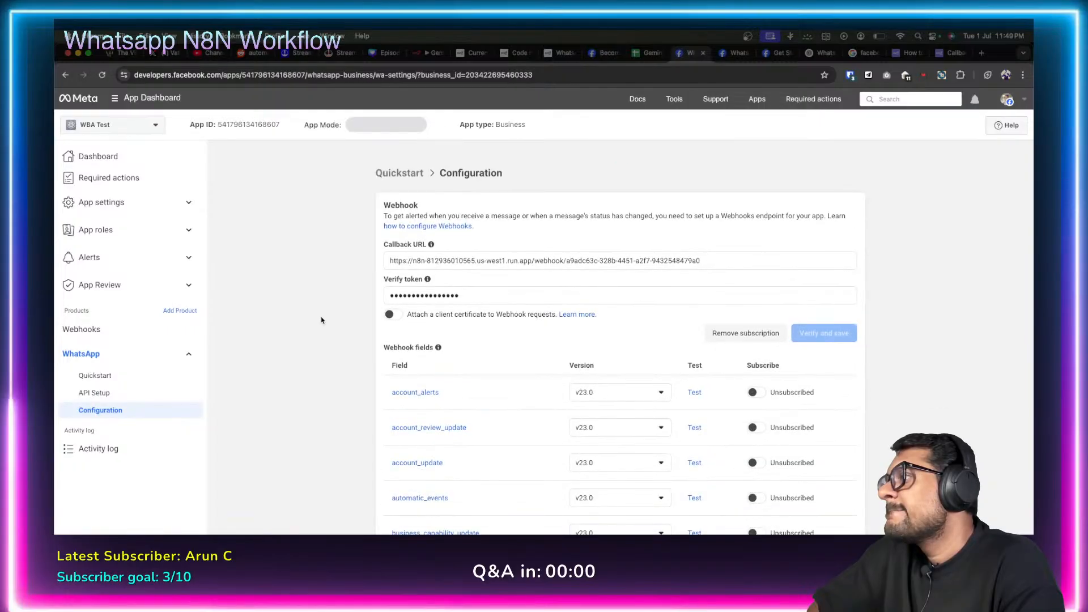
{"action": "scroll", "coordinate": [321, 320], "scroll_direction": "down", "scroll_amount": 15}
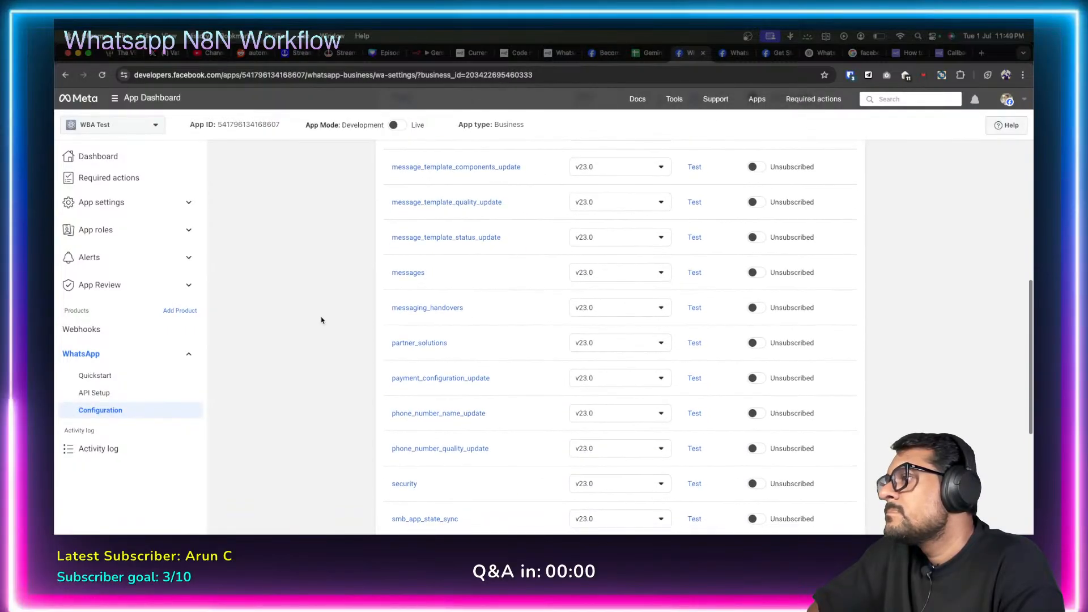
{"action": "scroll", "coordinate": [320, 320], "scroll_direction": "down", "scroll_amount": 3}
{"action": "scroll", "coordinate": [320, 320], "scroll_direction": "up", "scroll_amount": 20}
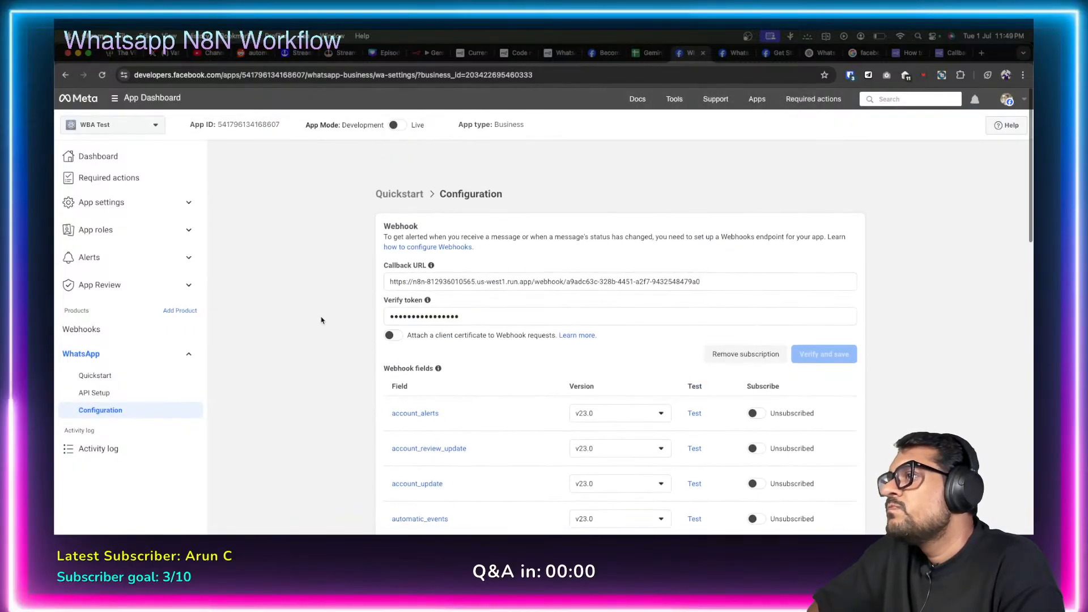
Enter a new recipient phone number in the WhatsApp Business Cloud node, keeping message type Text.
{"action": "left_click", "coordinate": [425, 53]}
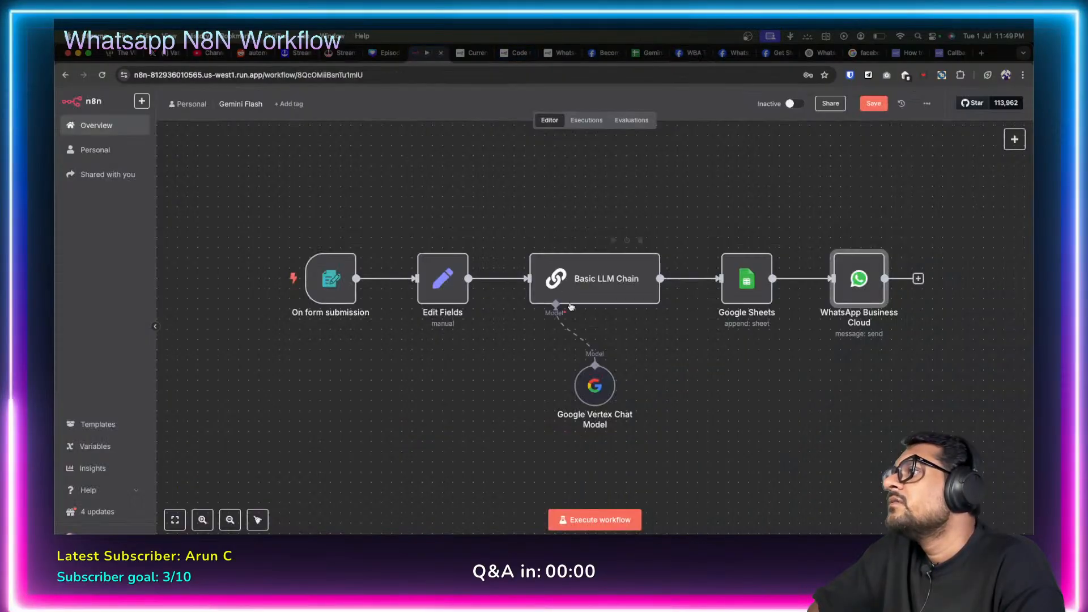
{"action": "double_click", "coordinate": [858, 279]}
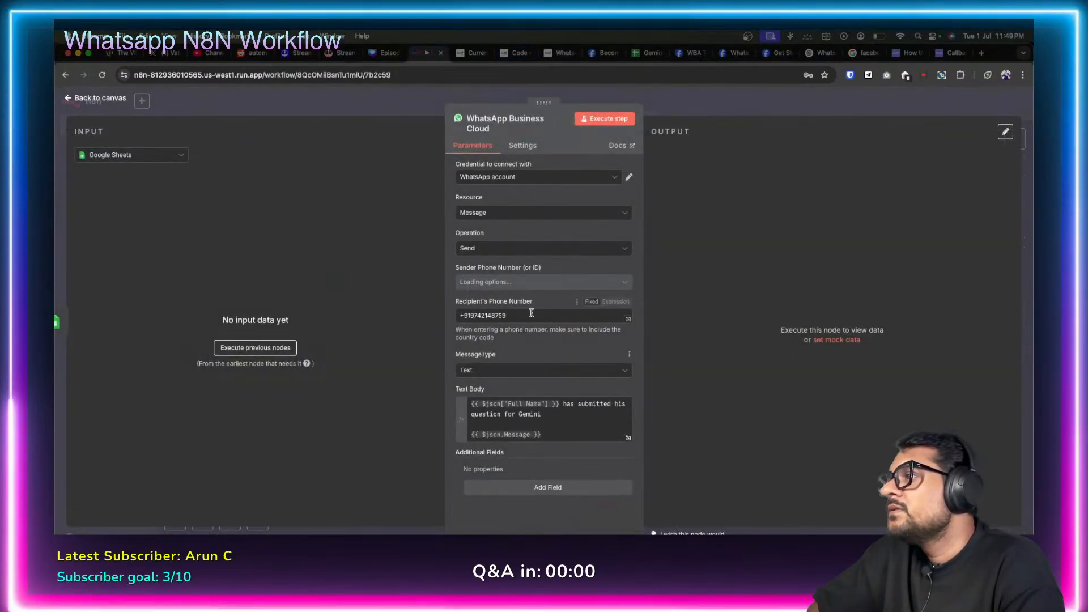
{"action": "triple_click", "coordinate": [471, 315]}
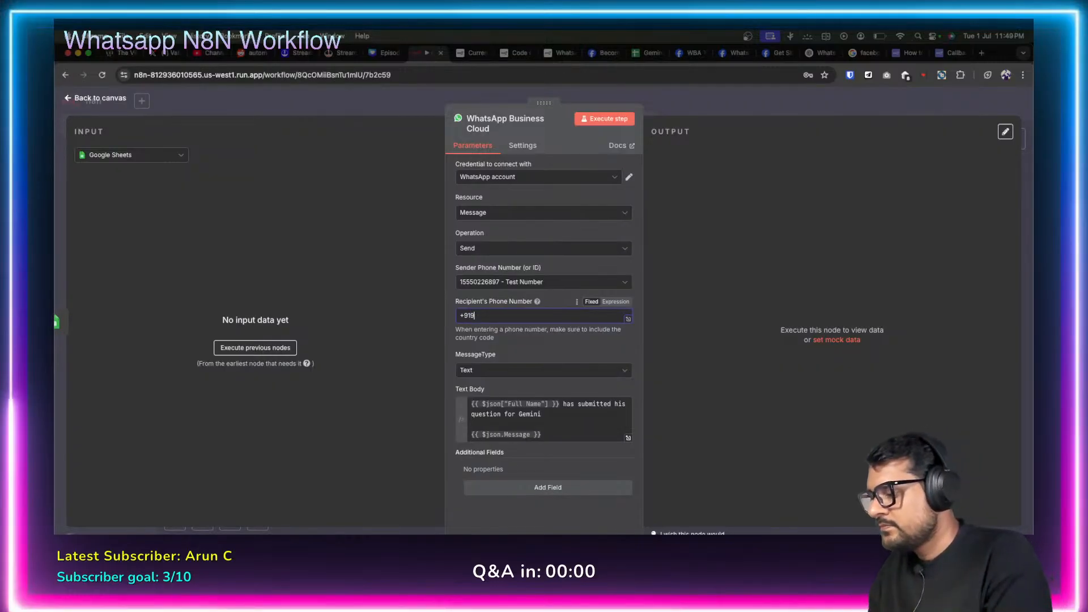
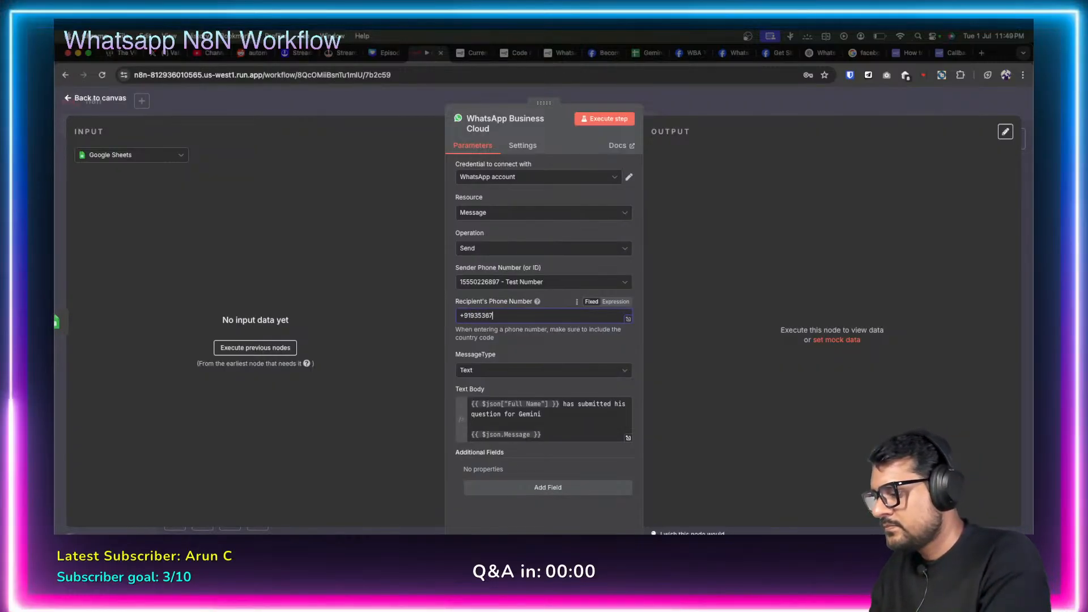
{"action": "left_click", "coordinate": [421, 436]}
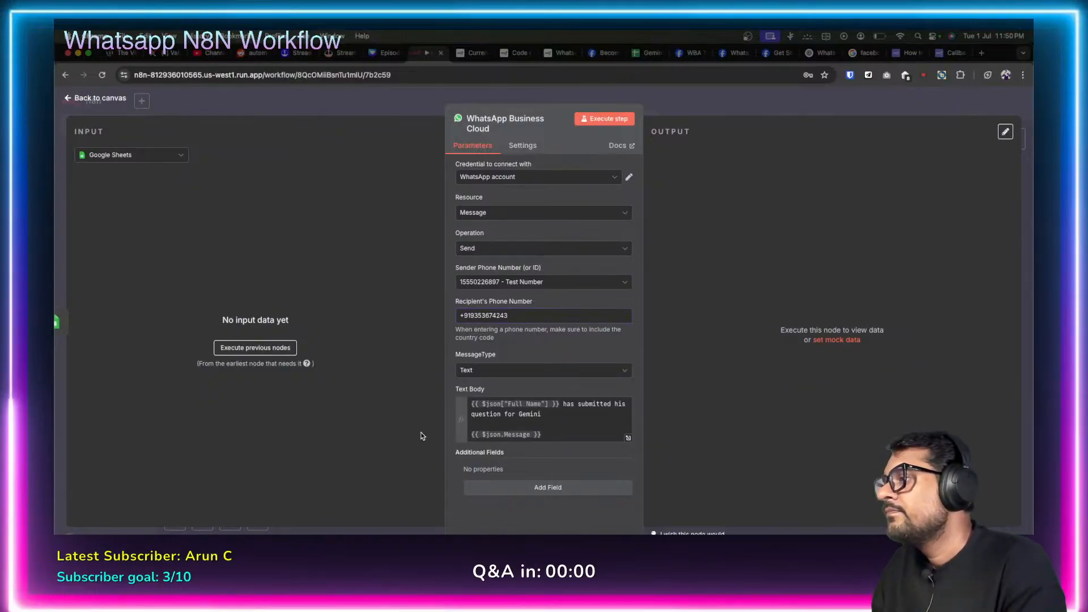
{"action": "left_click", "coordinate": [613, 371]}
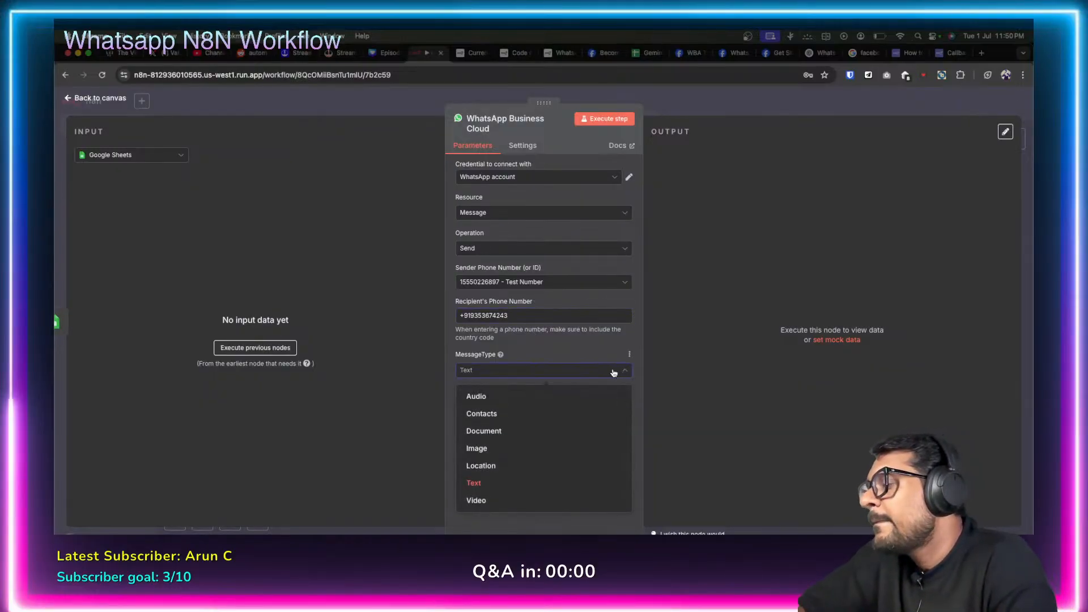
{"action": "left_click", "coordinate": [614, 372]}
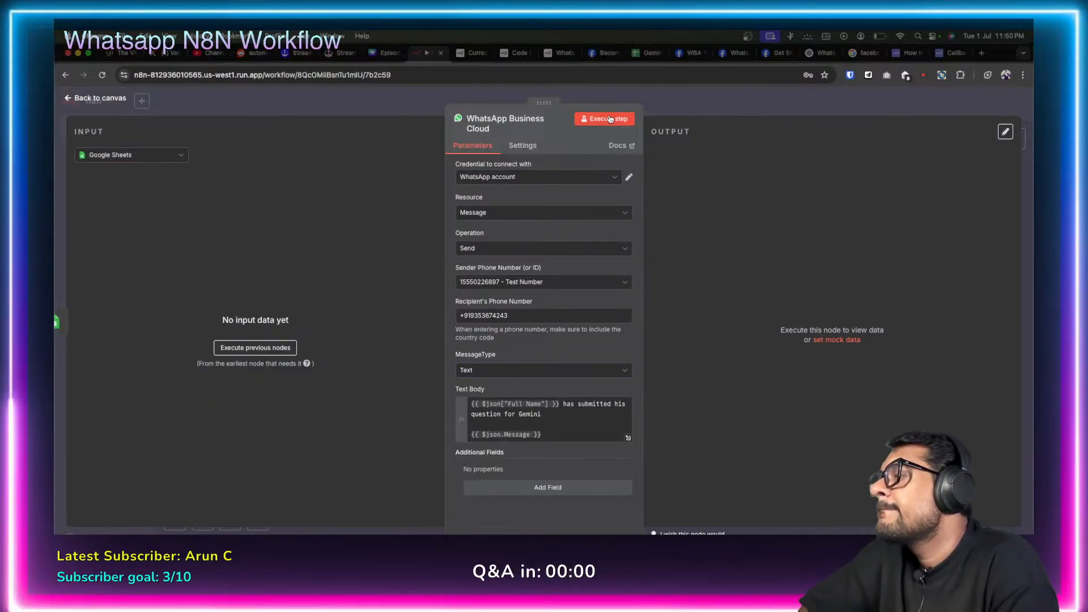
{"action": "left_click", "coordinate": [68, 98]}
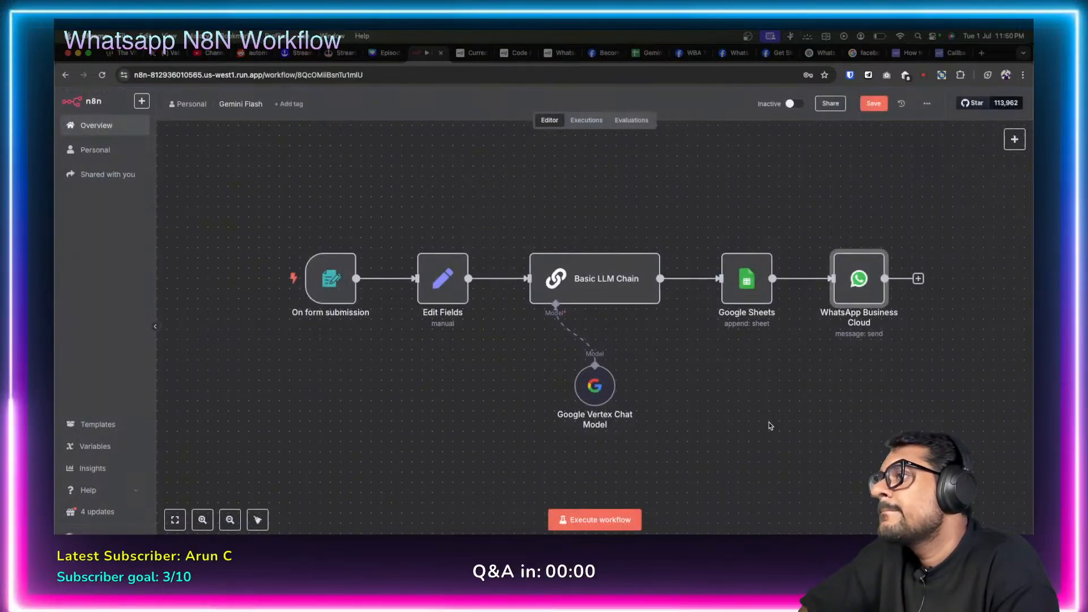
Save, then submit the test form with a full name, e-mail and message 'Hi How are you?'.
{"action": "left_click", "coordinate": [873, 103]}
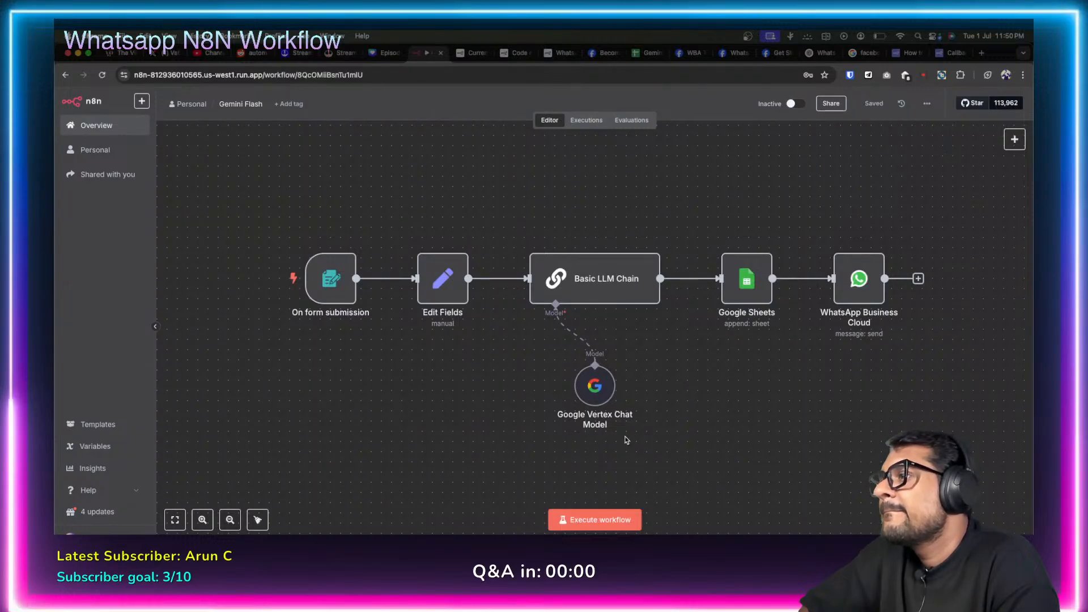
{"action": "left_click", "coordinate": [584, 518]}
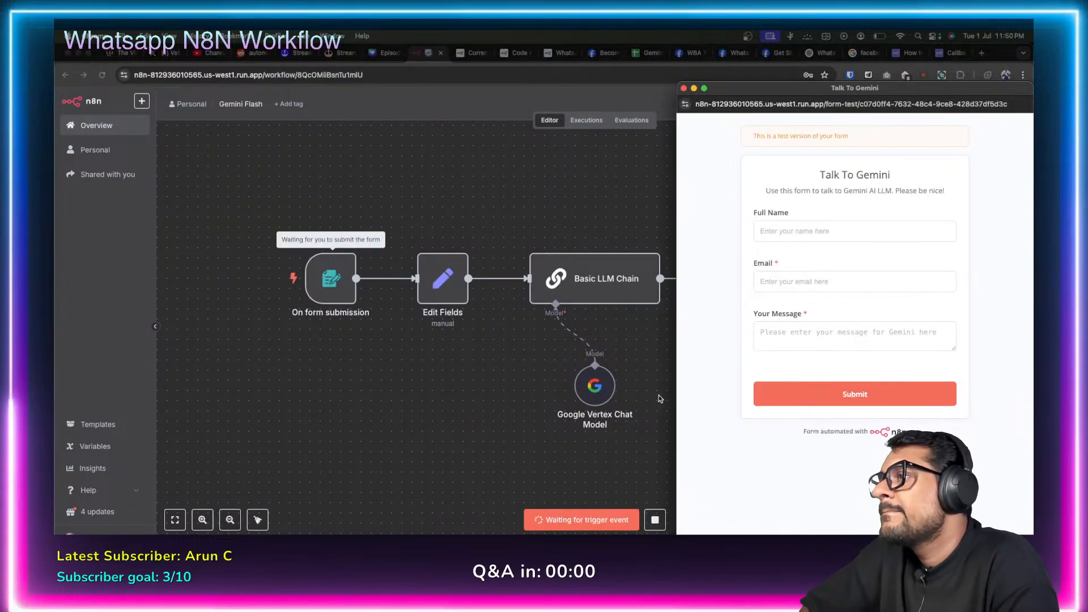
{"action": "left_click", "coordinate": [773, 229]}
{"action": "type", "text": "Va"}
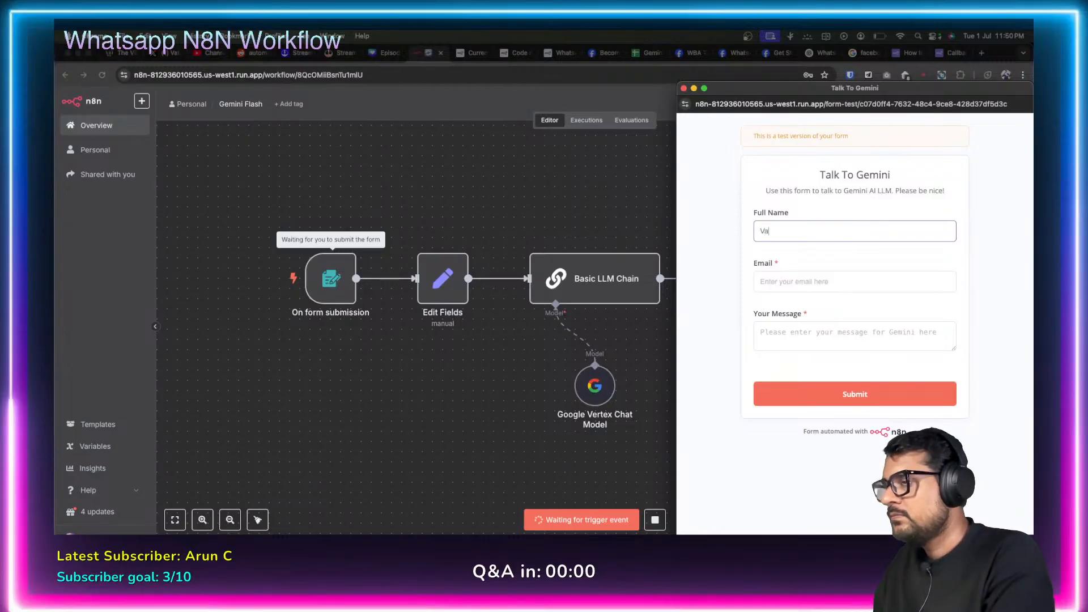
{"action": "type", "text": "tsal M"}
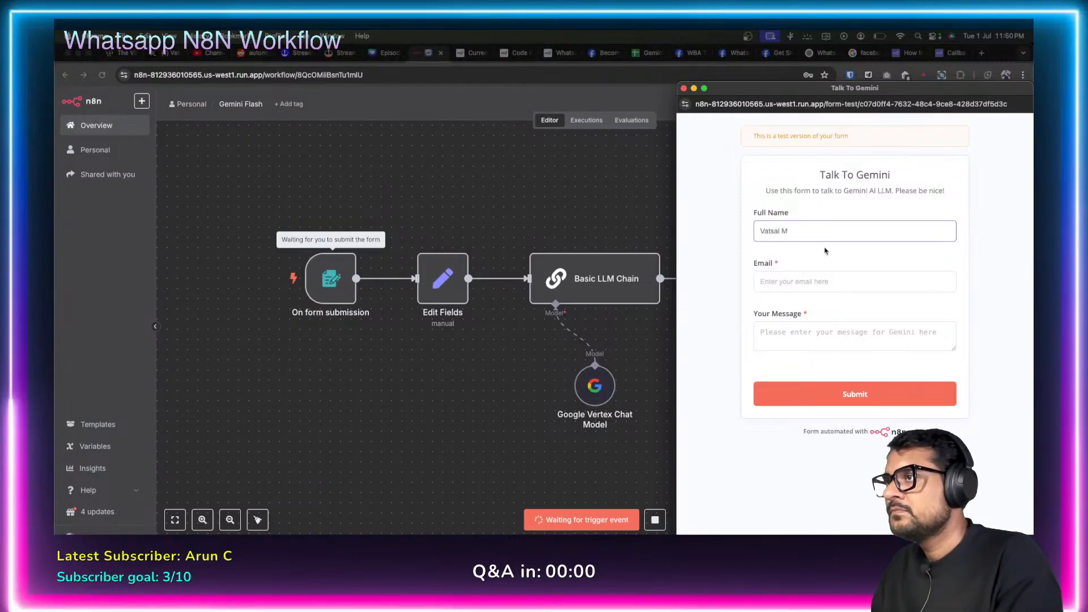
{"action": "left_click", "coordinate": [816, 279]}
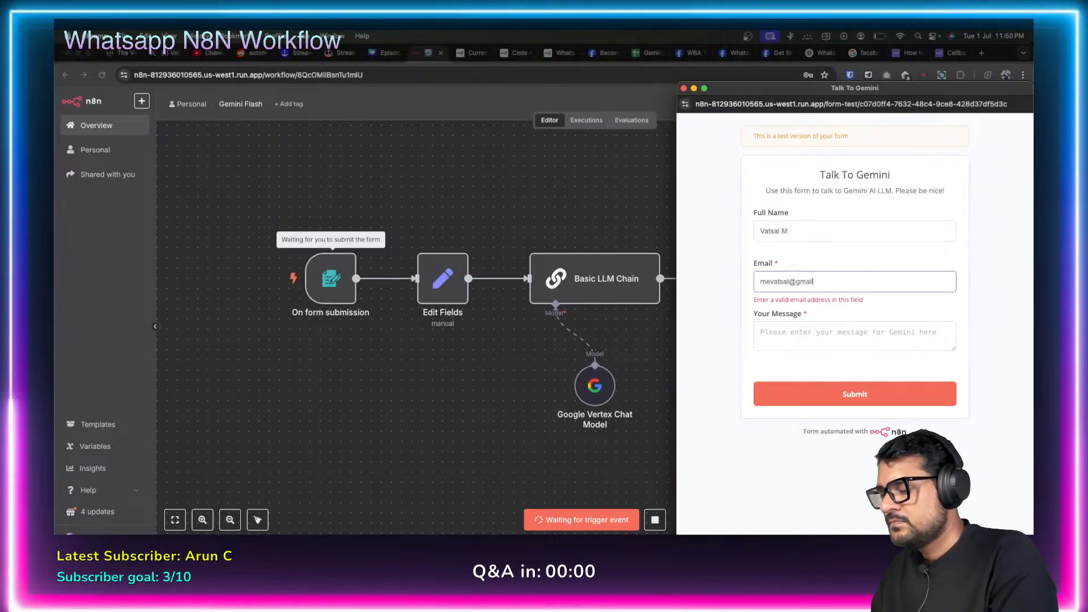
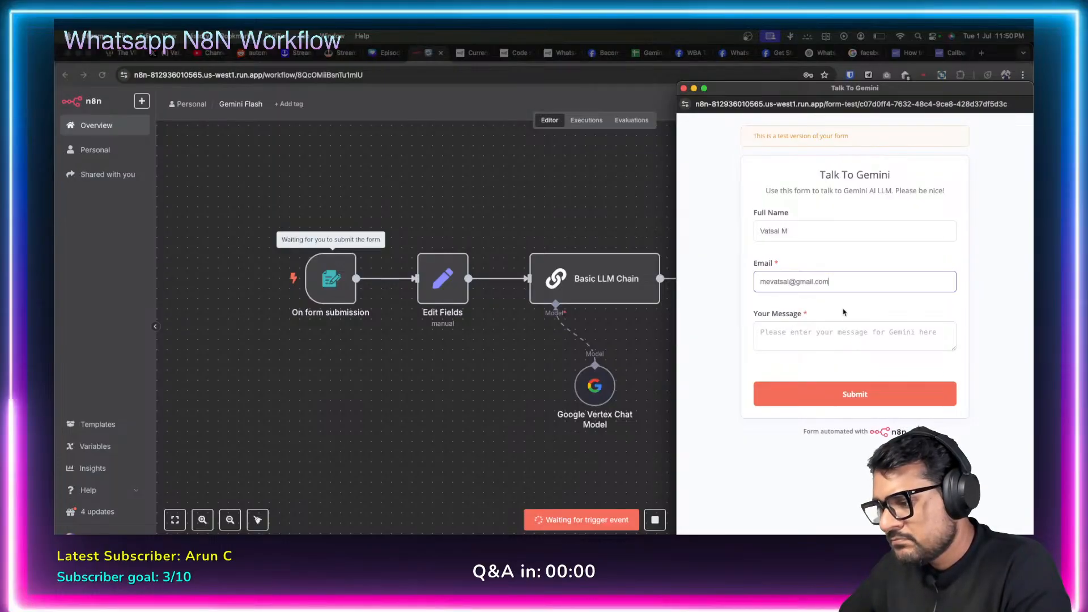
{"action": "left_click", "coordinate": [783, 340]}
{"action": "type", "text": "Hi How a"}
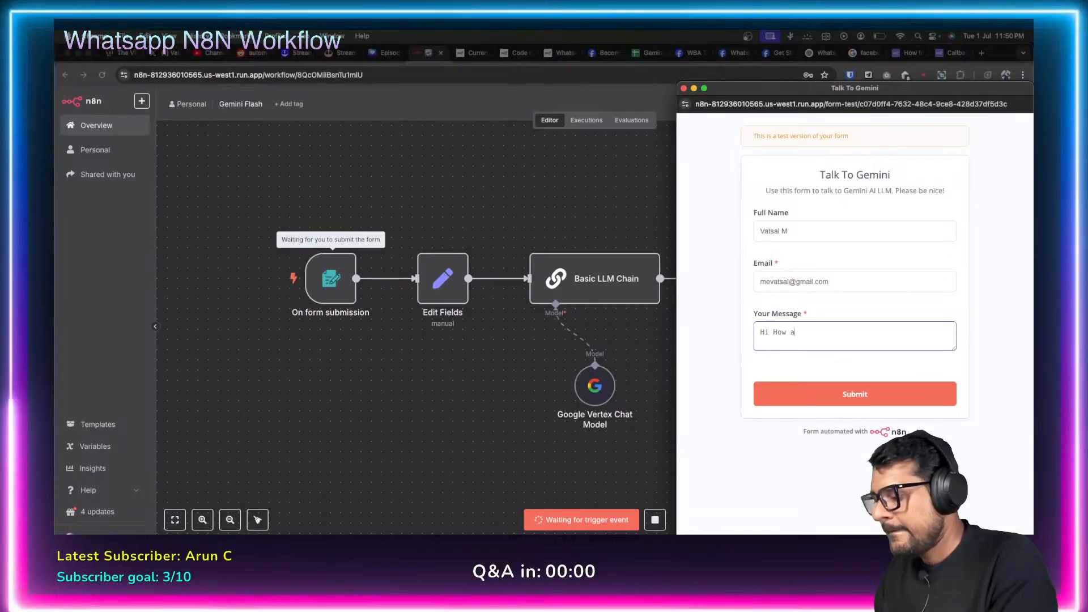
{"action": "type", "text": "re you?"}
{"action": "left_click", "coordinate": [788, 404]}
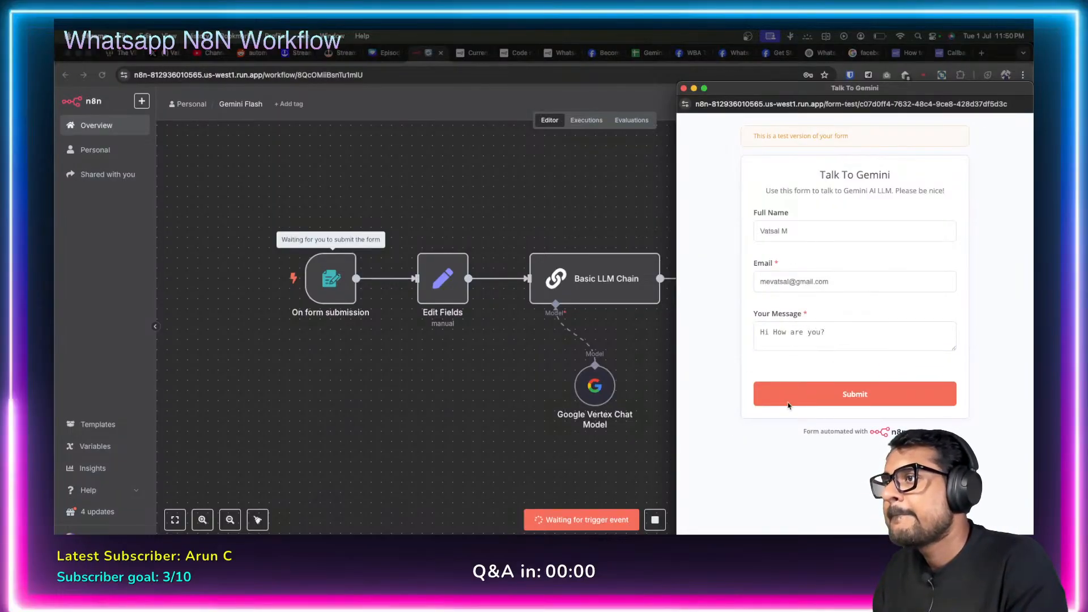
{"action": "left_click", "coordinate": [683, 88]}
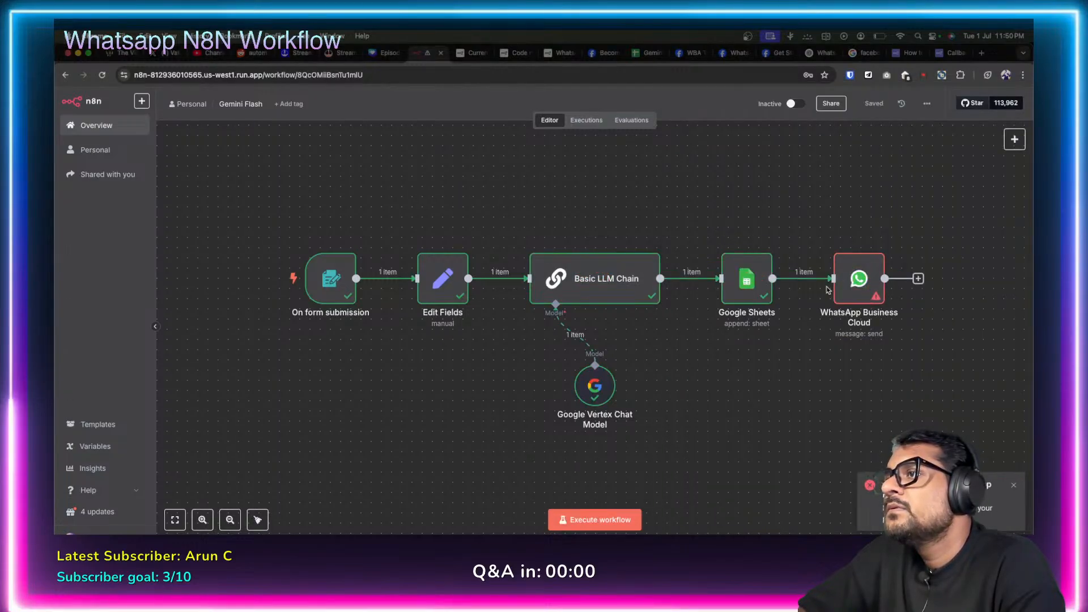
{"action": "mouse_move", "coordinate": [847, 284]}
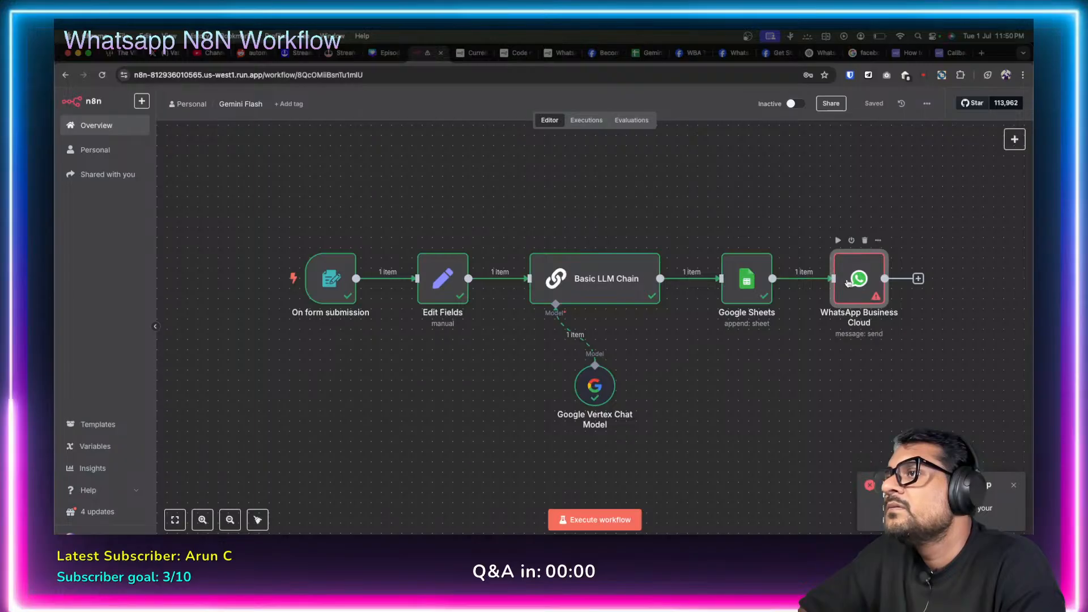
{"action": "double_click", "coordinate": [847, 284]}
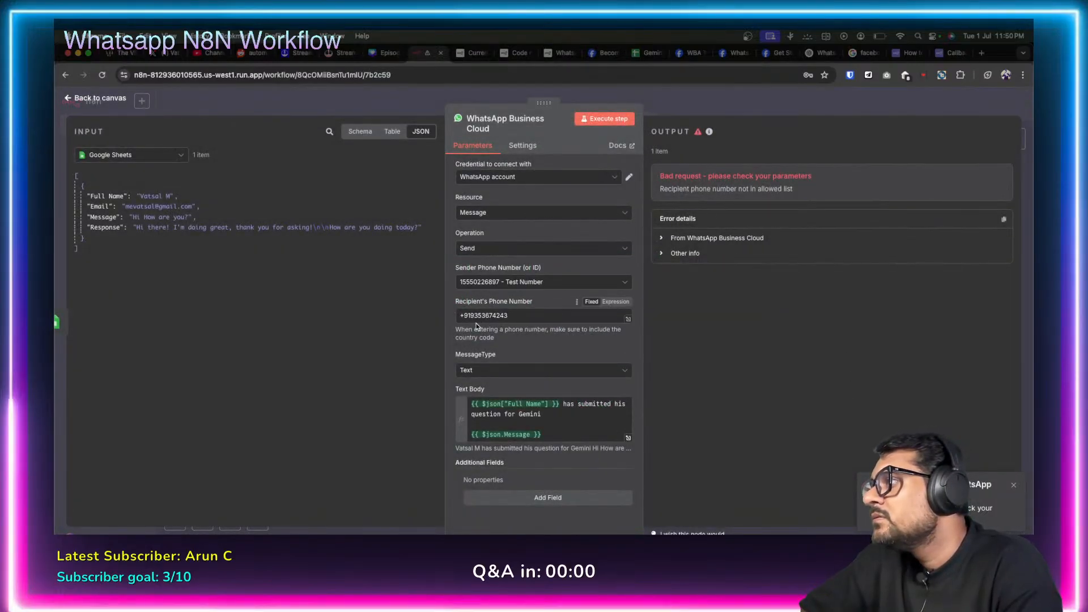
{"action": "left_click", "coordinate": [510, 315]}
{"action": "key", "text": "BackSpace"}
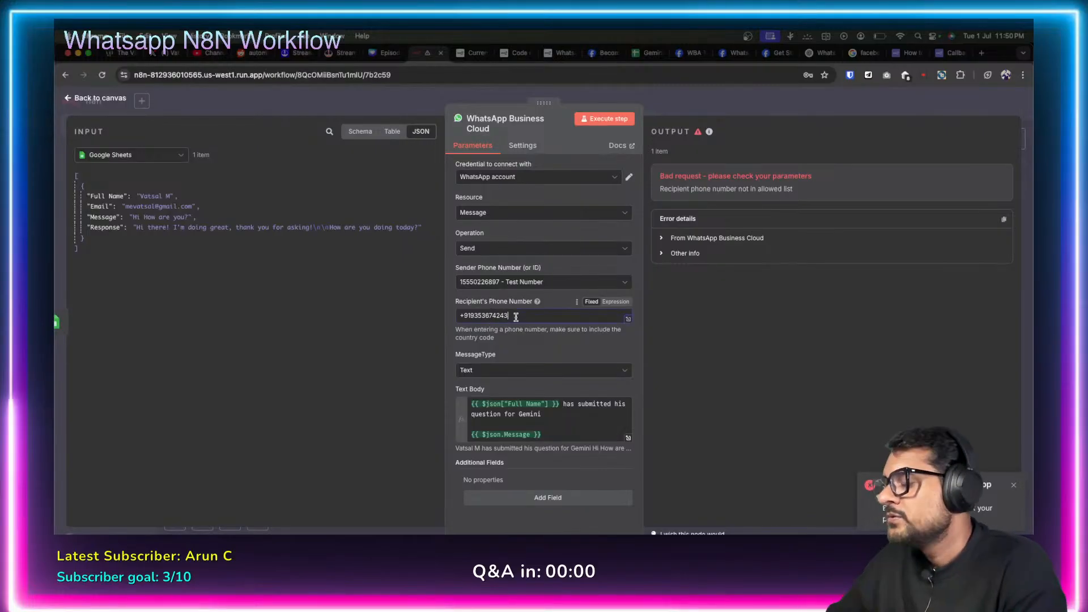
{"action": "type", "text": "2"}
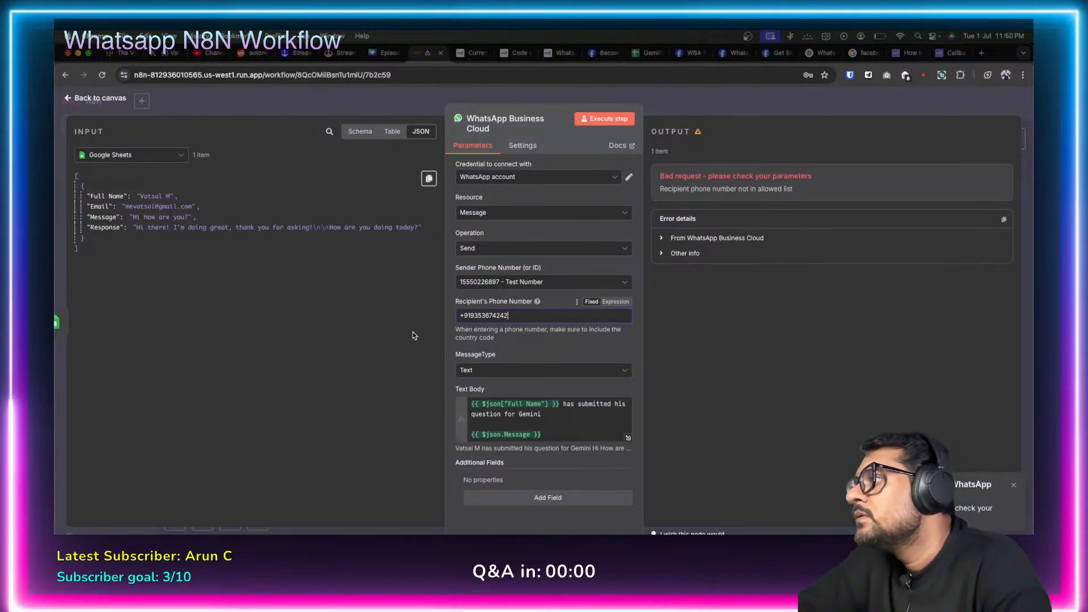
{"action": "left_click", "coordinate": [413, 335]}
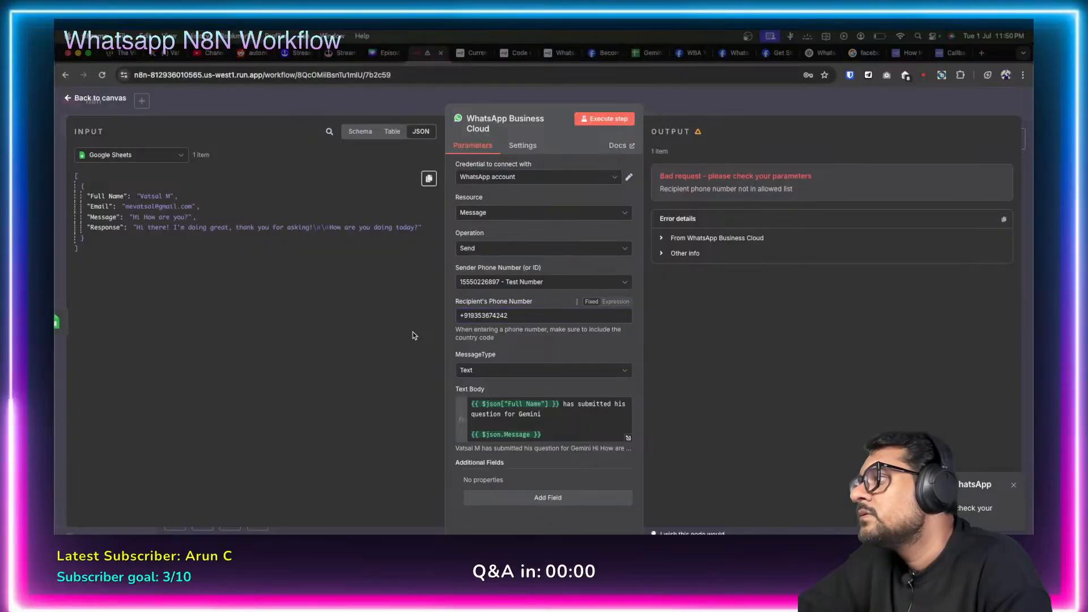
{"action": "left_click", "coordinate": [69, 97]}
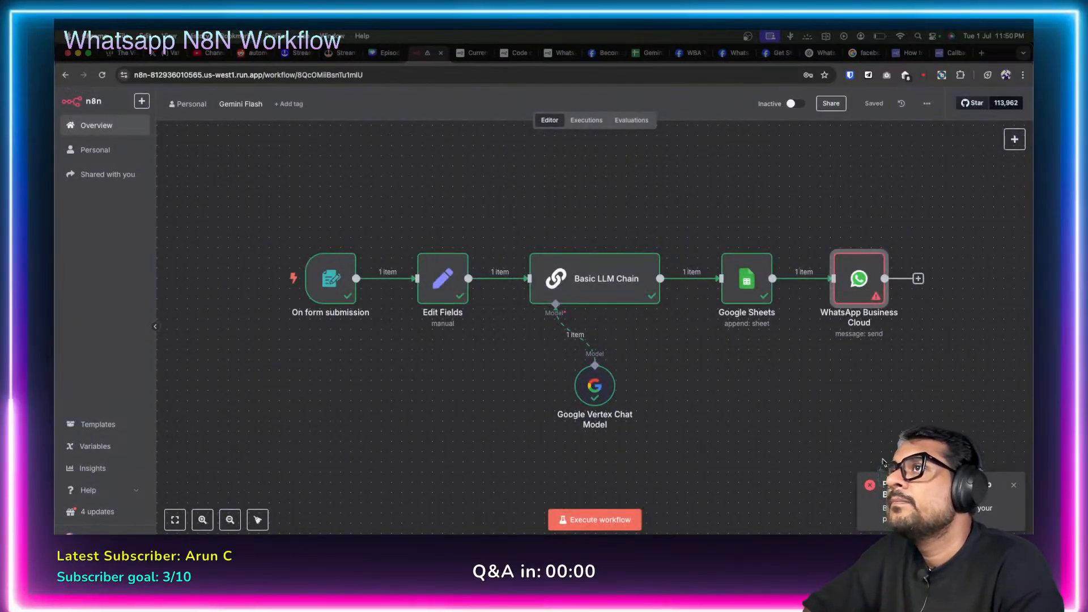
Rerun the workflow, submitting the Talk To Gemini form with a name, e-mail and 'Hi how are you?'.
{"action": "left_click", "coordinate": [1014, 489]}
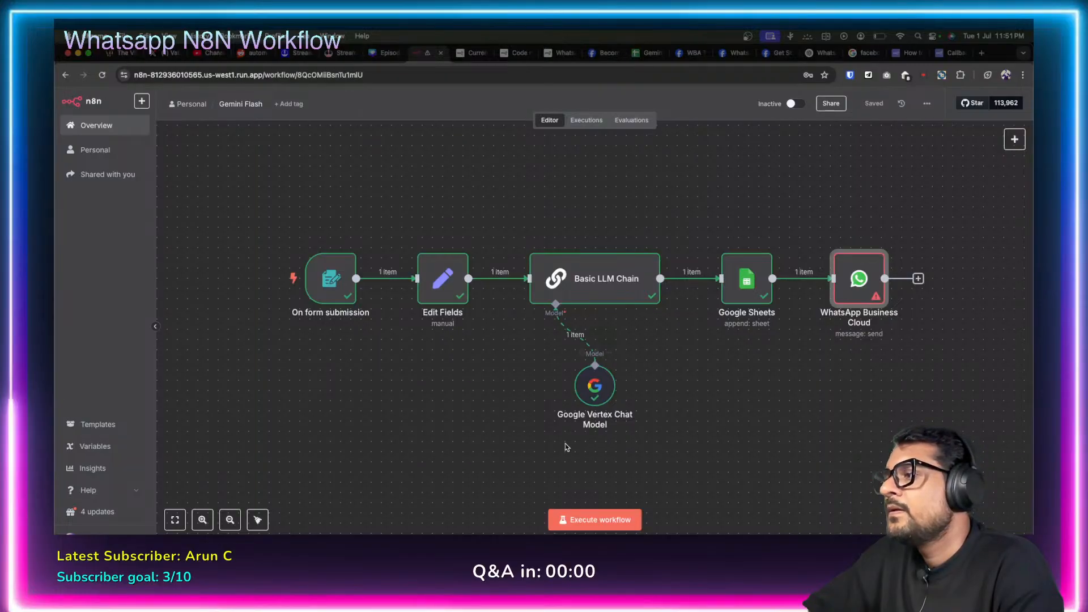
{"action": "left_click", "coordinate": [591, 519]}
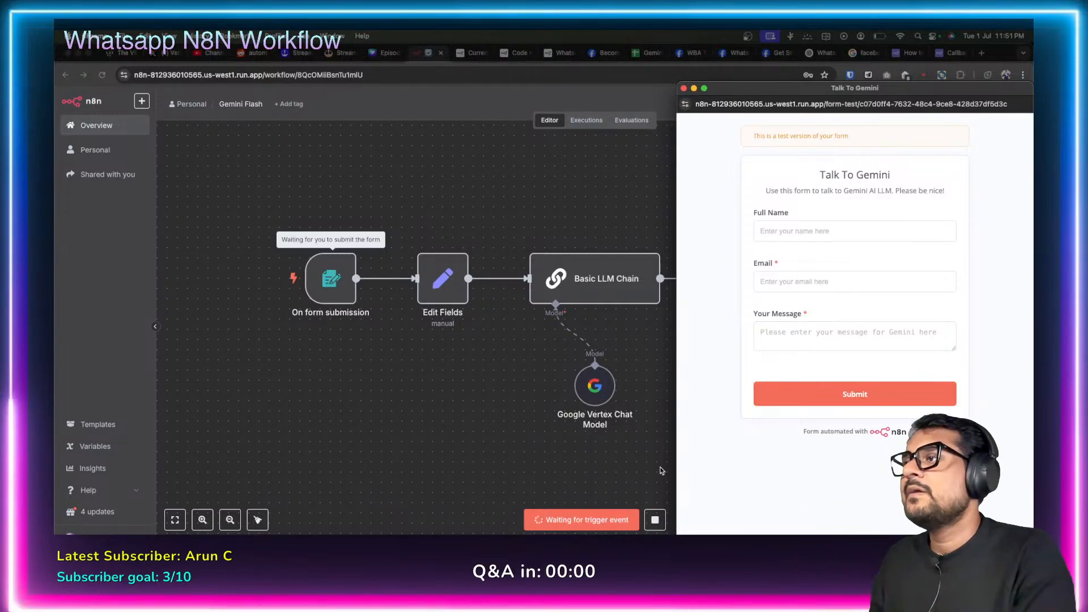
{"action": "left_click", "coordinate": [779, 236]}
{"action": "type", "text": "Va"}
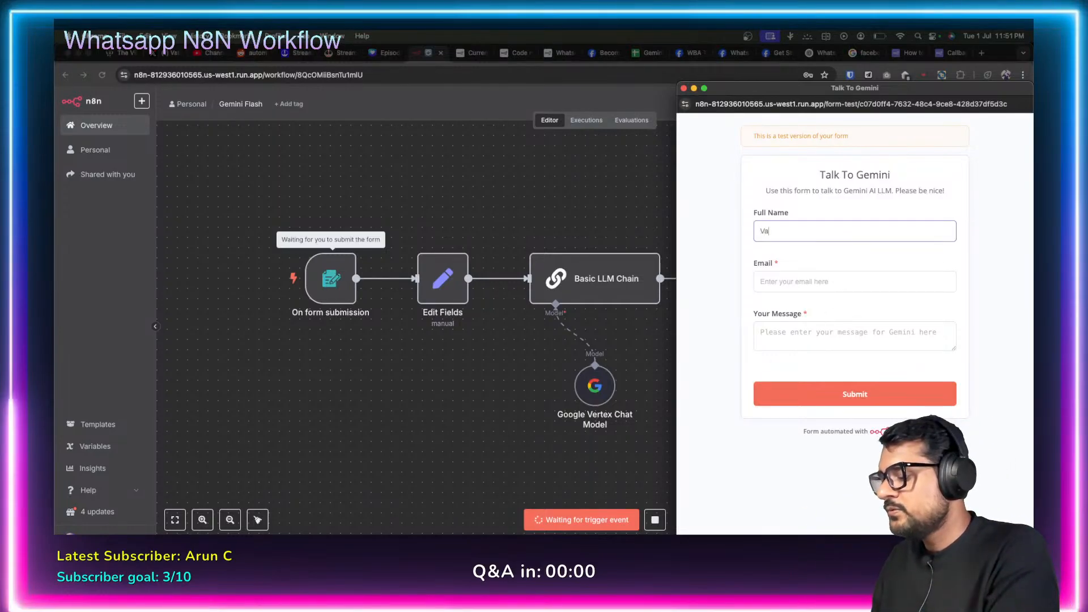
{"action": "type", "text": "tsal"}
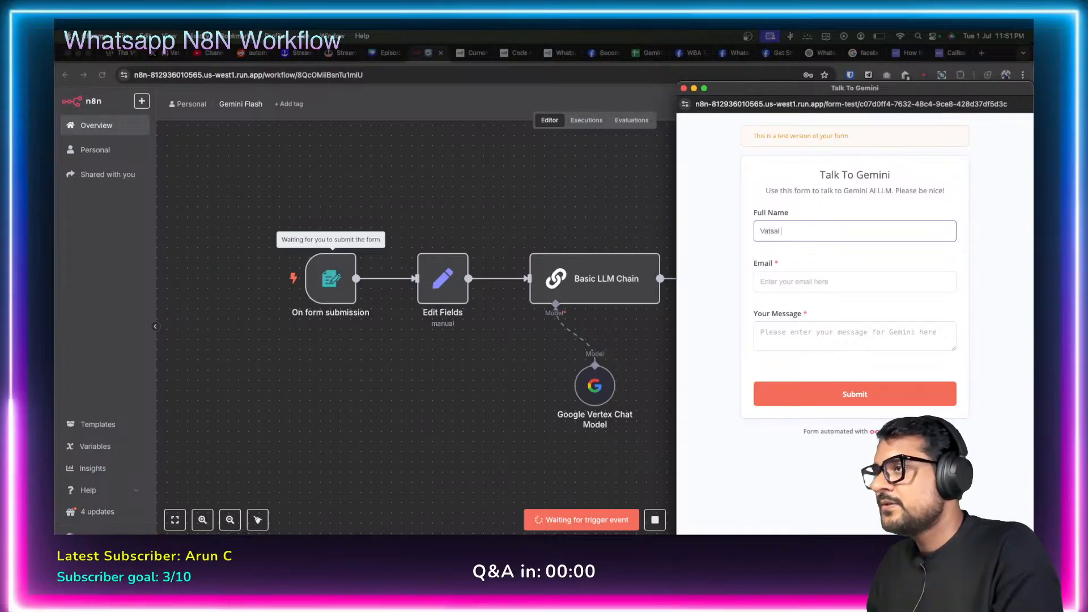
{"action": "type", "text": " M"}
{"action": "left_click", "coordinate": [783, 281]}
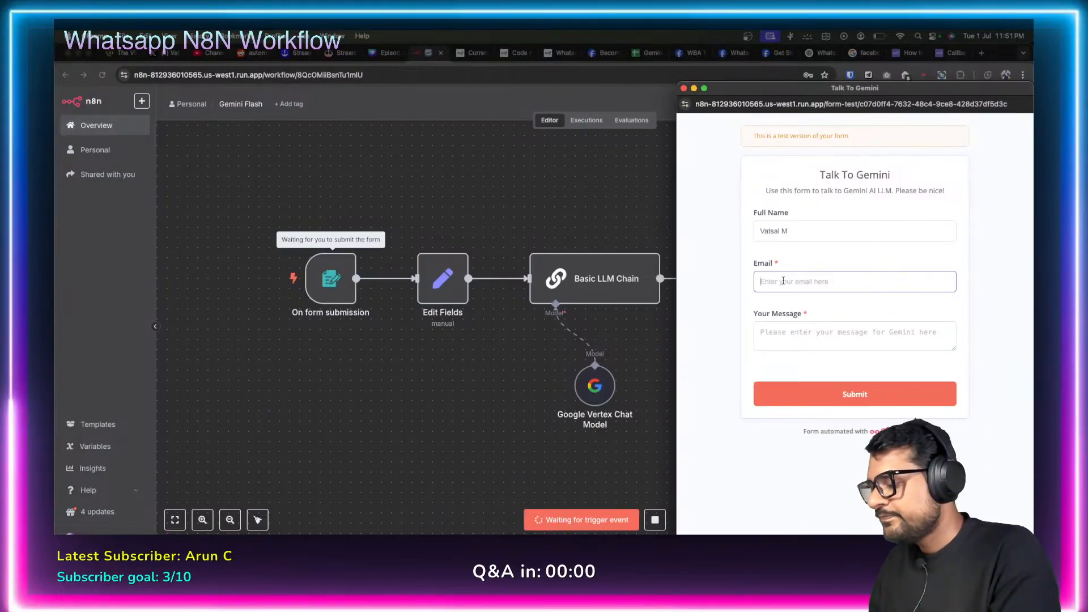
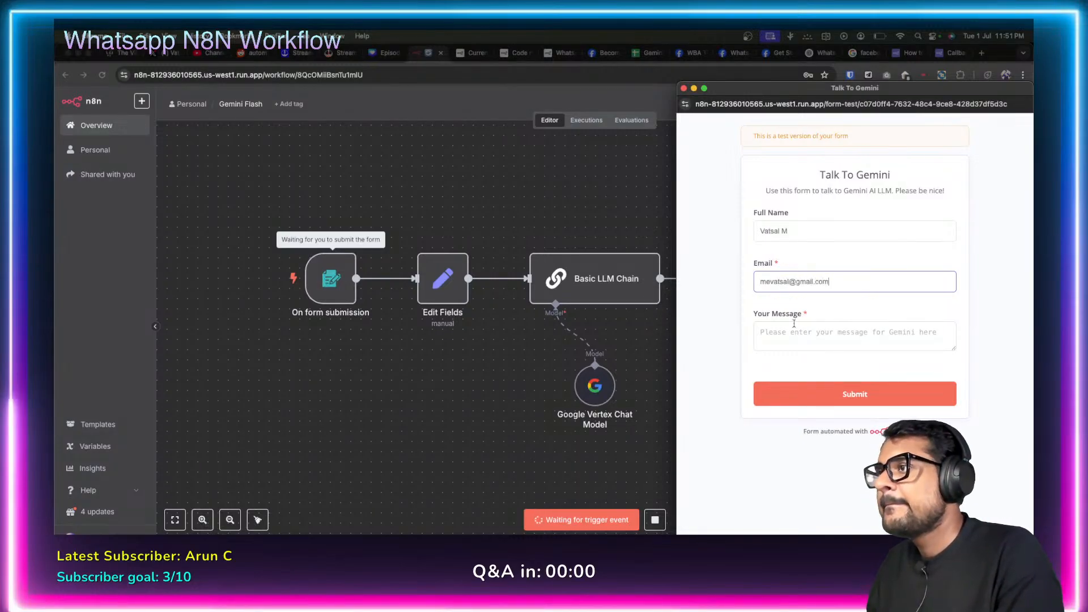
{"action": "key", "text": "Tab"}
{"action": "type", "text": "Hi how a"}
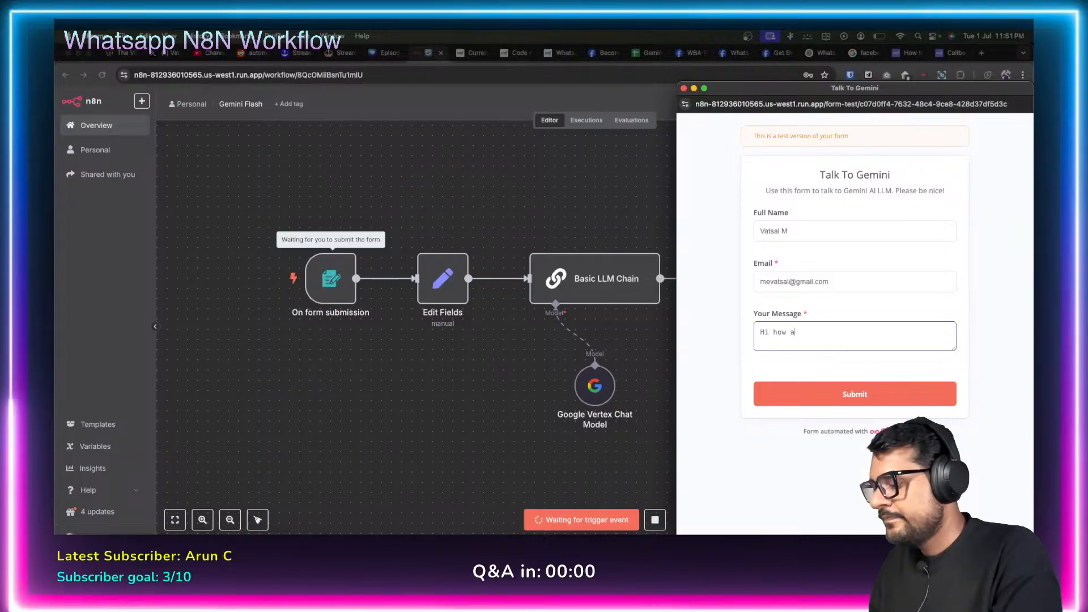
{"action": "type", "text": "re you?"}
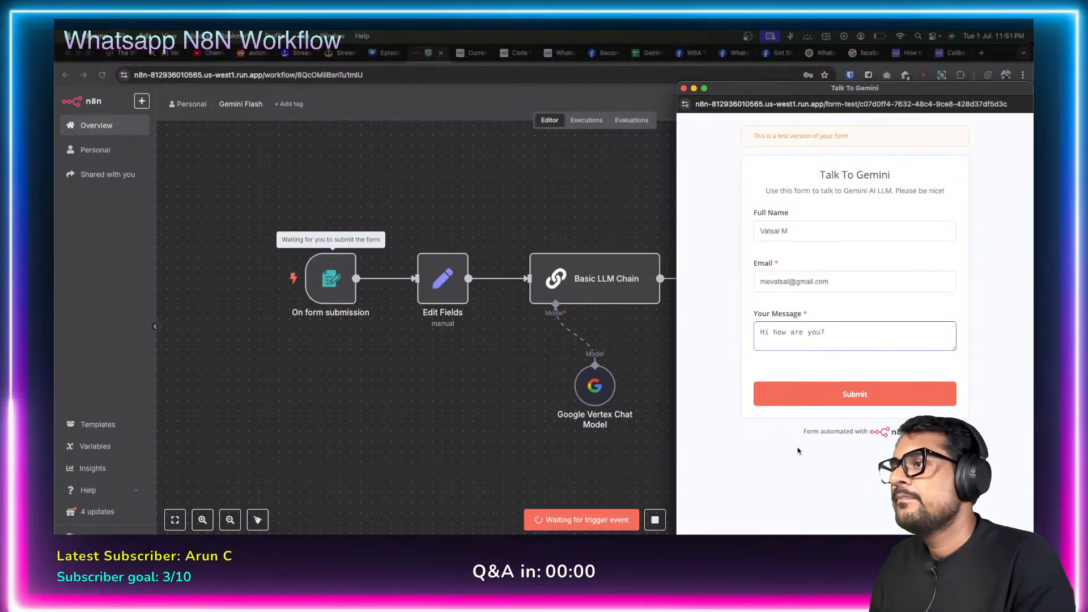
{"action": "left_click", "coordinate": [850, 412]}
{"action": "left_click", "coordinate": [853, 395]}
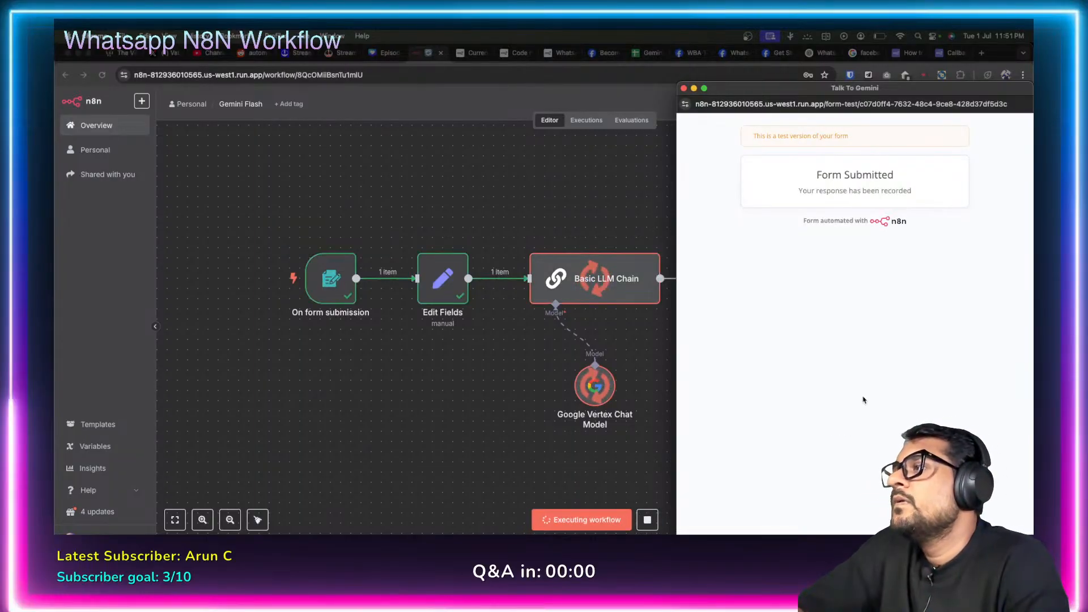
{"action": "left_click", "coordinate": [683, 88]}
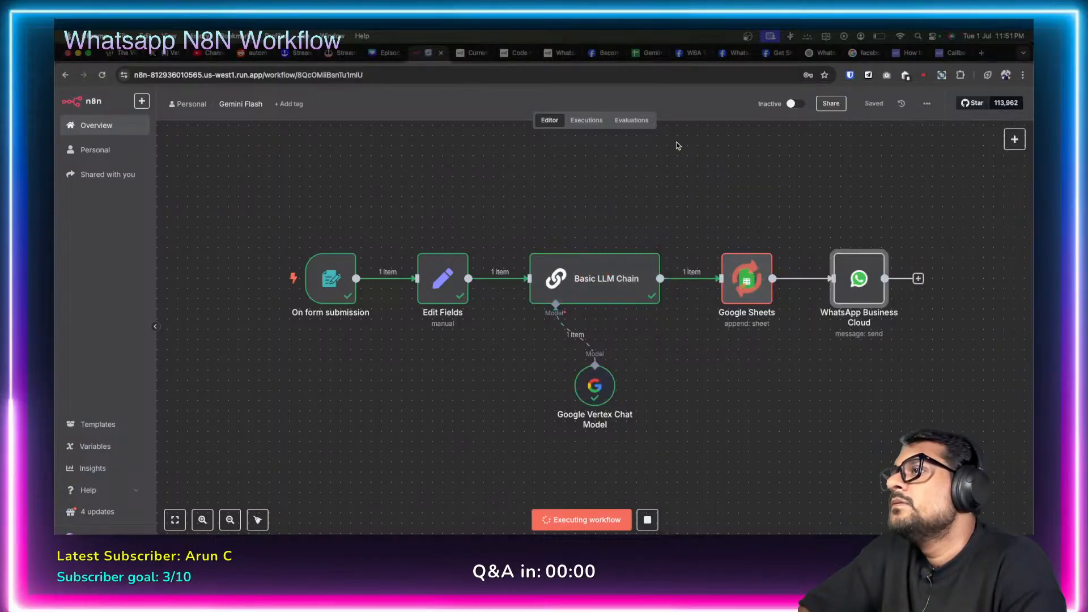
Fix the WhatsApp Business Cloud node's recipient phone number after the 'not in allowed list' error and save.
{"action": "double_click", "coordinate": [847, 287]}
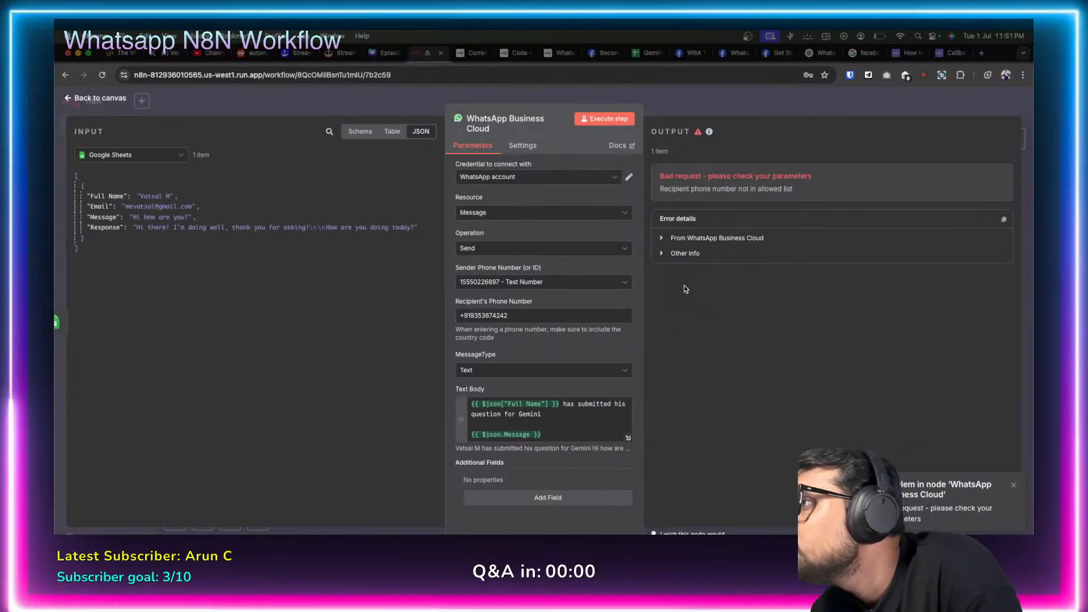
{"action": "left_click", "coordinate": [499, 315]}
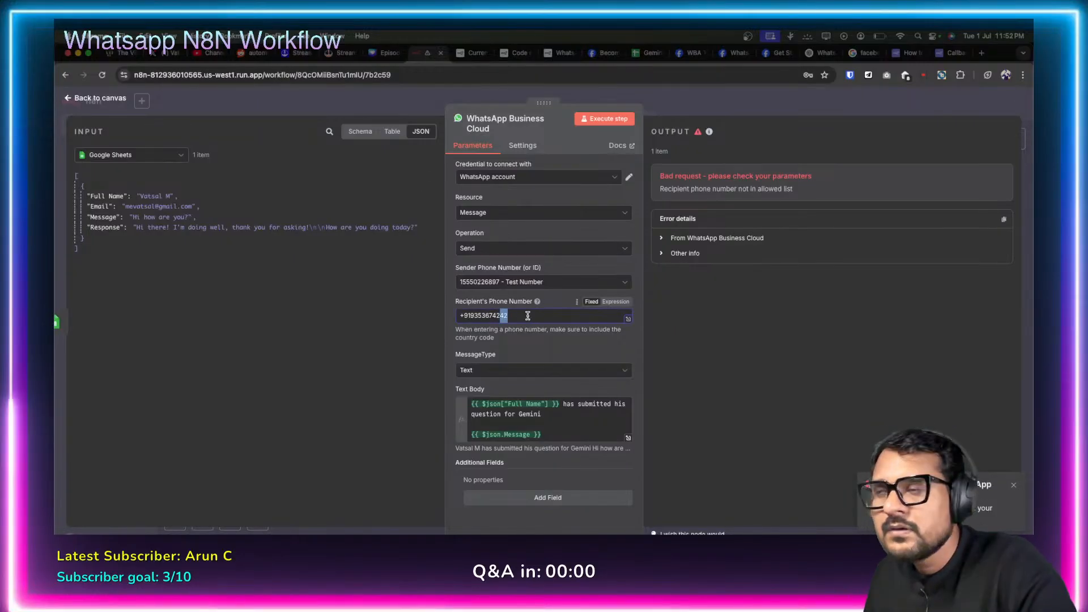
{"action": "left_click", "coordinate": [413, 380]}
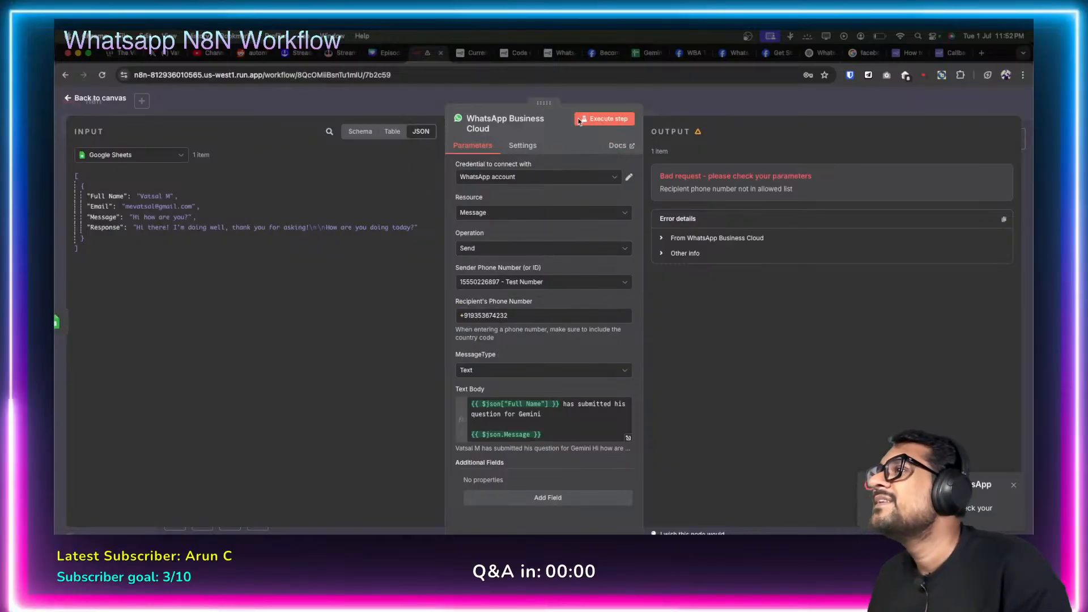
{"action": "left_click", "coordinate": [79, 99]}
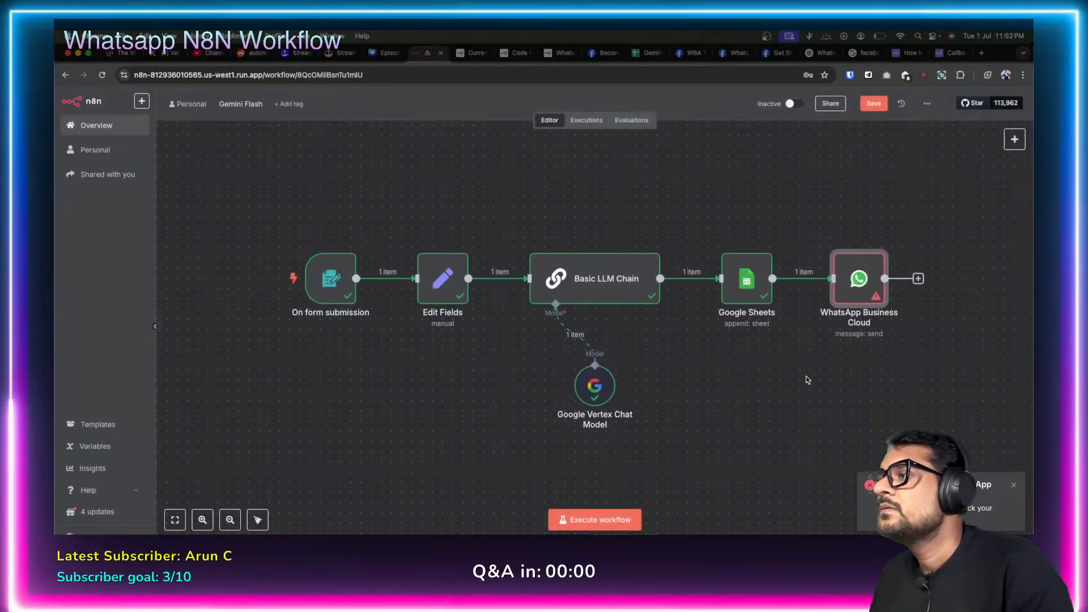
{"action": "left_click", "coordinate": [1014, 485]}
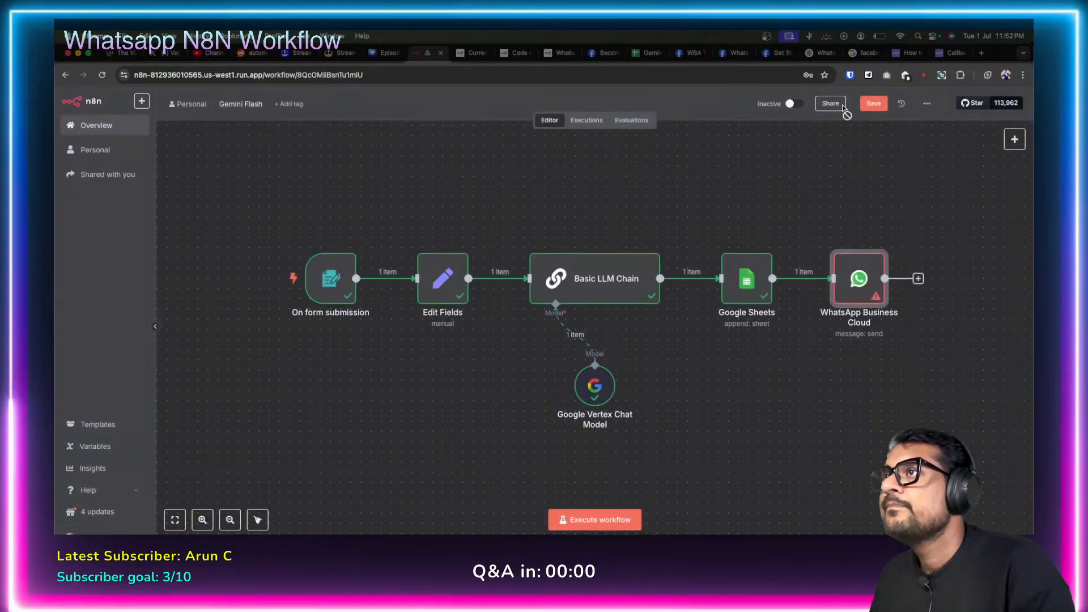
{"action": "left_click", "coordinate": [873, 101]}
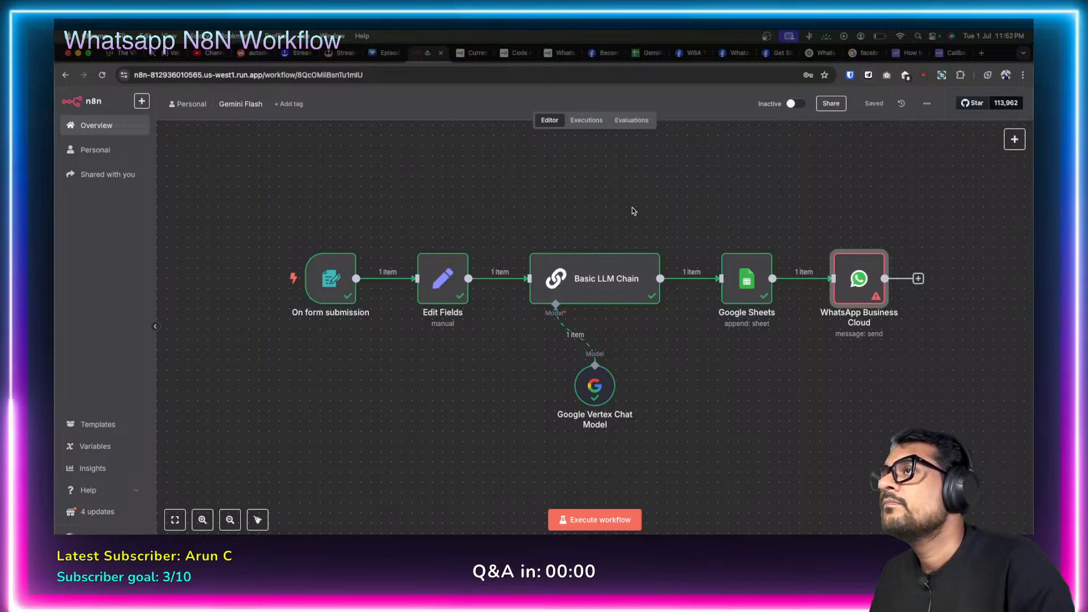
Run the workflow again and begin entering a name in the Talk To Gemini form's Full Name field.
{"action": "left_click", "coordinate": [594, 520]}
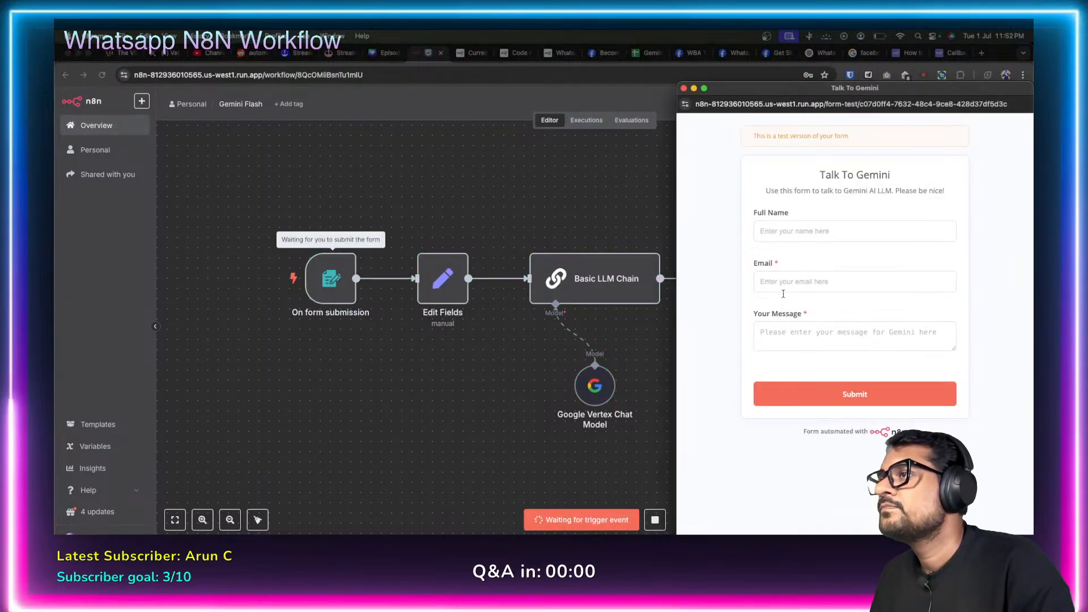
{"action": "left_click", "coordinate": [799, 227]}
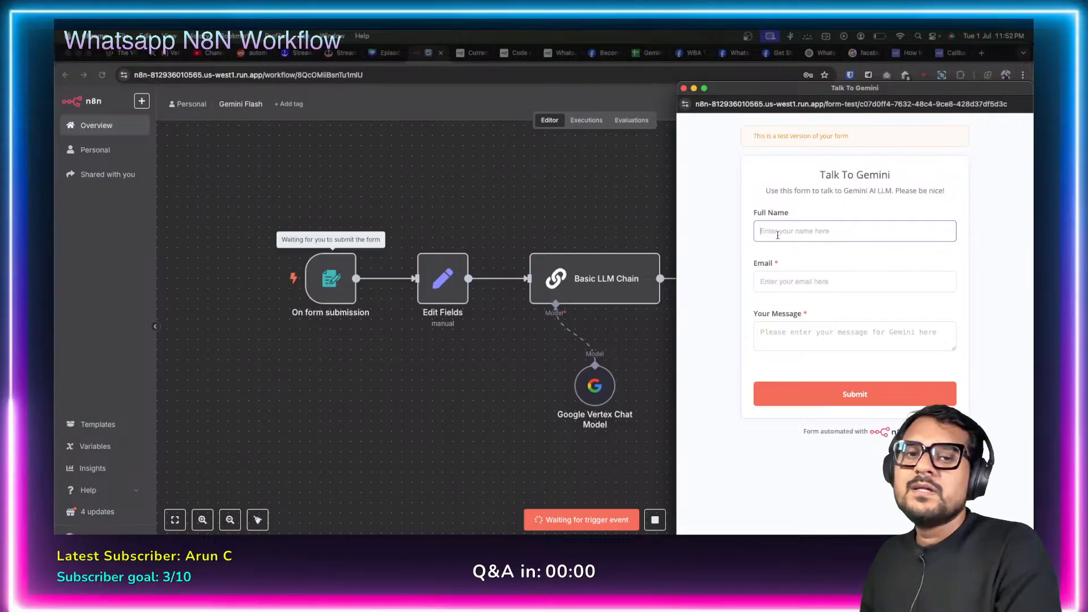
{"action": "key", "text": "super+Tab"}
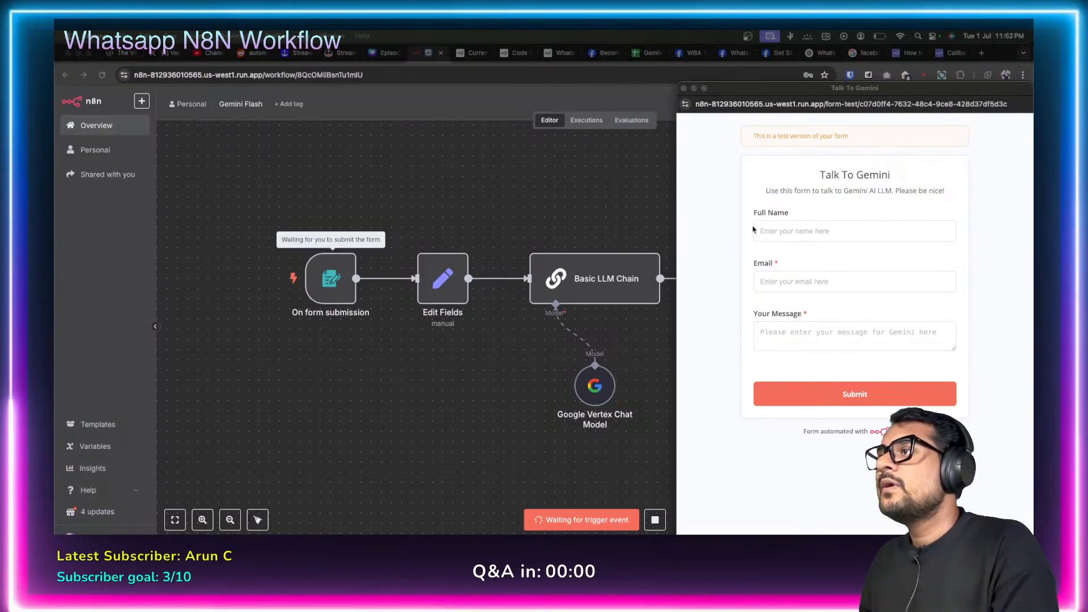
{"action": "left_click", "coordinate": [772, 237]}
{"action": "type", "text": "Val"}
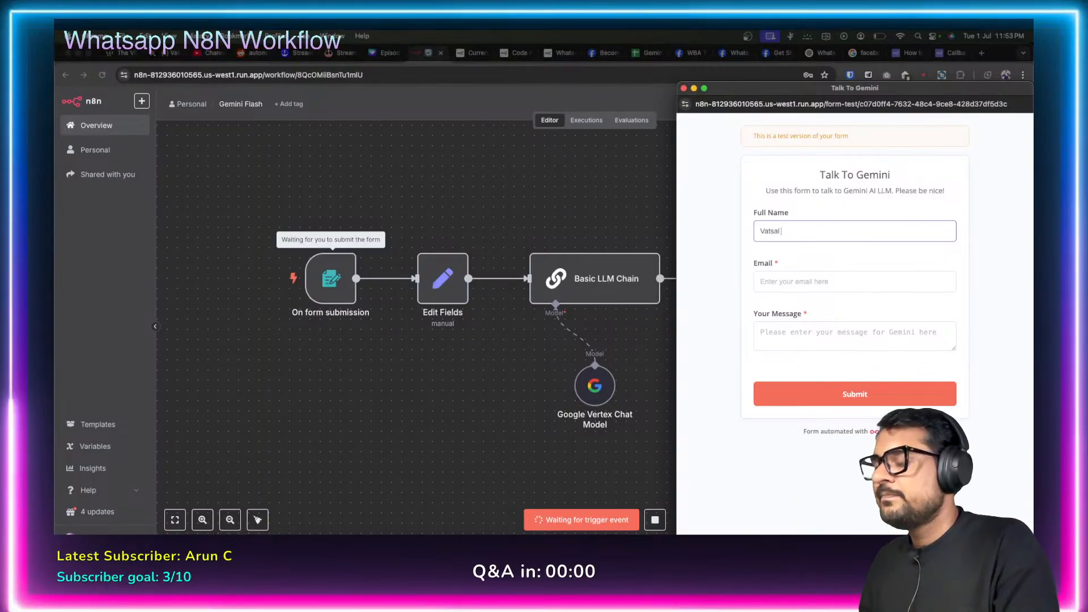
Enter an email address and the message 'hi', submit the test form, and close its window.
{"action": "left_click", "coordinate": [804, 285]}
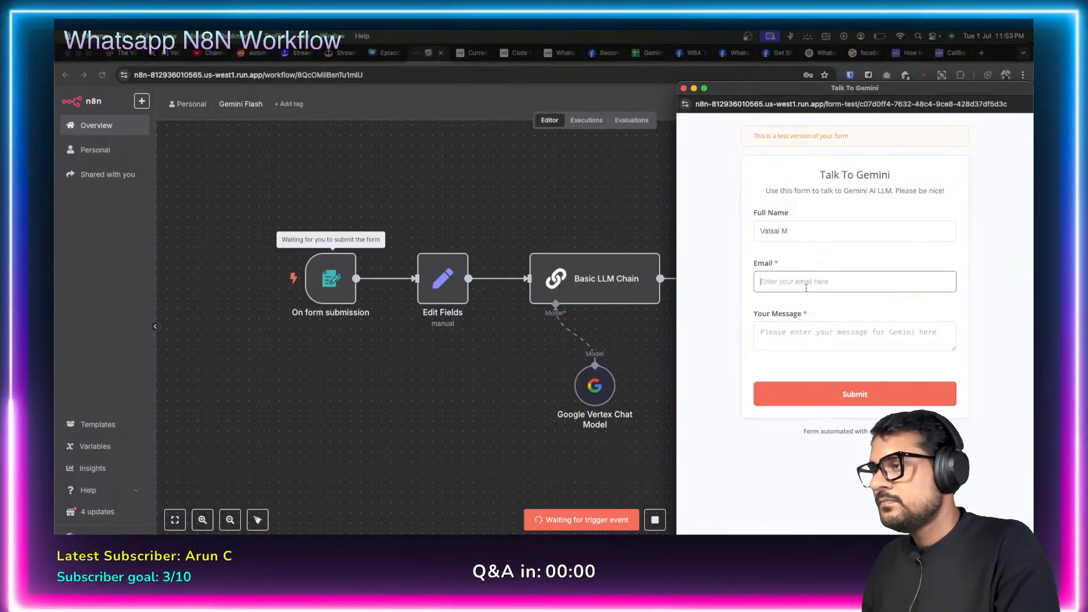
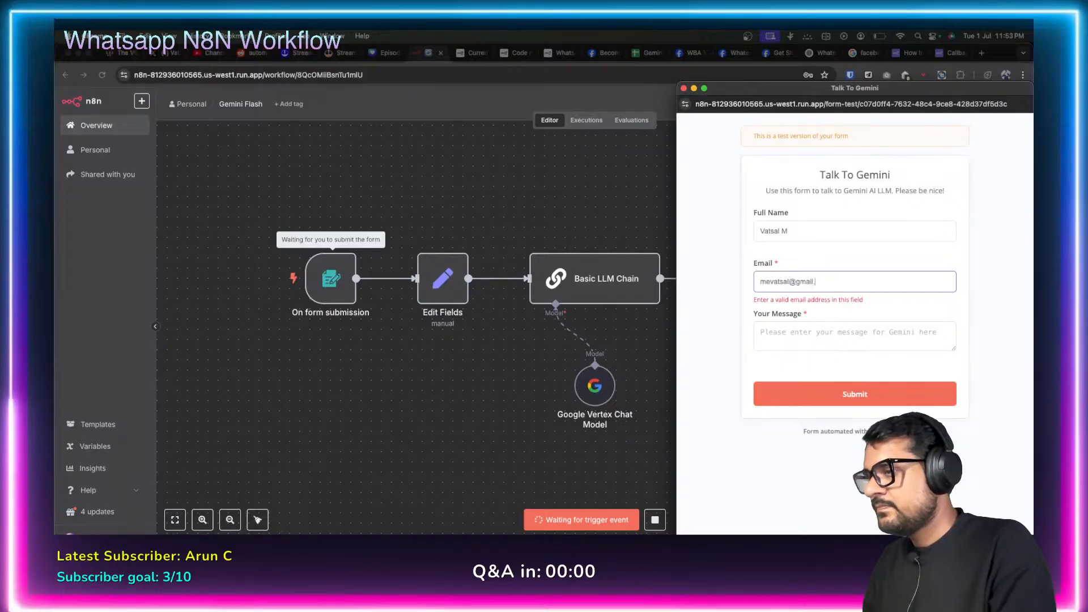
{"action": "left_click", "coordinate": [809, 339]}
{"action": "type", "text": "hi"}
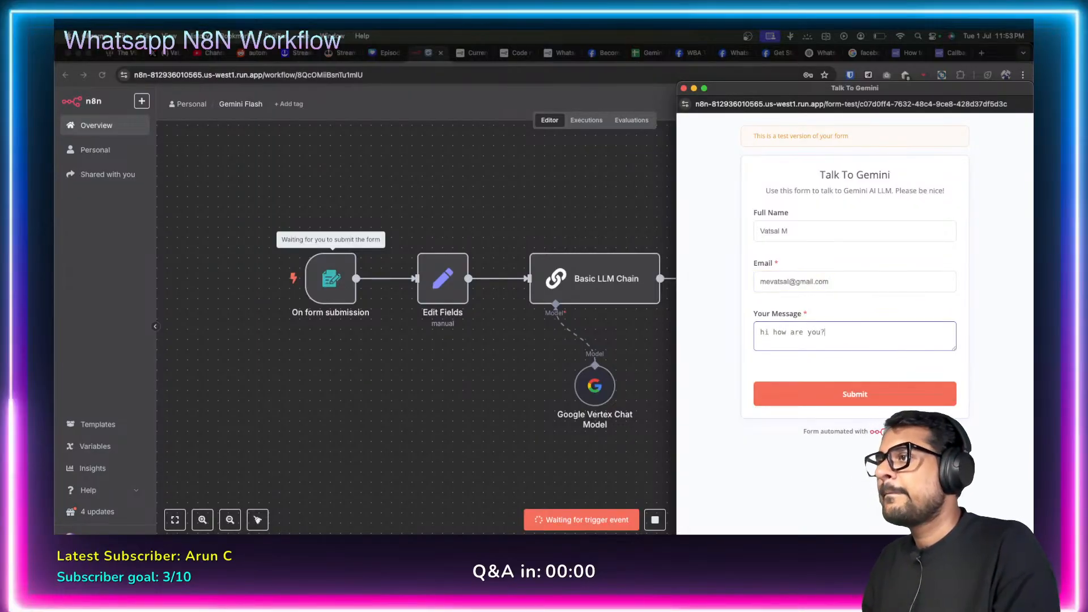
{"action": "left_click", "coordinate": [839, 394]}
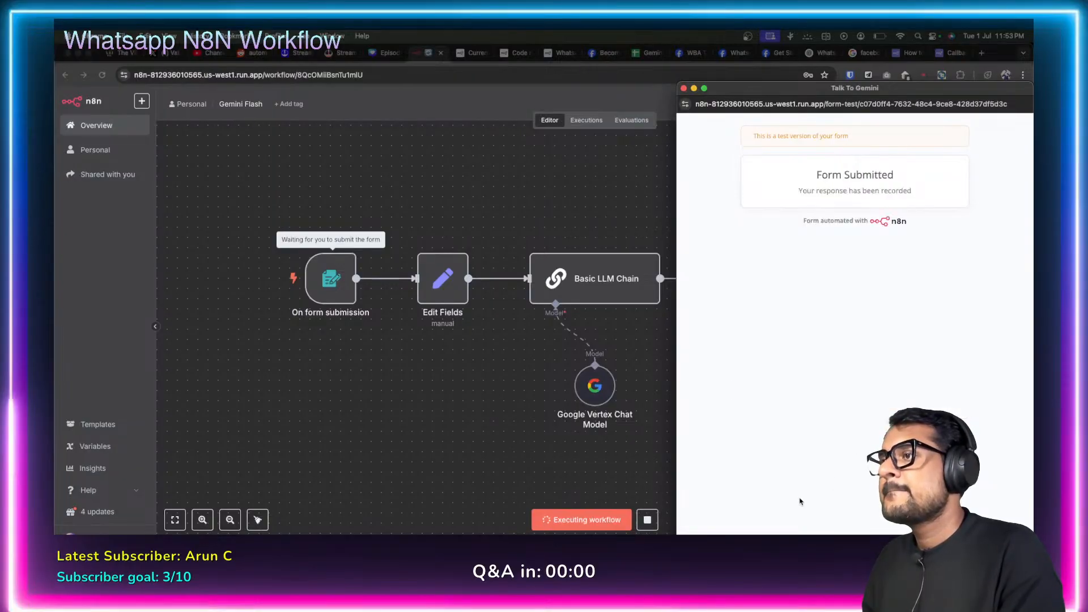
{"action": "key", "text": "super+w"}
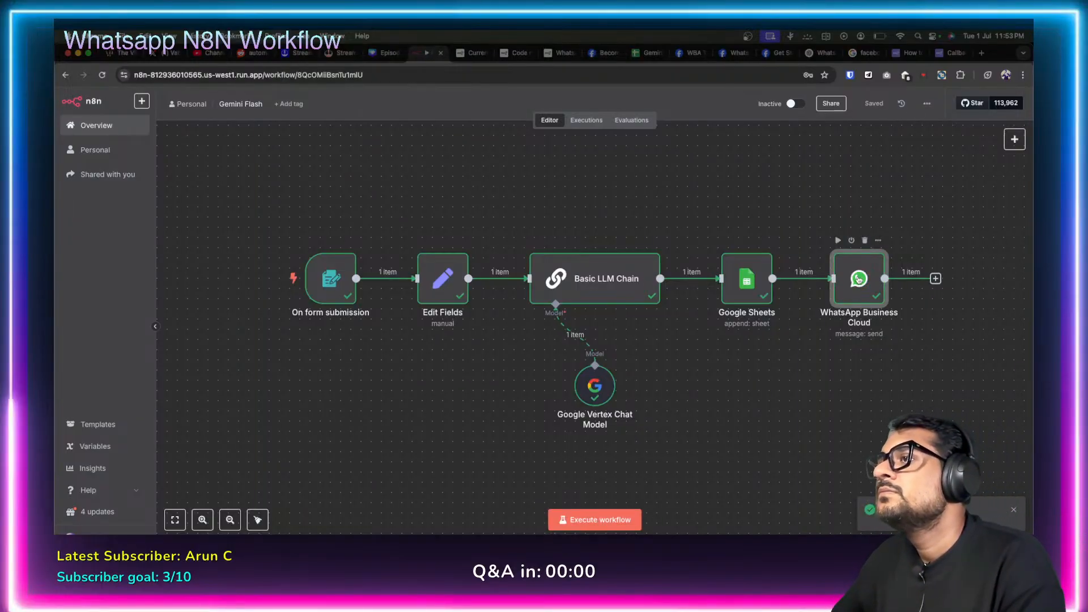
Confirm the WhatsApp Business Cloud node's output shows a message ID, then view the Cloud API Get Started docs.
{"action": "double_click", "coordinate": [859, 280]}
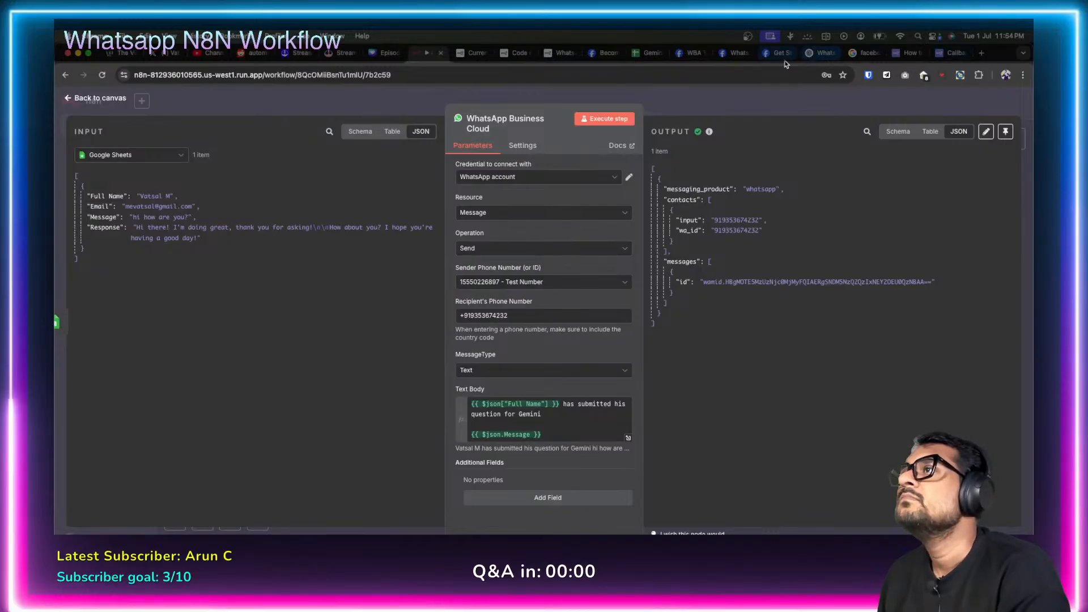
{"action": "left_click", "coordinate": [766, 53]}
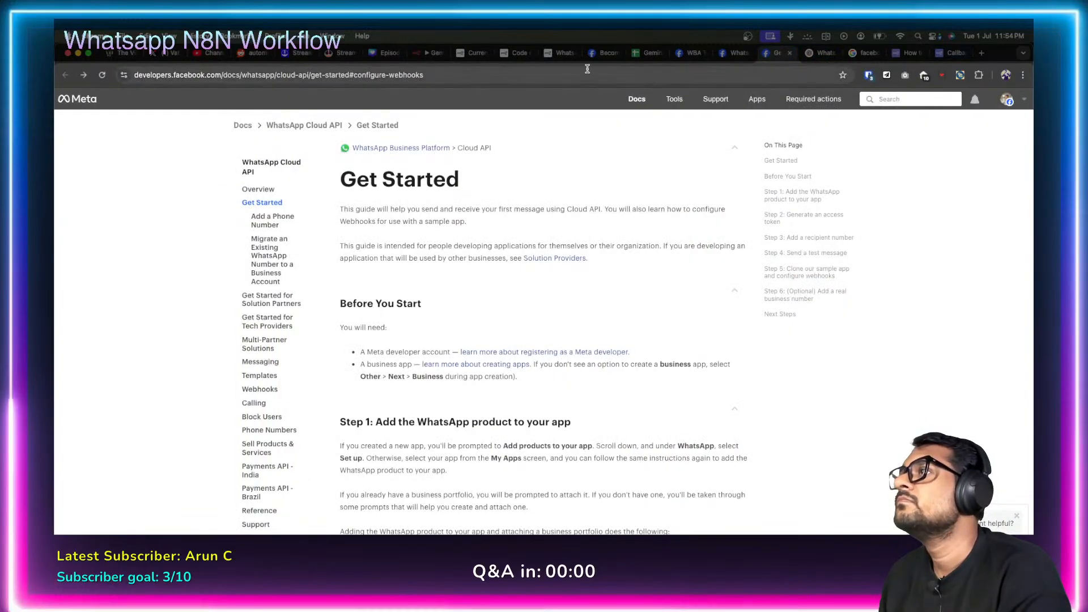
{"action": "left_click", "coordinate": [818, 53]}
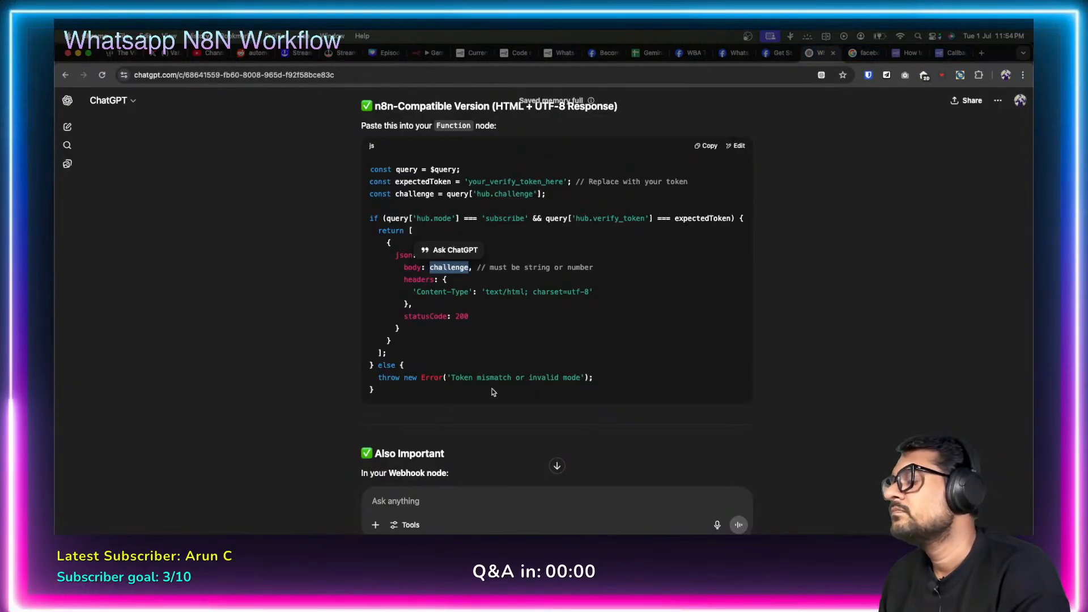
{"action": "scroll", "coordinate": [492, 390], "scroll_direction": "down", "scroll_amount": 15}
{"action": "left_click", "coordinate": [474, 504]}
{"action": "type", "text": "th"}
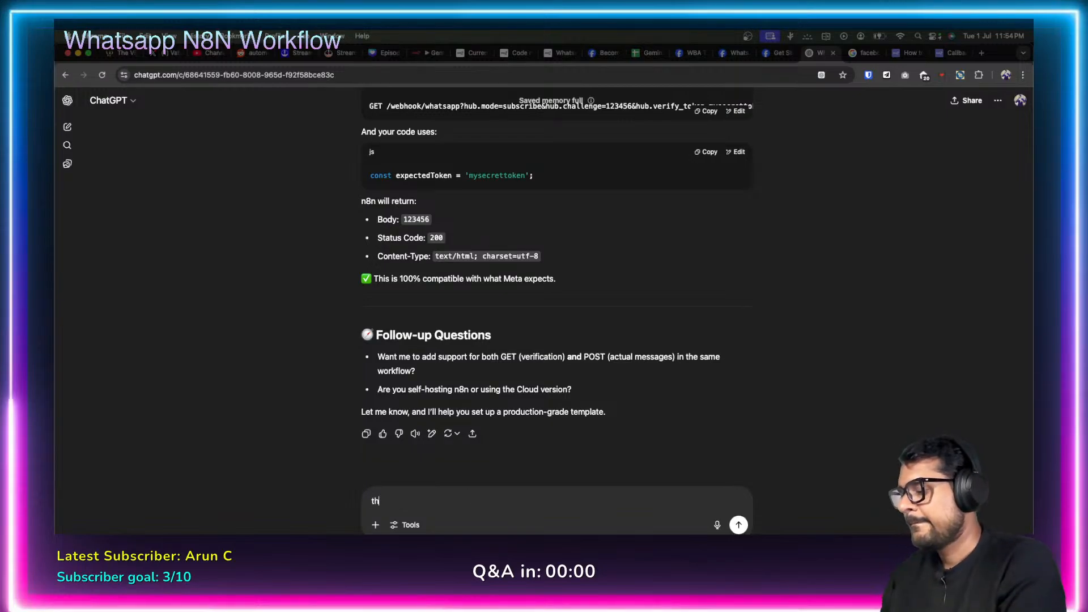
{"action": "type", "text": "e webhook"}
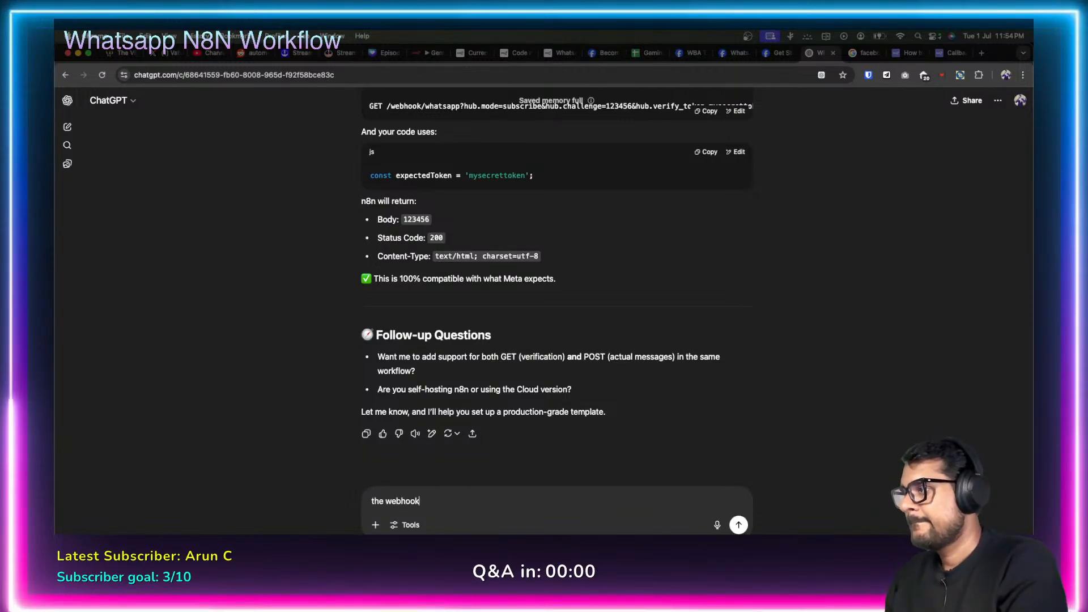
{"action": "type", "text": " is verifie"}
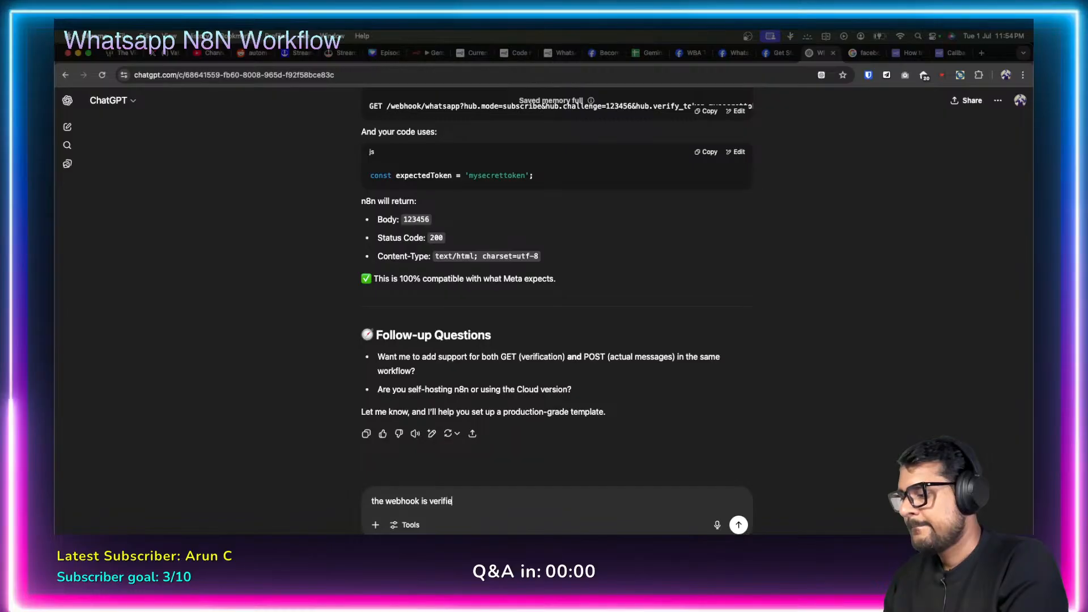
{"action": "type", "text": "d but I am not abl"}
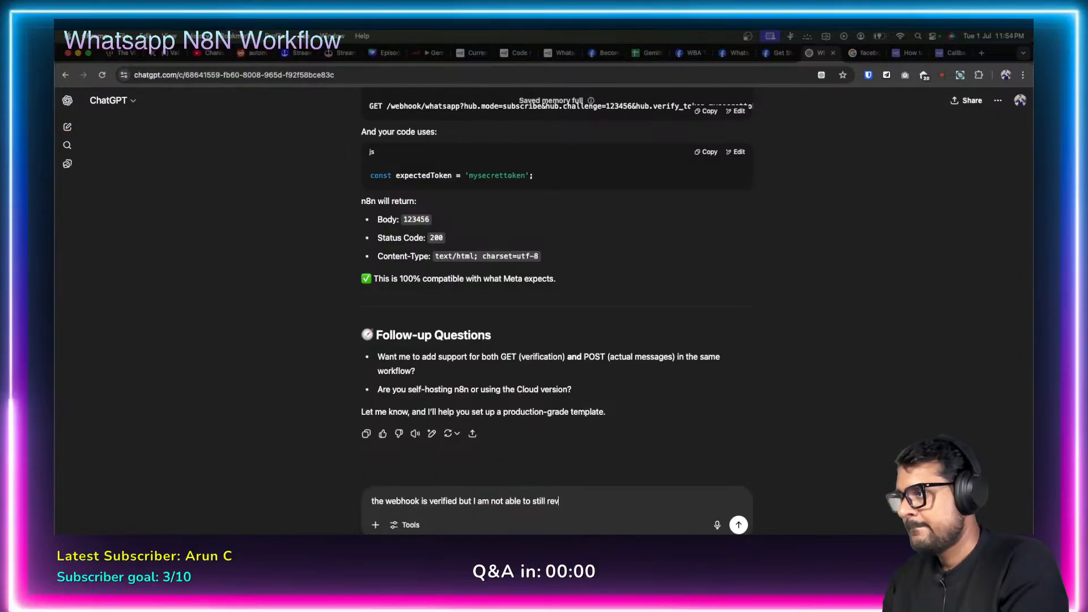
{"action": "type", "text": "e to still recie"}
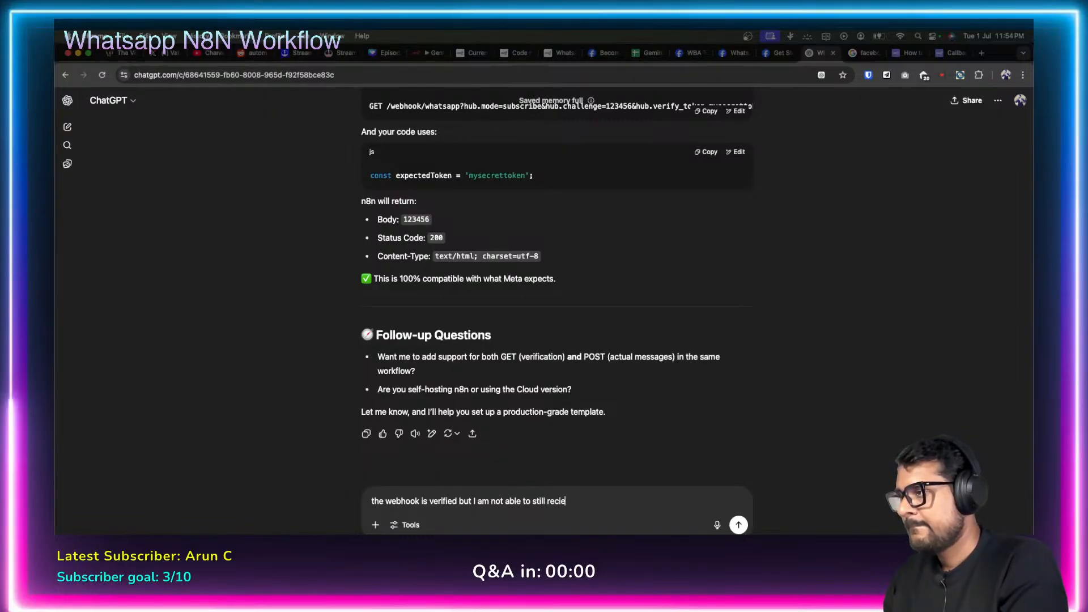
{"action": "type", "text": "ve the messa"}
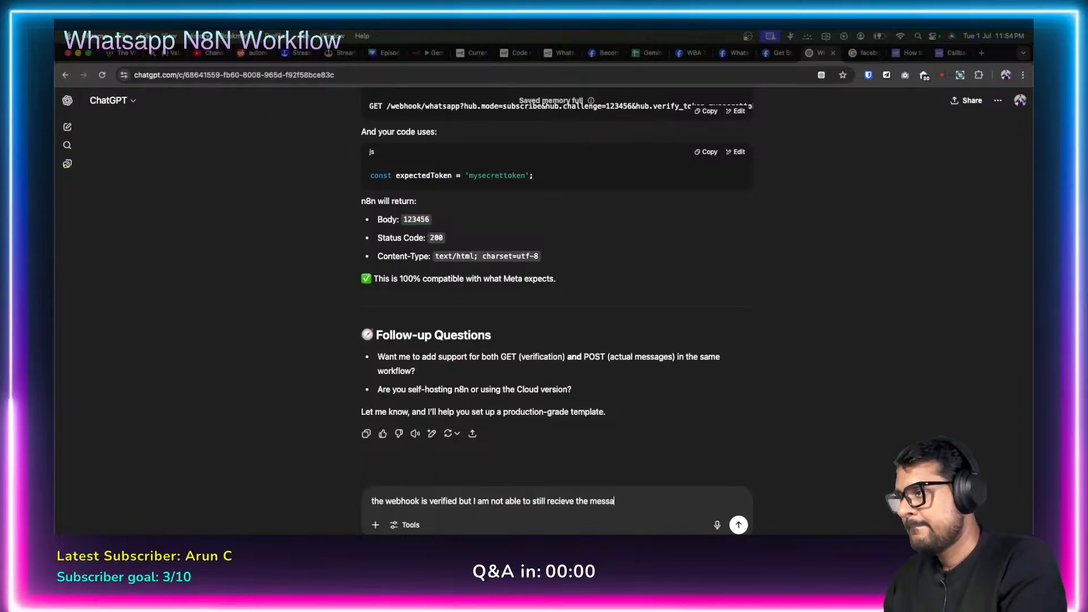
{"action": "type", "text": "ge in my whastapp app, I think it"}
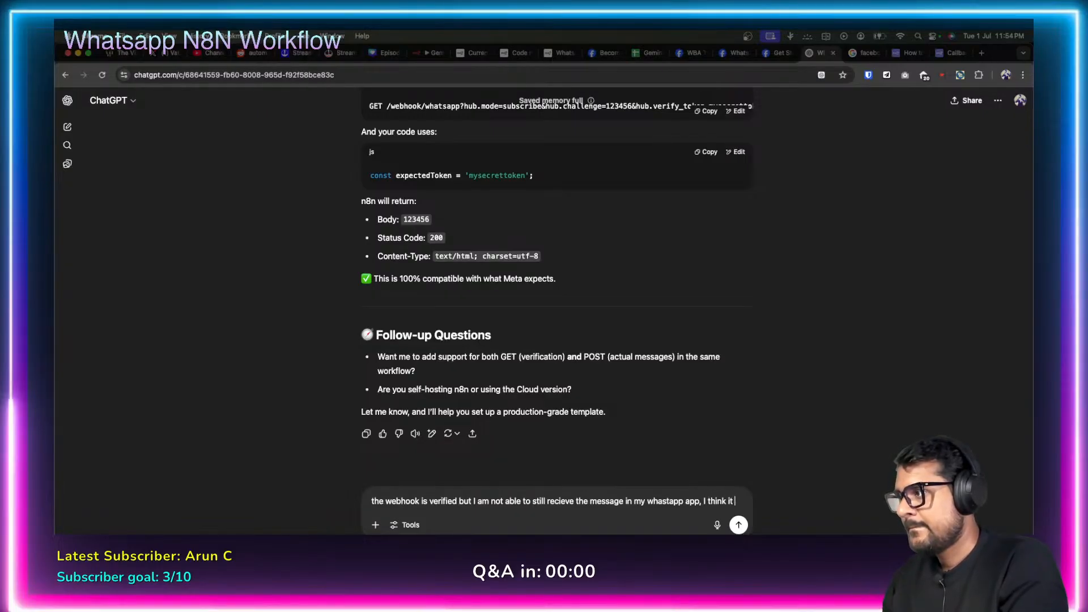
{"action": "type", "text": "might be re"}
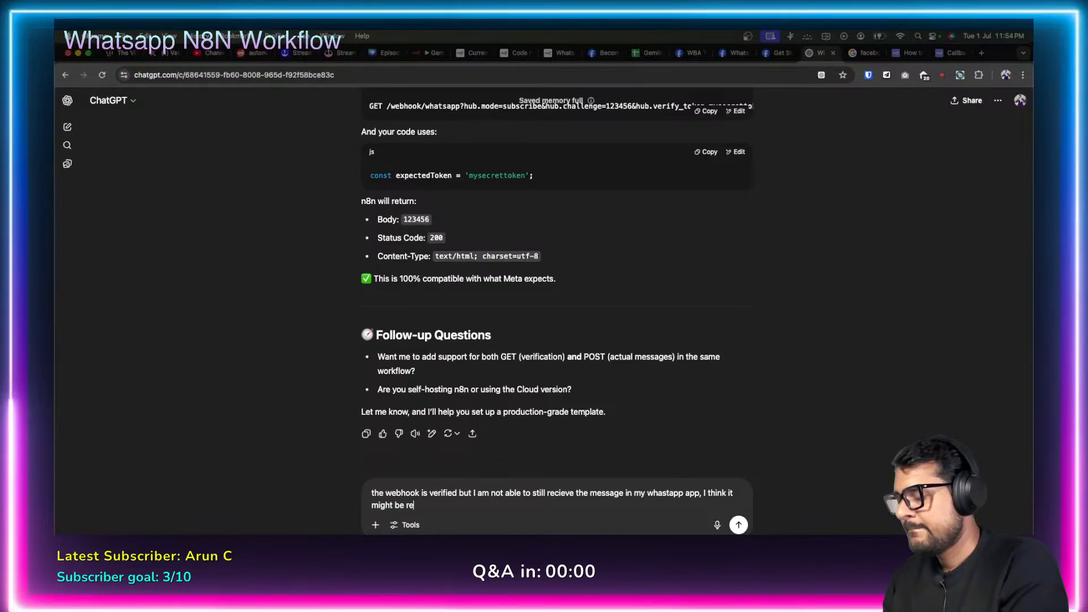
{"action": "type", "text": "lated to th"}
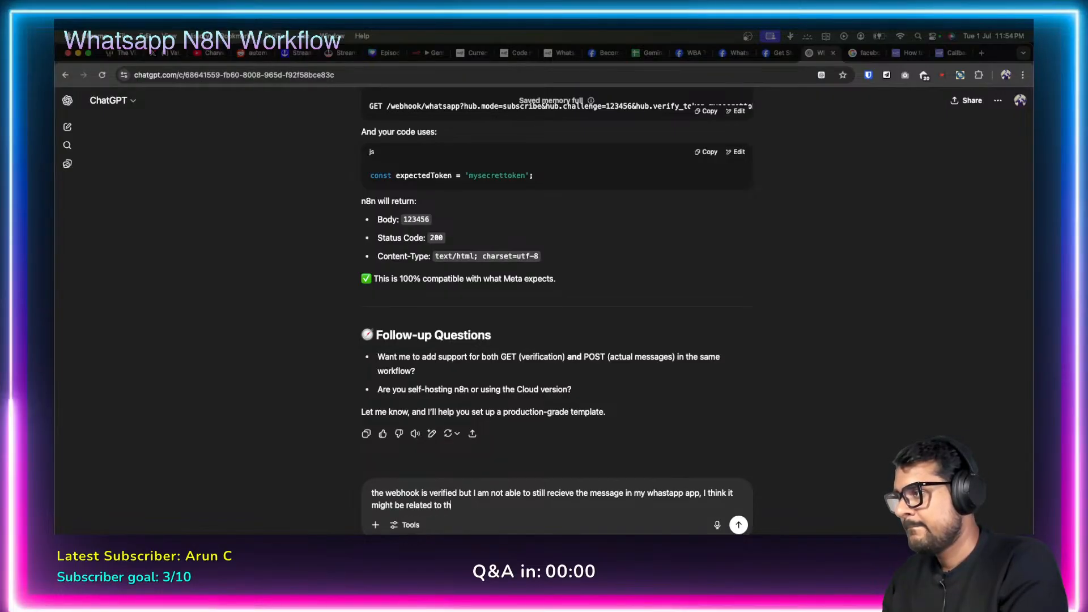
{"action": "type", "text": "e message template set"}
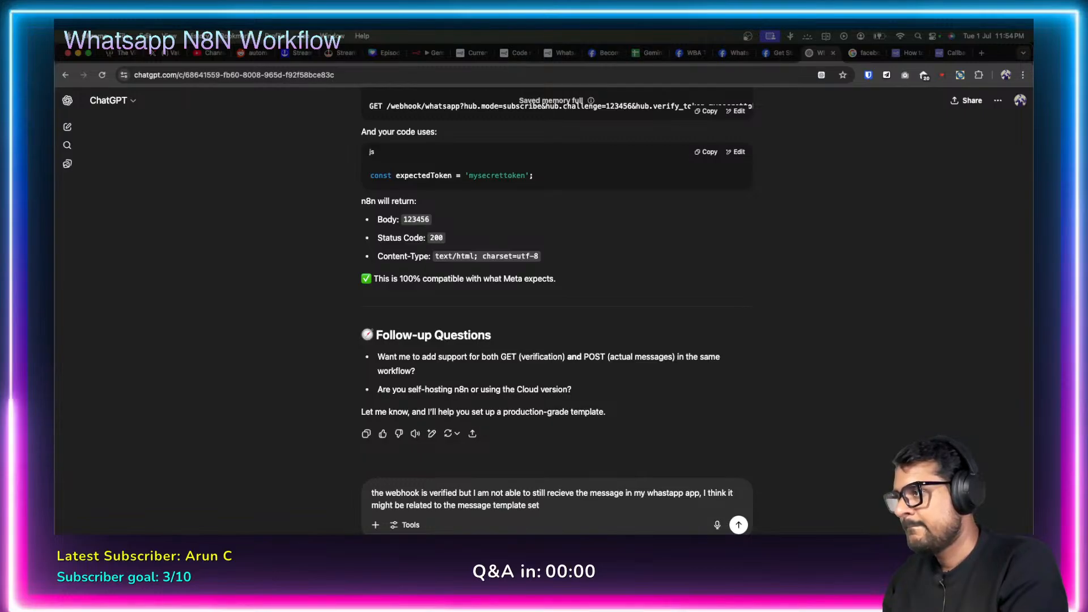
{"action": "type", "text": "ting, ho"}
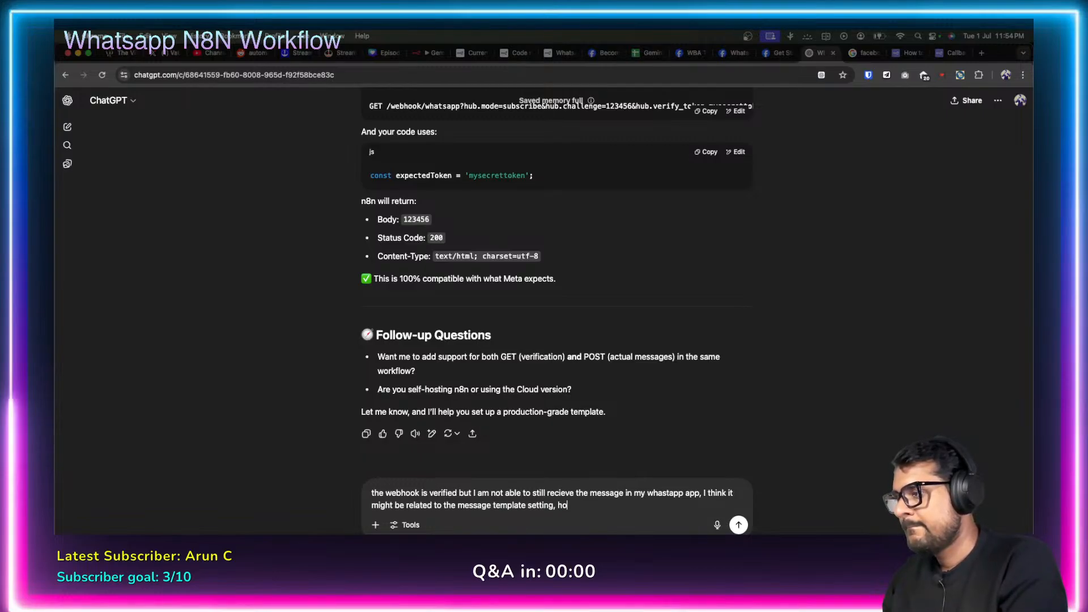
{"action": "type", "text": "w do I do tha"}
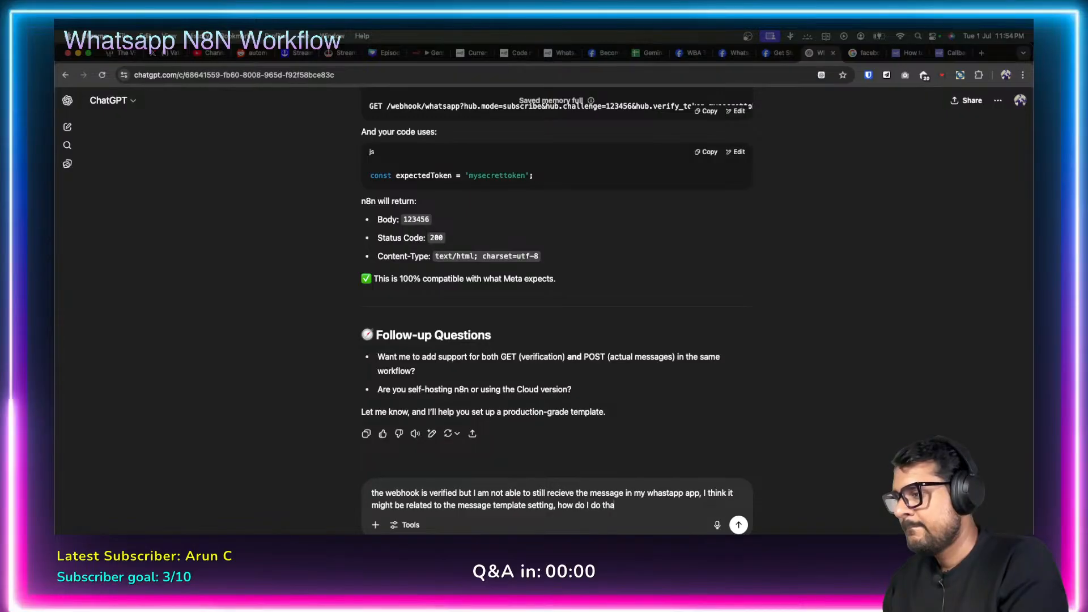
{"action": "type", "text": "t?"}
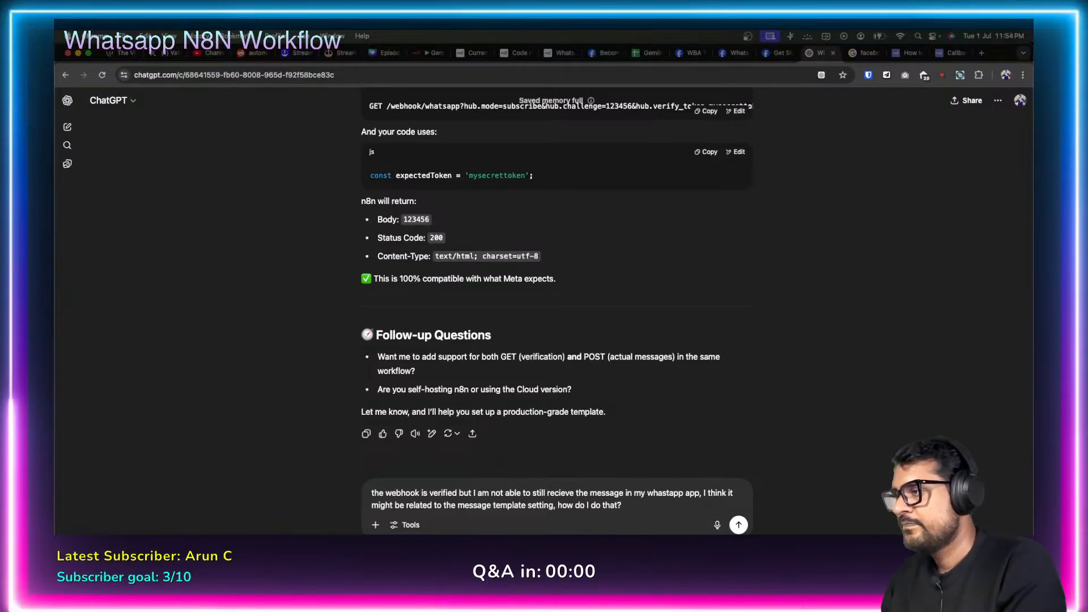
{"action": "left_click", "coordinate": [738, 525]}
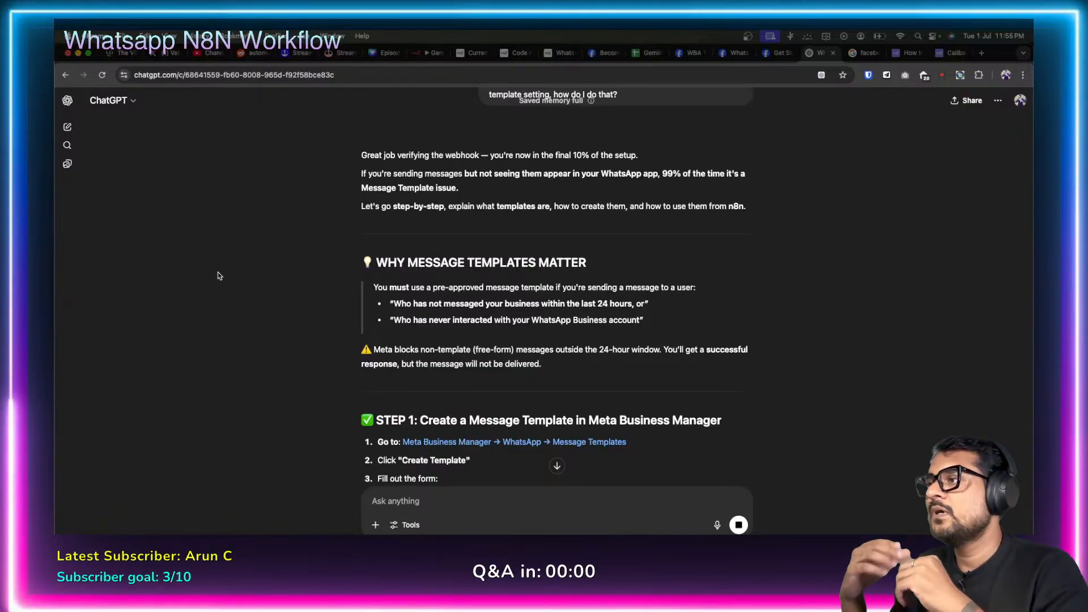
{"action": "scroll", "coordinate": [307, 320], "scroll_direction": "down", "scroll_amount": 5}
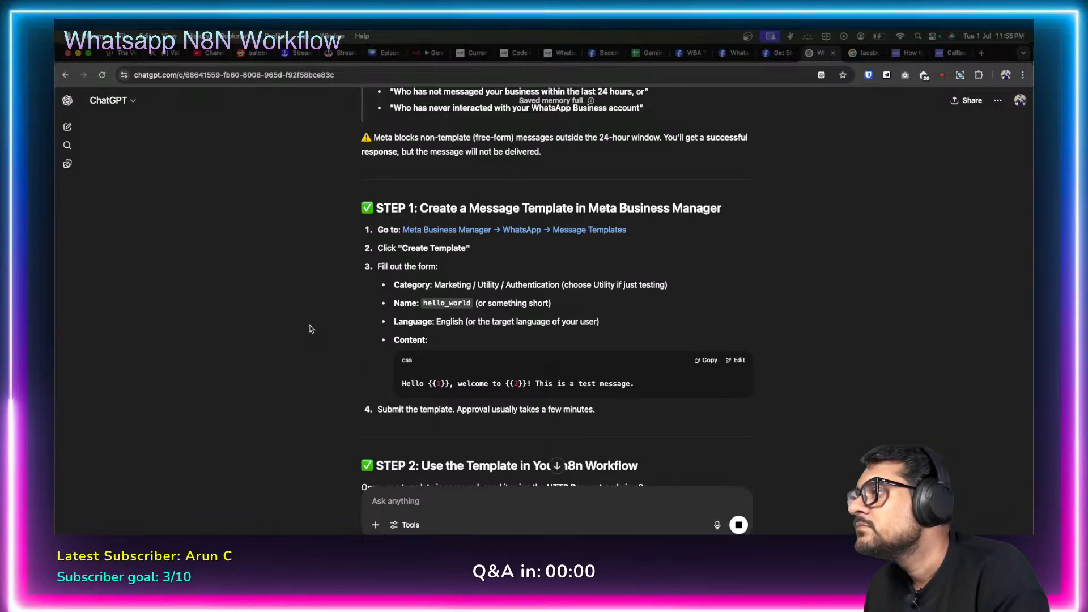
{"action": "scroll", "coordinate": [310, 329], "scroll_direction": "down", "scroll_amount": 7}
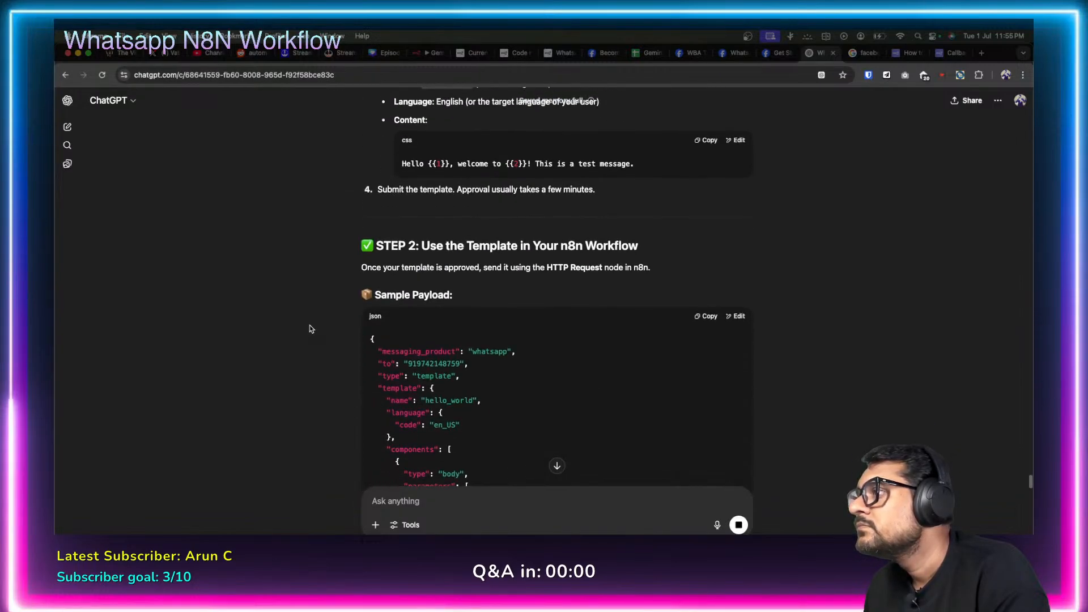
{"action": "scroll", "coordinate": [311, 328], "scroll_direction": "down", "scroll_amount": 2}
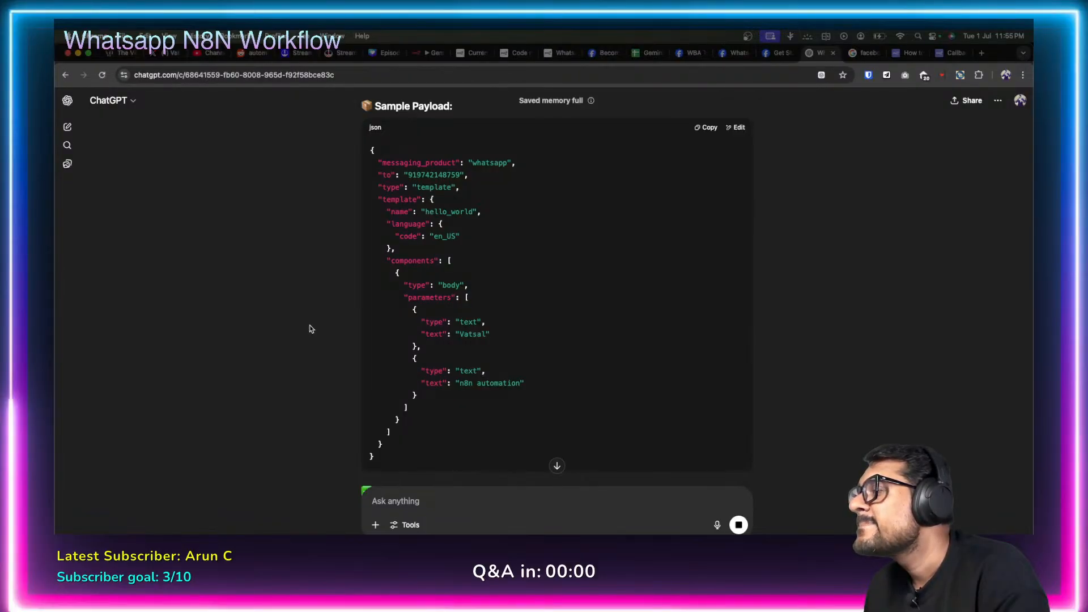
{"action": "scroll", "coordinate": [310, 328], "scroll_direction": "down", "scroll_amount": 2}
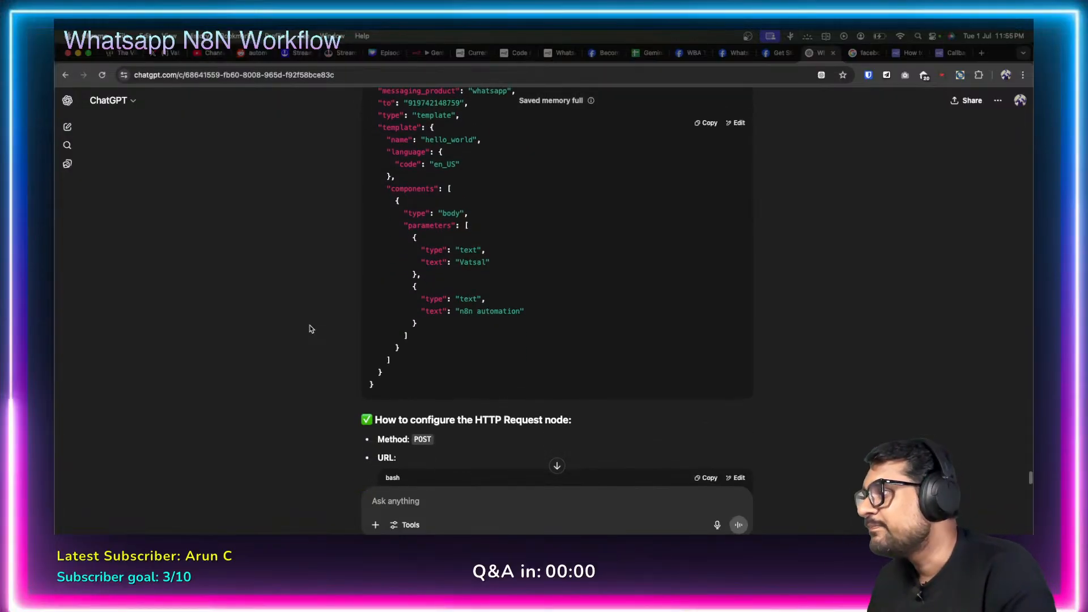
{"action": "scroll", "coordinate": [310, 329], "scroll_direction": "down", "scroll_amount": 5}
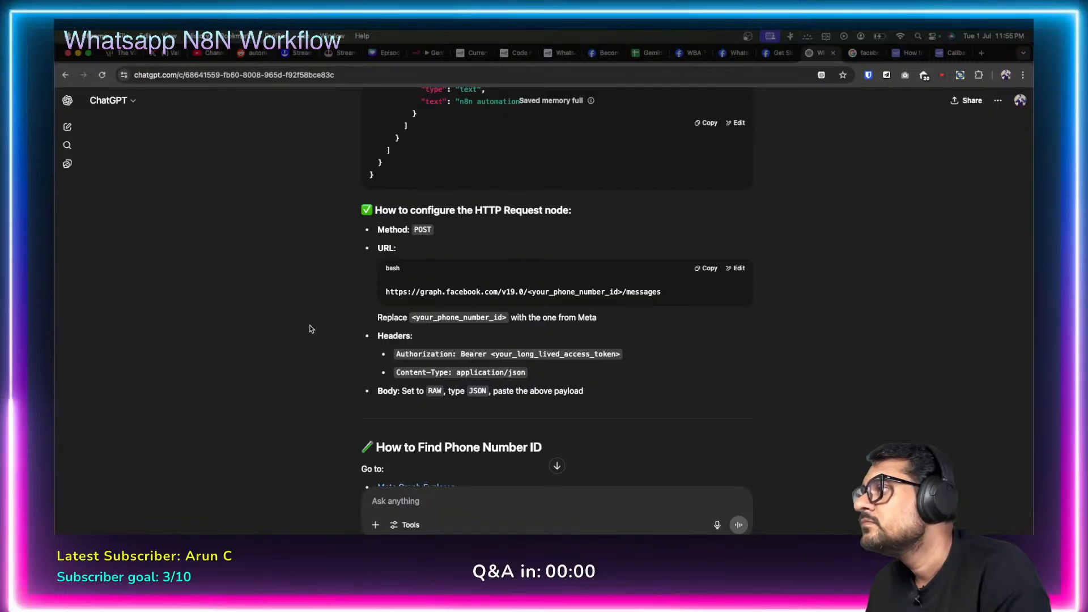
{"action": "scroll", "coordinate": [310, 328], "scroll_direction": "down", "scroll_amount": 10}
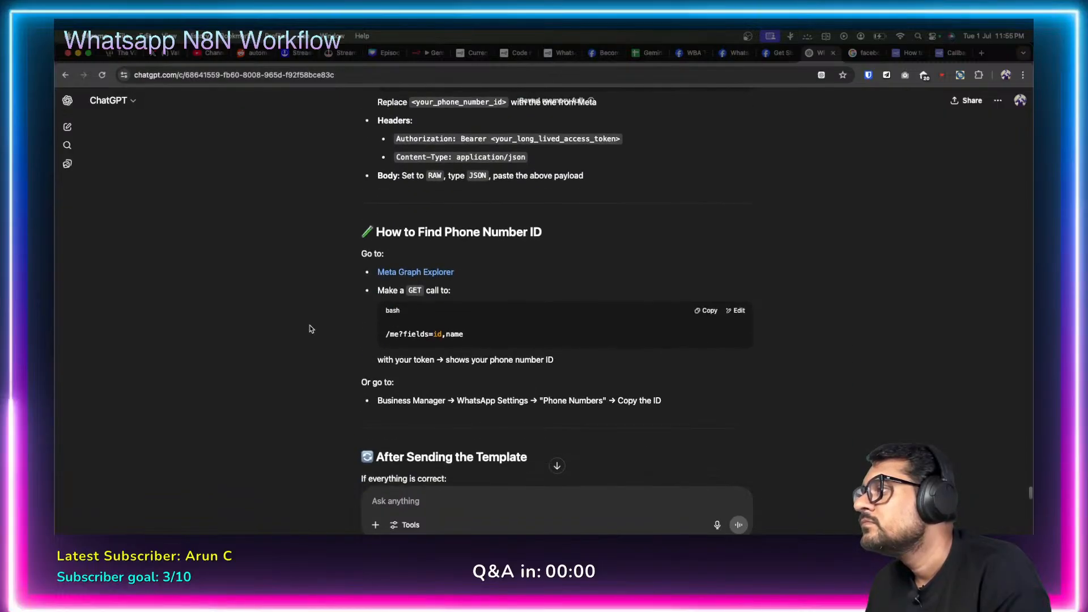
{"action": "scroll", "coordinate": [310, 329], "scroll_direction": "down", "scroll_amount": 4}
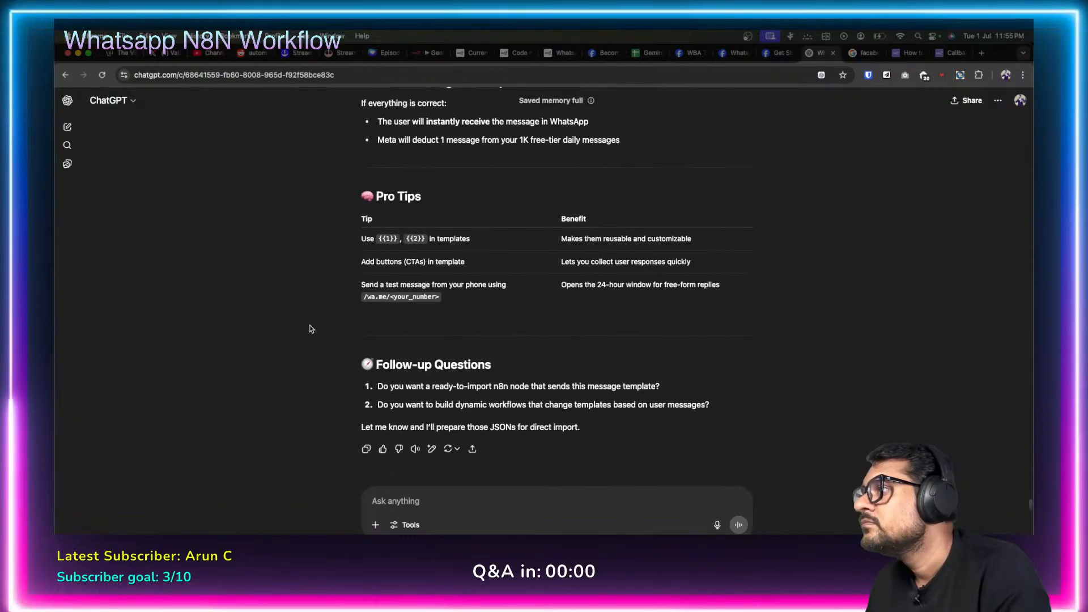
{"action": "scroll", "coordinate": [310, 329], "scroll_direction": "up", "scroll_amount": 14}
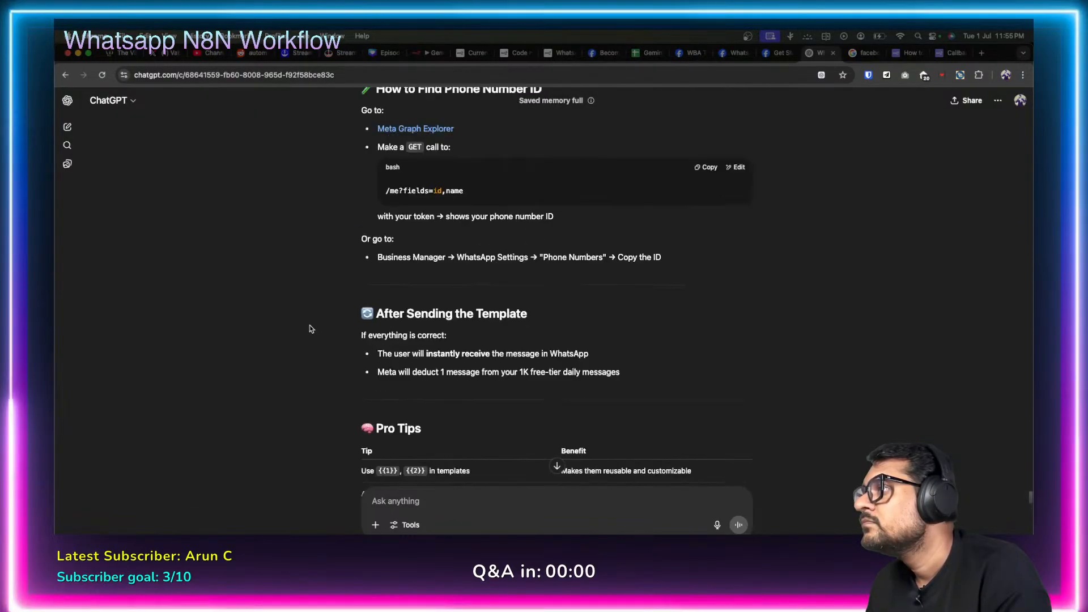
{"action": "scroll", "coordinate": [310, 328], "scroll_direction": "up", "scroll_amount": 12}
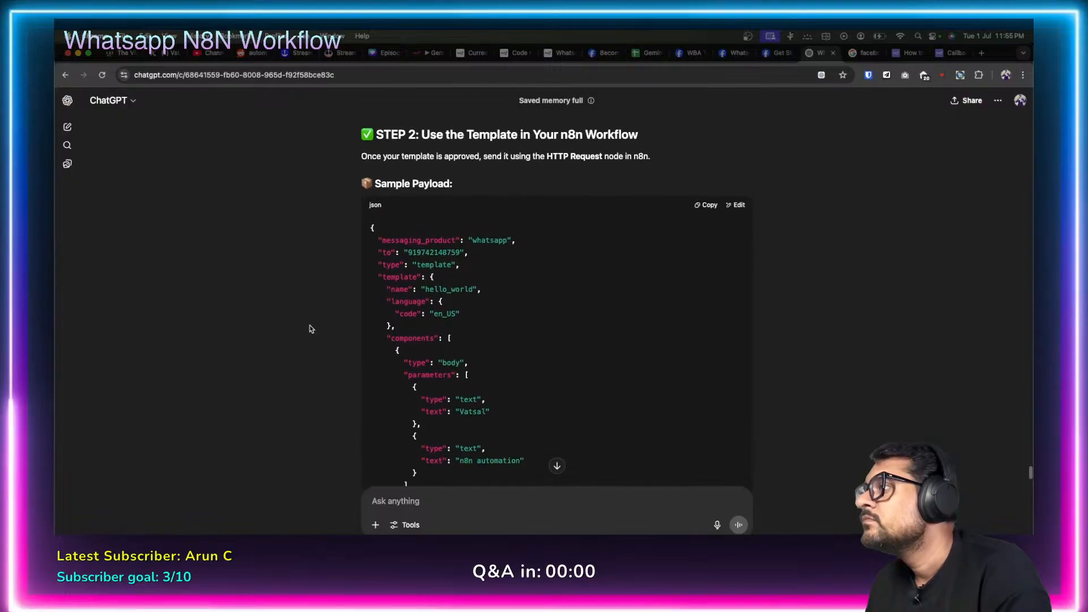
{"action": "scroll", "coordinate": [311, 329], "scroll_direction": "down", "scroll_amount": 1}
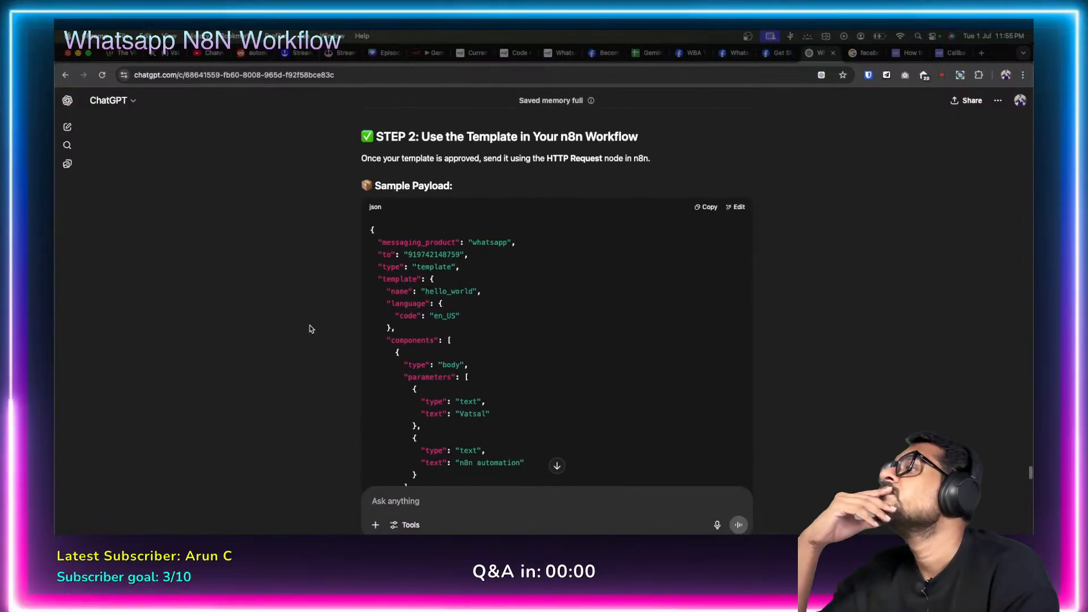
{"action": "scroll", "coordinate": [310, 329], "scroll_direction": "down", "scroll_amount": 1}
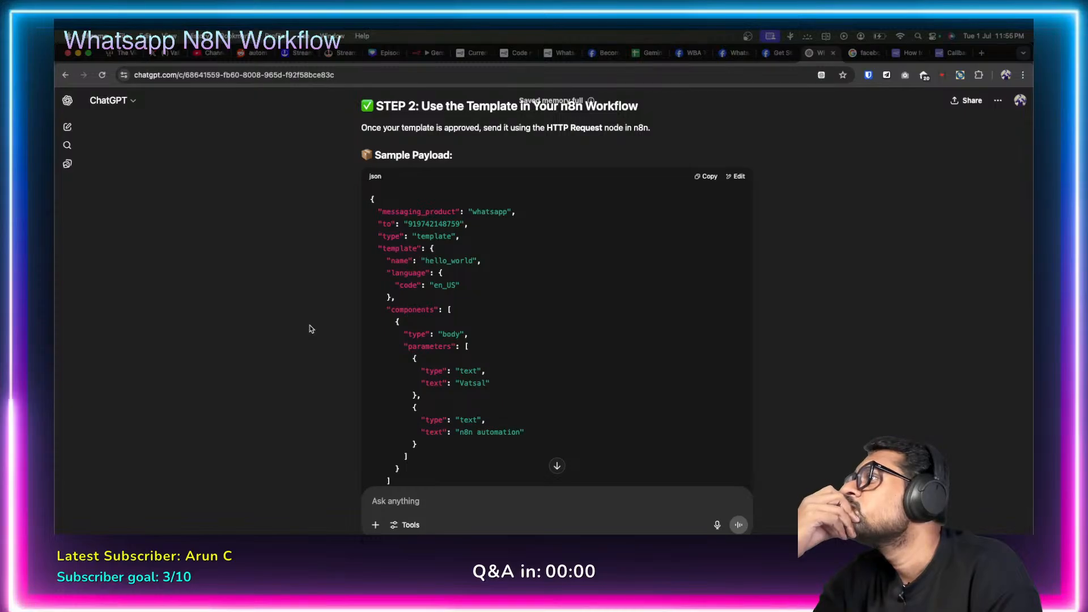
{"action": "scroll", "coordinate": [311, 329], "scroll_direction": "down", "scroll_amount": 1}
{"action": "scroll", "coordinate": [311, 329], "scroll_direction": "down", "scroll_amount": 10}
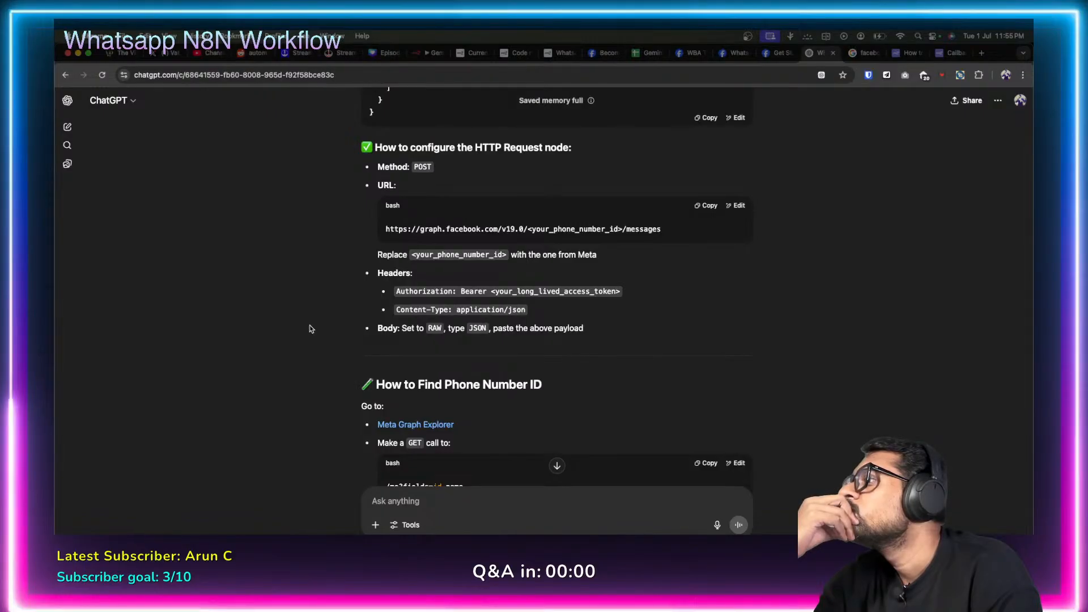
{"action": "scroll", "coordinate": [310, 328], "scroll_direction": "up", "scroll_amount": 1}
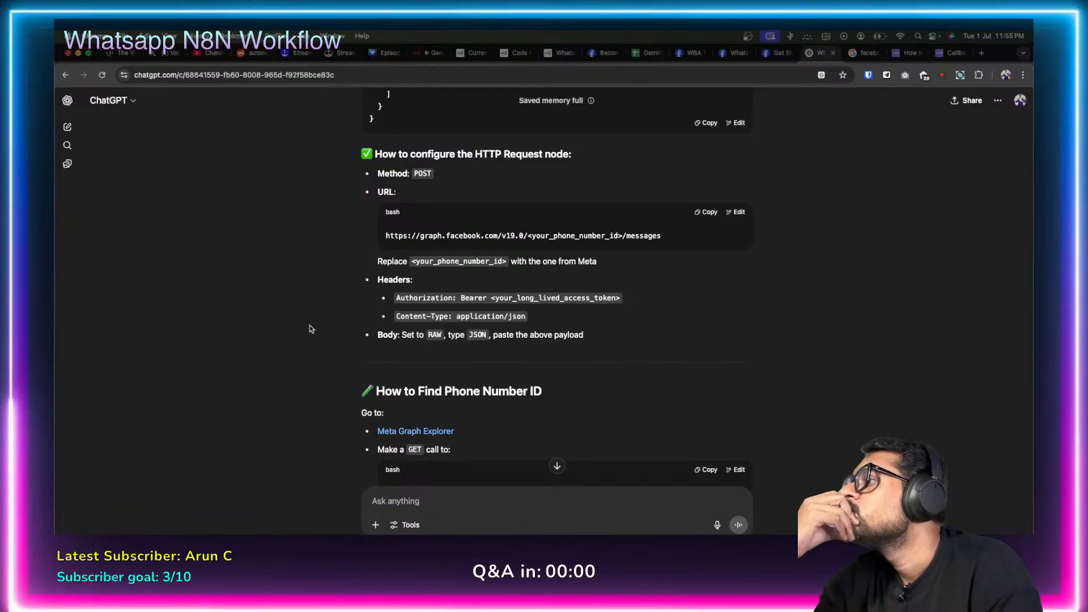
{"action": "scroll", "coordinate": [311, 328], "scroll_direction": "down", "scroll_amount": 5}
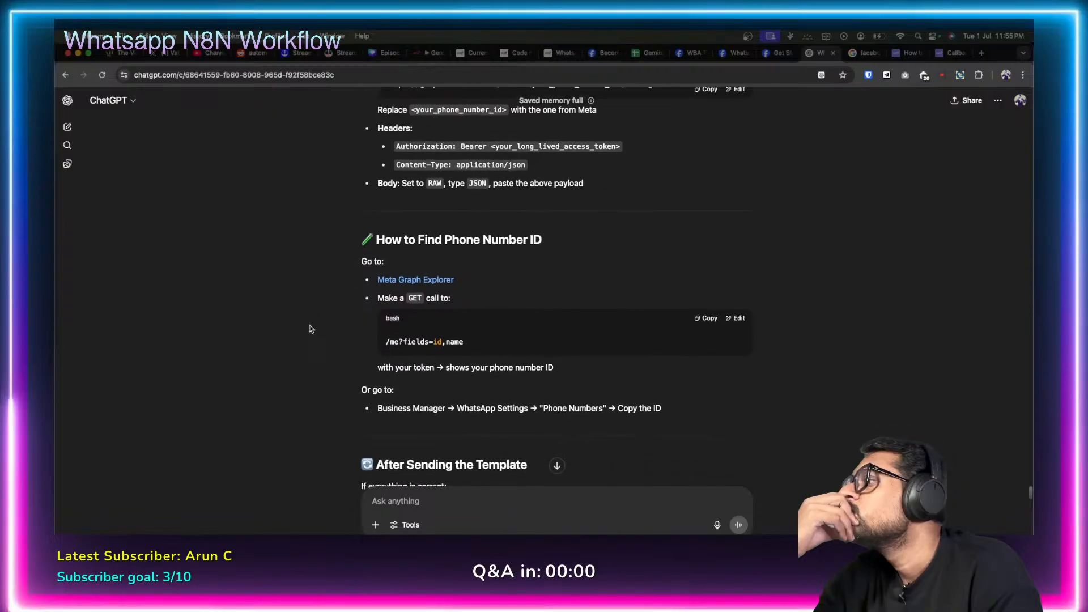
{"action": "scroll", "coordinate": [311, 328], "scroll_direction": "down", "scroll_amount": 2}
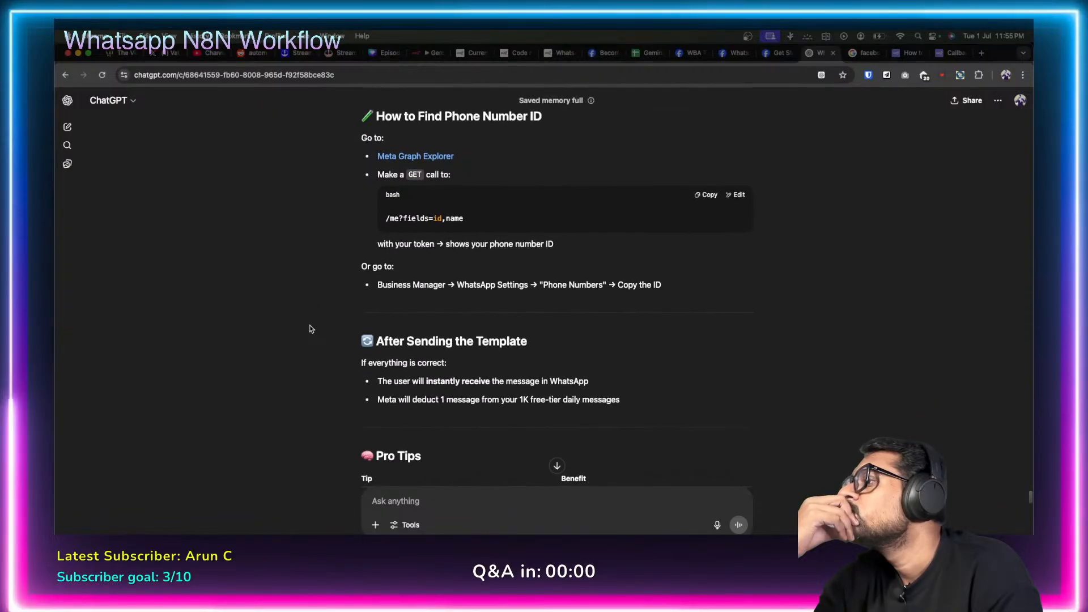
{"action": "scroll", "coordinate": [311, 328], "scroll_direction": "down", "scroll_amount": 3}
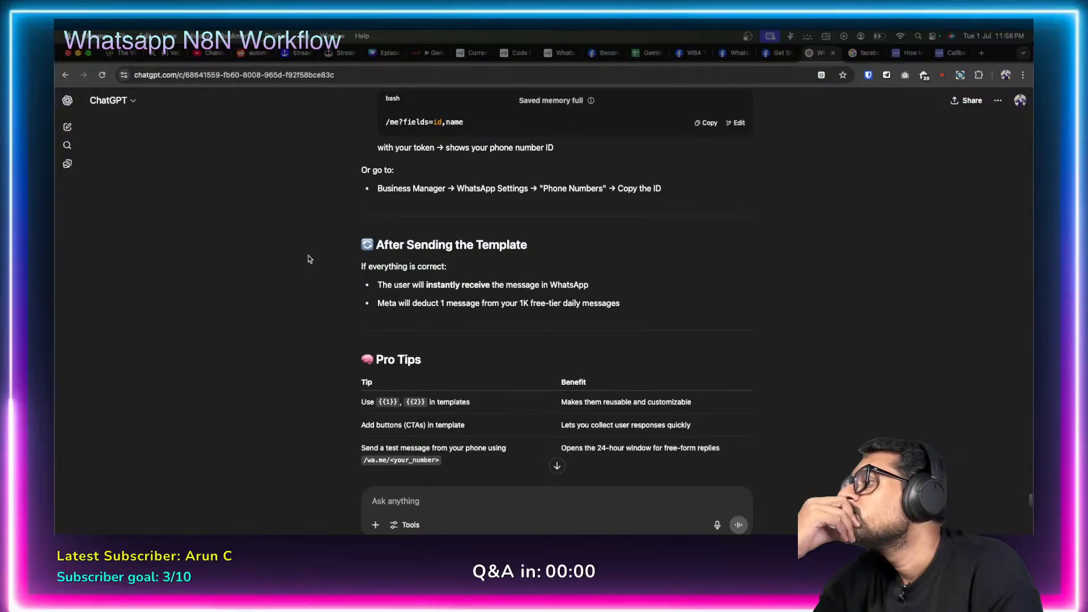
{"action": "scroll", "coordinate": [309, 259], "scroll_direction": "up", "scroll_amount": 10}
{"action": "scroll", "coordinate": [308, 259], "scroll_direction": "up", "scroll_amount": 15}
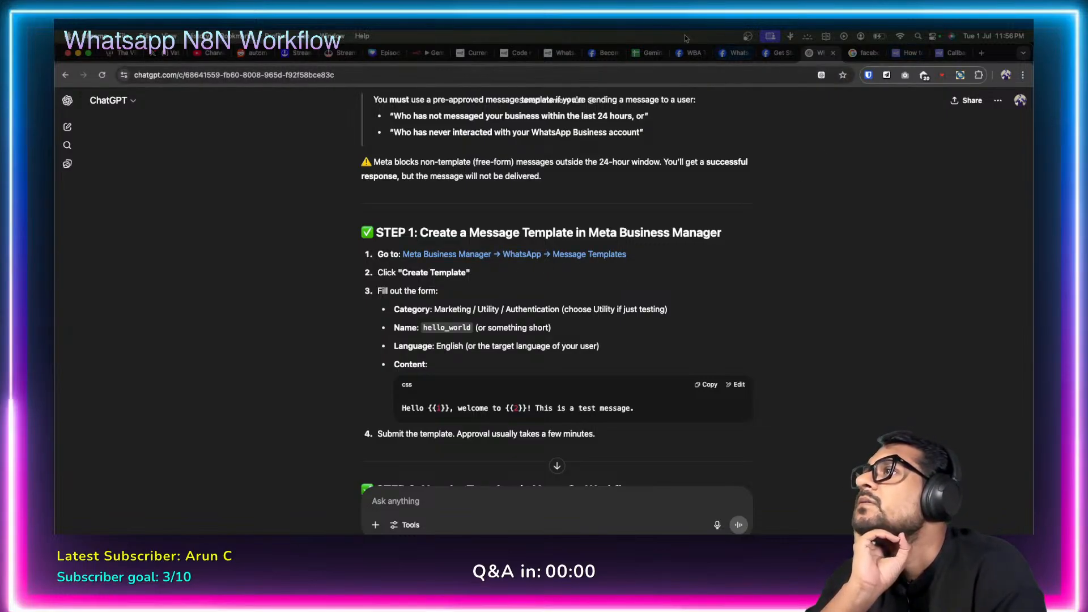
Check the webhook configuration and docs tabs, then open WhatsApp Manager through Manage phone numbers.
{"action": "left_click", "coordinate": [687, 53]}
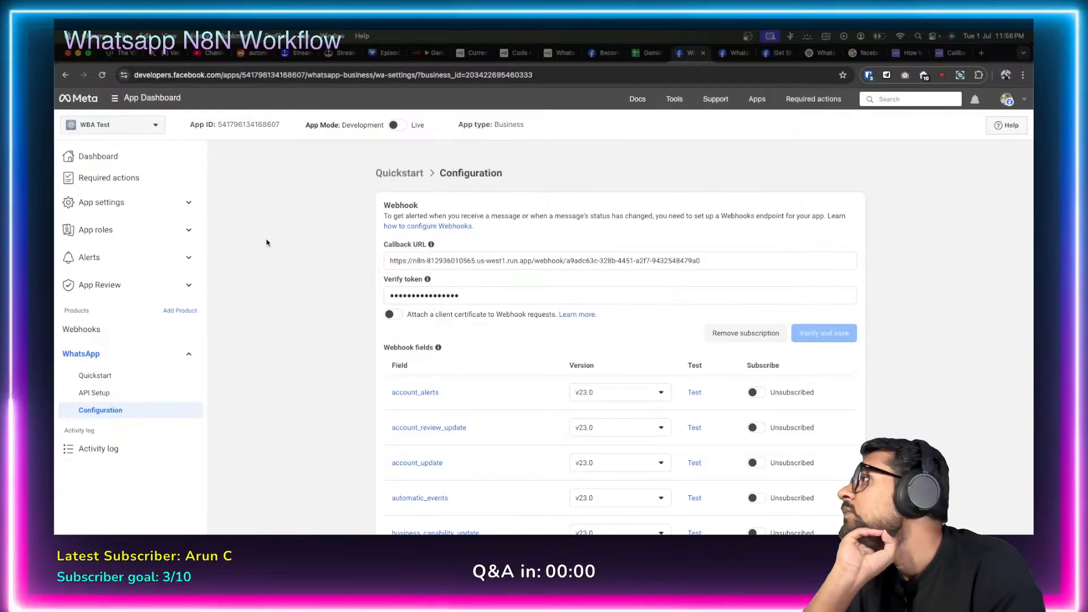
{"action": "left_click", "coordinate": [736, 52]}
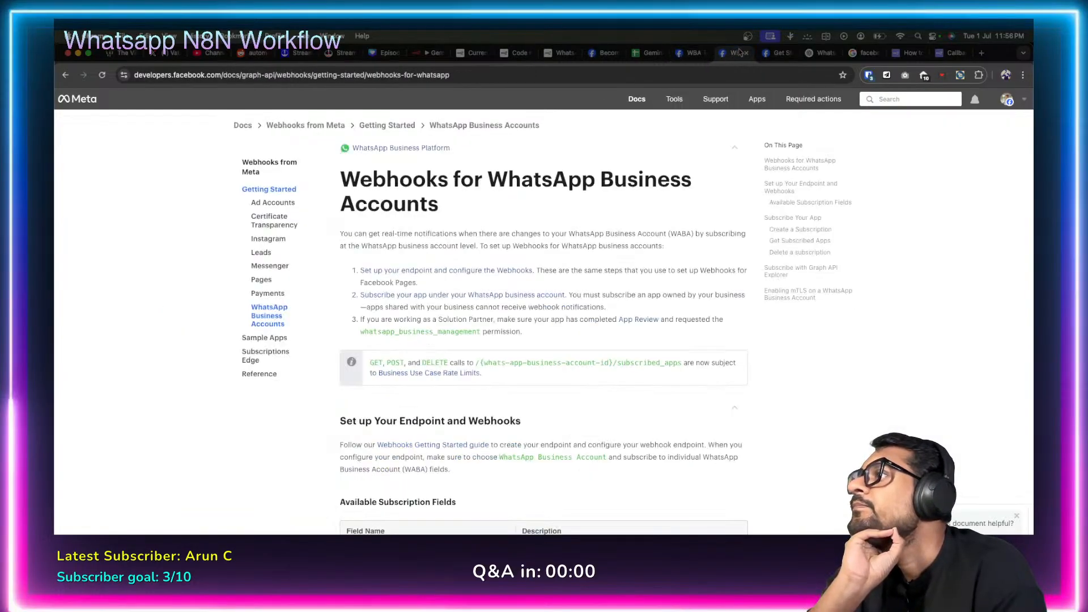
{"action": "left_click", "coordinate": [776, 54]}
{"action": "left_click", "coordinate": [689, 52]}
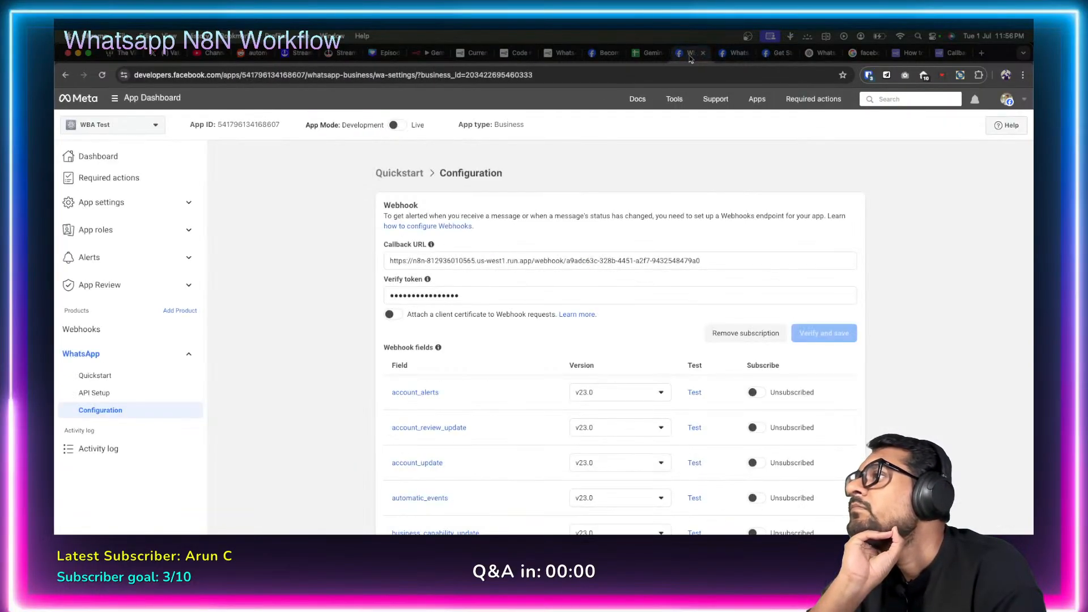
{"action": "scroll", "coordinate": [321, 295], "scroll_direction": "down", "scroll_amount": 15}
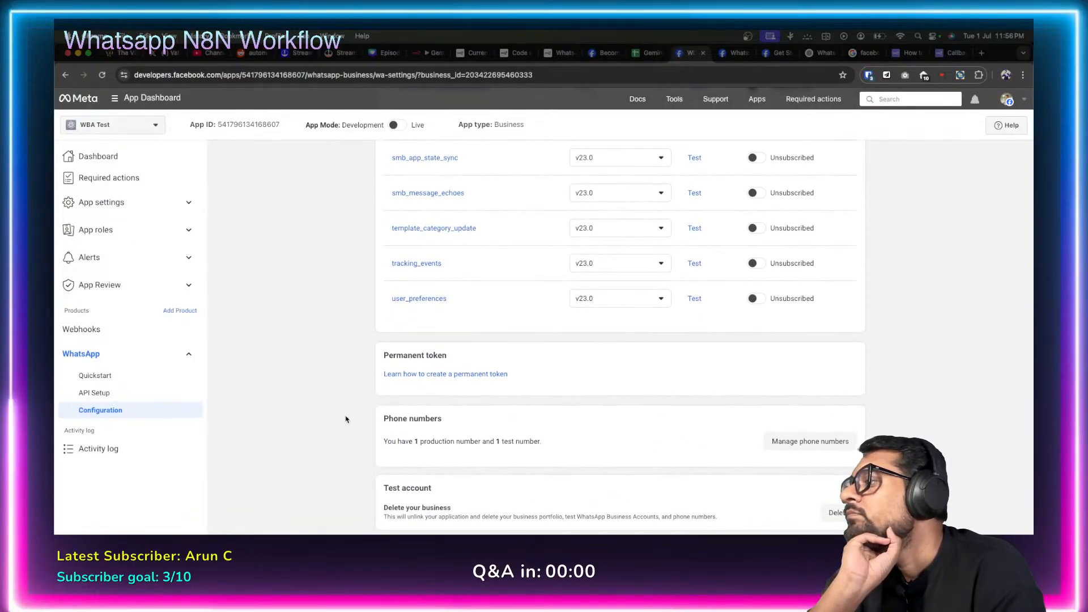
{"action": "left_click", "coordinate": [811, 443]}
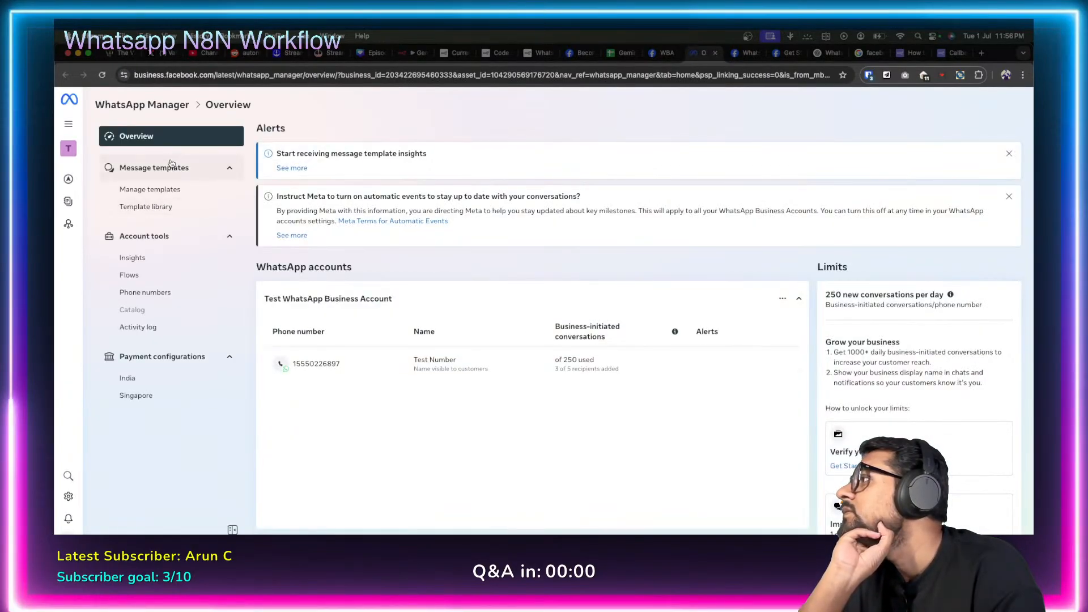
From Manage templates, create a Utility category template and open the pre-approved Utility template library.
{"action": "left_click", "coordinate": [163, 190]}
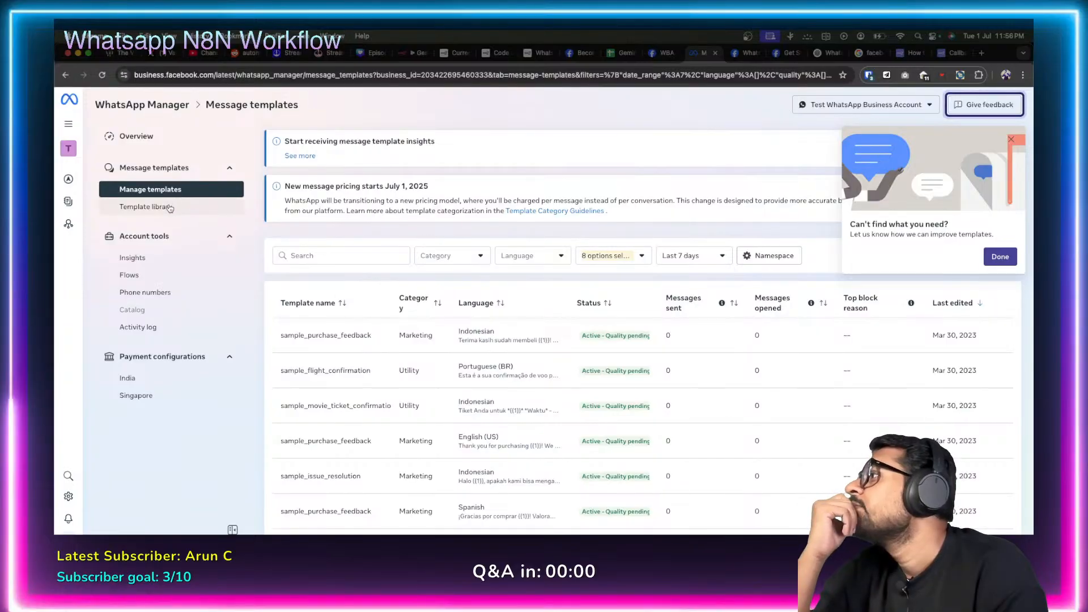
{"action": "scroll", "coordinate": [405, 393], "scroll_direction": "down", "scroll_amount": 2}
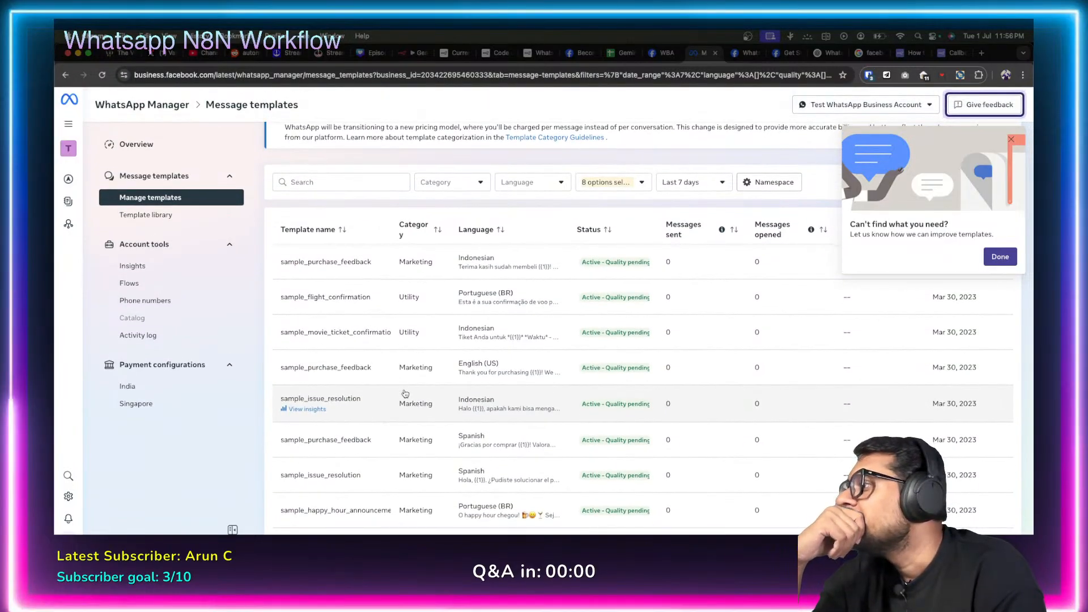
{"action": "scroll", "coordinate": [562, 271], "scroll_direction": "up", "scroll_amount": 2}
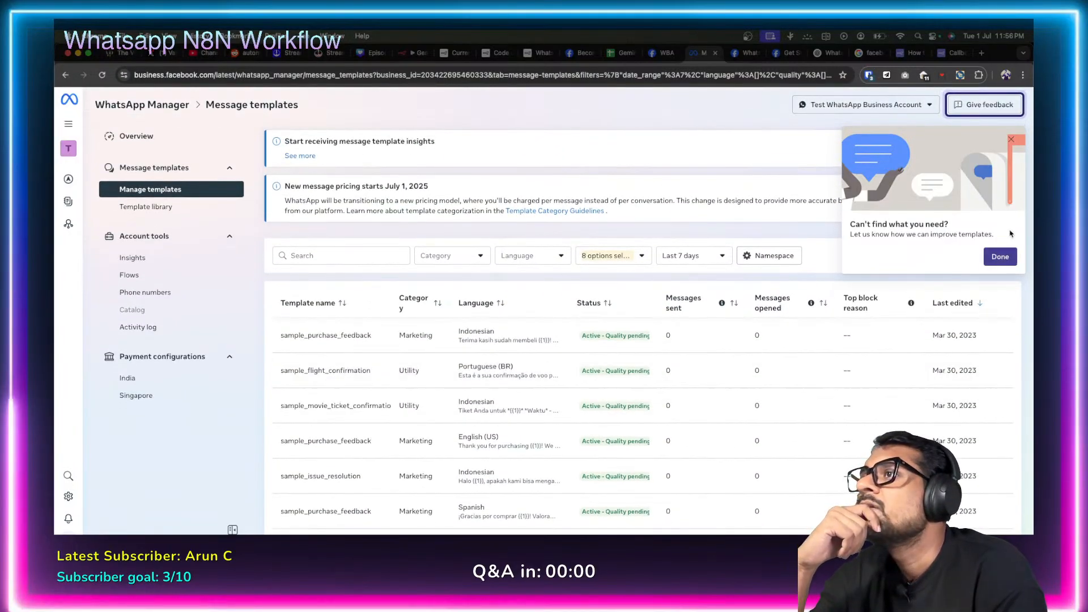
{"action": "left_click", "coordinate": [1009, 139]}
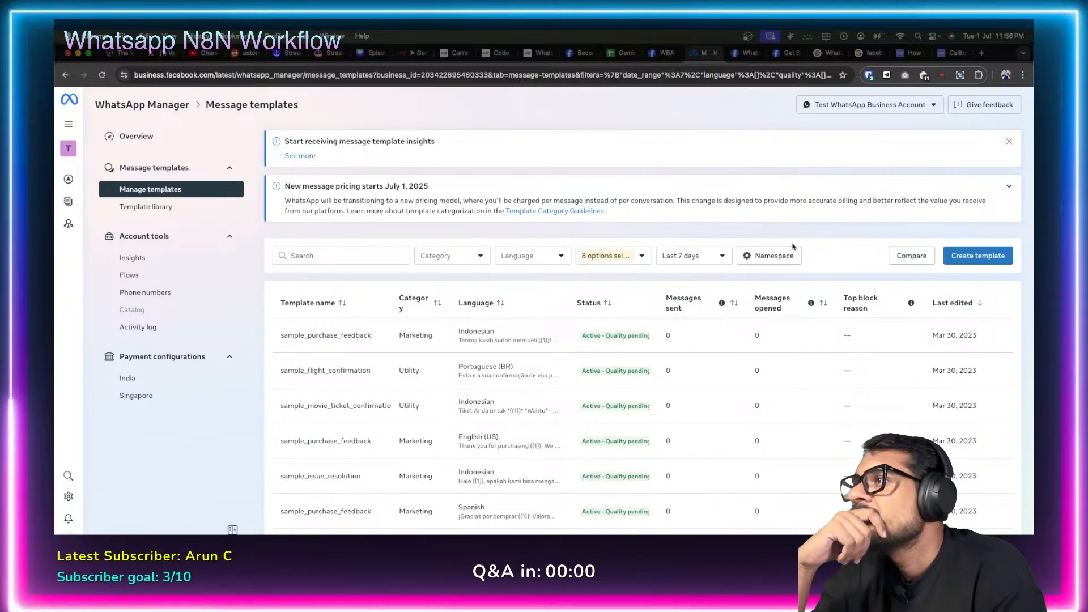
{"action": "left_click", "coordinate": [973, 256]}
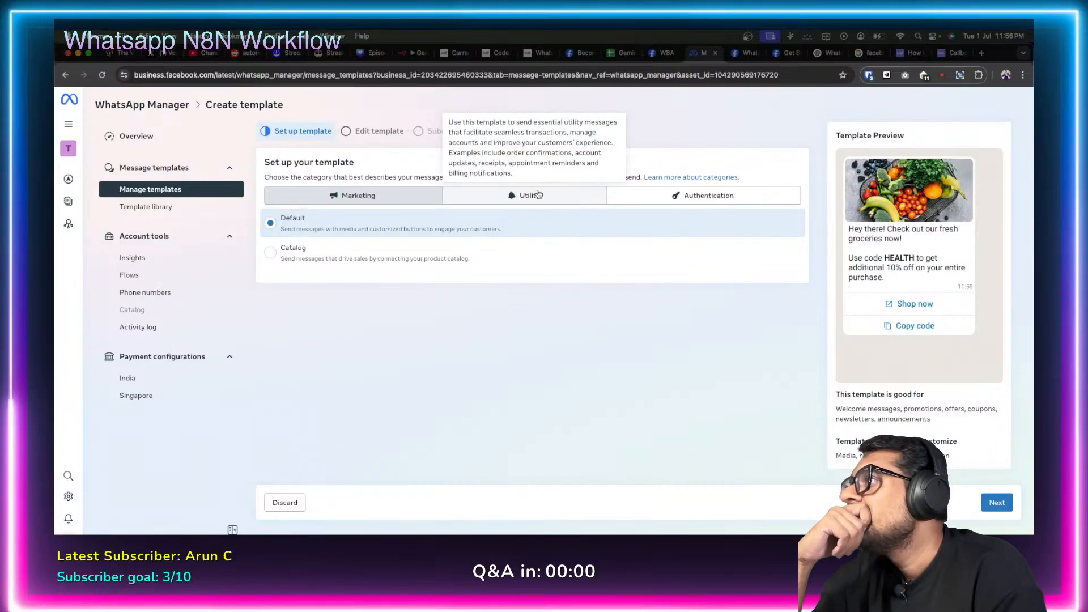
{"action": "left_click", "coordinate": [527, 196]}
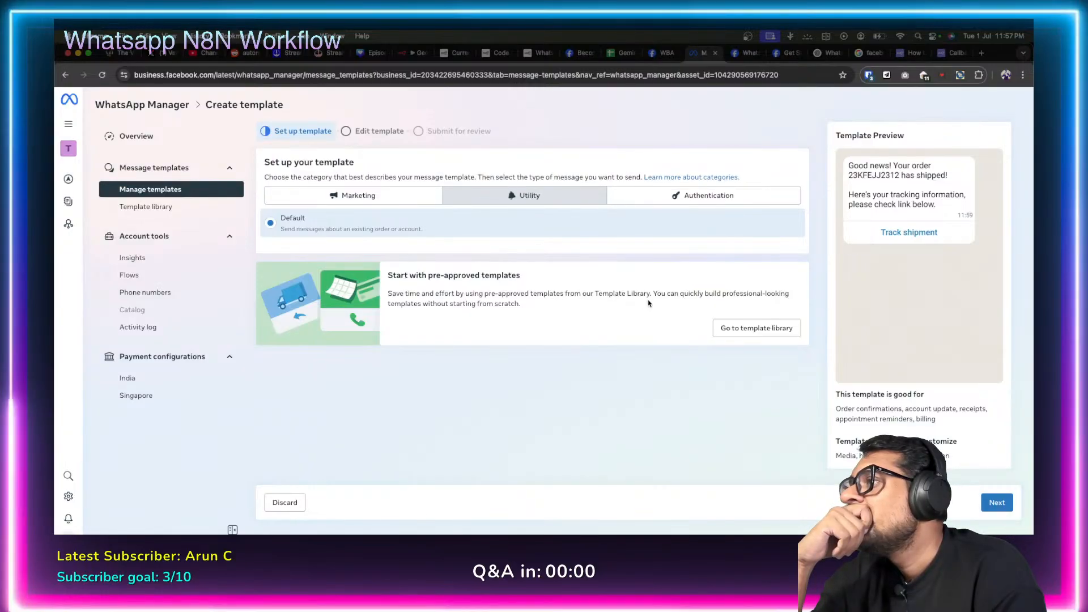
{"action": "left_click", "coordinate": [745, 323]}
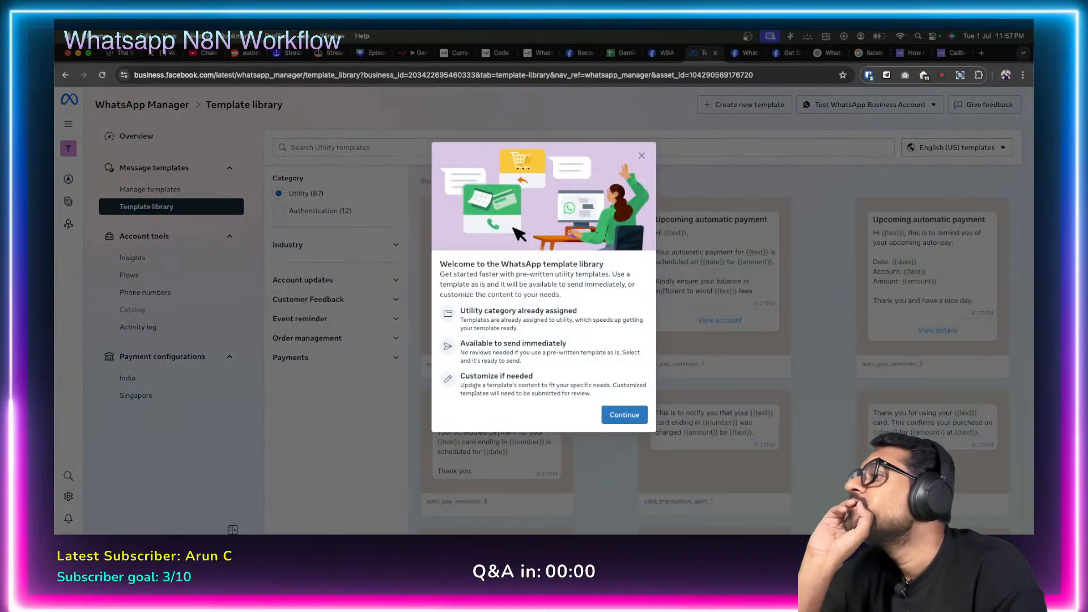
Dismiss the library welcome message and browse through the available Utility templates.
{"action": "left_click", "coordinate": [624, 414]}
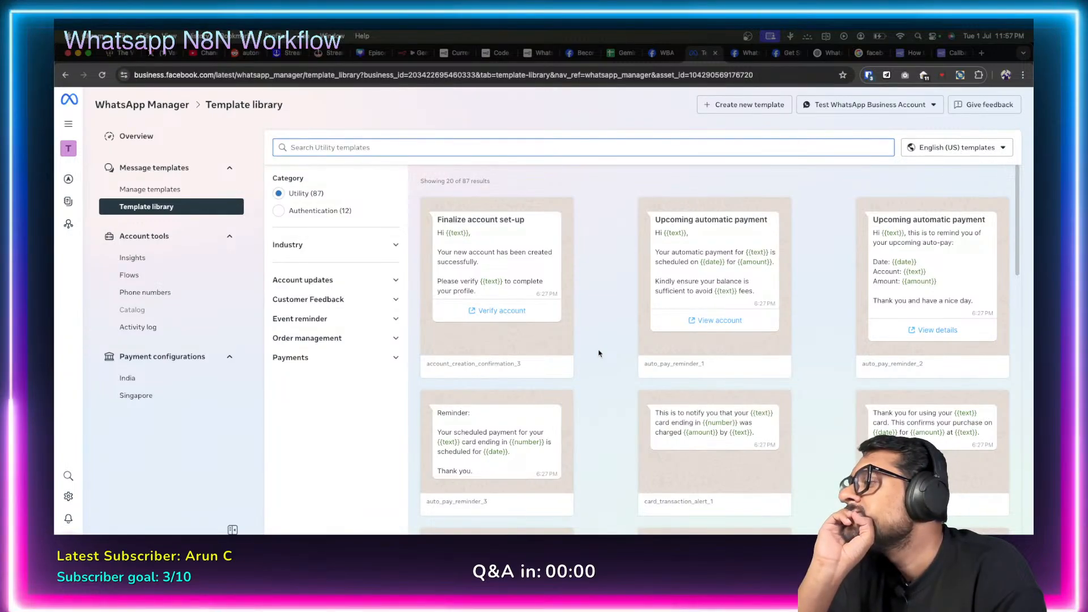
{"action": "scroll", "coordinate": [599, 353], "scroll_direction": "down", "scroll_amount": 2}
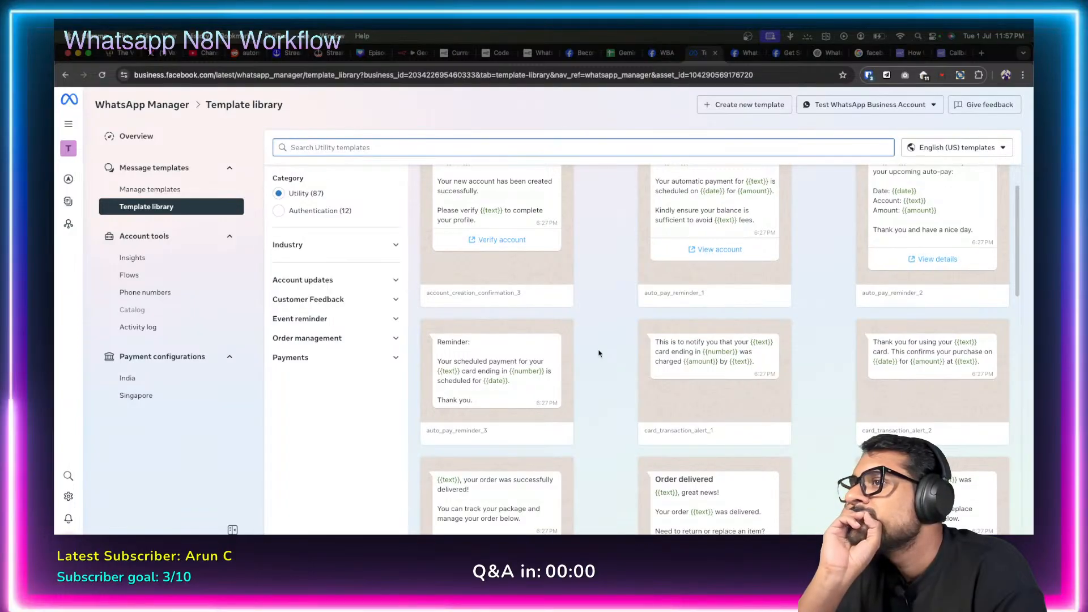
{"action": "scroll", "coordinate": [599, 353], "scroll_direction": "down", "scroll_amount": 5}
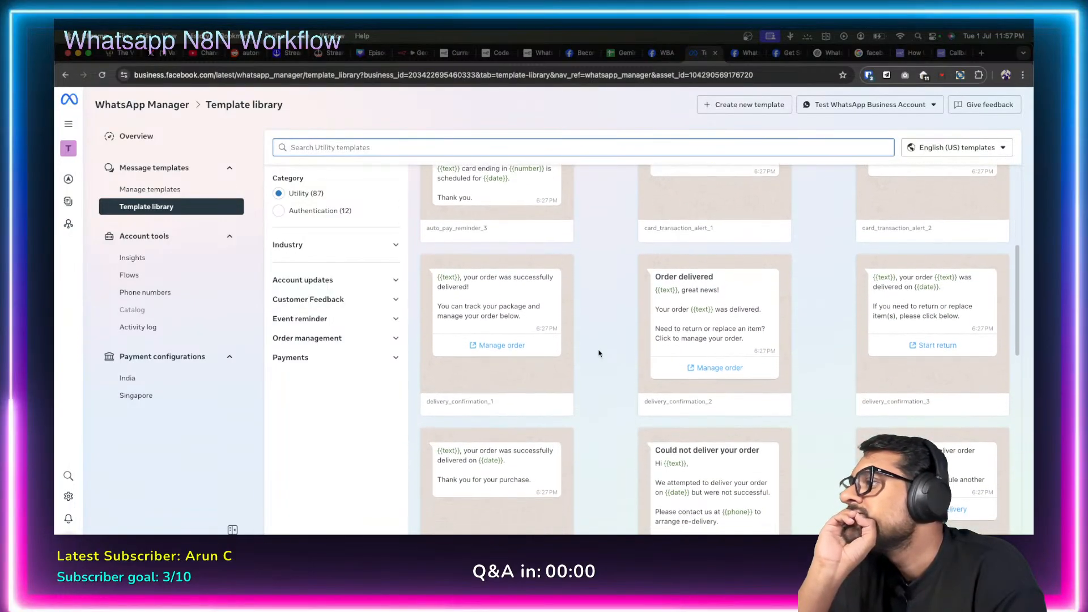
{"action": "scroll", "coordinate": [599, 353], "scroll_direction": "down", "scroll_amount": 7}
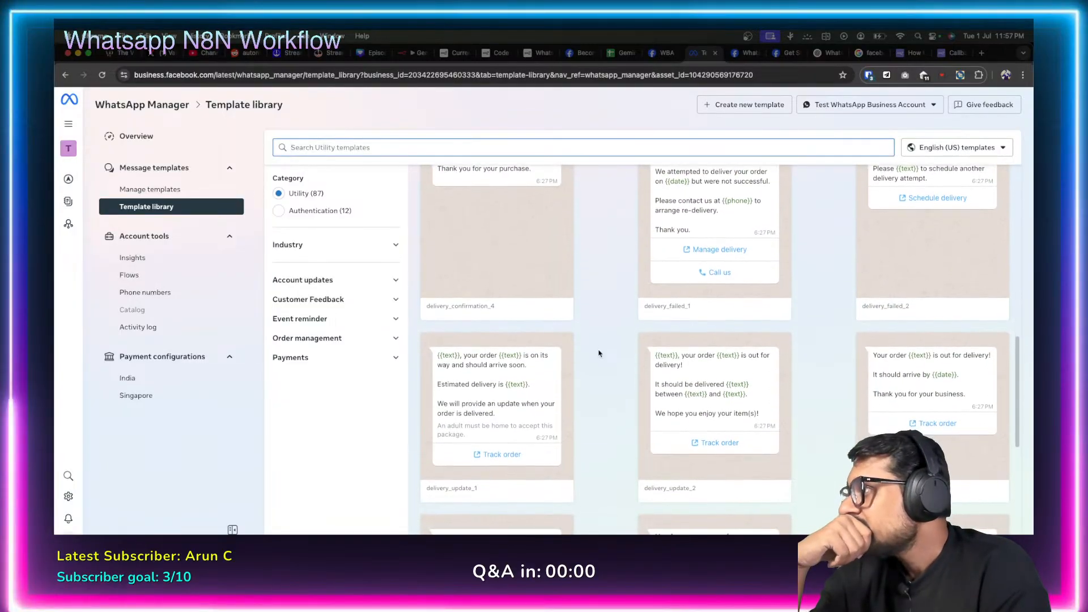
{"action": "scroll", "coordinate": [599, 353], "scroll_direction": "down", "scroll_amount": 7}
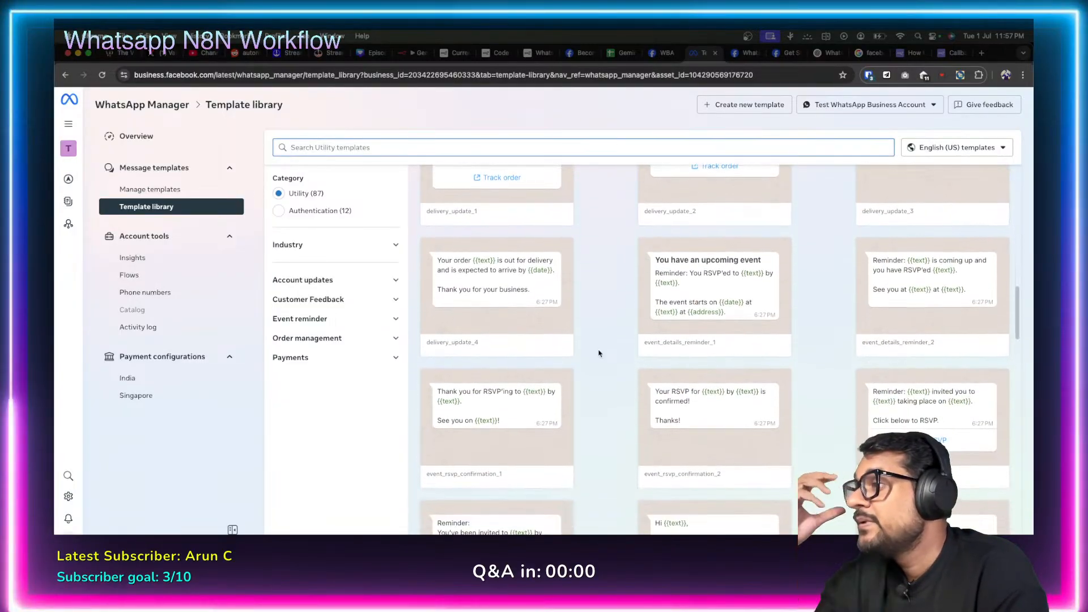
{"action": "scroll", "coordinate": [599, 353], "scroll_direction": "down", "scroll_amount": 7}
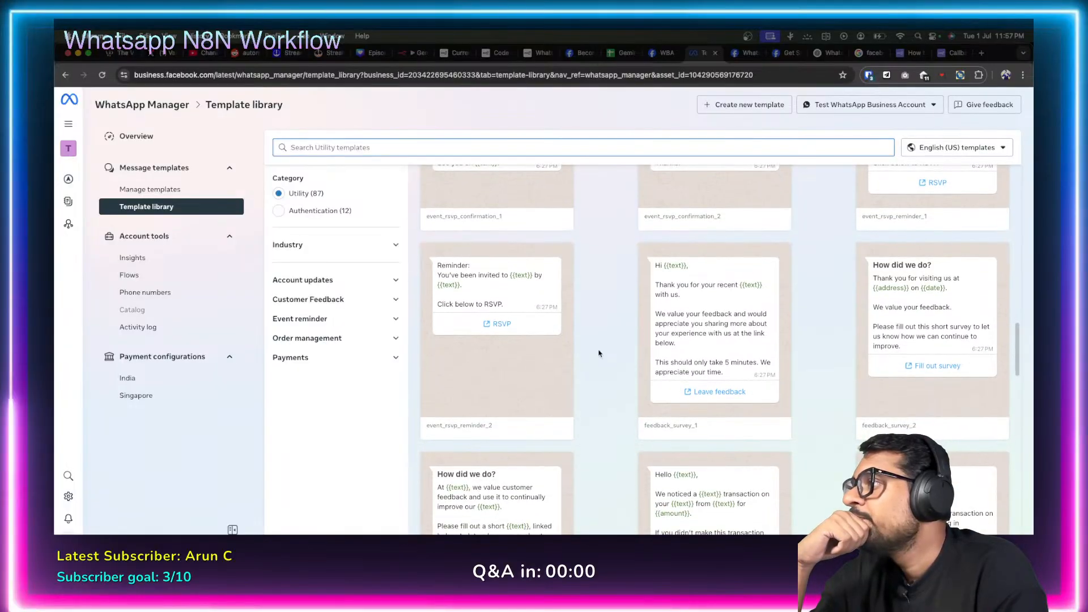
{"action": "scroll", "coordinate": [599, 353], "scroll_direction": "down", "scroll_amount": 6}
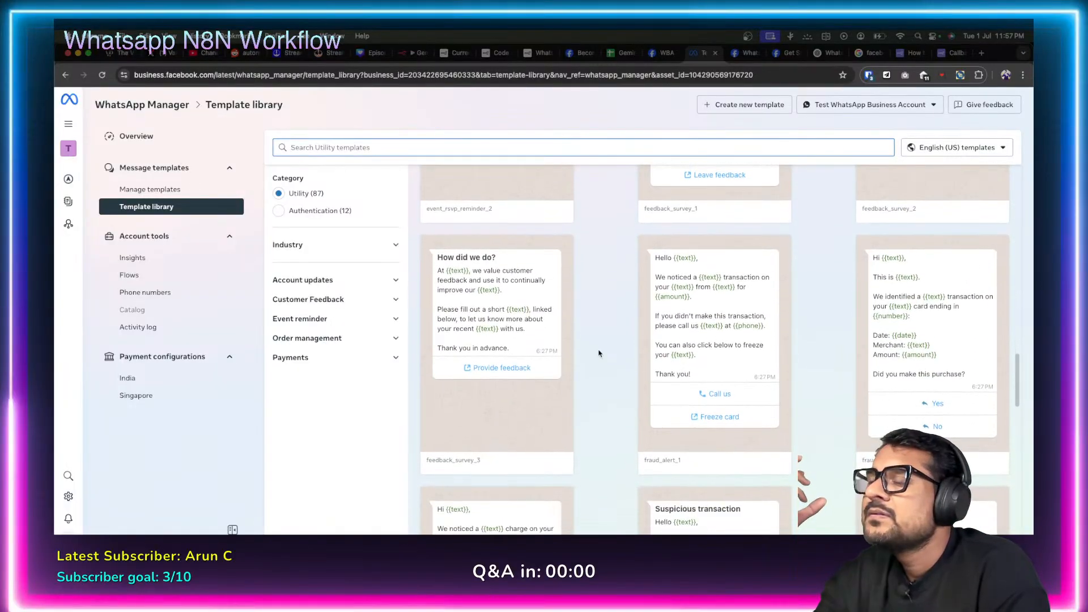
{"action": "scroll", "coordinate": [599, 353], "scroll_direction": "down", "scroll_amount": 4}
{"action": "scroll", "coordinate": [598, 353], "scroll_direction": "down", "scroll_amount": 12}
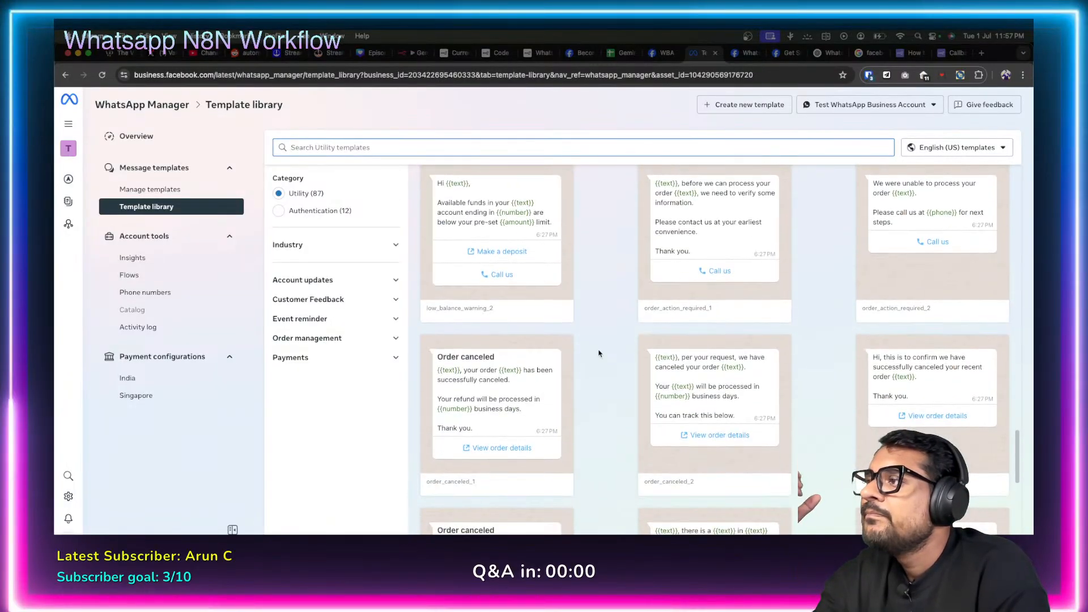
{"action": "scroll", "coordinate": [599, 353], "scroll_direction": "up", "scroll_amount": 15}
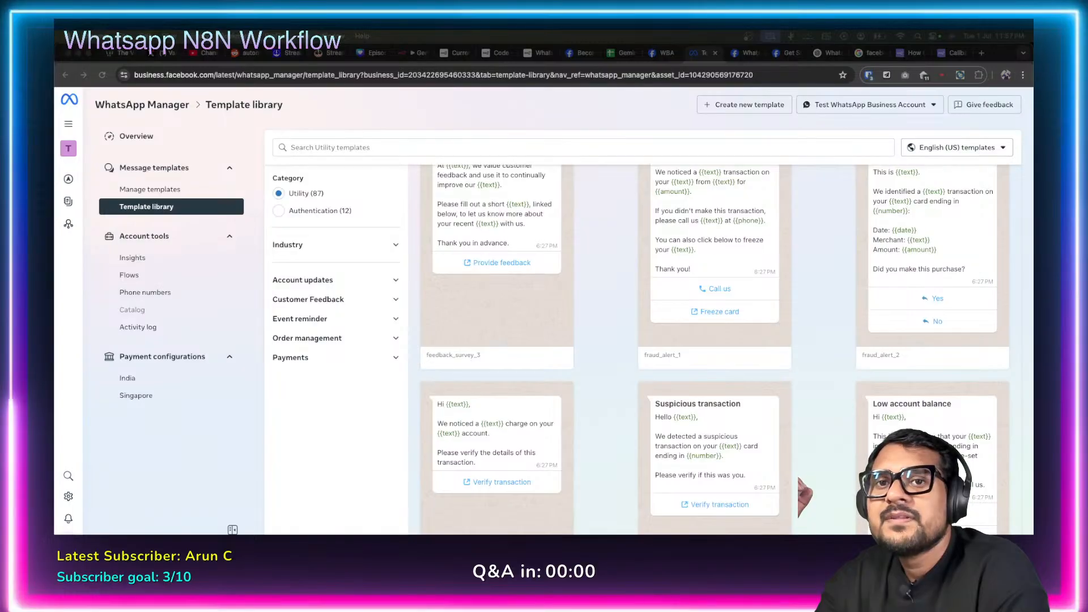
{"action": "scroll", "coordinate": [590, 358], "scroll_direction": "down", "scroll_amount": 12}
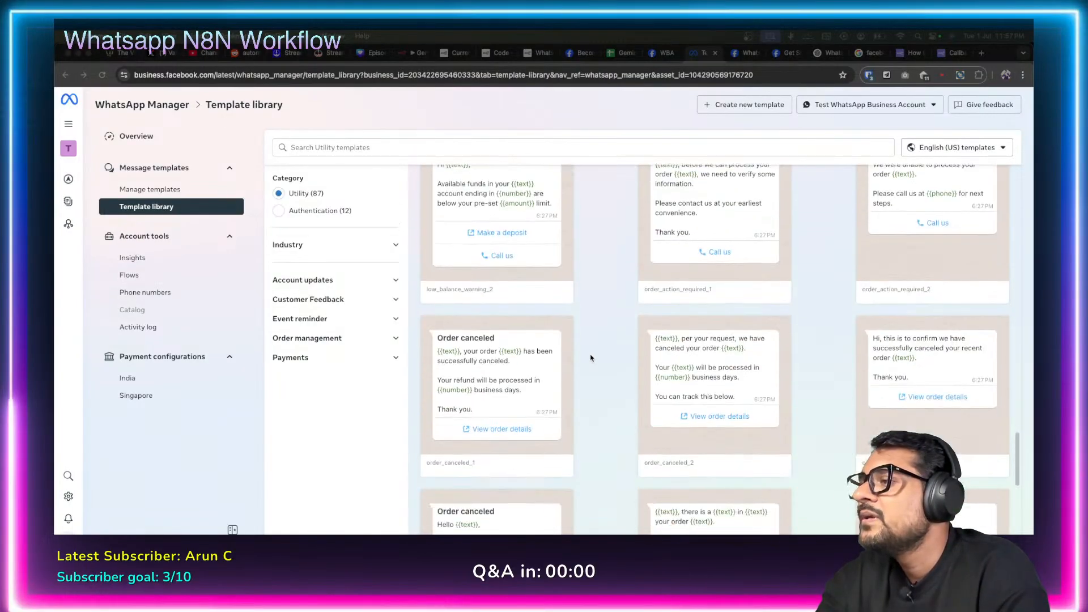
{"action": "scroll", "coordinate": [590, 358], "scroll_direction": "down", "scroll_amount": 5}
{"action": "scroll", "coordinate": [590, 357], "scroll_direction": "up", "scroll_amount": 6}
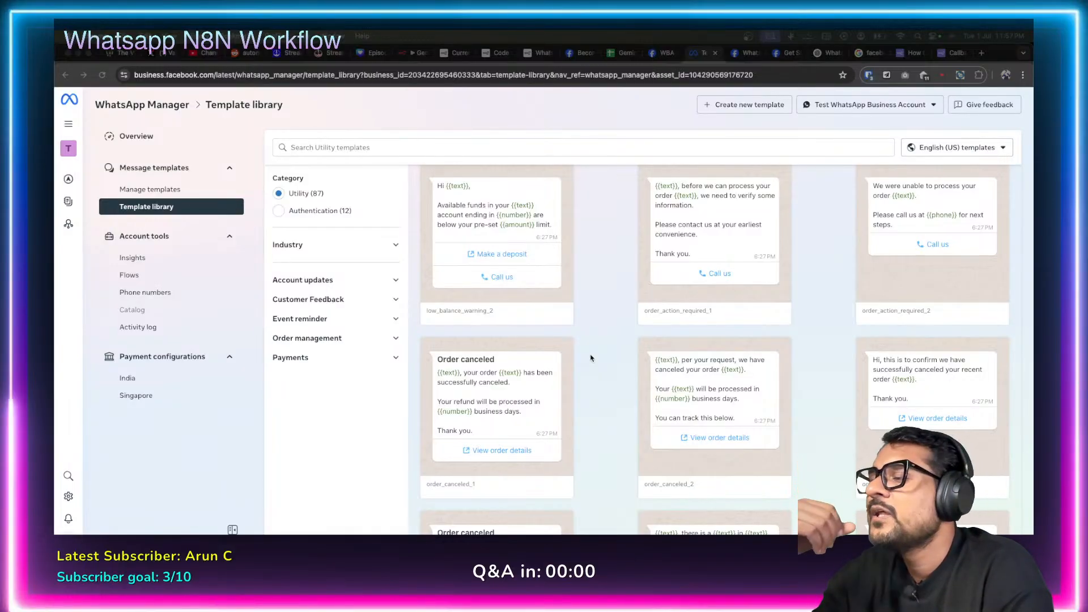
{"action": "scroll", "coordinate": [590, 357], "scroll_direction": "down", "scroll_amount": 8}
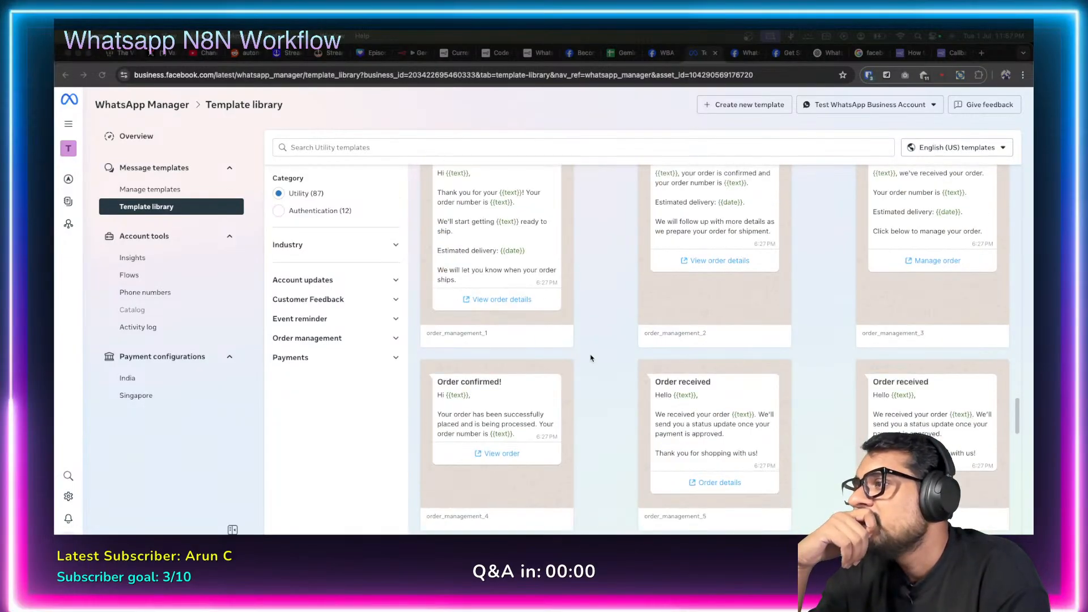
{"action": "scroll", "coordinate": [590, 357], "scroll_direction": "down", "scroll_amount": 3}
{"action": "scroll", "coordinate": [615, 358], "scroll_direction": "down", "scroll_amount": 6}
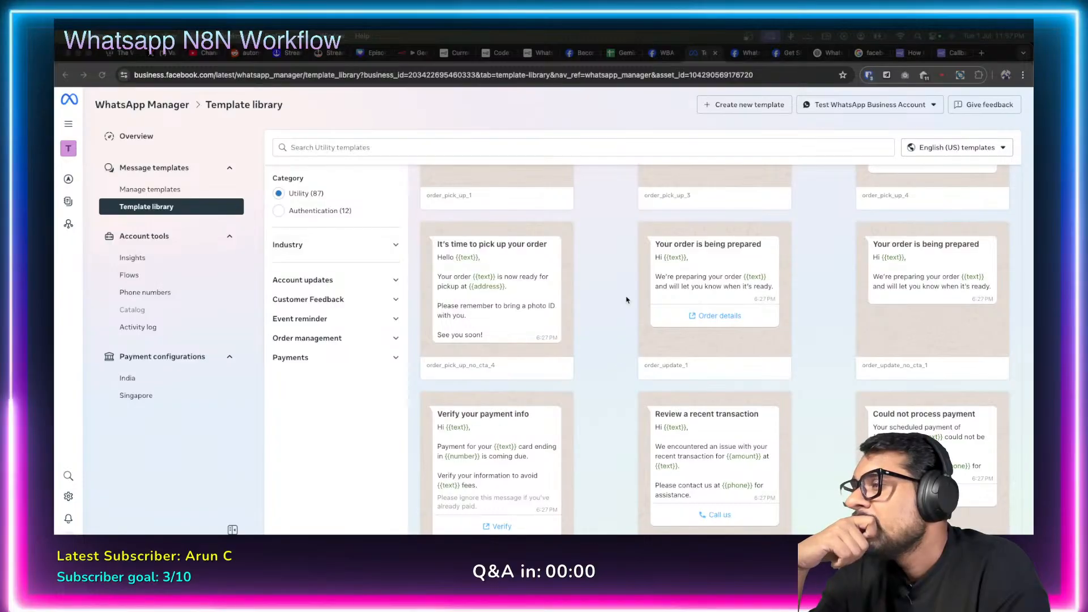
{"action": "scroll", "coordinate": [612, 305], "scroll_direction": "down", "scroll_amount": 10}
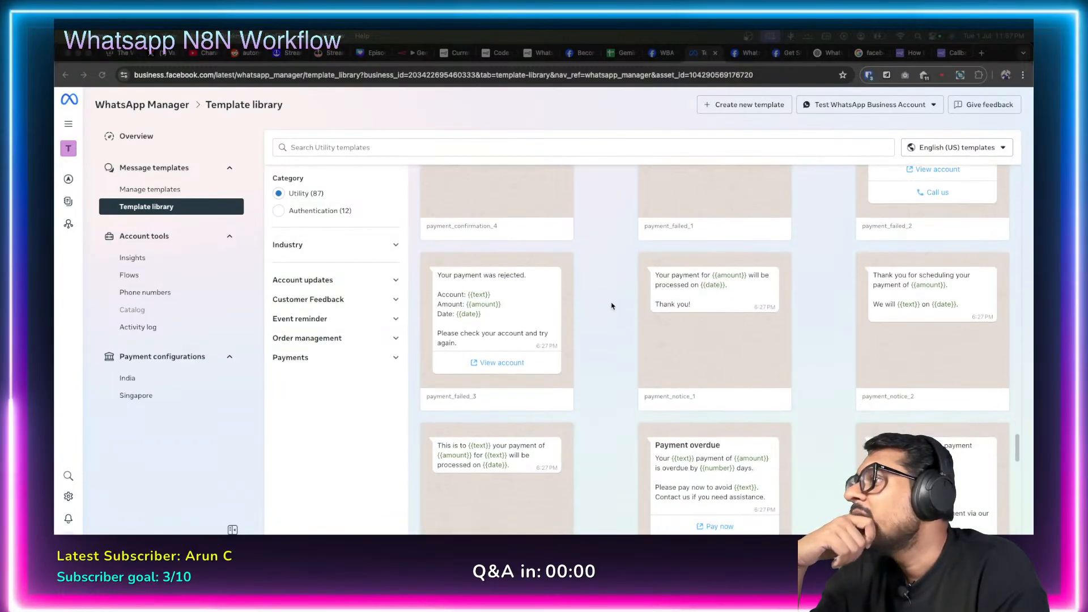
{"action": "scroll", "coordinate": [611, 306], "scroll_direction": "down", "scroll_amount": 3}
{"action": "scroll", "coordinate": [611, 306], "scroll_direction": "up", "scroll_amount": 20}
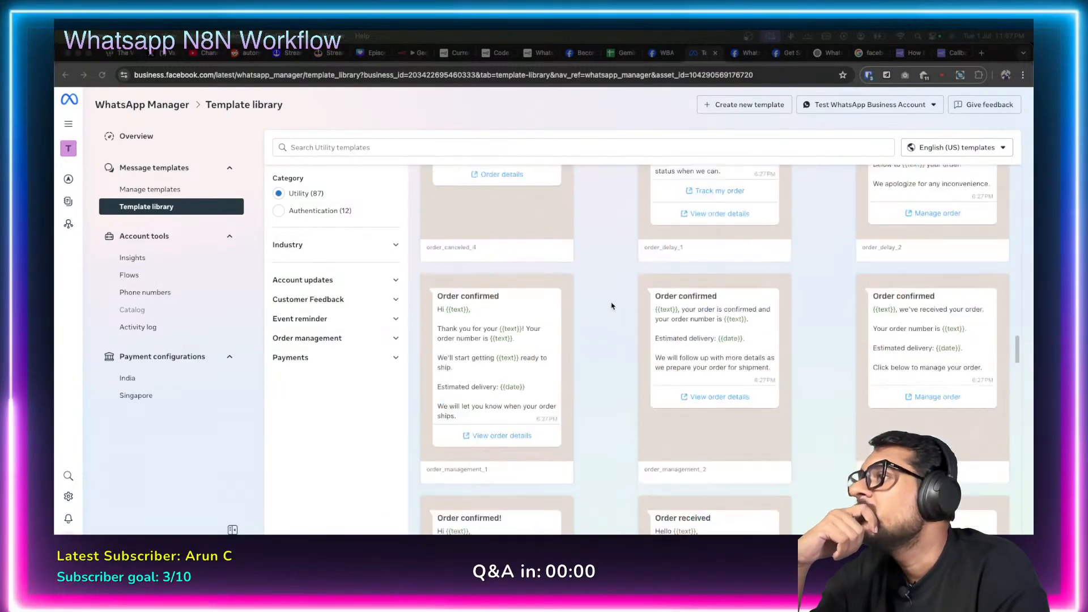
Search 'form', clear it, then filter to Customer Feedback > Feedback survey templates.
{"action": "left_click", "coordinate": [406, 149]}
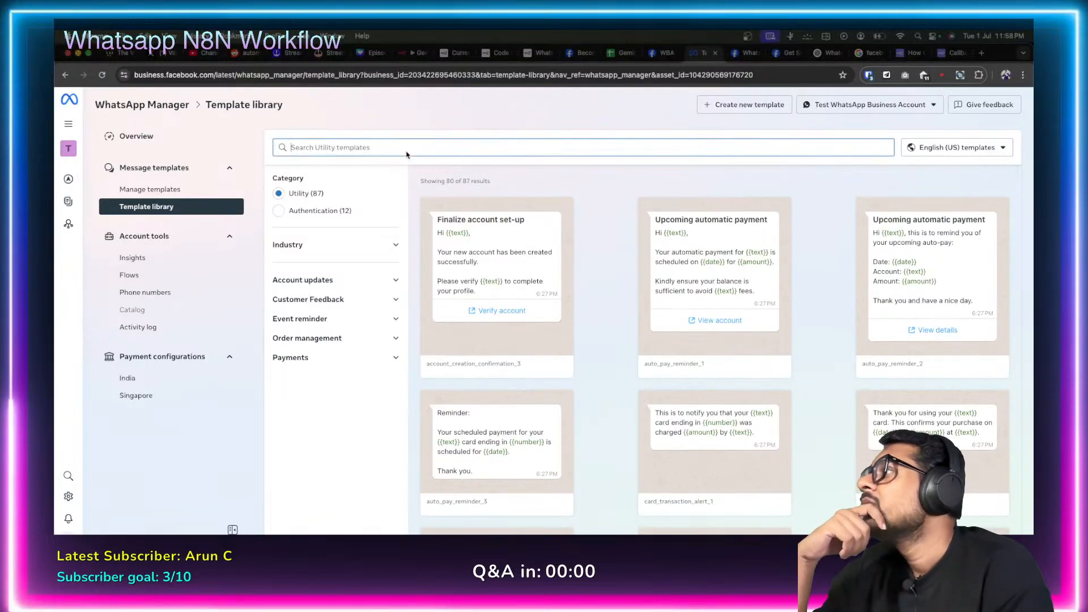
{"action": "type", "text": "form"}
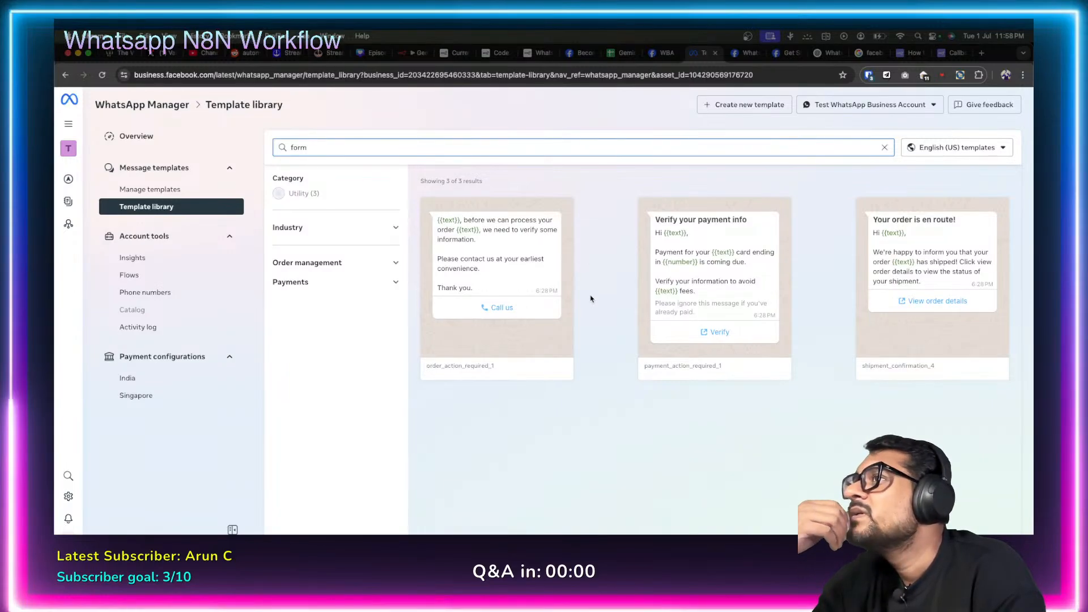
{"action": "left_click", "coordinate": [884, 149]}
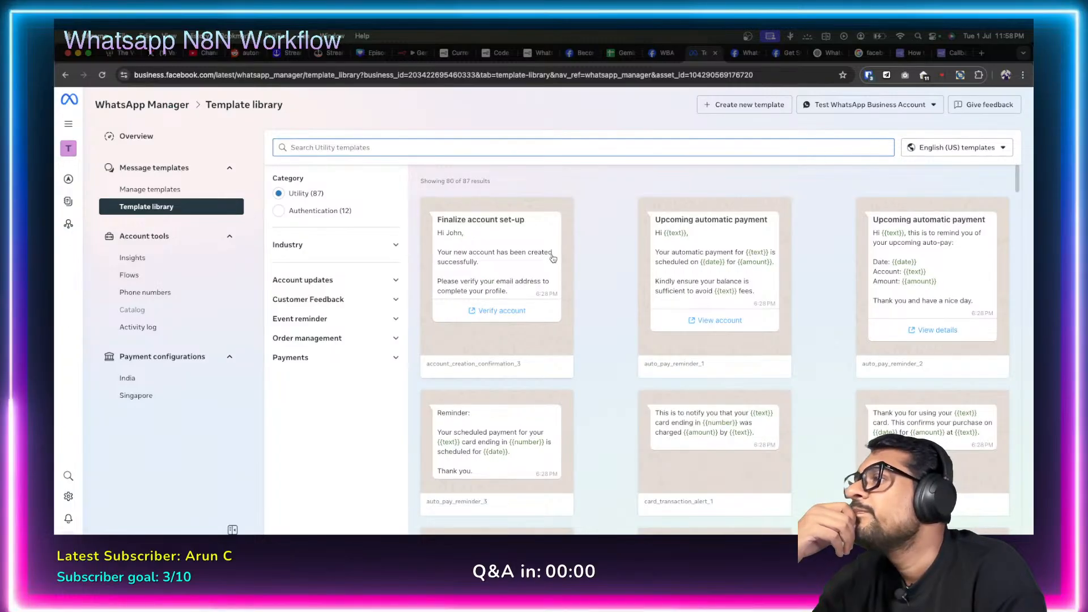
{"action": "scroll", "coordinate": [602, 313], "scroll_direction": "down", "scroll_amount": 3}
{"action": "scroll", "coordinate": [602, 313], "scroll_direction": "down", "scroll_amount": 15}
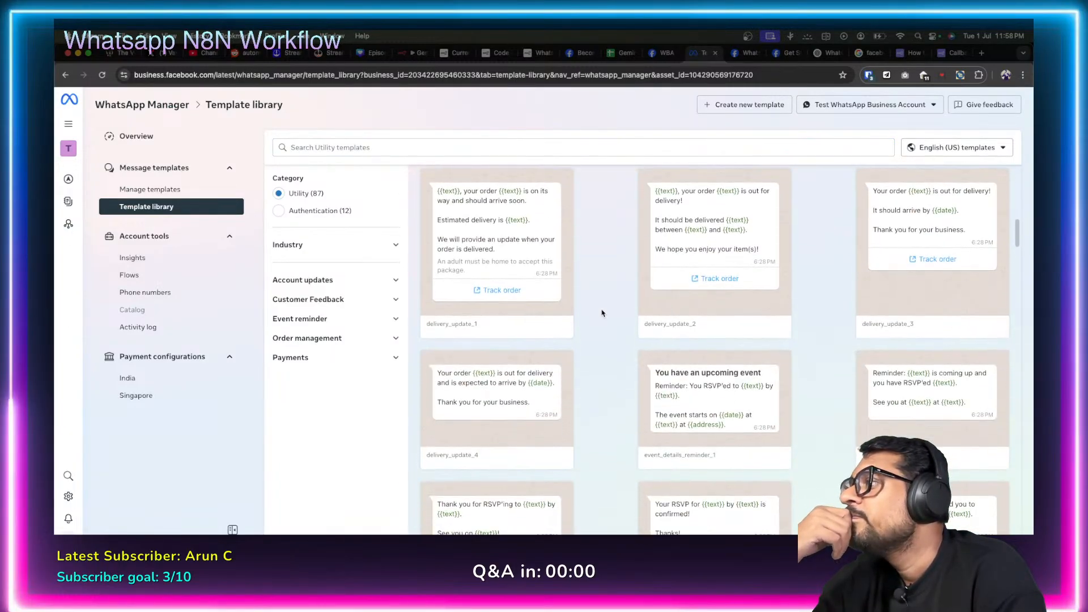
{"action": "scroll", "coordinate": [602, 313], "scroll_direction": "up", "scroll_amount": 15}
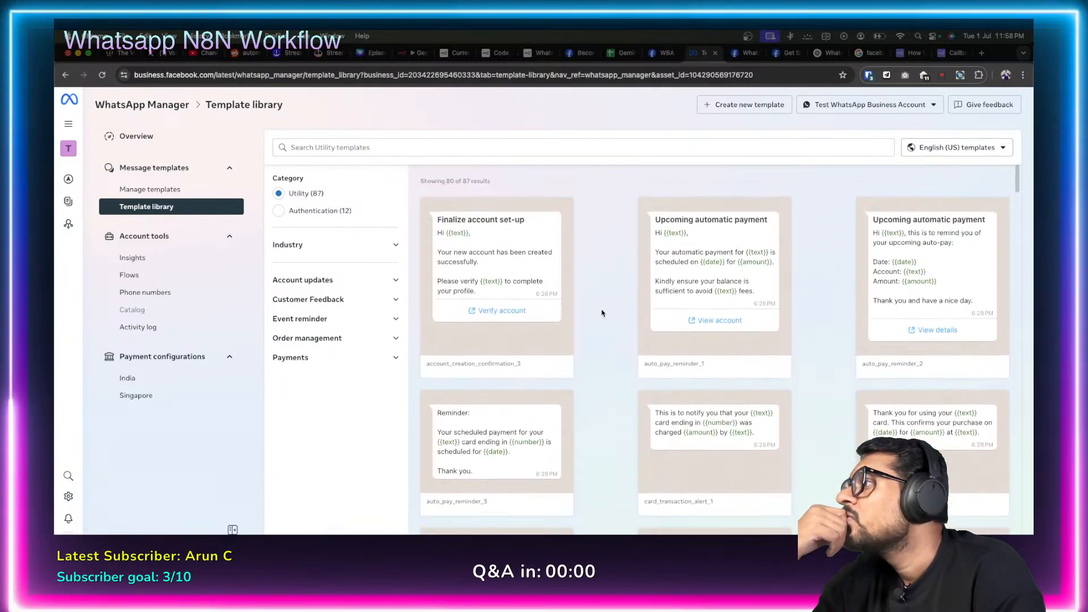
{"action": "left_click", "coordinate": [395, 302]}
{"action": "left_click", "coordinate": [291, 324]}
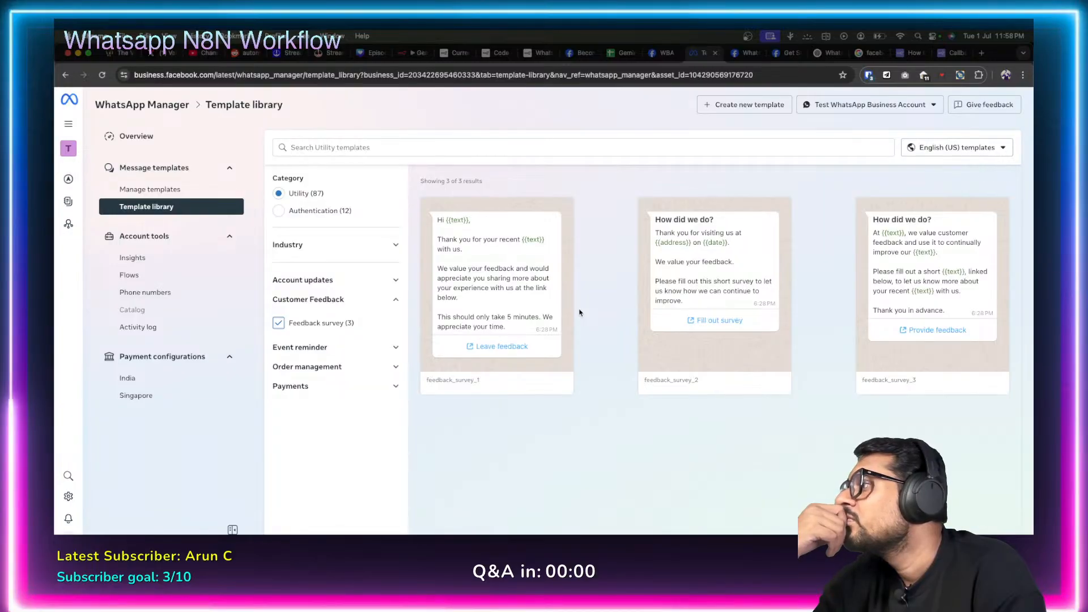
{"action": "left_click", "coordinate": [391, 350]}
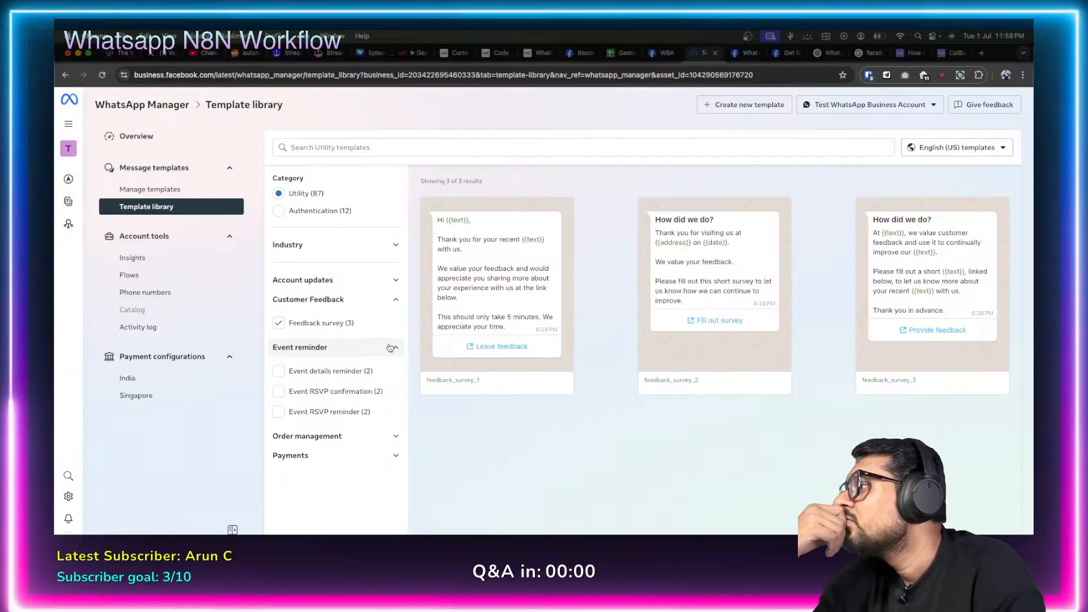
{"action": "left_click", "coordinate": [391, 280]}
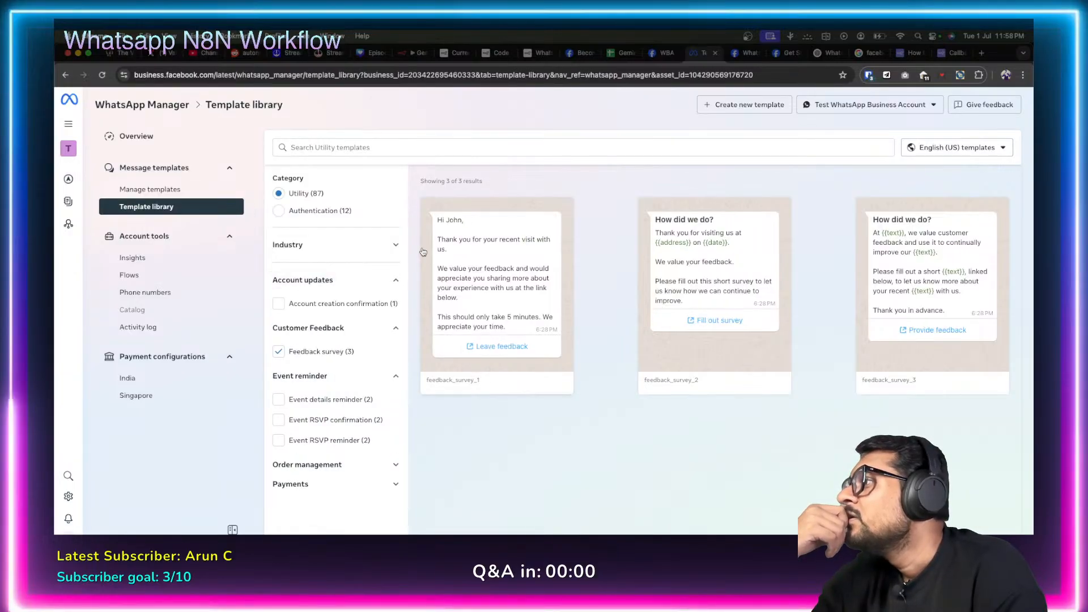
{"action": "left_click", "coordinate": [391, 244]}
{"action": "left_click", "coordinate": [390, 245]}
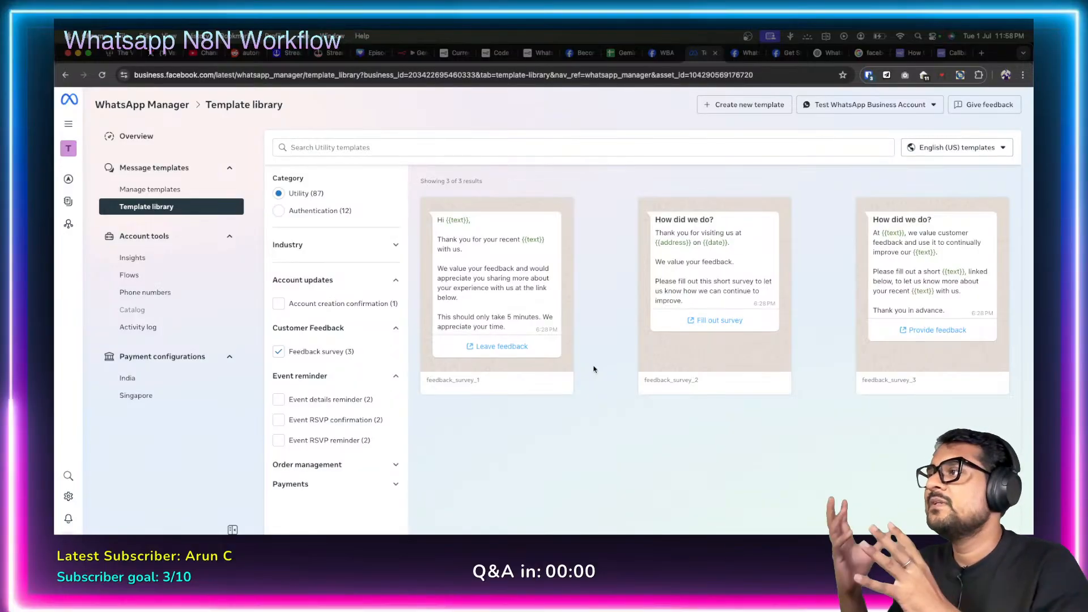
Create a new template in the Marketing category with the Default type and proceed to editing.
{"action": "left_click", "coordinate": [743, 106]}
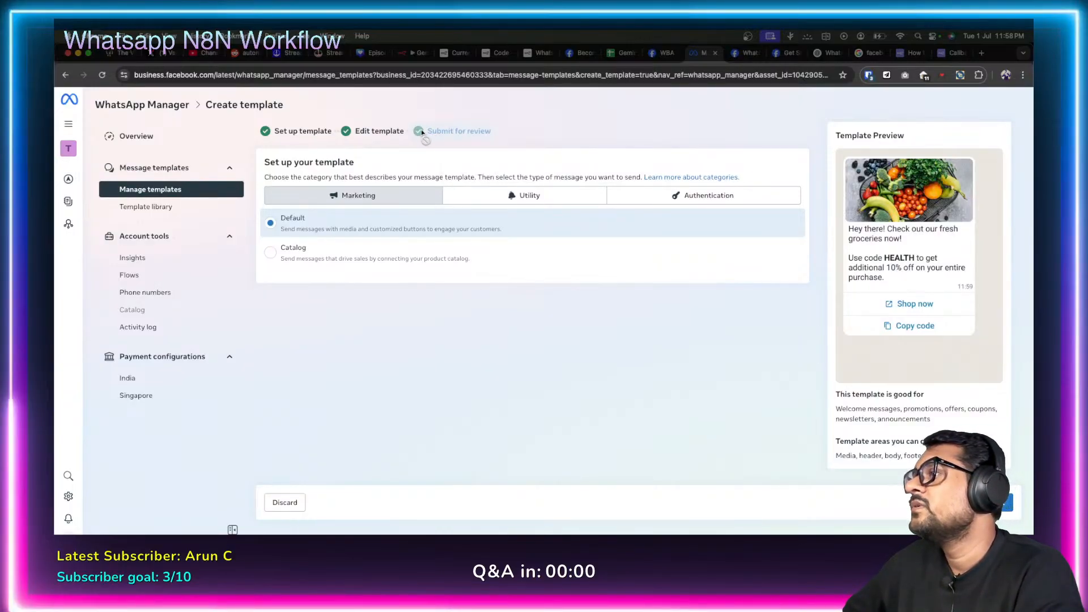
{"action": "left_click", "coordinate": [522, 196]}
{"action": "left_click", "coordinate": [310, 197]}
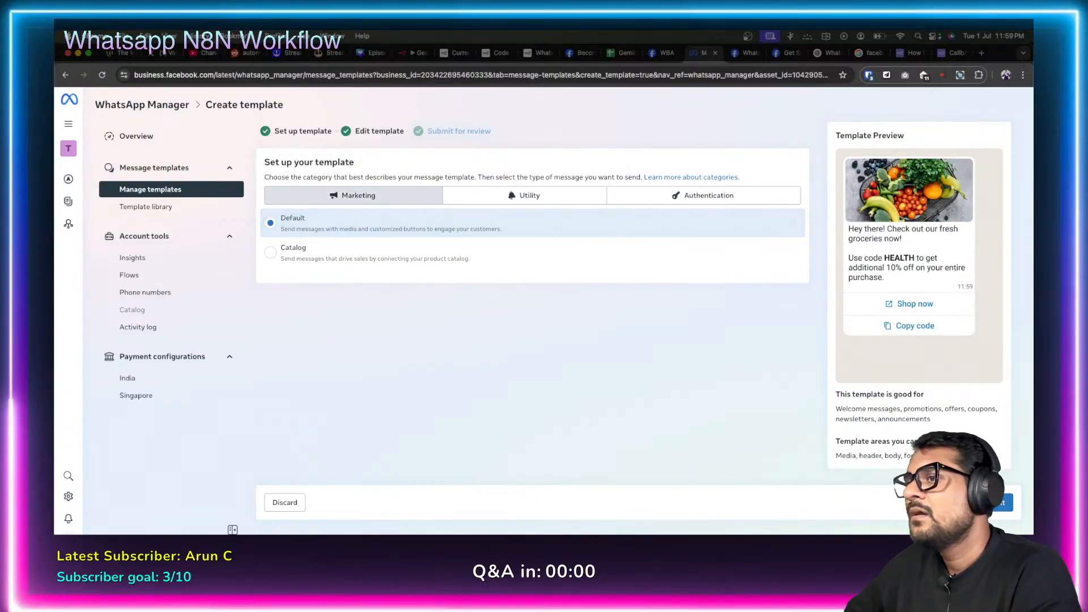
{"action": "left_click", "coordinate": [996, 503]}
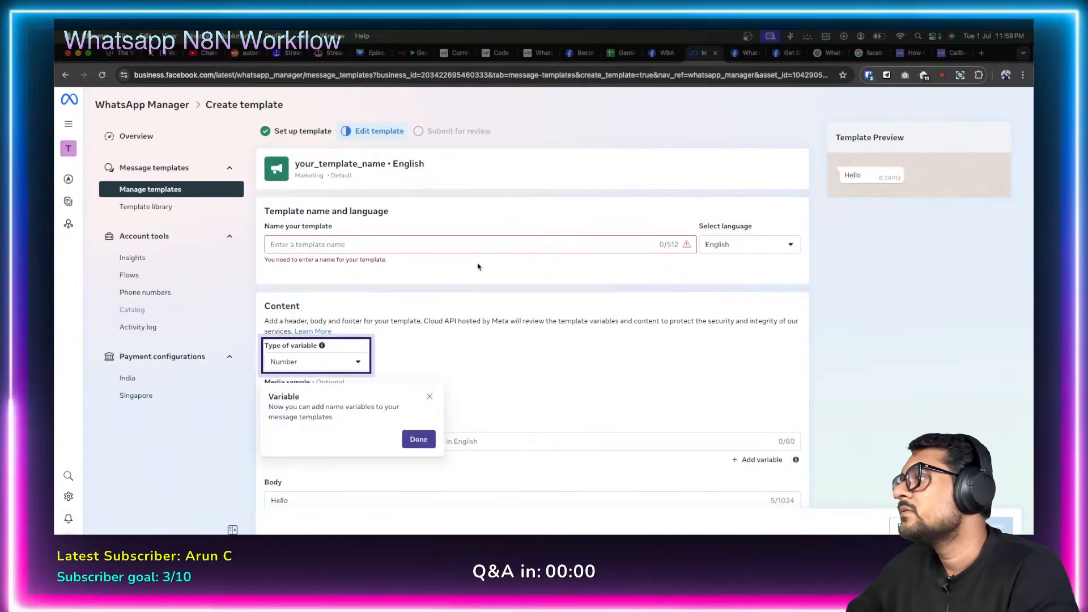
Name the new template 'form_submission'.
{"action": "left_click", "coordinate": [426, 239]}
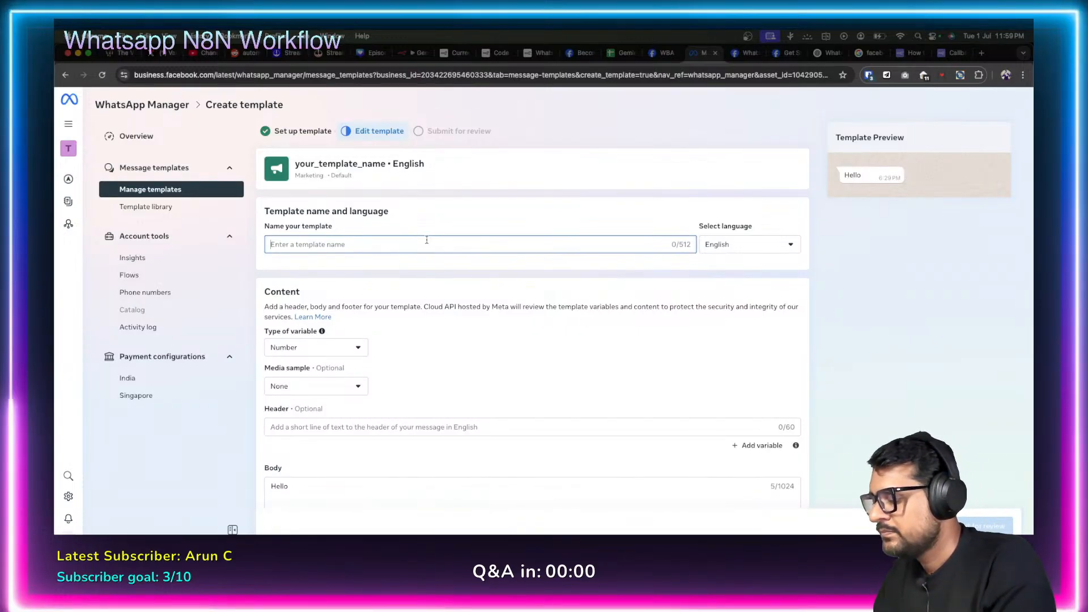
{"action": "type", "text": "form_subm"}
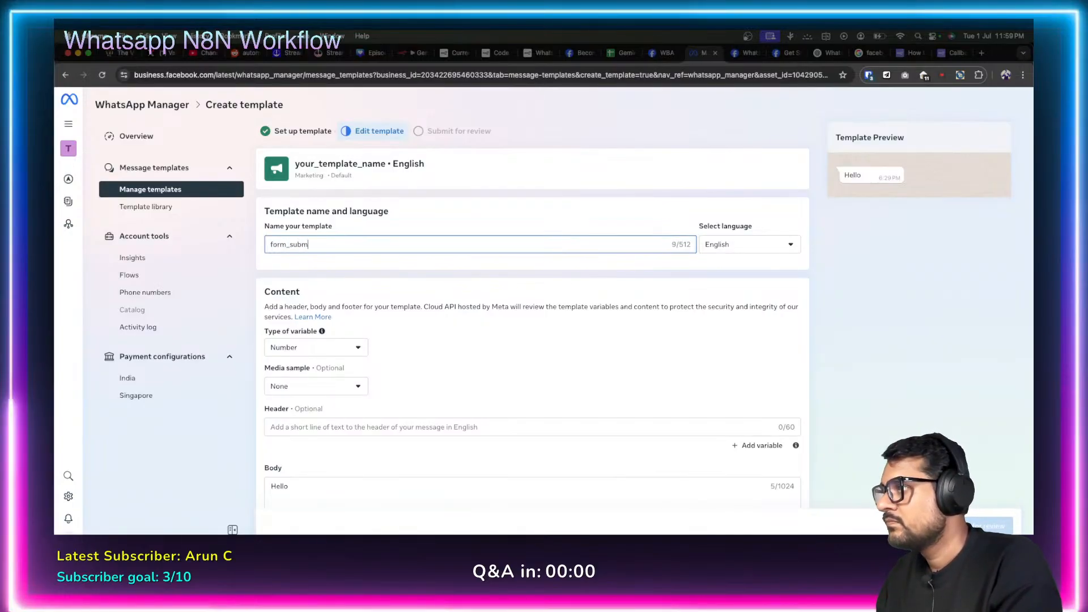
{"action": "type", "text": "ission"}
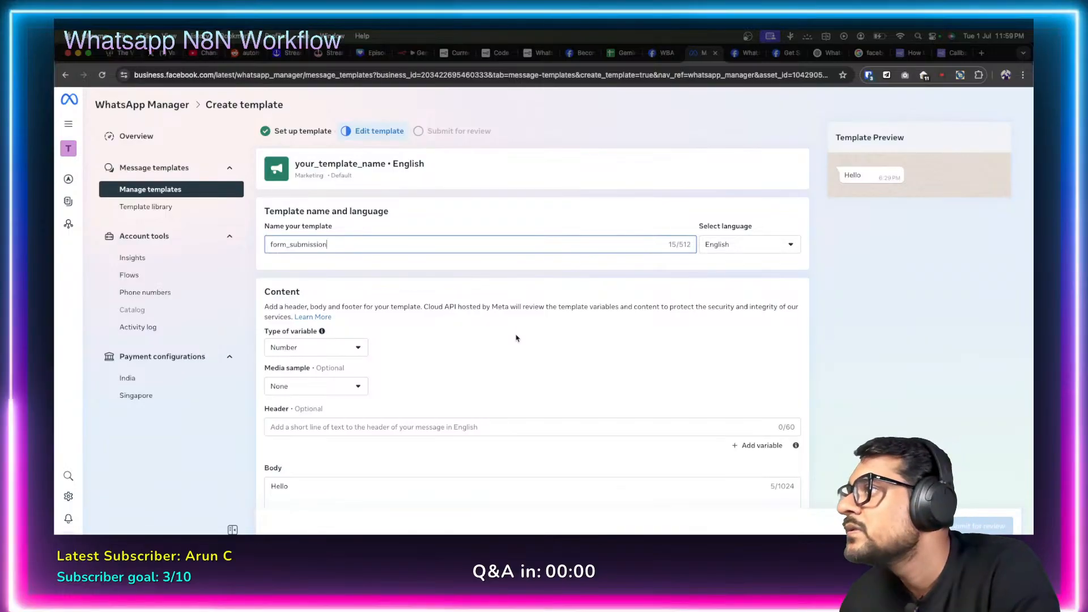
{"action": "scroll", "coordinate": [517, 339], "scroll_direction": "down", "scroll_amount": 1}
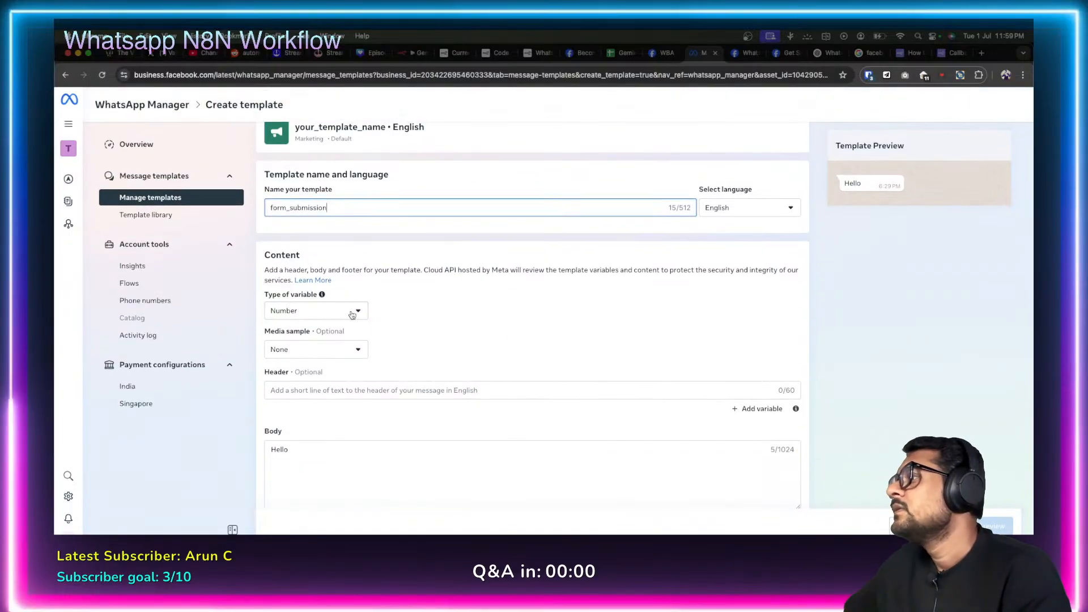
Set the variable type to Name, keep media sample None, and place the cursor after Hello in the body.
{"action": "left_click", "coordinate": [358, 313]}
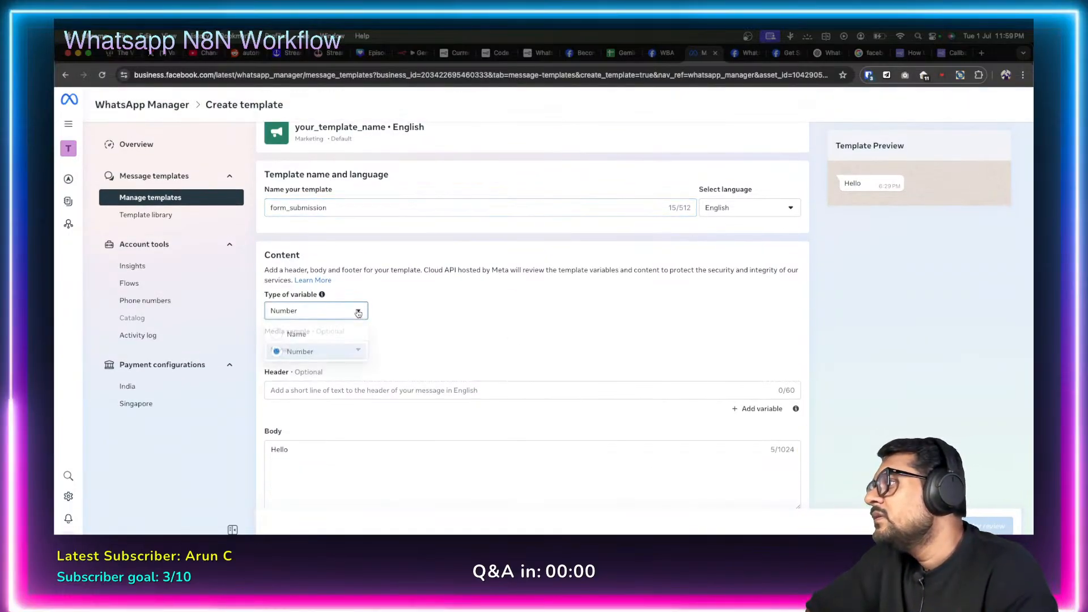
{"action": "left_click", "coordinate": [359, 337]}
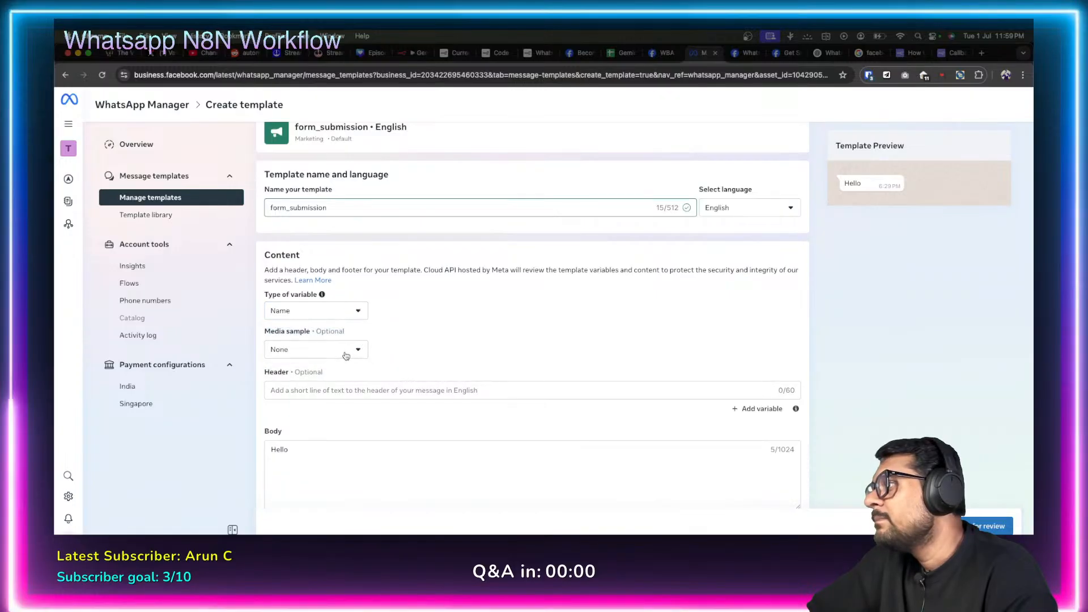
{"action": "left_click", "coordinate": [346, 355]}
{"action": "left_click", "coordinate": [283, 372]}
{"action": "scroll", "coordinate": [424, 332], "scroll_direction": "down", "scroll_amount": 2}
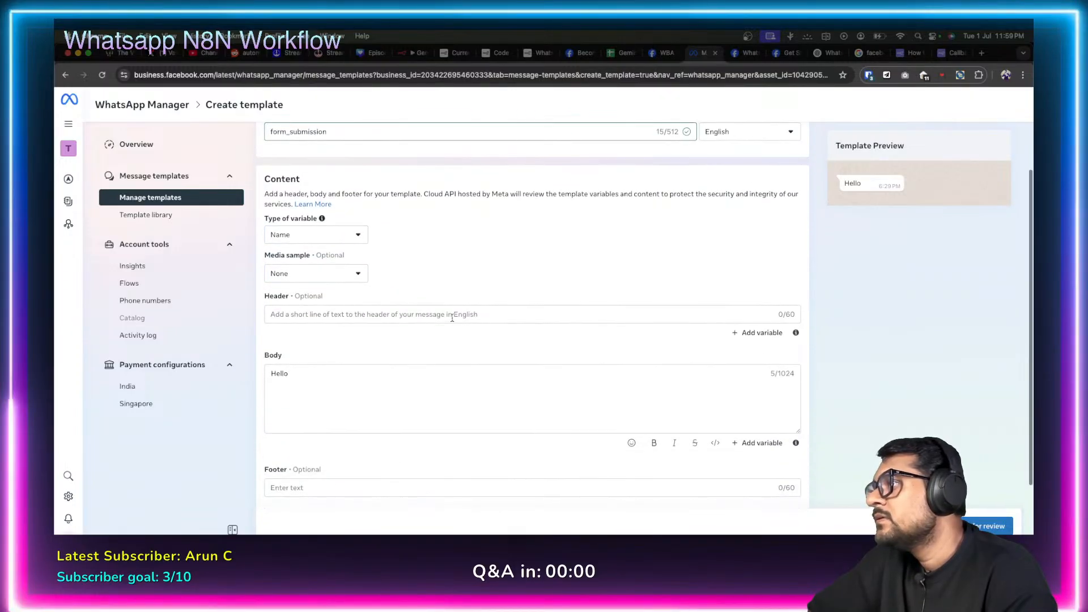
{"action": "left_click", "coordinate": [451, 316]}
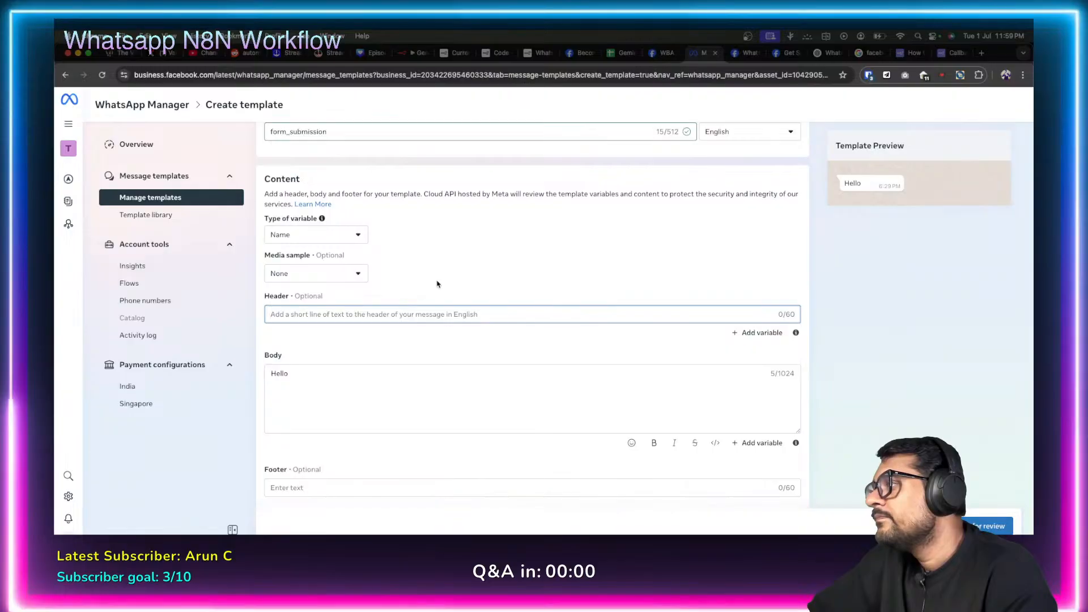
{"action": "scroll", "coordinate": [443, 300], "scroll_direction": "down", "scroll_amount": 1}
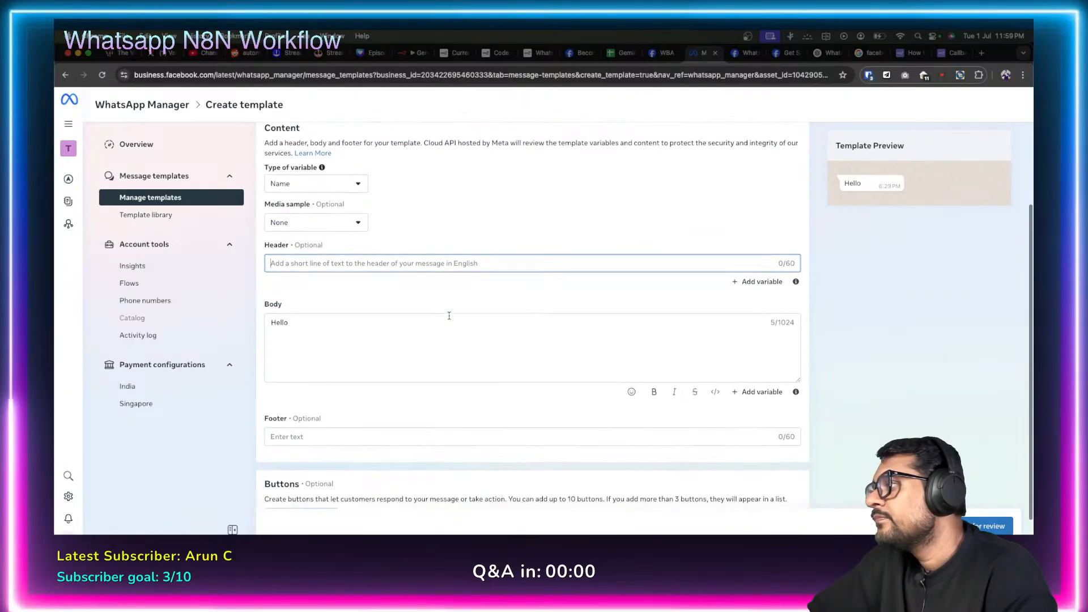
{"action": "left_click", "coordinate": [332, 323]}
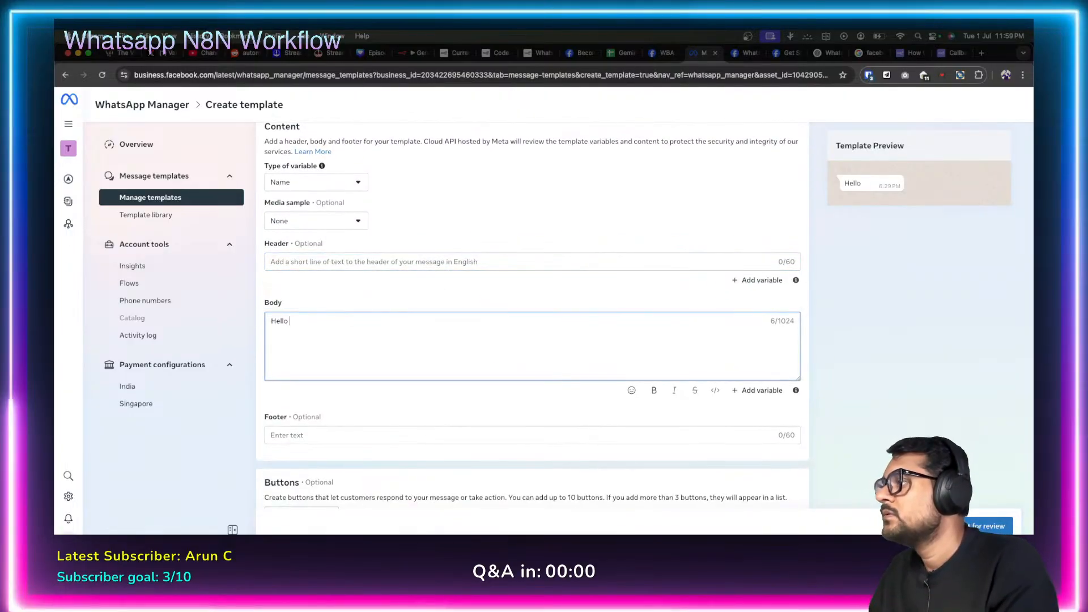
{"action": "scroll", "coordinate": [381, 389], "scroll_direction": "down", "scroll_amount": 2}
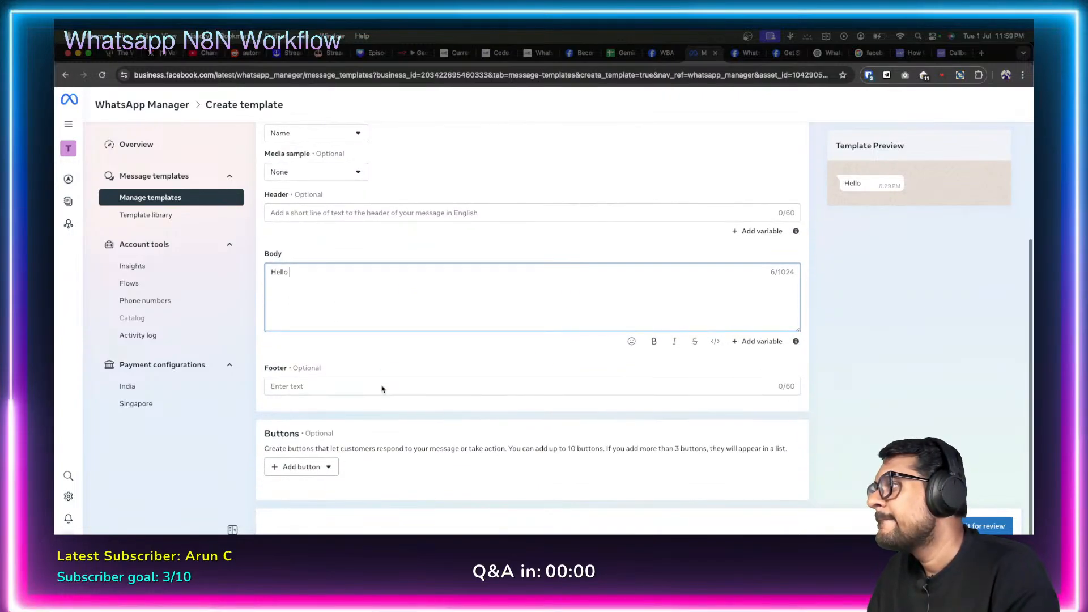
{"action": "scroll", "coordinate": [382, 389], "scroll_direction": "up", "scroll_amount": 1}
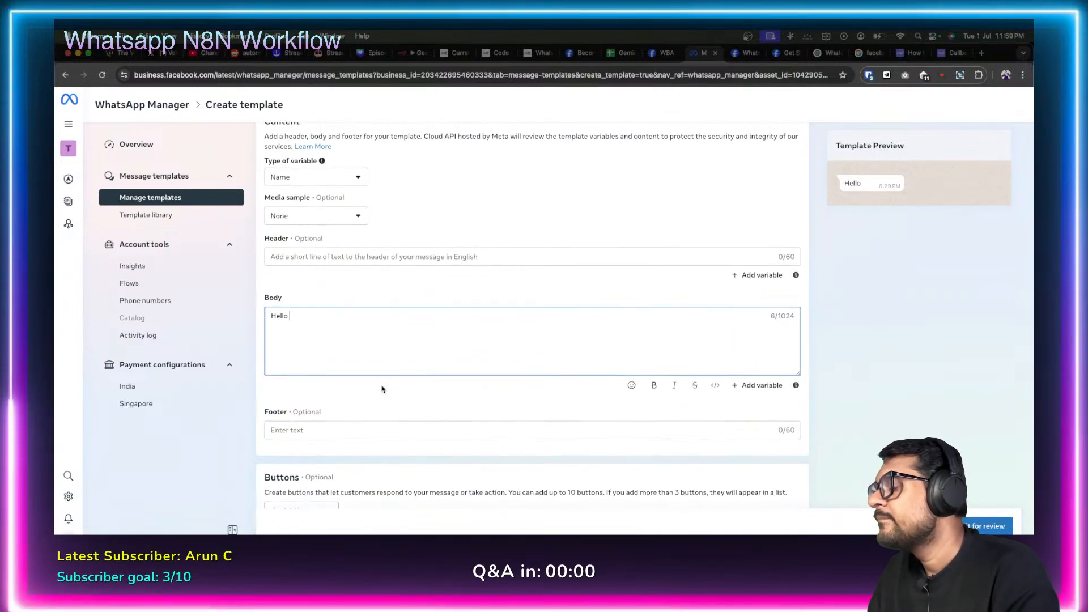
Write the body as 'Hello, {{name}} has submitted your form' and return to the n8n workflow.
{"action": "type", "text": "{{"}
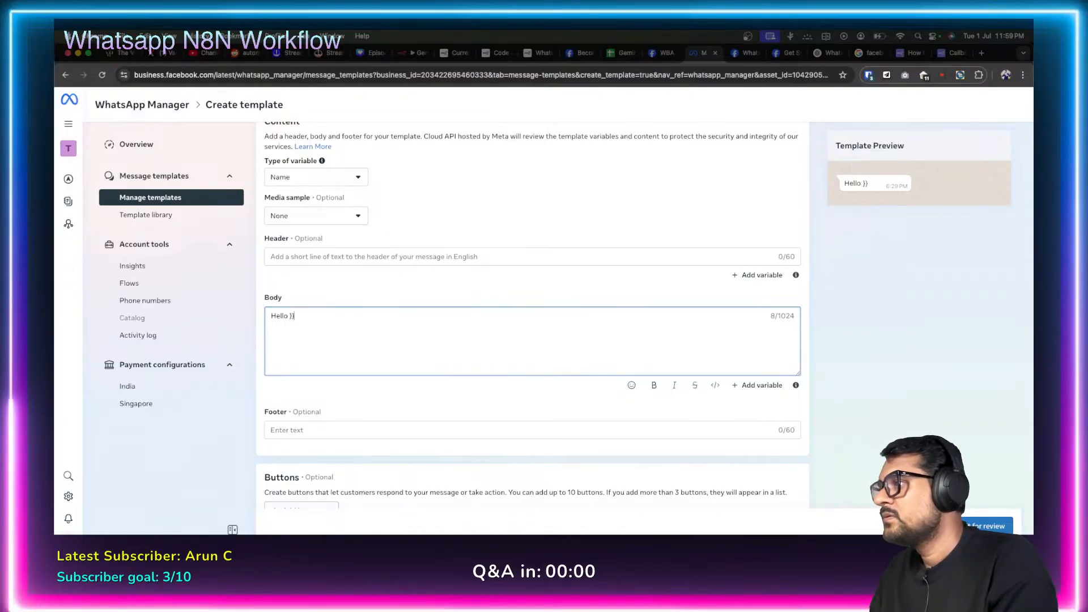
{"action": "key", "text": "BackSpace"}
{"action": "key", "text": "BackSpace"}
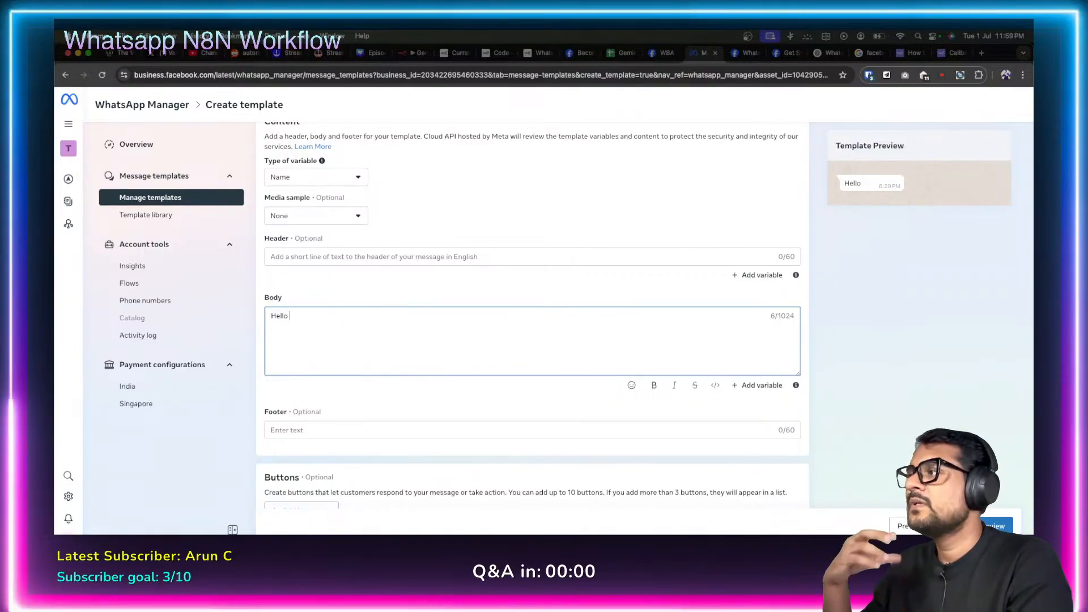
{"action": "key", "text": "BackSpace"}
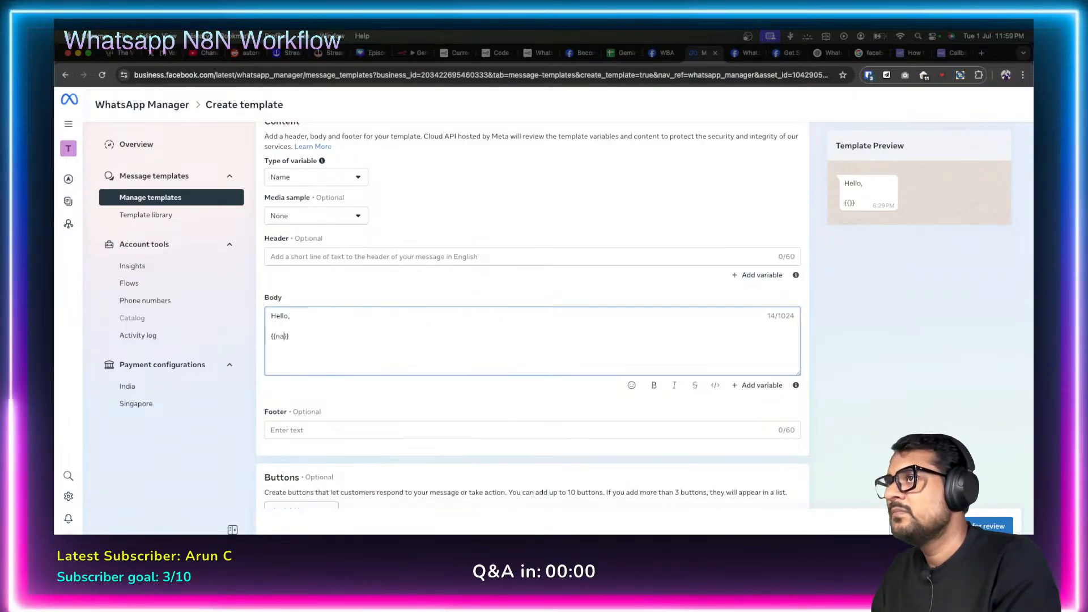
{"action": "type", "text": "e"}
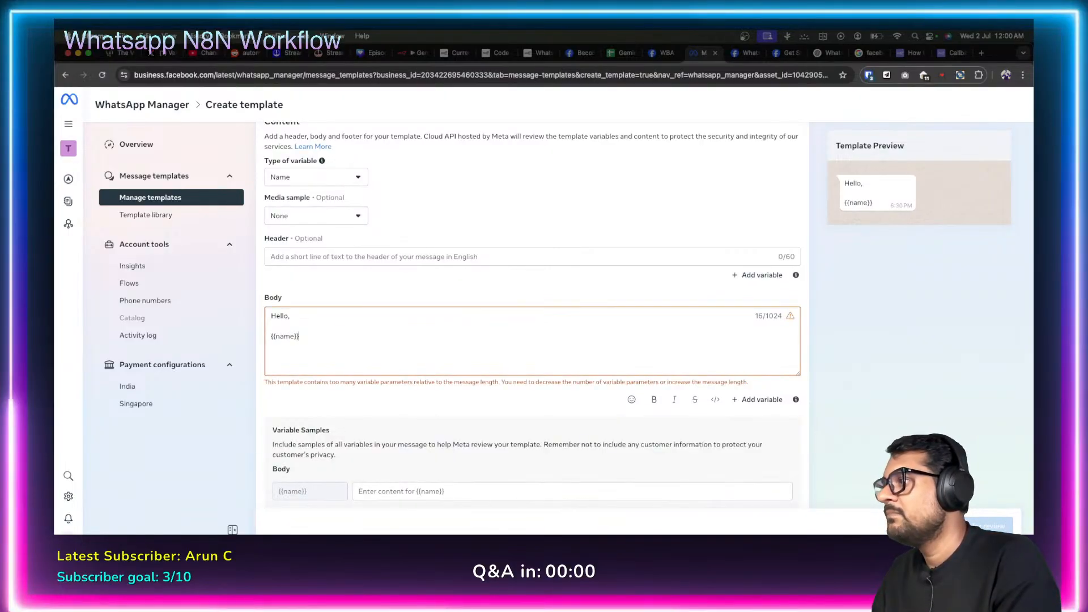
{"action": "type", "text": " has"}
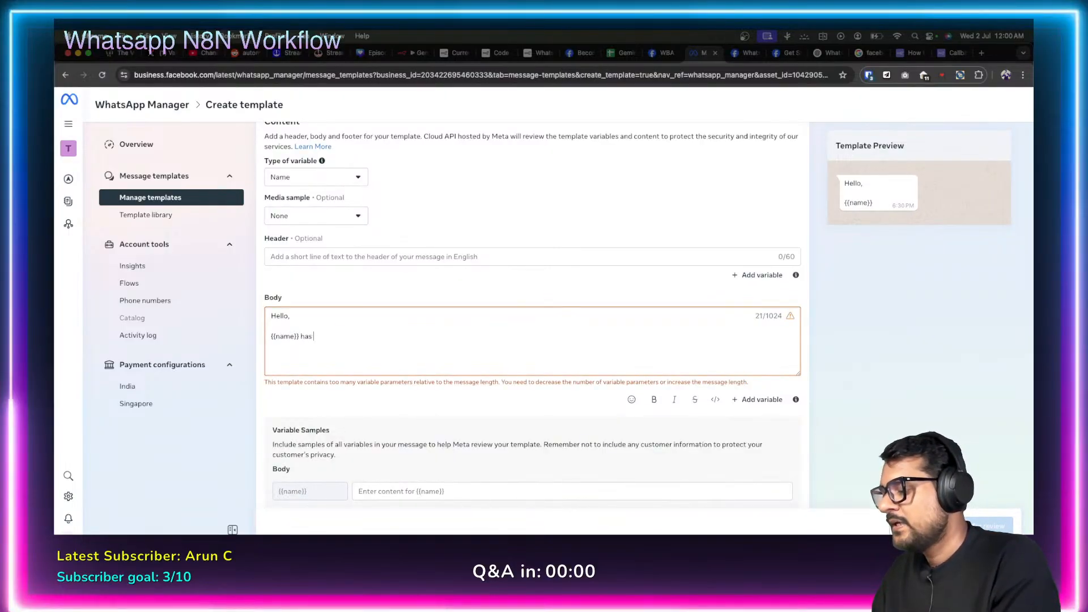
{"action": "type", "text": " sen"}
{"action": "key", "text": "BackSpace"}
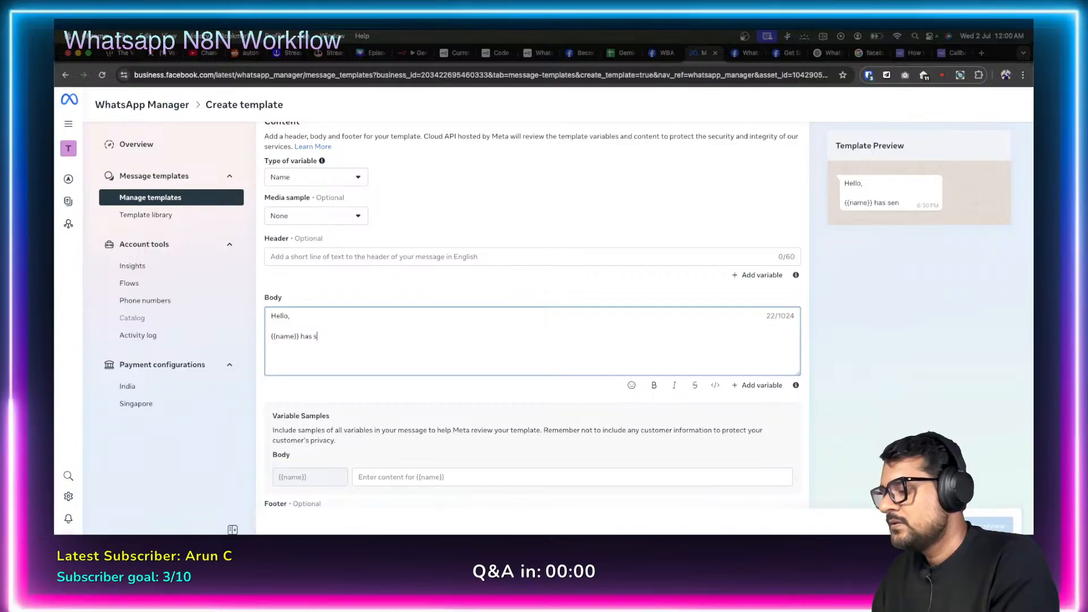
{"action": "type", "text": "ubmitted"}
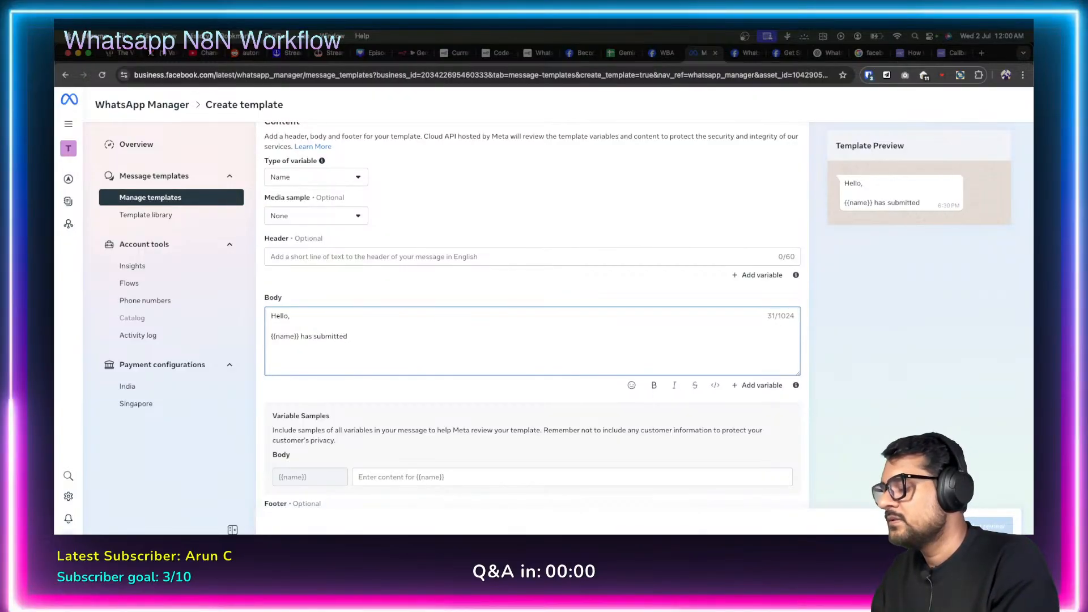
{"action": "type", "text": " your form"}
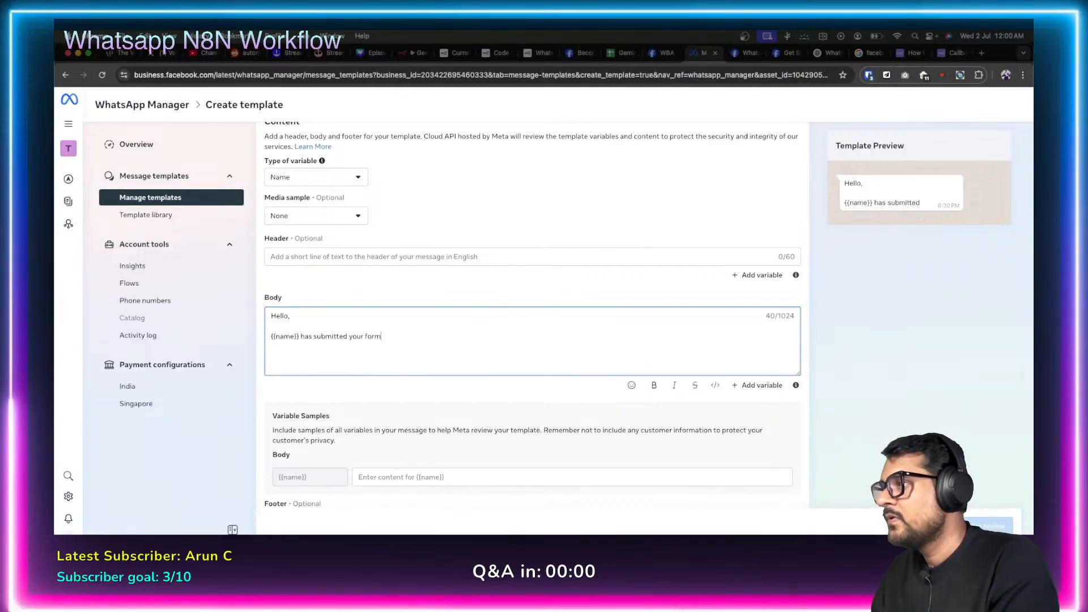
{"action": "left_click", "coordinate": [409, 52]}
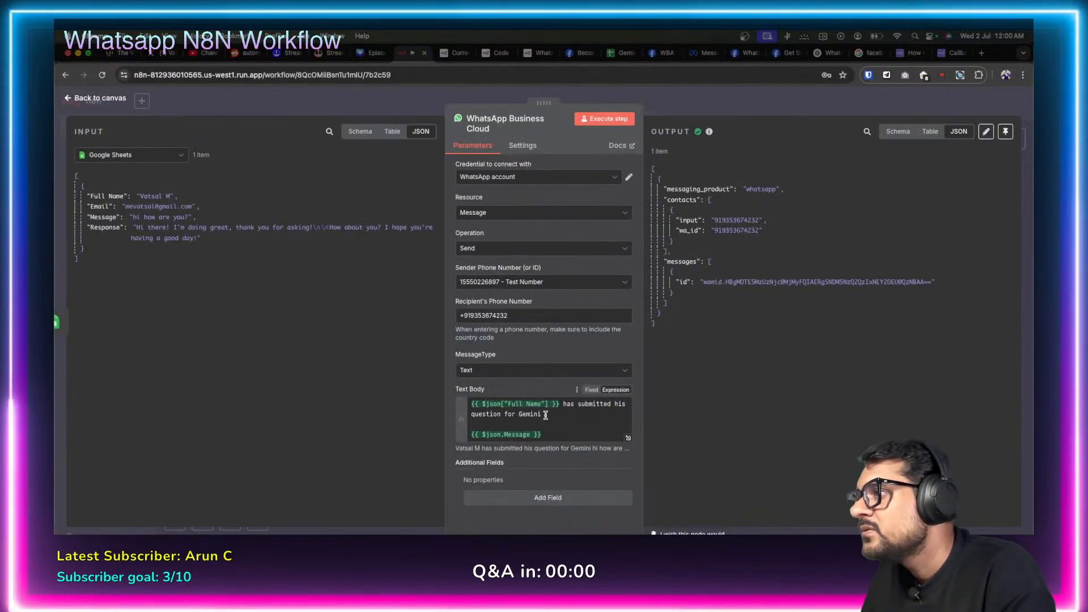
Select the 'has submitted his question' wording in the WhatsApp node's Text Body, then return to the form_submission template.
{"action": "left_click", "coordinate": [545, 415]}
{"action": "left_click_drag", "start_coordinate": [563, 403], "coordinate": [568, 417]}
{"action": "key", "text": "super+c"}
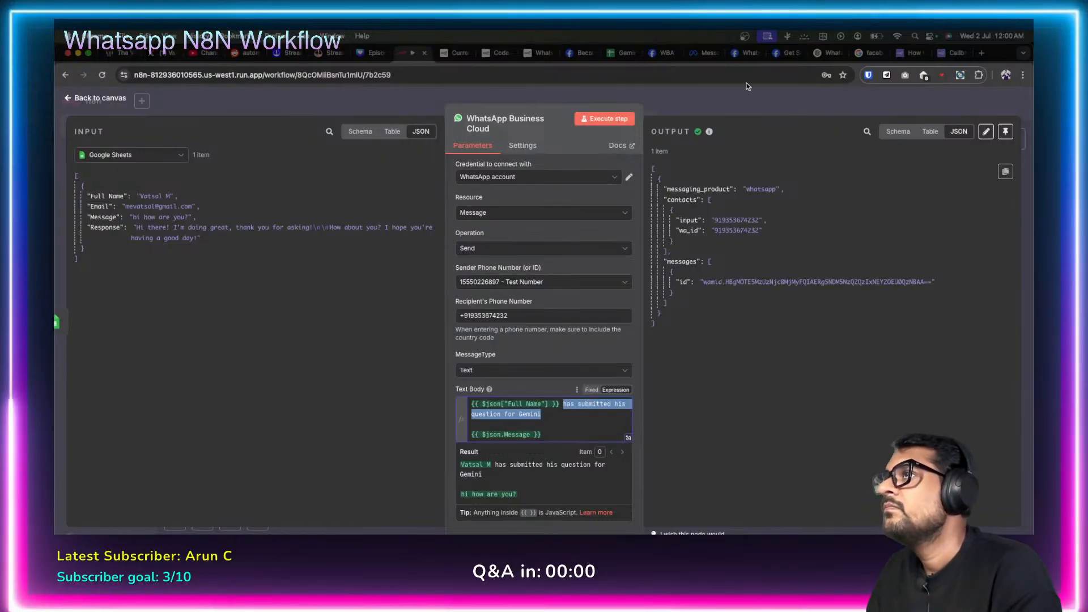
{"action": "left_click", "coordinate": [745, 53]}
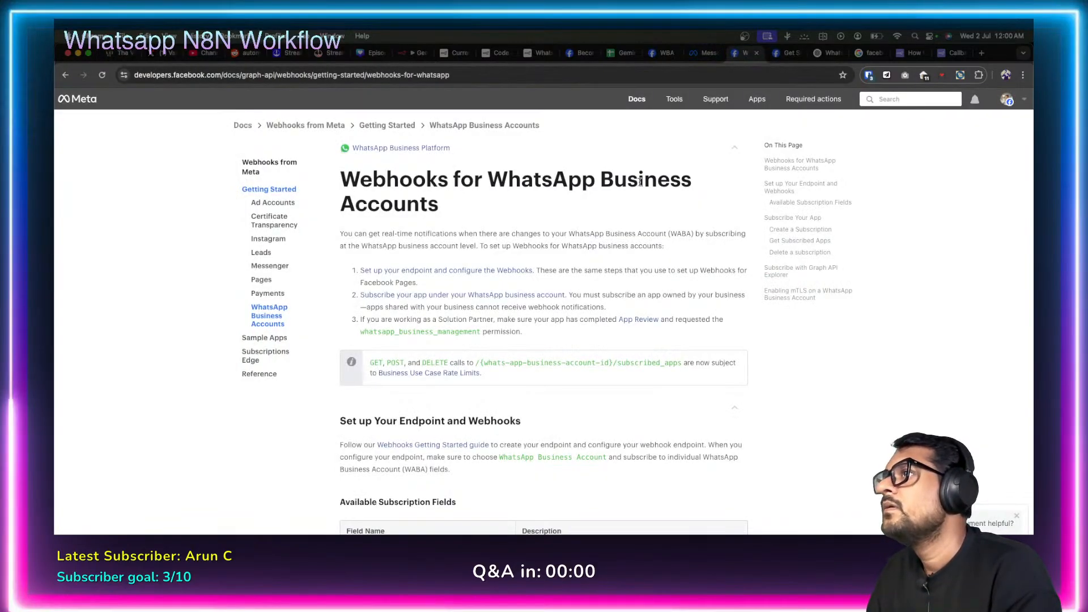
{"action": "left_click", "coordinate": [694, 53]}
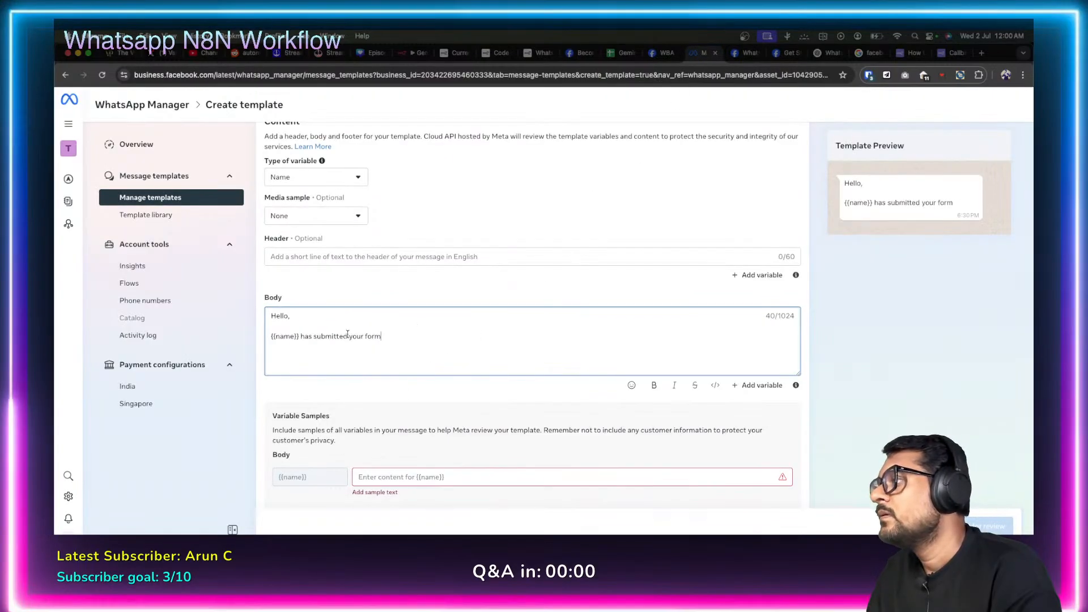
Reword the body after {{name}} to 'has submitted a question for Gemini.'.
{"action": "left_click_drag", "start_coordinate": [300, 337], "coordinate": [456, 333]}
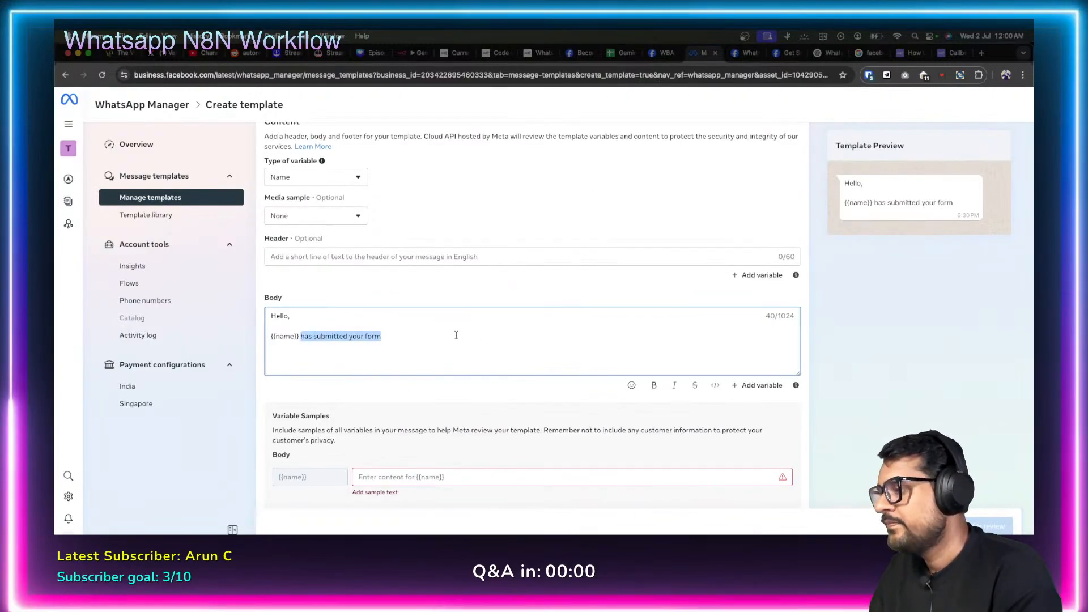
{"action": "key", "text": "super+v"}
{"action": "key", "text": "BackSpace"}
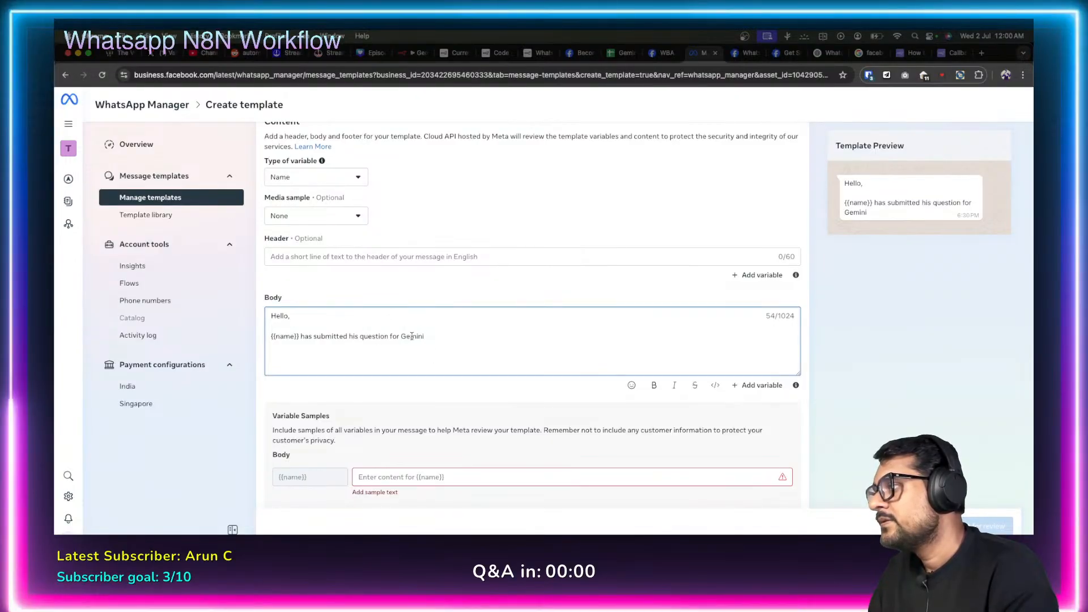
{"action": "double_click", "coordinate": [353, 336]}
{"action": "type", "text": "a"}
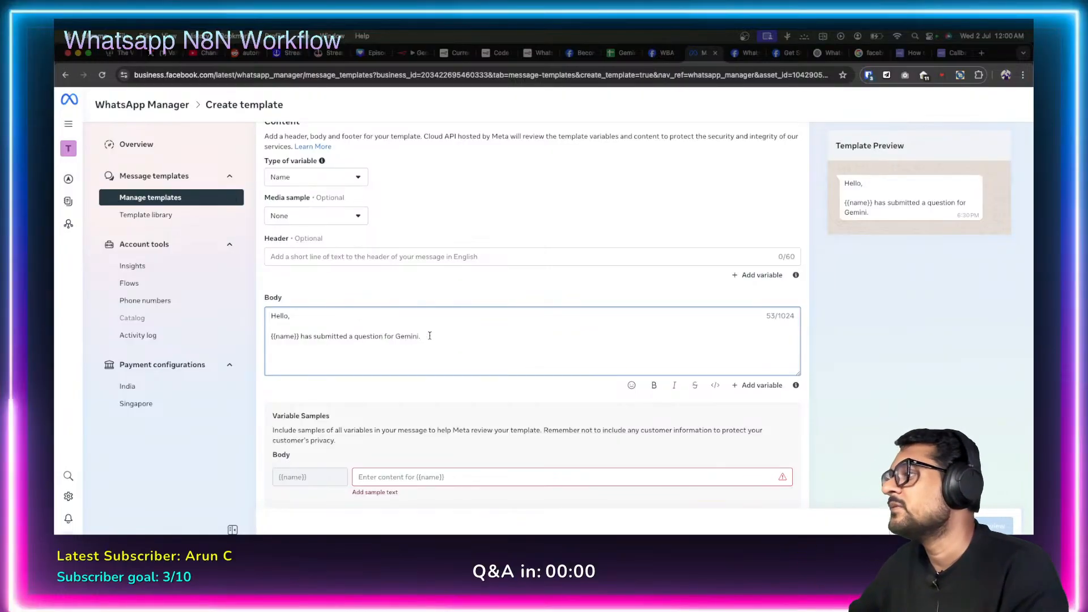
Enter 'The User' as the sample value for the {{name}} variable.
{"action": "scroll", "coordinate": [430, 336], "scroll_direction": "down", "scroll_amount": 1}
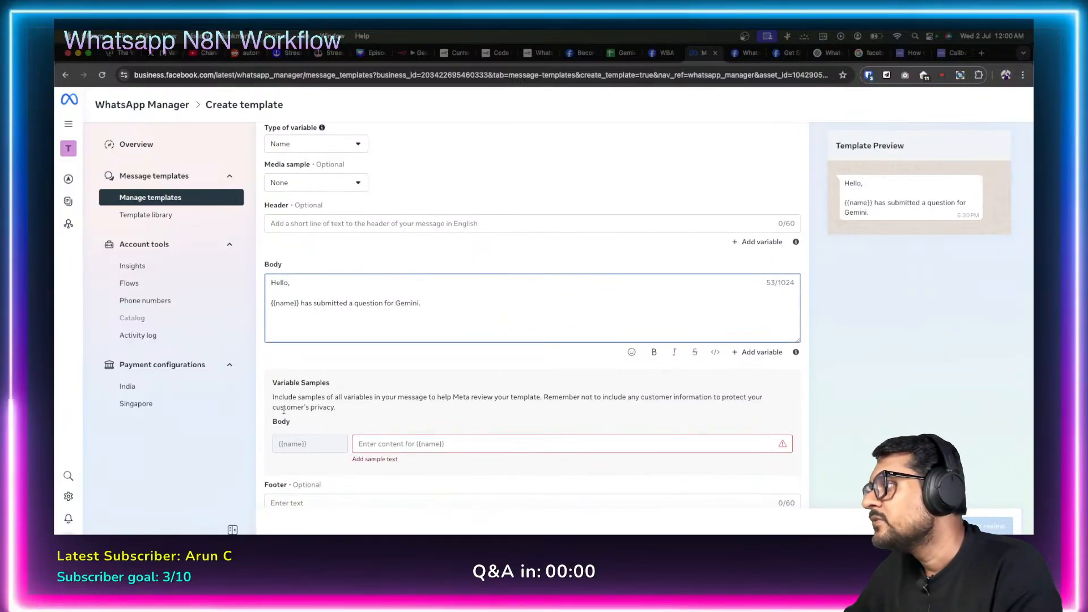
{"action": "left_click", "coordinate": [385, 443]}
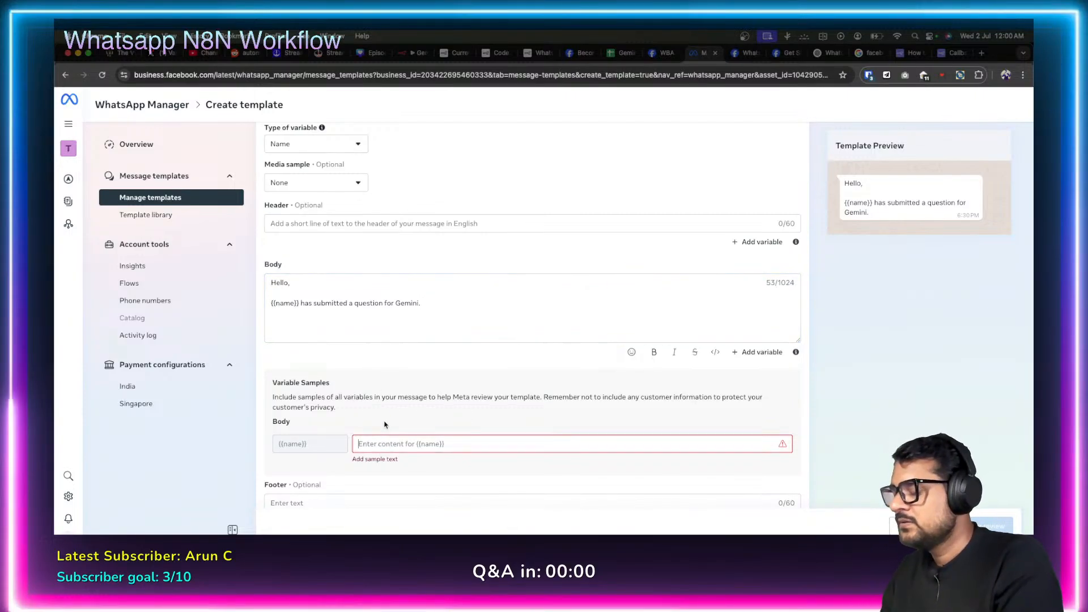
{"action": "type", "text": "The User"}
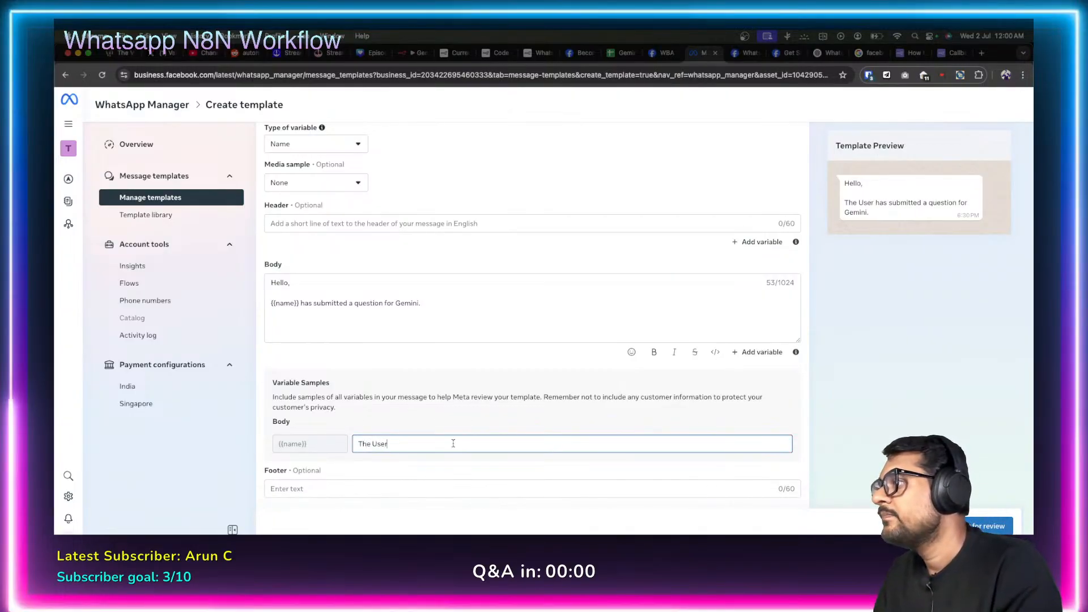
{"action": "left_click", "coordinate": [419, 418]}
{"action": "scroll", "coordinate": [439, 408], "scroll_direction": "down", "scroll_amount": 3}
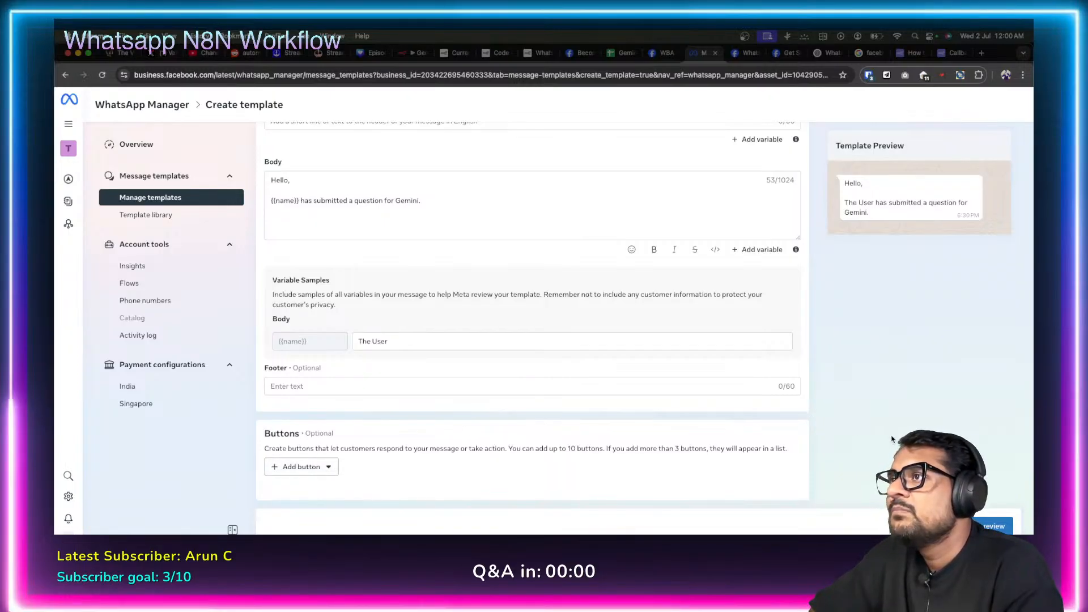
Submit the form_submission template and confirm it is listed as In review.
{"action": "left_click", "coordinate": [970, 526]}
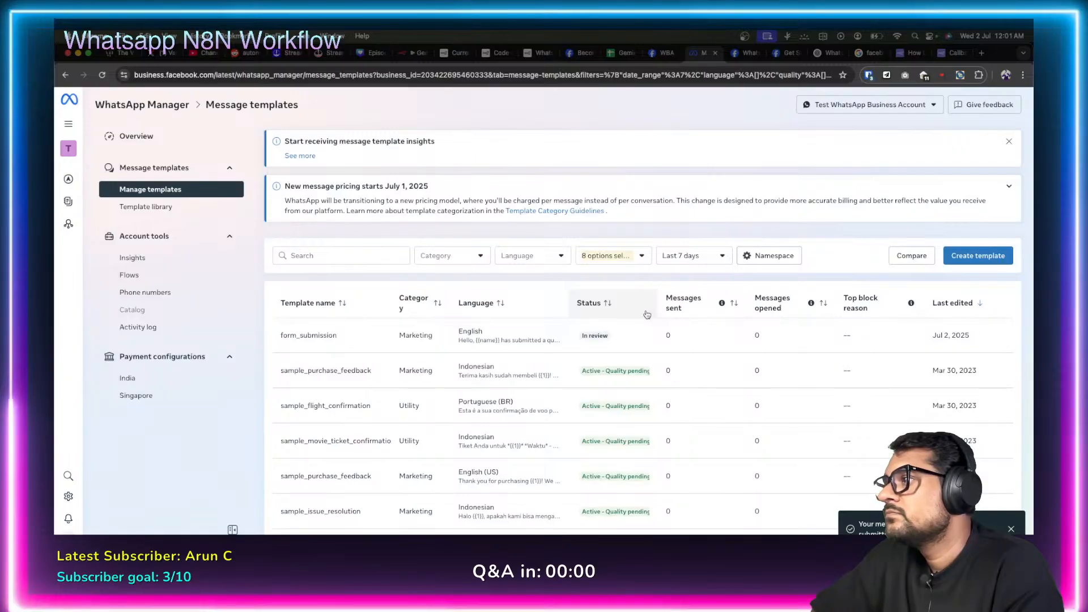
{"action": "scroll", "coordinate": [400, 351], "scroll_direction": "down", "scroll_amount": 10}
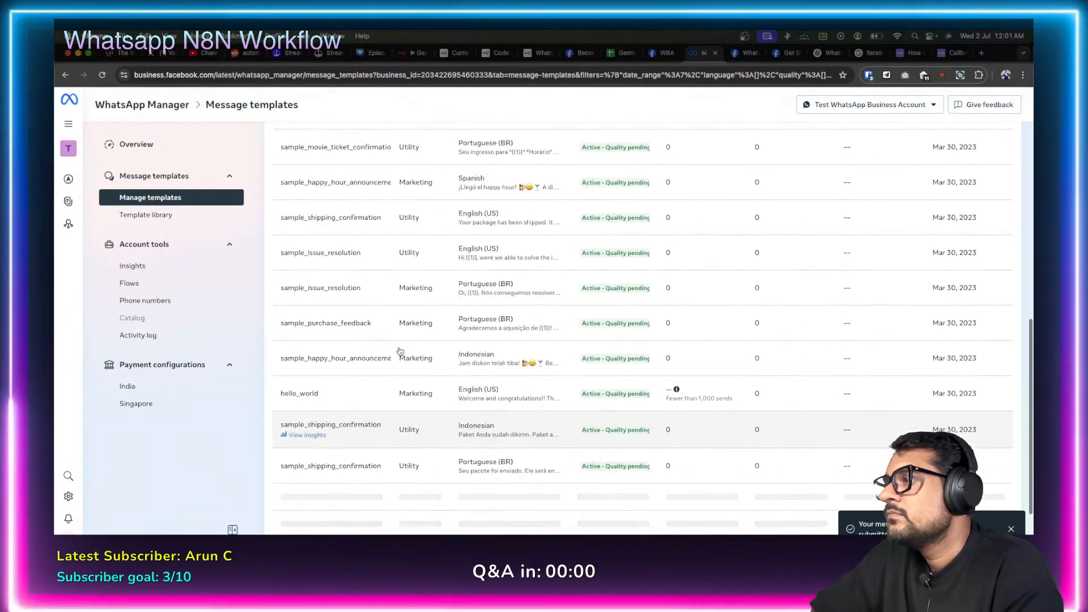
{"action": "scroll", "coordinate": [590, 189], "scroll_direction": "up", "scroll_amount": 10}
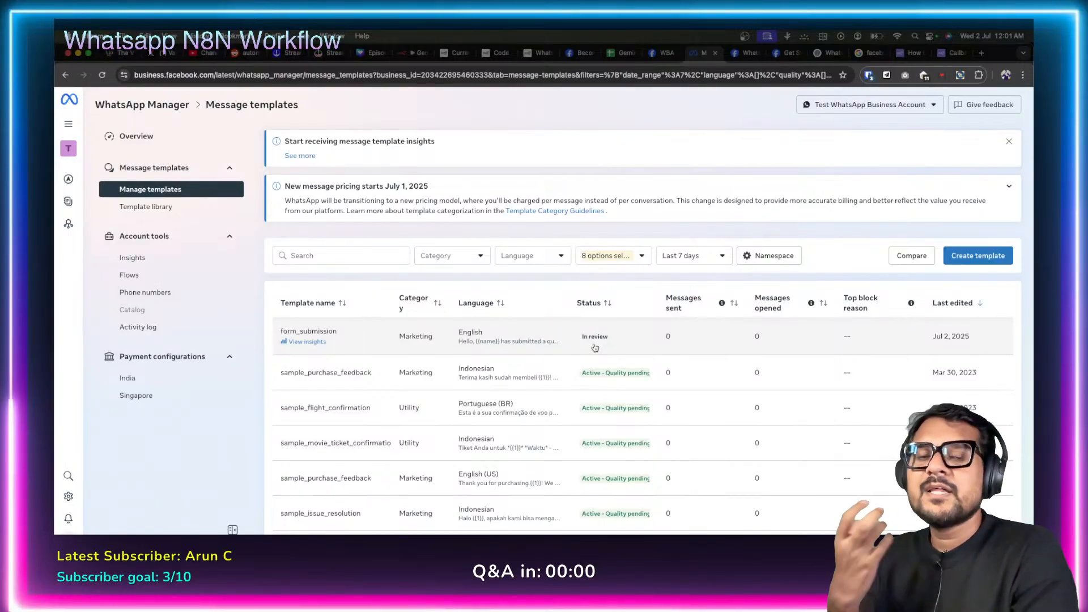
In the WhatsApp node's Text Body, remove the {{ $json.Message }} line and add a 'Hello,' greeting line.
{"action": "left_click", "coordinate": [394, 52]}
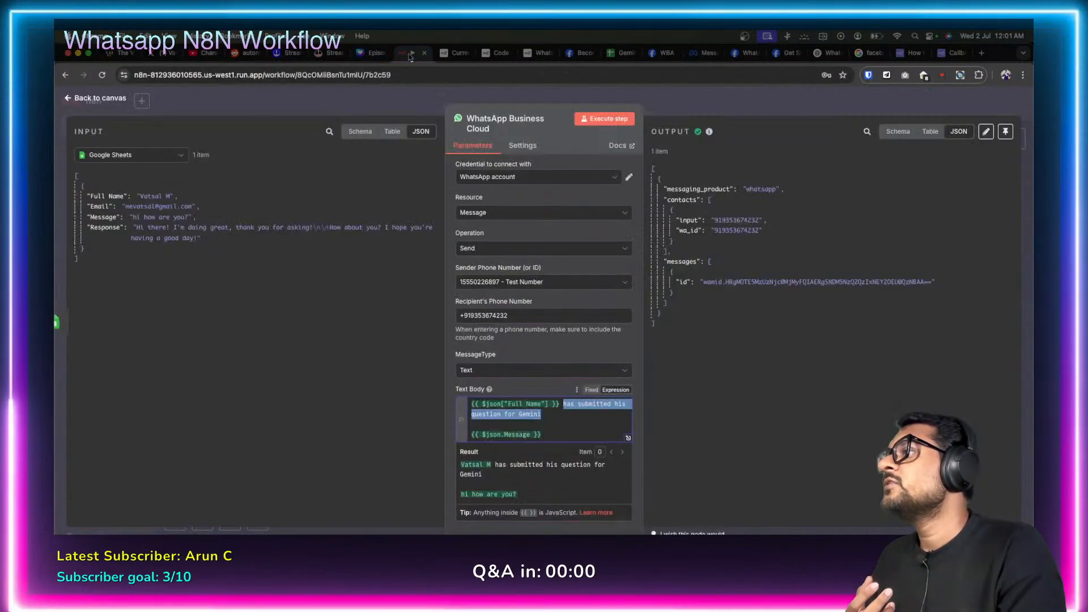
{"action": "left_click", "coordinate": [434, 385]}
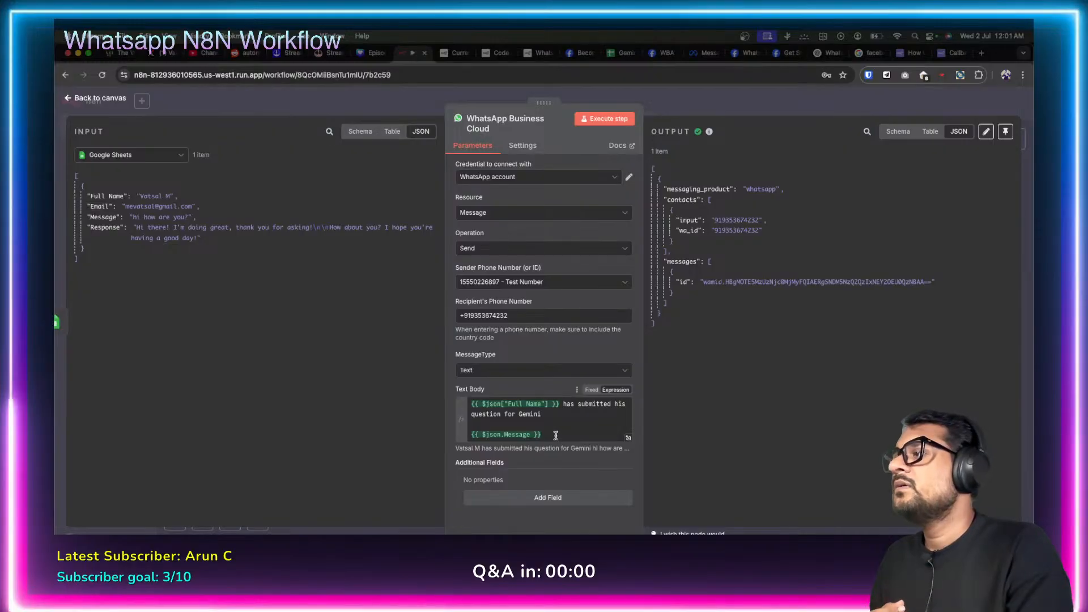
{"action": "left_click_drag", "start_coordinate": [552, 434], "coordinate": [490, 435]}
{"action": "key", "text": "BackSpace"}
{"action": "key", "text": "BackSpace"}
{"action": "key", "text": "BackSpace"}
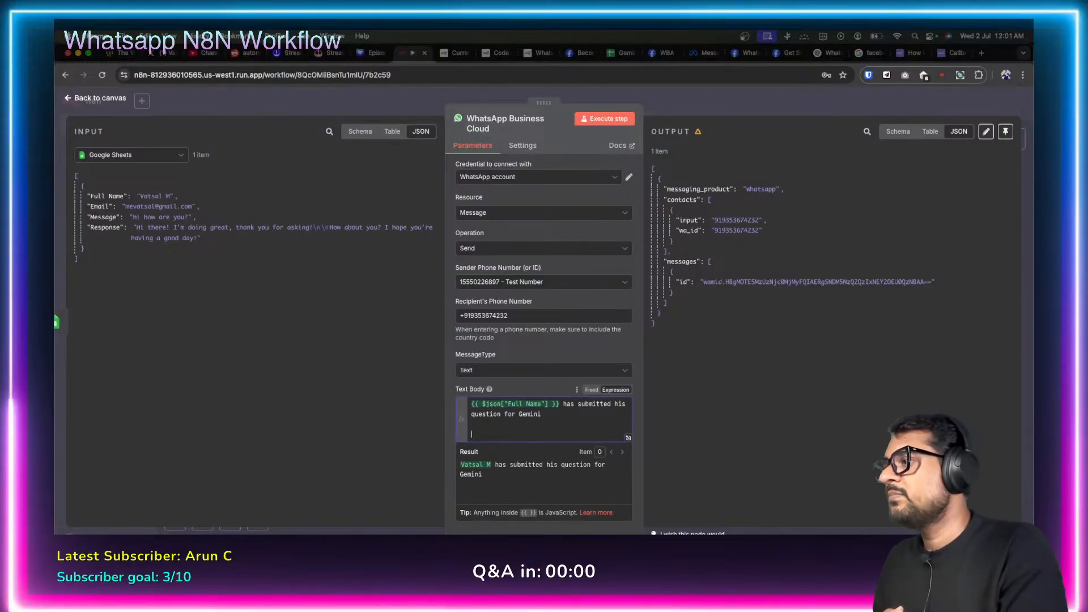
{"action": "left_click", "coordinate": [470, 403]}
{"action": "key", "text": "Return"}
{"action": "key", "text": "Return"}
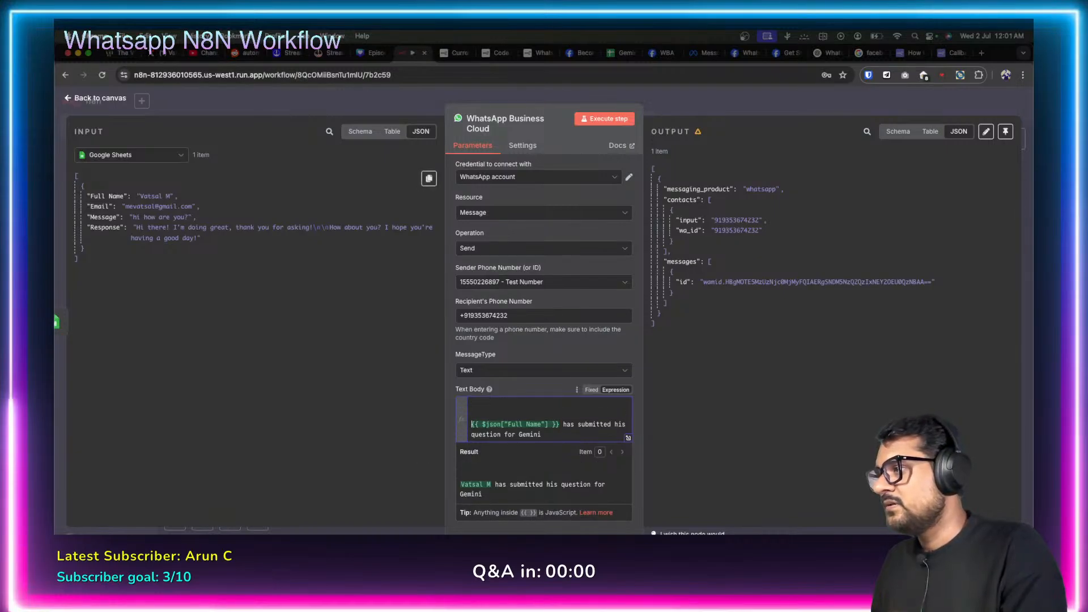
{"action": "type", "text": "Hello,"}
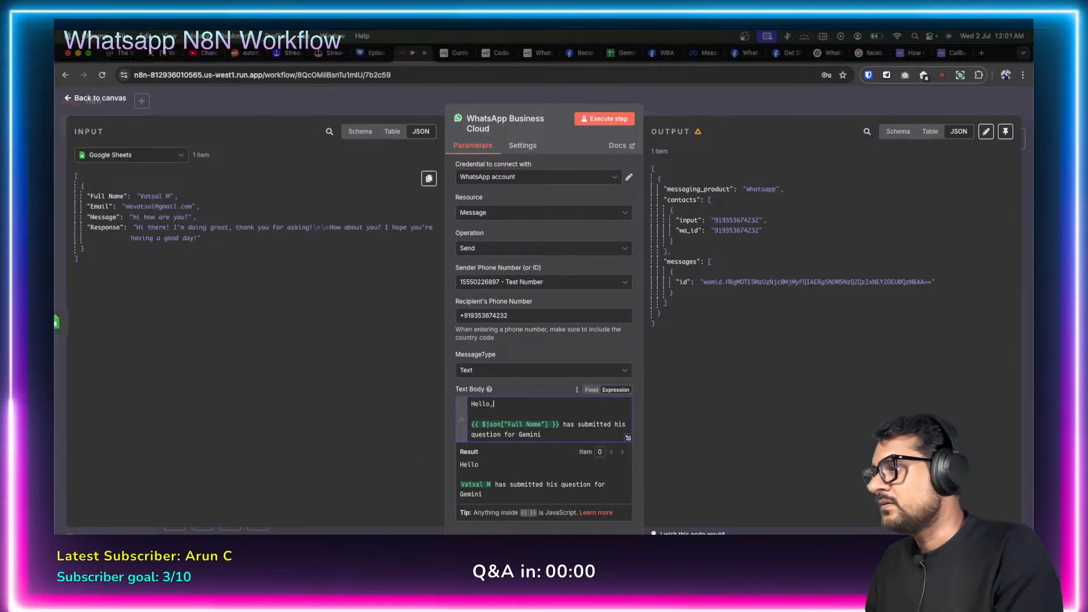
{"action": "left_click", "coordinate": [396, 393]}
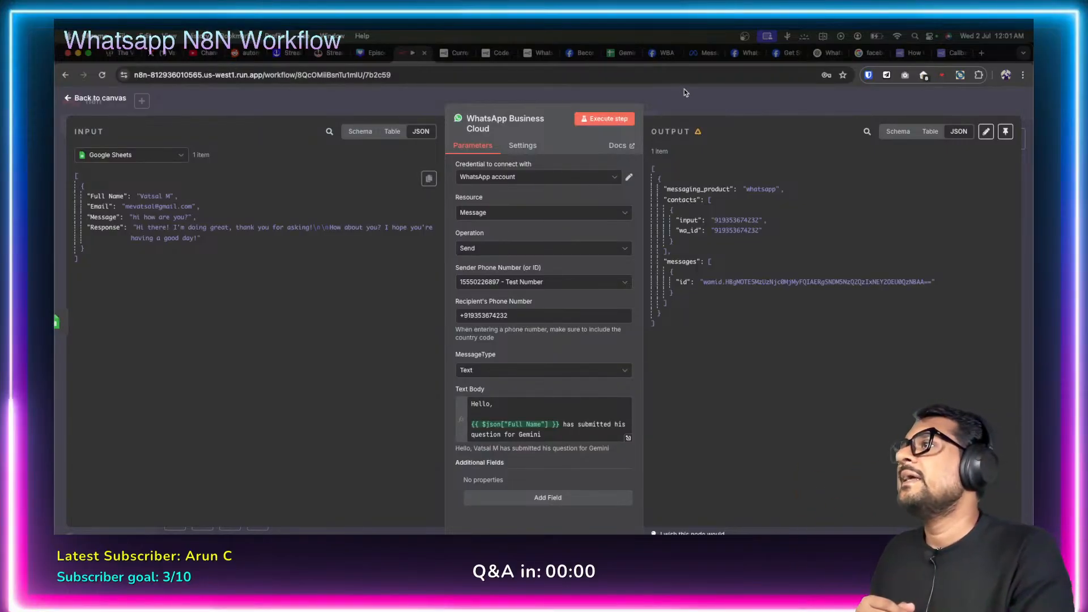
Check the WhatsApp configuration and templates pages, then close the node to view the whole workflow.
{"action": "left_click", "coordinate": [648, 52]}
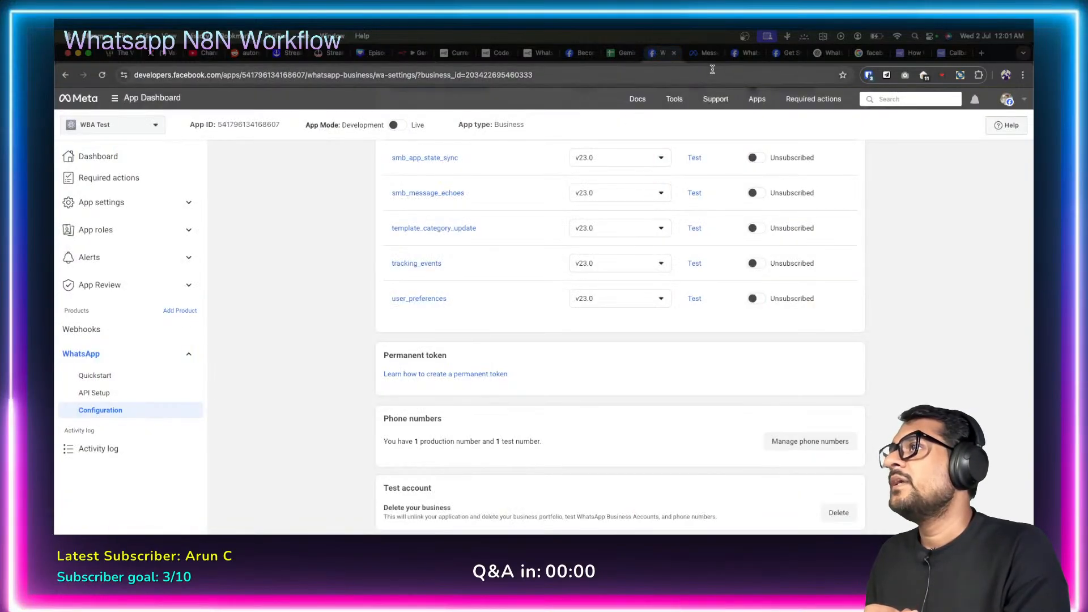
{"action": "left_click", "coordinate": [704, 53]}
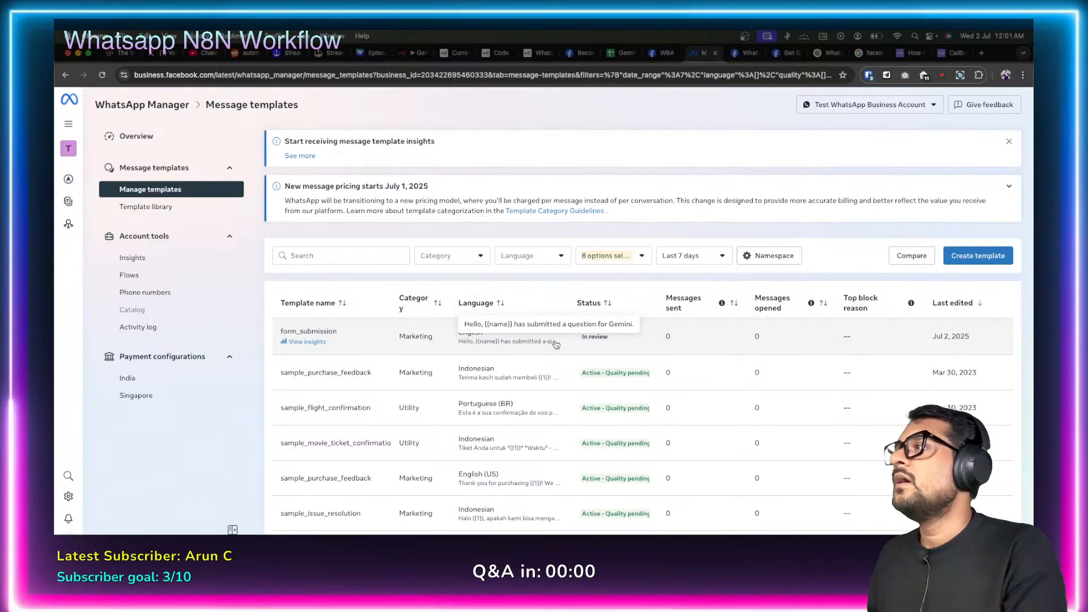
{"action": "left_click", "coordinate": [411, 52]}
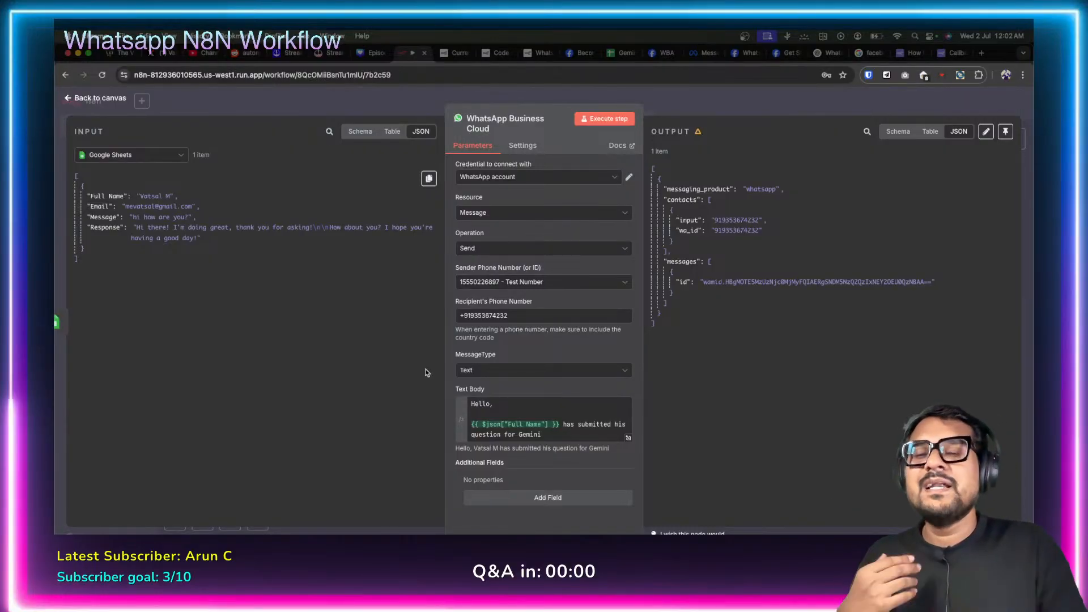
{"action": "left_click", "coordinate": [69, 98]}
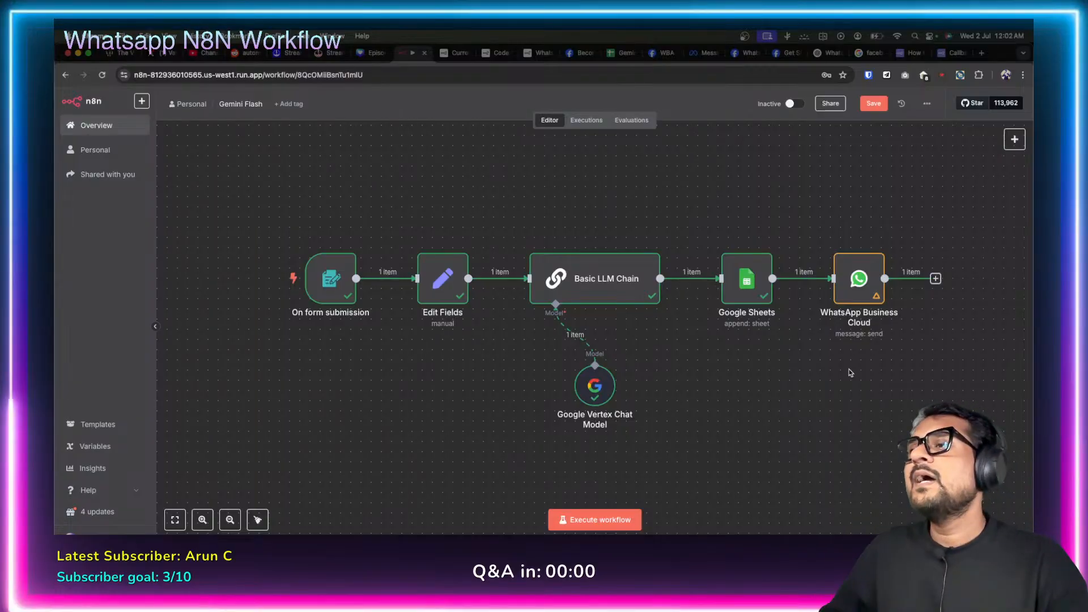
Reopen the WhatsApp Business Cloud node and inspect its recipient number and Text Body expression.
{"action": "double_click", "coordinate": [857, 276]}
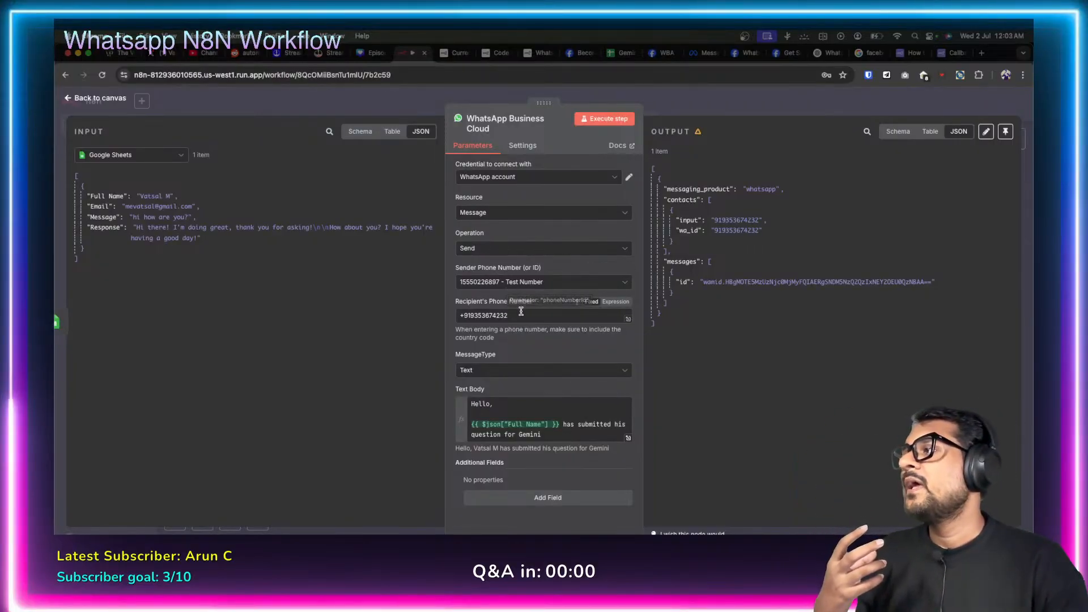
{"action": "left_click", "coordinate": [523, 315]}
{"action": "left_click_drag", "start_coordinate": [523, 315], "coordinate": [425, 319]}
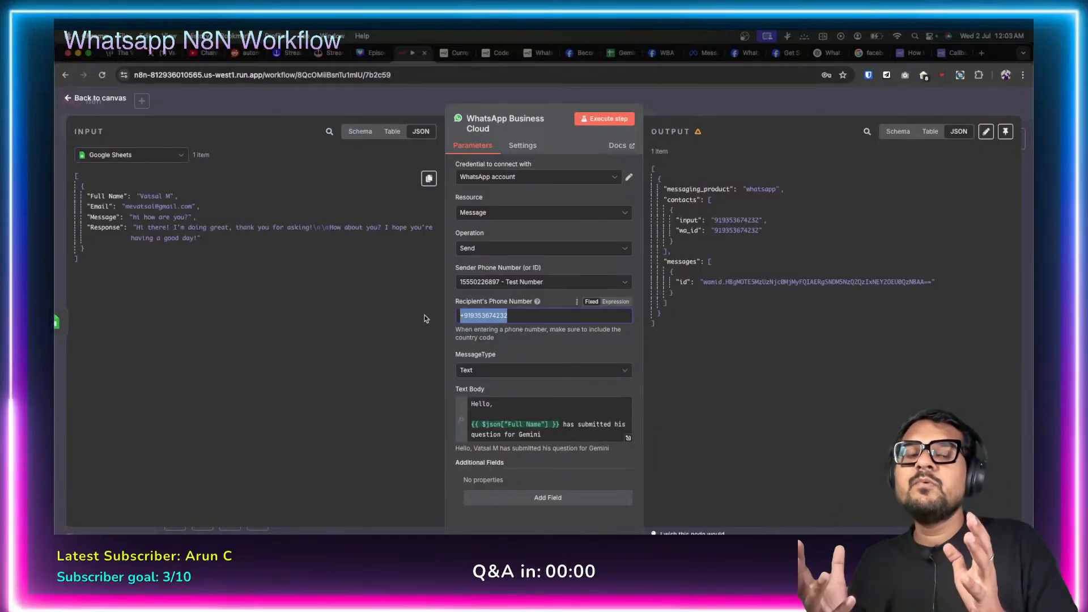
{"action": "left_click", "coordinate": [420, 364]}
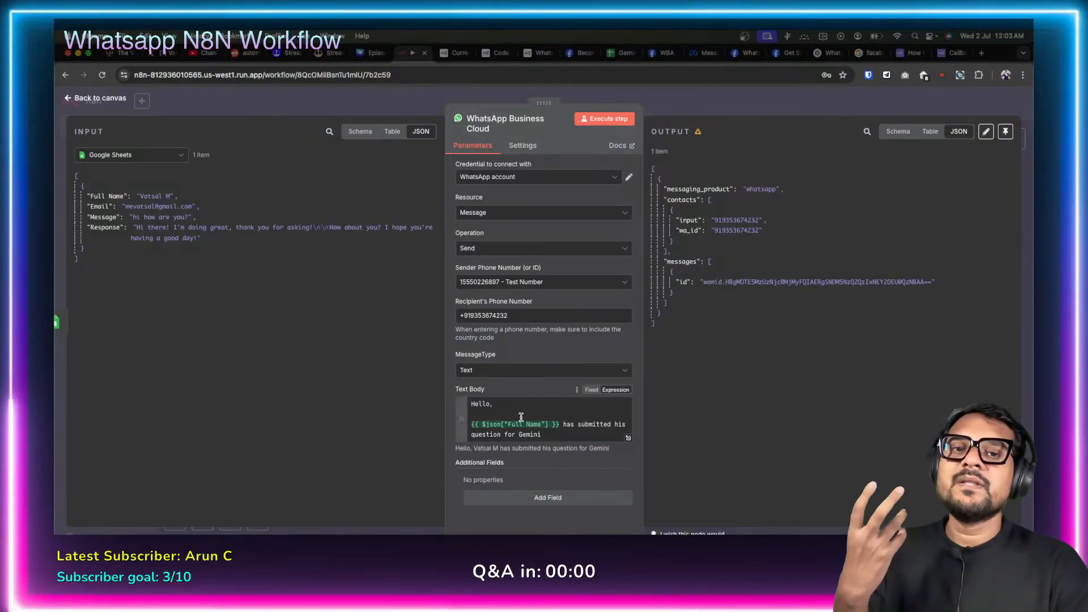
{"action": "left_click_drag", "start_coordinate": [554, 435], "coordinate": [408, 389]}
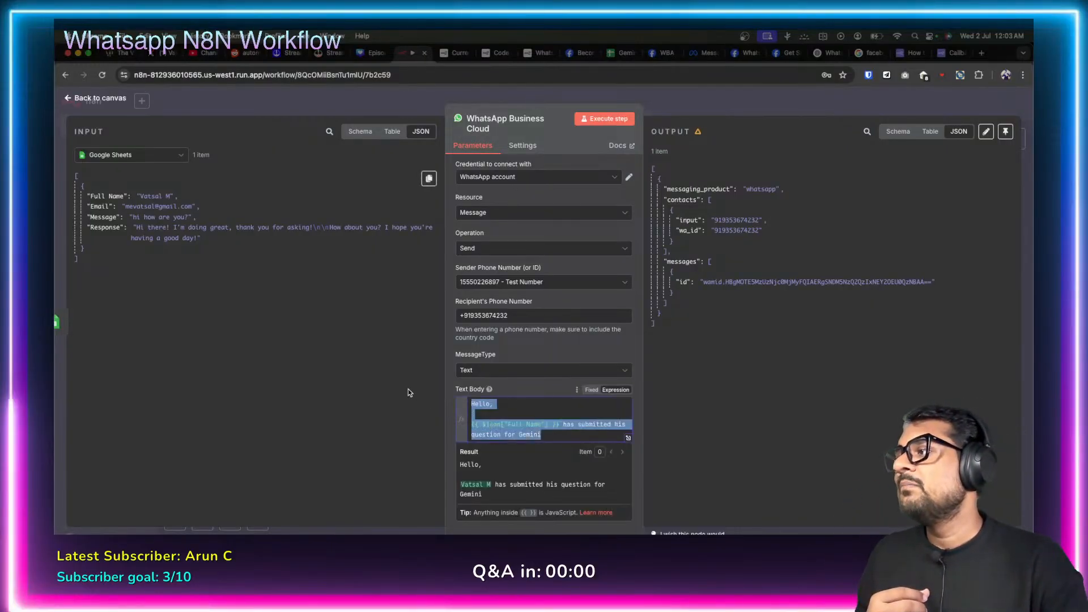
{"action": "left_click", "coordinate": [409, 392]}
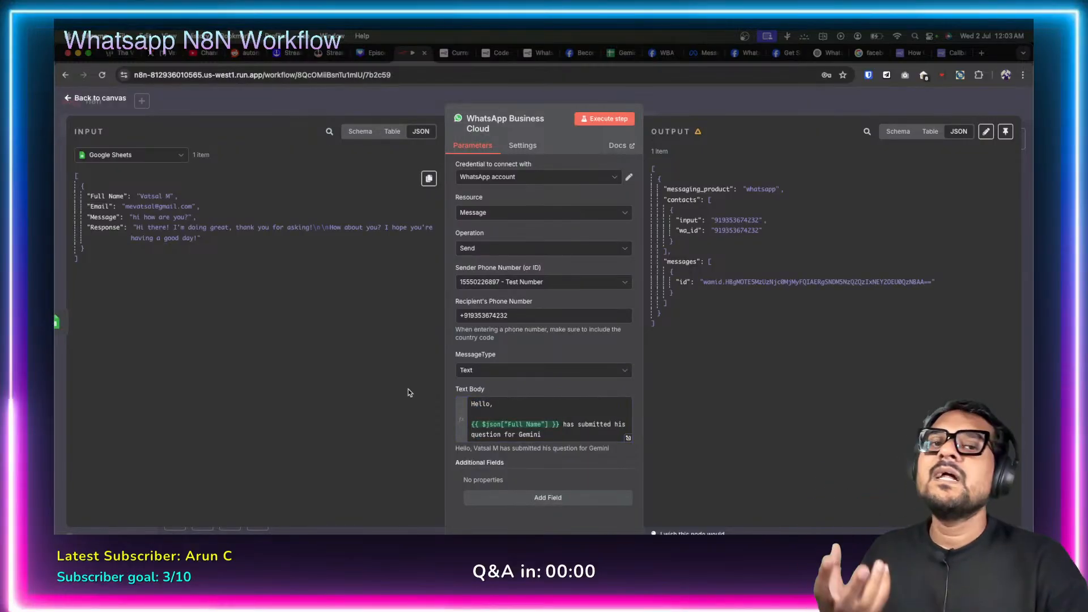
Consult the Meta webhooks docs and WhatsApp Manager templates, then return to n8n.
{"action": "left_click", "coordinate": [788, 54]}
{"action": "left_click", "coordinate": [742, 54]}
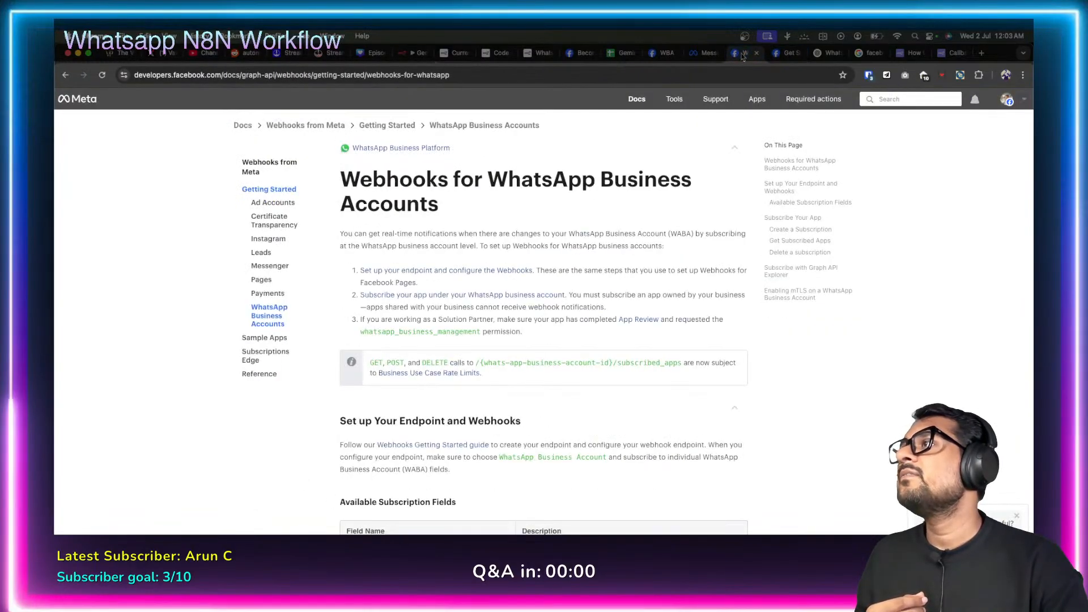
{"action": "left_click", "coordinate": [704, 53]}
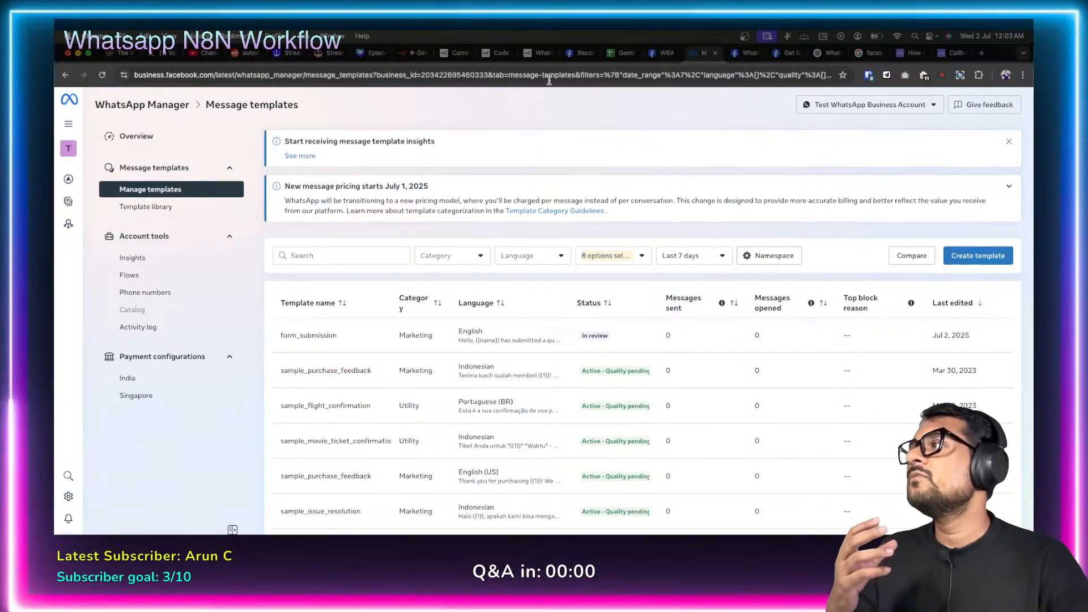
{"action": "left_click", "coordinate": [416, 55]}
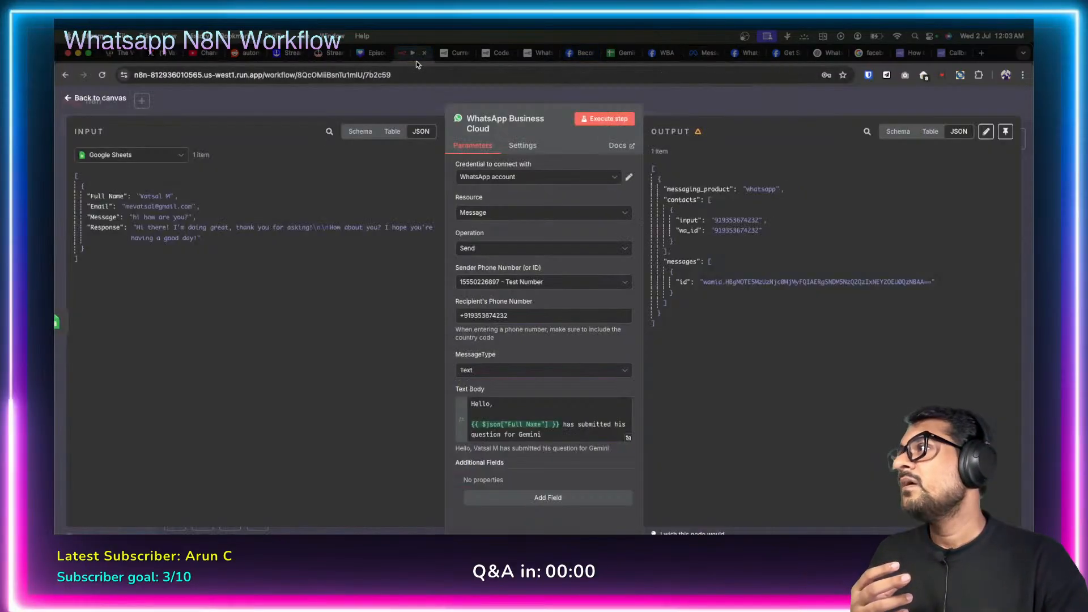
Close the WhatsApp step and save the Gemini Flash workflow changes.
{"action": "left_click", "coordinate": [68, 100]}
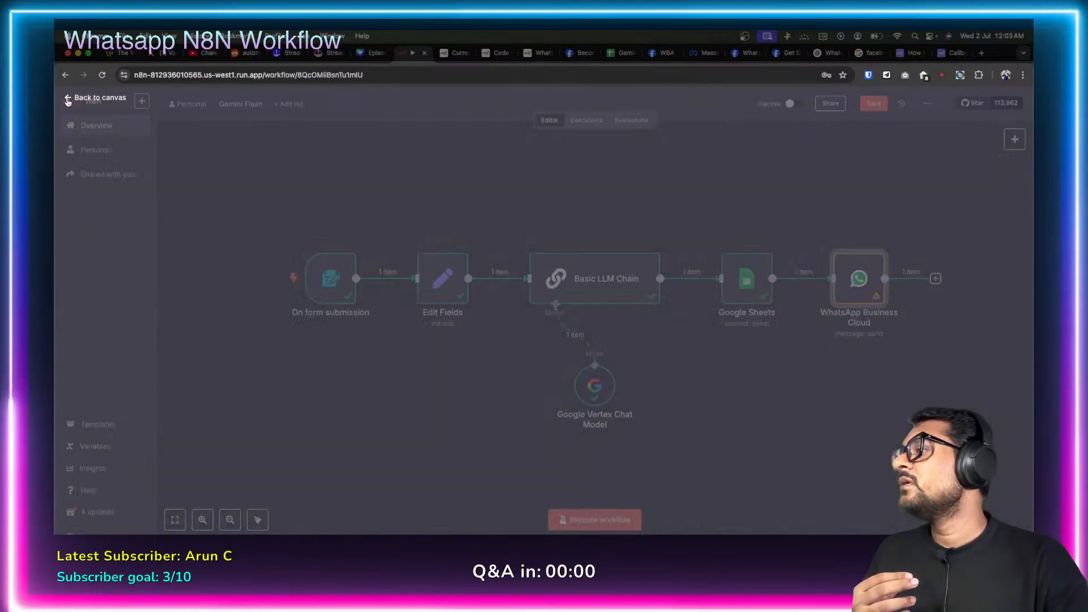
{"action": "left_click", "coordinate": [104, 127]}
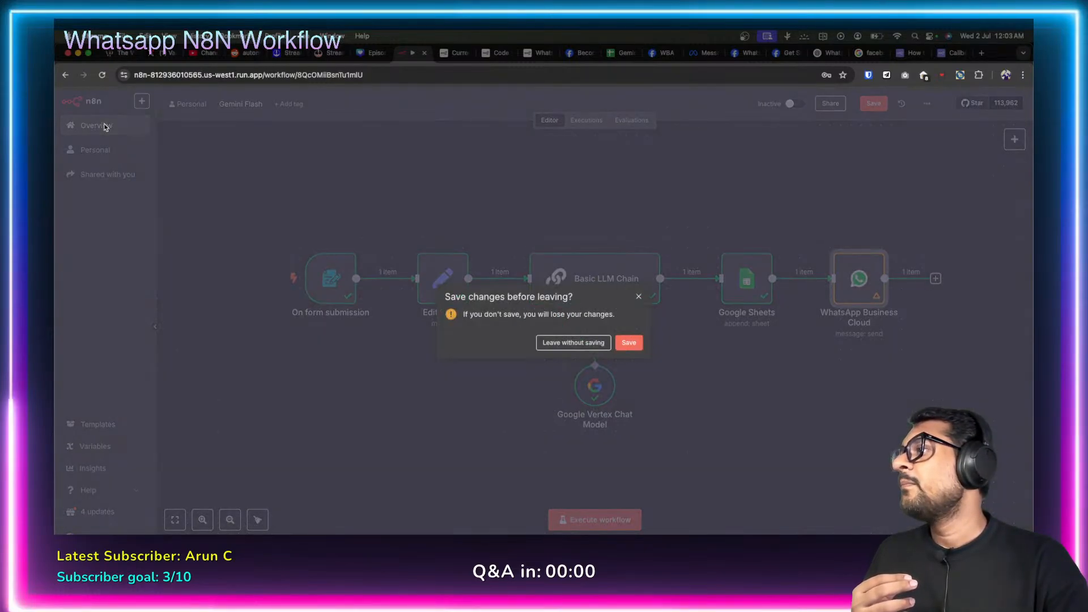
{"action": "left_click", "coordinate": [629, 342]}
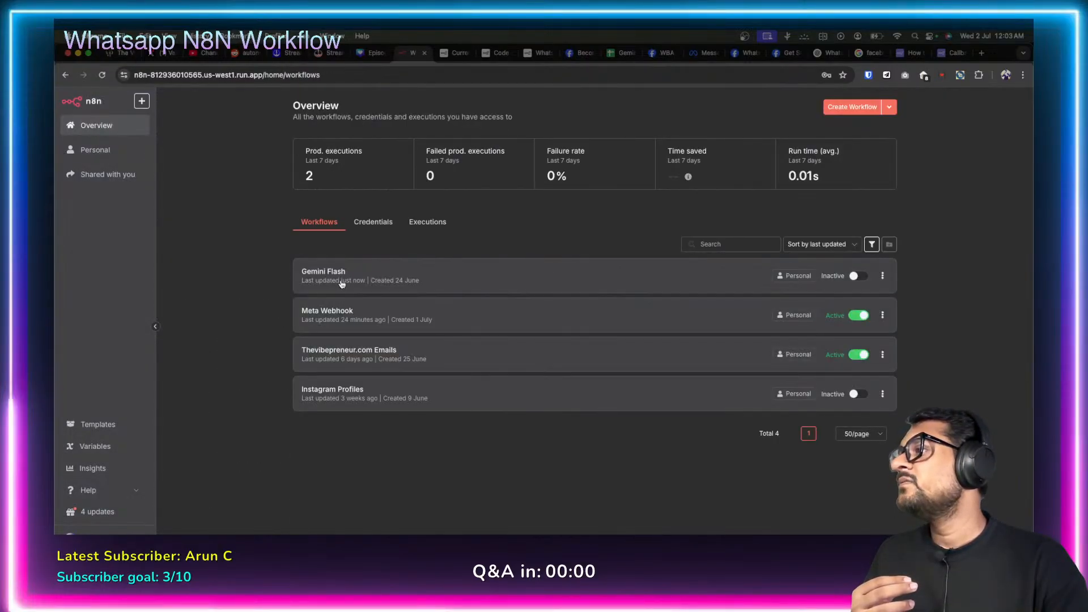
Look over the Meta Webhook workflow, reopen Gemini Flash, and confirm form_submission is still In review.
{"action": "left_click", "coordinate": [339, 314]}
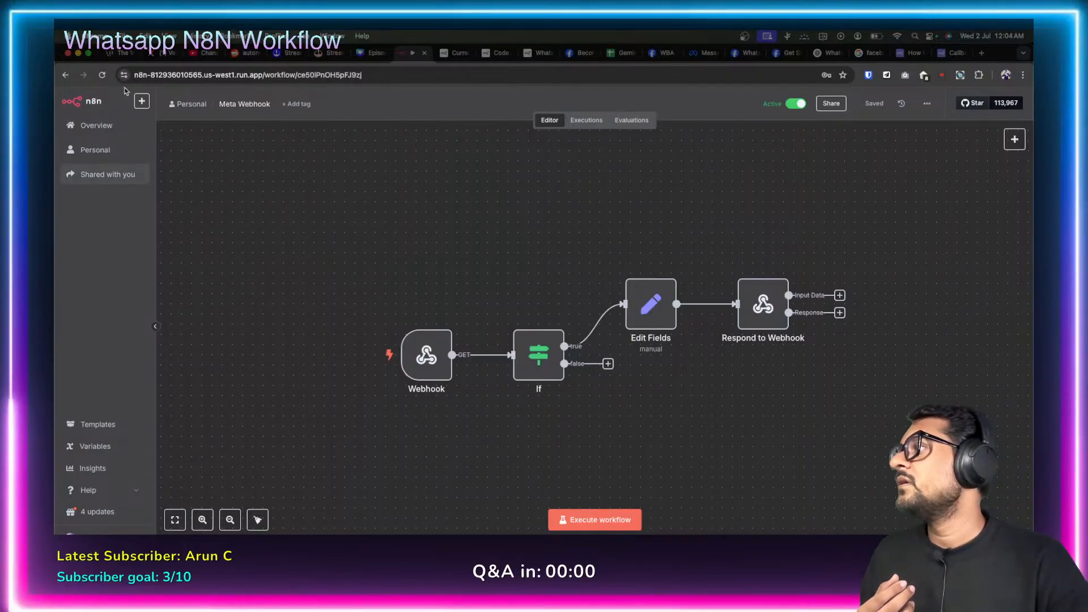
{"action": "left_click", "coordinate": [93, 125]}
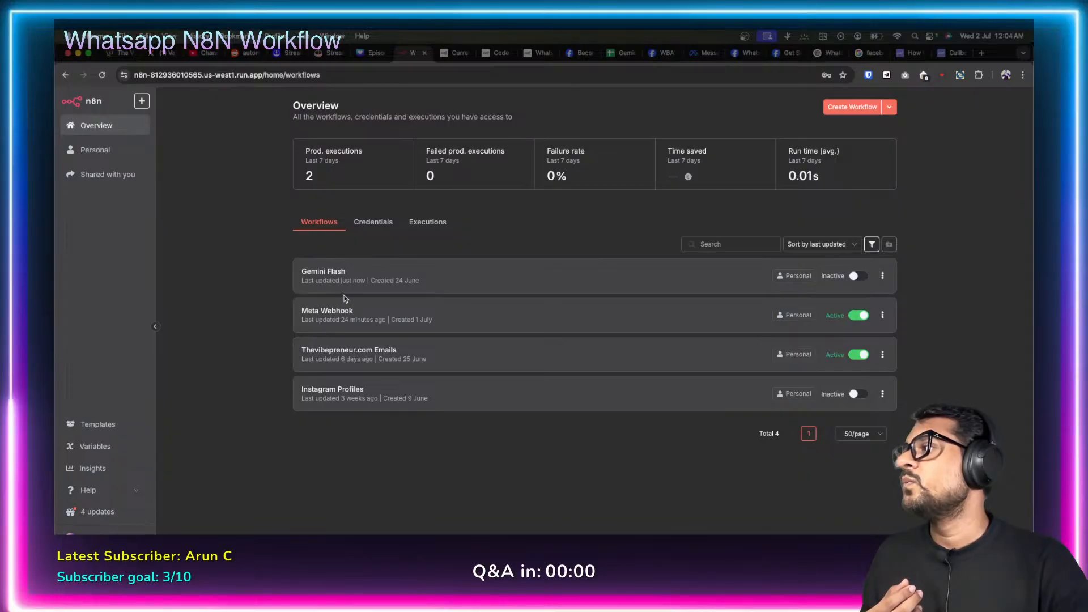
{"action": "left_click", "coordinate": [337, 274]}
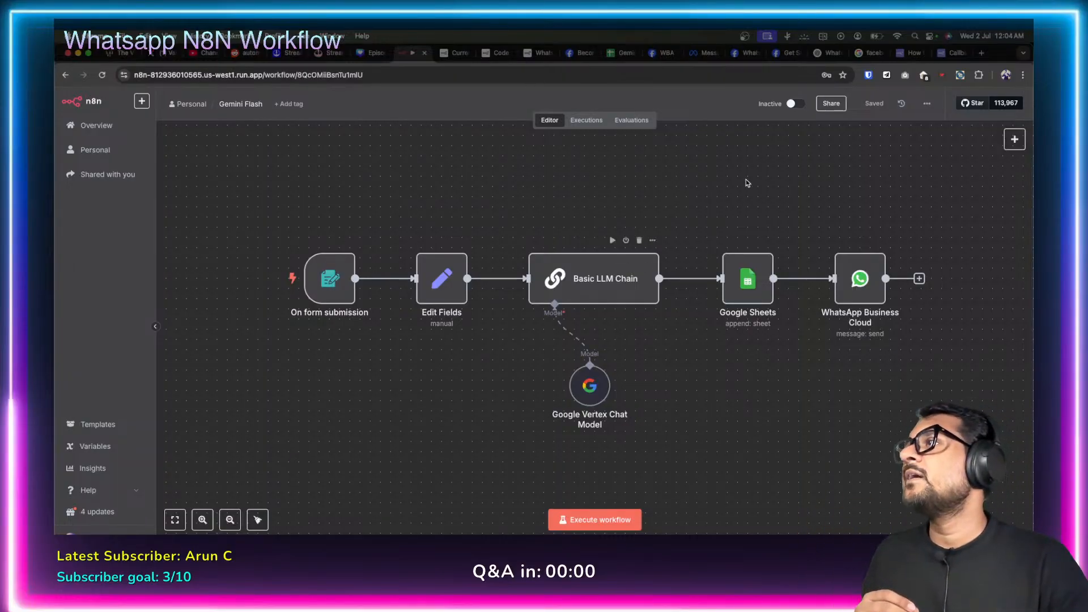
{"action": "left_click", "coordinate": [694, 53]}
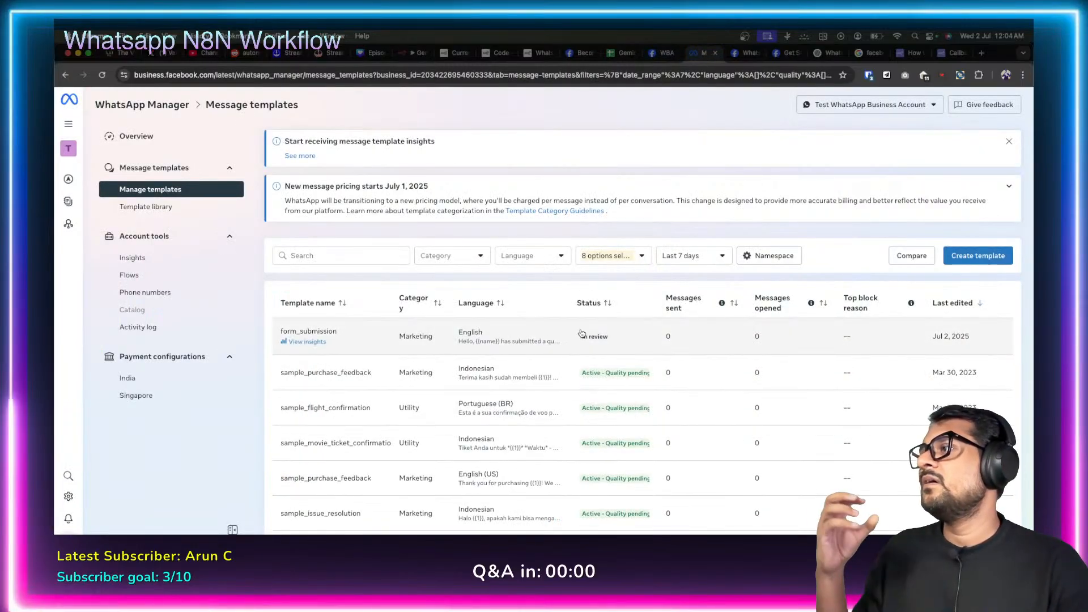
{"action": "mouse_move", "coordinate": [598, 339]}
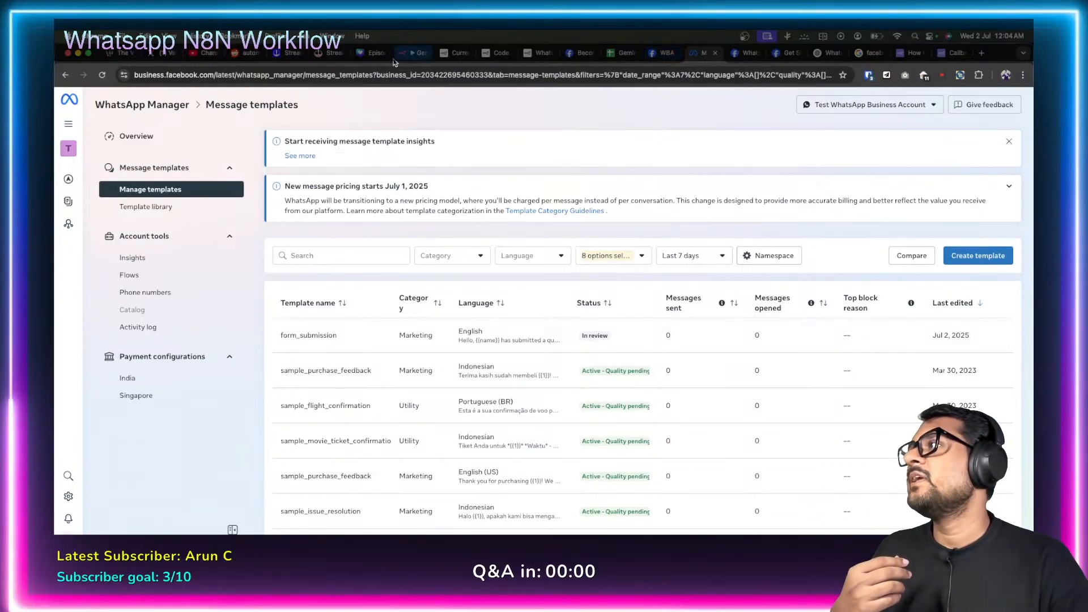
{"action": "left_click", "coordinate": [411, 53]}
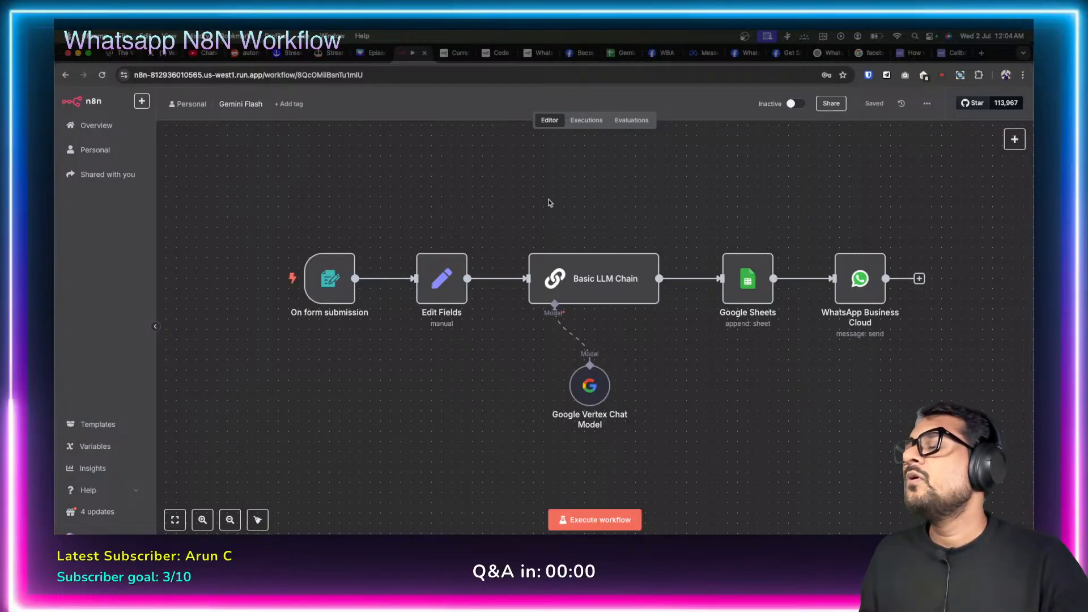
{"action": "mouse_move", "coordinate": [995, 144]}
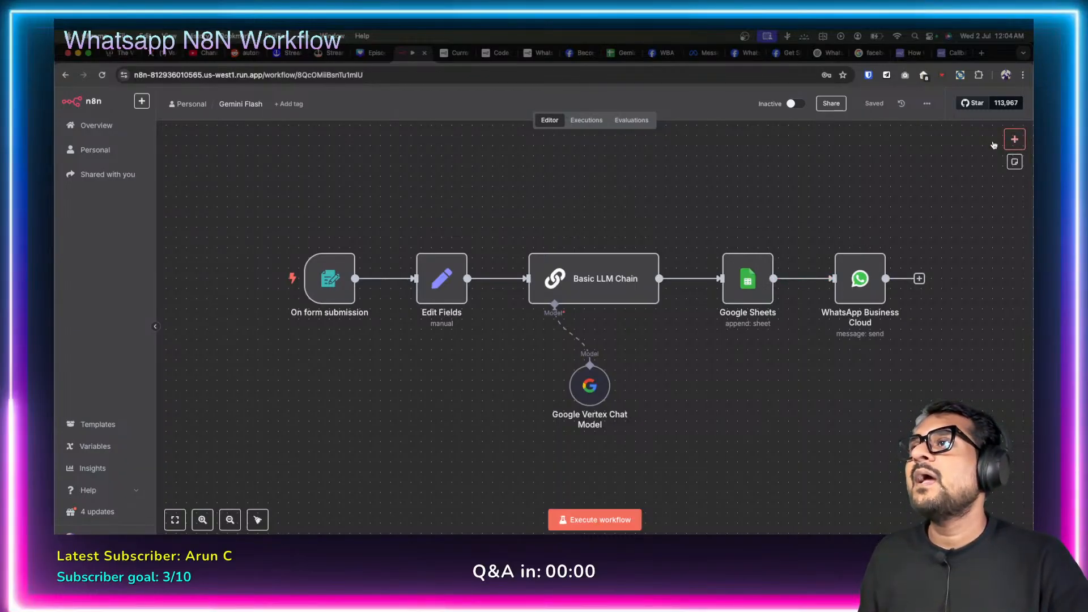
Create a new workflow starting with a WhatsApp Business Cloud 'On messages' trigger.
{"action": "left_click", "coordinate": [142, 102]}
{"action": "left_click", "coordinate": [170, 124]}
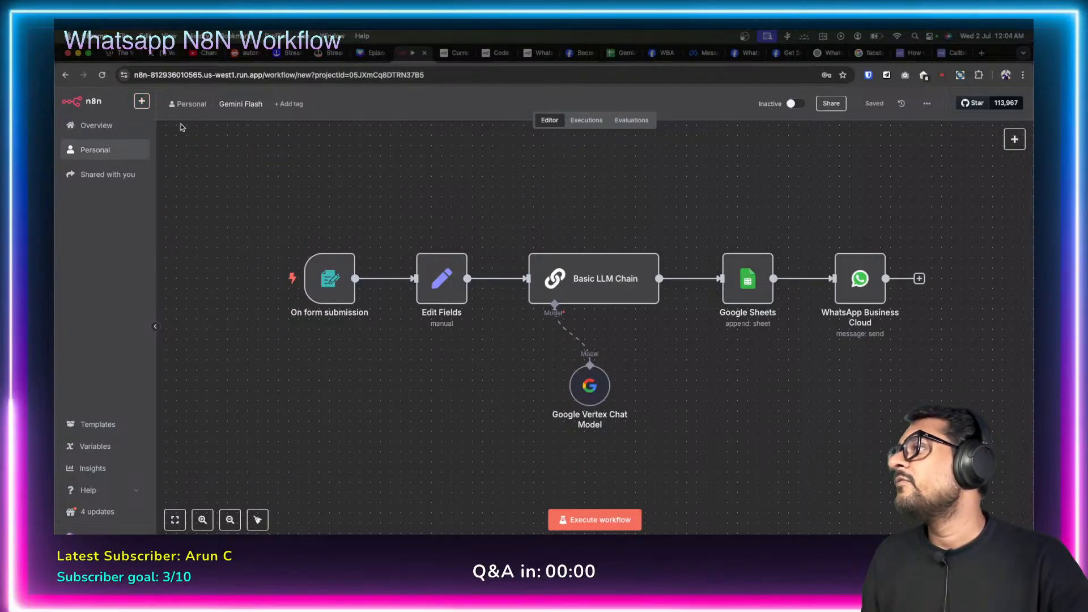
{"action": "left_click", "coordinate": [594, 322]}
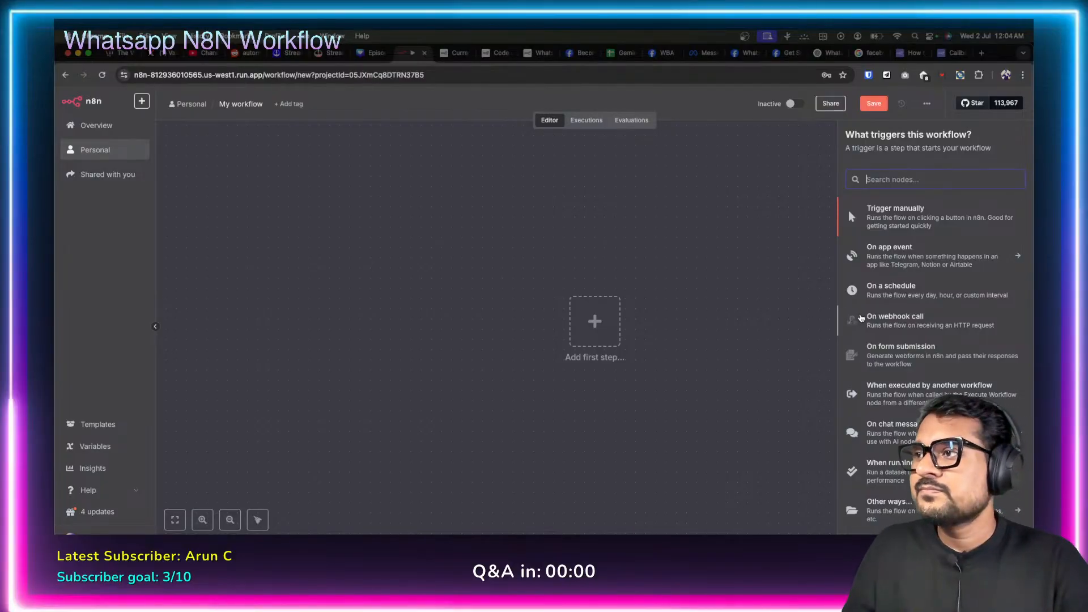
{"action": "left_click", "coordinate": [910, 248]}
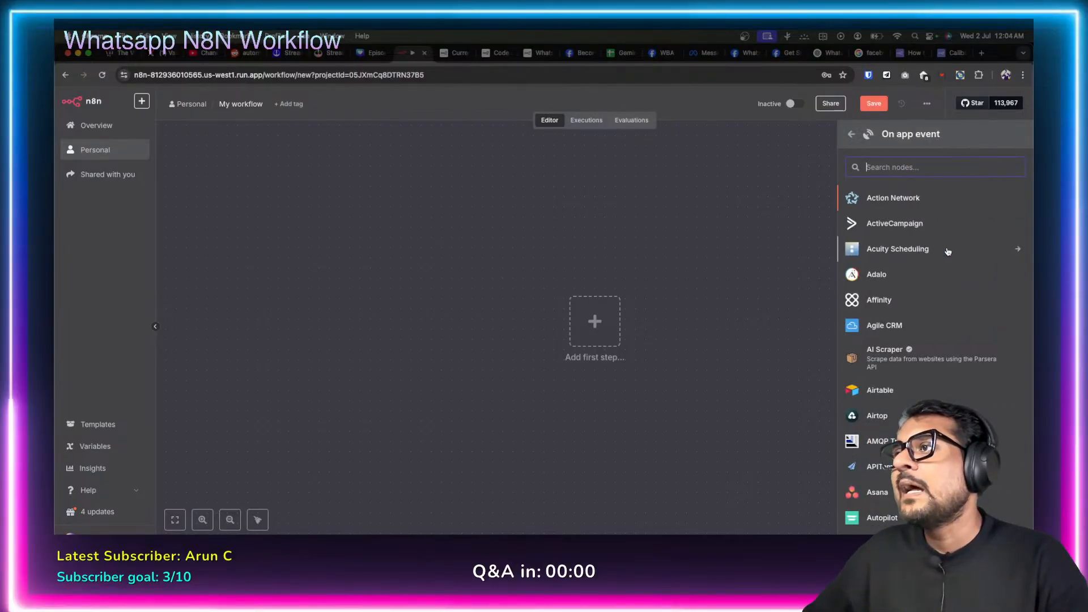
{"action": "type", "text": "whats"}
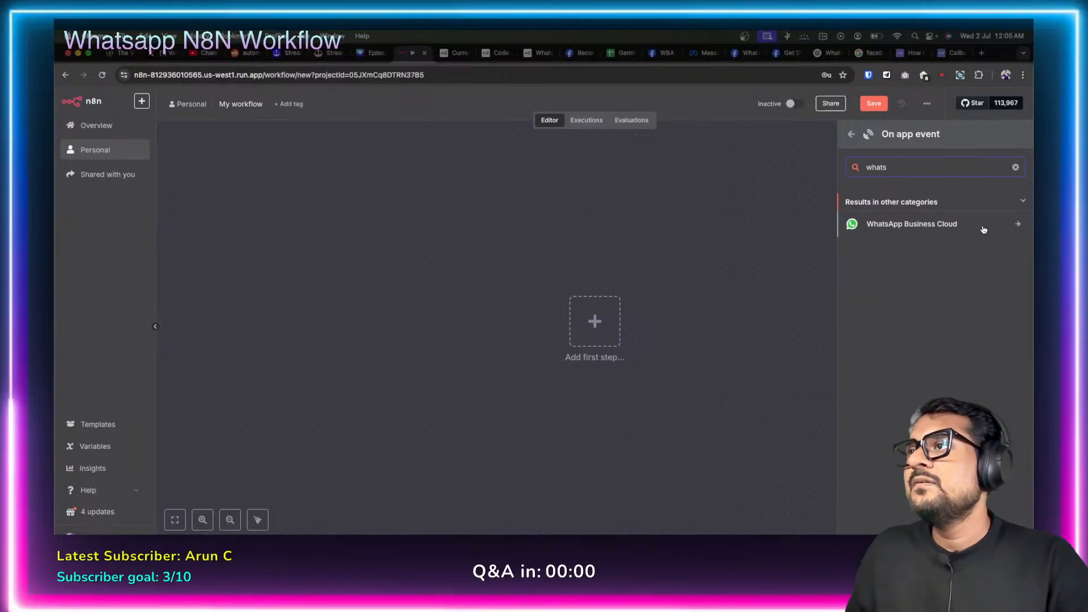
{"action": "left_click", "coordinate": [983, 229]}
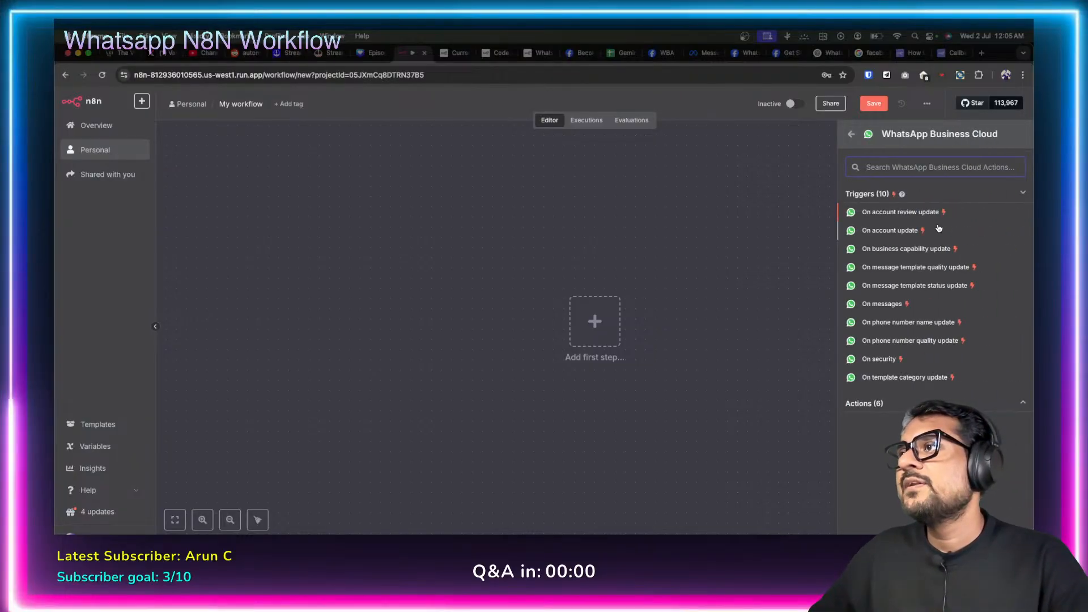
{"action": "left_click", "coordinate": [889, 308]}
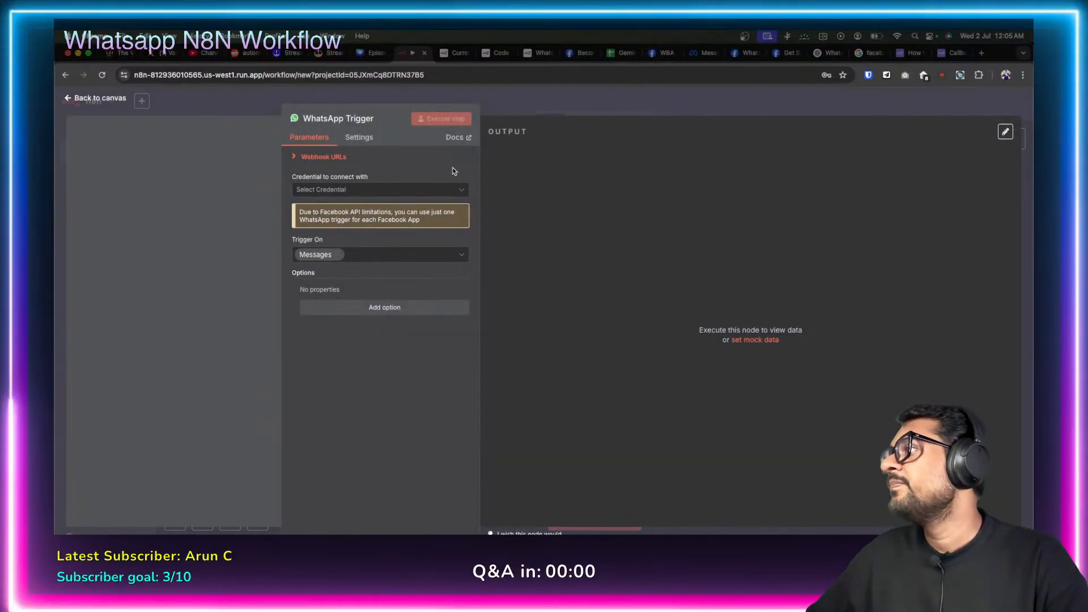
Dismiss the new WhatsApp credential form unsaved and return to the canvas.
{"action": "left_click", "coordinate": [460, 191]}
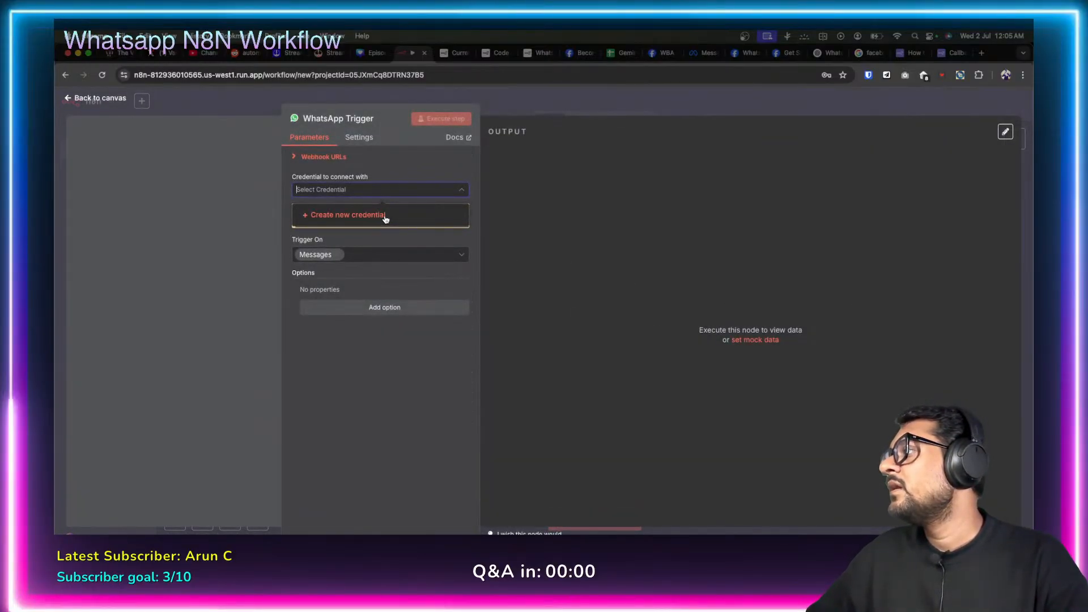
{"action": "left_click", "coordinate": [385, 219]}
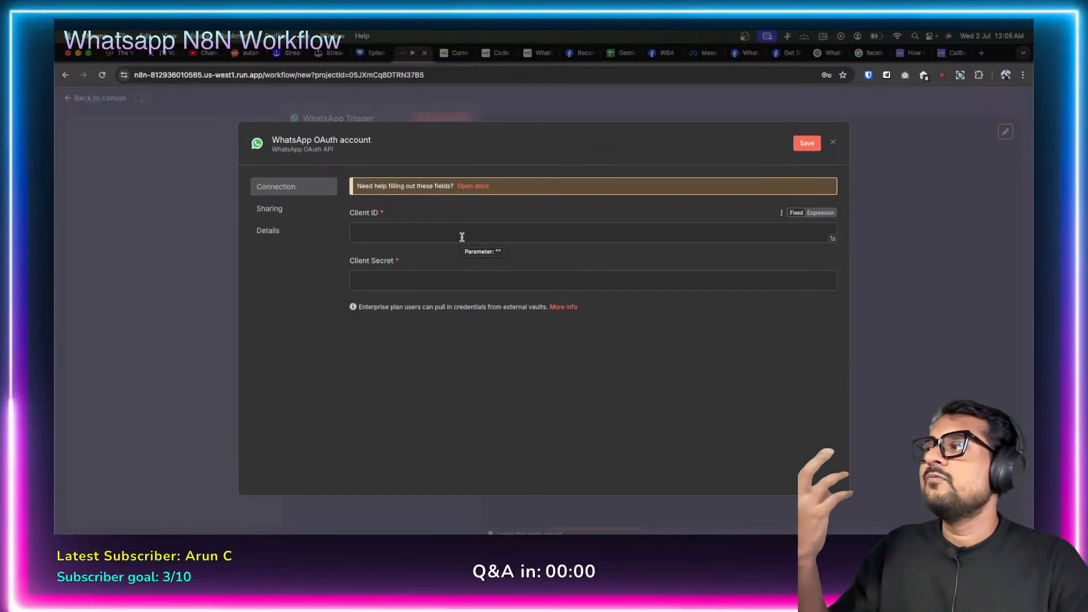
{"action": "left_click", "coordinate": [832, 143]}
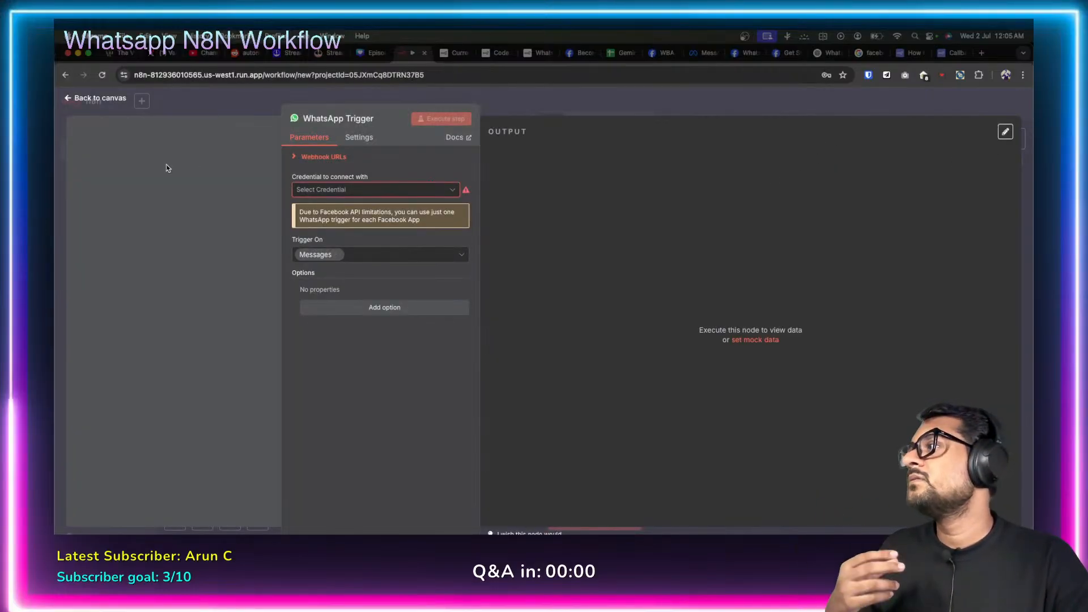
{"action": "left_click", "coordinate": [68, 101]}
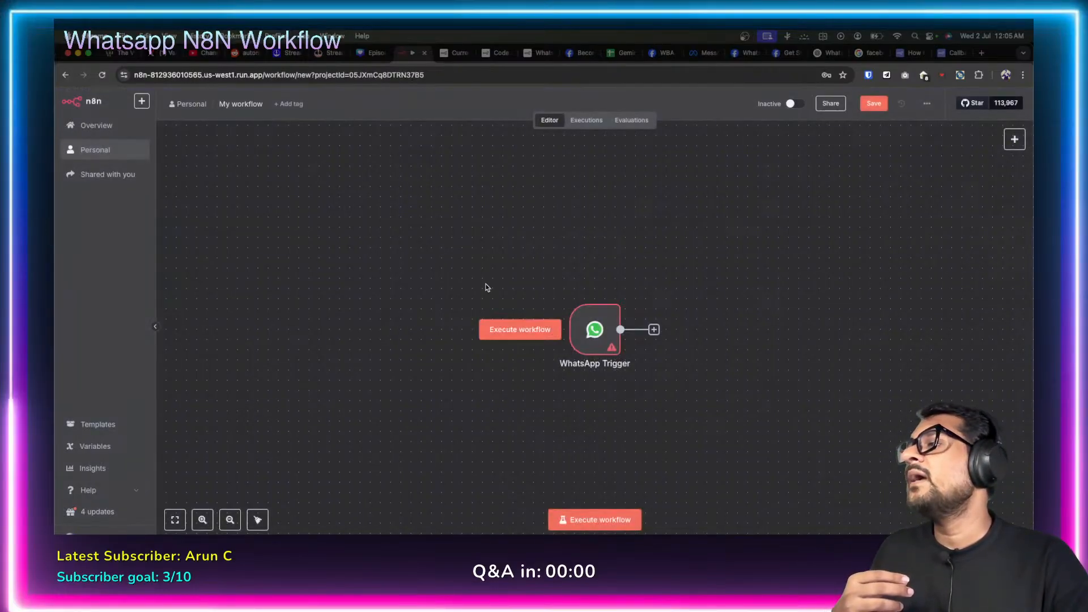